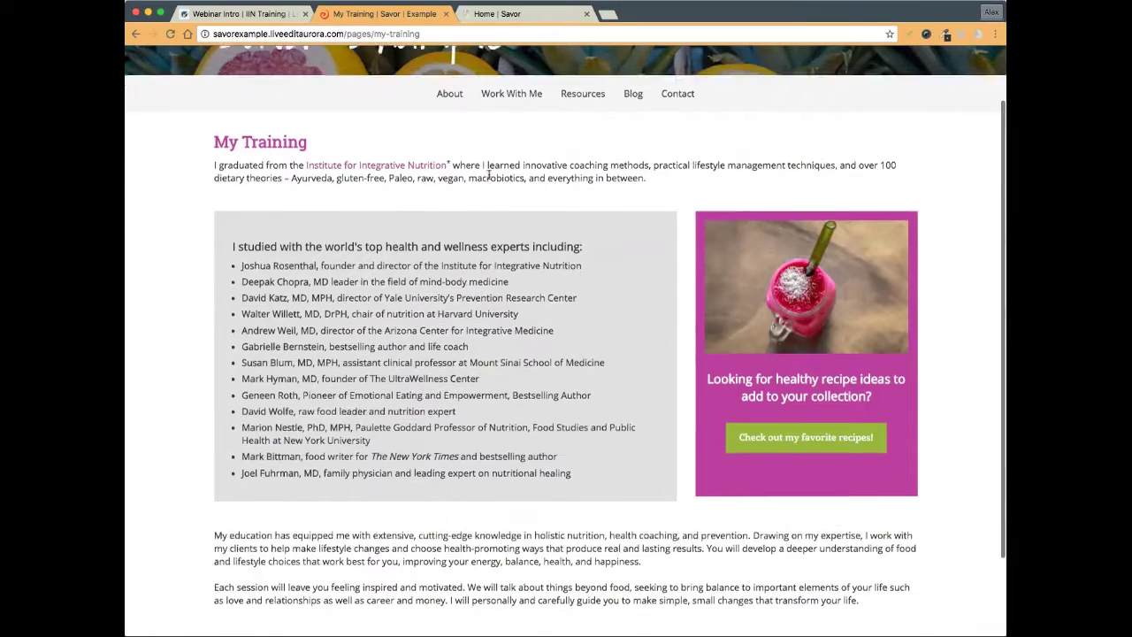
- Return to the Savor Example home, then scroll through the Health Coaching reference home page and back up
click(341, 117)
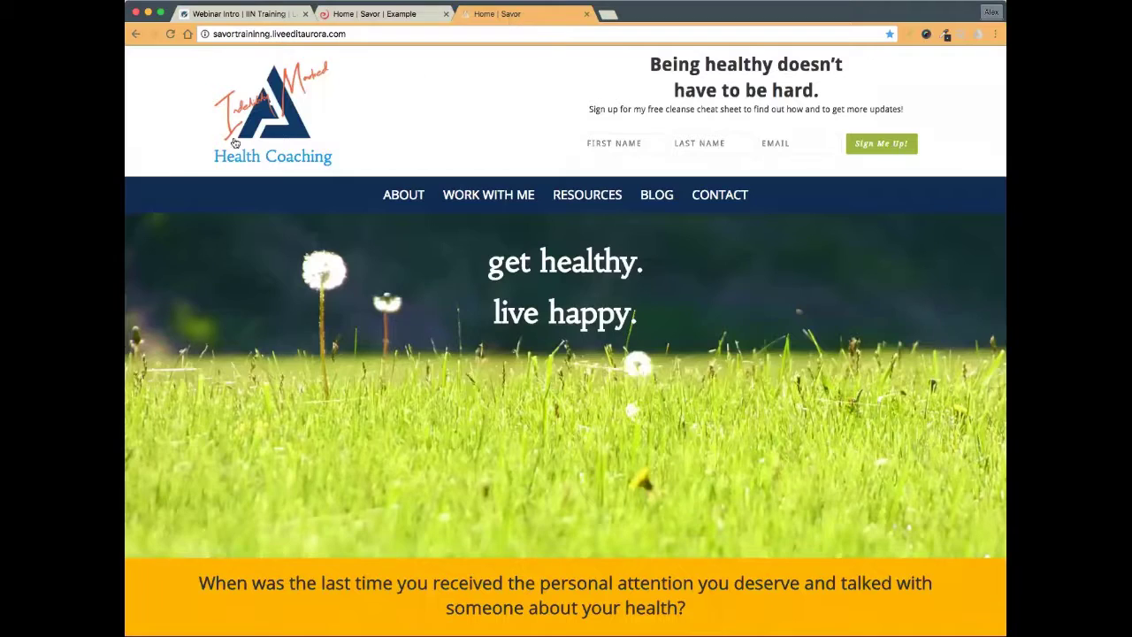
click(515, 14)
scroll(174, 213, down, 5)
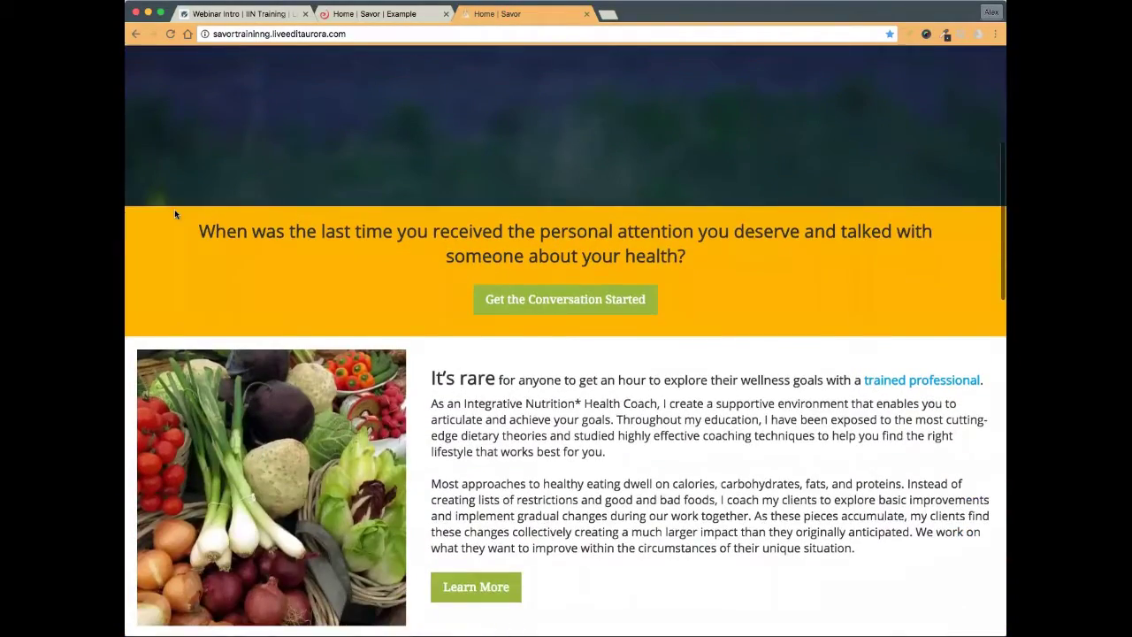
scroll(174, 213, down, 4)
scroll(175, 213, down, 2)
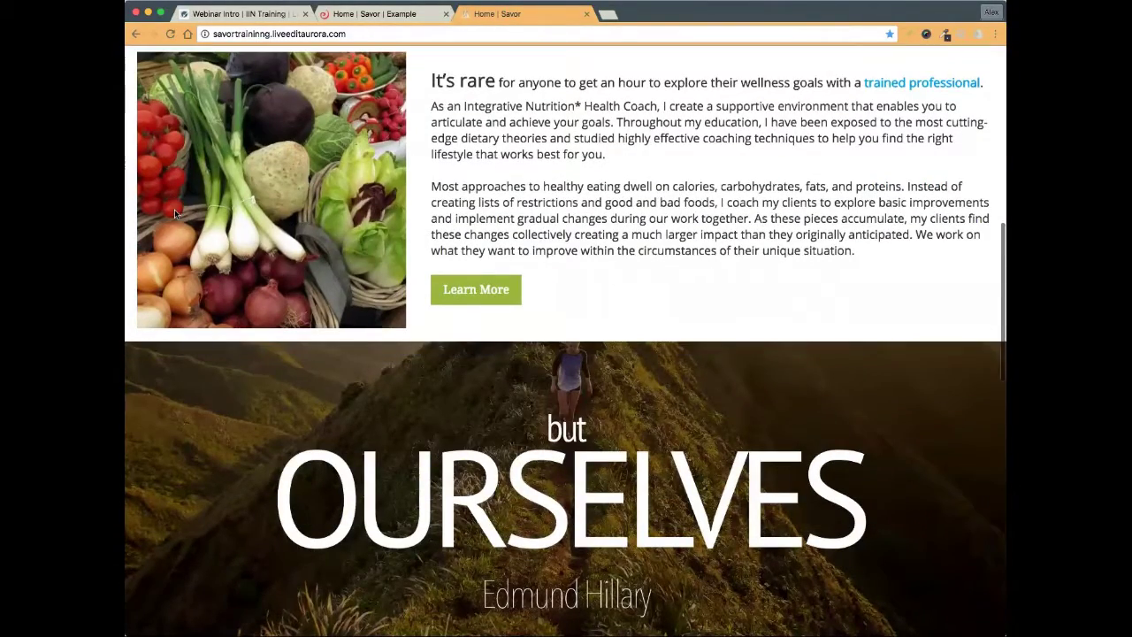
scroll(174, 210, down, 2)
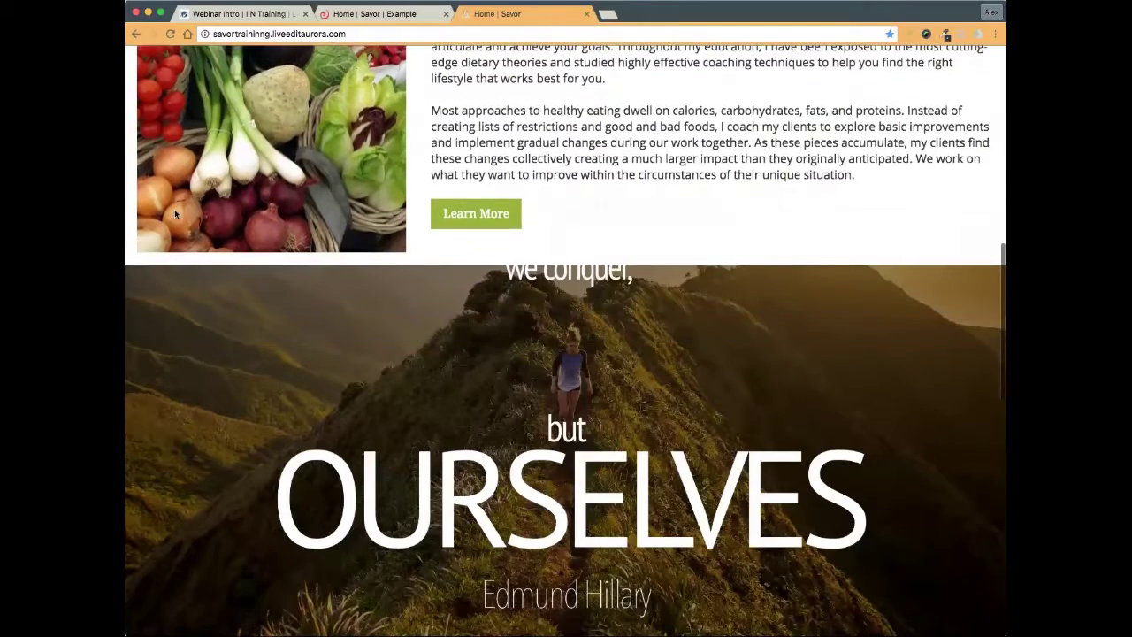
scroll(174, 213, down, 6)
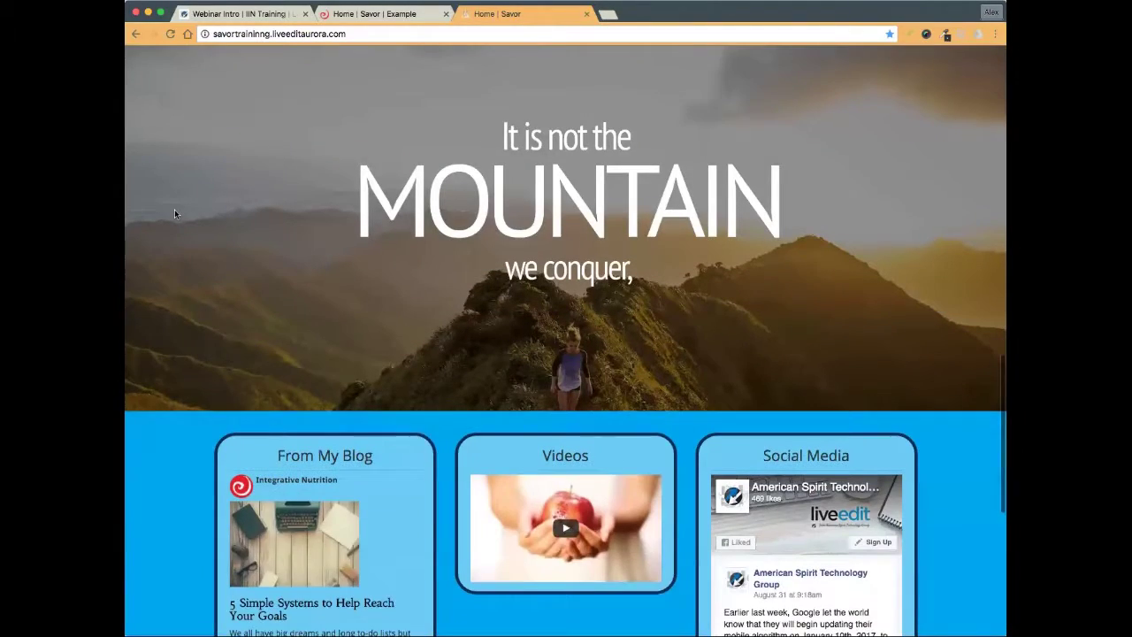
scroll(175, 213, down, 5)
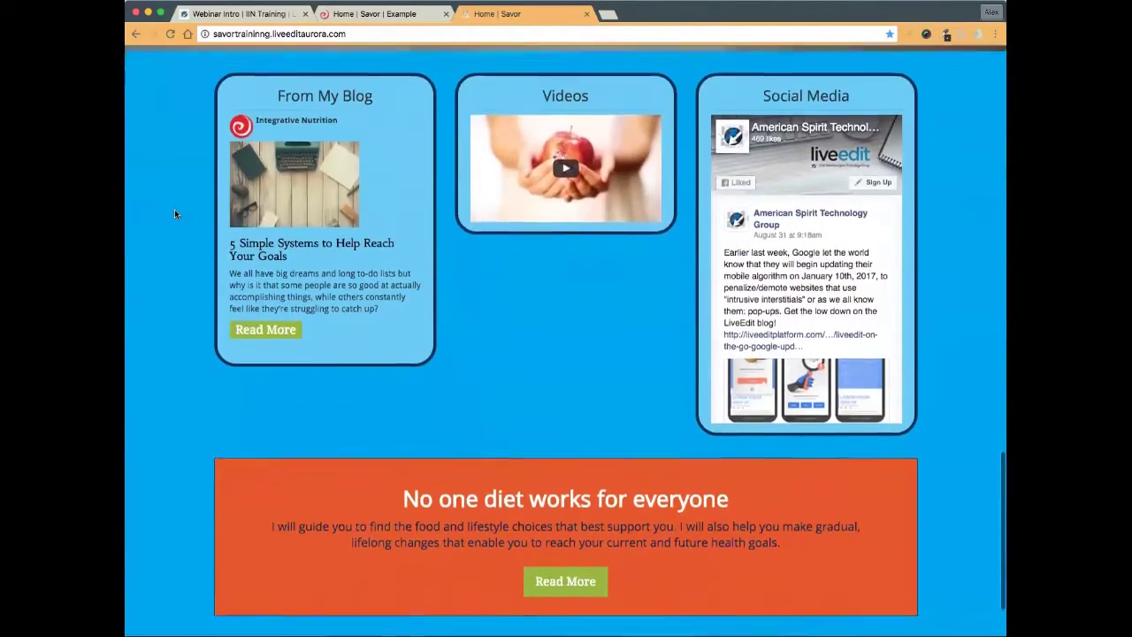
scroll(175, 213, down, 2)
scroll(174, 214, up, 7)
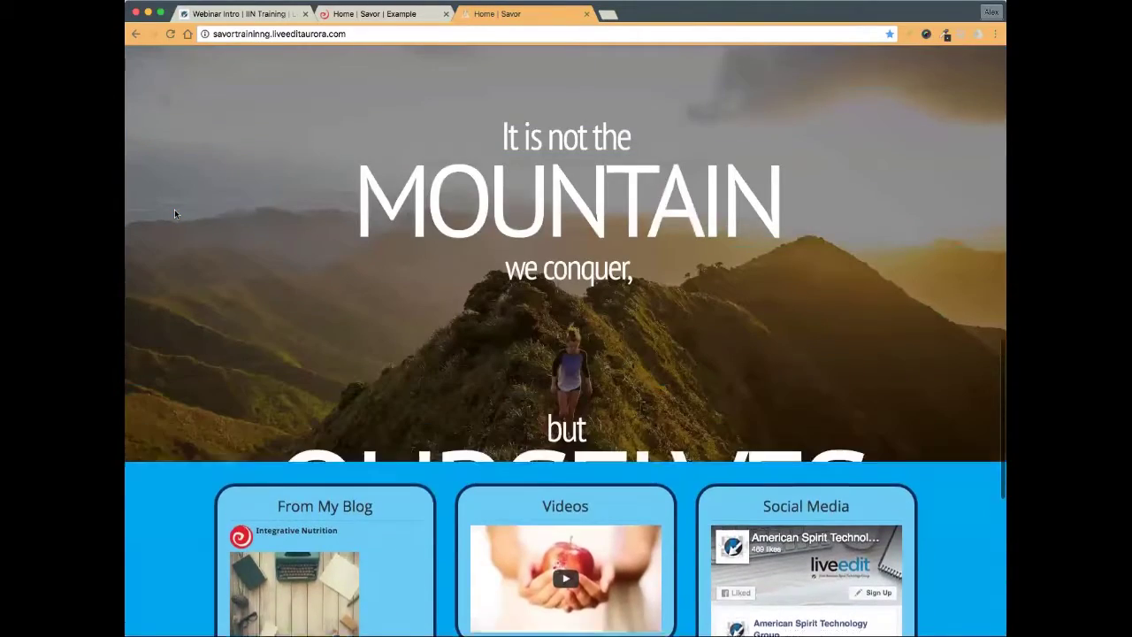
scroll(174, 213, up, 10)
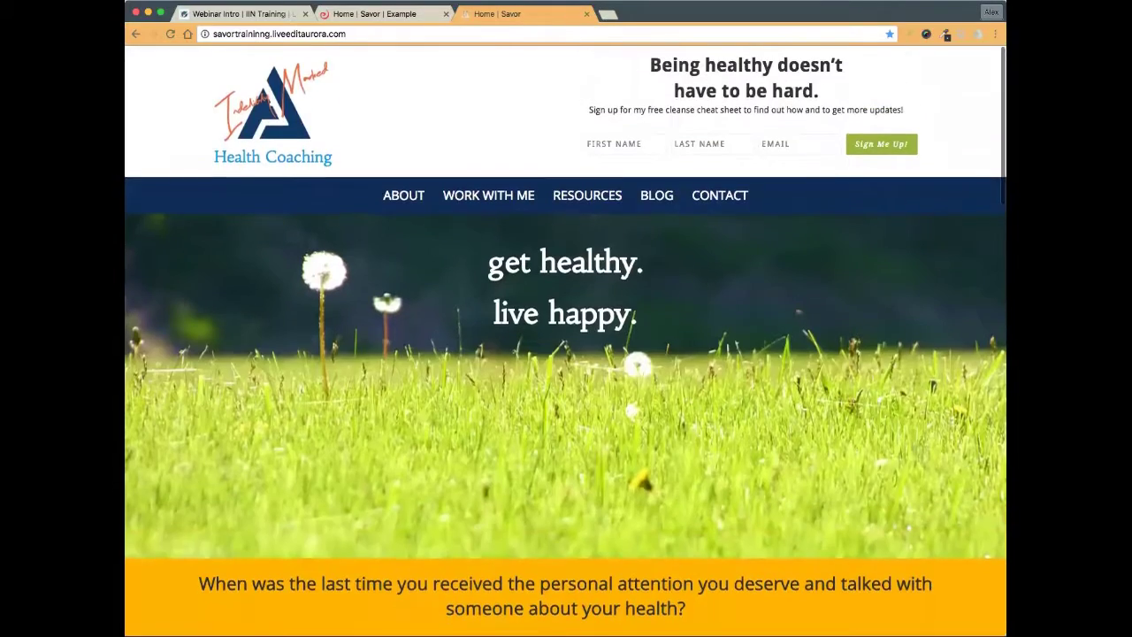
- Open the About Me page on the Savor Example site via the About menu
click(394, 15)
mouse_move(449, 174)
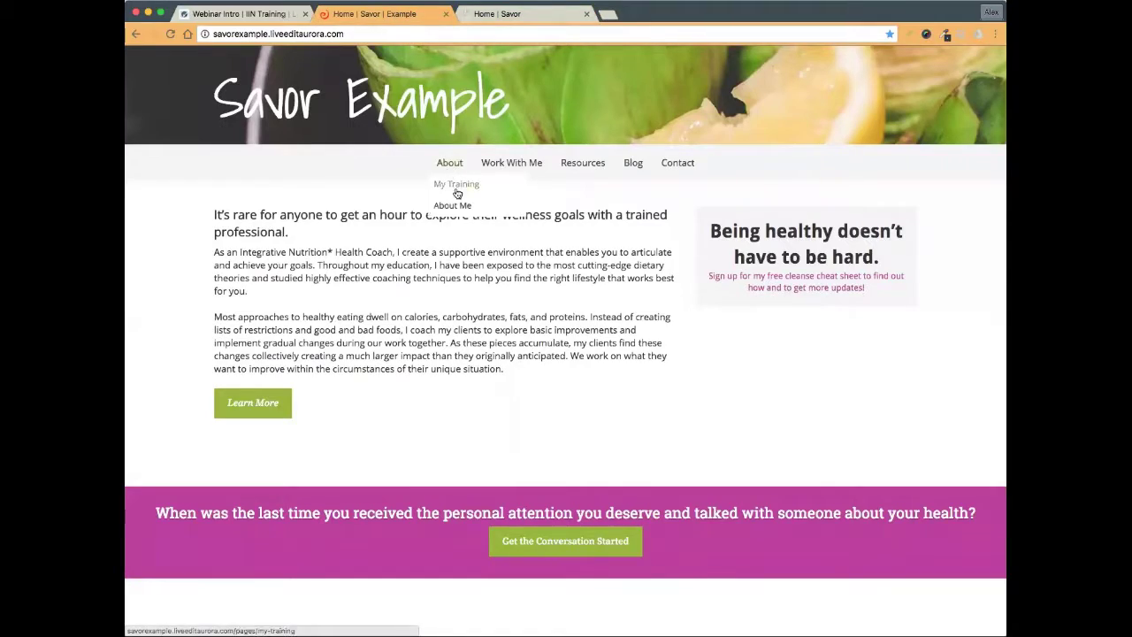
click(452, 206)
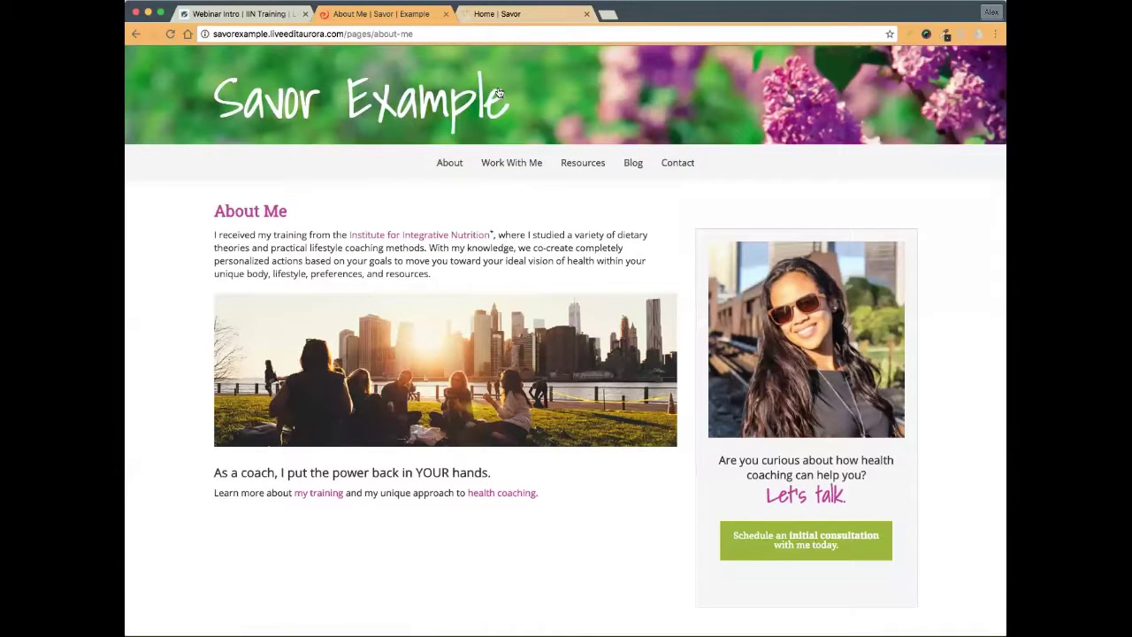
- Switch to the reference site and scroll through its About Me page
click(511, 18)
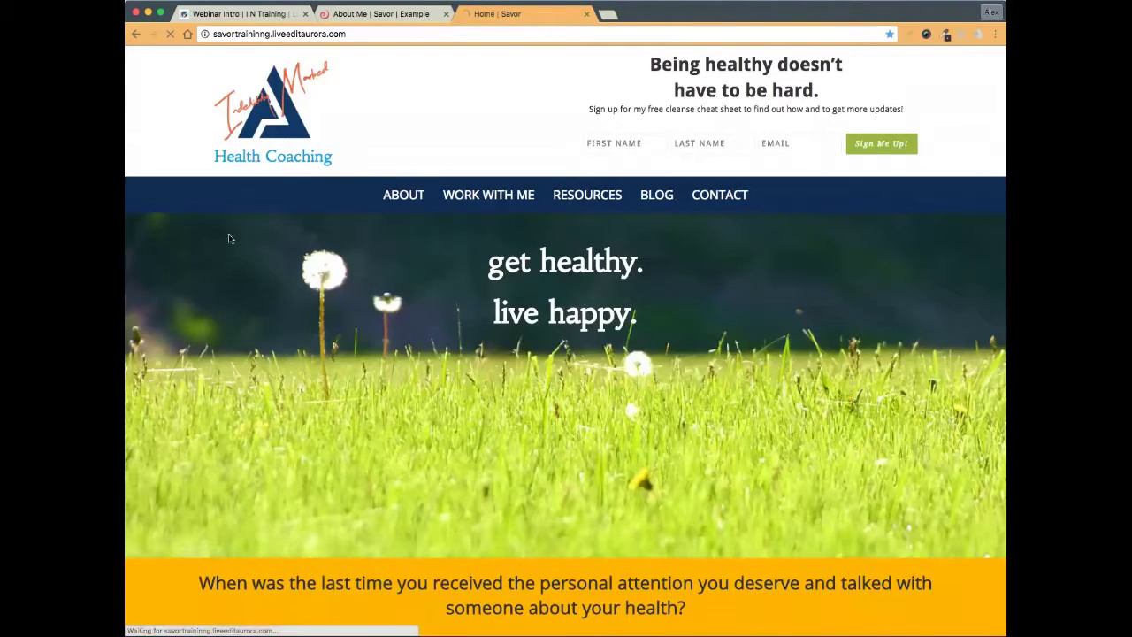
scroll(185, 238, down, 5)
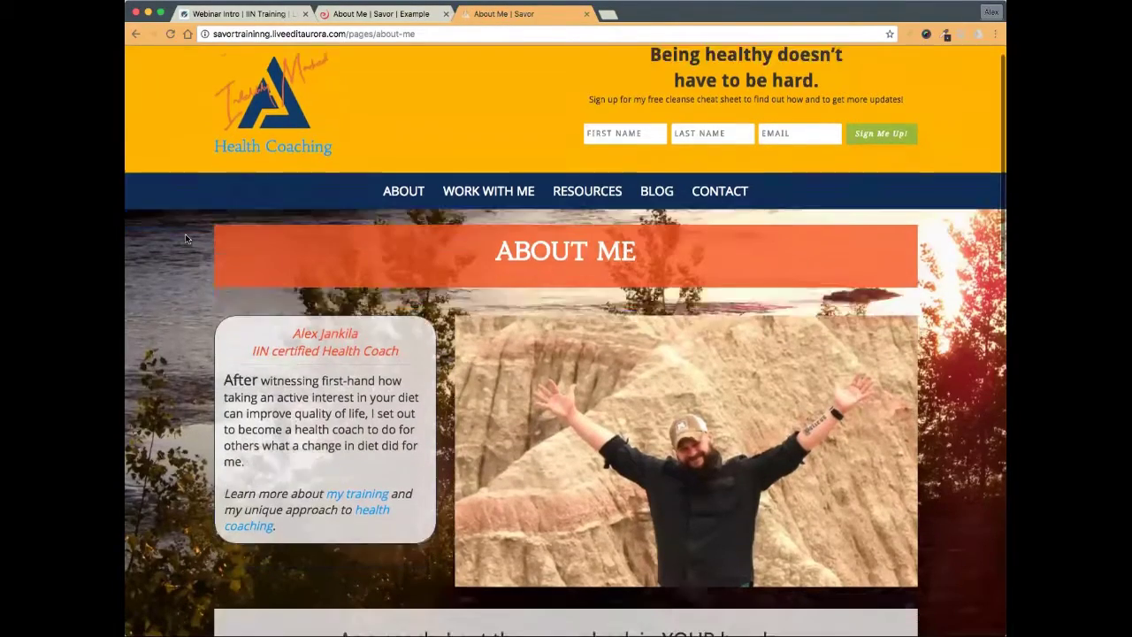
scroll(185, 233, down, 5)
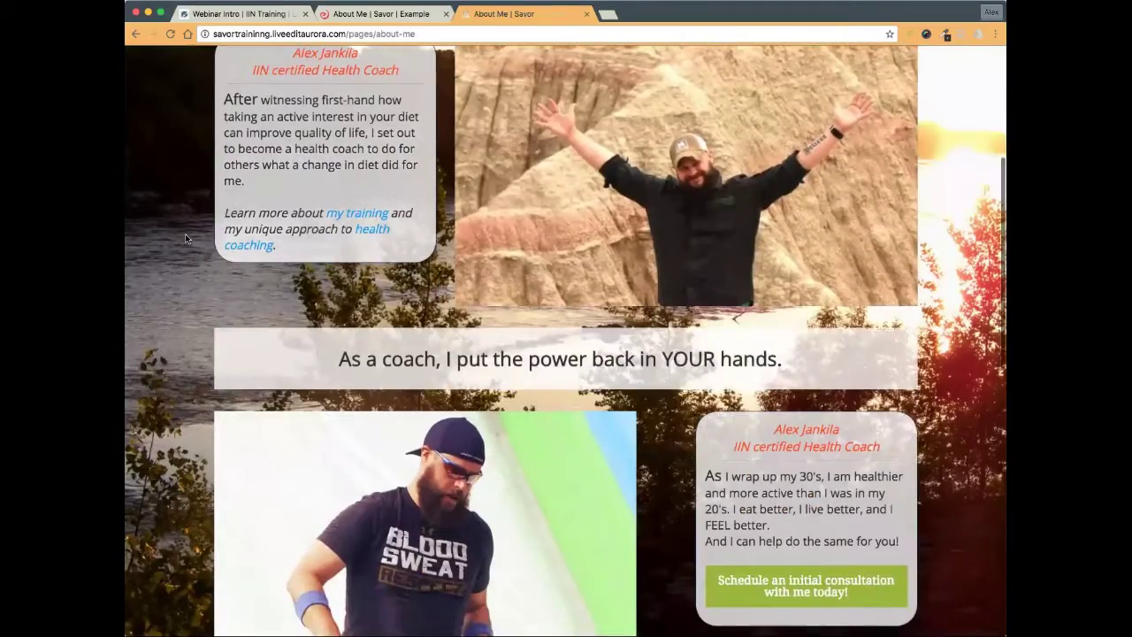
scroll(185, 237, down, 7)
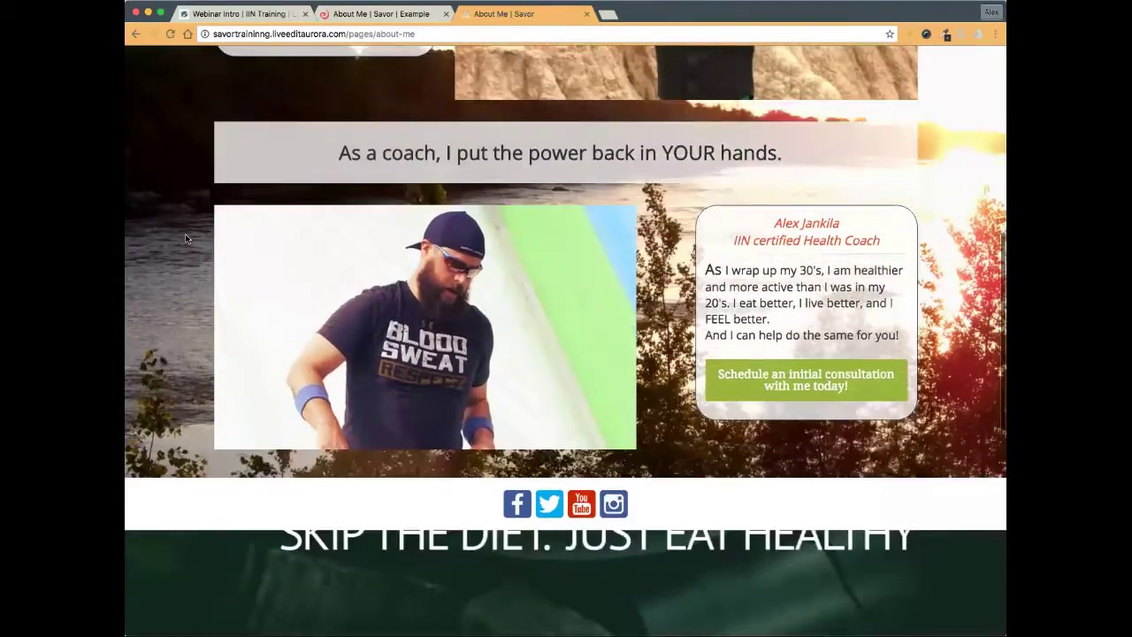
scroll(185, 238, down, 4)
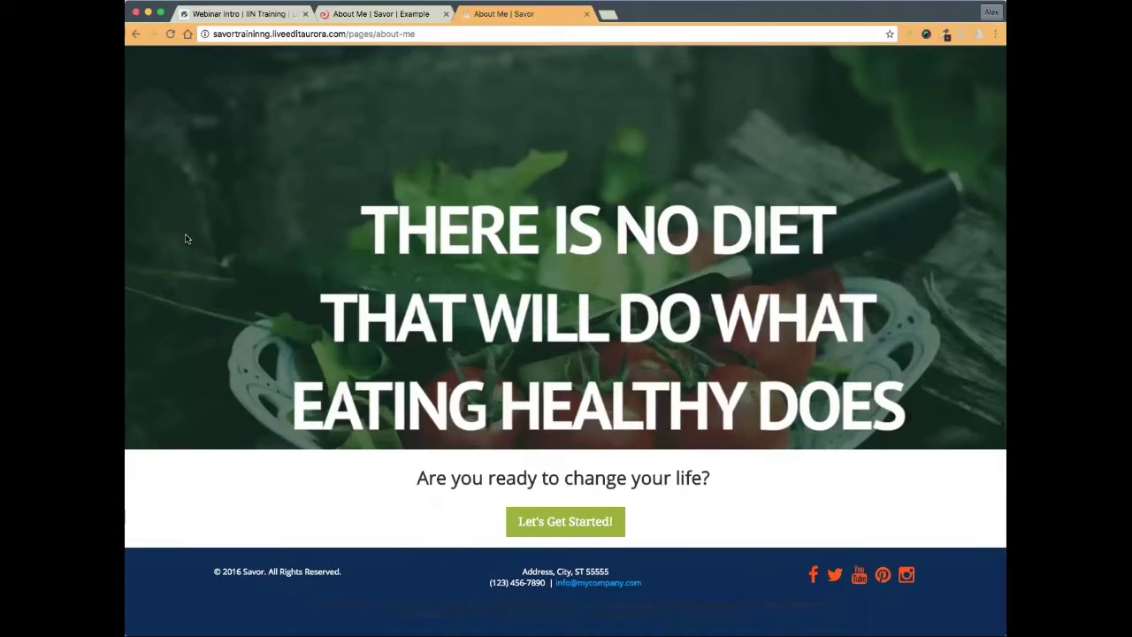
scroll(186, 238, up, 20)
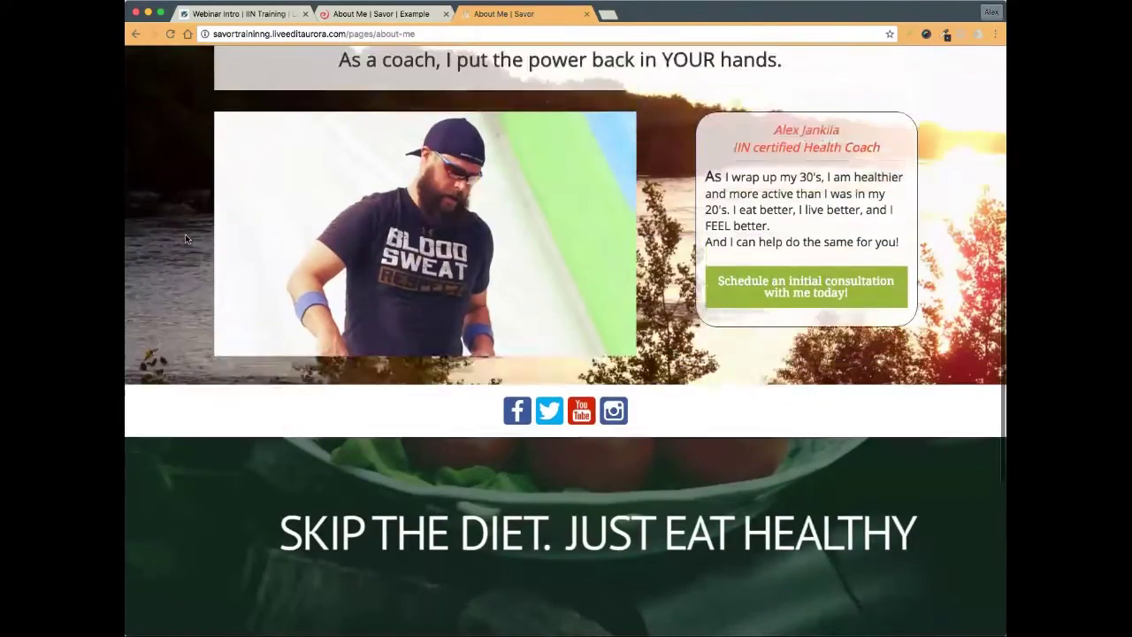
scroll(186, 238, up, 3)
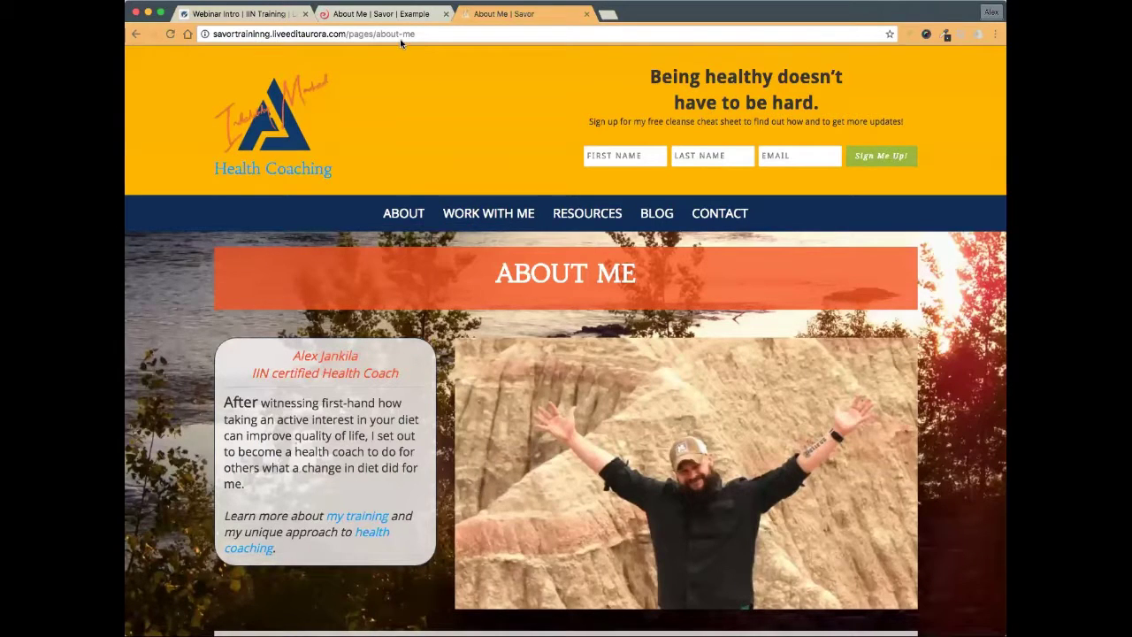
- Open Work With Me > Health Coaching on the Savor Example site and glance over it
click(388, 15)
mouse_move(453, 160)
mouse_move(510, 162)
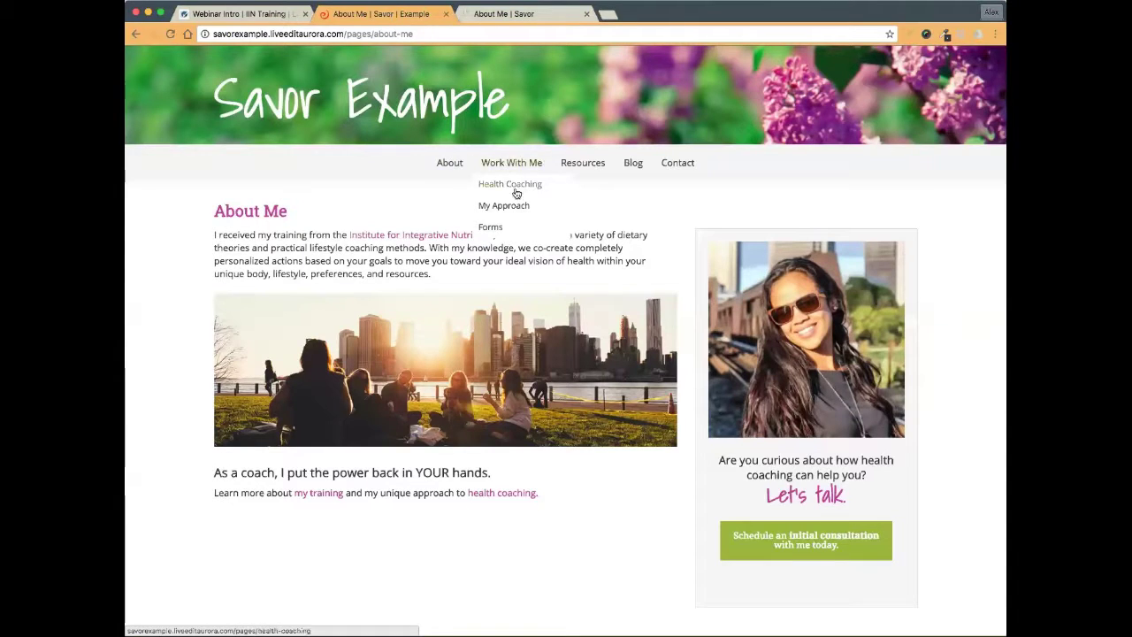
click(516, 187)
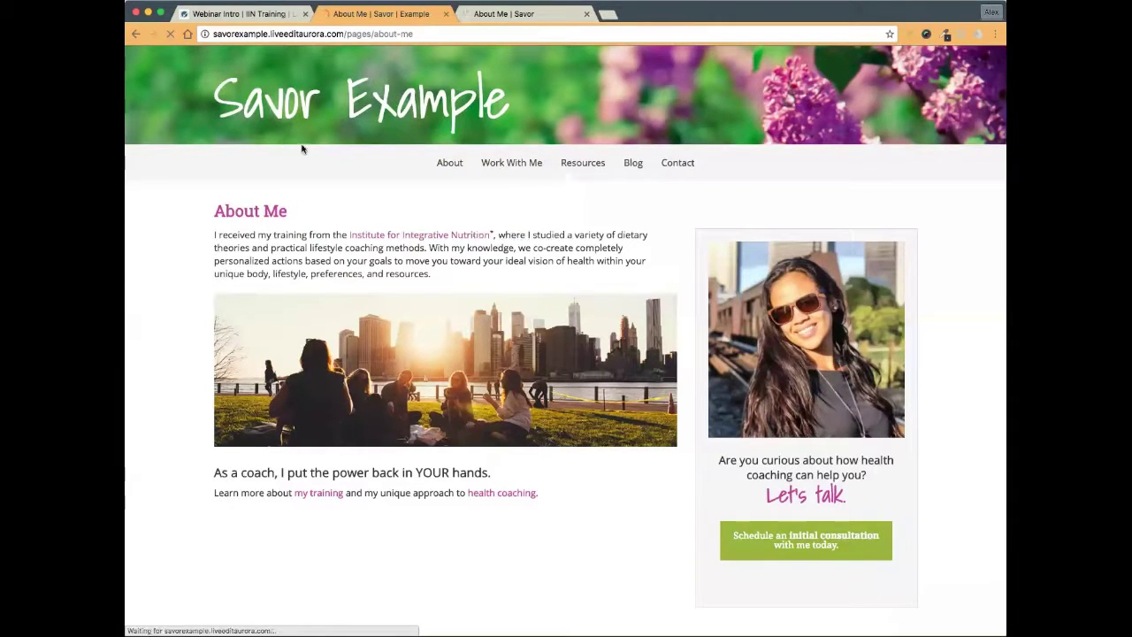
scroll(298, 150, down, 3)
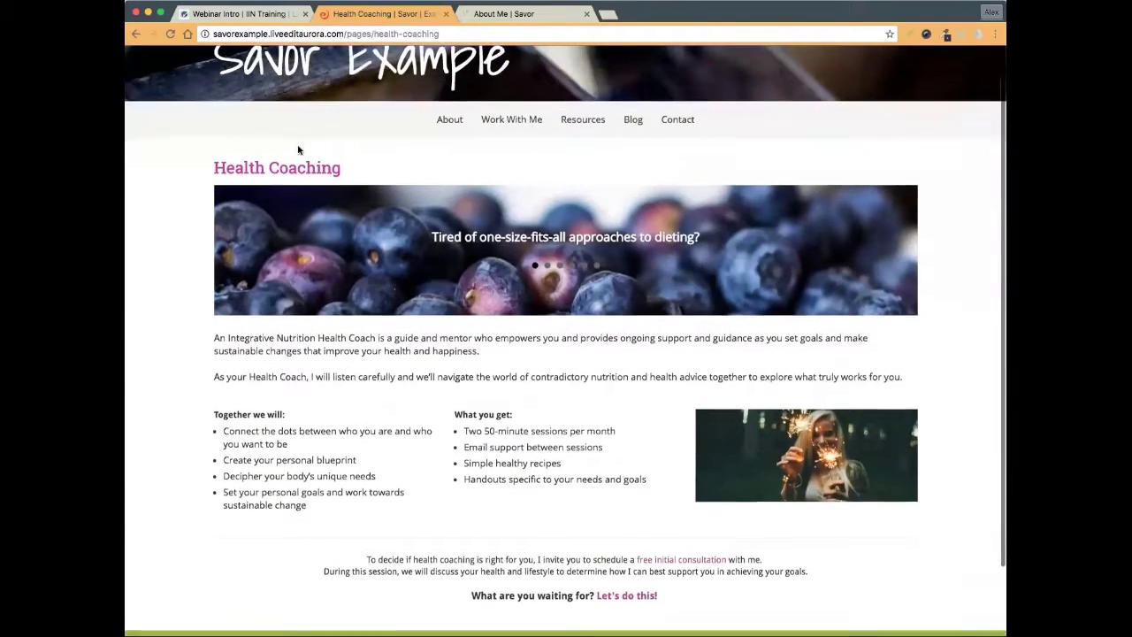
scroll(298, 150, up, 2)
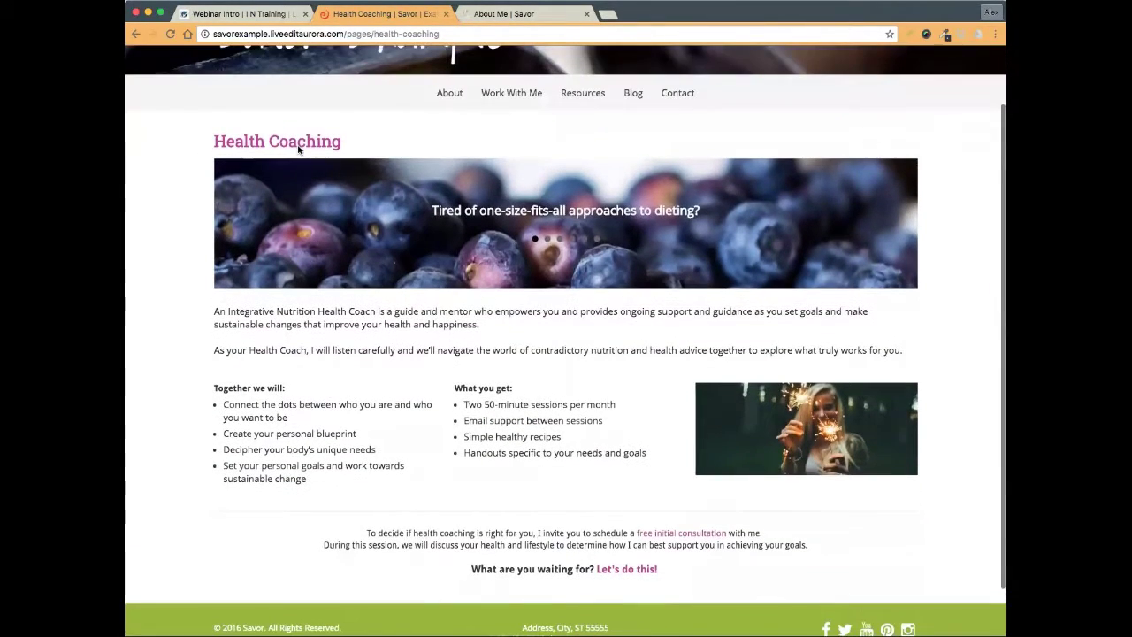
- Open the reference site's Health Coaching page and scroll through its sections
click(507, 15)
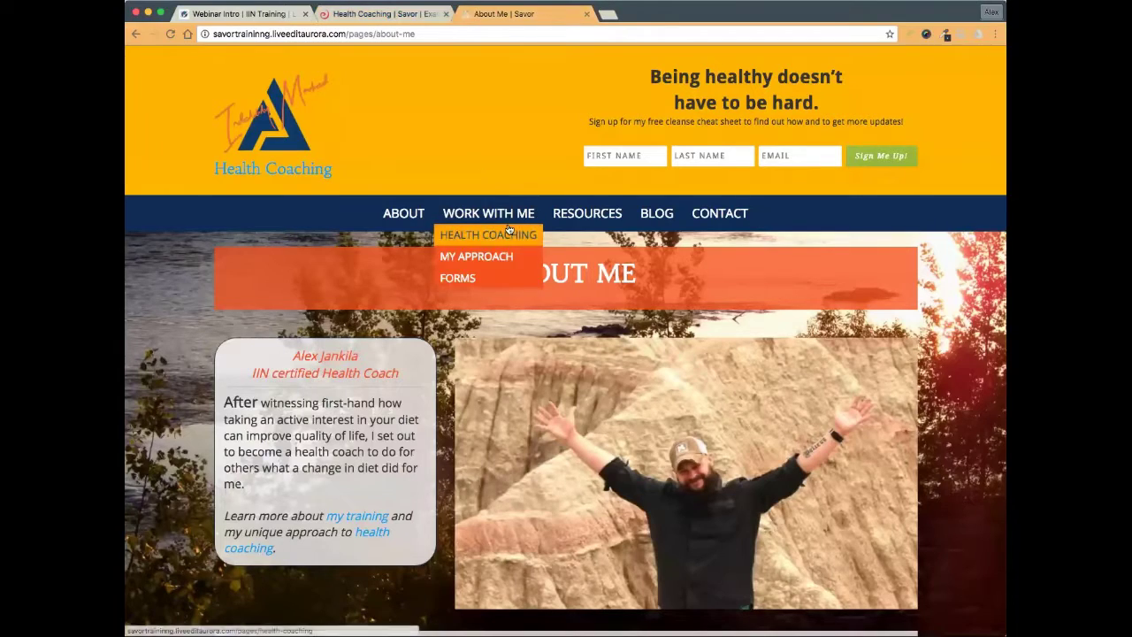
click(487, 232)
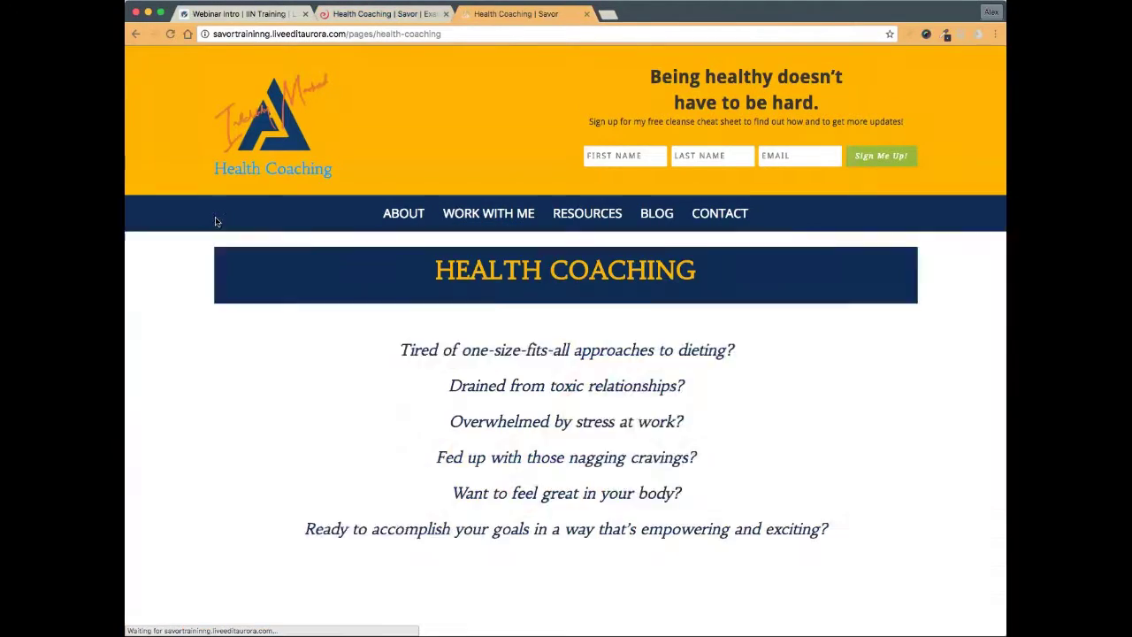
scroll(200, 273, down, 1)
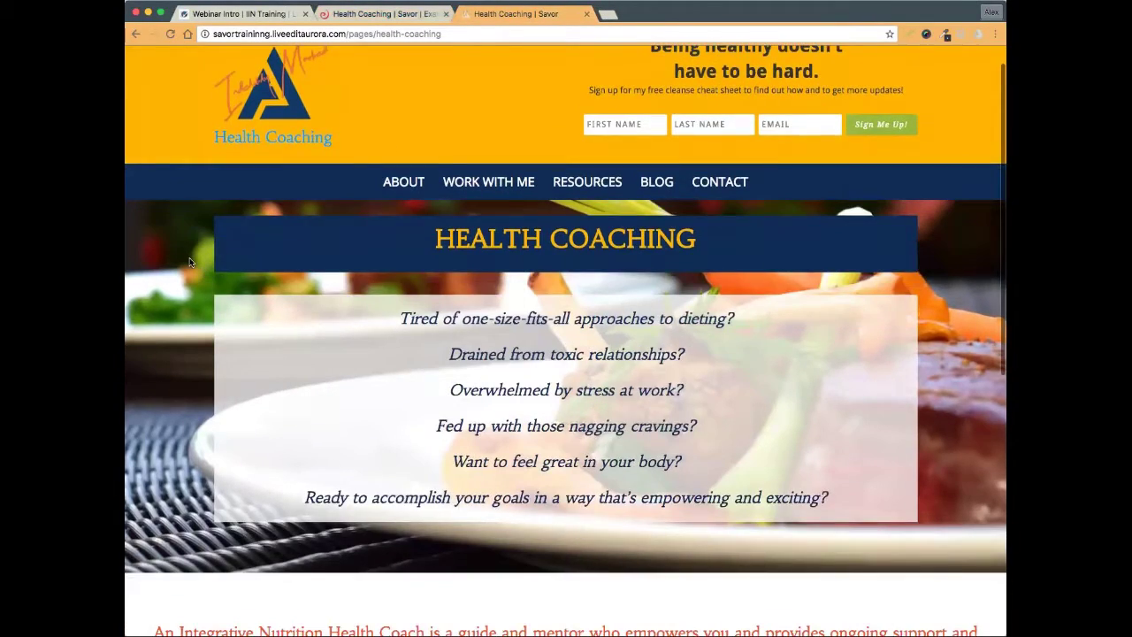
scroll(188, 261, down, 5)
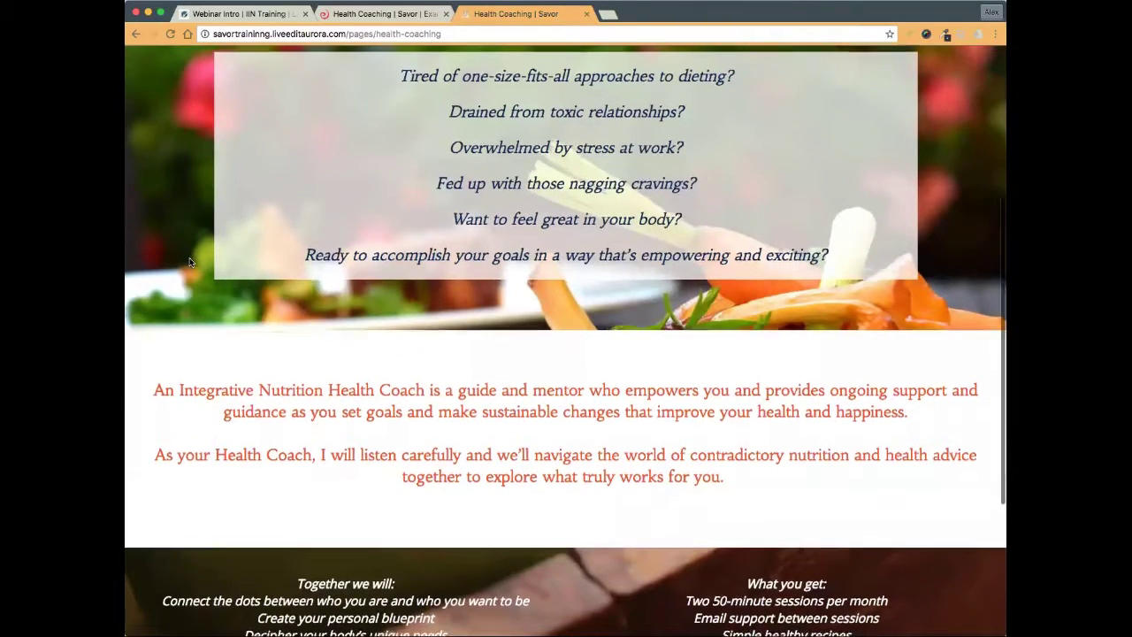
scroll(189, 262, down, 2)
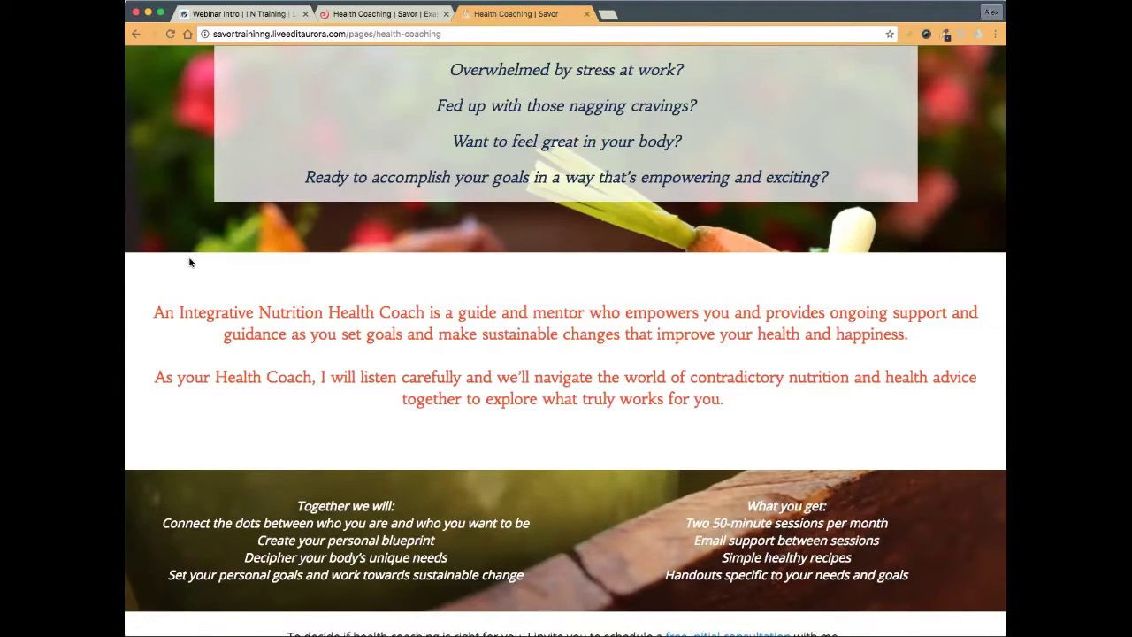
scroll(188, 261, down, 4)
scroll(189, 260, up, 4)
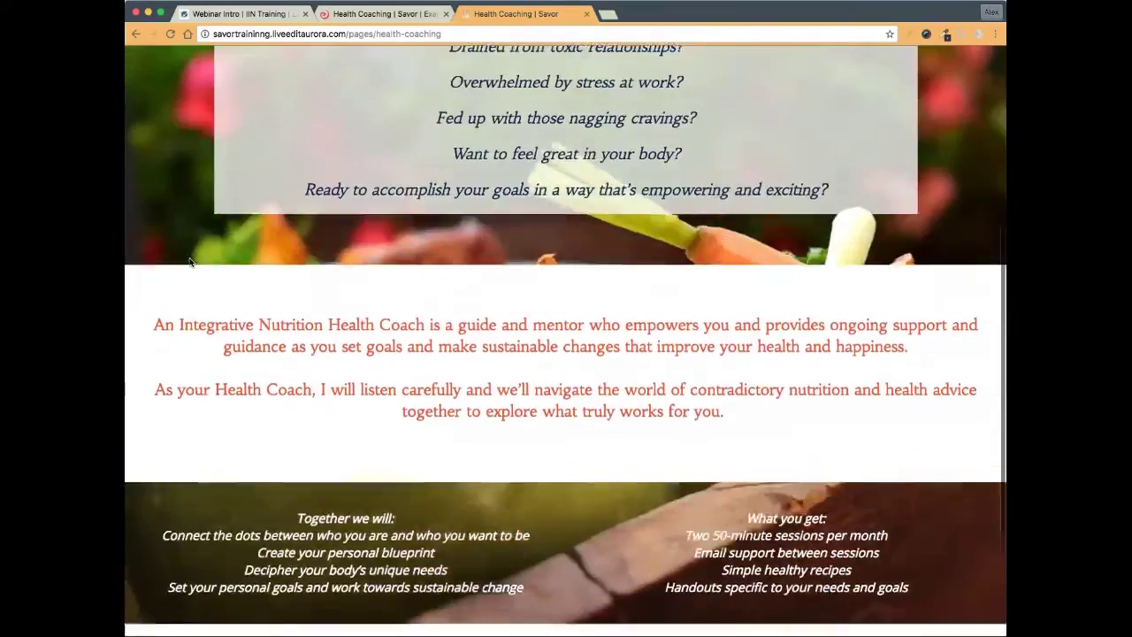
scroll(189, 262, up, 5)
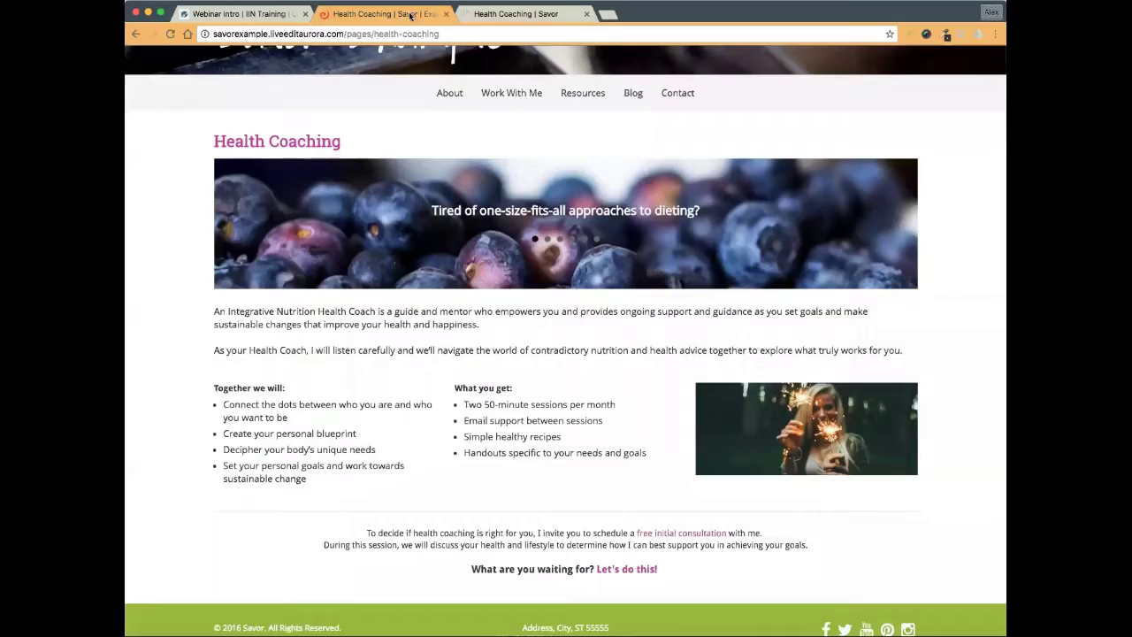
- Open Work With Me > My Approach on the example site
click(411, 13)
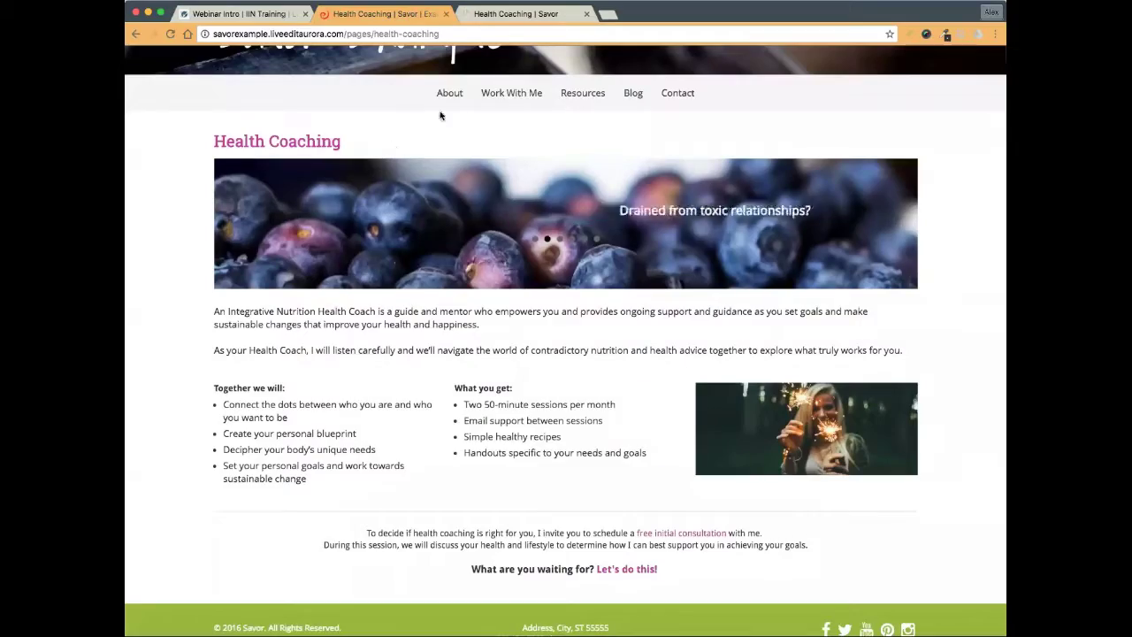
mouse_move(482, 114)
click(501, 137)
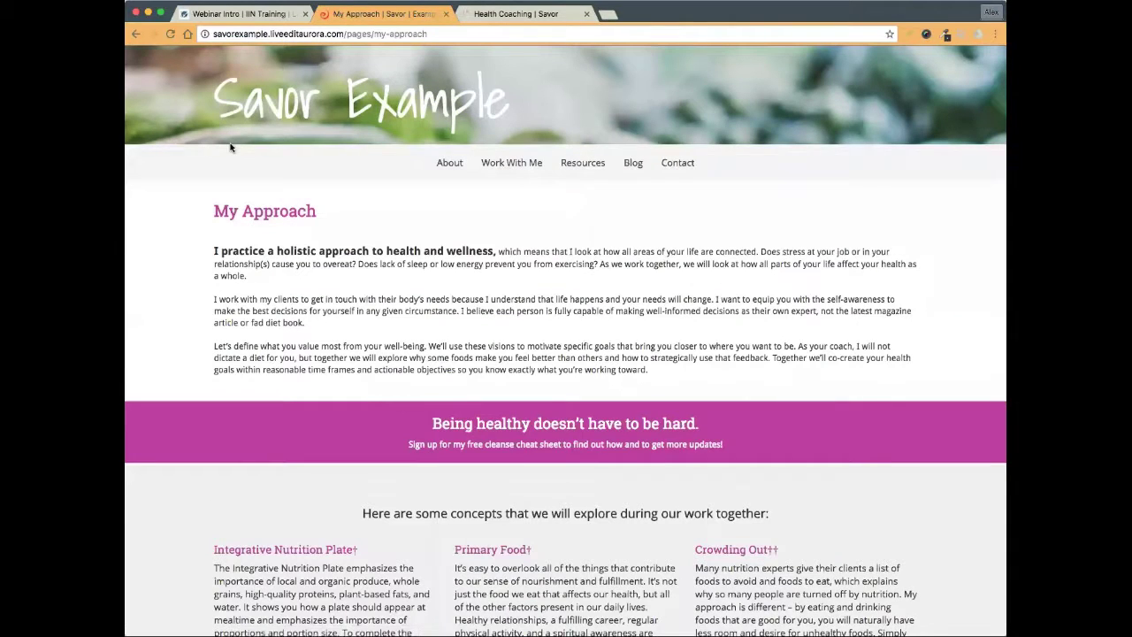
scroll(230, 147, down, 1)
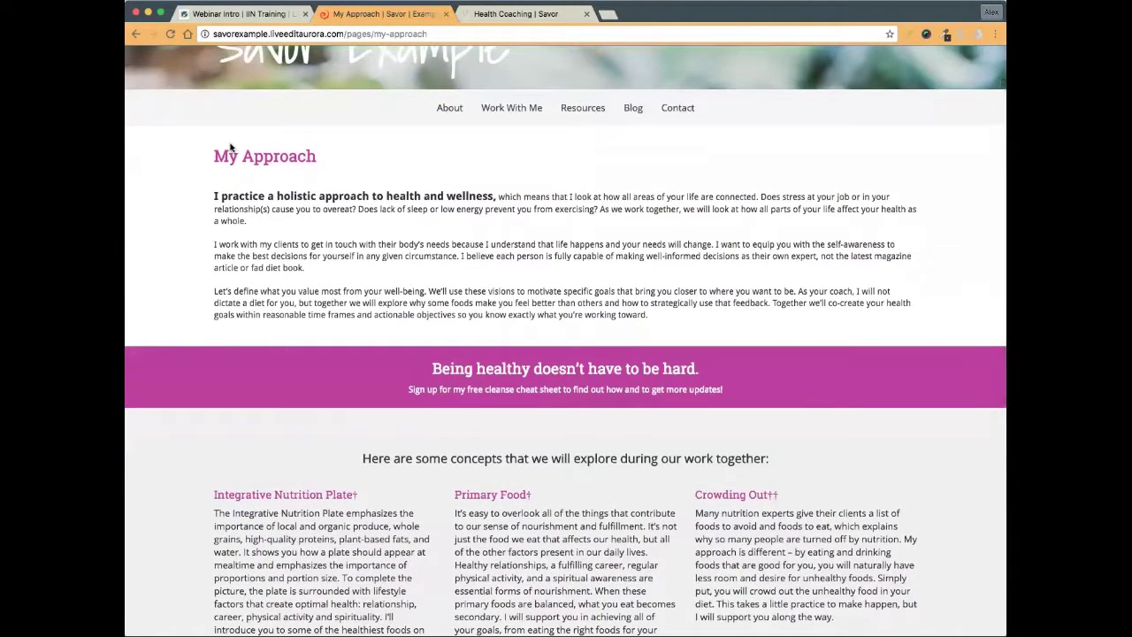
- Open the training site's My Approach page and scroll through its nutrition concepts
click(526, 14)
mouse_move(488, 213)
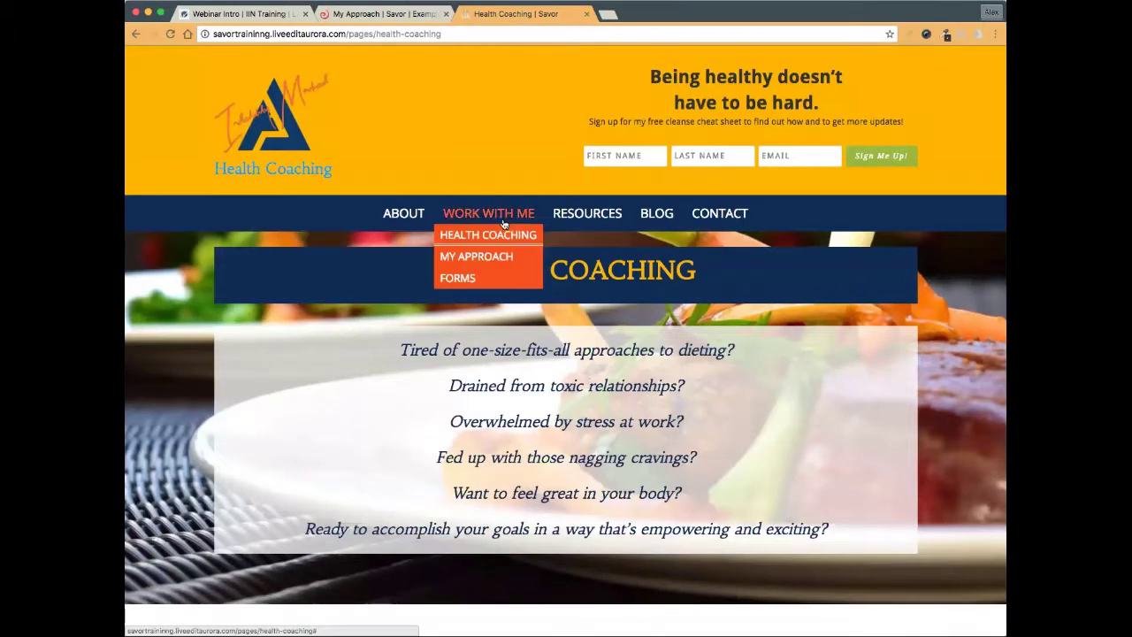
click(447, 257)
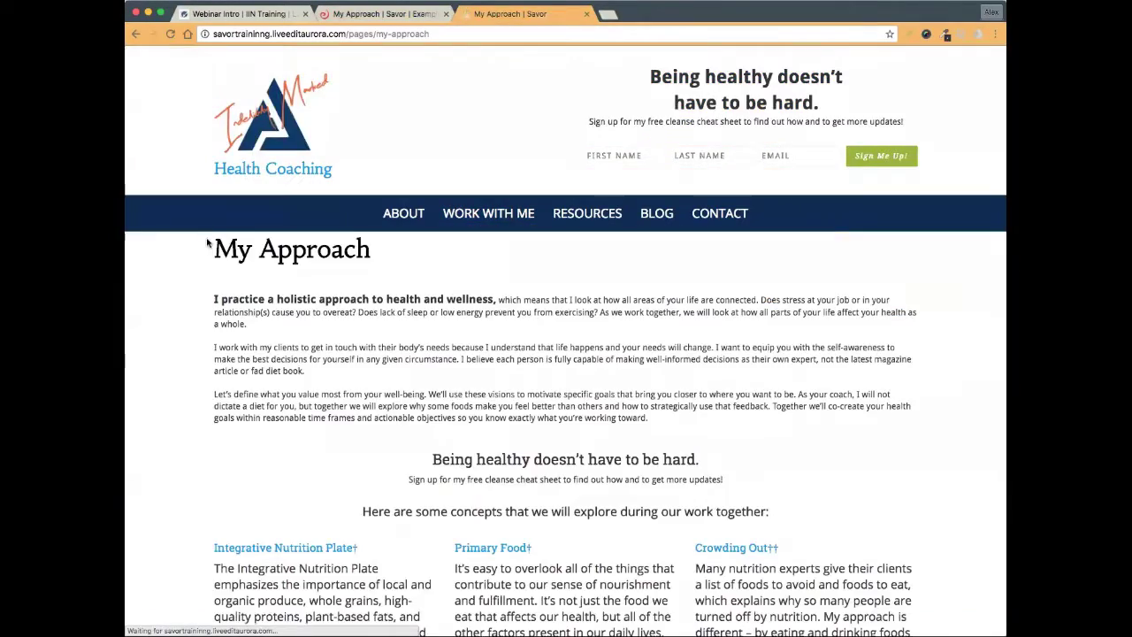
scroll(209, 244, down, 4)
scroll(208, 243, down, 6)
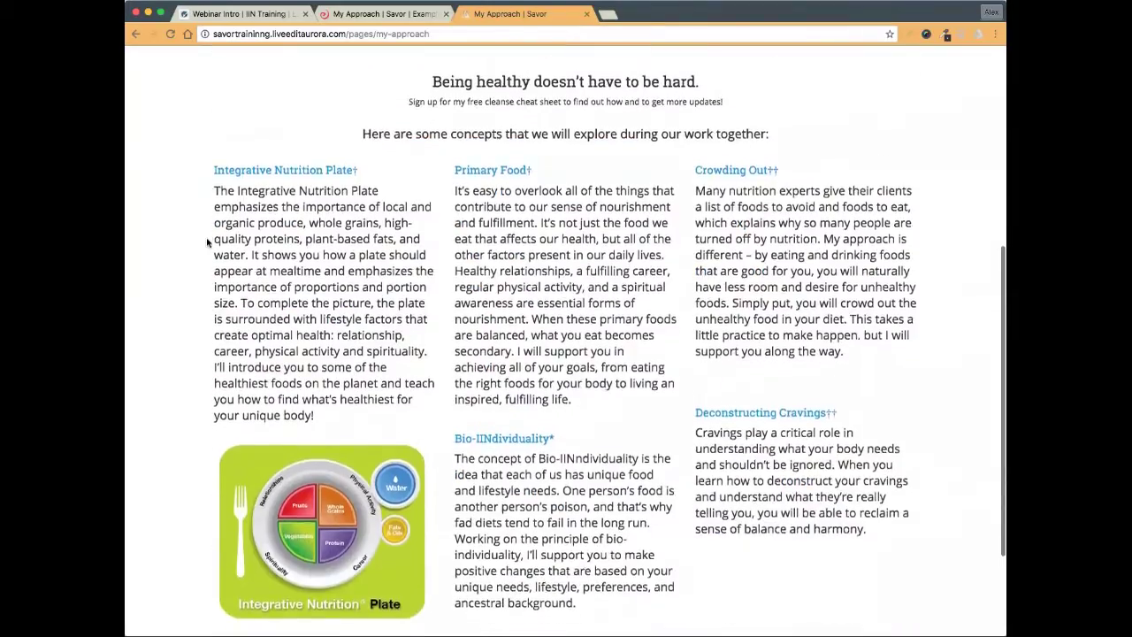
scroll(208, 242, up, 10)
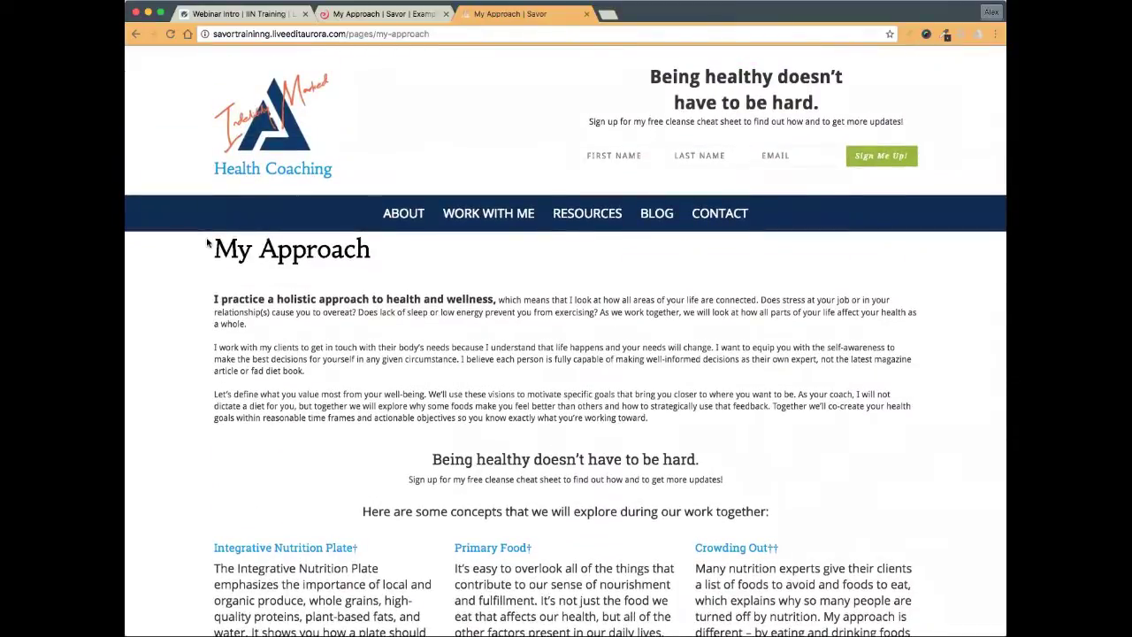
scroll(208, 243, down, 1)
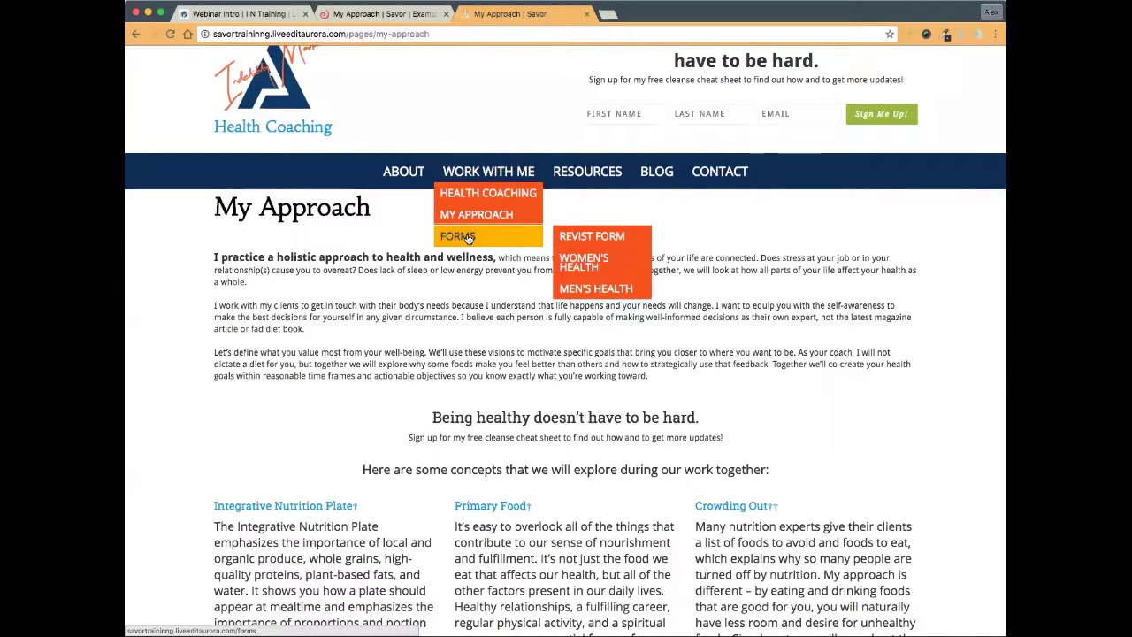
- Open Work With Me > Forms on the training site
click(469, 237)
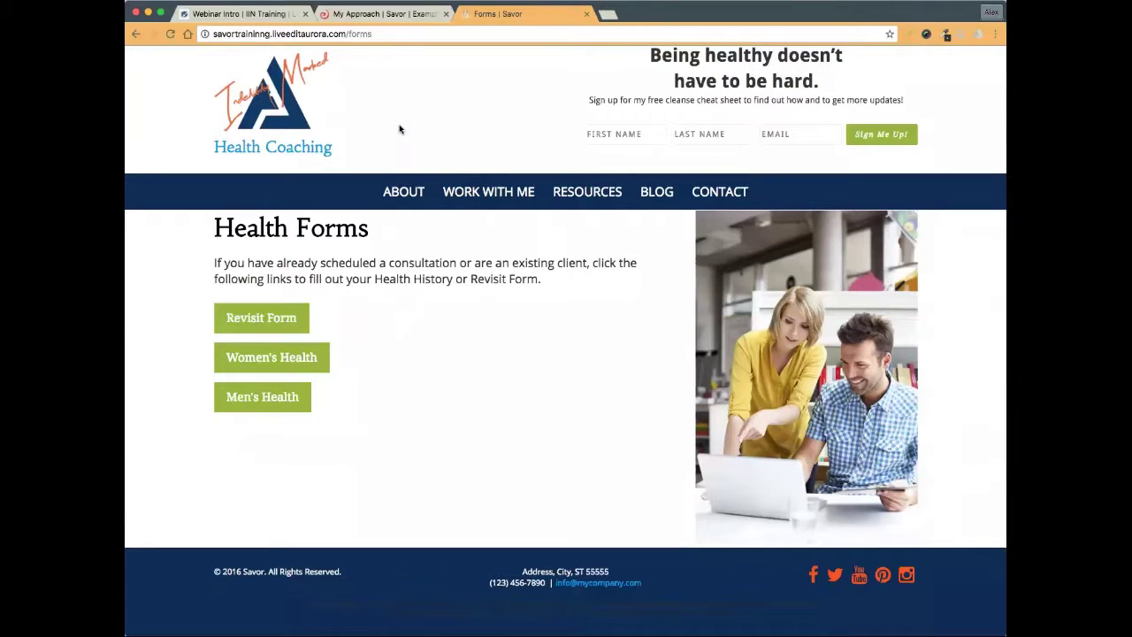
click(608, 15)
text(iinsupport.getliveedit.com)
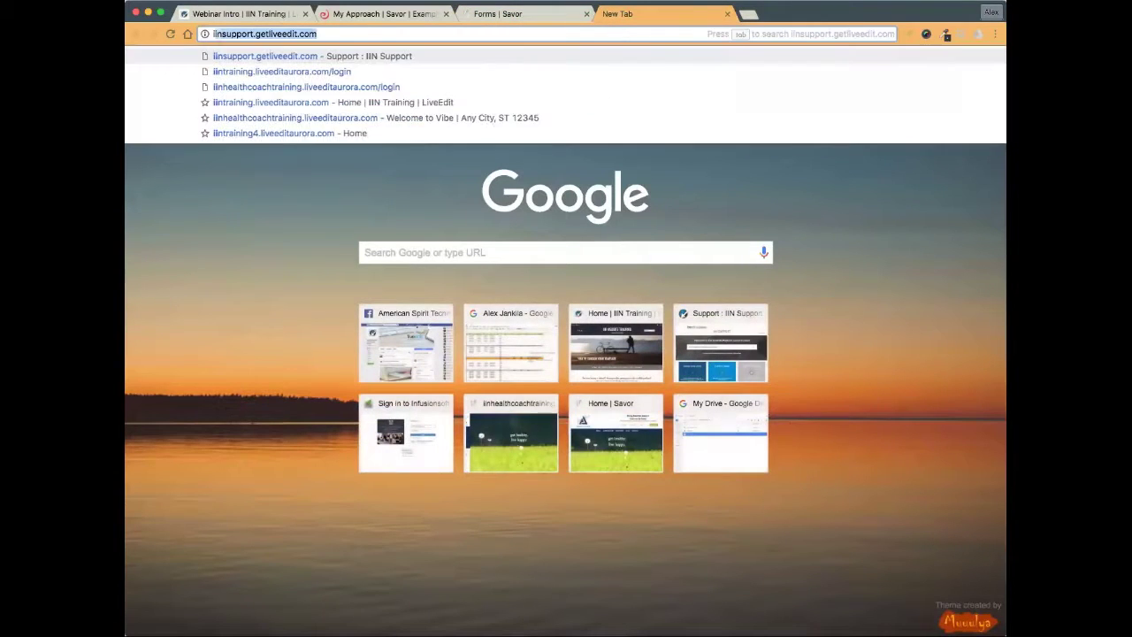
key(Return)
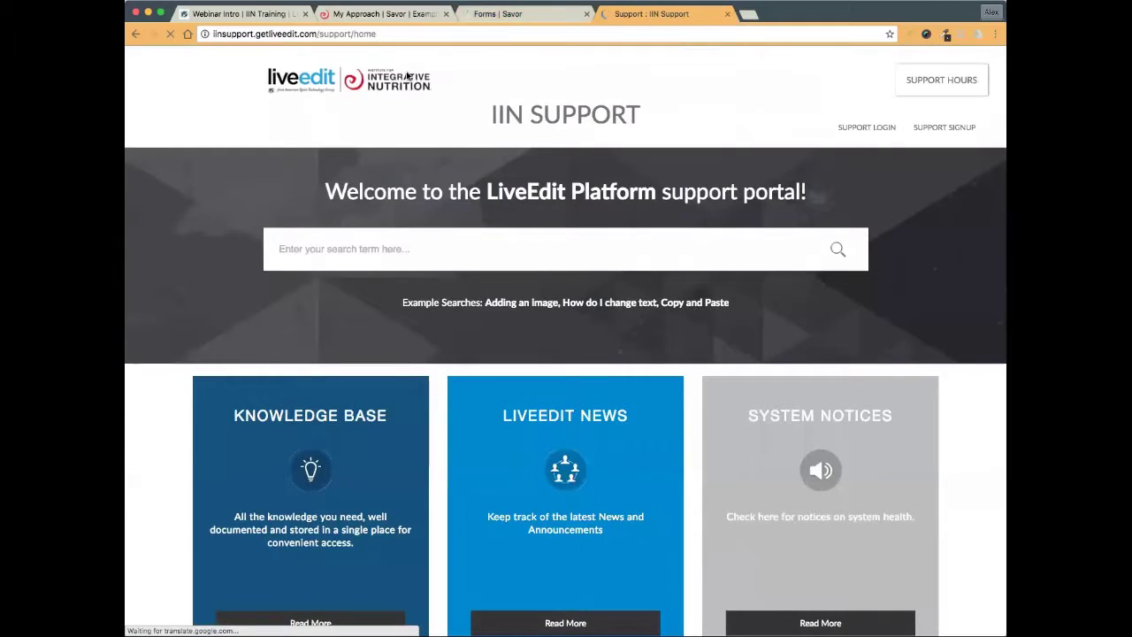
click(339, 416)
scroll(276, 336, down, 4)
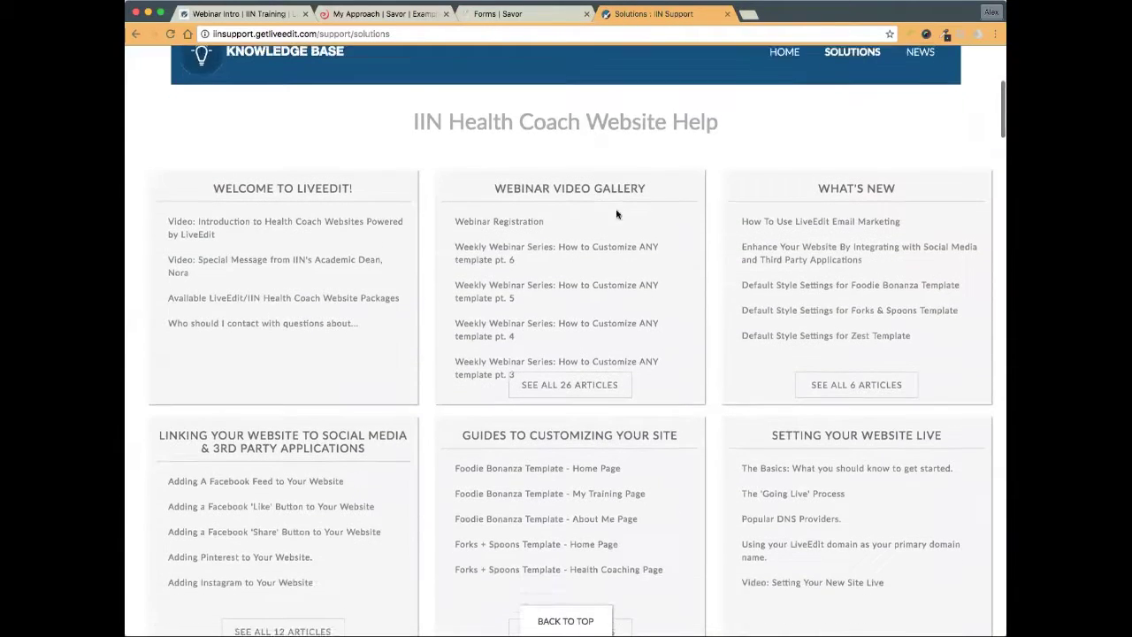
click(539, 171)
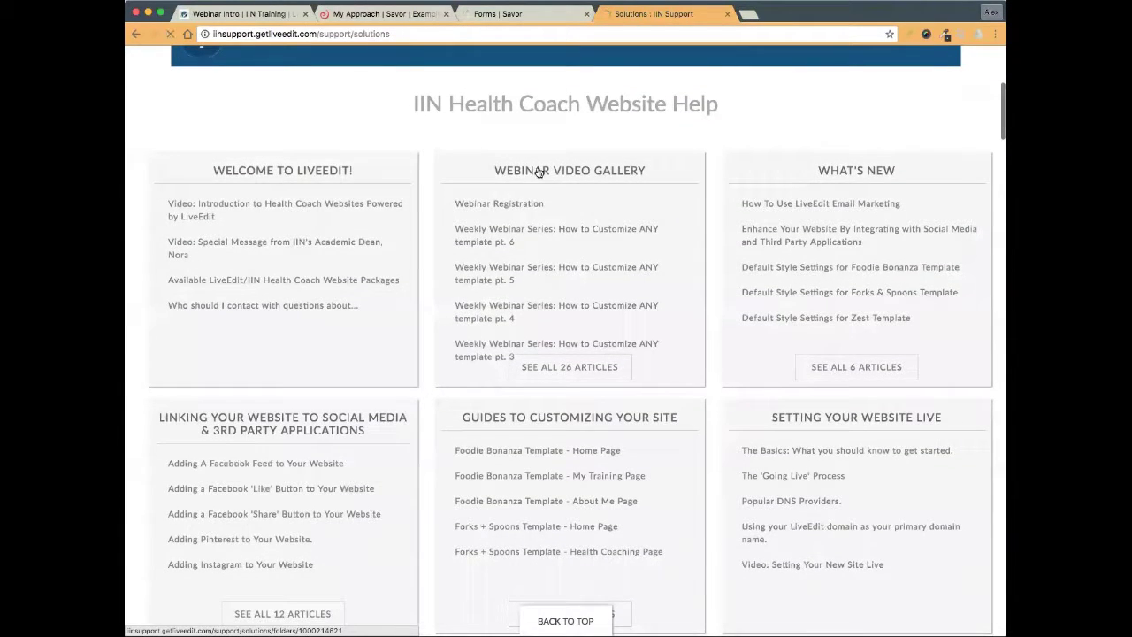
scroll(490, 288, down, 5)
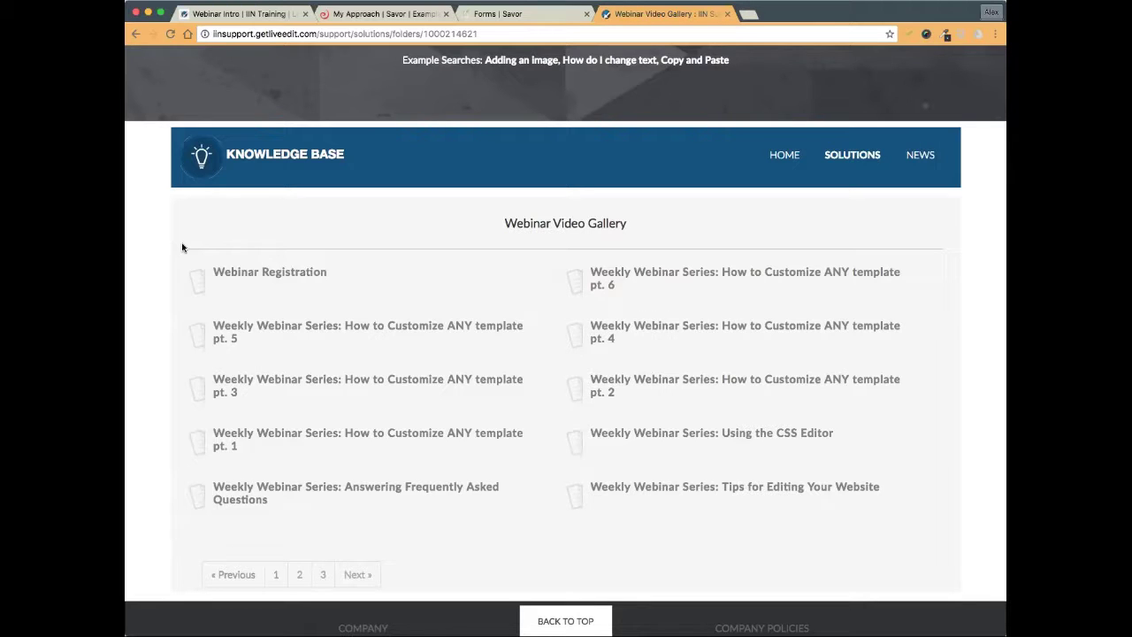
click(727, 14)
scroll(498, 91, up, 1)
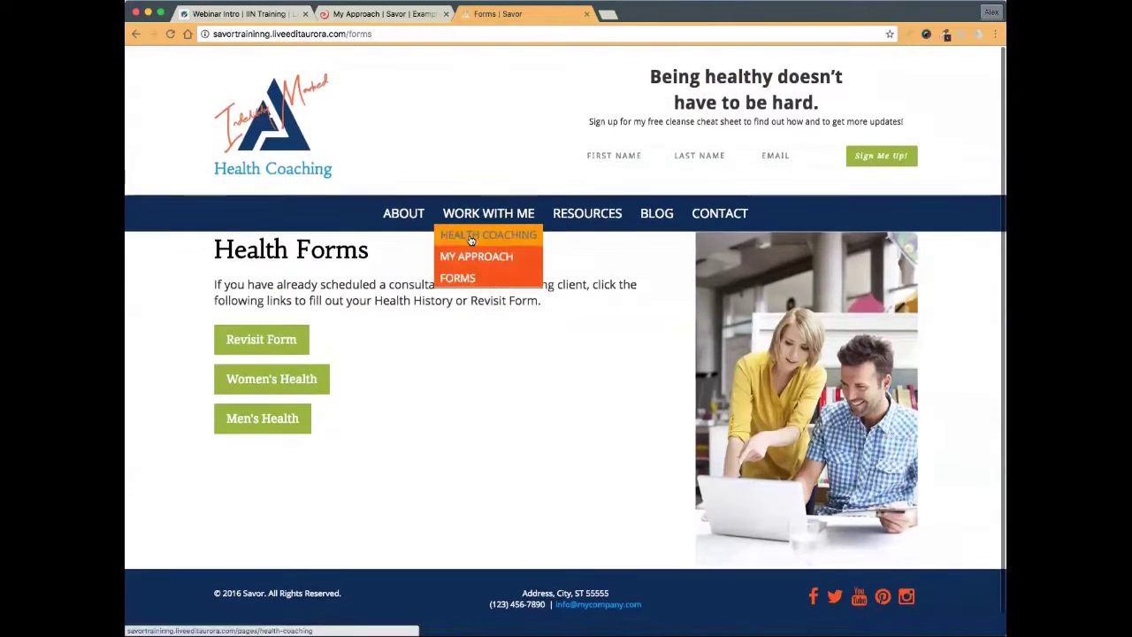
- Navigate via Health Coaching to the training site's My Approach page
click(470, 233)
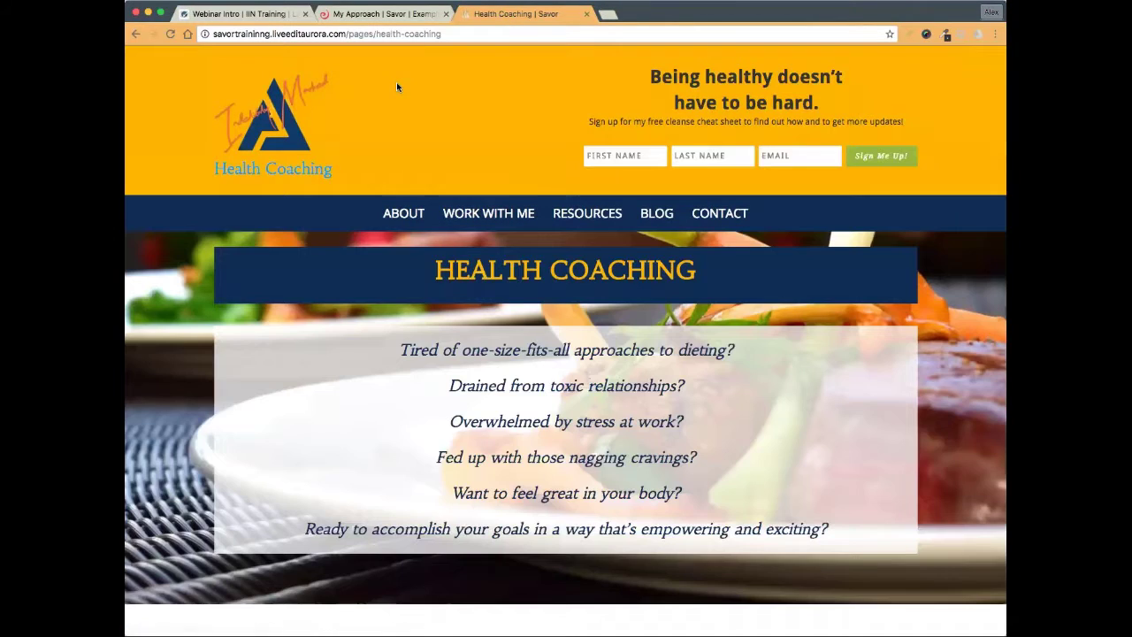
mouse_move(478, 229)
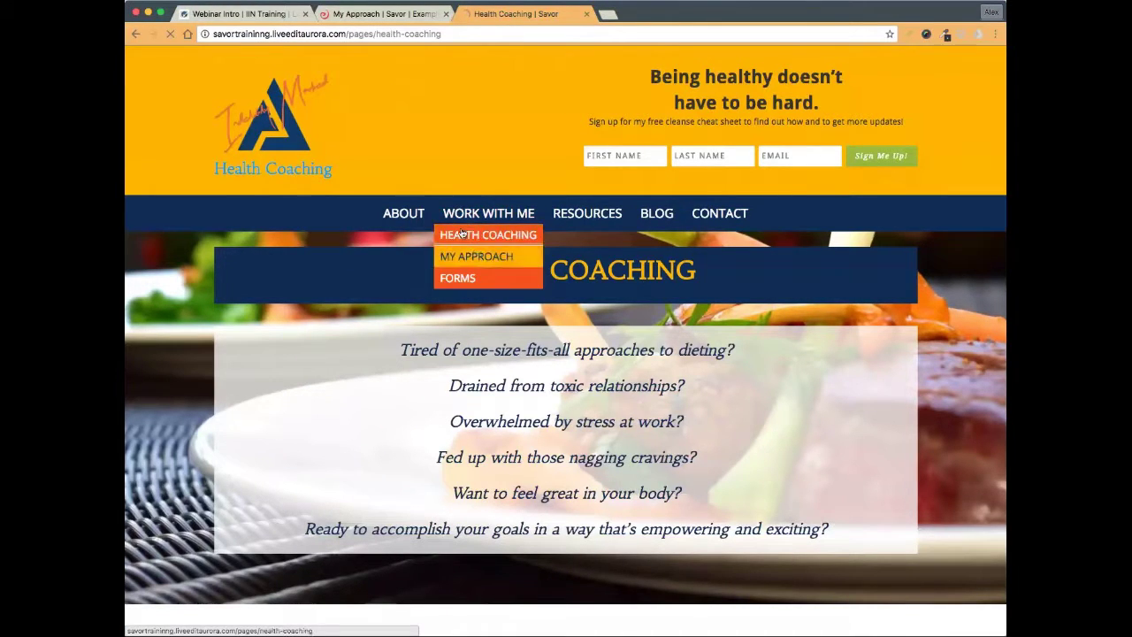
click(478, 254)
- Close the Example tab and the Webinar Intro tab
click(424, 16)
click(446, 15)
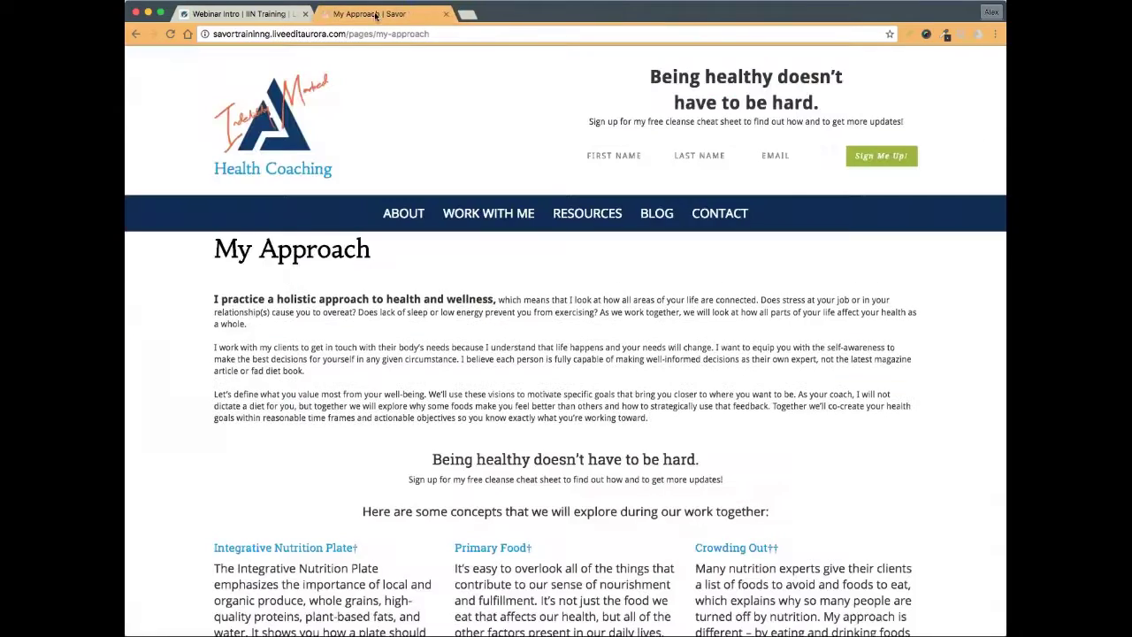
click(256, 14)
click(304, 14)
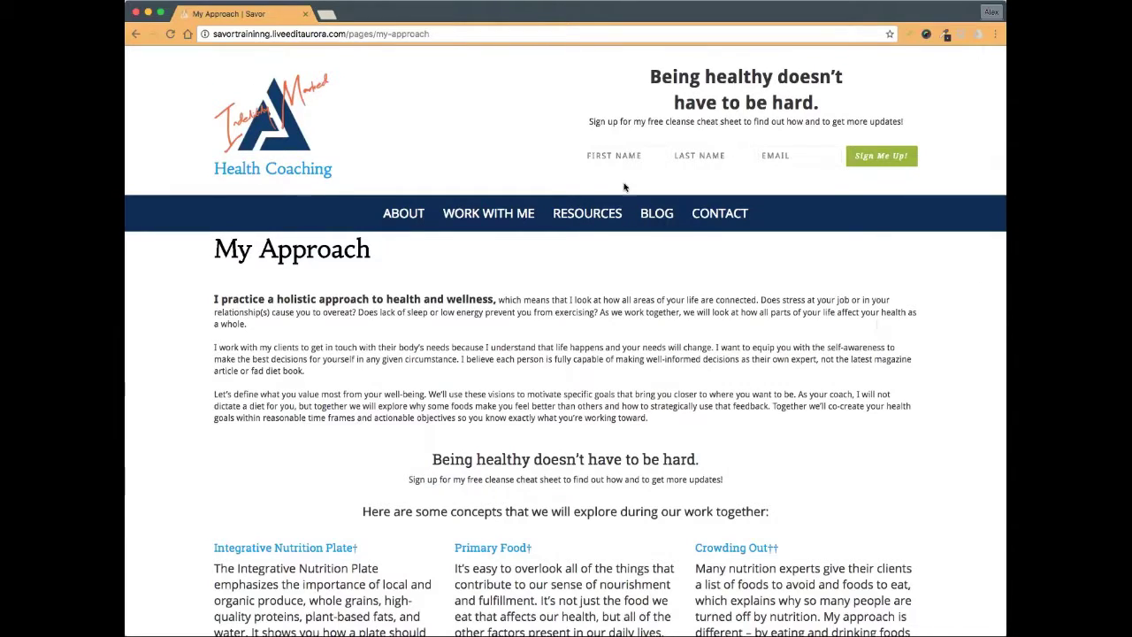
- In a new tab, find the 'How to Customize ANY template pt. 6' article in the support Webinar Video Gallery
click(328, 14)
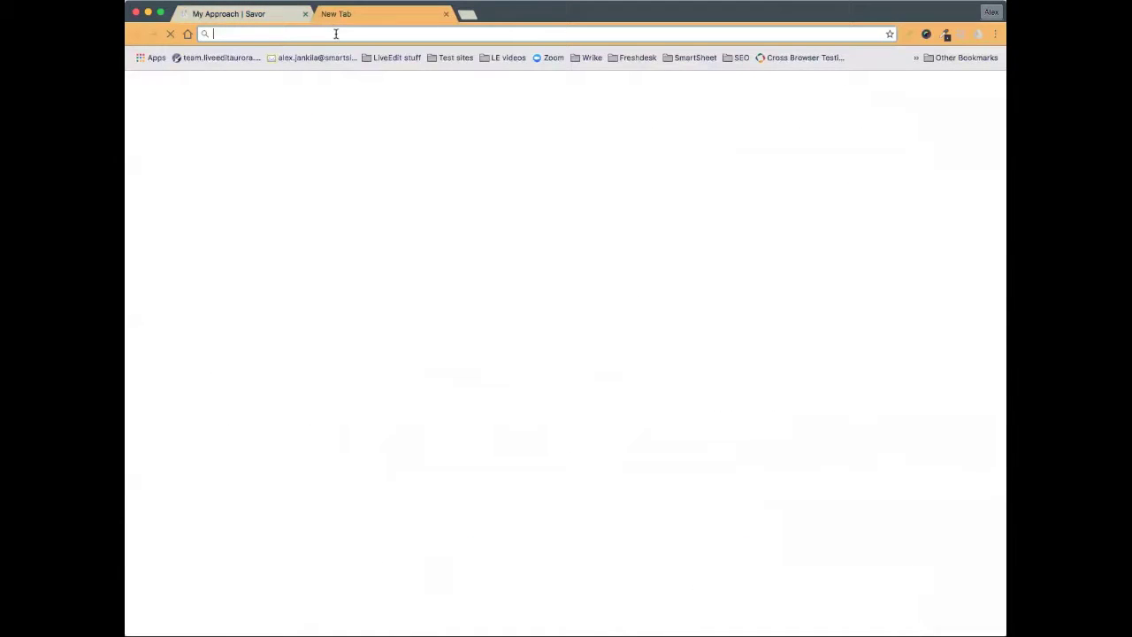
text(iinsupport.getliveedit.com)
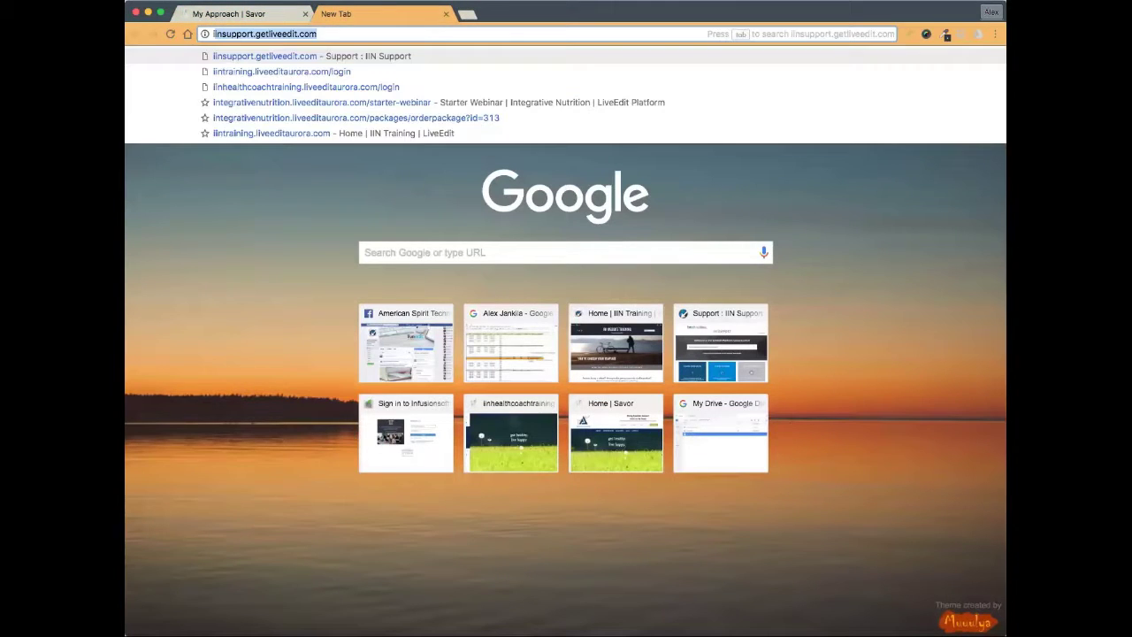
key(Return)
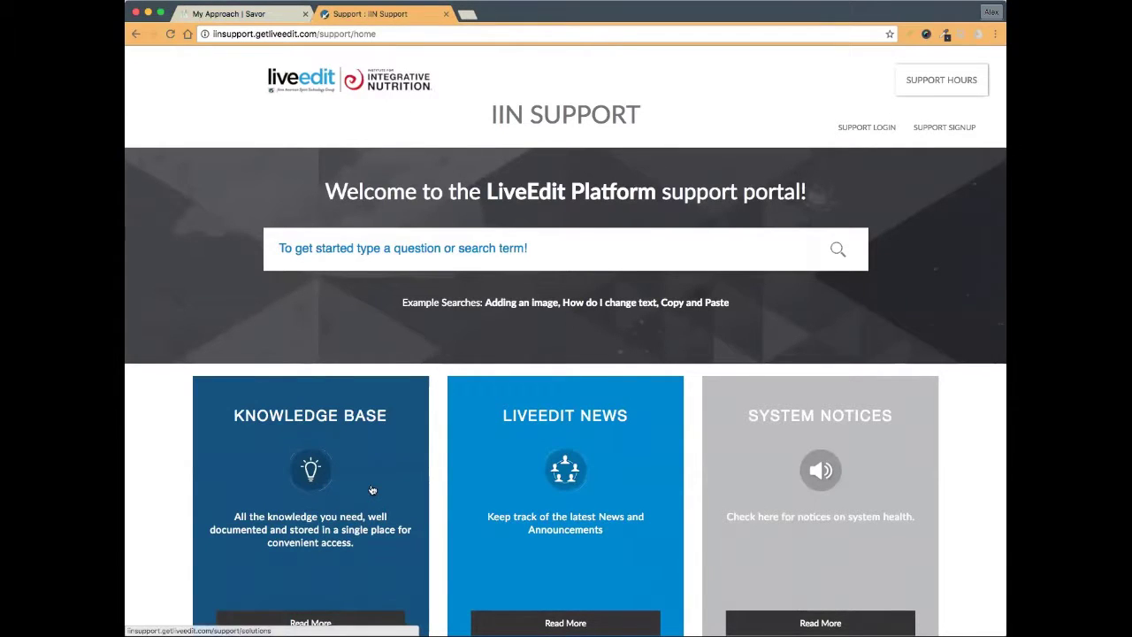
click(375, 433)
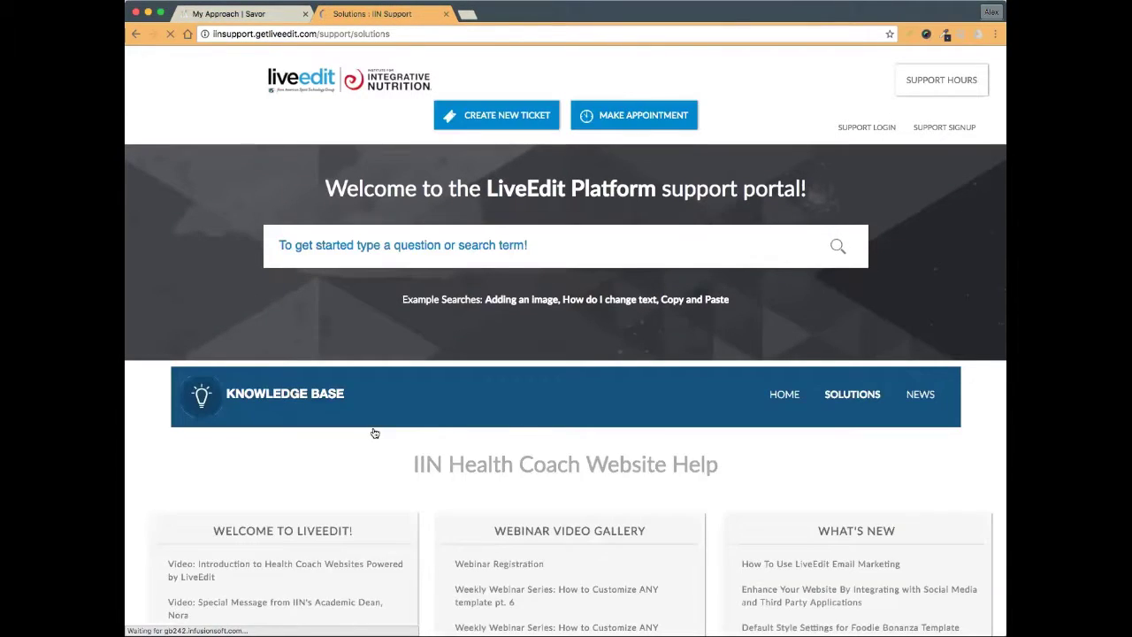
scroll(516, 435, down, 5)
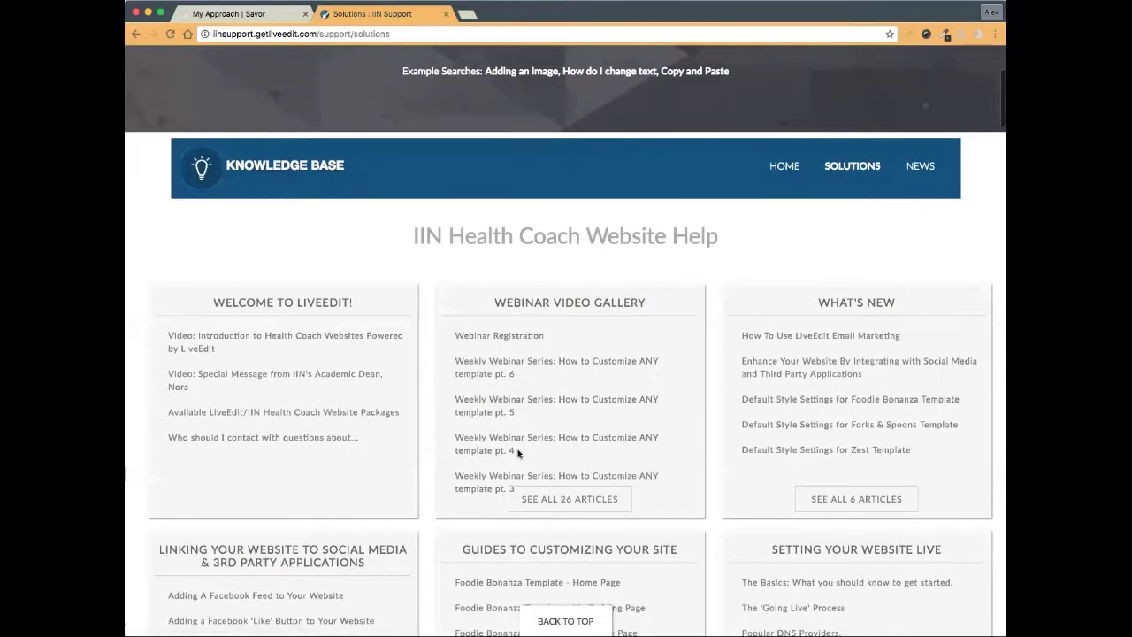
click(573, 304)
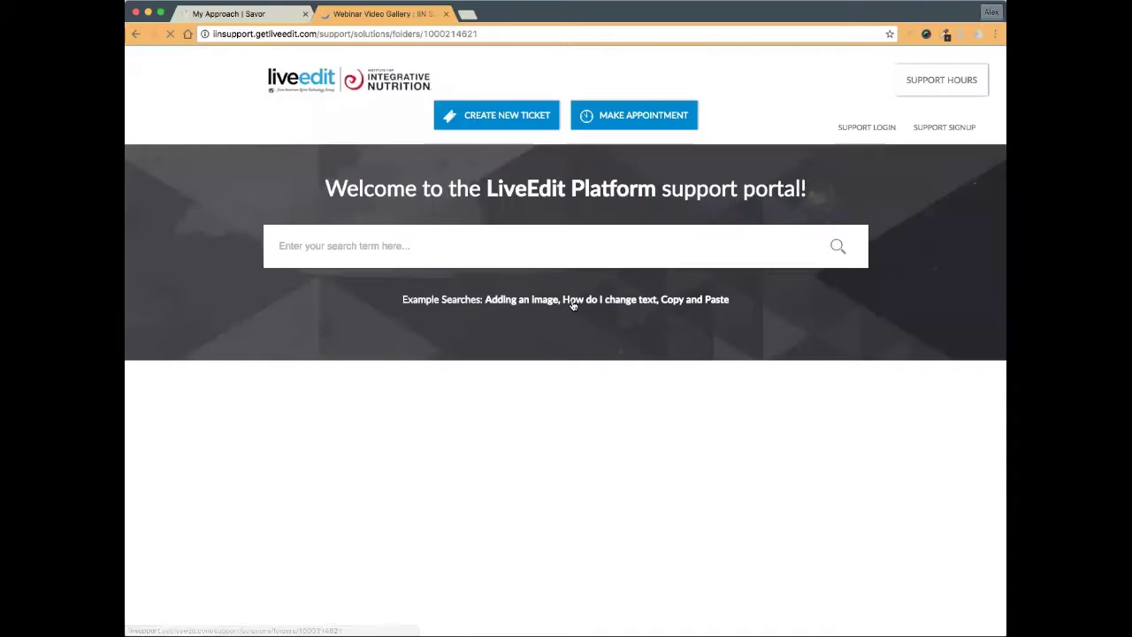
scroll(571, 306, down, 6)
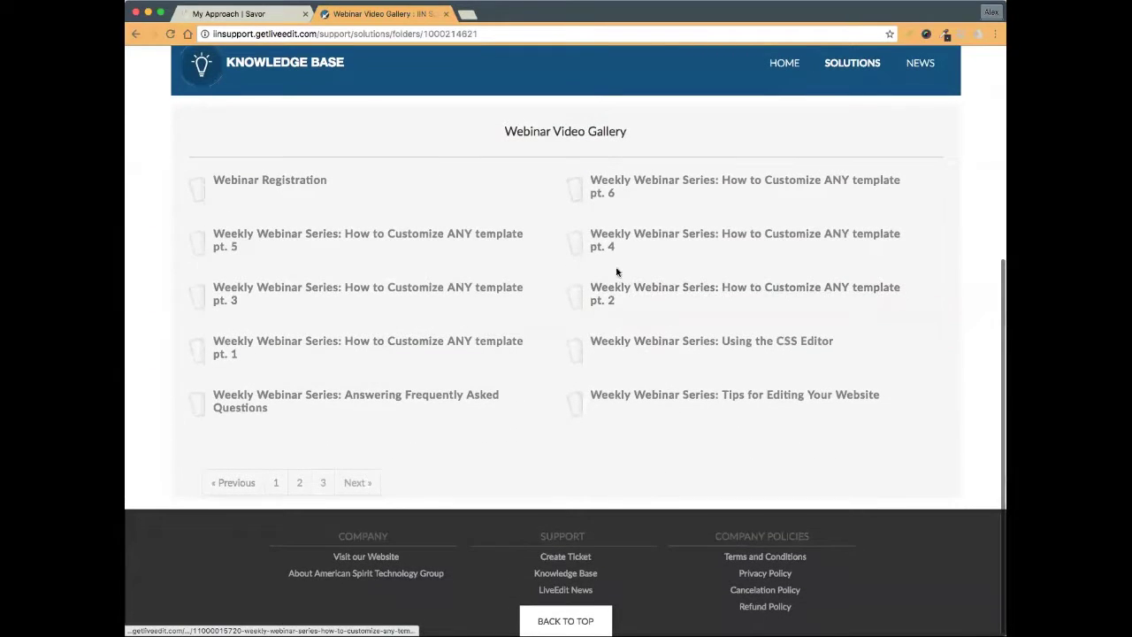
click(665, 185)
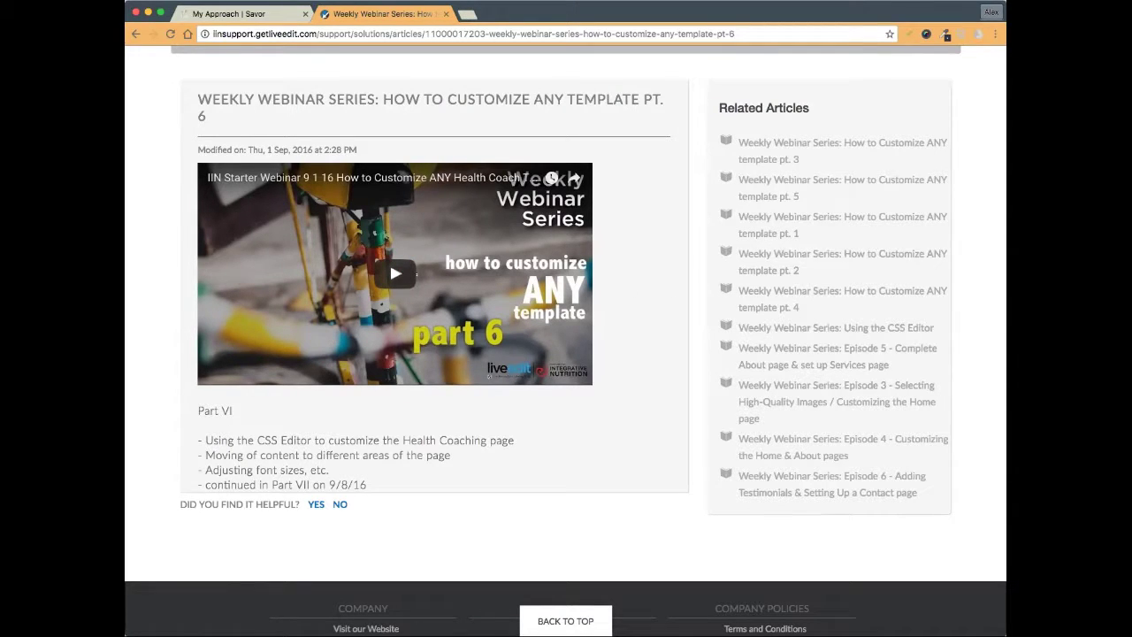
- Reopen and skim the pt. 6 article, then close the support tab
click(136, 33)
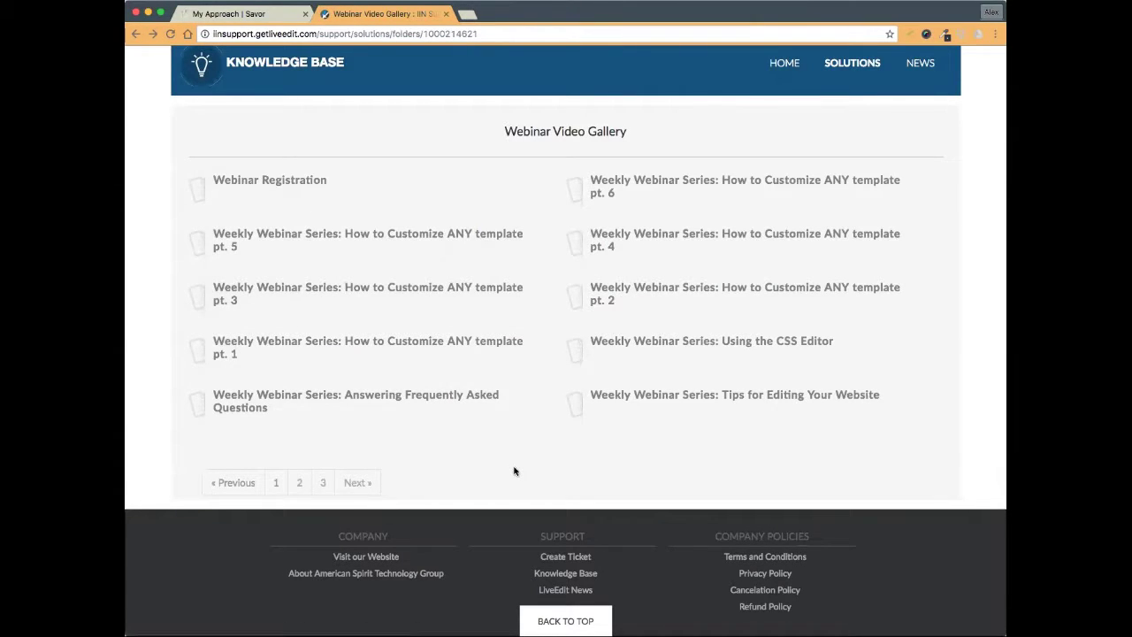
click(602, 191)
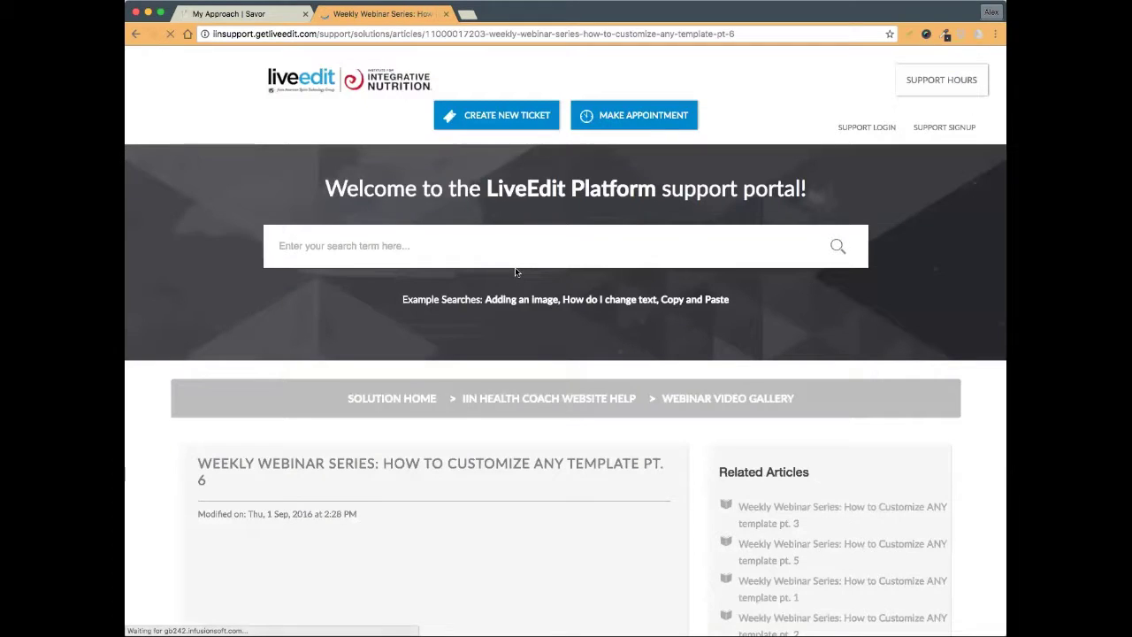
scroll(416, 425, down, 5)
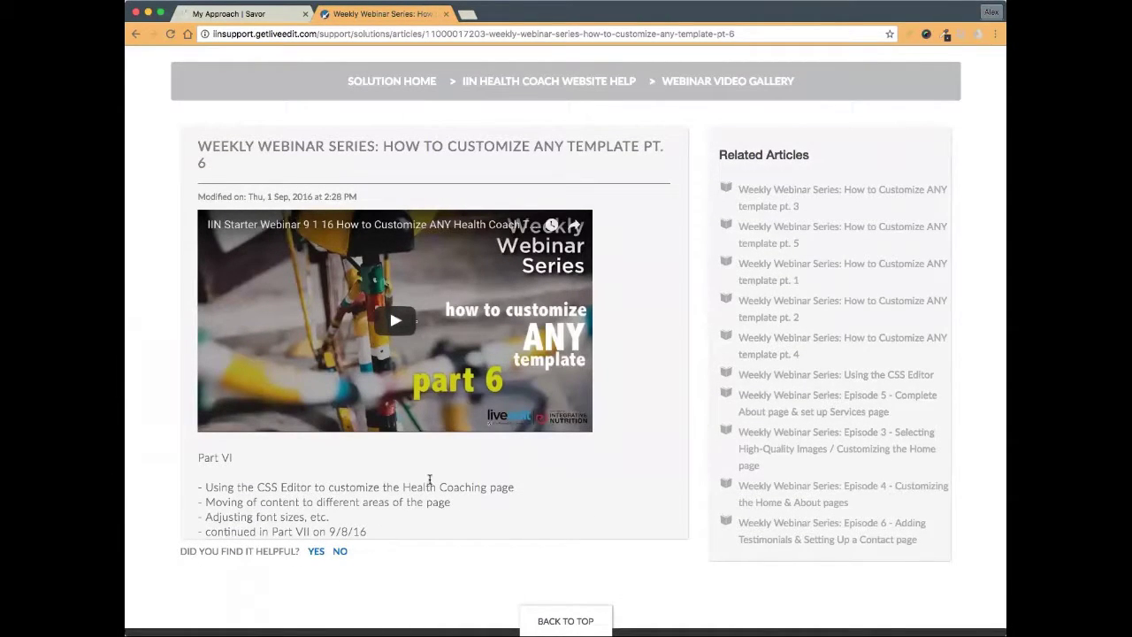
scroll(333, 153, up, 5)
scroll(333, 153, up, 2)
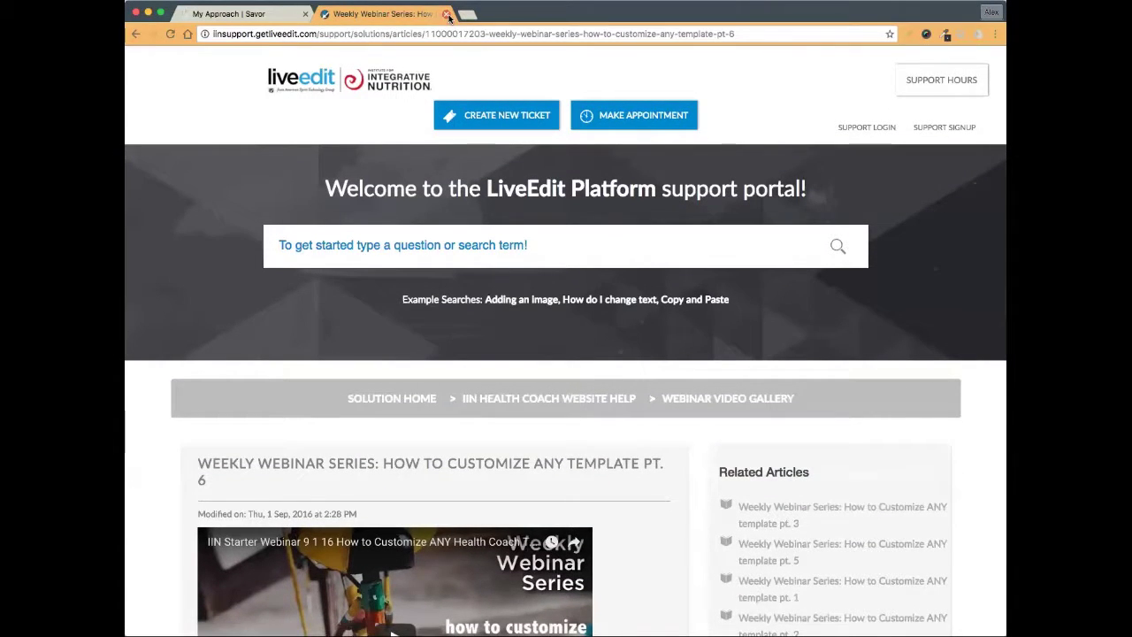
click(446, 14)
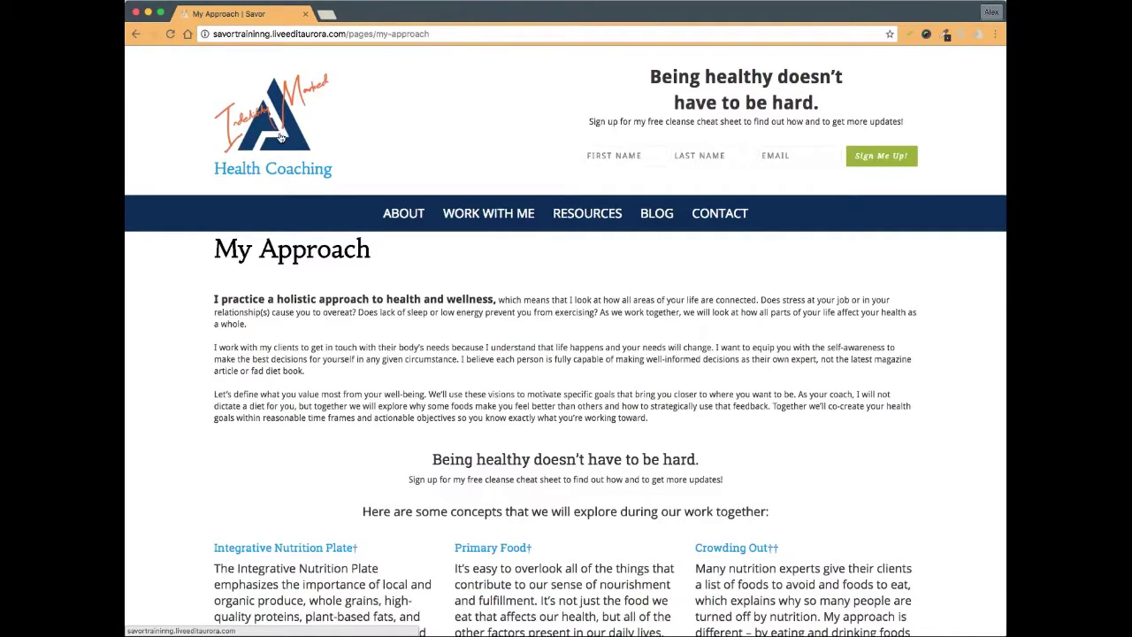
- Go to the site home and append /login to the address to load the sign-in page
drag(432, 33, 347, 34)
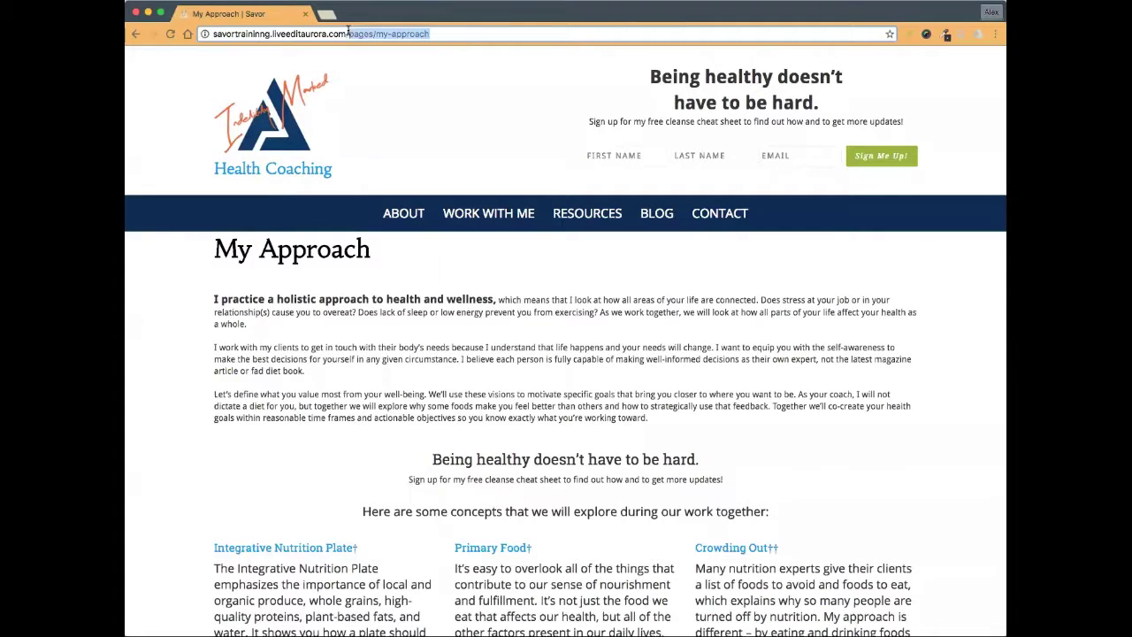
click(277, 113)
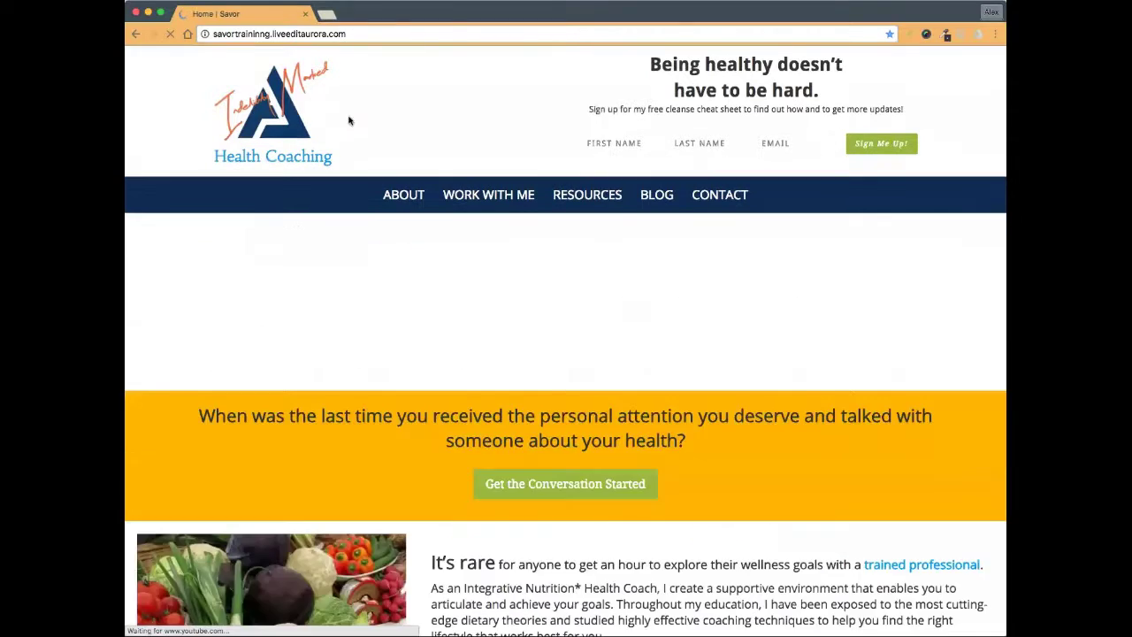
click(358, 30)
click(359, 32)
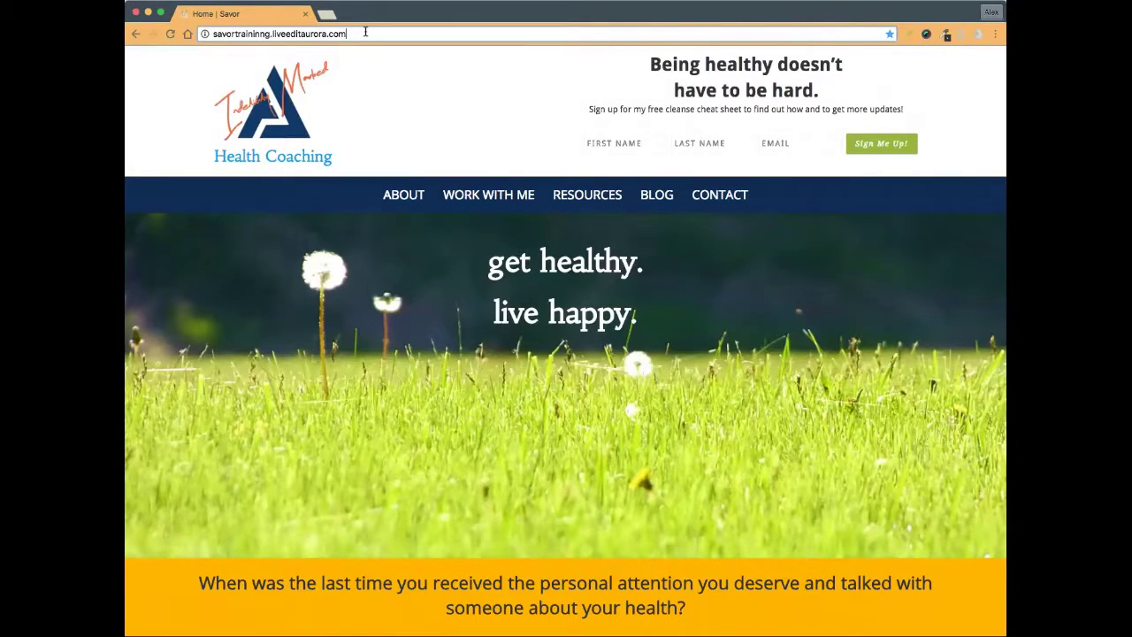
text(/login)
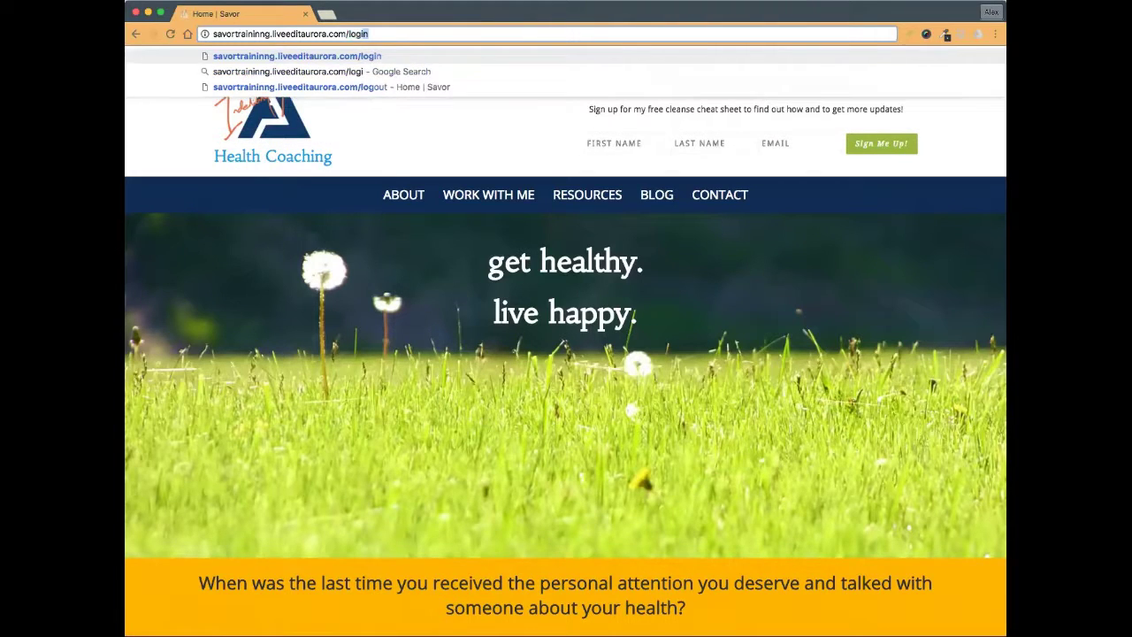
key(Return)
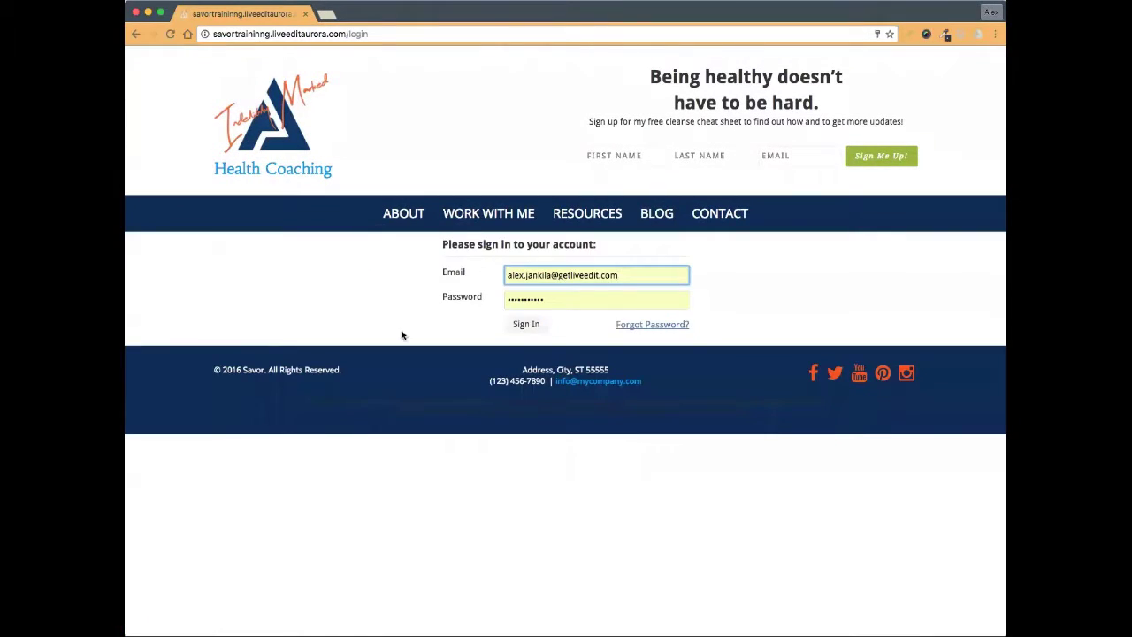
- Check the Forgot Password form, cancel it, and sign in with the saved e-mail and password
click(610, 276)
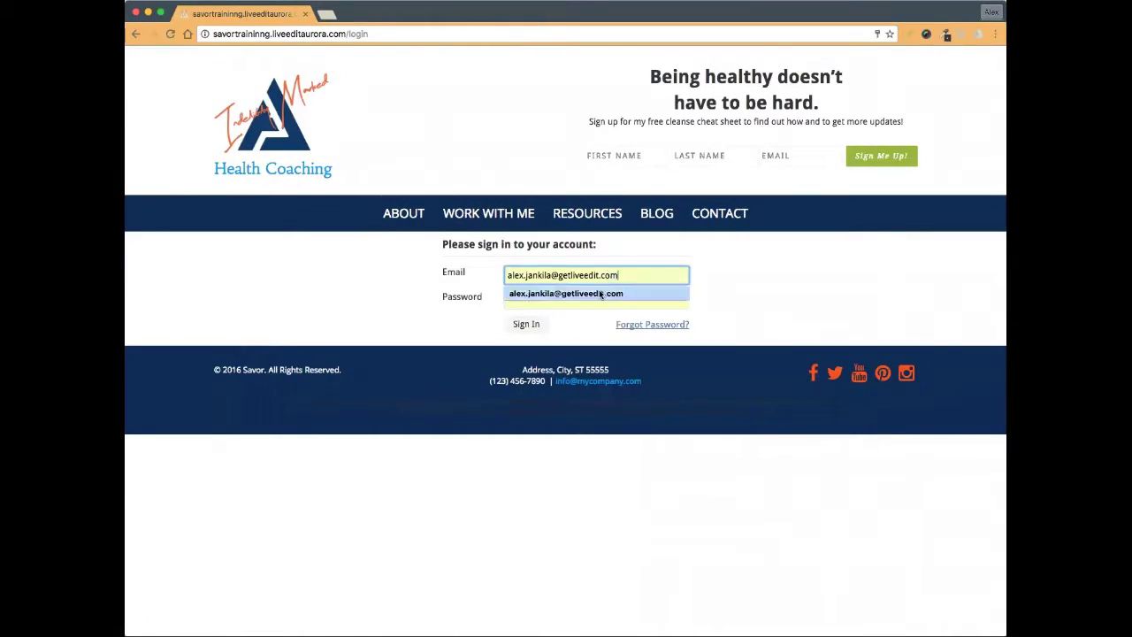
click(537, 299)
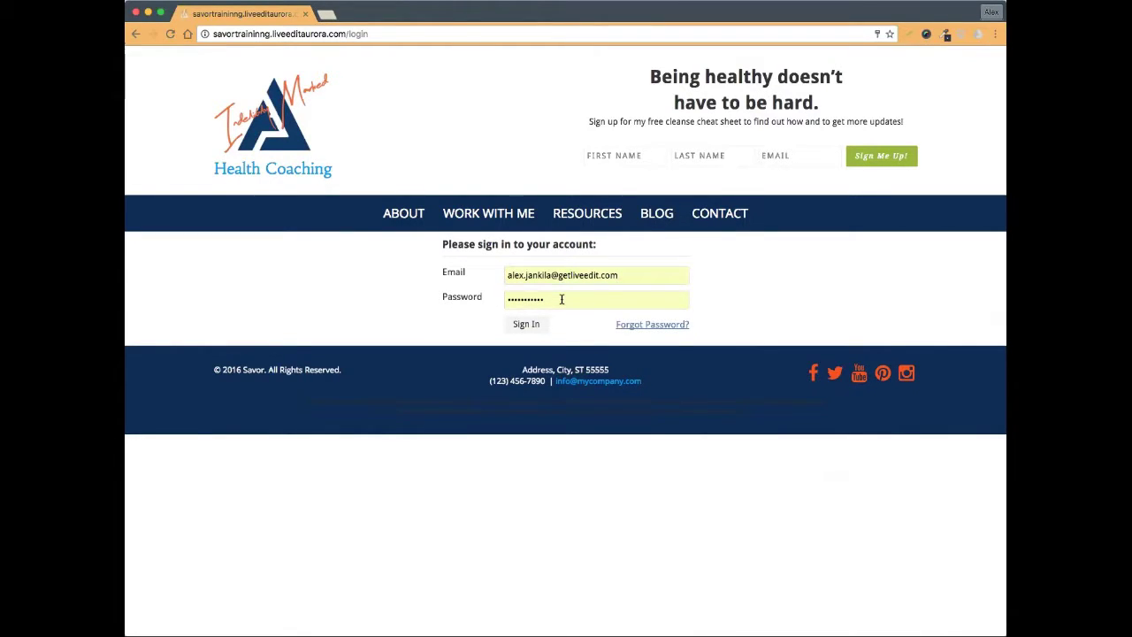
click(650, 327)
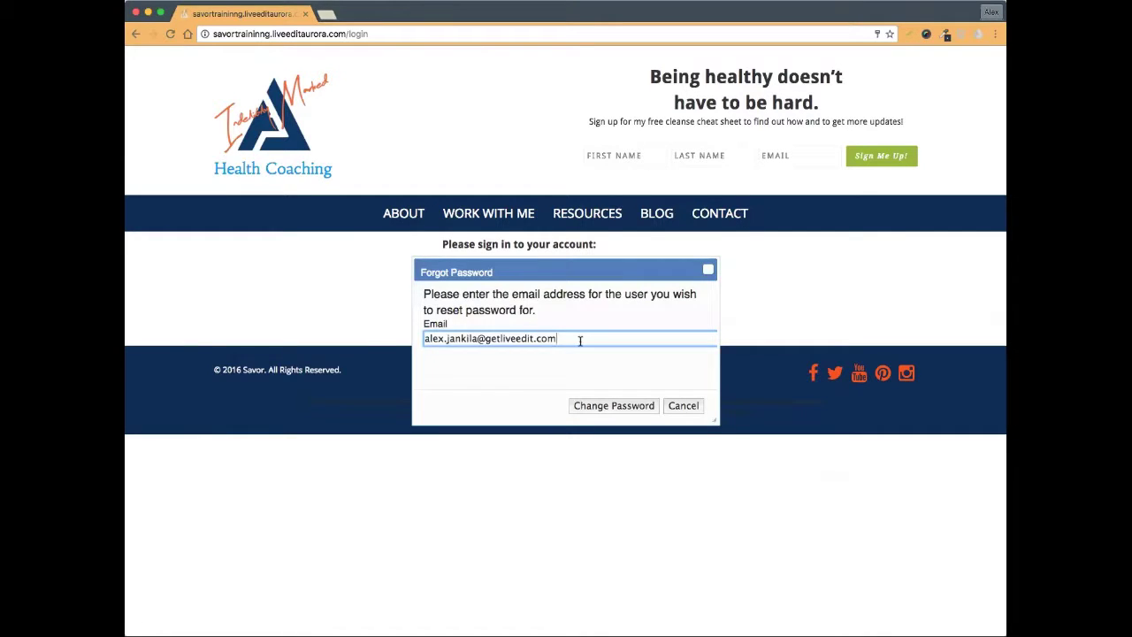
drag(580, 340, 409, 342)
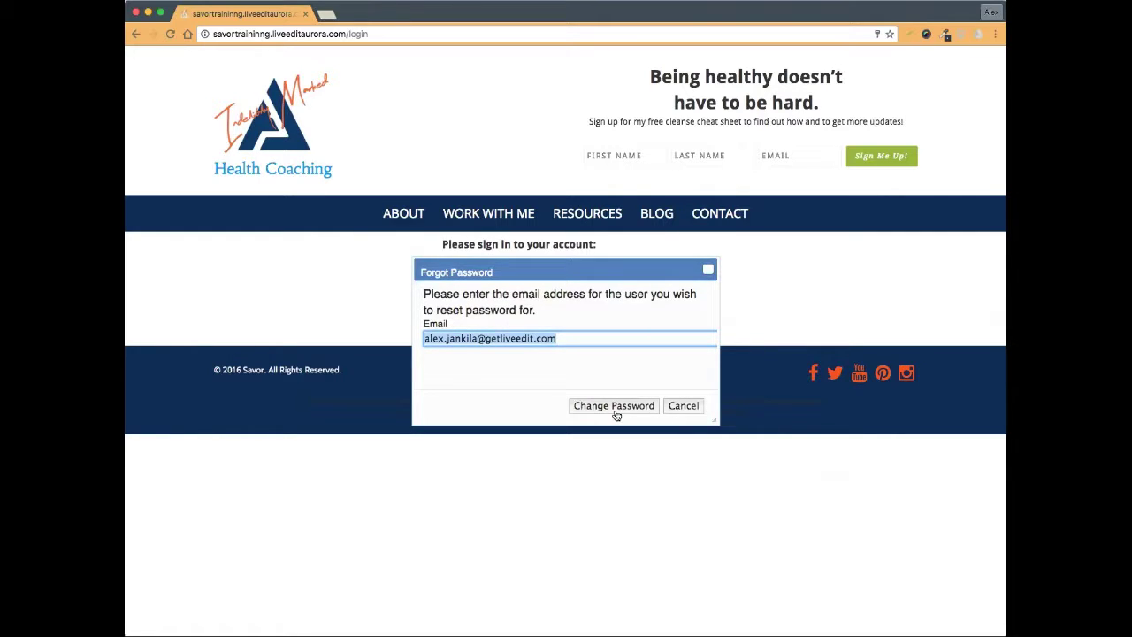
click(686, 408)
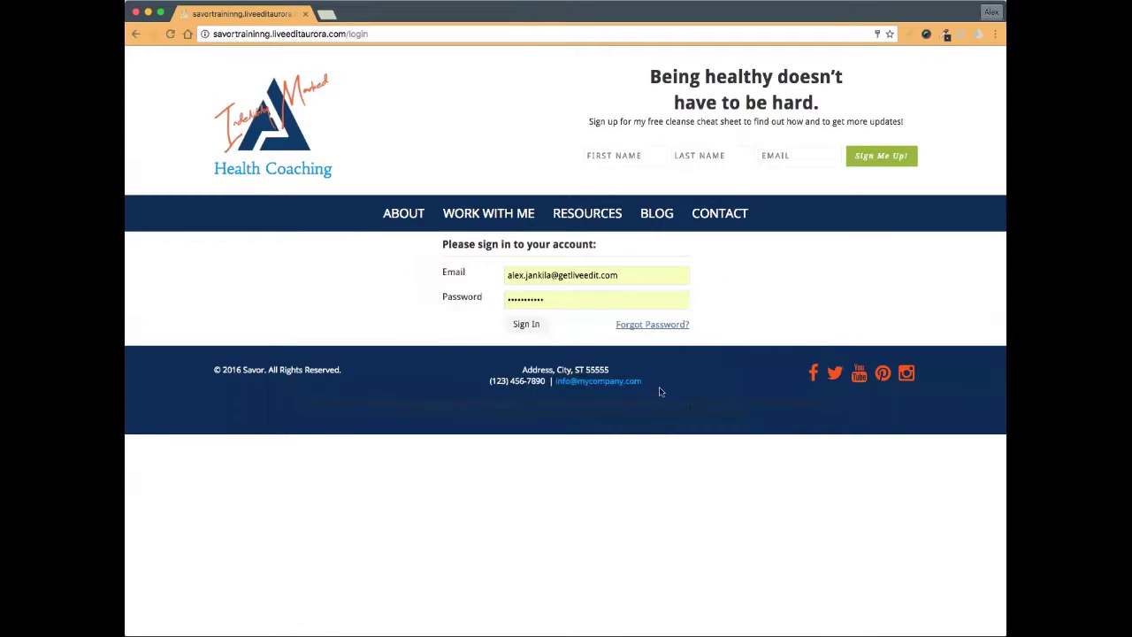
click(520, 325)
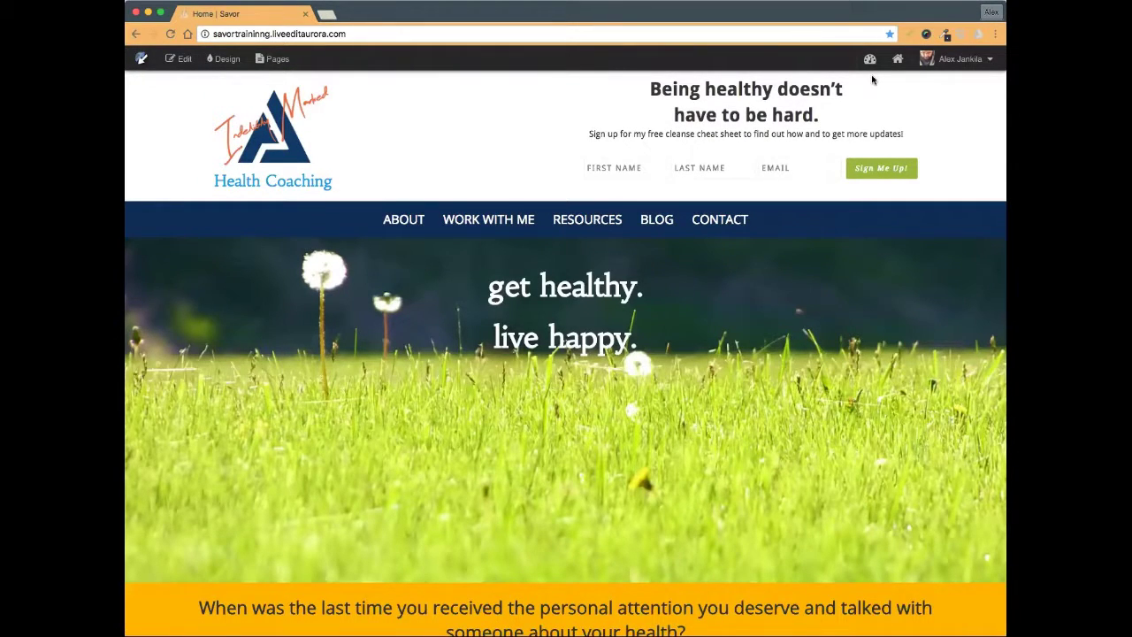
- Review the Password section under Manage Profile, then return to the site home page
click(990, 60)
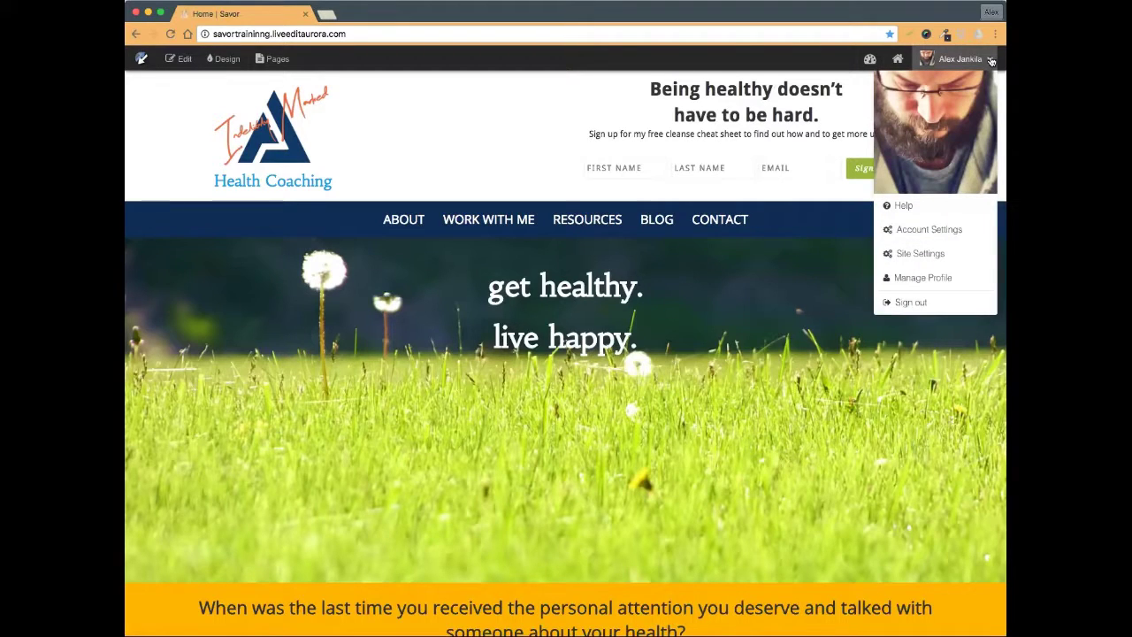
click(935, 283)
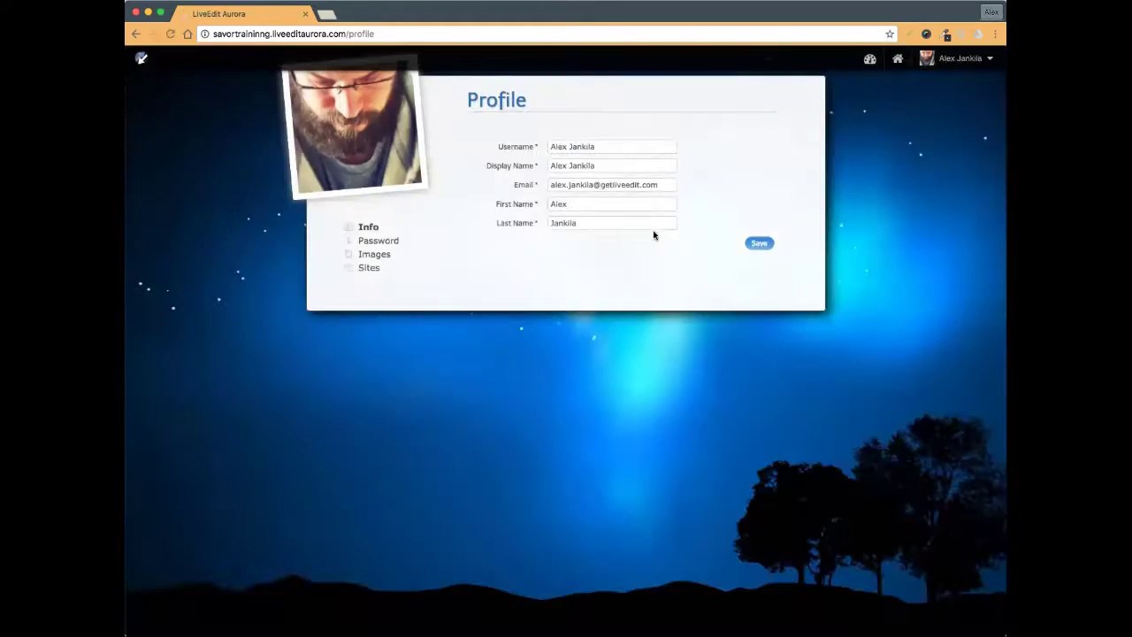
click(400, 248)
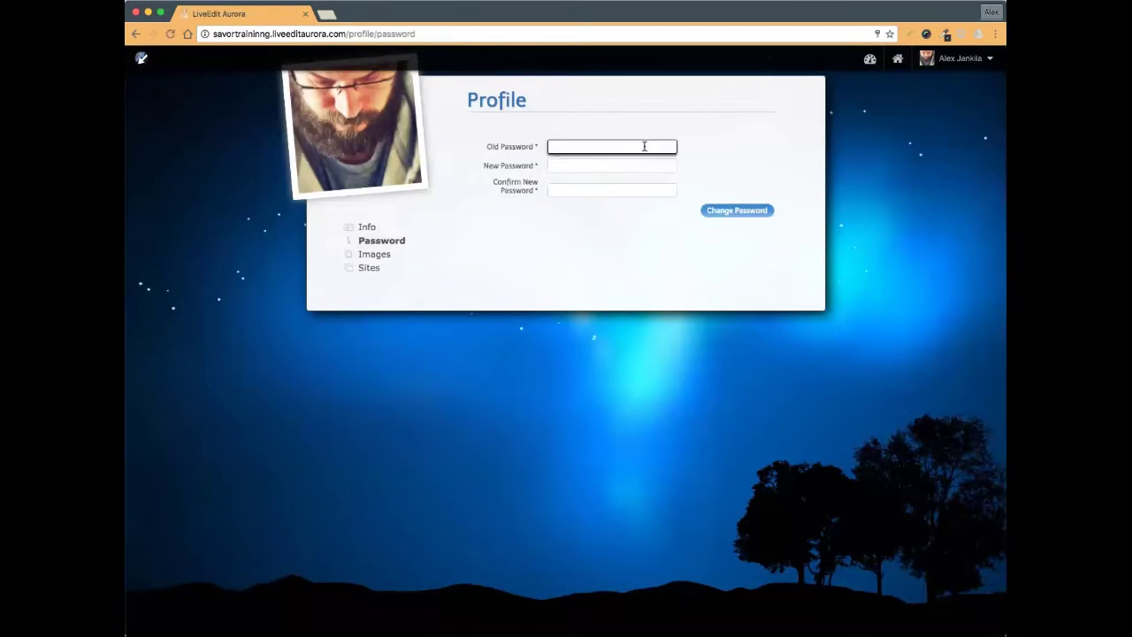
click(578, 193)
click(758, 155)
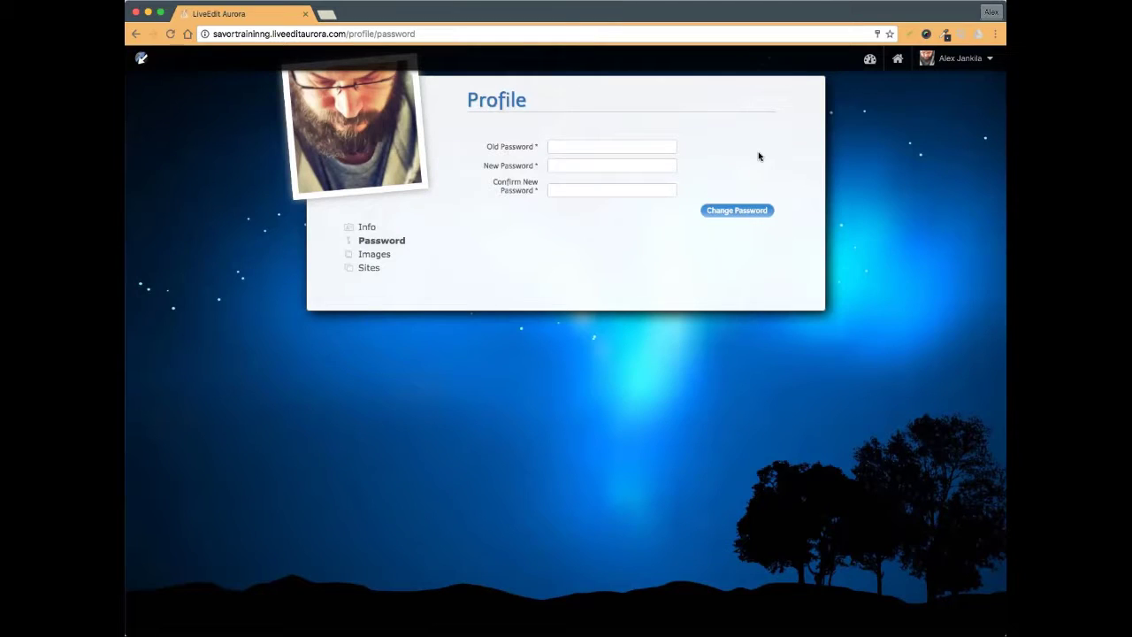
click(898, 58)
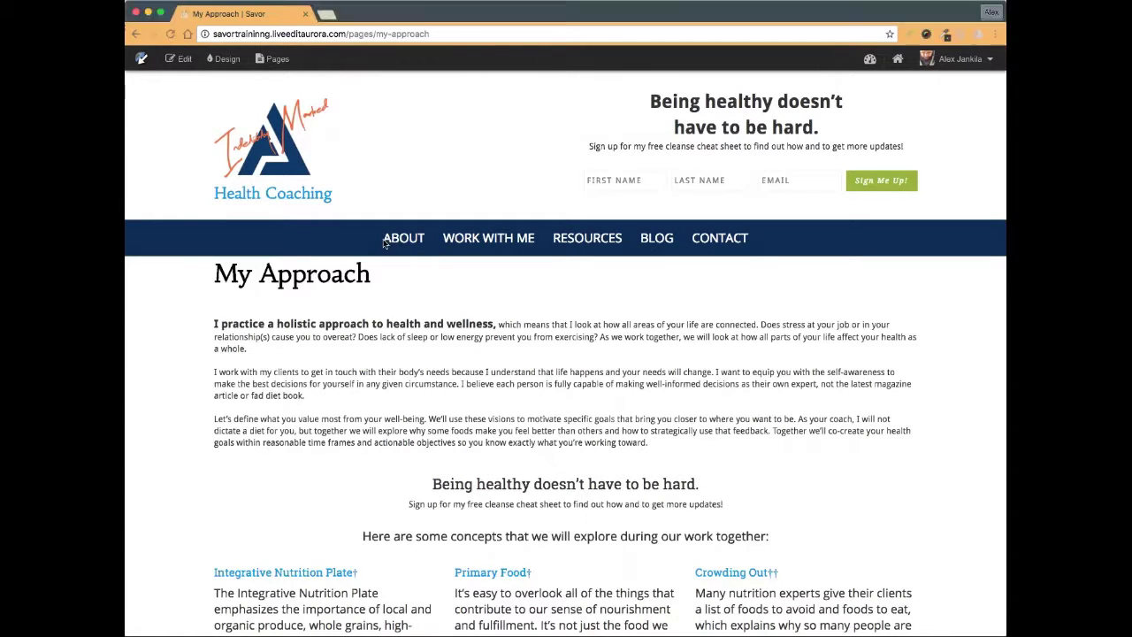
- Visit the MY TRAINING page, then return to the My Approach page
right_click(415, 262)
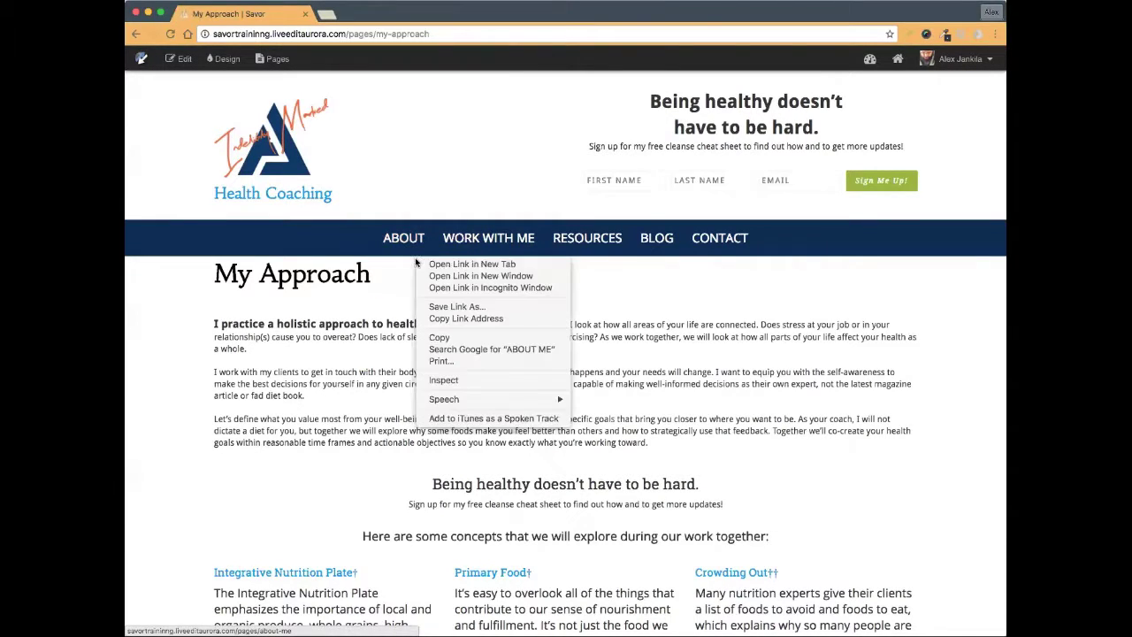
click(466, 237)
mouse_move(405, 240)
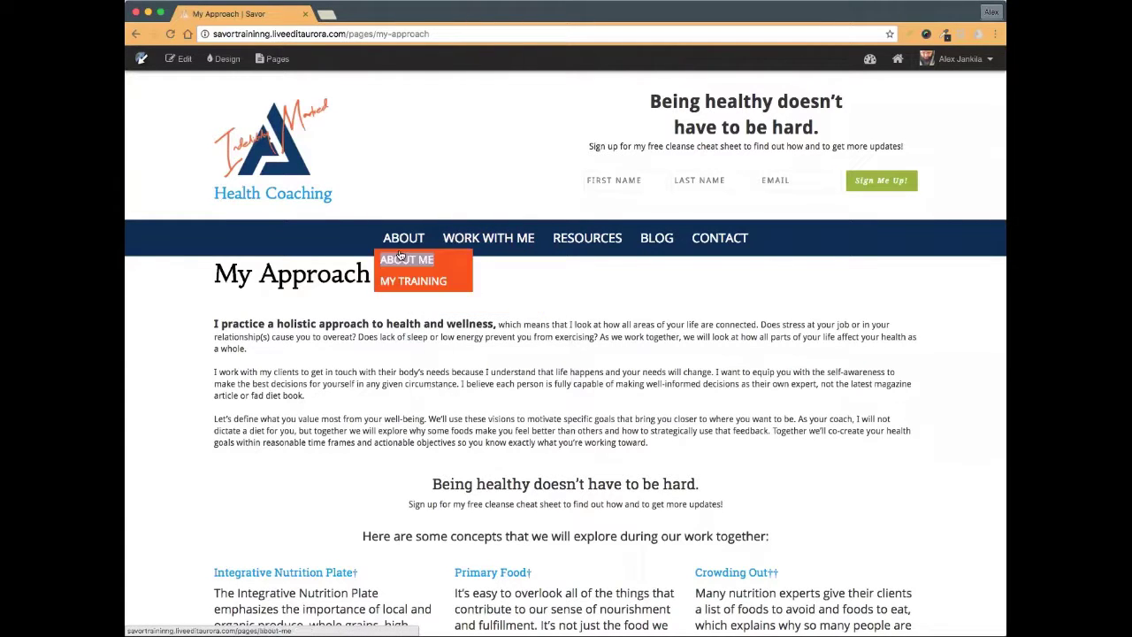
click(412, 280)
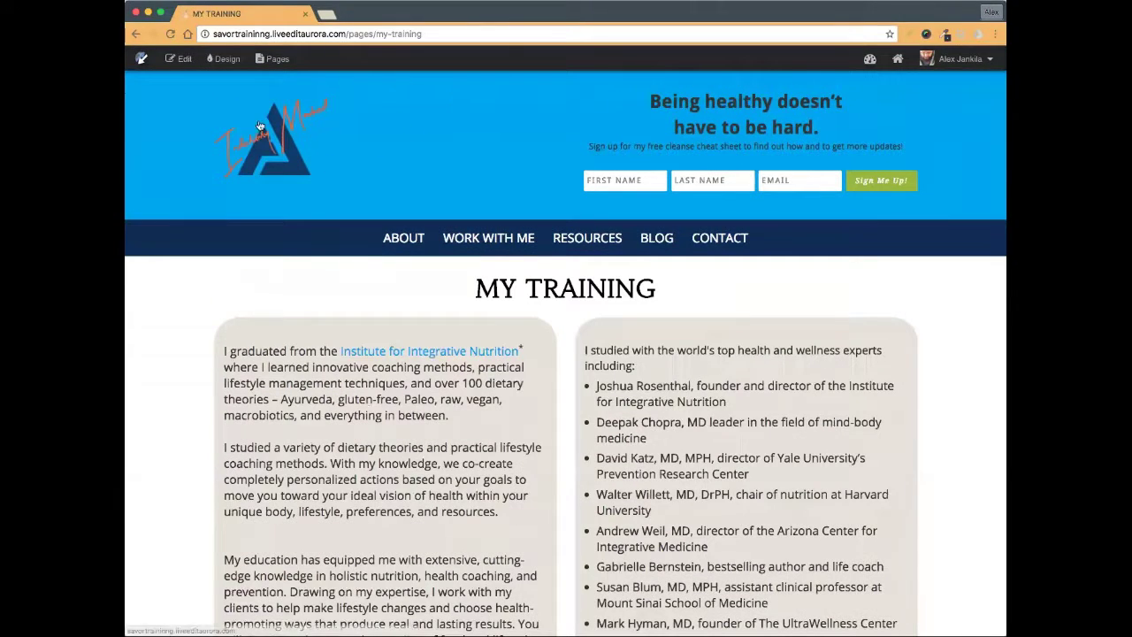
mouse_move(500, 239)
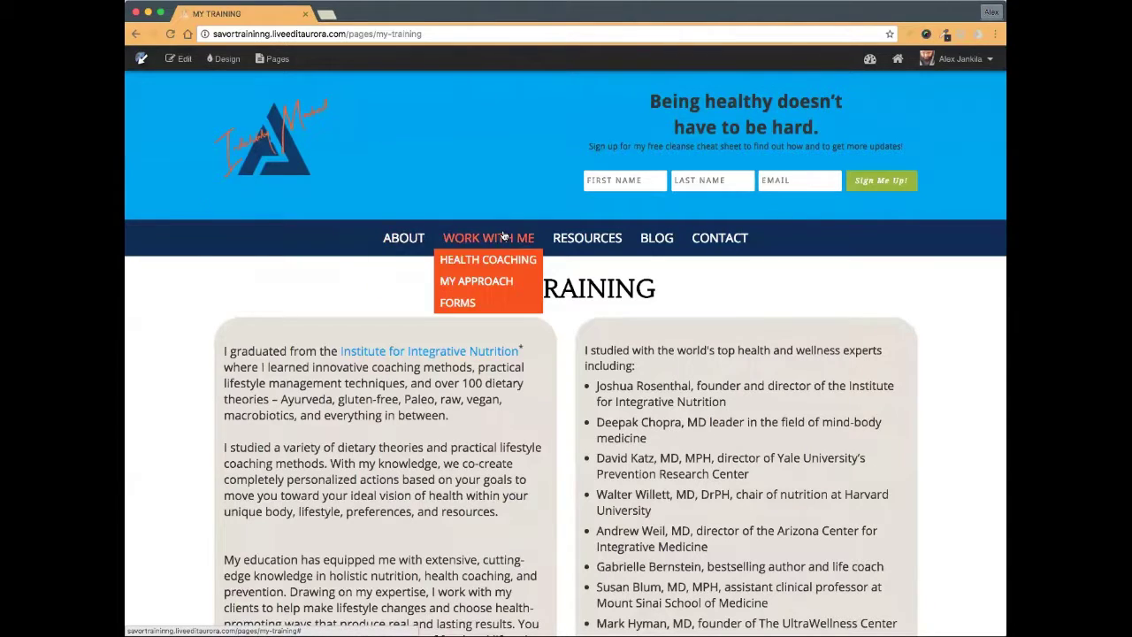
click(492, 283)
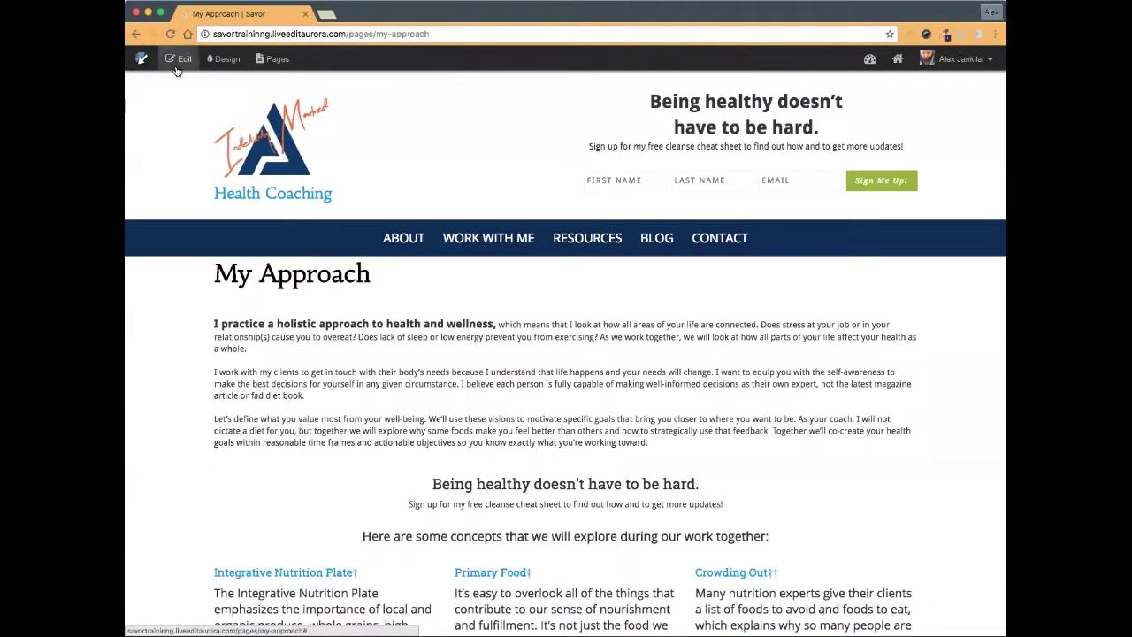
- Give the header region a blue background swatch, save it, and open a new browser tab
click(179, 60)
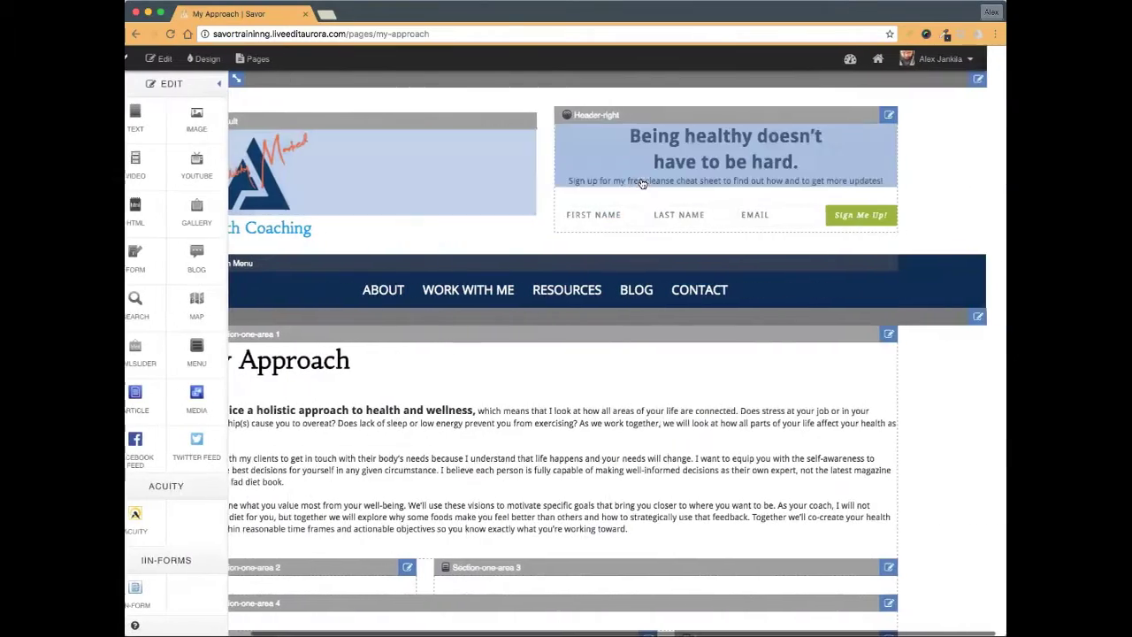
click(998, 79)
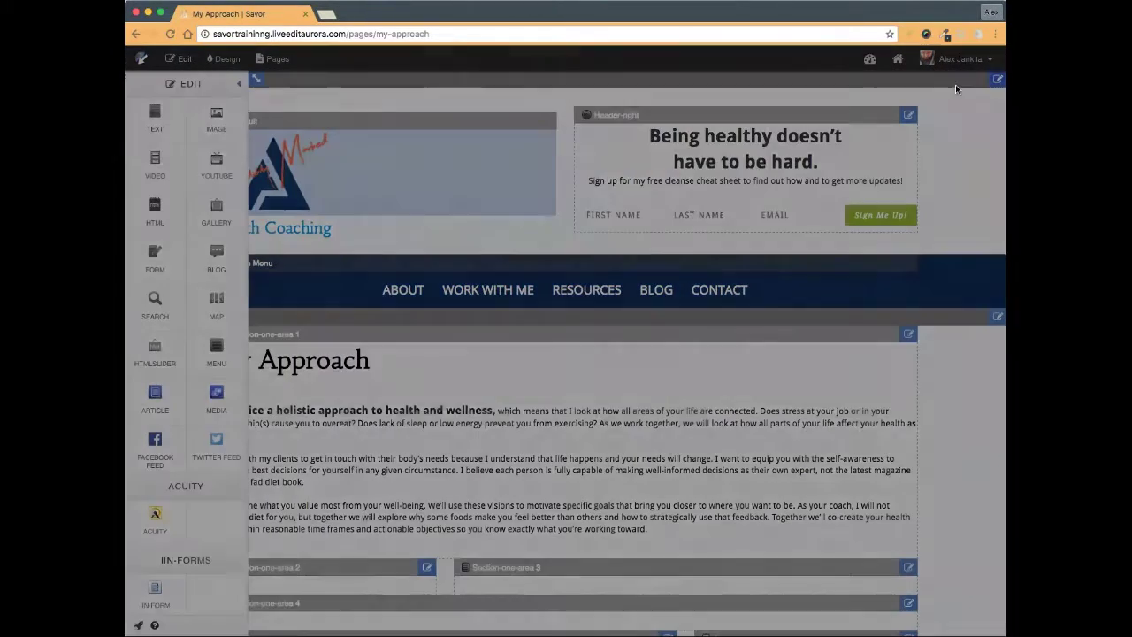
click(720, 140)
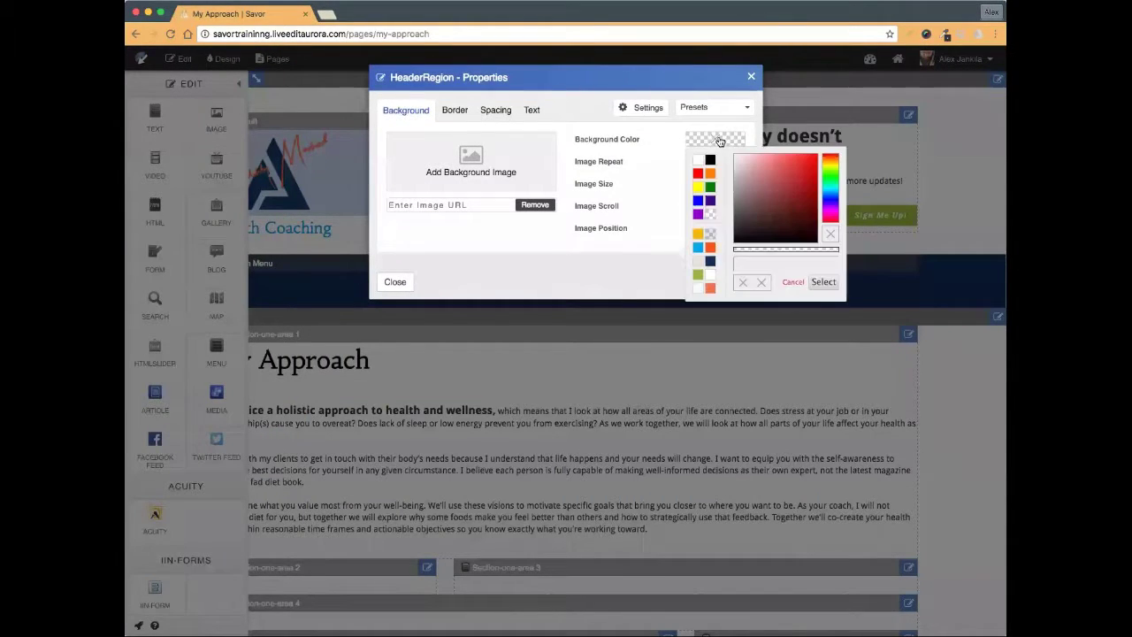
click(698, 250)
click(736, 281)
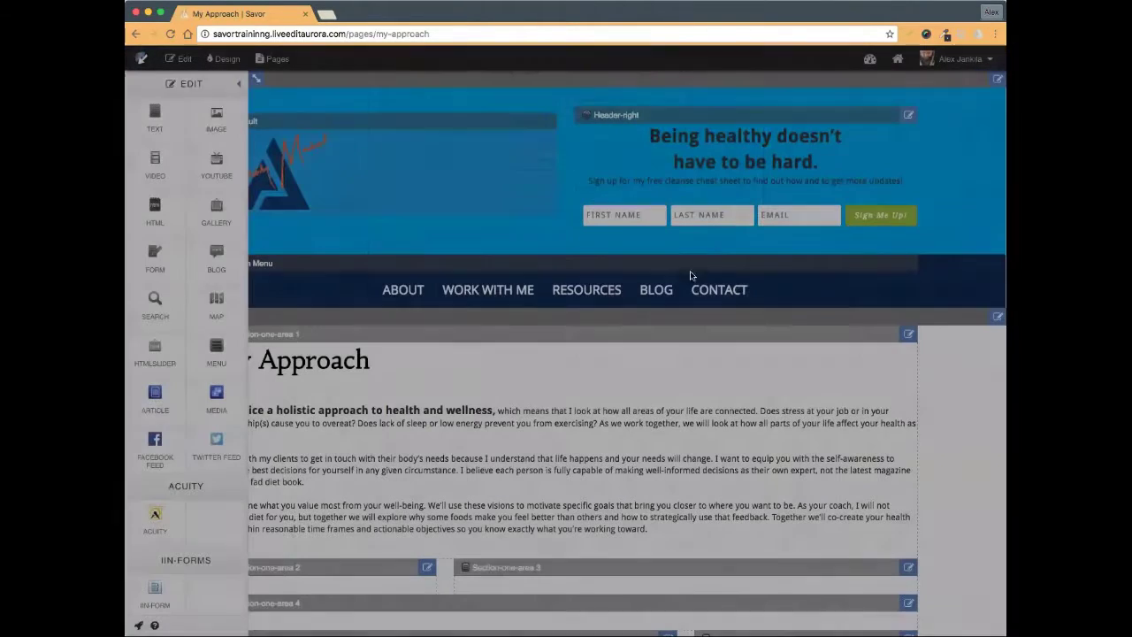
click(326, 14)
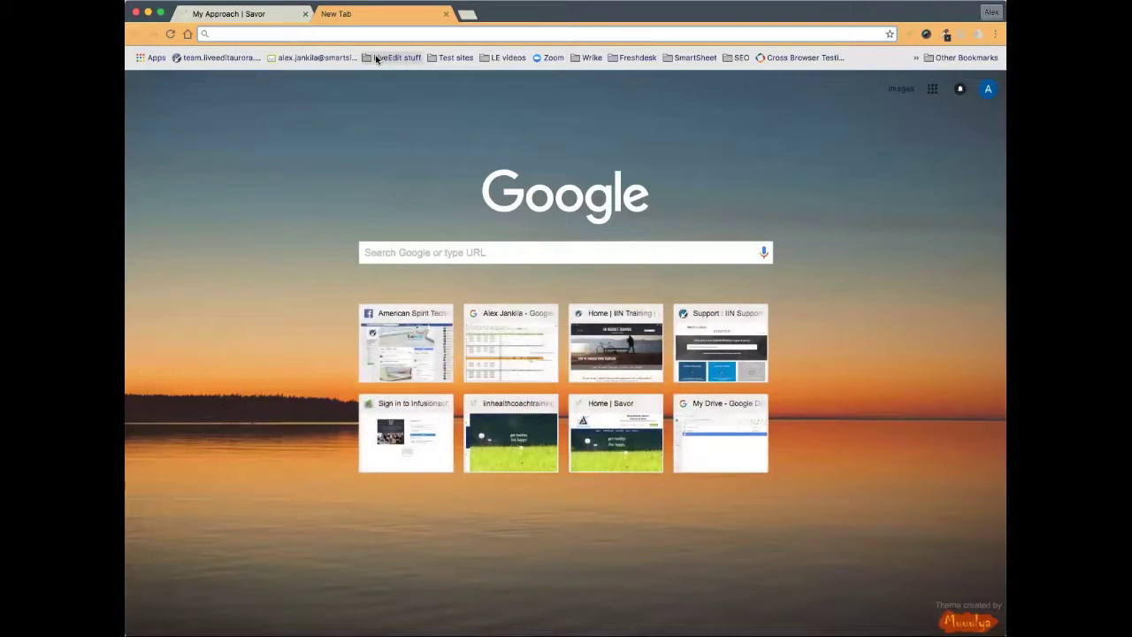
click(453, 58)
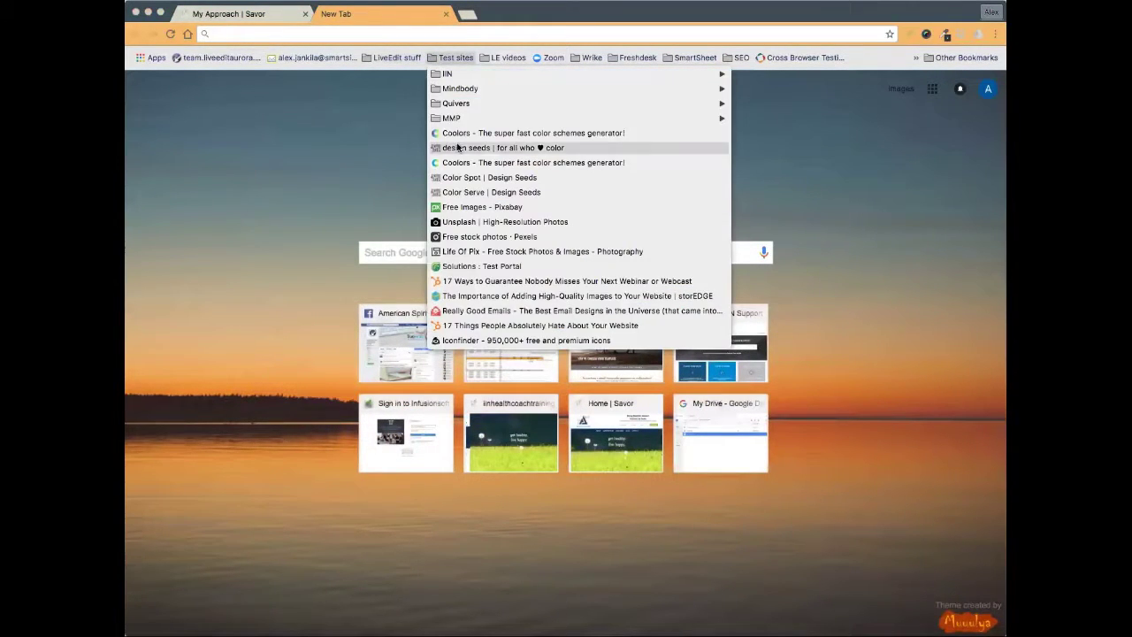
click(473, 164)
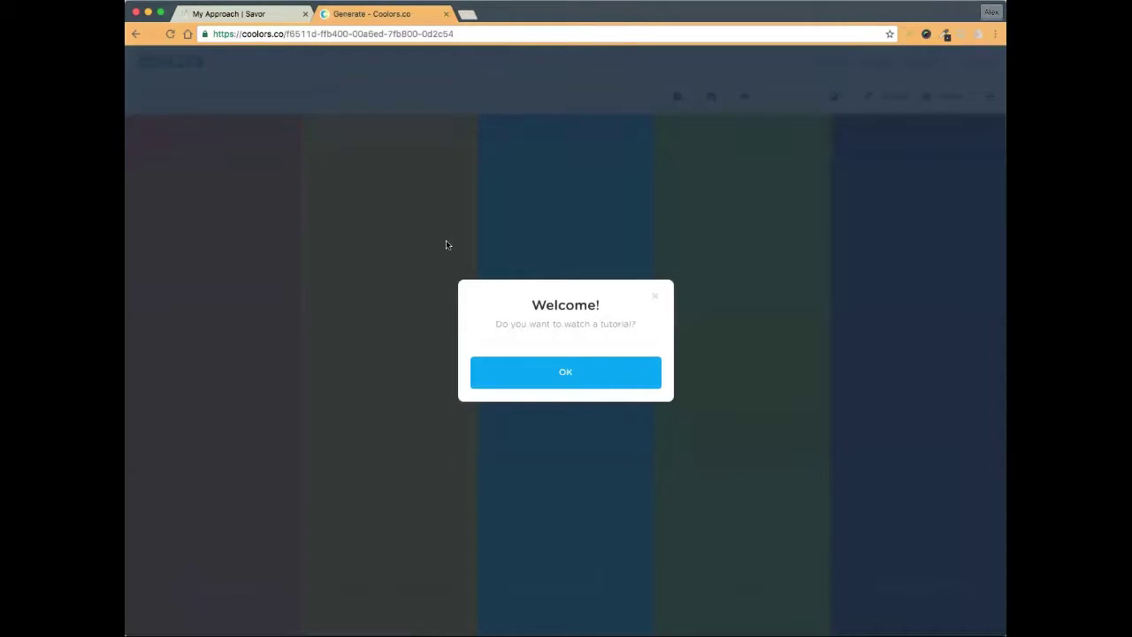
click(655, 299)
right_click(177, 63)
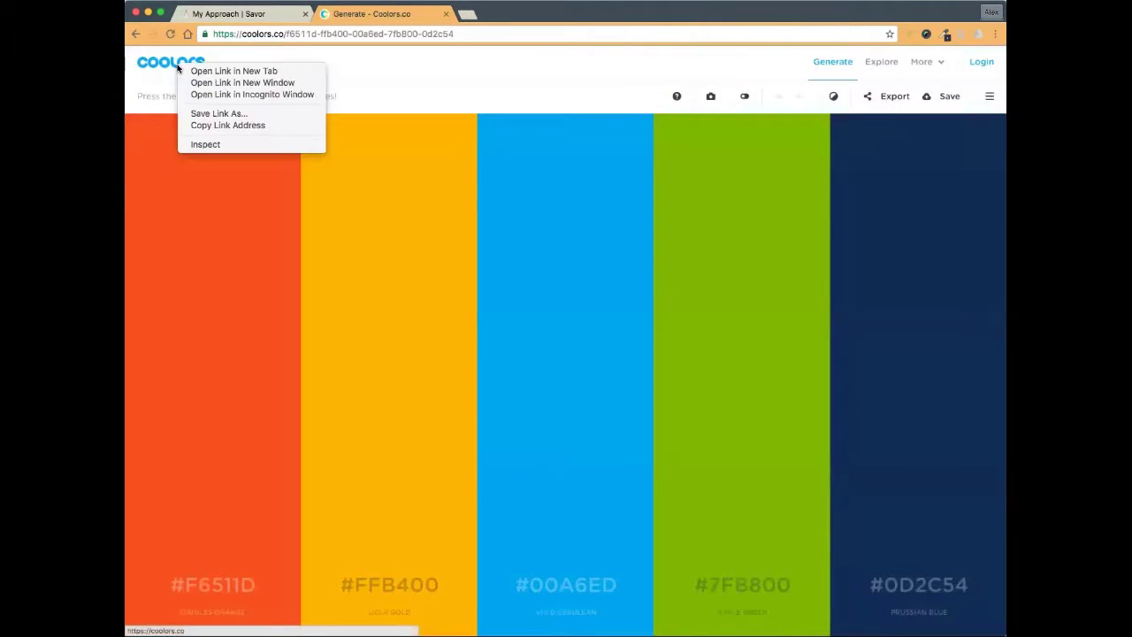
click(221, 71)
click(482, 15)
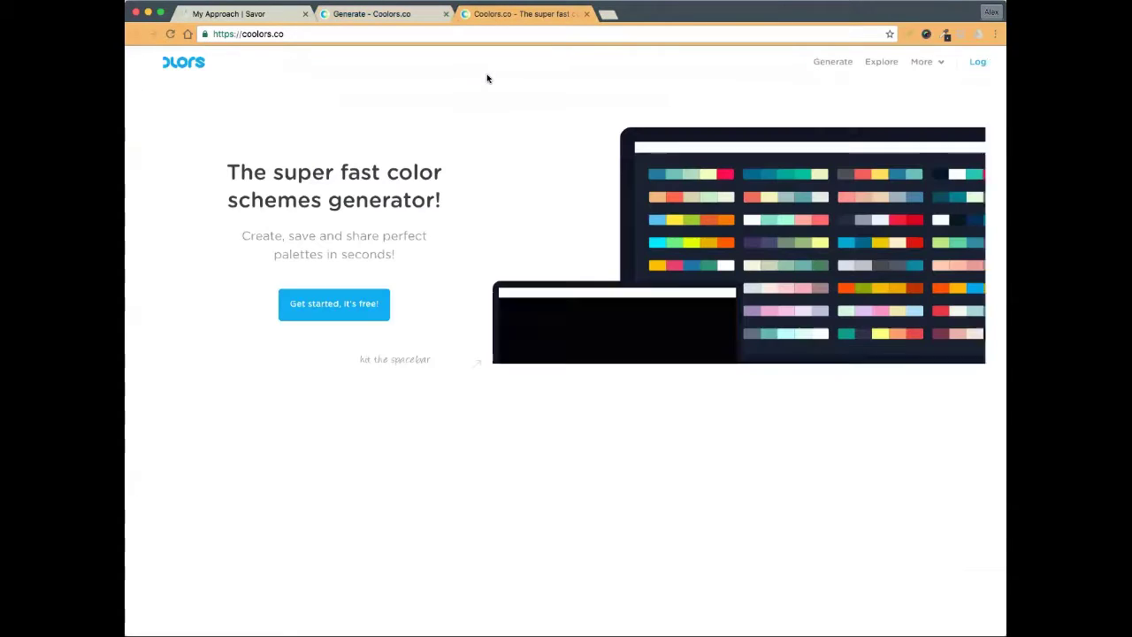
click(295, 34)
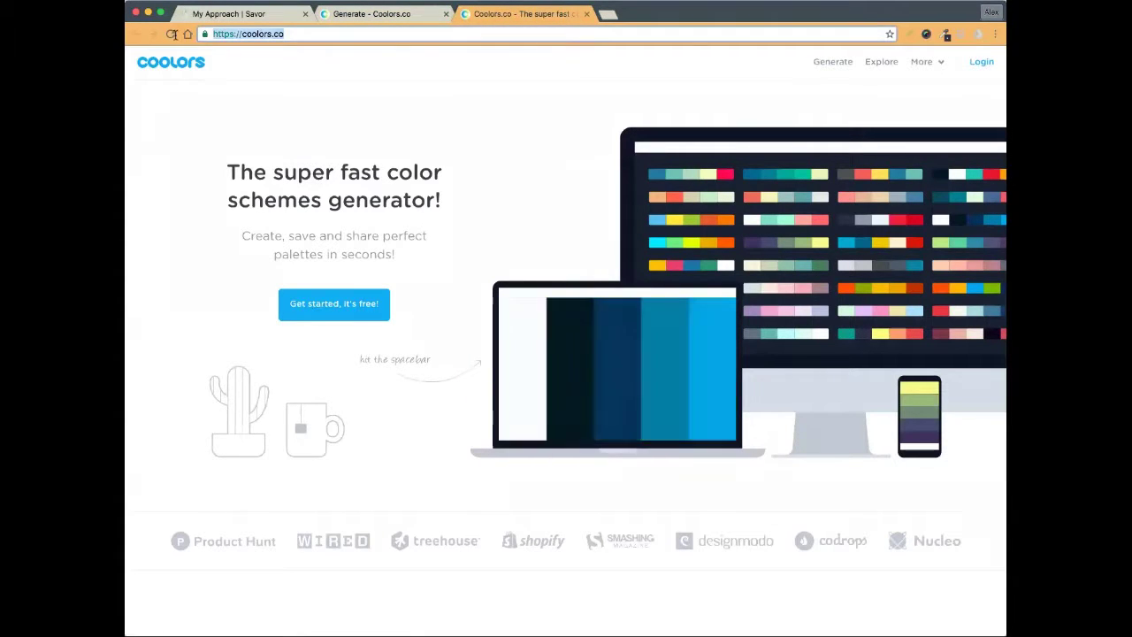
click(376, 119)
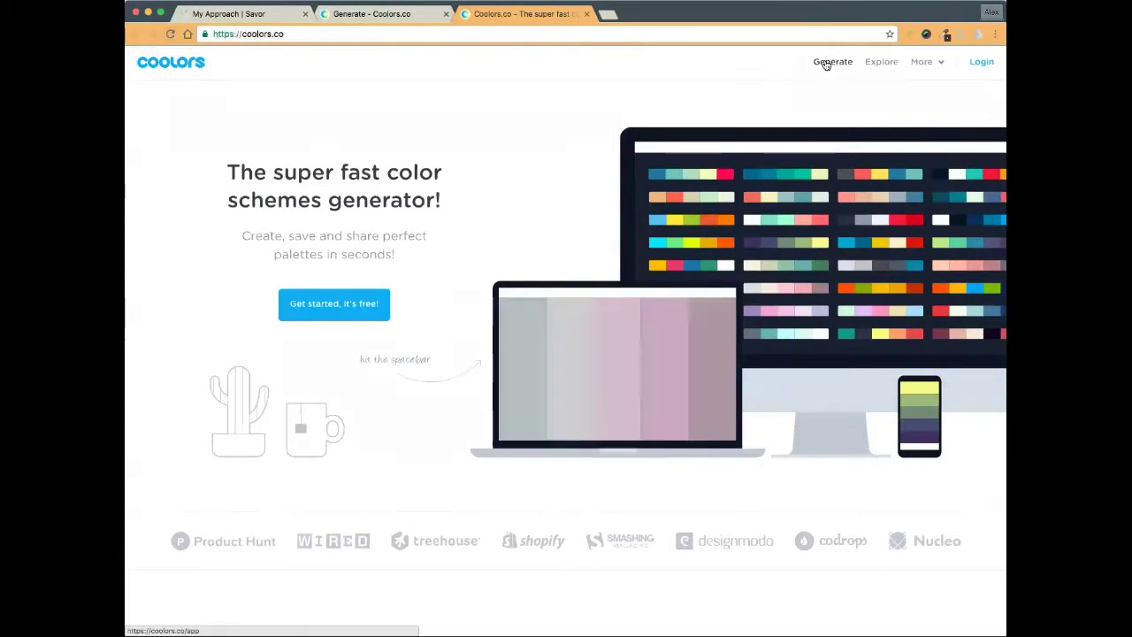
click(875, 65)
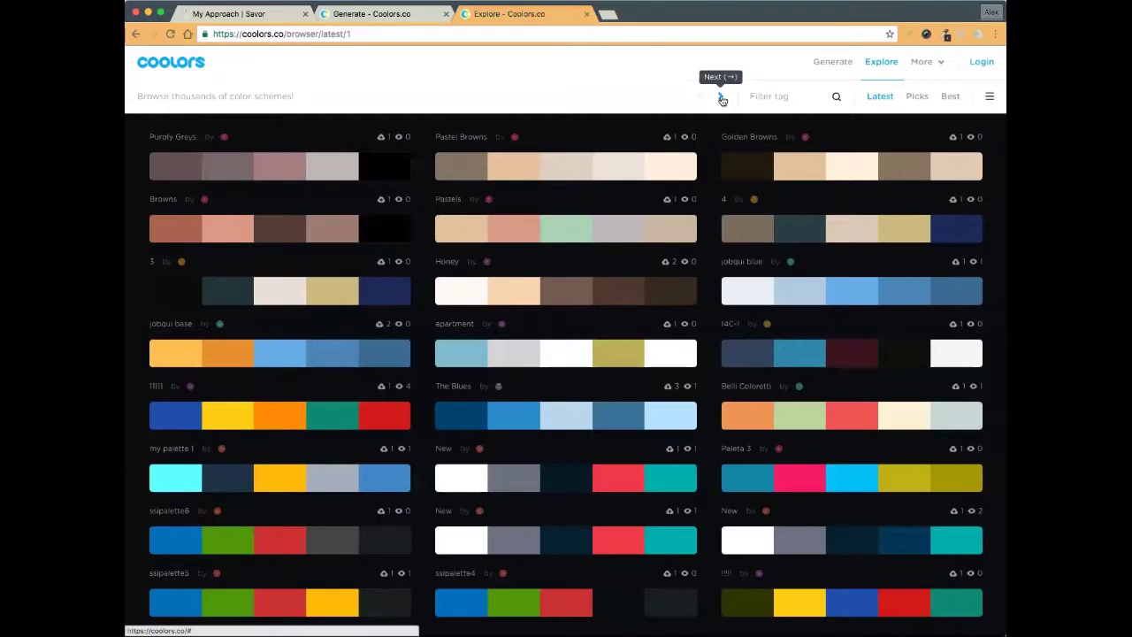
click(719, 97)
click(719, 98)
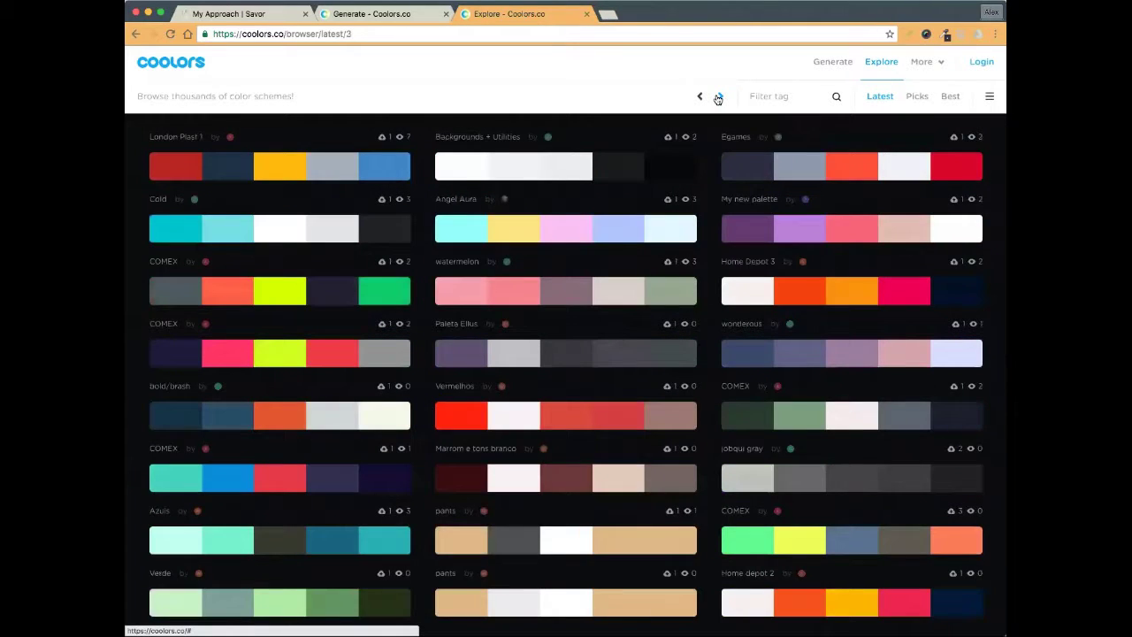
click(719, 97)
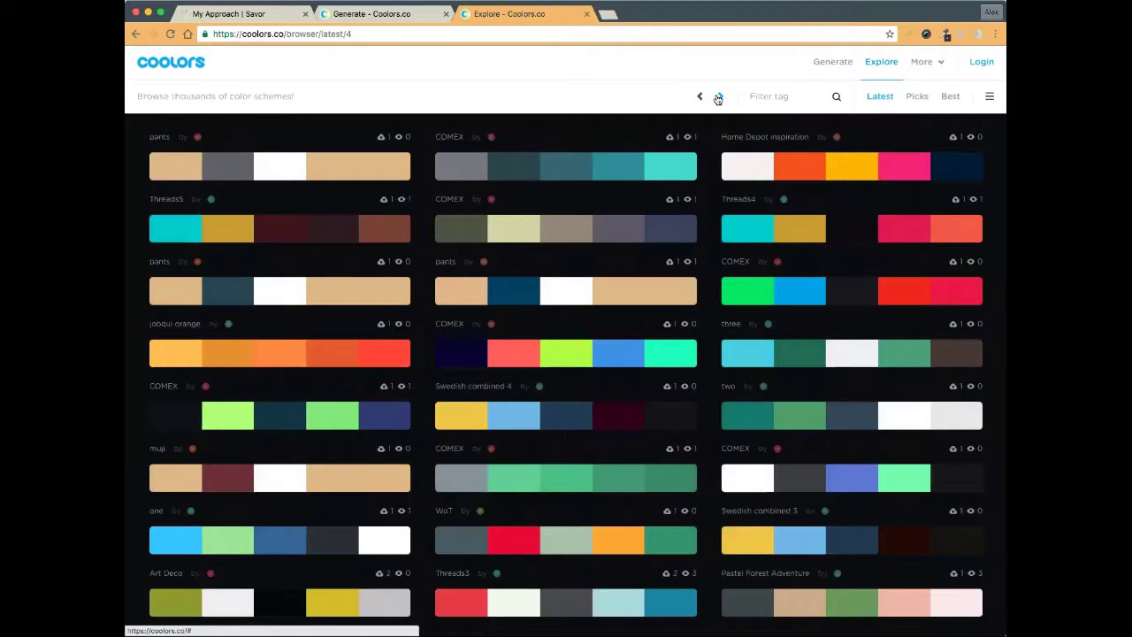
click(719, 97)
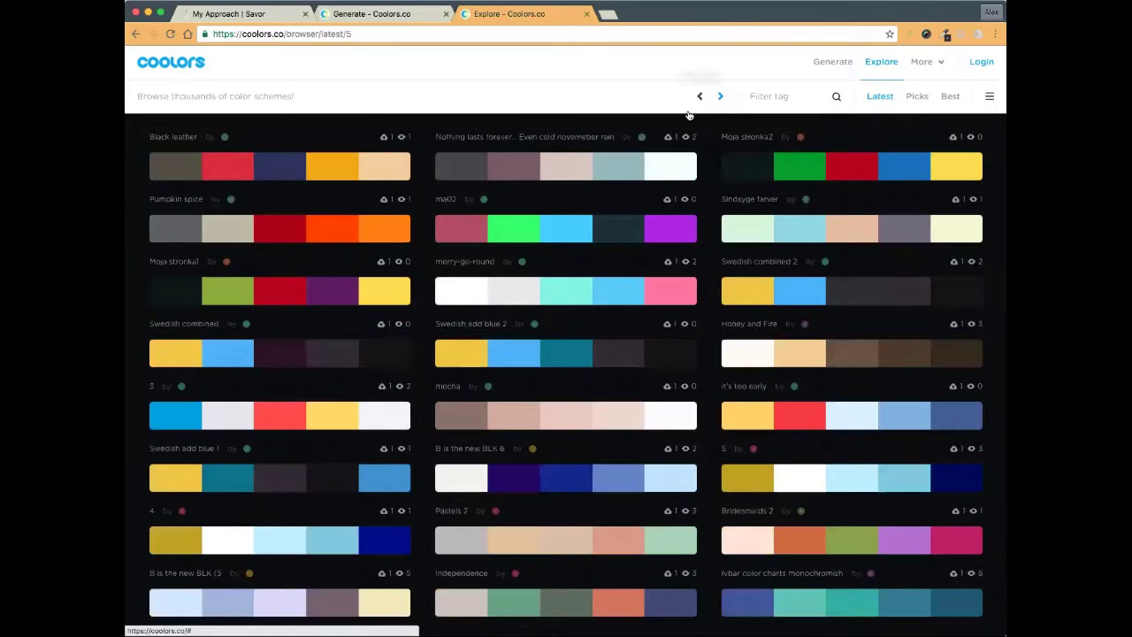
mouse_move(498, 167)
click(625, 167)
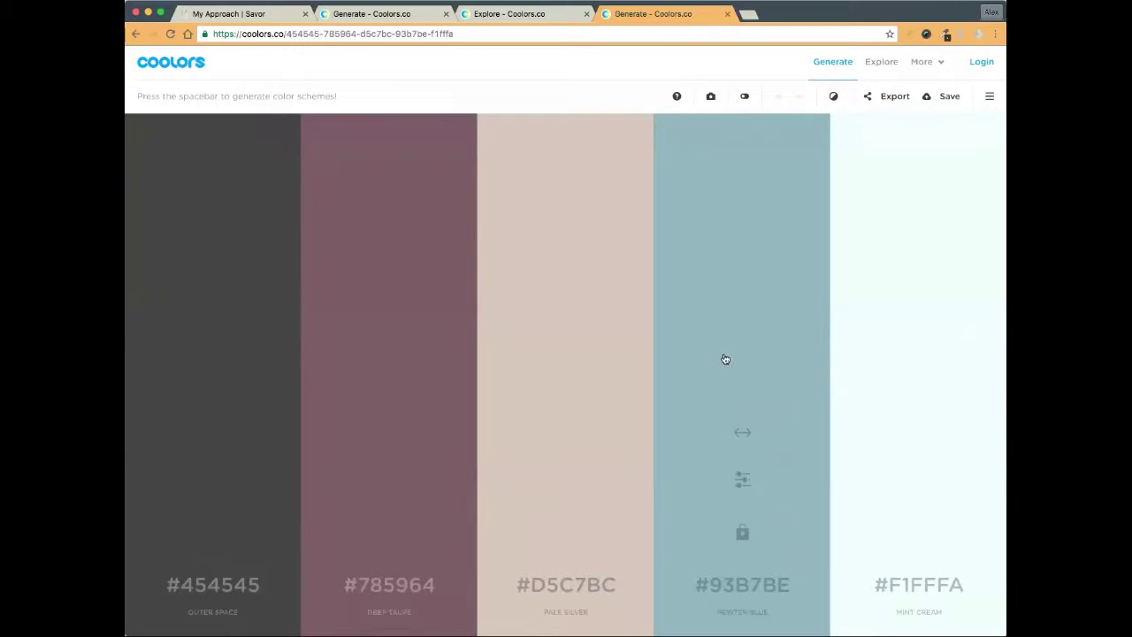
click(727, 14)
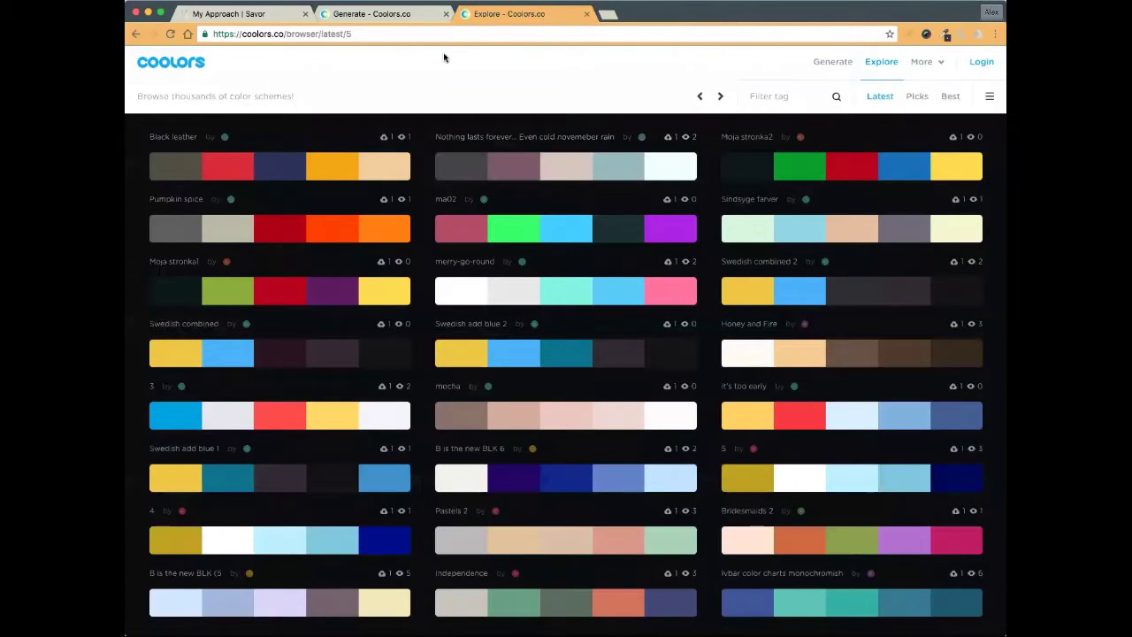
click(586, 15)
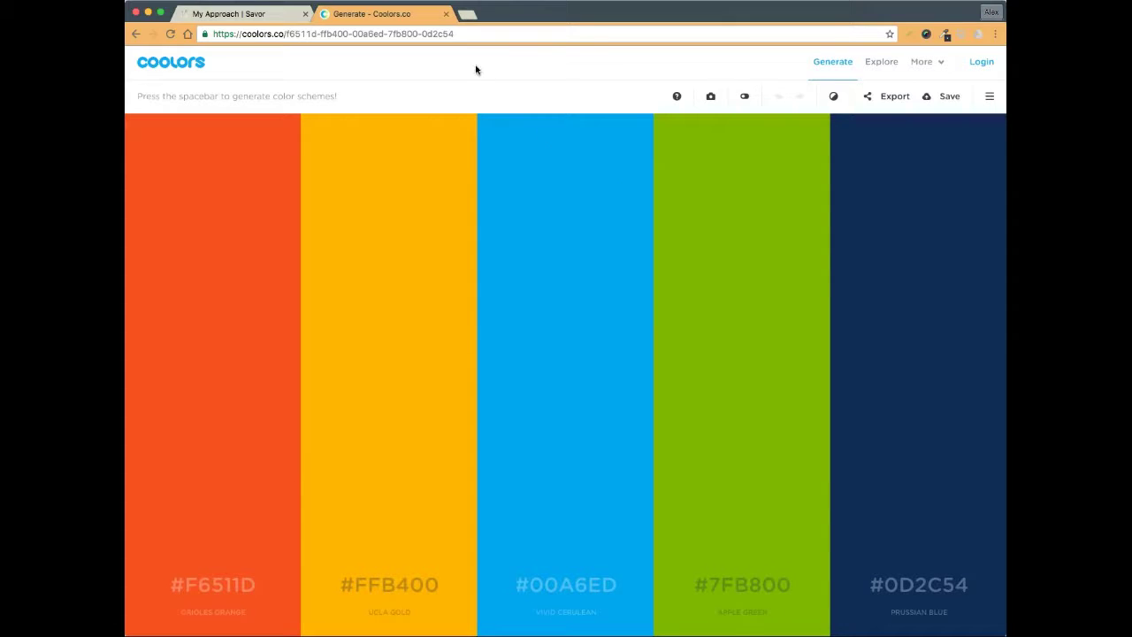
- Set the header background to Coolors blue rgb(0, 166, 237) (#00A6ED), save, and exit editing
click(263, 14)
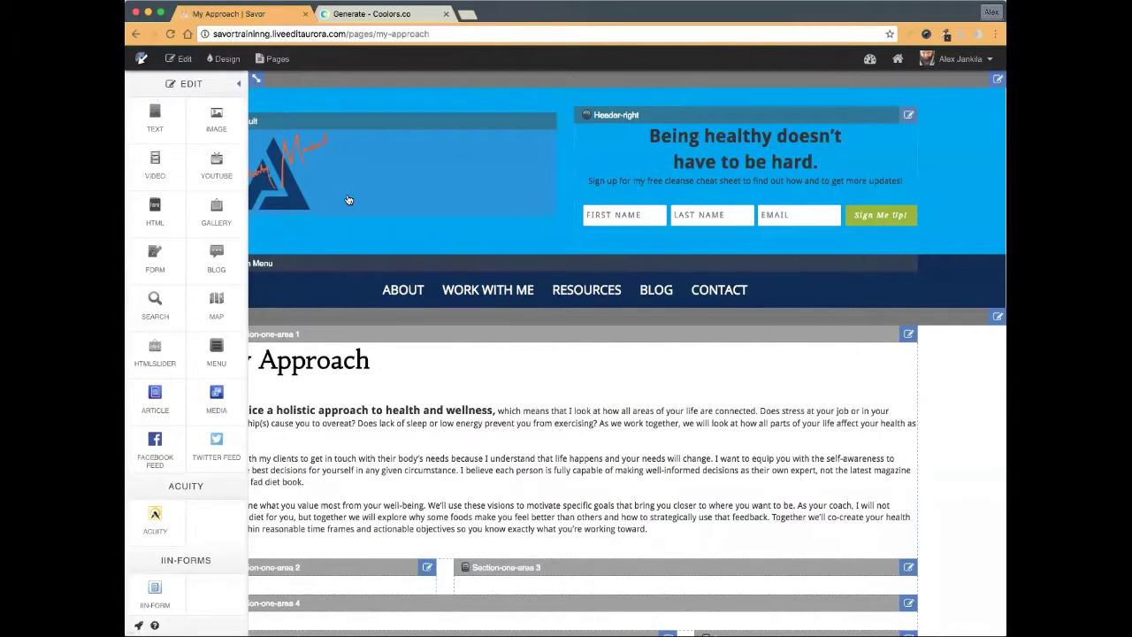
scroll(349, 201, right, 3)
click(997, 79)
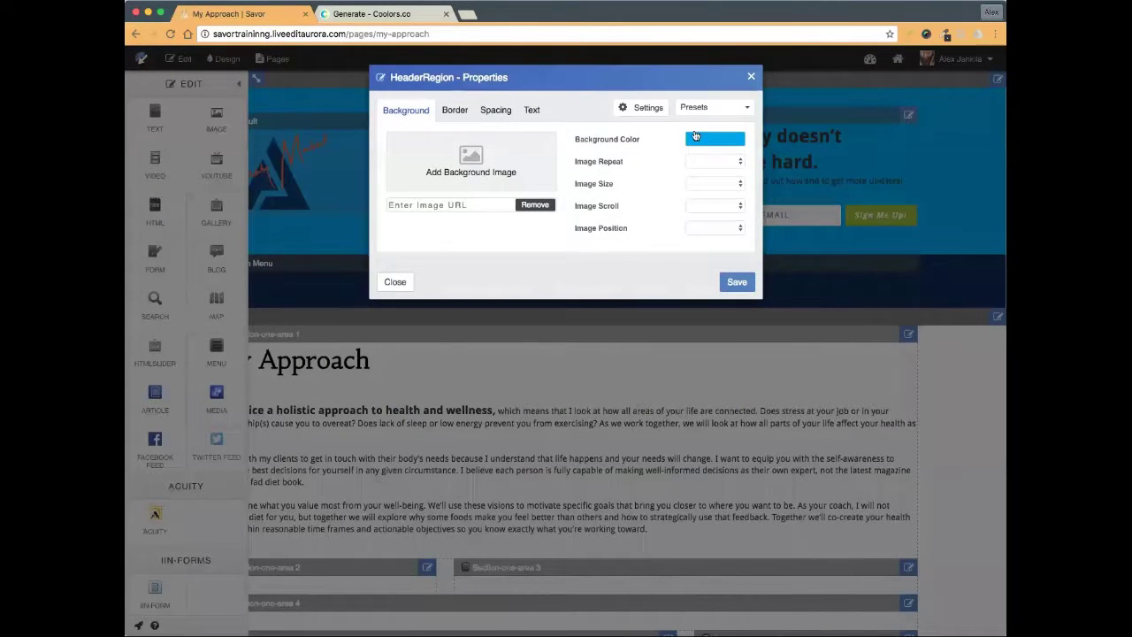
click(708, 145)
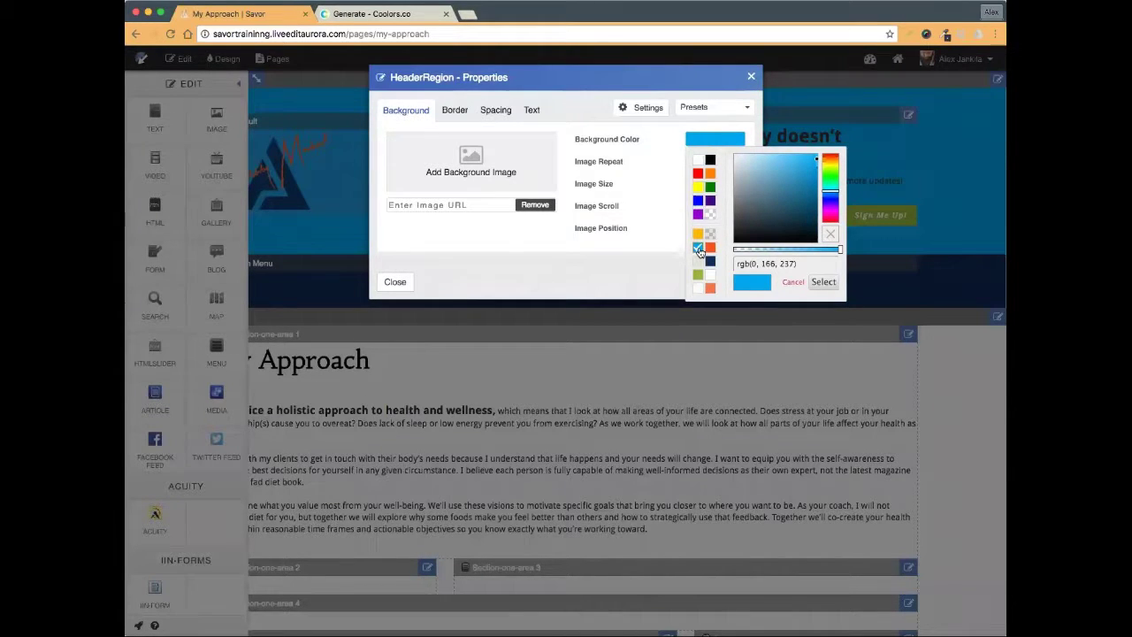
click(398, 14)
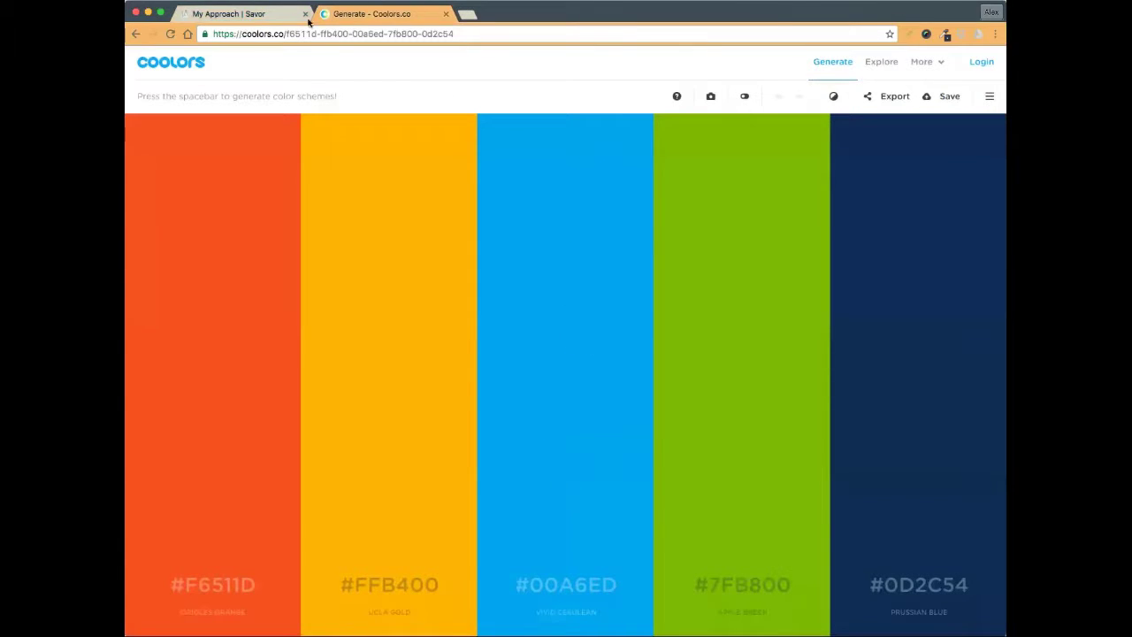
click(266, 16)
click(622, 295)
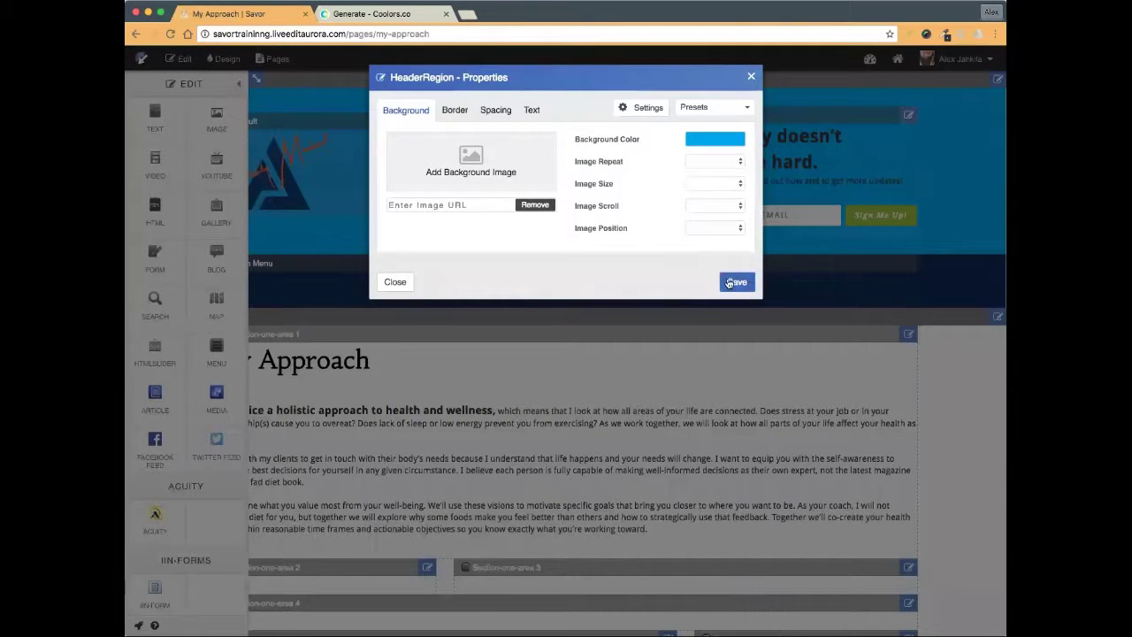
click(738, 281)
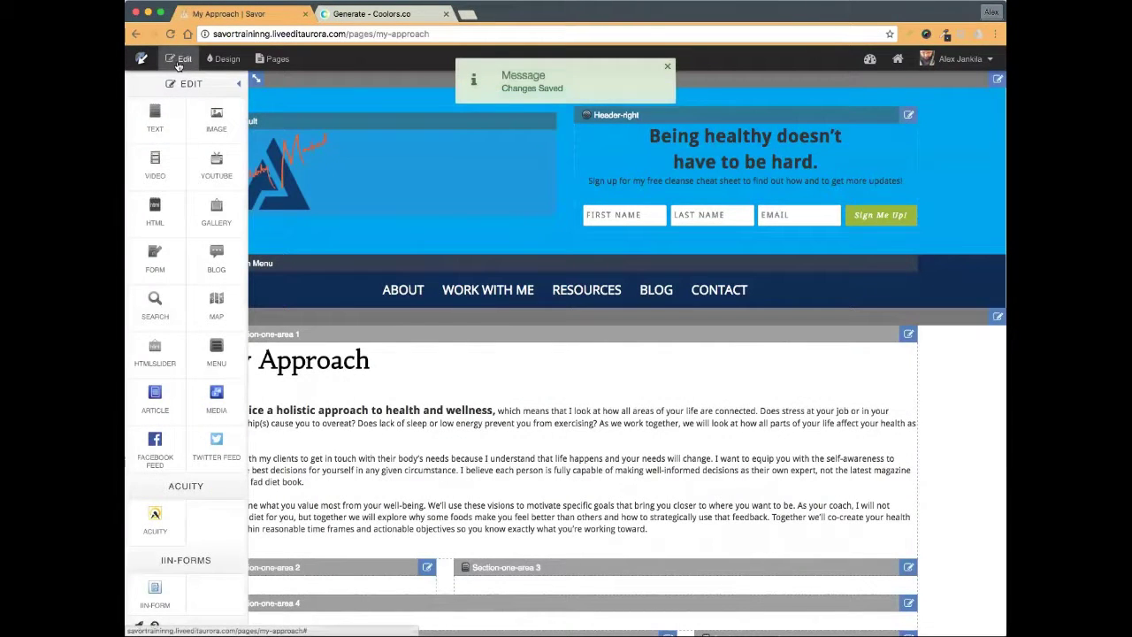
click(170, 33)
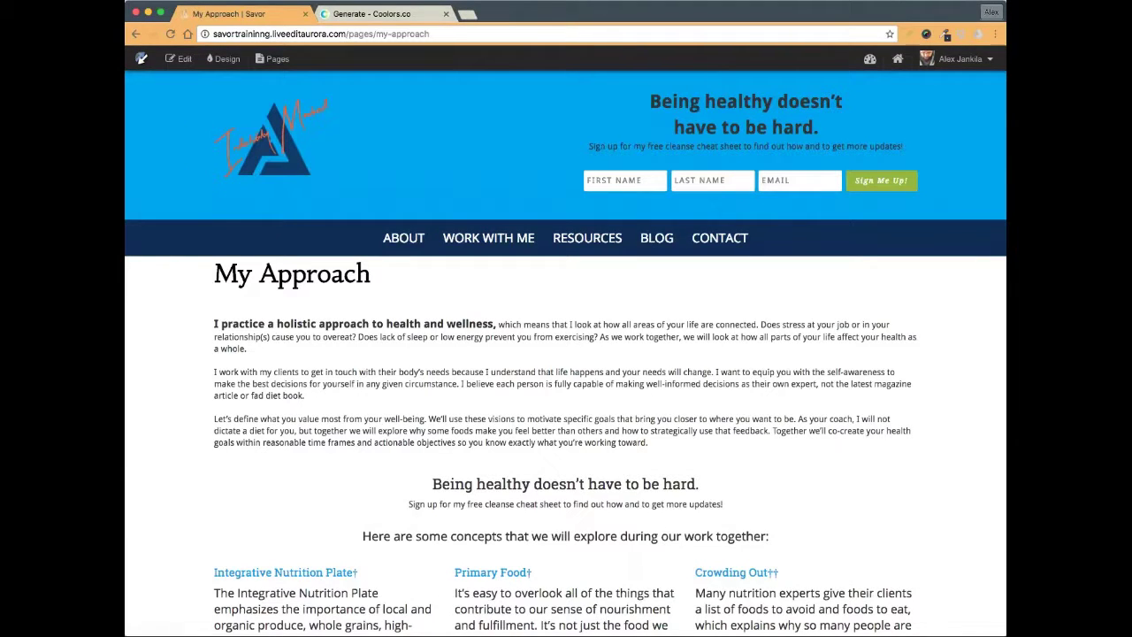
- Retype the heading as 'MY APPROACH', centre-align it, save, and preview the page
click(180, 58)
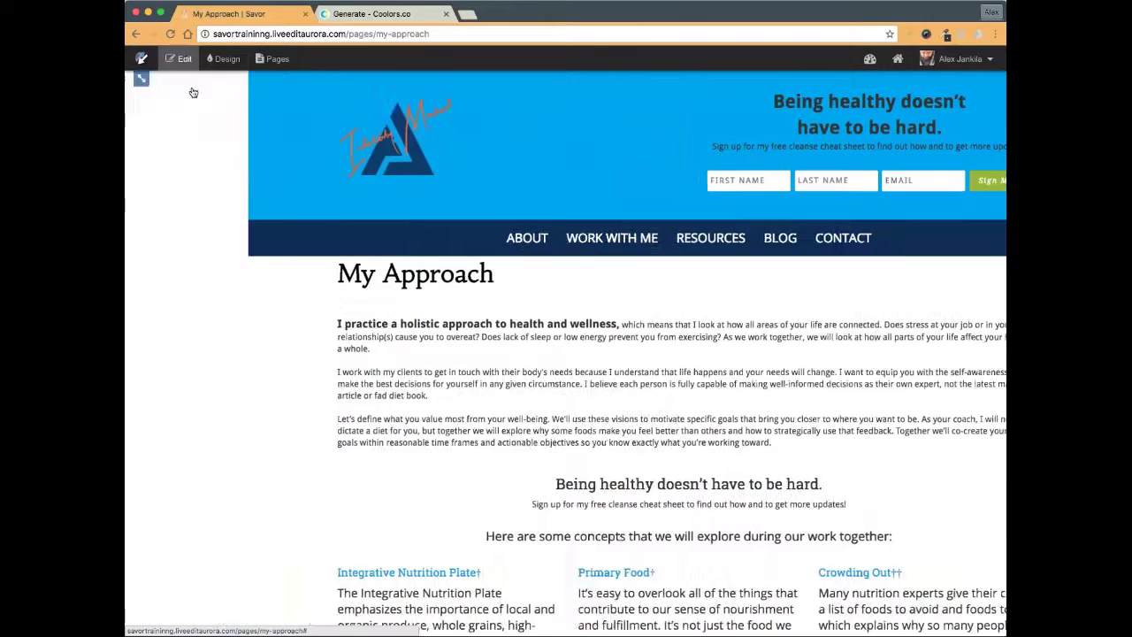
scroll(245, 212, down, 2)
scroll(291, 317, down, 4)
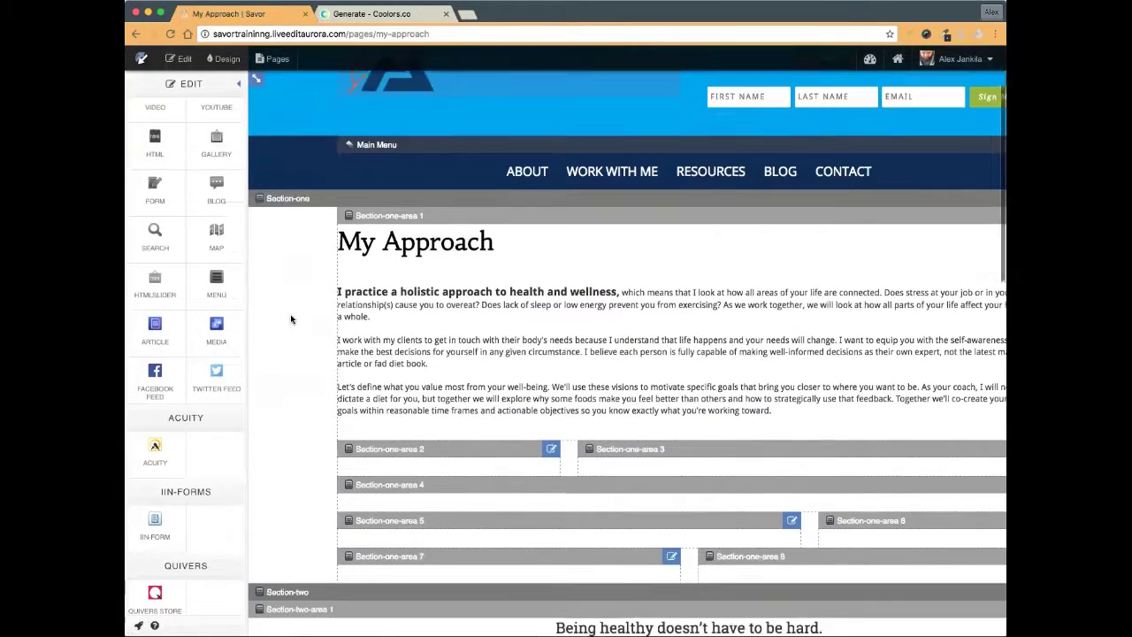
scroll(291, 318, down, 1)
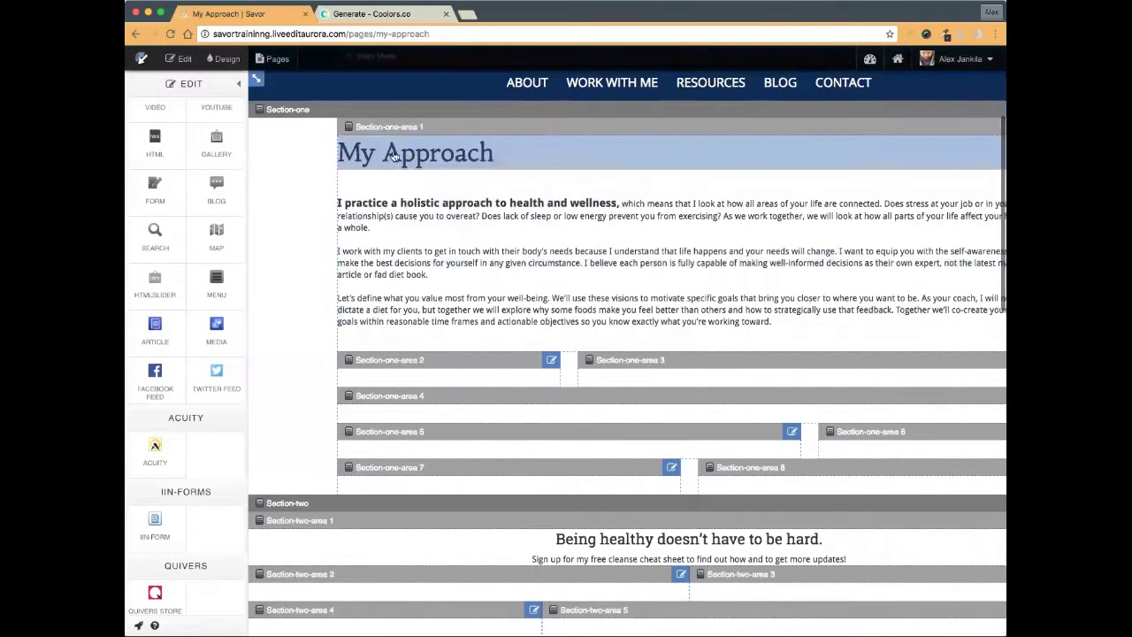
click(489, 158)
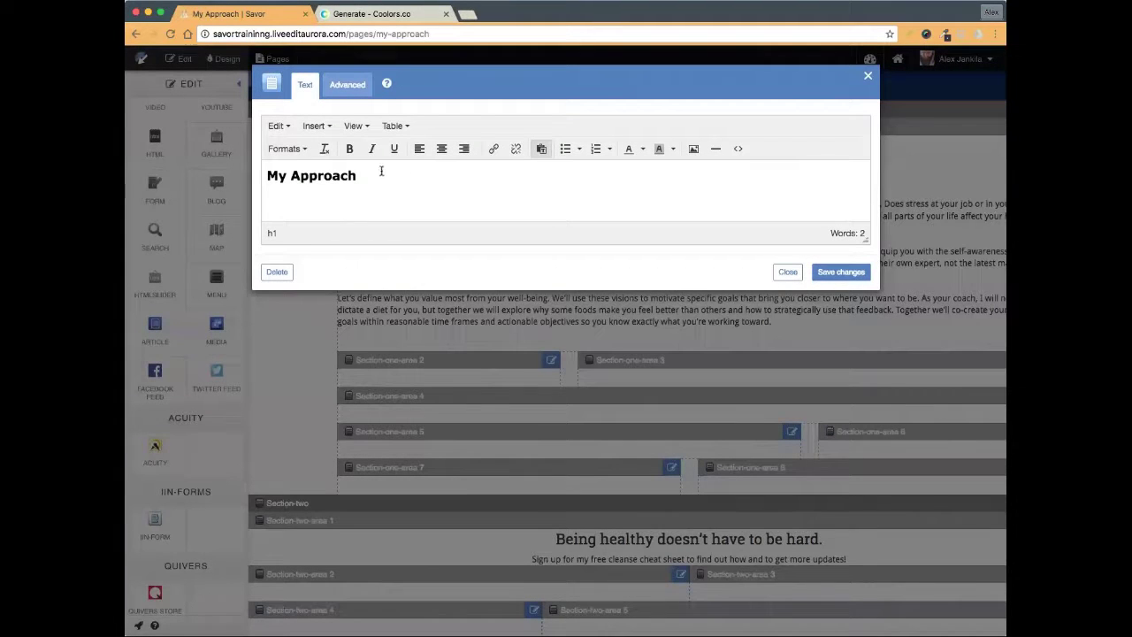
drag(364, 174, 229, 178)
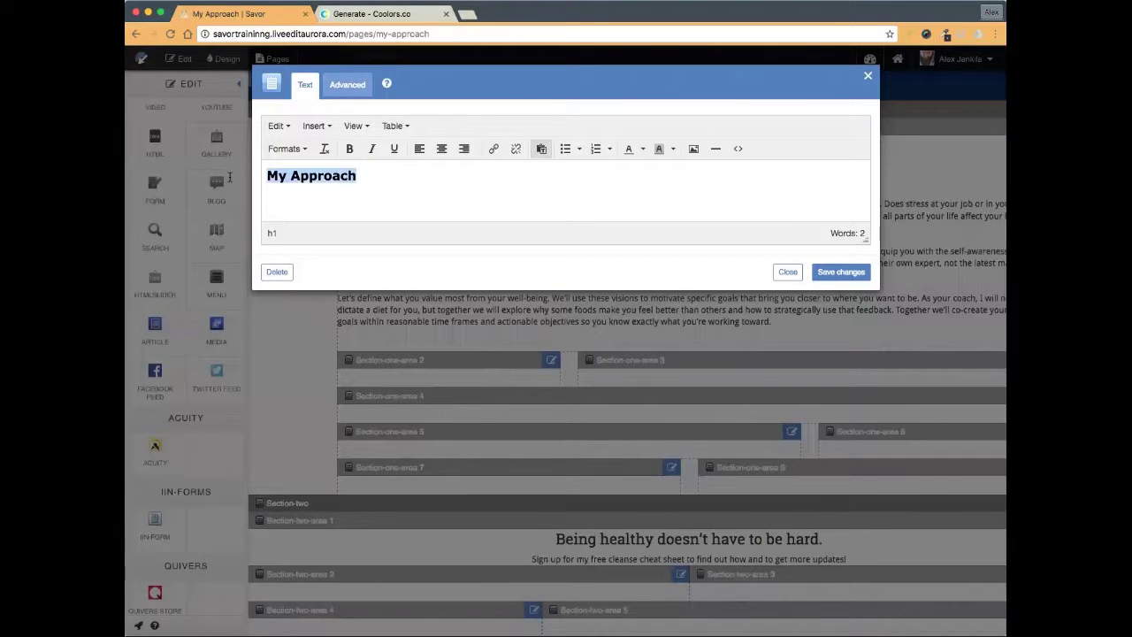
text(MY )
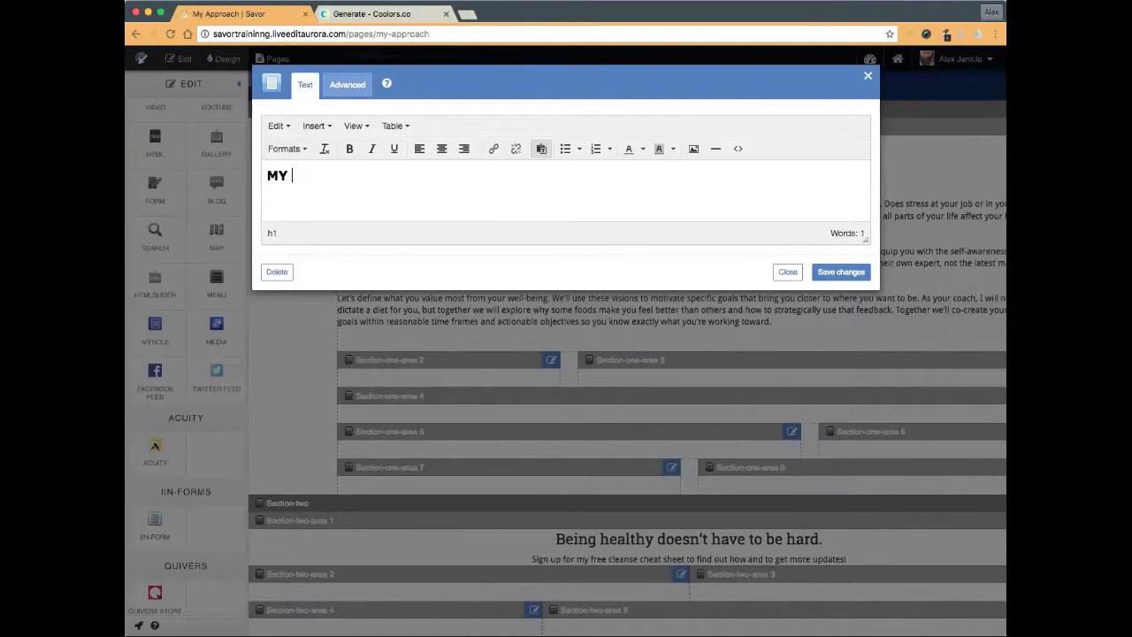
text(APPROACH)
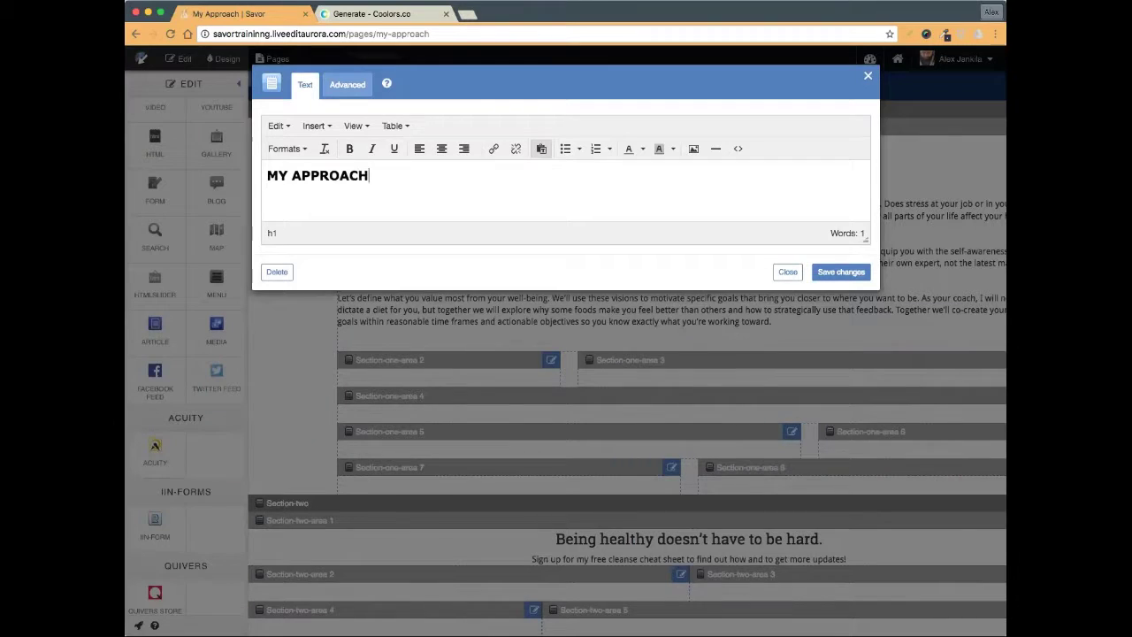
click(441, 148)
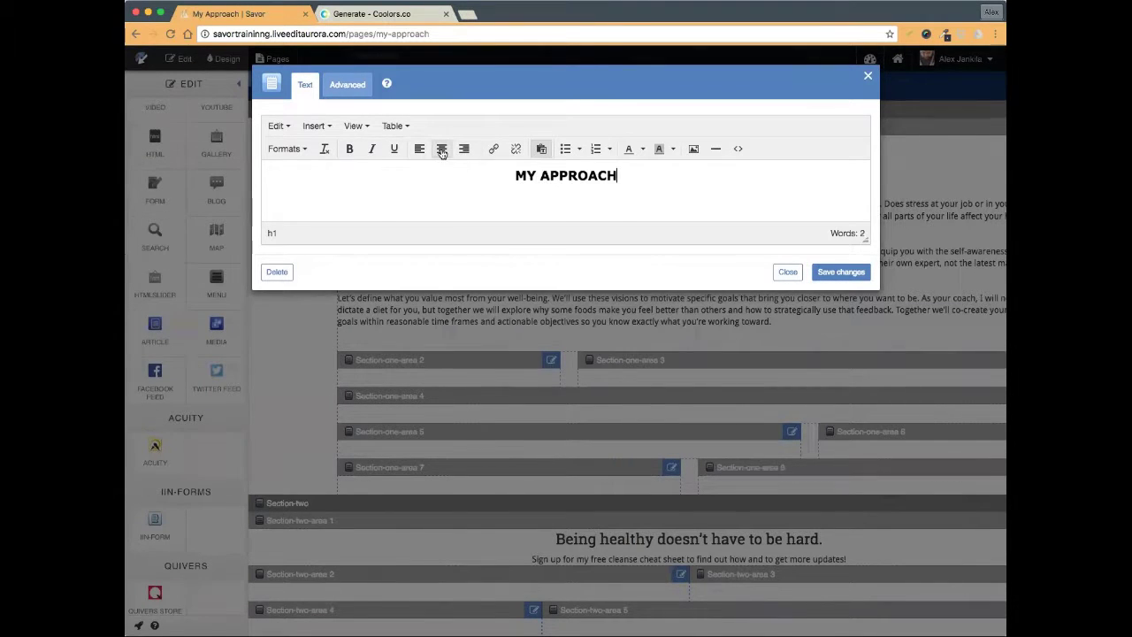
click(833, 271)
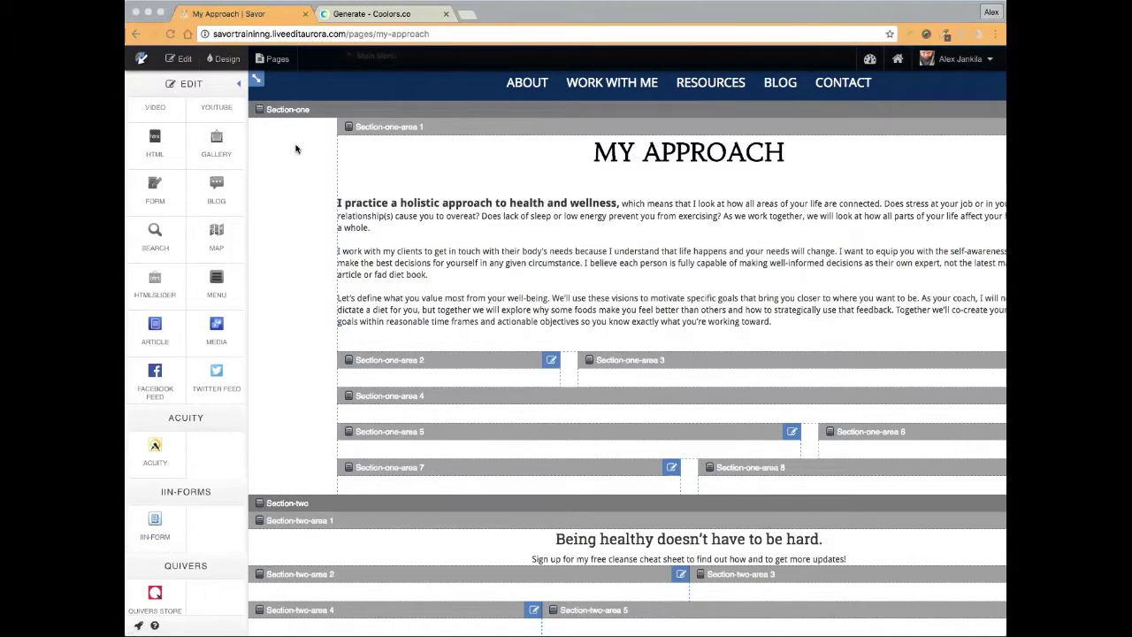
scroll(296, 148, down, 2)
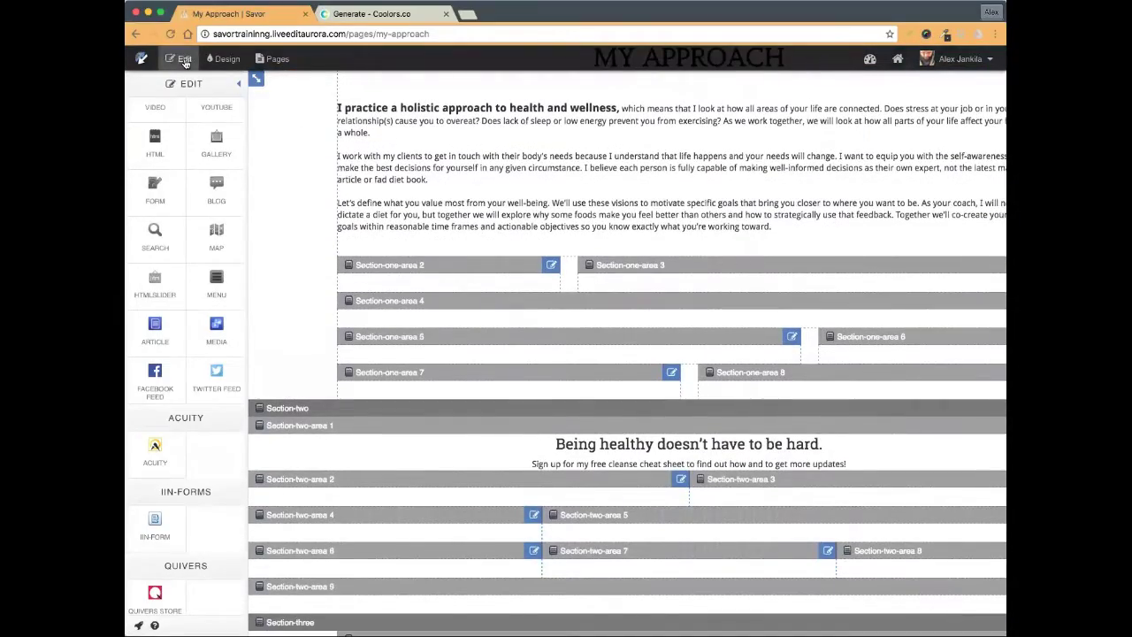
click(184, 58)
scroll(306, 168, up, 5)
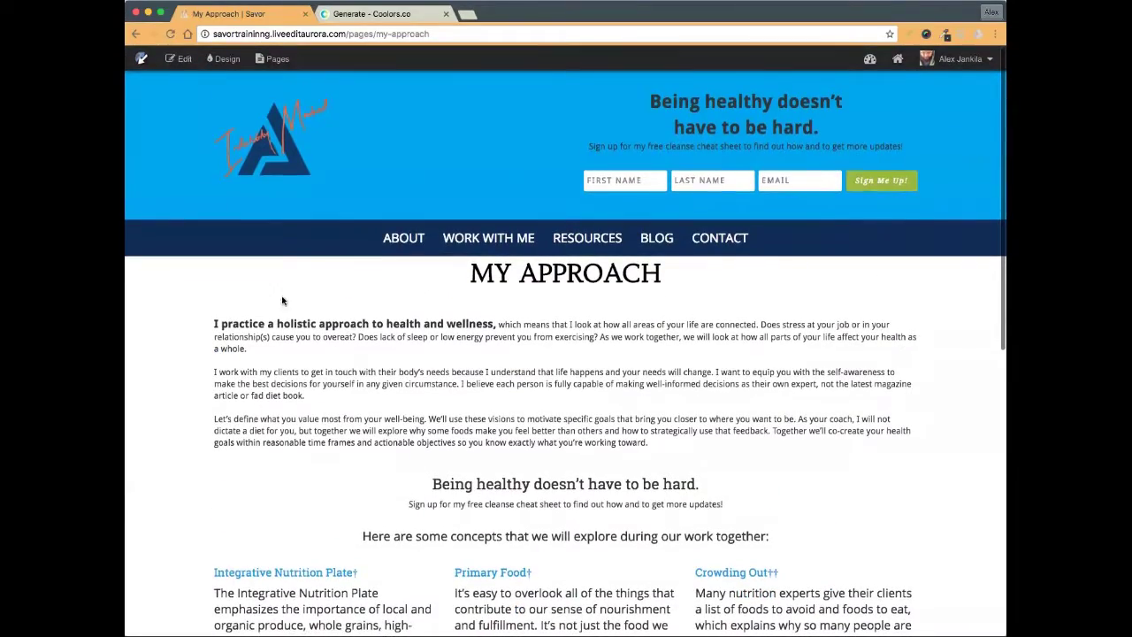
- Move the paragraph block into Section-one-area 4
click(178, 60)
scroll(437, 249, down, 4)
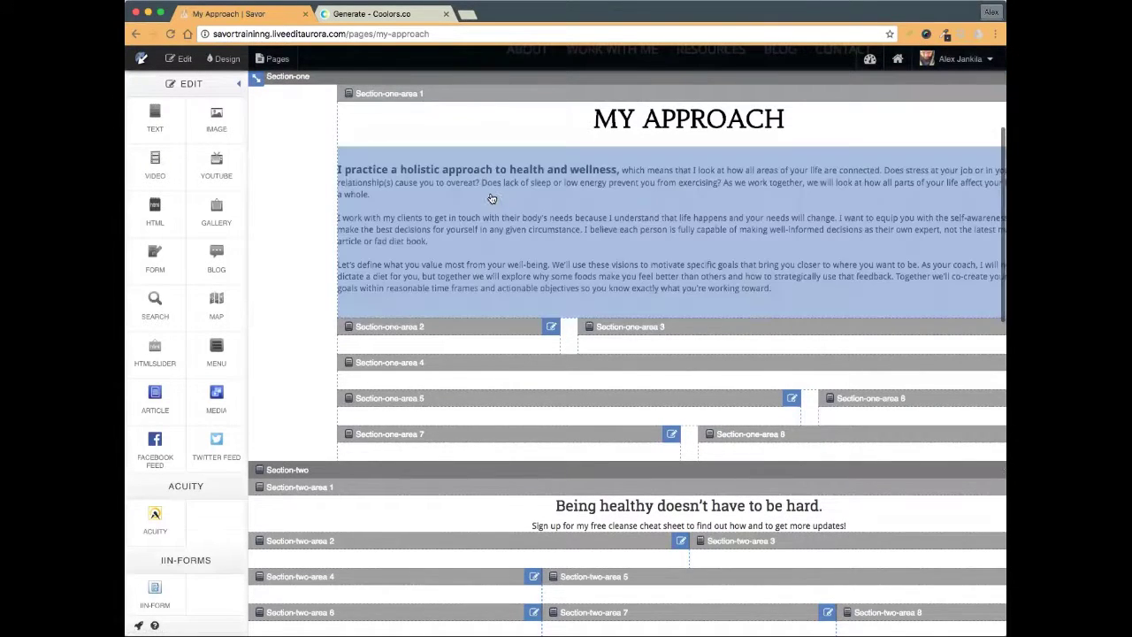
drag(511, 227, 595, 212)
scroll(698, 244, right, 1)
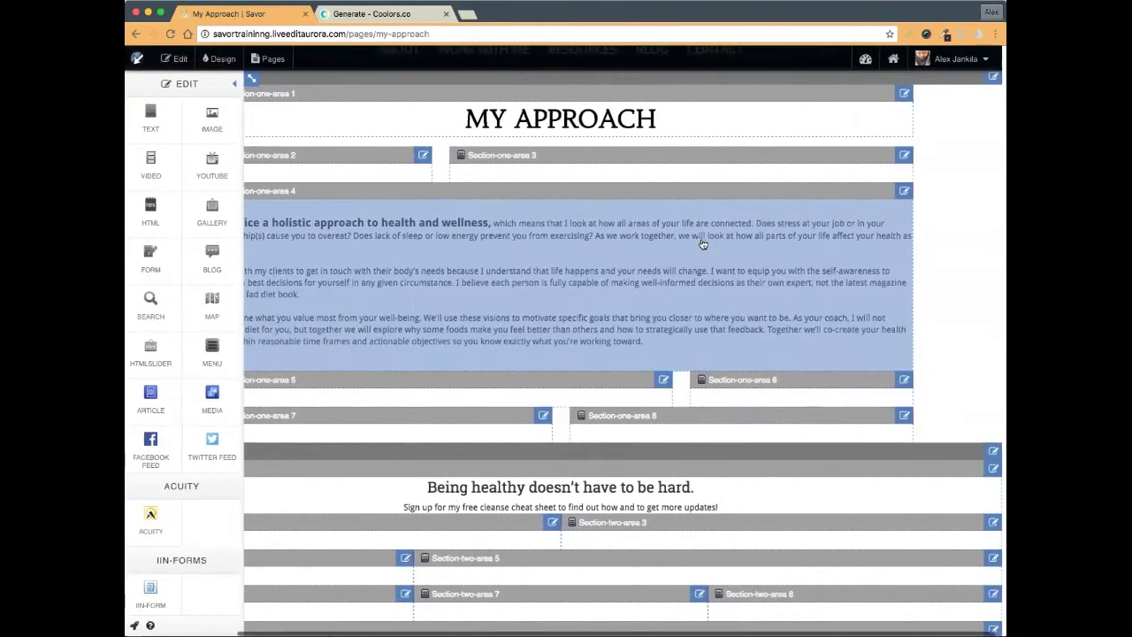
- Preview the page, then return to editing mode at the top of the page
click(184, 59)
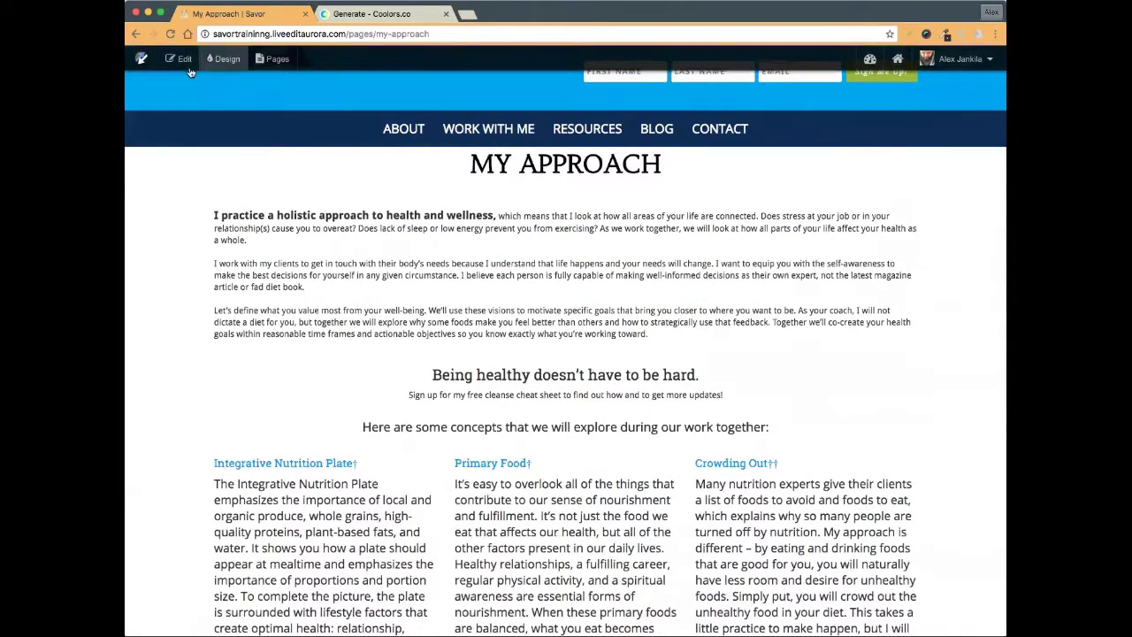
click(184, 60)
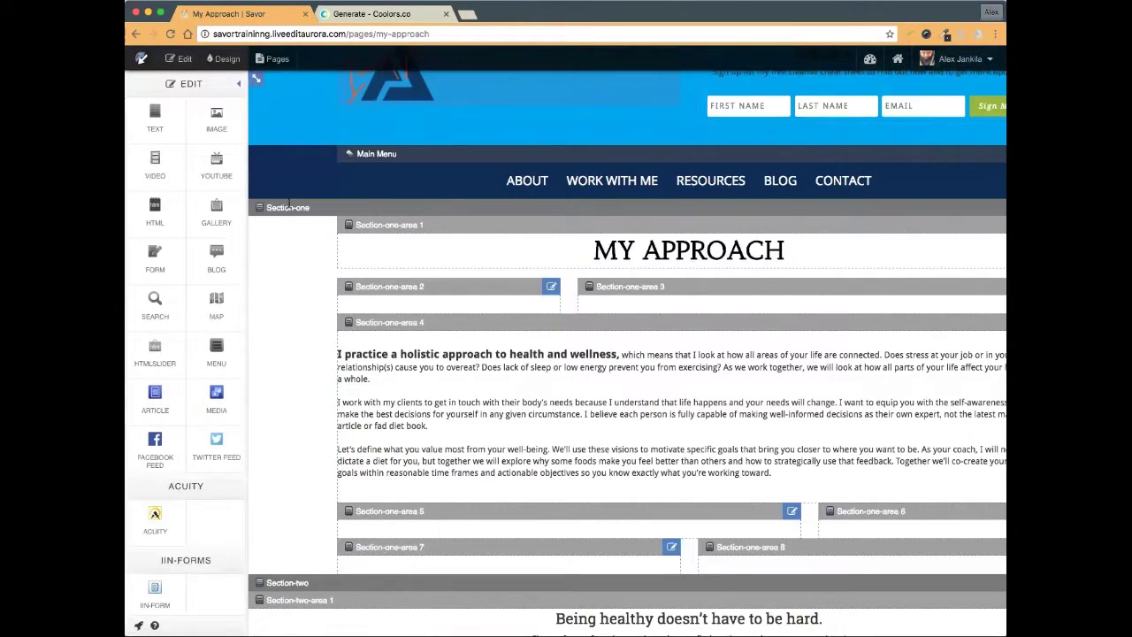
scroll(298, 374, down, 4)
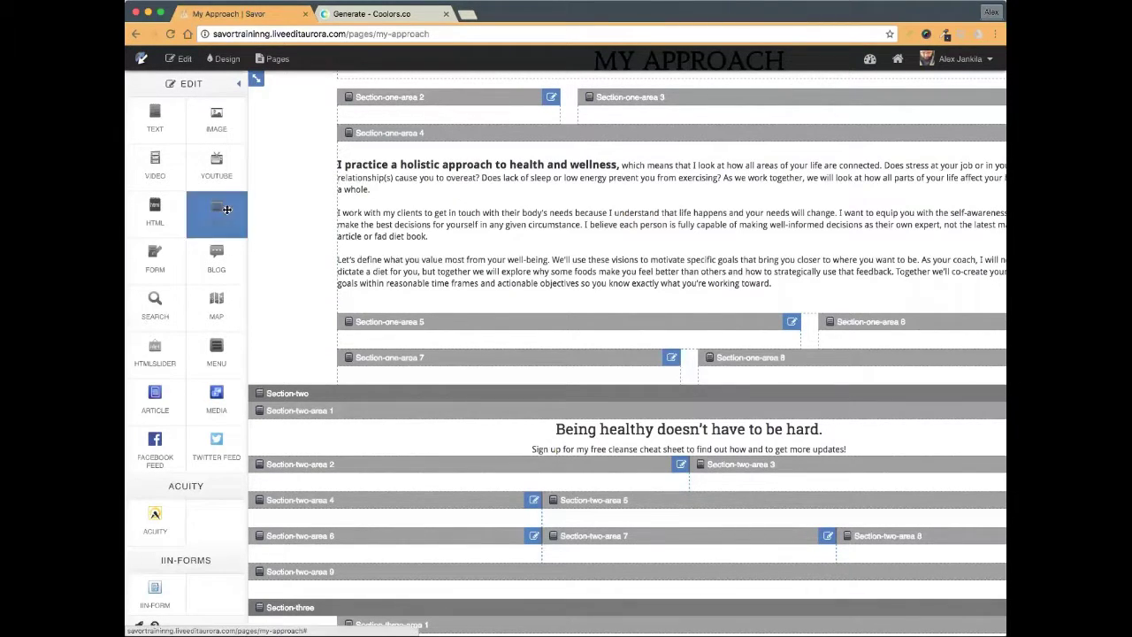
scroll(335, 196, up, 3)
scroll(322, 192, right, 2)
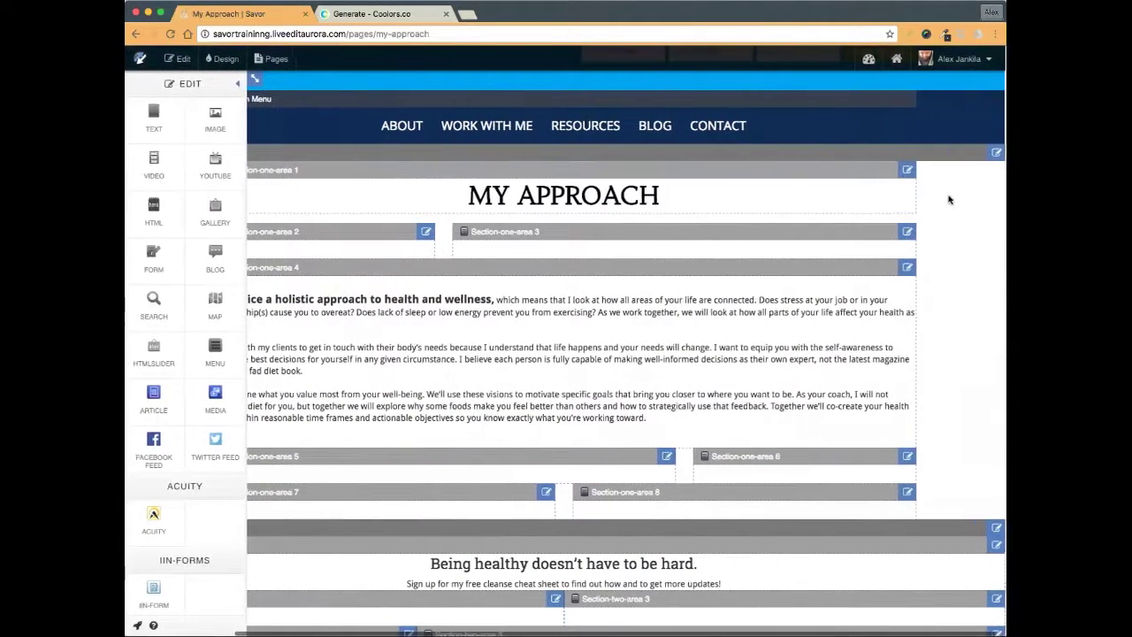
- Choose the food bowl photo from page 2 of My photos as Section-one's background image
click(997, 153)
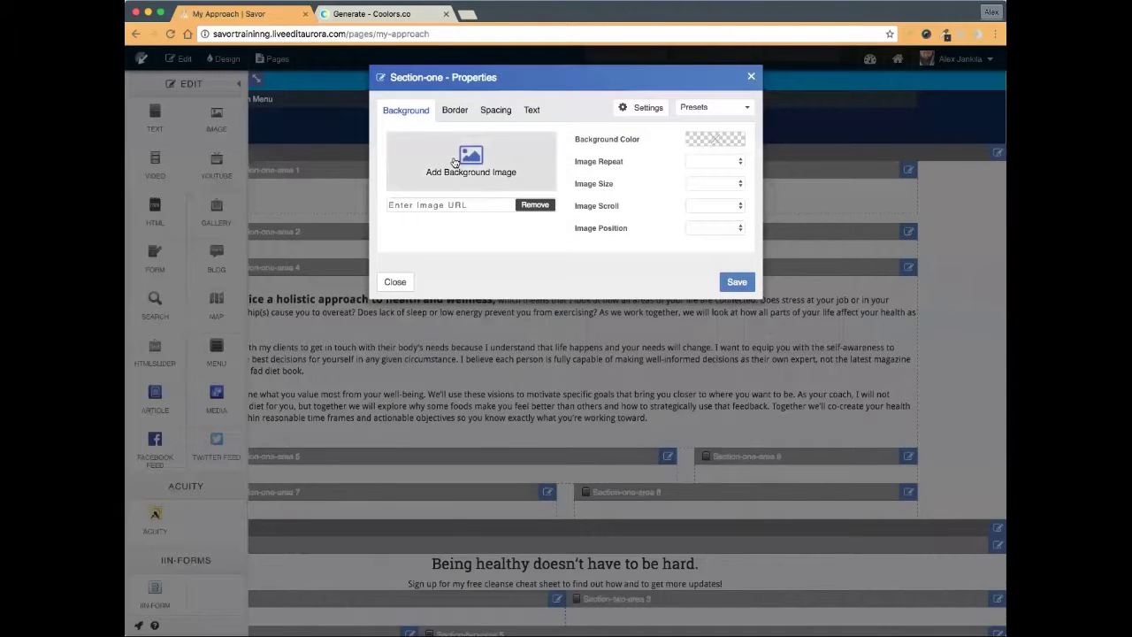
click(437, 203)
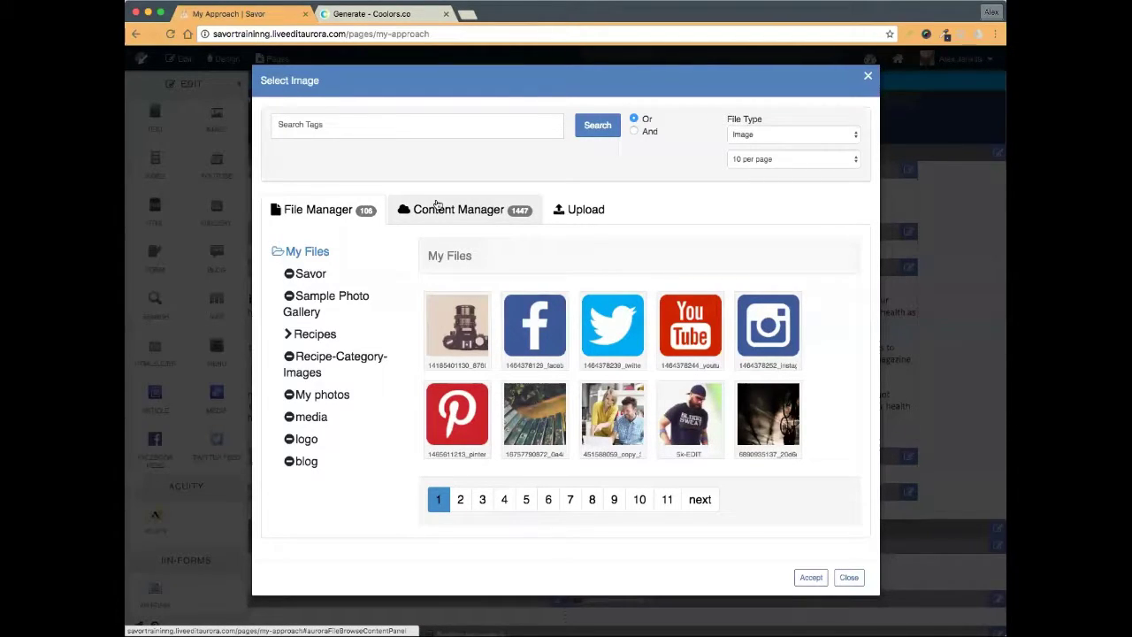
click(310, 395)
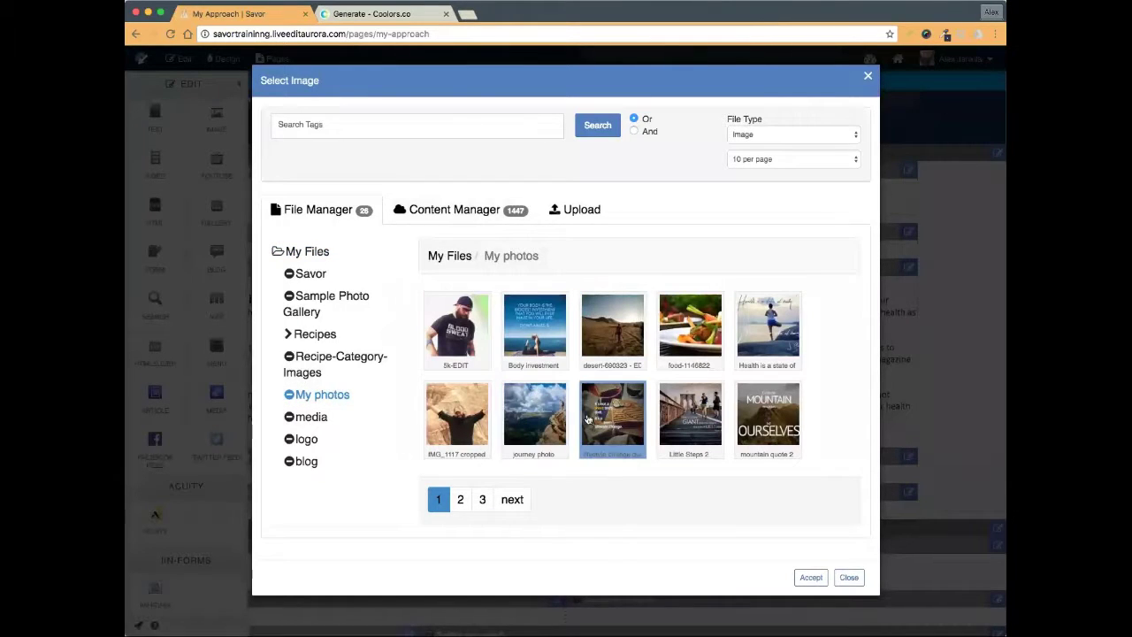
click(482, 499)
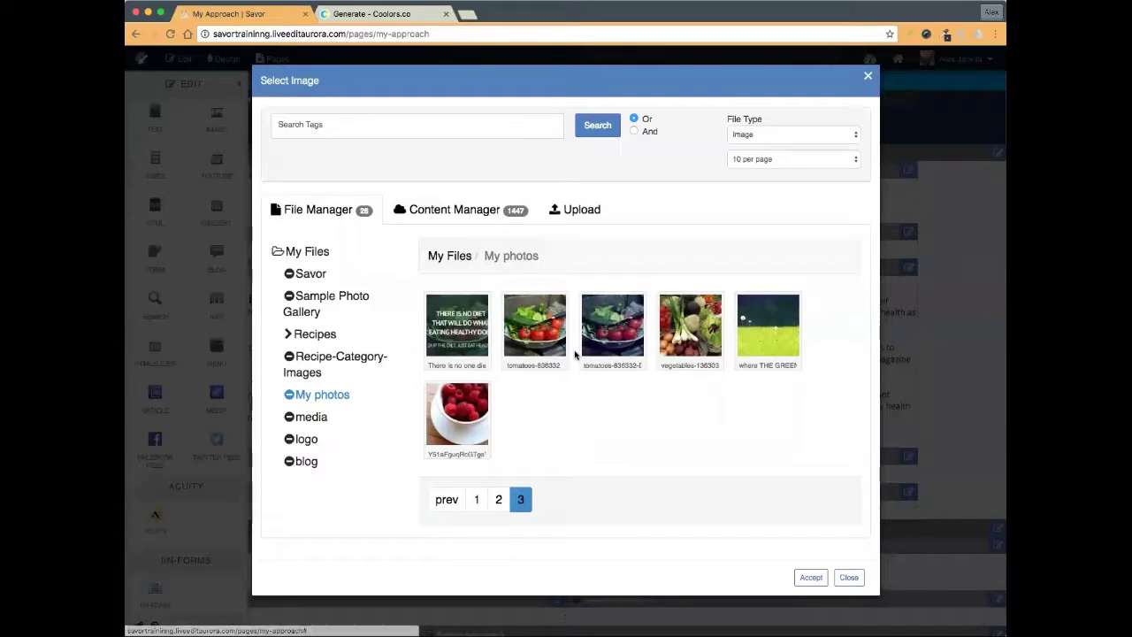
click(498, 500)
click(546, 419)
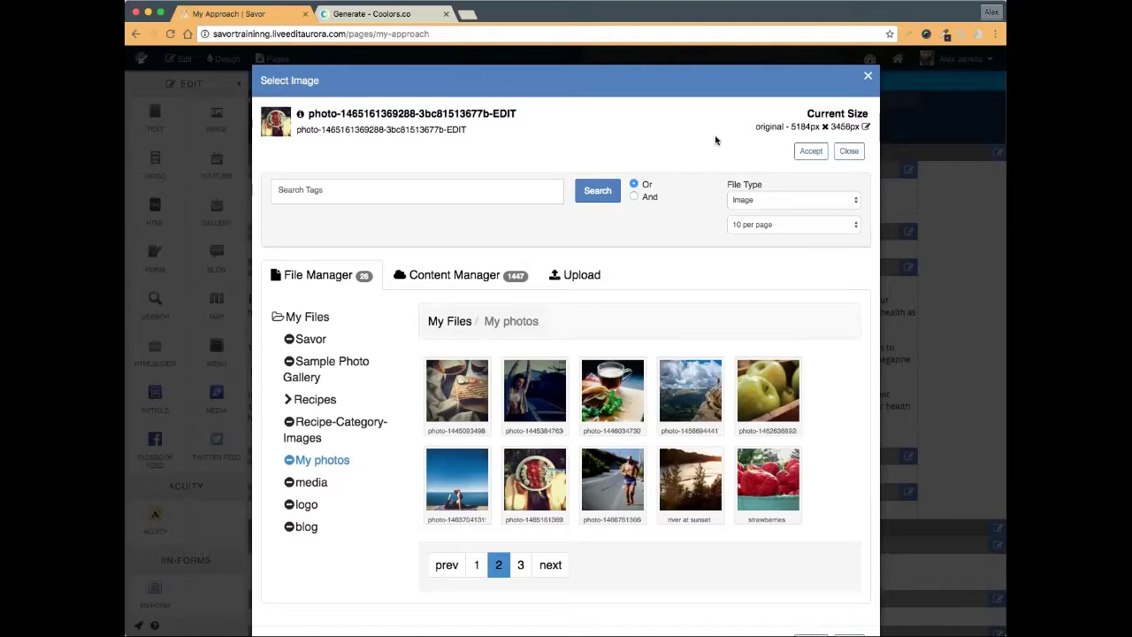
- Resize the food photo to 1900 px wide and accept it as the background
click(866, 128)
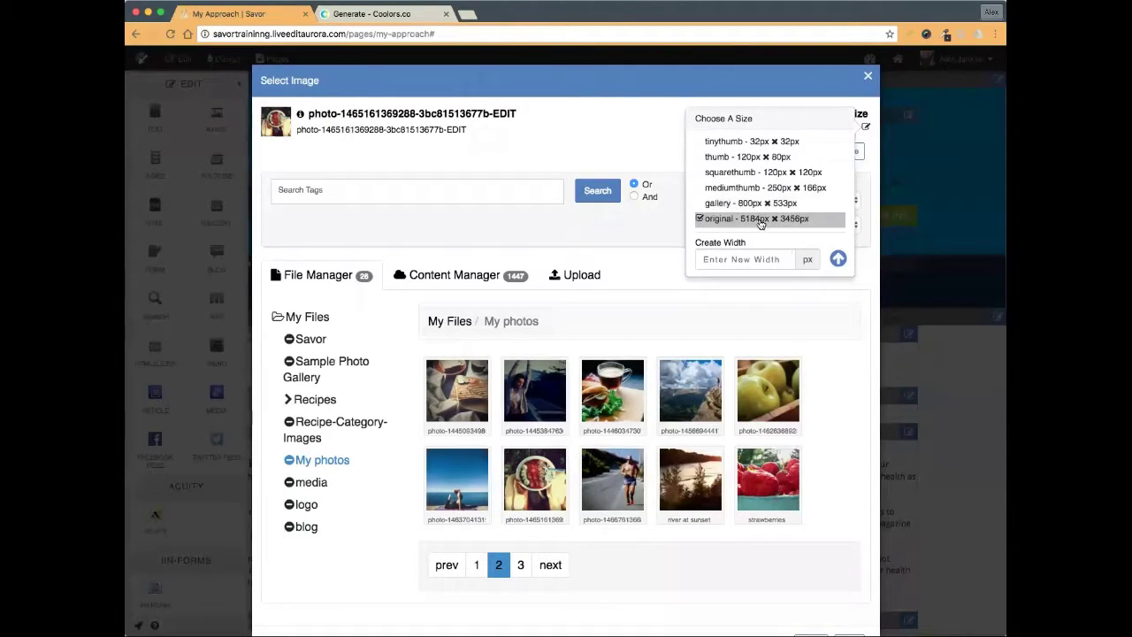
click(712, 259)
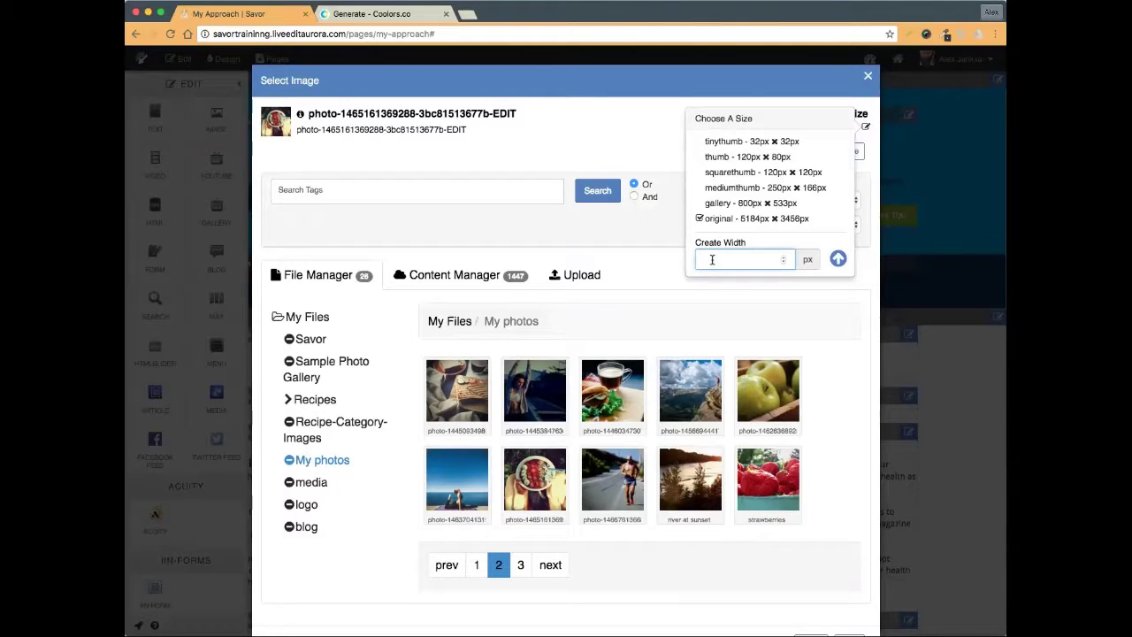
text(1900)
click(839, 259)
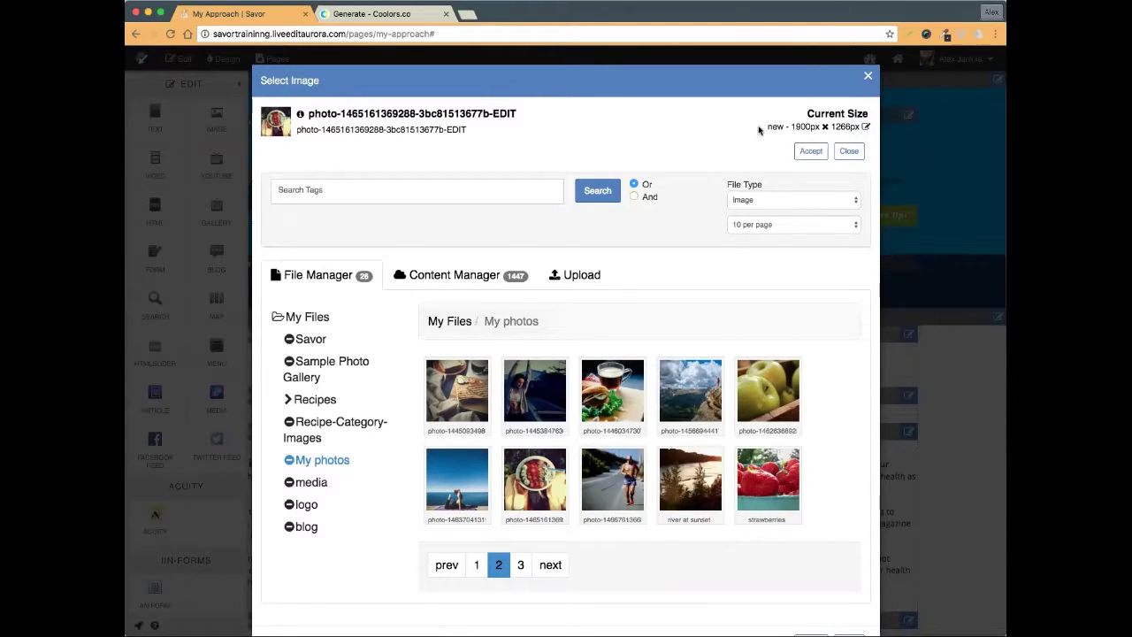
click(807, 153)
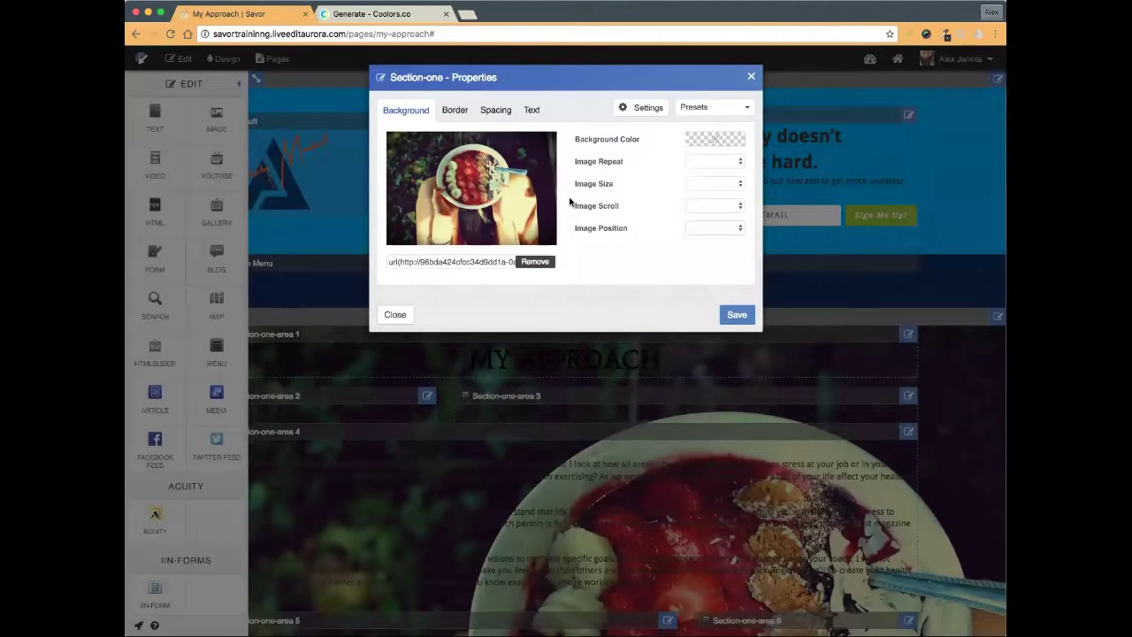
- Set the background to transparent colour, no-repeat, cover, fixed, Center Center, and save
click(704, 141)
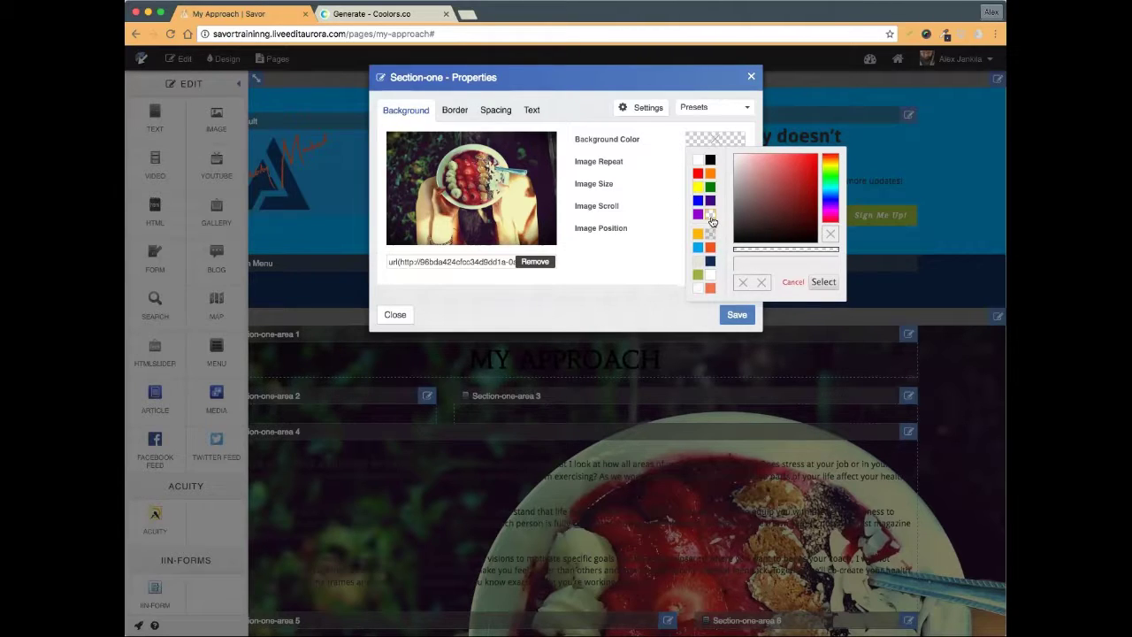
click(713, 219)
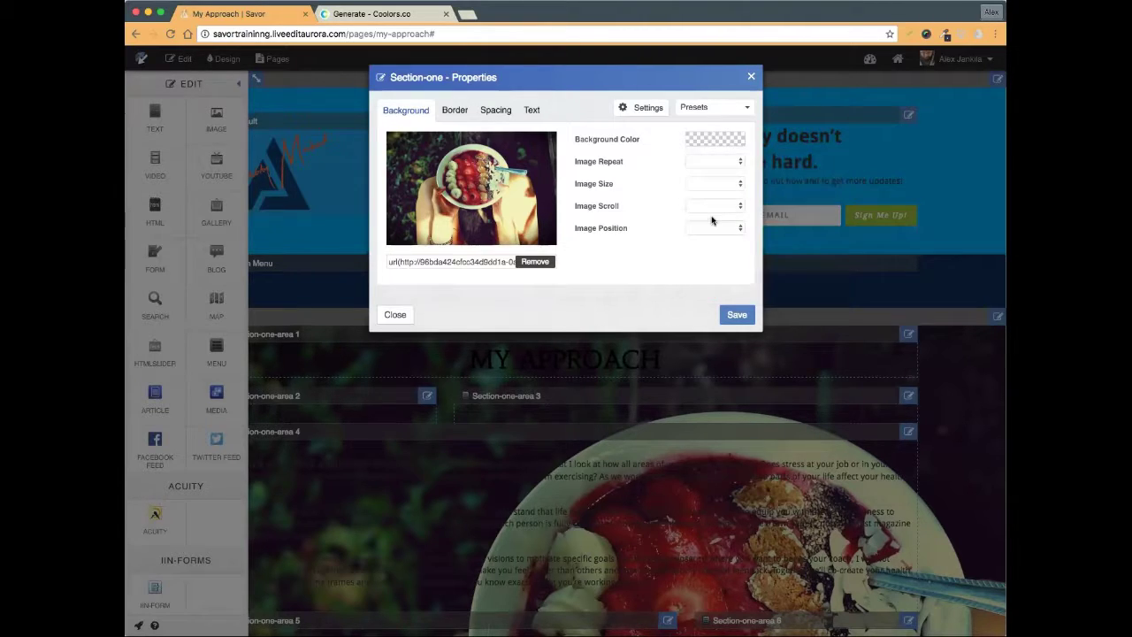
click(704, 162)
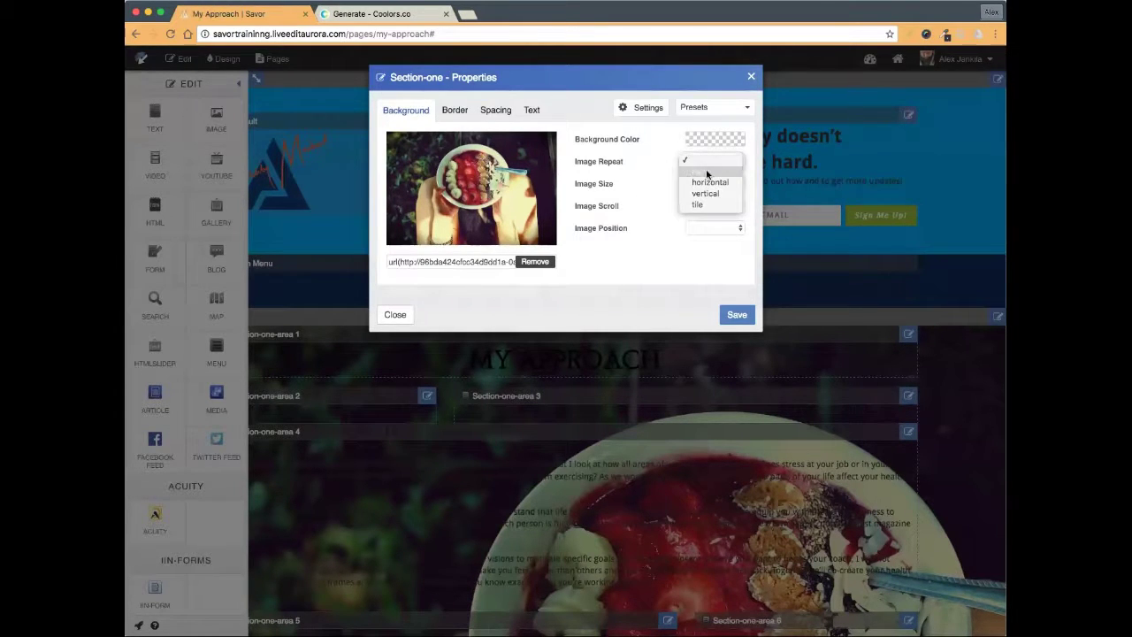
click(708, 172)
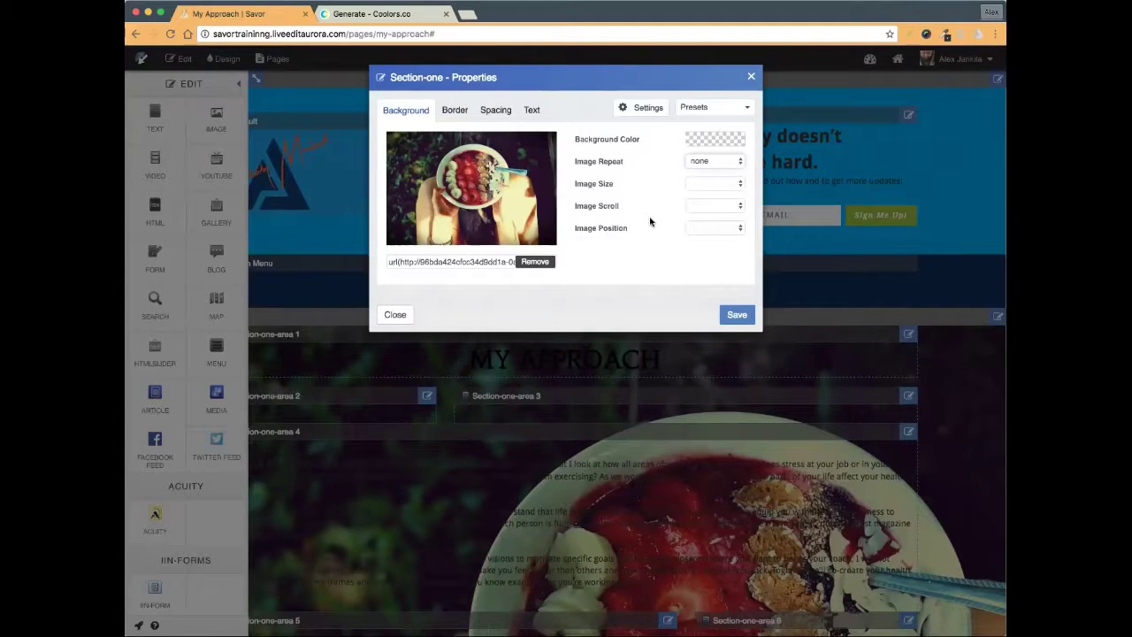
click(707, 183)
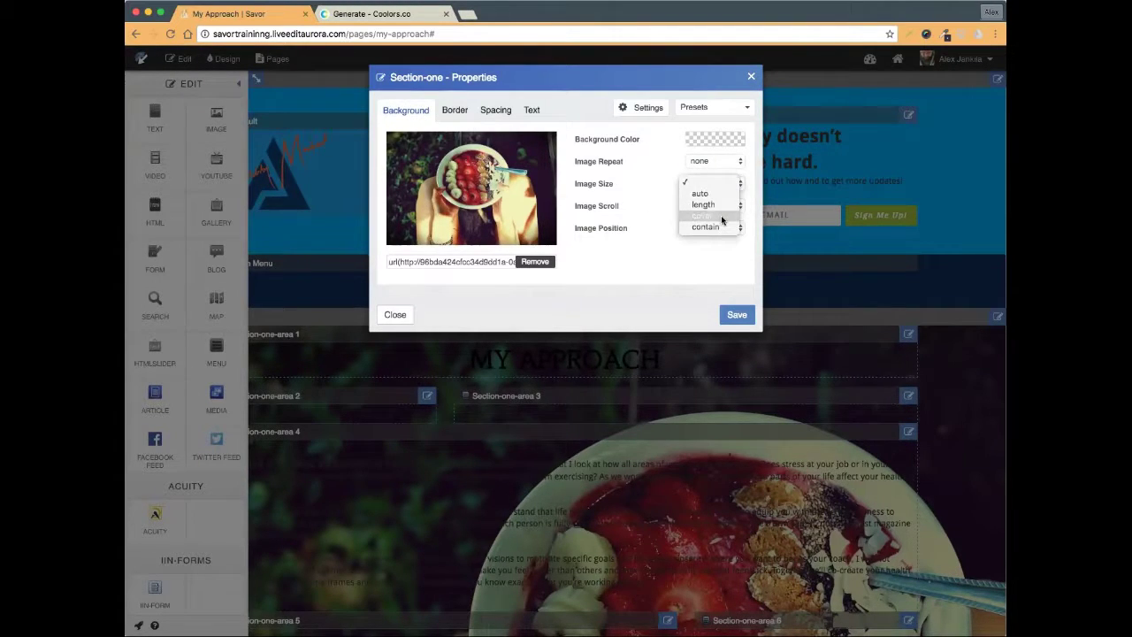
click(720, 214)
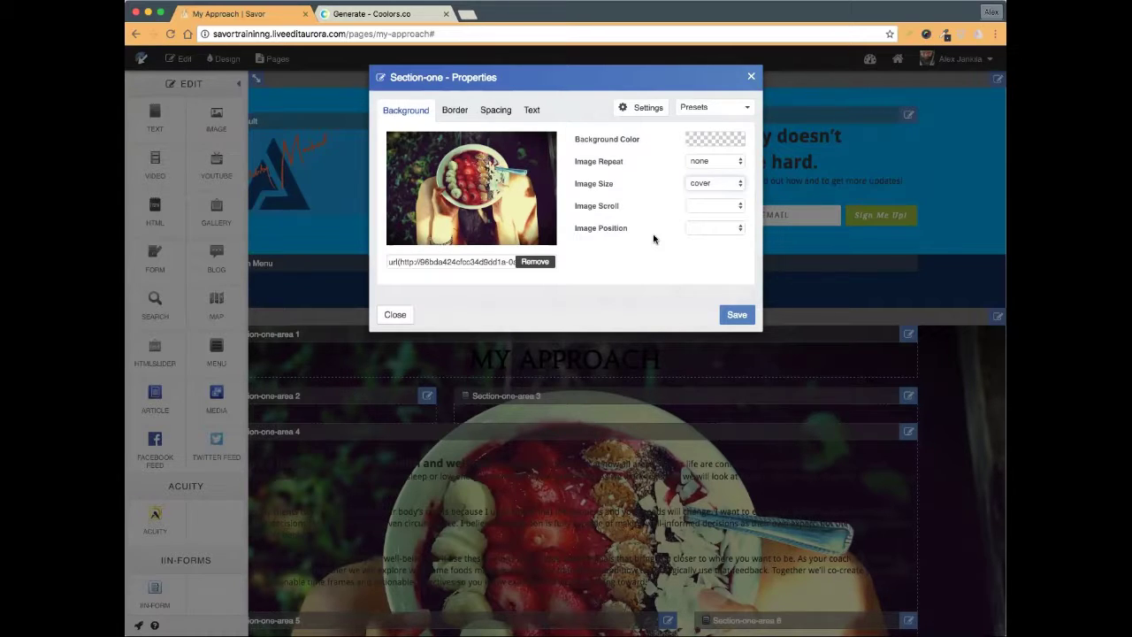
click(718, 206)
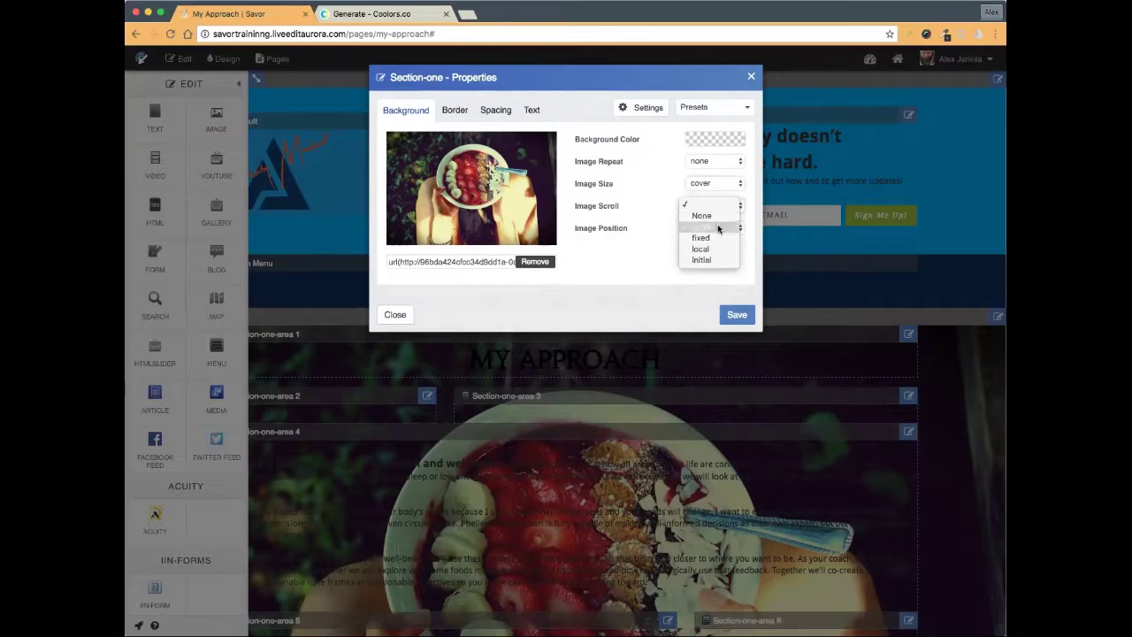
click(717, 238)
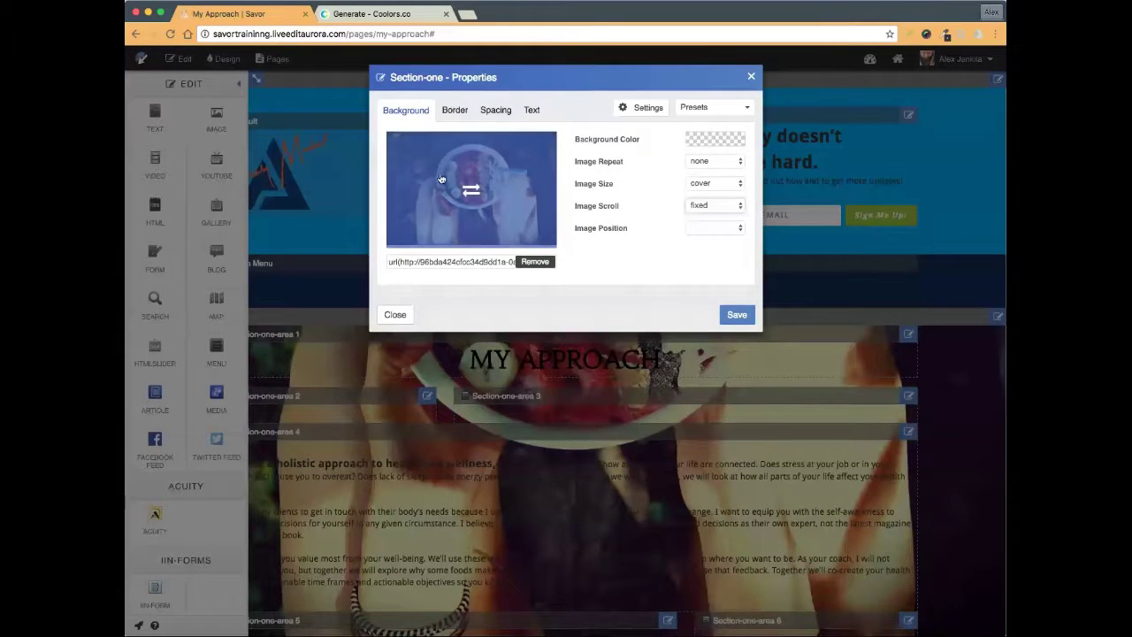
click(716, 227)
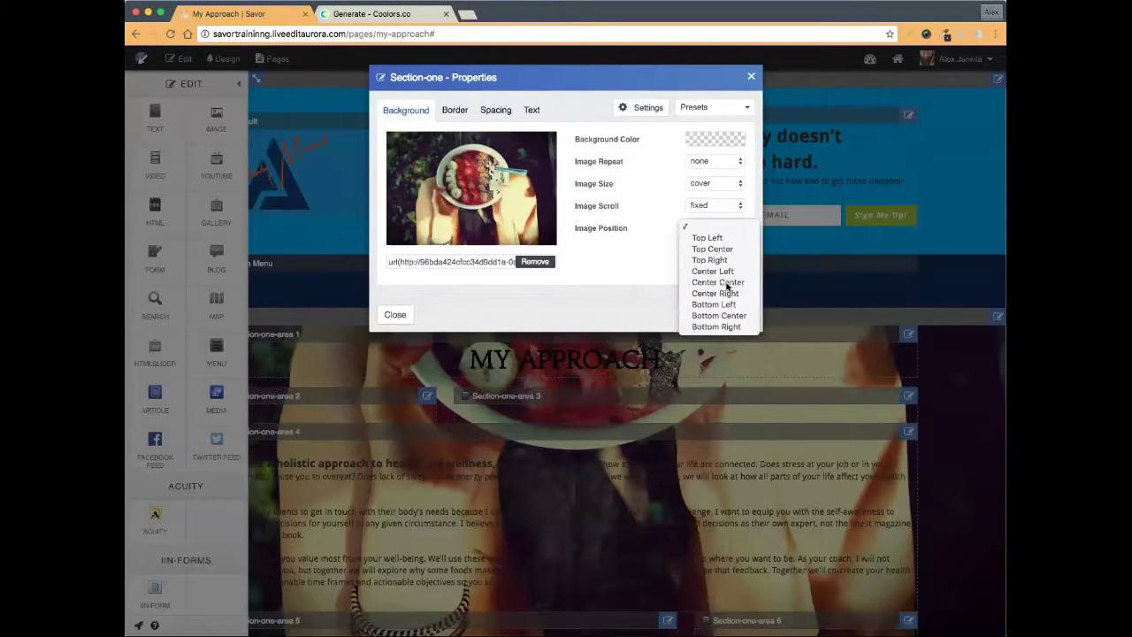
click(663, 279)
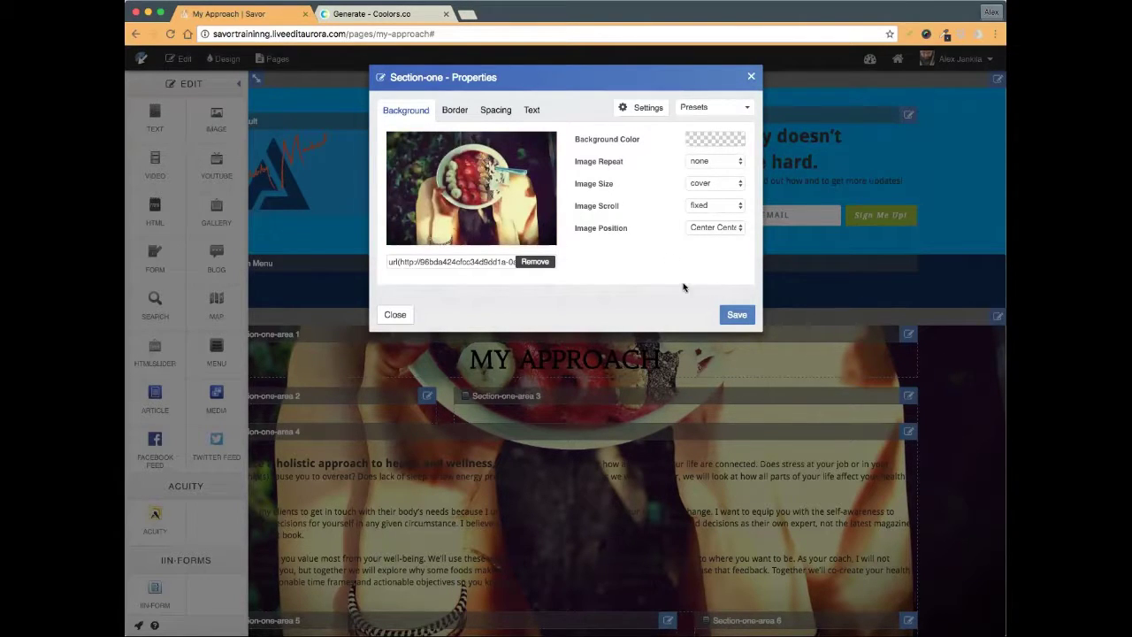
click(733, 314)
click(172, 59)
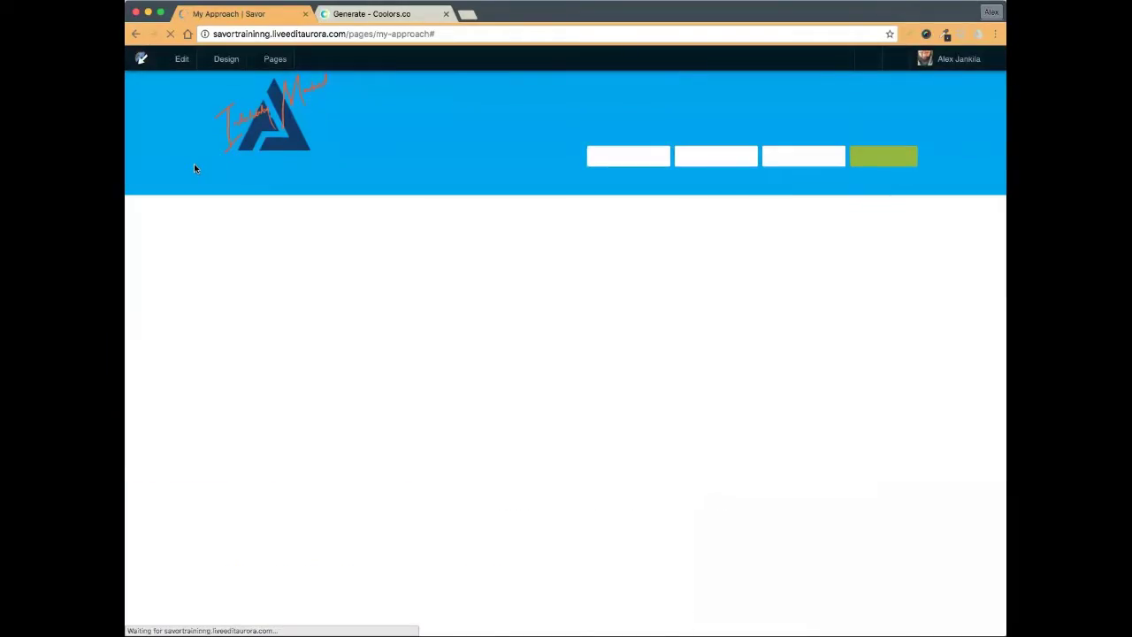
scroll(349, 255, down, 3)
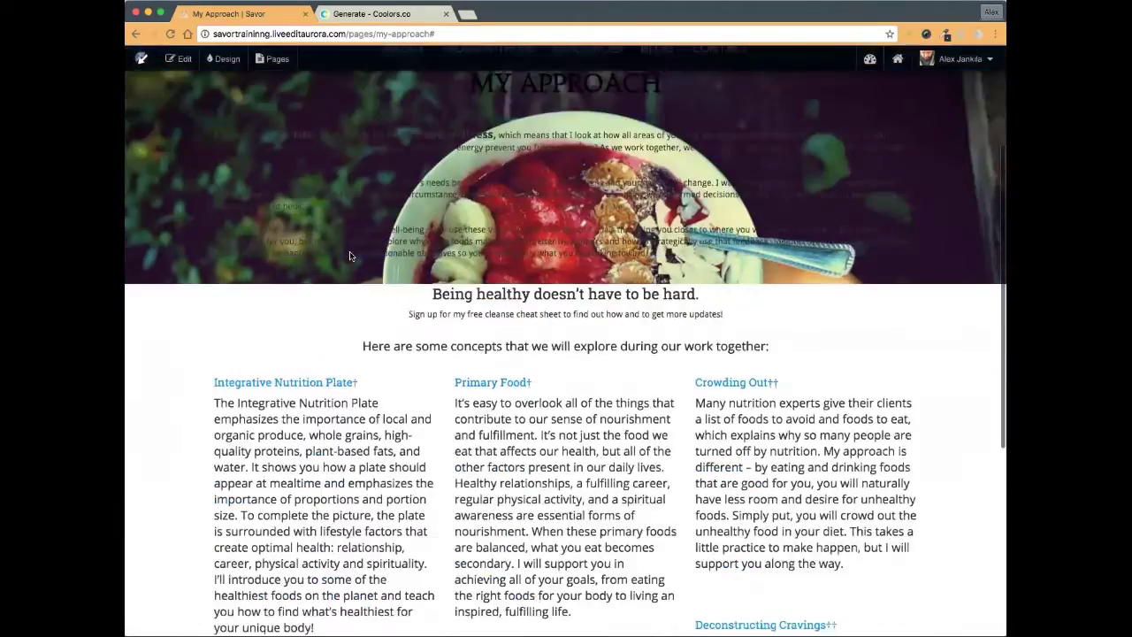
scroll(350, 256, up, 2)
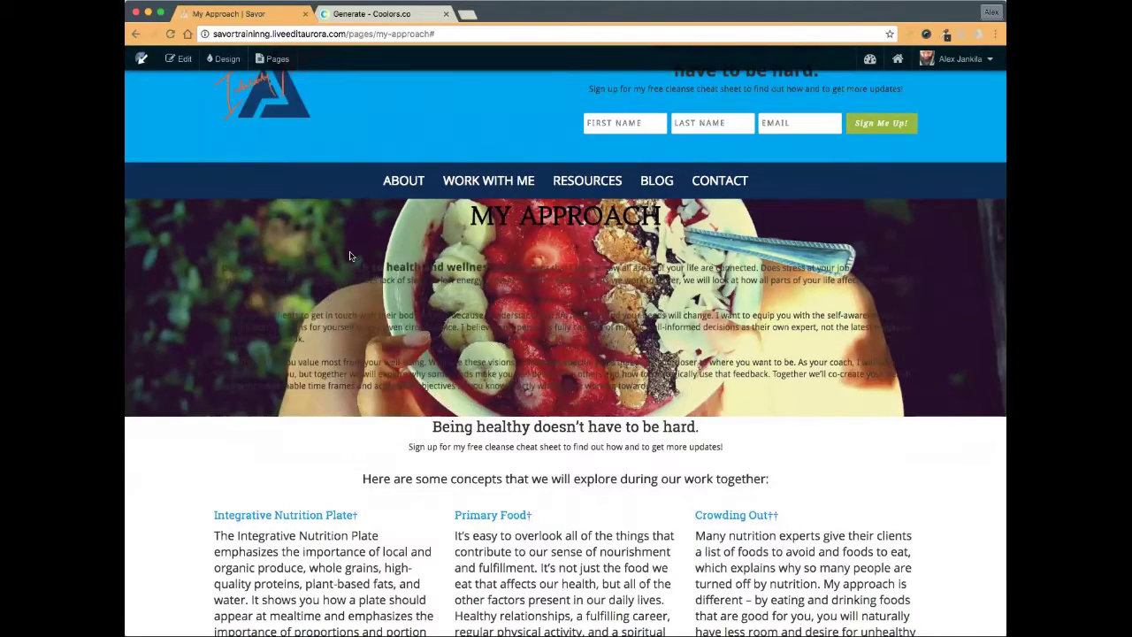
scroll(349, 256, up, 1)
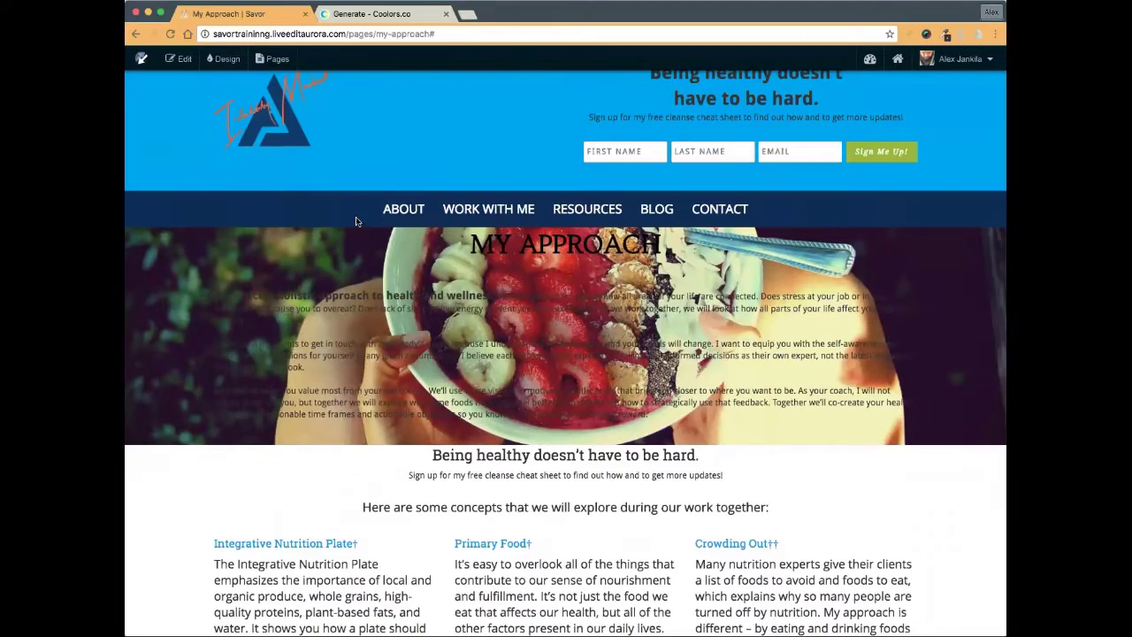
scroll(366, 243, down, 2)
scroll(366, 243, up, 2)
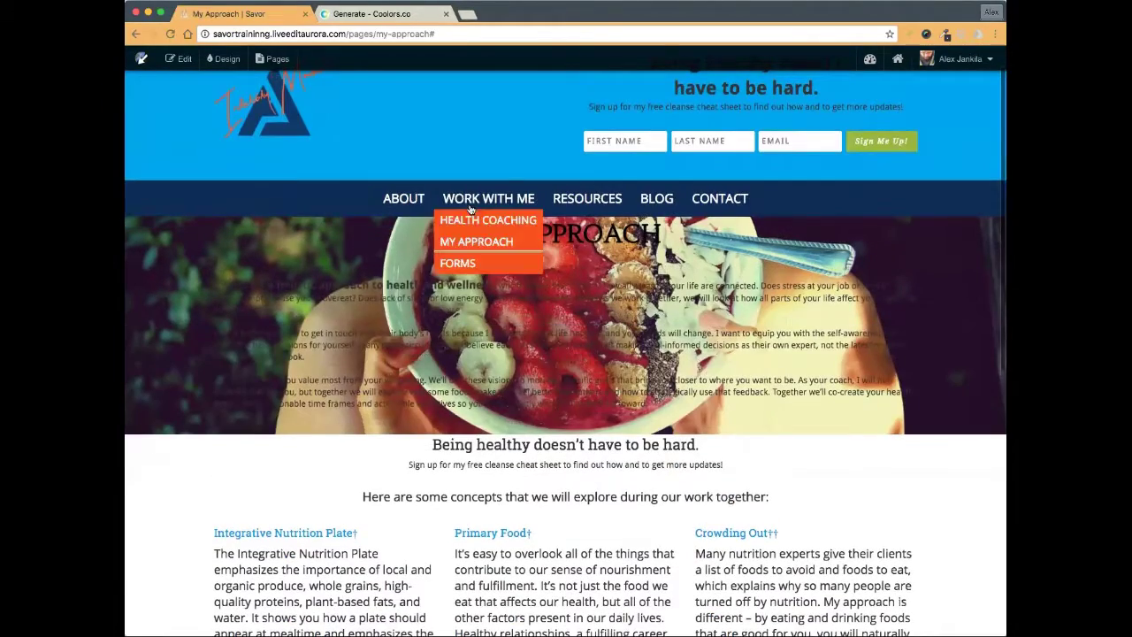
click(178, 58)
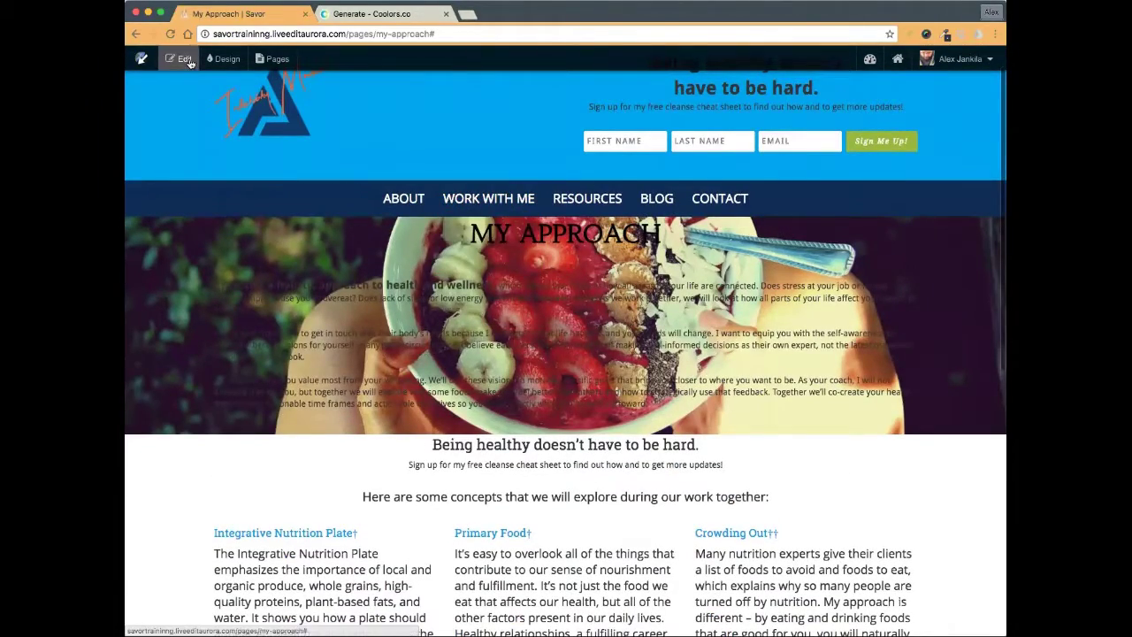
scroll(386, 303, down, 1)
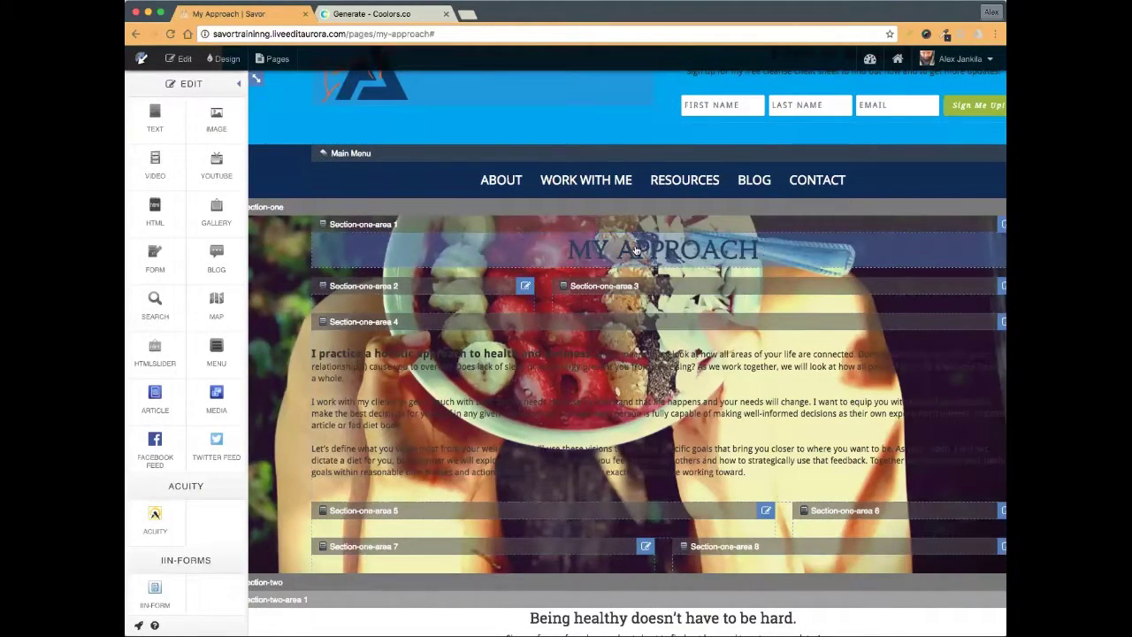
scroll(635, 251, right, 3)
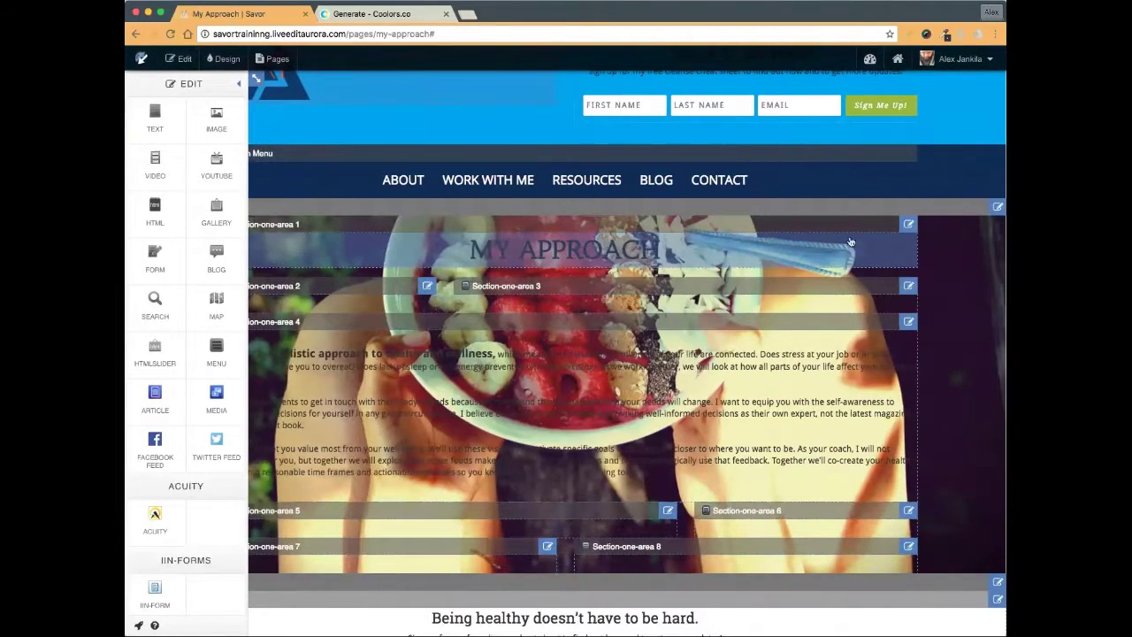
- Give Section-one-area 1 a white background at 0.76 alpha, save, and preview the page
click(907, 225)
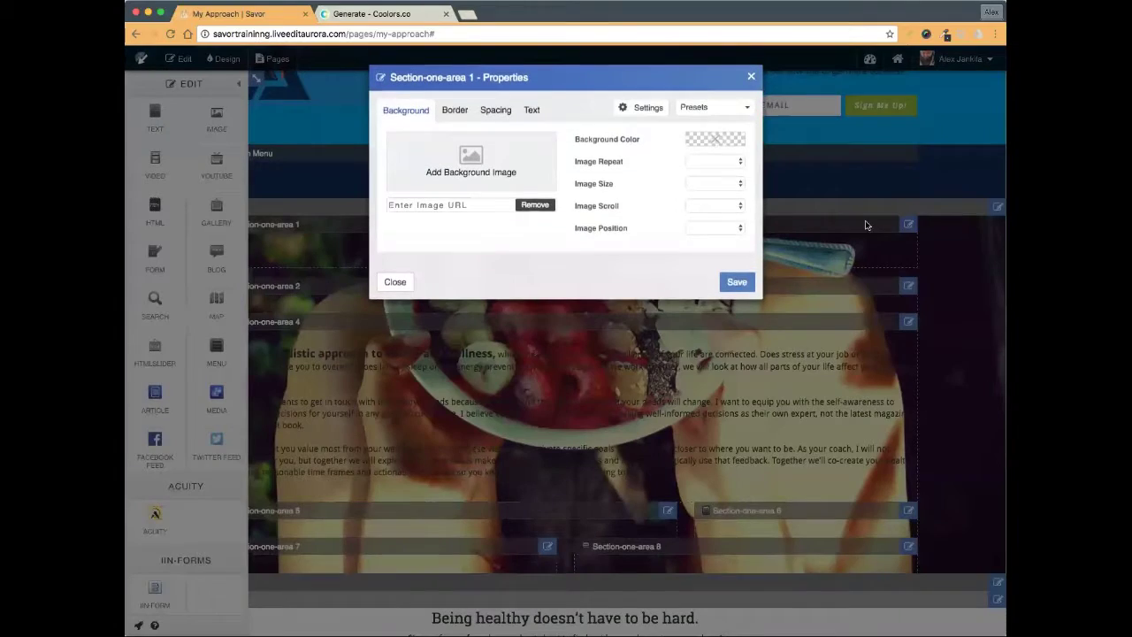
click(708, 140)
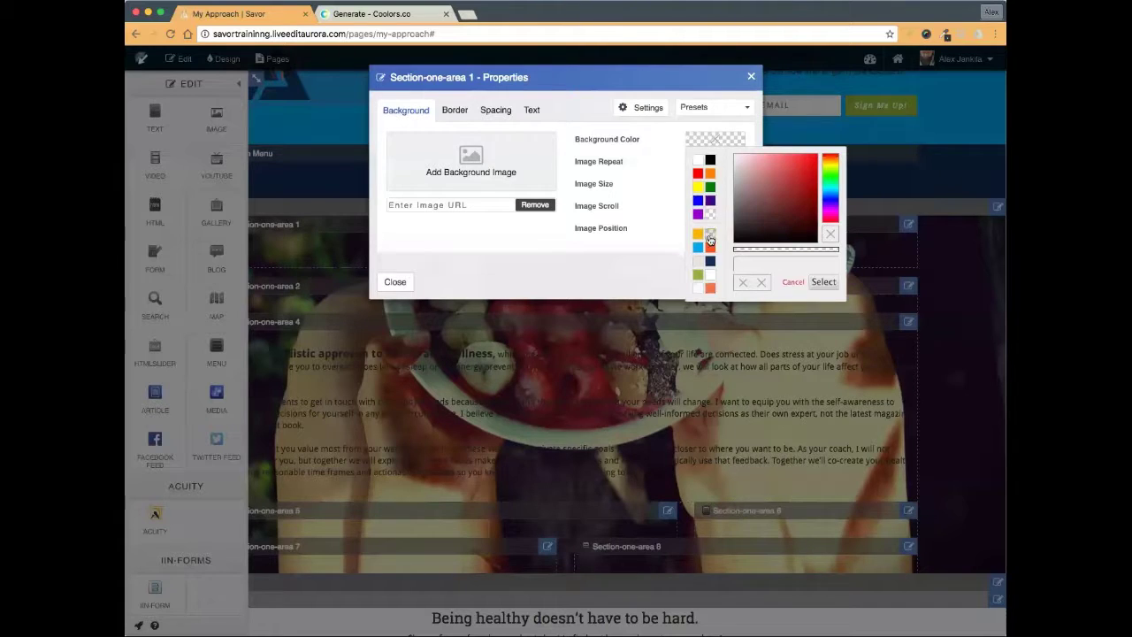
click(697, 161)
click(716, 141)
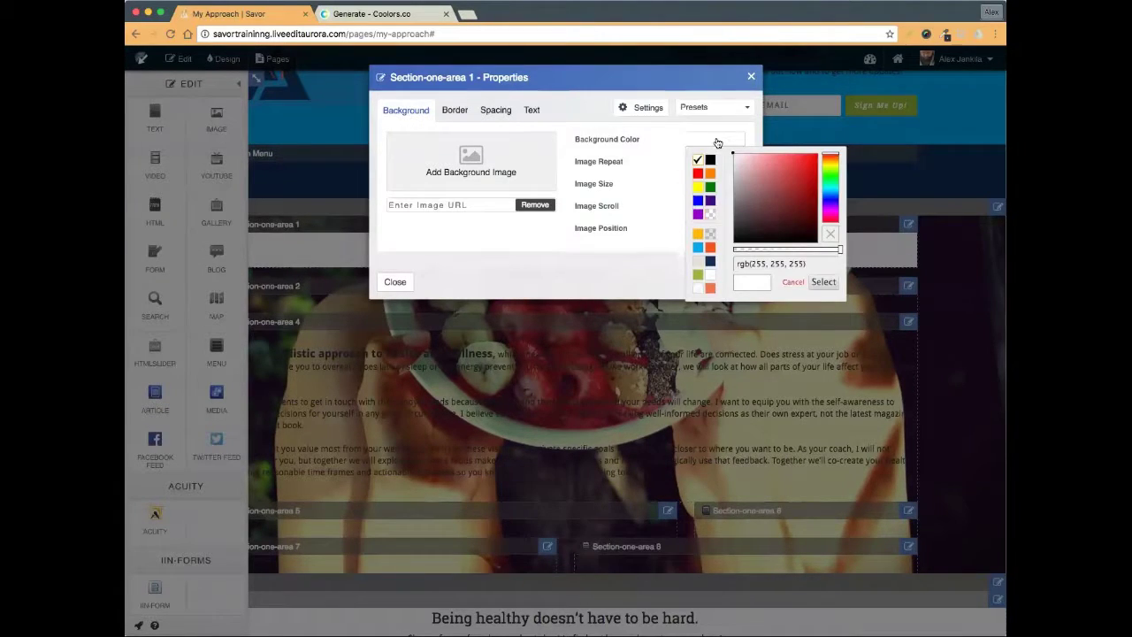
click(792, 282)
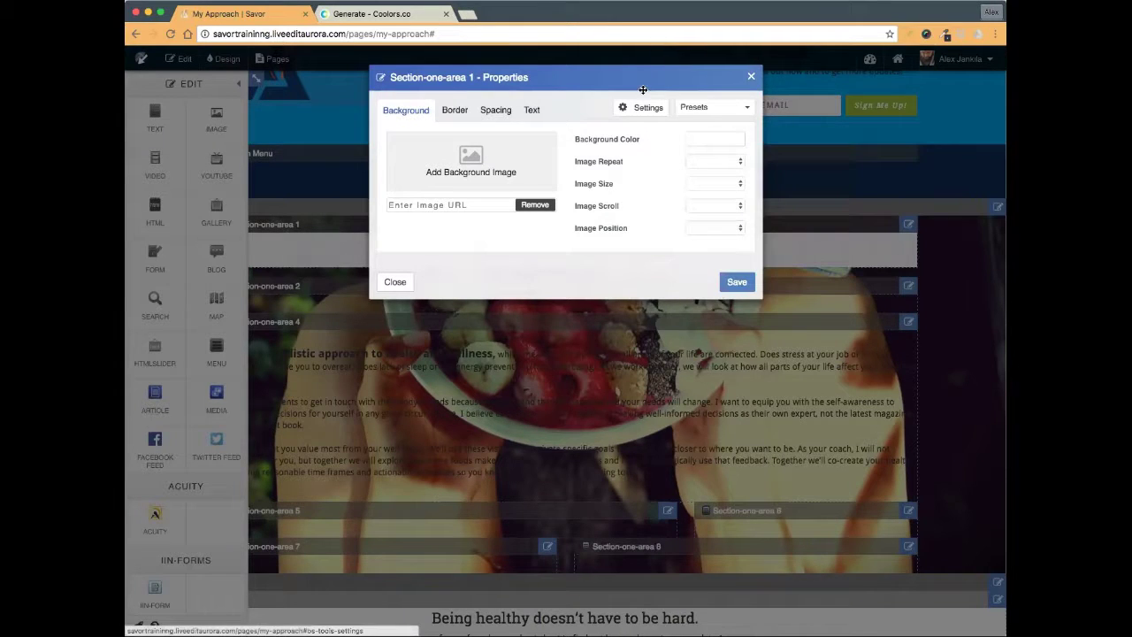
drag(607, 75, 636, 372)
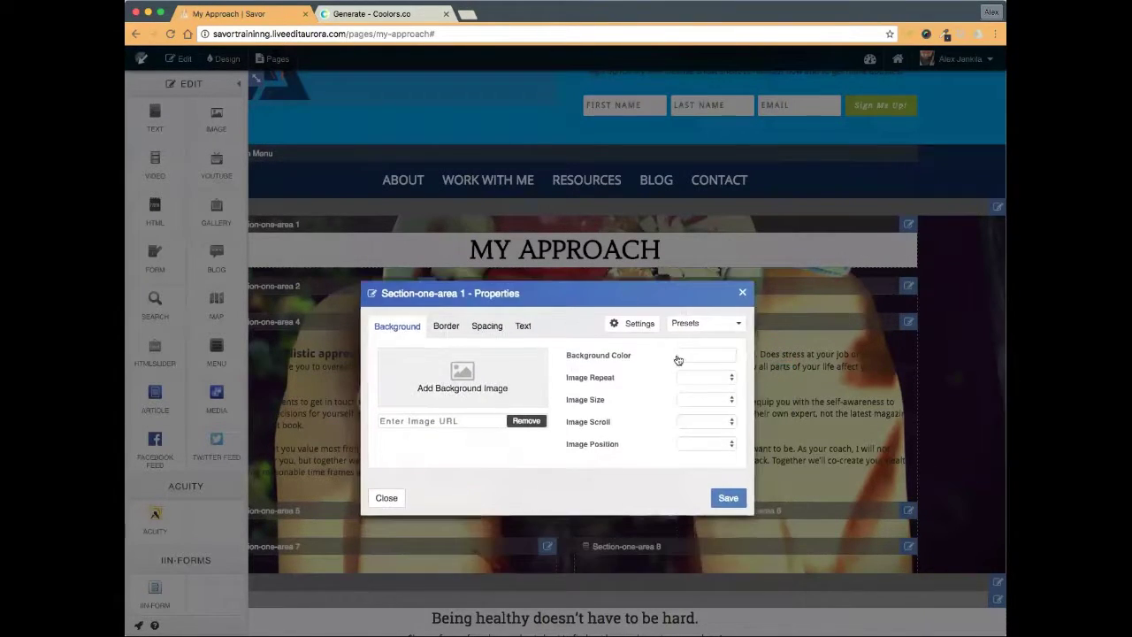
click(695, 358)
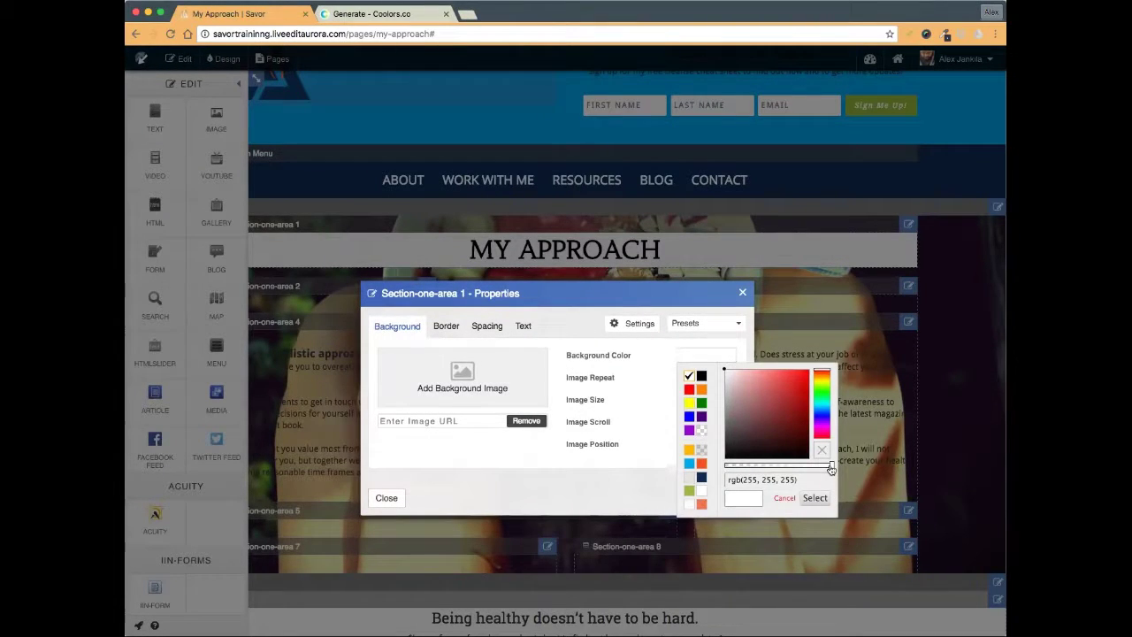
drag(831, 468, 805, 475)
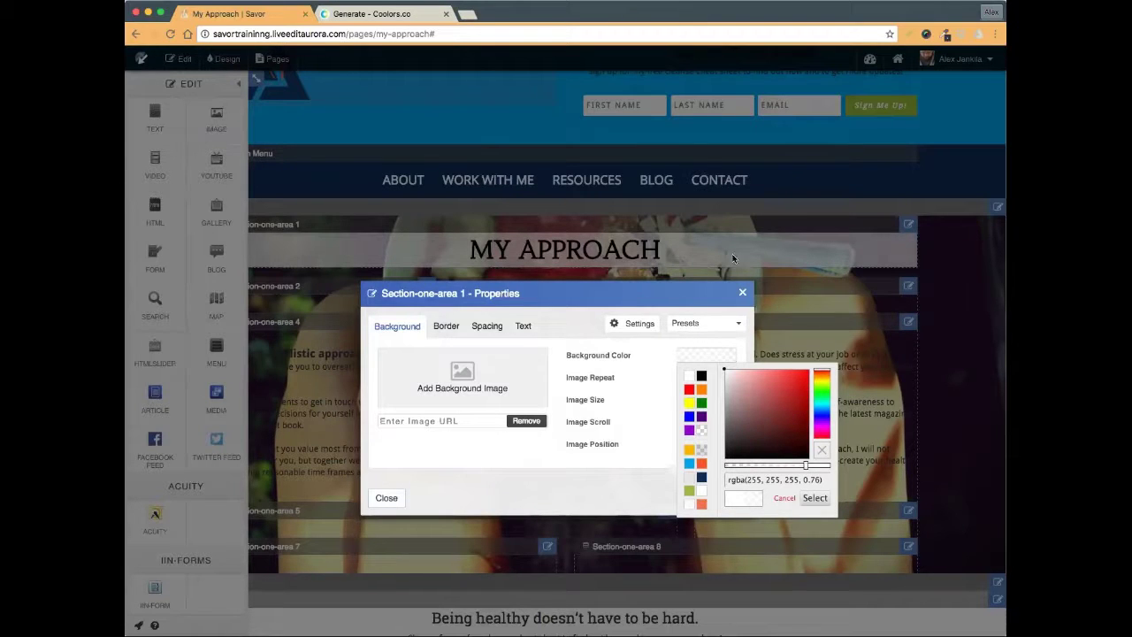
click(817, 498)
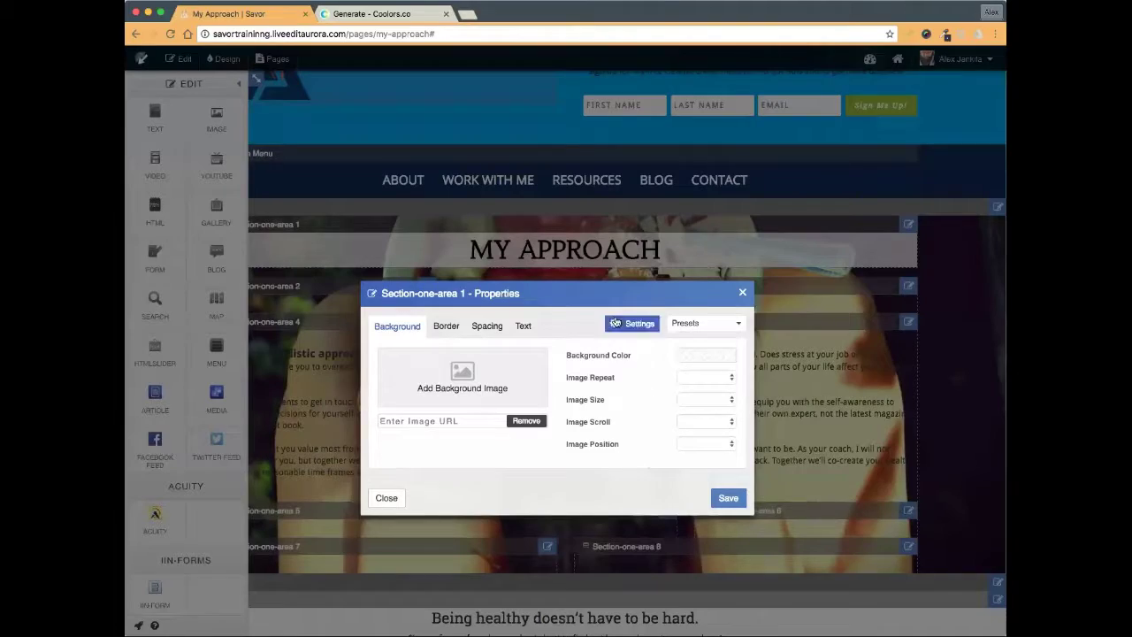
drag(596, 301, 634, 302)
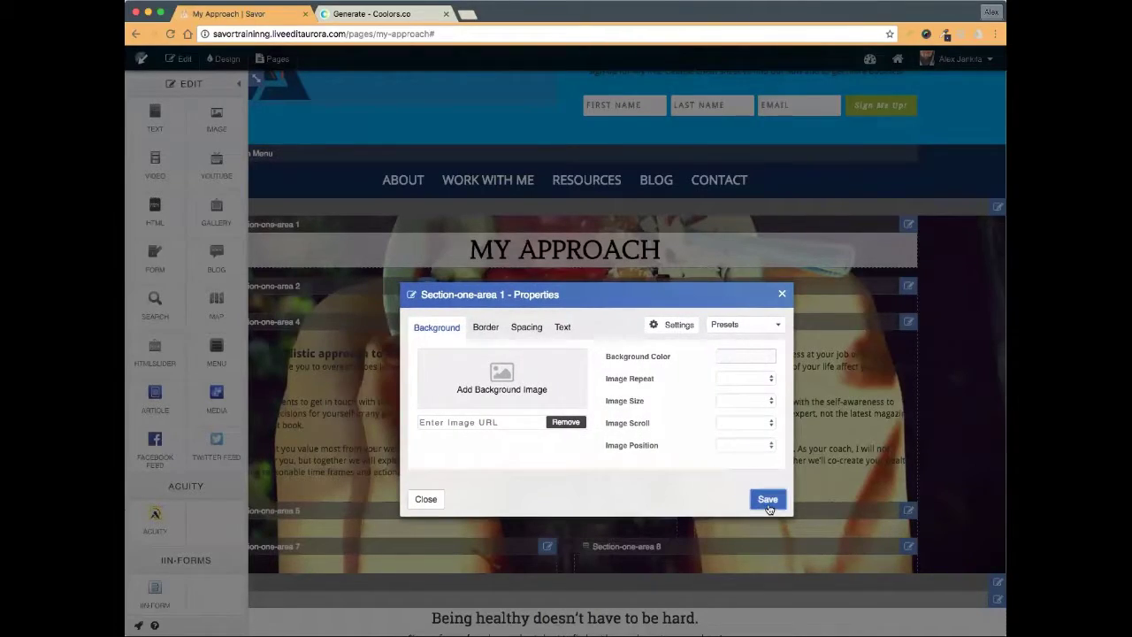
click(765, 500)
click(182, 60)
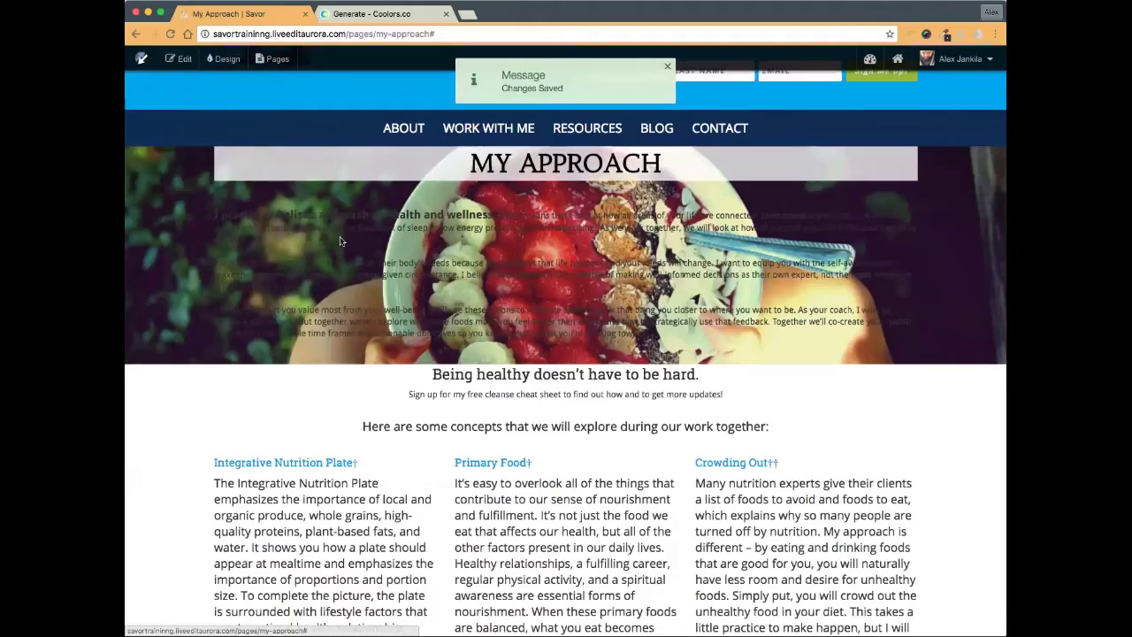
- Set Section-one-area 4's background to the translucent white swatch, save, and preview
click(182, 59)
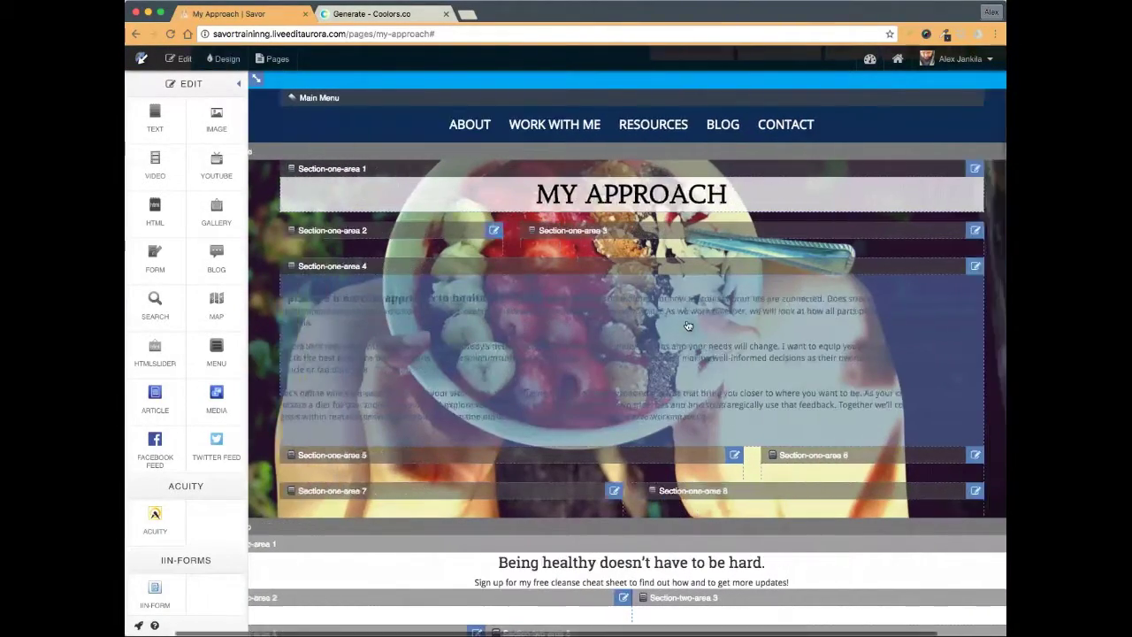
click(958, 268)
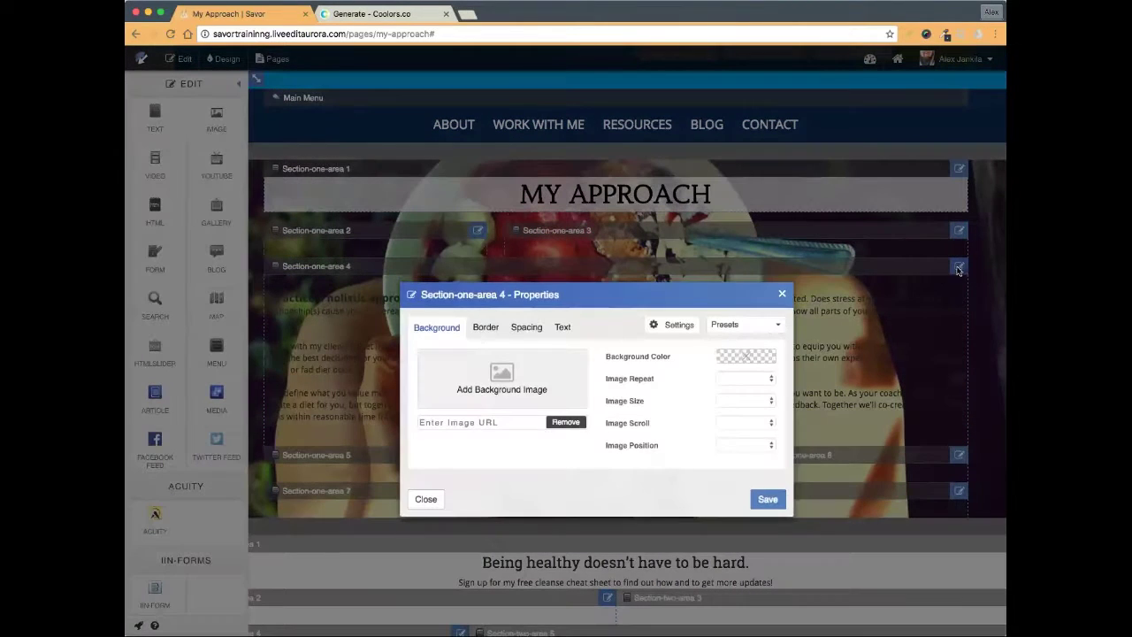
click(733, 358)
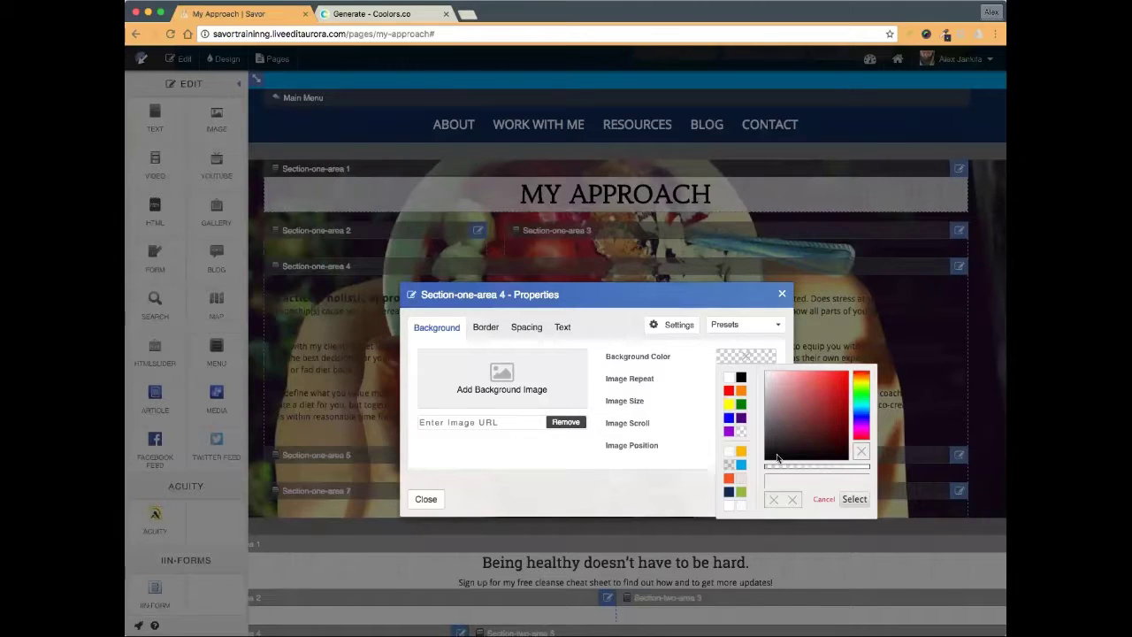
click(730, 457)
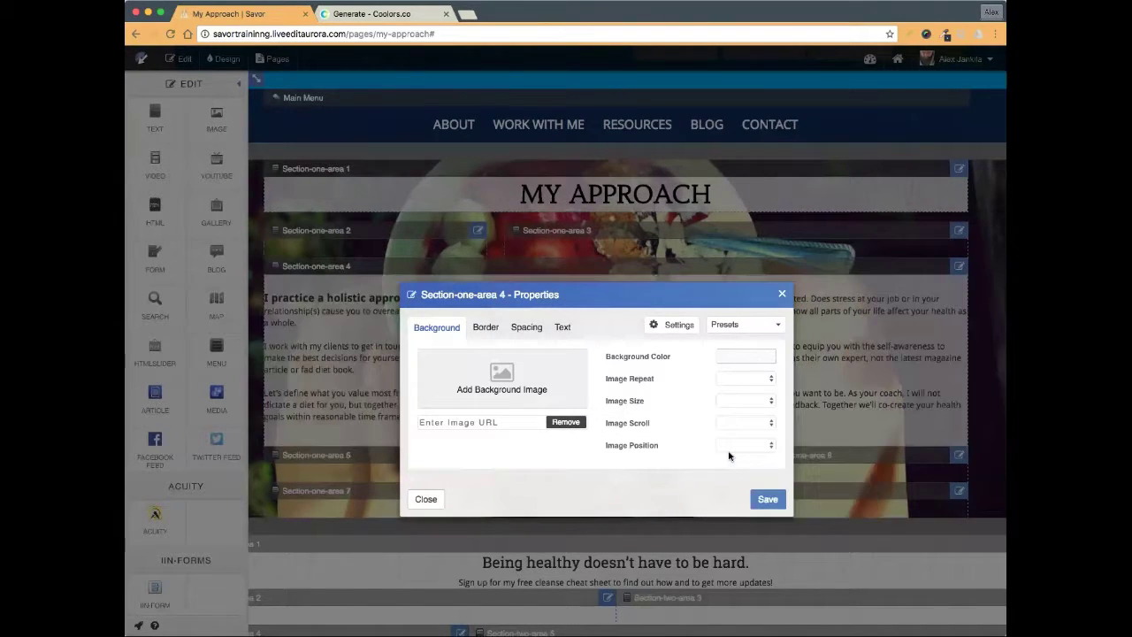
click(774, 498)
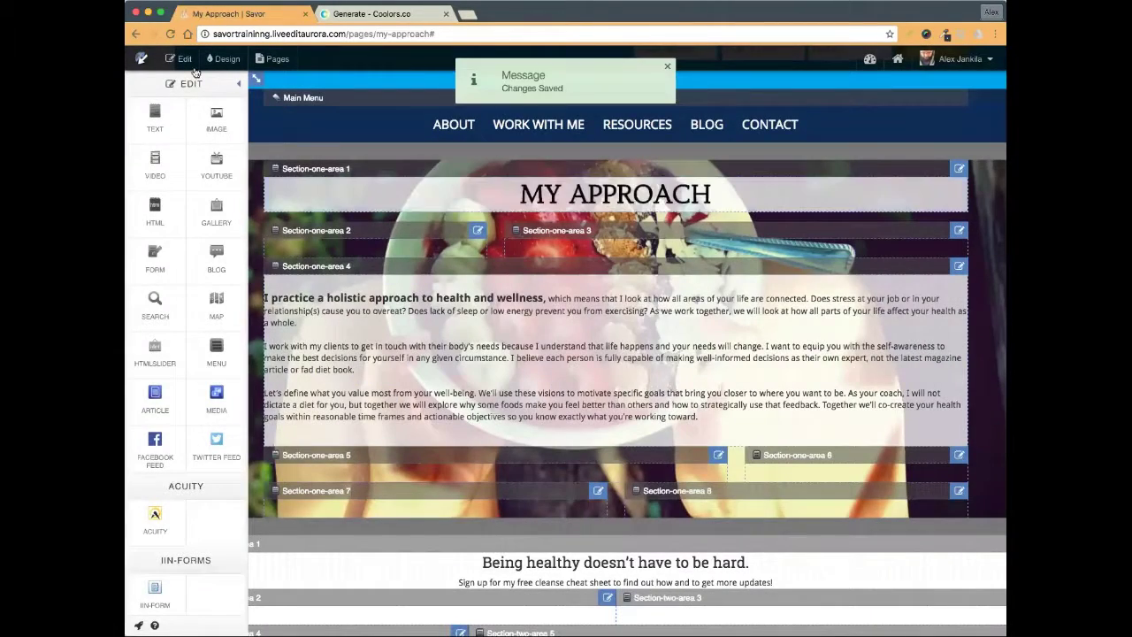
click(182, 59)
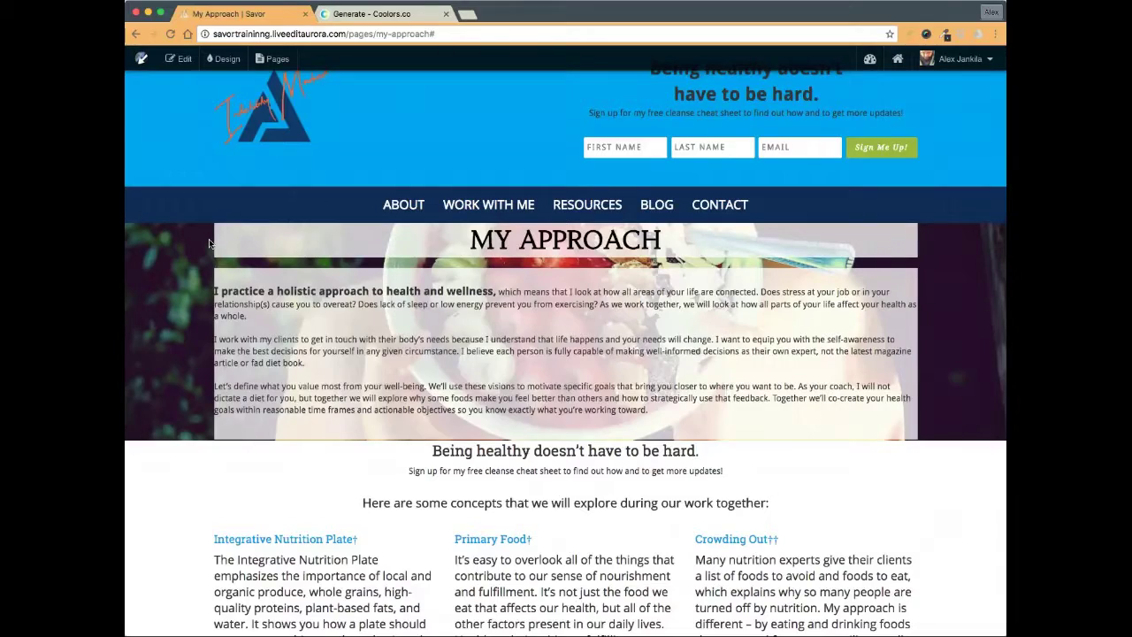
- Toggle between preview and editing, ending in editing mode scrolled to Section-one's controls
scroll(210, 243, down, 2)
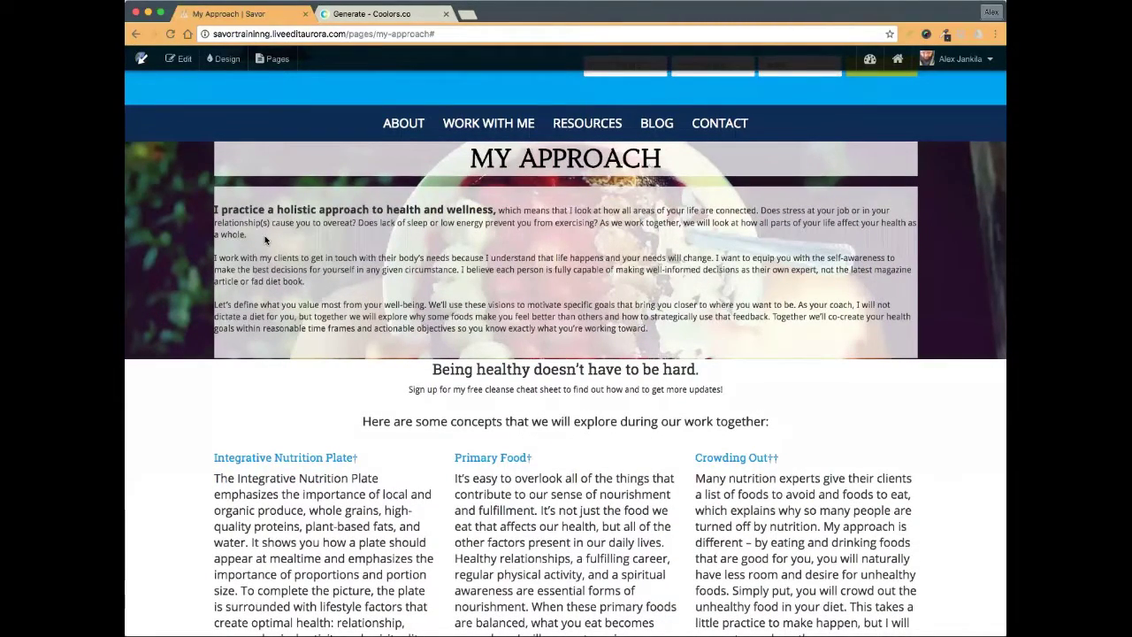
scroll(264, 240, up, 2)
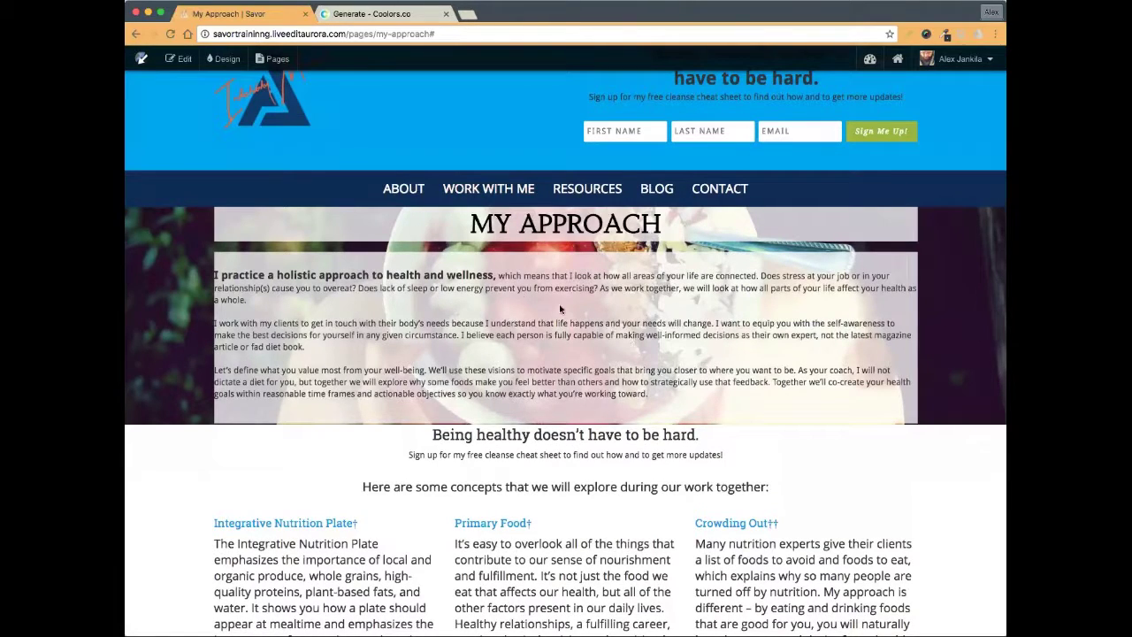
click(179, 58)
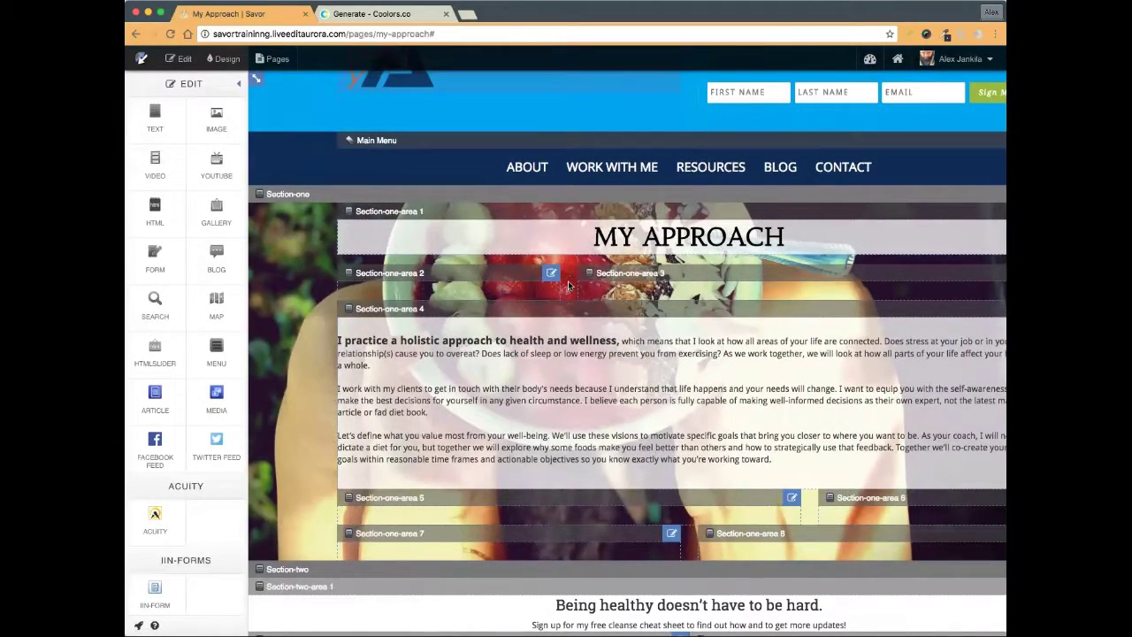
click(181, 59)
scroll(350, 176, up, 1)
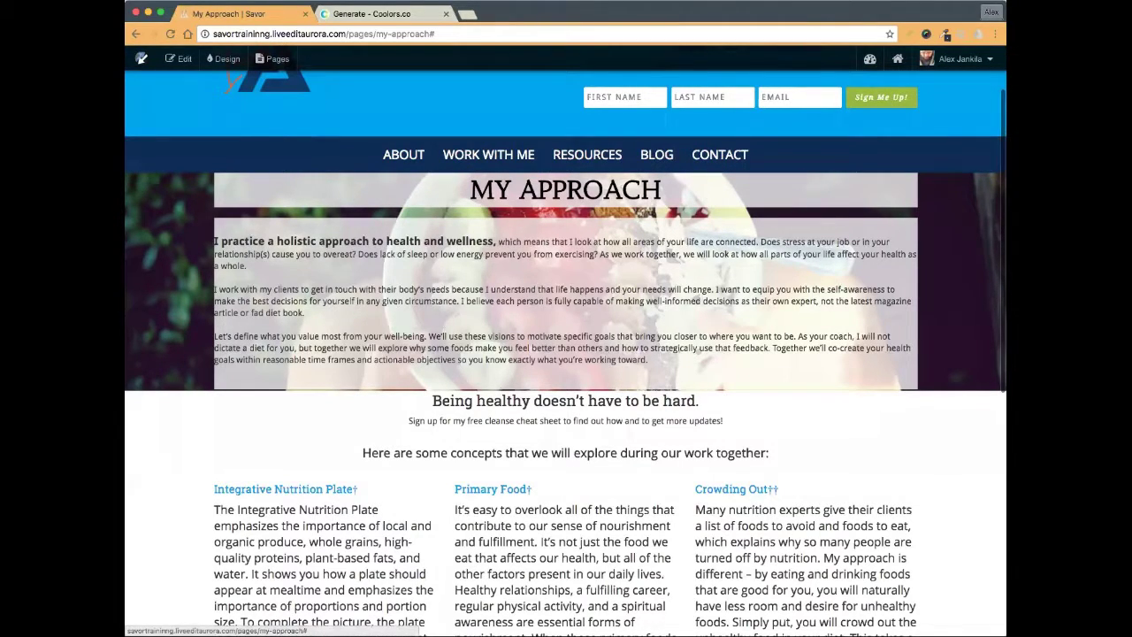
click(178, 58)
scroll(371, 198, down, 1)
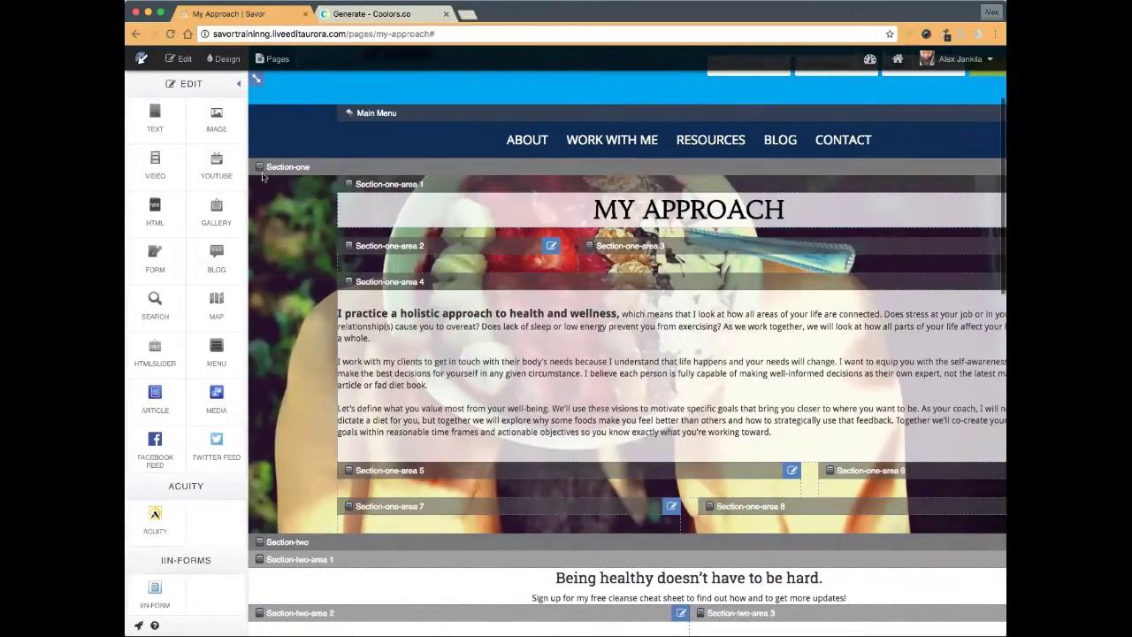
scroll(625, 161, right, 3)
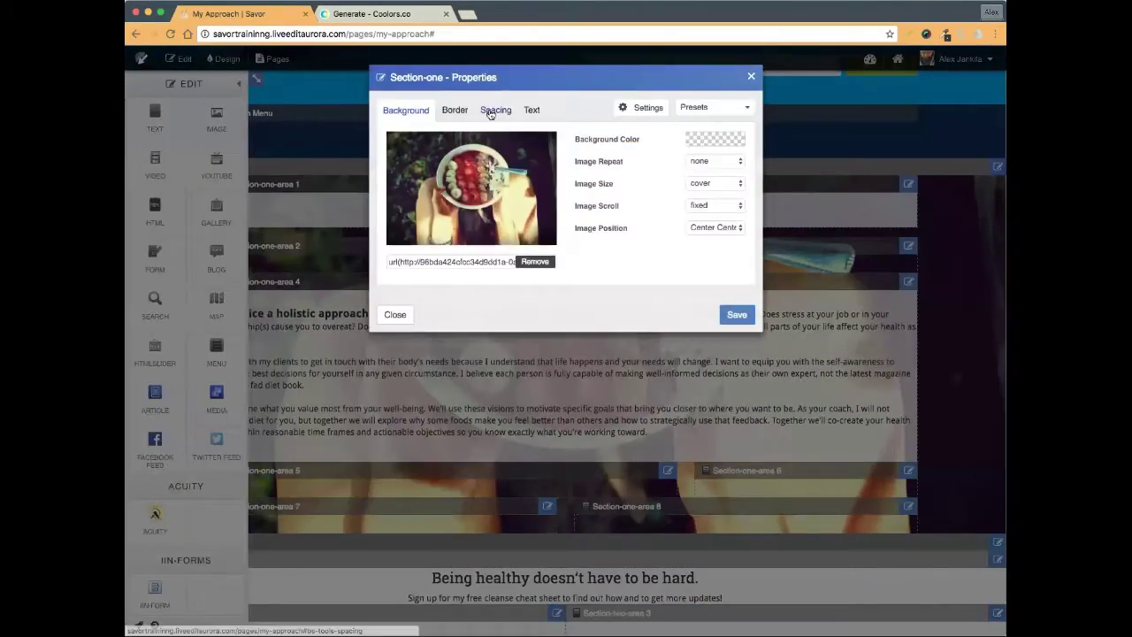
- Open Section-one's spacing settings and apply 100 px top padding
click(491, 110)
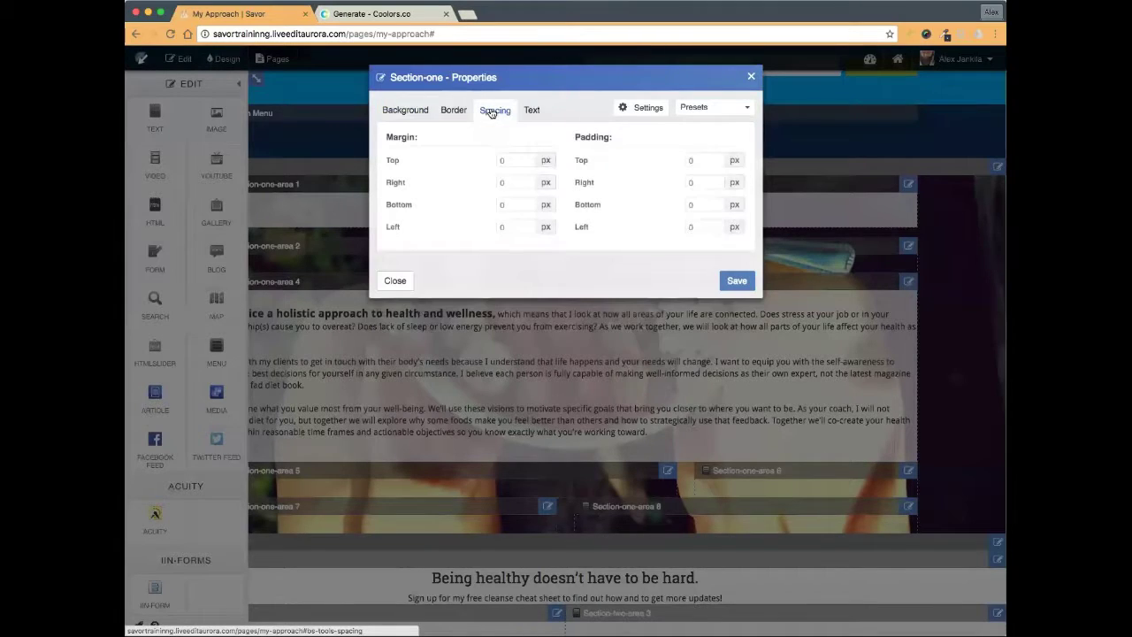
click(701, 160)
key(BackSpace)
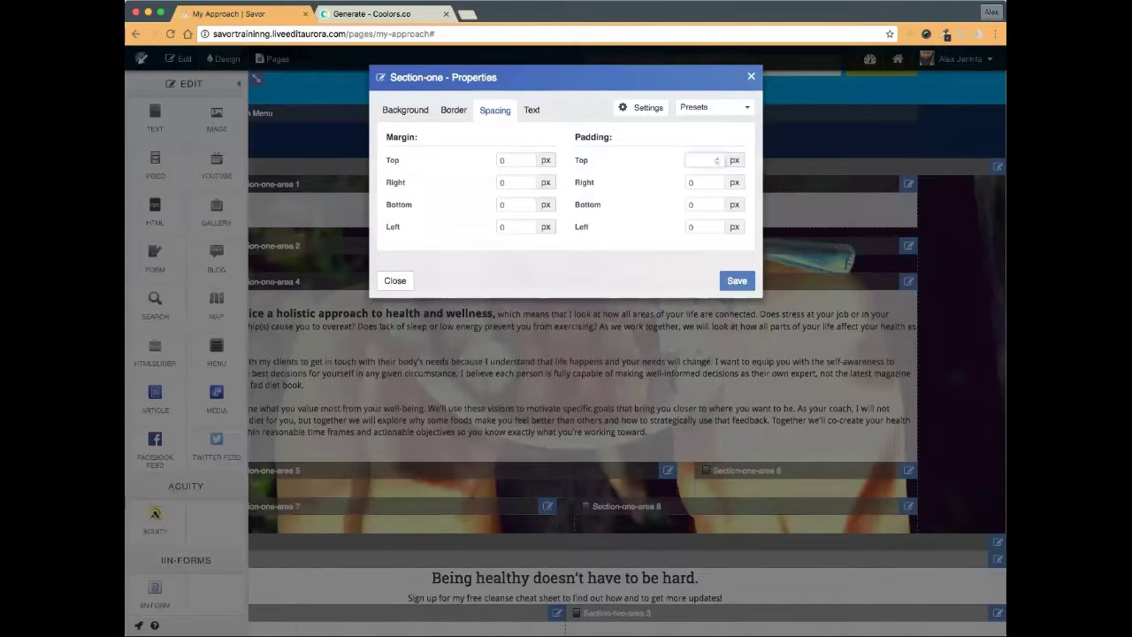
key(super+Tab)
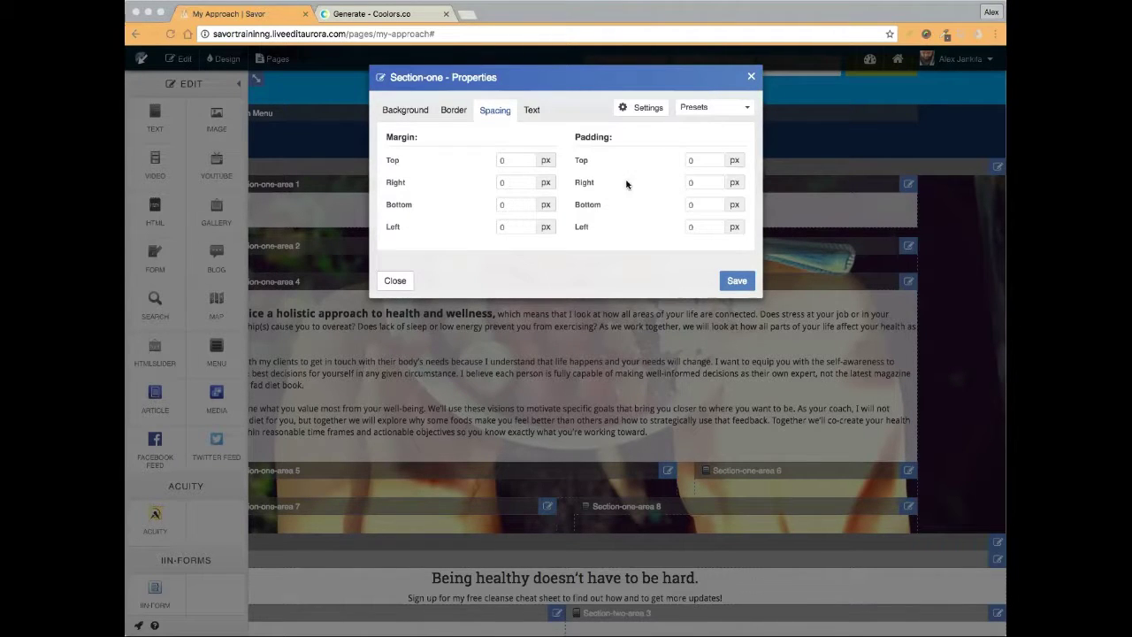
click(621, 74)
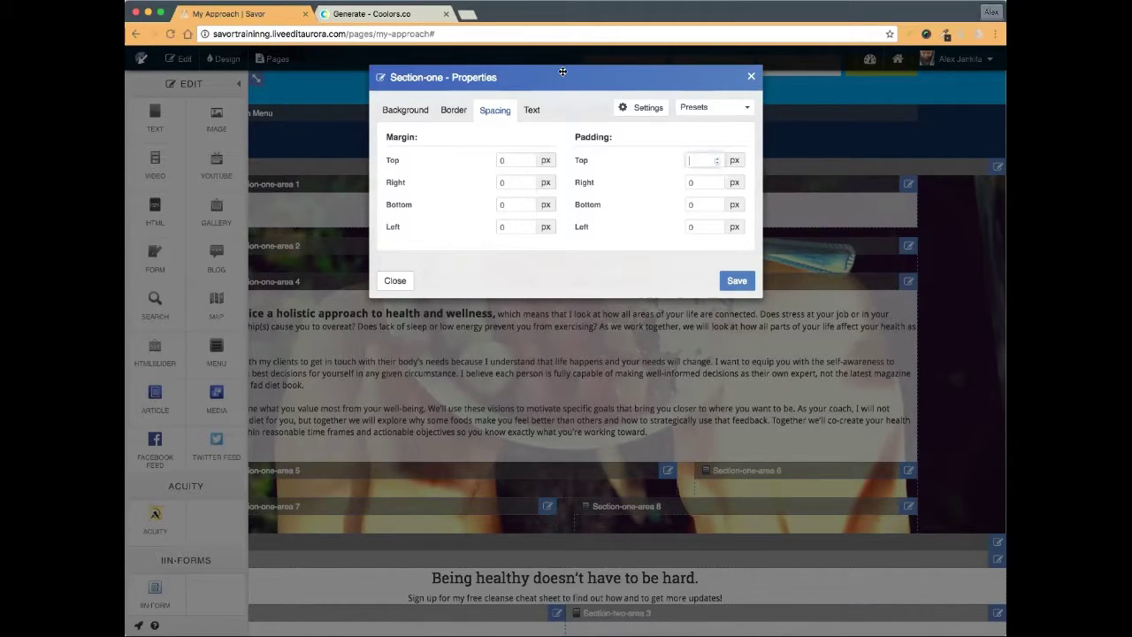
drag(564, 76, 619, 308)
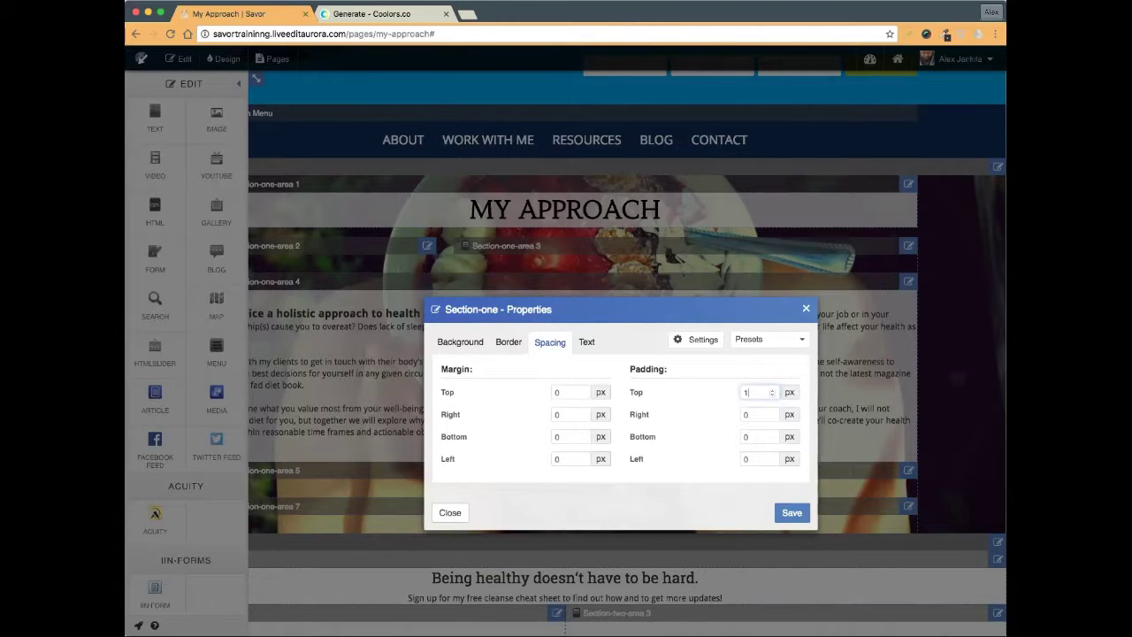
click(734, 506)
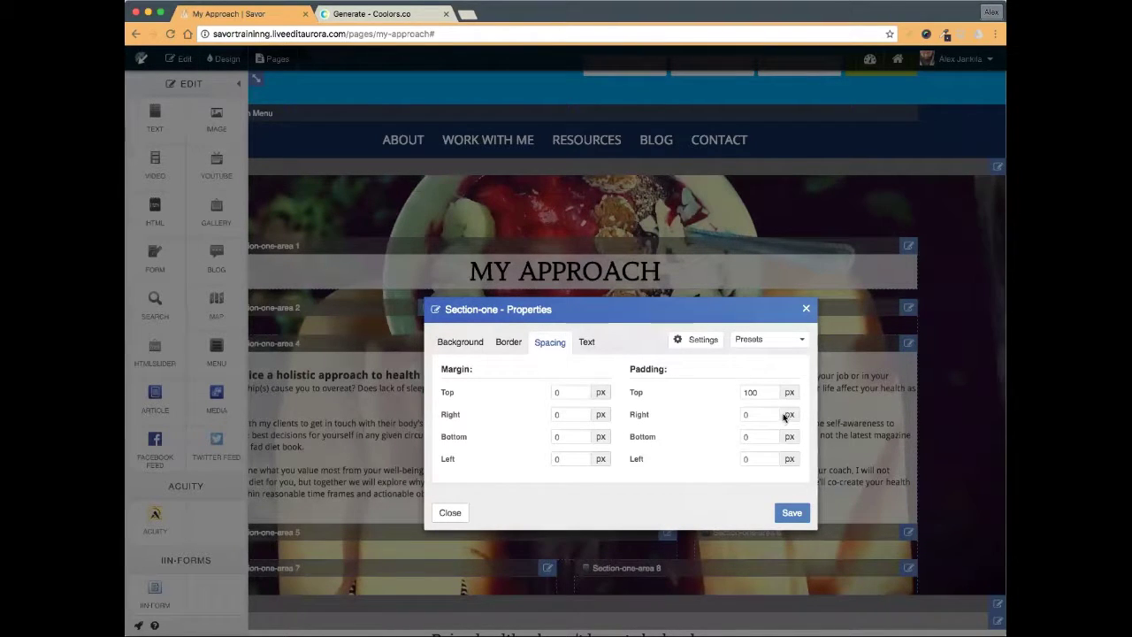
- Change the padding to 25 px top and 45 px bottom, save, and preview
double_click(760, 393)
text(25)
click(706, 375)
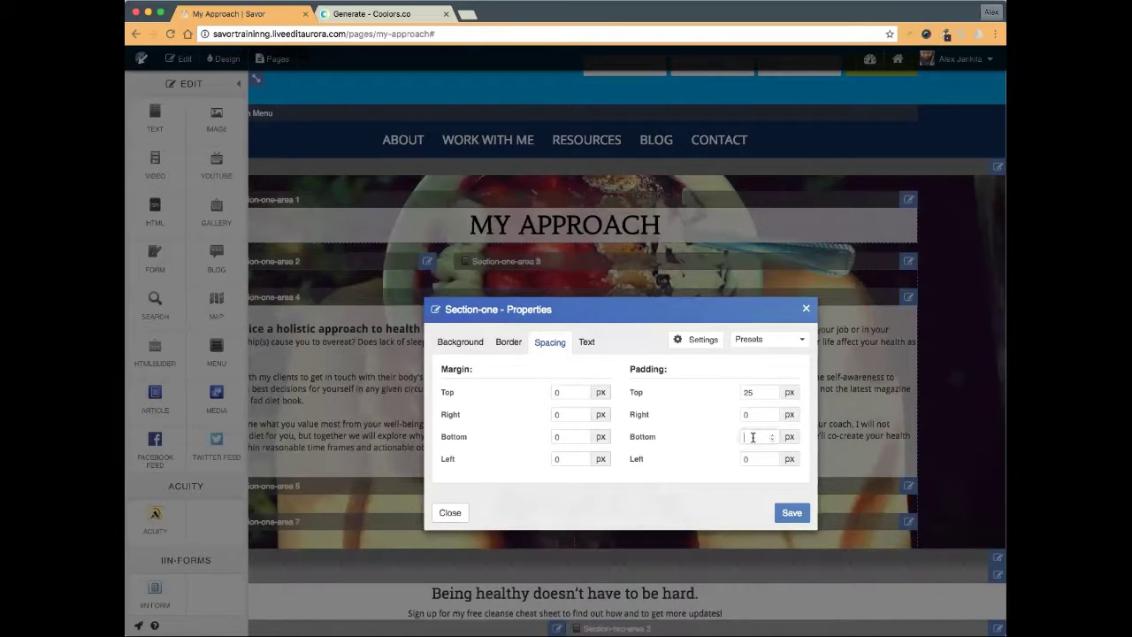
text(45)
click(704, 464)
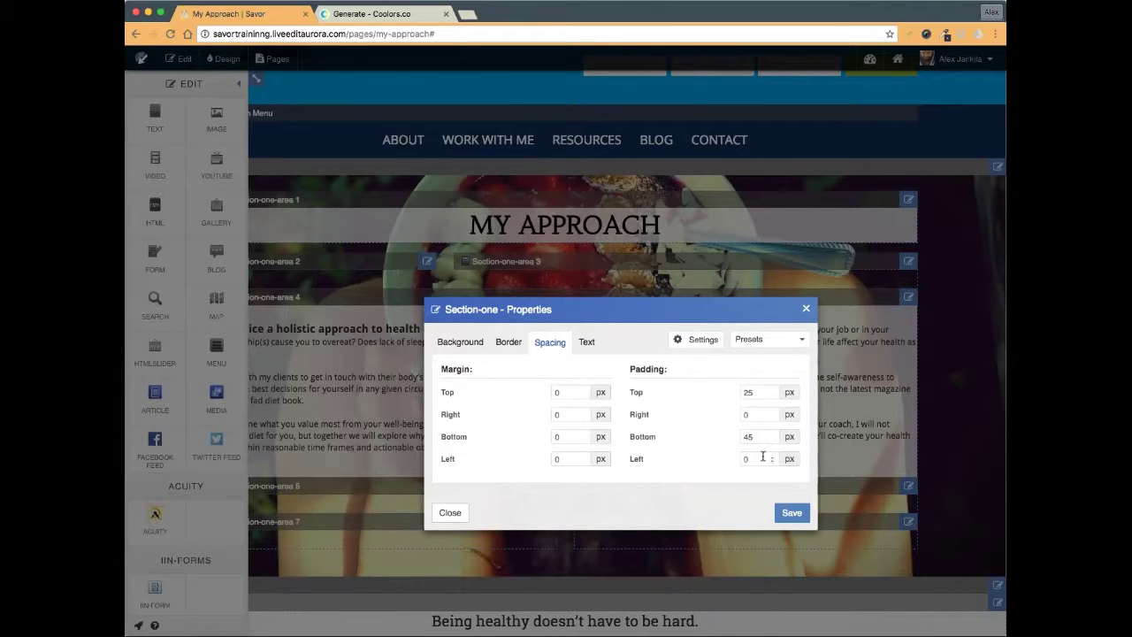
click(793, 514)
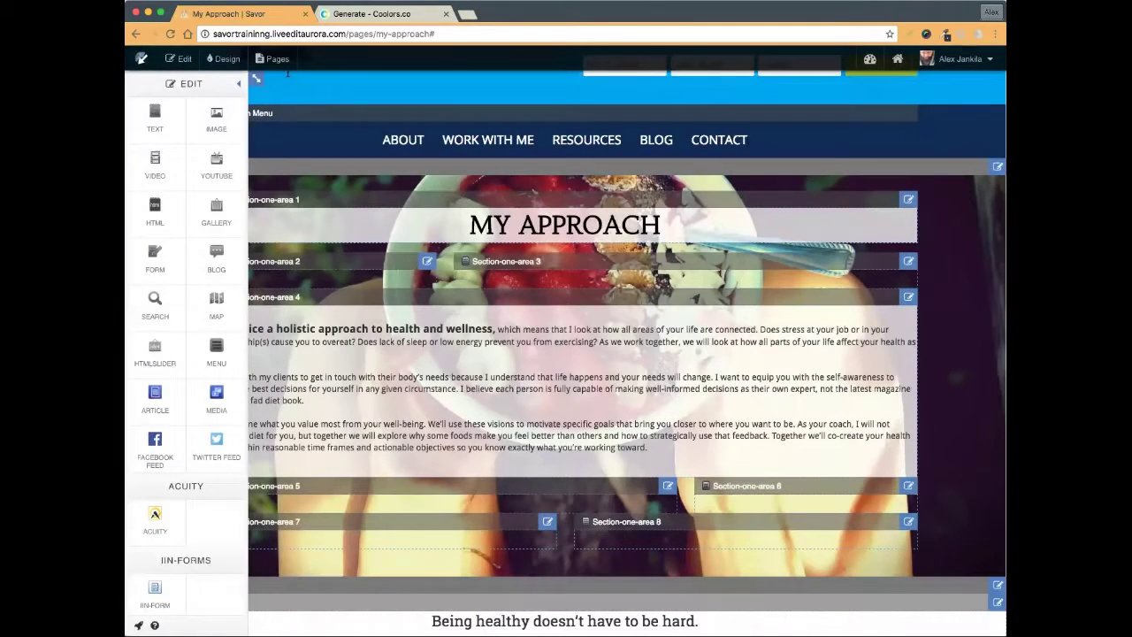
click(181, 58)
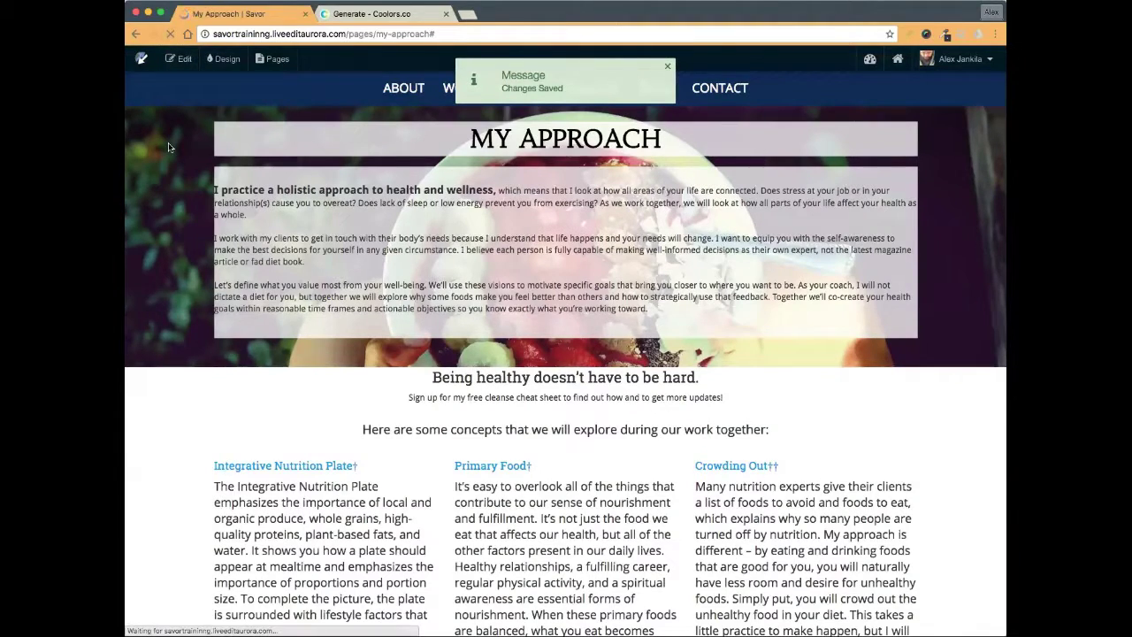
- Scroll down the saved page preview to check it, then return to edit mode
scroll(164, 181, down, 3)
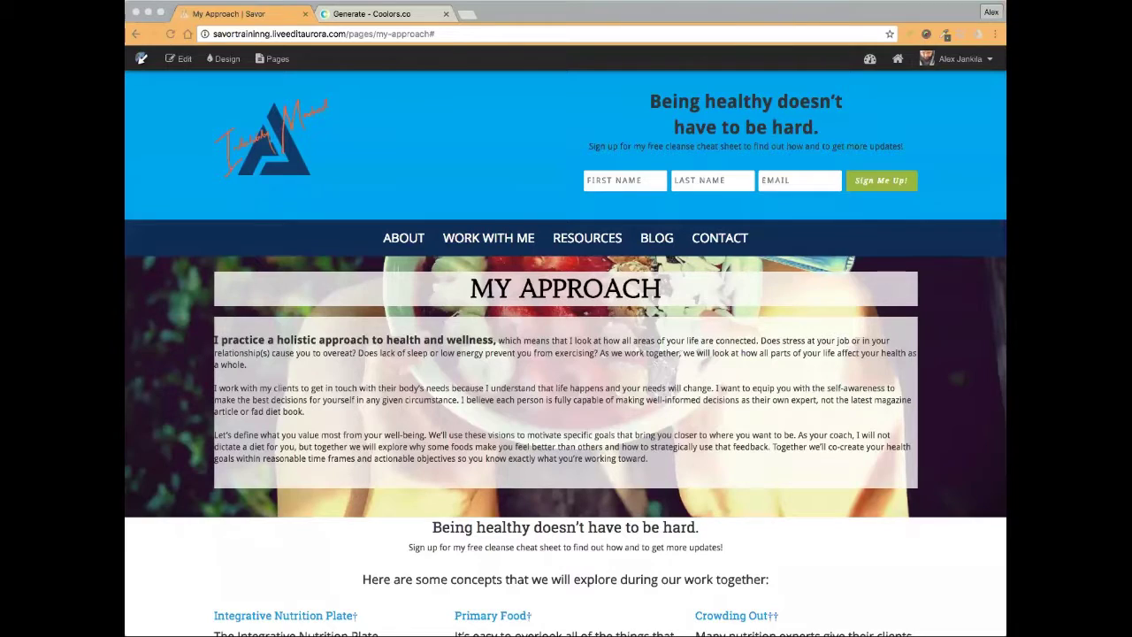
scroll(302, 342, down, 2)
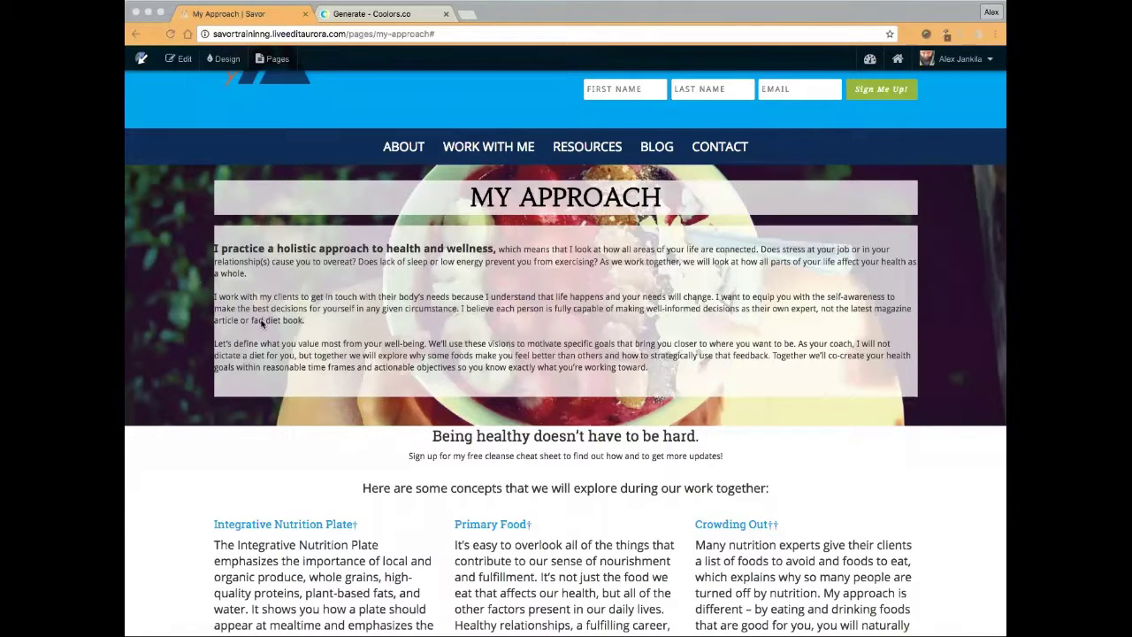
click(174, 58)
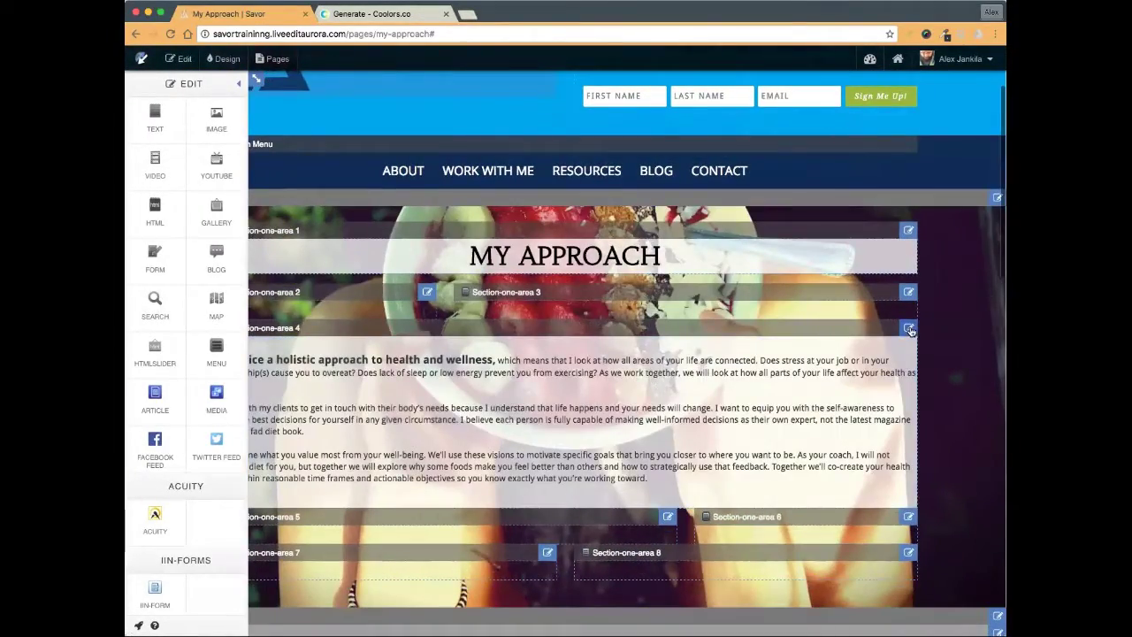
- Set Section-one-area 4's padding to 15 on all four sides, save, and exit Edit mode
click(908, 328)
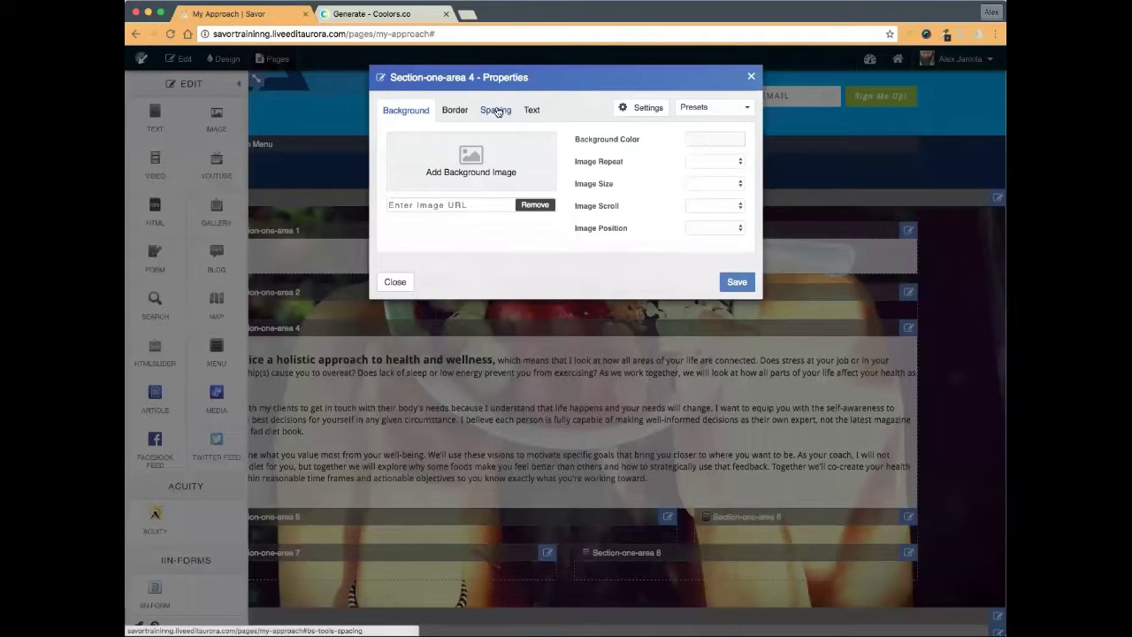
click(496, 111)
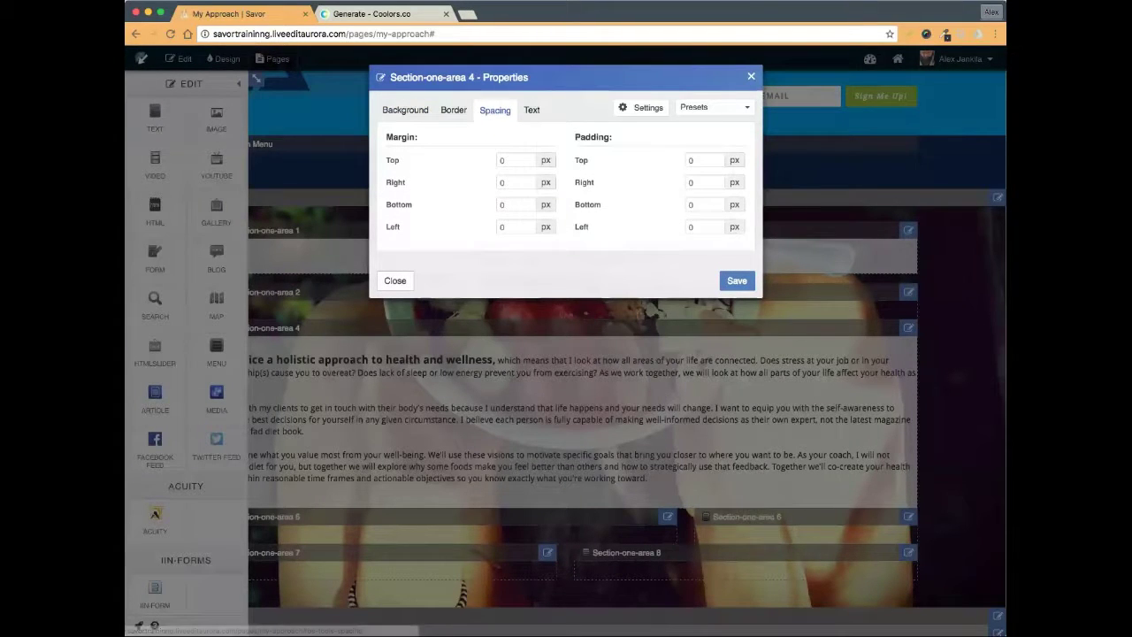
click(697, 161)
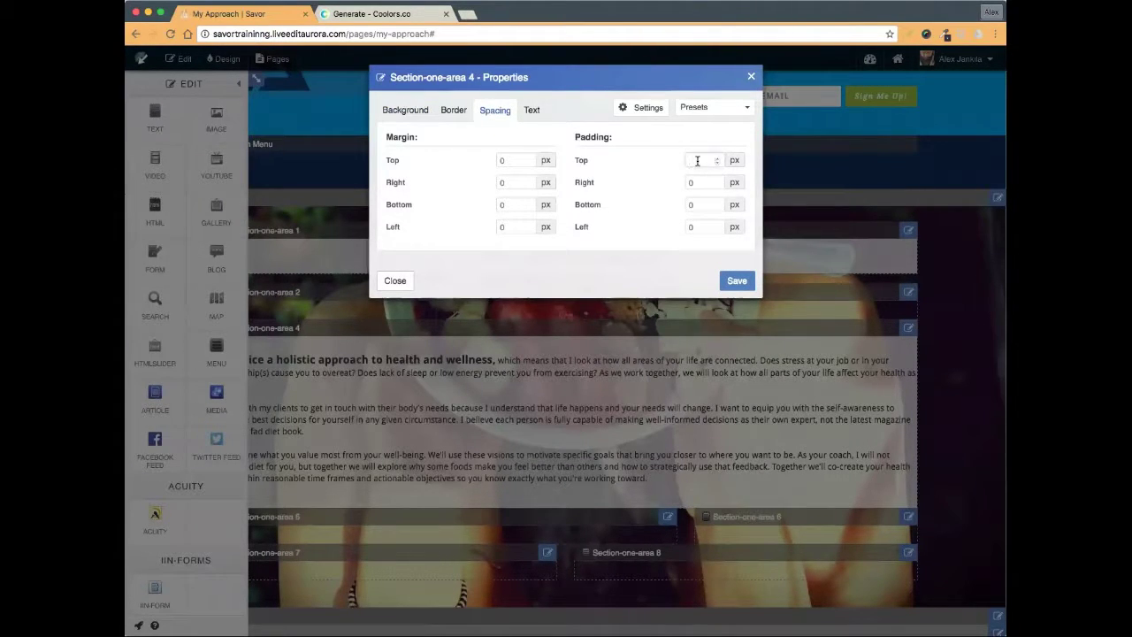
text(15)
key(Tab)
text(15)
key(Tab)
text(15)
key(Tab)
text(15)
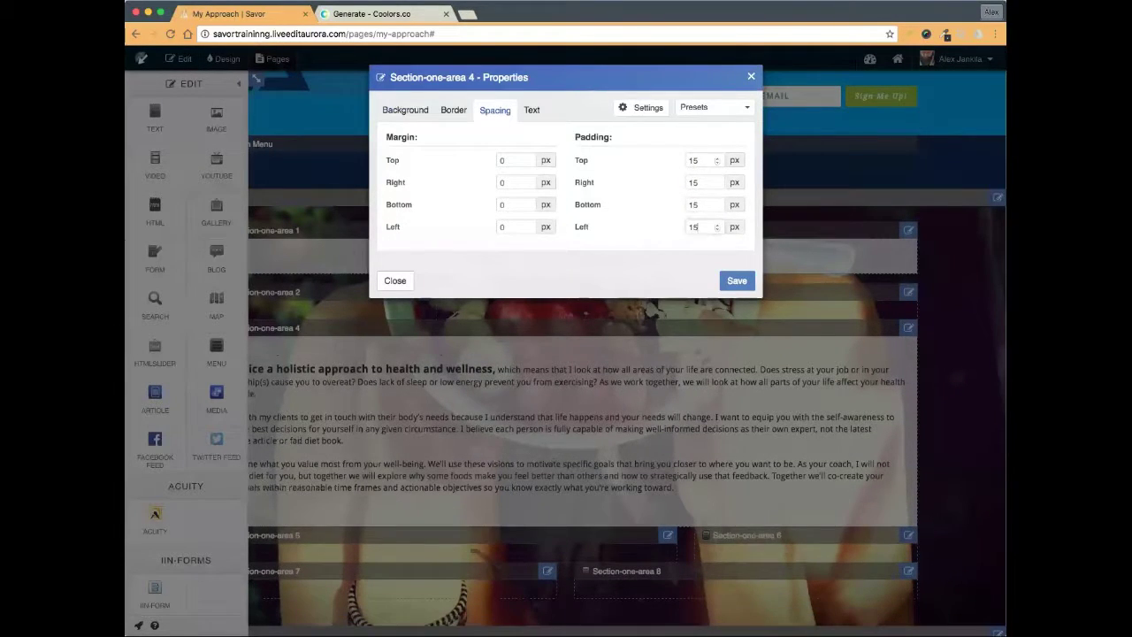
key(Tab)
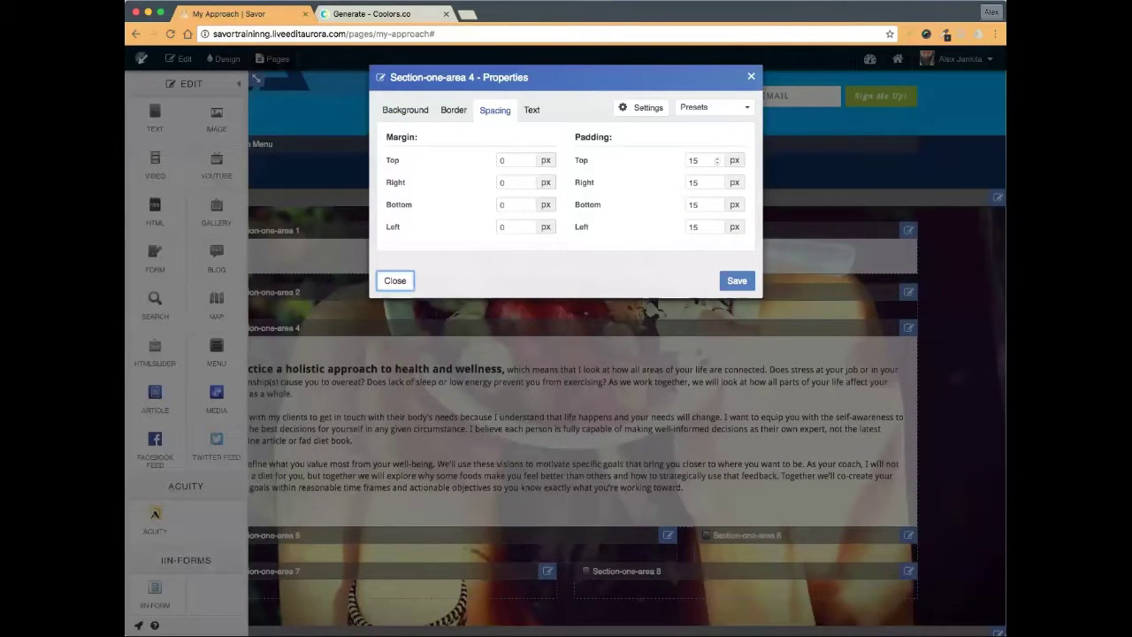
click(737, 280)
click(178, 58)
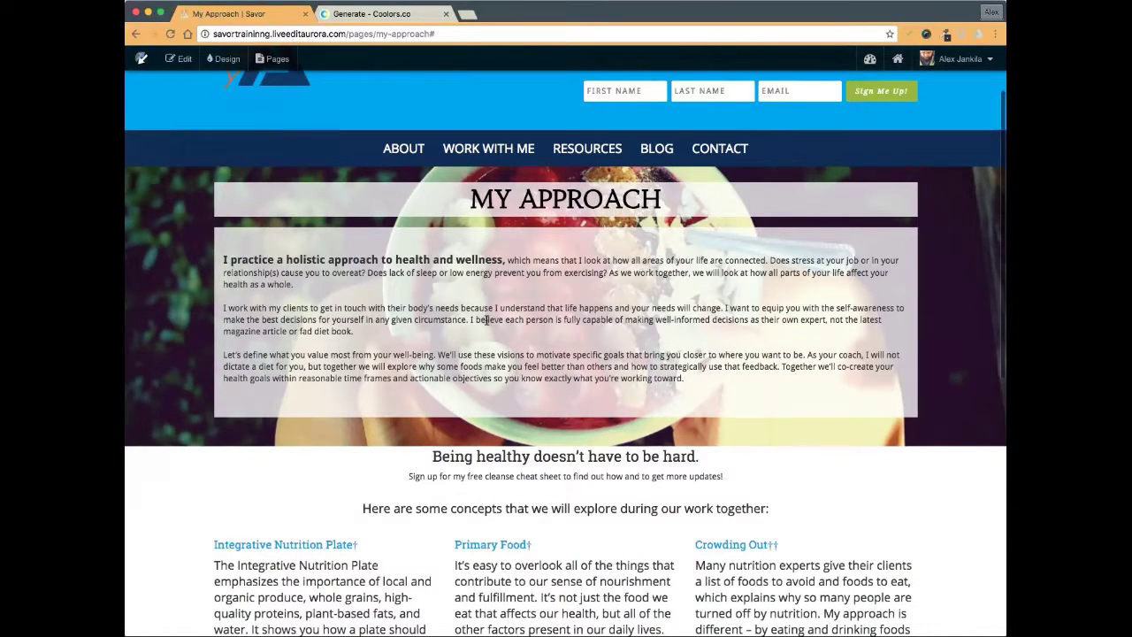
- Open the paragraph text block in an enlarged editor moved higher up the screen
click(184, 59)
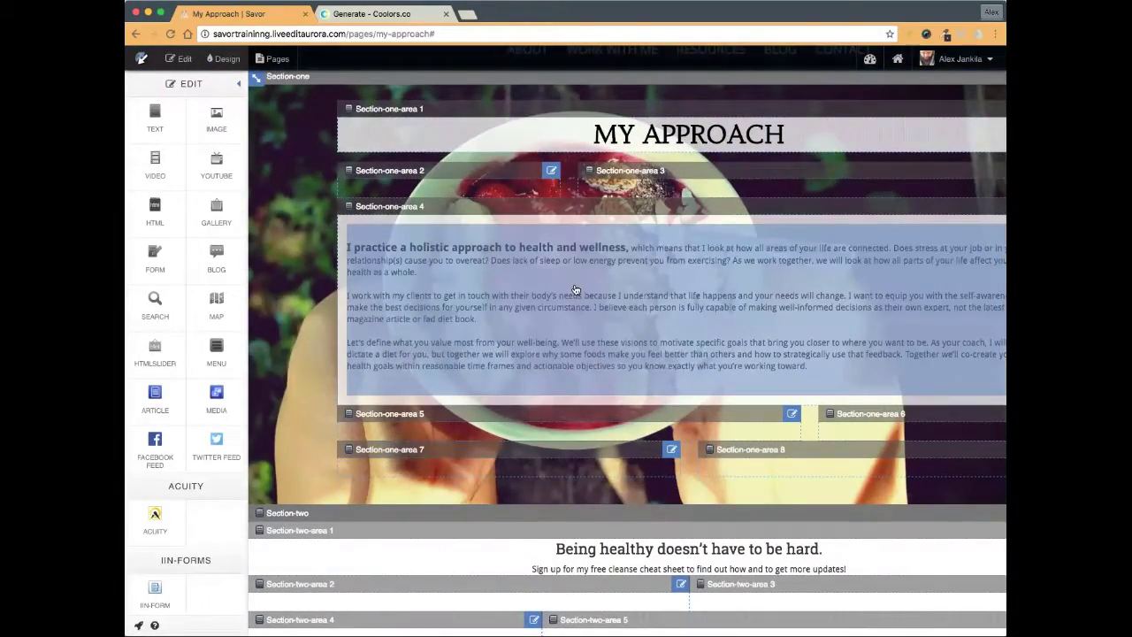
click(574, 290)
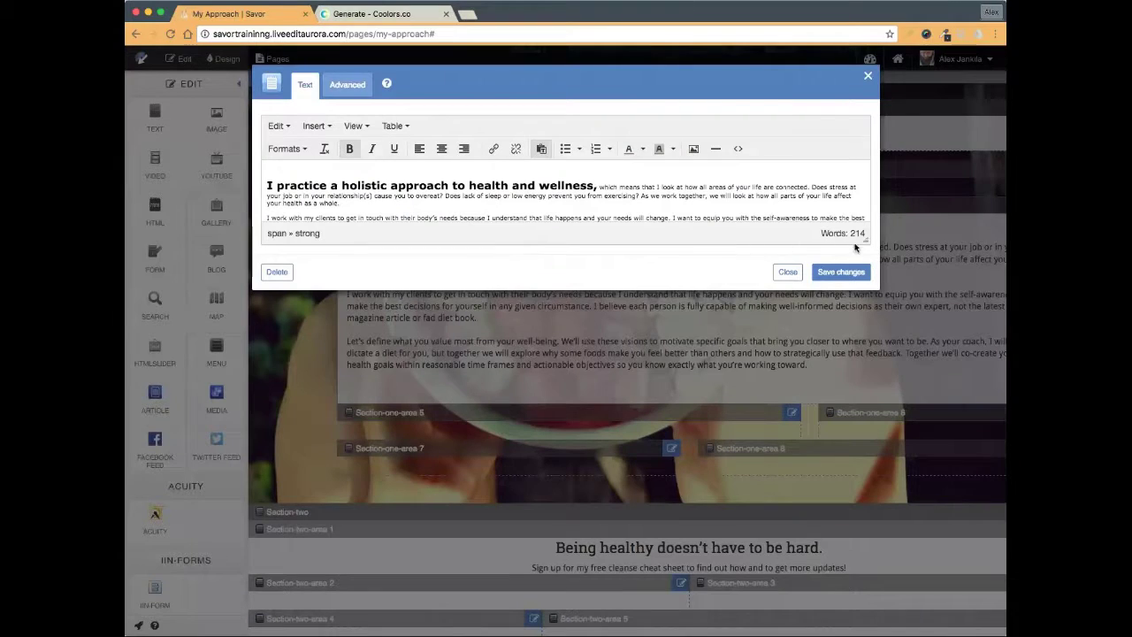
drag(864, 240, 865, 283)
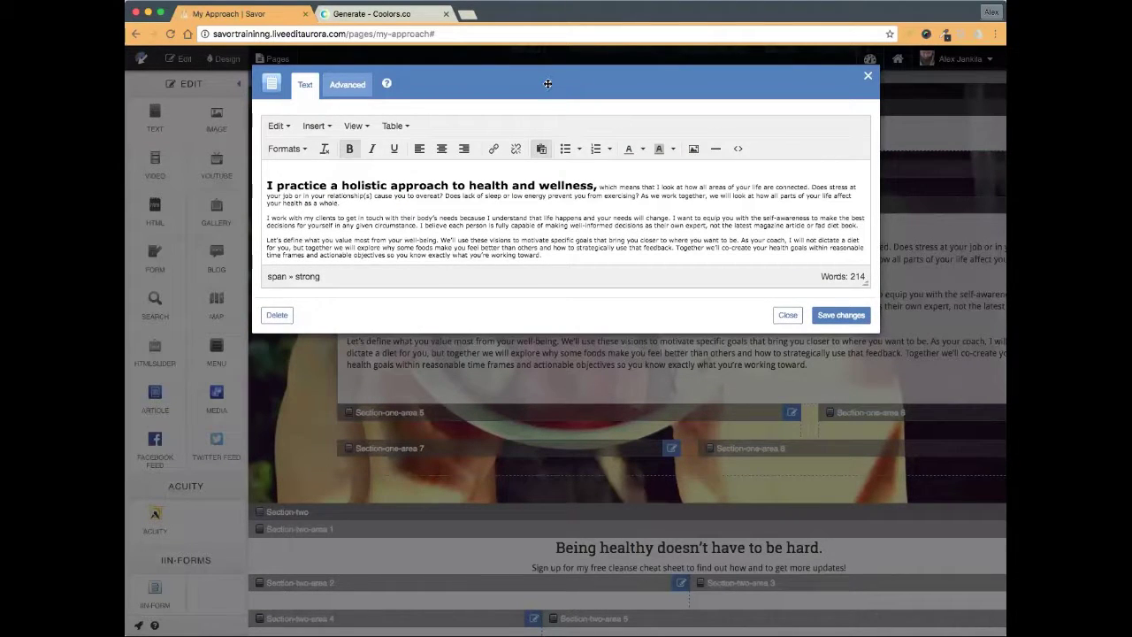
drag(547, 85, 544, 53)
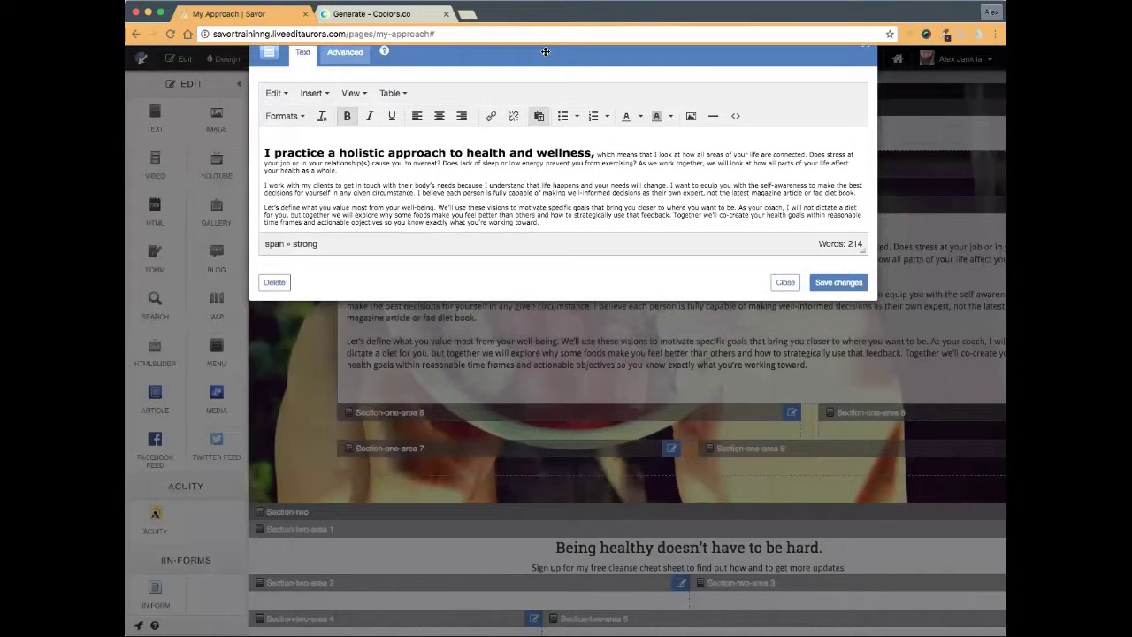
click(296, 164)
click(303, 151)
scroll(360, 196, down, 1)
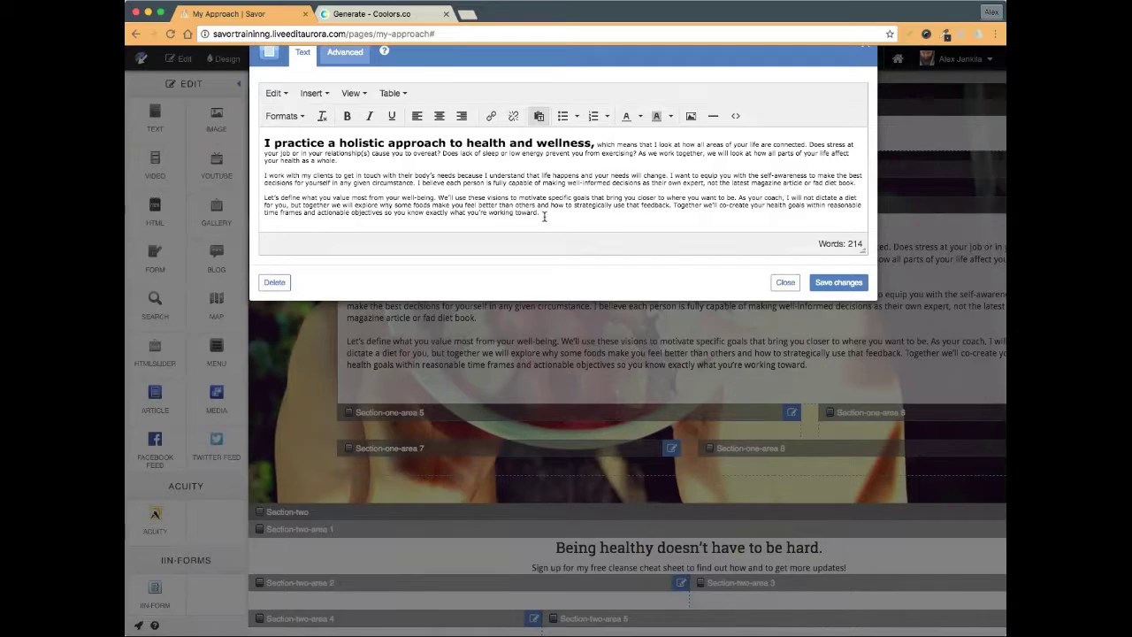
- Format the third paragraph, beginning 'Let's define', as a Paragraph block and save changes
drag(541, 213, 261, 199)
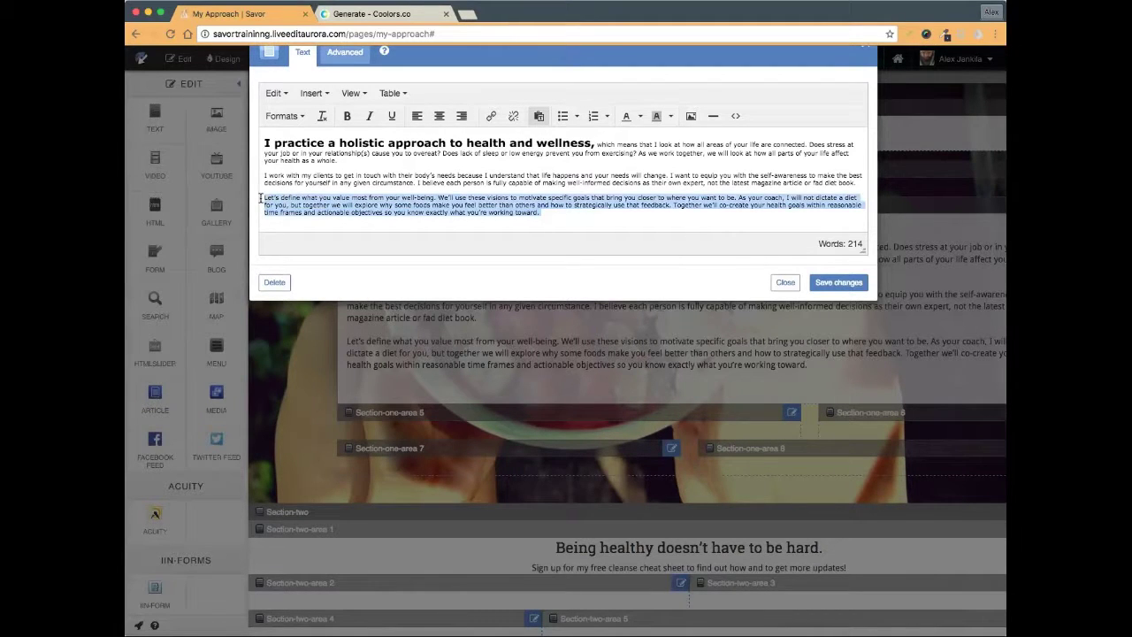
click(300, 117)
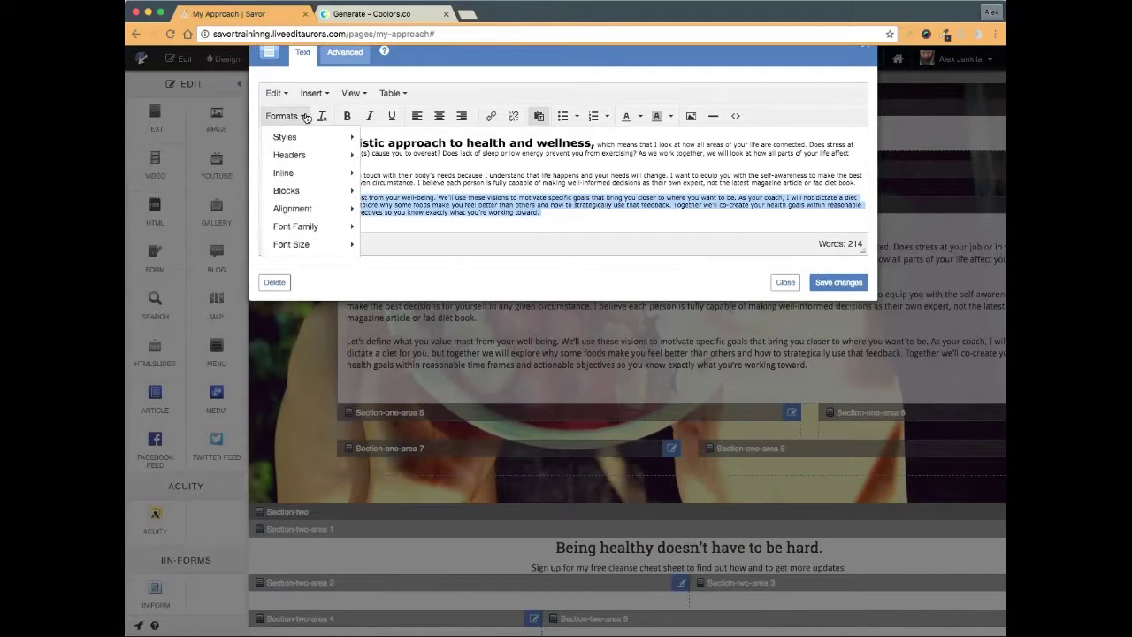
mouse_move(300, 189)
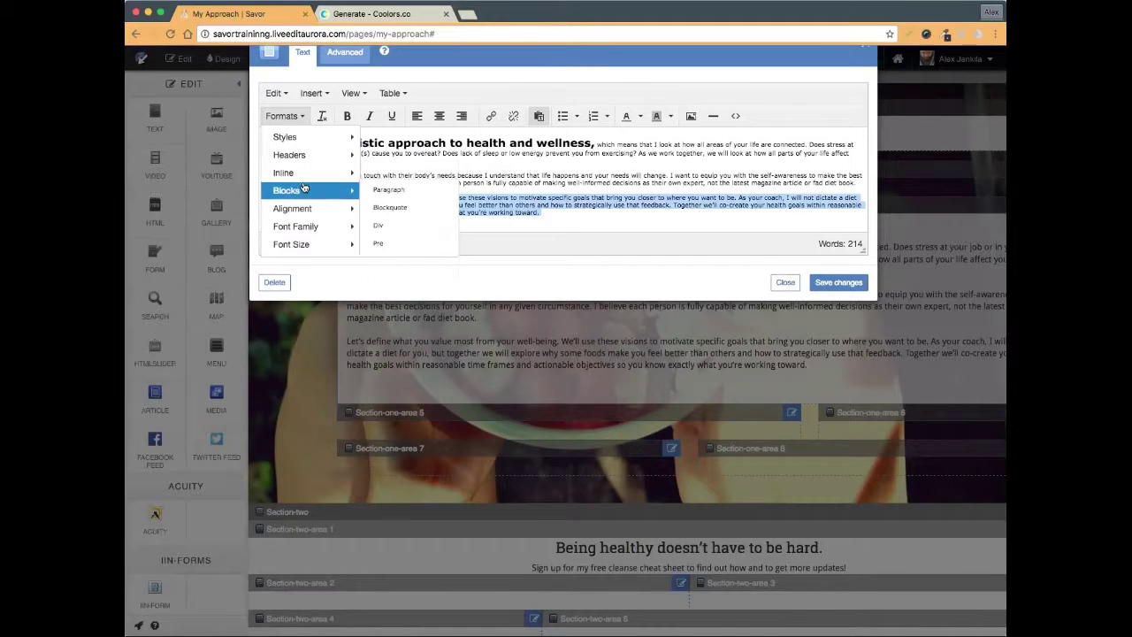
click(389, 191)
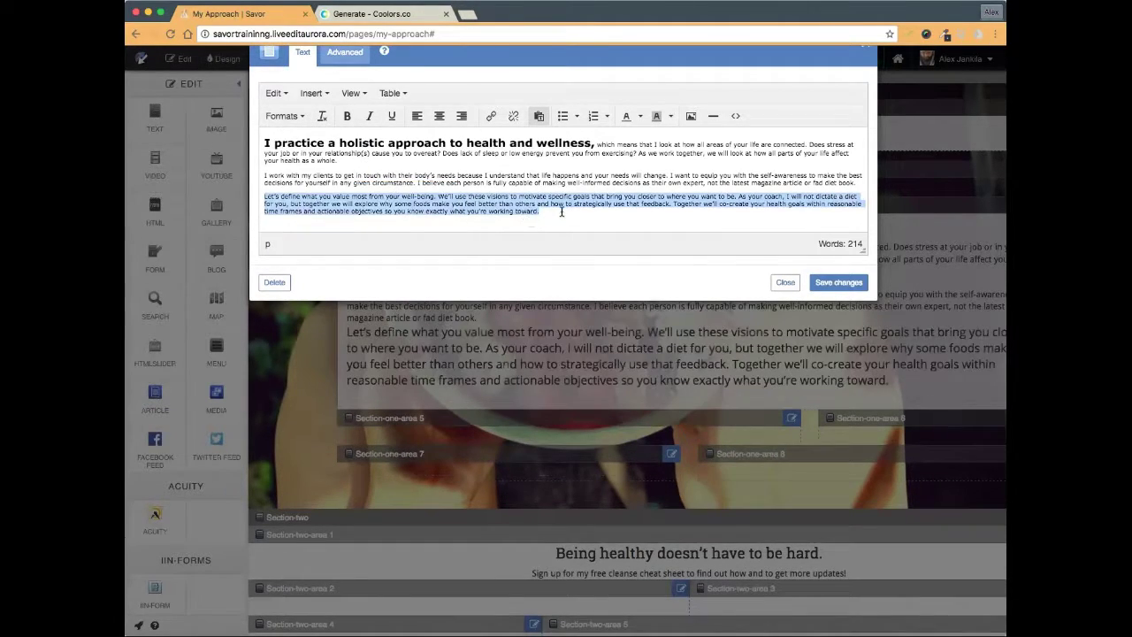
click(561, 211)
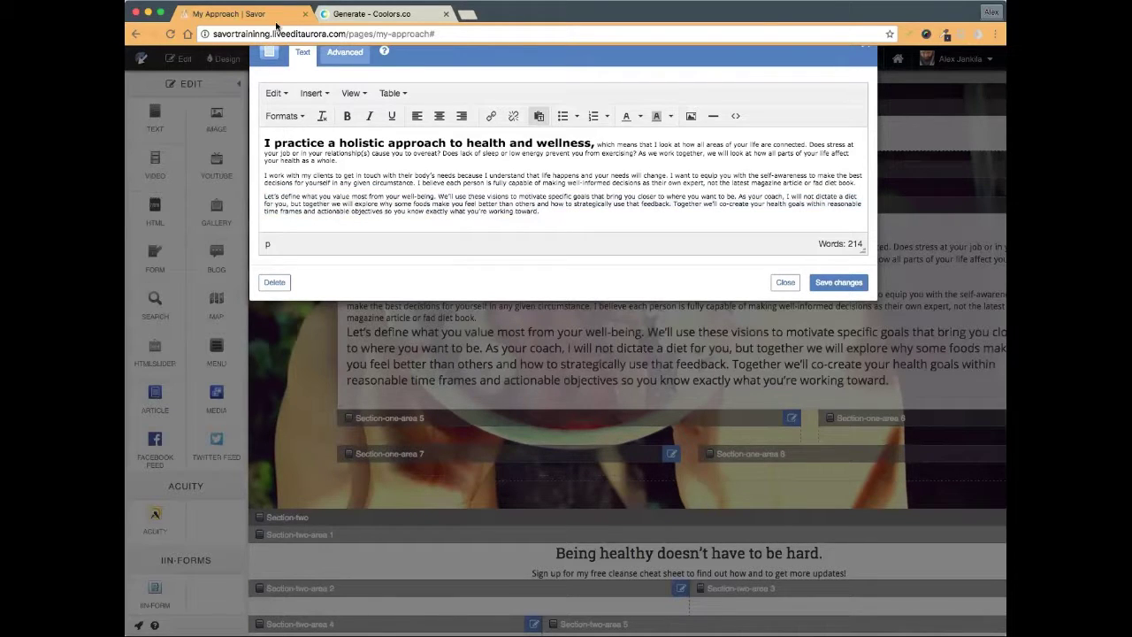
click(828, 285)
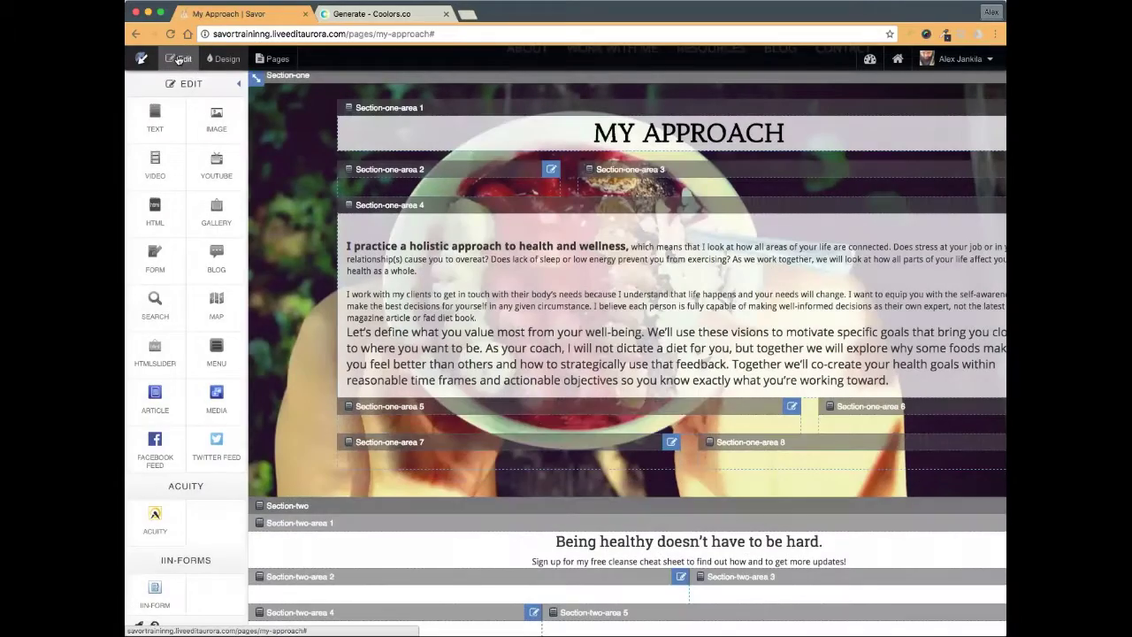
click(178, 58)
click(212, 60)
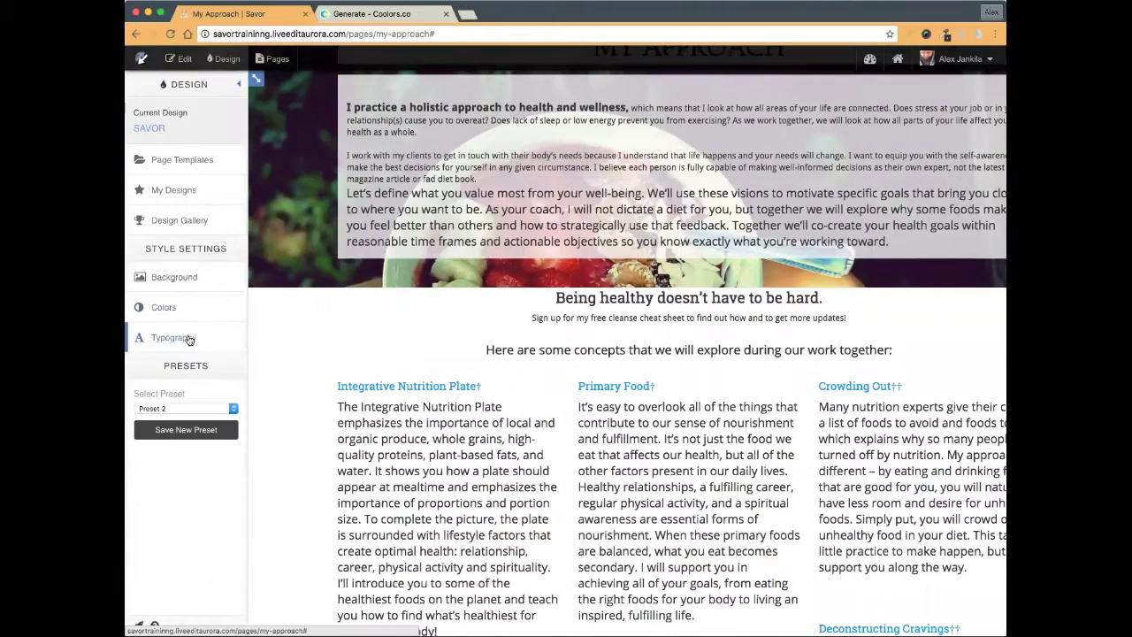
click(168, 369)
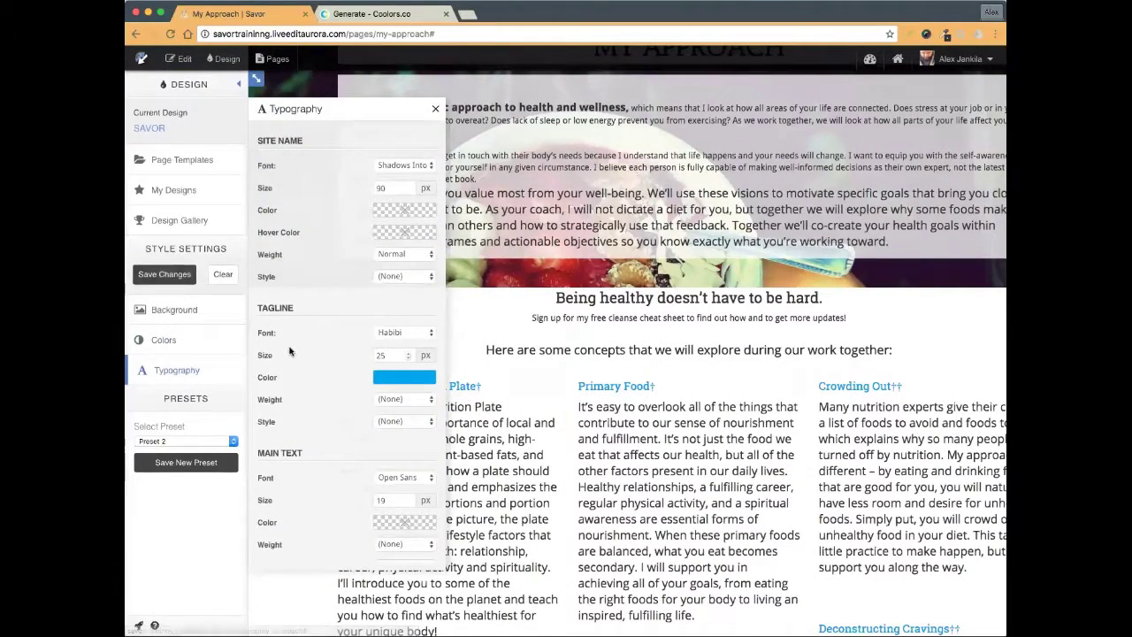
scroll(292, 353, down, 3)
drag(261, 316, 309, 316)
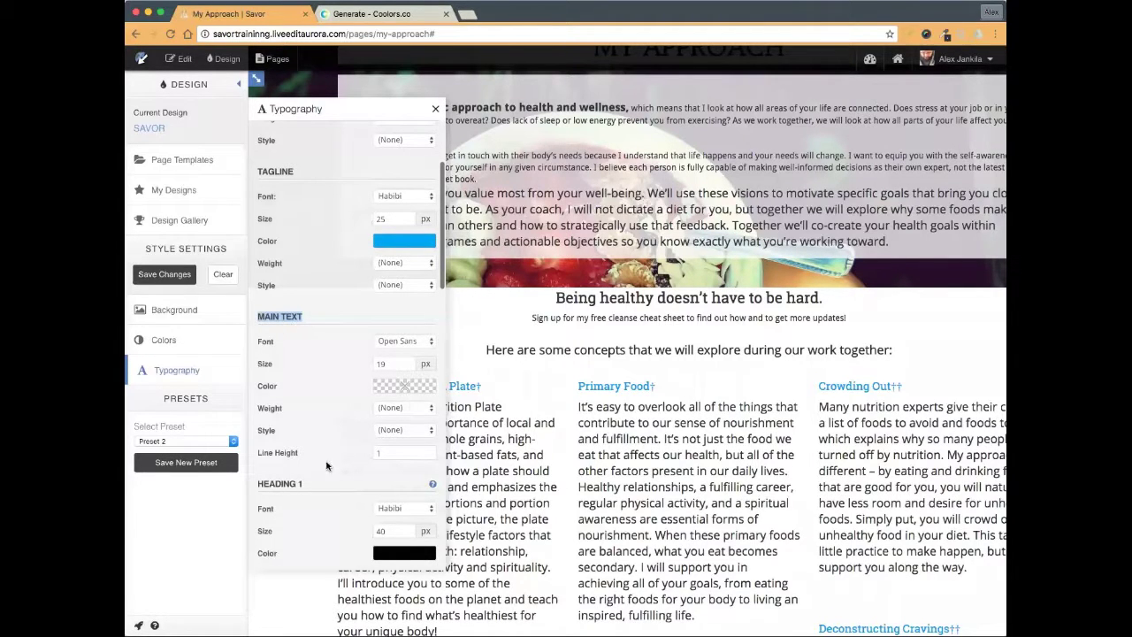
click(435, 109)
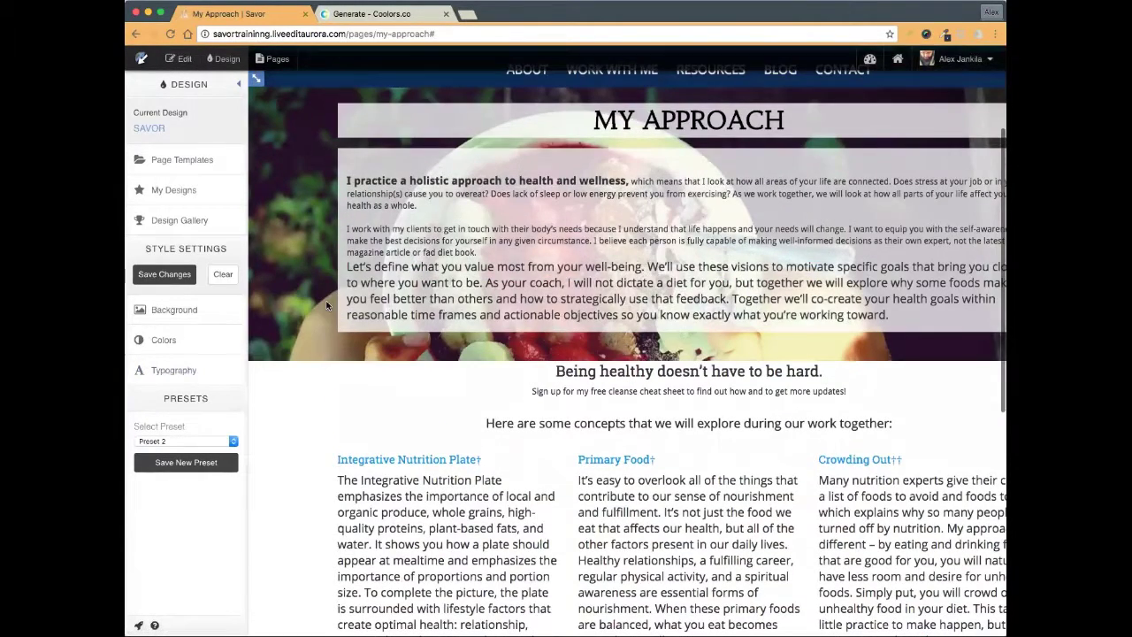
click(168, 65)
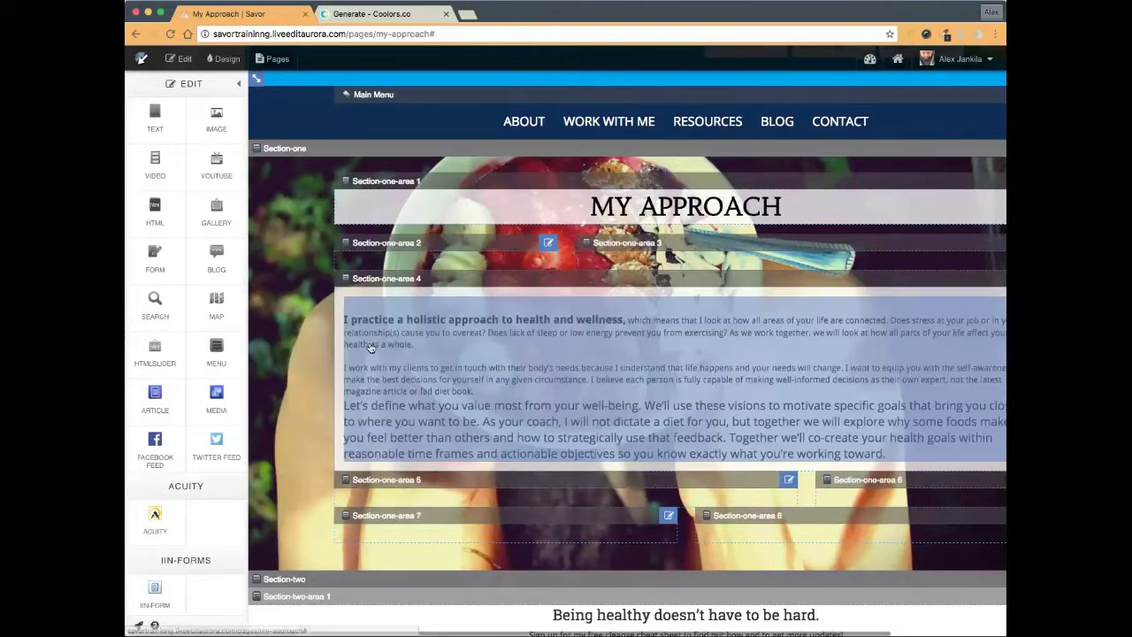
- Open the text in an enlarged editor and make the second paragraph a Paragraph block
click(413, 375)
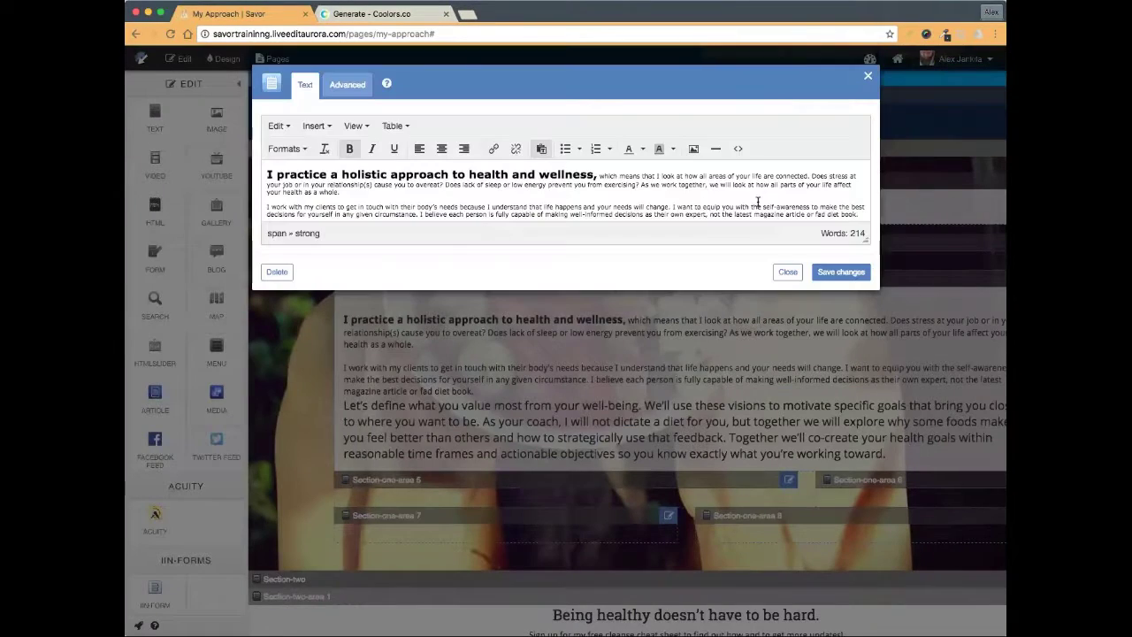
drag(865, 240, 865, 282)
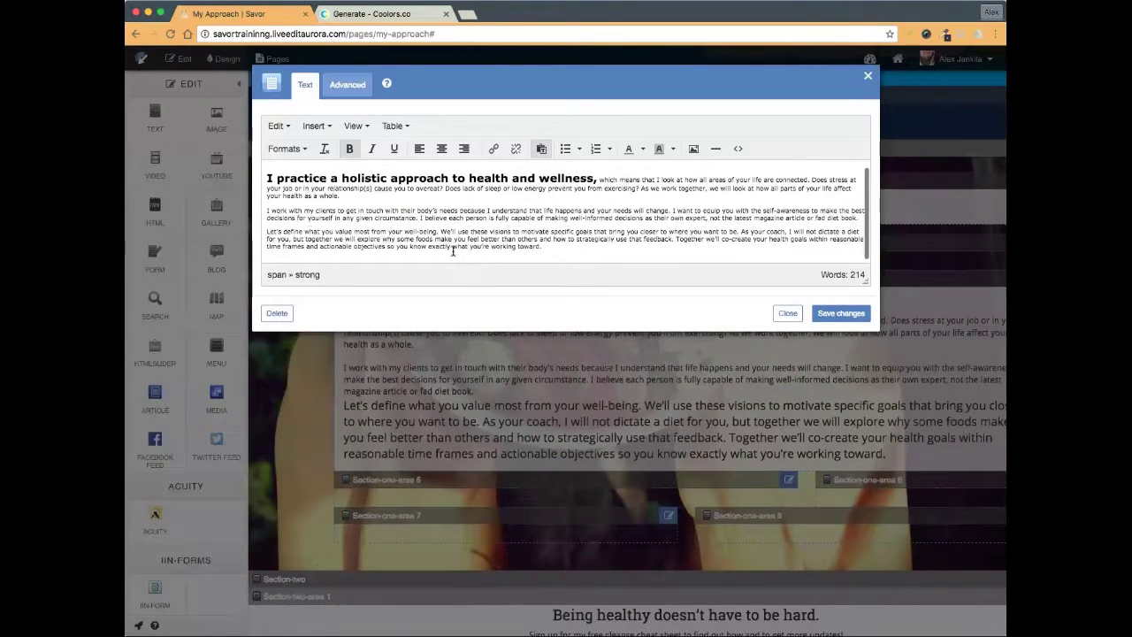
click(405, 232)
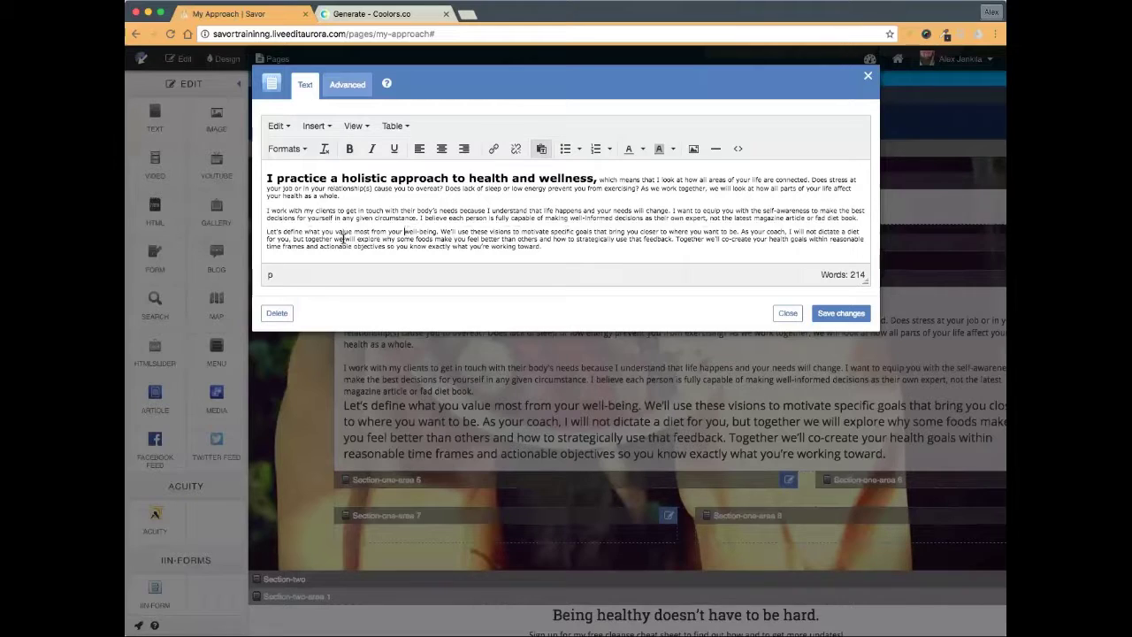
click(278, 231)
drag(859, 218, 266, 211)
click(290, 149)
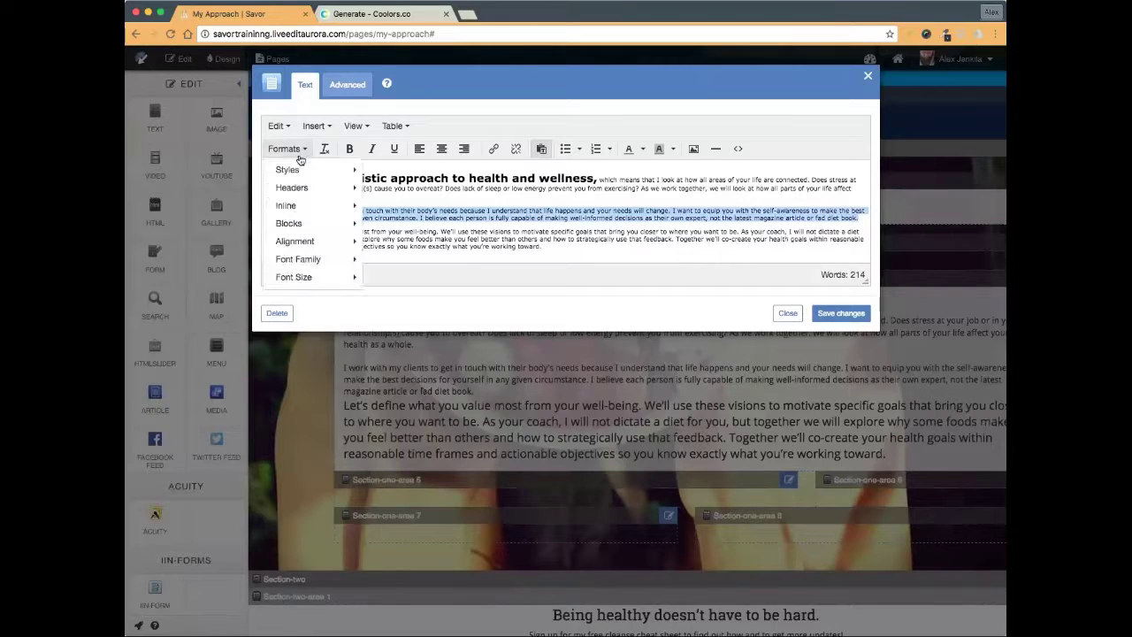
mouse_move(341, 222)
click(382, 224)
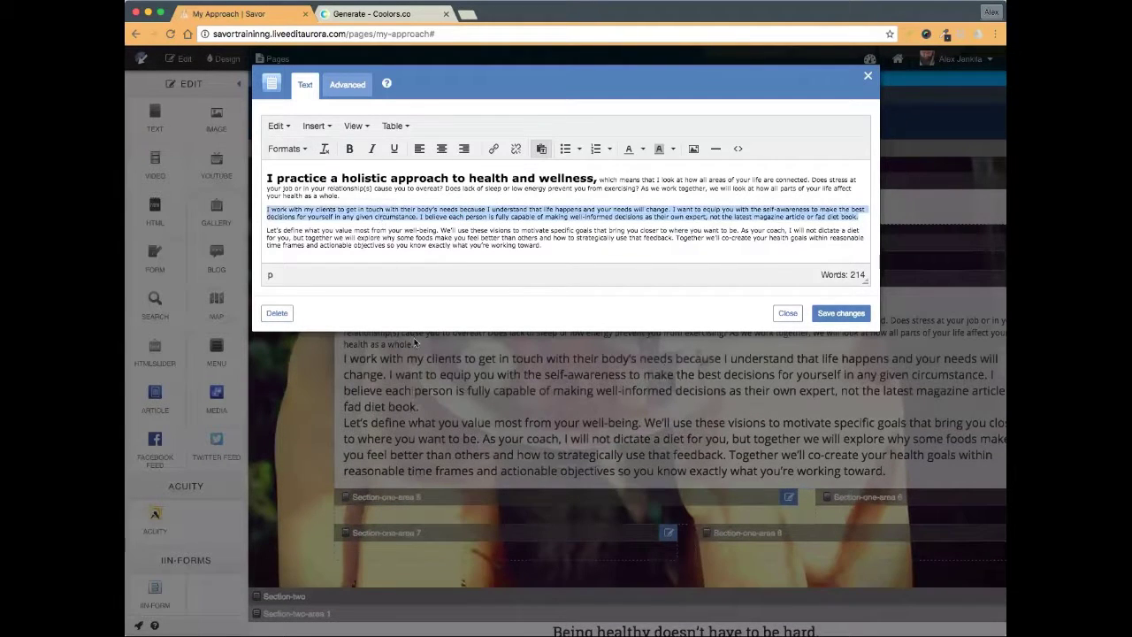
click(357, 216)
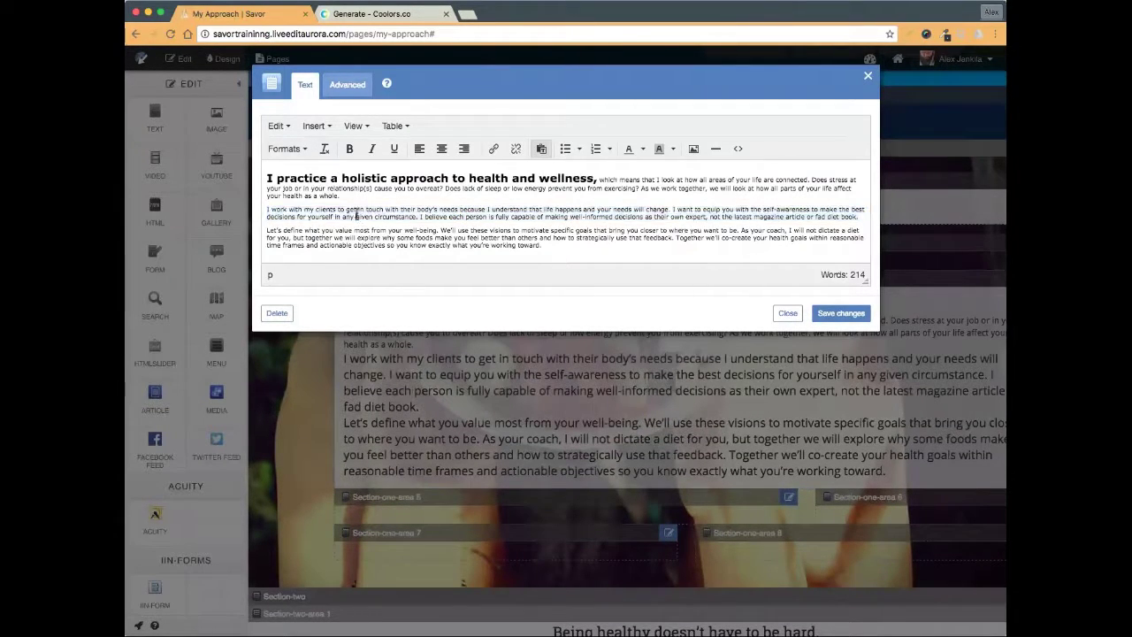
- Convert the first paragraph to a plain Paragraph block as well
drag(339, 195, 201, 177)
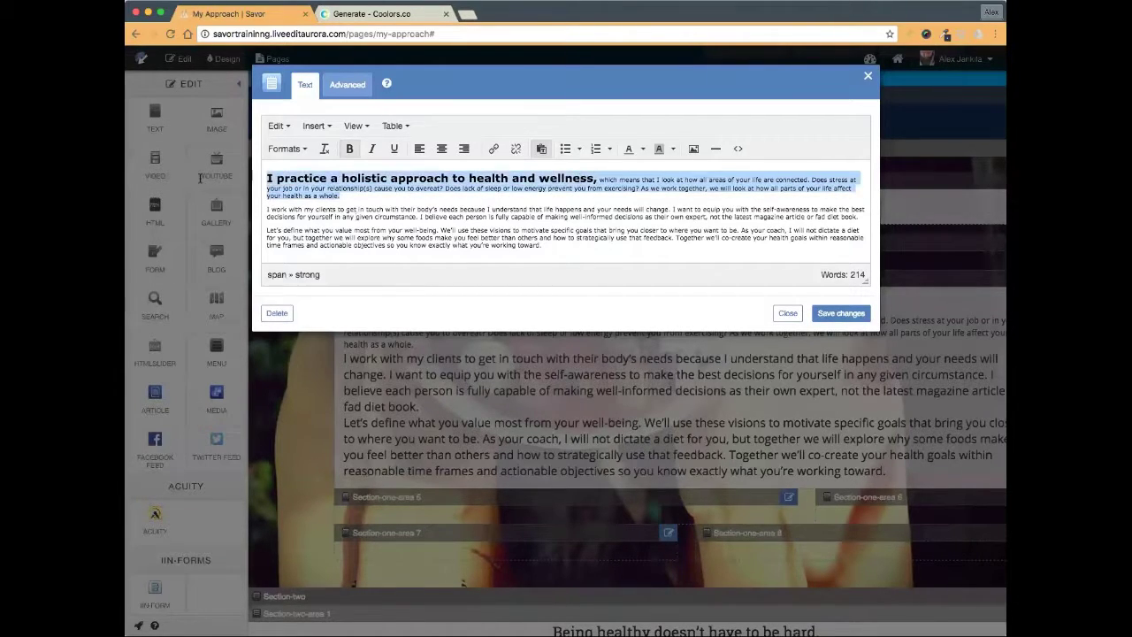
click(287, 149)
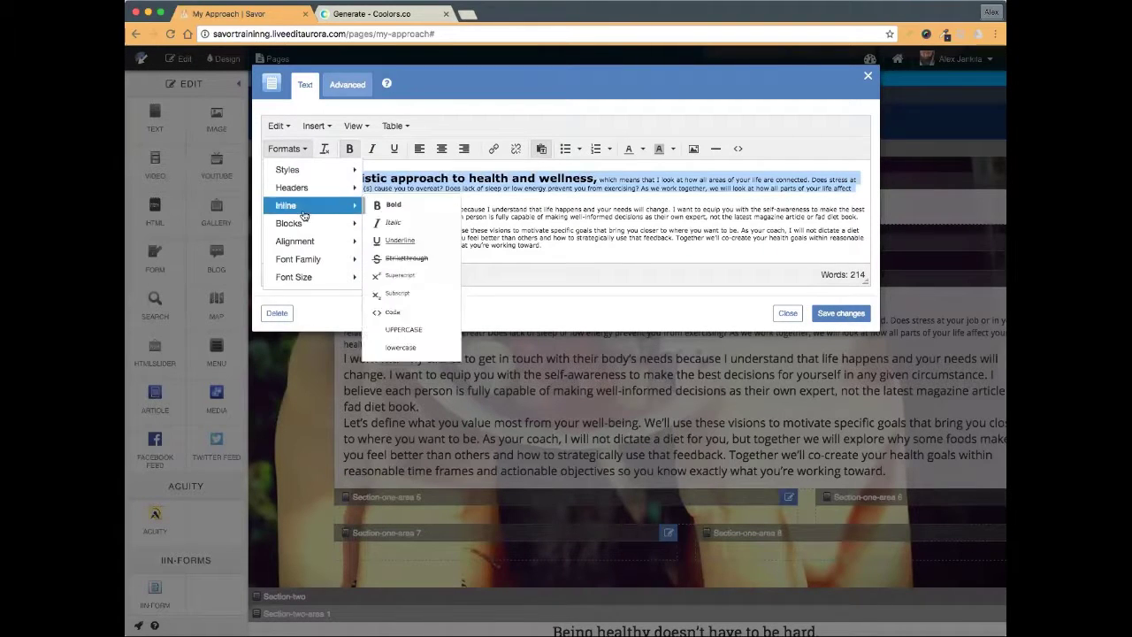
click(391, 222)
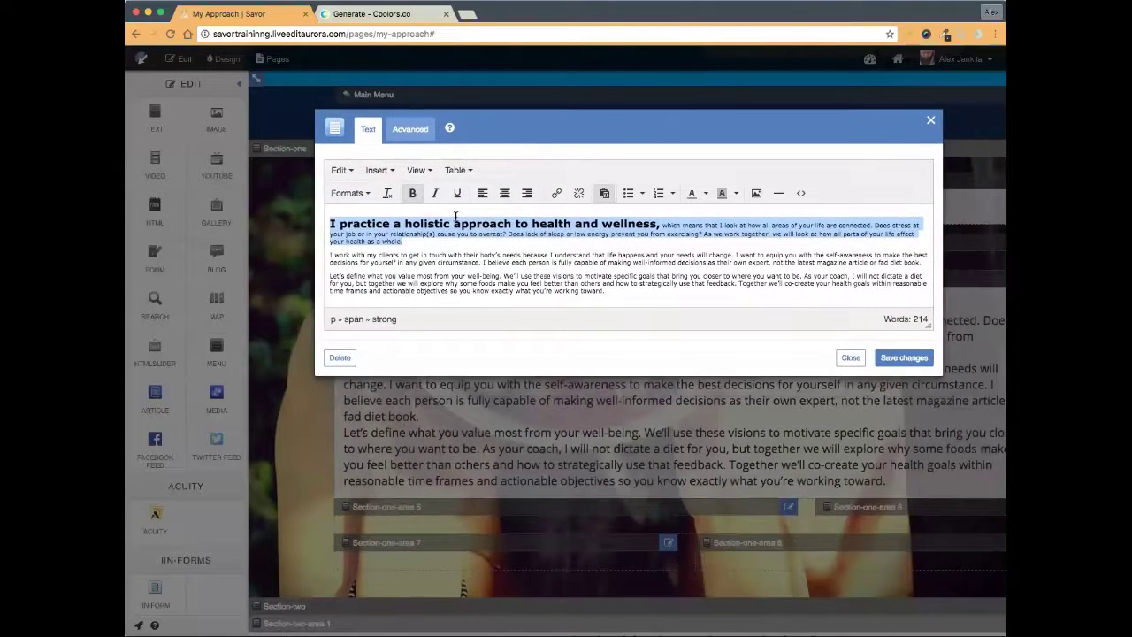
click(393, 227)
- Remove bold and clear all formatting from the large opening sentence
drag(330, 222, 659, 224)
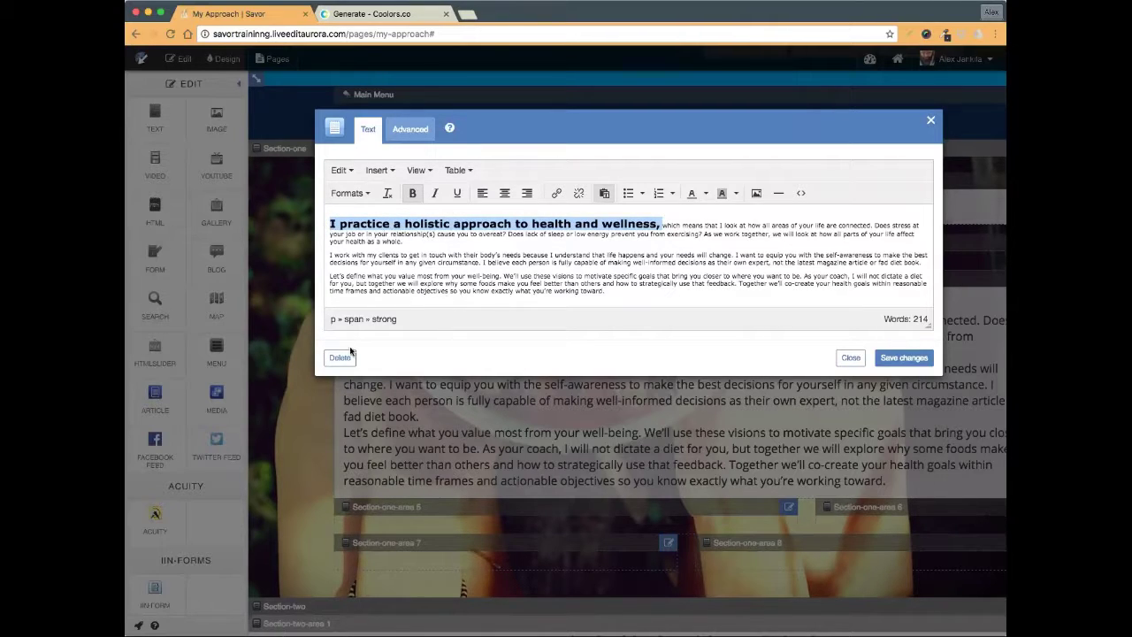
click(412, 194)
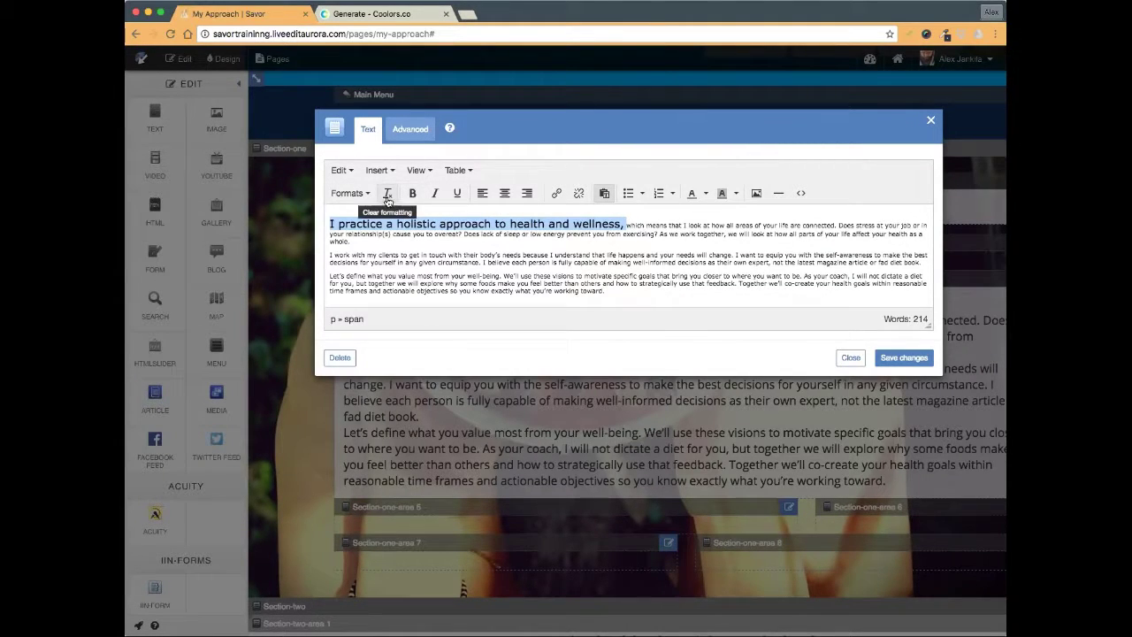
click(388, 193)
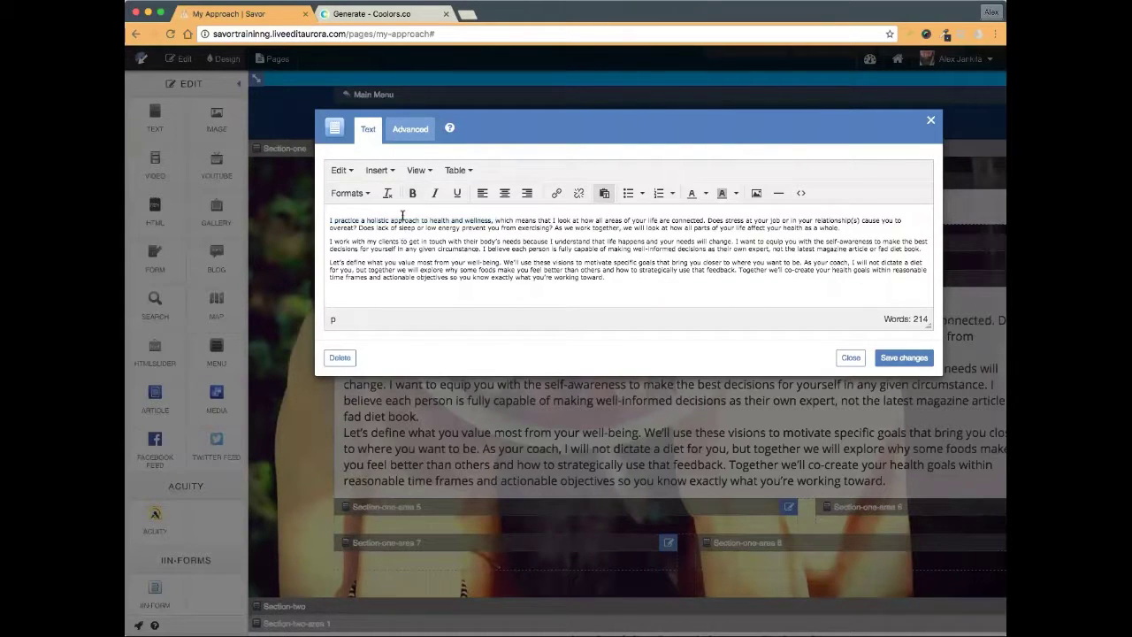
key(super+b)
key(super+b)
drag(328, 222, 517, 227)
drag(515, 134, 625, 495)
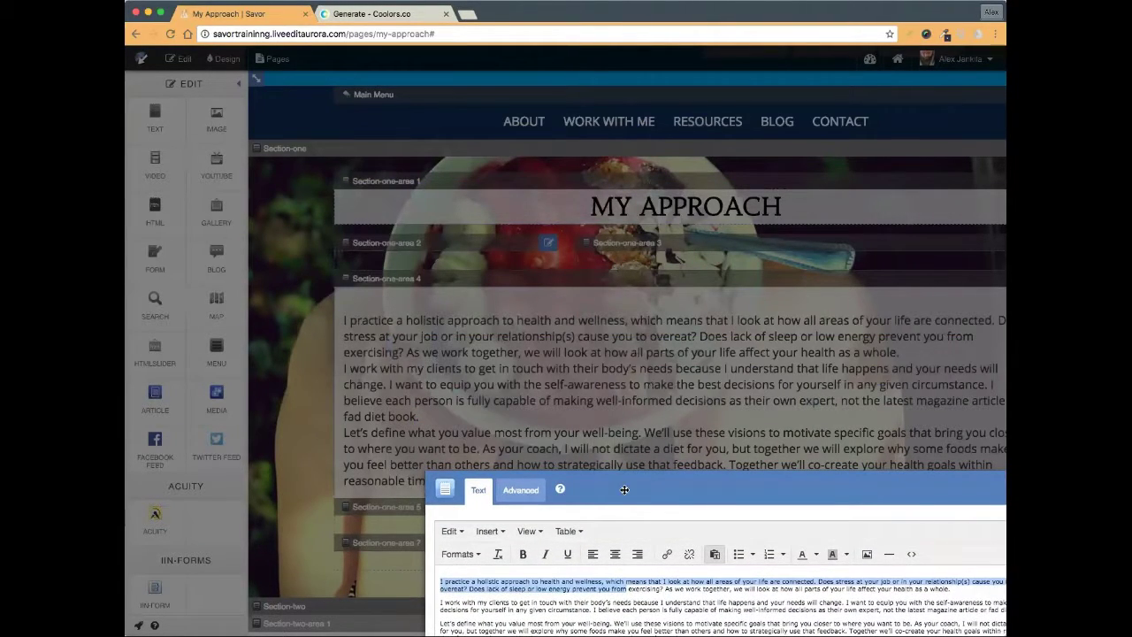
drag(623, 494, 529, 202)
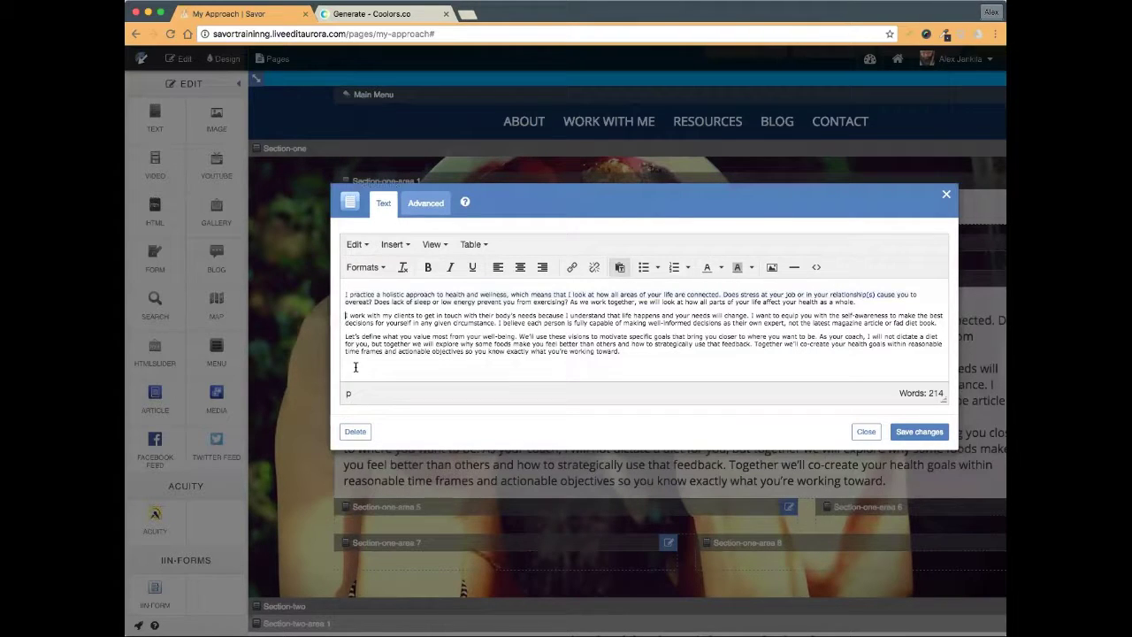
- Redo the breaks before the second and 'Let's define' paragraphs so each stands apart with a gap
click(345, 317)
key(BackSpace)
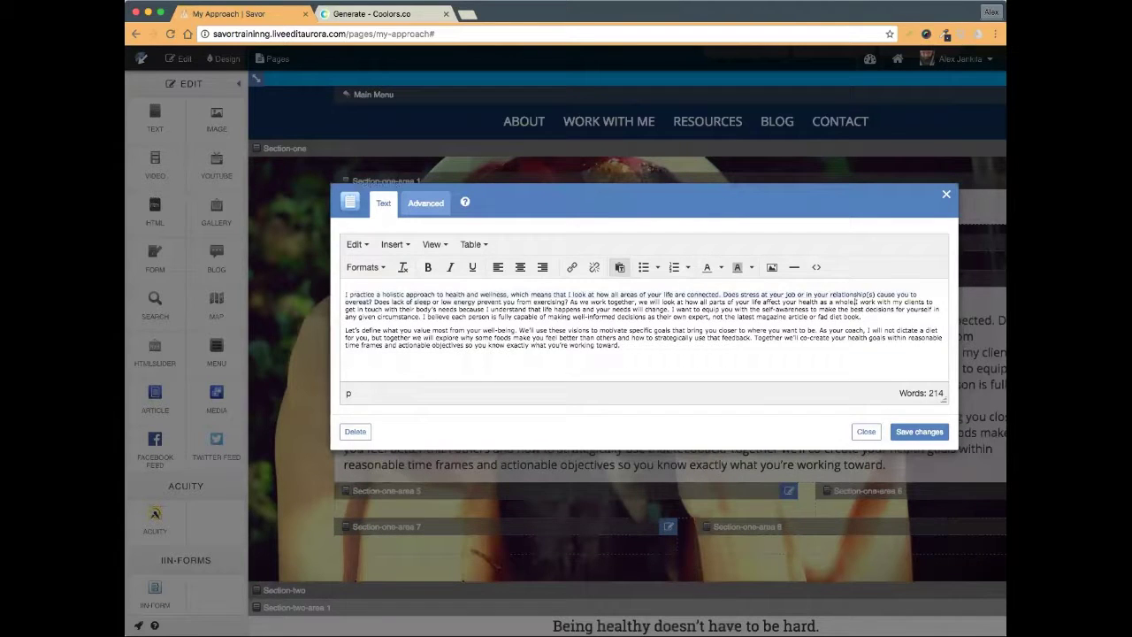
key(Return)
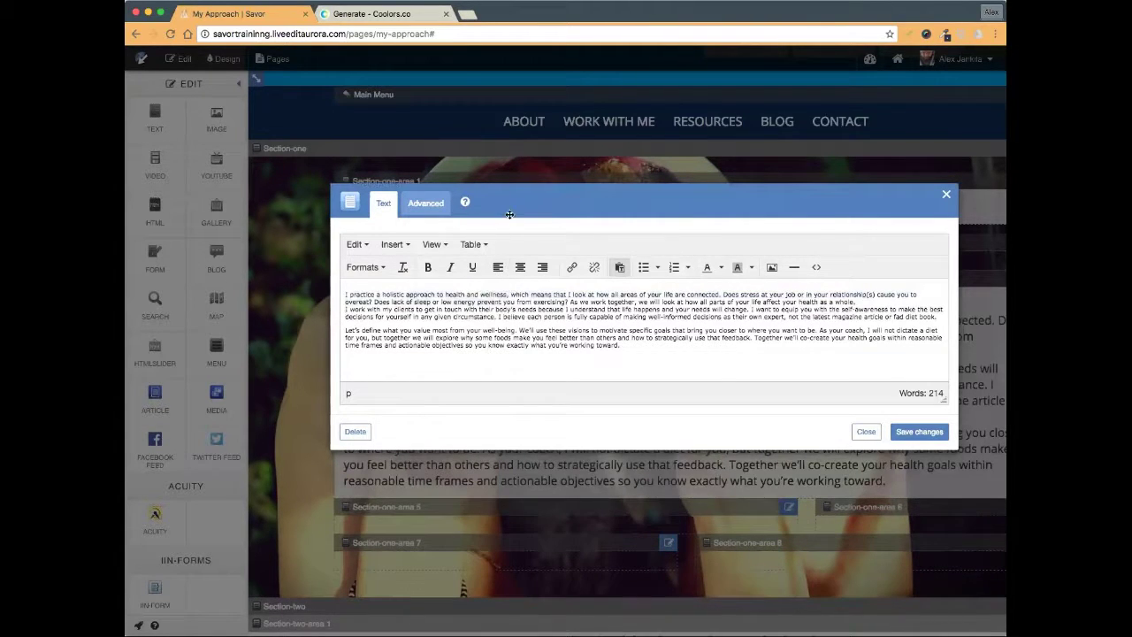
drag(513, 205, 405, 46)
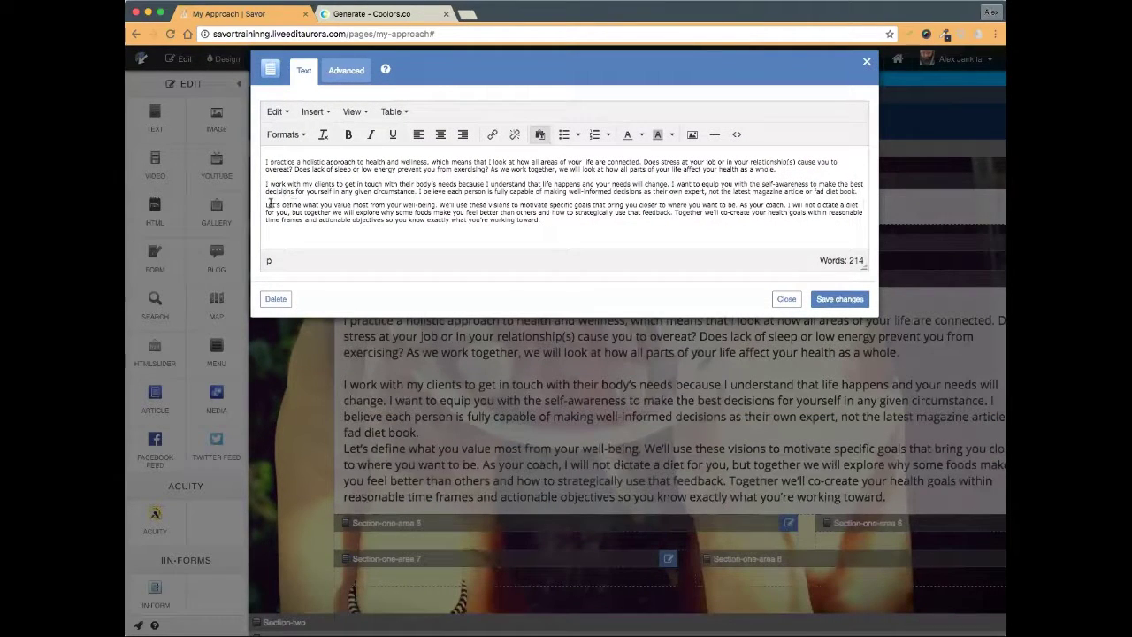
click(265, 206)
key(BackSpace)
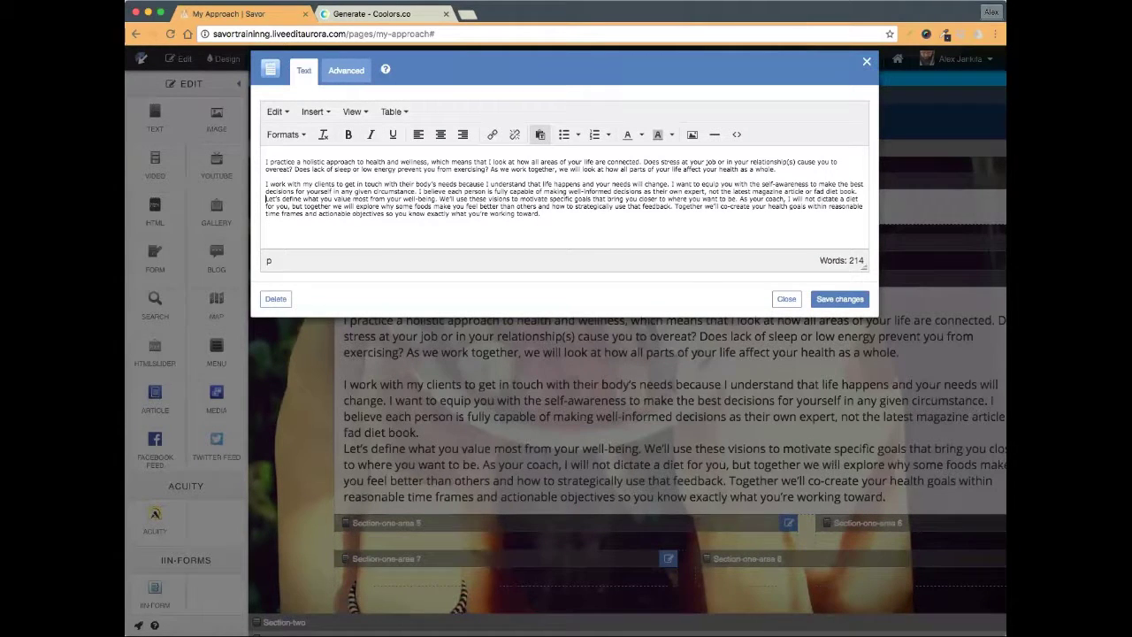
key(Return)
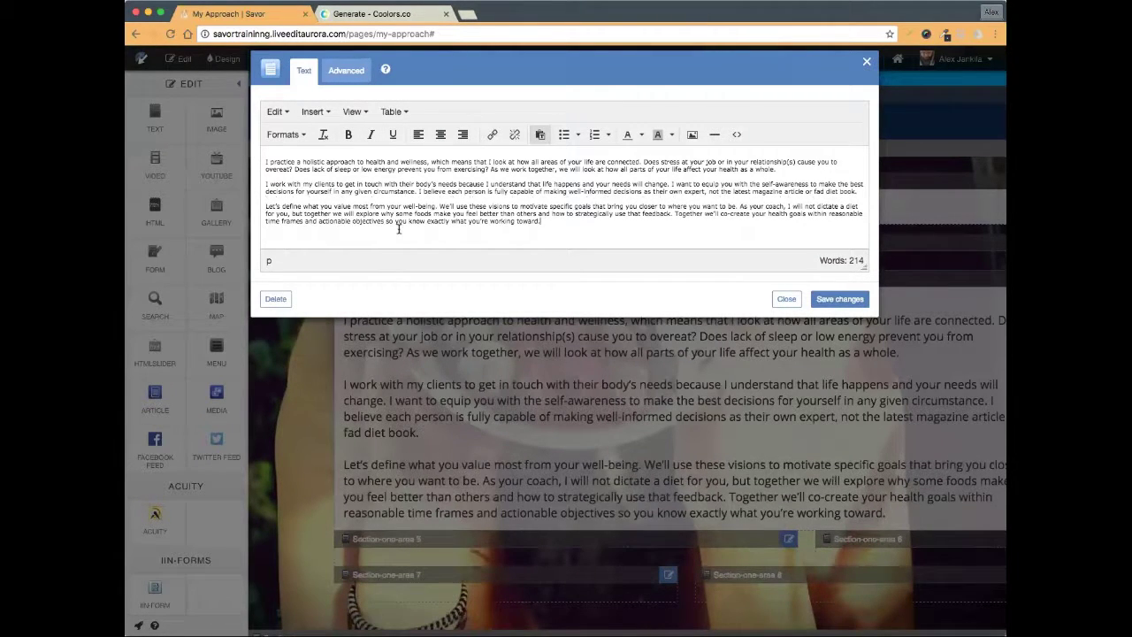
drag(442, 69, 562, 320)
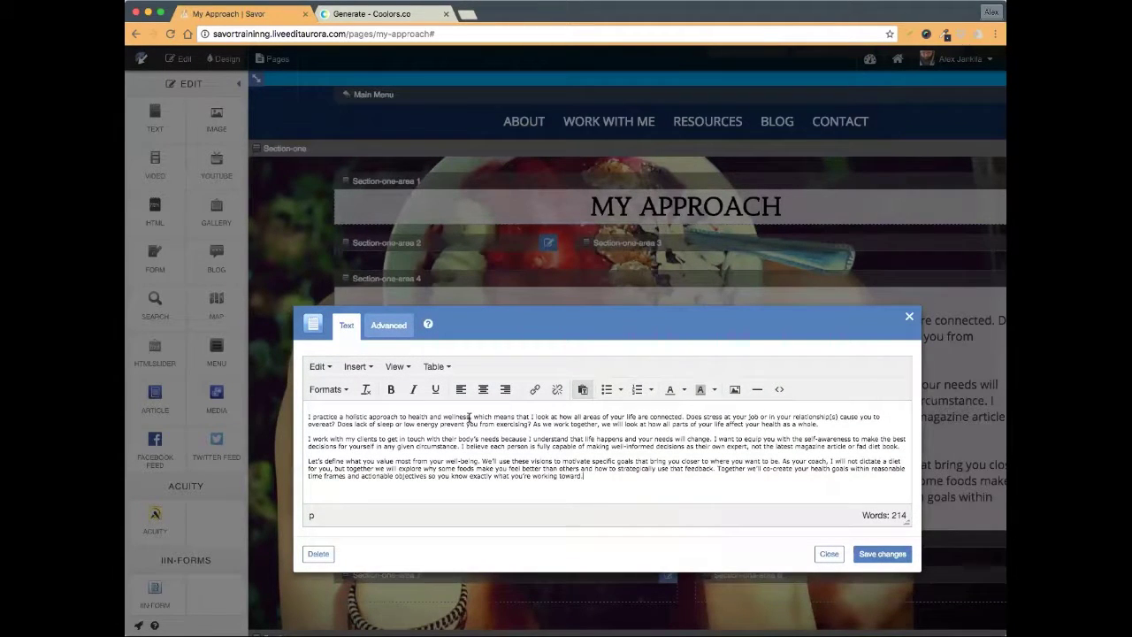
- Make the opening sentence ending 'wellness,' bold at 24px font size
drag(472, 417, 307, 417)
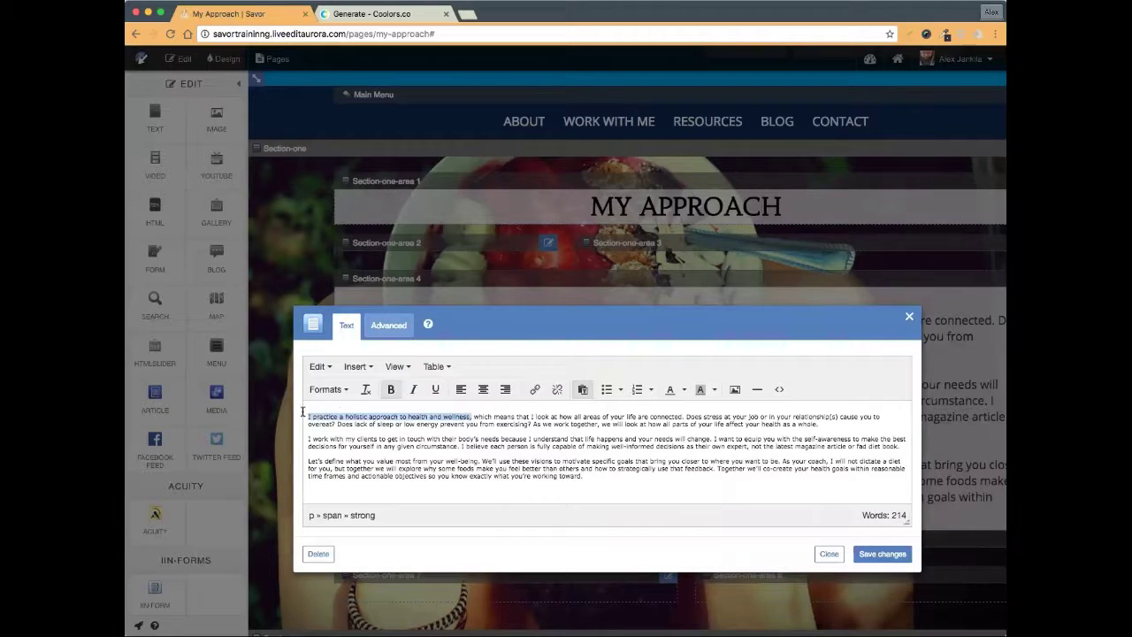
click(390, 390)
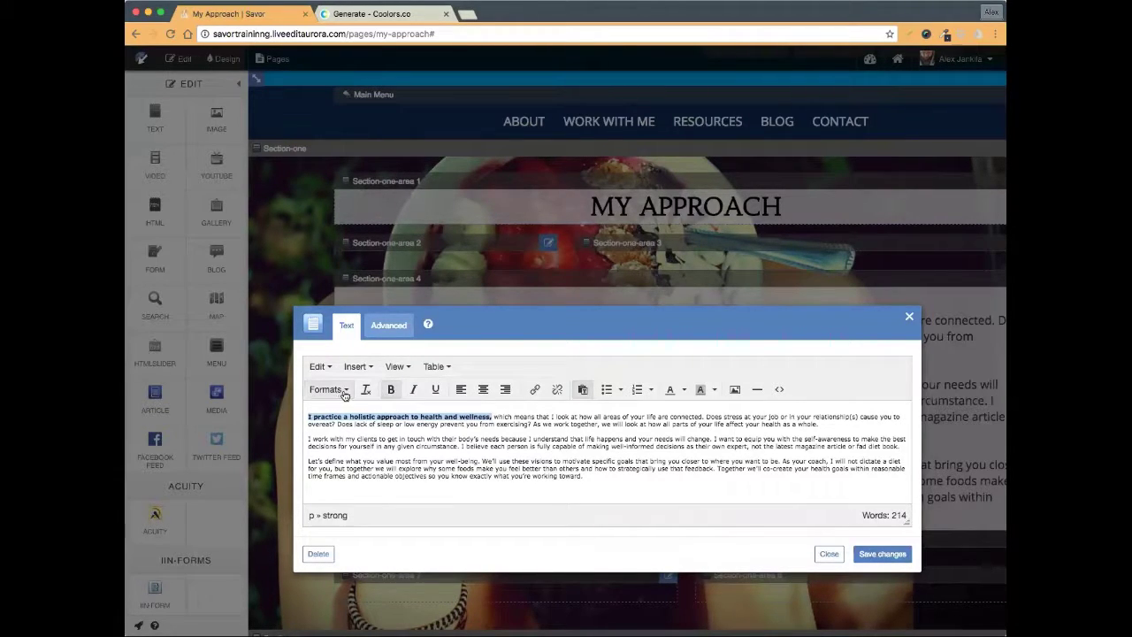
click(345, 394)
mouse_move(358, 522)
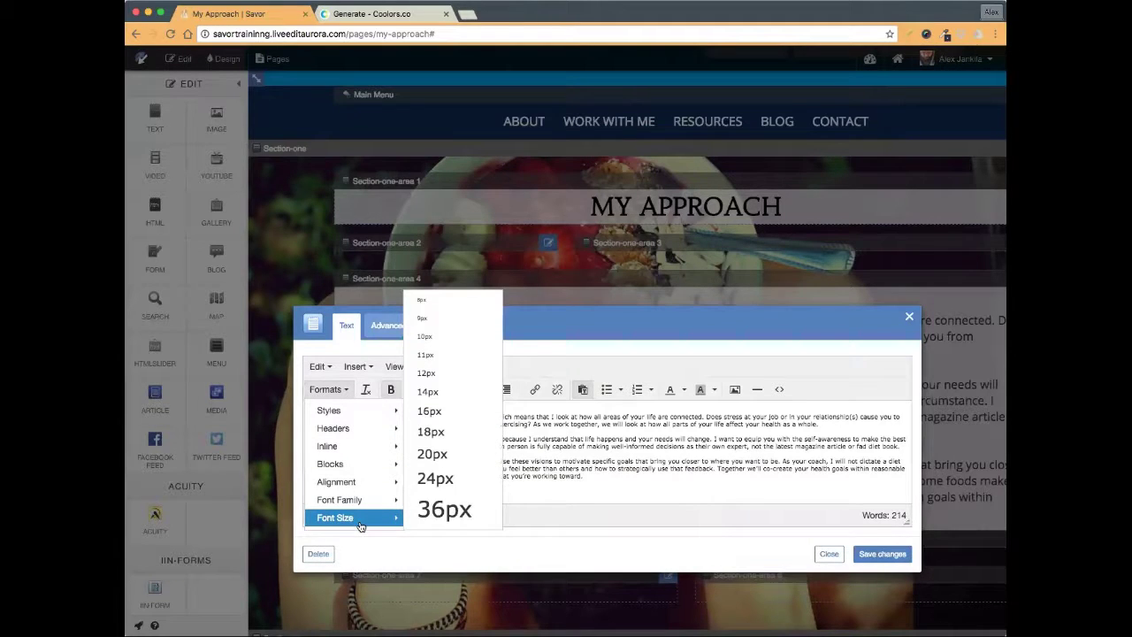
click(447, 489)
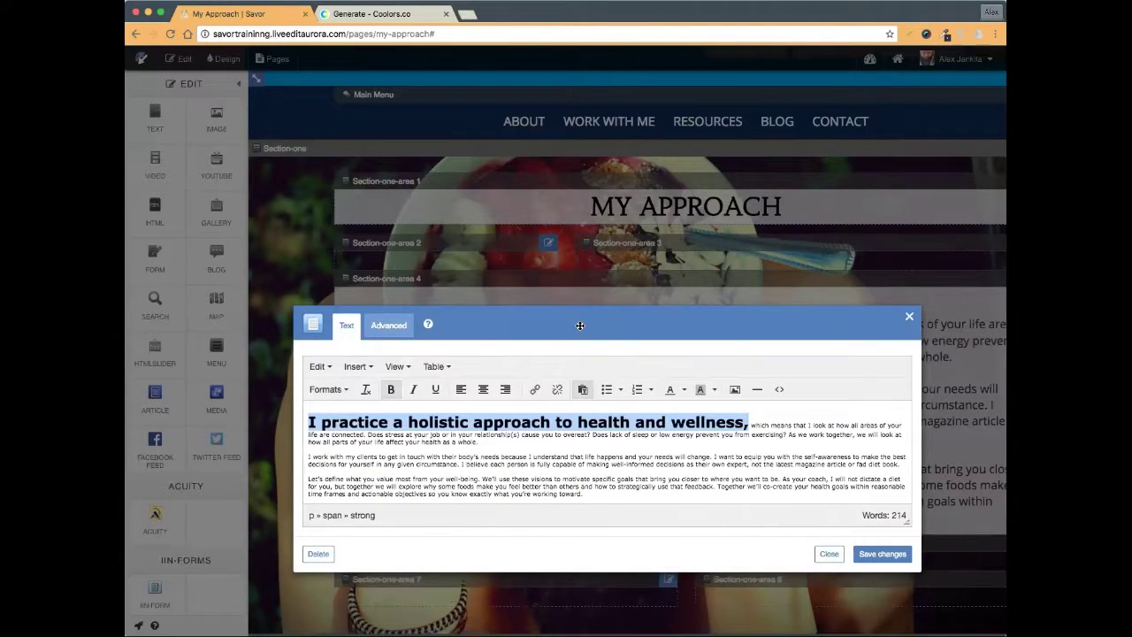
- Check the page preview behind the editor, then save the text changes
drag(582, 327, 583, 410)
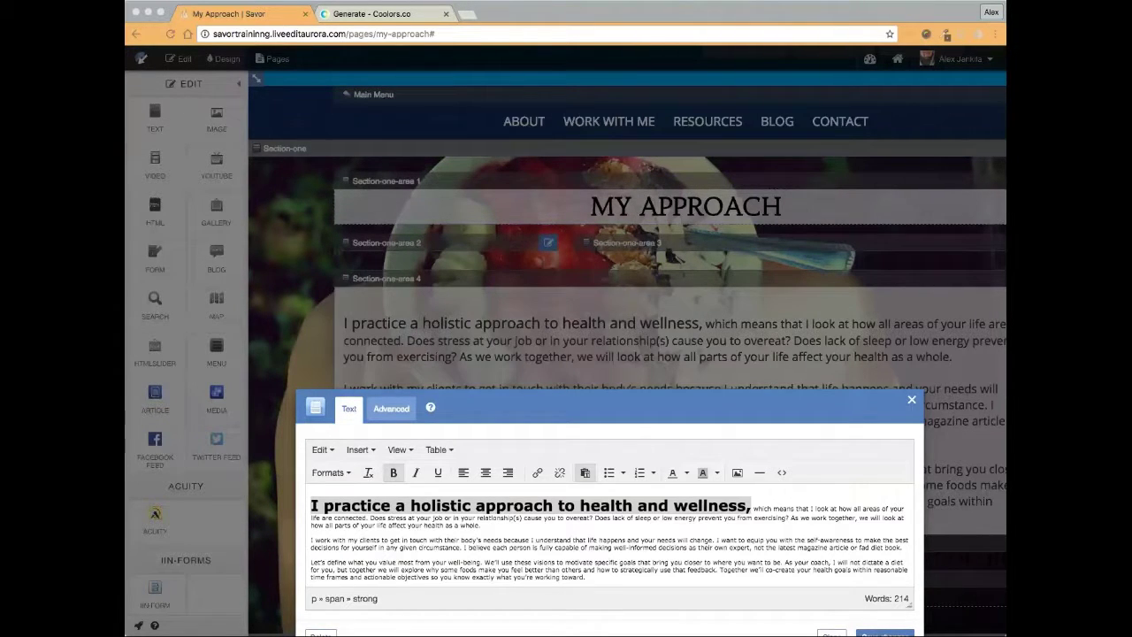
click(576, 405)
drag(622, 409, 607, 176)
click(871, 418)
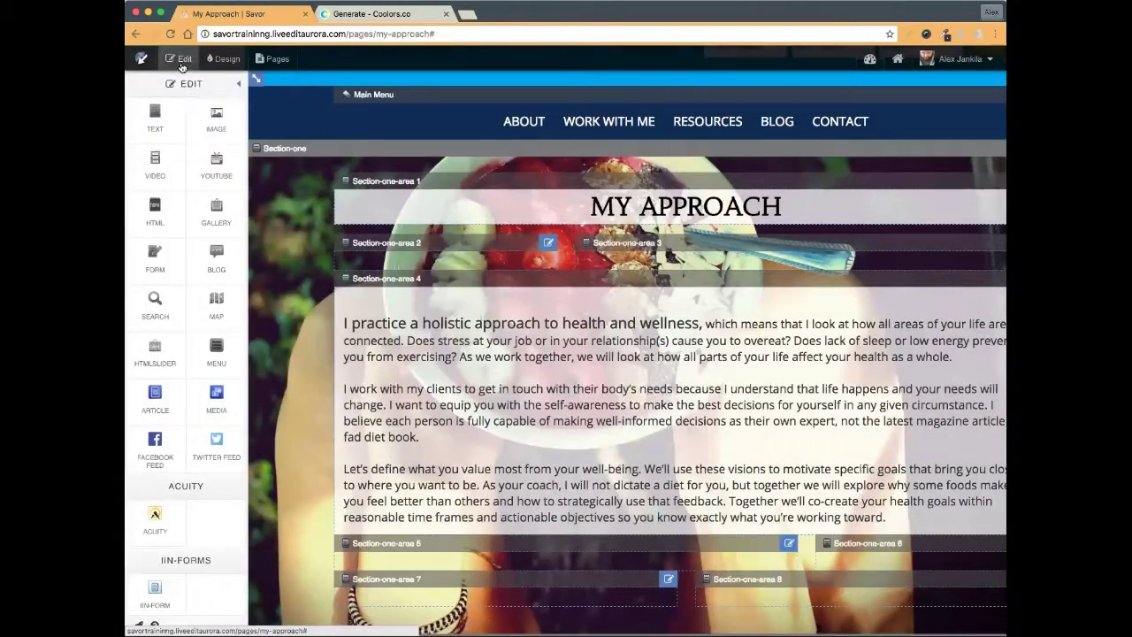
- Preview and reload the page to check the result, then return to edit mode
click(179, 59)
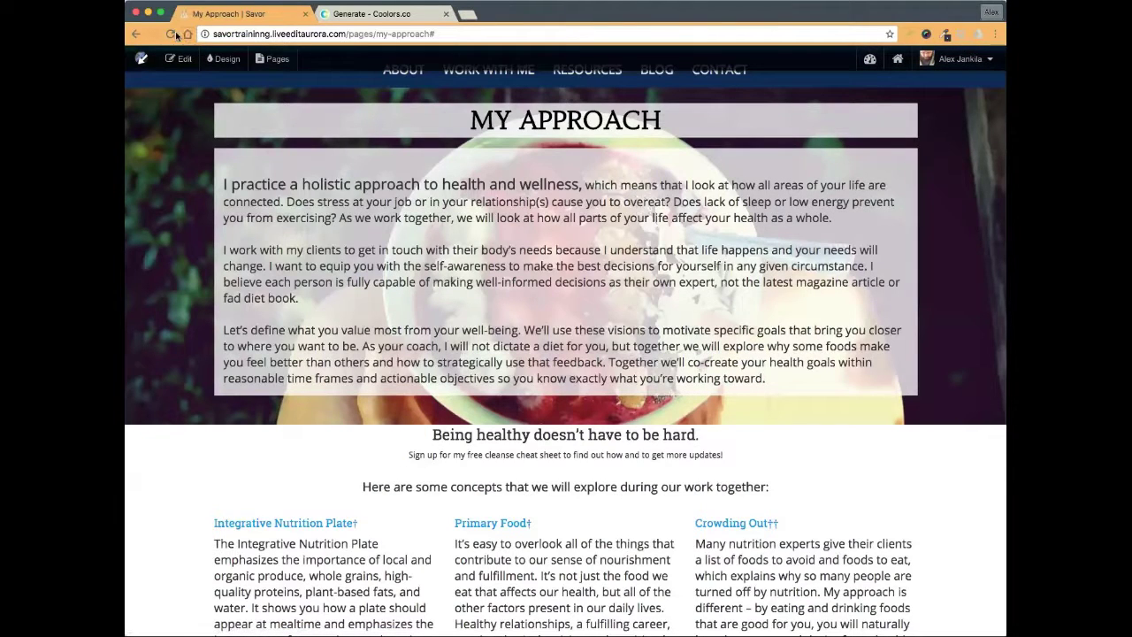
click(169, 33)
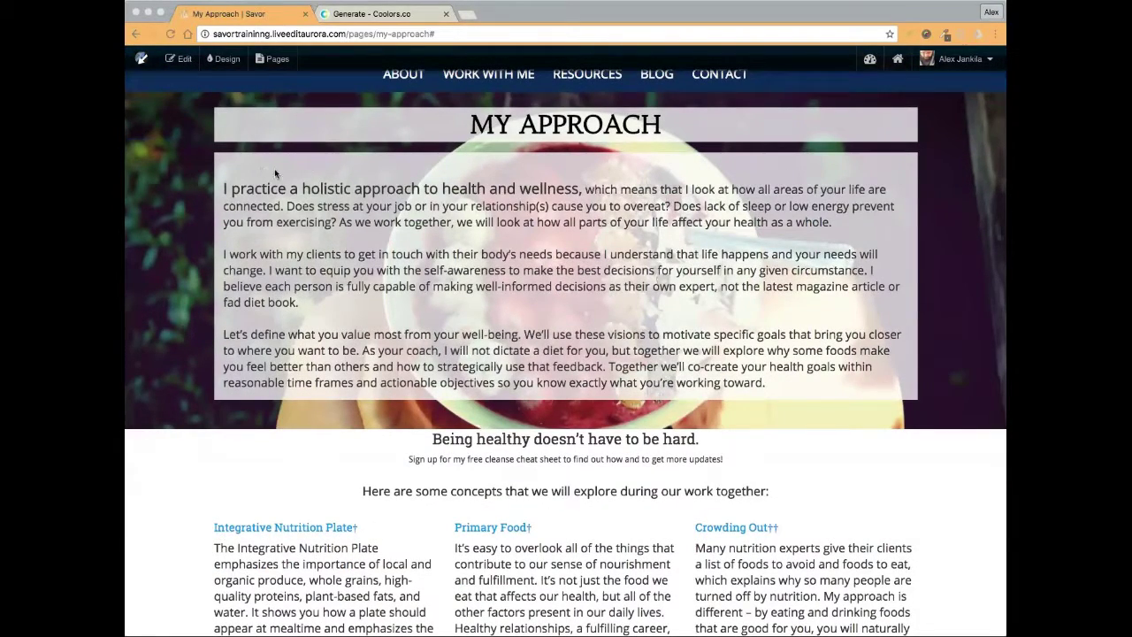
click(185, 62)
click(181, 60)
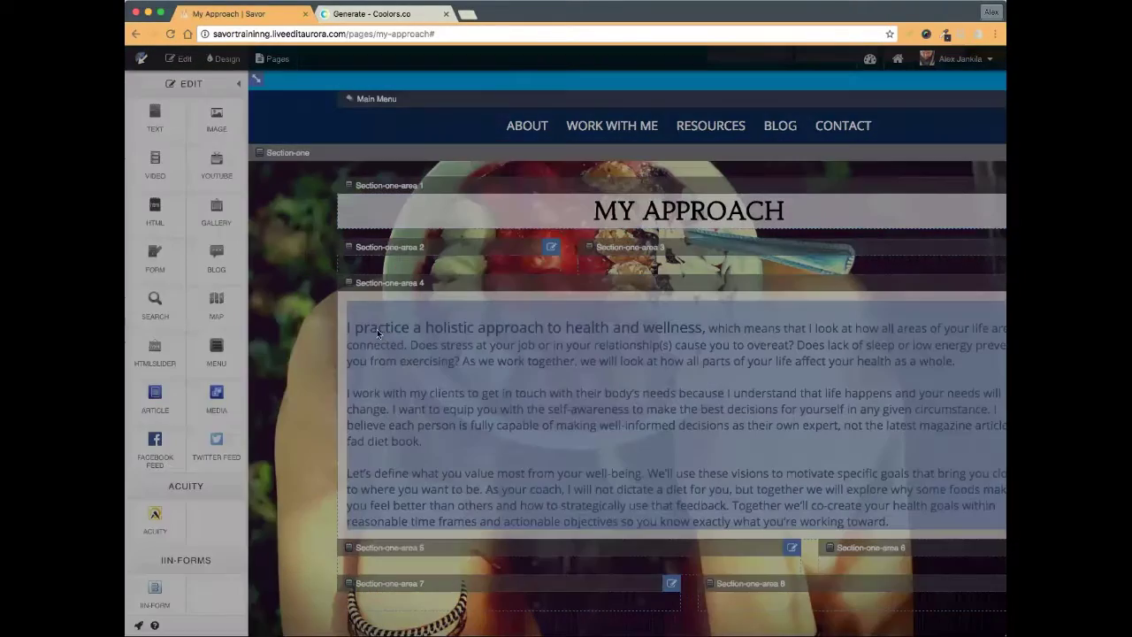
- Re-save the first text block, preview the page again, and reopen the Edit panel
double_click(377, 329)
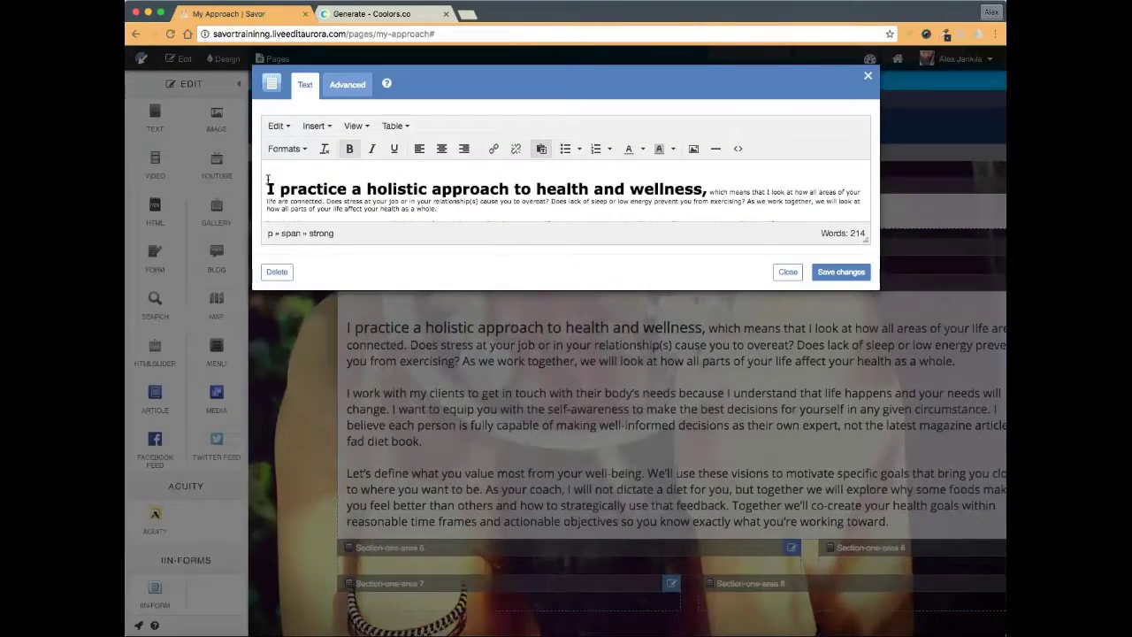
scroll(566, 195, down, 1)
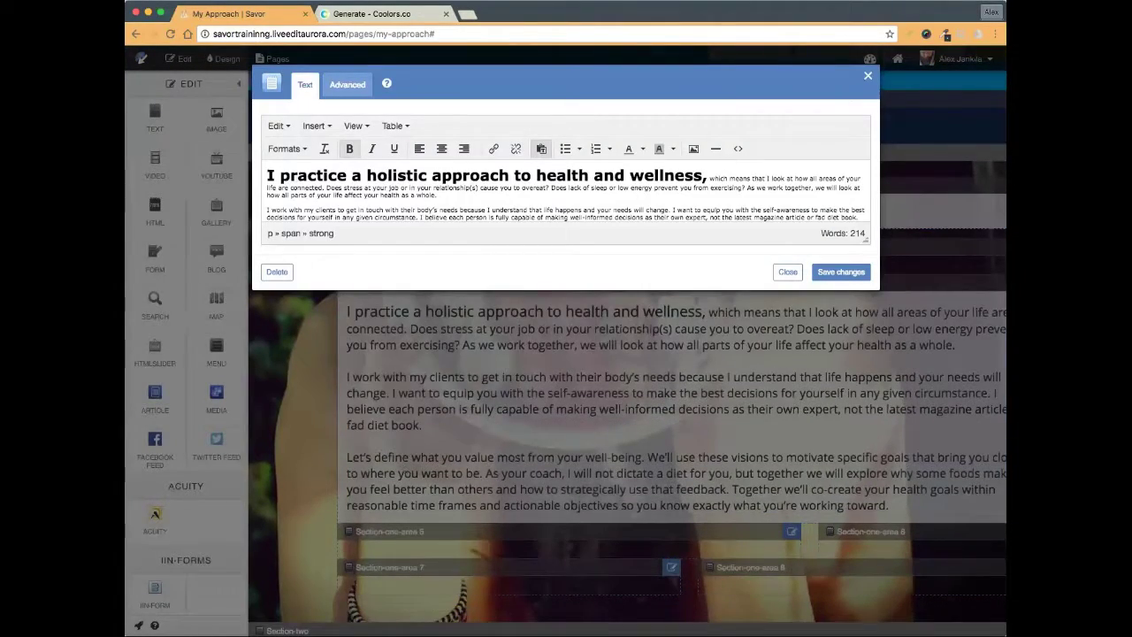
click(849, 271)
click(181, 59)
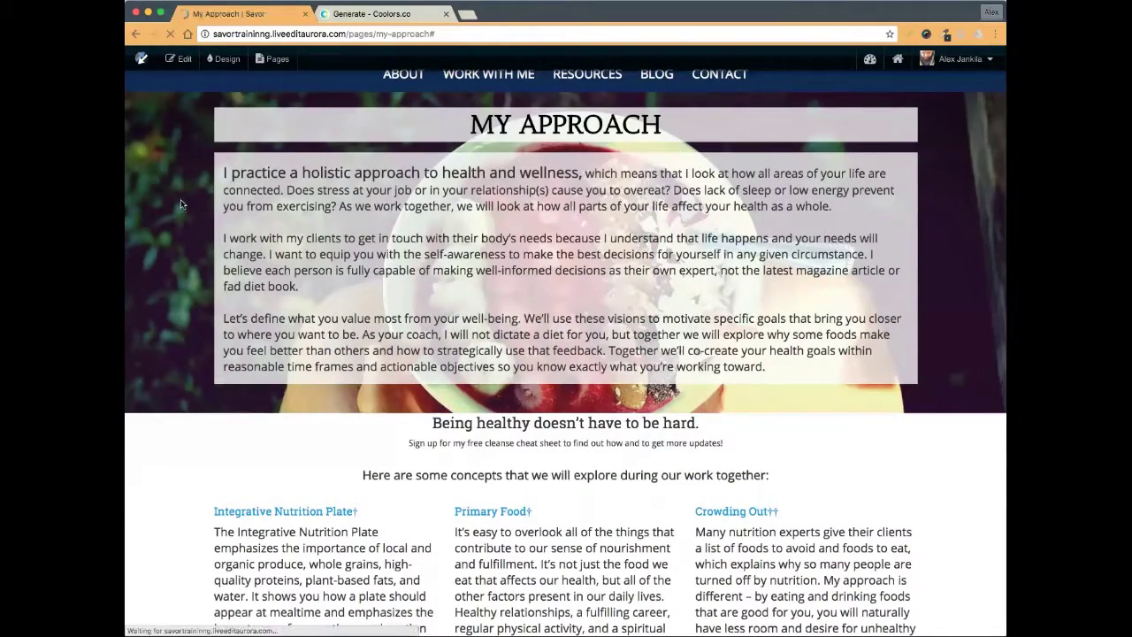
scroll(180, 199, down, 5)
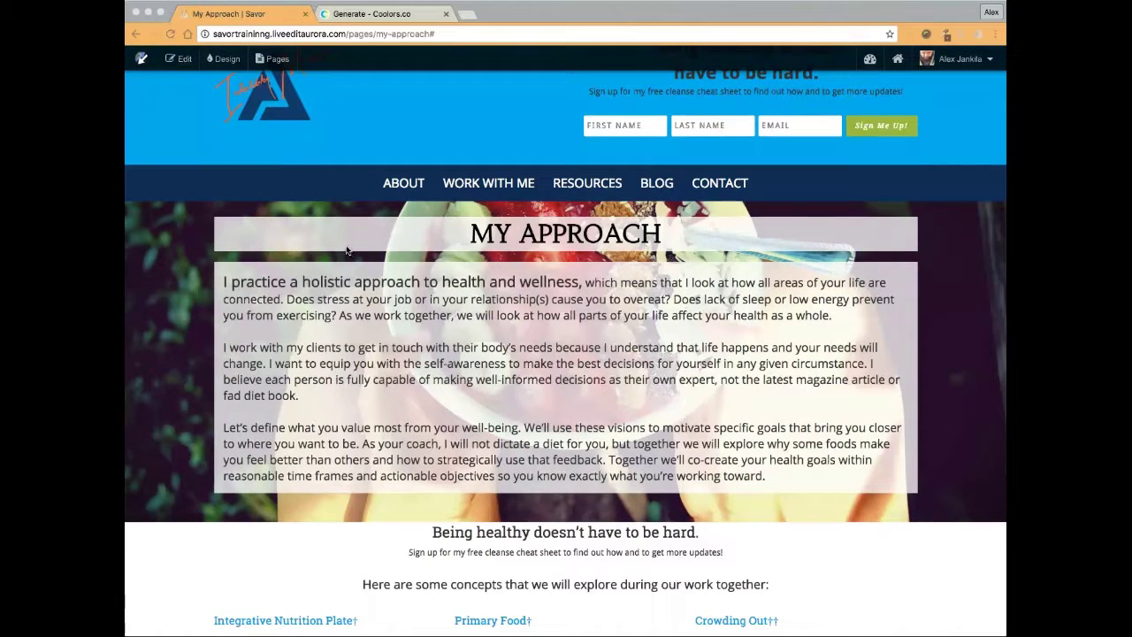
scroll(348, 251, up, 1)
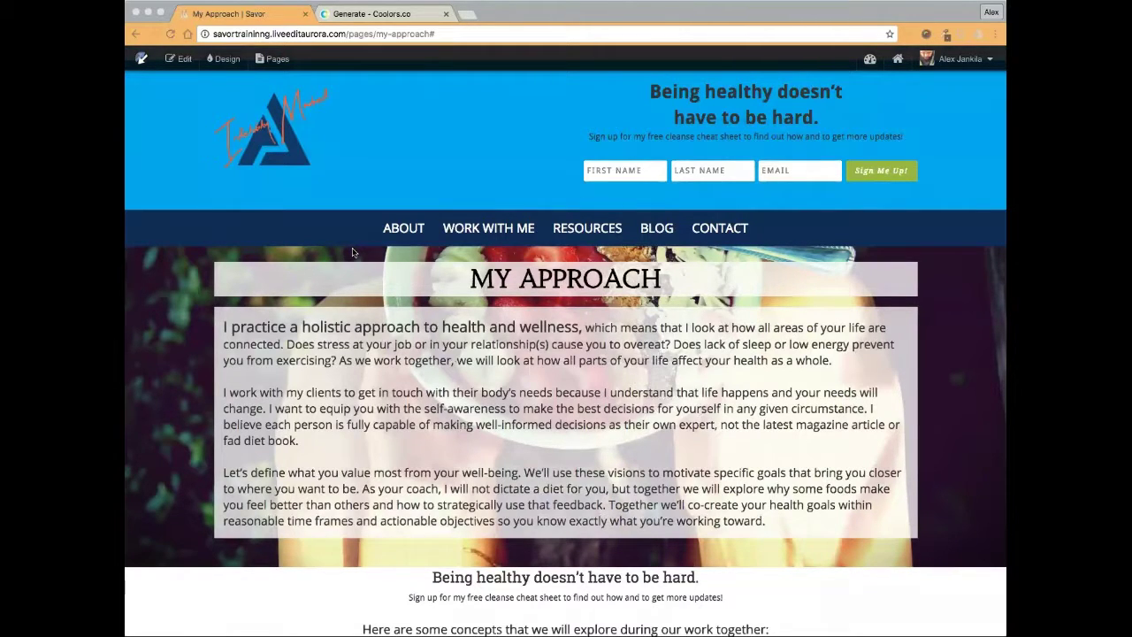
click(178, 60)
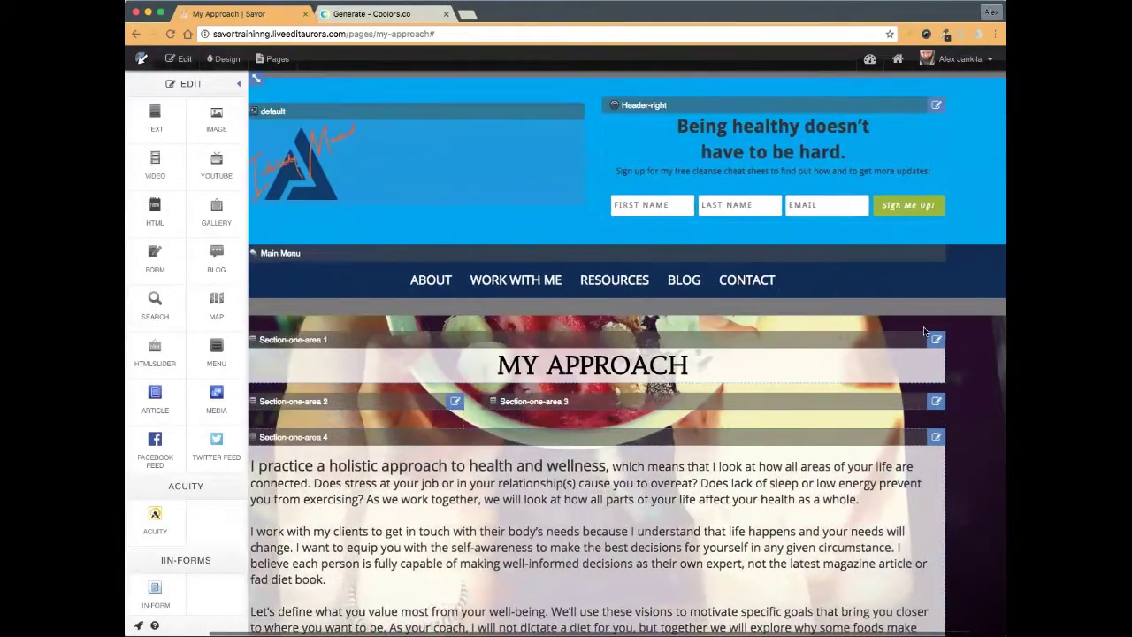
- Give Section-one-area 1's heading bar a solid border in a light colour
click(937, 340)
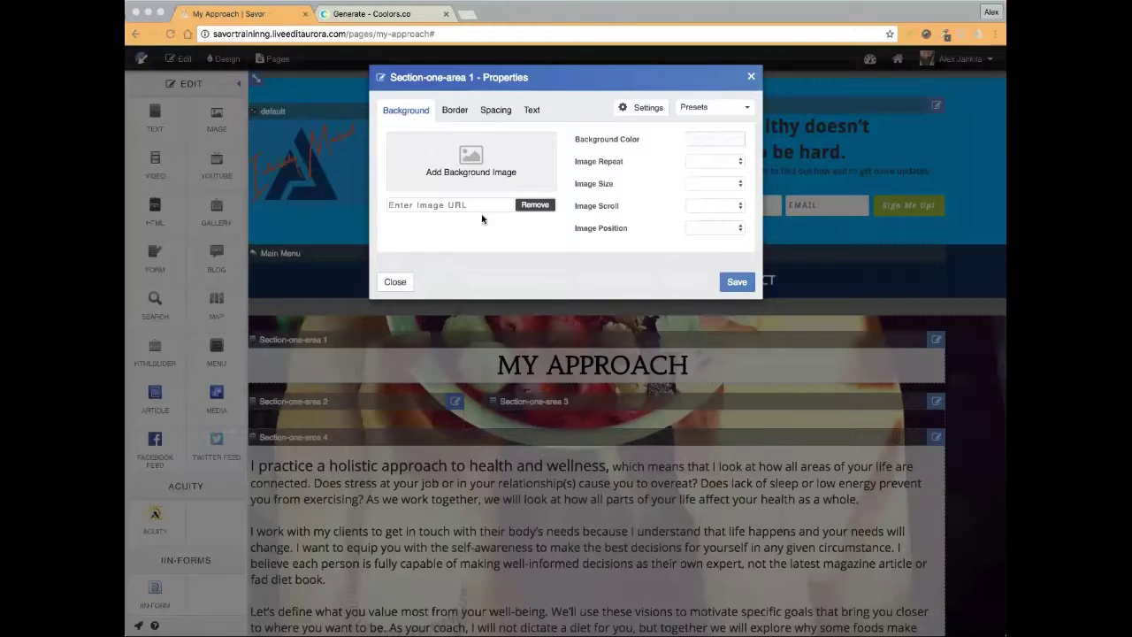
click(454, 109)
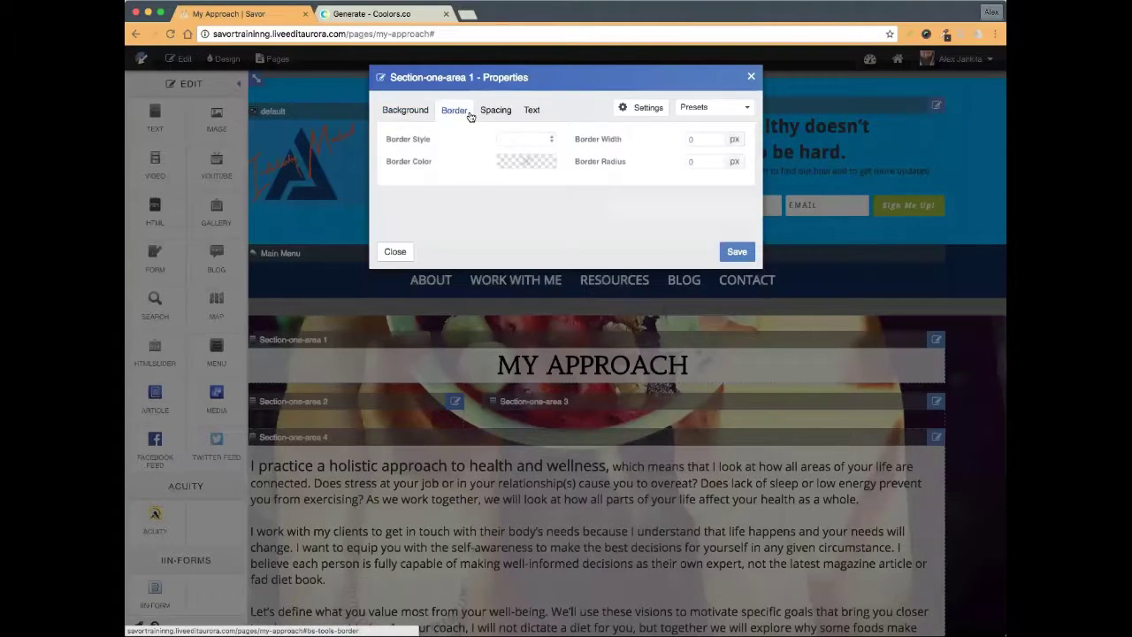
click(515, 140)
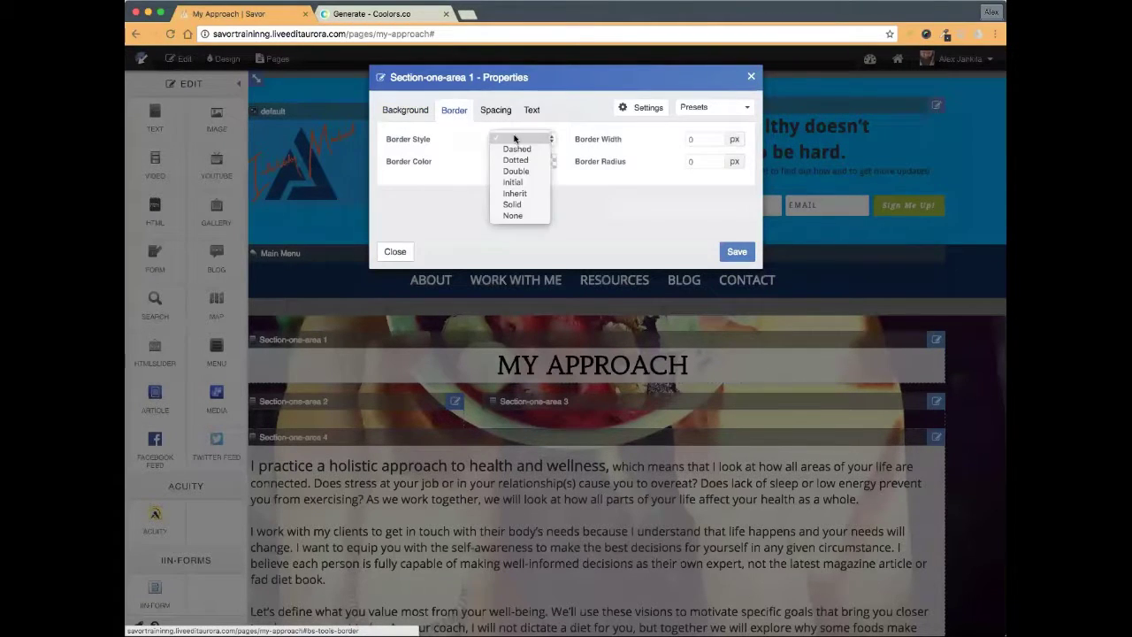
click(531, 204)
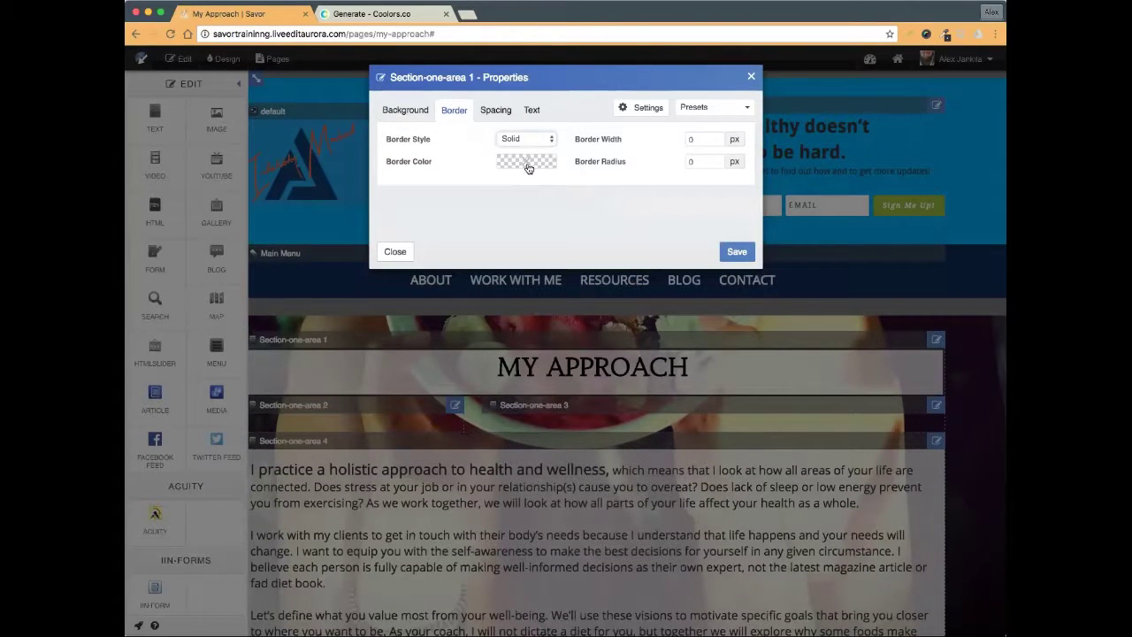
click(528, 167)
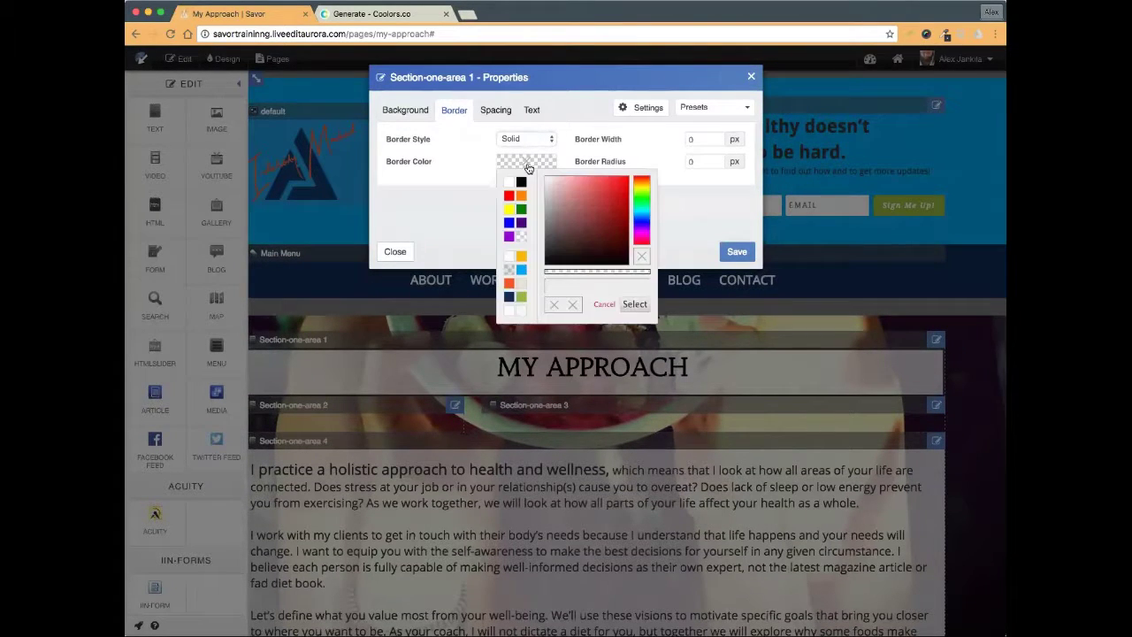
click(508, 258)
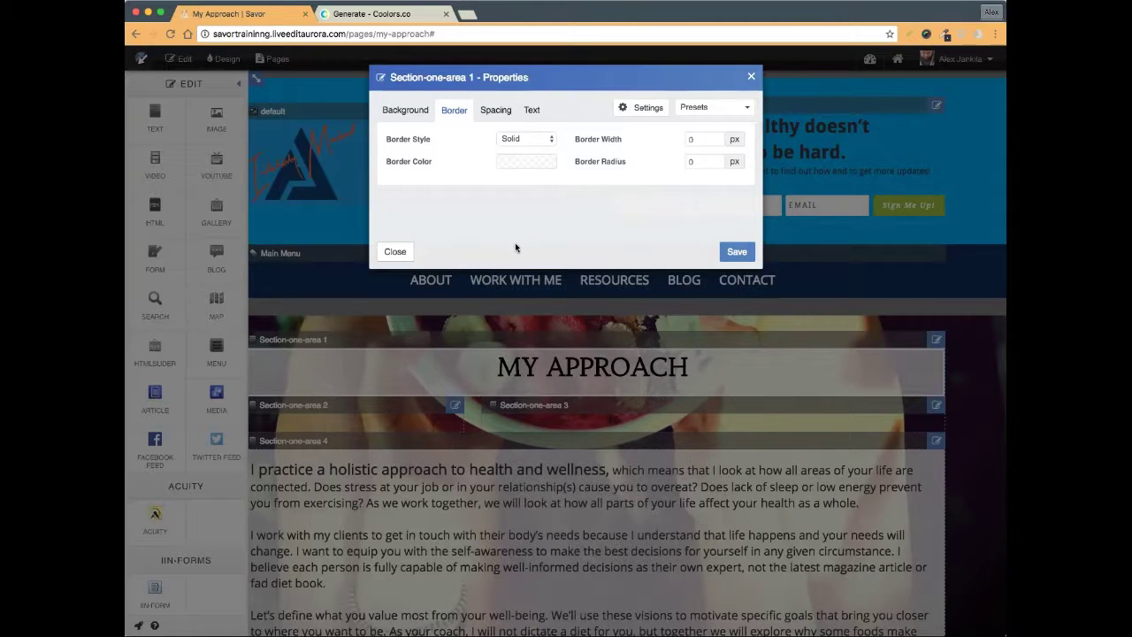
- Set the border width to 1 and corner radius to 30, then save the heading bar
click(718, 139)
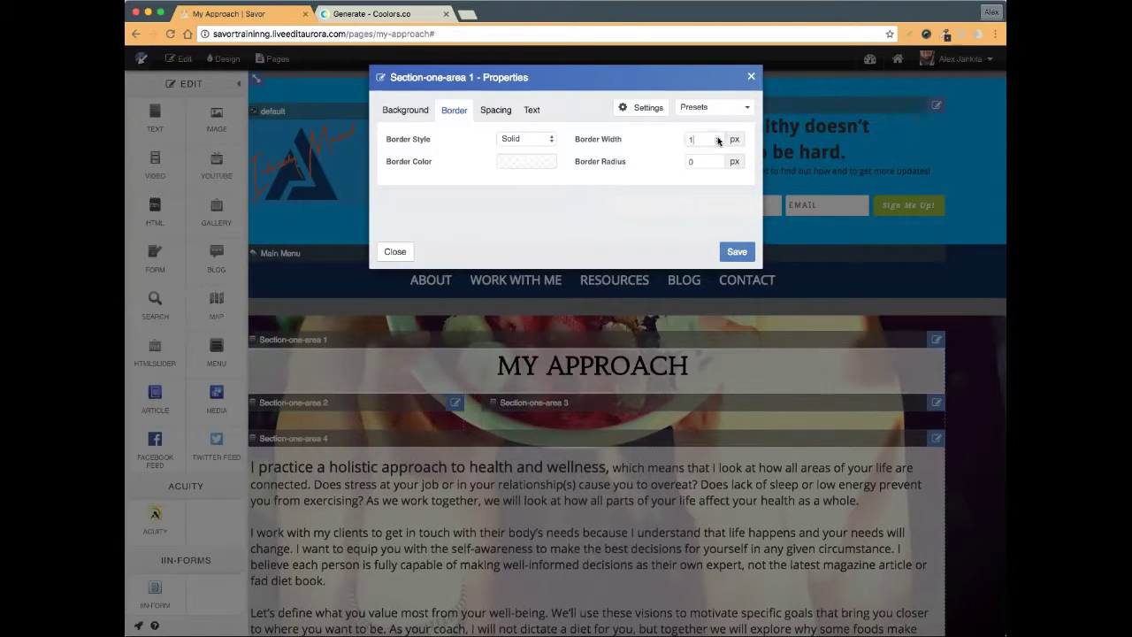
click(718, 137)
click(718, 137)
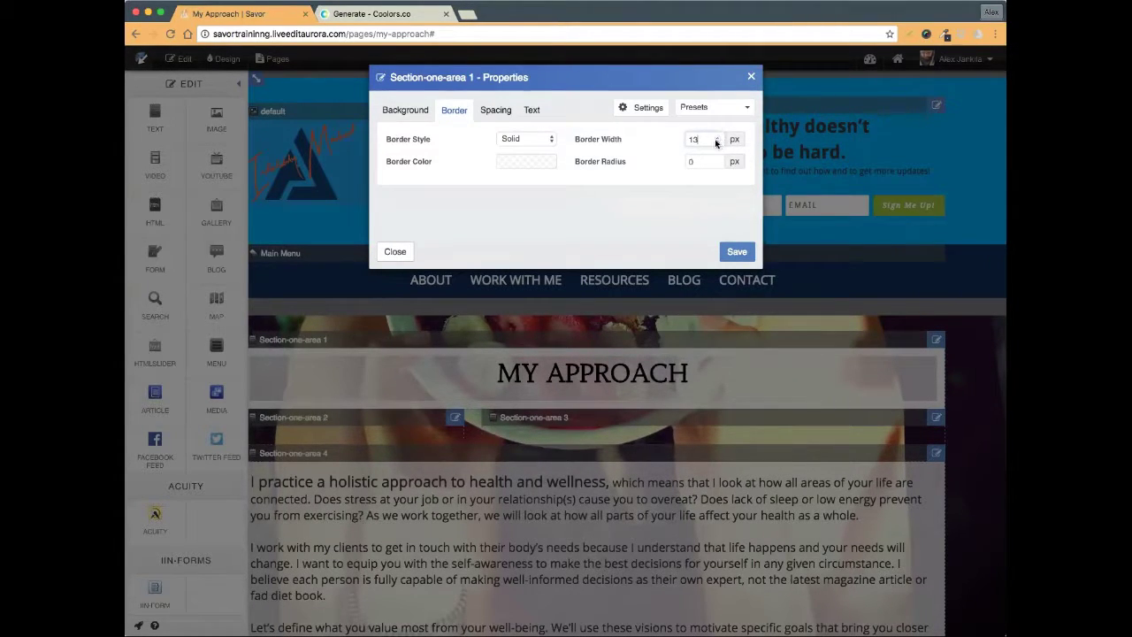
text(2)
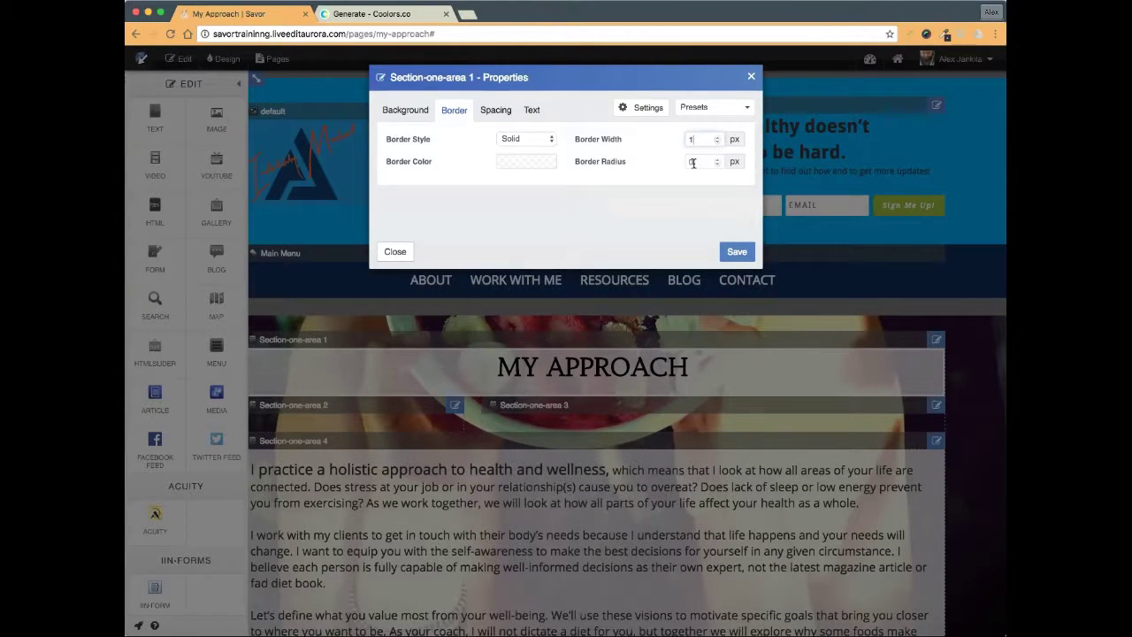
click(697, 162)
key(BackSpace)
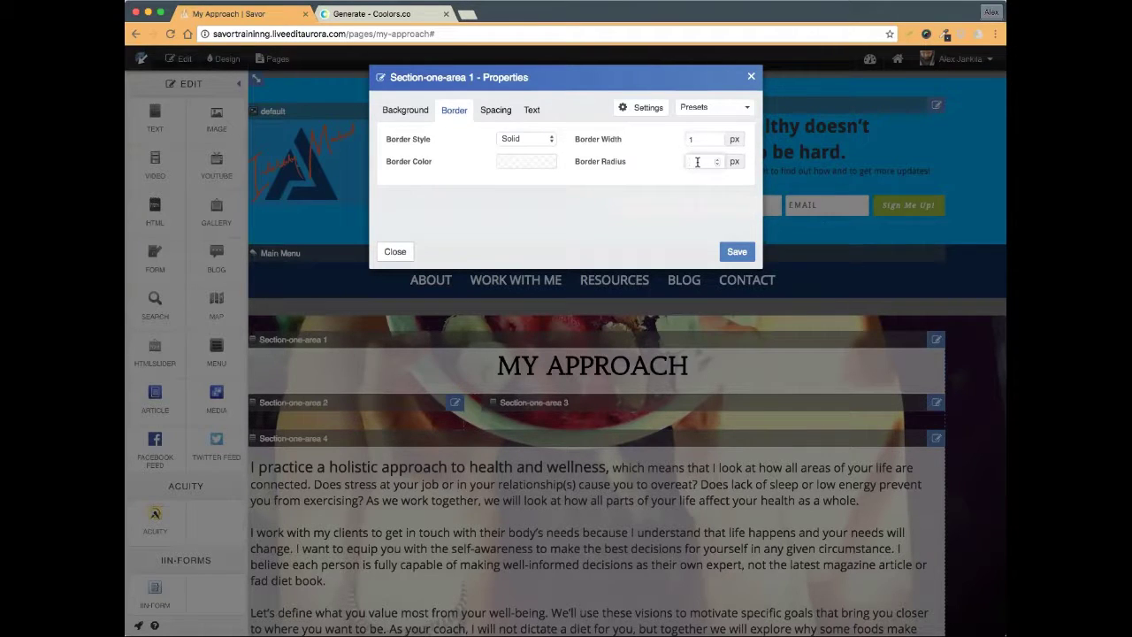
text(30)
click(667, 195)
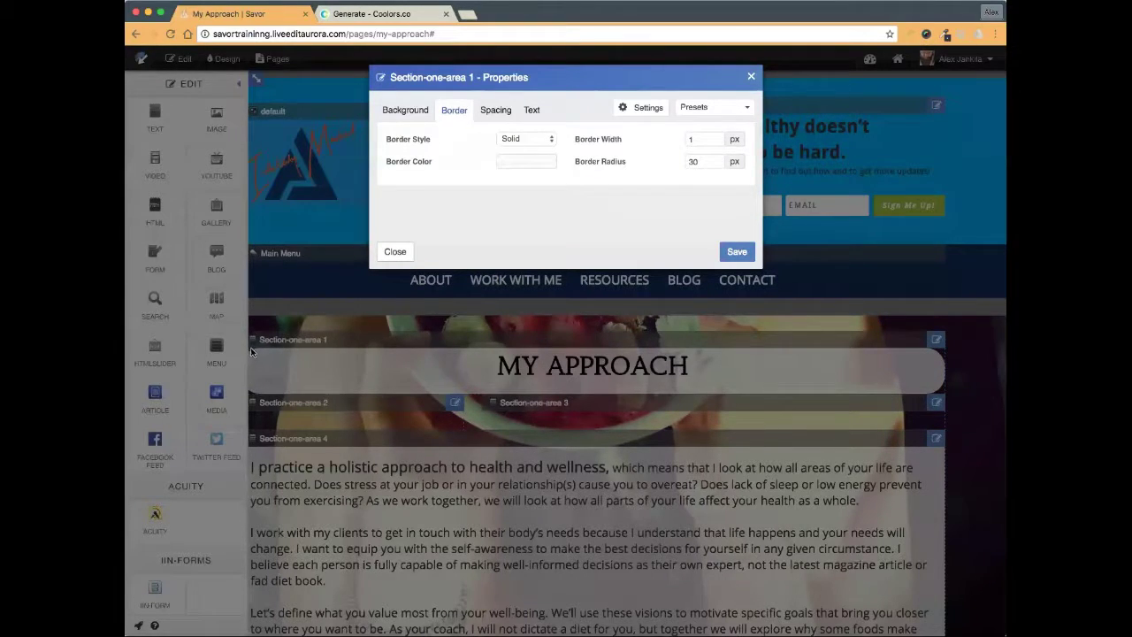
click(497, 112)
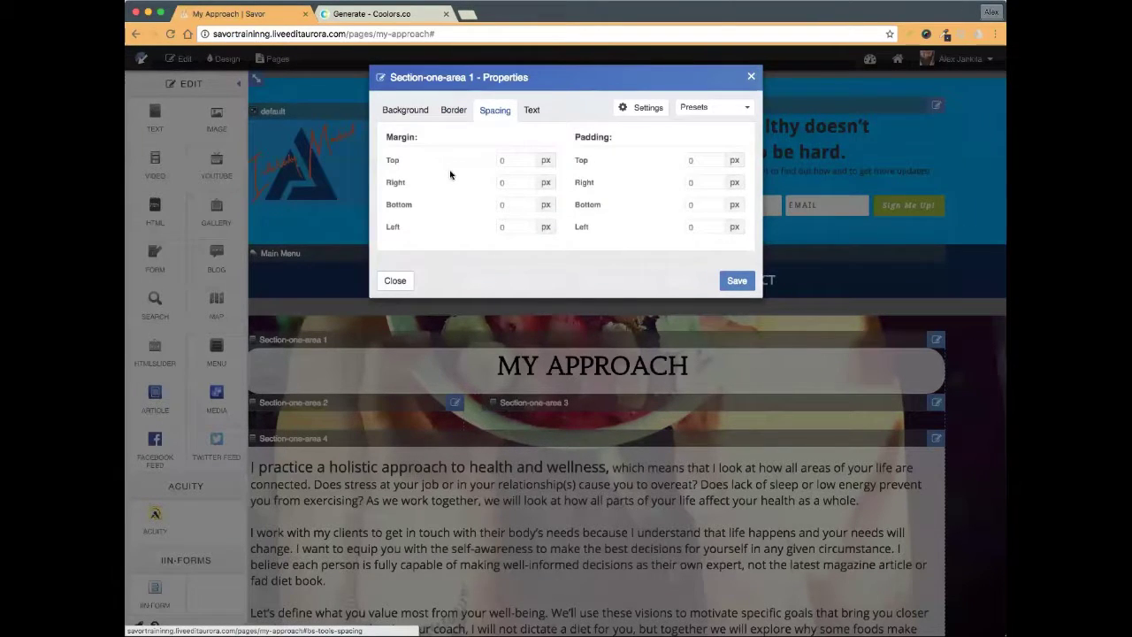
click(736, 282)
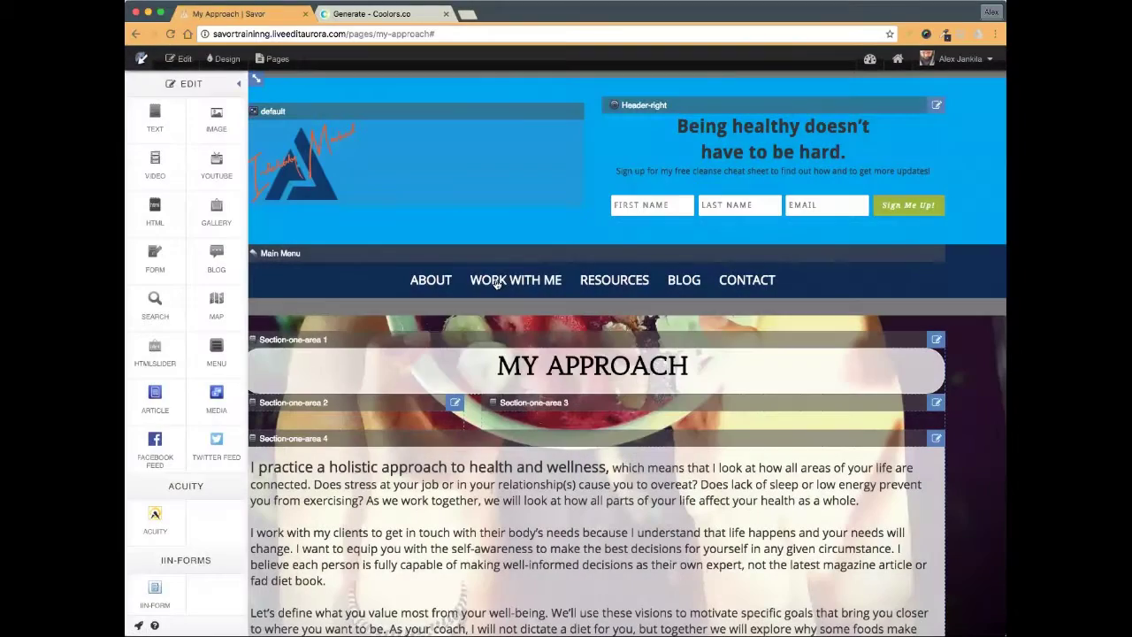
- Preview the page, then reopen Section-one-area 1's spacing settings in edit mode
click(180, 59)
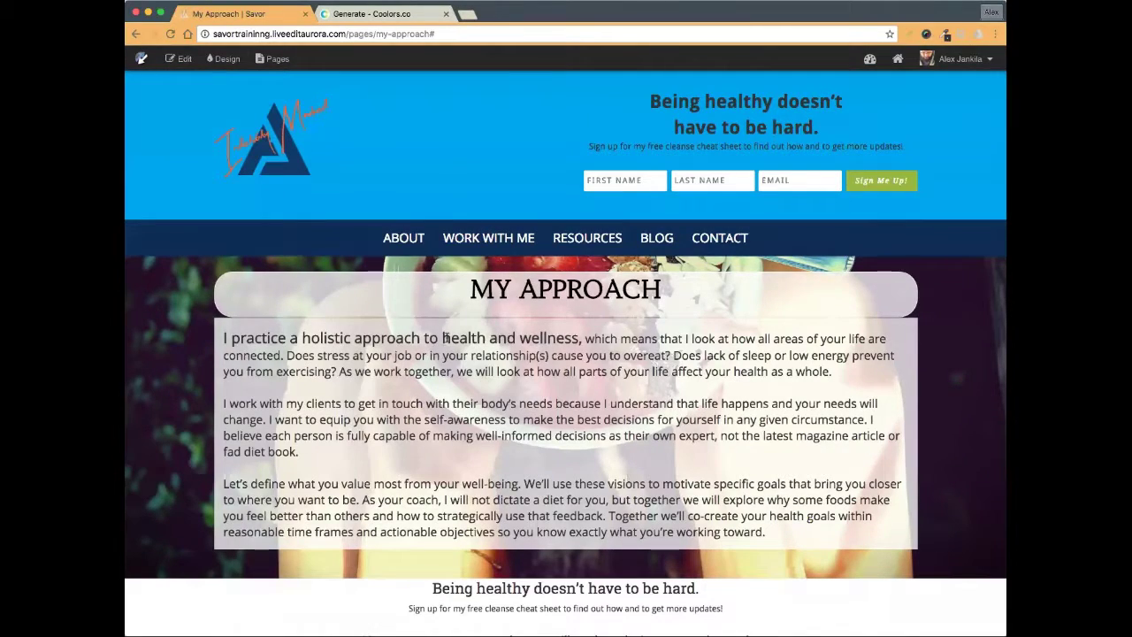
click(180, 58)
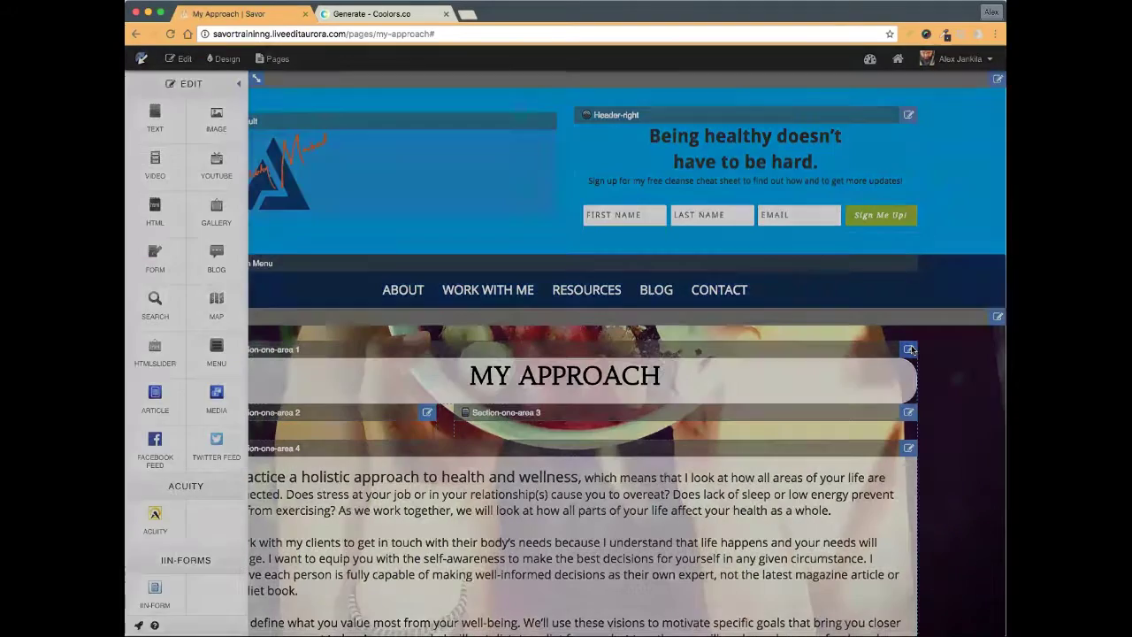
click(909, 350)
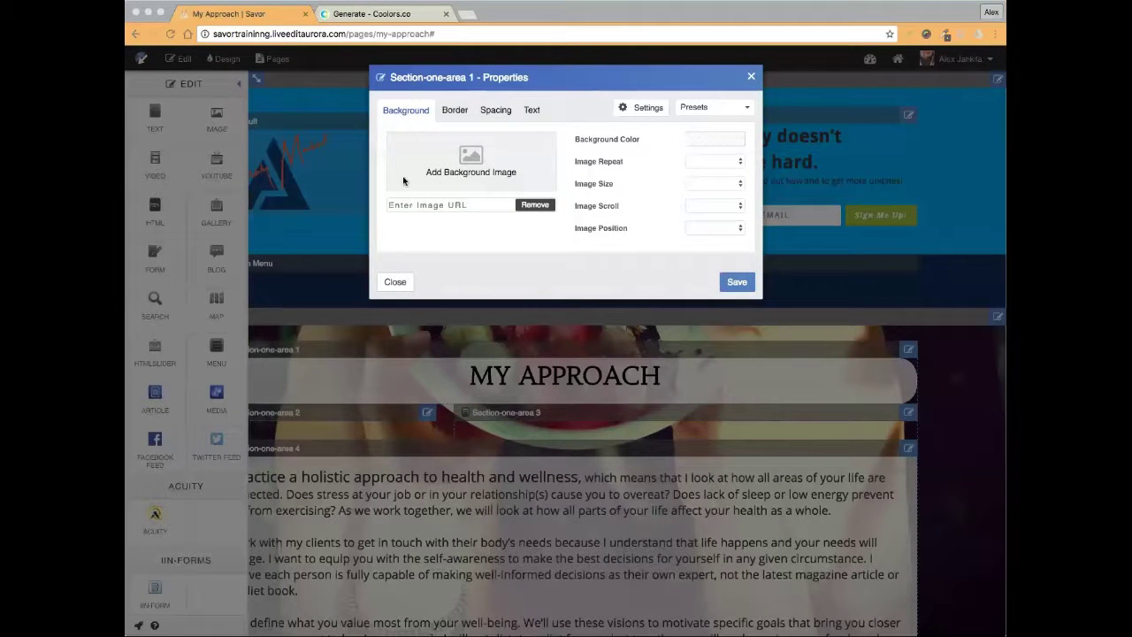
click(492, 111)
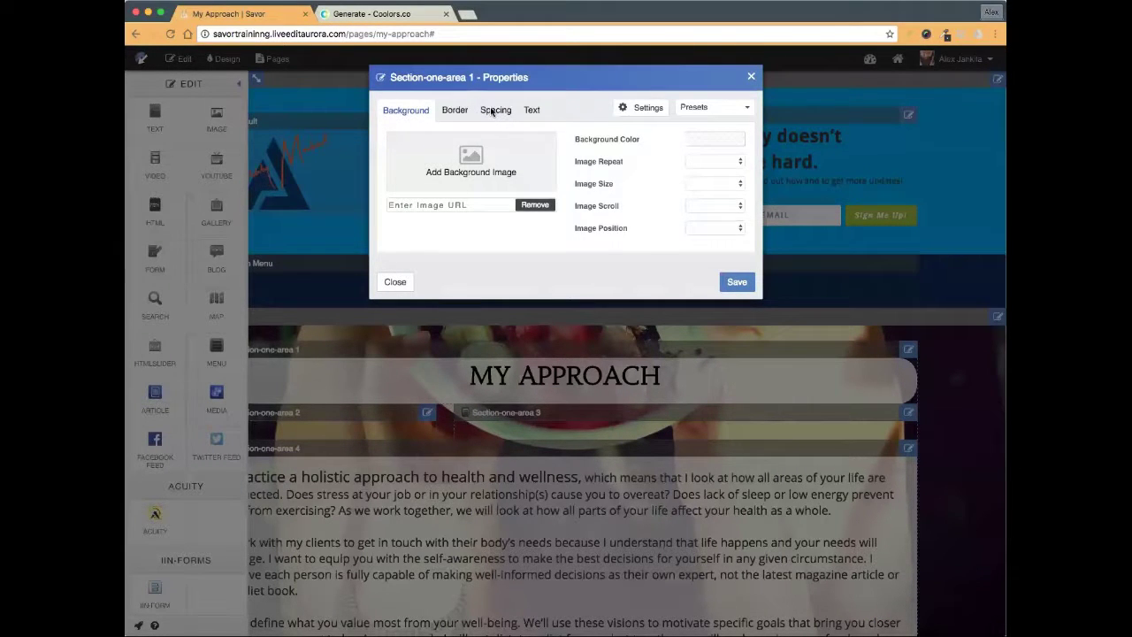
click(492, 112)
- Enter 10 px top and bottom padding for the heading bar
click(698, 160)
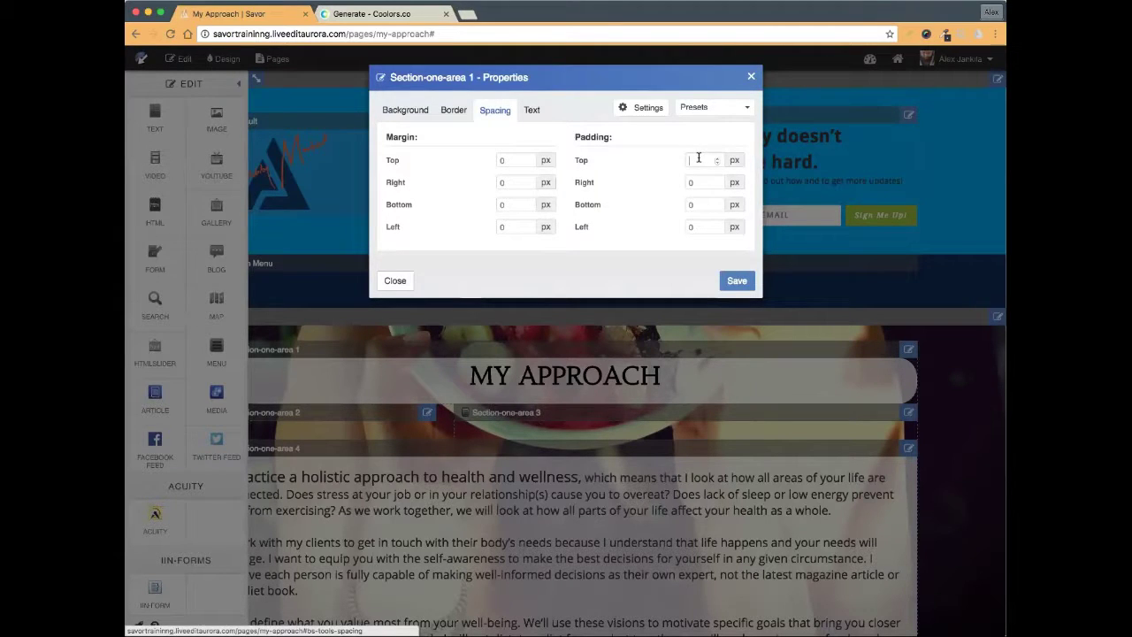
text(10)
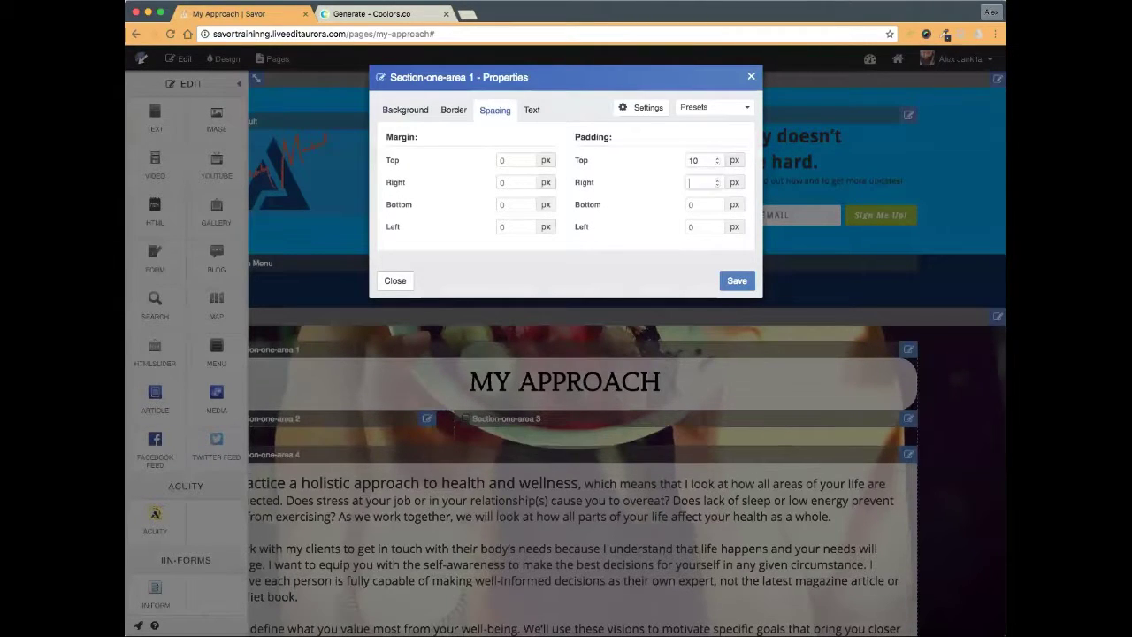
click(717, 205)
text(1)
key(Tab)
key(BackSpace)
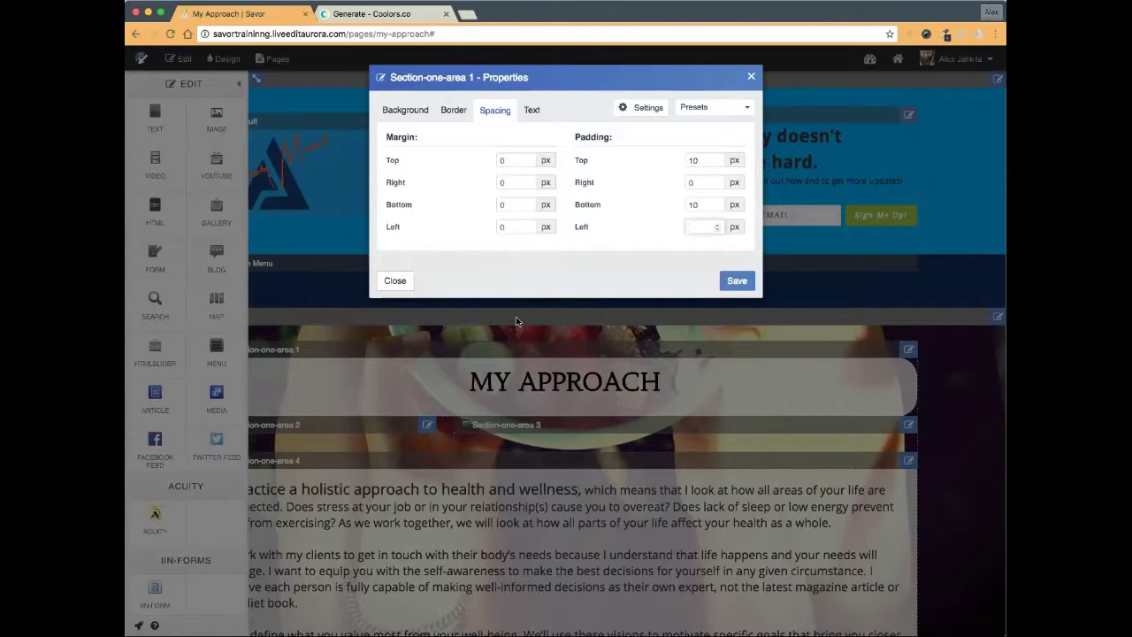
- Set the heading box's bottom margin to 45 px, keeping its bottom padding at 10
click(513, 205)
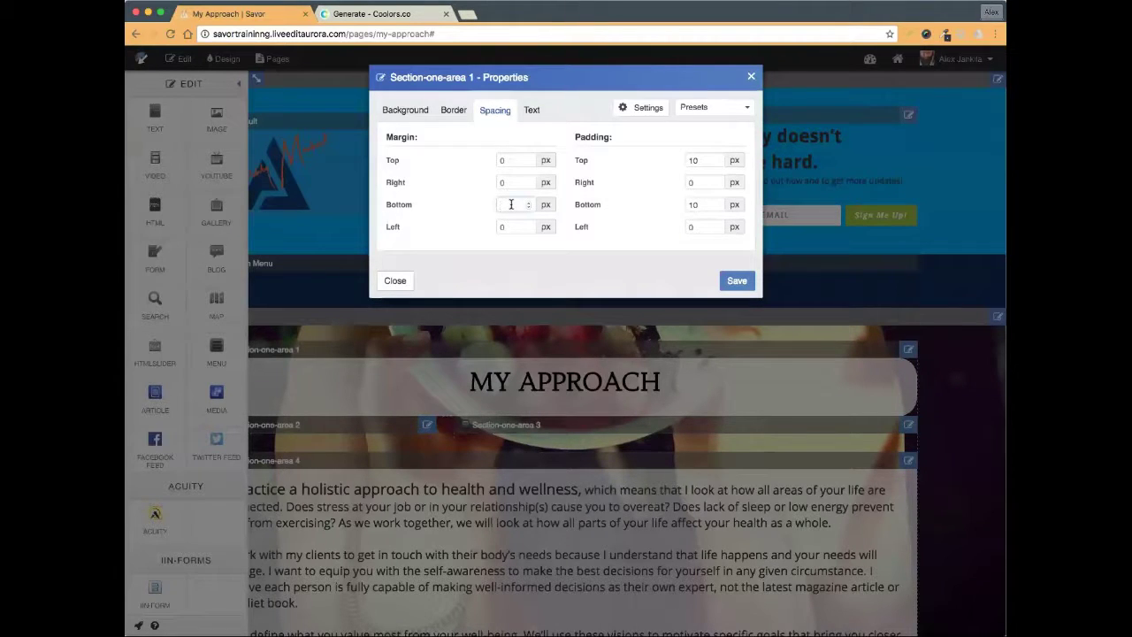
text(100)
click(496, 263)
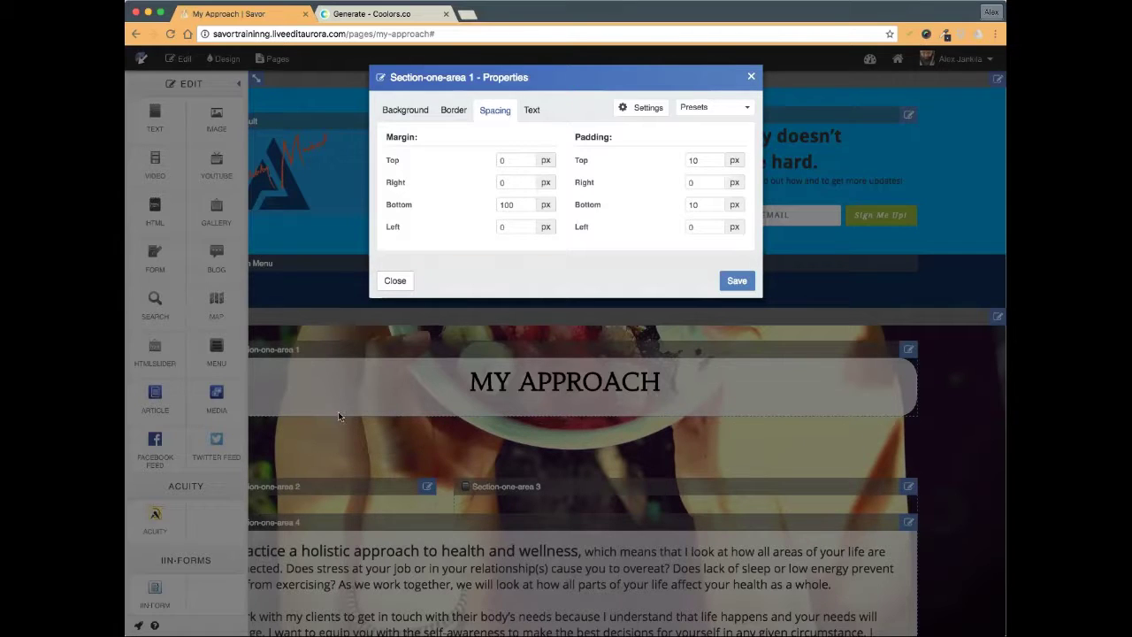
double_click(703, 204)
text(100)
click(668, 263)
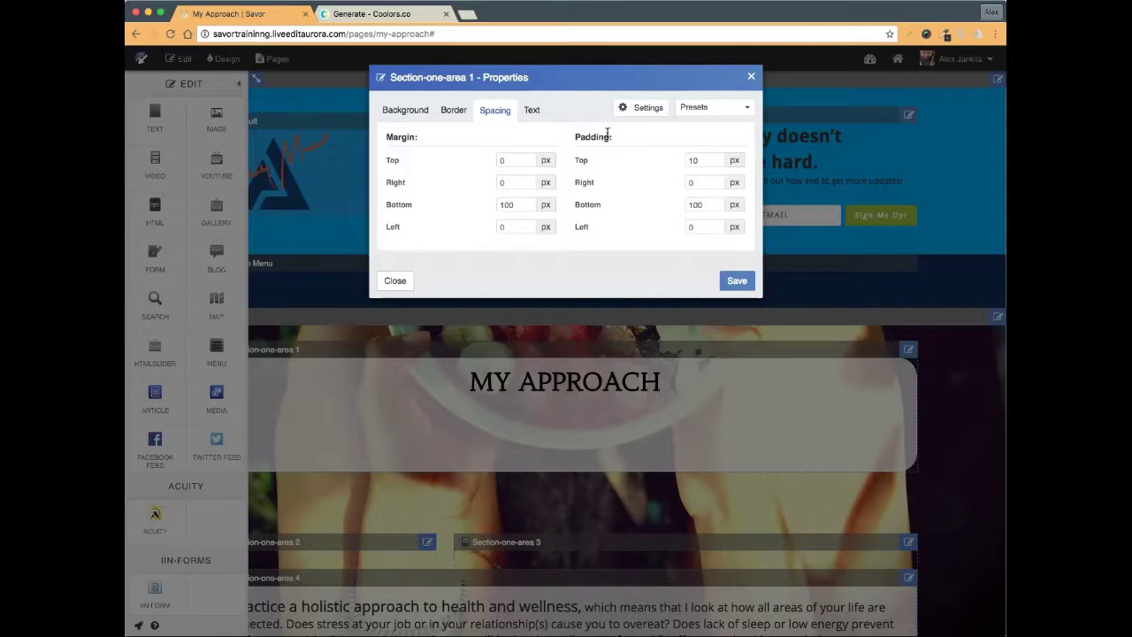
double_click(708, 206)
text(10)
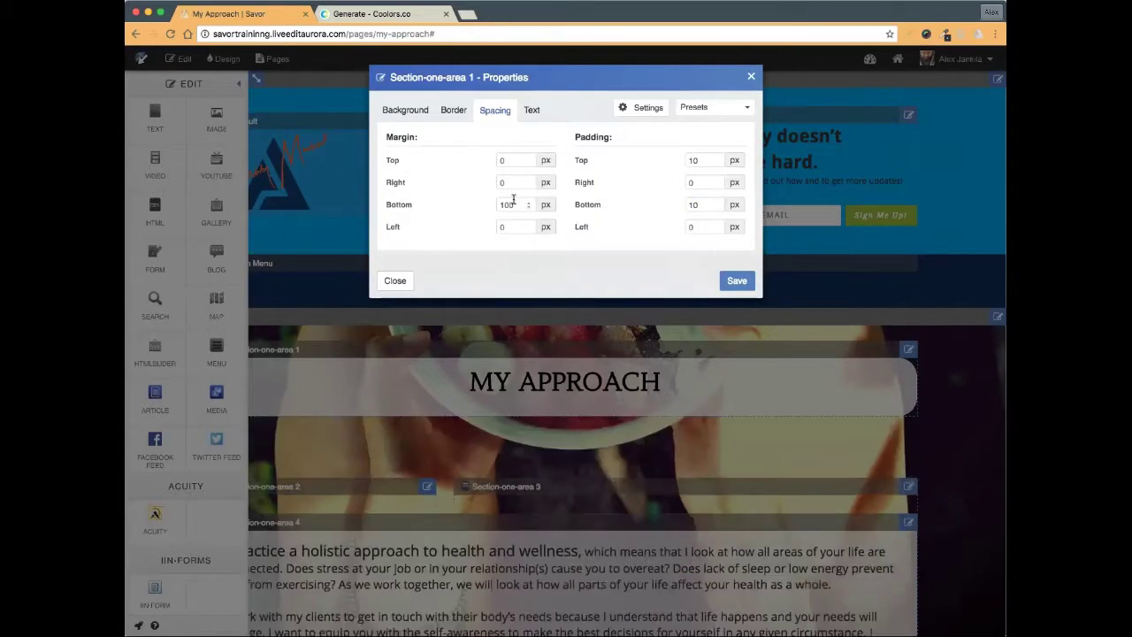
double_click(508, 204)
text(45)
click(531, 276)
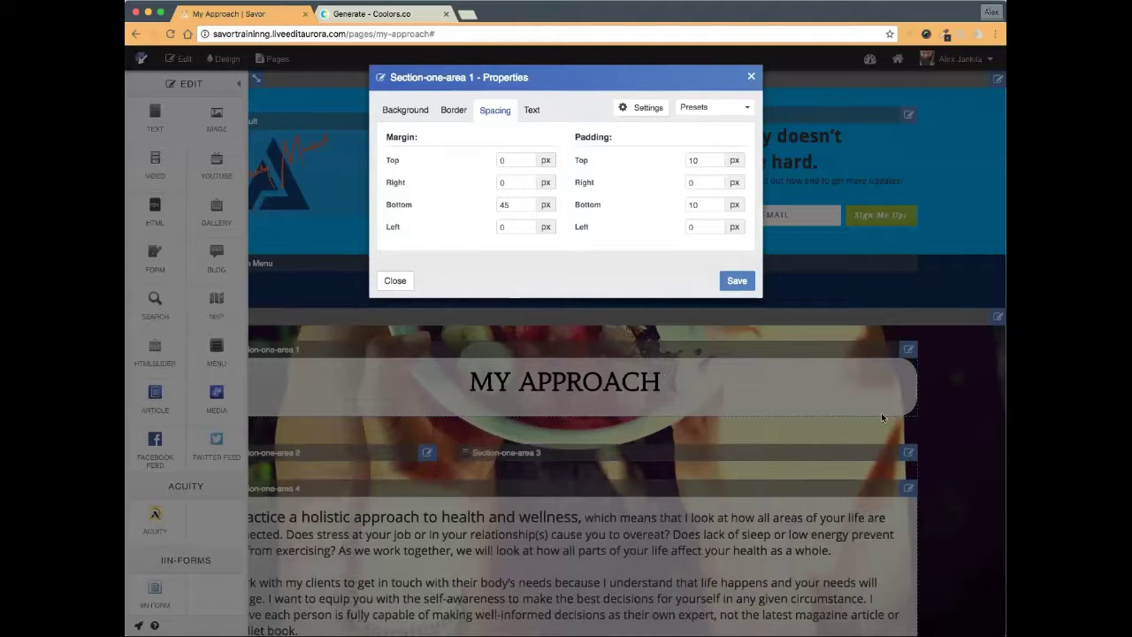
- Give the heading box 100 px right and left margins and save the spacing
click(511, 183)
key(BackSpace)
key(BackSpace)
text(35)
click(511, 227)
key(BackSpace)
text(35)
double_click(513, 182)
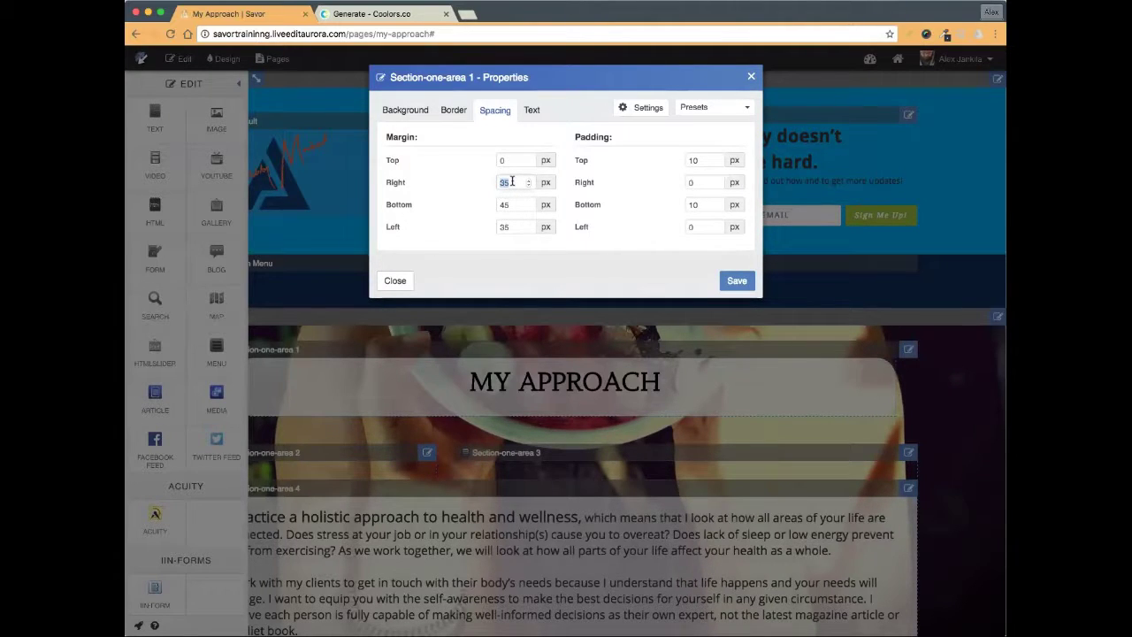
text(1)
key(Tab)
key(Tab)
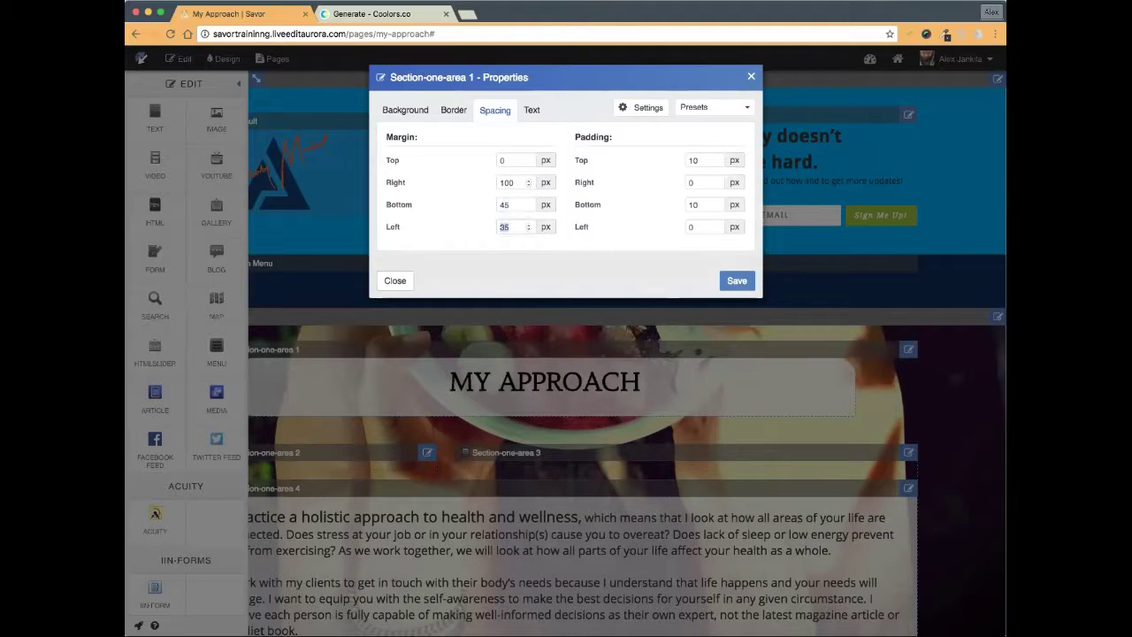
text(100)
key(Tab)
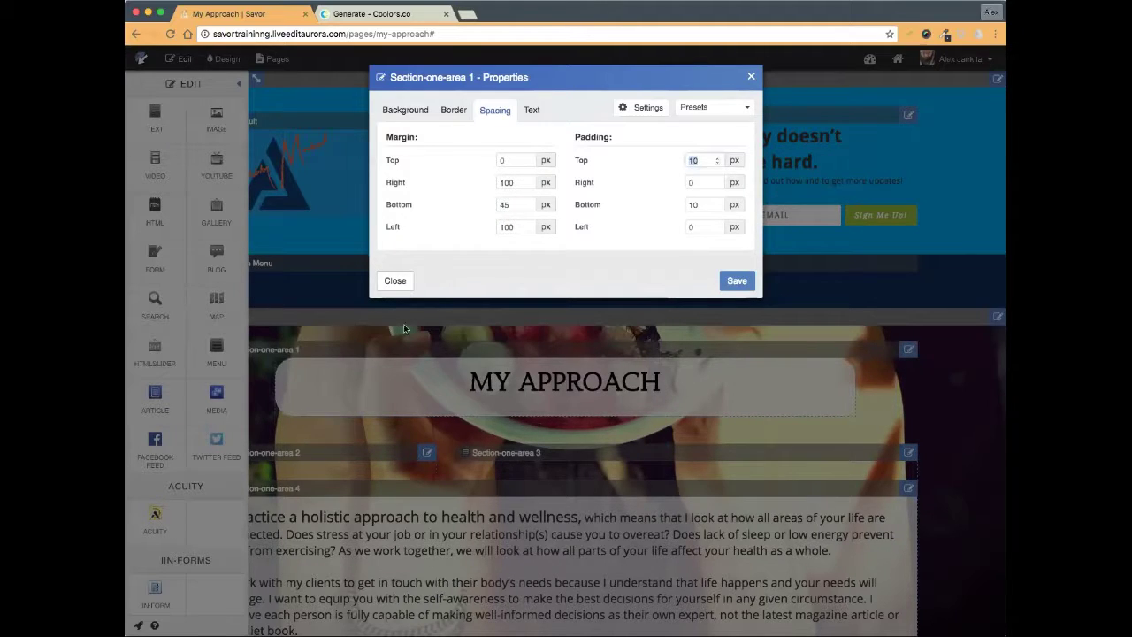
click(737, 280)
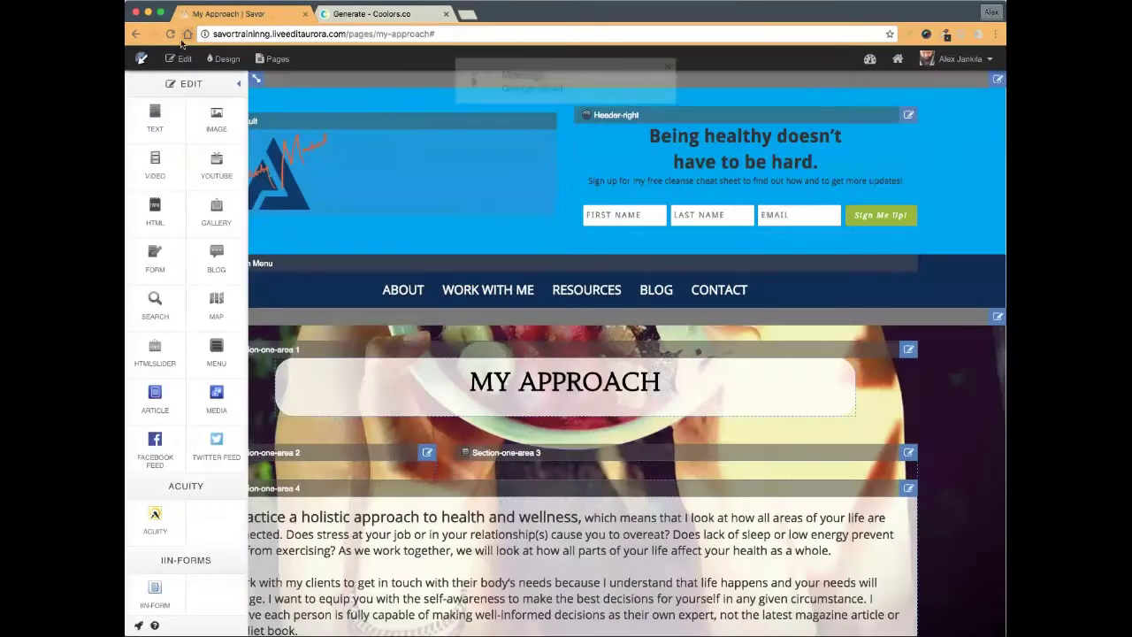
- Exit editing and preview the page at phone width, scrolling past the overflowing MY APPROACH heading
click(178, 59)
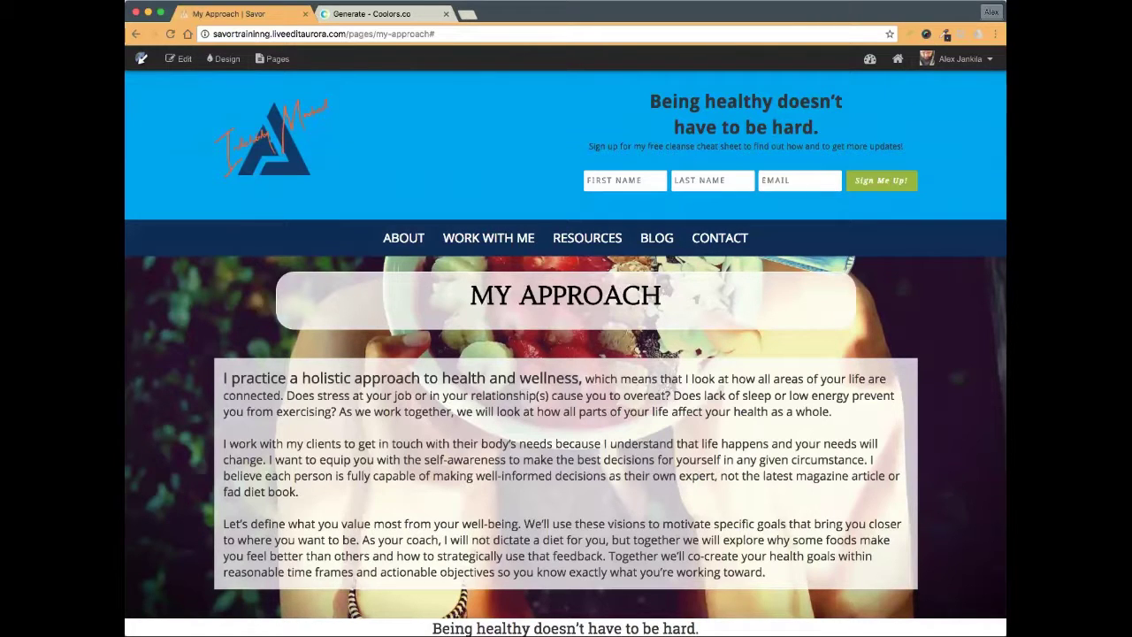
key(ctrl+alt+1)
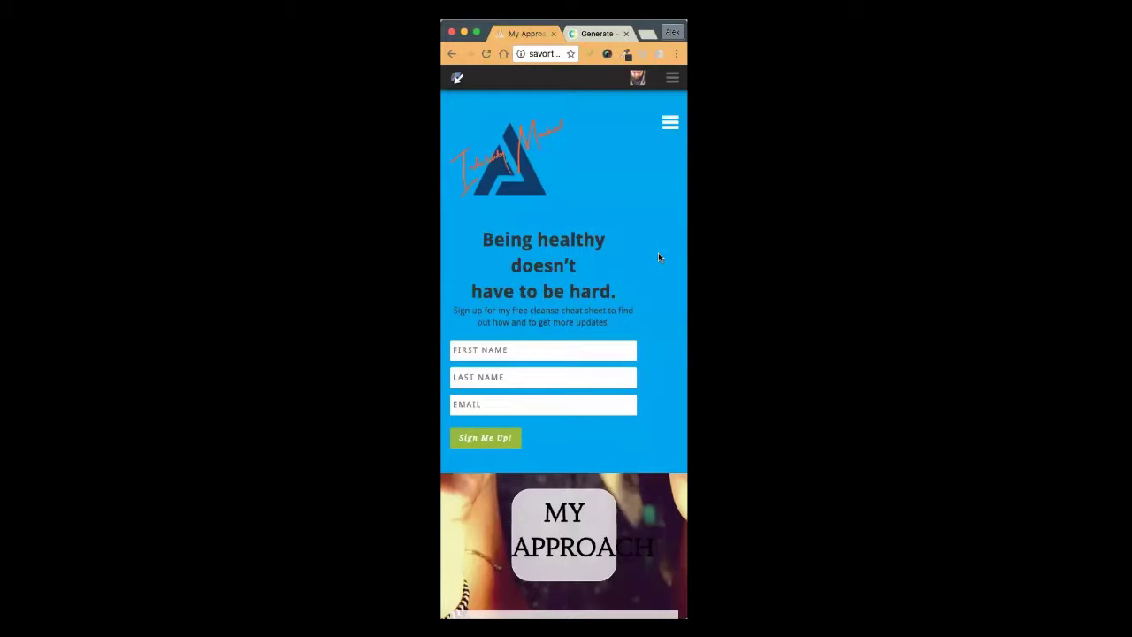
scroll(658, 257, down, 3)
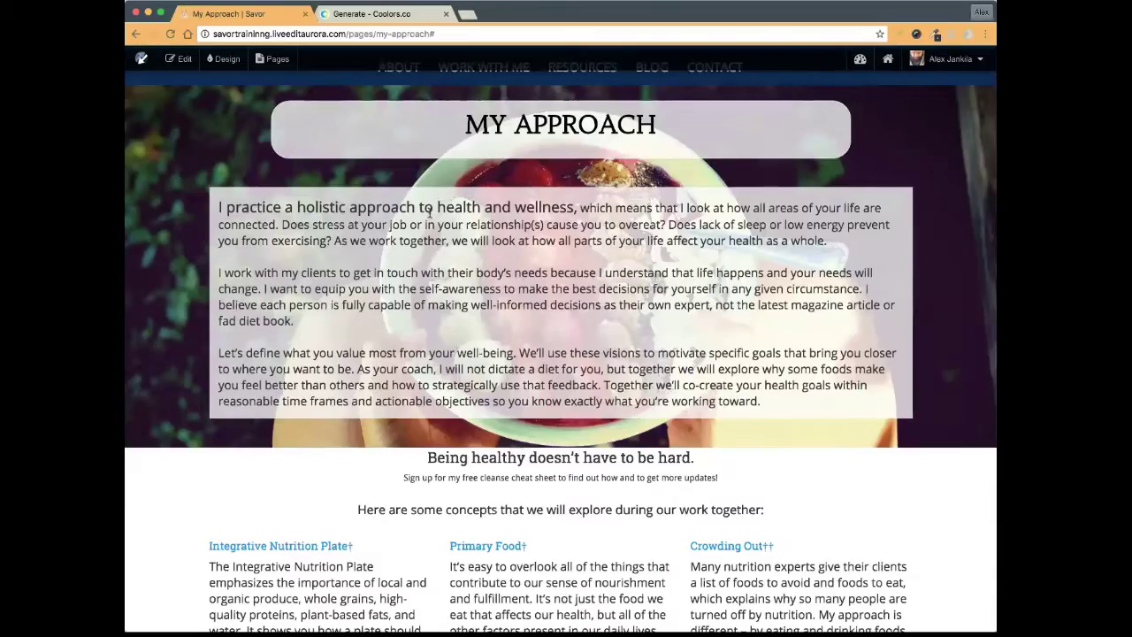
scroll(690, 421, up, 2)
- Change Section-one-area 1's right and left margins to 35 px, save, and reload the page
click(179, 59)
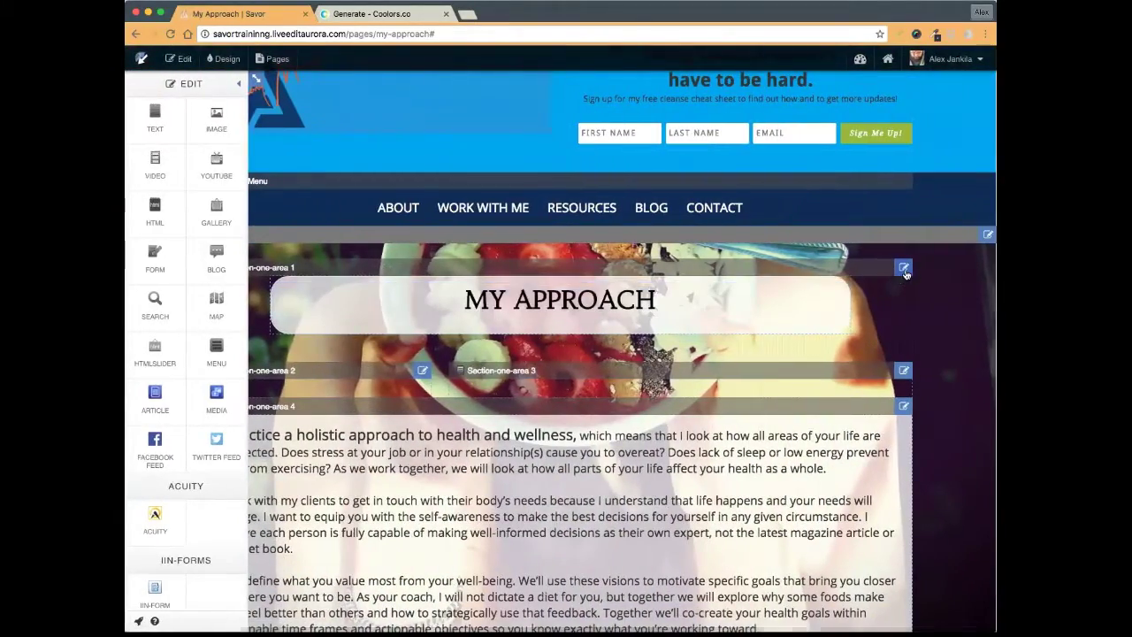
click(904, 269)
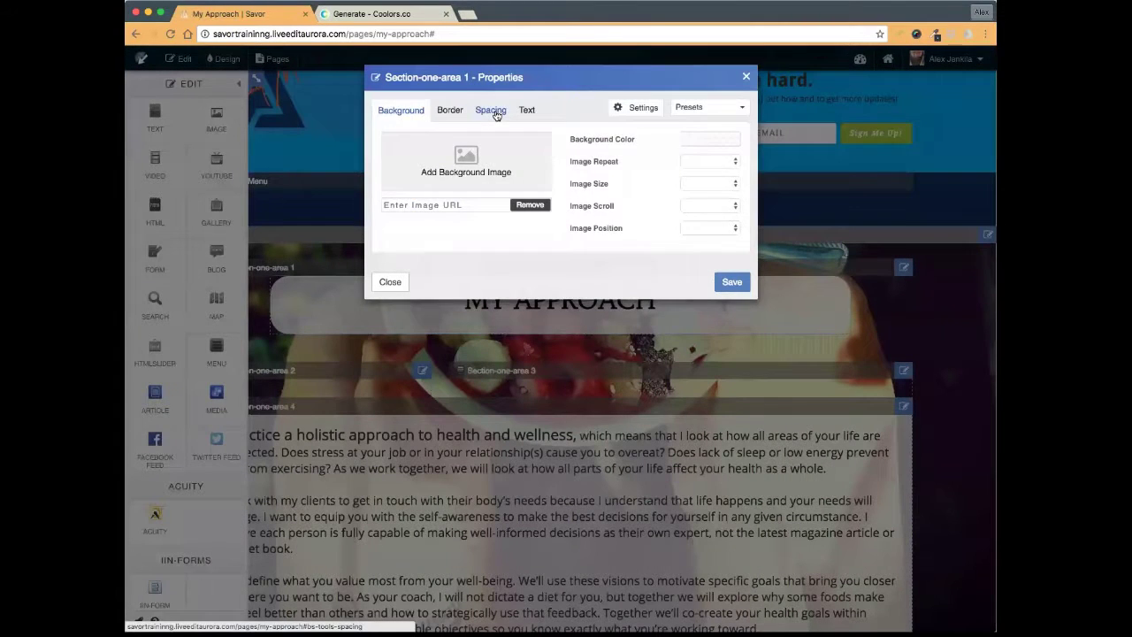
click(492, 111)
double_click(506, 184)
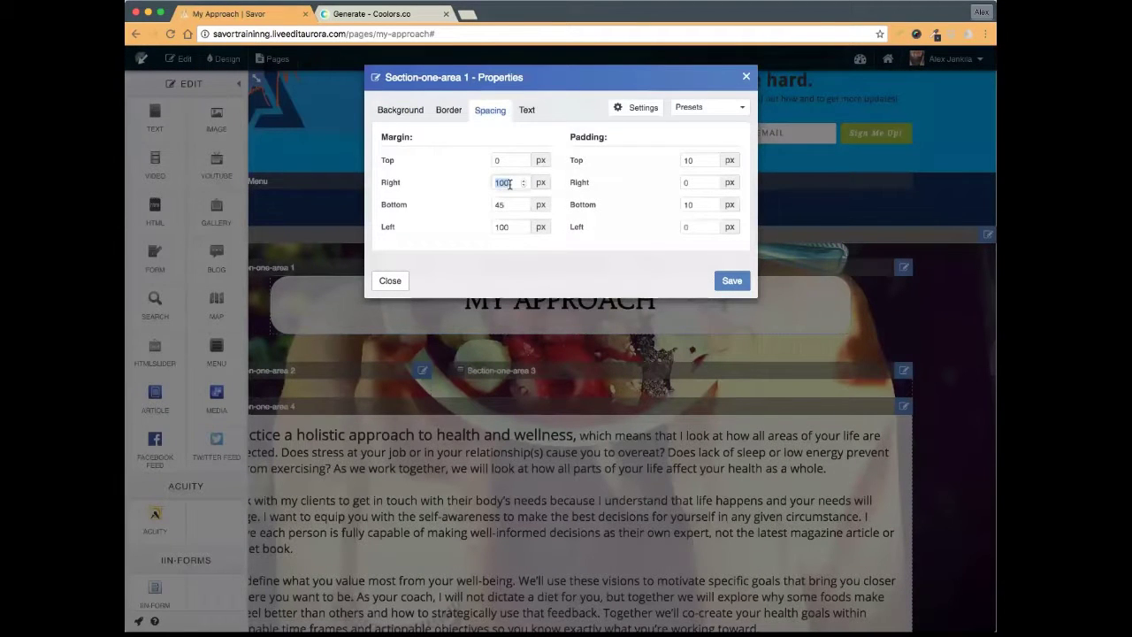
text(35)
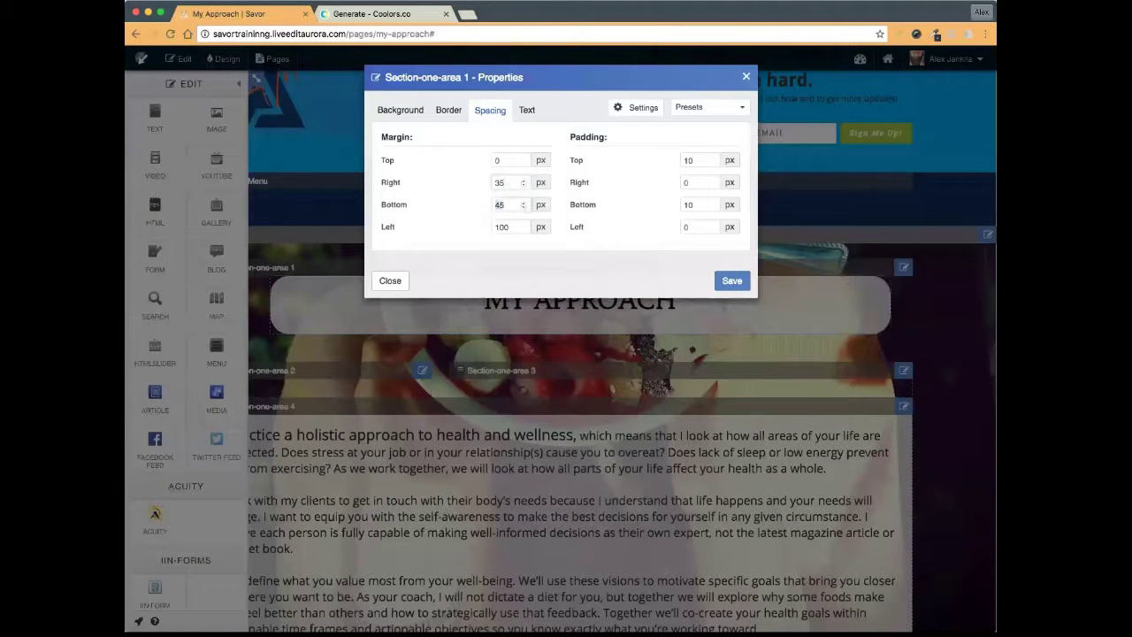
double_click(506, 228)
text(35)
click(730, 282)
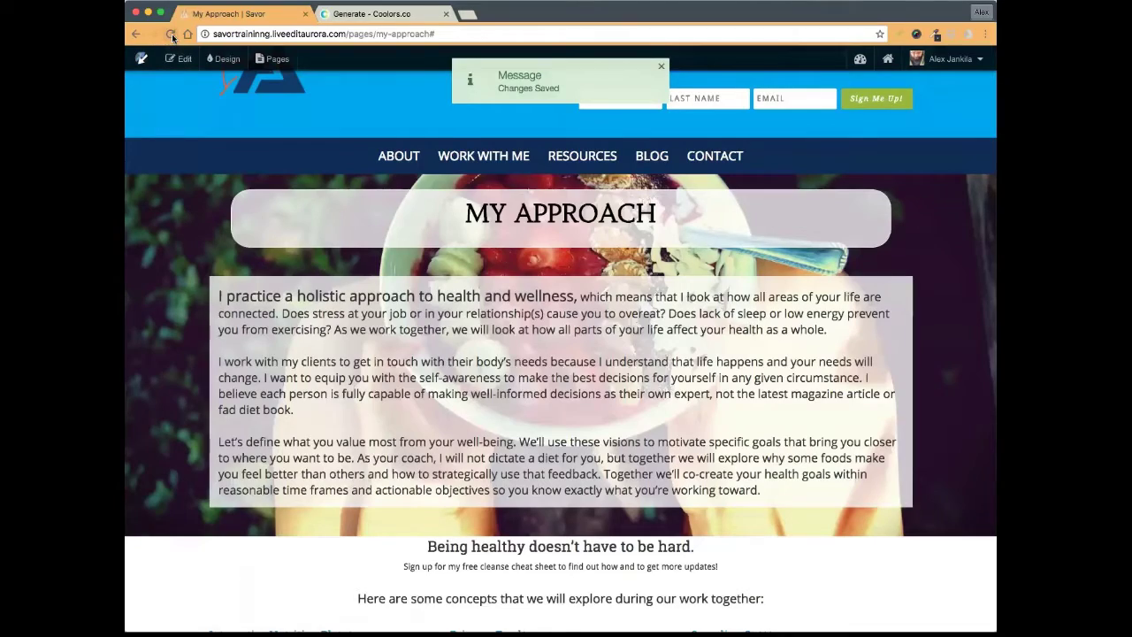
click(171, 33)
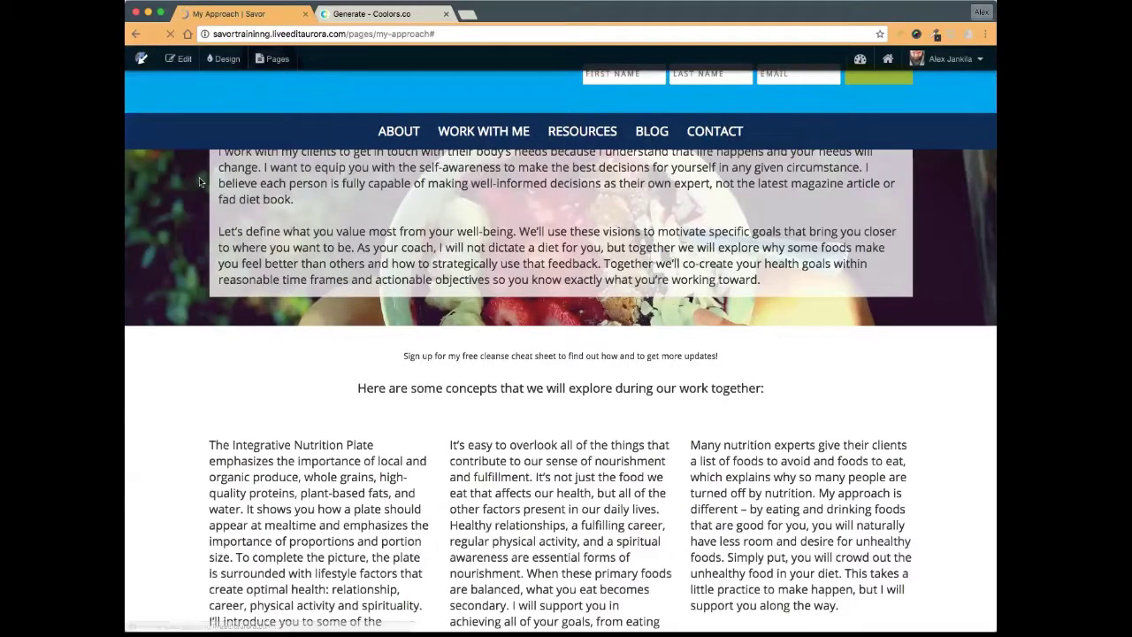
- Check that the MY APPROACH heading fits at phone width, then switch the full-width page into editing
scroll(528, 408, up, 10)
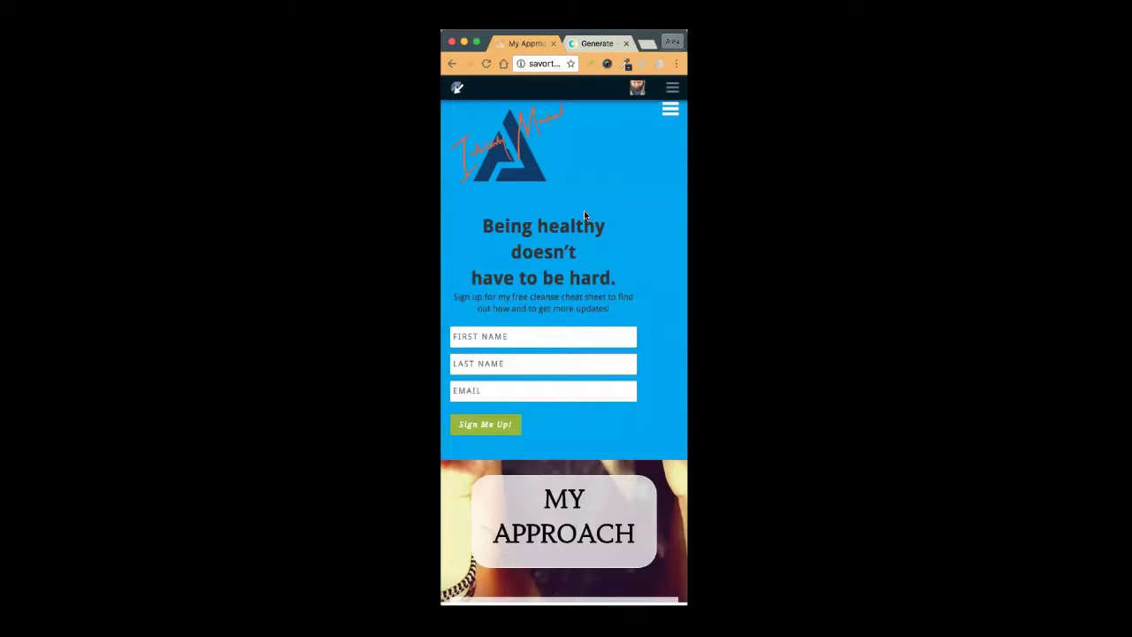
scroll(616, 199, down, 5)
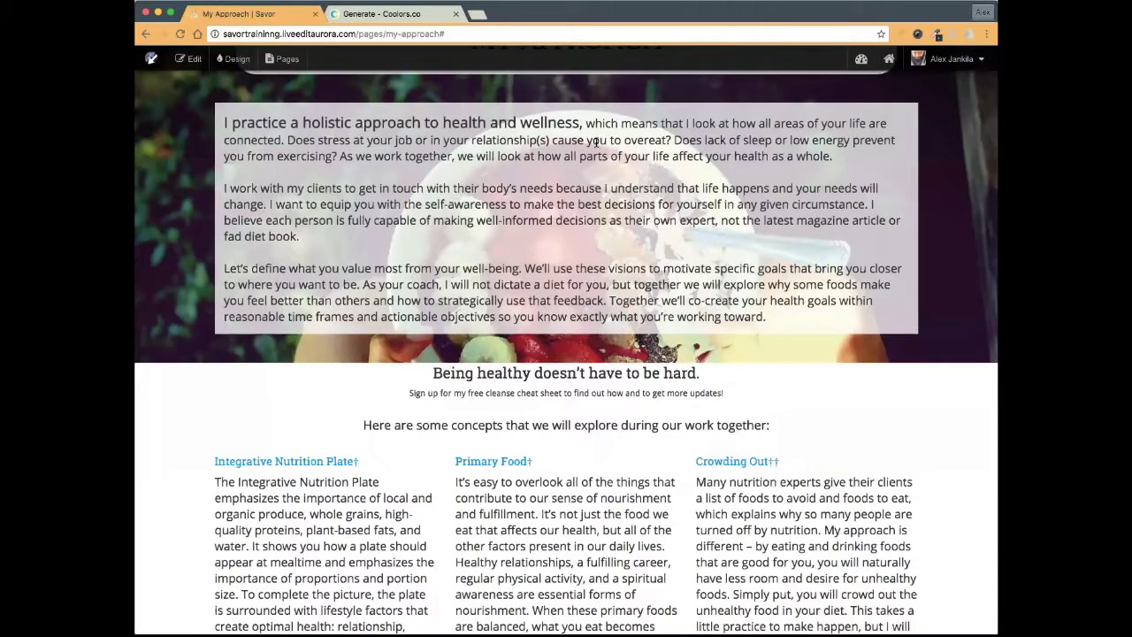
scroll(598, 142, up, 5)
mouse_move(599, 162)
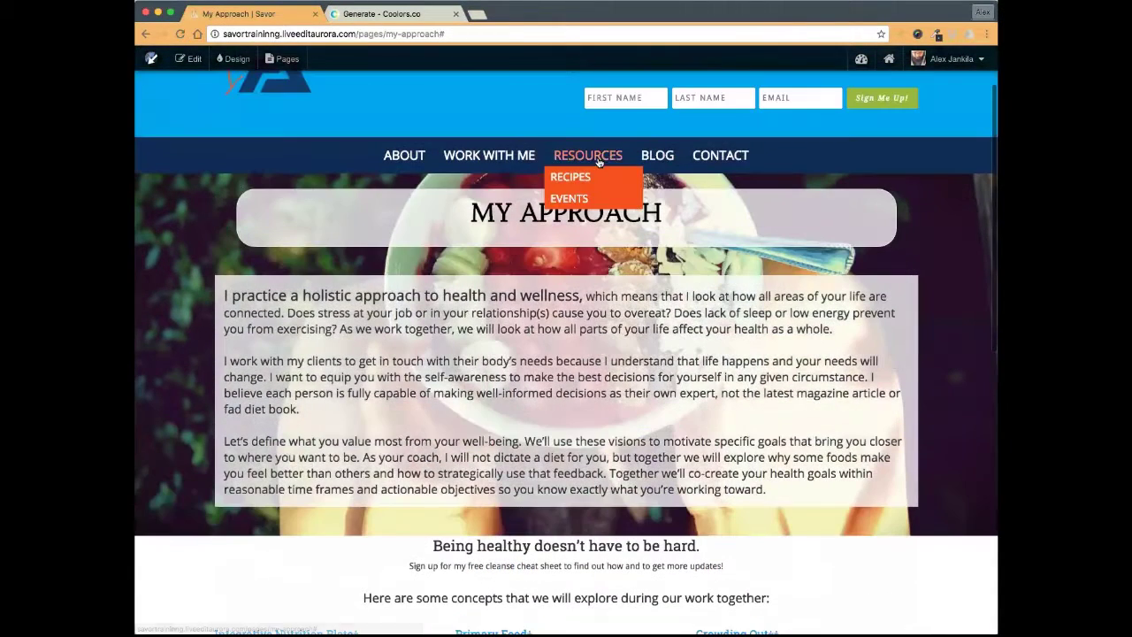
click(189, 58)
scroll(372, 220, down, 3)
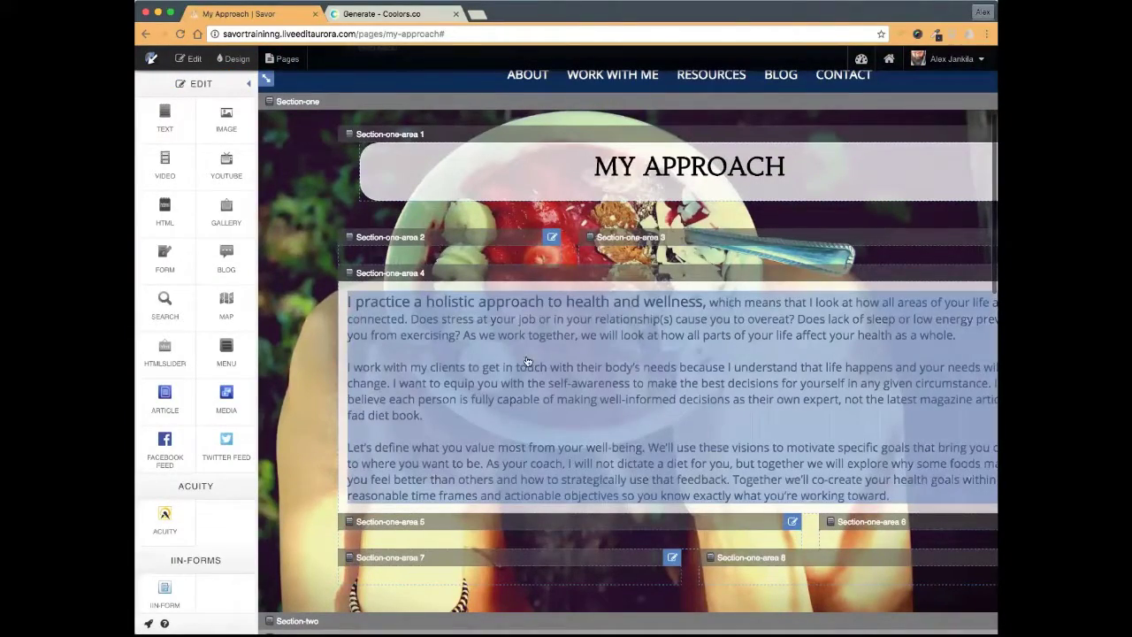
scroll(658, 357, right, 5)
scroll(658, 357, right, 2)
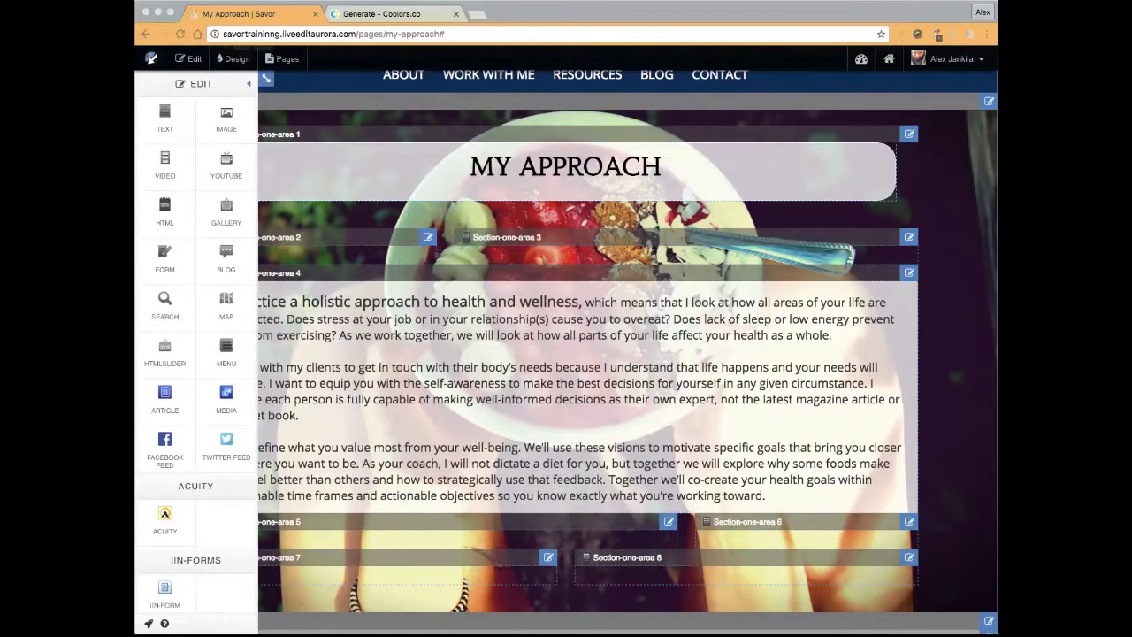
- Give the paragraph text box a solid 1 px border, save it, and leave editing
click(910, 273)
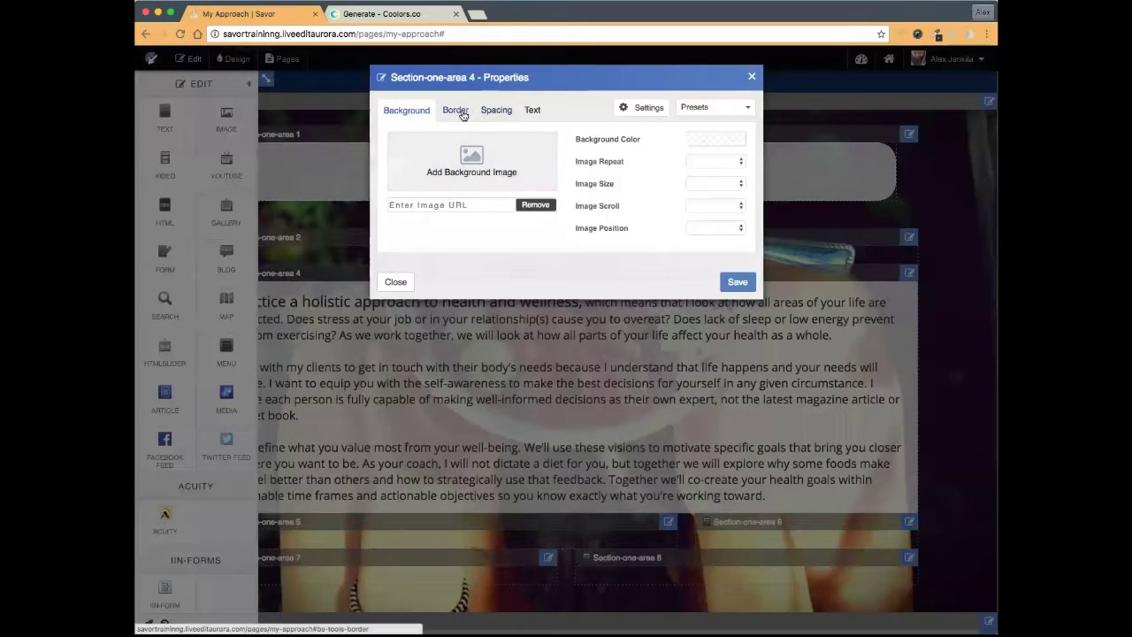
click(459, 113)
click(522, 139)
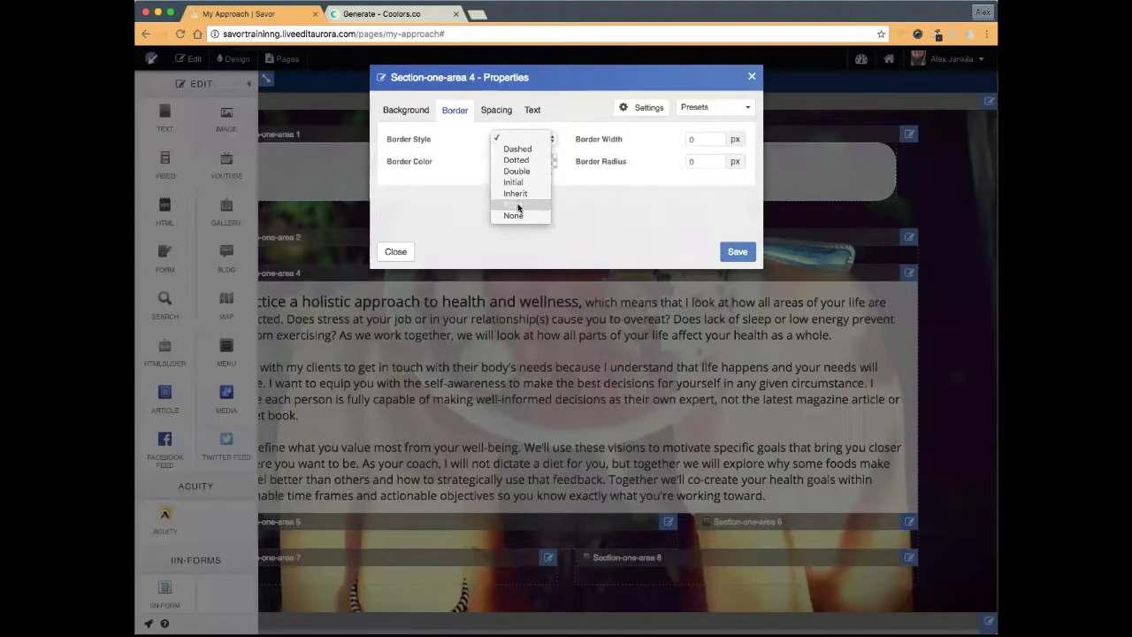
click(518, 207)
click(518, 163)
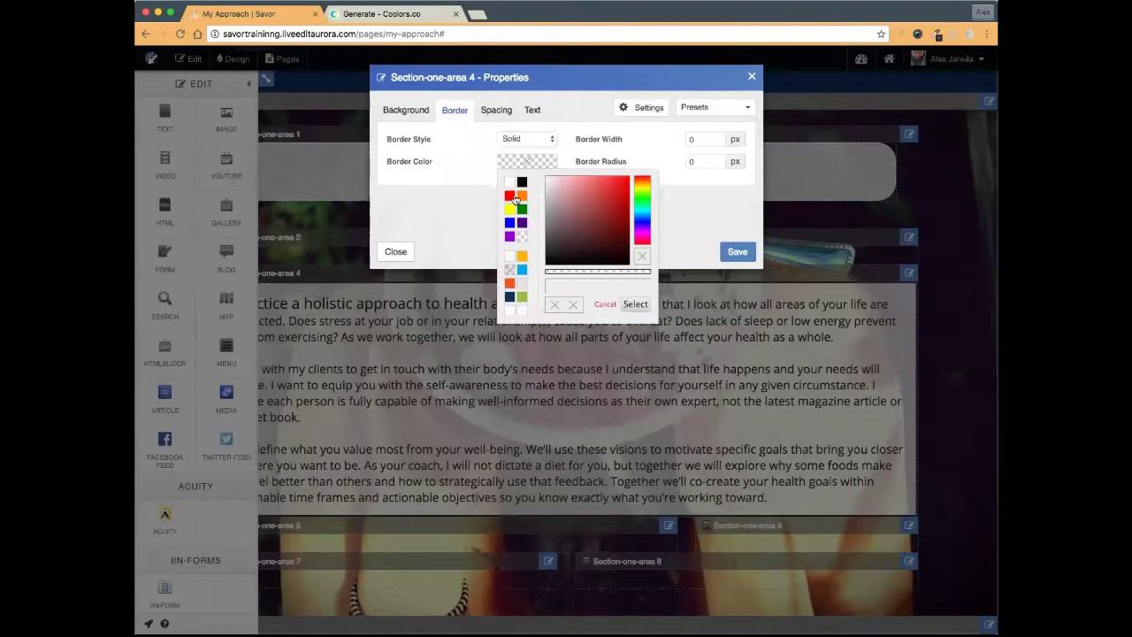
click(512, 251)
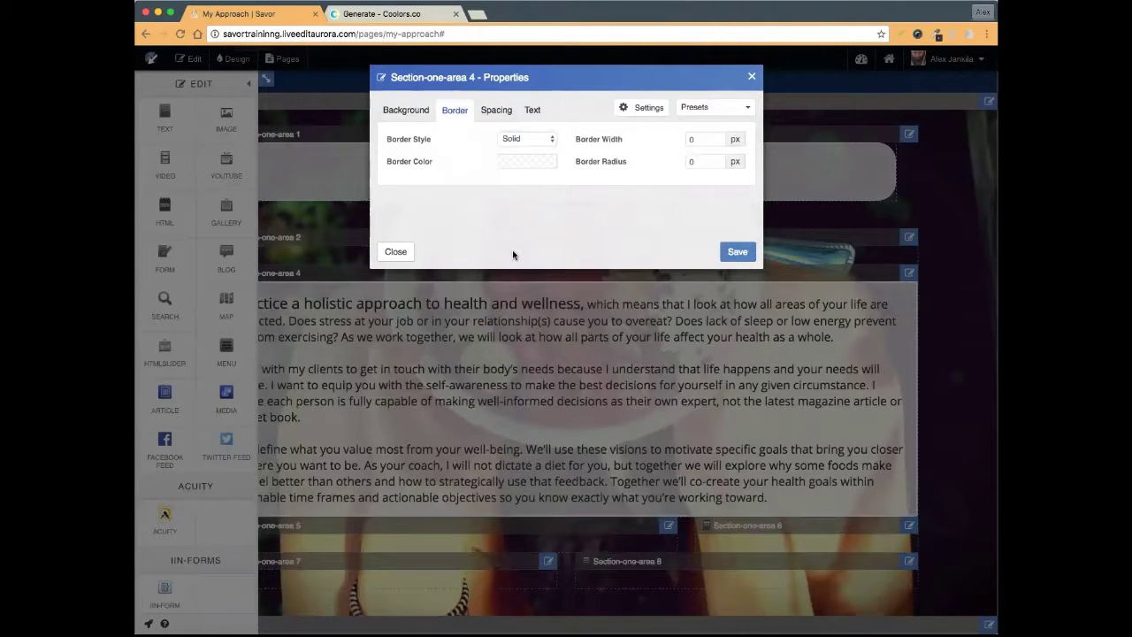
click(695, 138)
text(1)
click(699, 161)
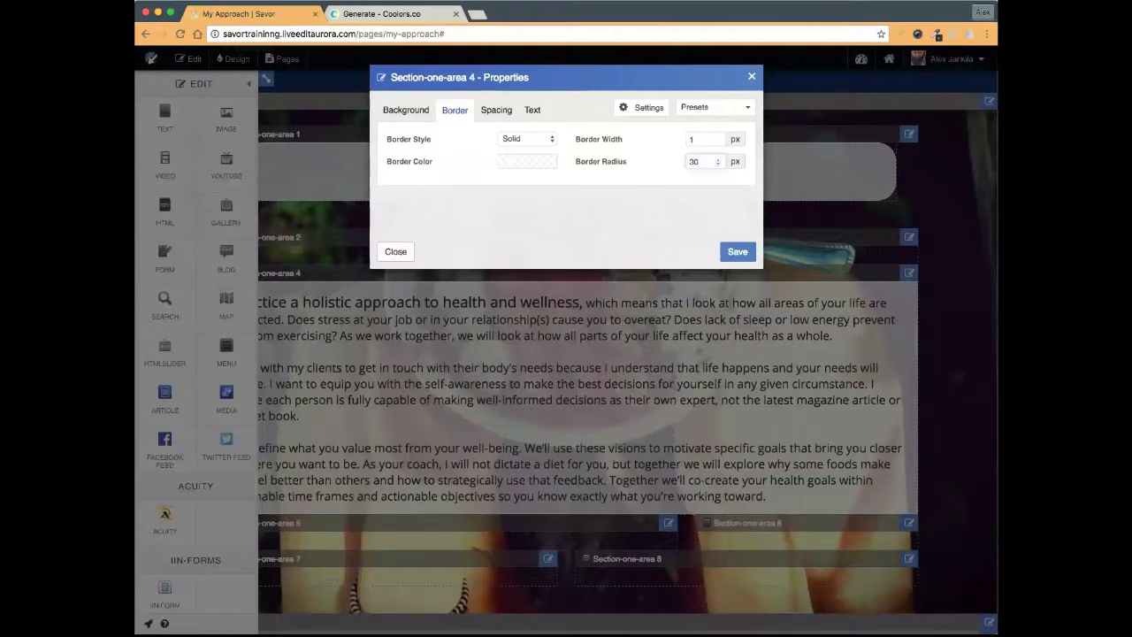
click(496, 112)
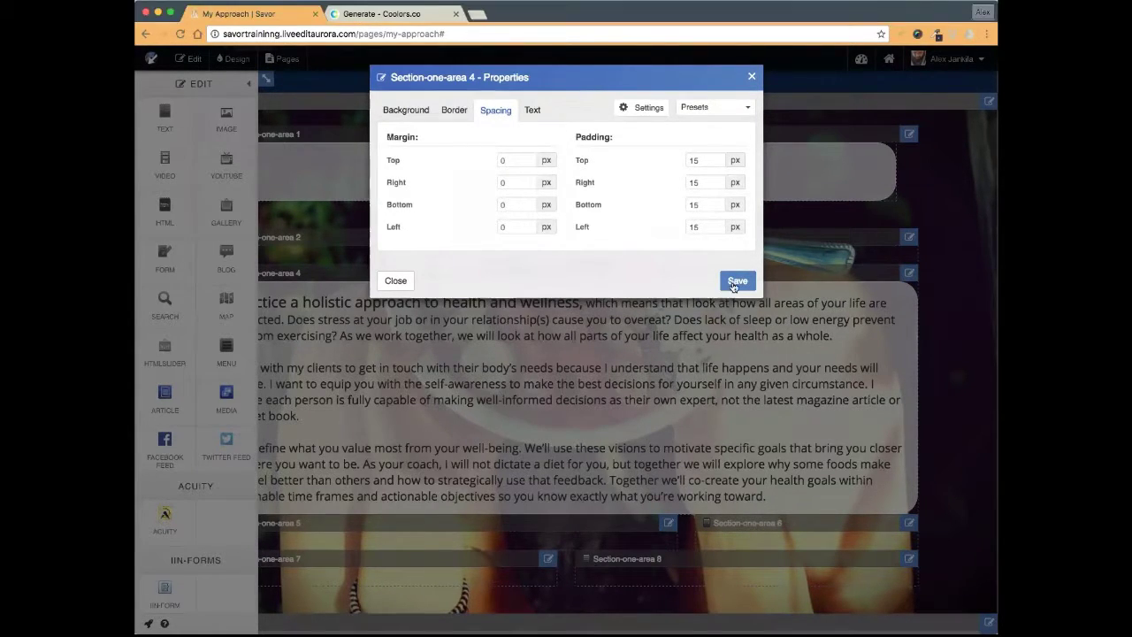
click(732, 281)
click(183, 60)
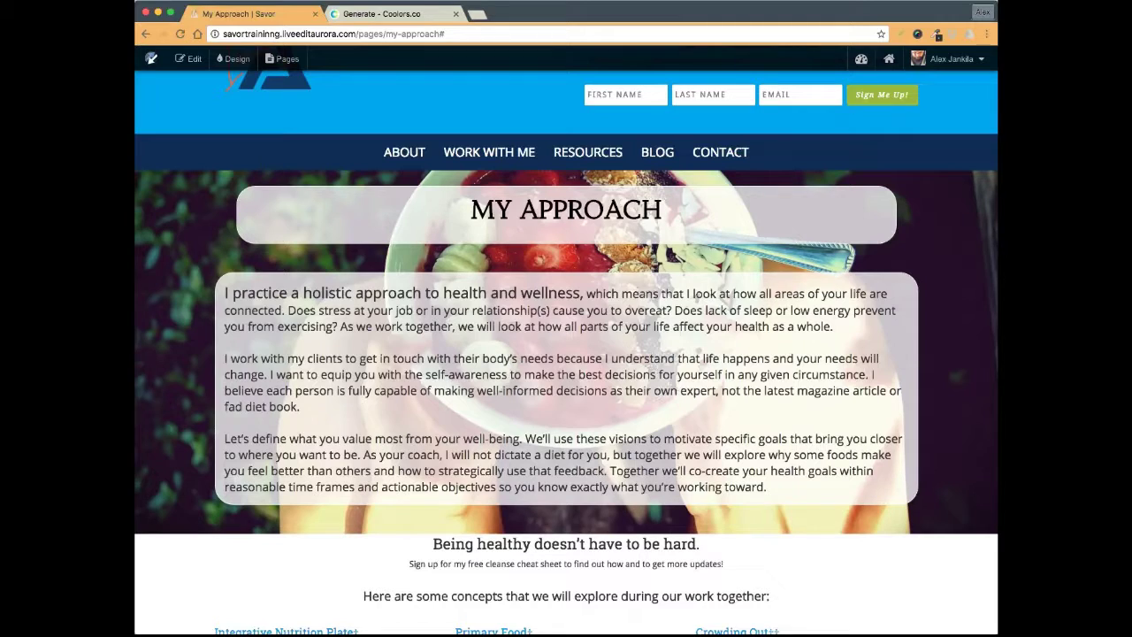
click(184, 61)
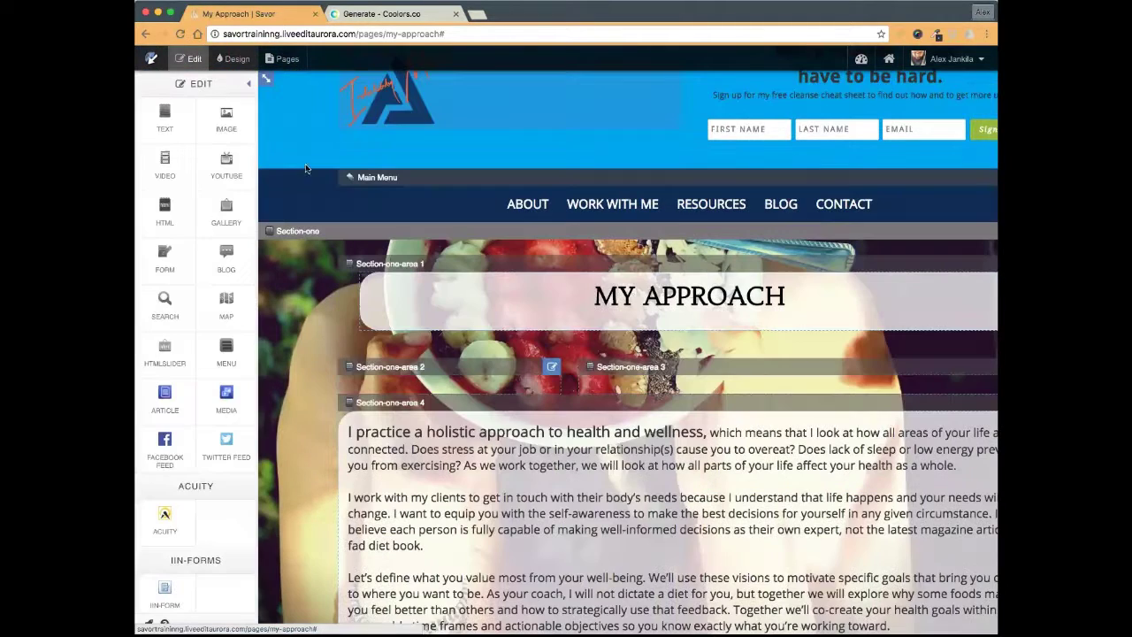
scroll(321, 326, down, 1)
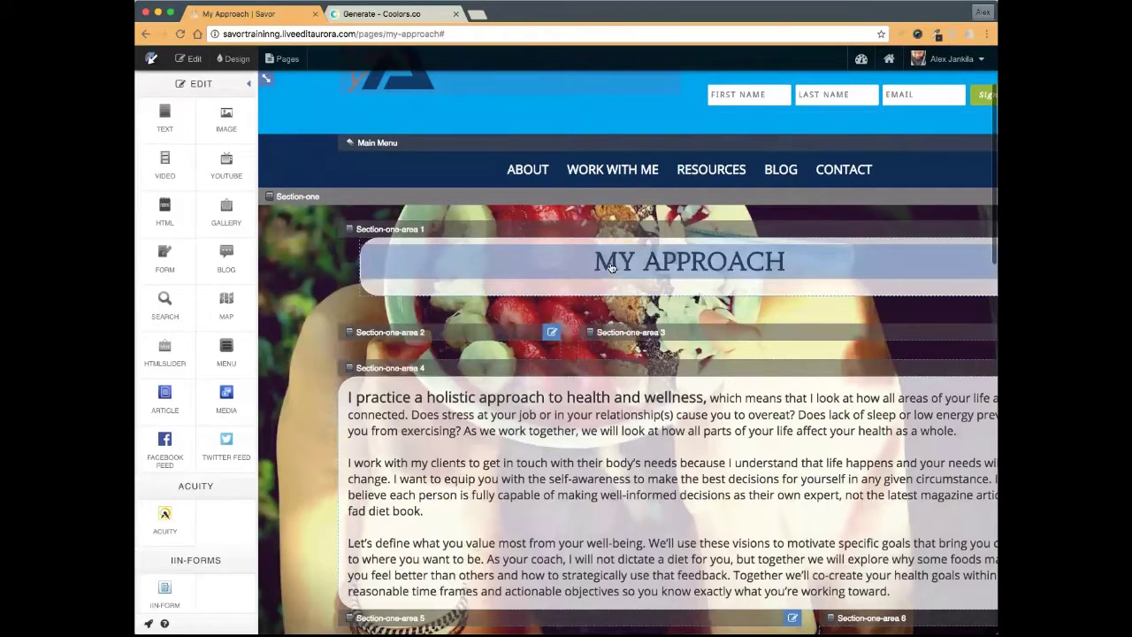
scroll(642, 264, right, 3)
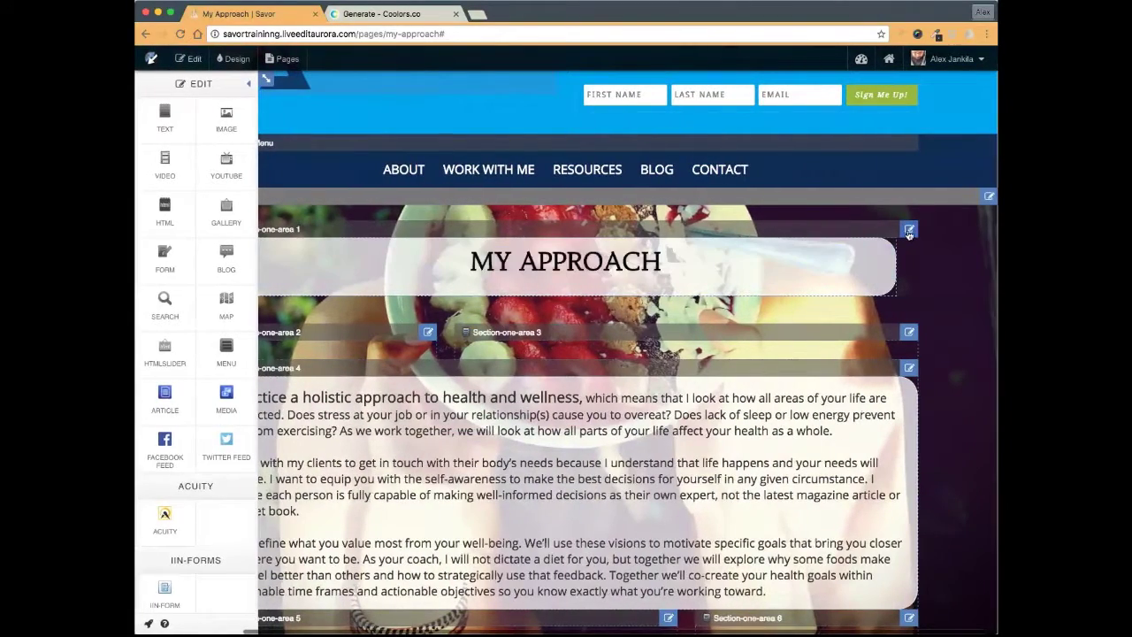
click(909, 230)
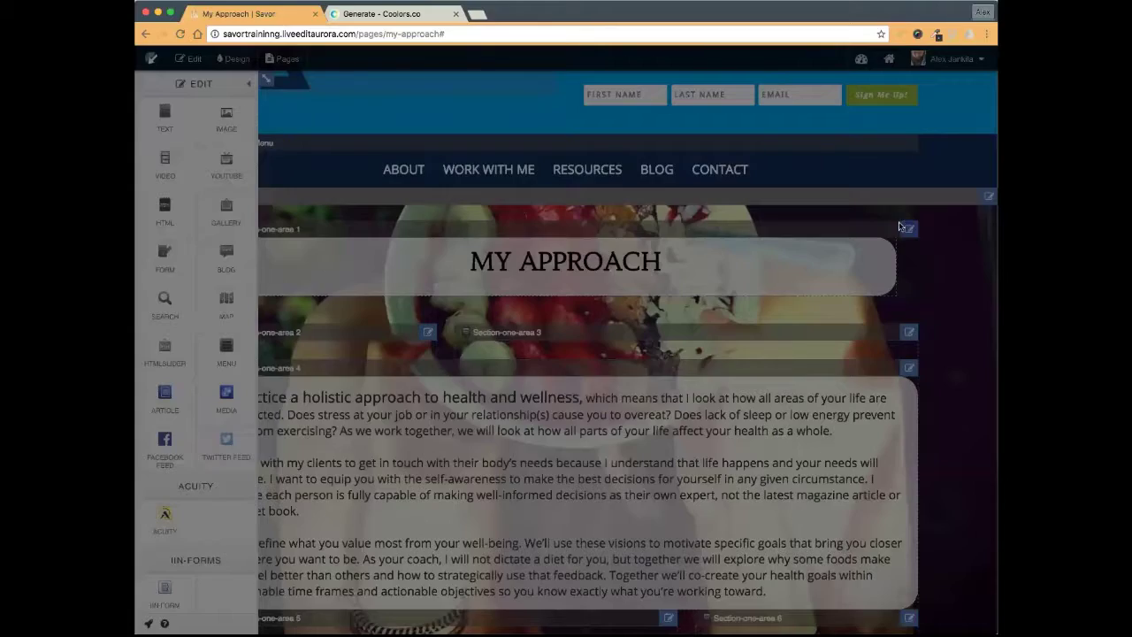
click(711, 142)
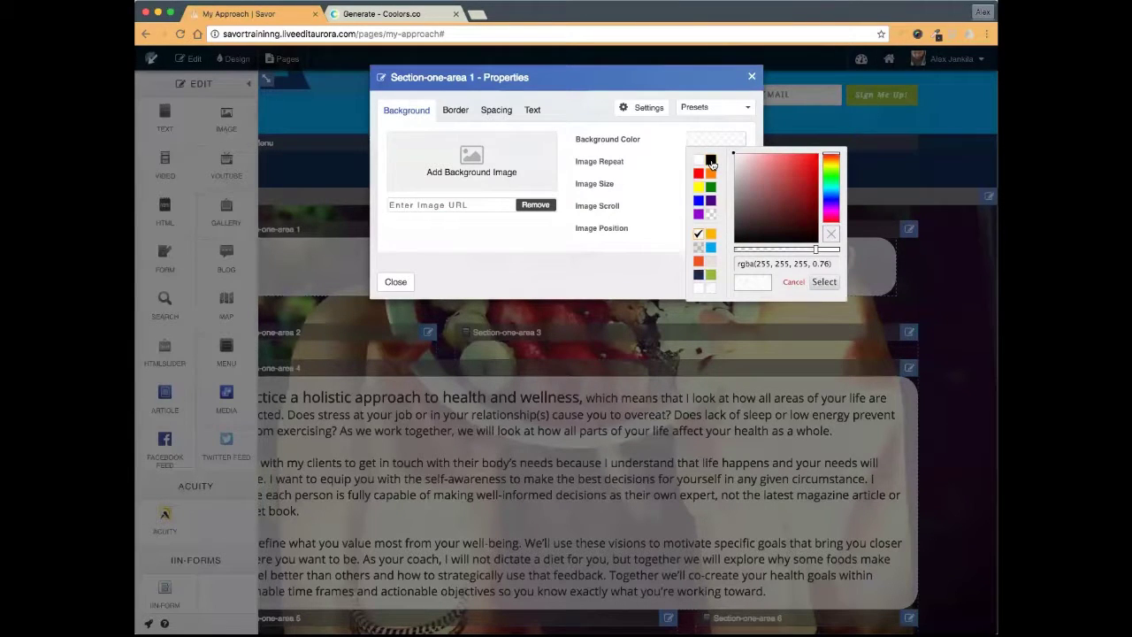
click(699, 175)
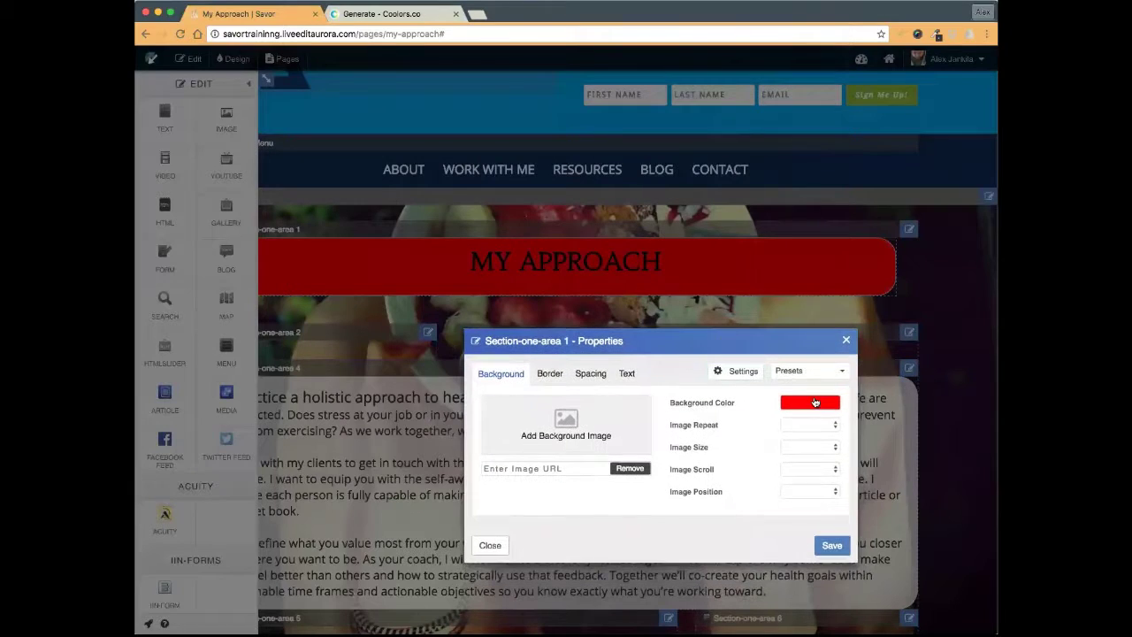
click(815, 404)
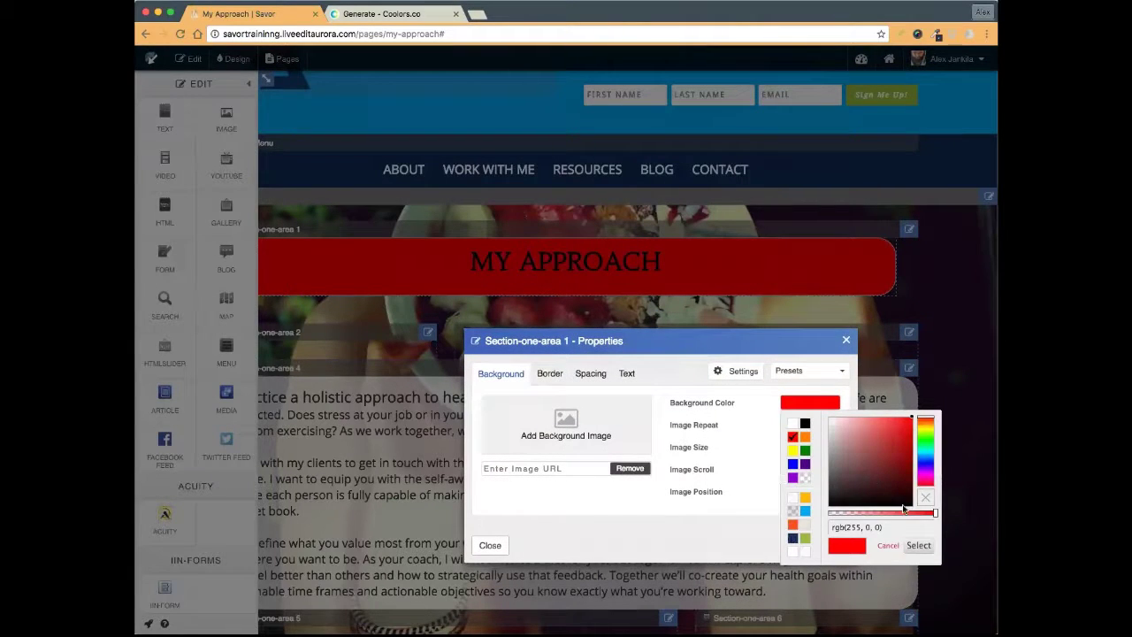
drag(935, 515, 898, 514)
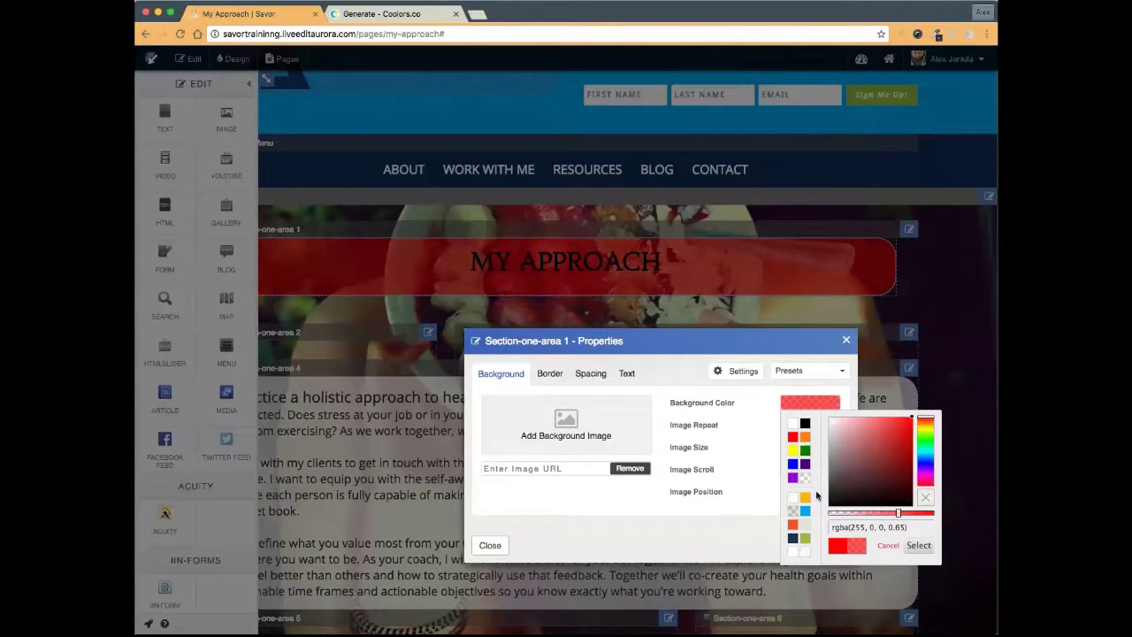
click(887, 546)
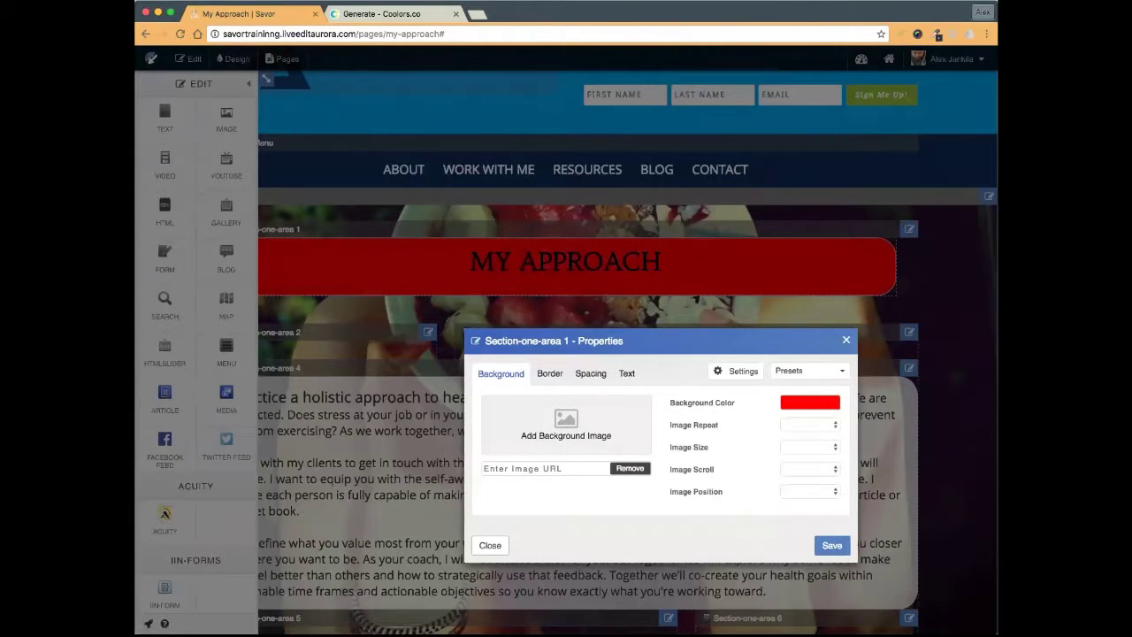
click(846, 339)
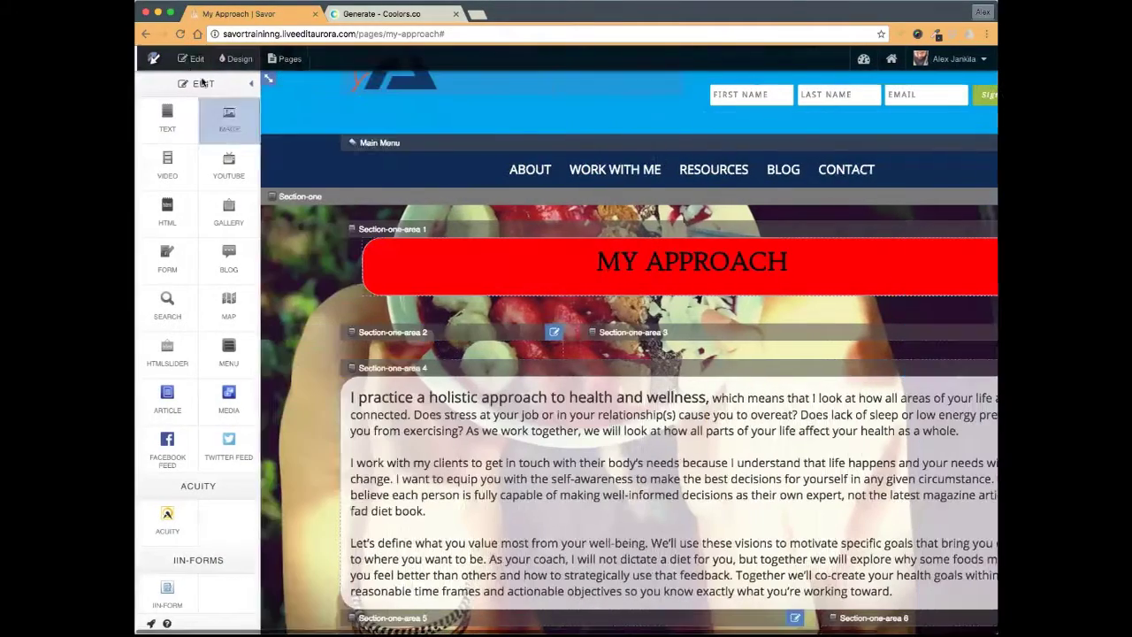
click(179, 33)
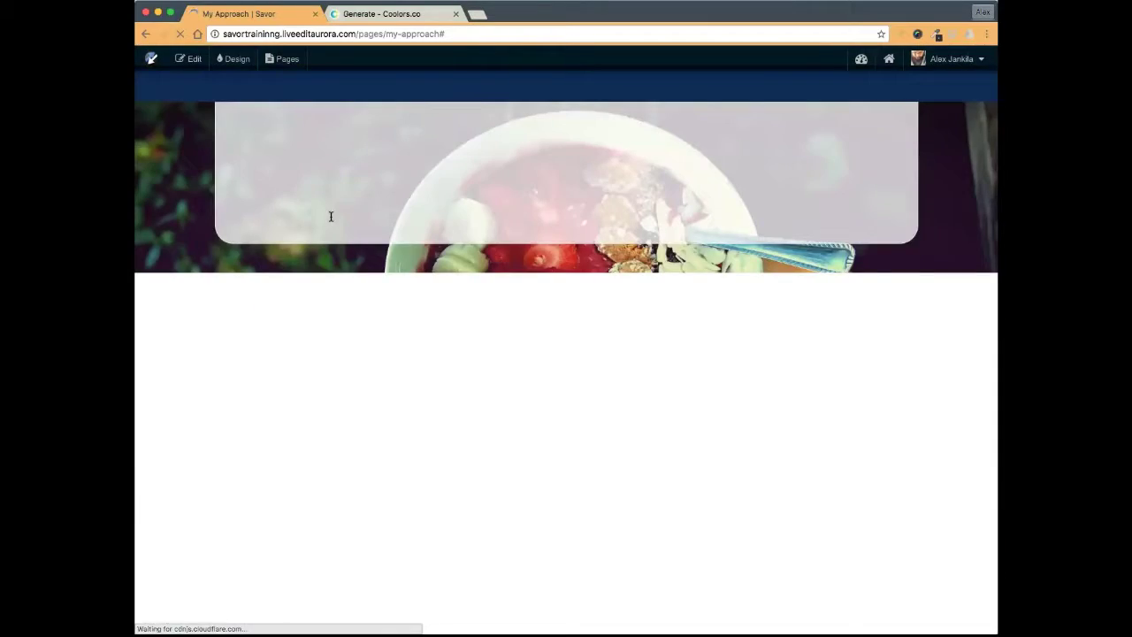
scroll(524, 237, down, 3)
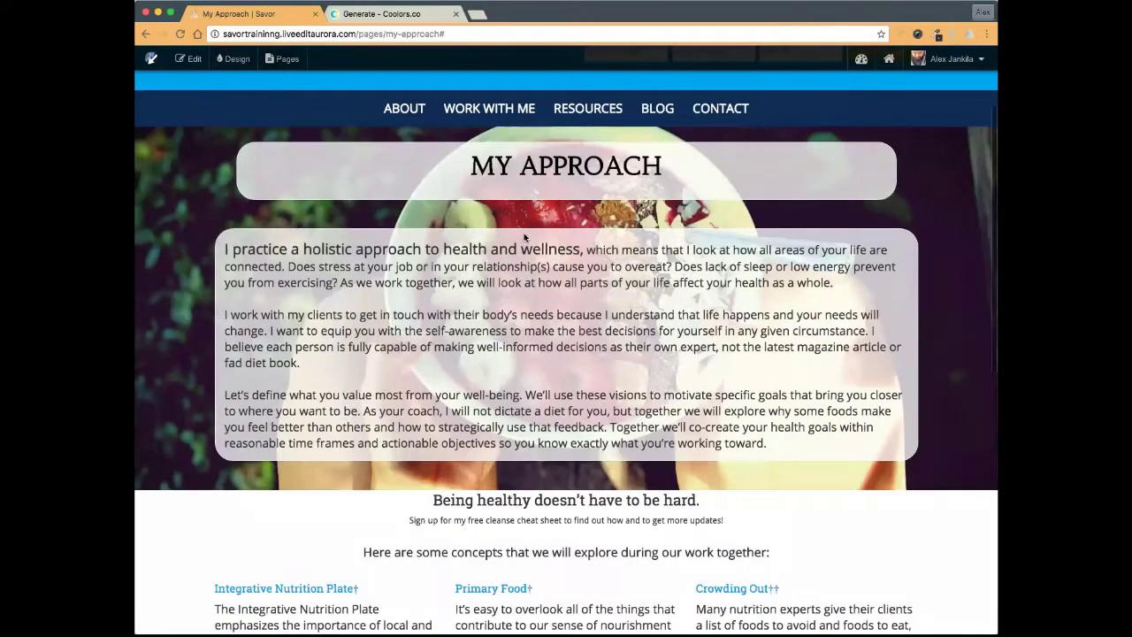
scroll(526, 237, down, 1)
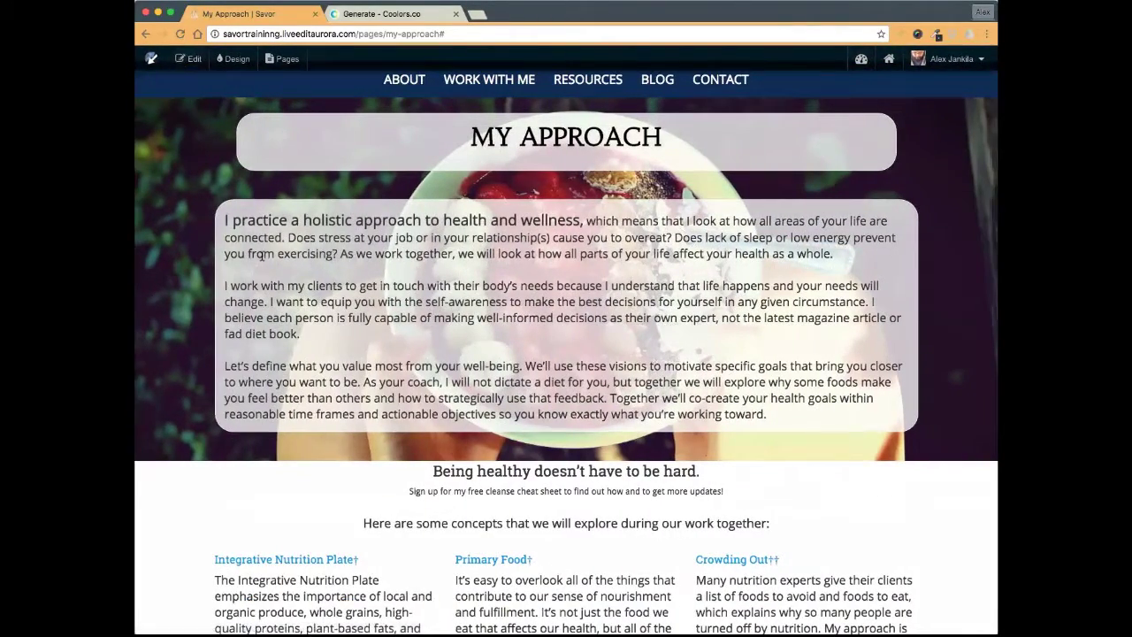
scroll(187, 66, down, 1)
click(187, 64)
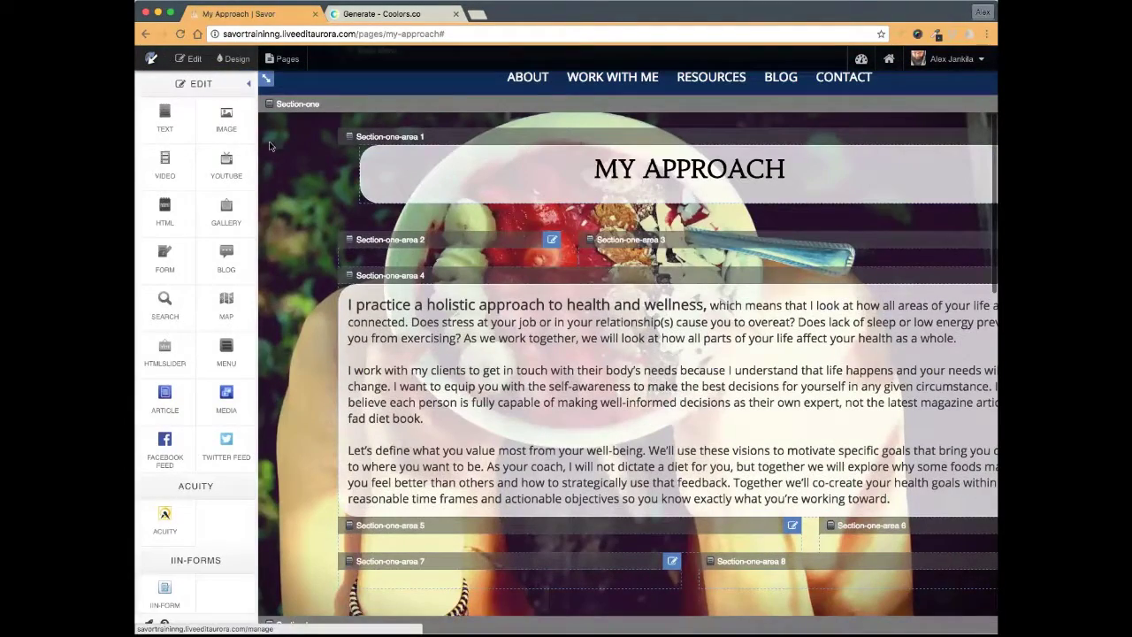
click(271, 146)
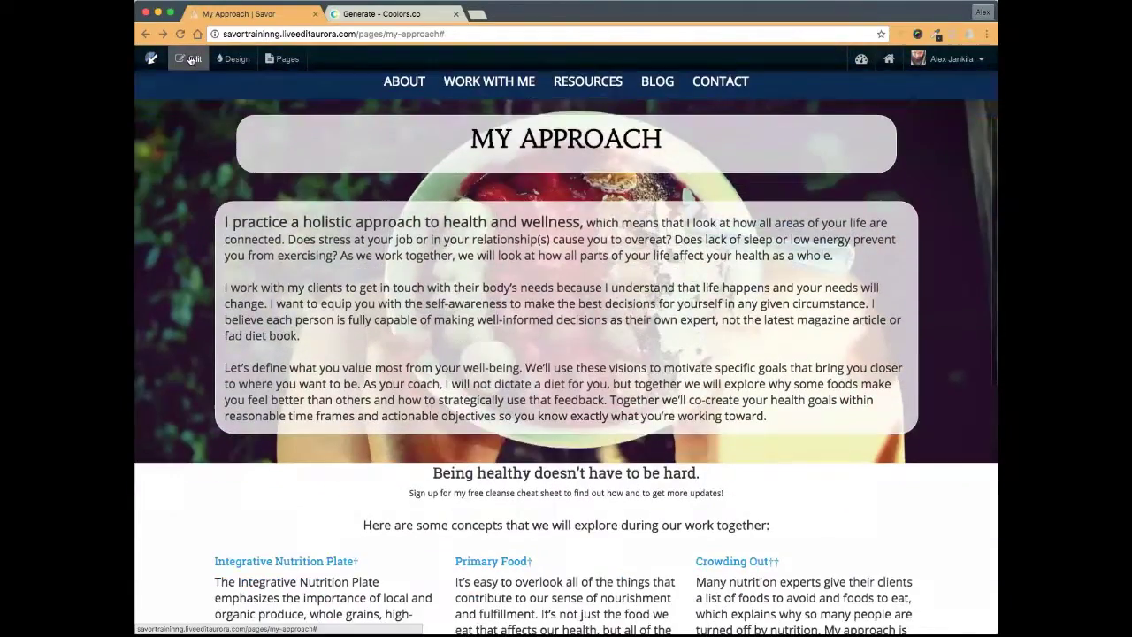
- Delete the "Being healthy doesn't have to be hard." text block and confirm the deletion
scroll(551, 256, down, 8)
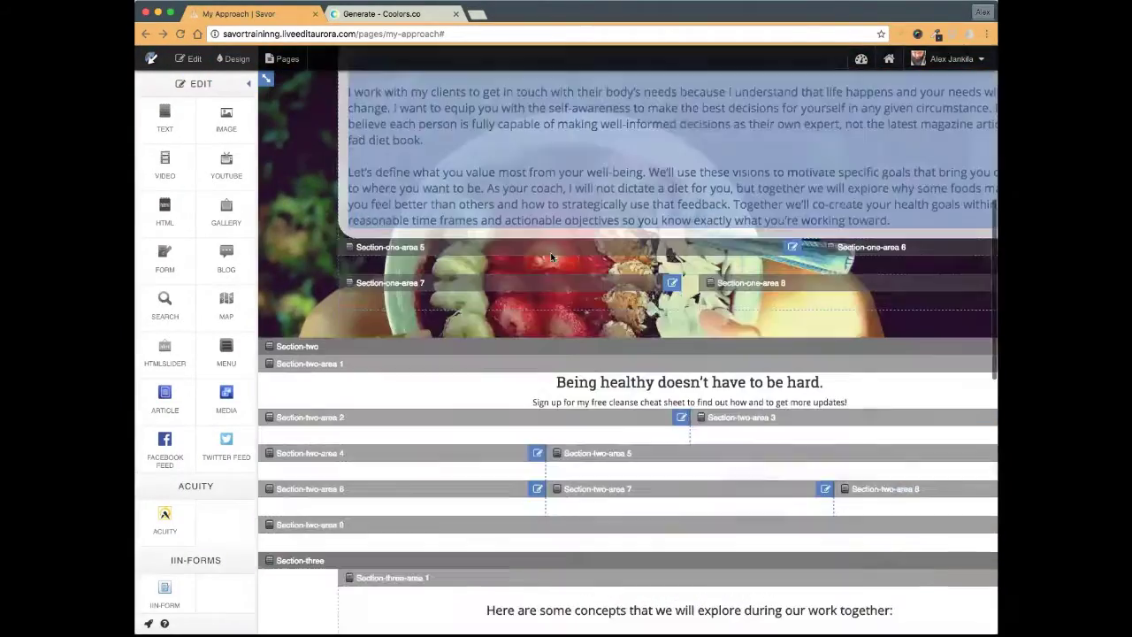
click(609, 387)
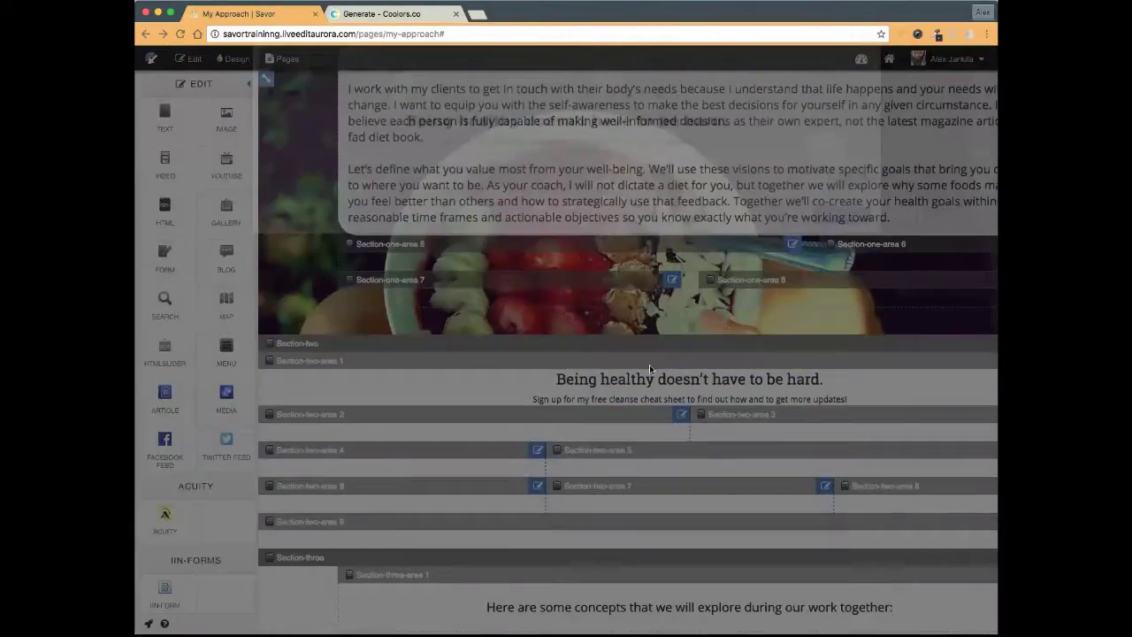
click(285, 274)
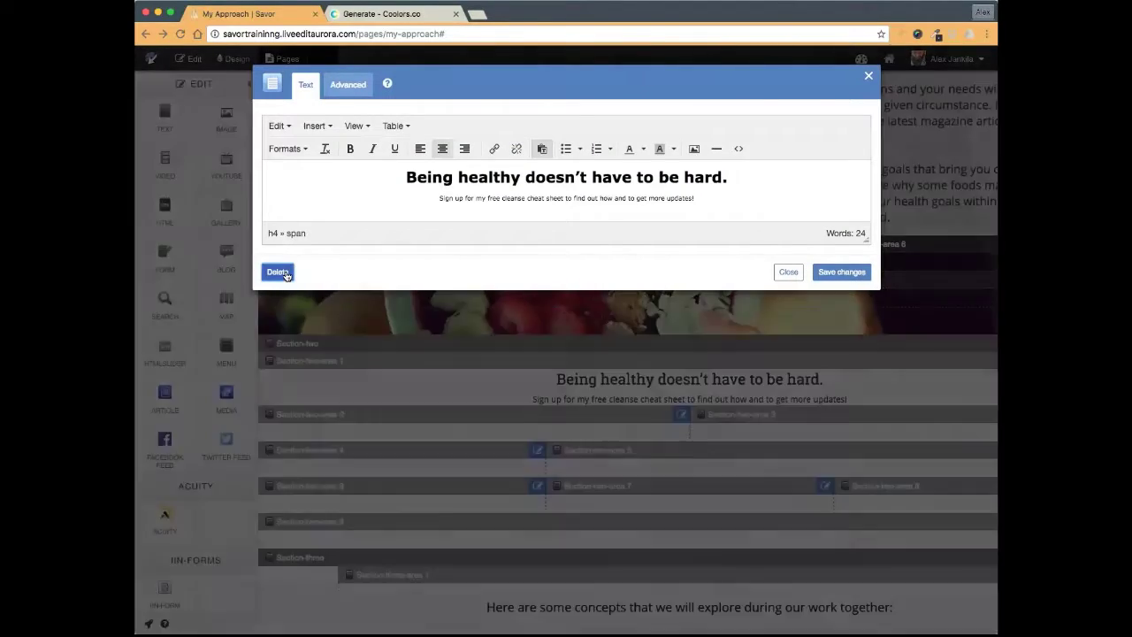
click(725, 176)
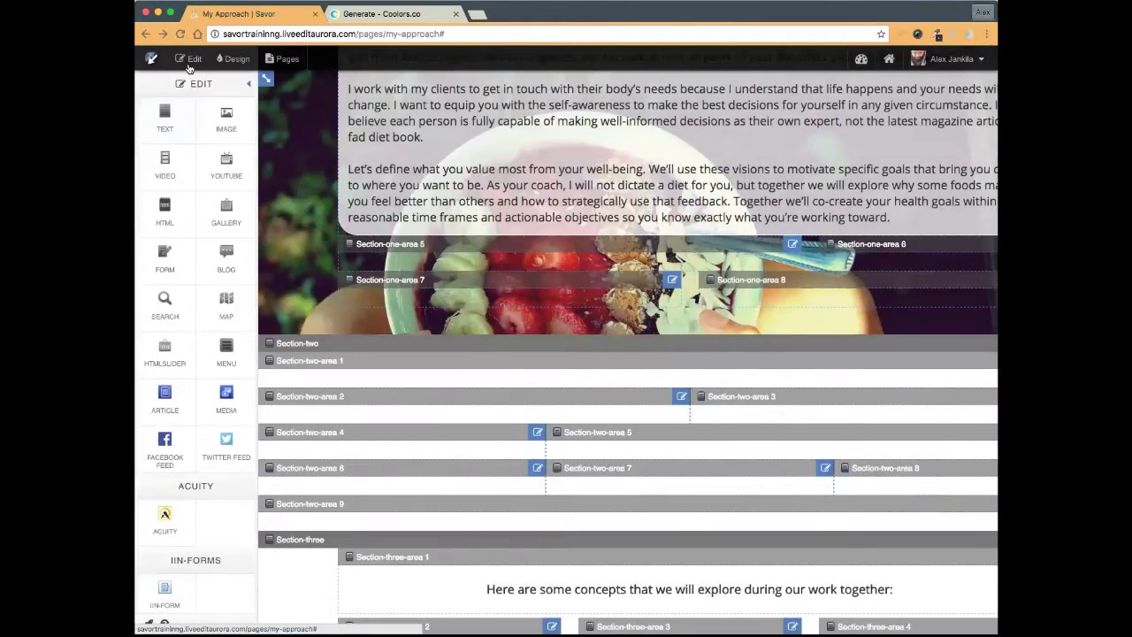
- Preview the page without that block, then return it to editing and scroll down
click(189, 58)
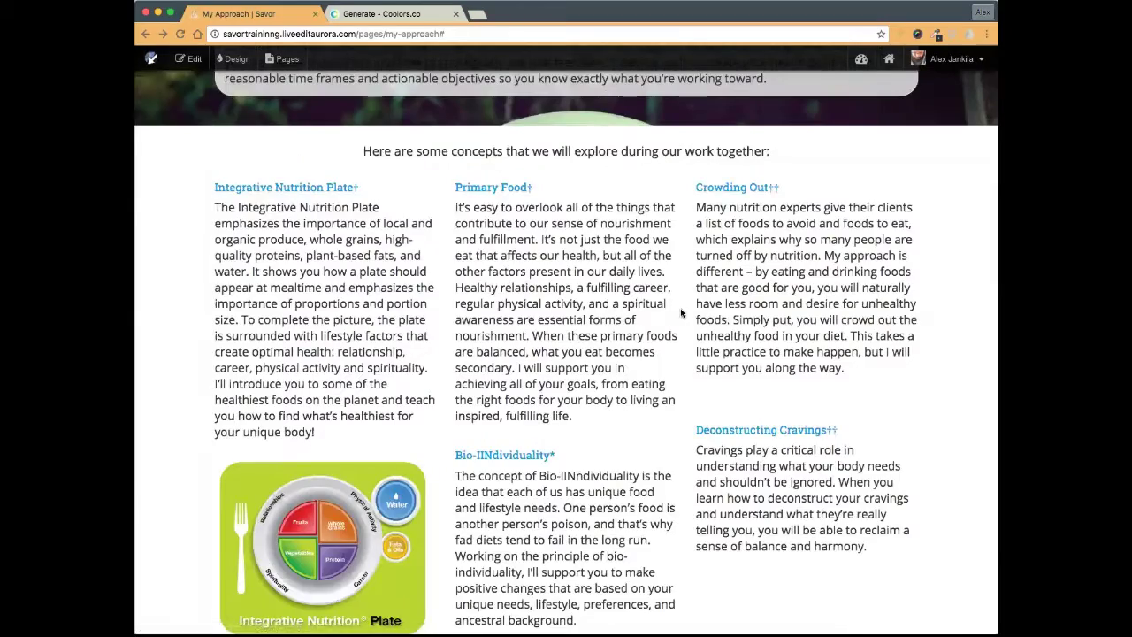
scroll(681, 312, up, 4)
scroll(681, 312, up, 3)
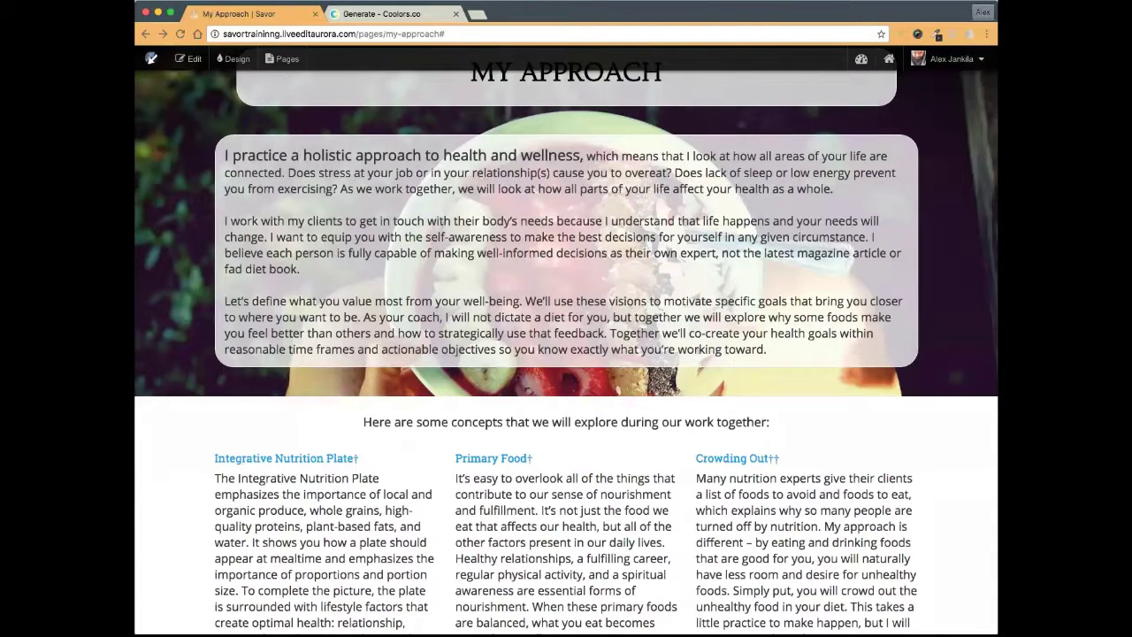
scroll(816, 458, down, 3)
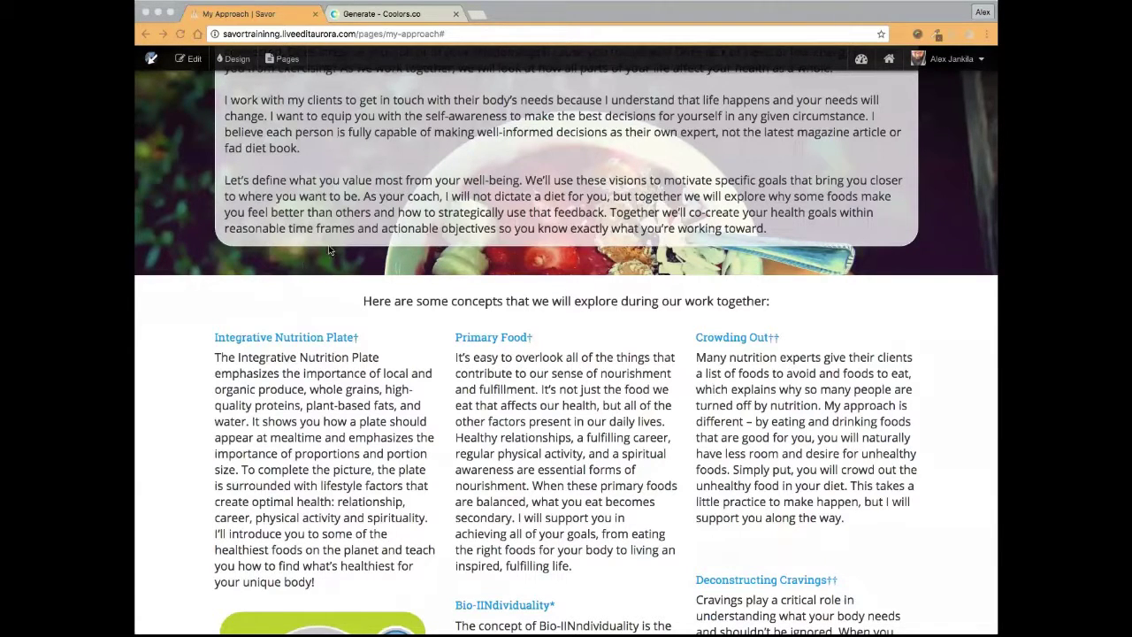
click(182, 58)
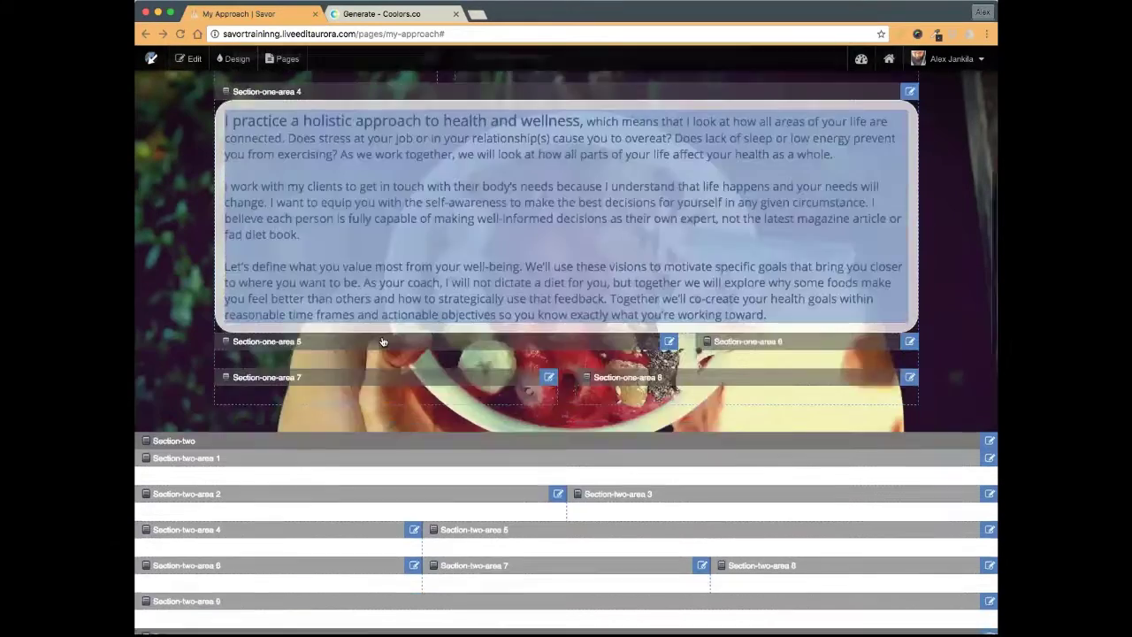
scroll(383, 341, down, 2)
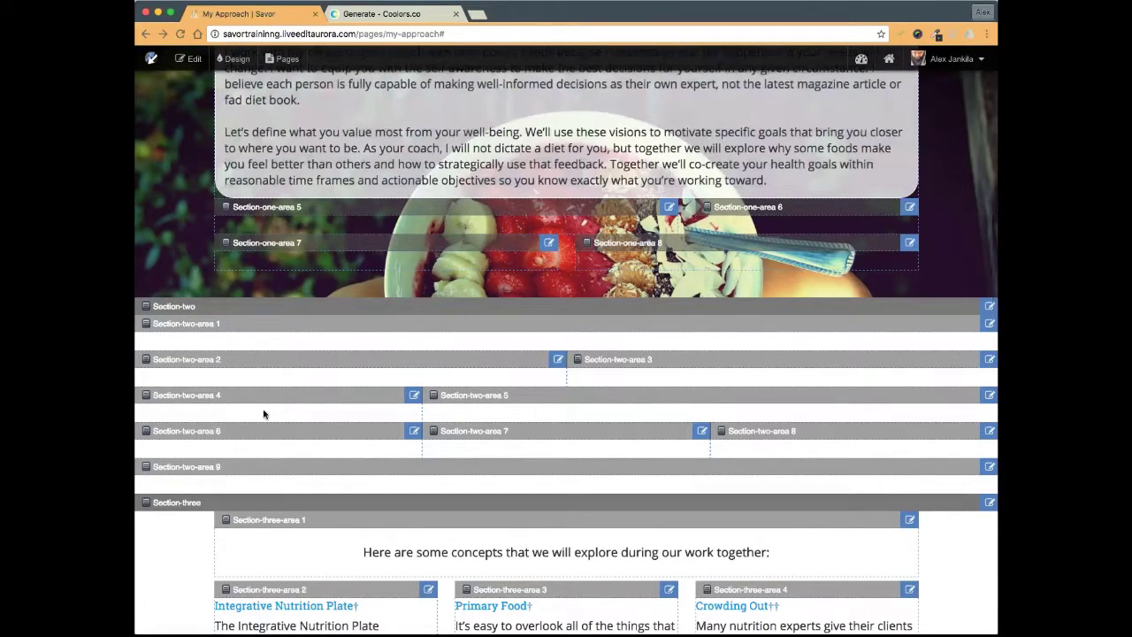
scroll(263, 413, down, 5)
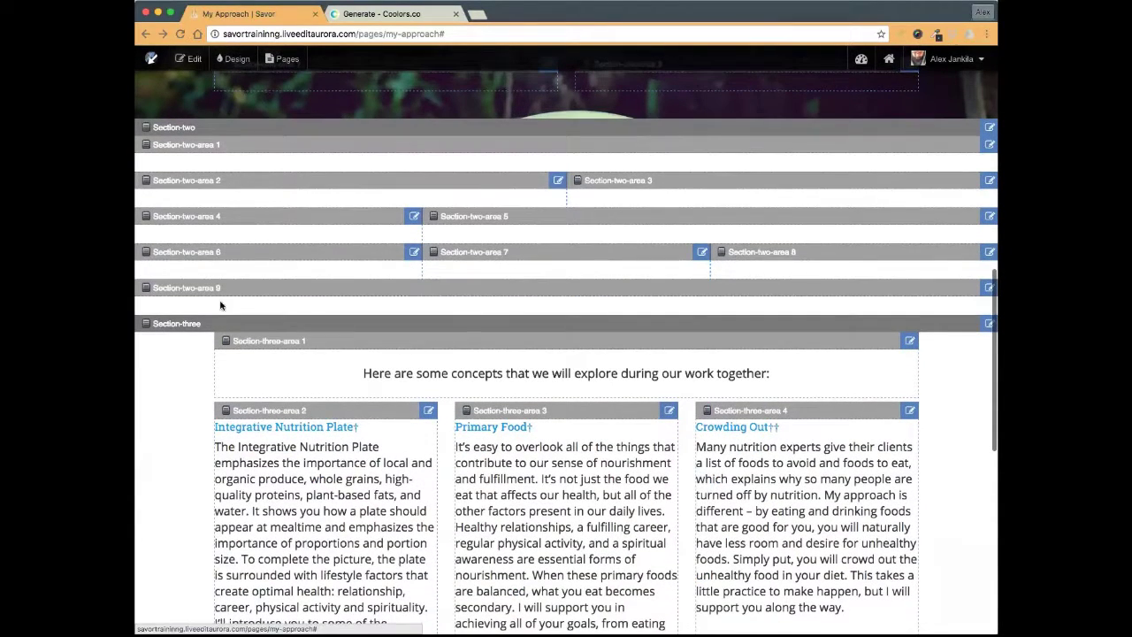
scroll(173, 348, down, 2)
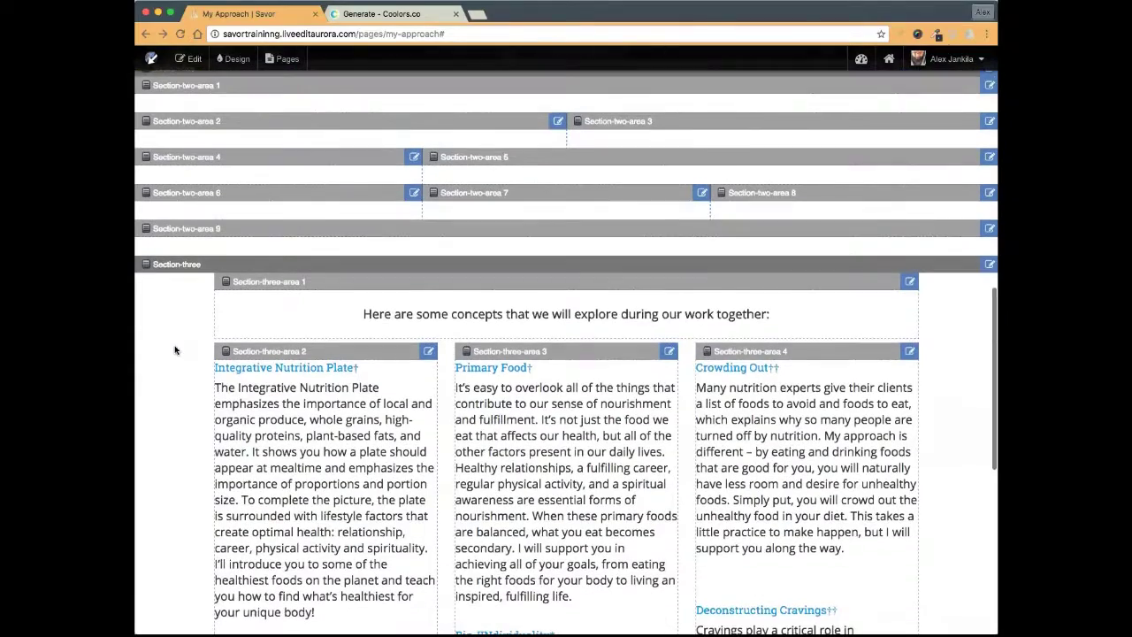
click(989, 263)
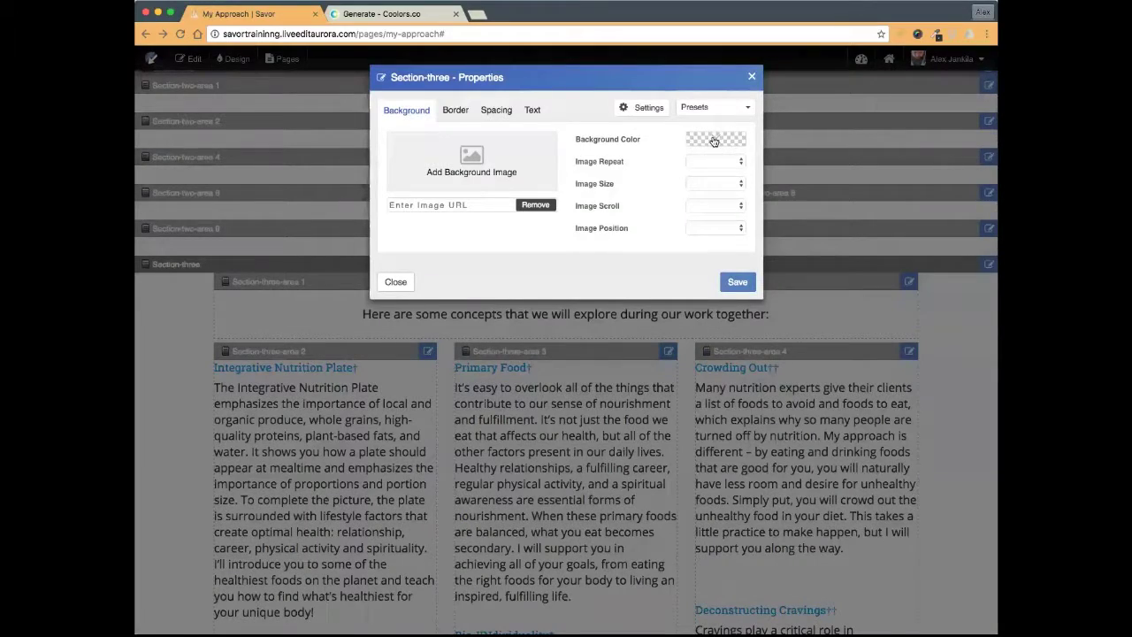
click(714, 143)
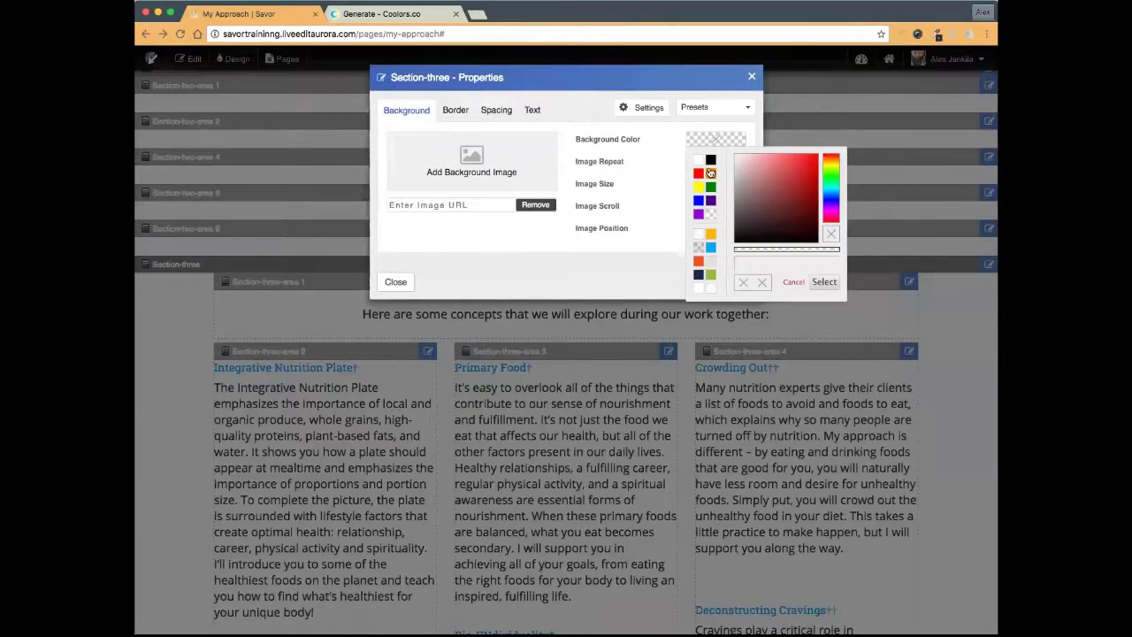
click(710, 172)
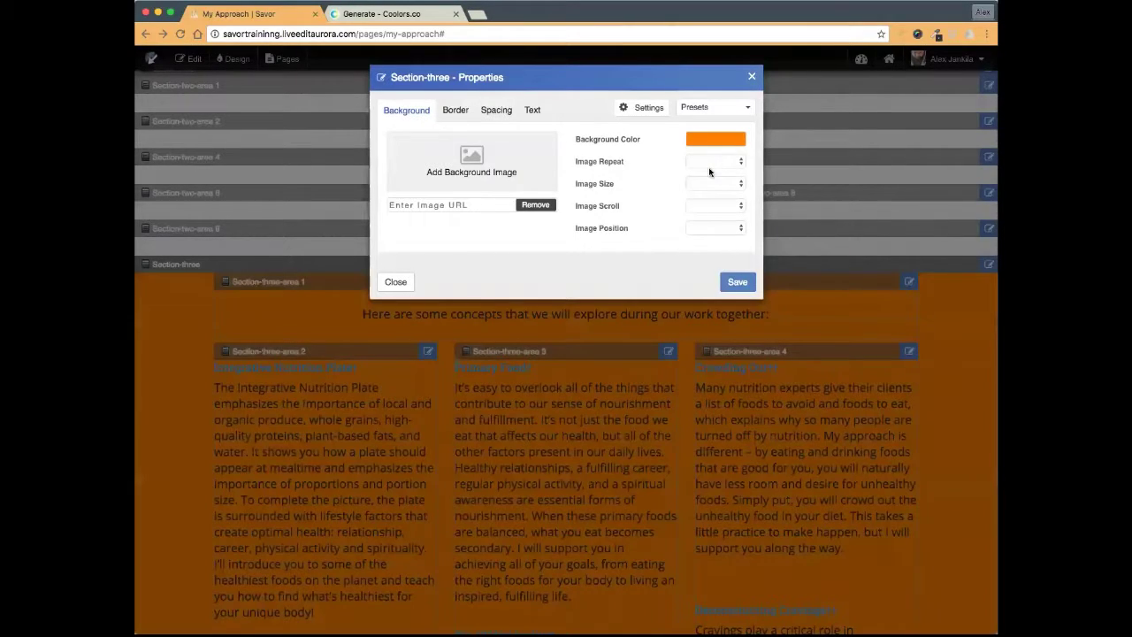
click(737, 281)
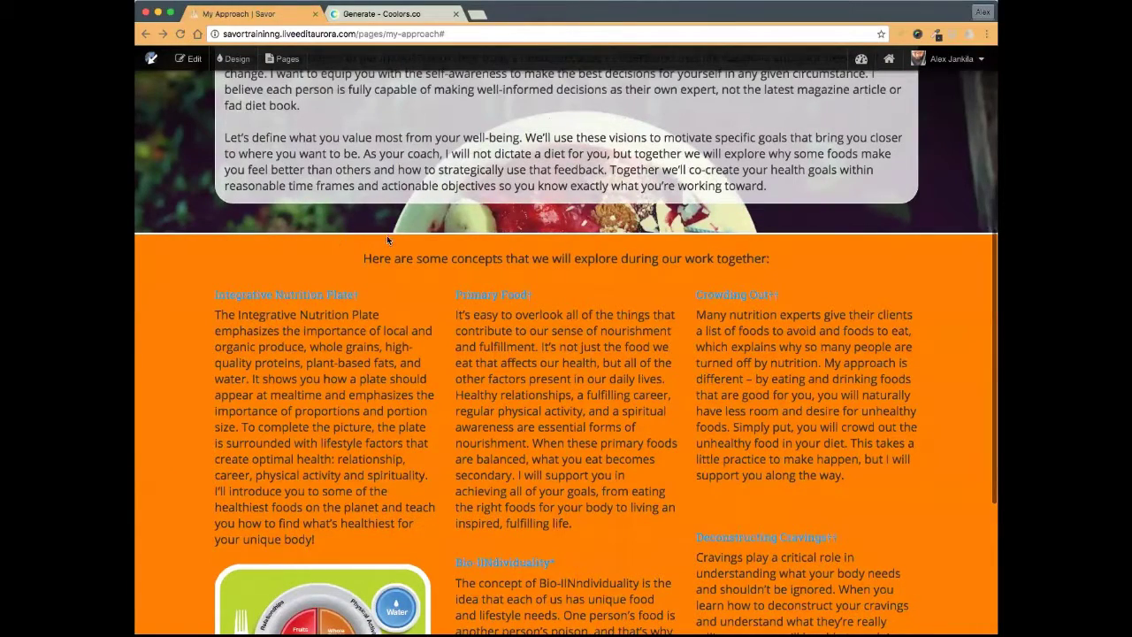
- Toggle editing on and off while scrolling to compare the outlined and live page
click(188, 58)
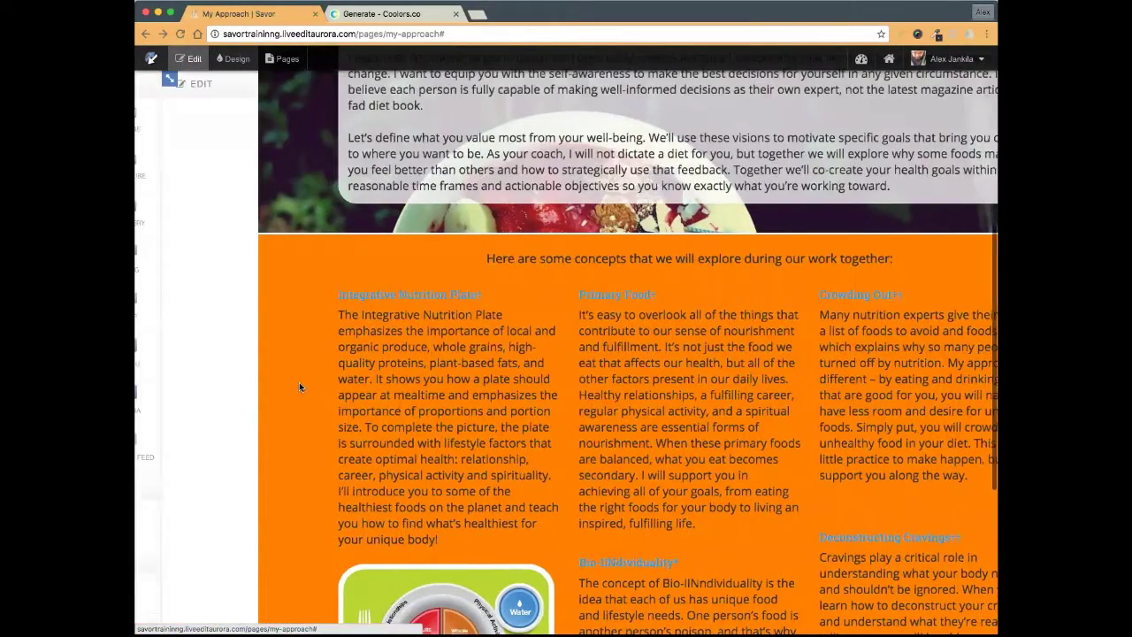
scroll(294, 270, down, 1)
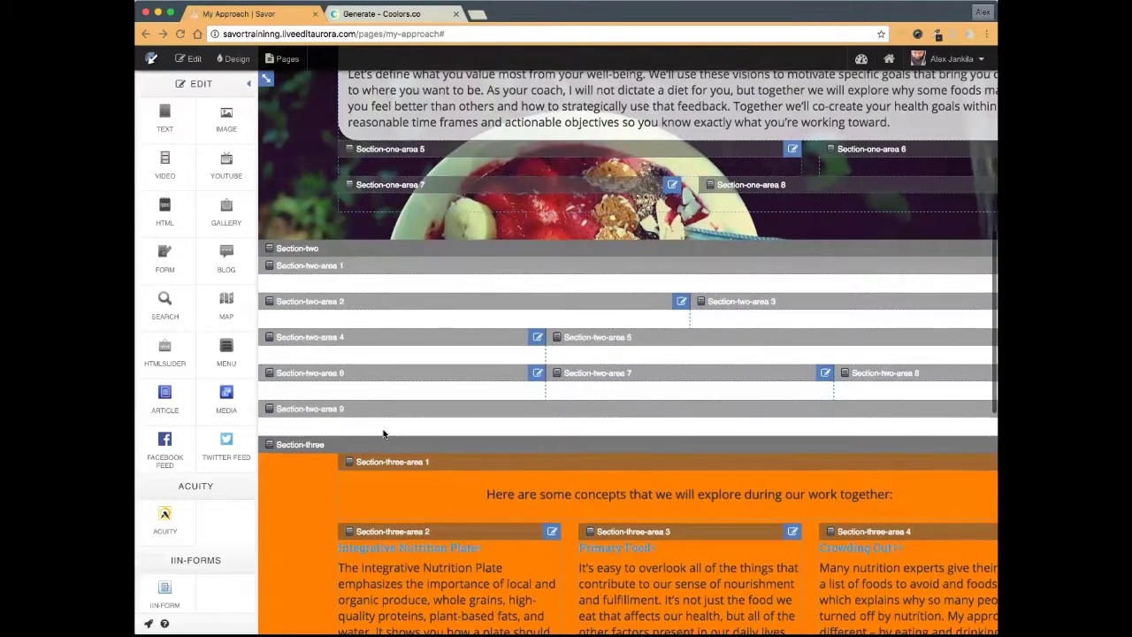
click(186, 59)
scroll(421, 220, up, 2)
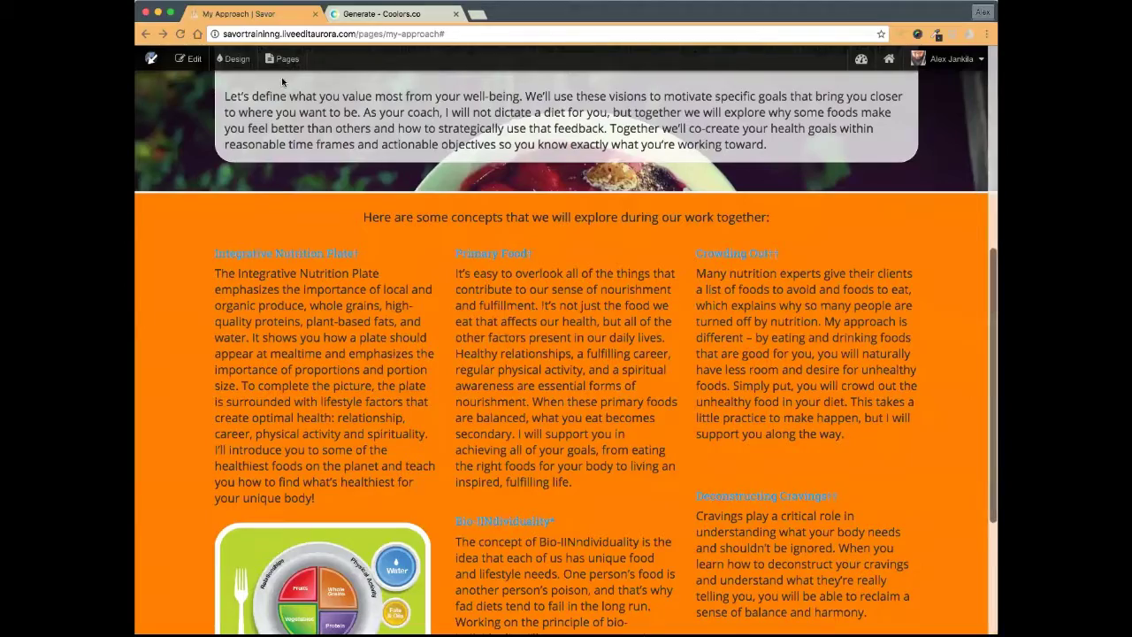
click(187, 59)
scroll(376, 403, down, 5)
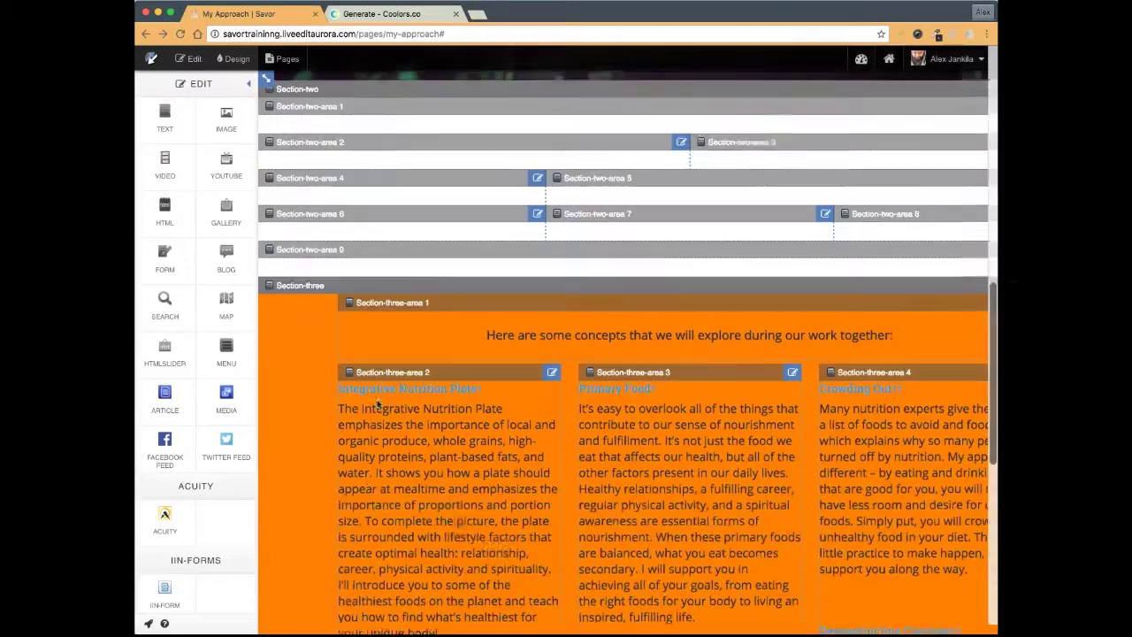
scroll(395, 403, up, 3)
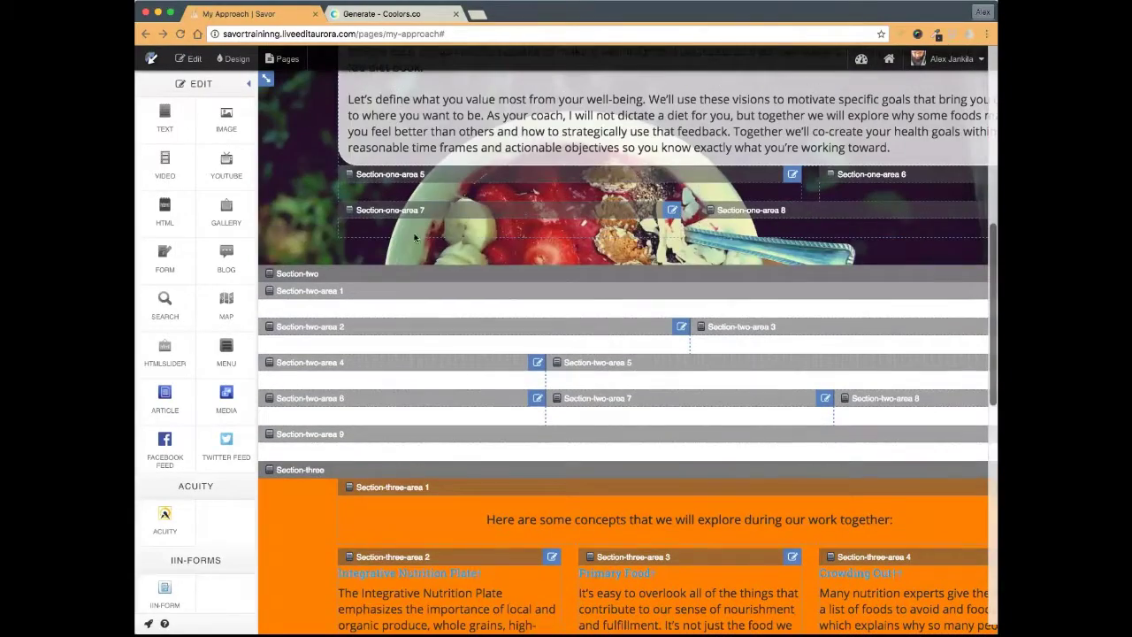
click(187, 60)
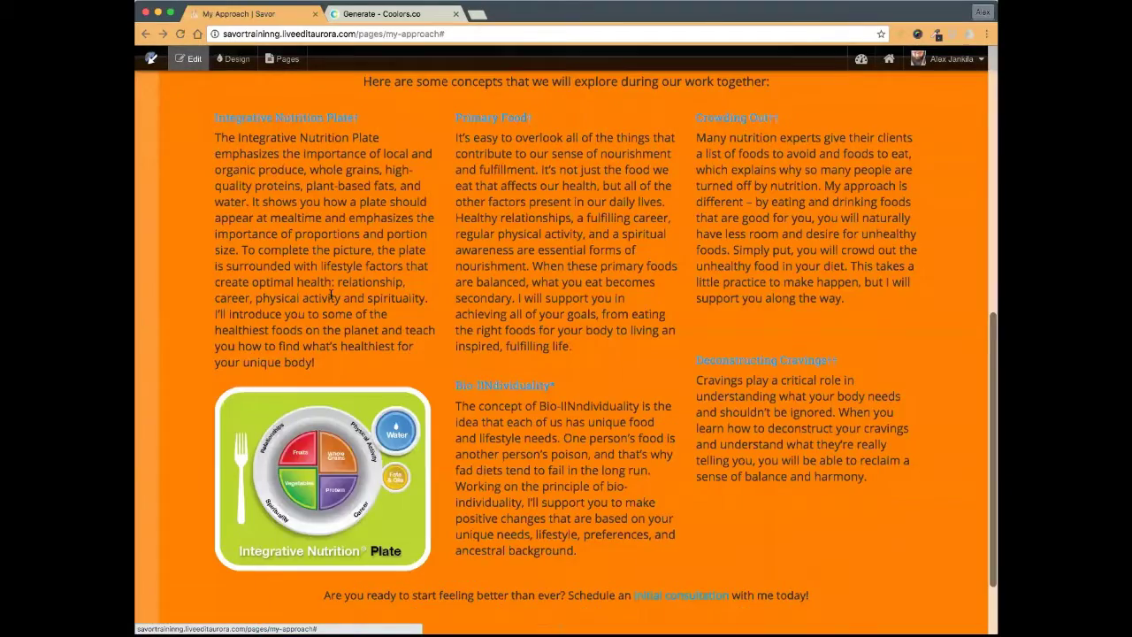
scroll(330, 293, up, 2)
scroll(330, 293, up, 4)
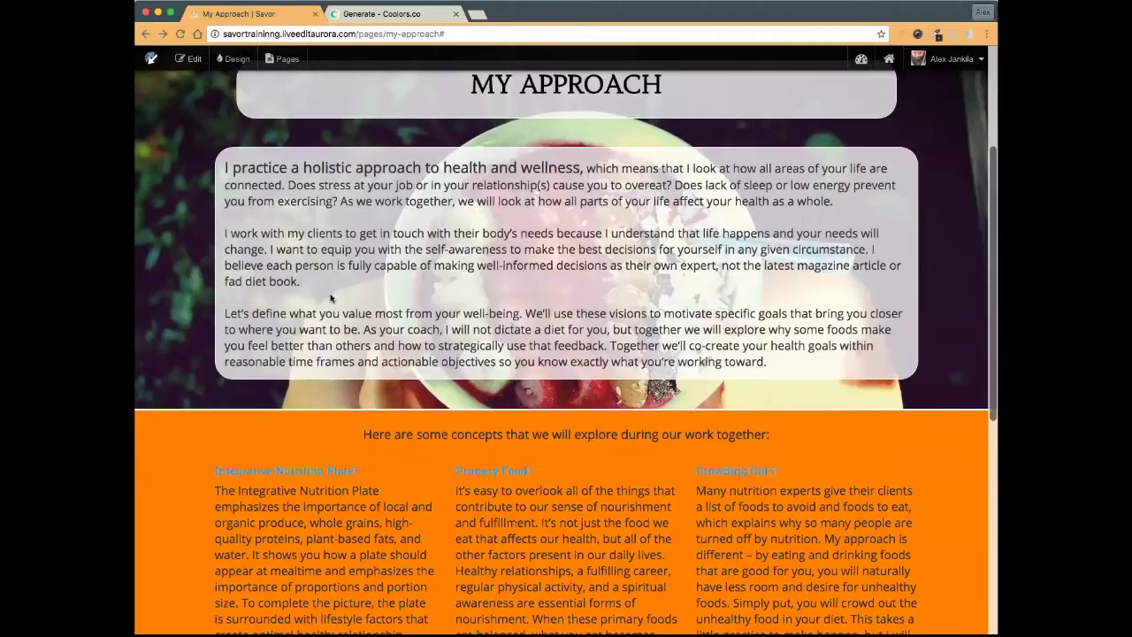
scroll(330, 293, down, 4)
scroll(341, 272, down, 1)
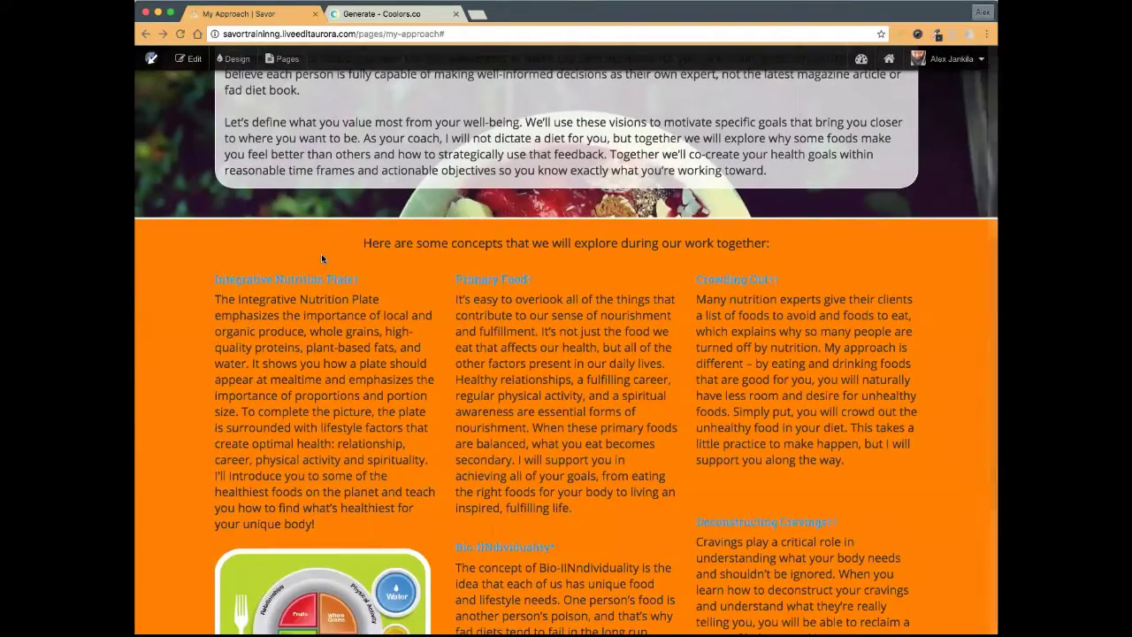
- Turn editing back on for good and scroll down to Section-two
click(176, 61)
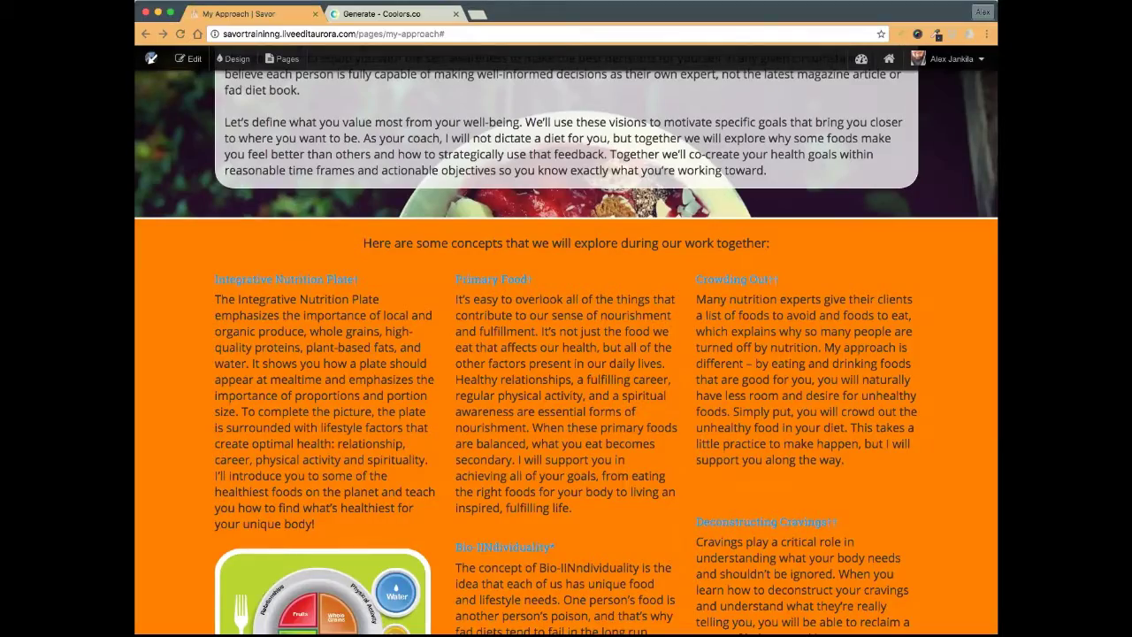
click(188, 59)
click(187, 59)
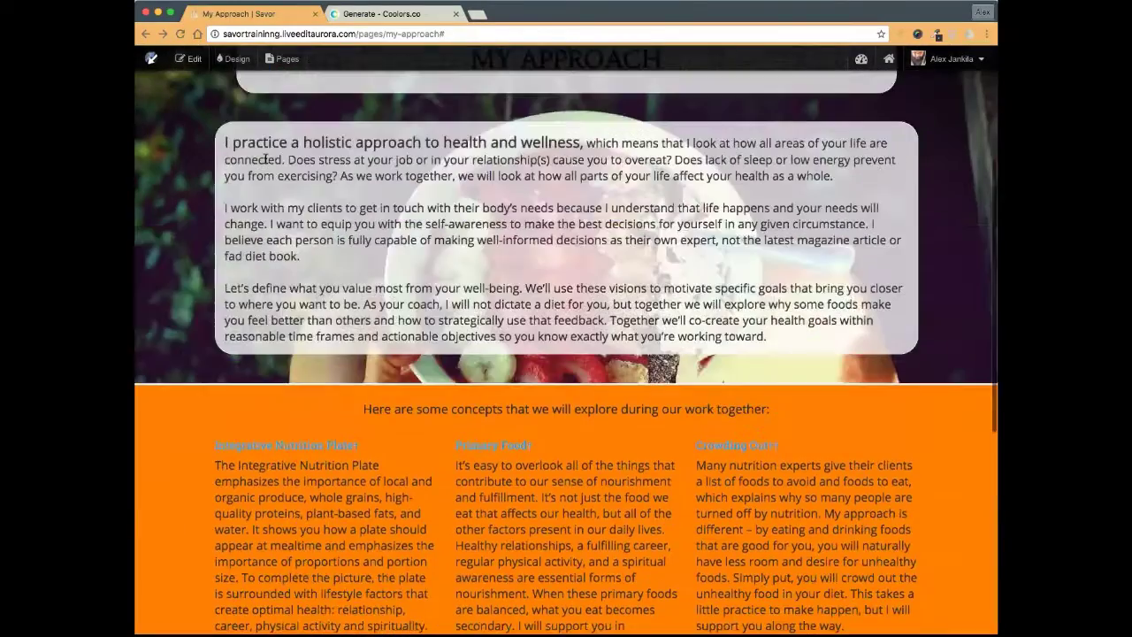
scroll(156, 339, up, 3)
scroll(203, 334, down, 2)
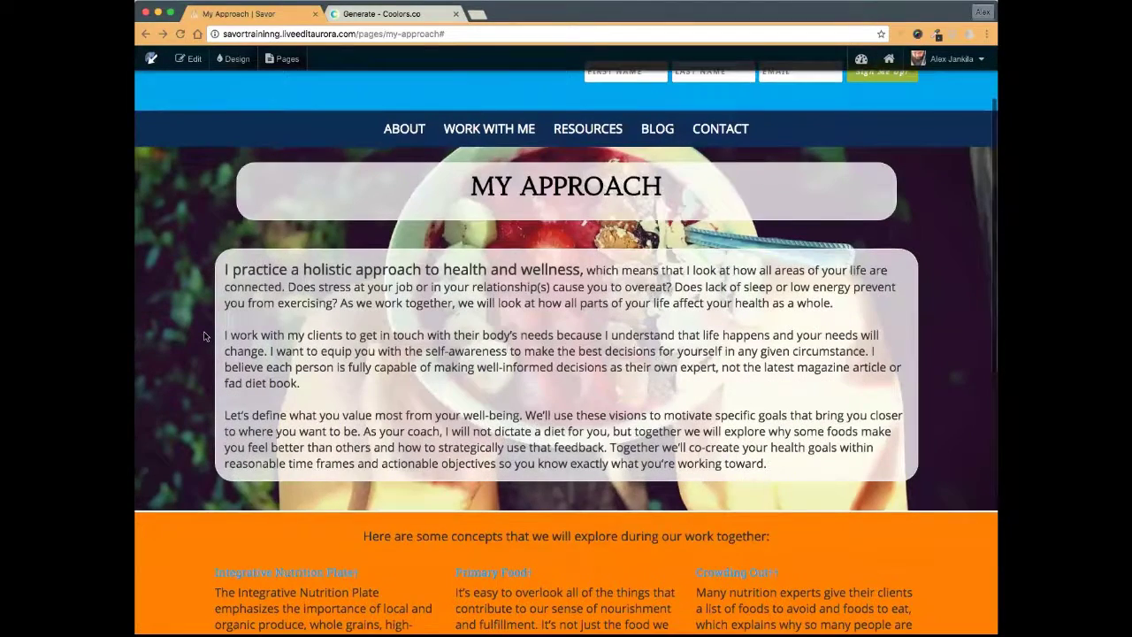
scroll(204, 336, down, 1)
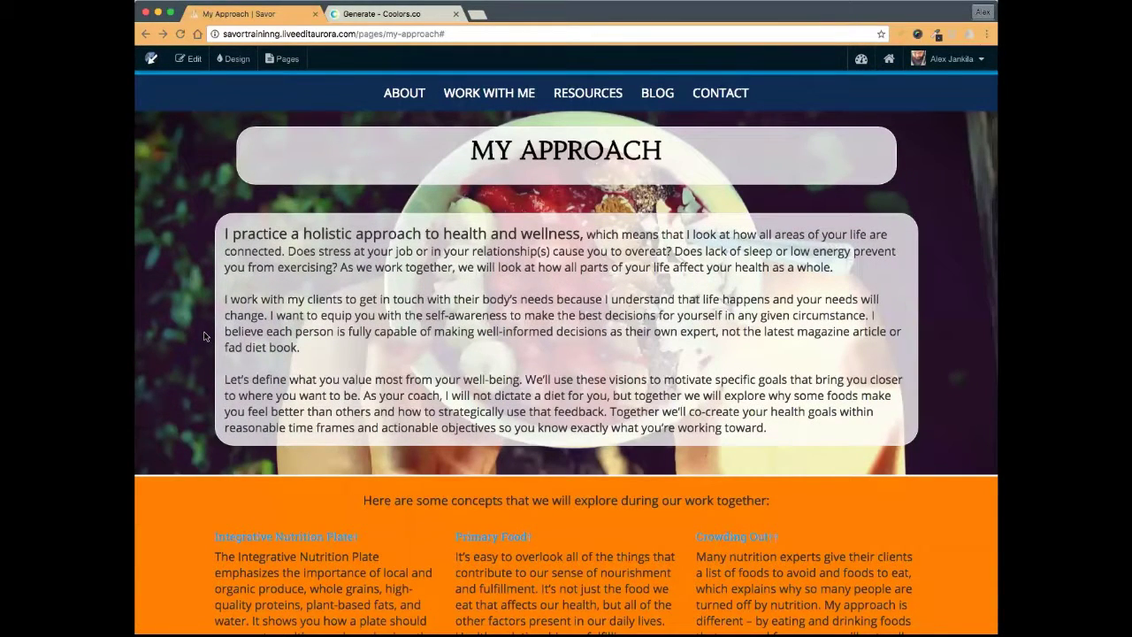
click(188, 58)
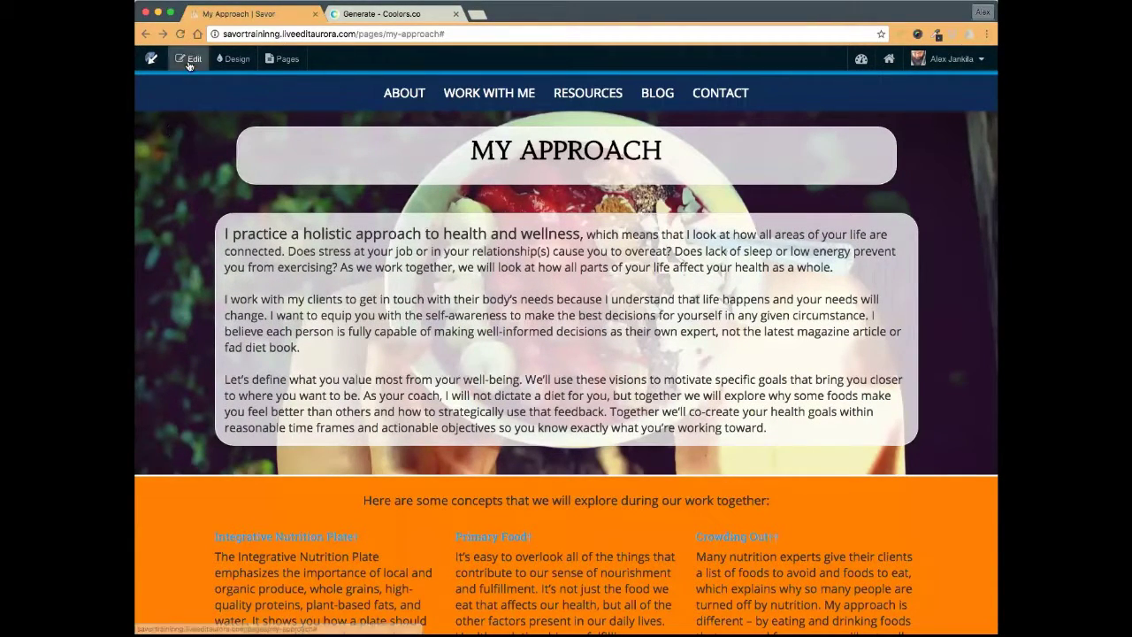
scroll(296, 257, down, 5)
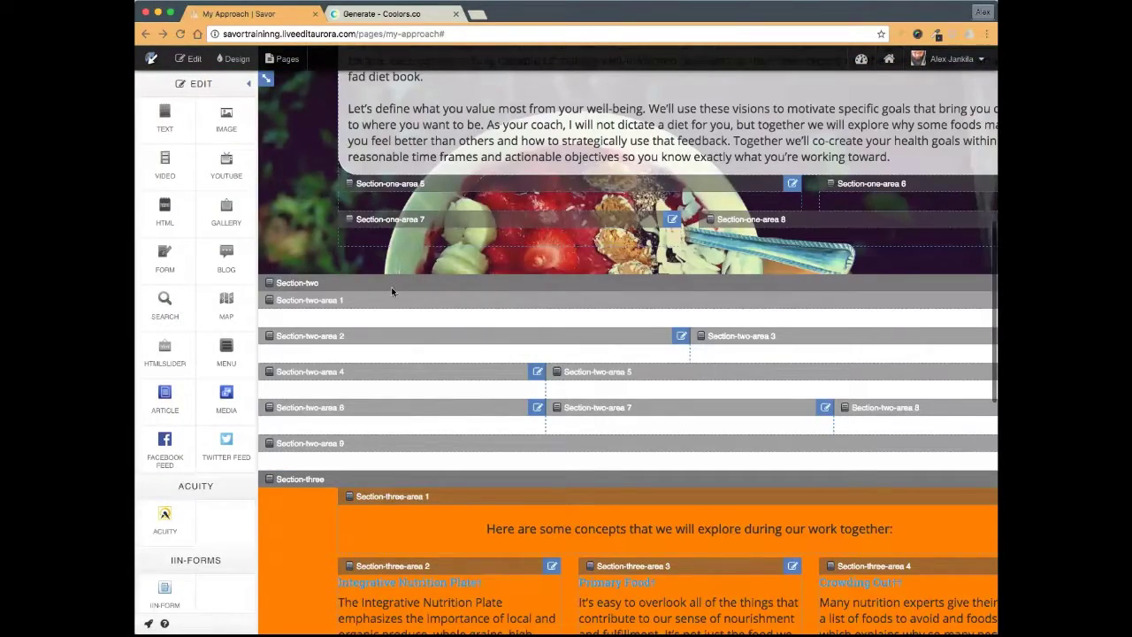
scroll(391, 287, right, 4)
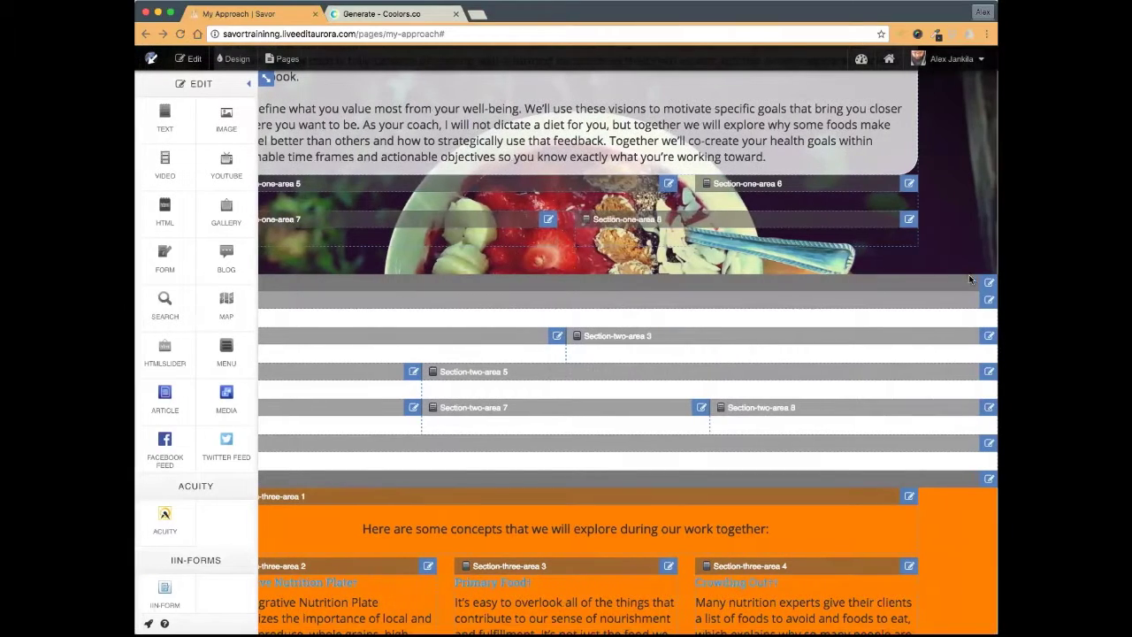
- Set the fruit bowl photo from My photos as Section-two's background at custom 1900px × 1266px size
click(989, 283)
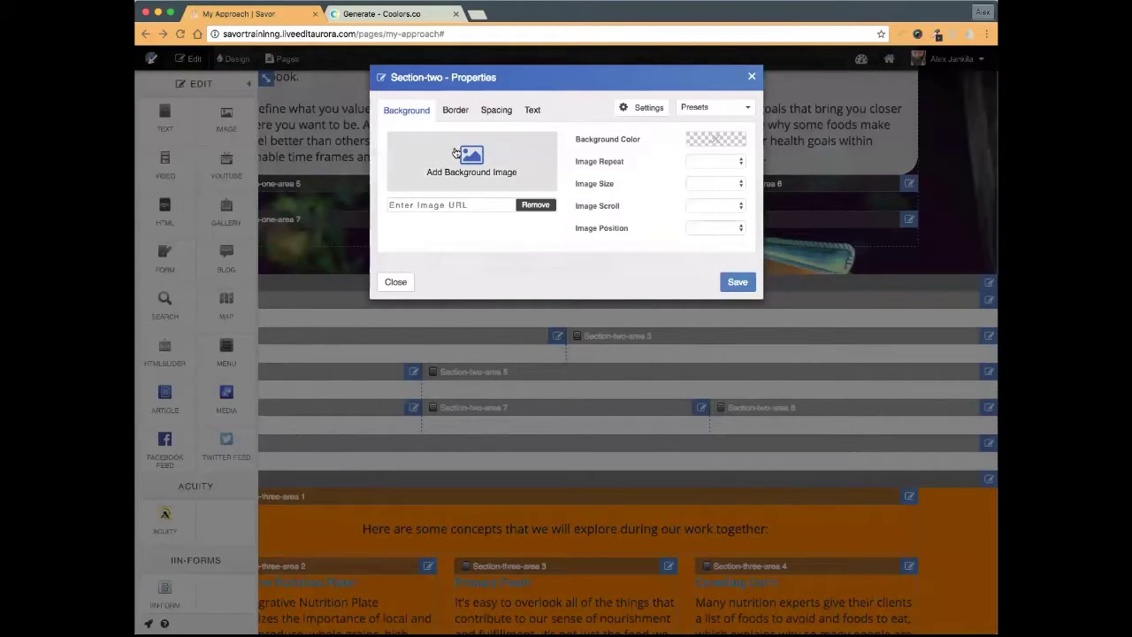
click(455, 153)
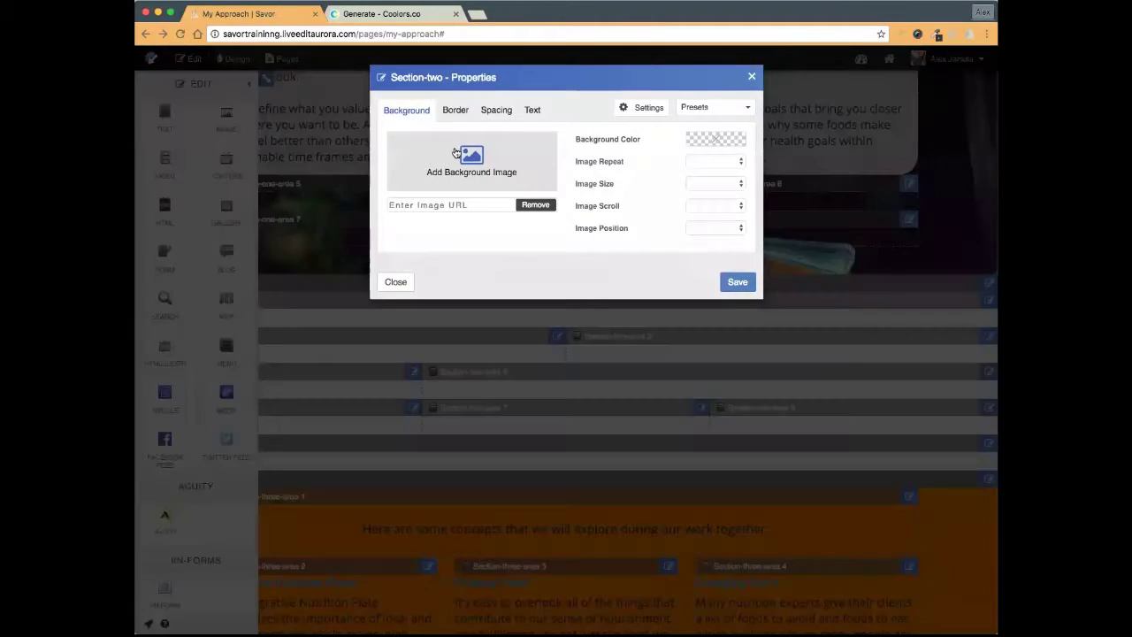
click(327, 397)
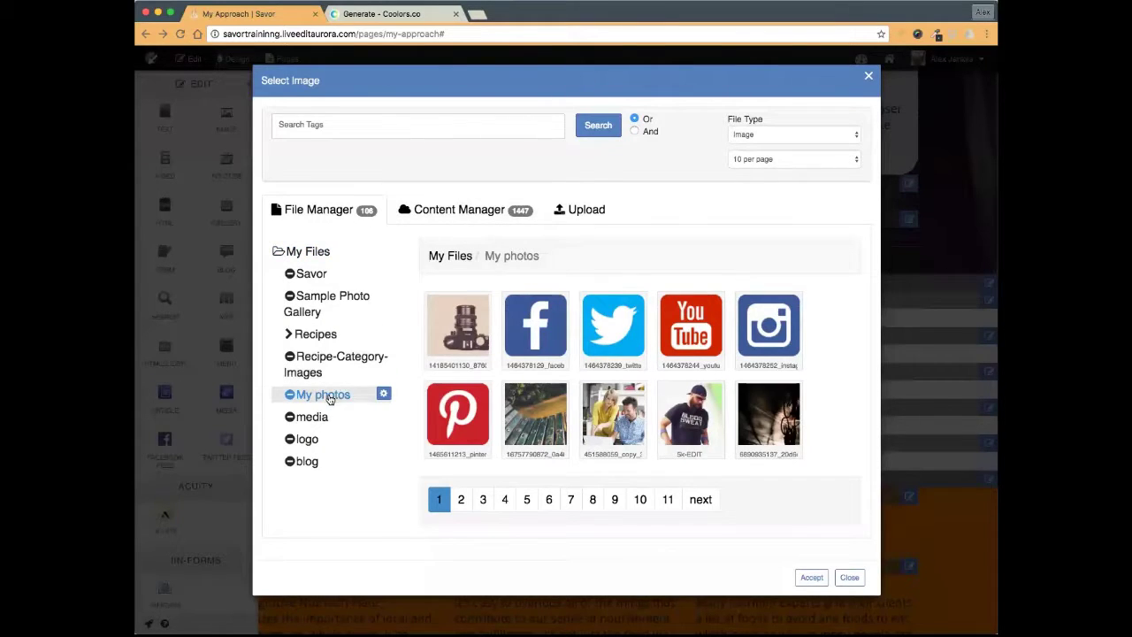
click(462, 500)
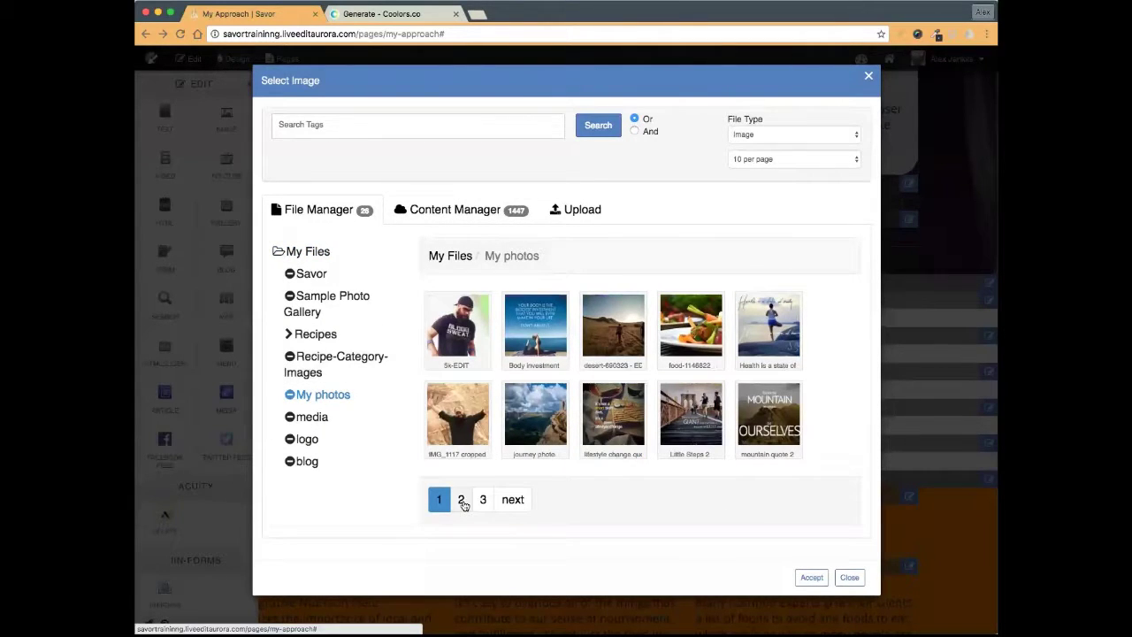
click(536, 414)
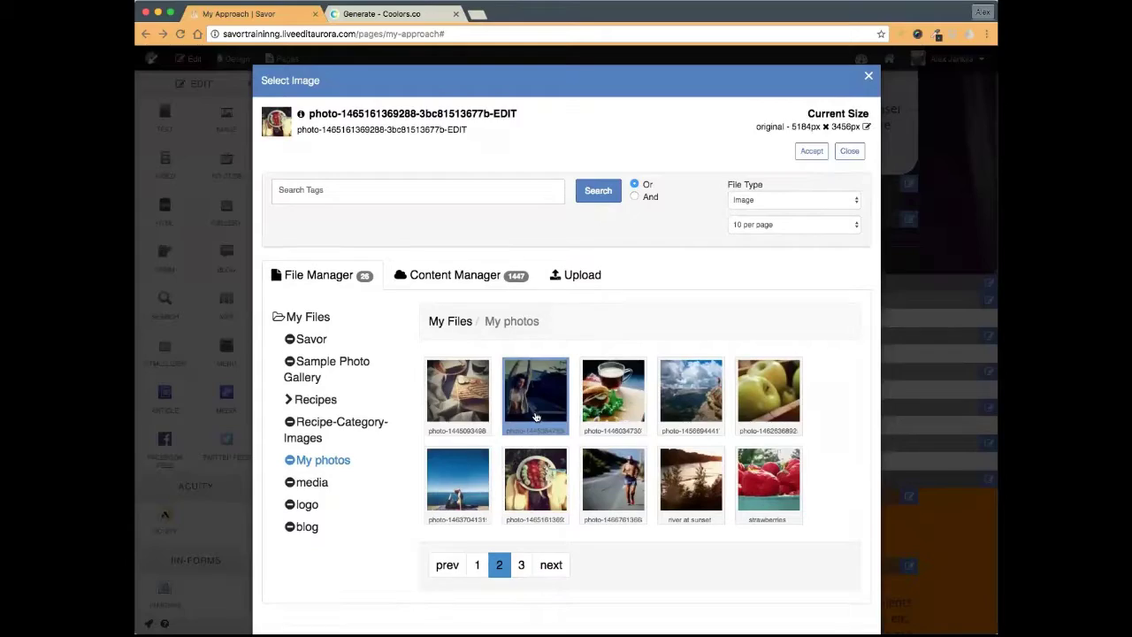
click(867, 129)
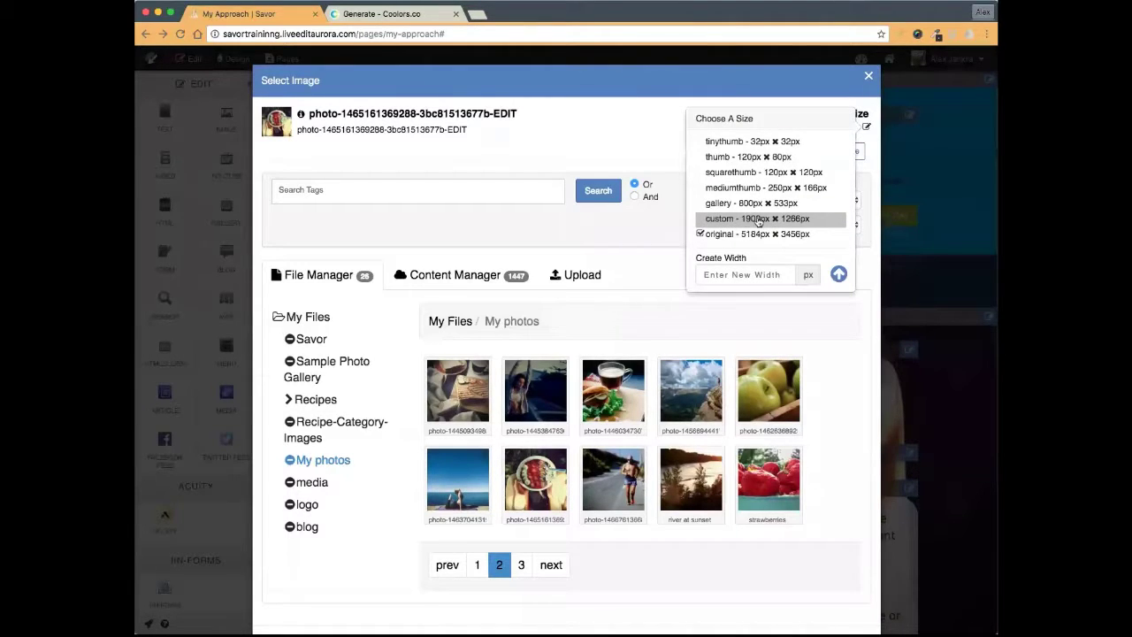
click(812, 221)
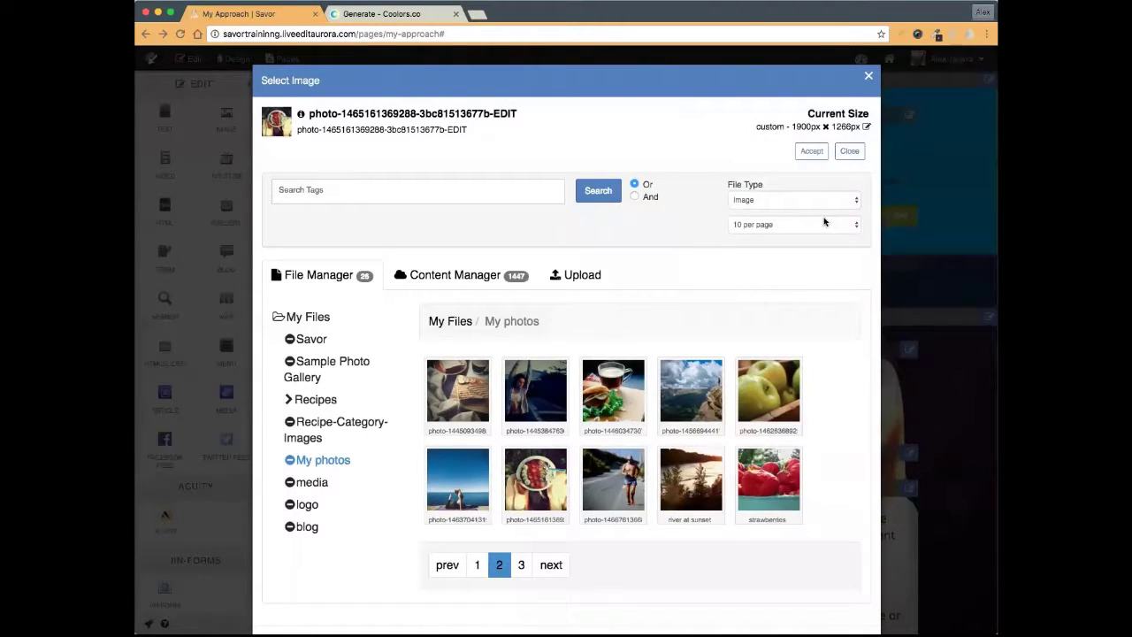
click(812, 152)
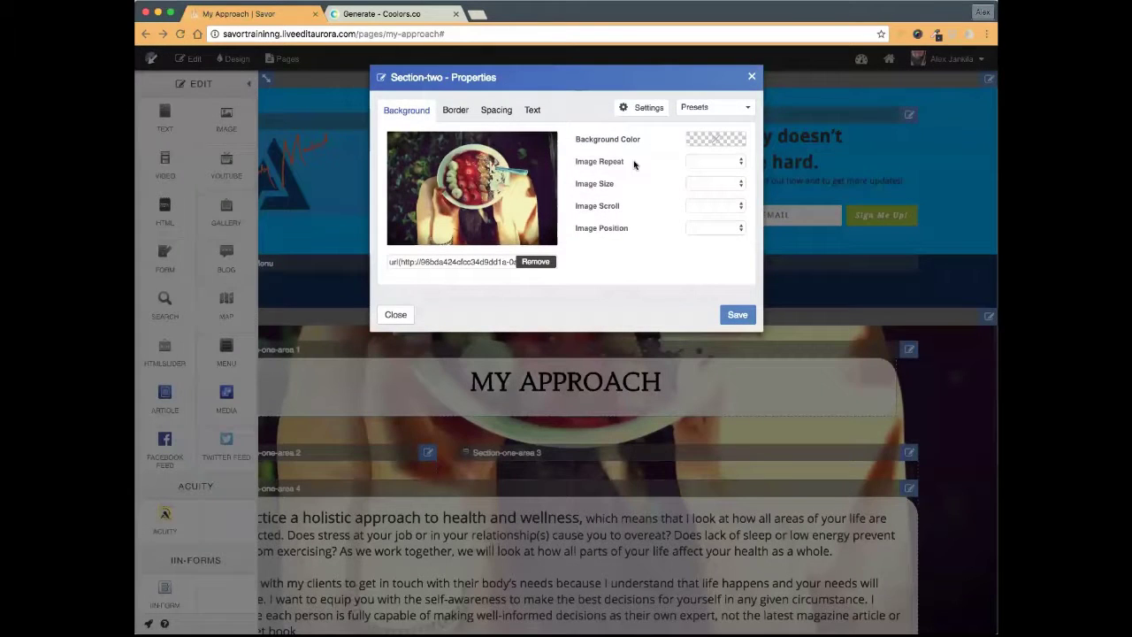
- Make the background no-repeat, cover-sized, fixed and centred, save, then exit editing and reload
click(707, 139)
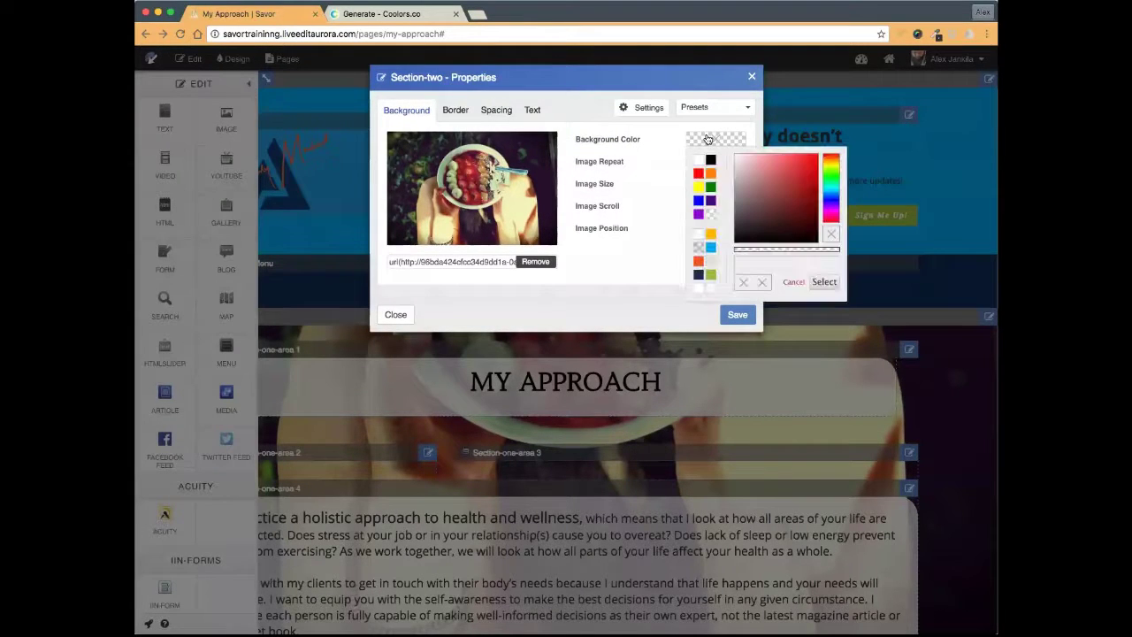
click(710, 194)
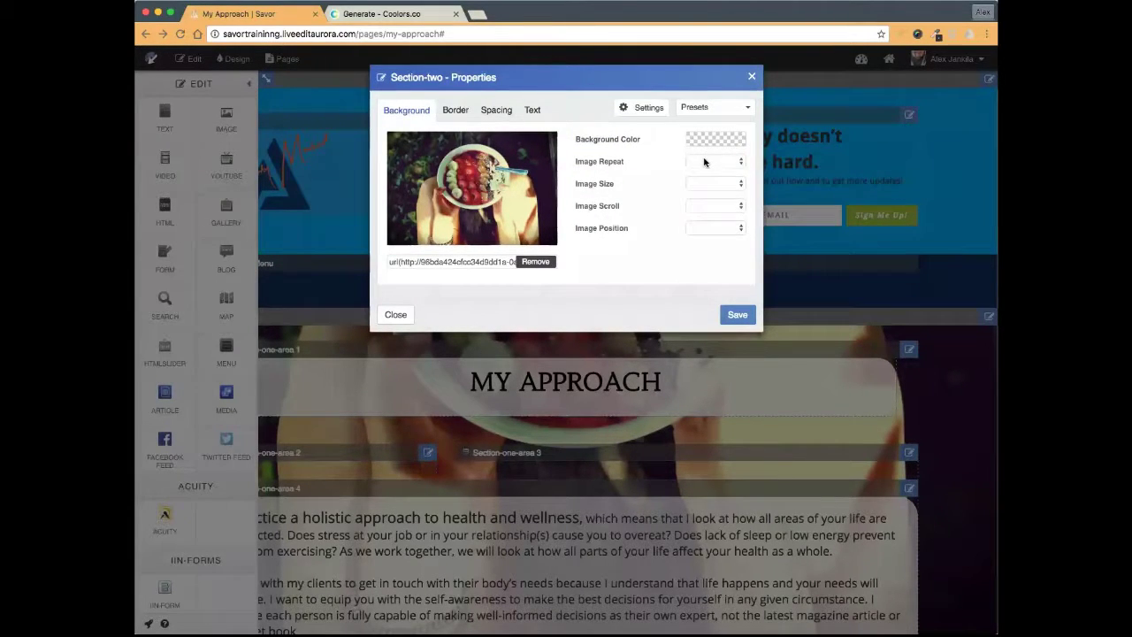
click(703, 161)
click(706, 174)
click(708, 185)
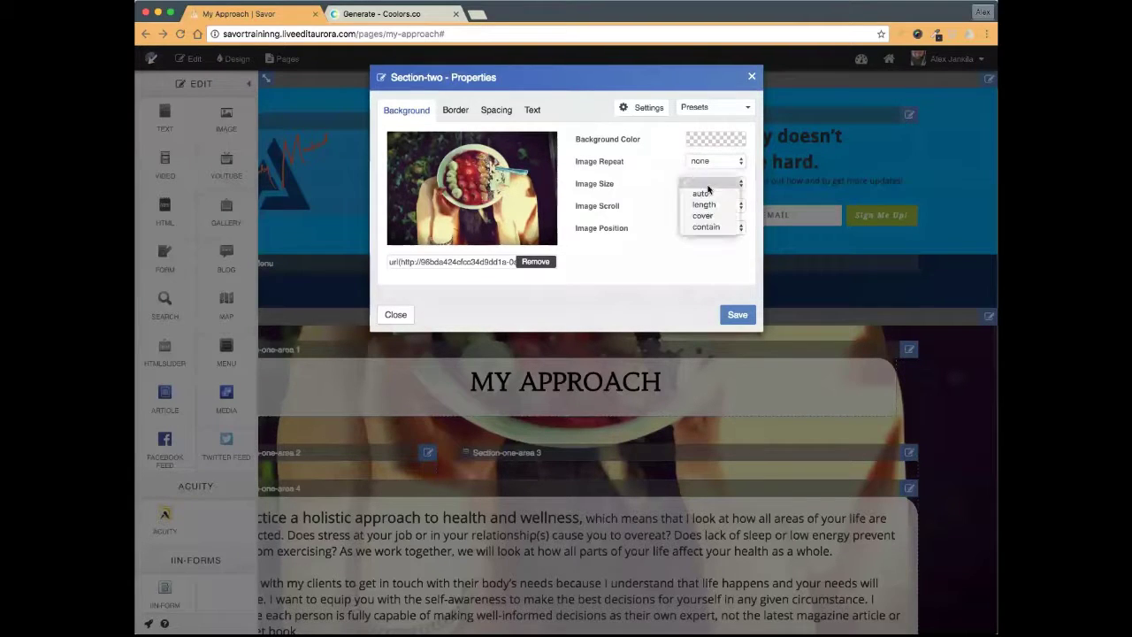
click(715, 220)
click(711, 205)
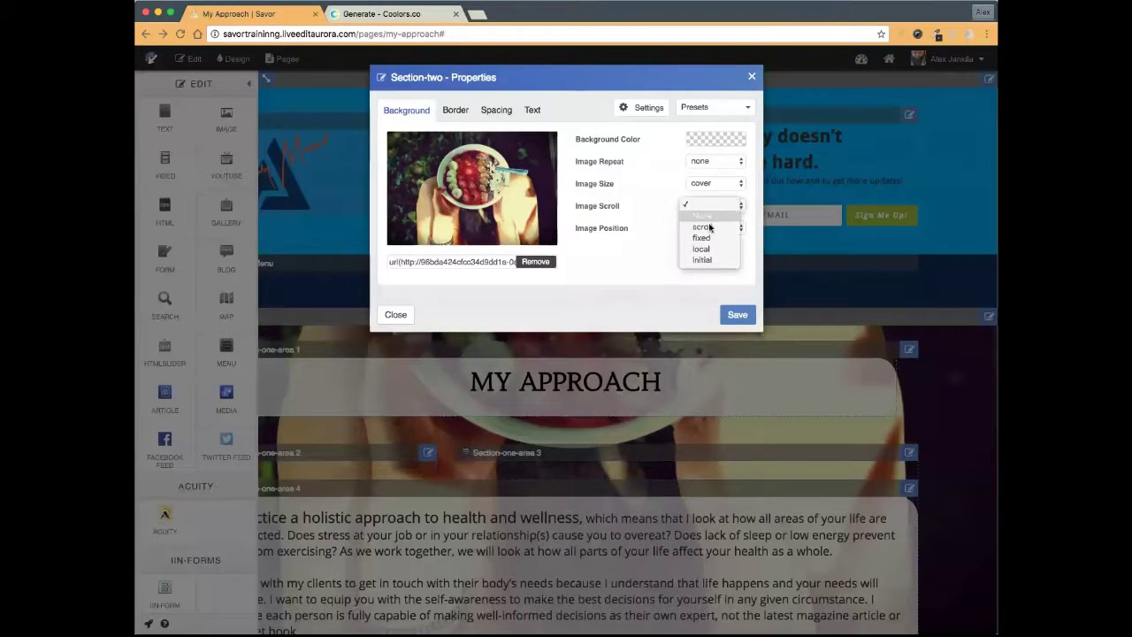
click(714, 237)
click(712, 231)
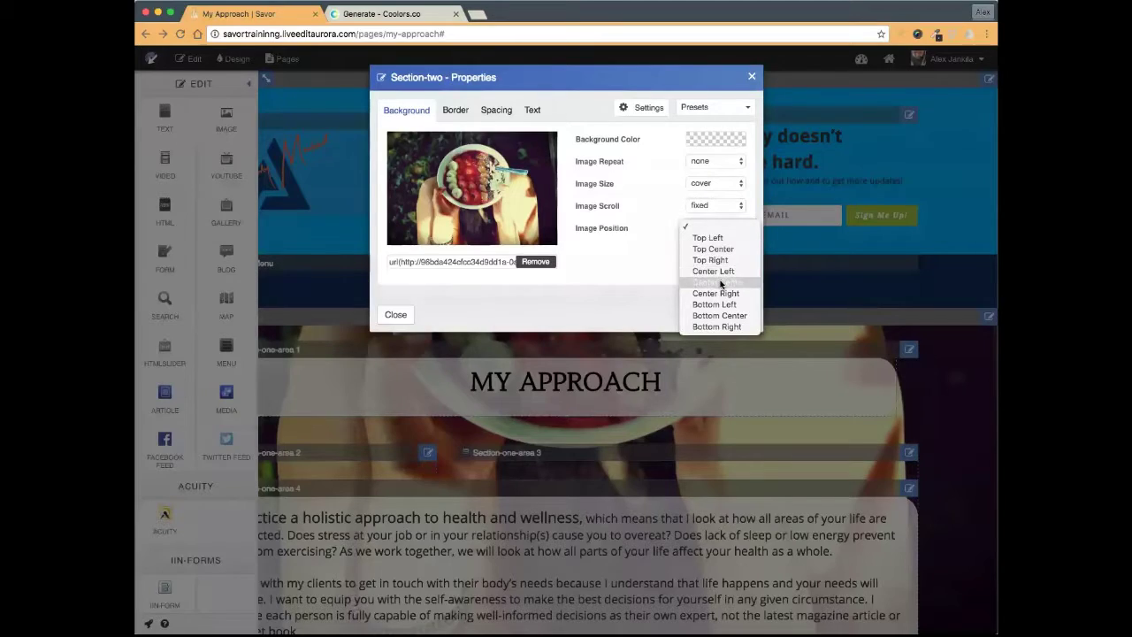
click(715, 272)
click(737, 317)
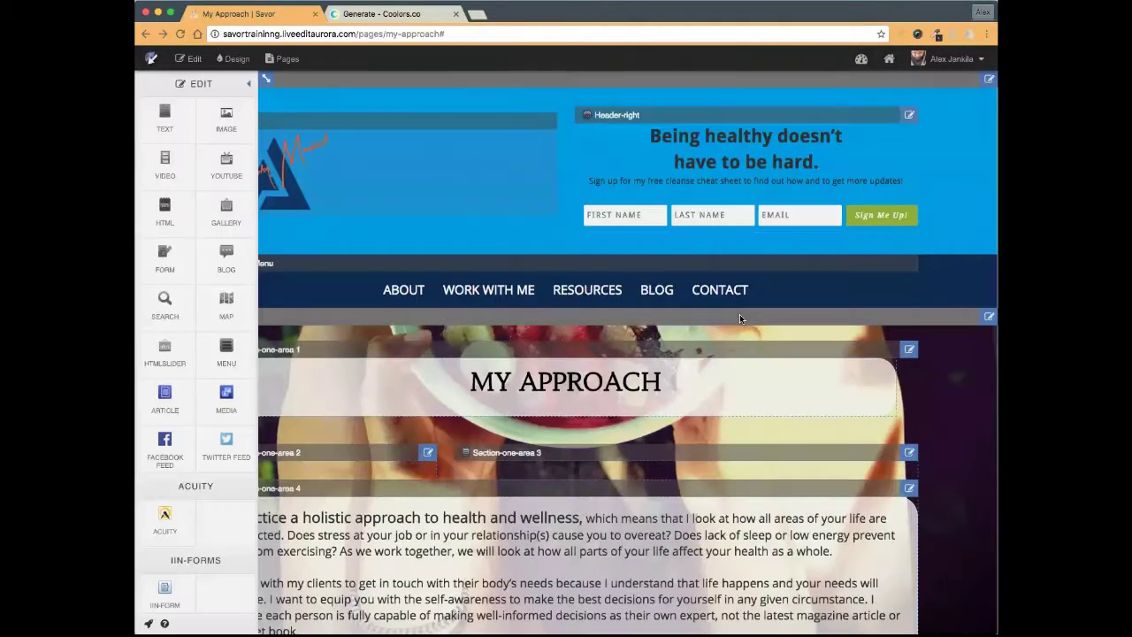
click(190, 57)
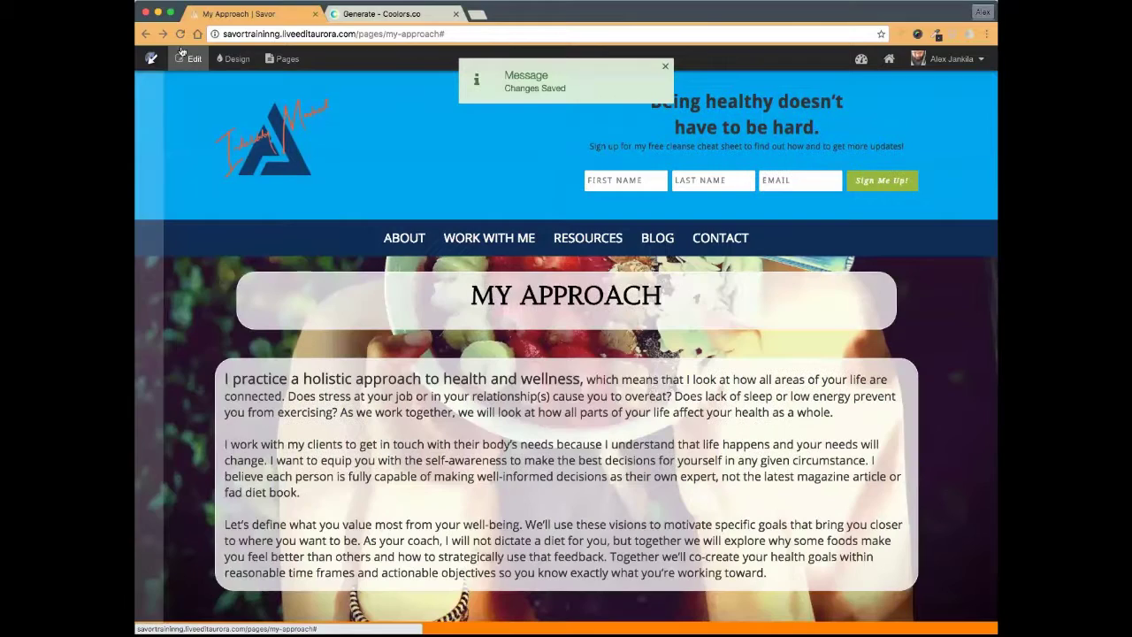
click(181, 35)
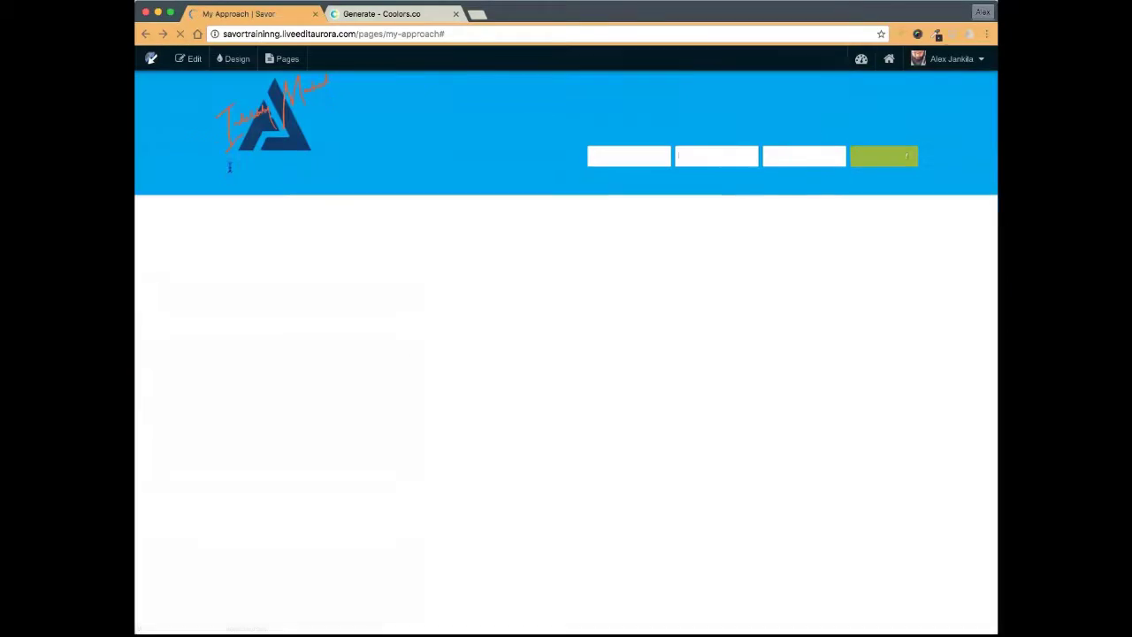
- Scroll the reloaded page to the fixed bowl photo, then enter editing and scroll to Section-three
scroll(435, 142, down, 3)
scroll(171, 427, down, 5)
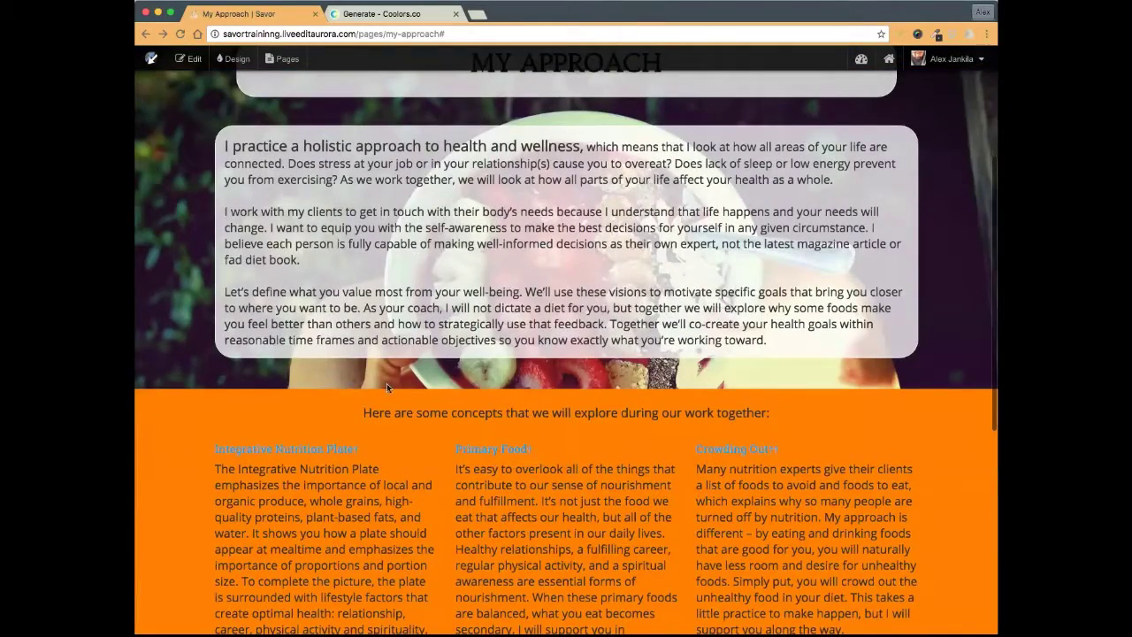
click(190, 58)
scroll(386, 267, down, 5)
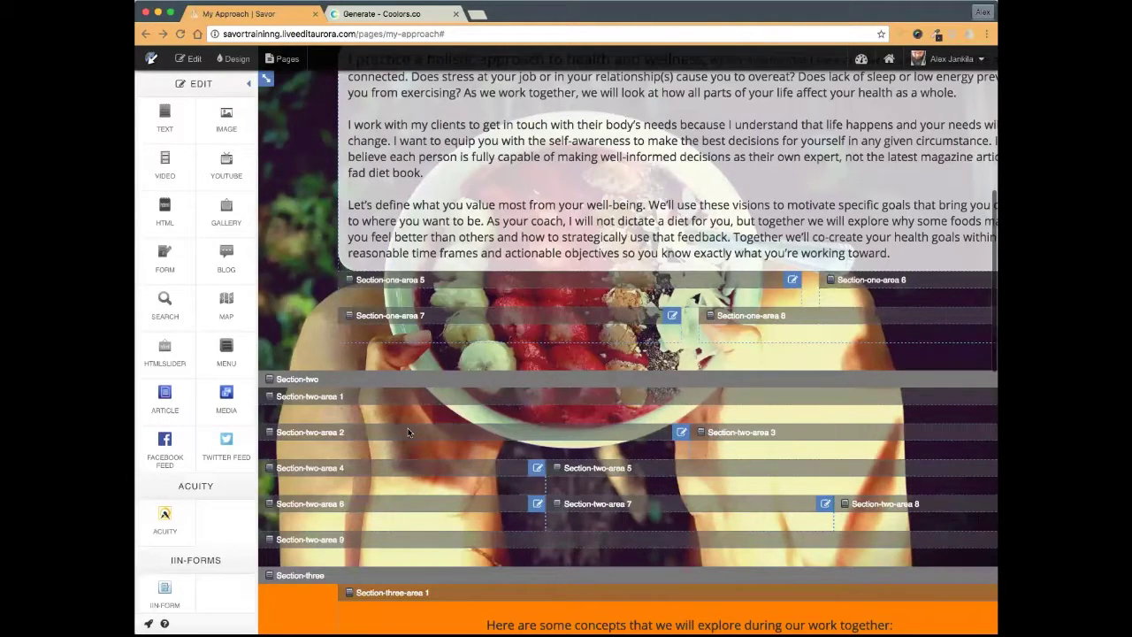
scroll(408, 432, up, 4)
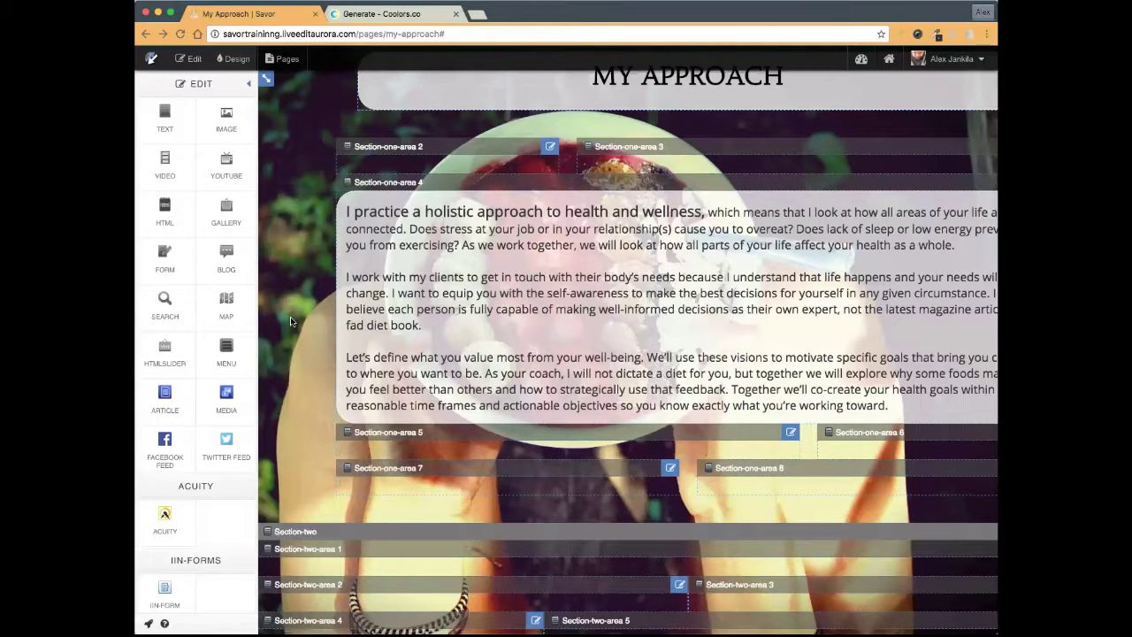
scroll(291, 321, up, 3)
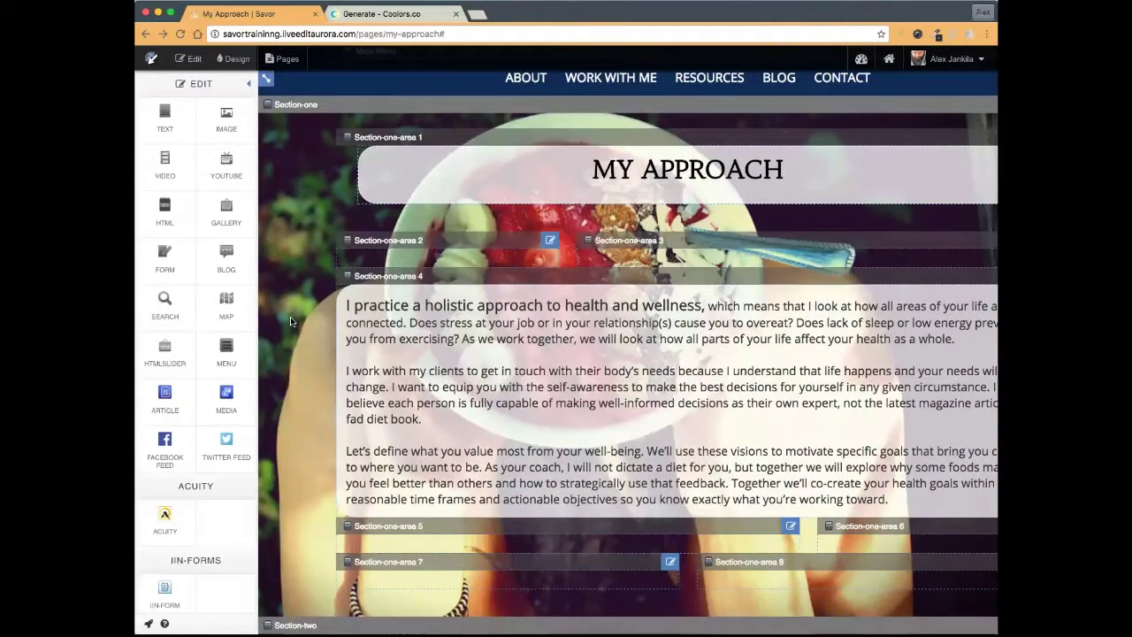
scroll(291, 321, down, 6)
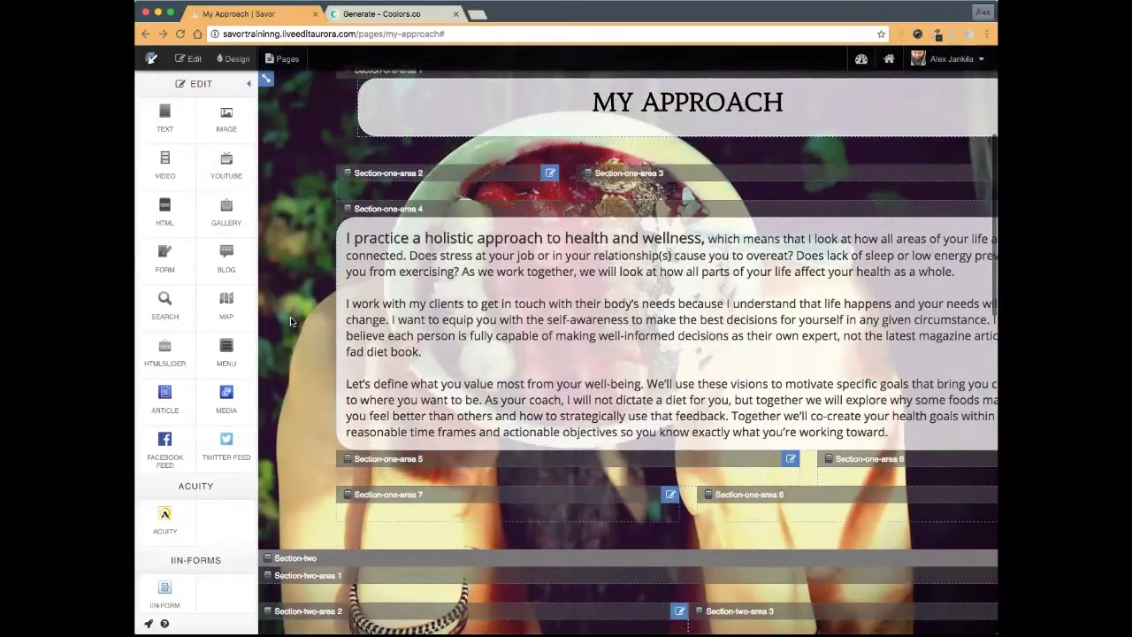
scroll(291, 321, down, 4)
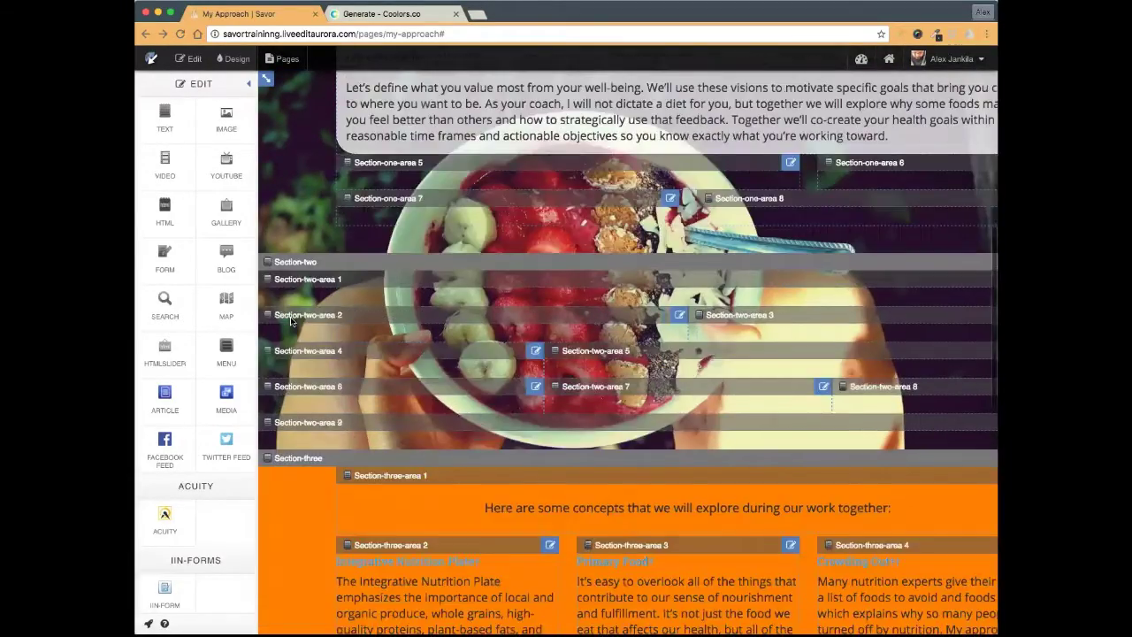
scroll(291, 321, up, 2)
scroll(291, 321, down, 3)
scroll(297, 327, down, 2)
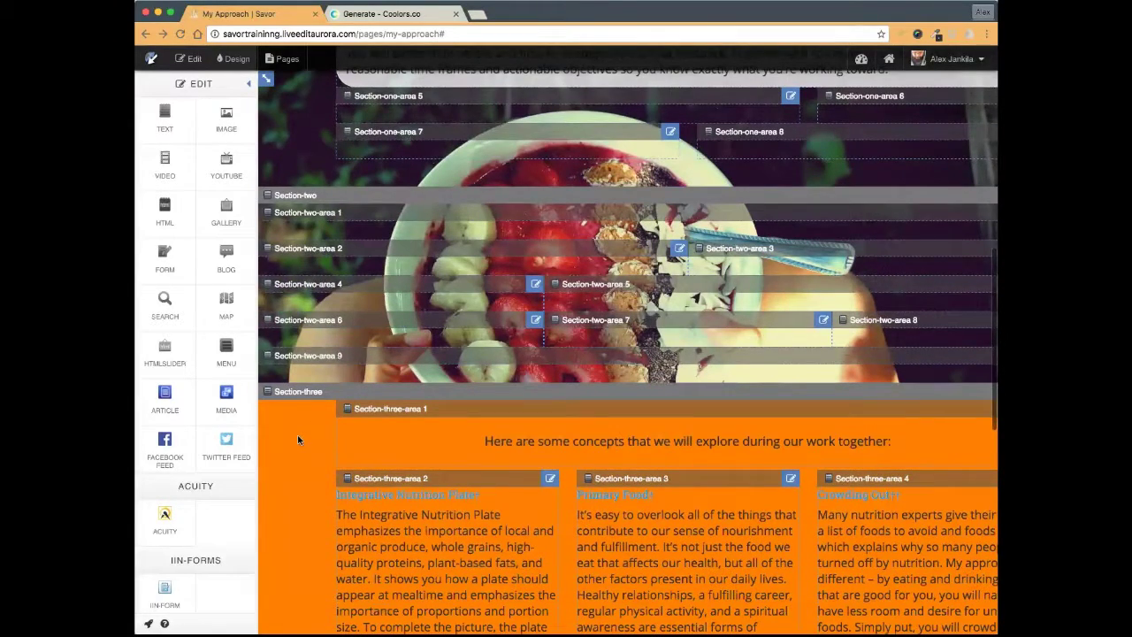
scroll(298, 439, right, 3)
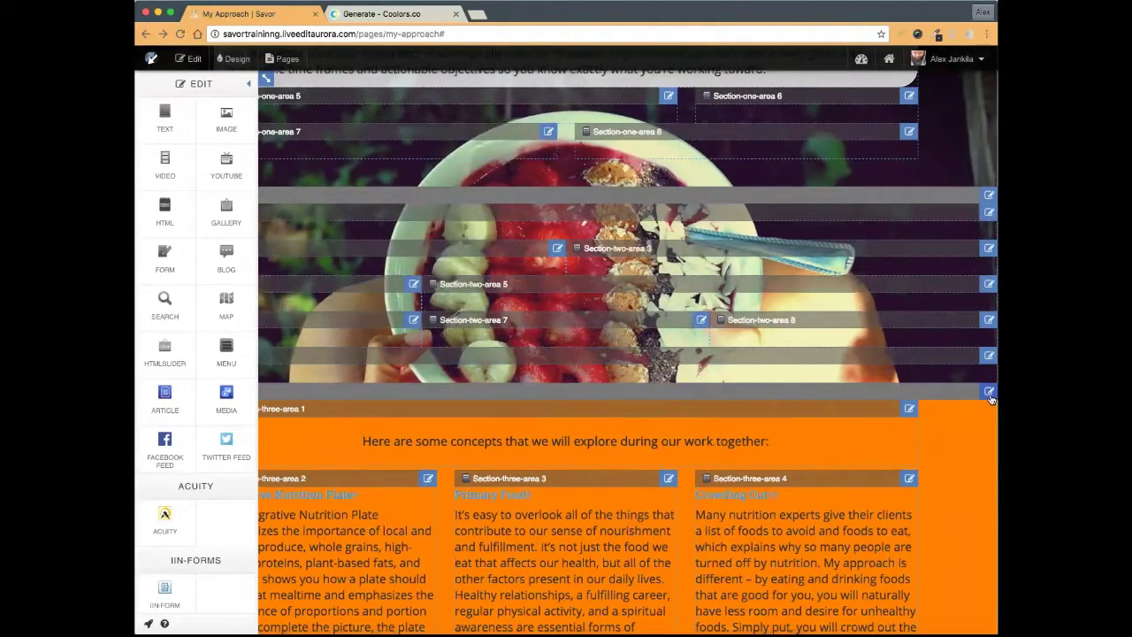
- Clear the concepts section's orange colour and use the fruit-bowl photo from My photos at custom 1900px size
click(989, 392)
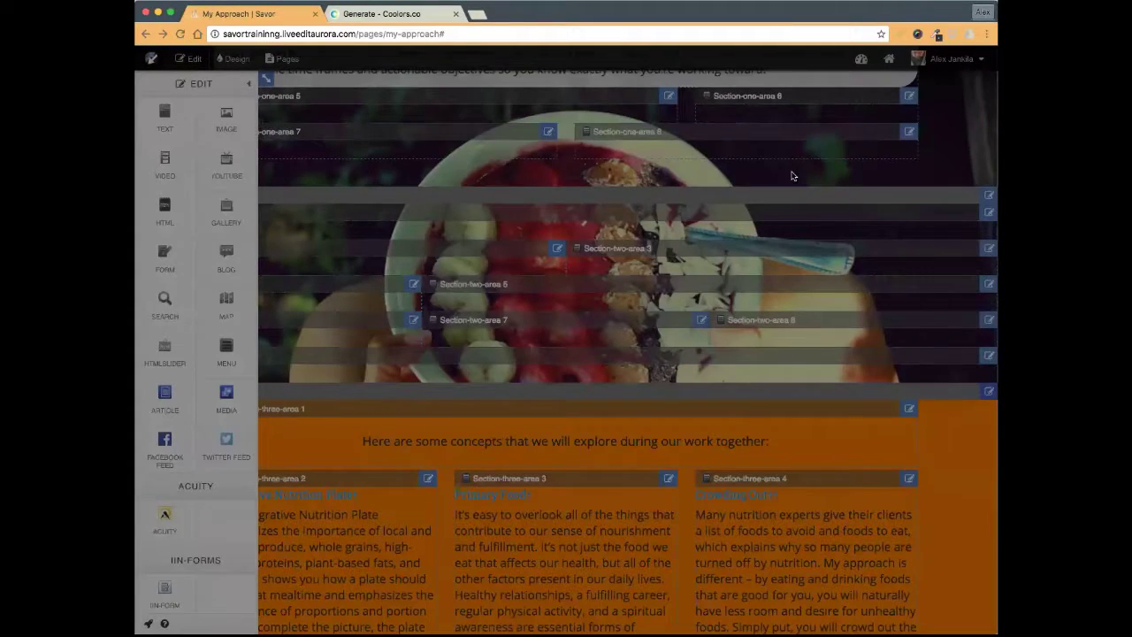
click(717, 139)
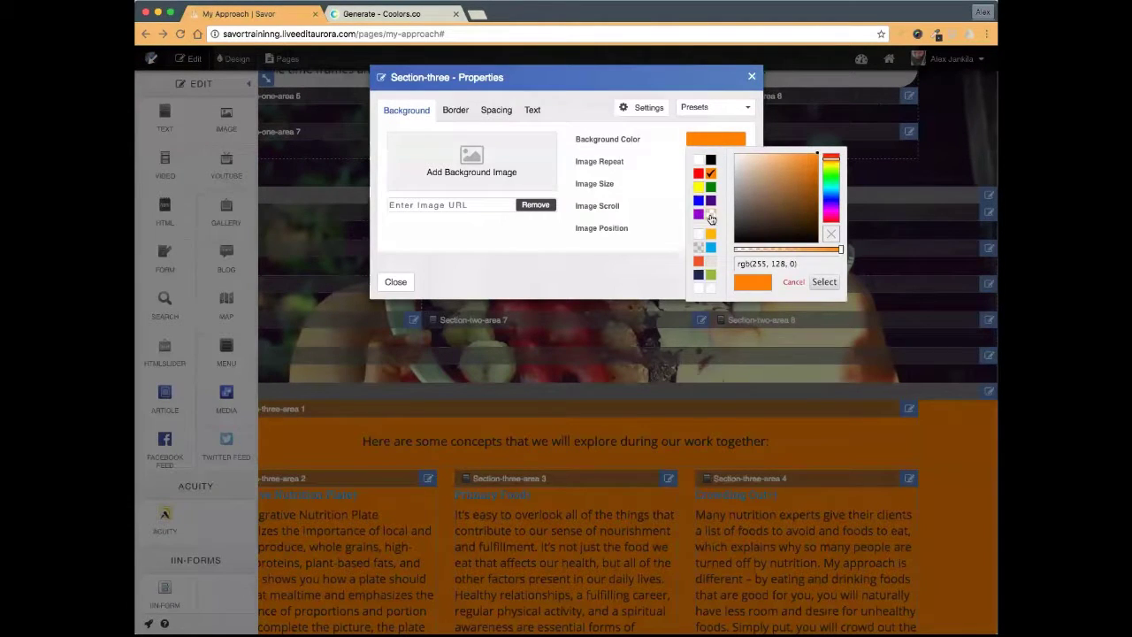
click(711, 215)
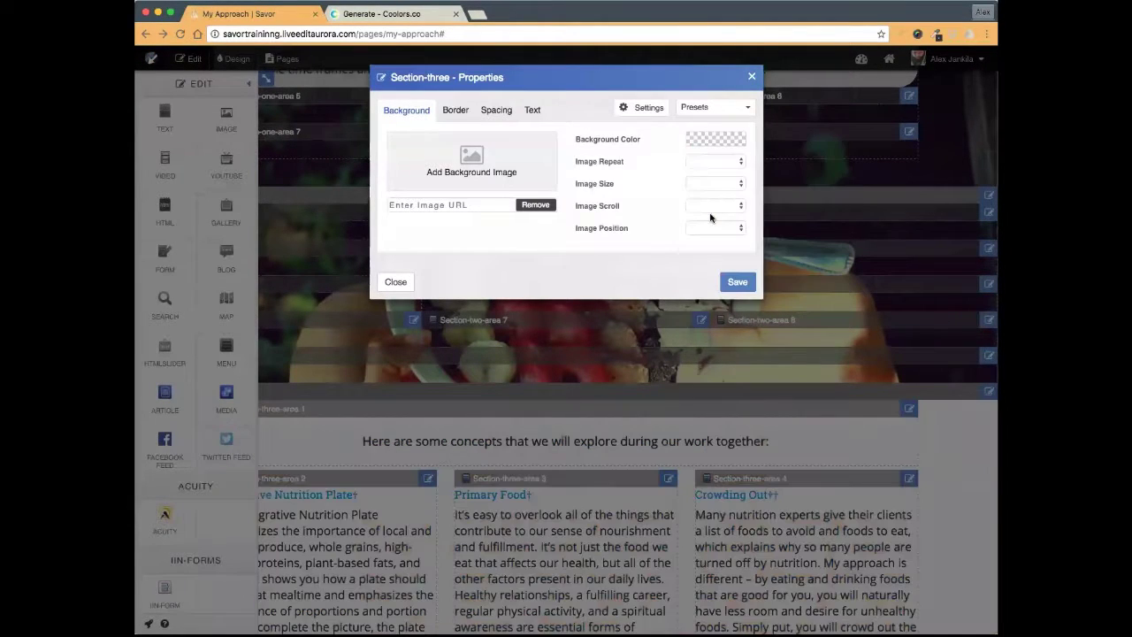
click(458, 159)
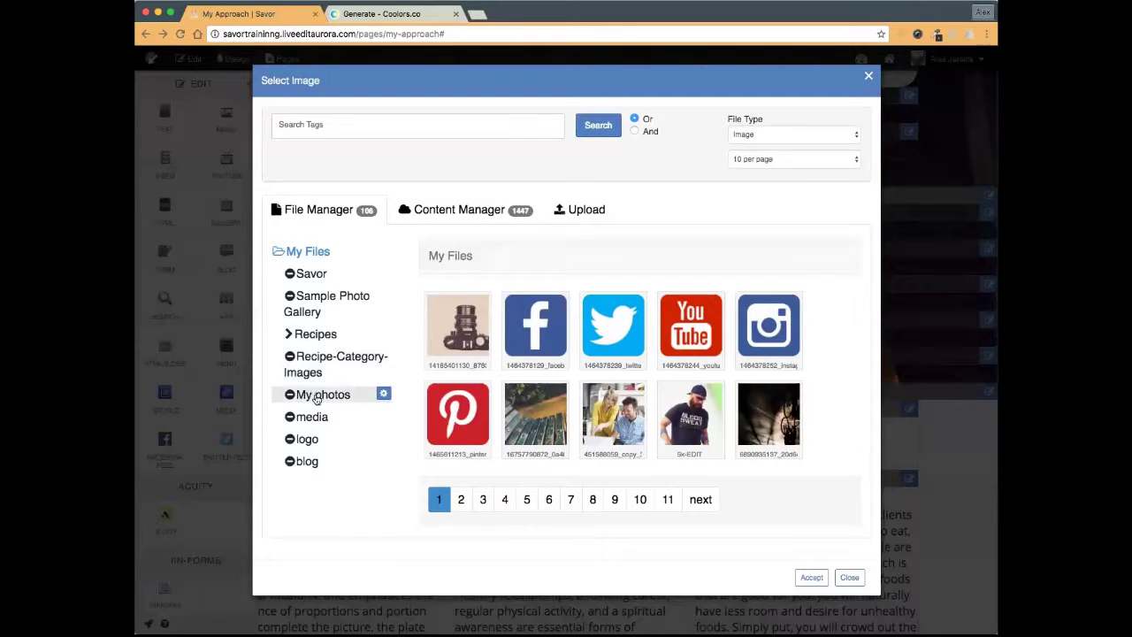
click(316, 395)
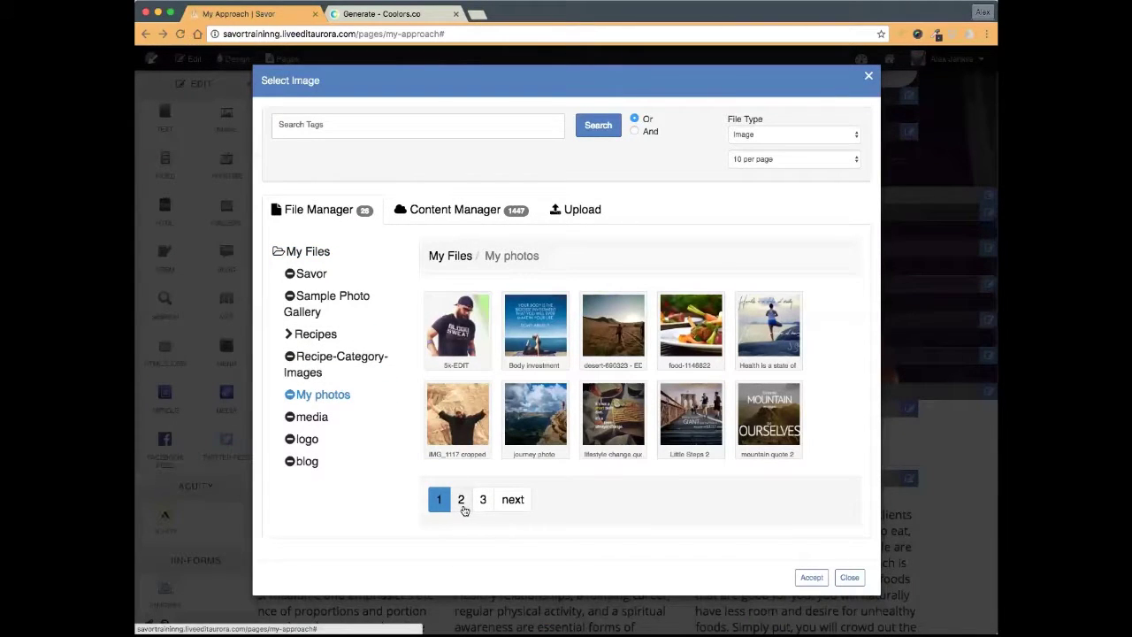
click(462, 504)
click(557, 405)
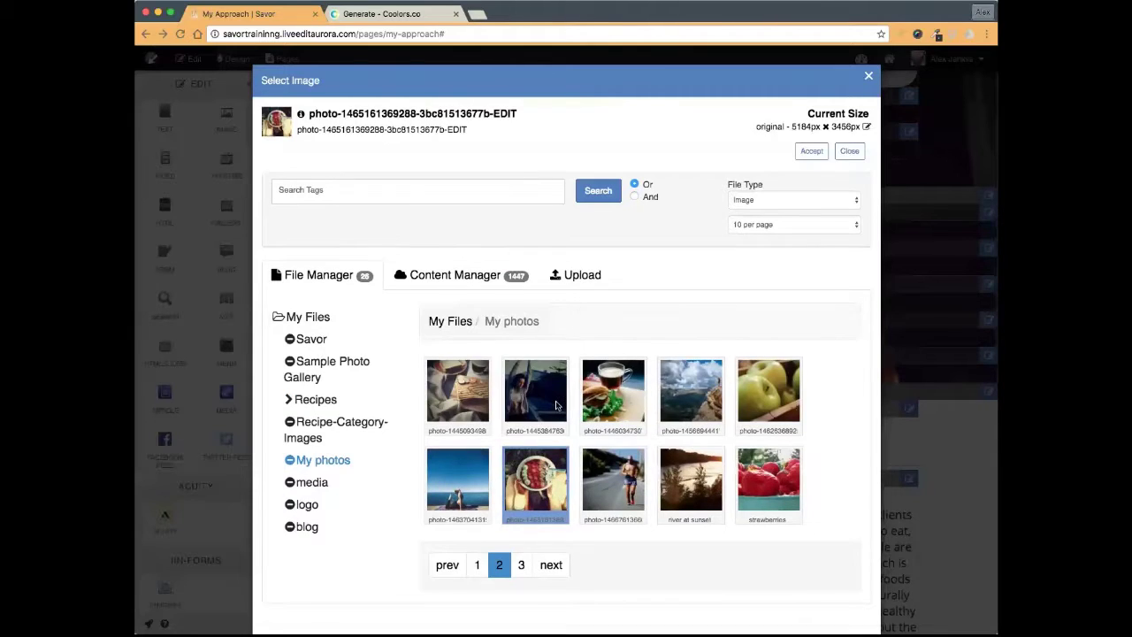
click(867, 127)
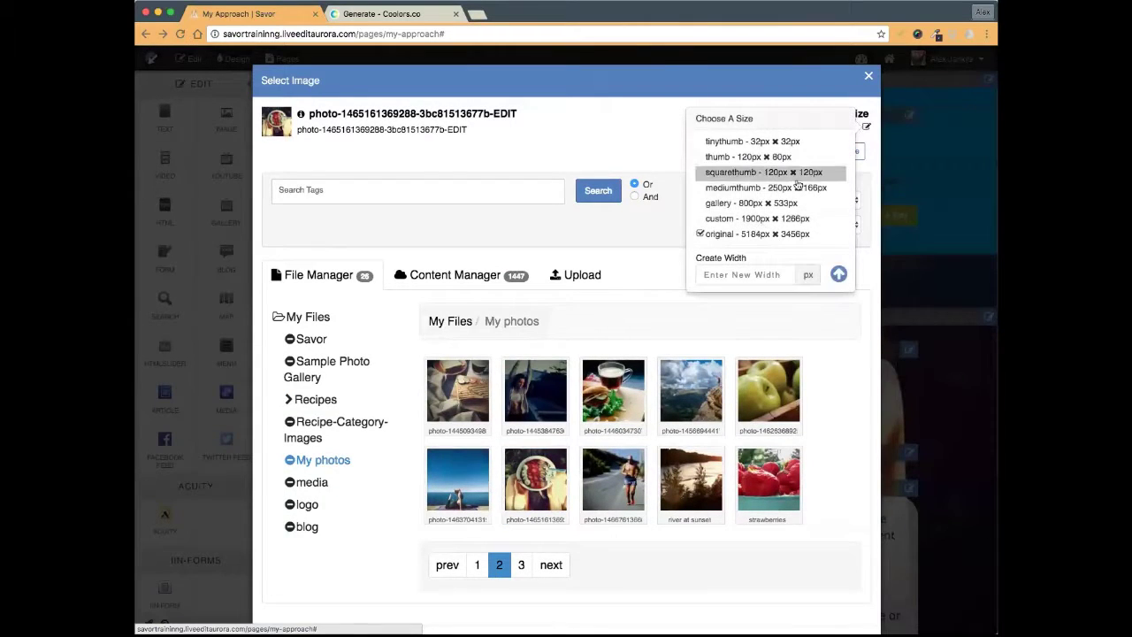
click(794, 217)
click(811, 151)
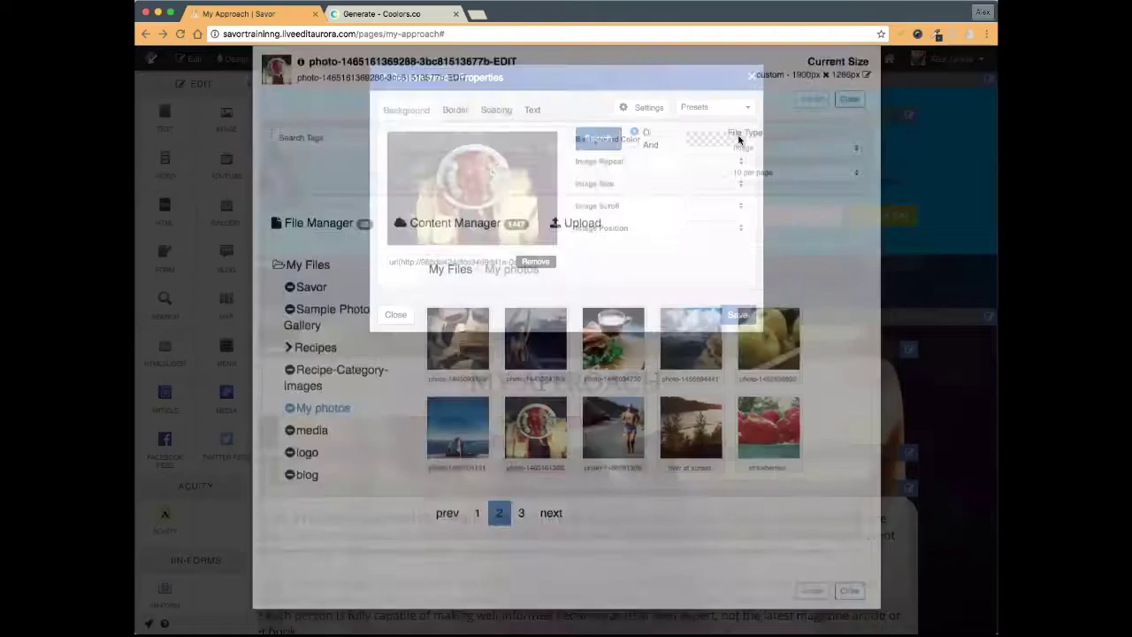
- Set the background image to no-repeat, cover, Center Center and fixed, then save and exit editing
click(704, 162)
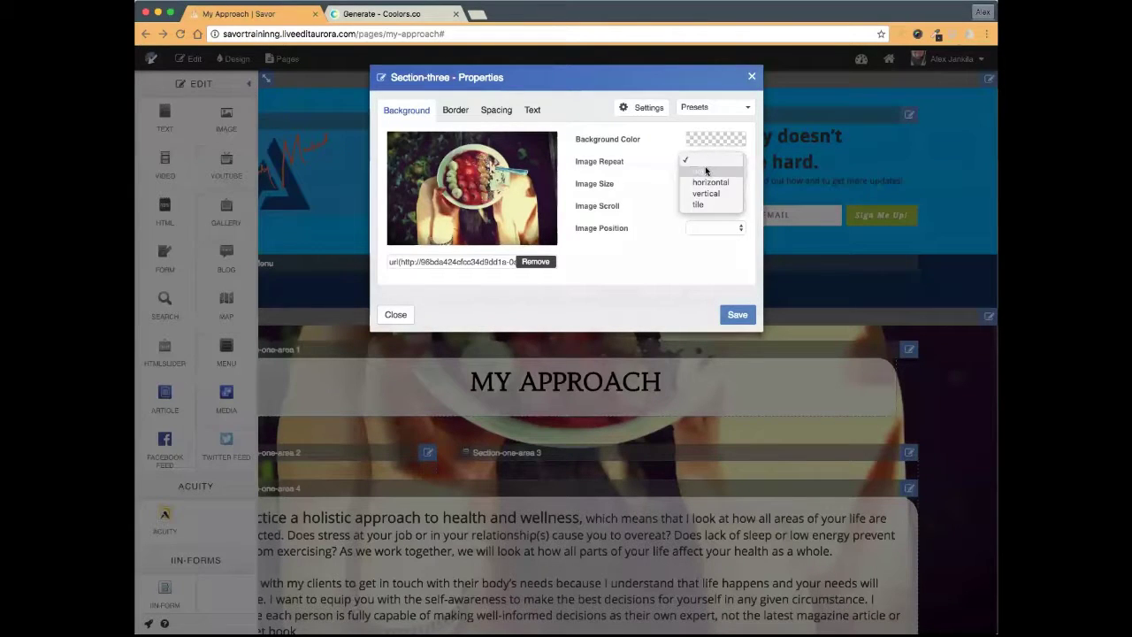
click(707, 171)
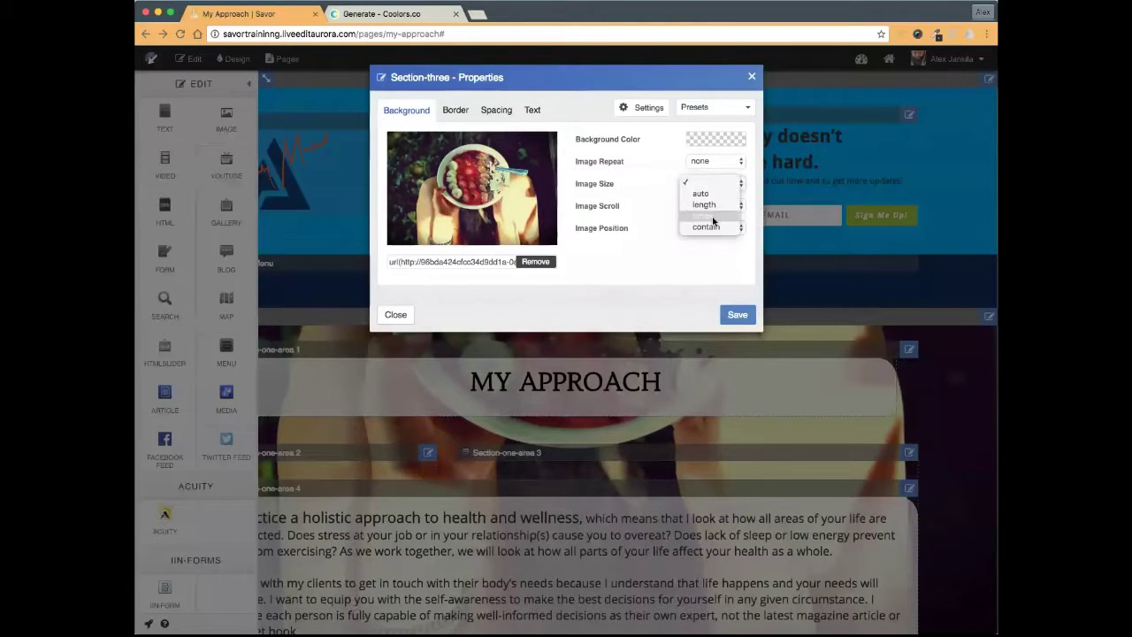
click(713, 216)
click(714, 230)
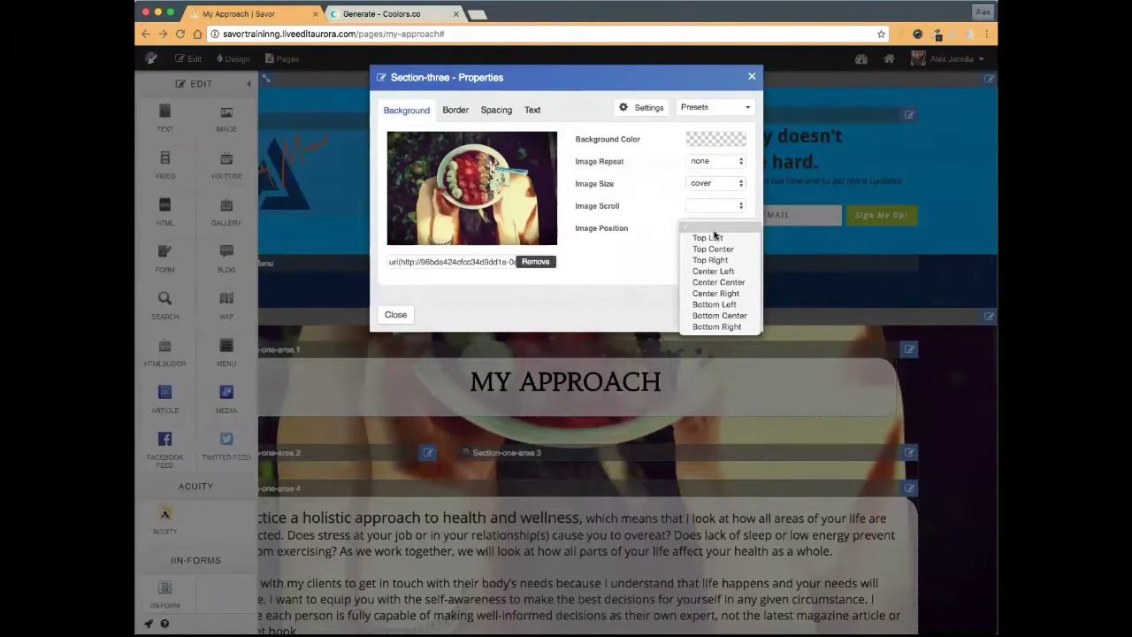
click(718, 282)
click(713, 206)
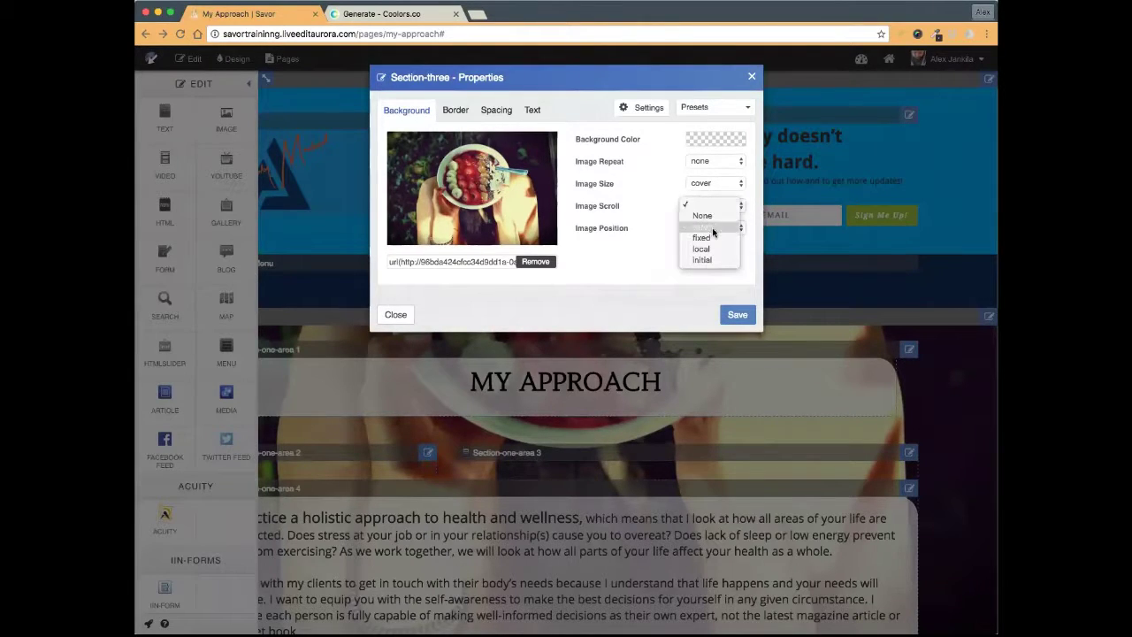
click(708, 238)
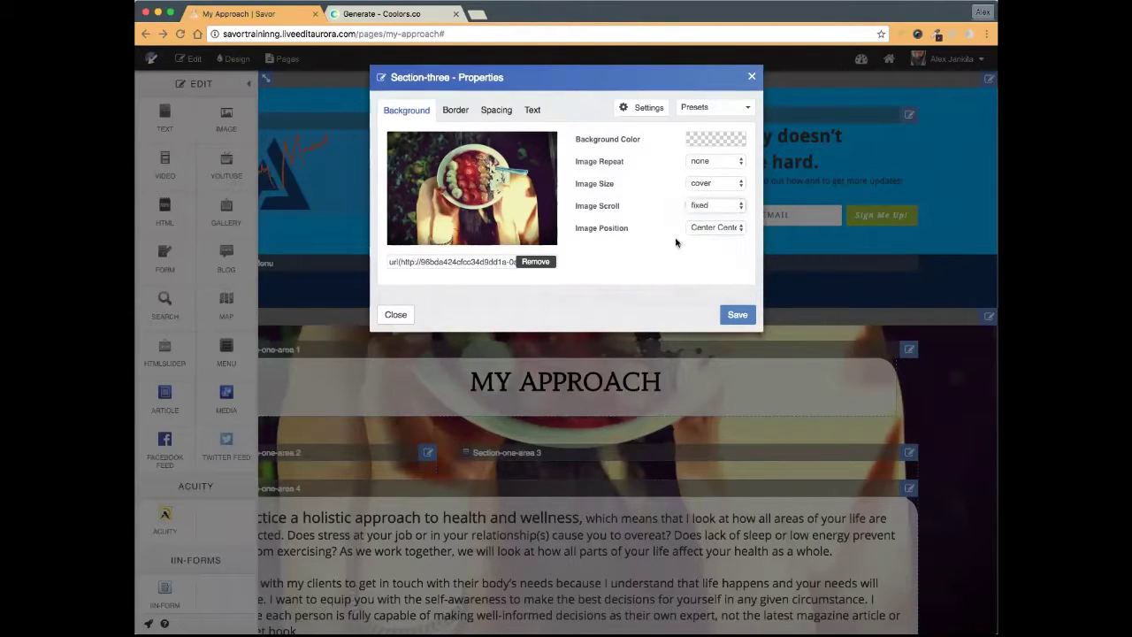
click(732, 314)
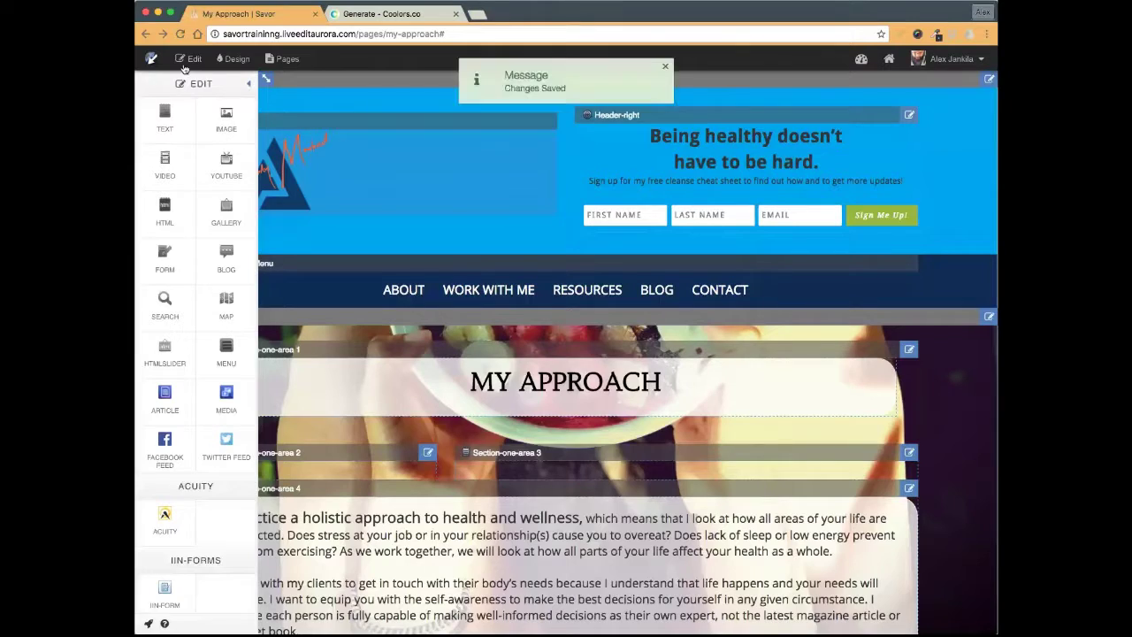
click(189, 58)
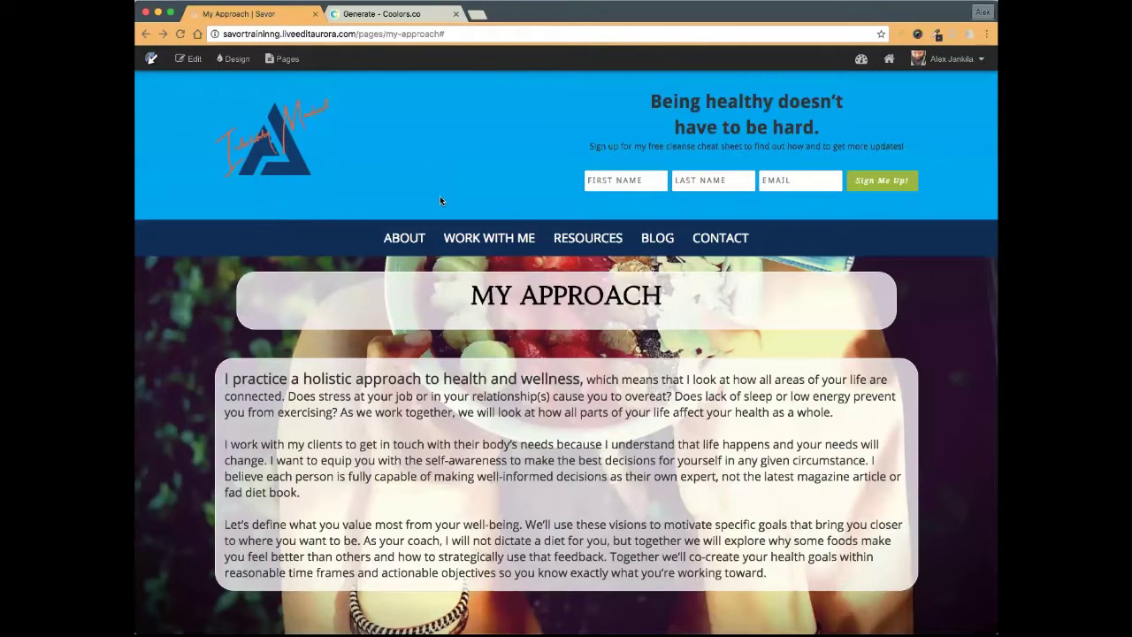
scroll(439, 198, down, 2)
scroll(440, 198, down, 5)
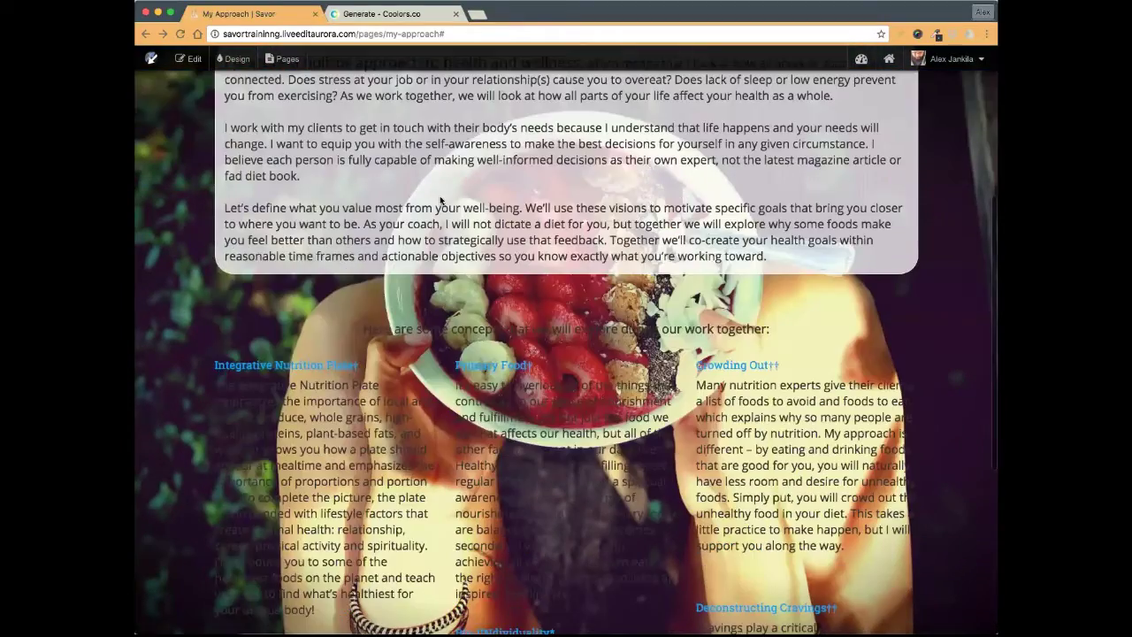
scroll(440, 198, down, 7)
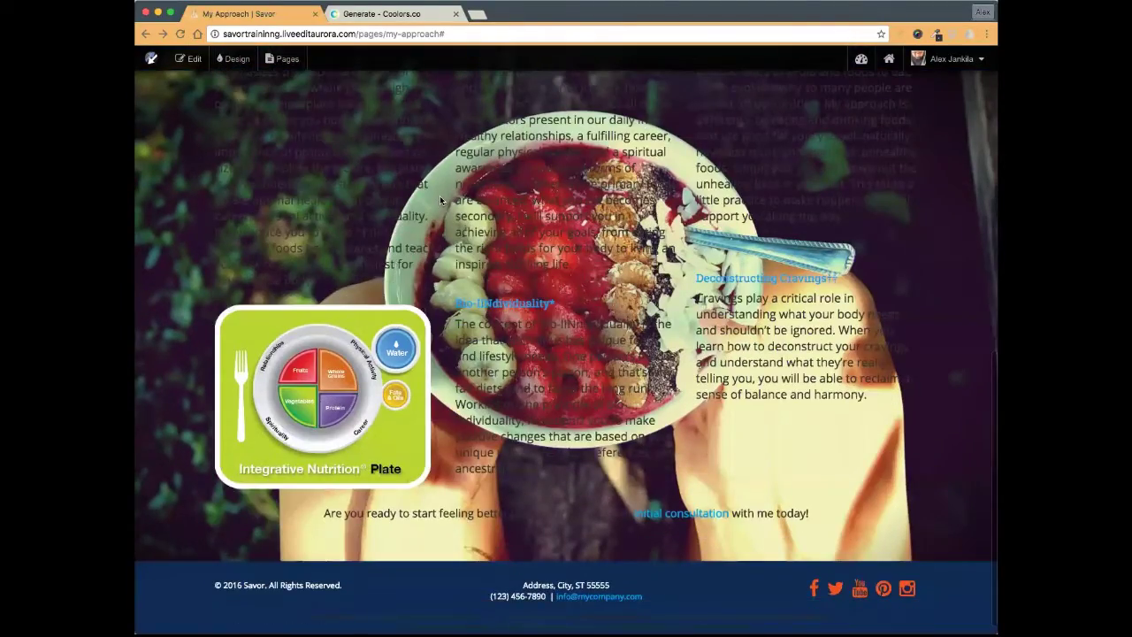
scroll(440, 198, up, 3)
scroll(440, 198, down, 1)
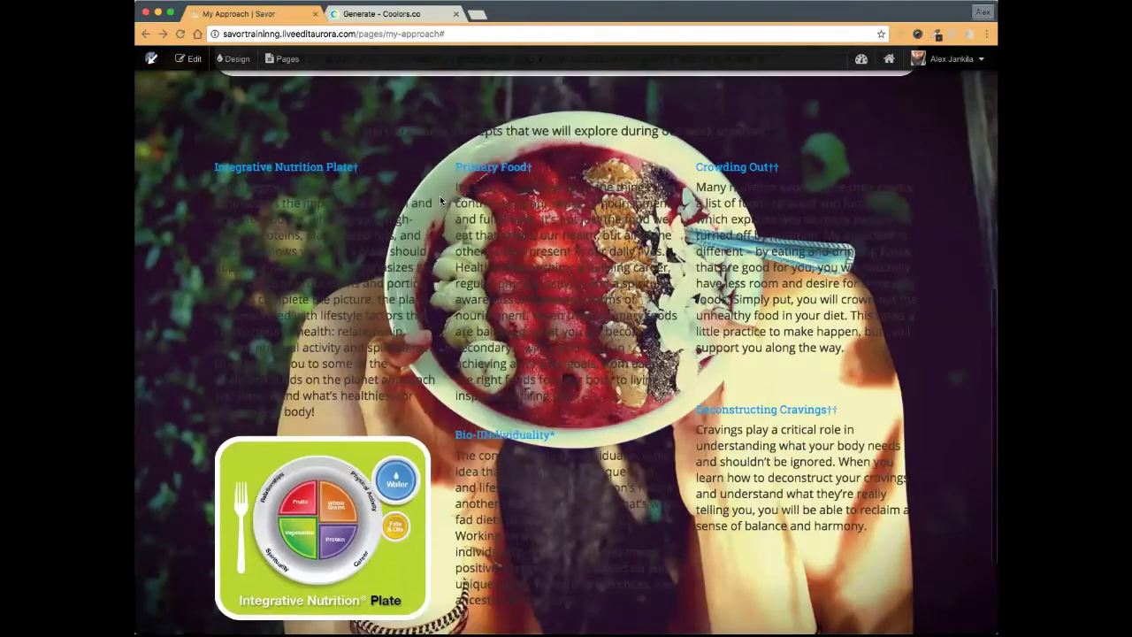
scroll(439, 198, down, 3)
scroll(440, 198, up, 4)
scroll(439, 199, up, 5)
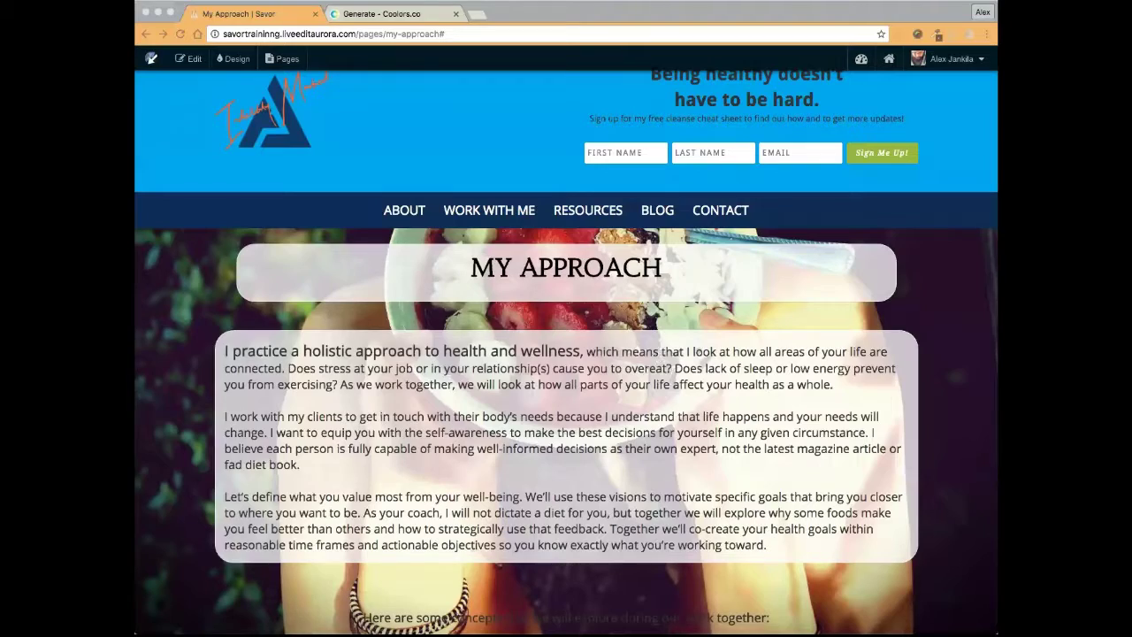
scroll(336, 349, down, 3)
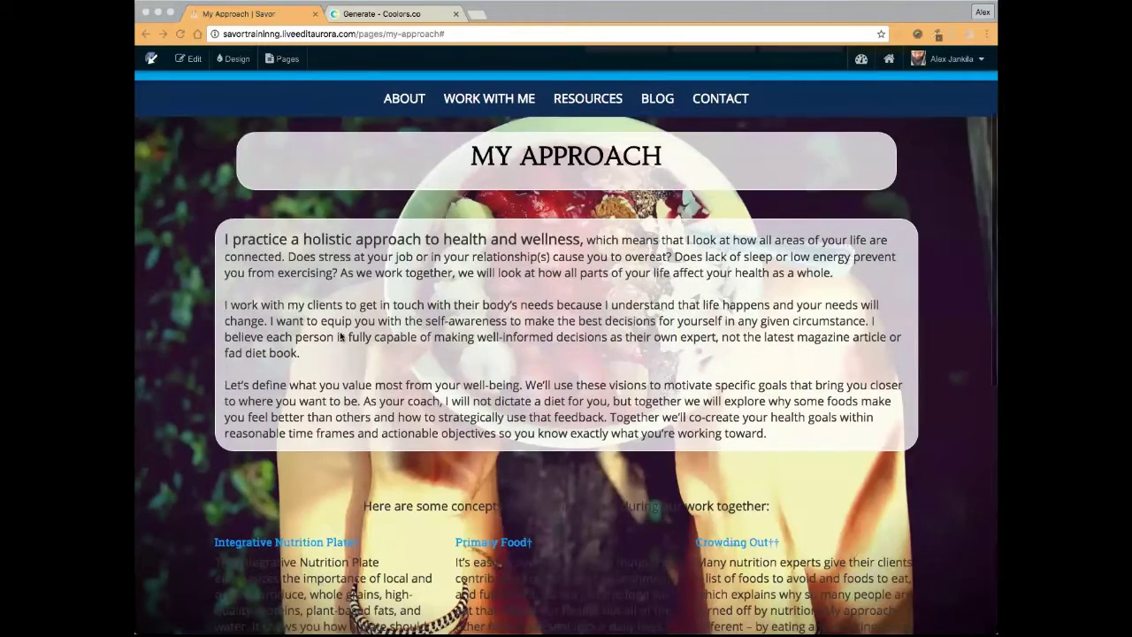
scroll(340, 336, down, 8)
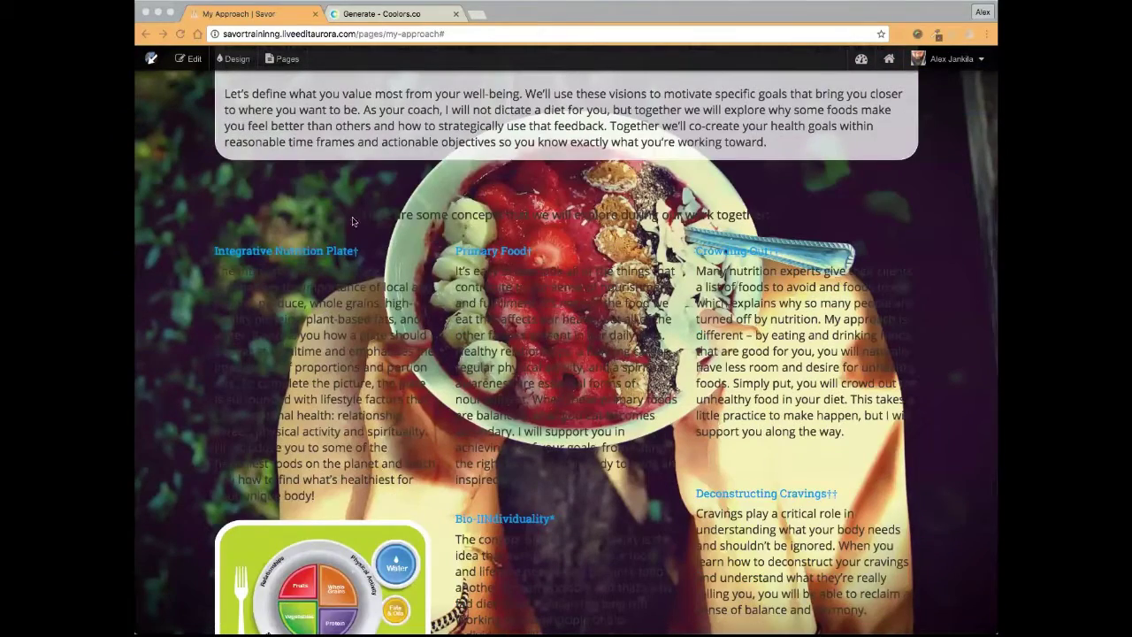
scroll(496, 317, up, 4)
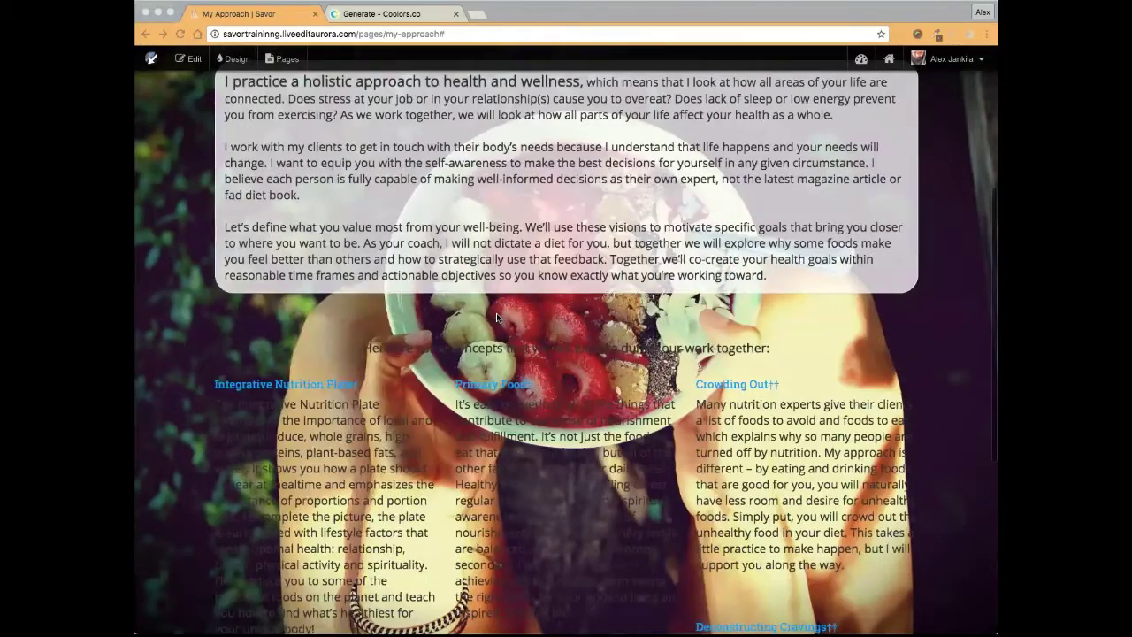
scroll(496, 316, up, 3)
scroll(439, 224, up, 4)
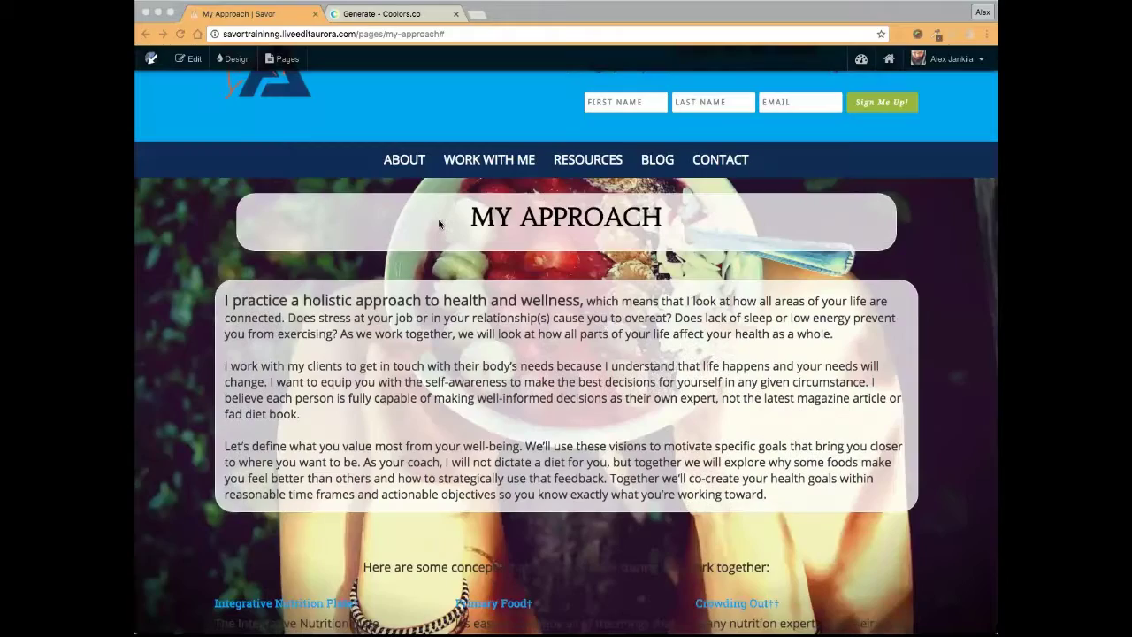
scroll(661, 397, down, 3)
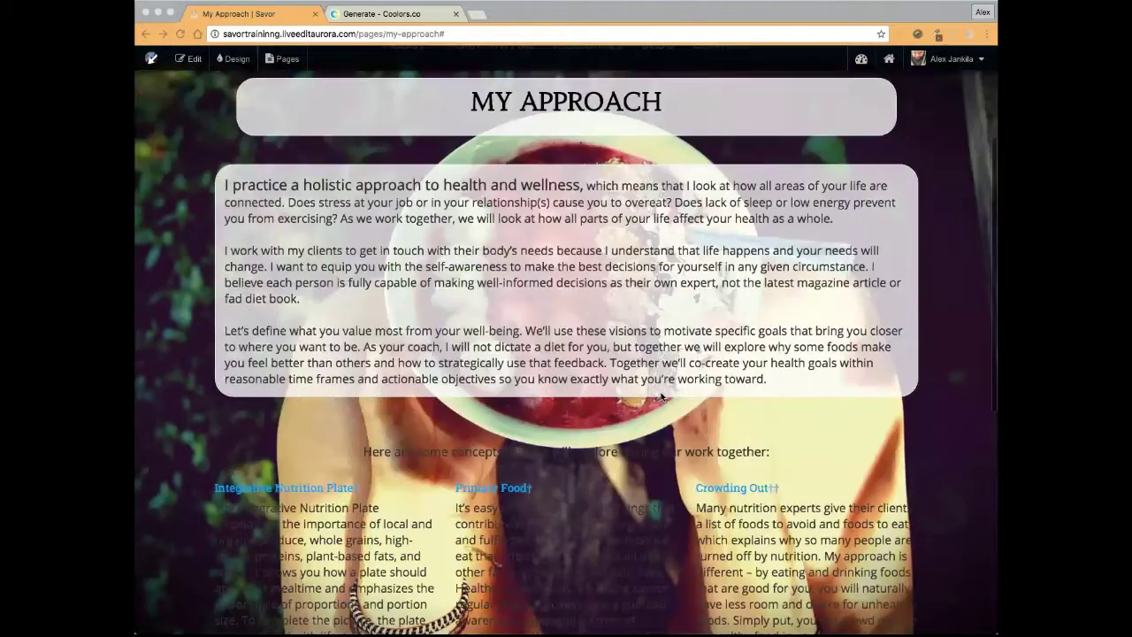
scroll(662, 397, down, 4)
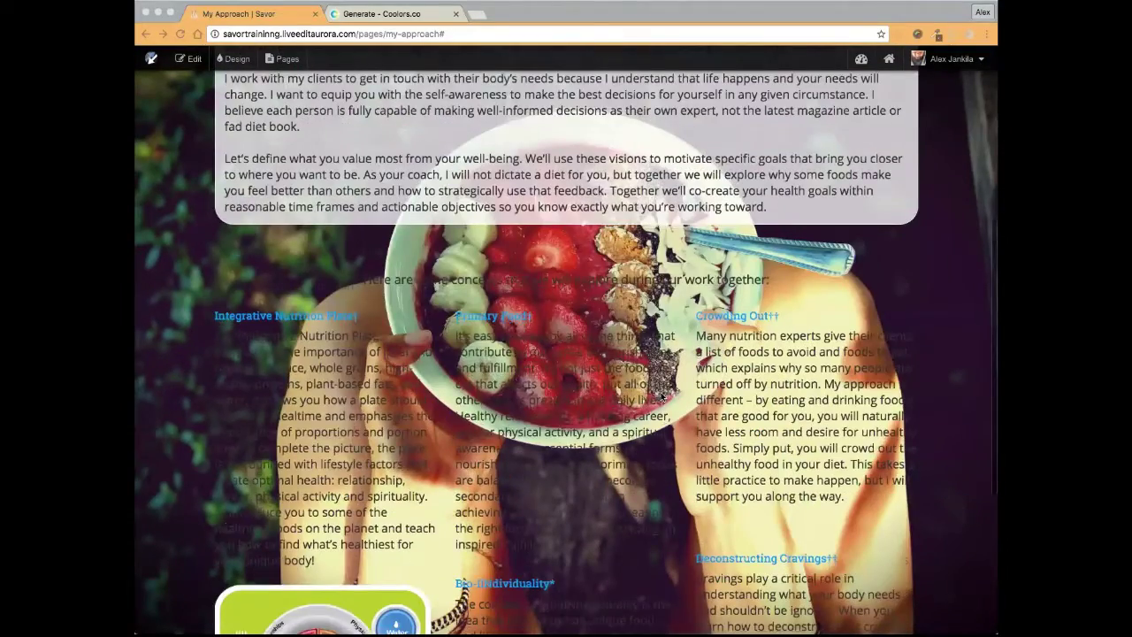
scroll(662, 397, down, 2)
scroll(344, 364, down, 2)
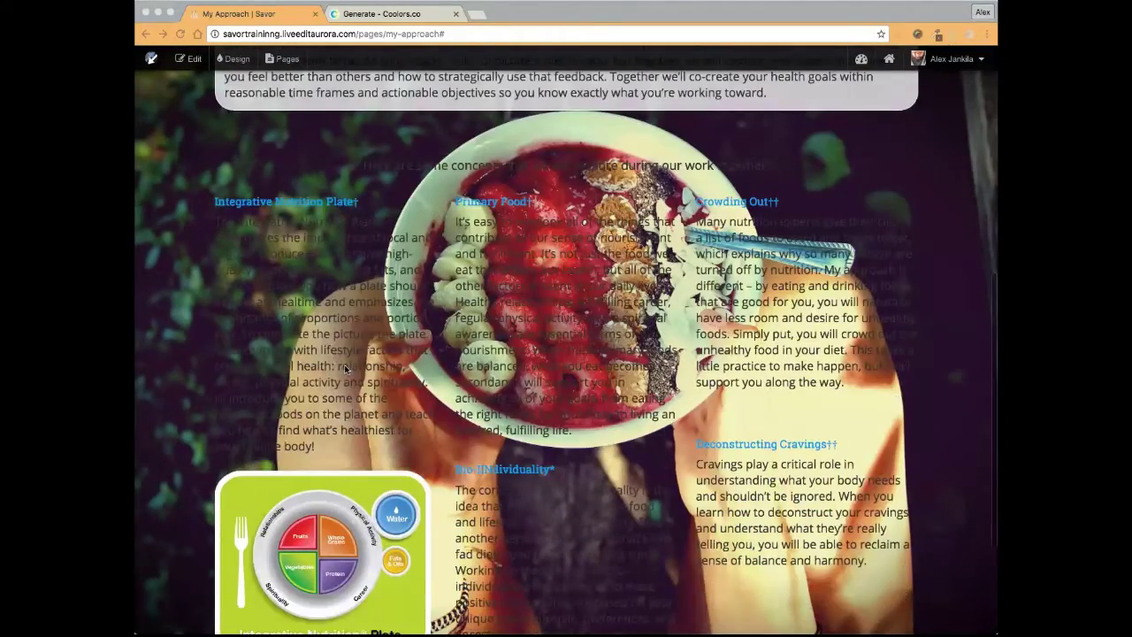
scroll(344, 364, down, 3)
scroll(344, 364, up, 1)
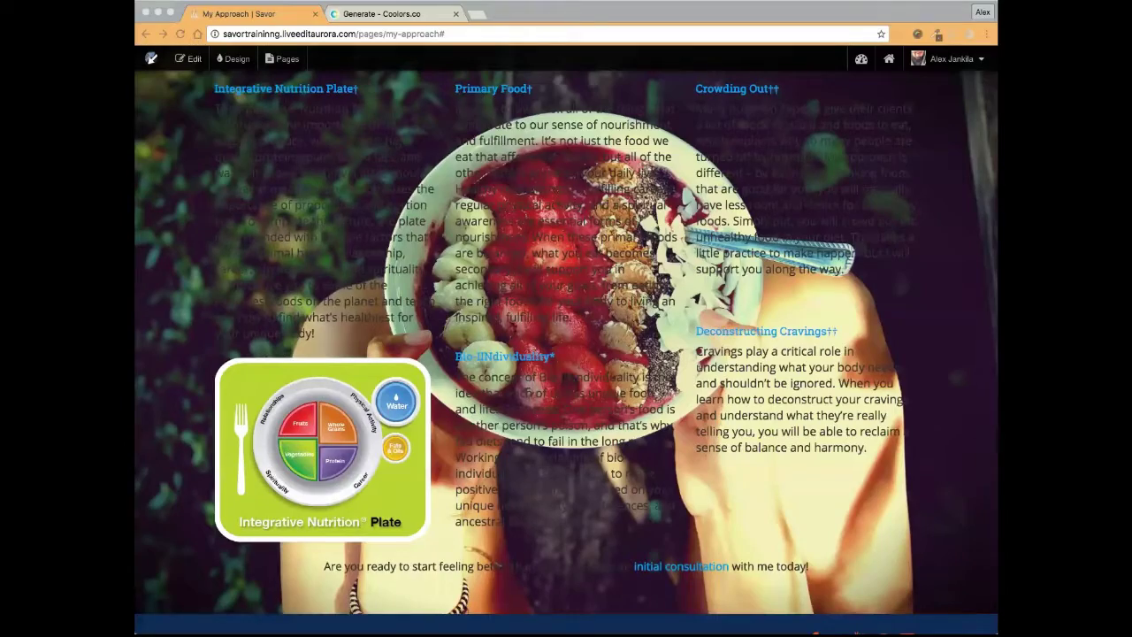
scroll(397, 197, up, 1)
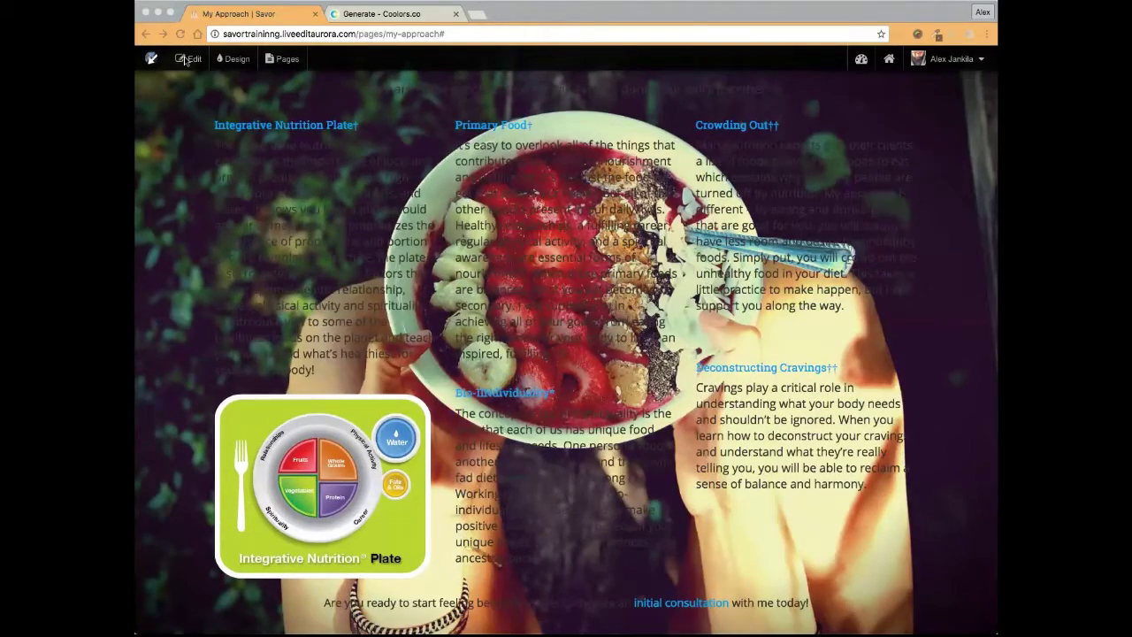
- Enter editing mode, then open and close the concepts introduction heading's editor without changes
click(186, 59)
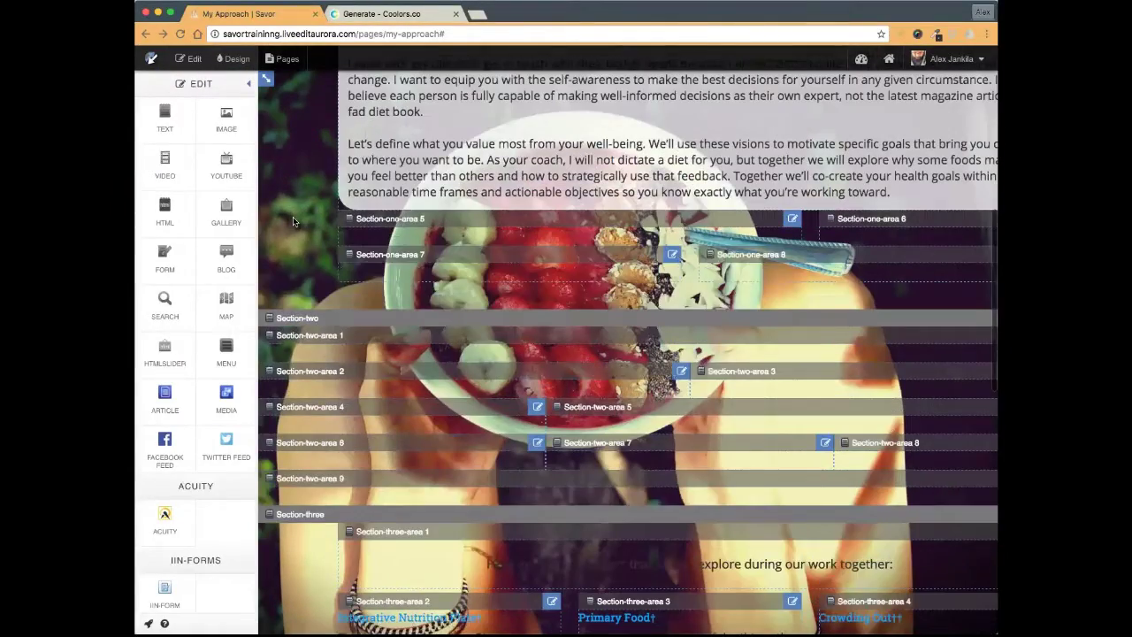
scroll(294, 221, down, 5)
scroll(581, 329, down, 1)
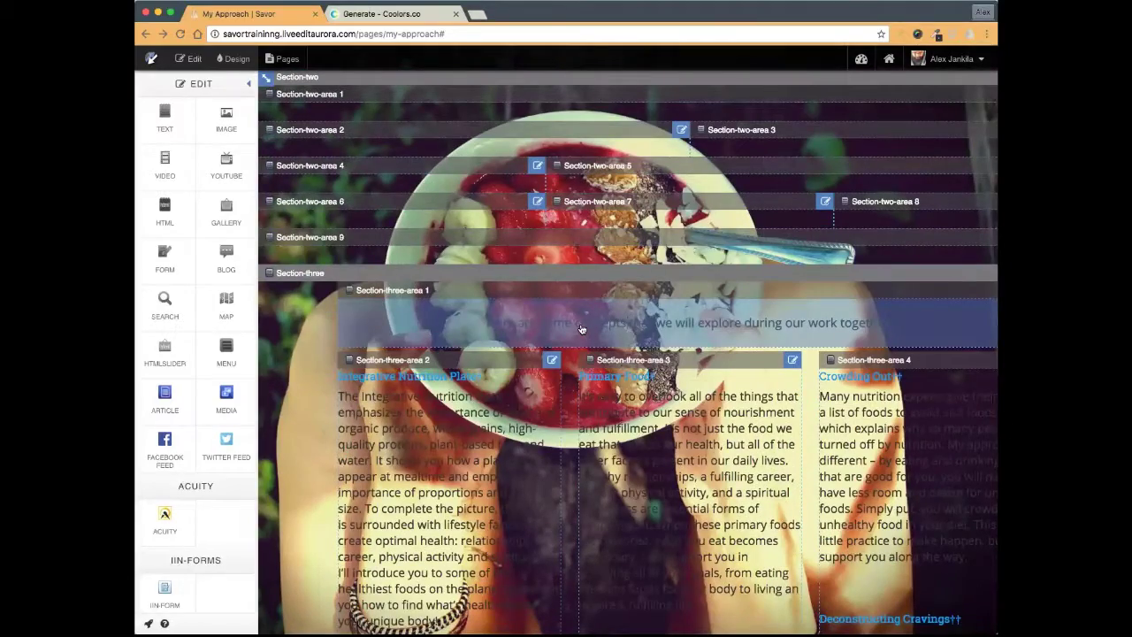
double_click(581, 329)
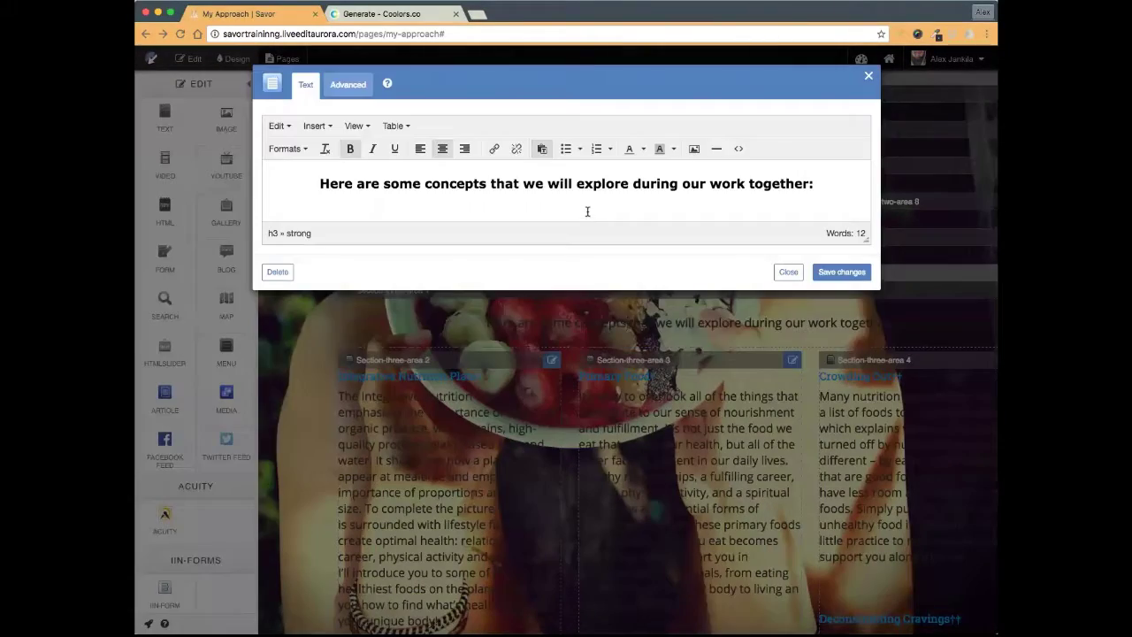
click(788, 271)
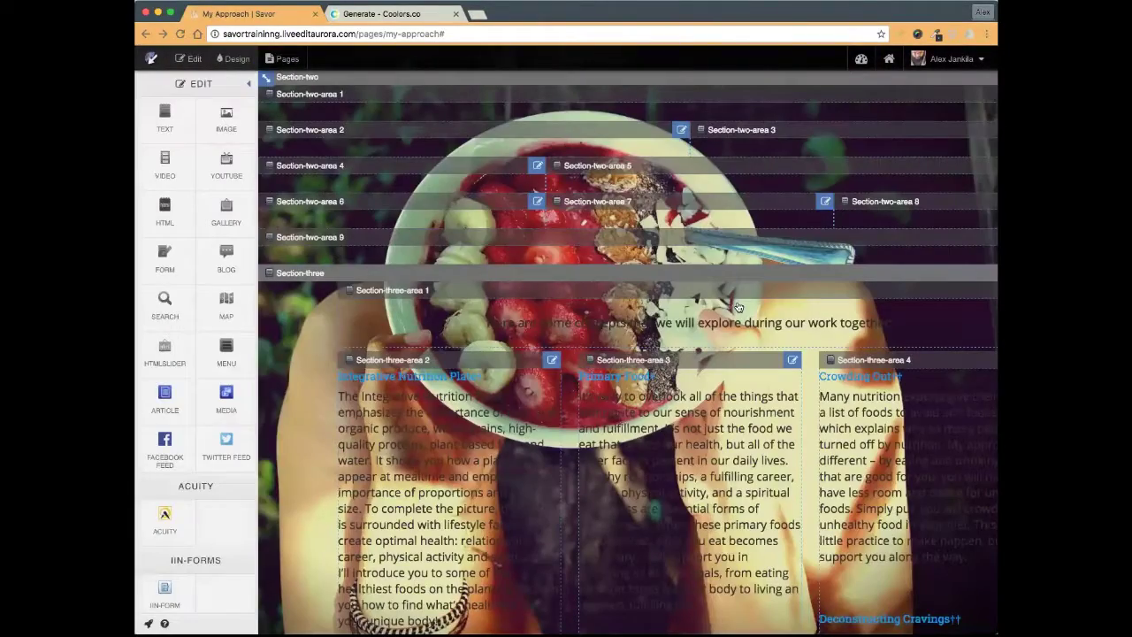
- Open Section-three-area 1's Background Color chooser and bring up the Coolors palette
scroll(884, 300, right, 3)
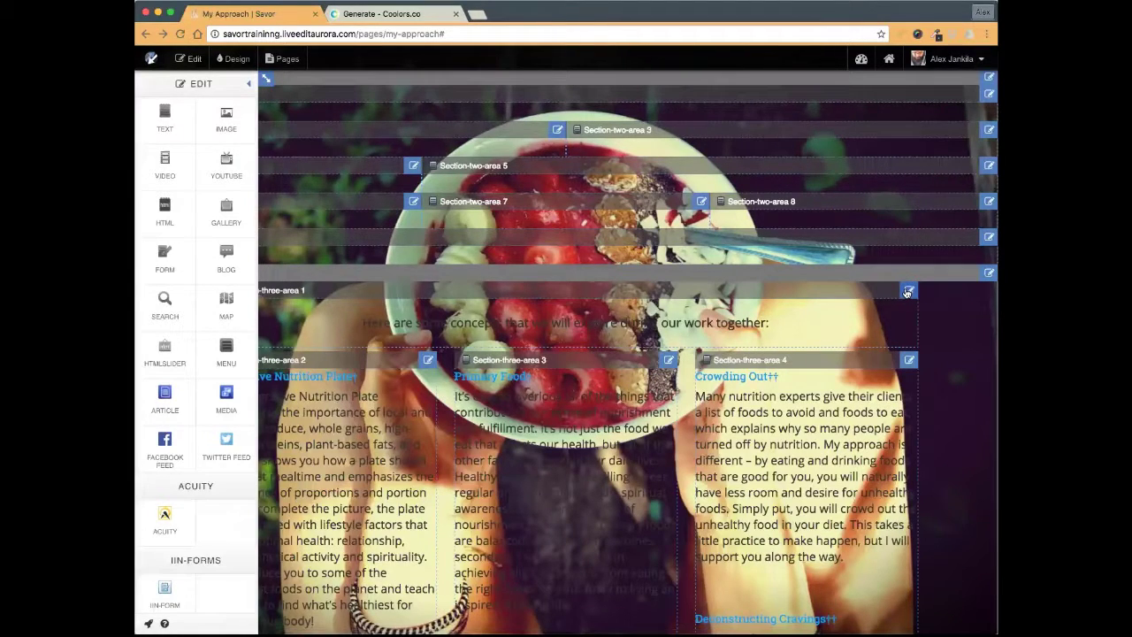
click(908, 292)
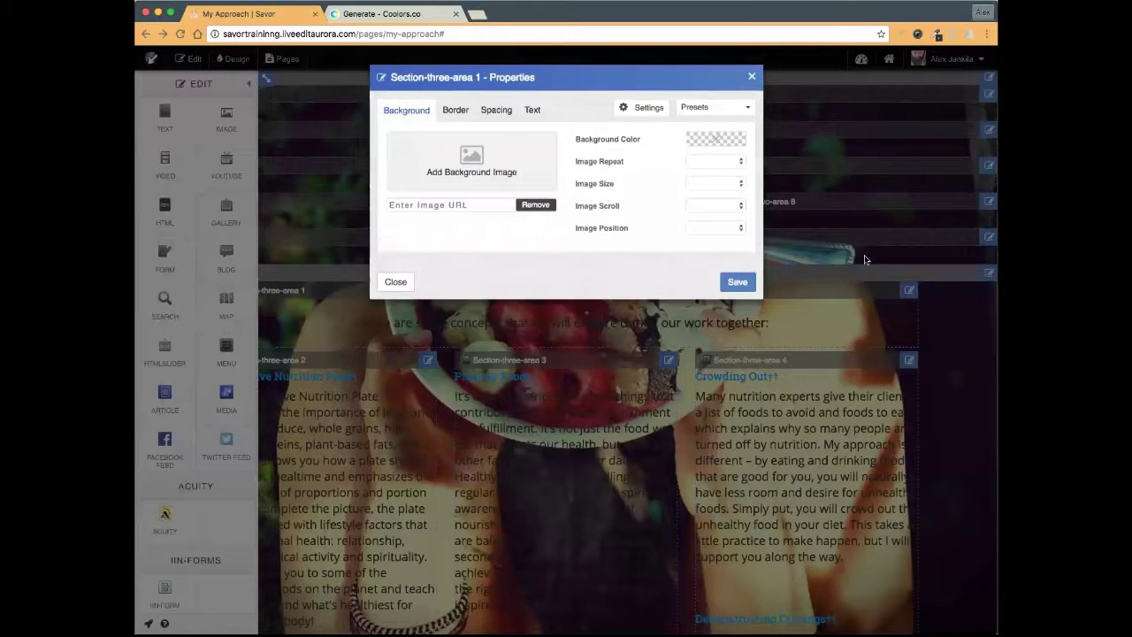
click(720, 144)
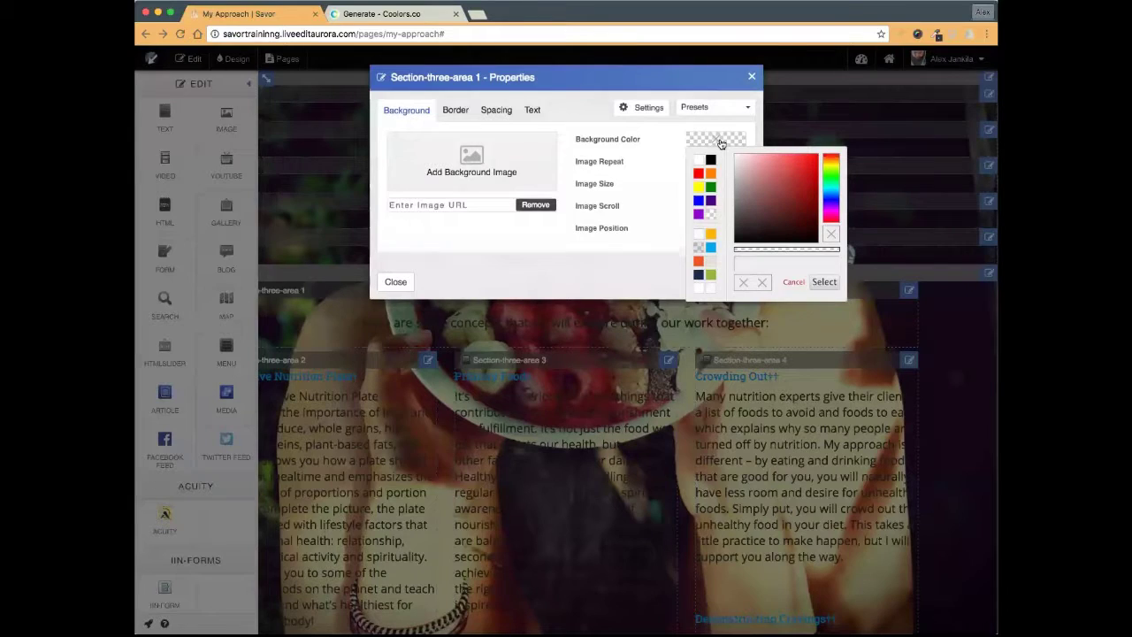
click(364, 14)
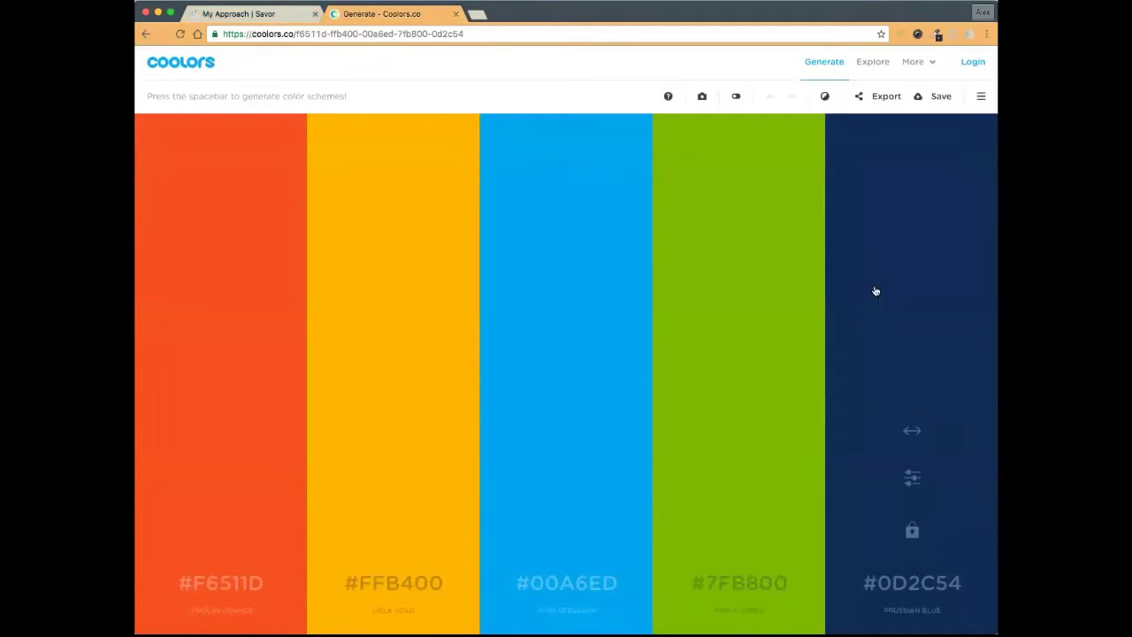
- Copy the navy hex code #0D2C54 from the Coolors palette and return to the page editor
double_click(964, 585)
right_click(941, 584)
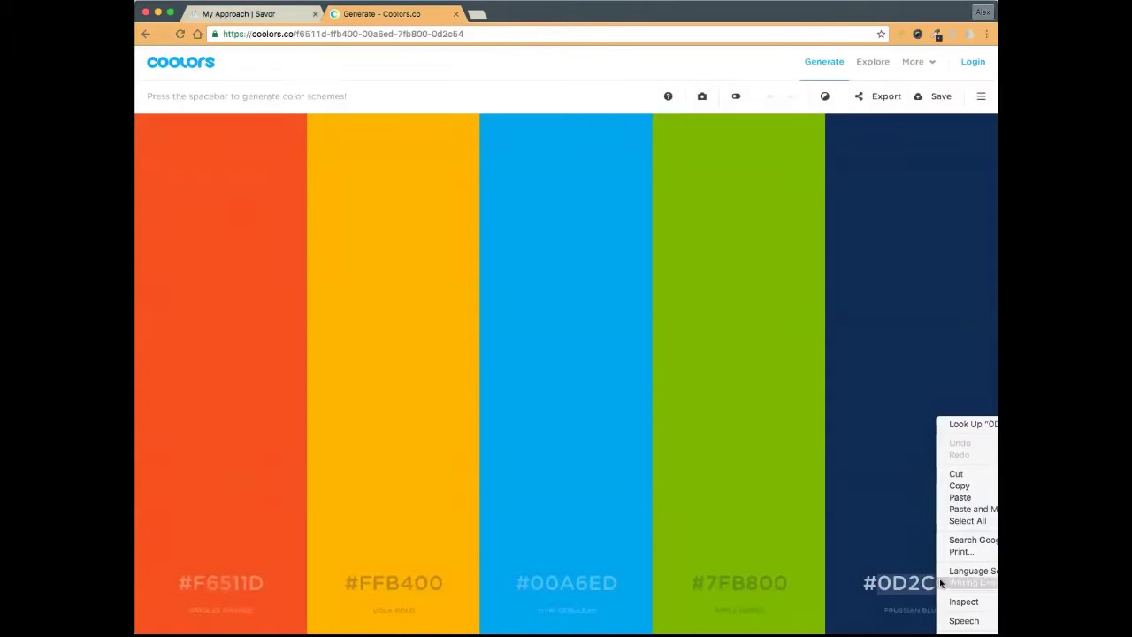
click(964, 485)
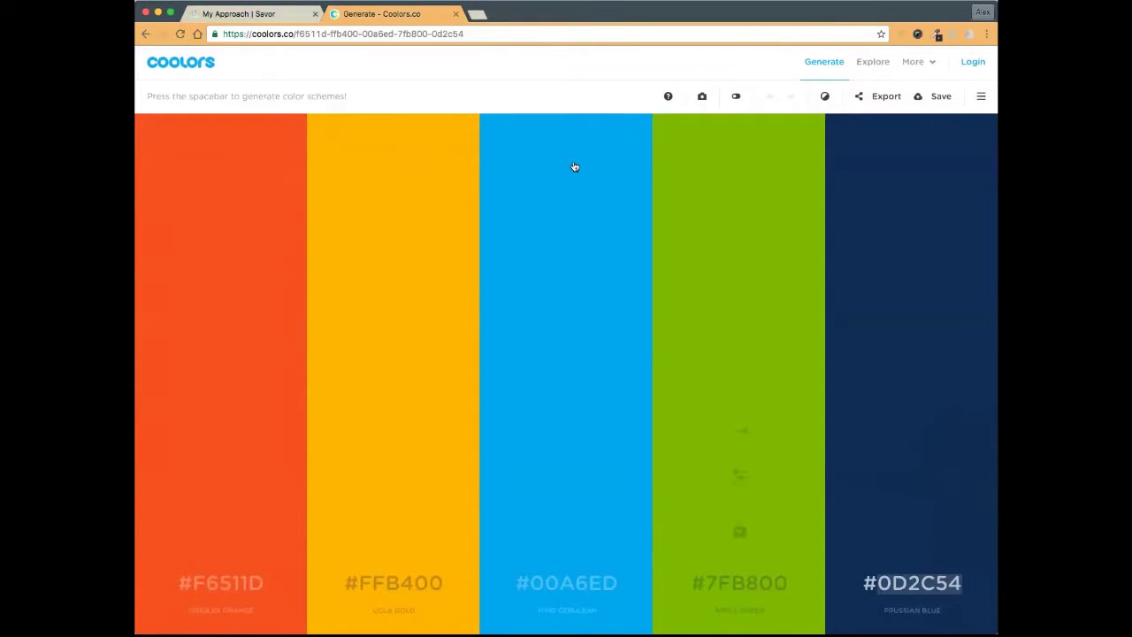
click(235, 14)
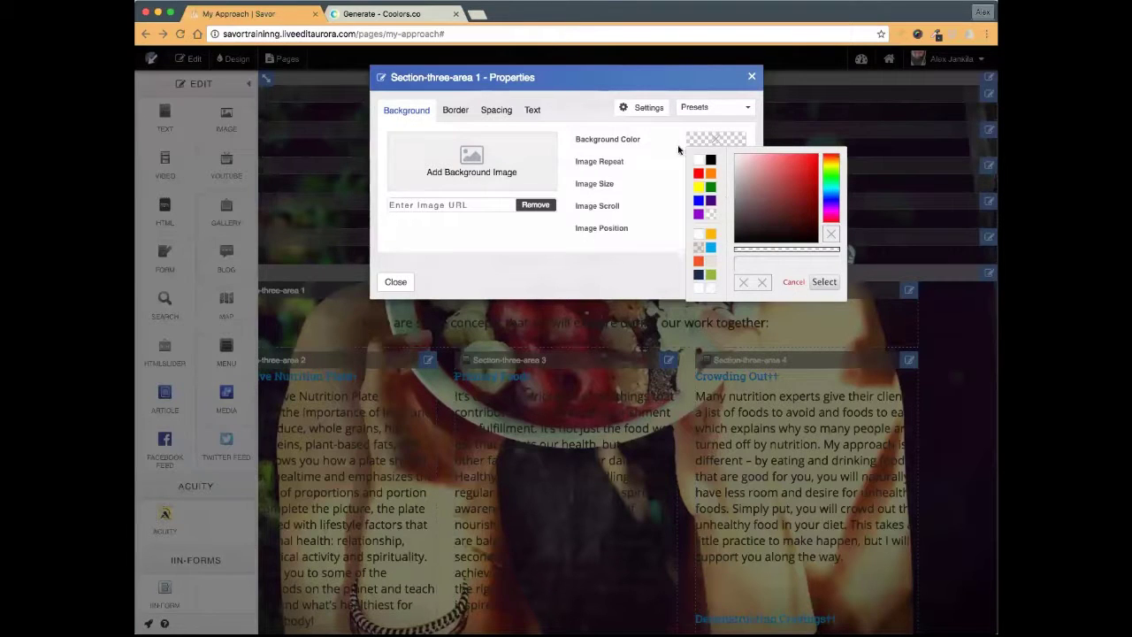
- Paste #0D2C54 as Section-three-area 1's background colour, apply it and save the properties
click(708, 139)
click(713, 138)
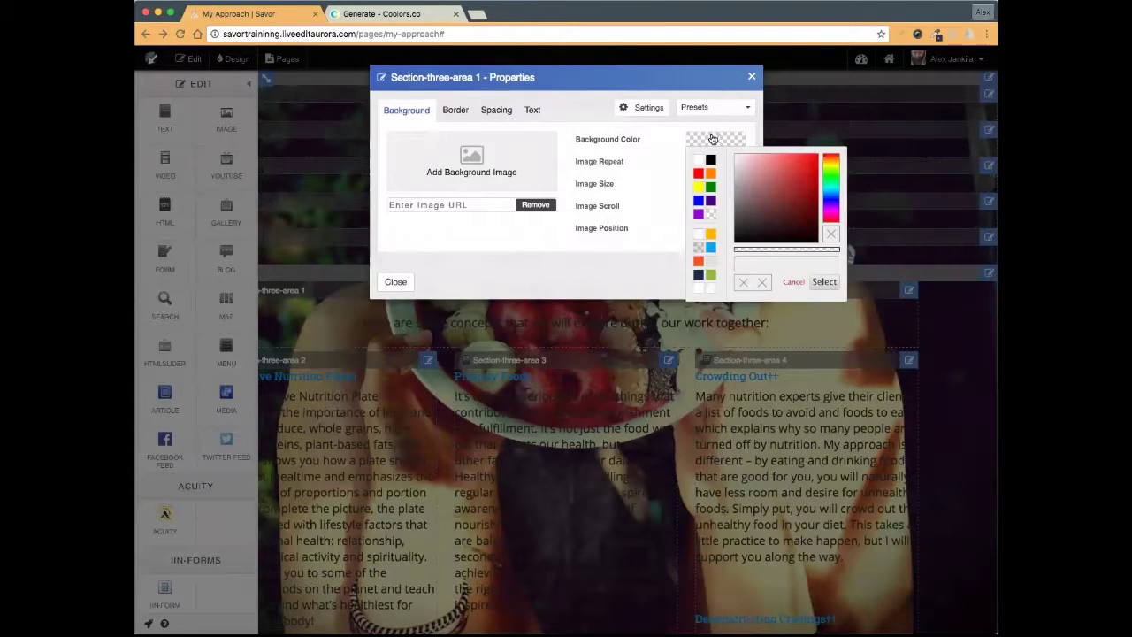
click(759, 262)
right_click(761, 262)
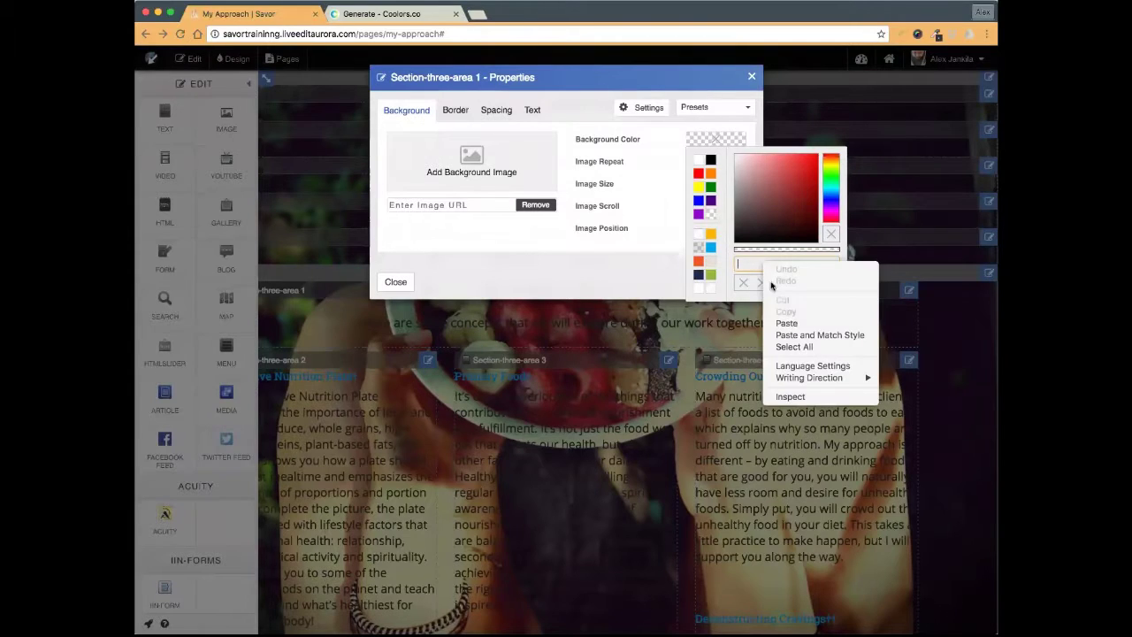
click(798, 319)
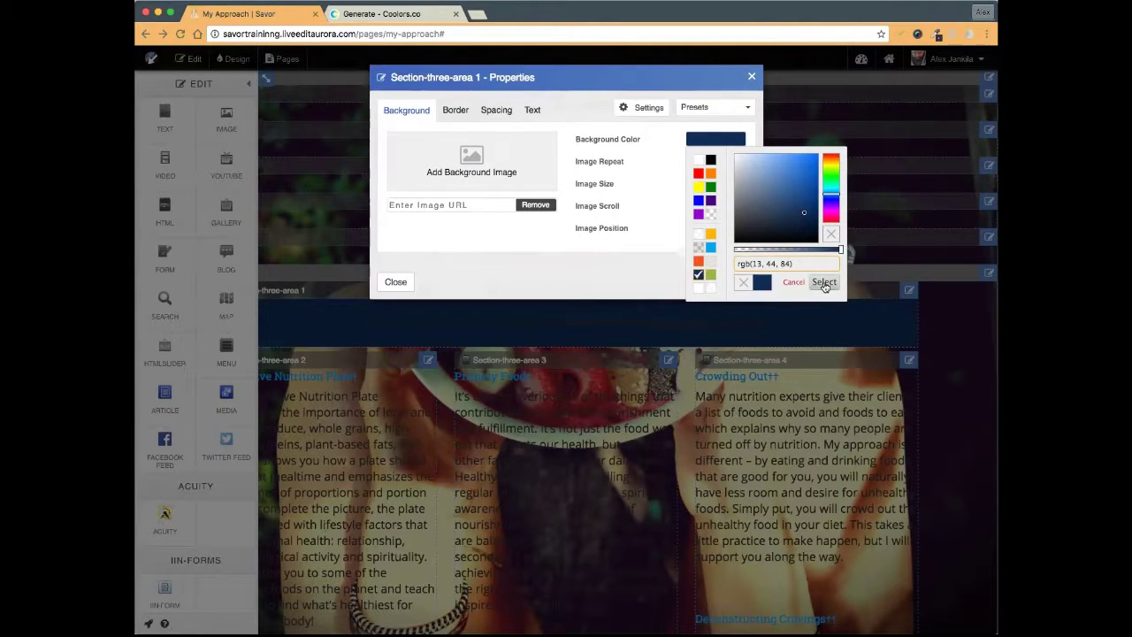
click(823, 283)
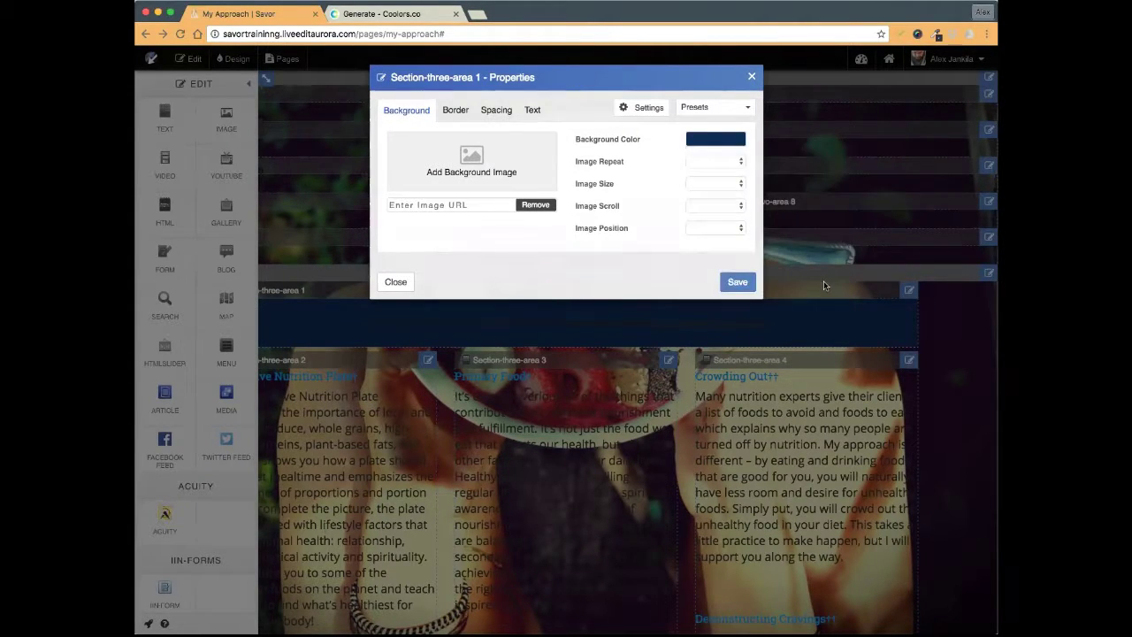
click(738, 286)
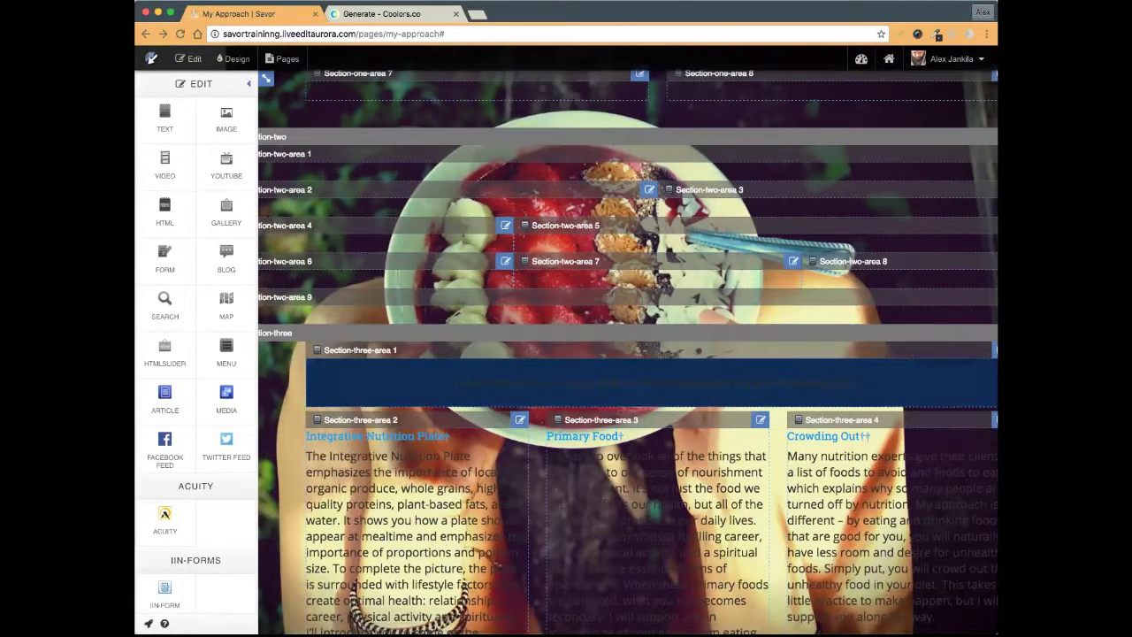
scroll(868, 470, down, 2)
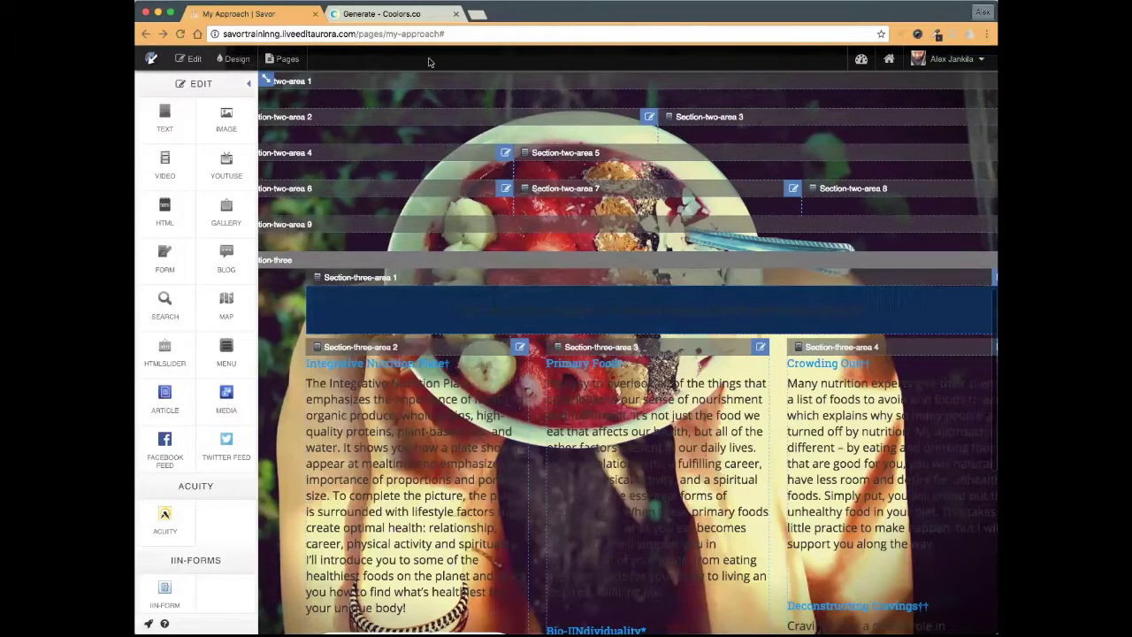
- Select the concepts introduction heading's text and open its Custom text colour dialog
click(551, 318)
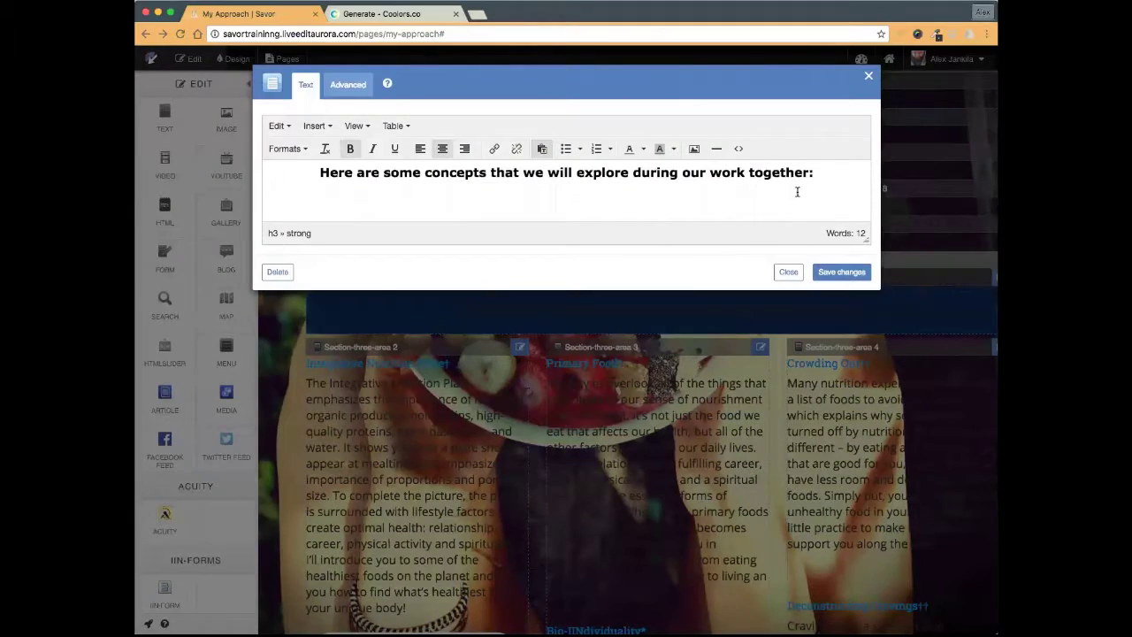
drag(831, 179, 317, 176)
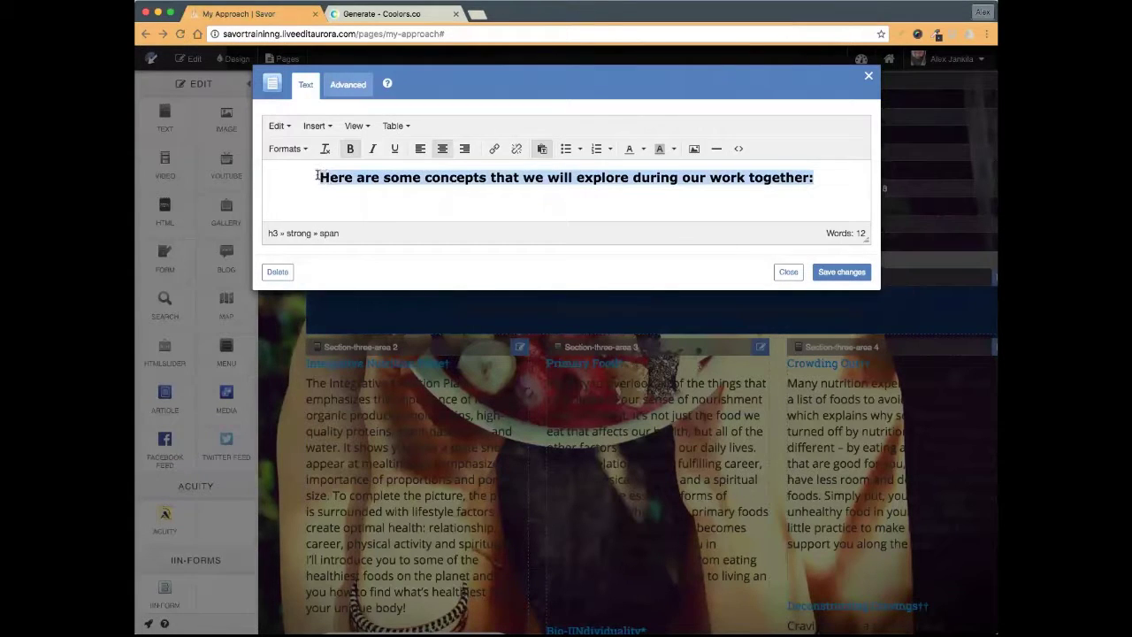
click(646, 150)
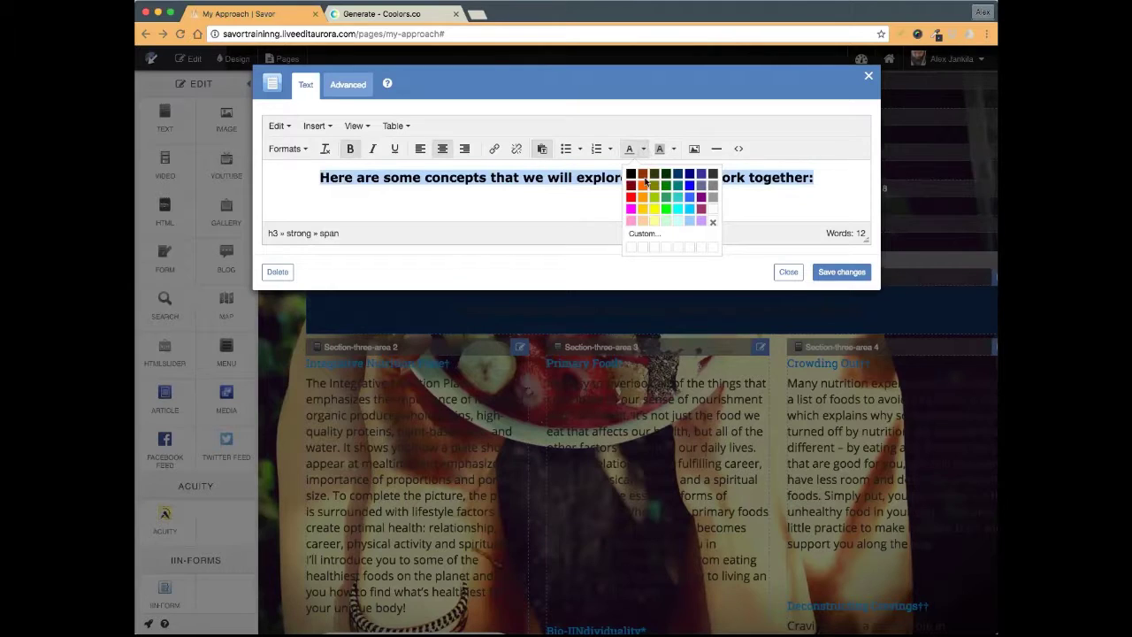
click(640, 235)
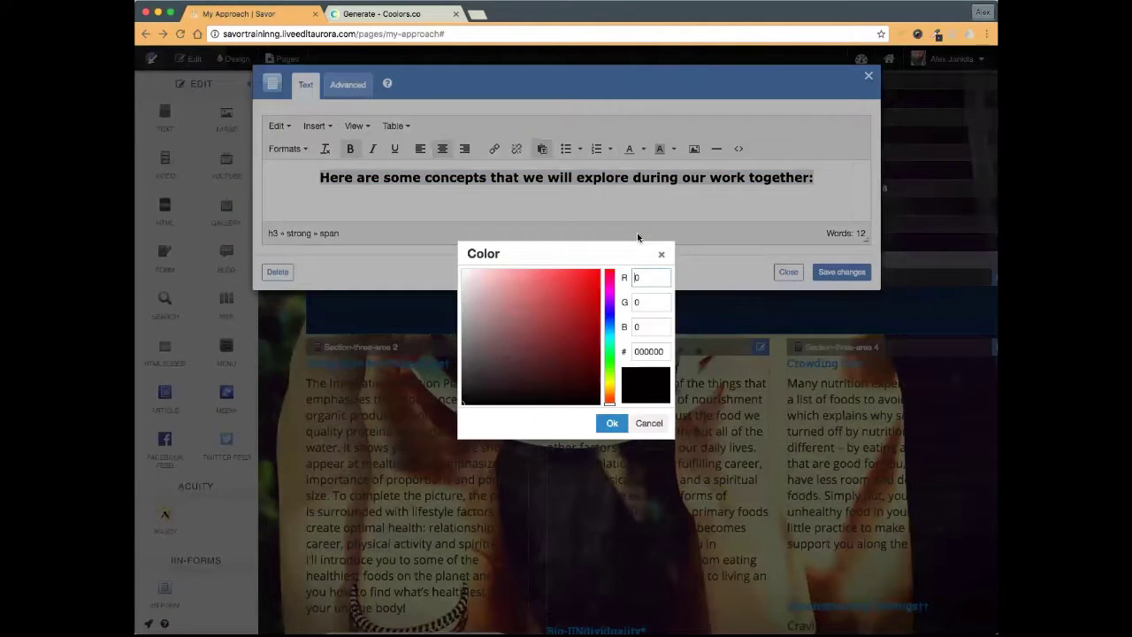
- Copy the orange hex code #F6511D from the Coolors palette and return to the editor
click(414, 14)
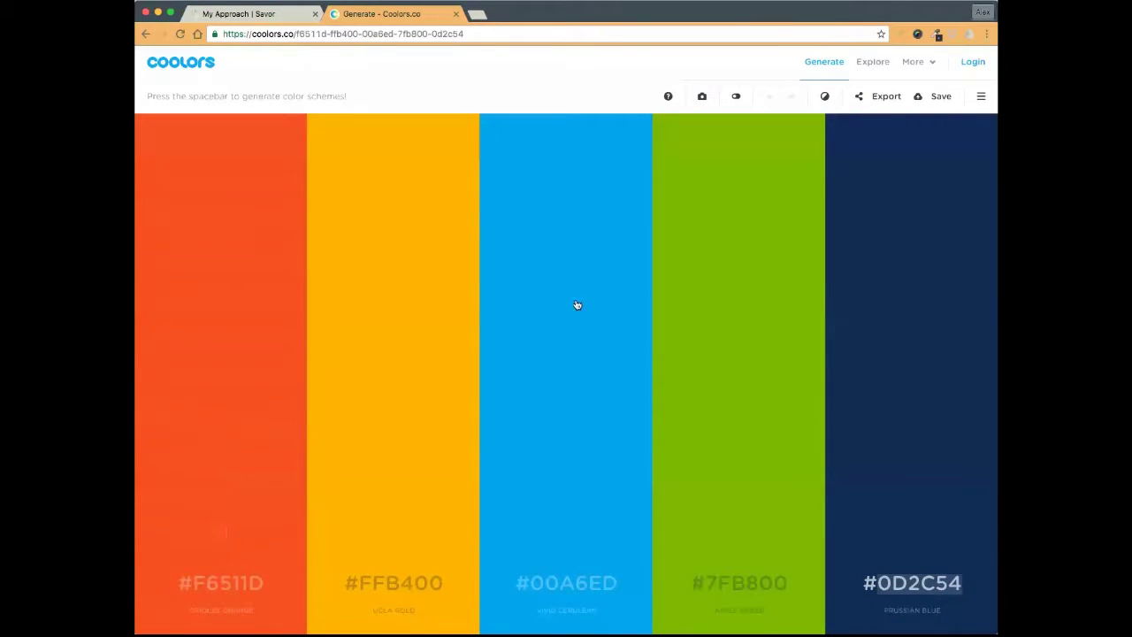
double_click(235, 584)
key(super+c)
right_click(235, 586)
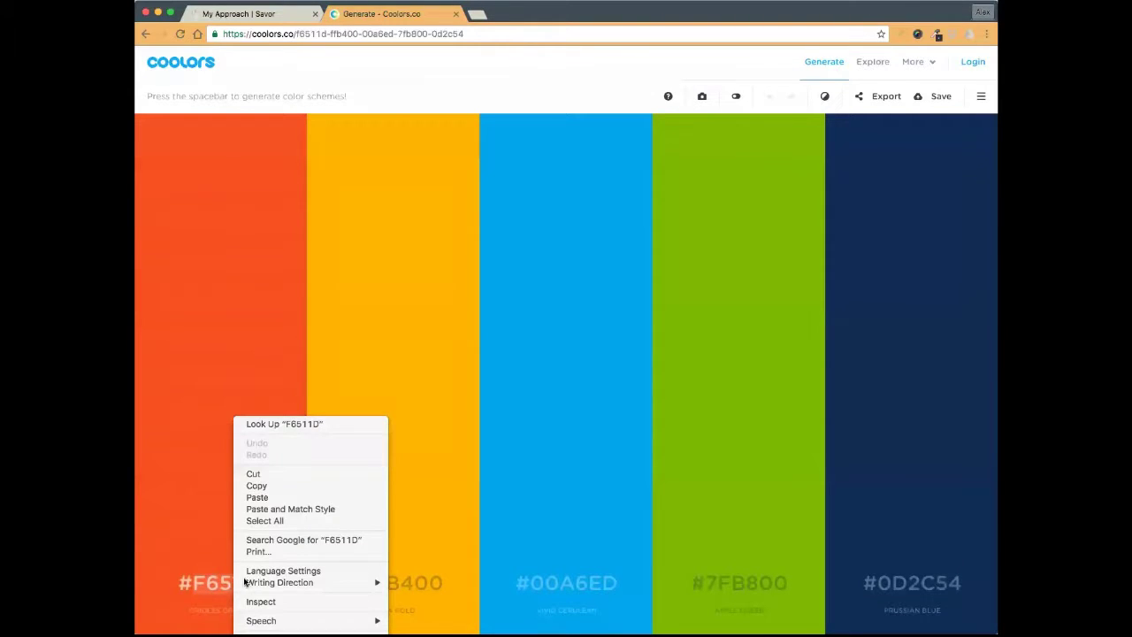
click(263, 486)
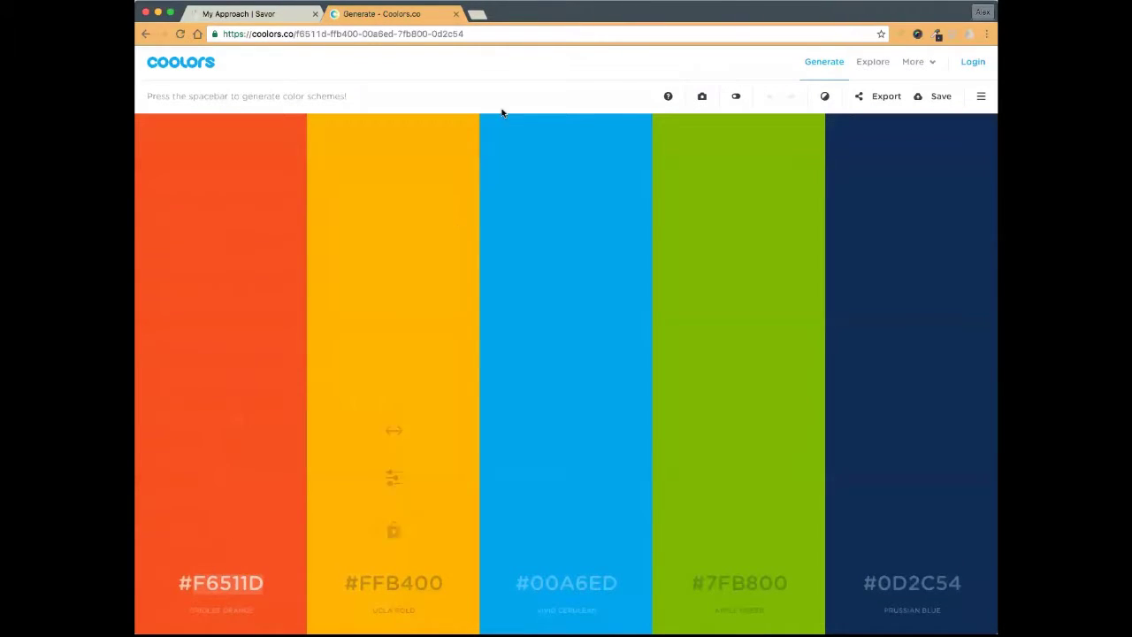
click(285, 14)
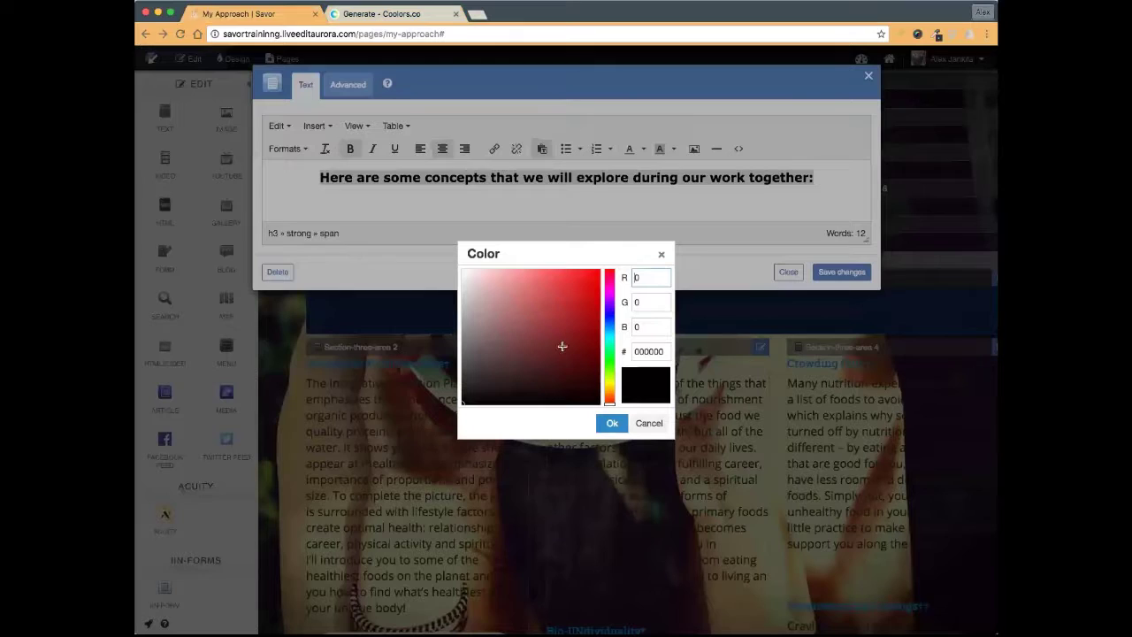
- Paste F6511D as the heading's text colour, confirm with Ok, close the text editor and exit editing
double_click(648, 353)
right_click(648, 354)
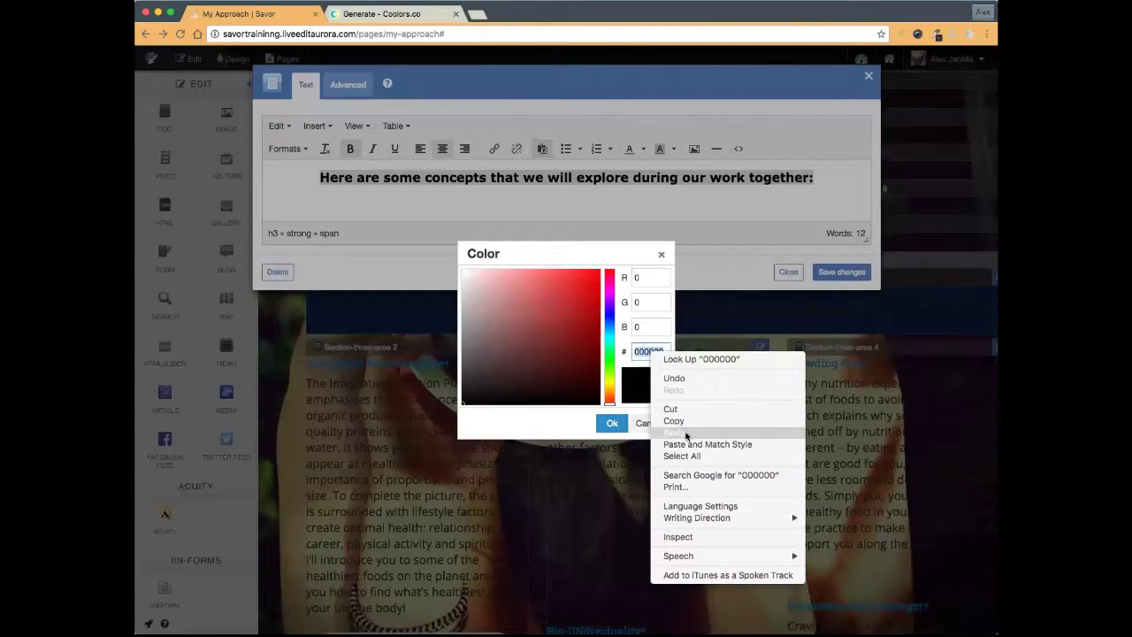
click(686, 433)
click(650, 327)
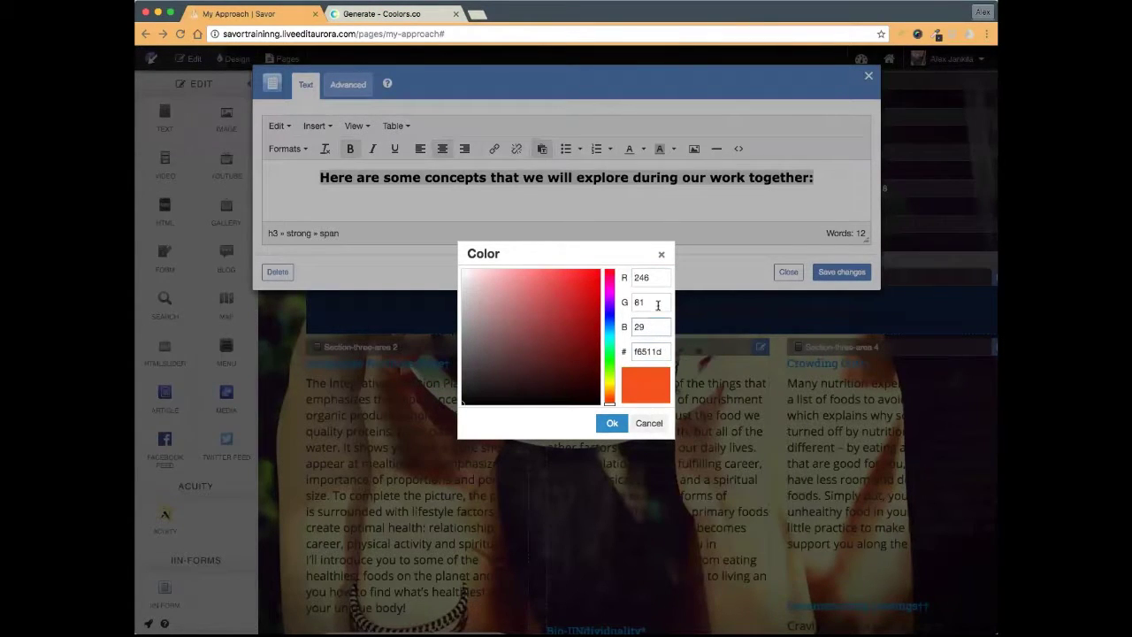
click(612, 423)
click(569, 203)
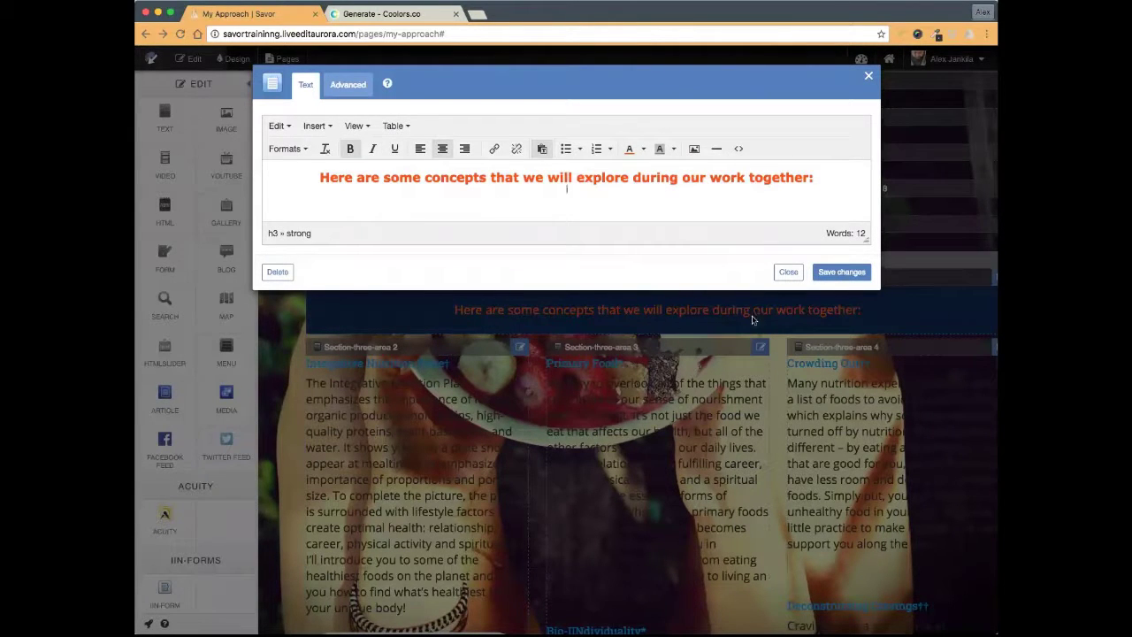
click(788, 271)
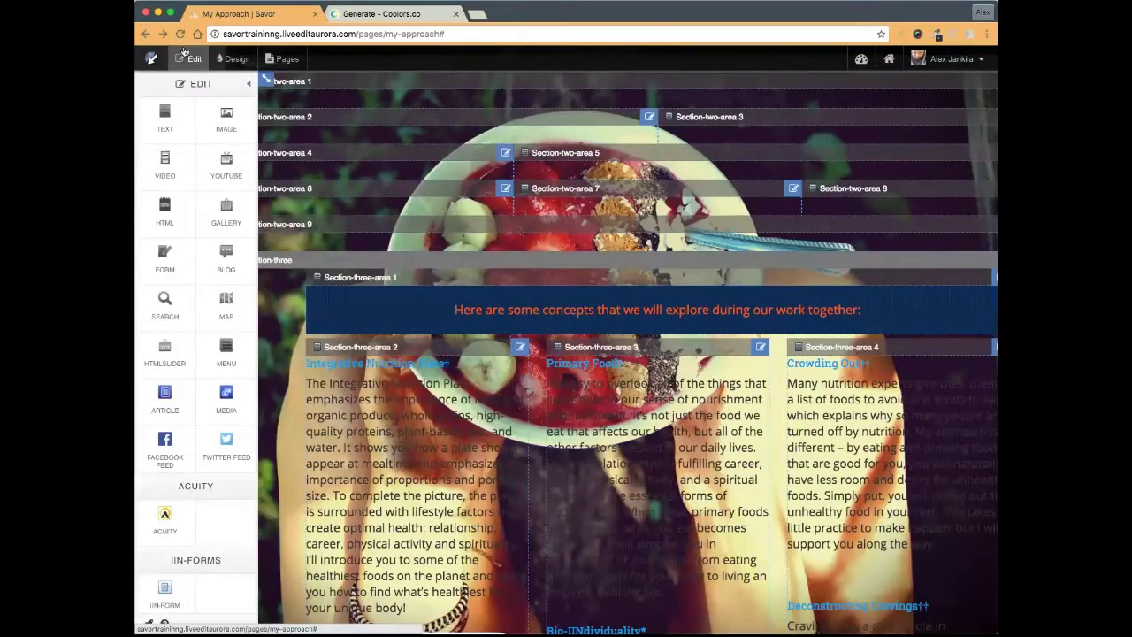
click(188, 58)
- Reload the My Approach page and re-enter editing mode, scrolled to the navy concepts band
click(180, 35)
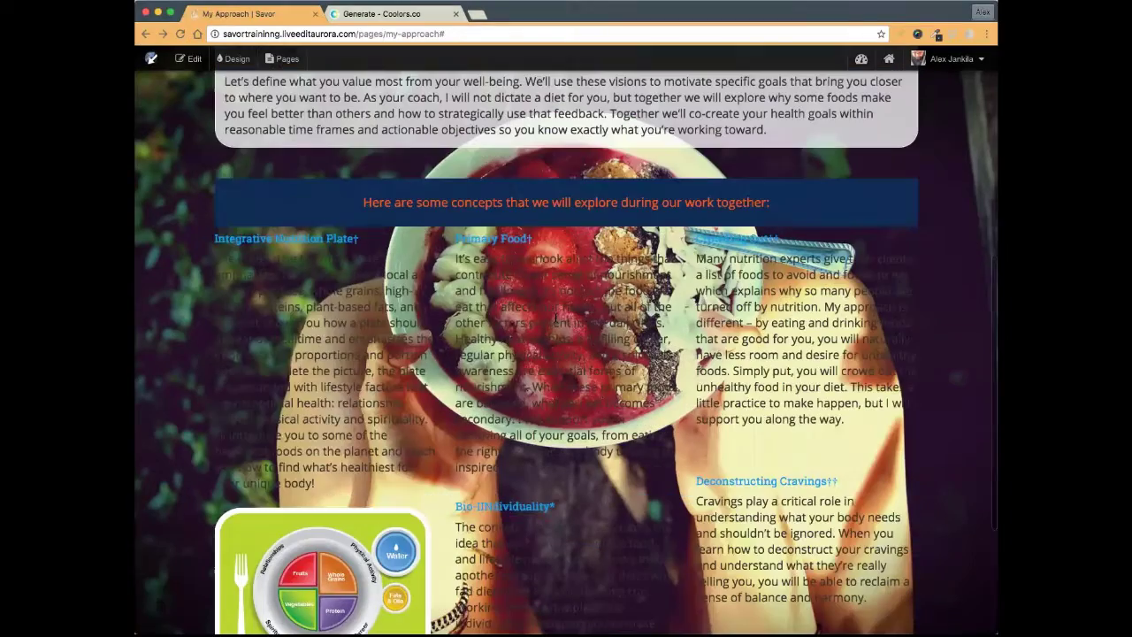
scroll(555, 317, up, 5)
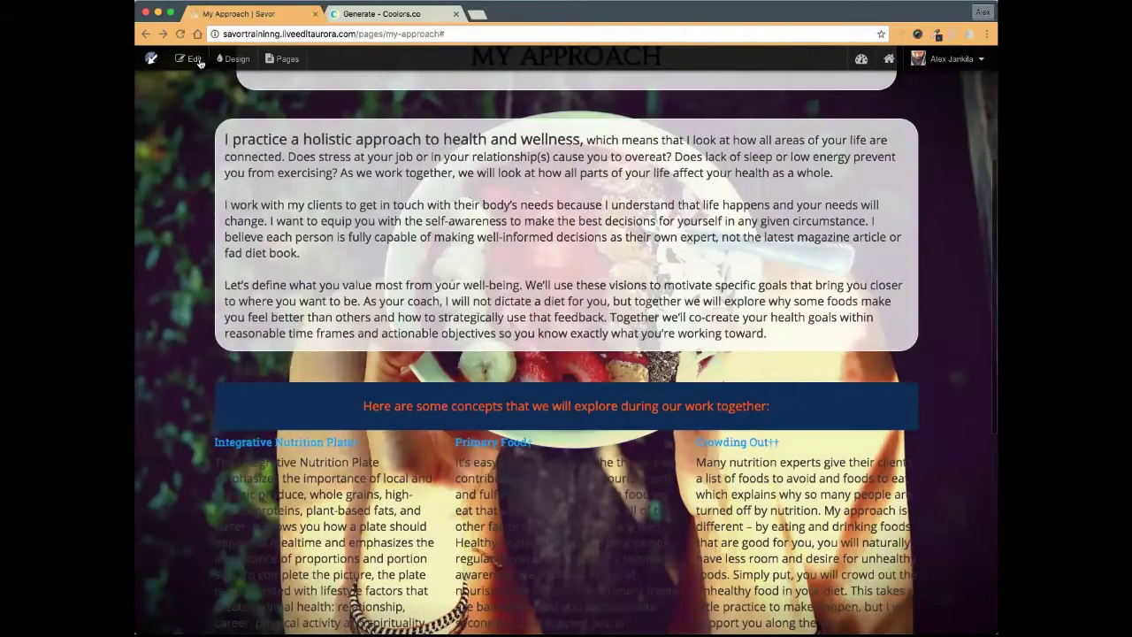
click(193, 60)
scroll(603, 366, down, 3)
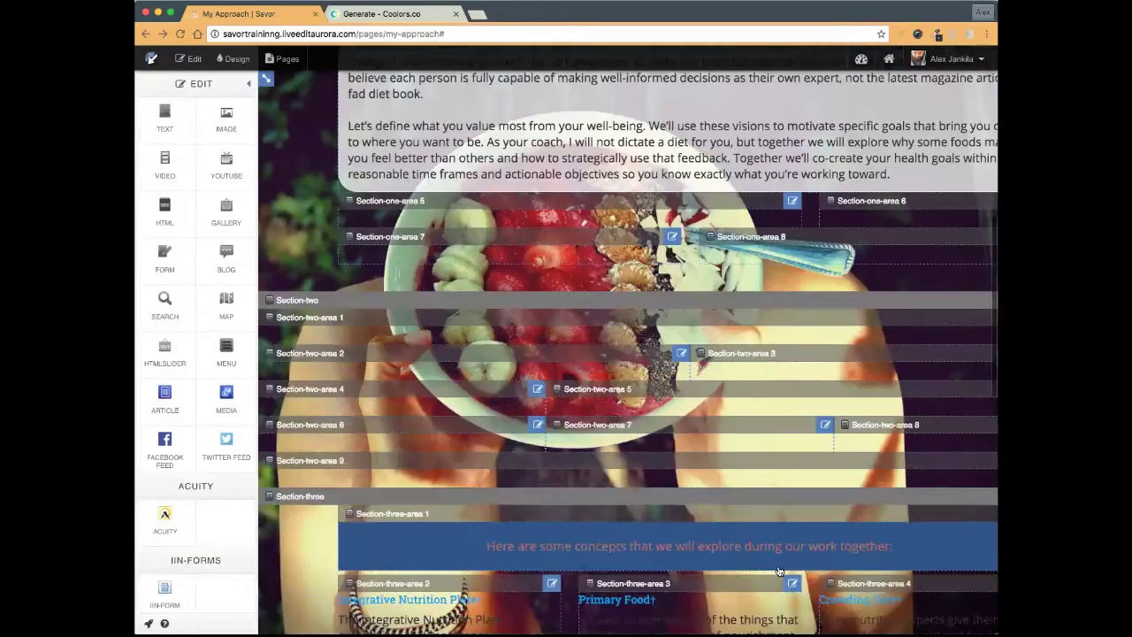
scroll(925, 520, right, 2)
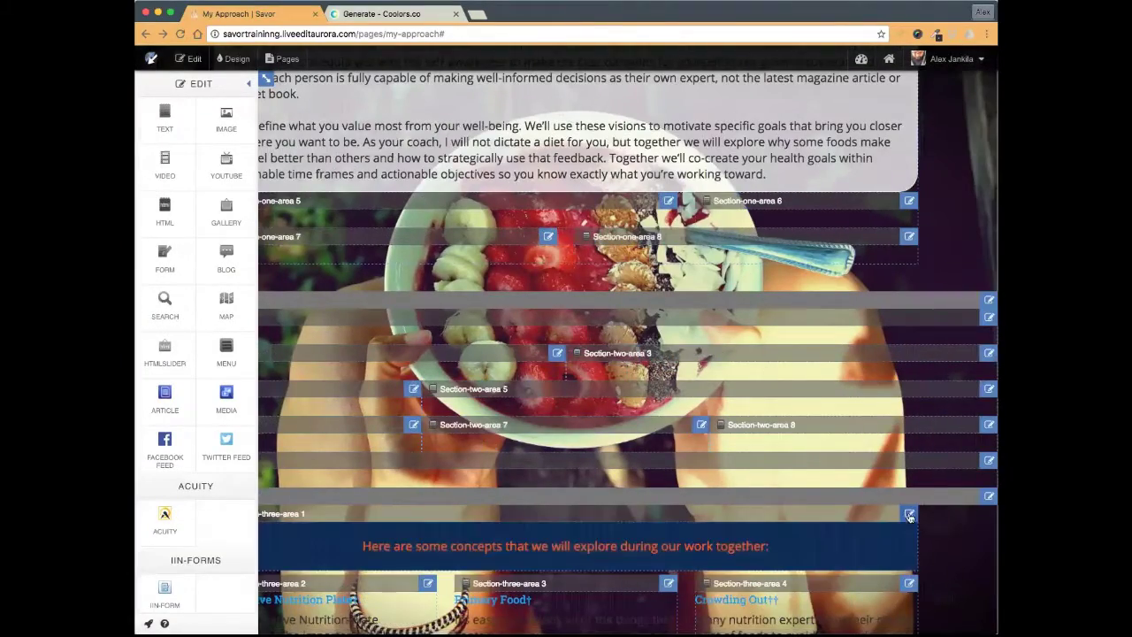
- Give Section-three-area 1 a solid dark navy border, width 1 and radius 30, and save
click(909, 514)
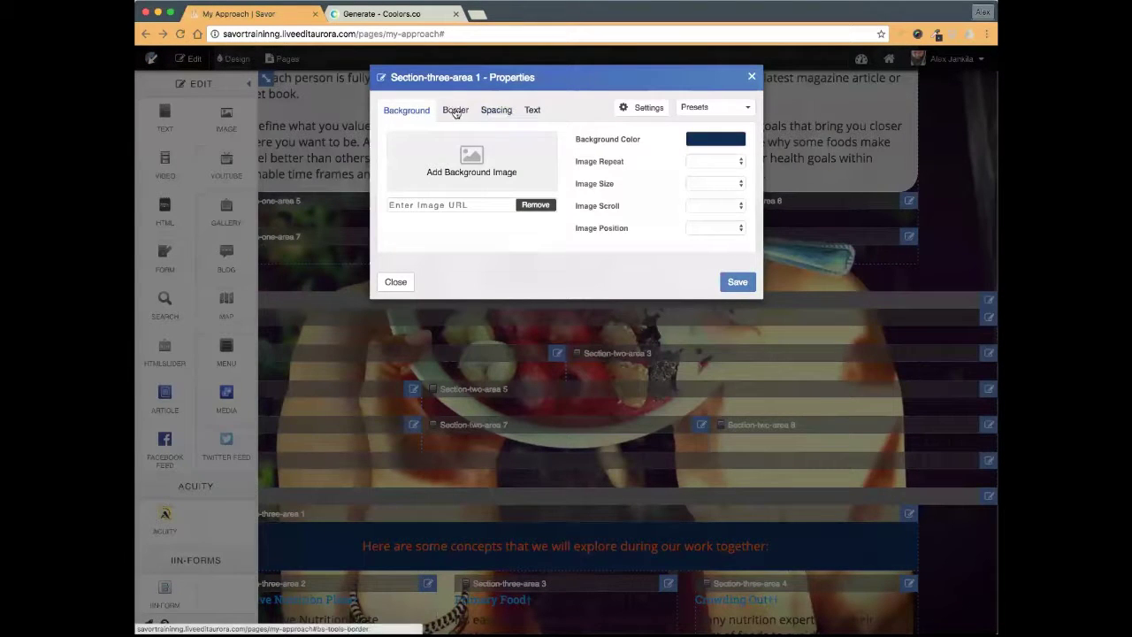
click(453, 111)
click(525, 142)
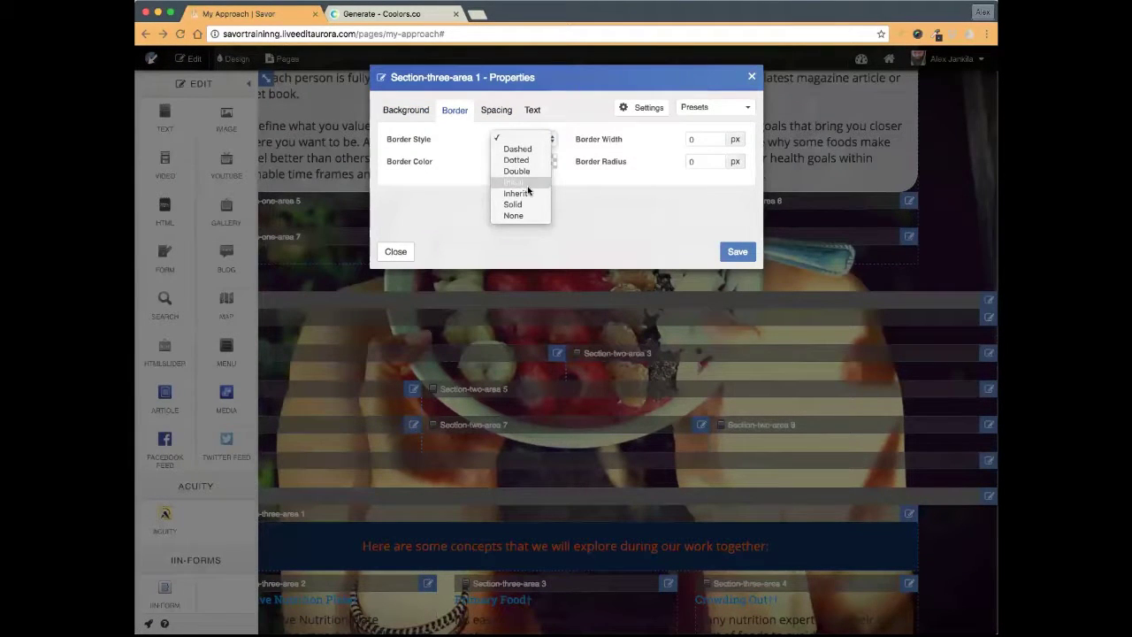
click(528, 204)
click(513, 166)
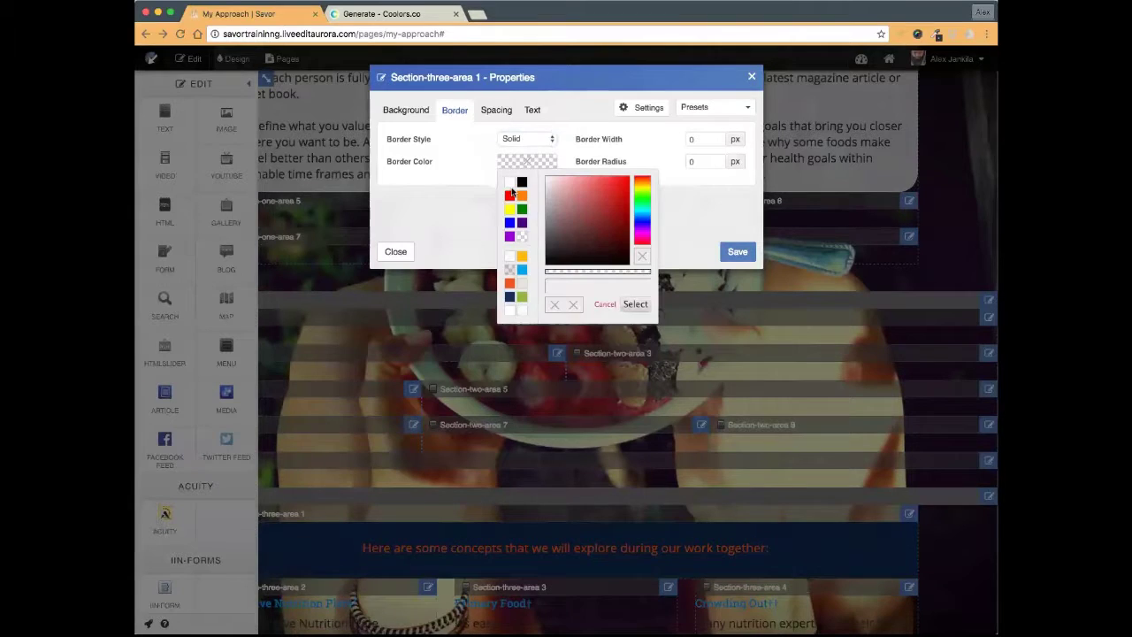
click(509, 298)
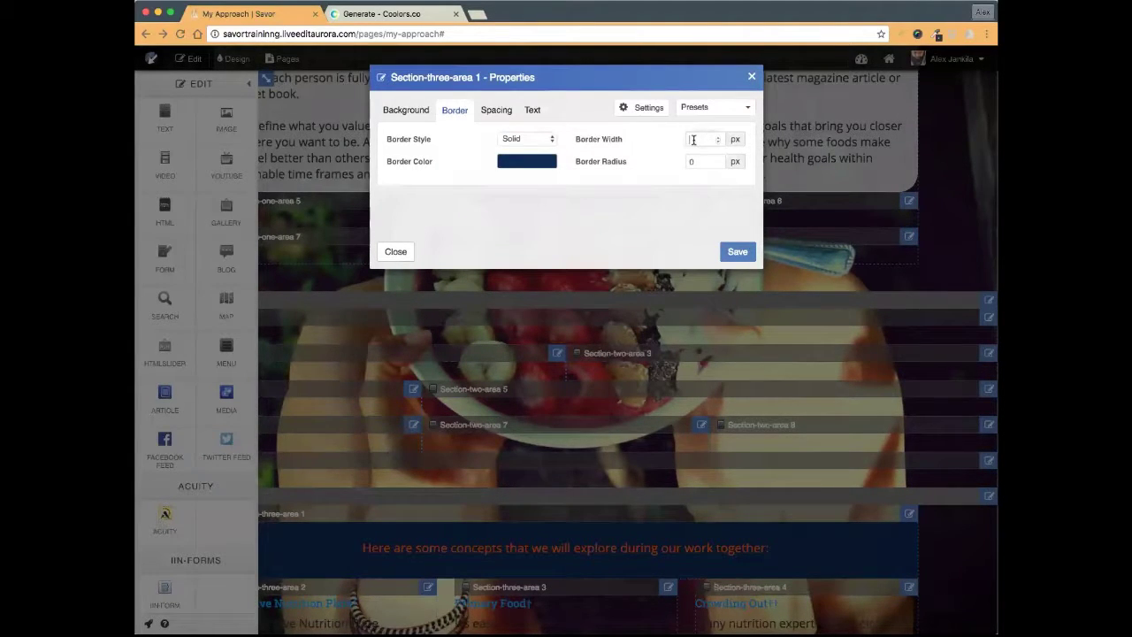
text(1)
click(695, 162)
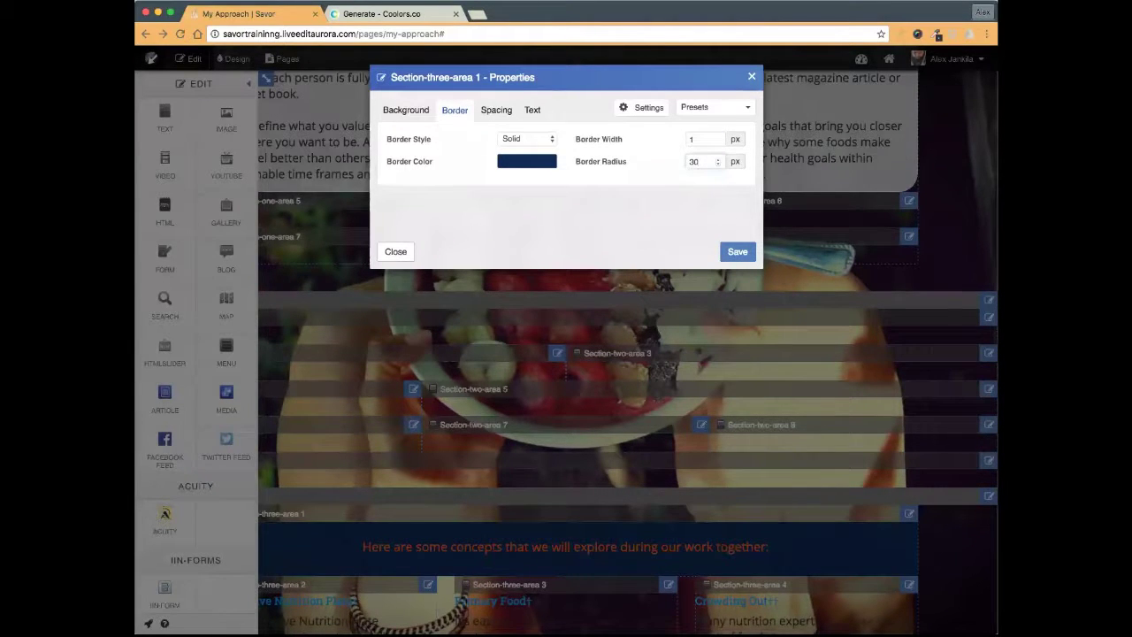
text(30)
click(737, 251)
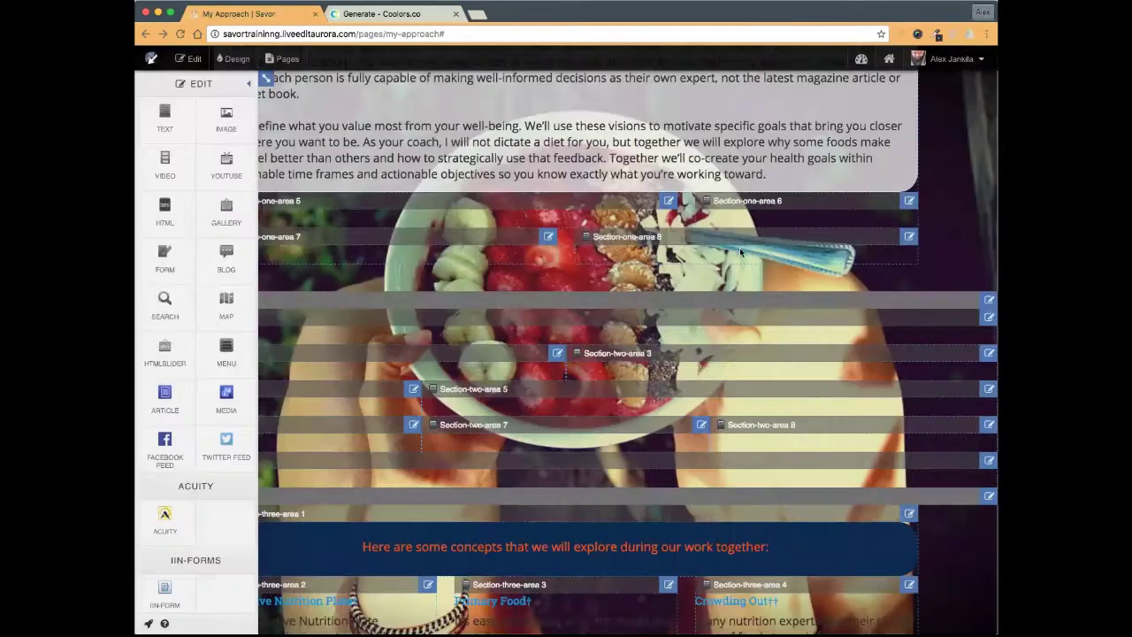
- Lower Section-three-area 1's navy background colour alpha to 0.79
scroll(774, 399, down, 3)
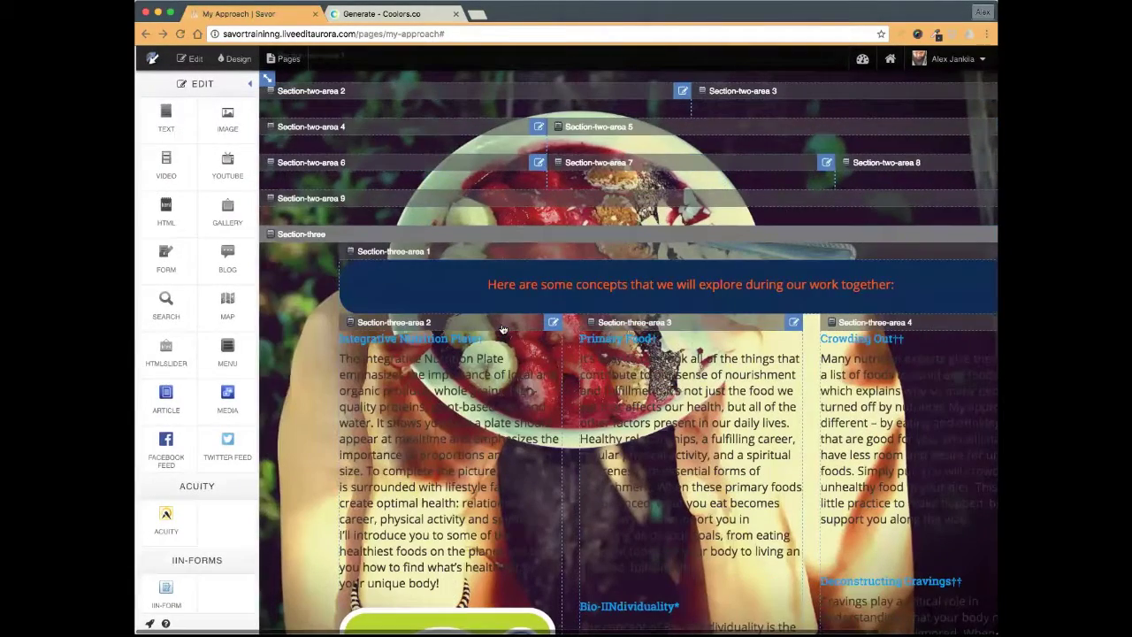
scroll(442, 283, right, 2)
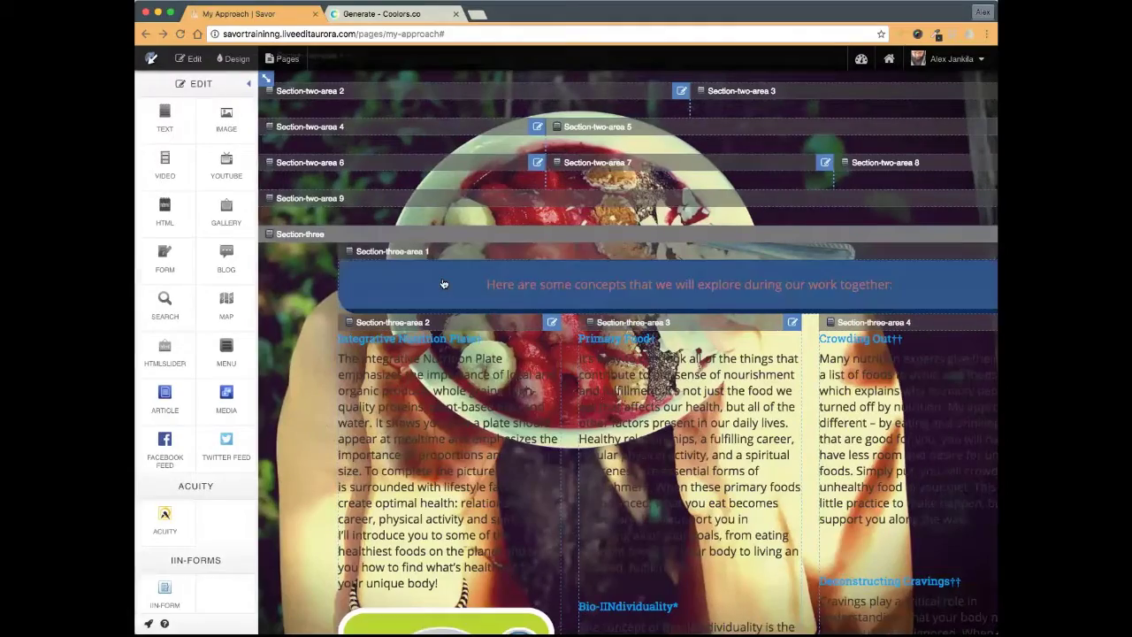
click(968, 252)
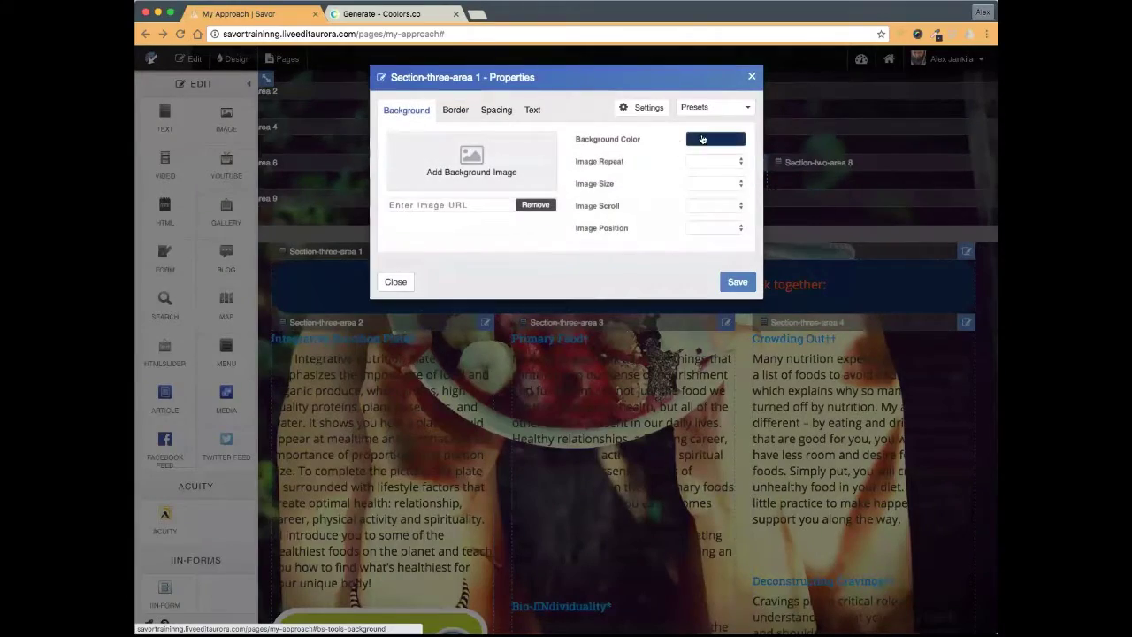
click(704, 139)
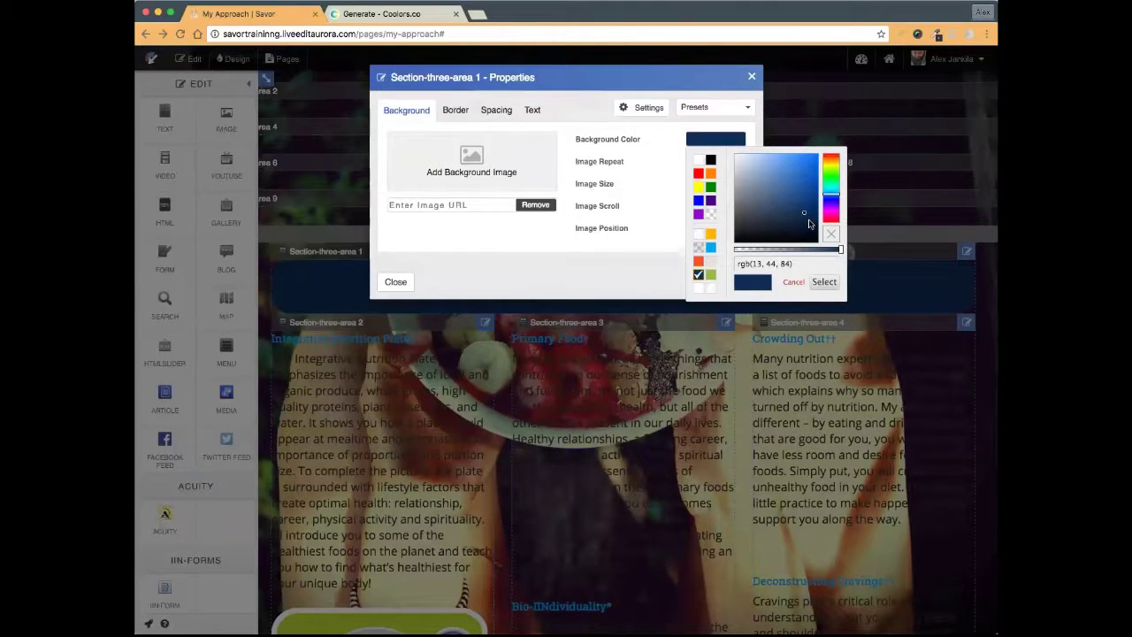
drag(842, 250, 816, 252)
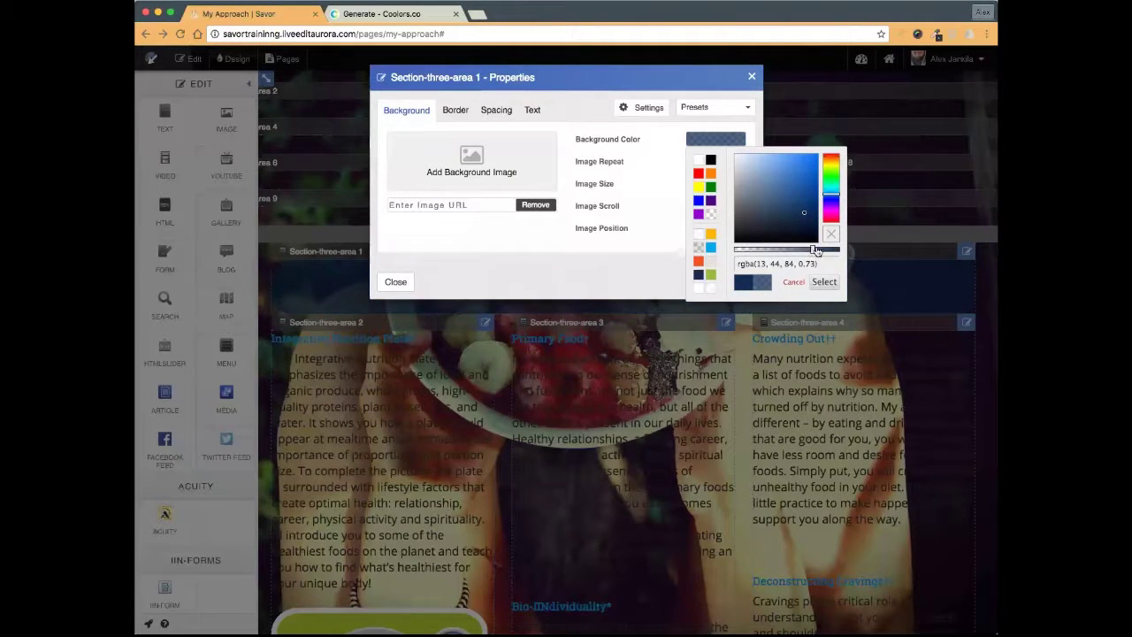
click(801, 281)
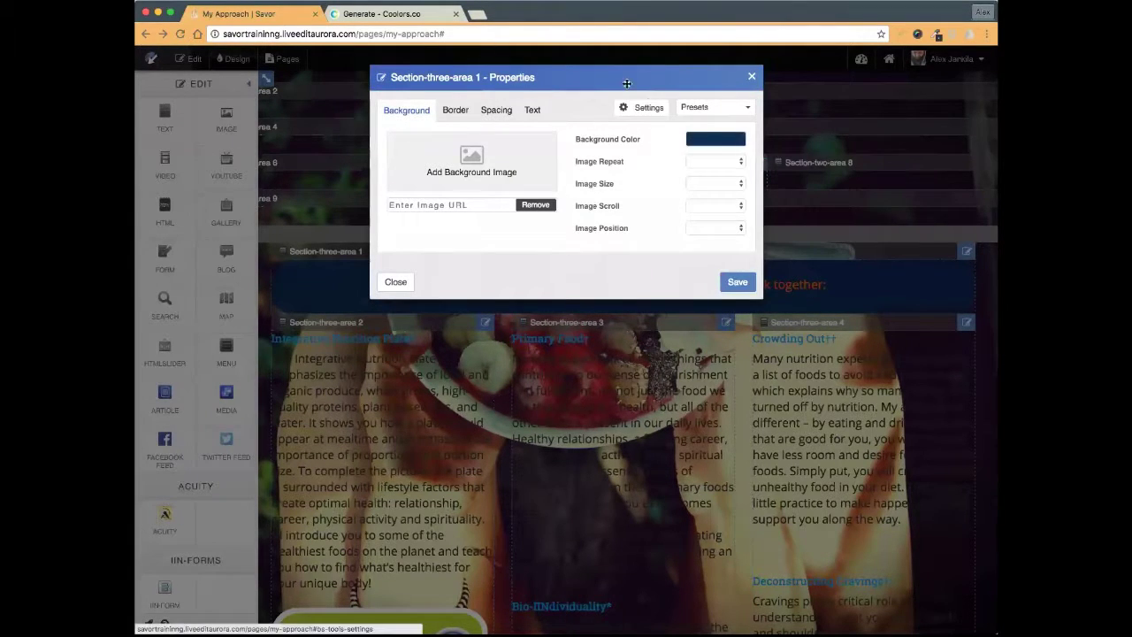
drag(618, 91, 668, 393)
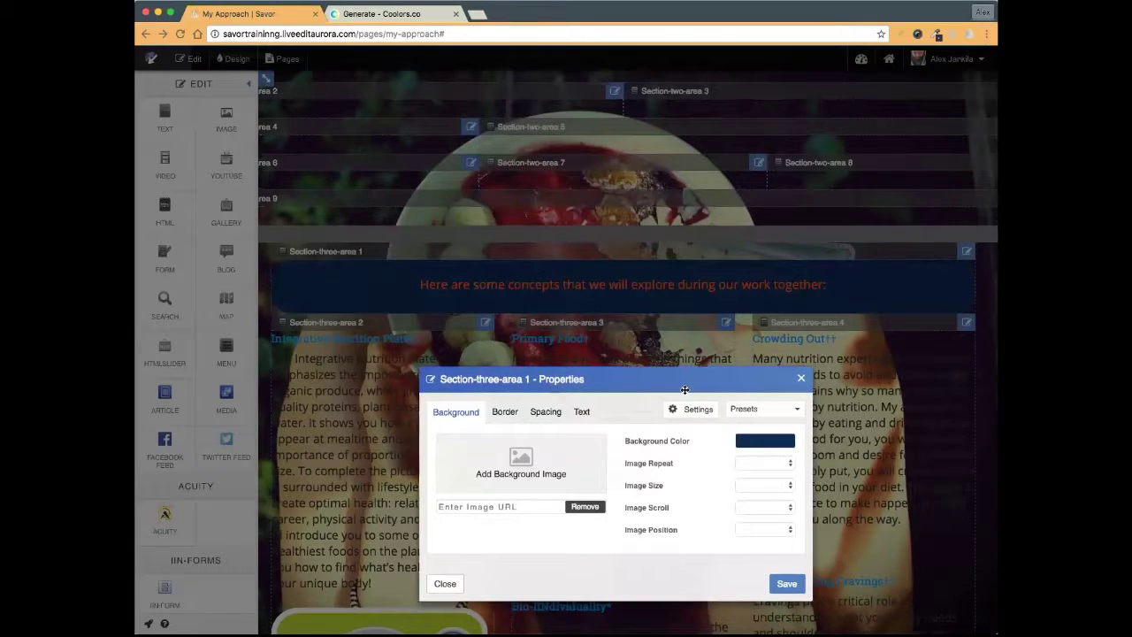
click(768, 441)
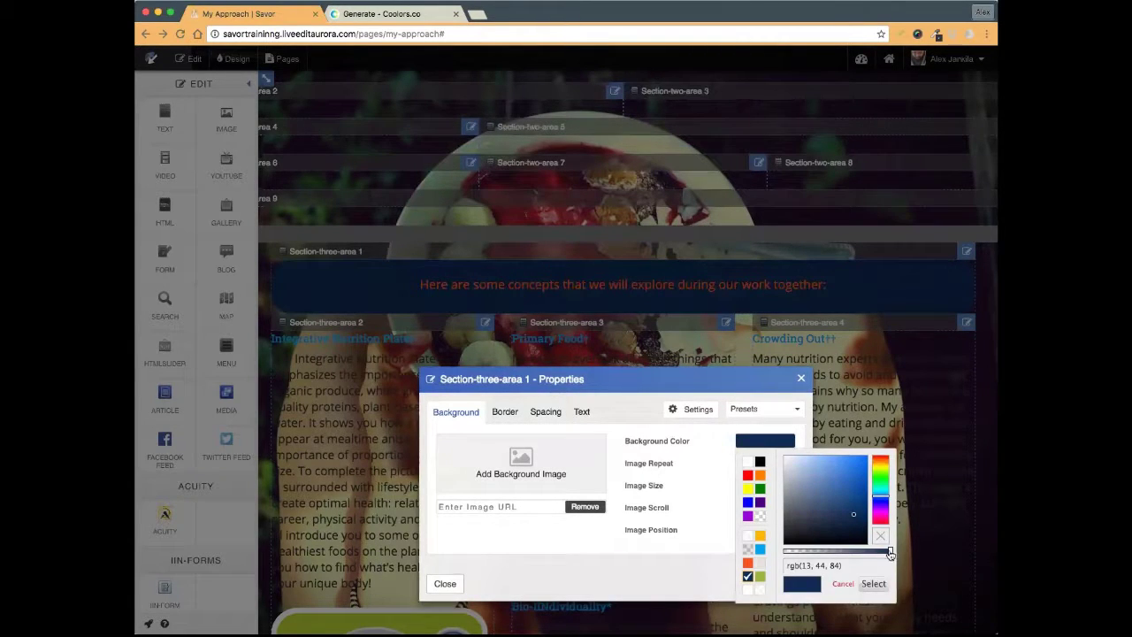
mouse_move(887, 553)
mouse_down()
mouse_move(828, 557)
mouse_move(868, 557)
mouse_up()
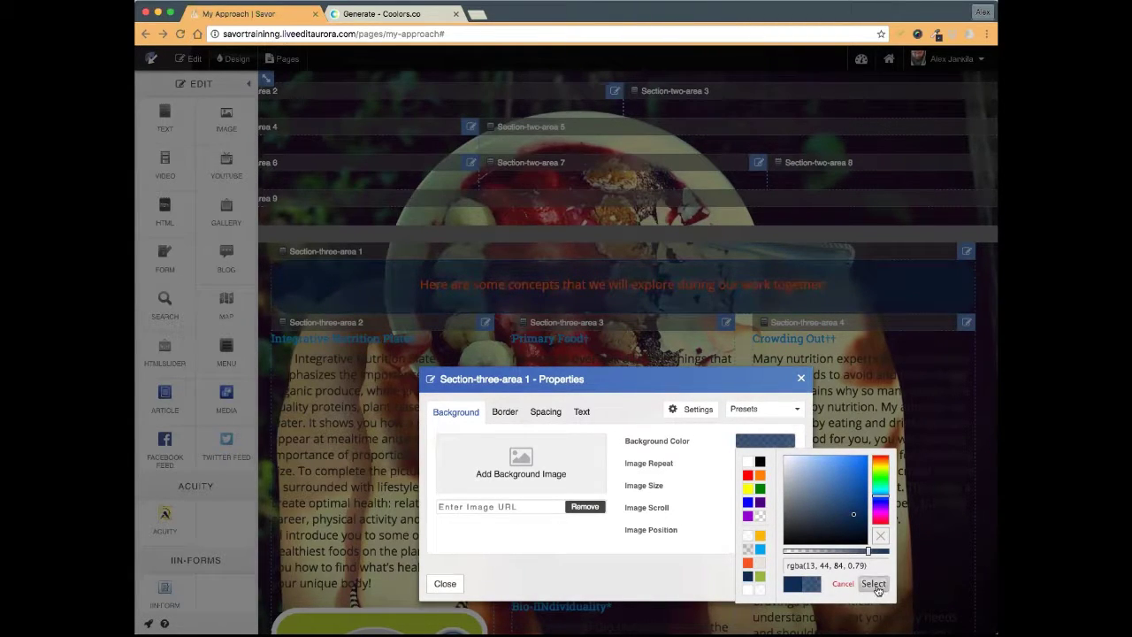
click(872, 584)
drag(663, 381, 672, 352)
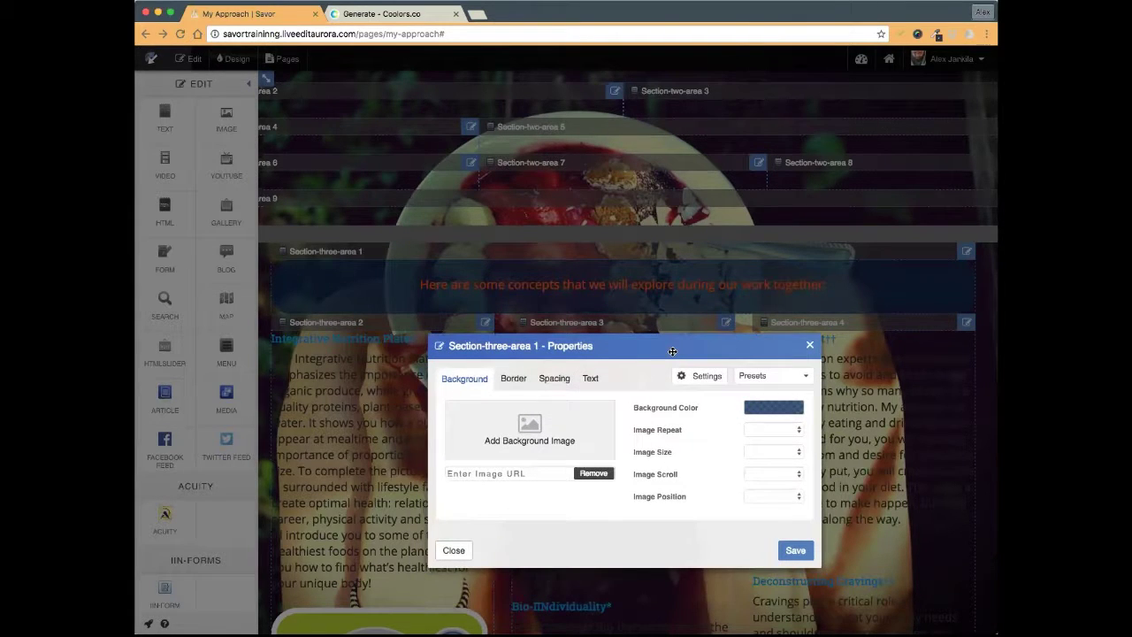
- Choose a translucent dark border colour, save the properties, and leave editing
click(511, 379)
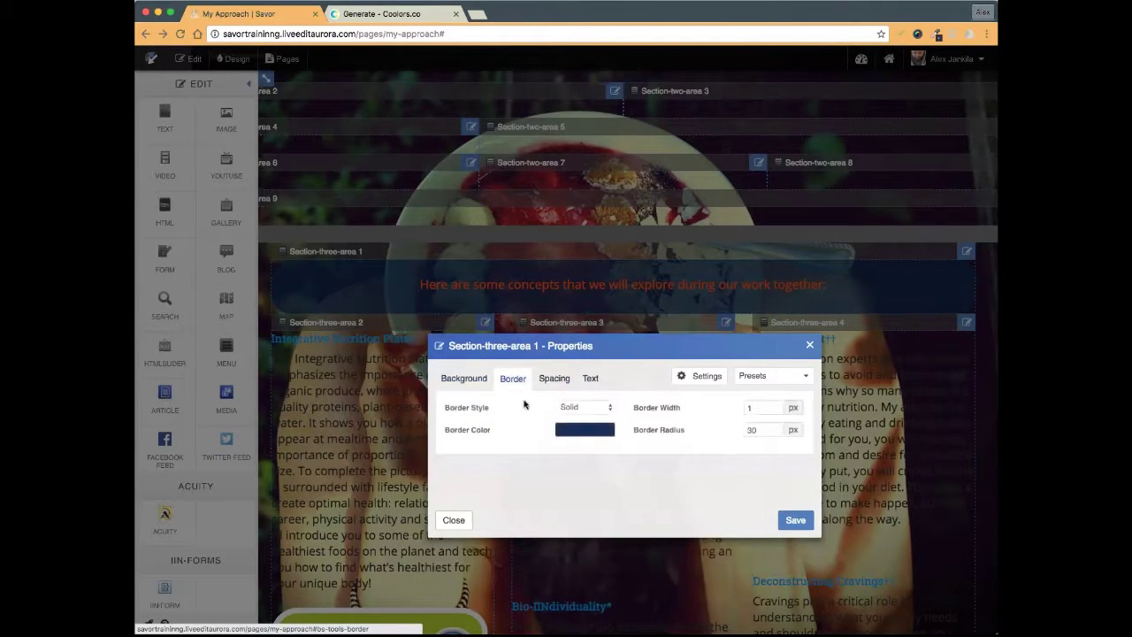
click(573, 433)
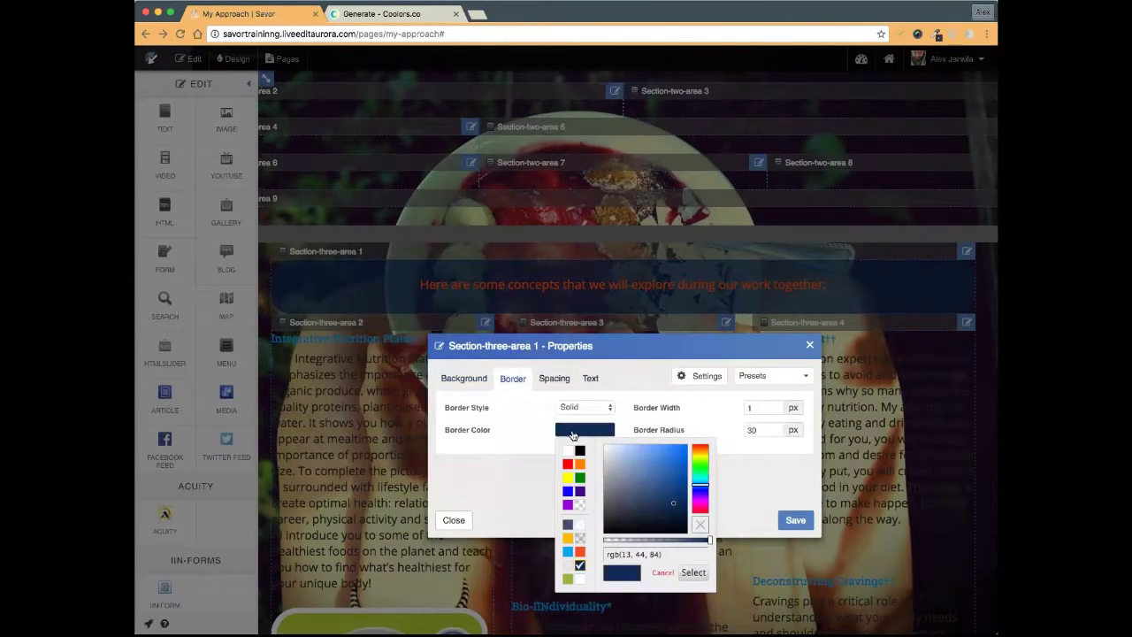
click(569, 526)
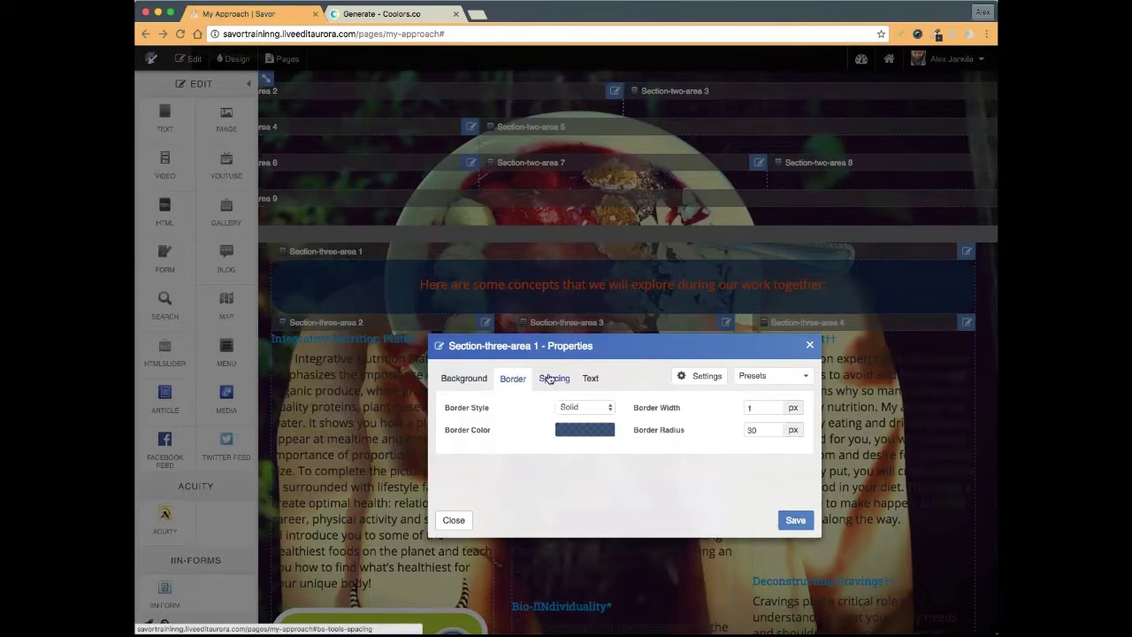
click(795, 520)
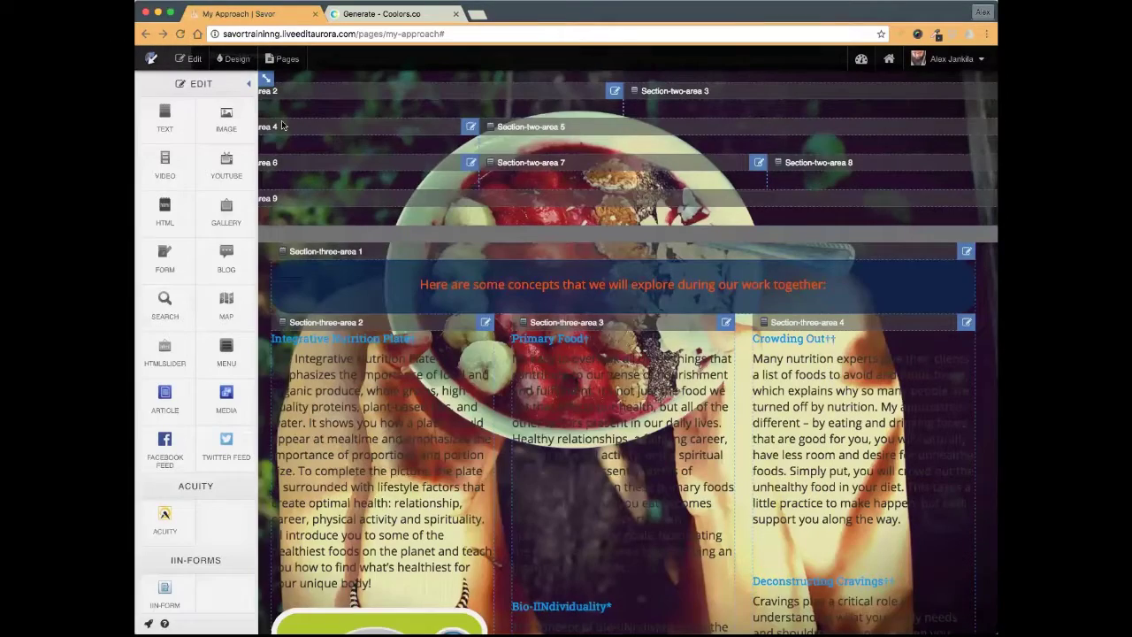
click(187, 58)
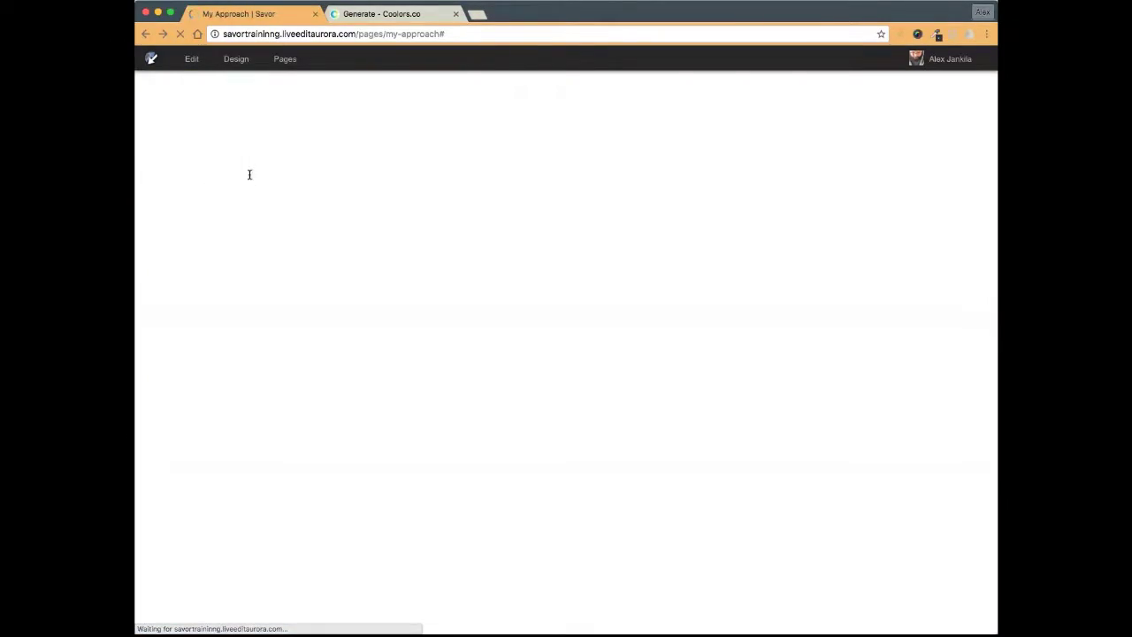
- Scroll to the top, switch the page into Edit mode, and scroll down to the concepts banner
scroll(250, 177, up, 3)
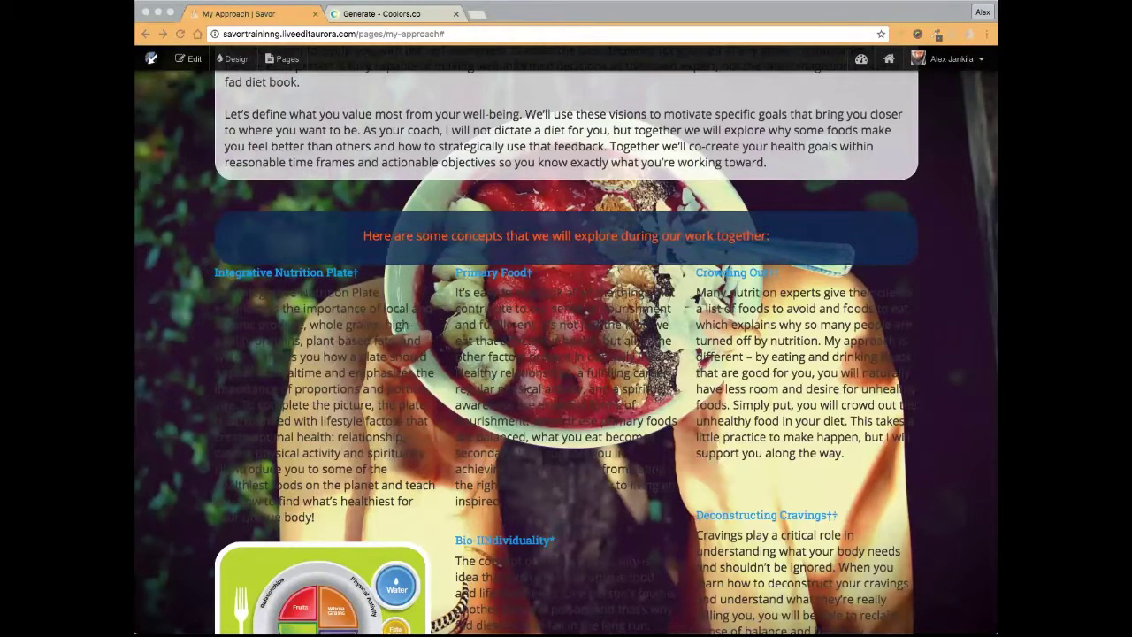
click(189, 58)
scroll(557, 354, down, 5)
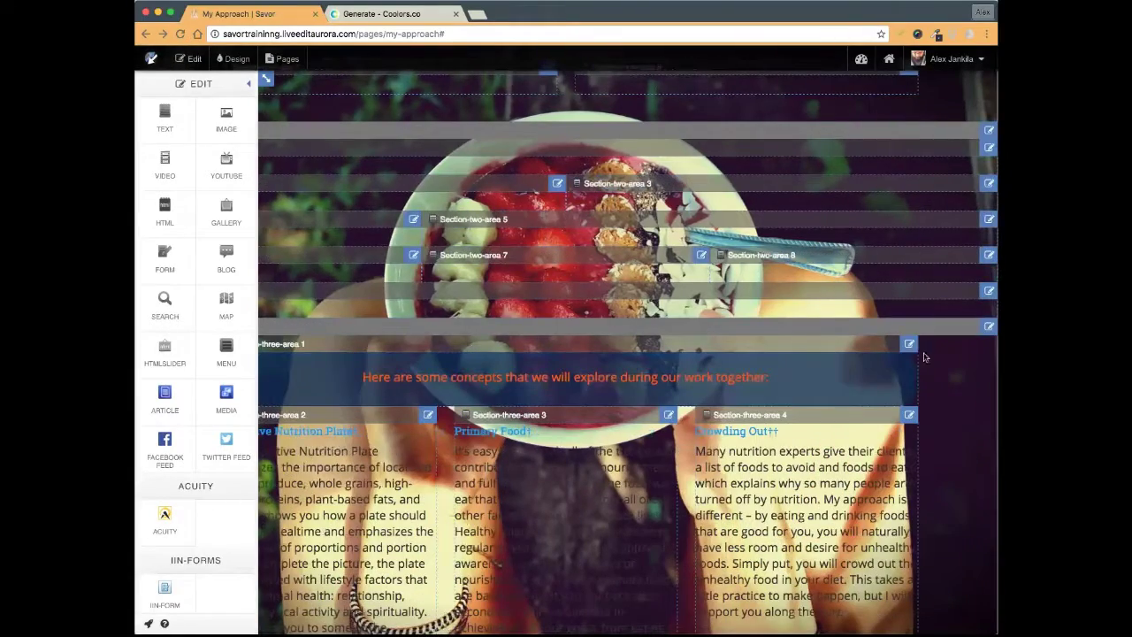
- Give the navy Section-three-area 1 banner a 45 px bottom margin and save it
click(909, 345)
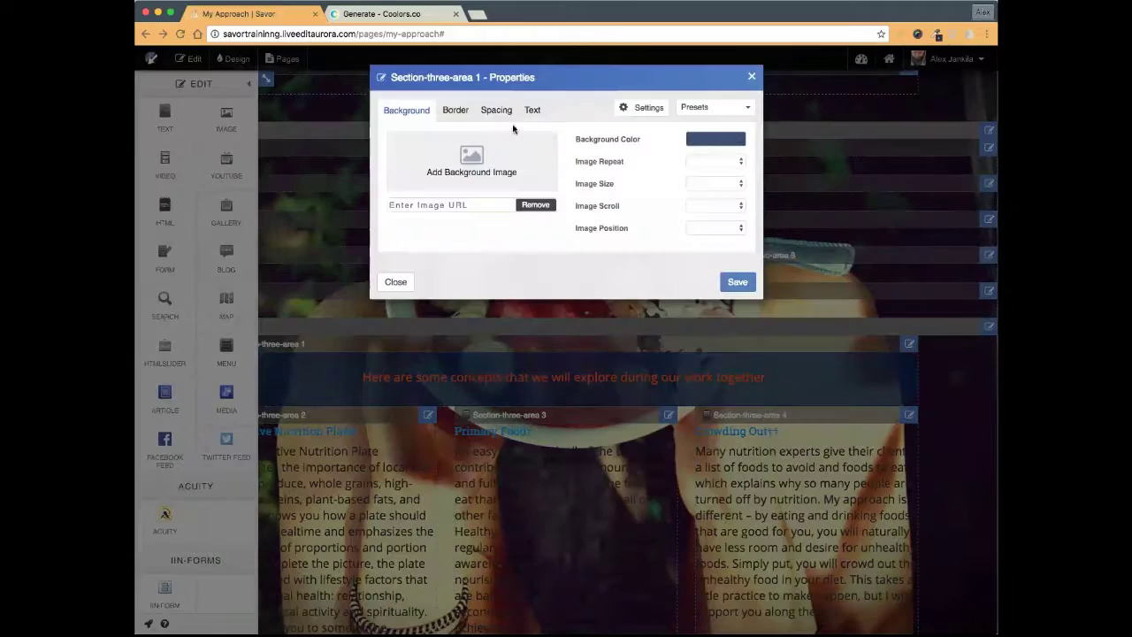
click(504, 111)
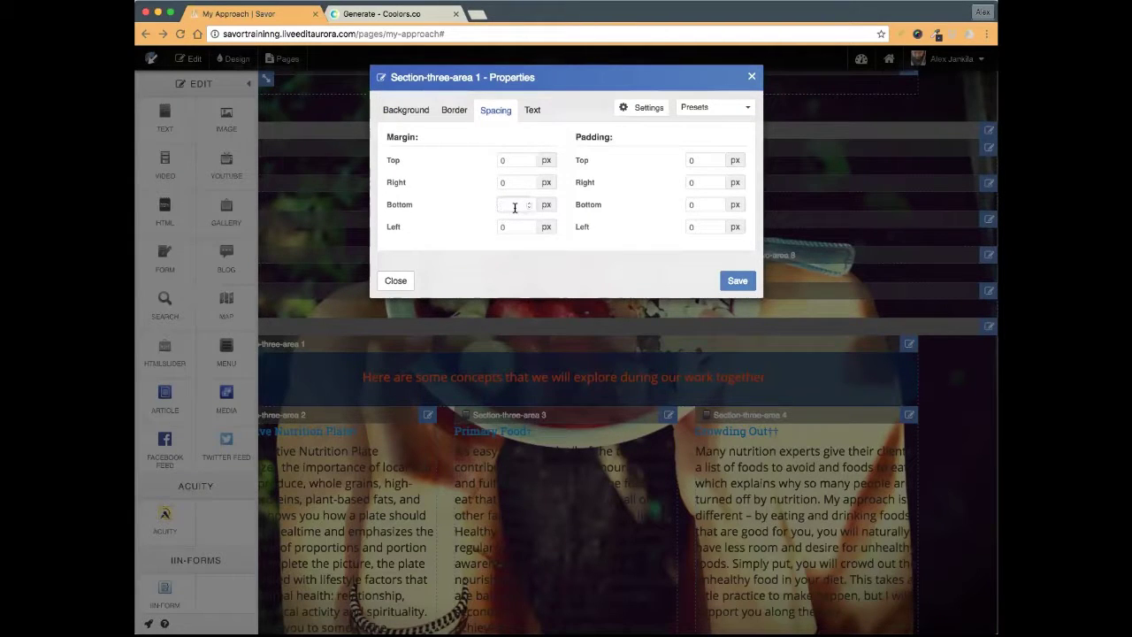
text(45)
click(624, 283)
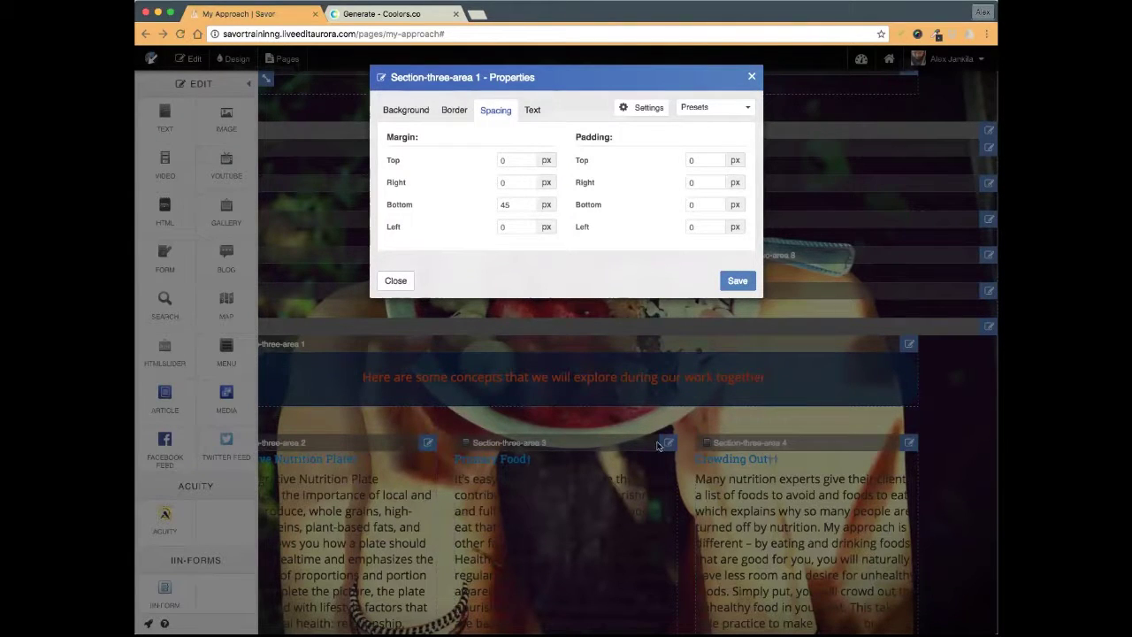
click(739, 280)
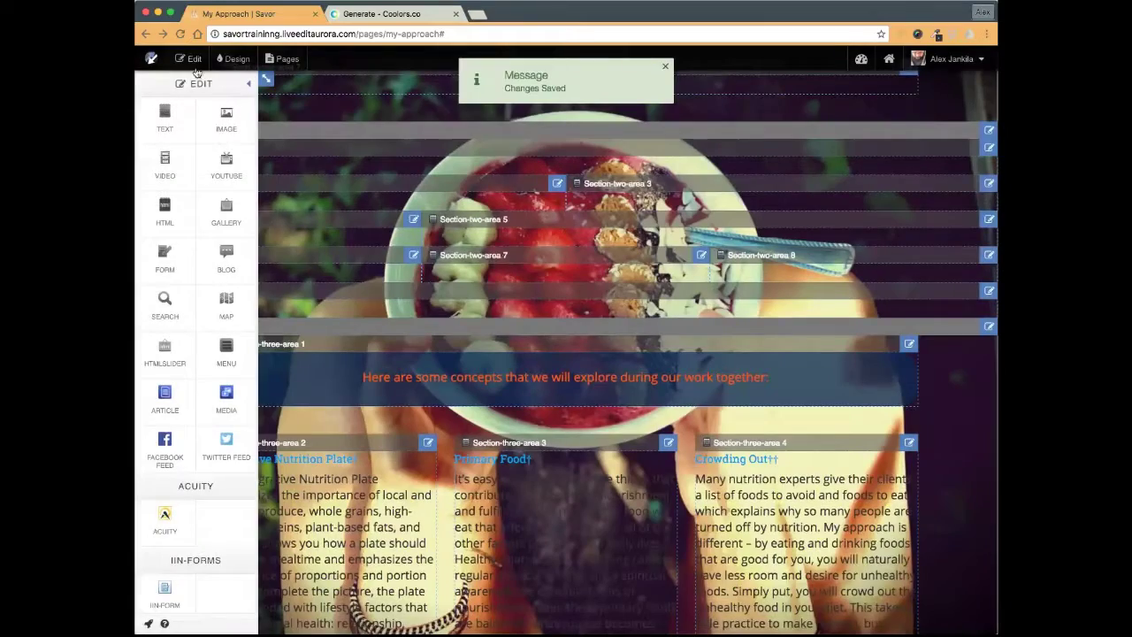
- Leave edit mode and scroll through the page preview
click(191, 58)
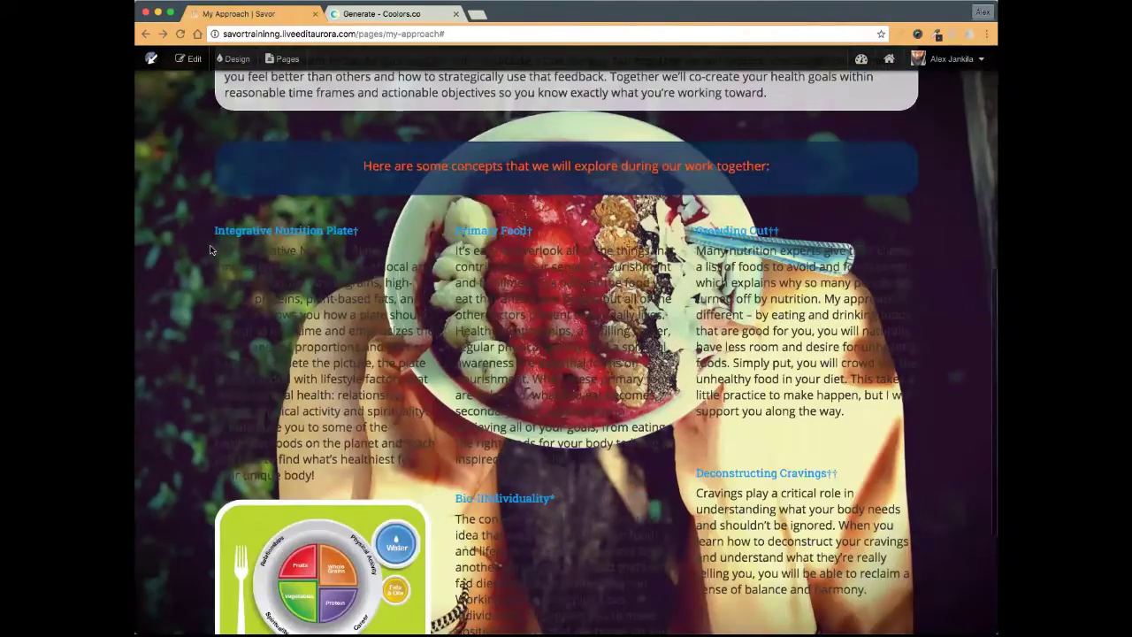
scroll(507, 280, up, 3)
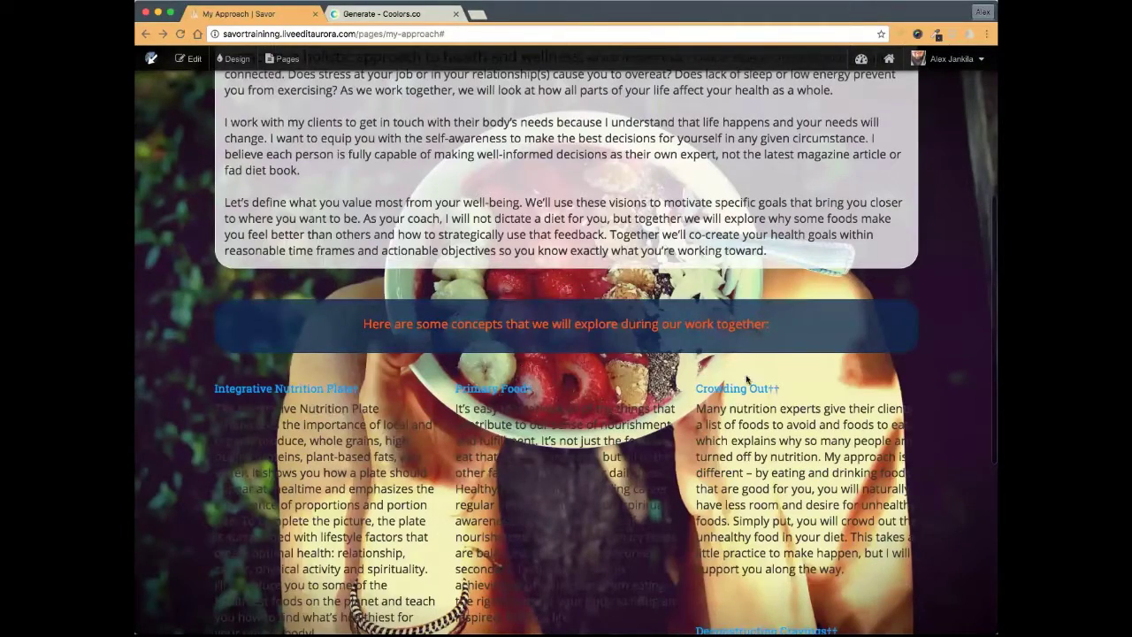
scroll(871, 352, down, 1)
scroll(872, 349, down, 4)
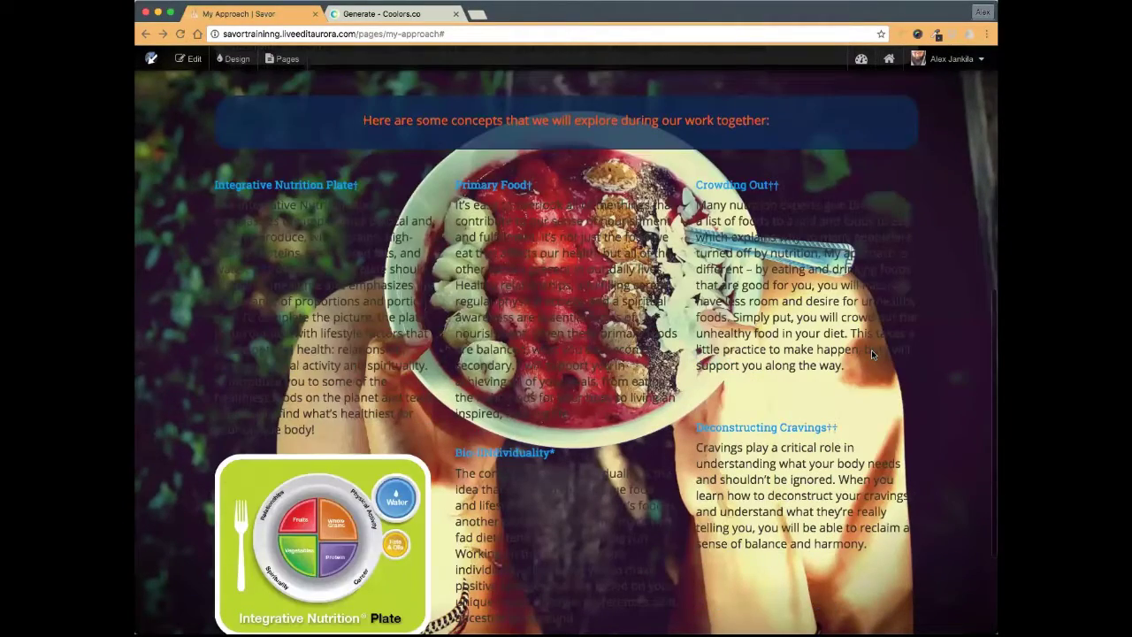
- Back in edit mode, drag the Integrative Nutrition Plate image above the first column's heading
click(189, 59)
scroll(416, 381, down, 5)
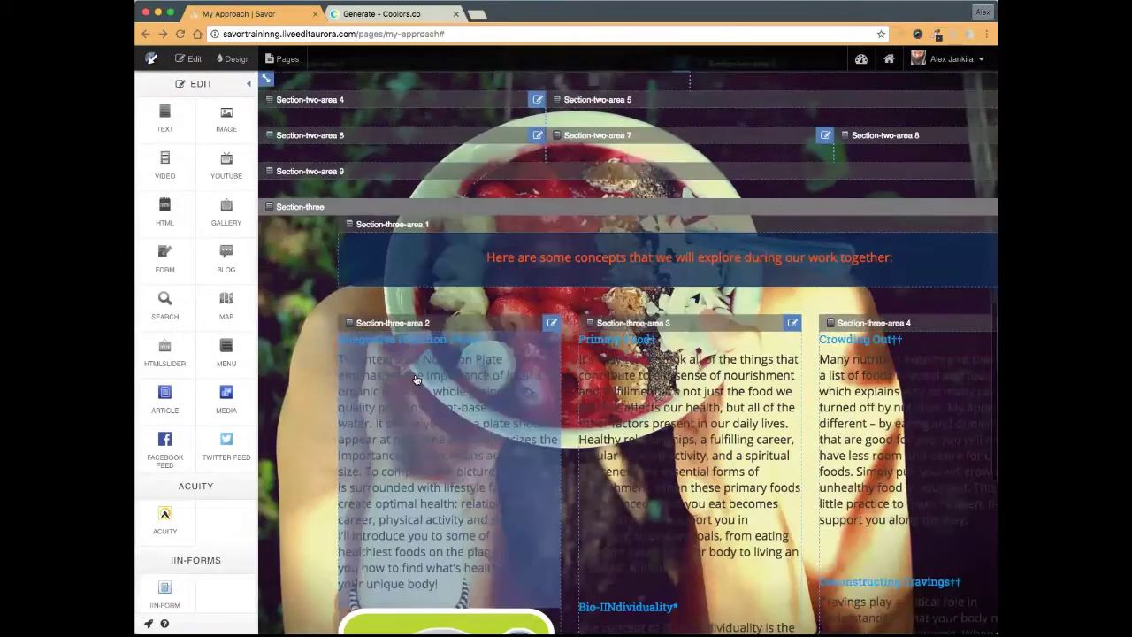
scroll(416, 380, down, 2)
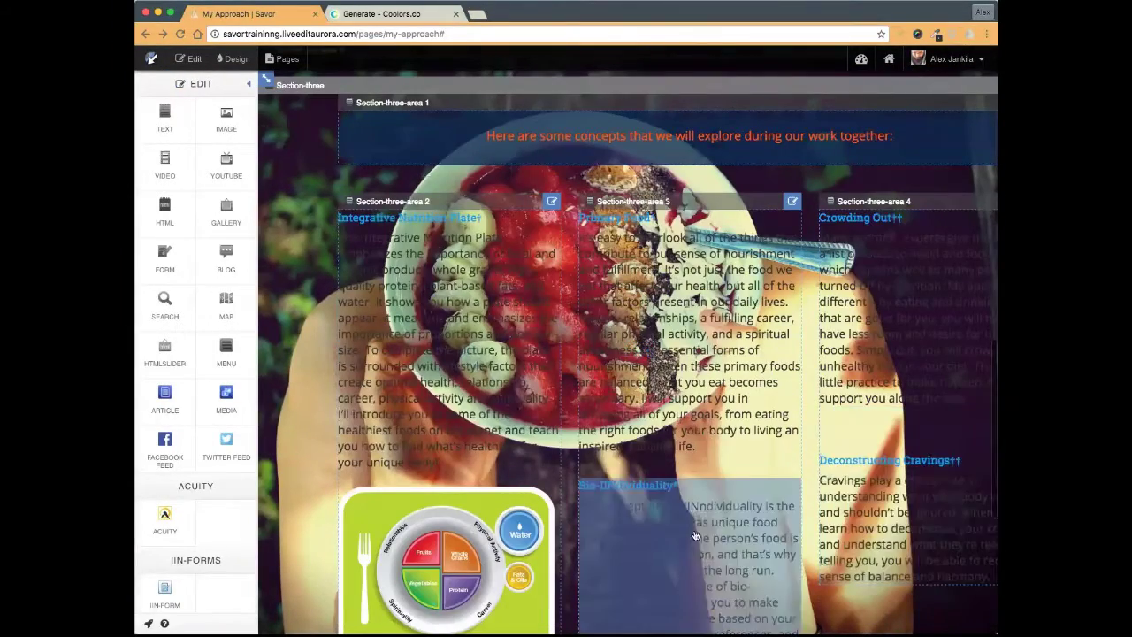
scroll(681, 420, down, 2)
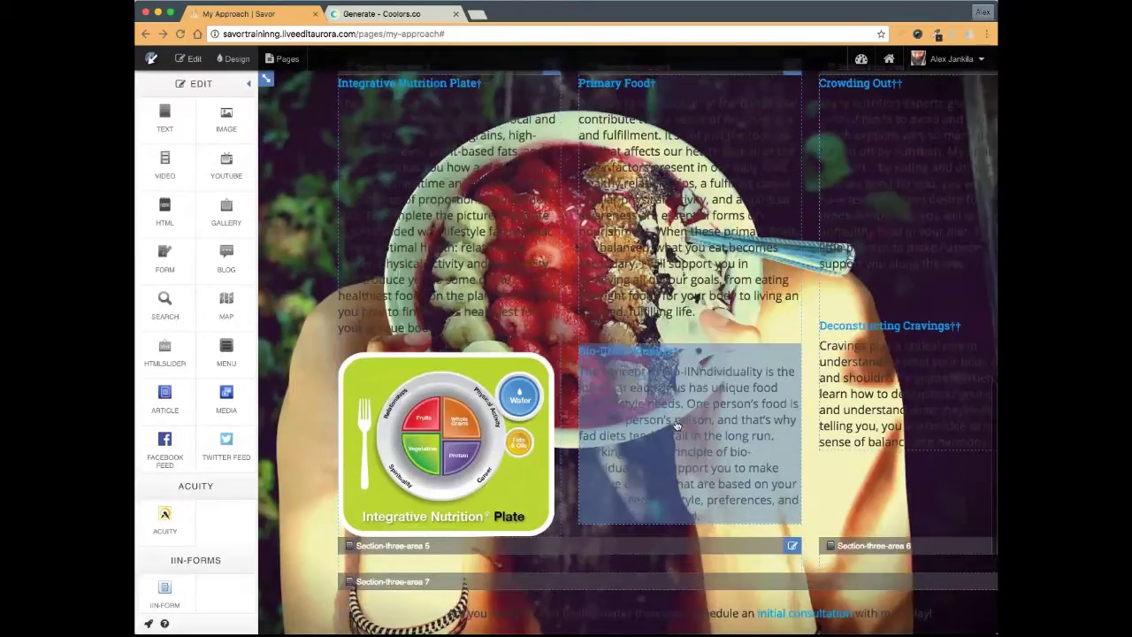
scroll(675, 427, up, 1)
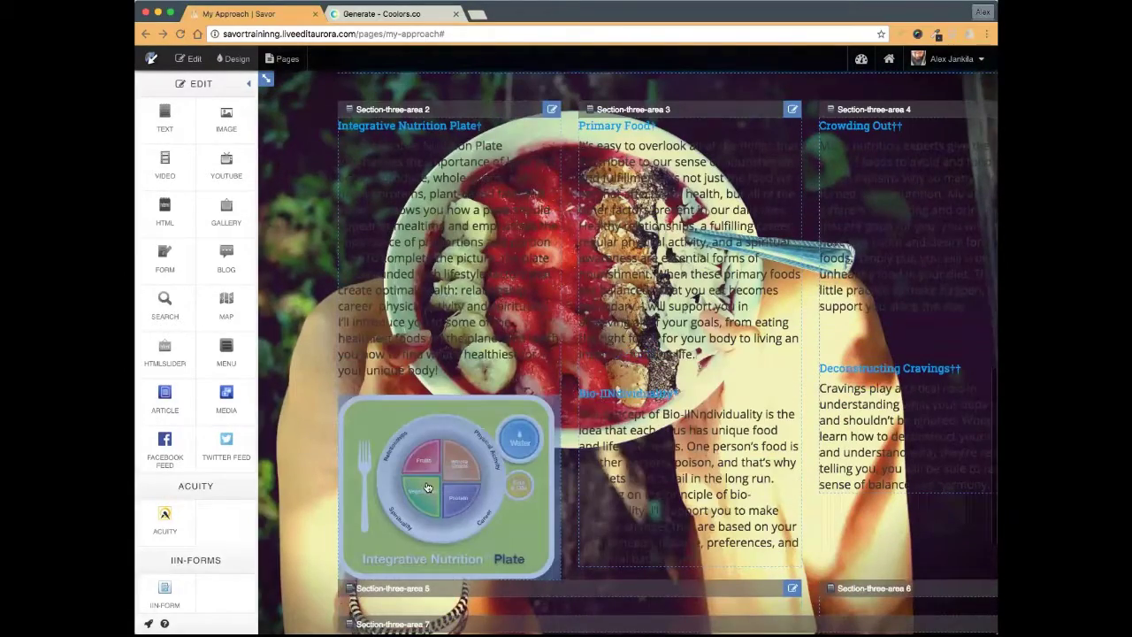
drag(427, 488, 382, 133)
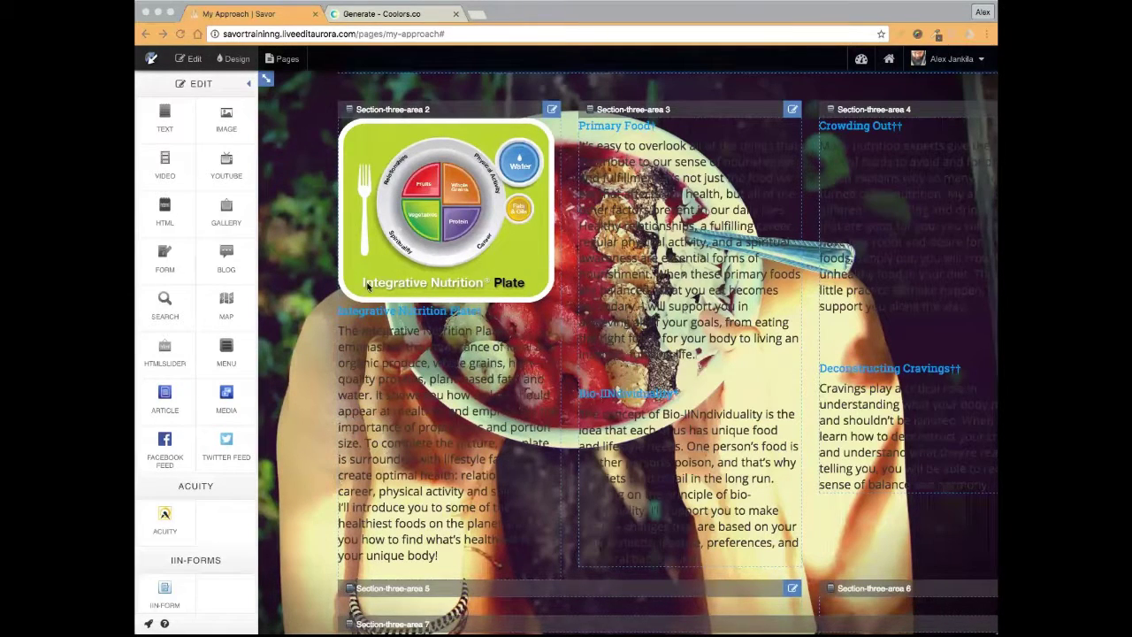
- Give Section-three-area 2 an orange background, checking the palette colours in Coolors
click(549, 110)
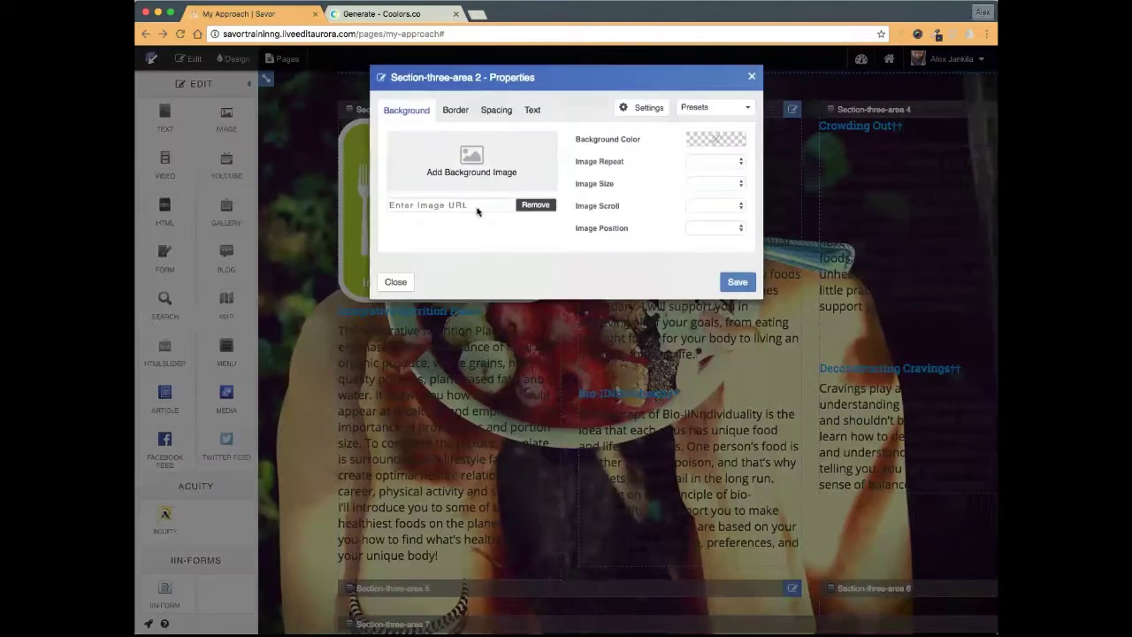
click(725, 139)
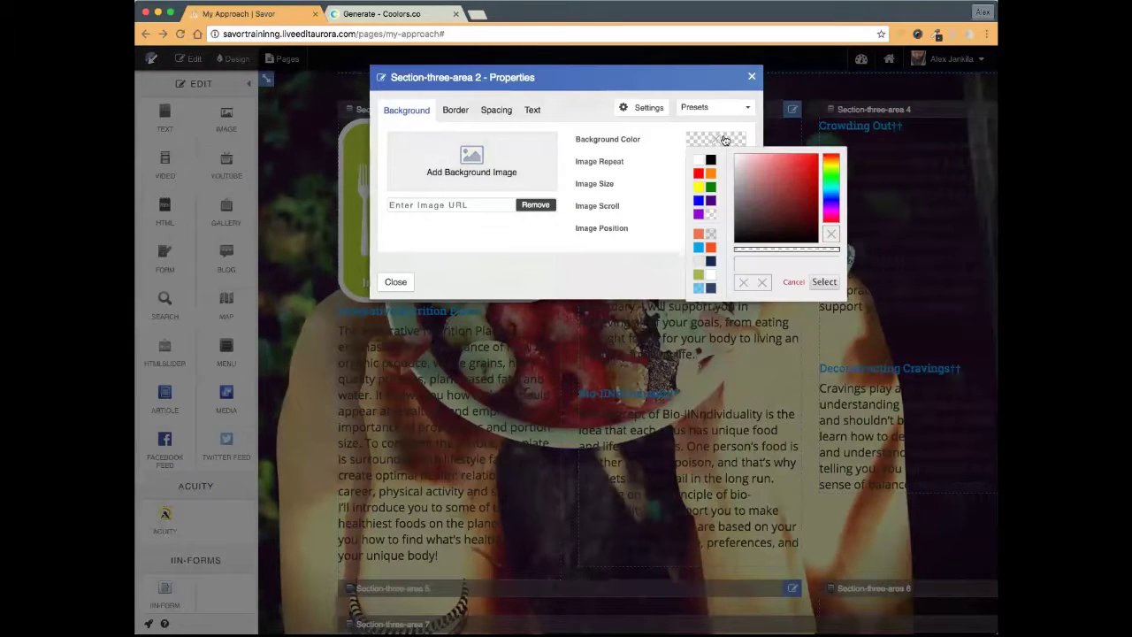
click(403, 16)
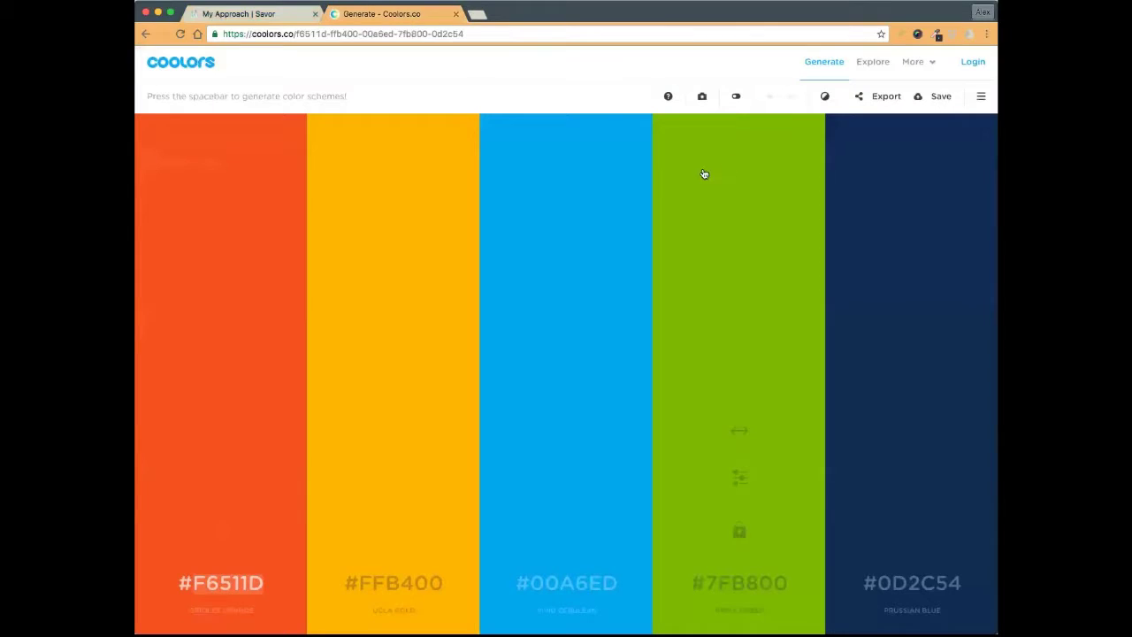
click(282, 20)
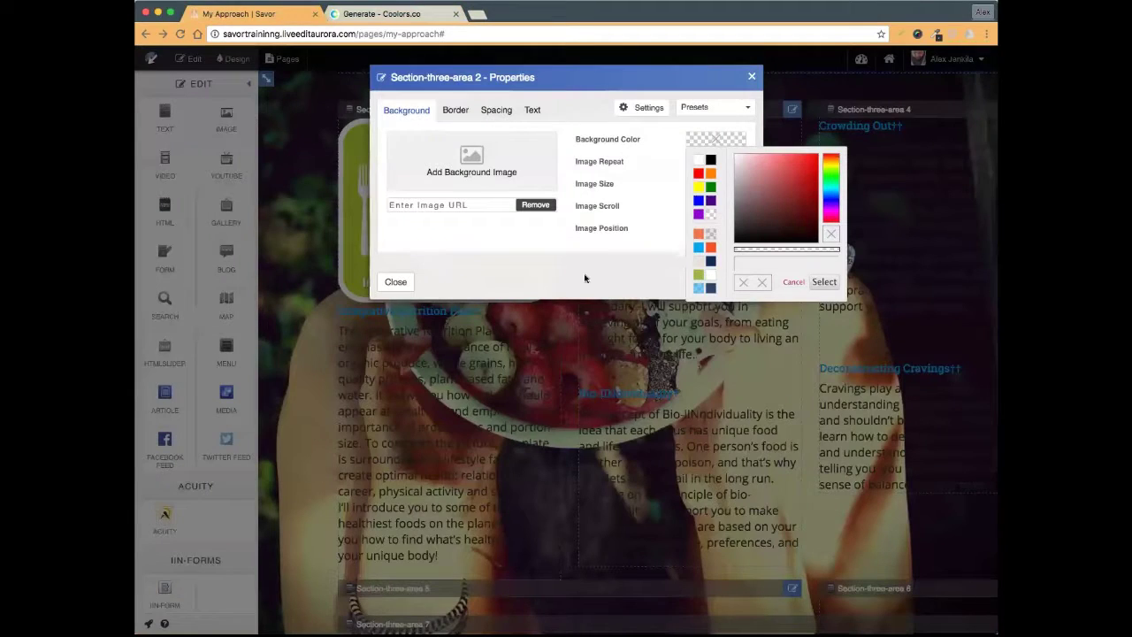
click(699, 236)
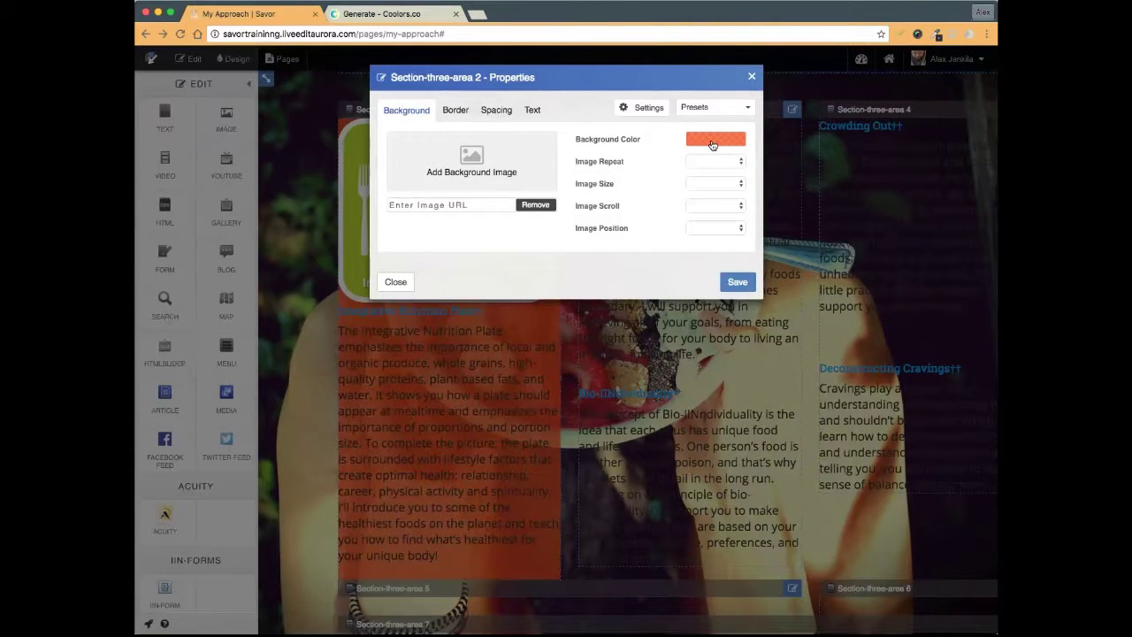
- Give the column a solid orange border, 1 px wide, with 30 px corner radius
click(459, 112)
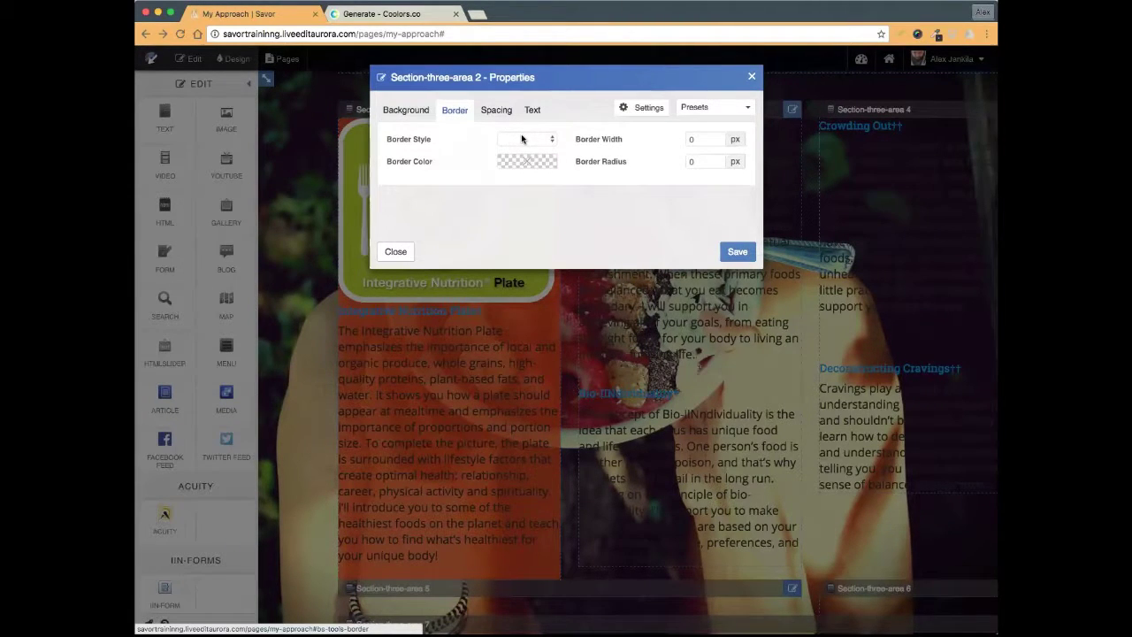
click(522, 139)
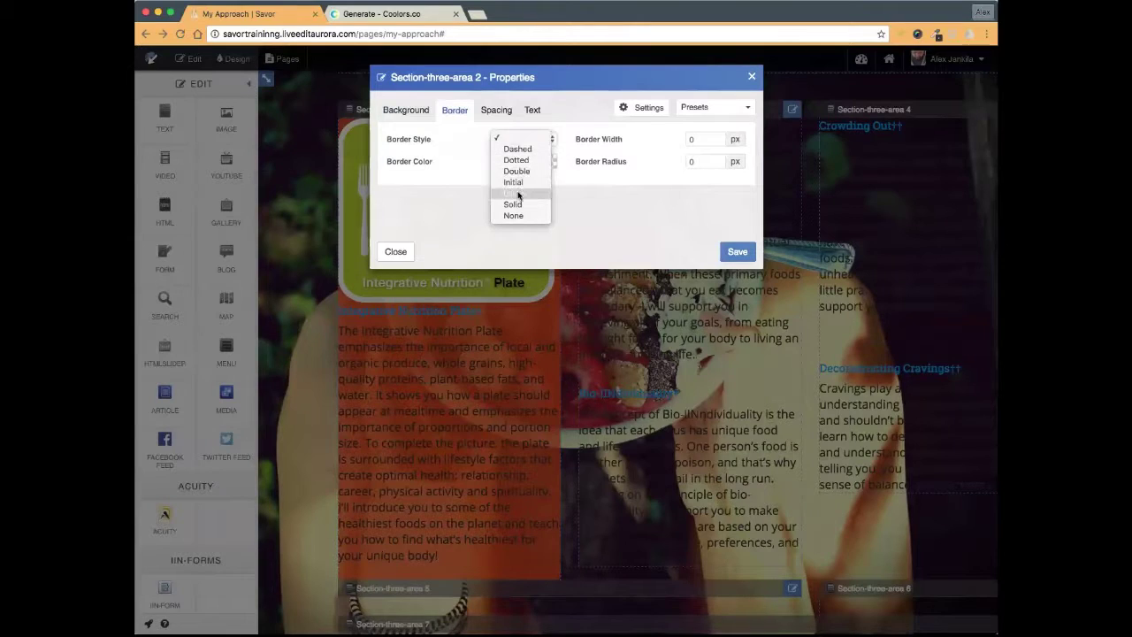
click(513, 204)
click(519, 165)
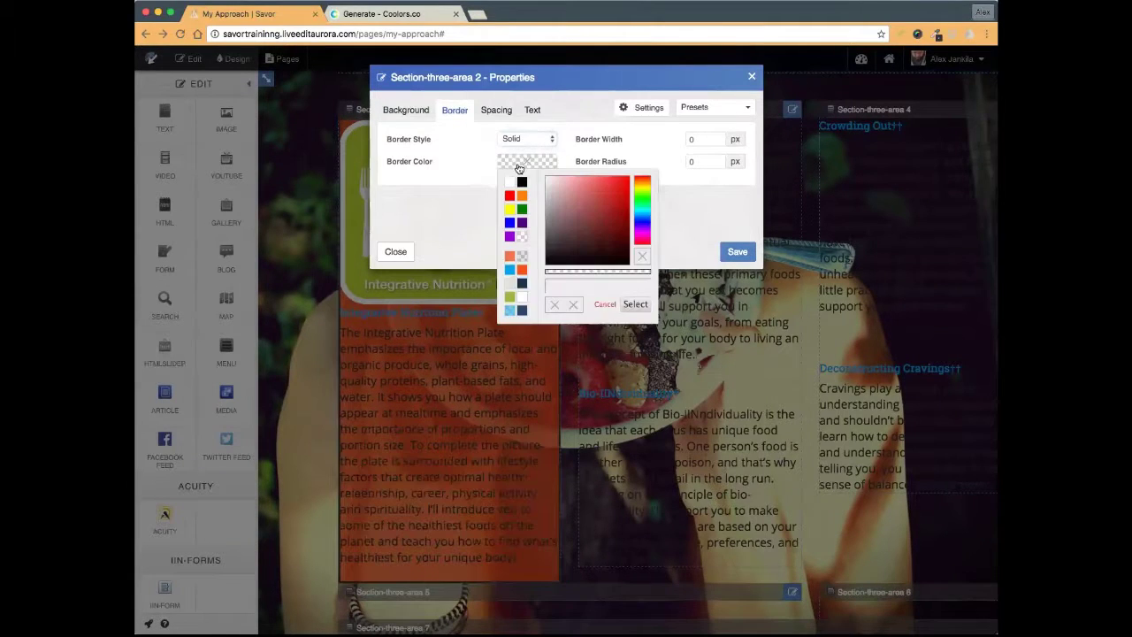
click(509, 257)
click(704, 139)
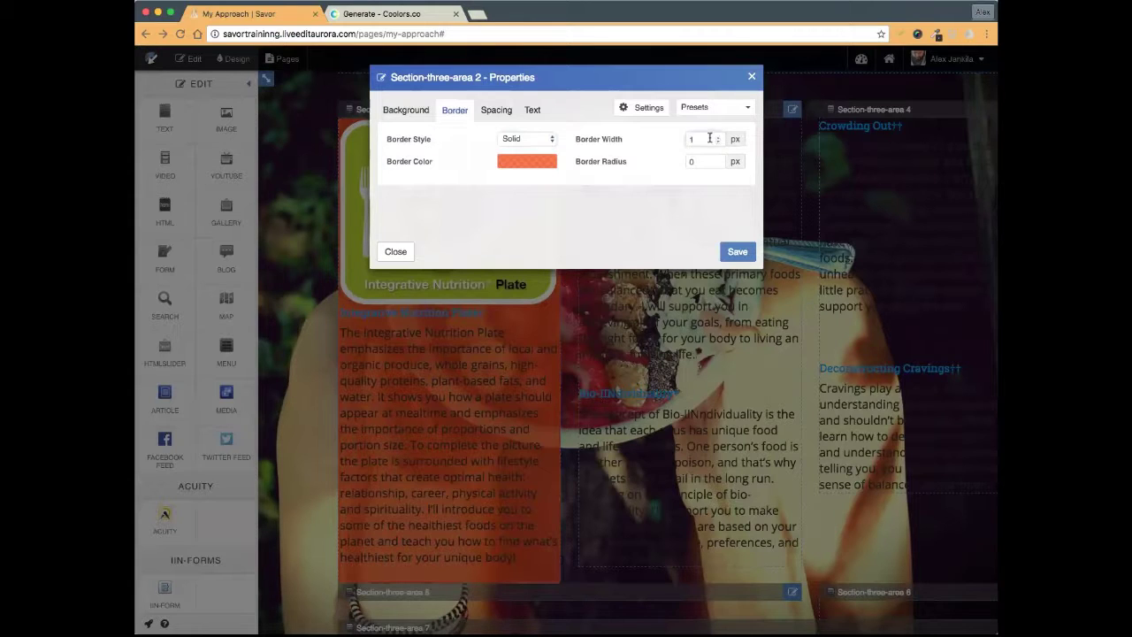
text(1)
click(703, 162)
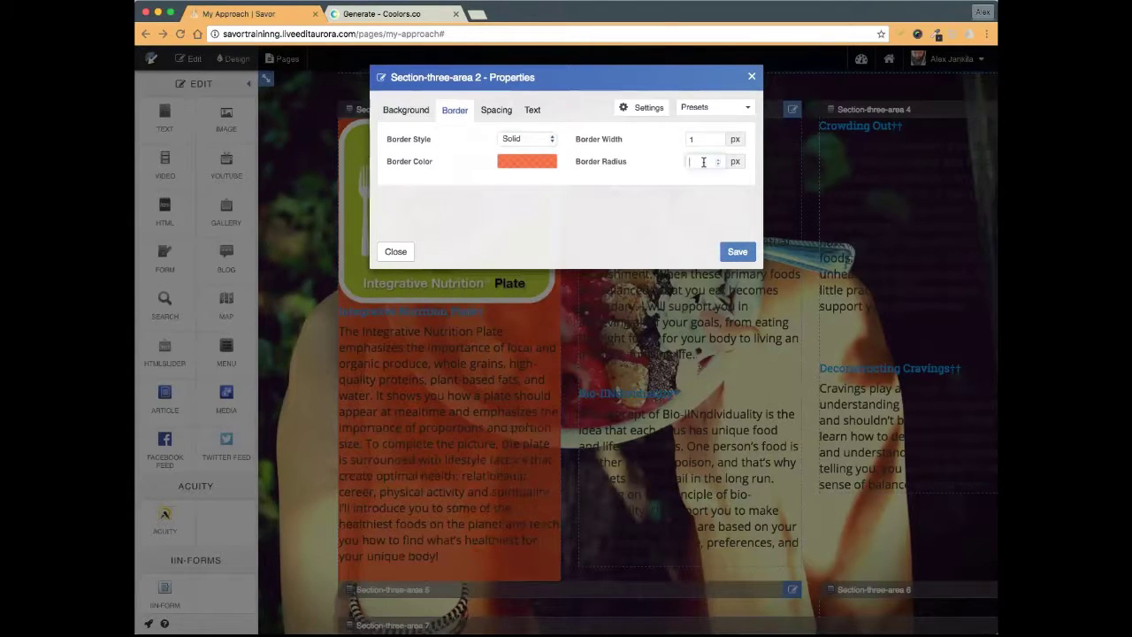
text(30)
click(495, 111)
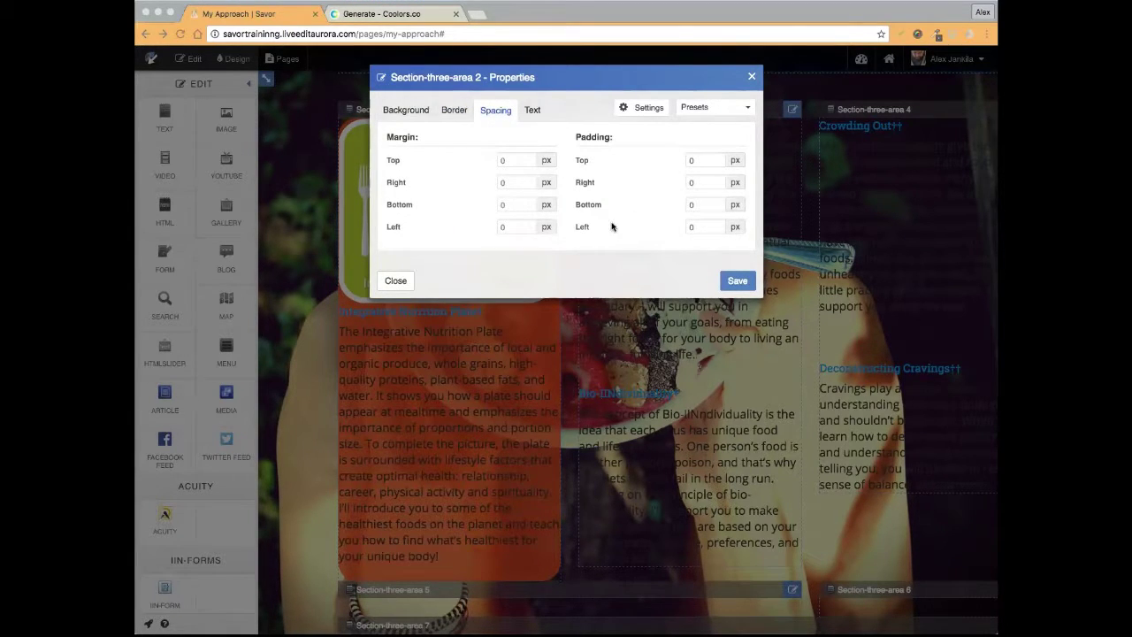
- Set the Integrative Nutrition Plate card's padding to 15 on all sides
click(702, 161)
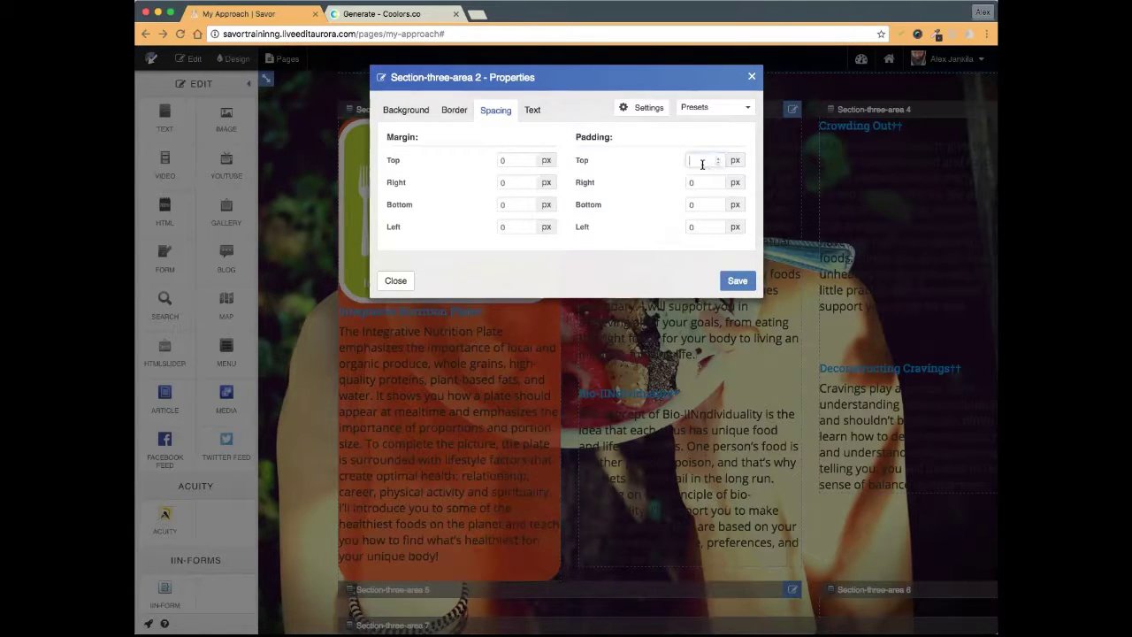
key(Tab)
text(15)
key(Tab)
text(15)
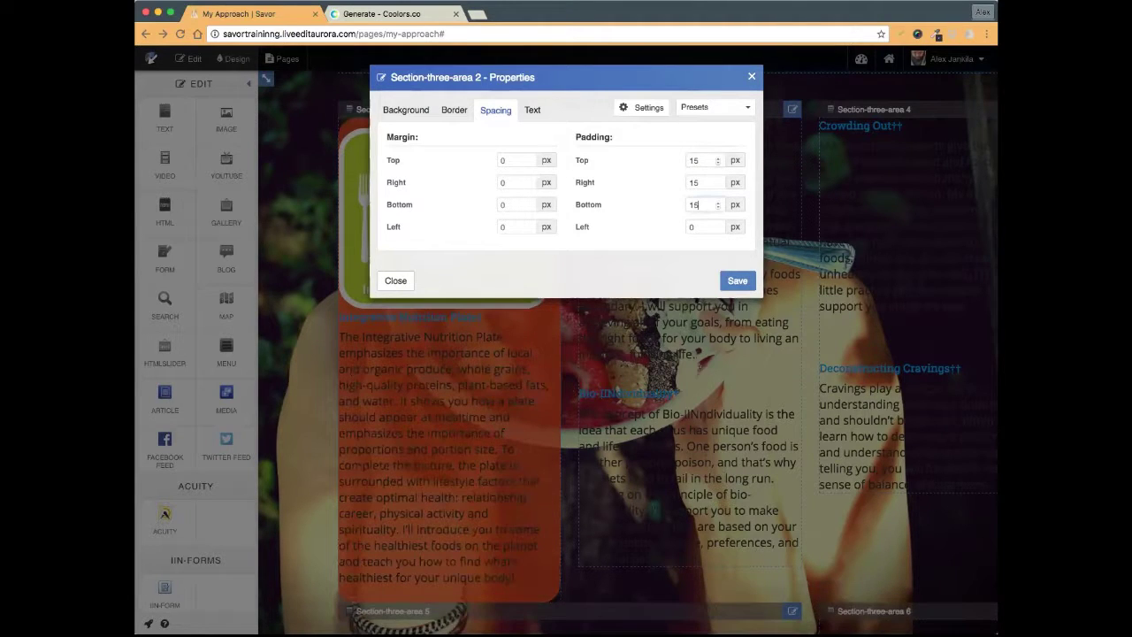
key(Tab)
text(15)
key(Tab)
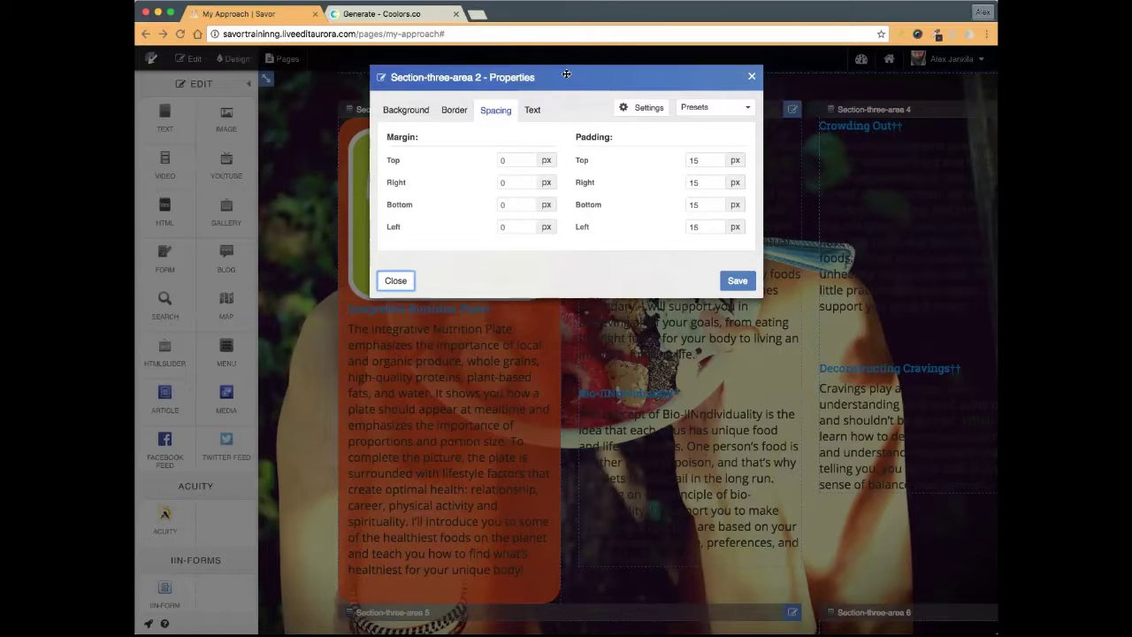
- Set the card's top and bottom margins to 25 px and save
drag(566, 75, 679, 89)
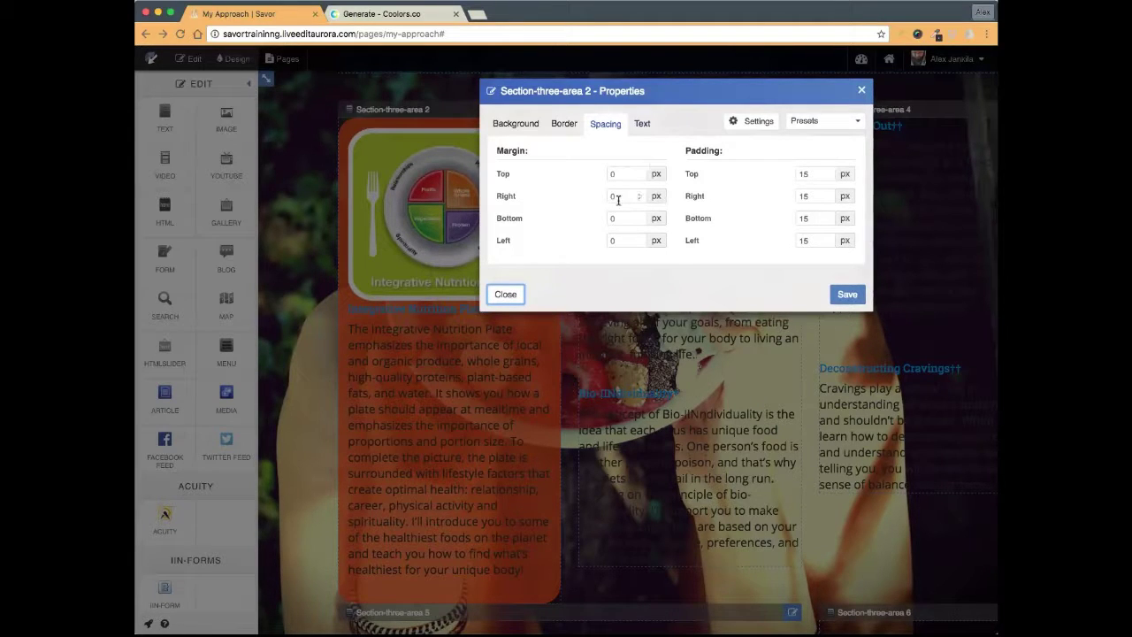
drag(664, 92, 693, 133)
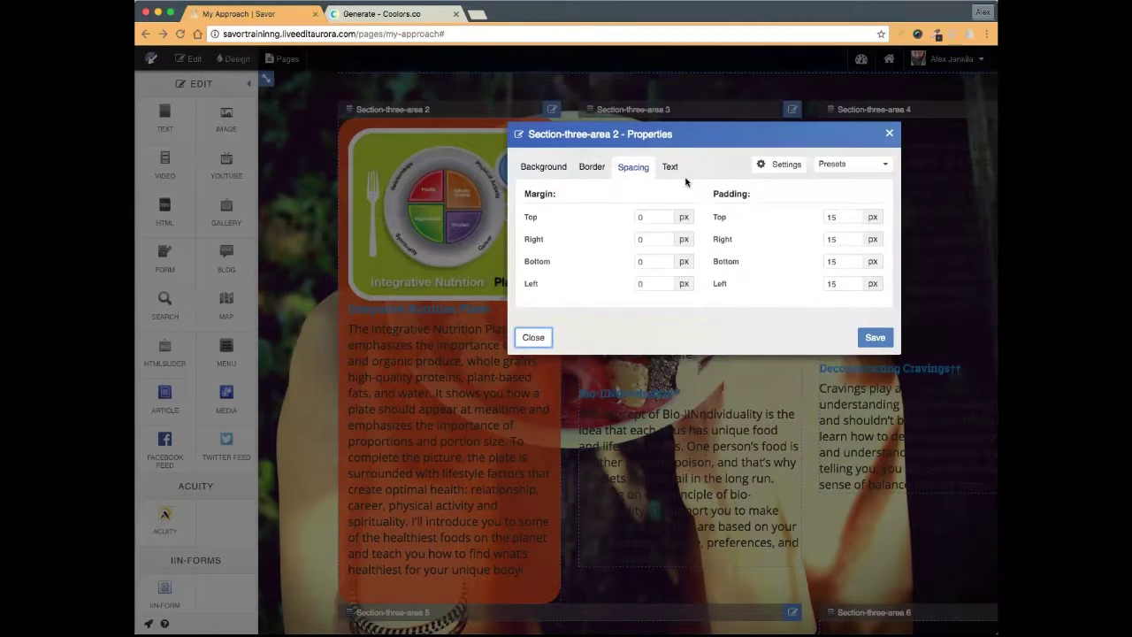
click(656, 217)
click(653, 260)
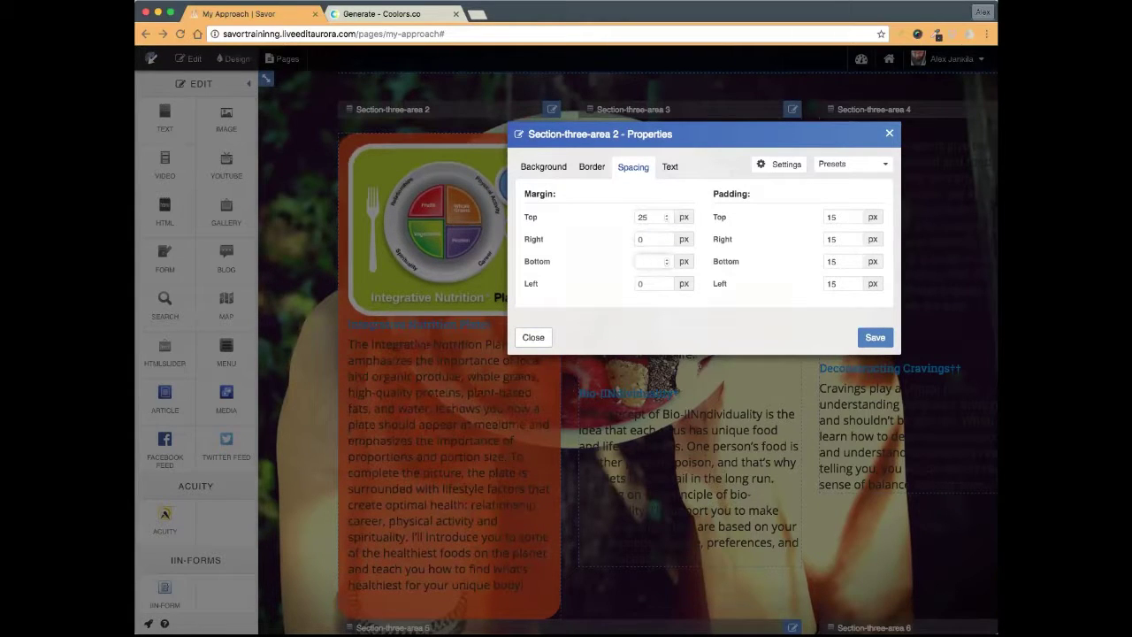
click(652, 283)
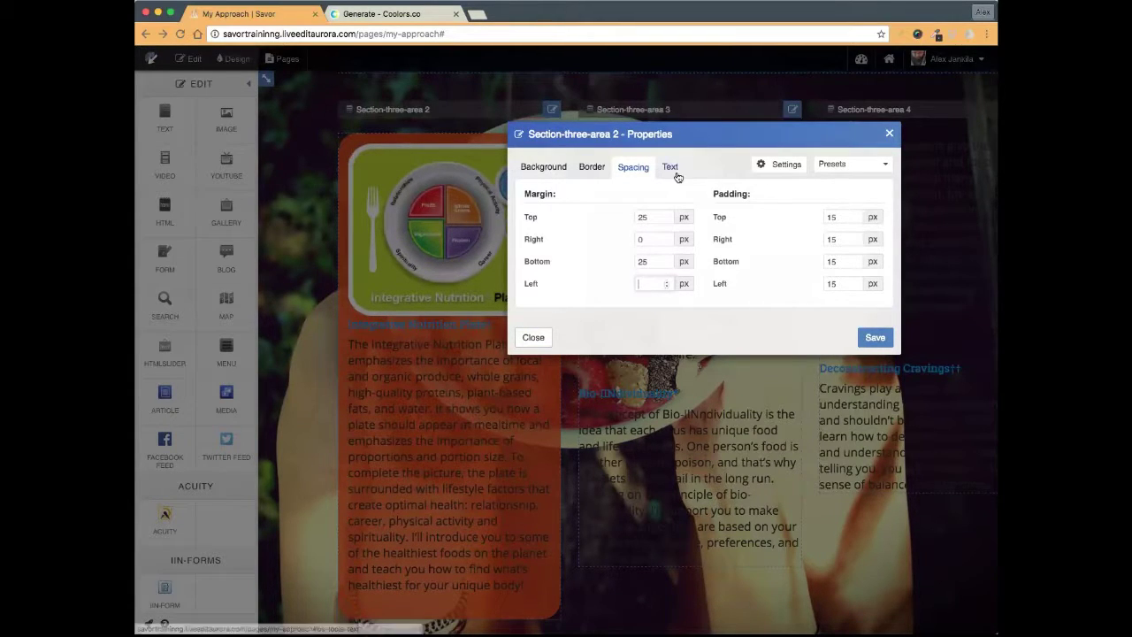
click(875, 339)
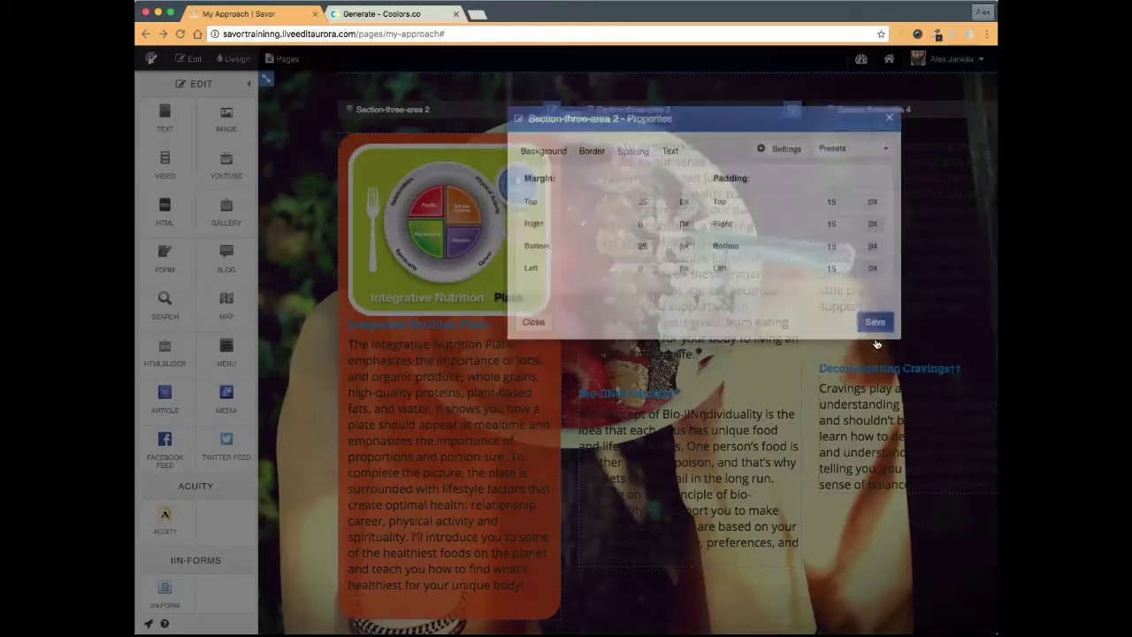
click(181, 59)
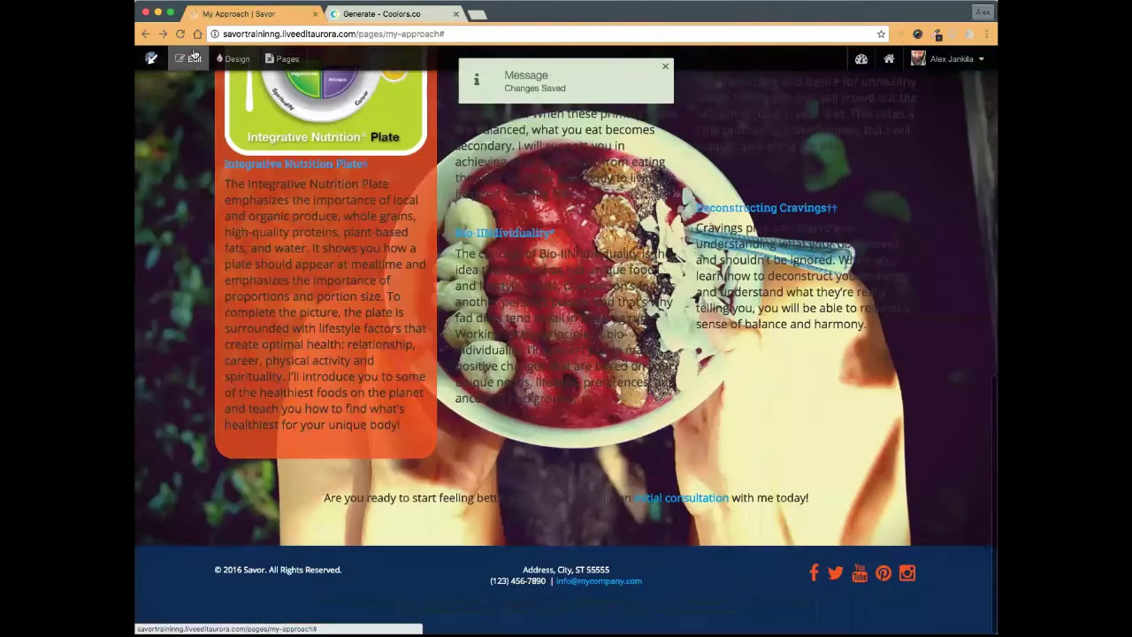
scroll(257, 199, up, 2)
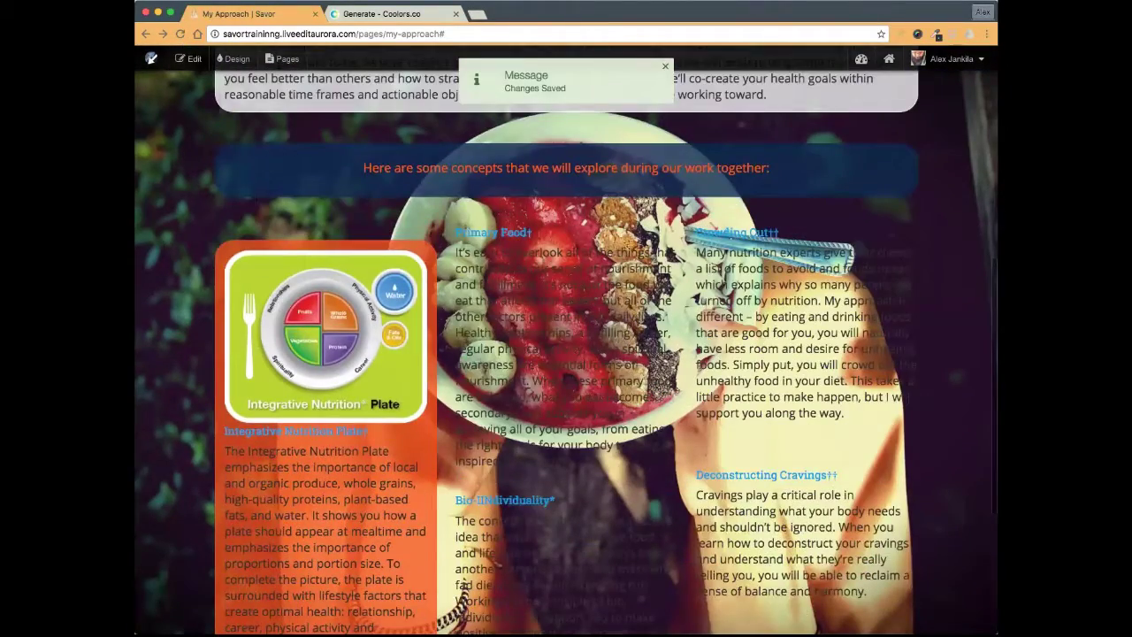
scroll(371, 243, up, 1)
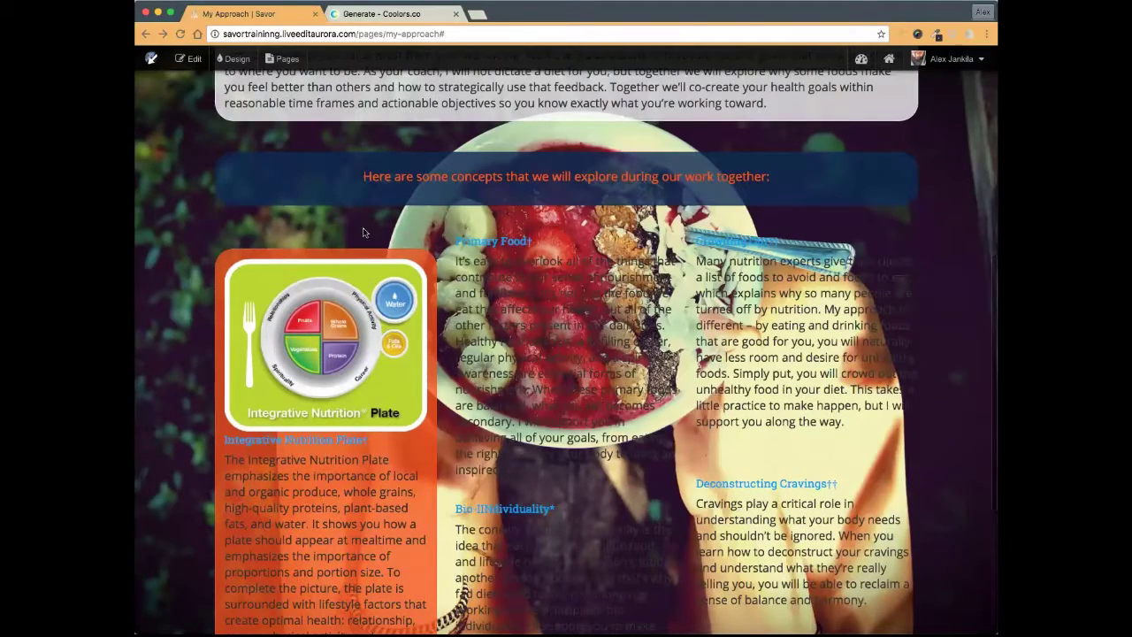
scroll(346, 235, down, 5)
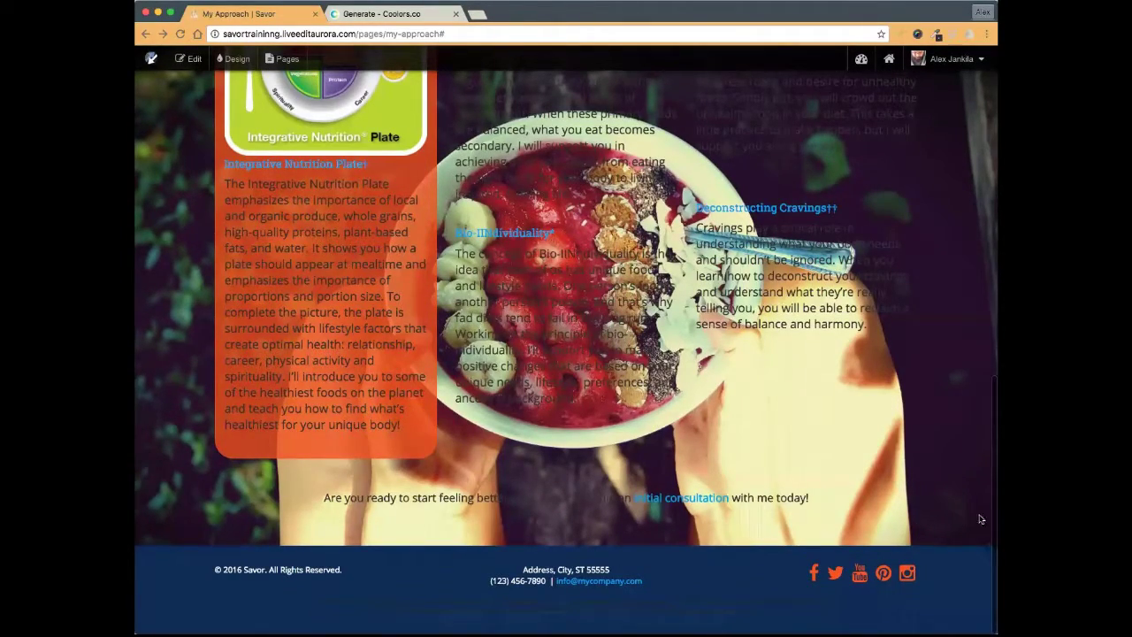
scroll(497, 472, down, 1)
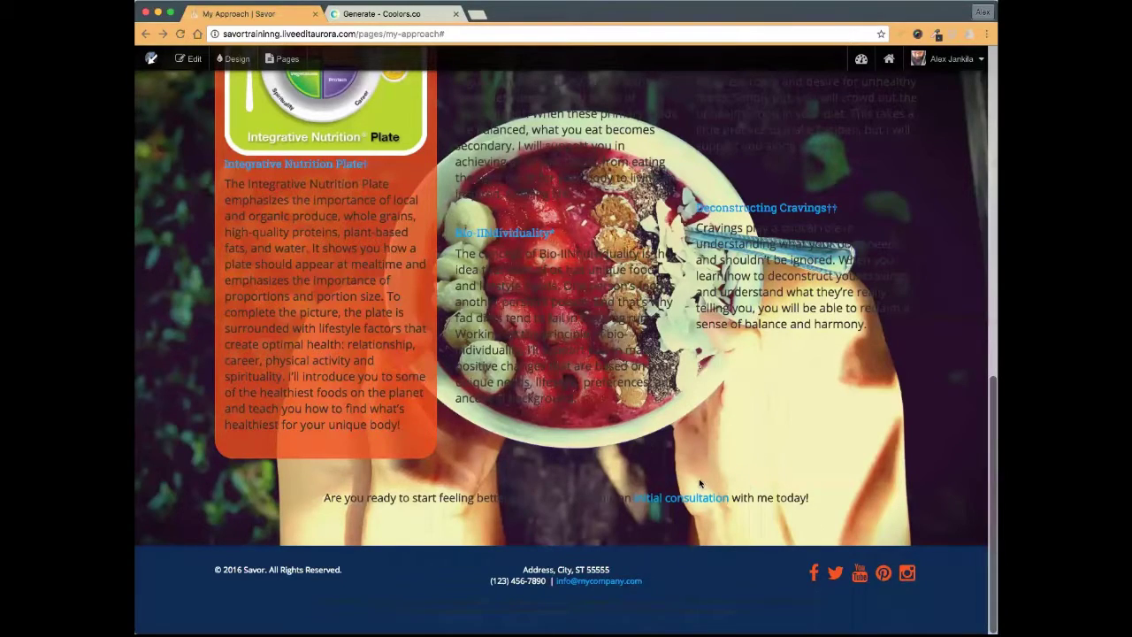
scroll(698, 478, up, 1)
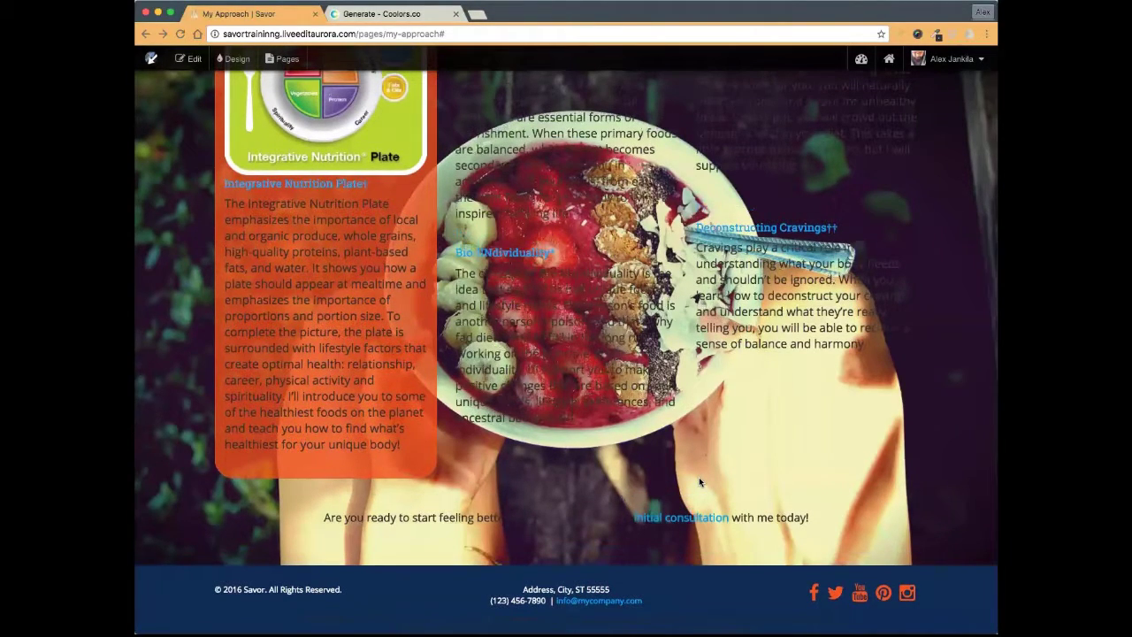
scroll(699, 482, up, 5)
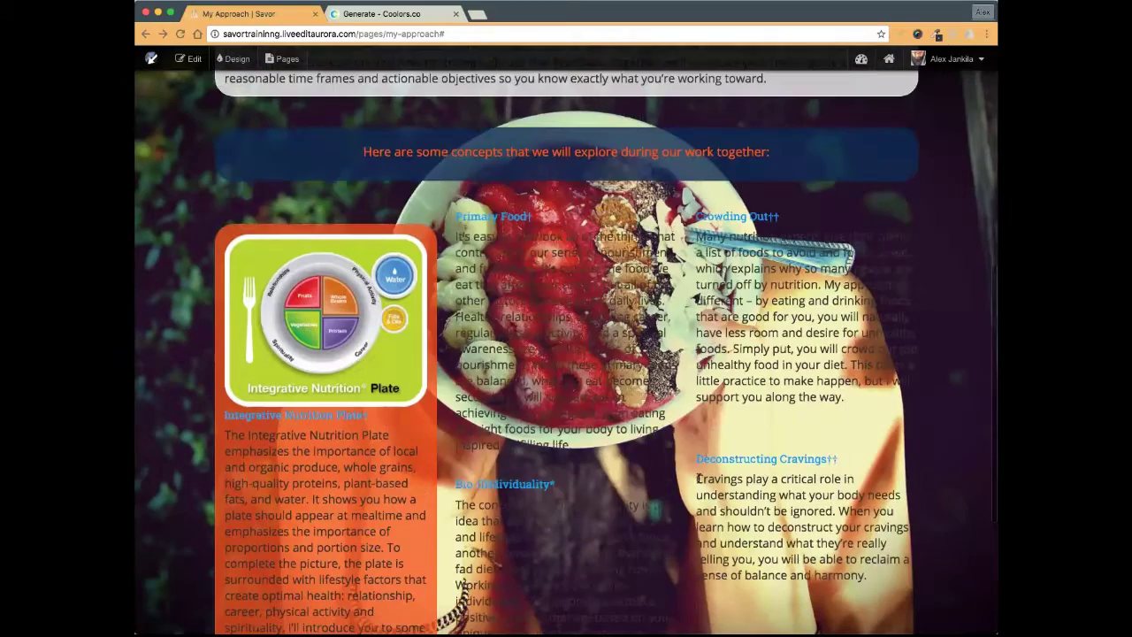
scroll(699, 479, down, 3)
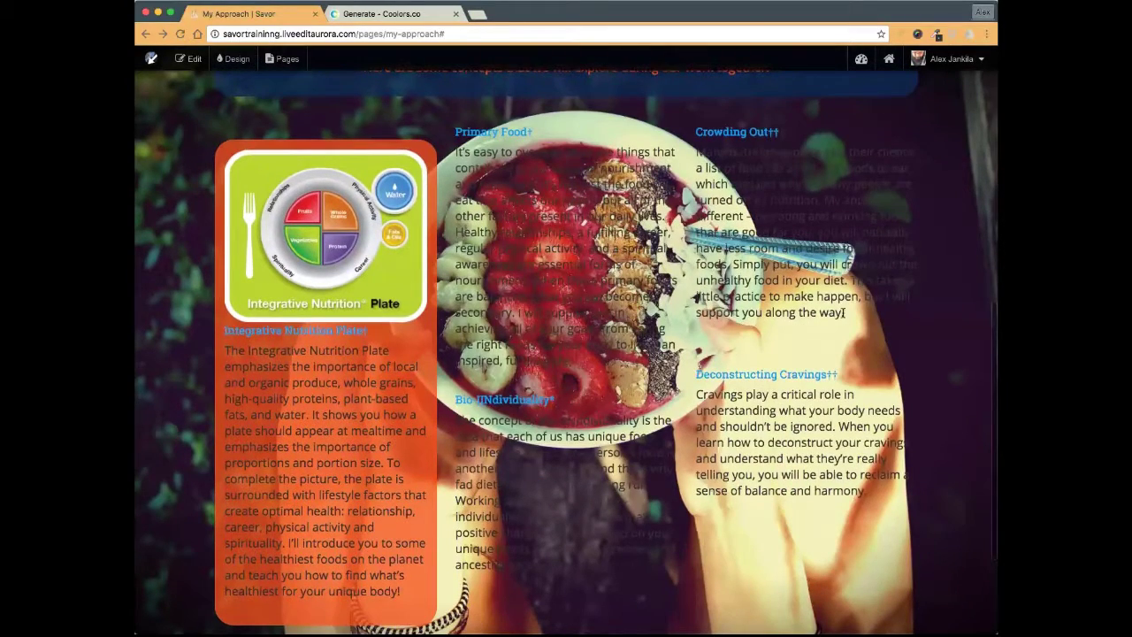
- Back in editing, give the Primary Food column 15 px padding on all sides
click(187, 58)
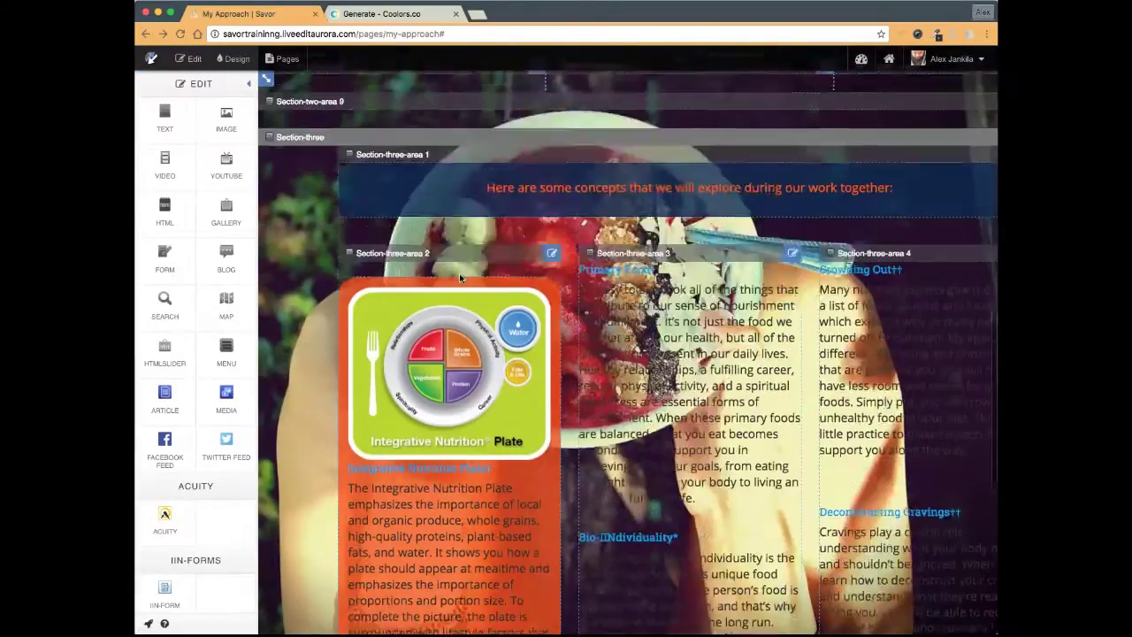
scroll(459, 273, down, 2)
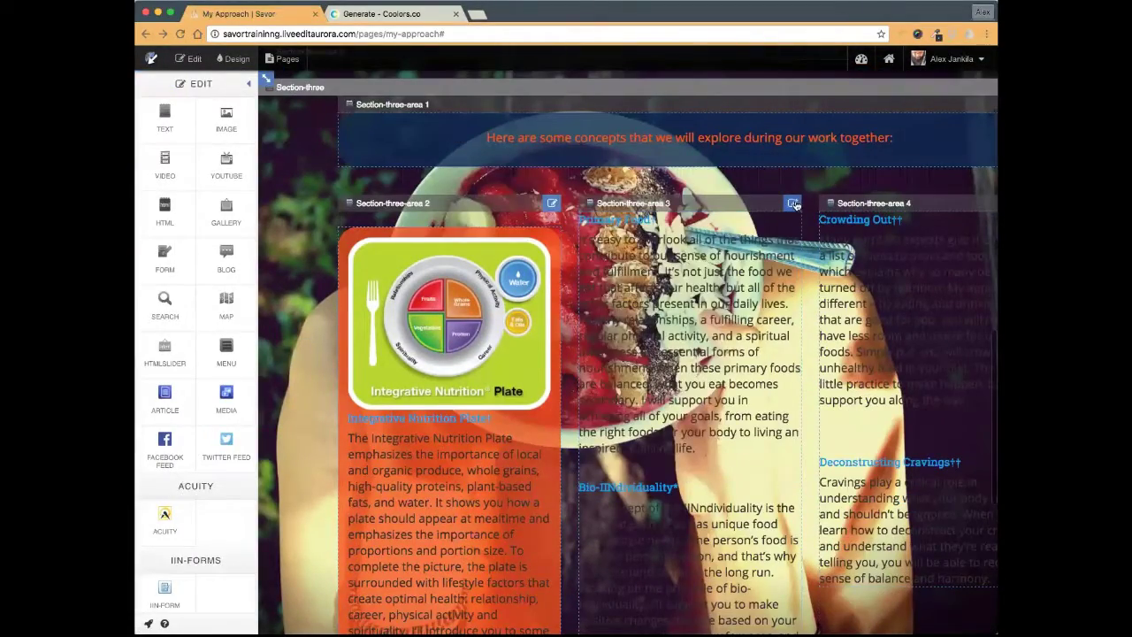
click(793, 204)
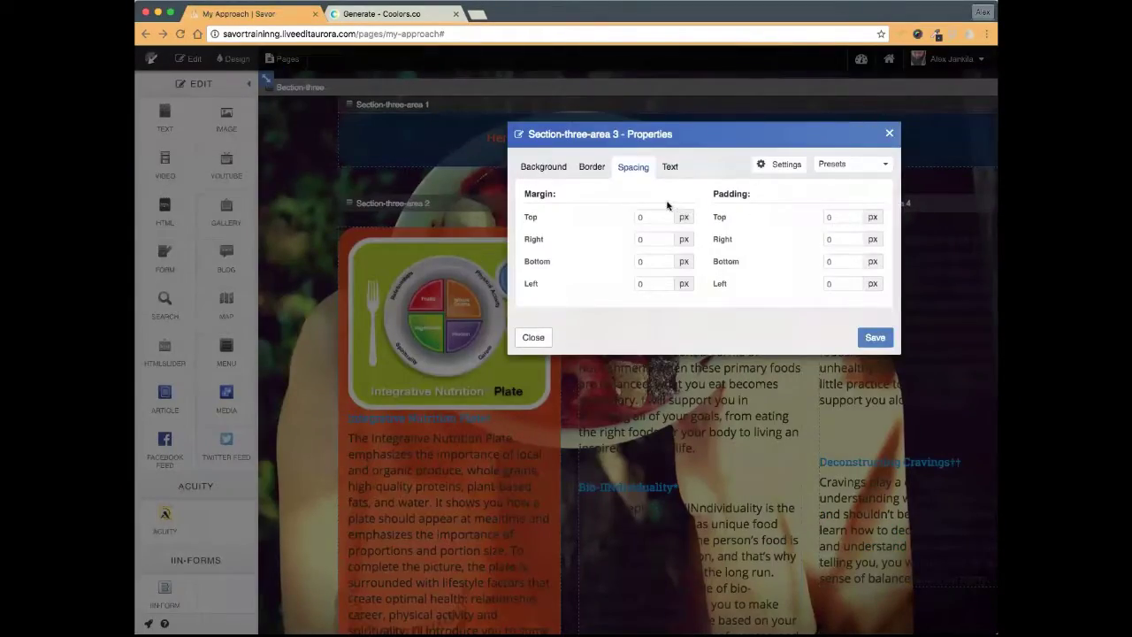
click(838, 216)
text(15)
key(Tab)
text(15)
key(Tab)
text(15)
key(Tab)
text(15)
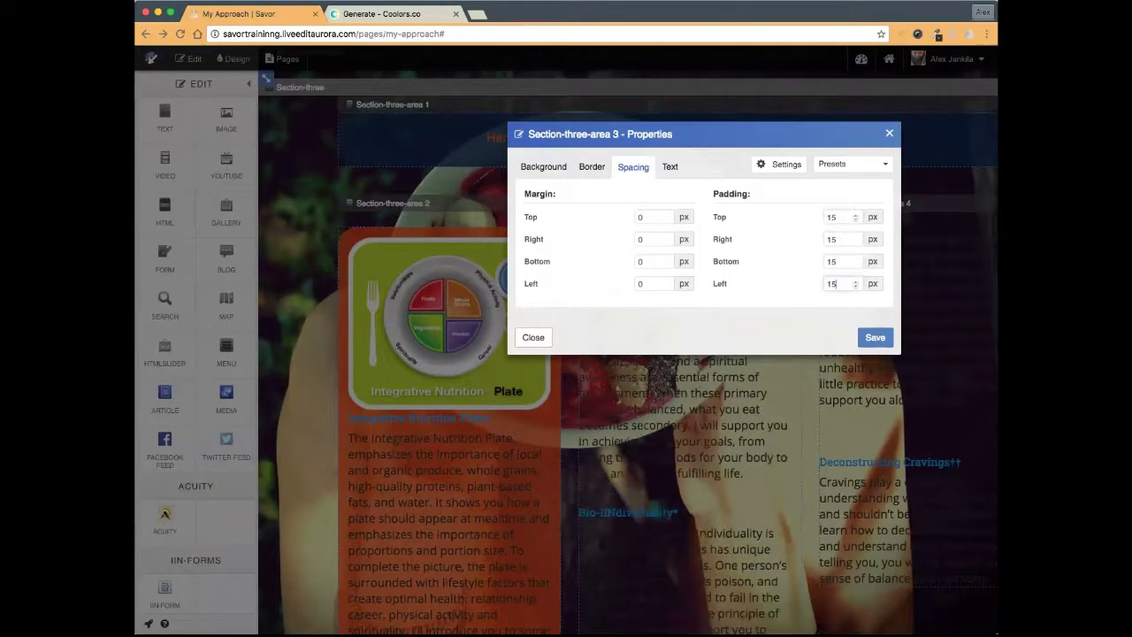
- Set the Primary Food column's top and bottom margins to 25 px
click(652, 215)
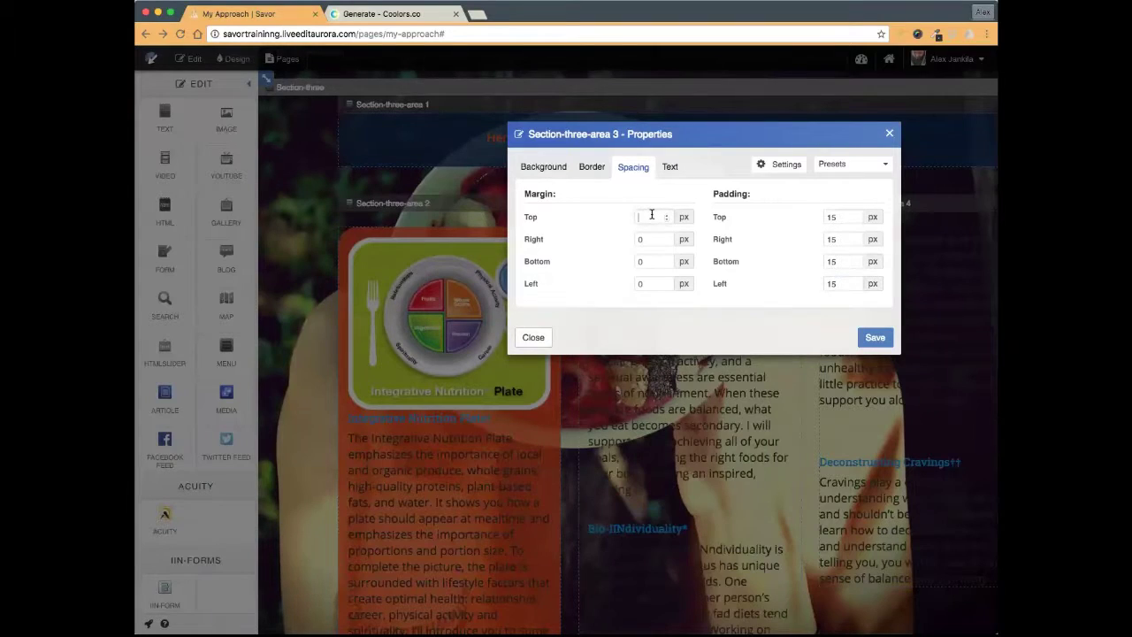
text(25)
key(Tab)
key(Tab)
text(2)
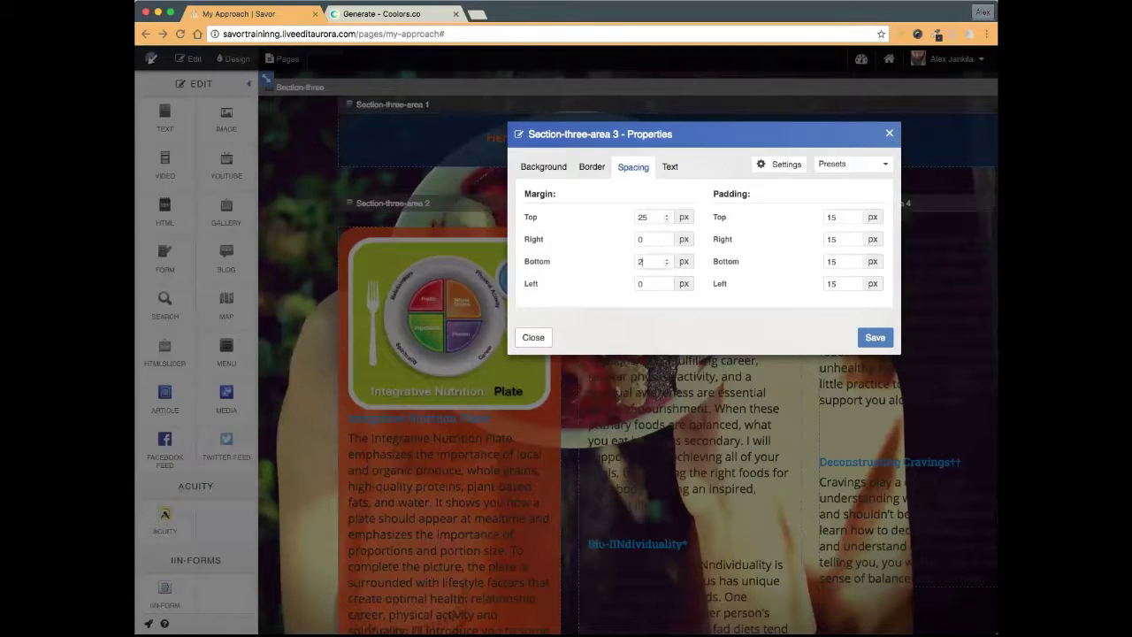
text(5)
key(Tab)
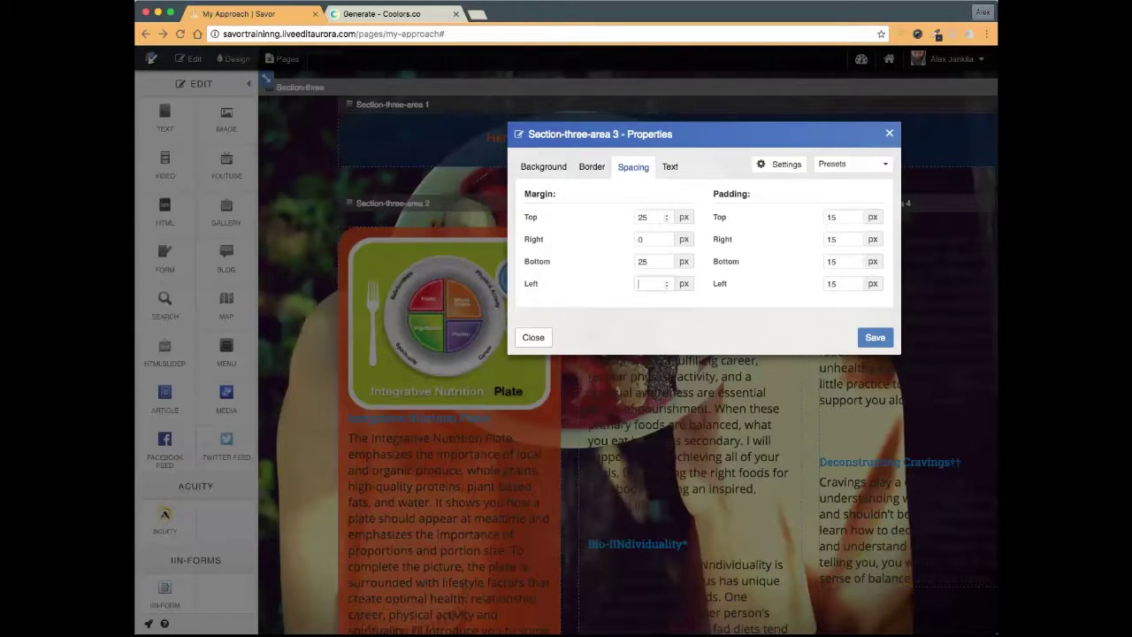
- Make the Primary Food column's background orange
click(549, 168)
click(846, 196)
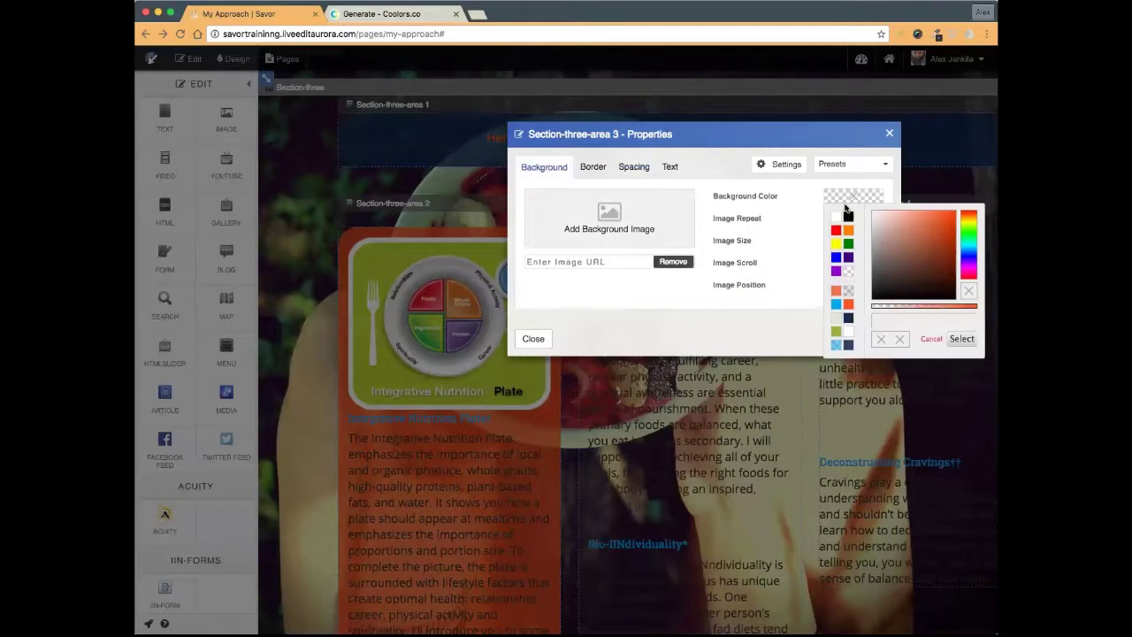
click(837, 294)
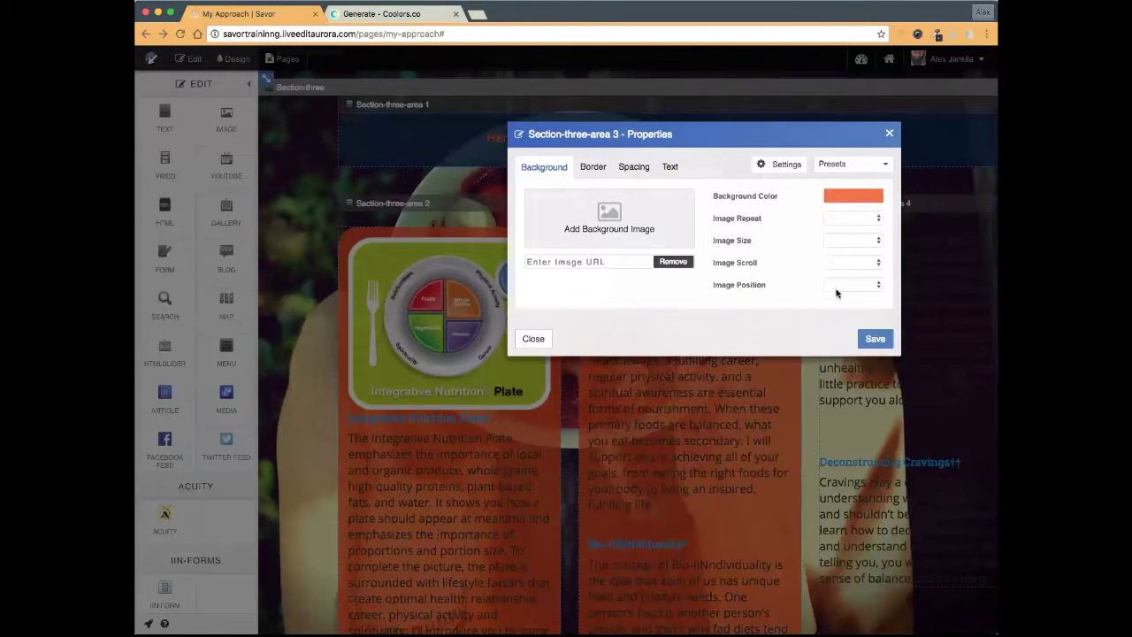
- Add a solid orange 1 px border with 30 px corner radius and save
click(591, 168)
click(662, 196)
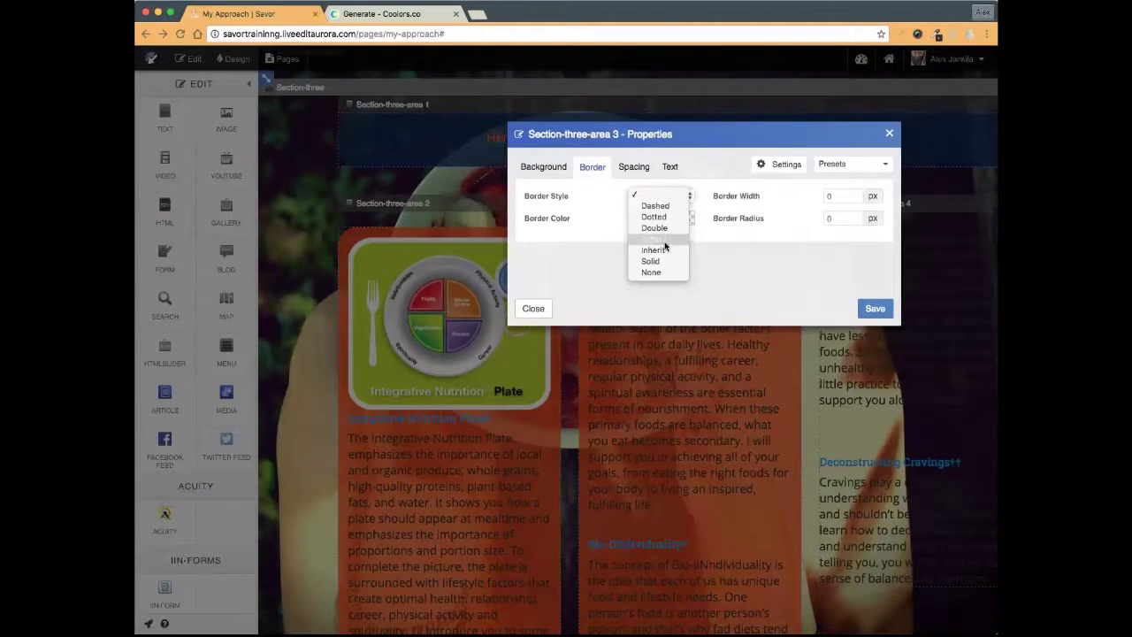
click(653, 261)
click(661, 219)
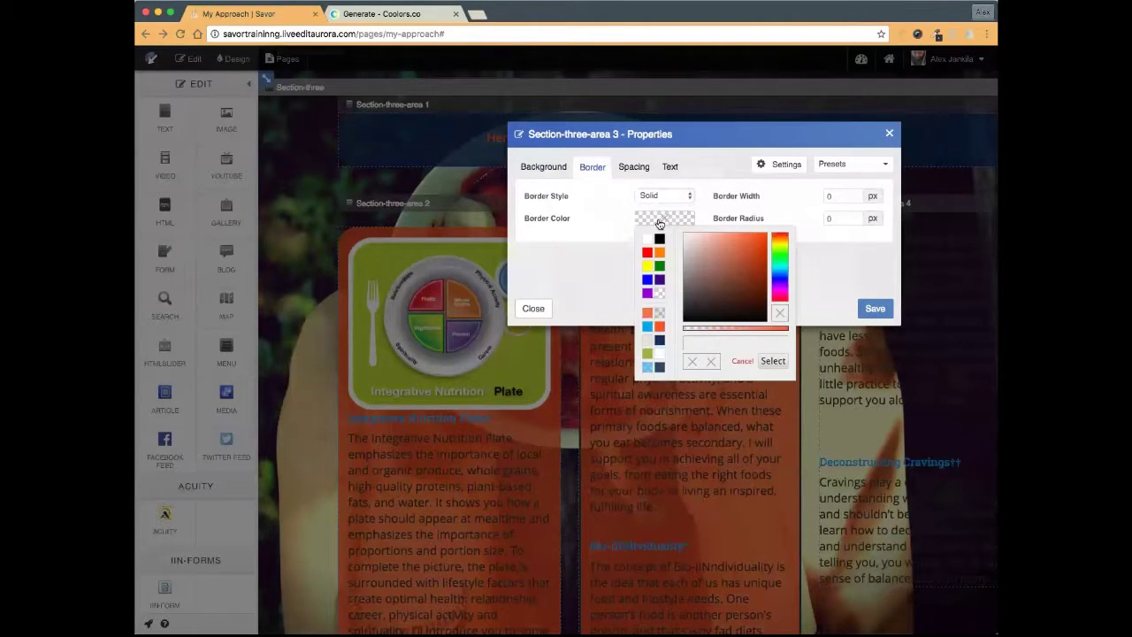
click(648, 313)
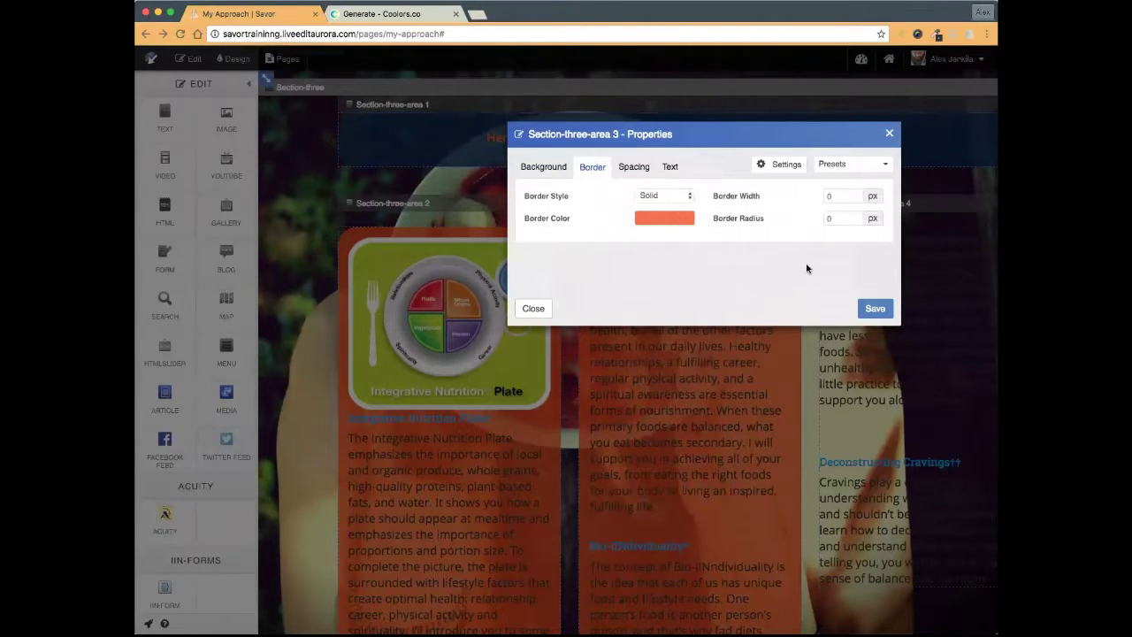
click(844, 196)
text(1)
double_click(845, 218)
text(30)
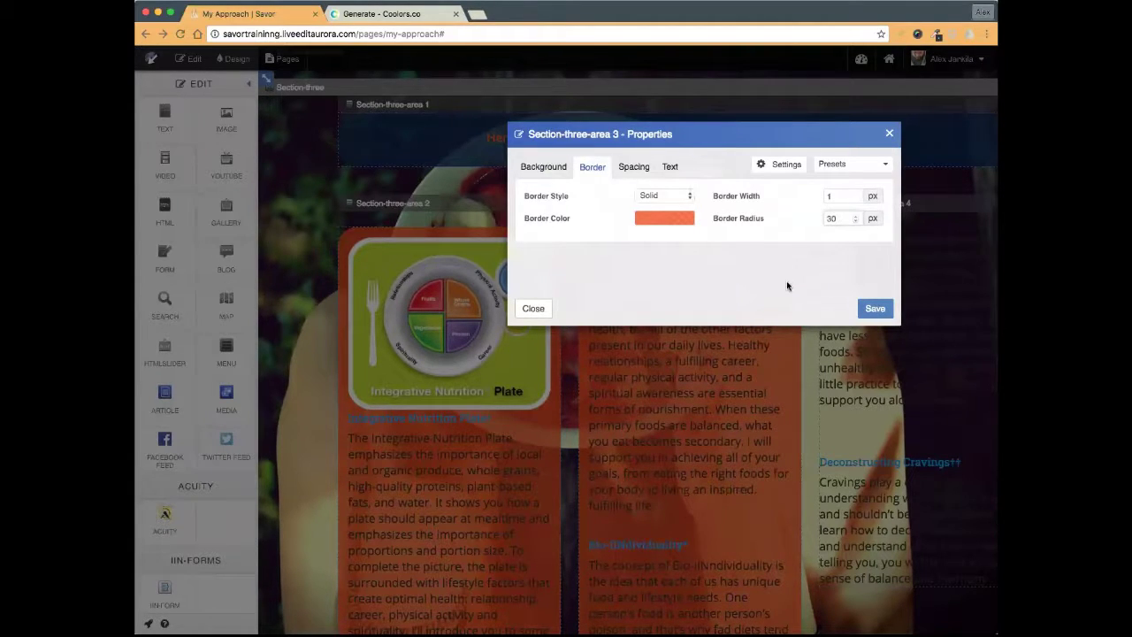
click(872, 305)
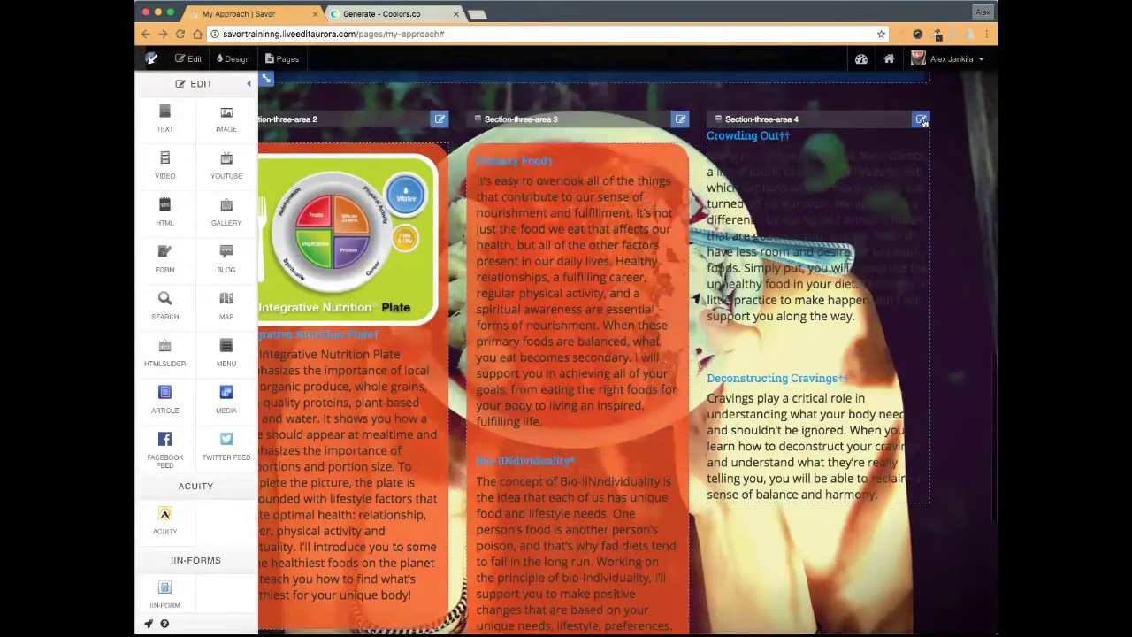
- Give the Crowding Out column a solid orange border and set its width and corner radius
click(923, 120)
click(659, 196)
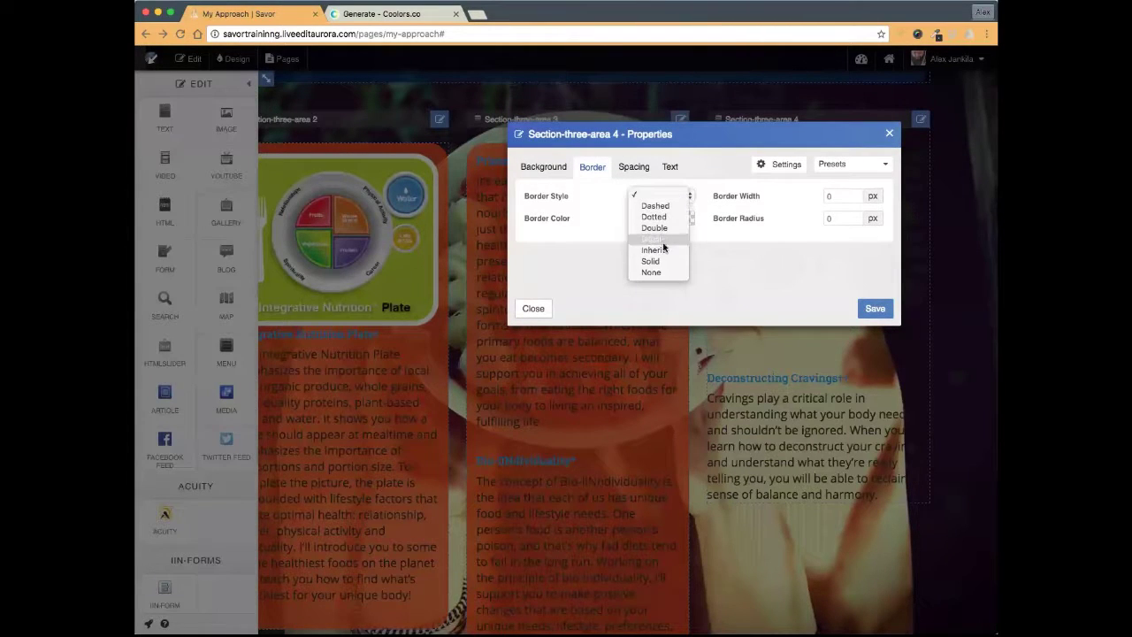
click(664, 261)
click(669, 217)
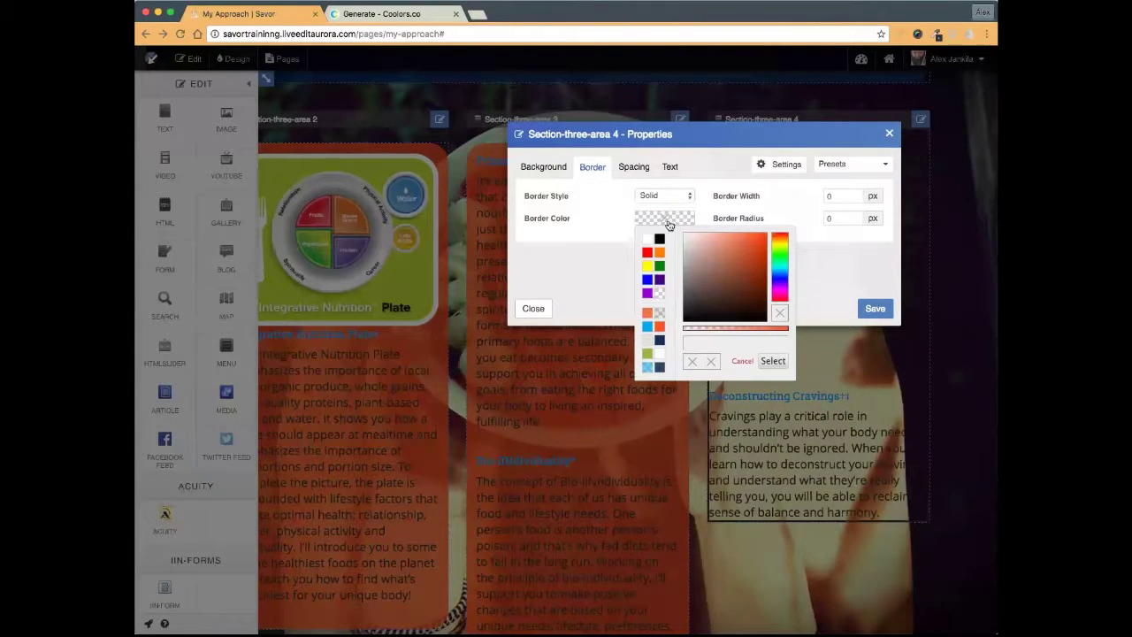
click(651, 312)
click(831, 196)
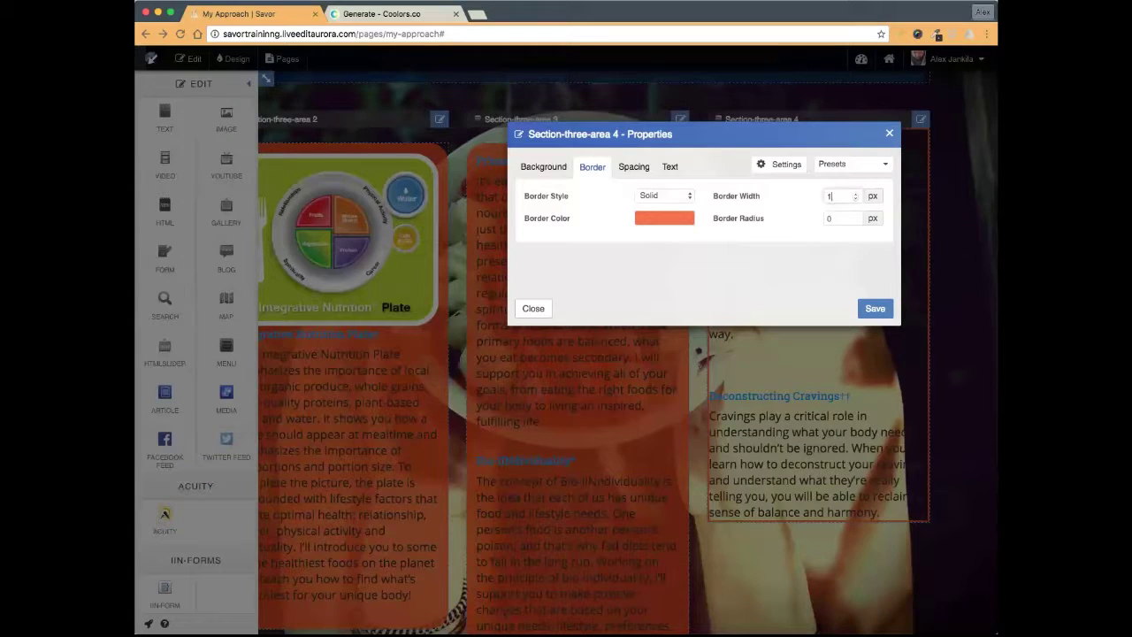
click(832, 219)
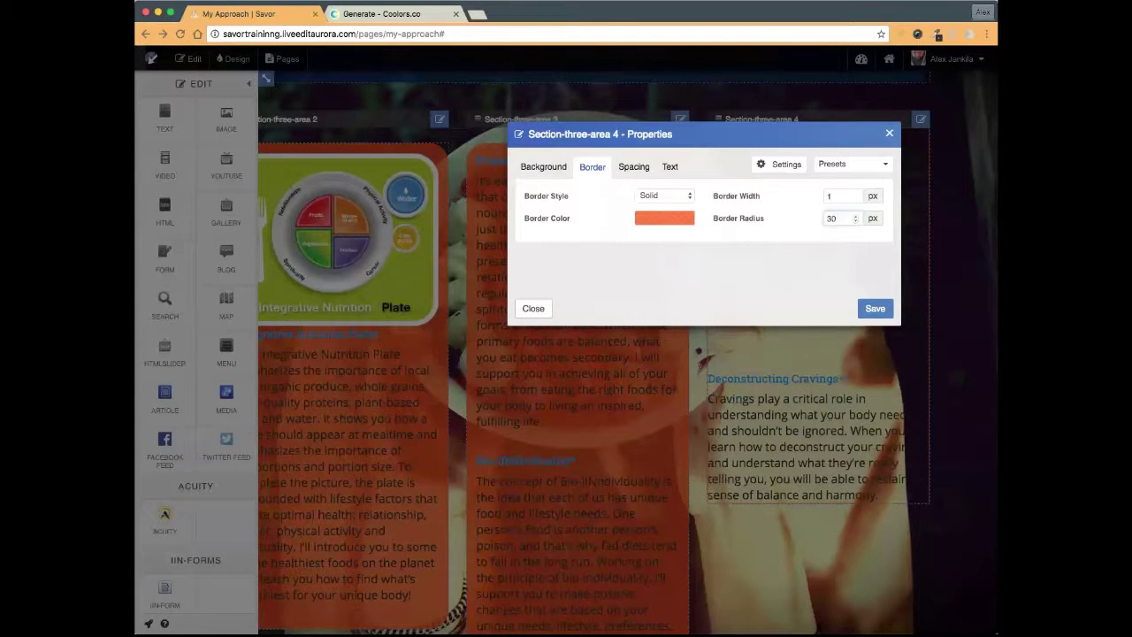
- Make the Crowding Out card's background orange
click(549, 168)
click(842, 195)
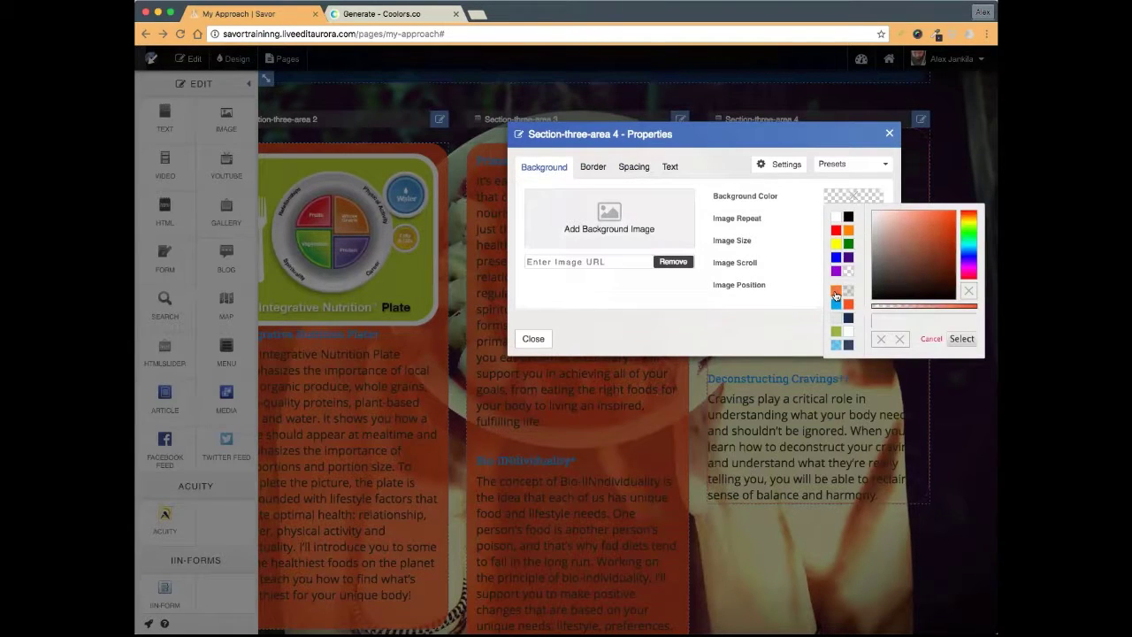
click(835, 294)
- Set 25 px top and bottom margins and 15 px padding, then save the card
click(634, 167)
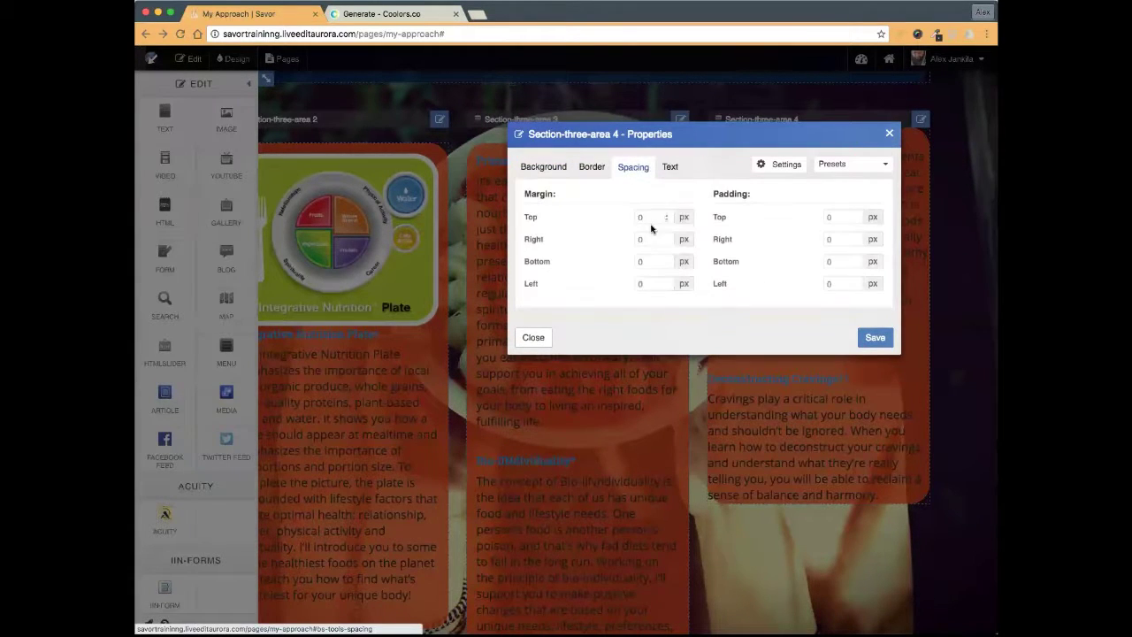
text(25)
key(Tab)
key(Tab)
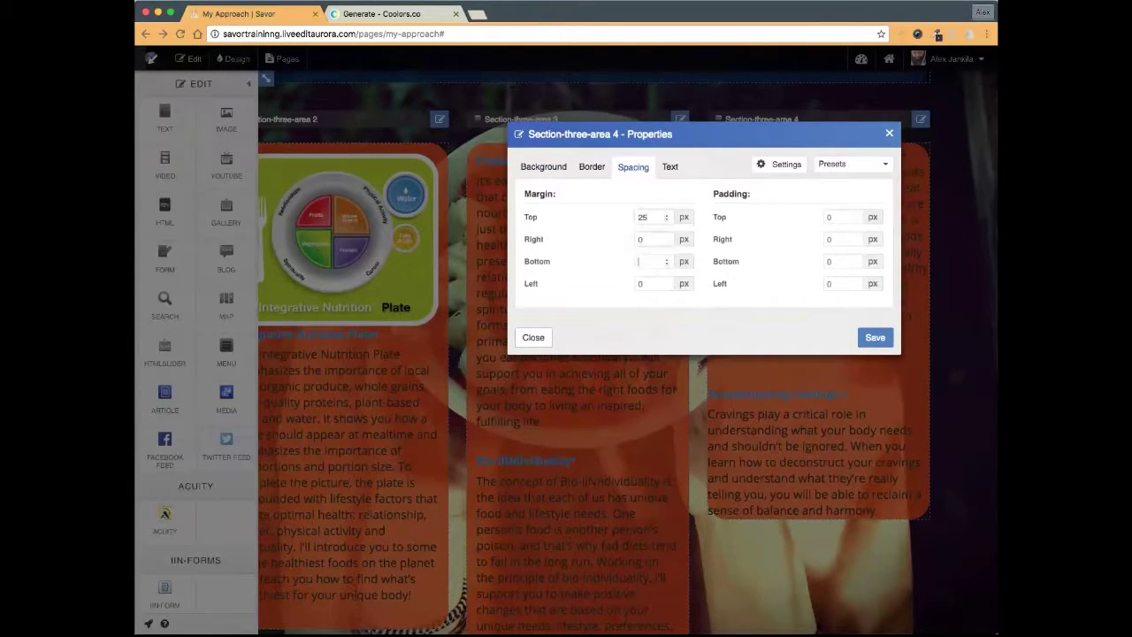
text(25)
click(837, 217)
text(15)
key(Tab)
text(15)
key(Tab)
text(15)
key(Tab)
text(1)
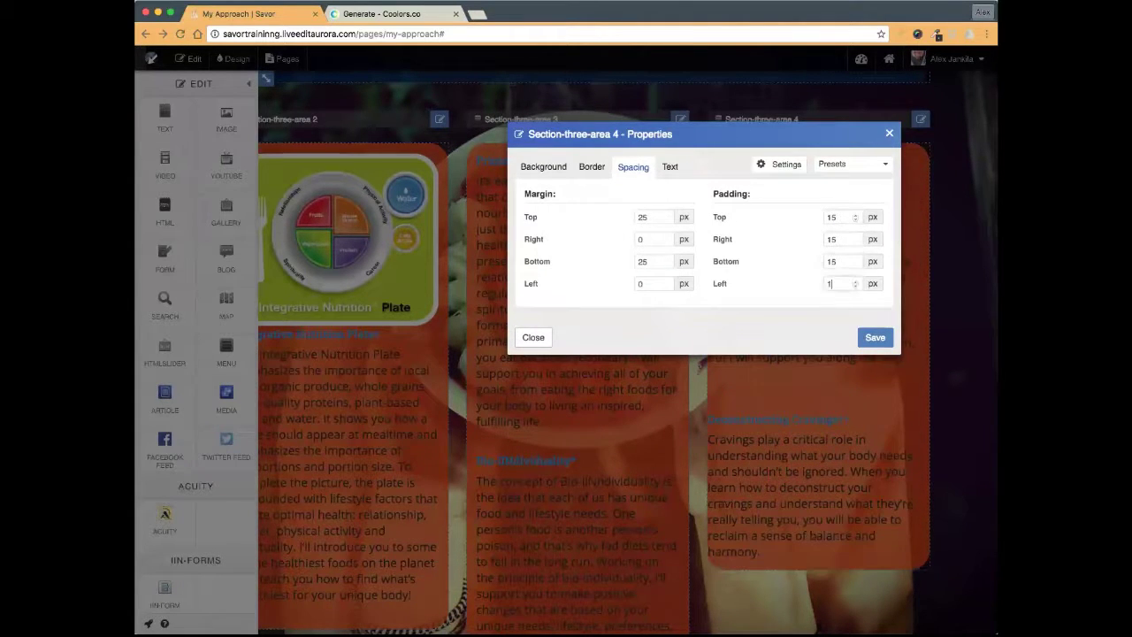
text(5)
click(875, 337)
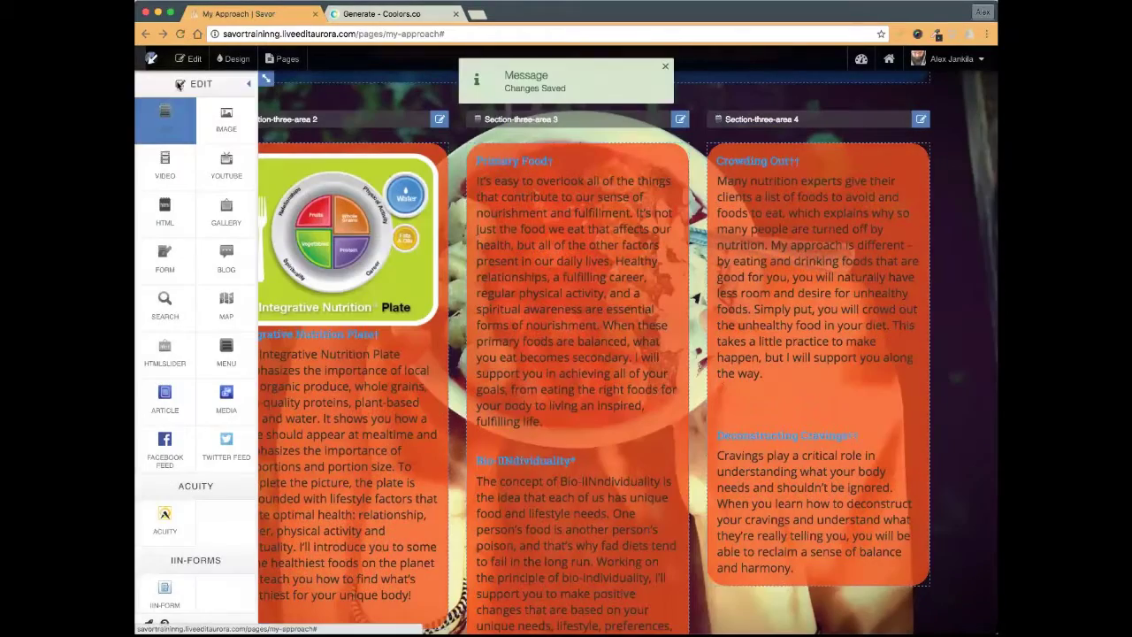
- Exit editing and scroll the live page to review the three orange cards
click(188, 58)
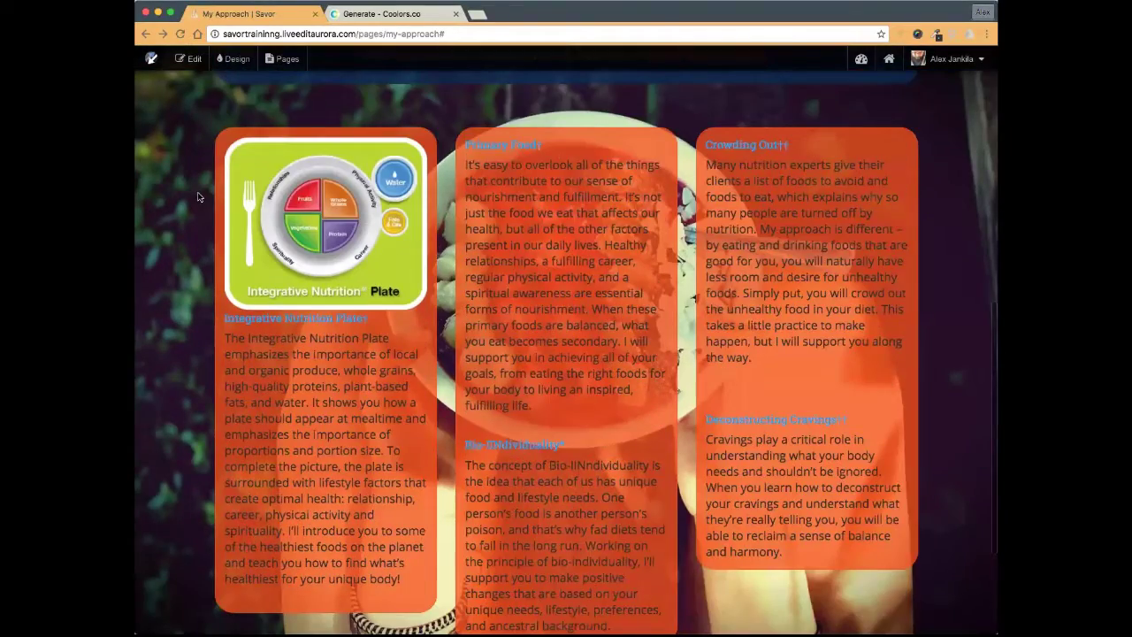
scroll(199, 198, up, 3)
scroll(199, 197, down, 3)
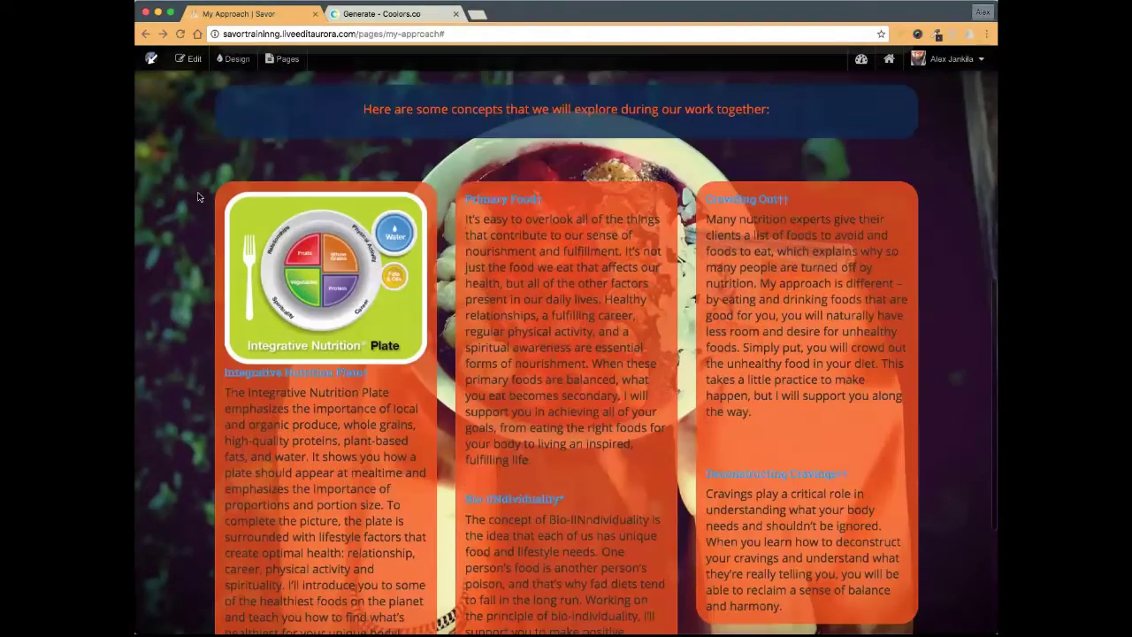
scroll(199, 198, down, 1)
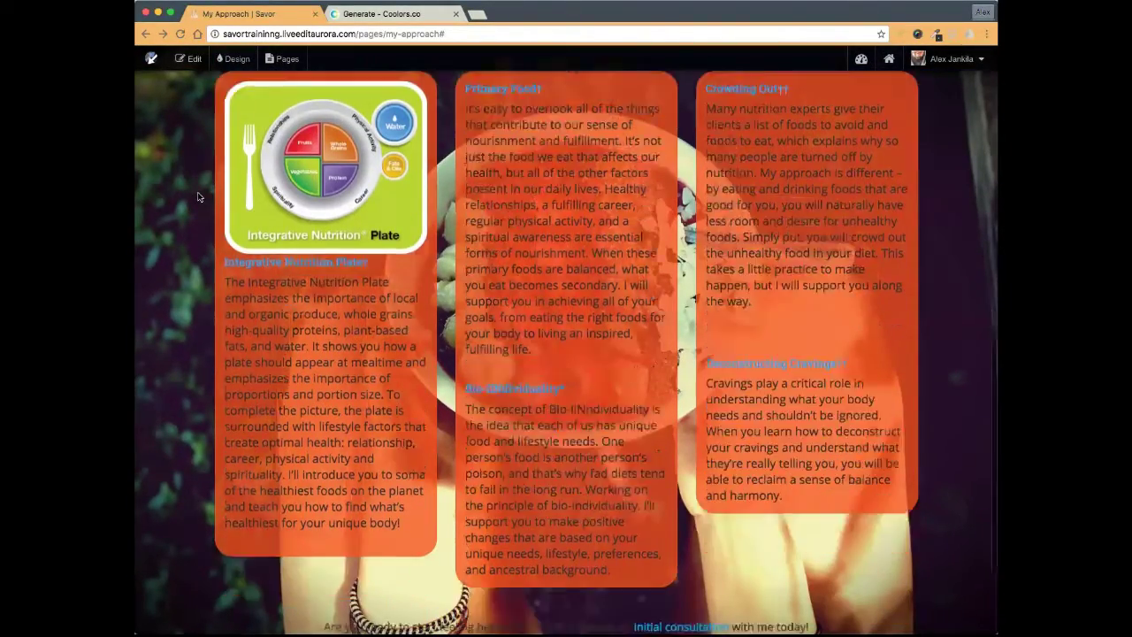
scroll(199, 198, up, 2)
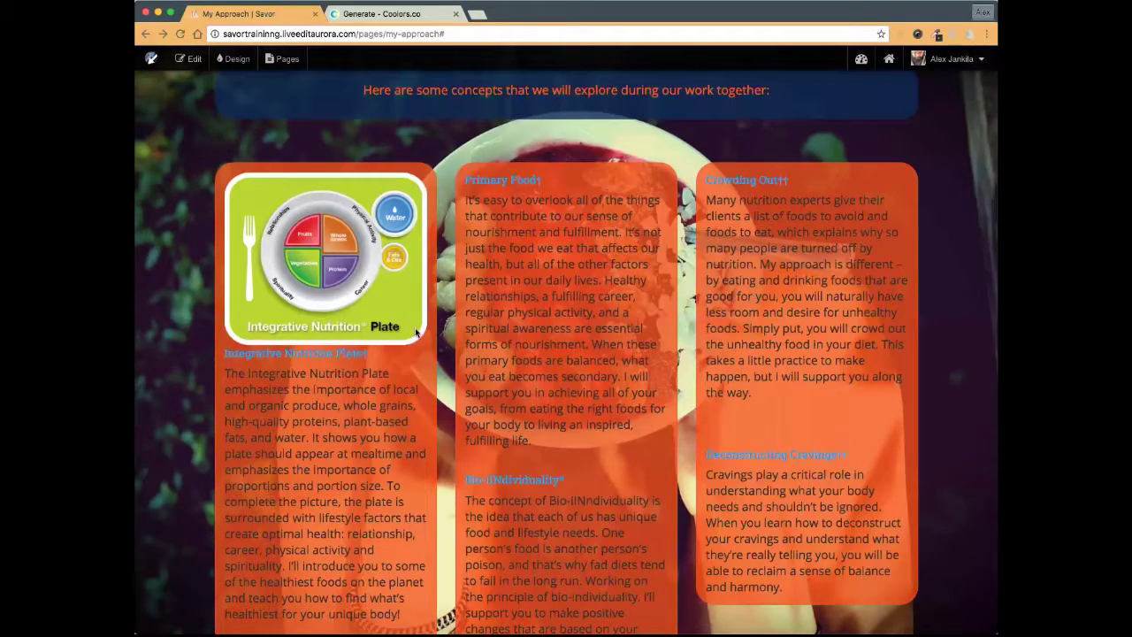
- Open the Integrative Nutrition Plate text block in the Text editor and close it unchanged
click(188, 58)
scroll(393, 352, down, 10)
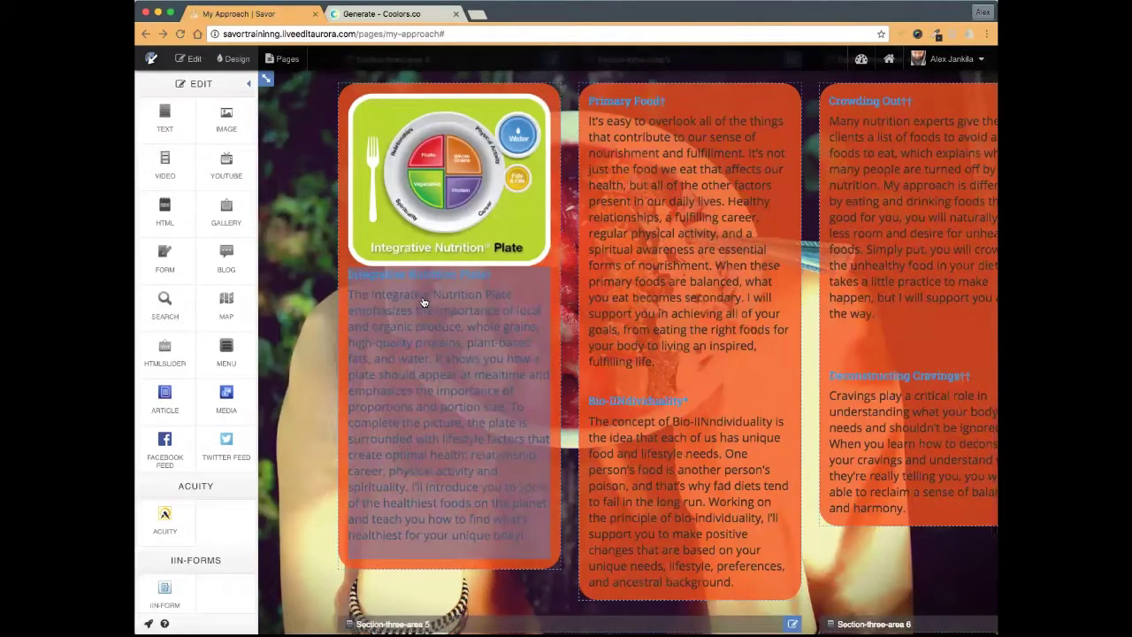
click(422, 298)
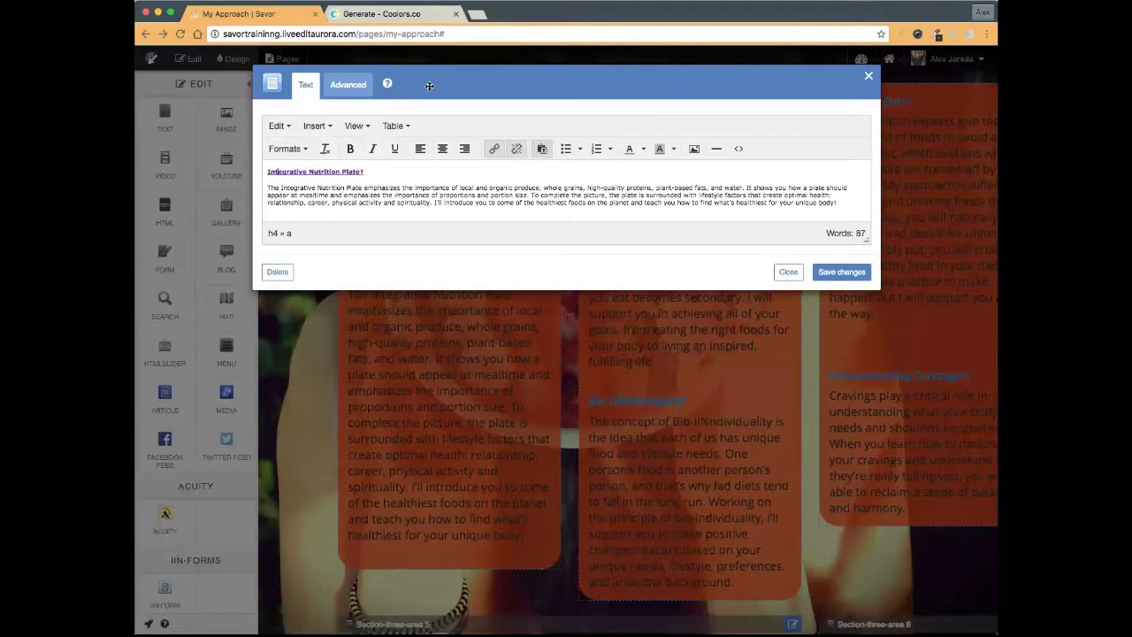
drag(435, 88, 479, 456)
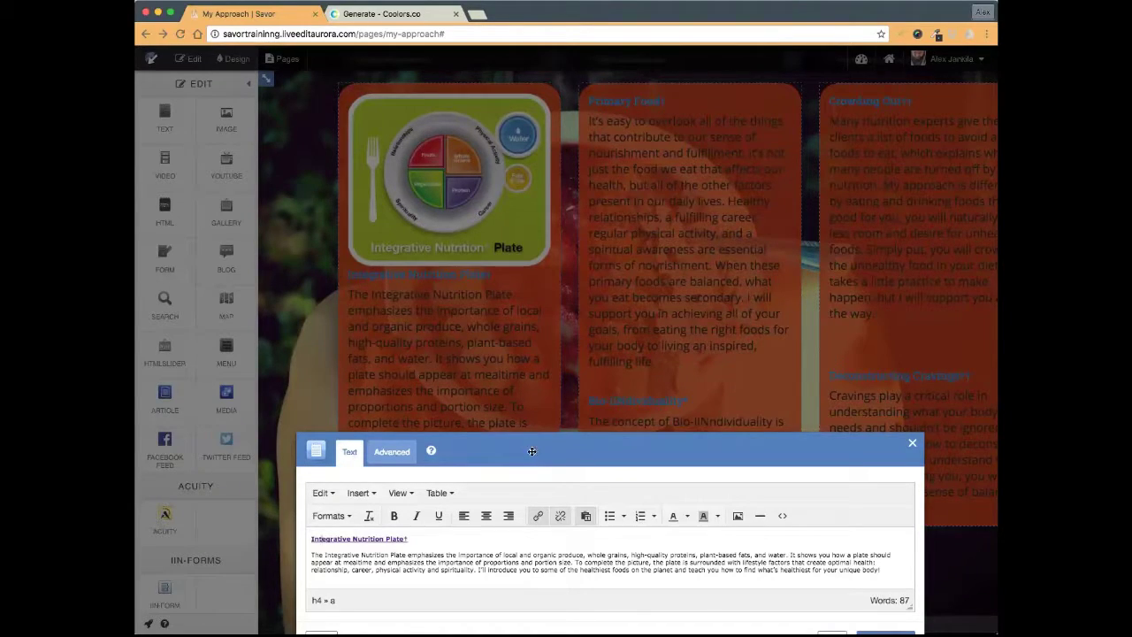
drag(531, 452, 536, 354)
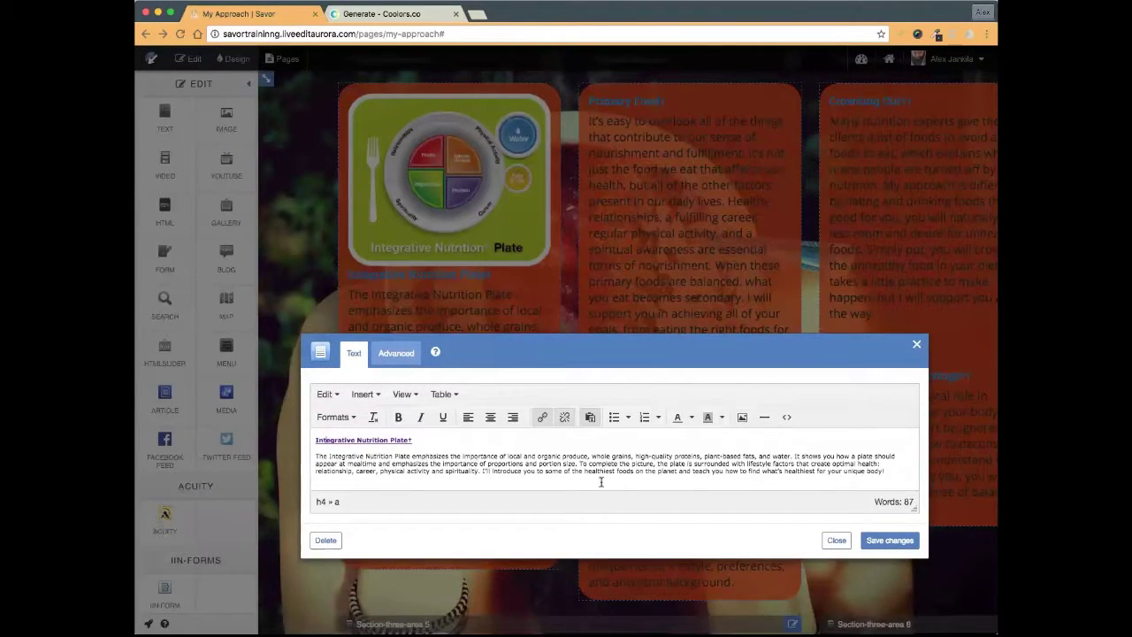
click(836, 539)
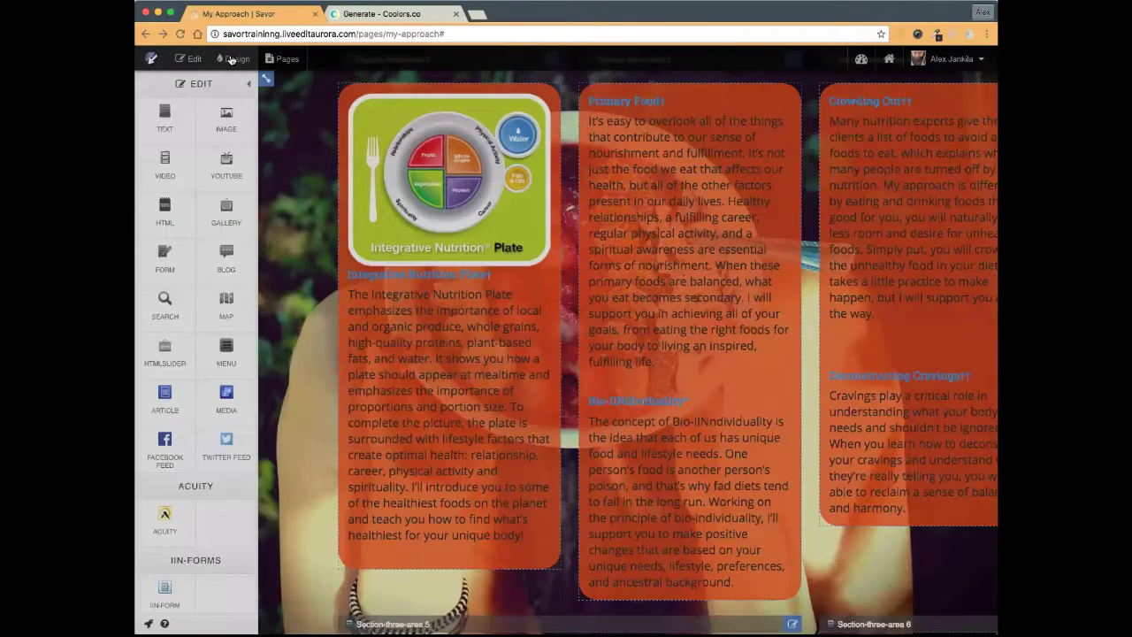
- Review the 35 px navy Heading 6 style in Design > Typography, then close it
click(230, 58)
click(197, 336)
scroll(316, 283, down, 5)
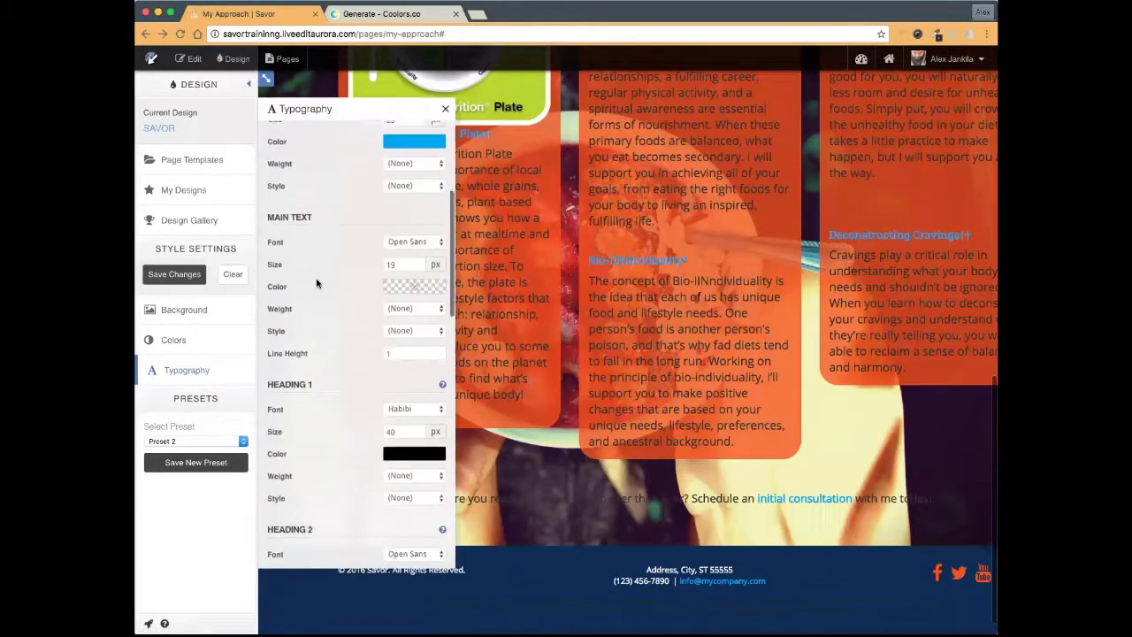
scroll(317, 283, down, 15)
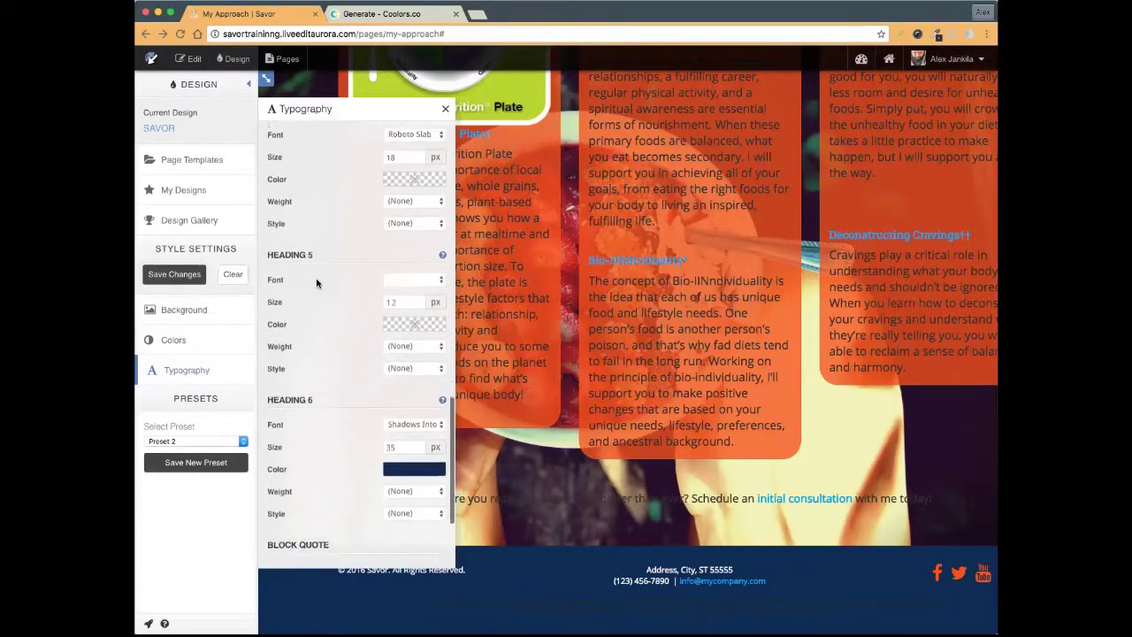
scroll(317, 283, down, 3)
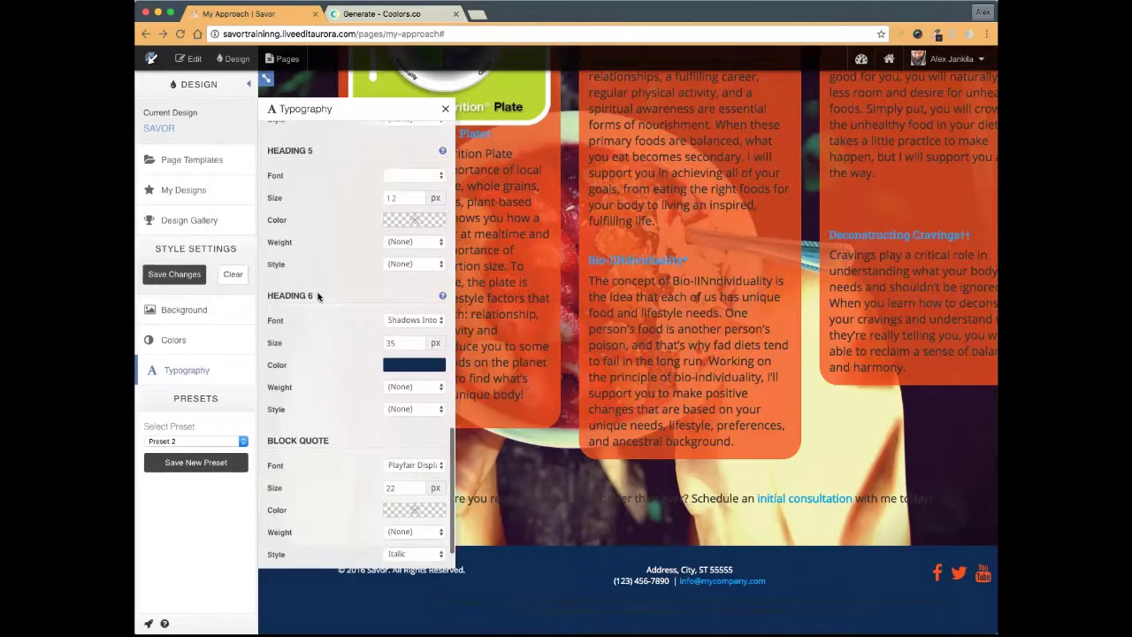
drag(319, 297, 263, 297)
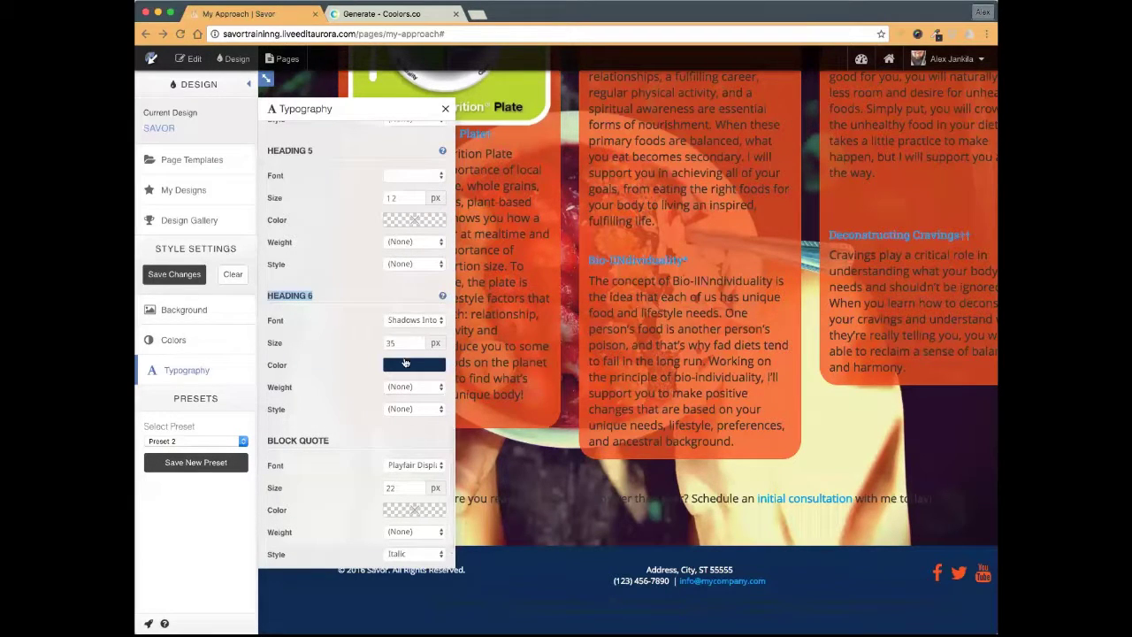
click(447, 108)
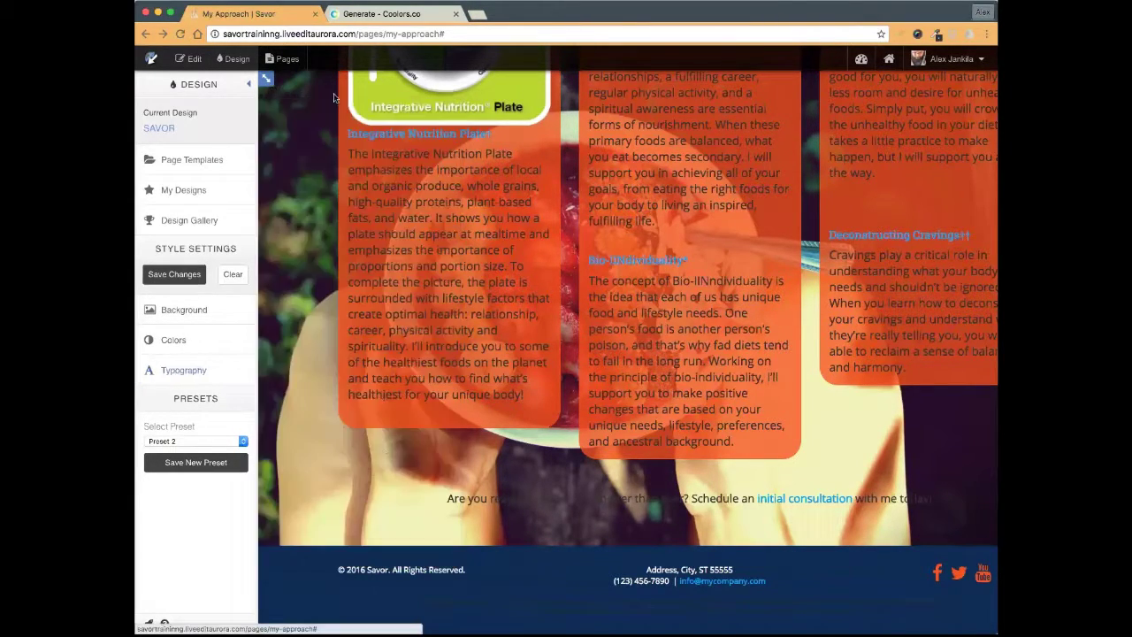
scroll(390, 320, up, 4)
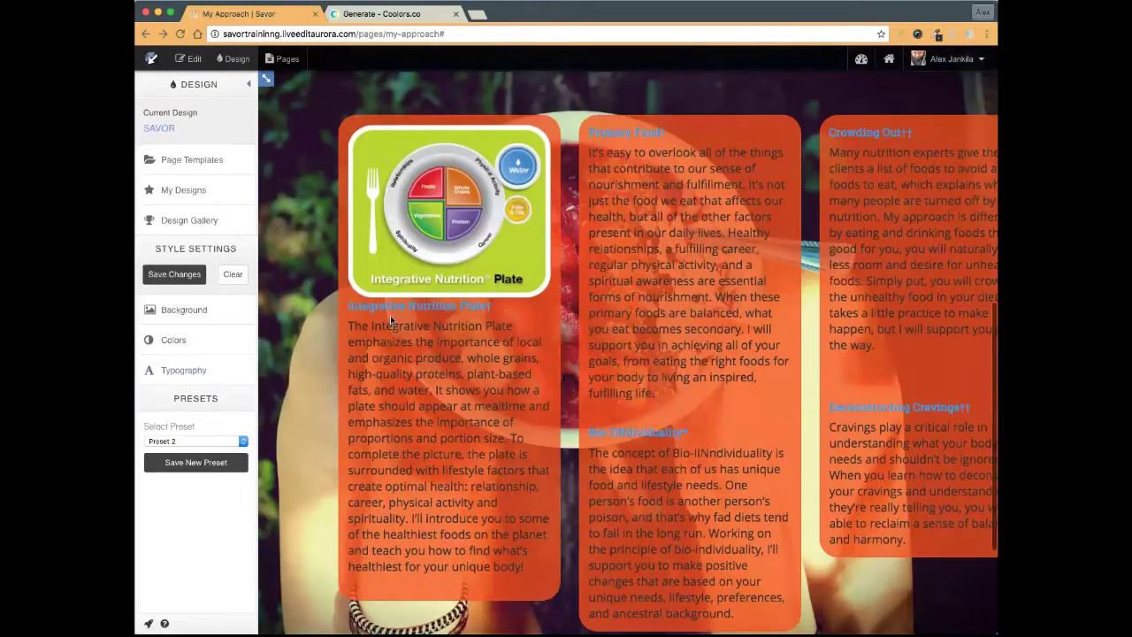
- Format the Integrative Nutrition Plate heading as Header 6 in the text editor
click(188, 59)
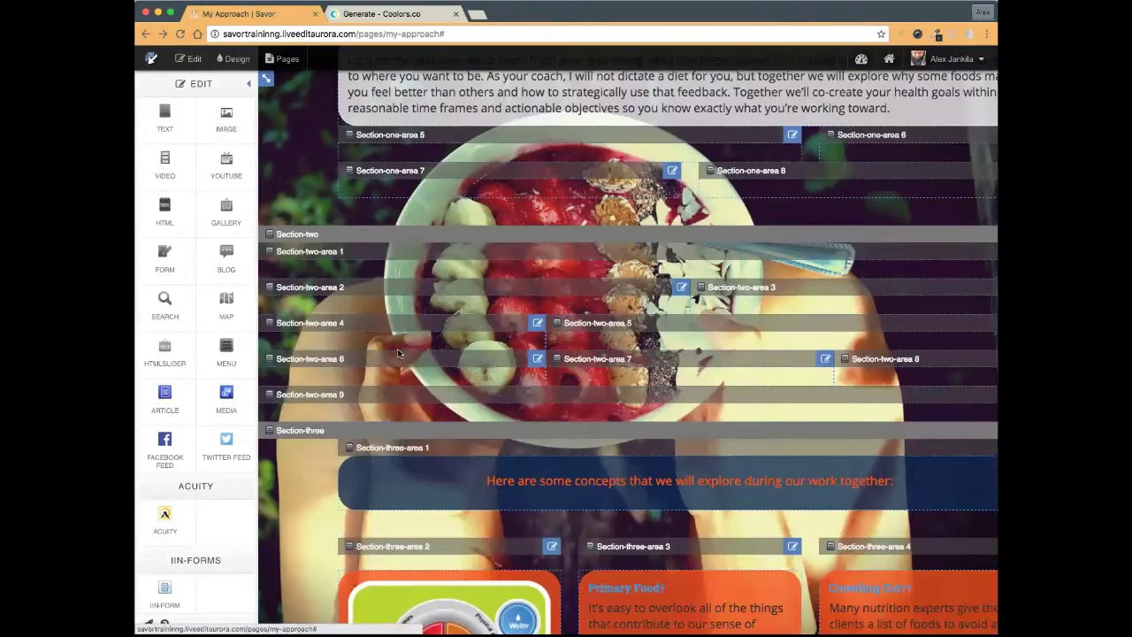
scroll(398, 354, down, 10)
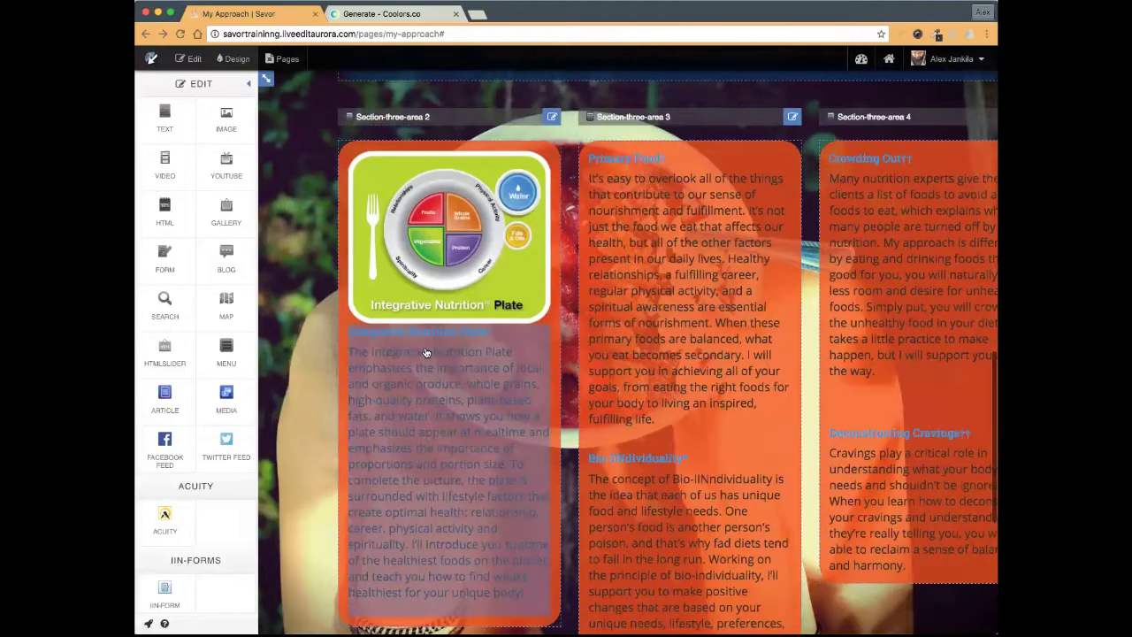
click(426, 353)
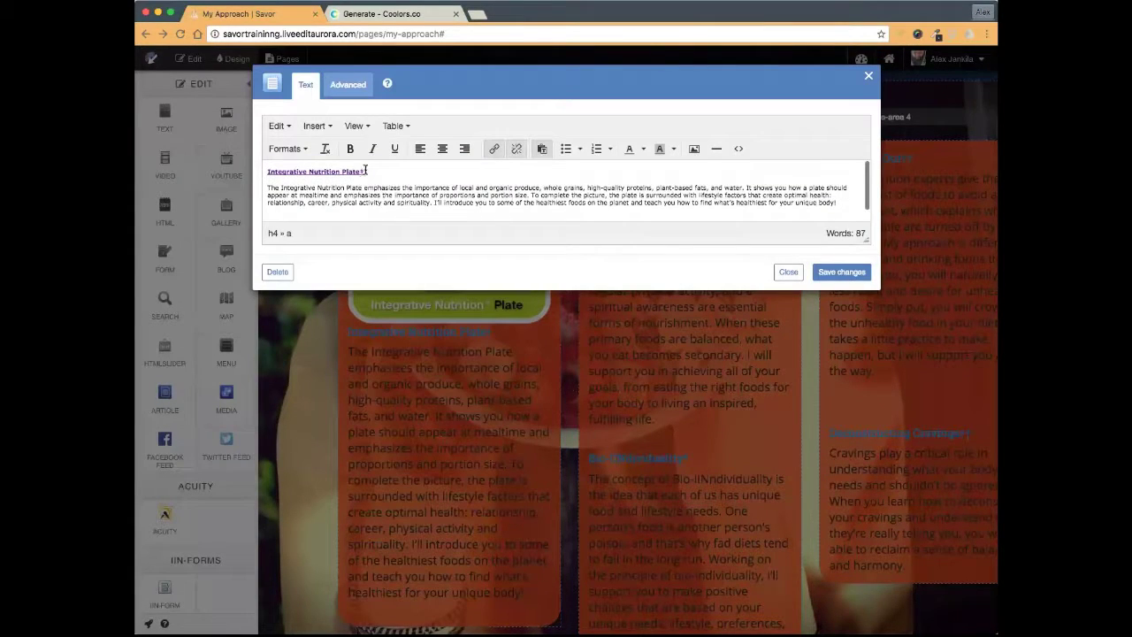
drag(363, 171, 263, 170)
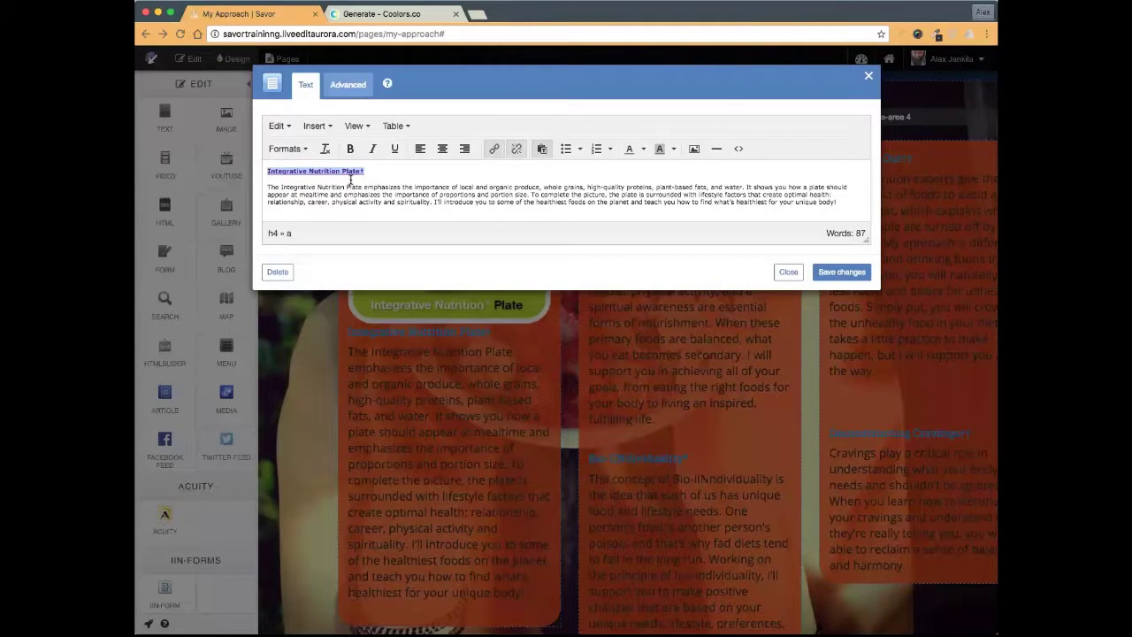
click(306, 150)
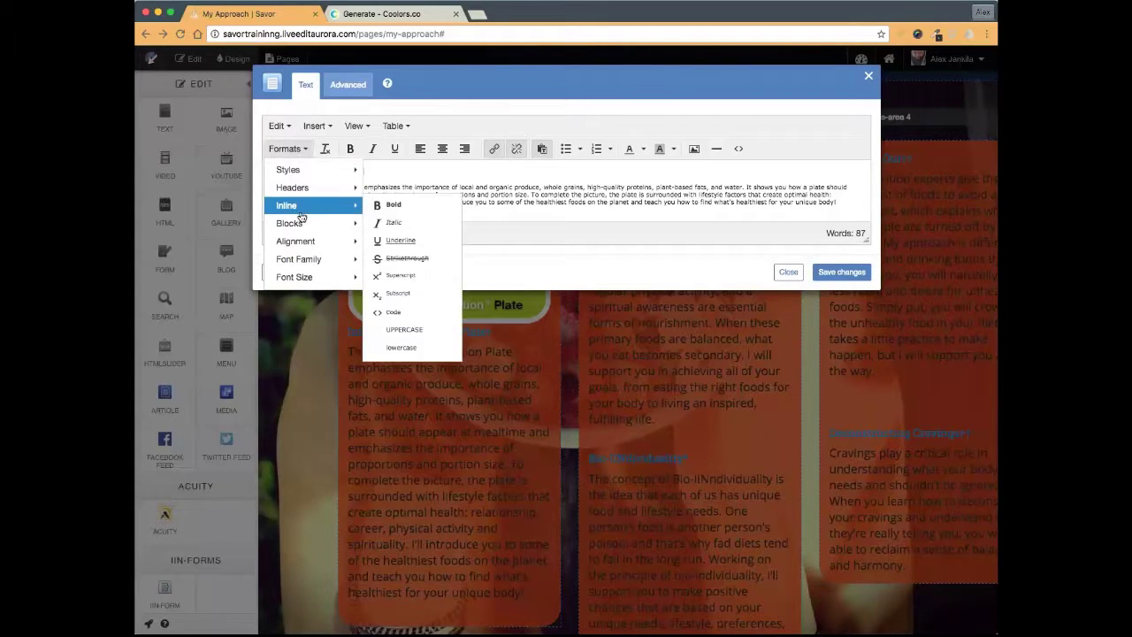
mouse_move(302, 194)
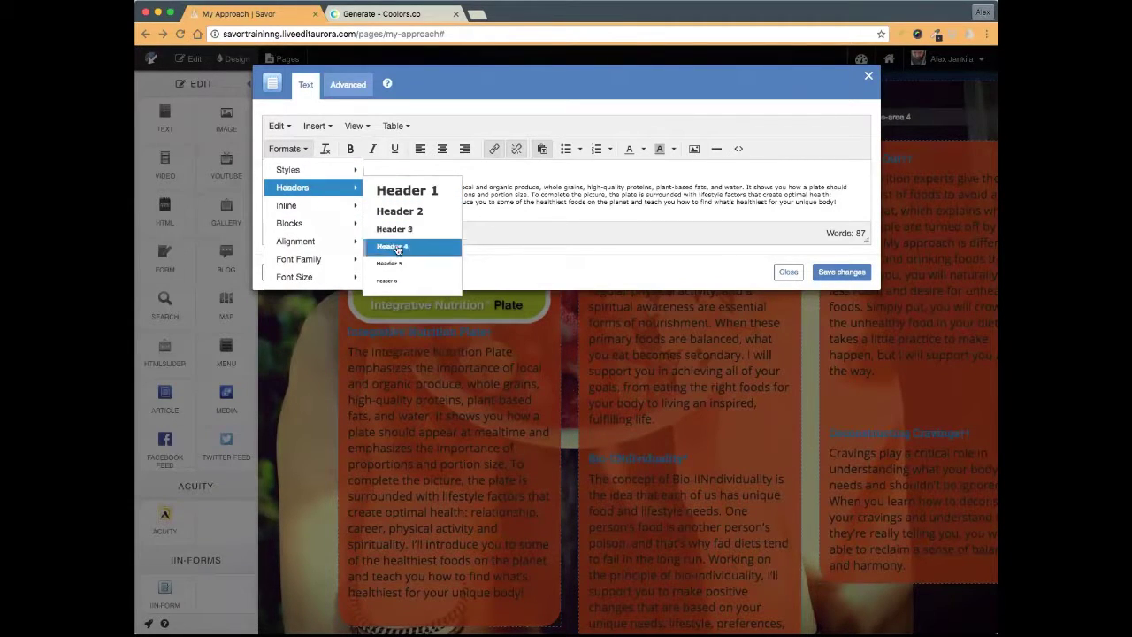
click(397, 283)
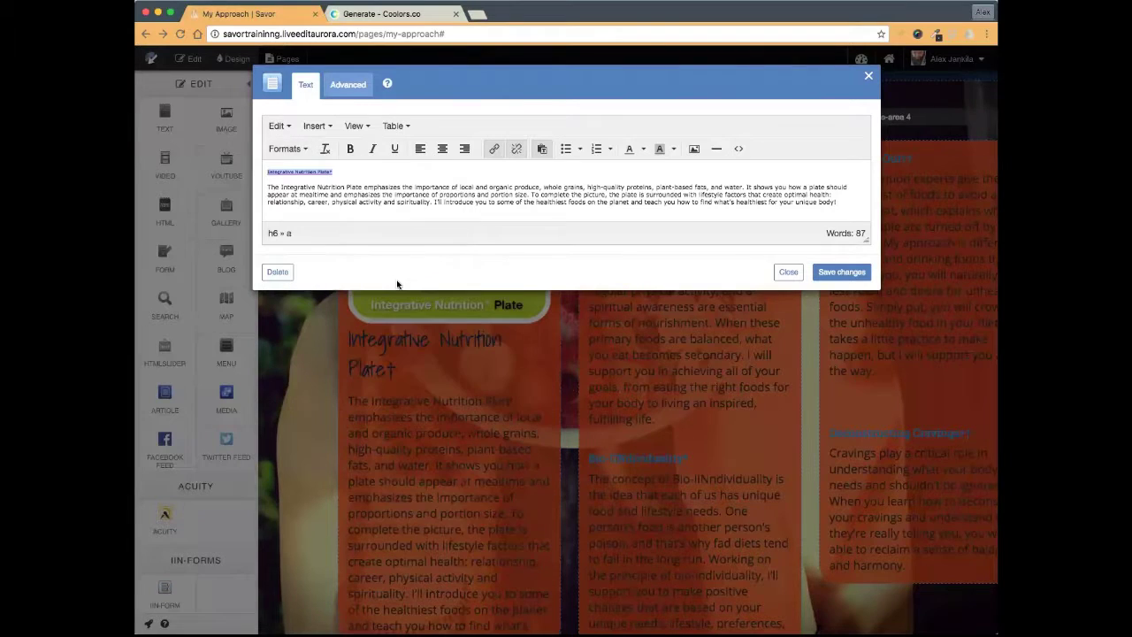
click(361, 170)
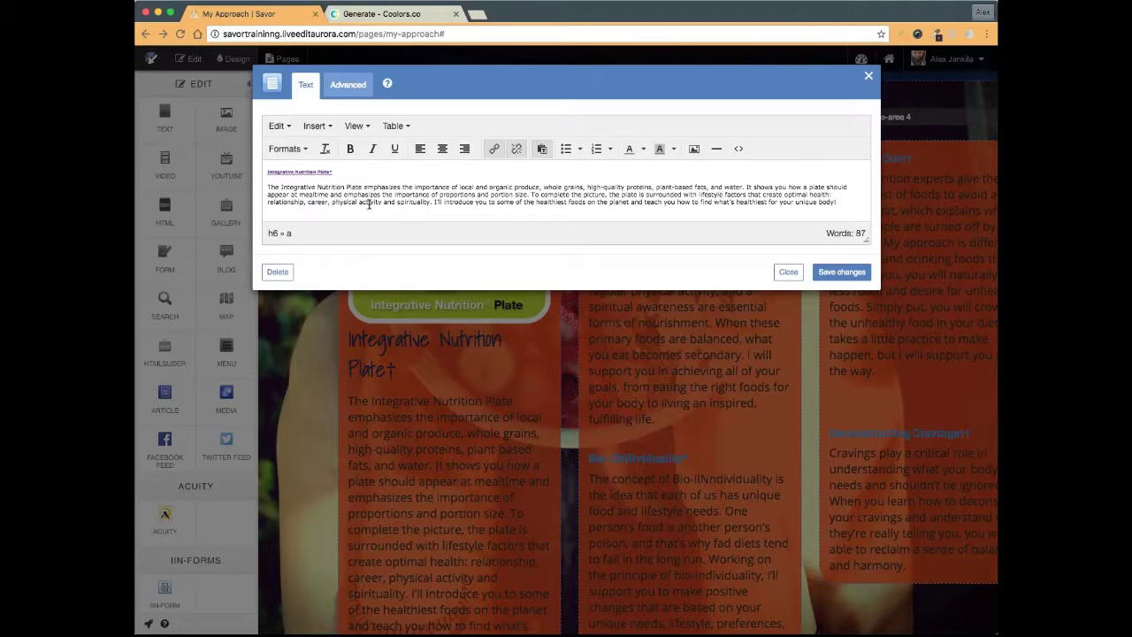
- Turn the Integrative Nutrition Plate paragraph text white
click(362, 200)
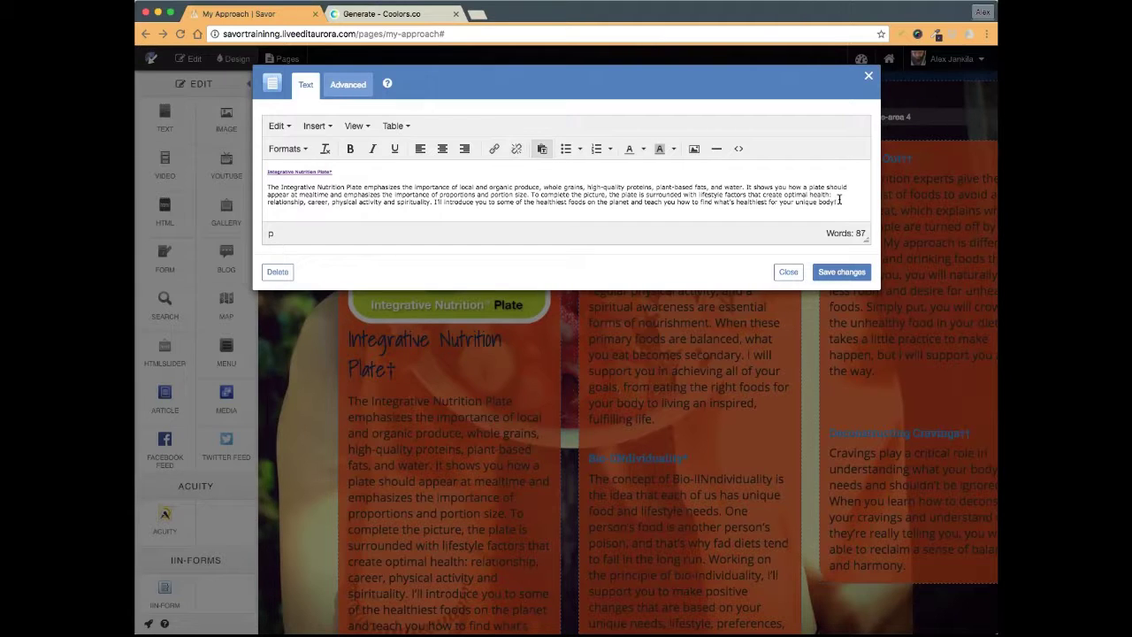
drag(837, 202, 258, 187)
key(ctrl+c)
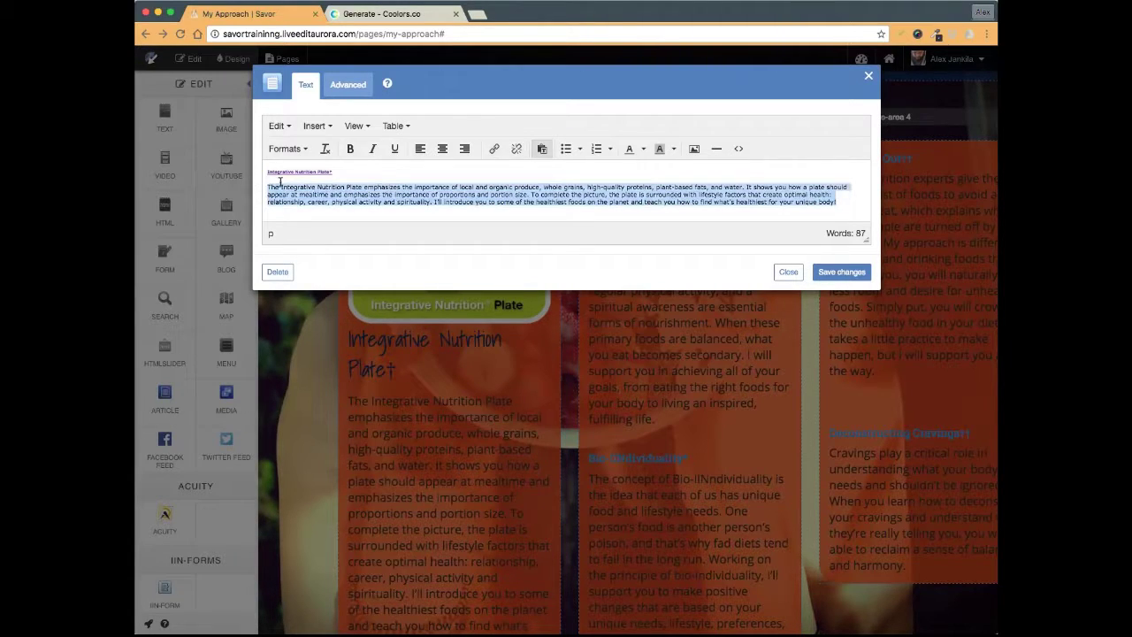
click(644, 149)
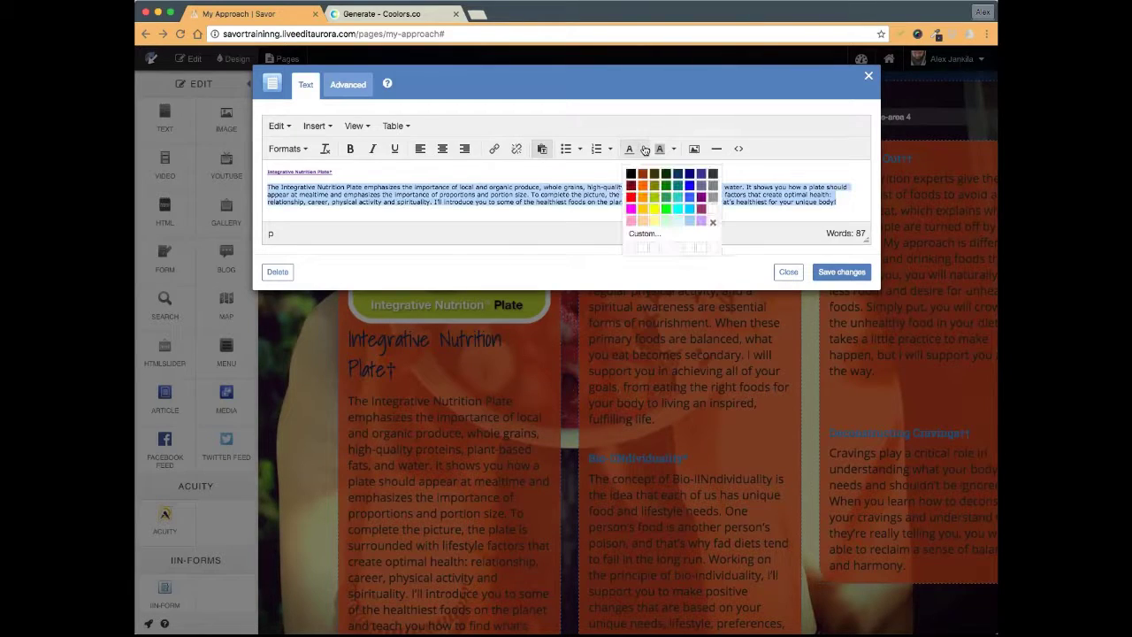
click(714, 211)
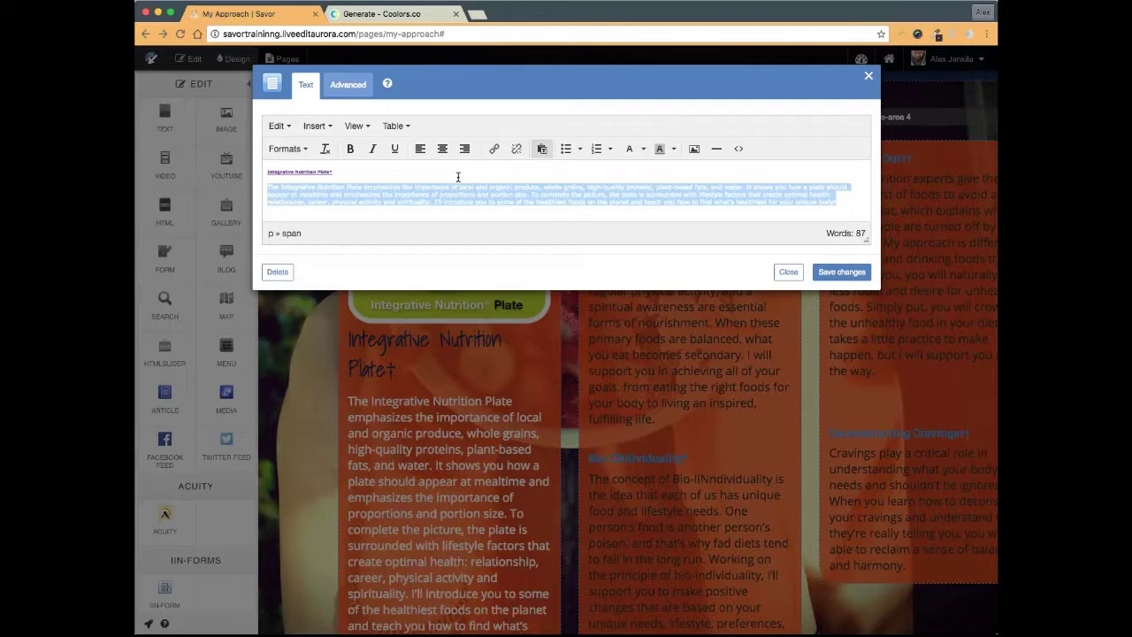
- Cut the white paragraph and paste it back directly below the heading
key(BackSpace)
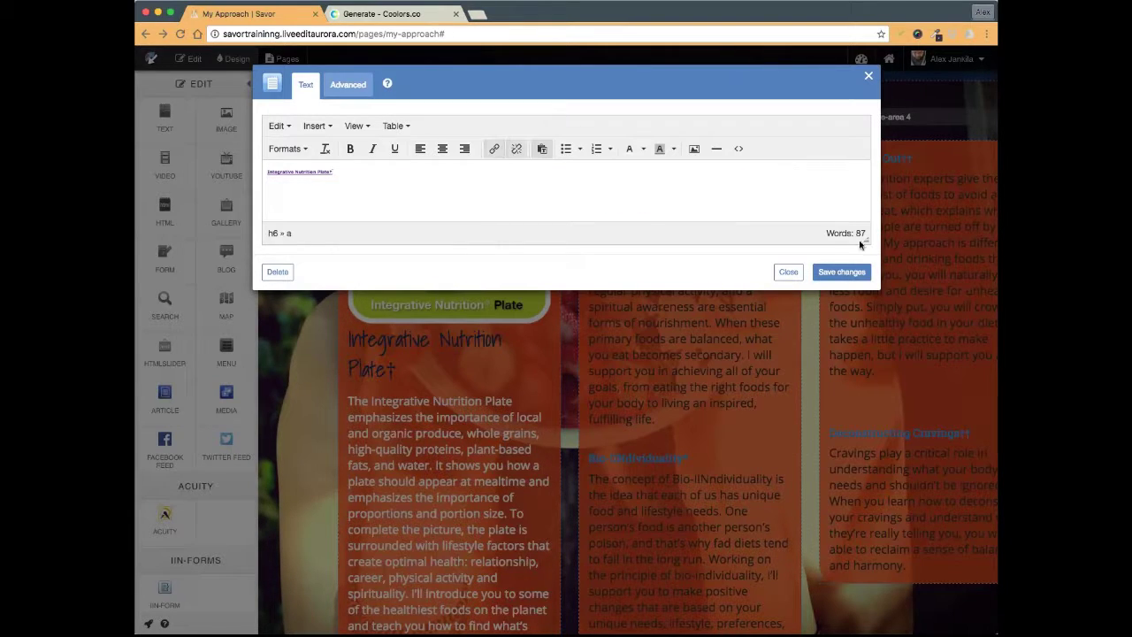
drag(859, 243, 865, 390)
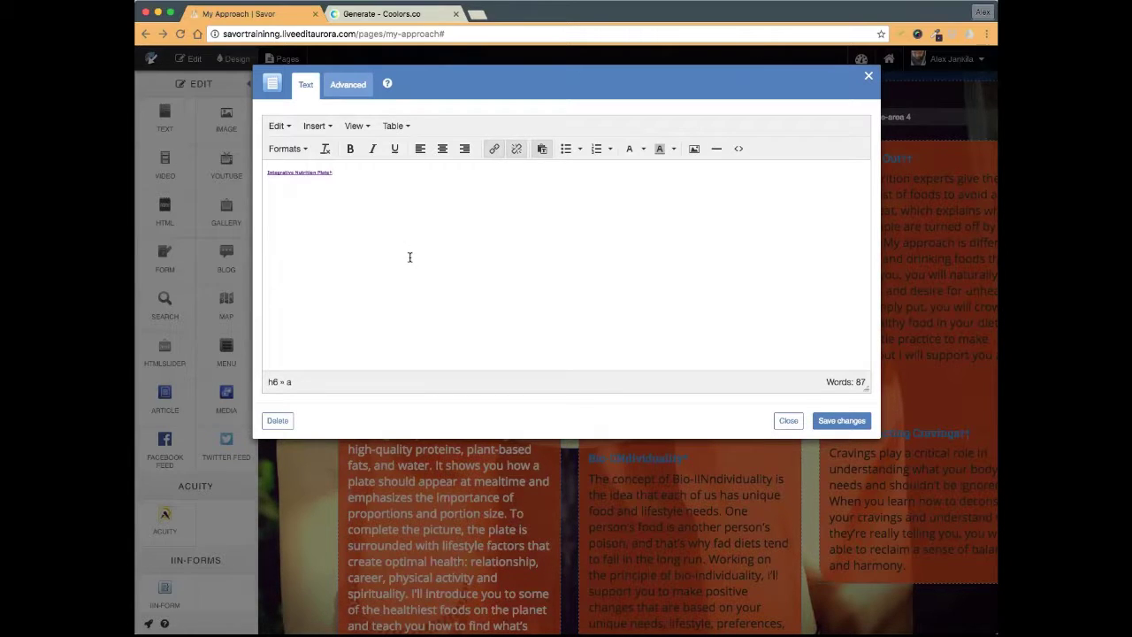
click(342, 222)
key(ctrl+v)
drag(341, 222, 260, 183)
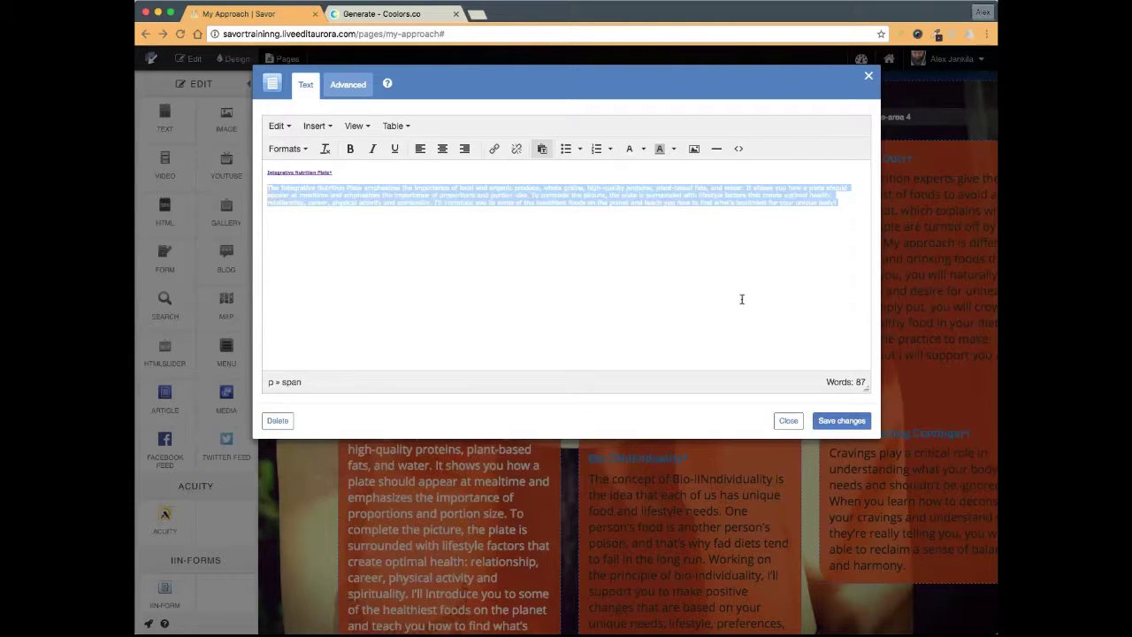
key(BackSpace)
- Save the card, exit edit mode, and scroll the live My Approach cards back to the top
click(841, 421)
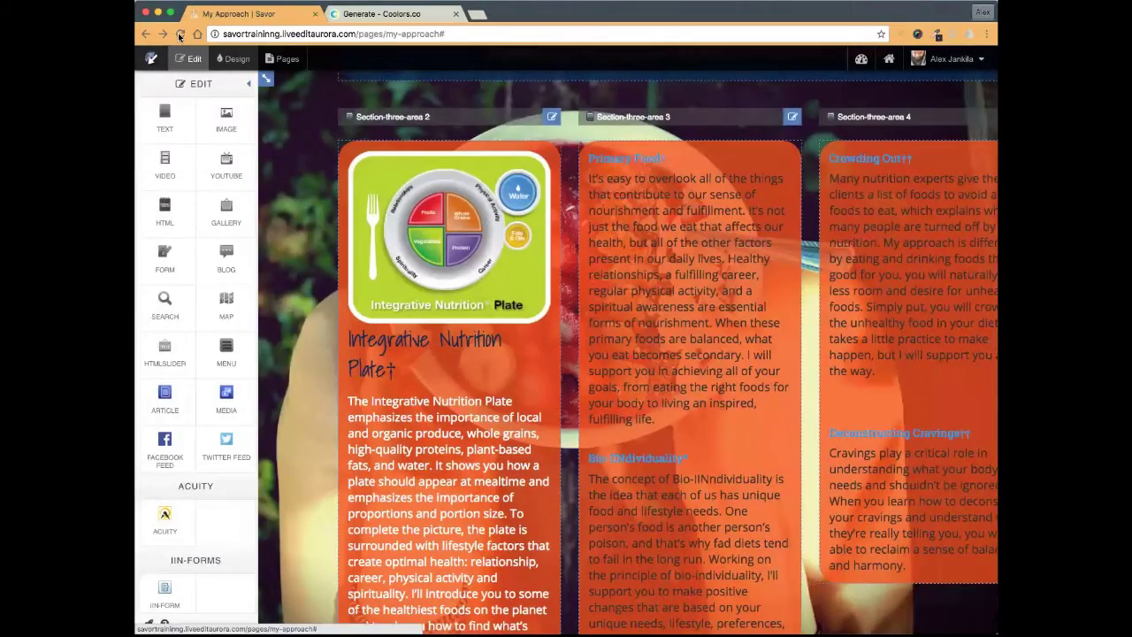
click(180, 37)
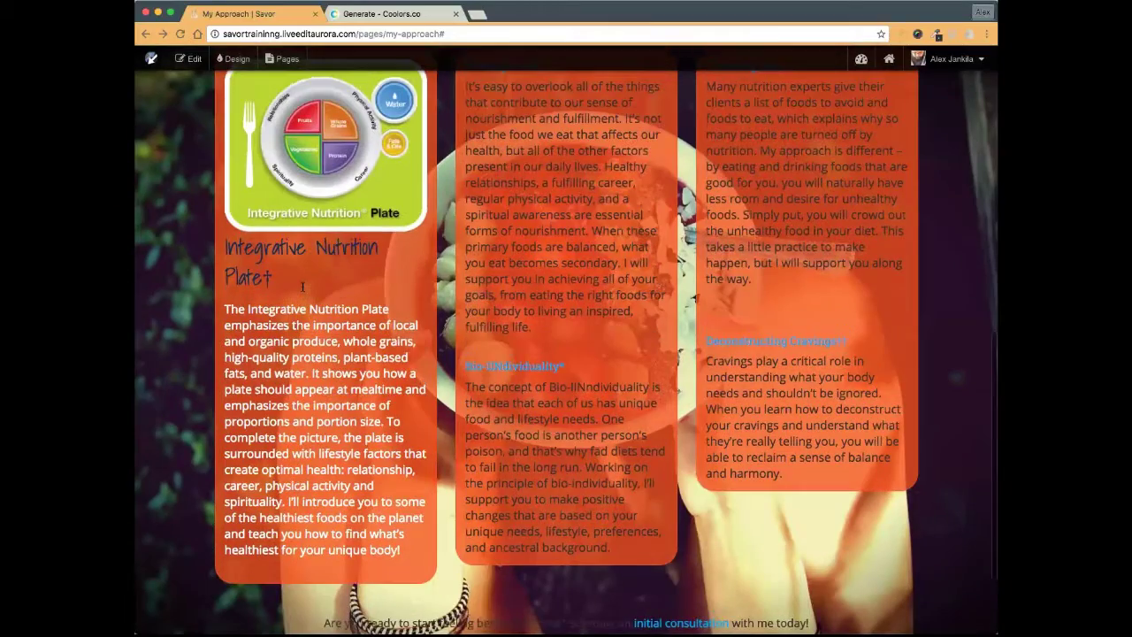
scroll(265, 283, up, 2)
scroll(188, 279, down, 1)
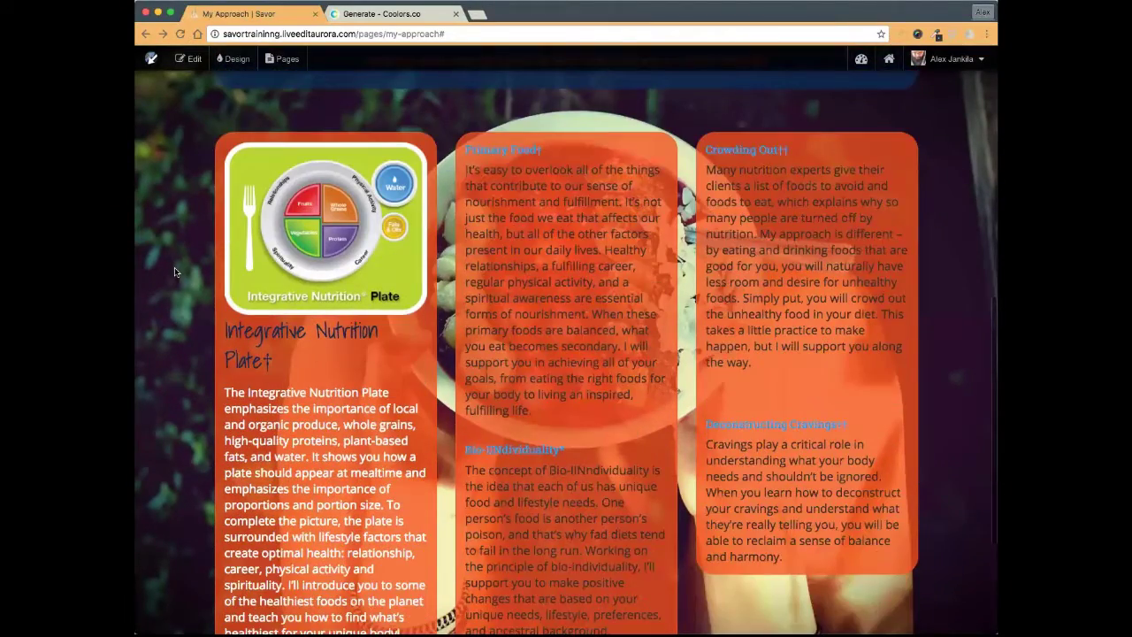
scroll(174, 272, up, 1)
scroll(174, 272, up, 1)
scroll(944, 442, down, 3)
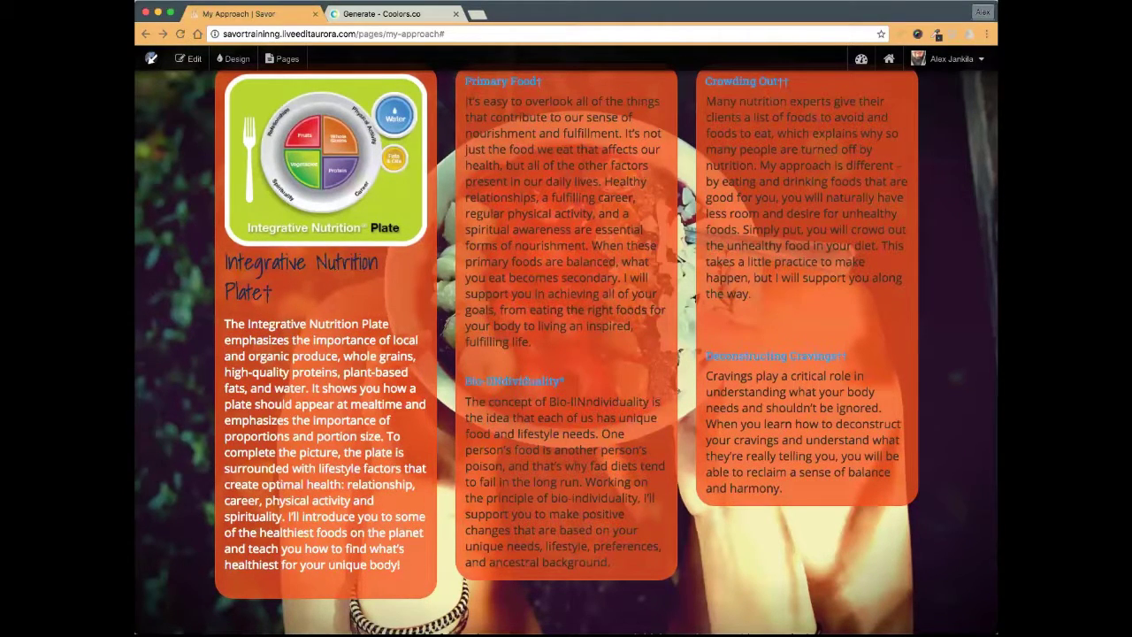
scroll(870, 236, up, 10)
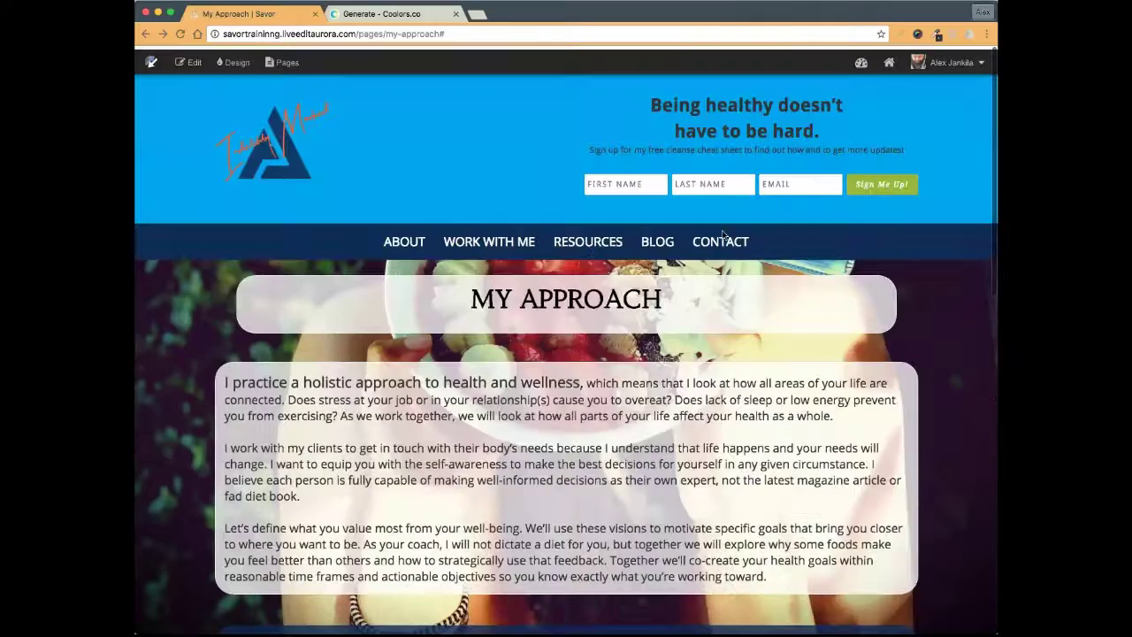
- Open Site Settings from the account menu and look over the business name field
click(989, 58)
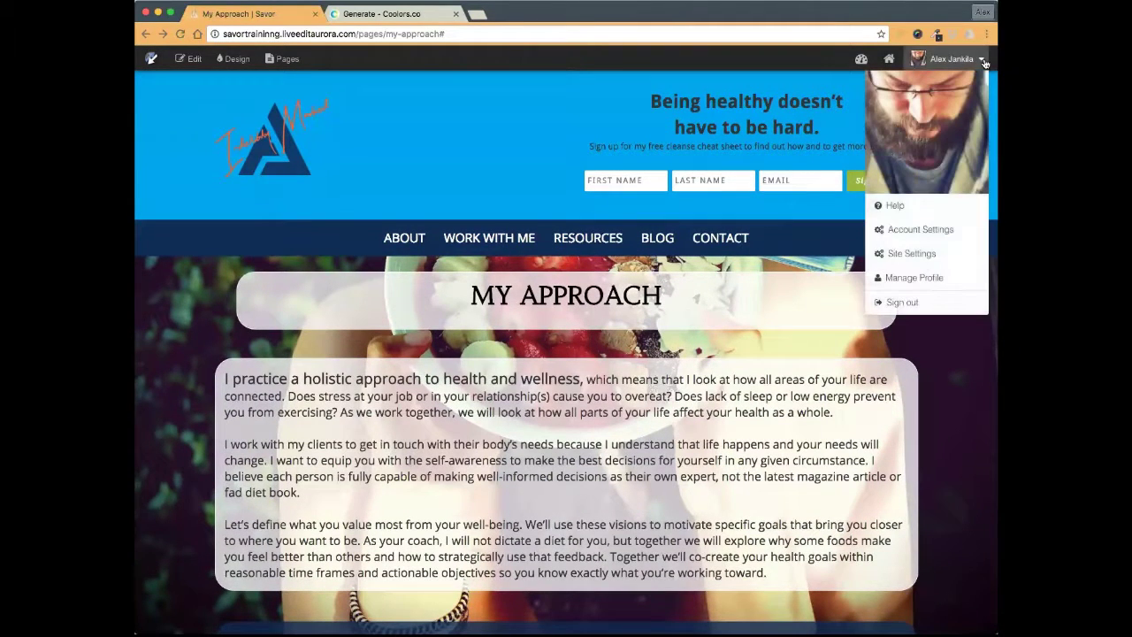
click(912, 253)
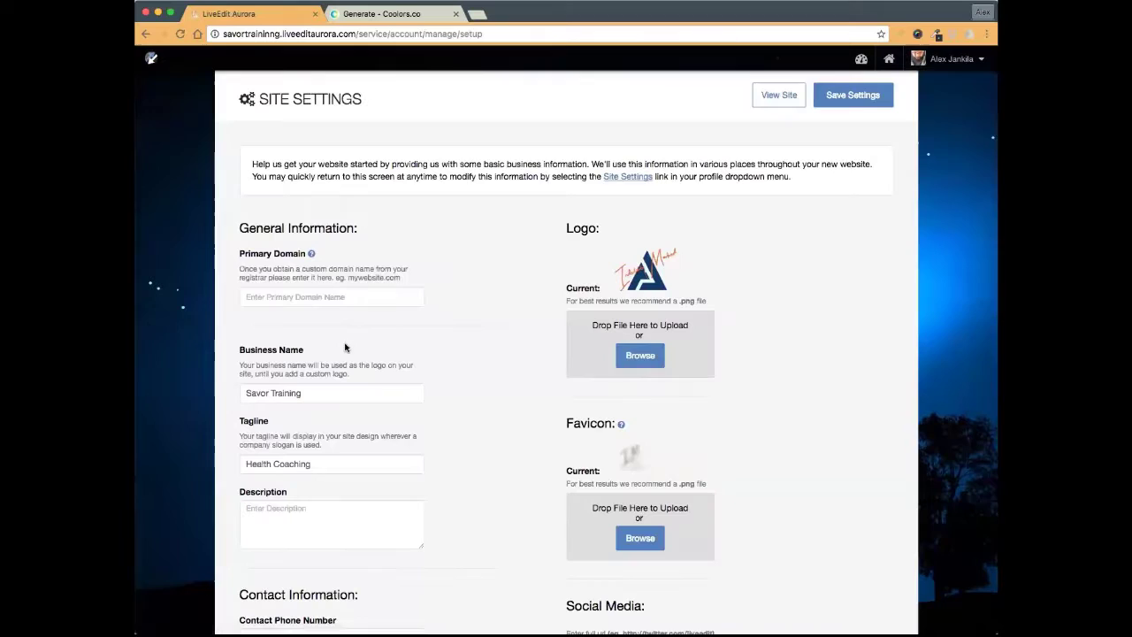
double_click(330, 393)
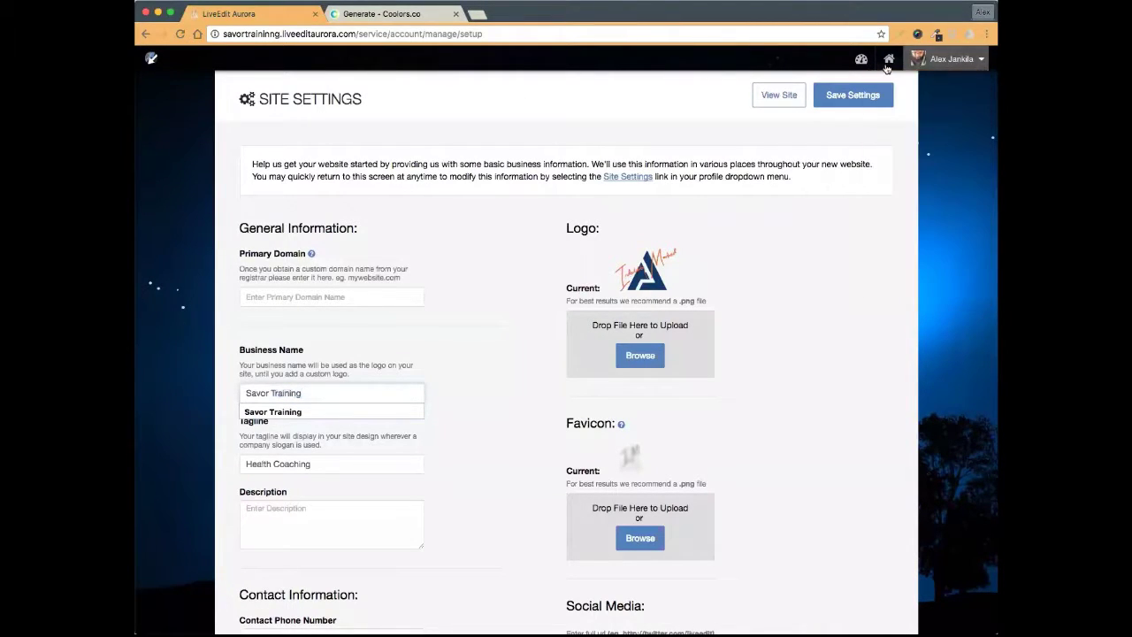
click(588, 106)
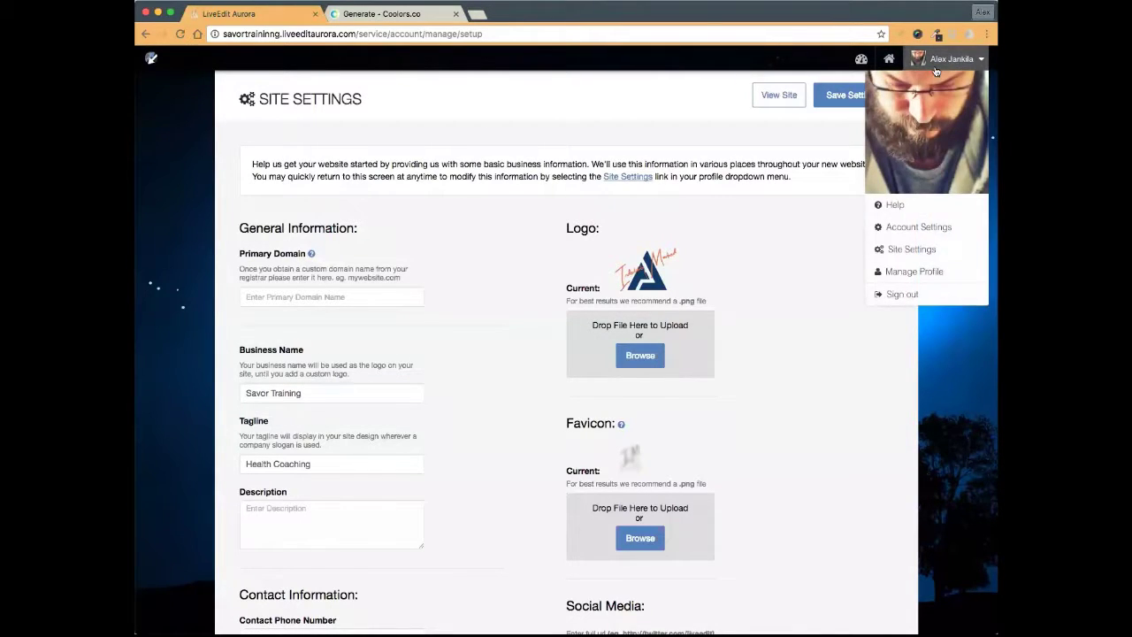
- Return to My Approach and open the Design panel, briefly checking Typography
click(144, 34)
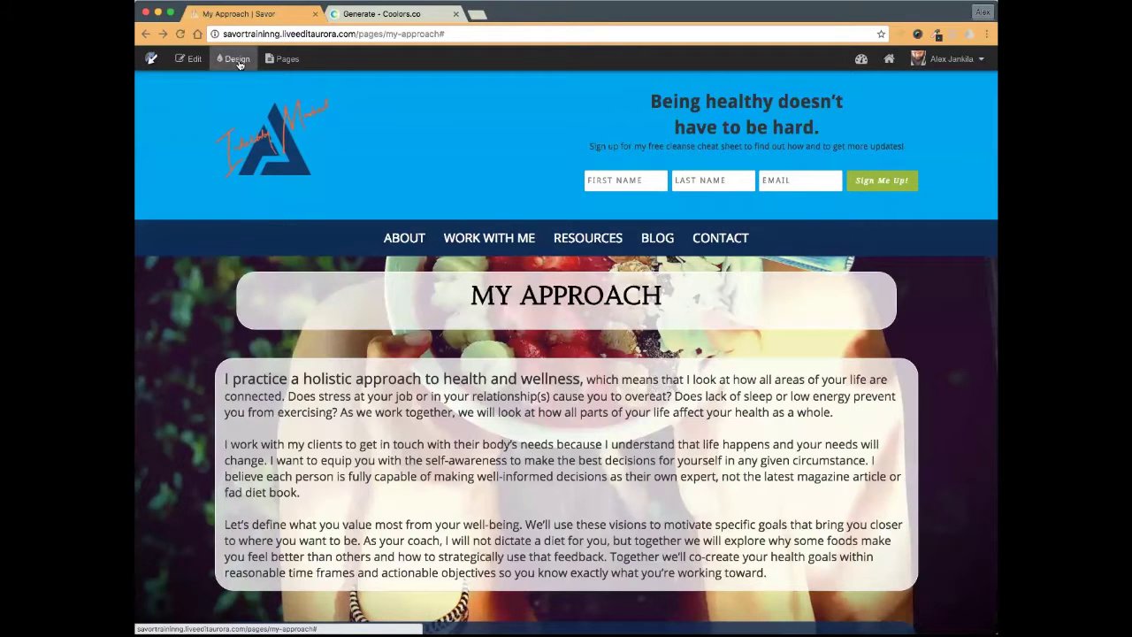
click(235, 59)
click(206, 340)
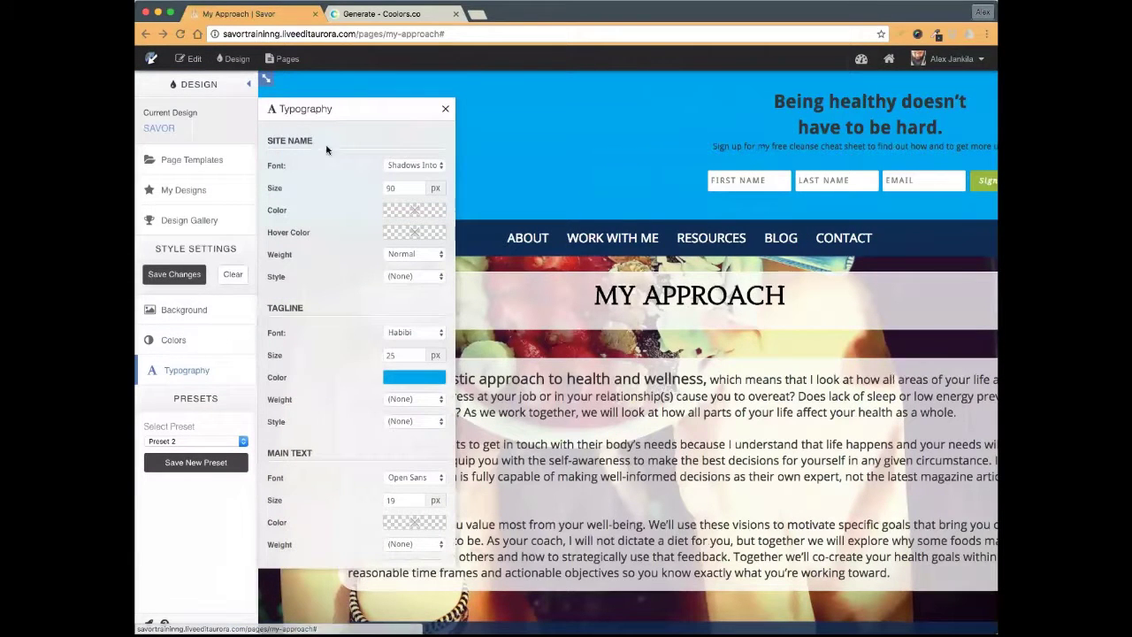
drag(268, 139, 311, 139)
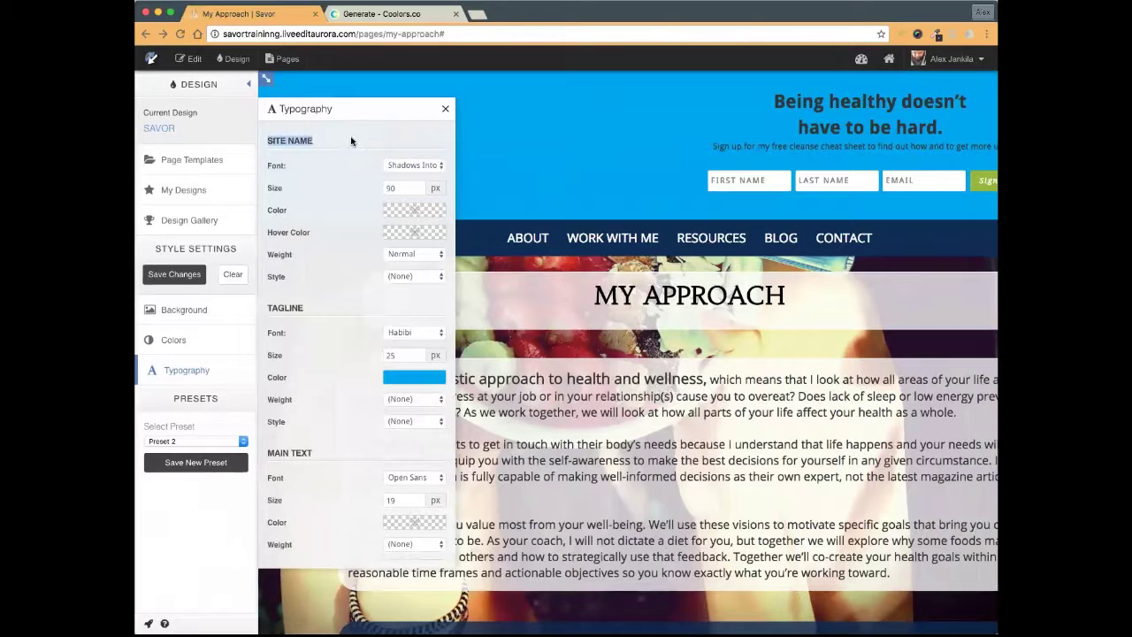
click(447, 110)
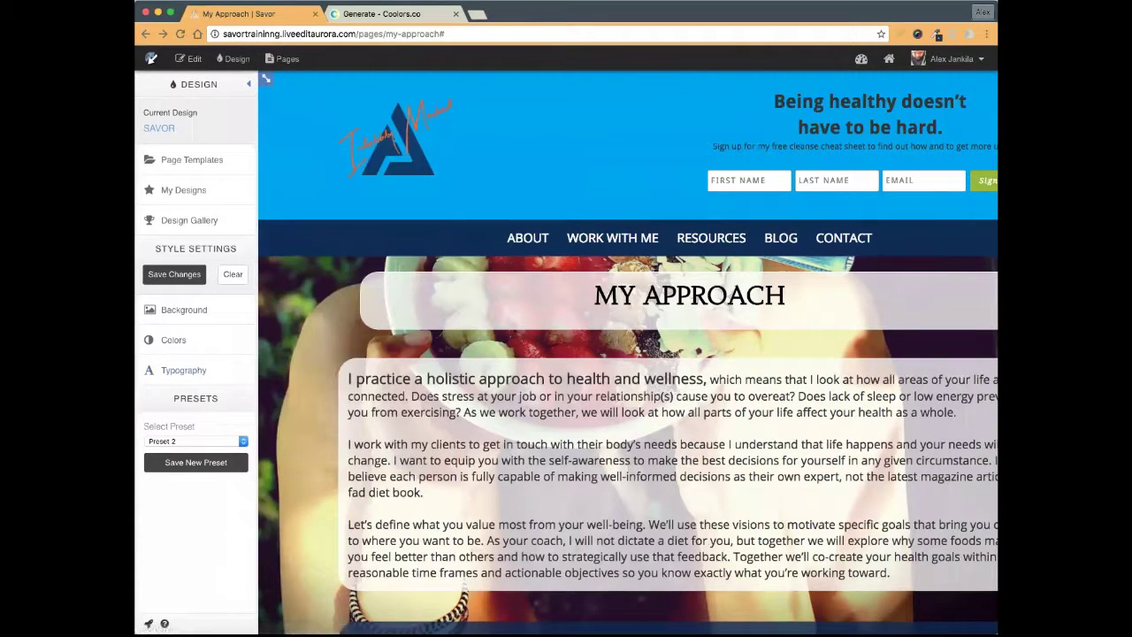
scroll(293, 207, down, 4)
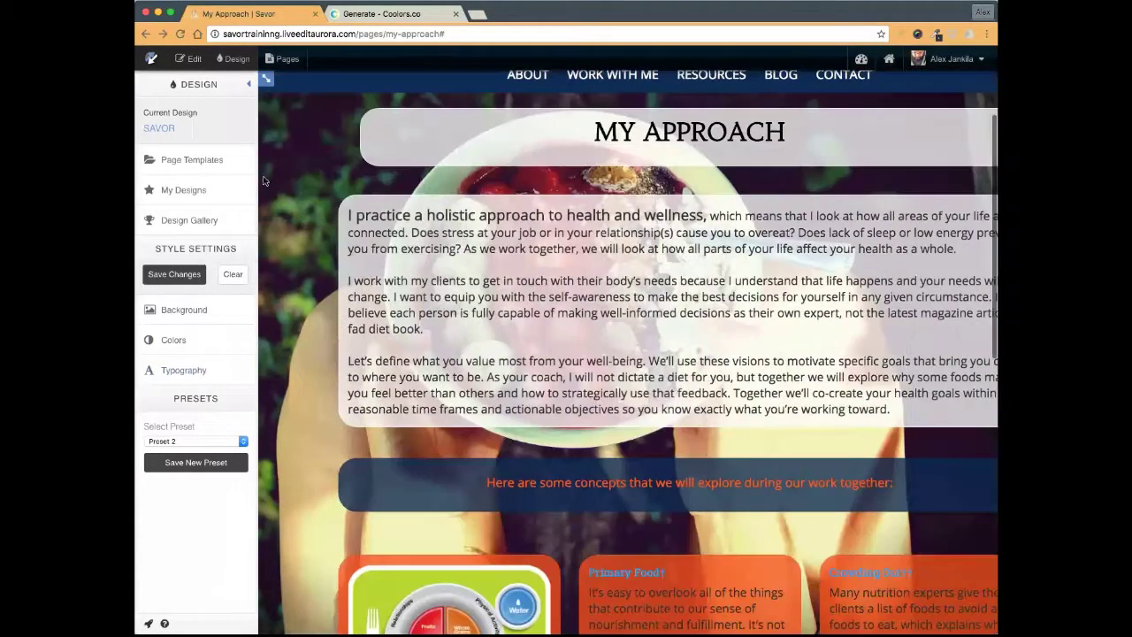
- Back in edit mode, make the Primary Food heading a Header 6
click(344, 230)
scroll(343, 230, down, 15)
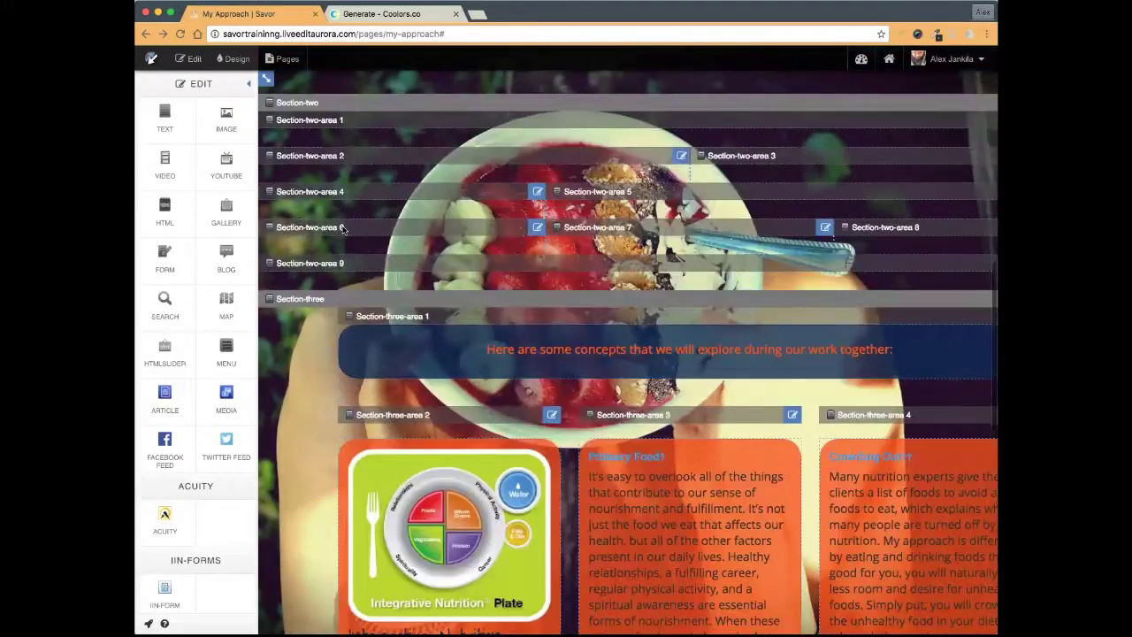
scroll(698, 354, down, 5)
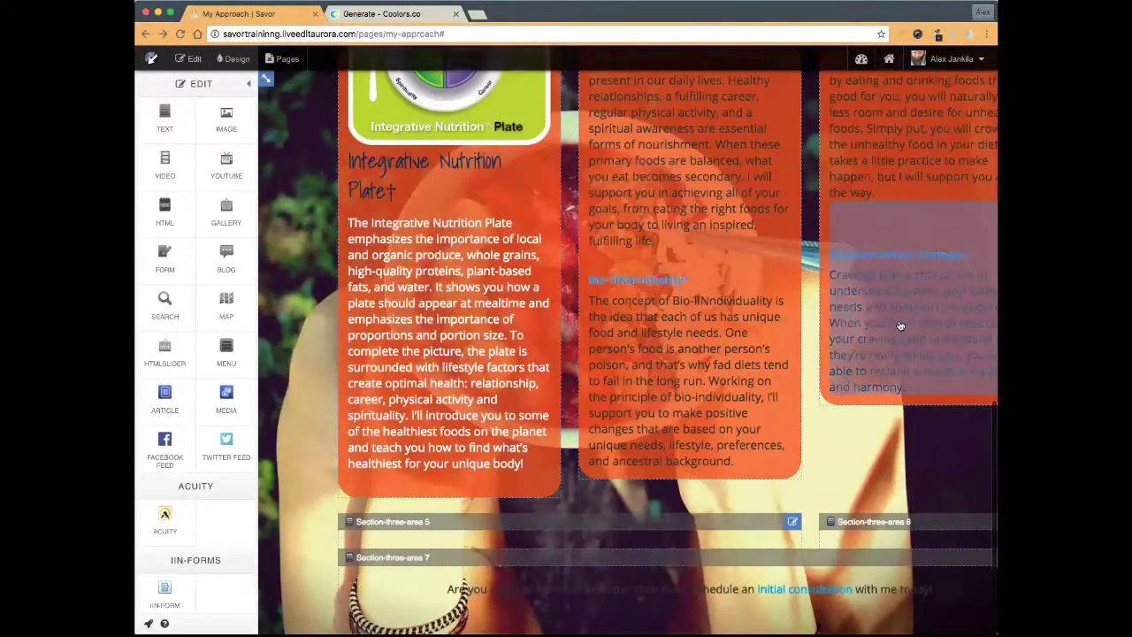
scroll(655, 376, up, 3)
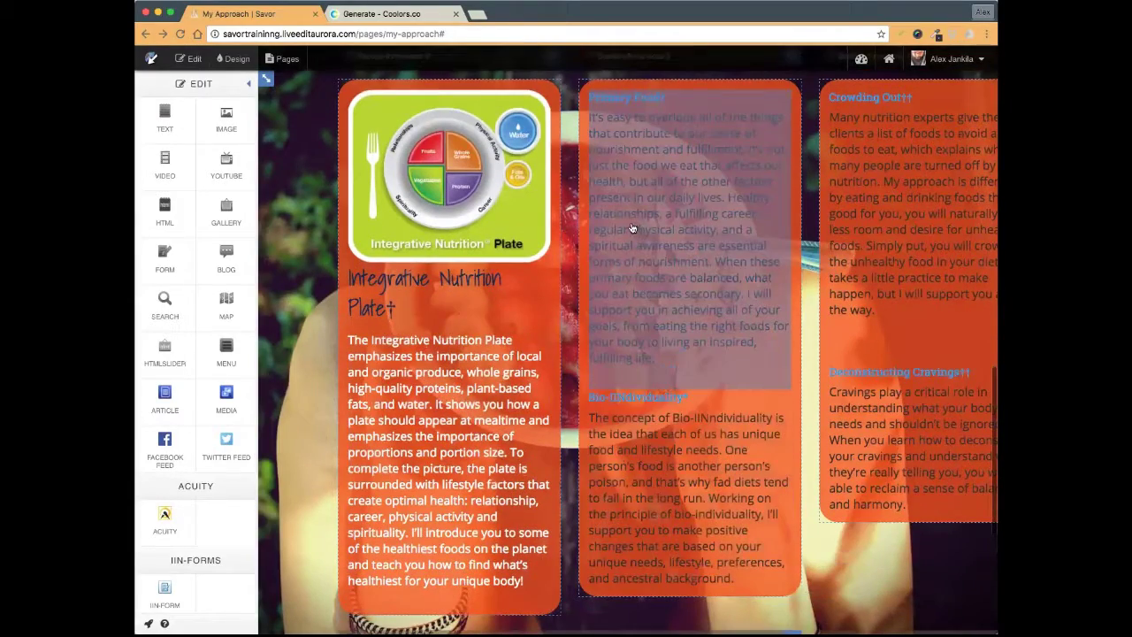
click(631, 221)
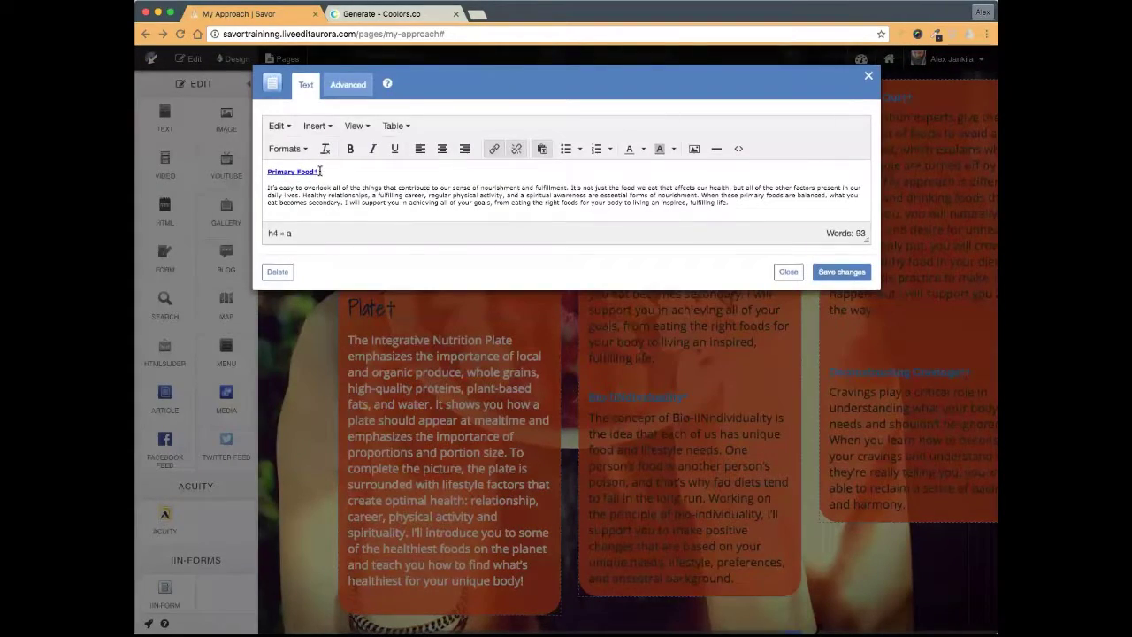
drag(316, 171, 262, 169)
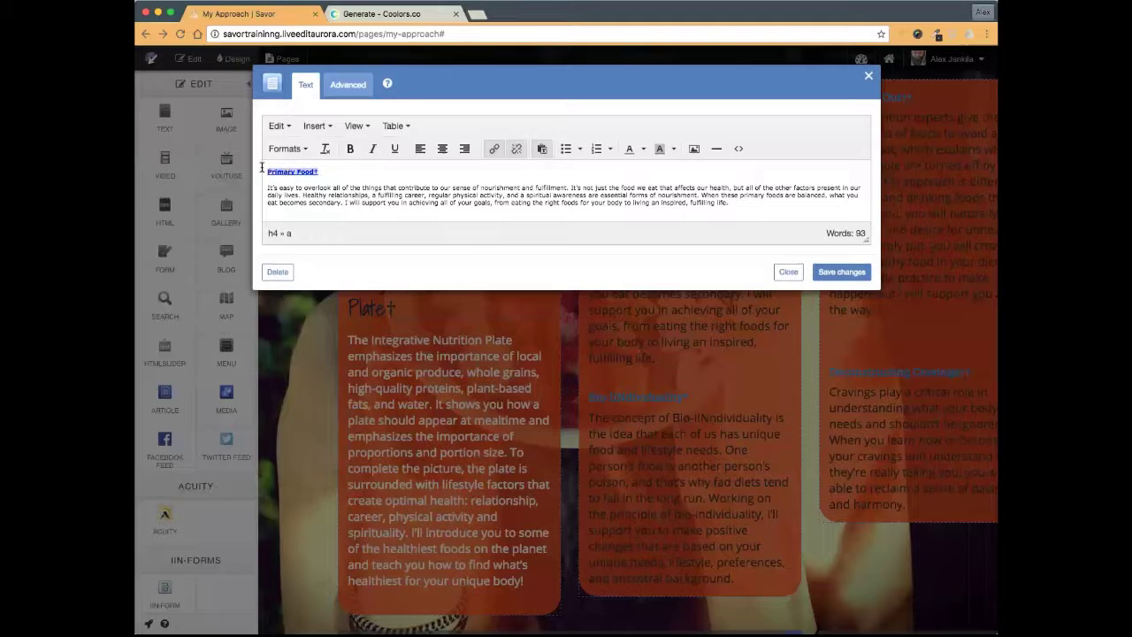
click(304, 149)
mouse_move(300, 187)
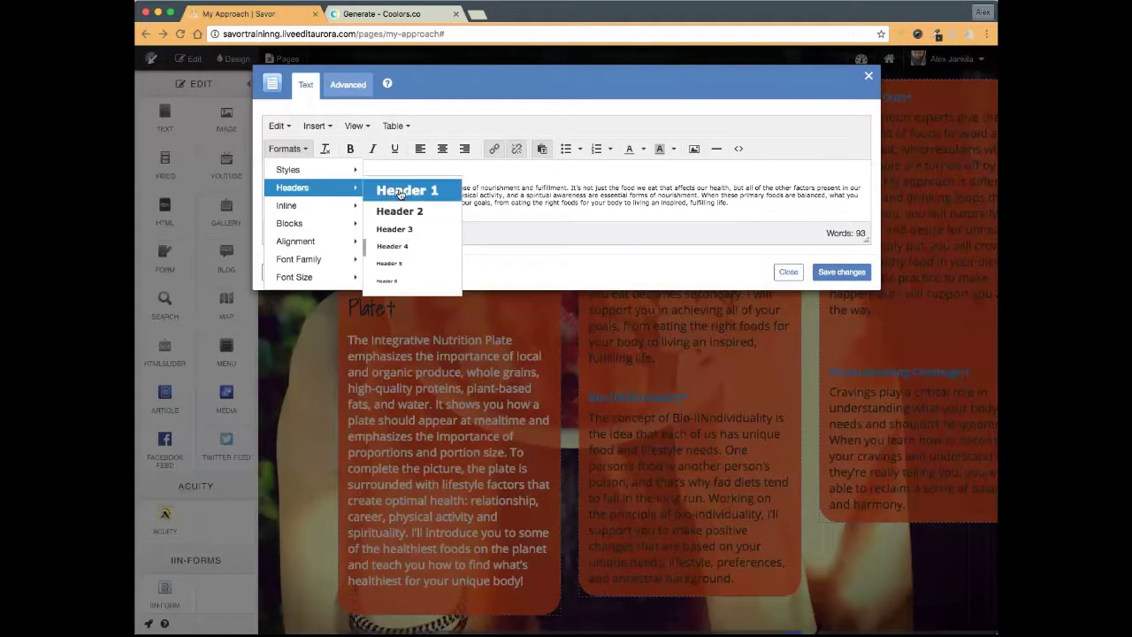
click(391, 283)
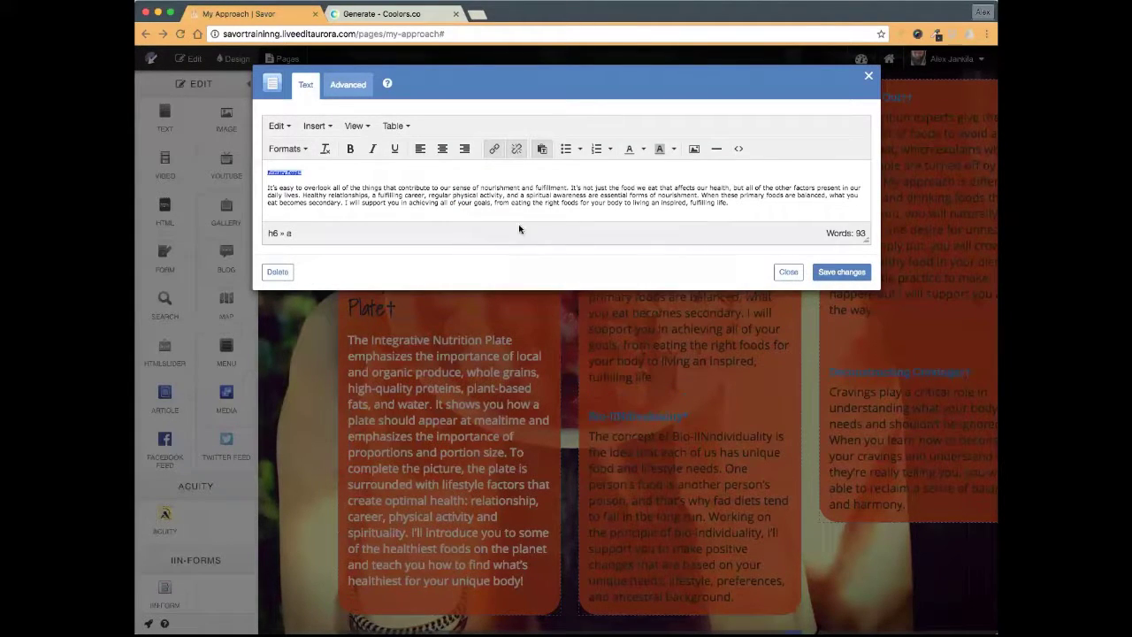
- Make the Primary Food paragraph white and save the card
drag(731, 202, 265, 187)
click(643, 149)
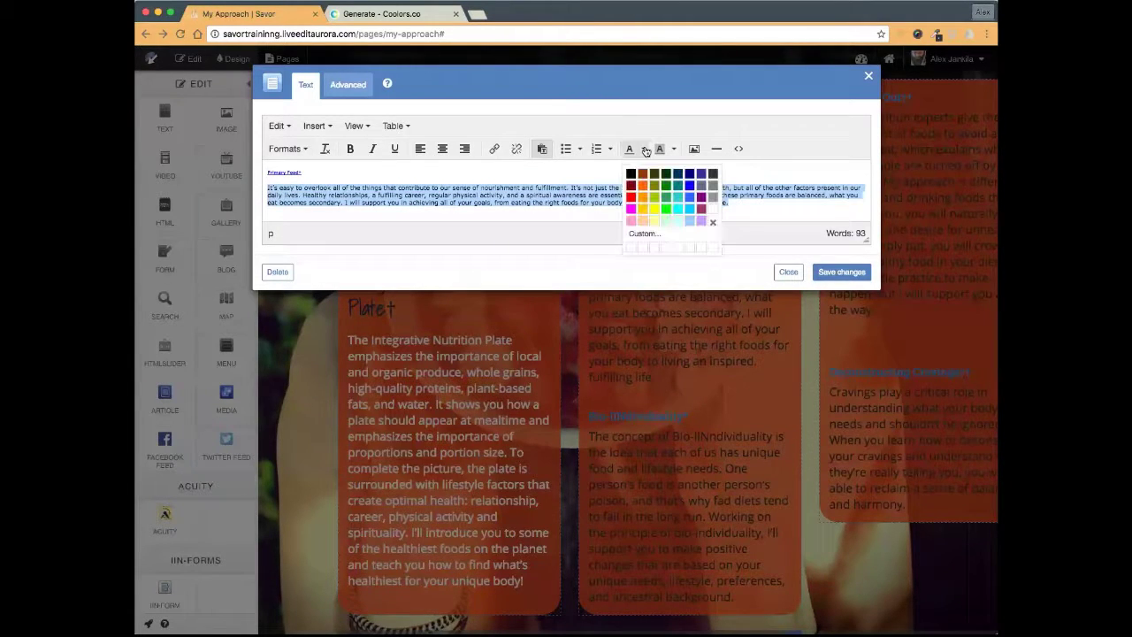
click(714, 213)
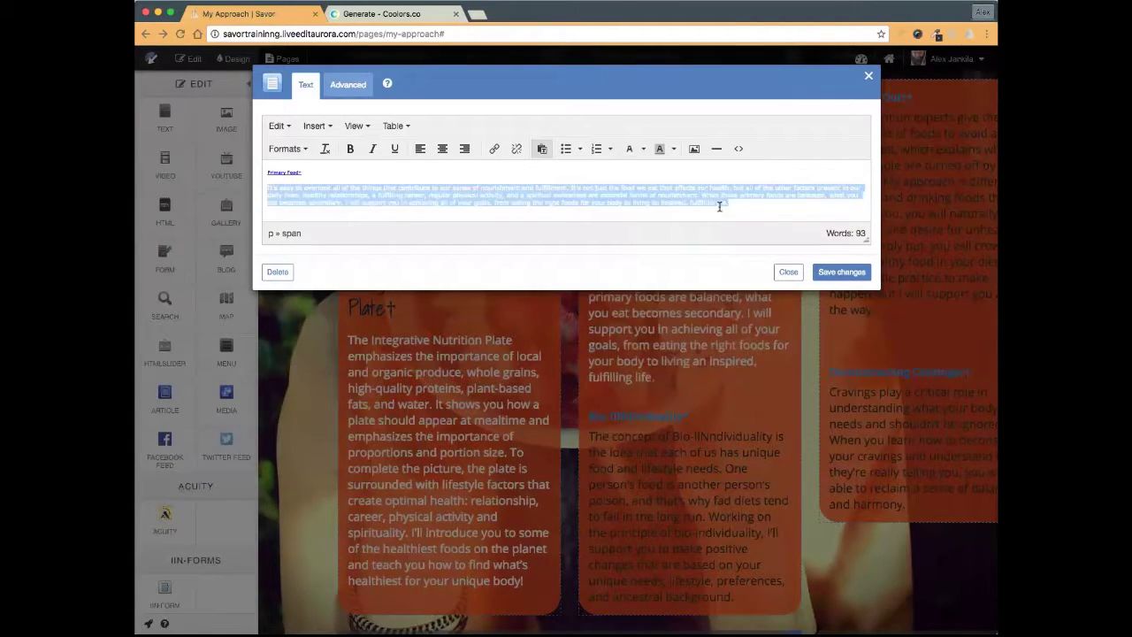
click(758, 209)
click(842, 273)
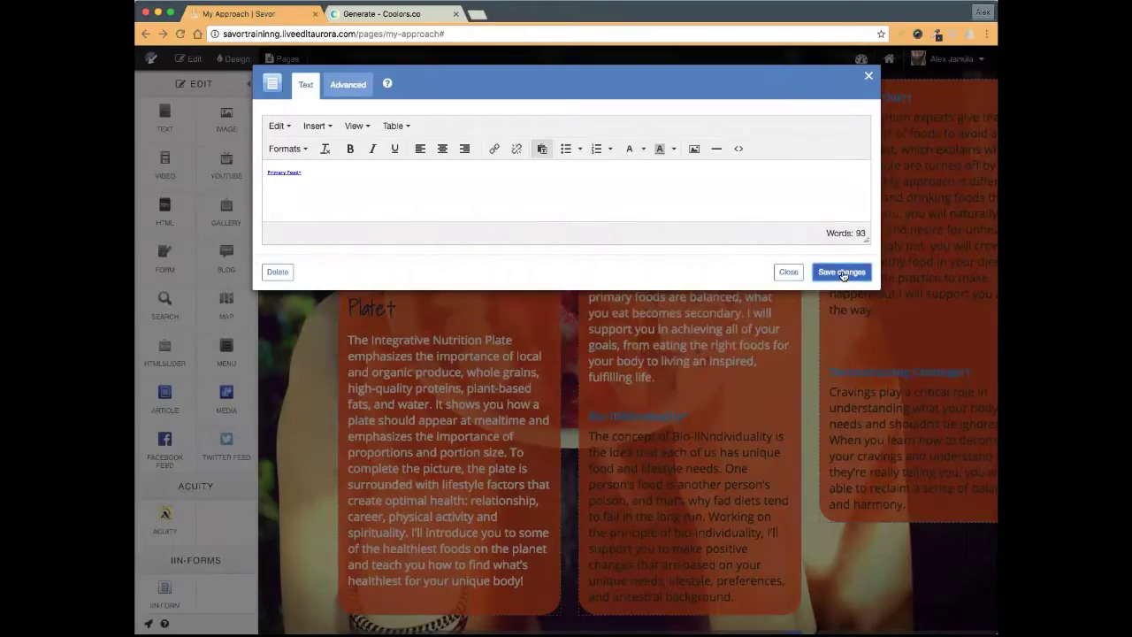
scroll(743, 349, down, 3)
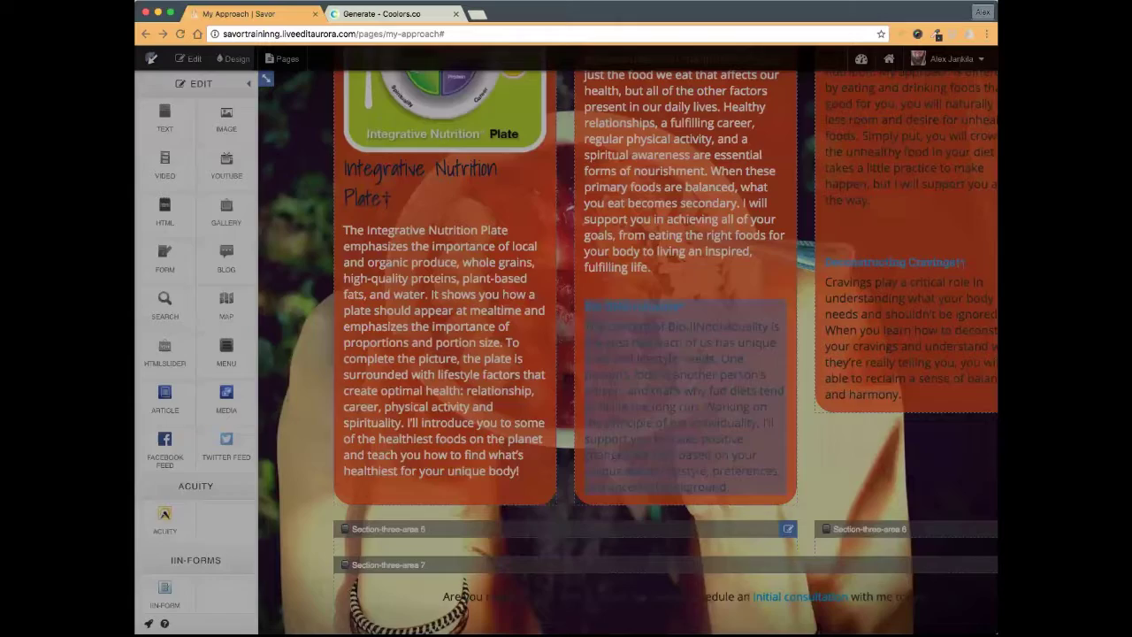
- Make the Bio-IINdividuality heading a Header 6
click(743, 349)
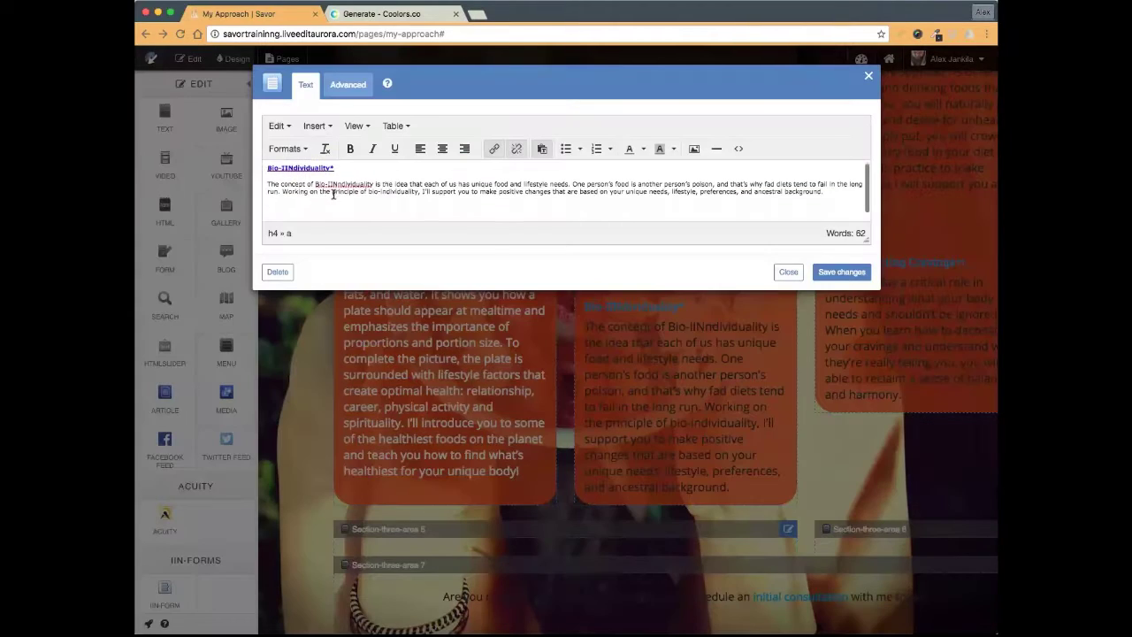
drag(336, 168, 262, 169)
click(304, 150)
mouse_move(305, 187)
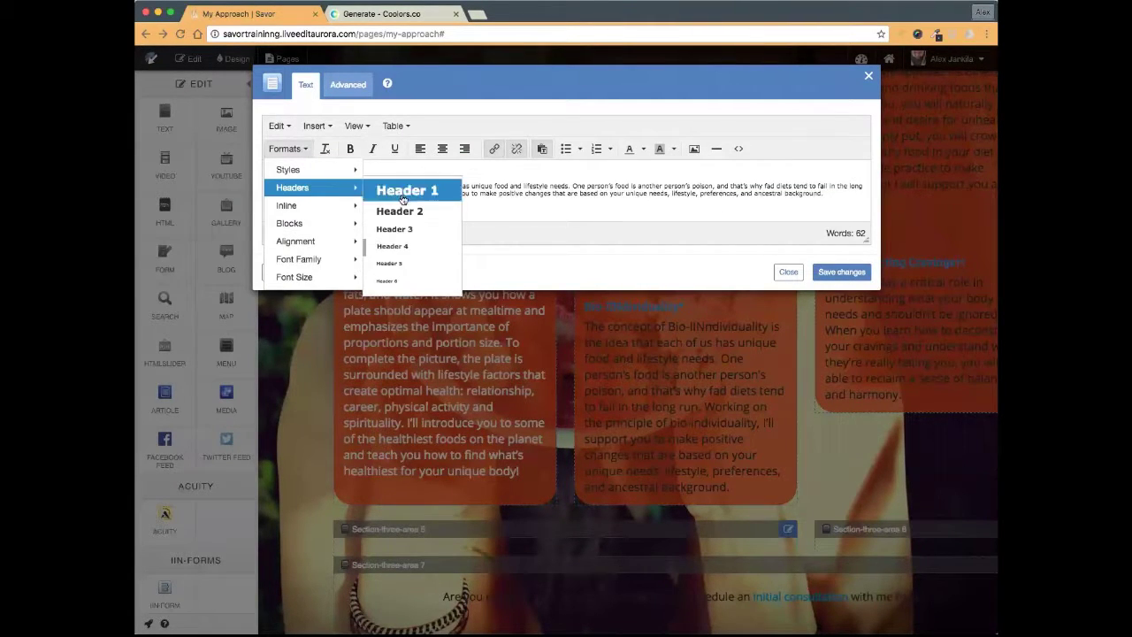
click(397, 283)
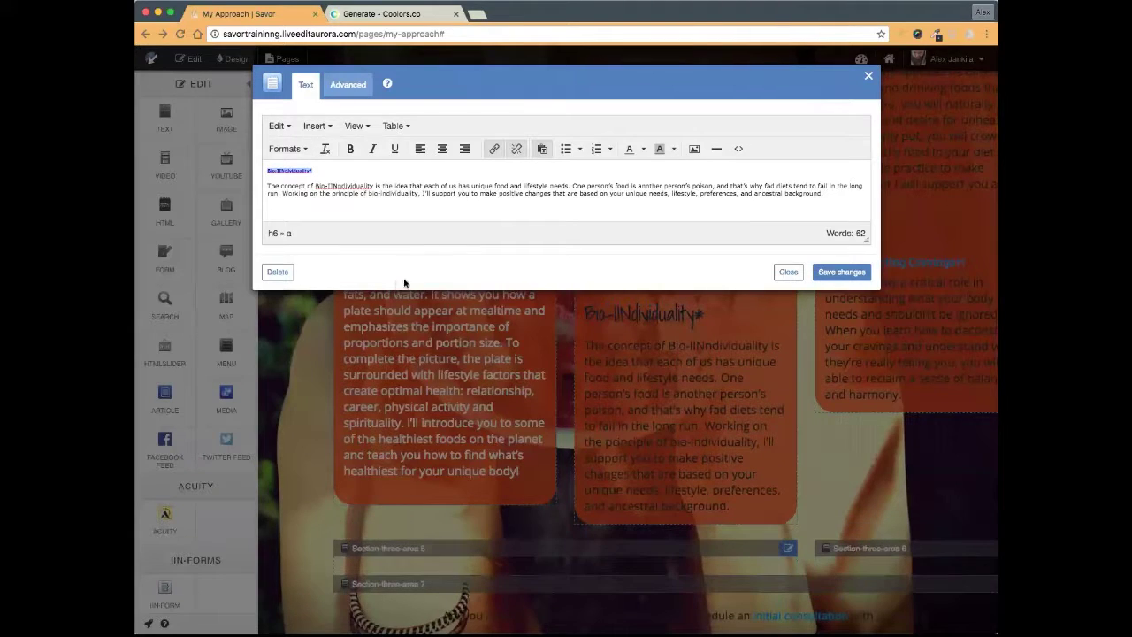
- Turn the Bio-IINdividuality paragraph white and save the block
click(539, 193)
drag(825, 193, 267, 186)
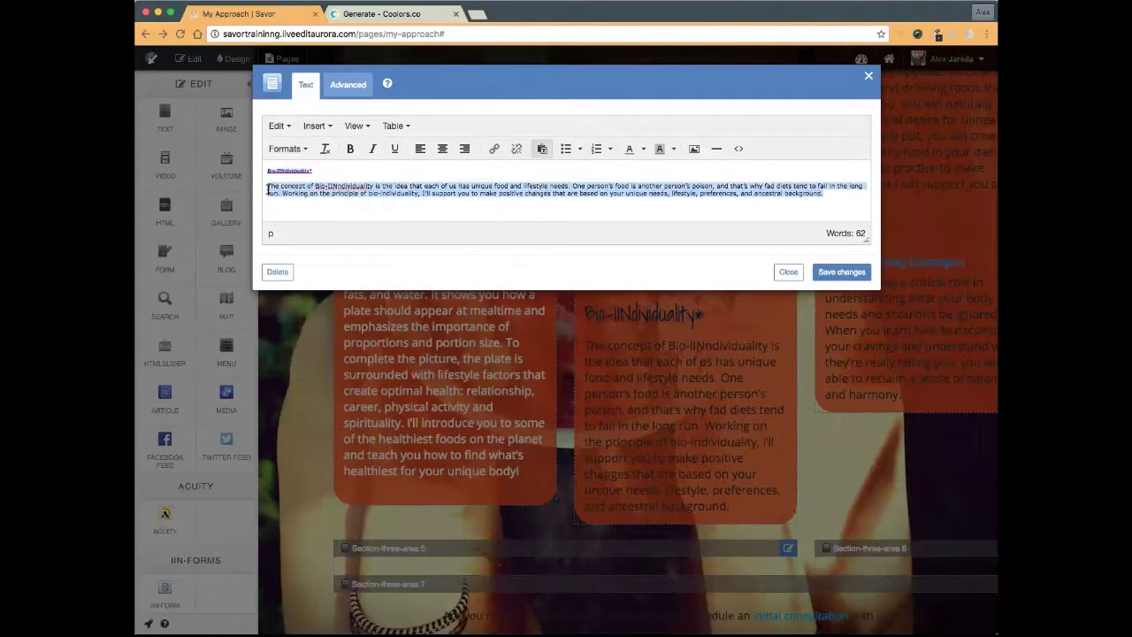
click(643, 148)
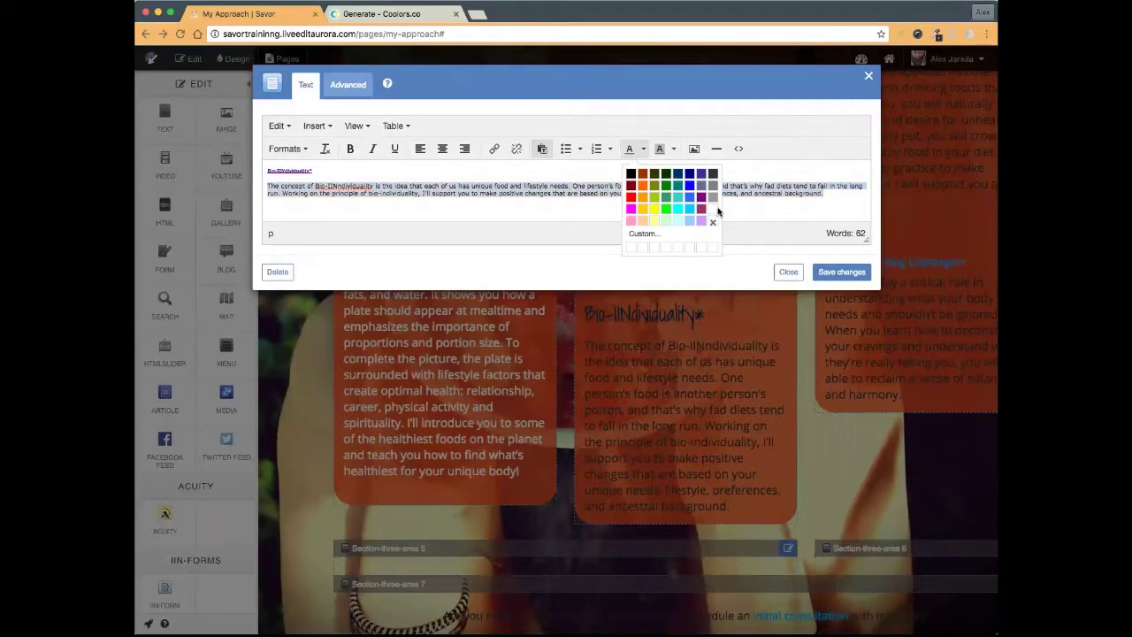
click(715, 210)
click(840, 273)
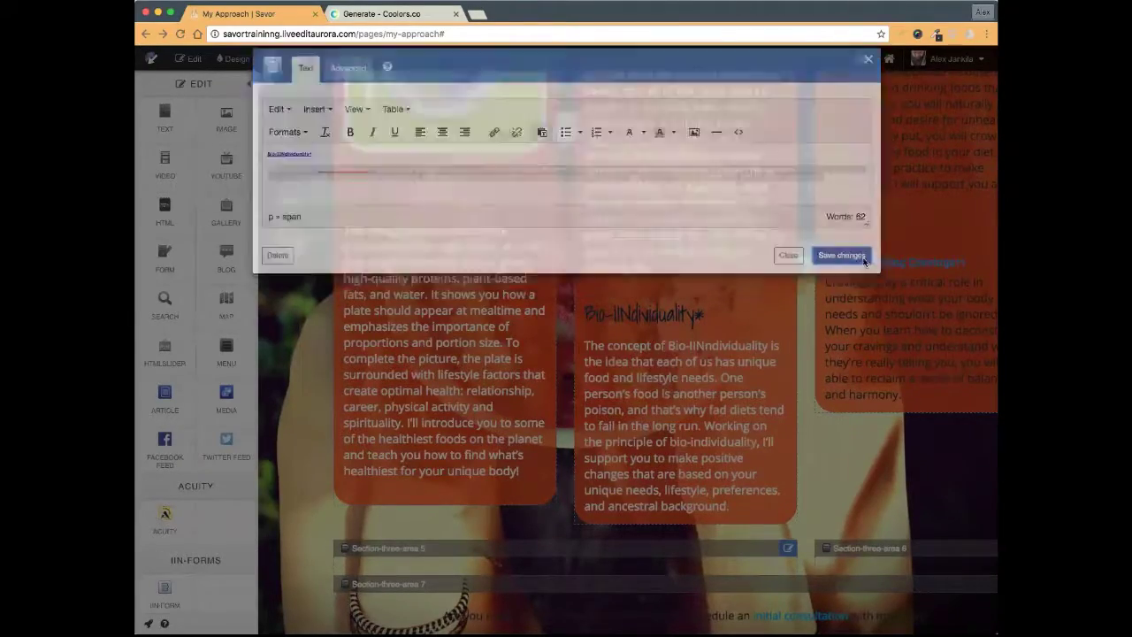
scroll(847, 244, up, 3)
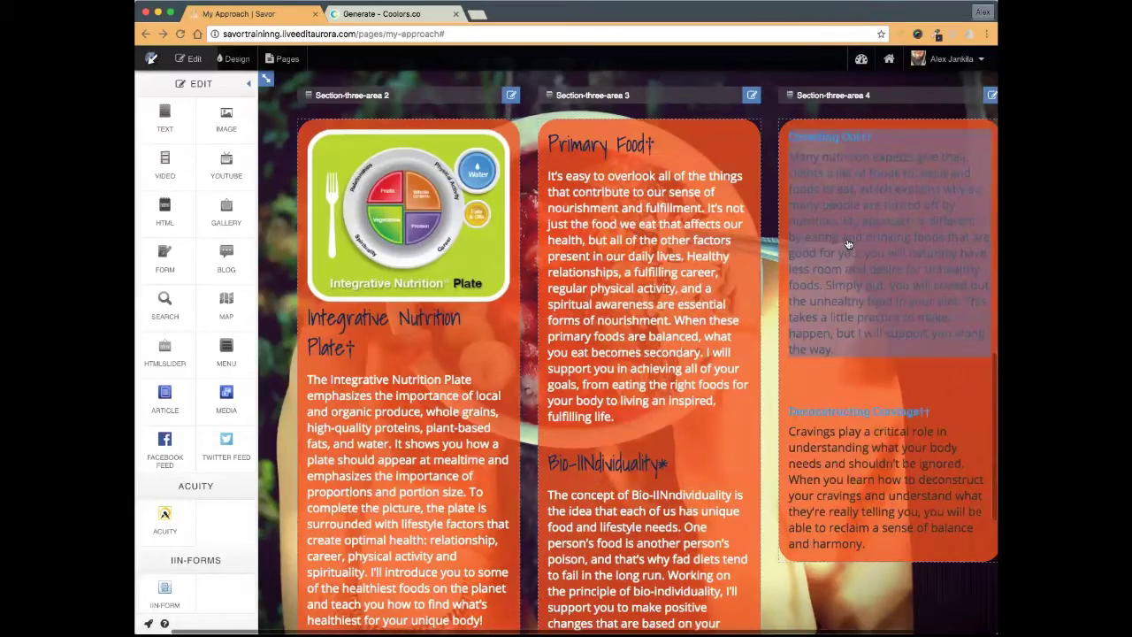
- Give Crowding Out!! a Header 6 heading and white paragraph, then save
double_click(847, 244)
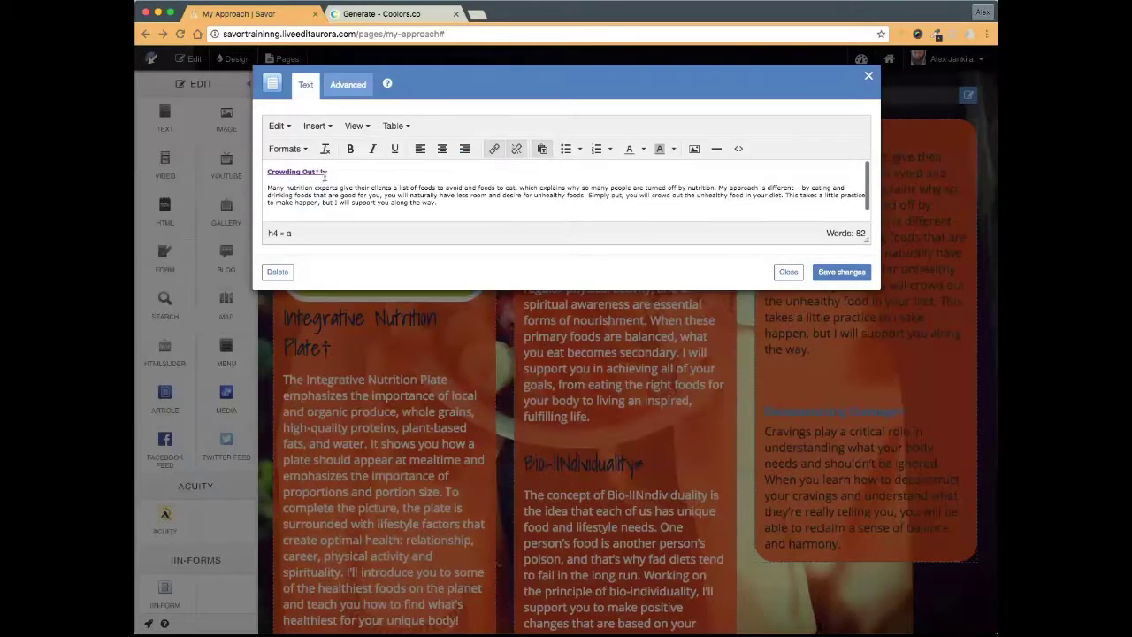
drag(324, 171, 267, 171)
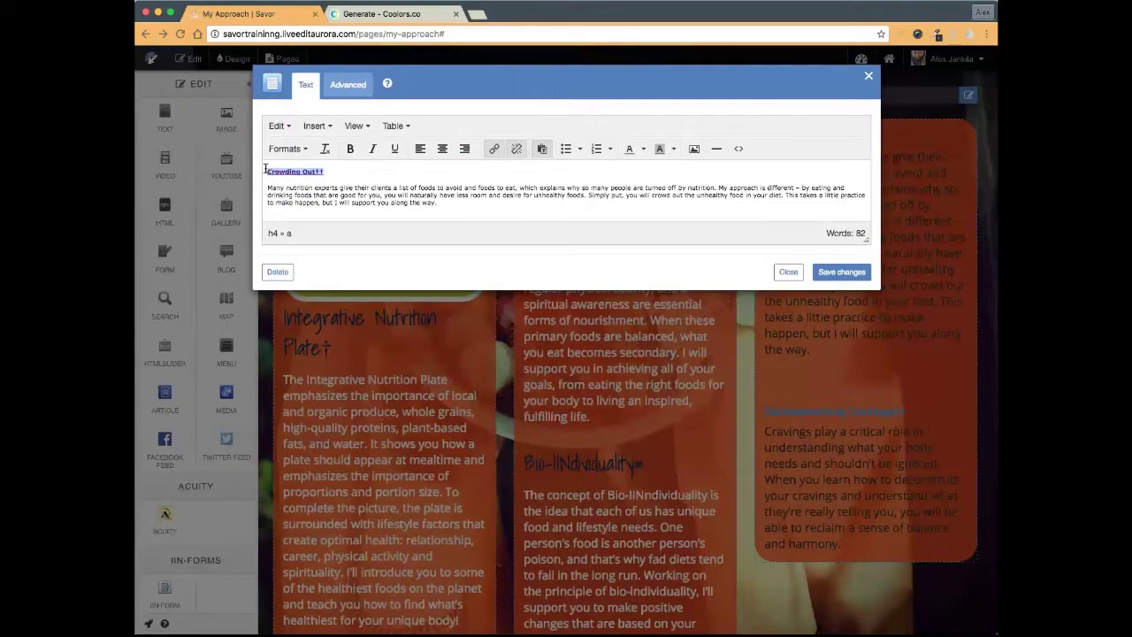
click(307, 151)
mouse_move(296, 185)
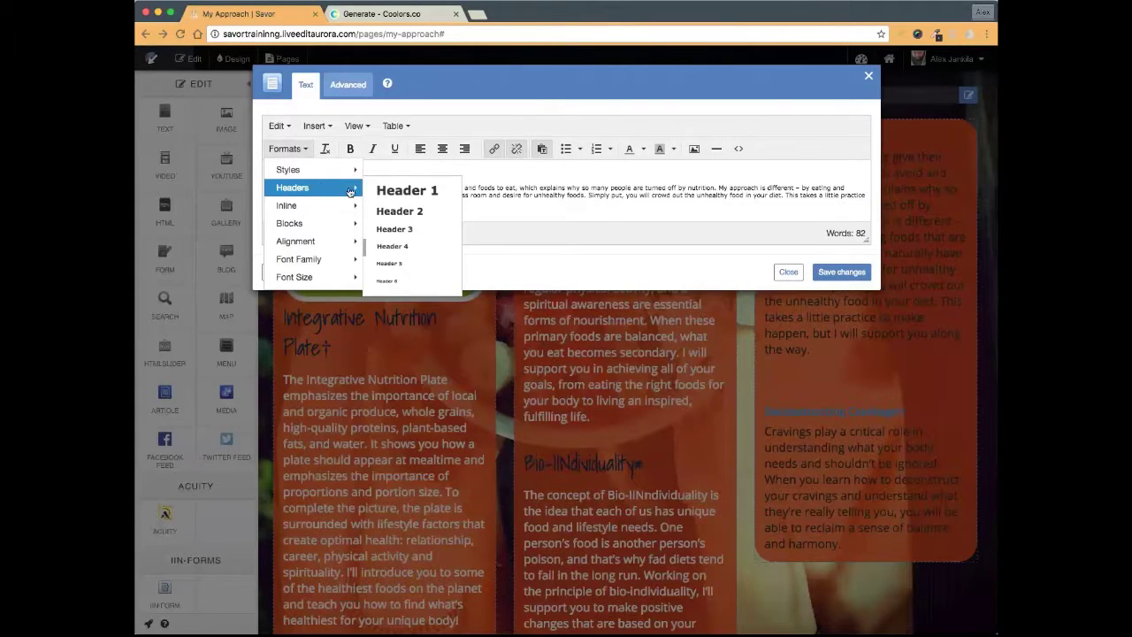
click(398, 281)
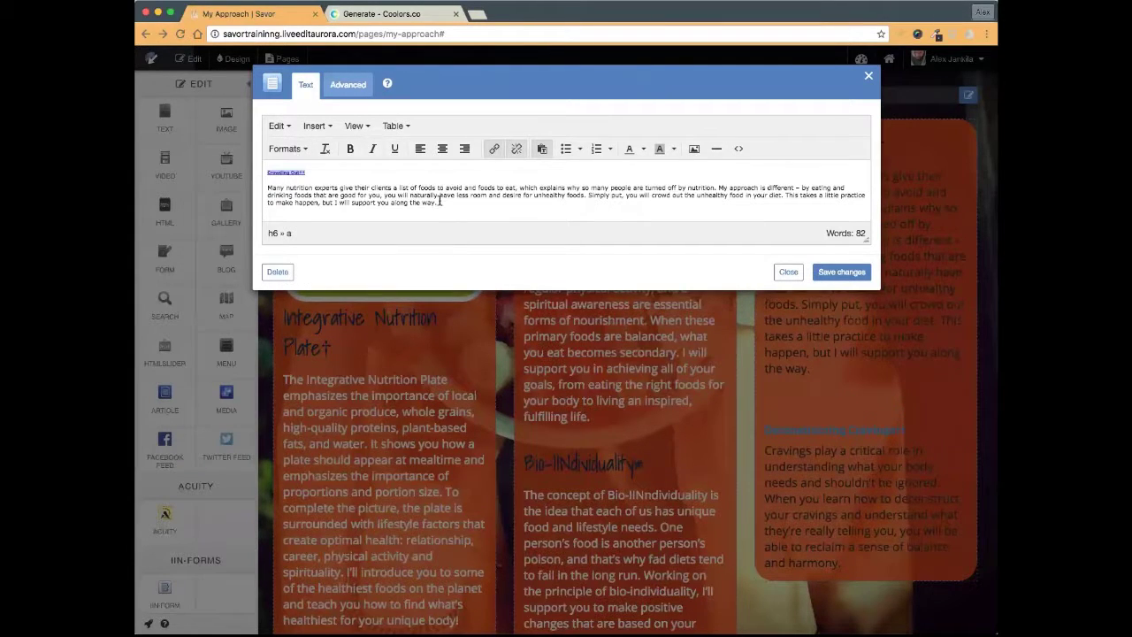
drag(440, 202, 267, 187)
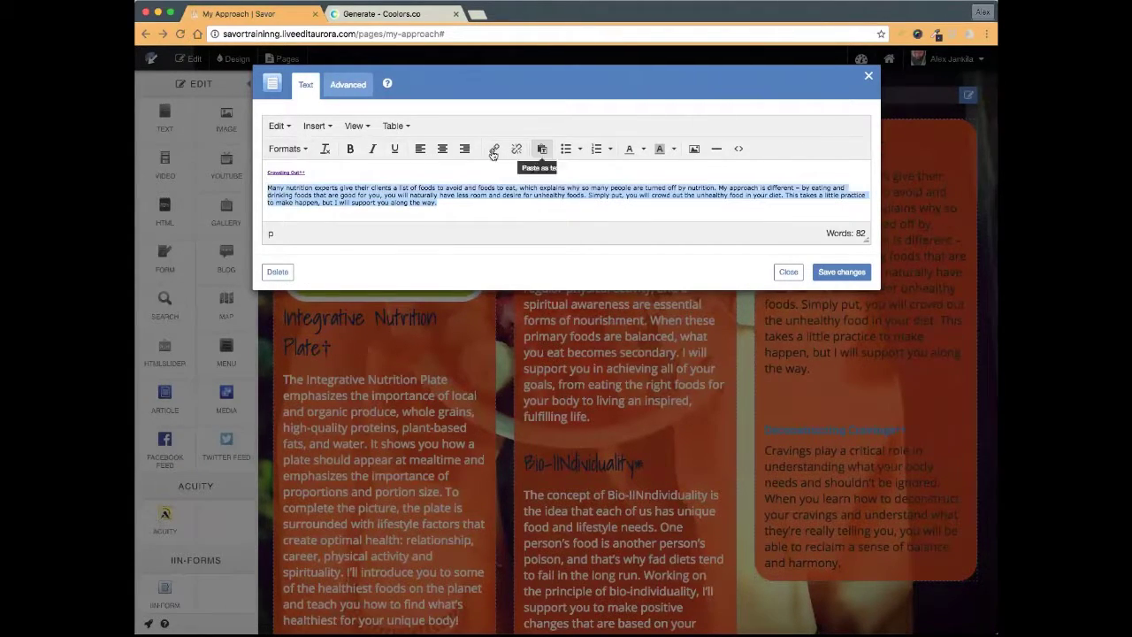
click(643, 149)
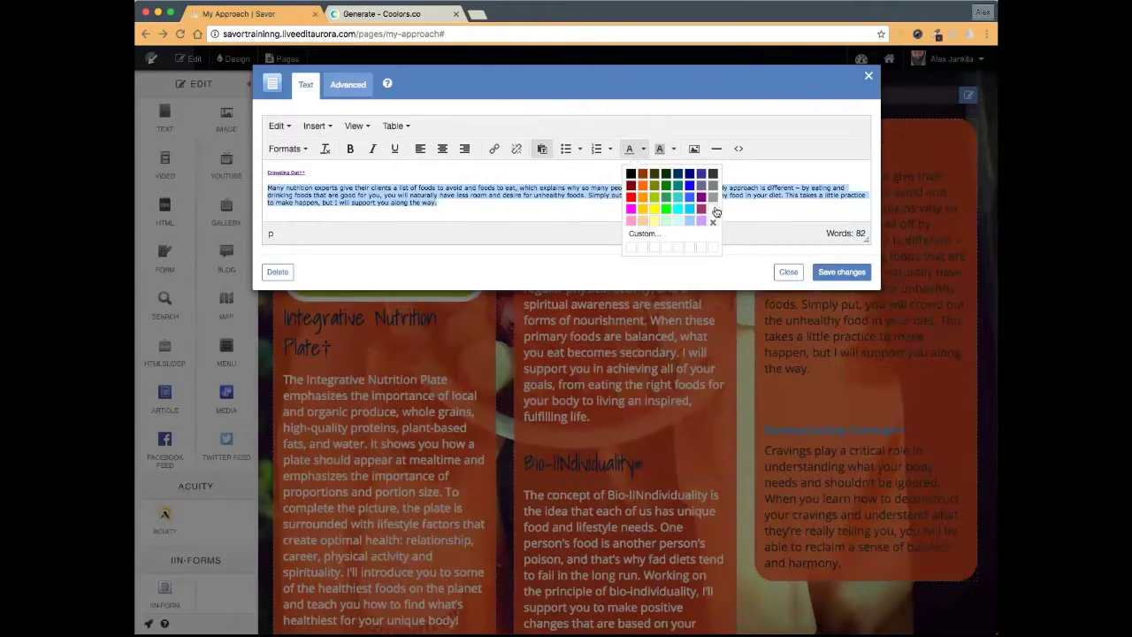
click(715, 208)
click(840, 274)
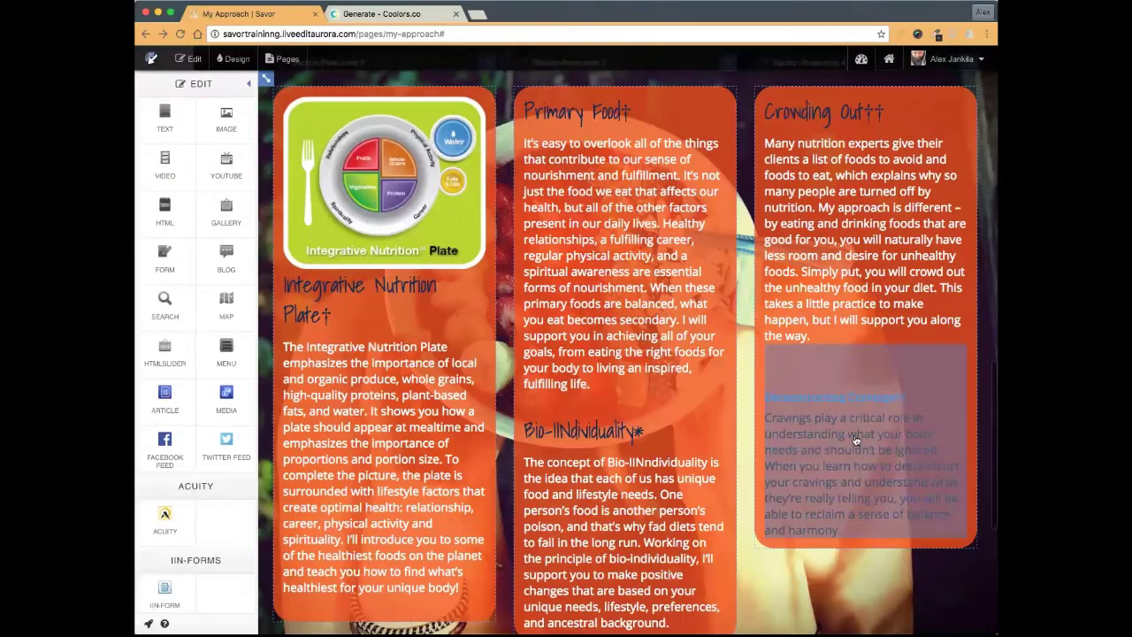
- Remove the blank line above Deconstructing Cravings†† and make that heading a Header 6
click(709, 352)
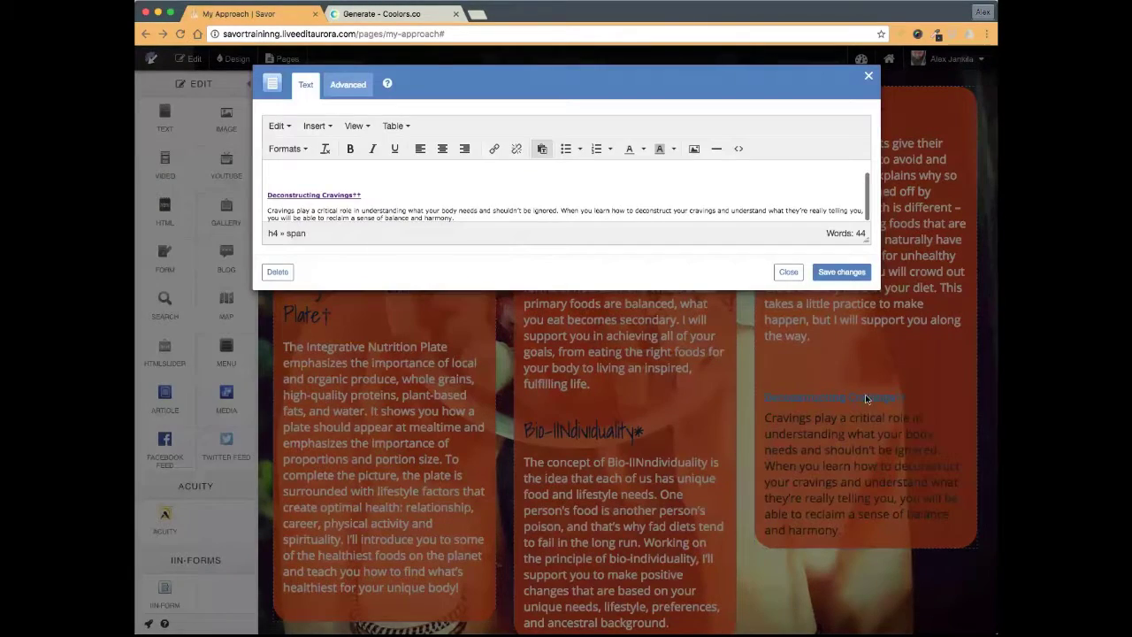
click(313, 181)
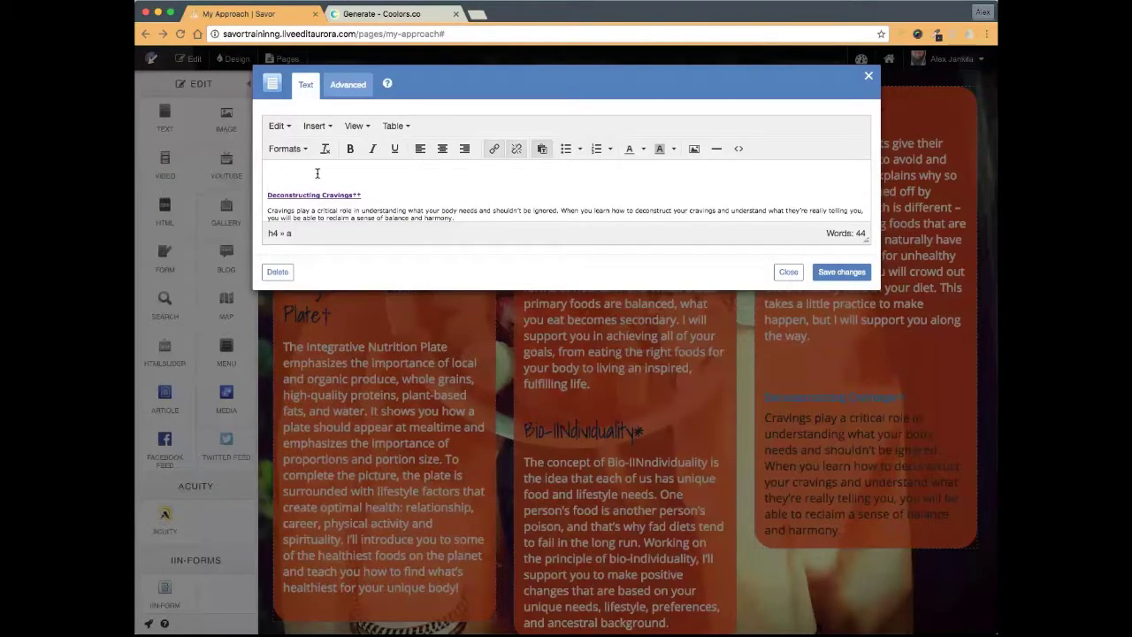
key(BackSpace)
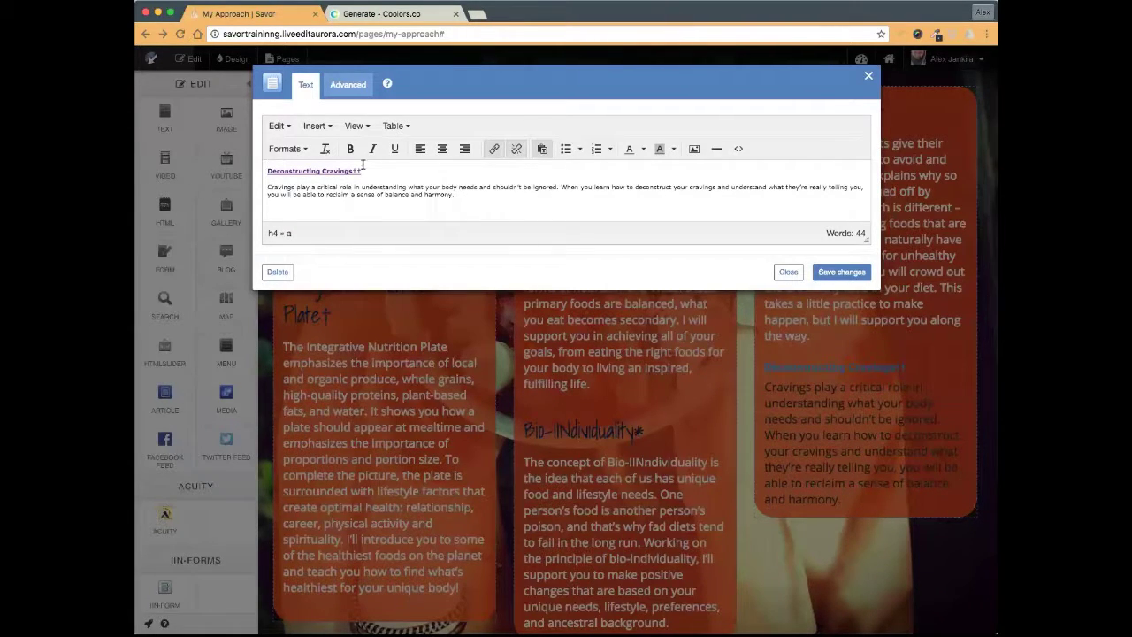
drag(368, 170, 268, 174)
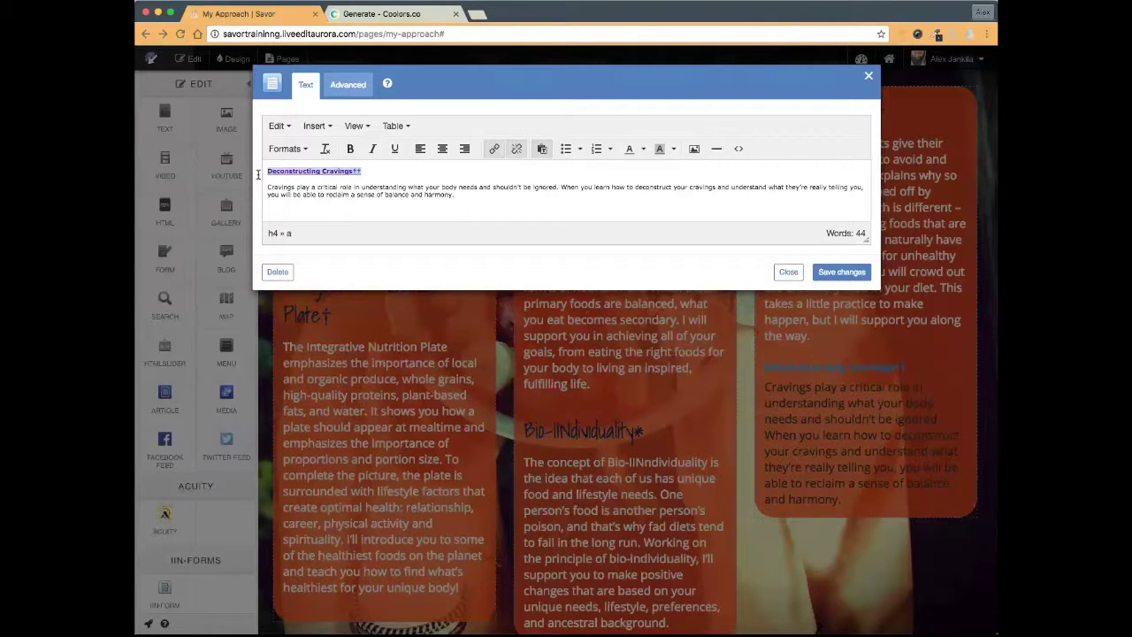
click(288, 149)
mouse_move(301, 187)
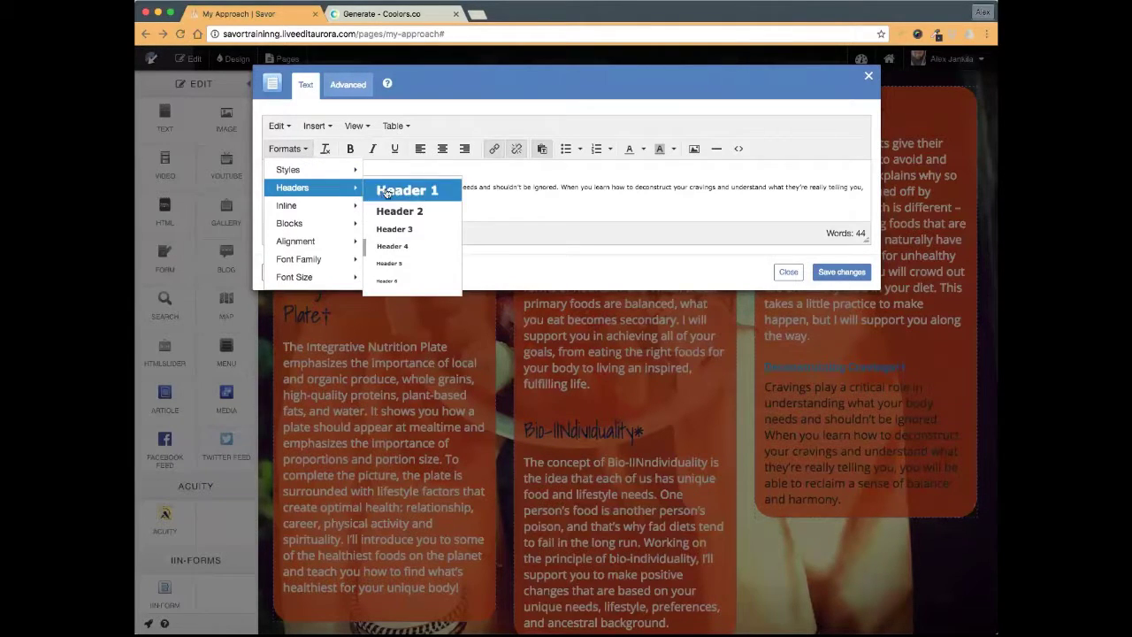
click(387, 281)
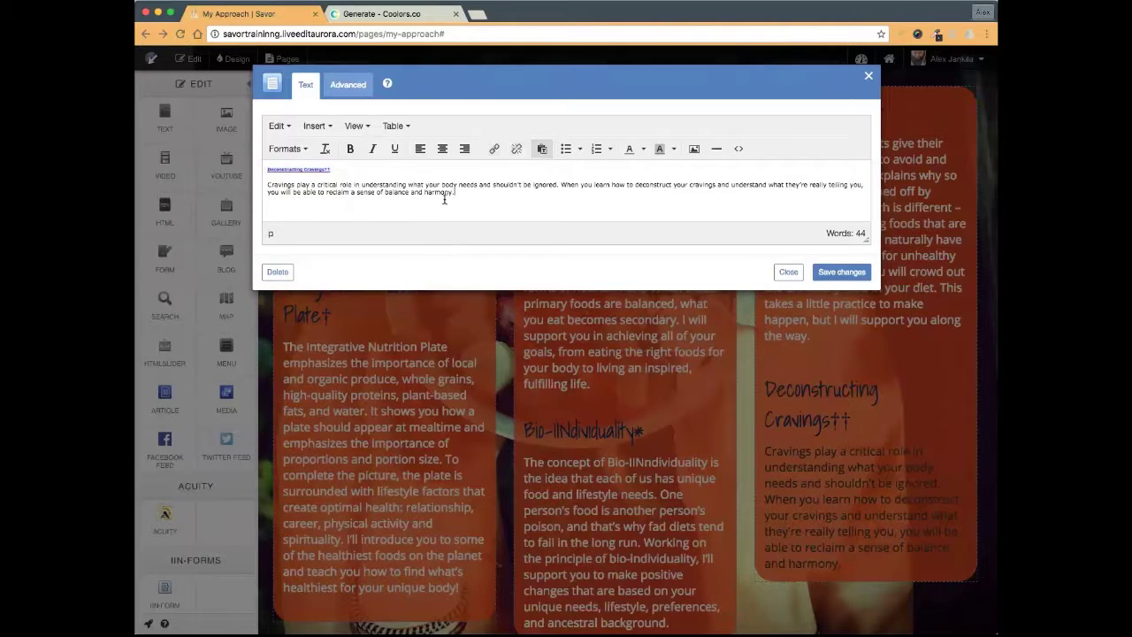
- Turn the Deconstructing Cravings paragraph white and save the block
drag(455, 194, 264, 184)
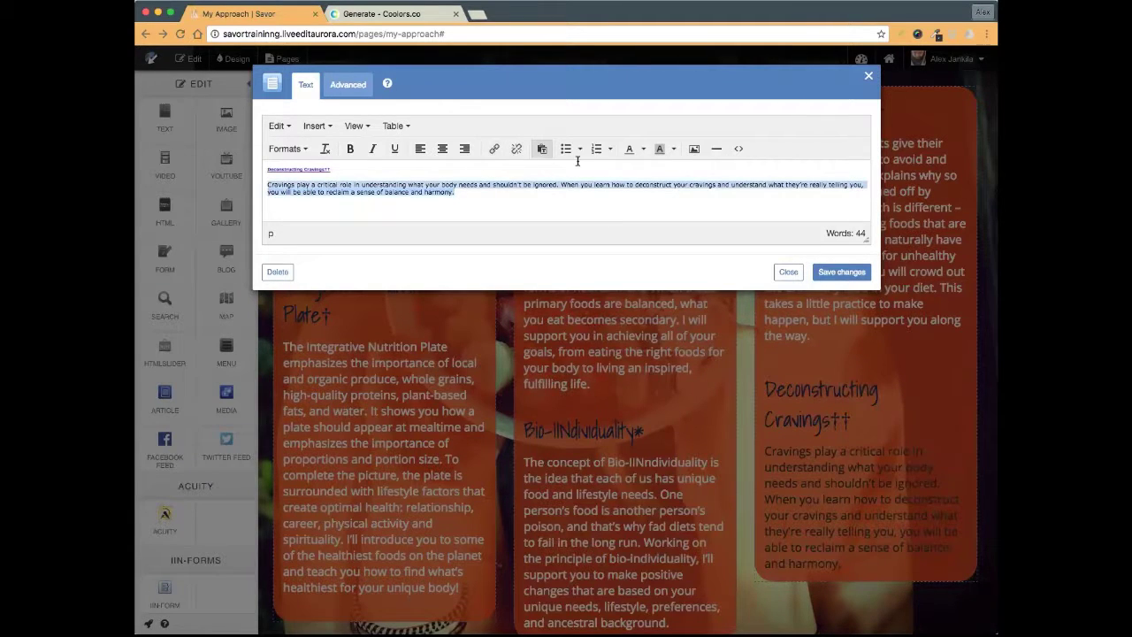
click(643, 149)
click(715, 212)
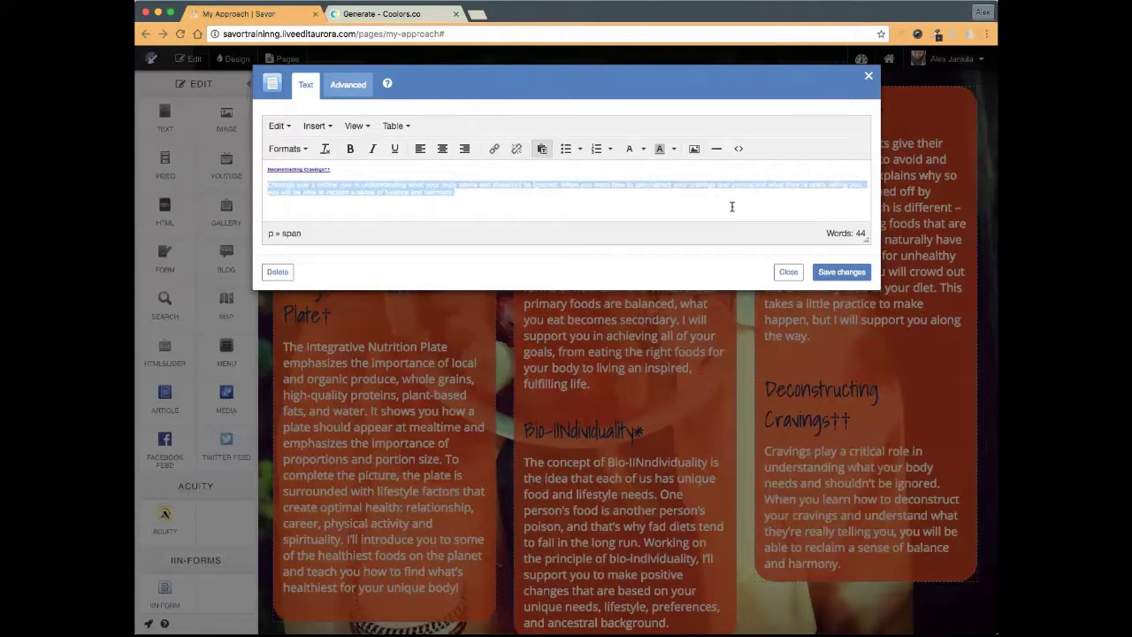
click(771, 203)
click(836, 272)
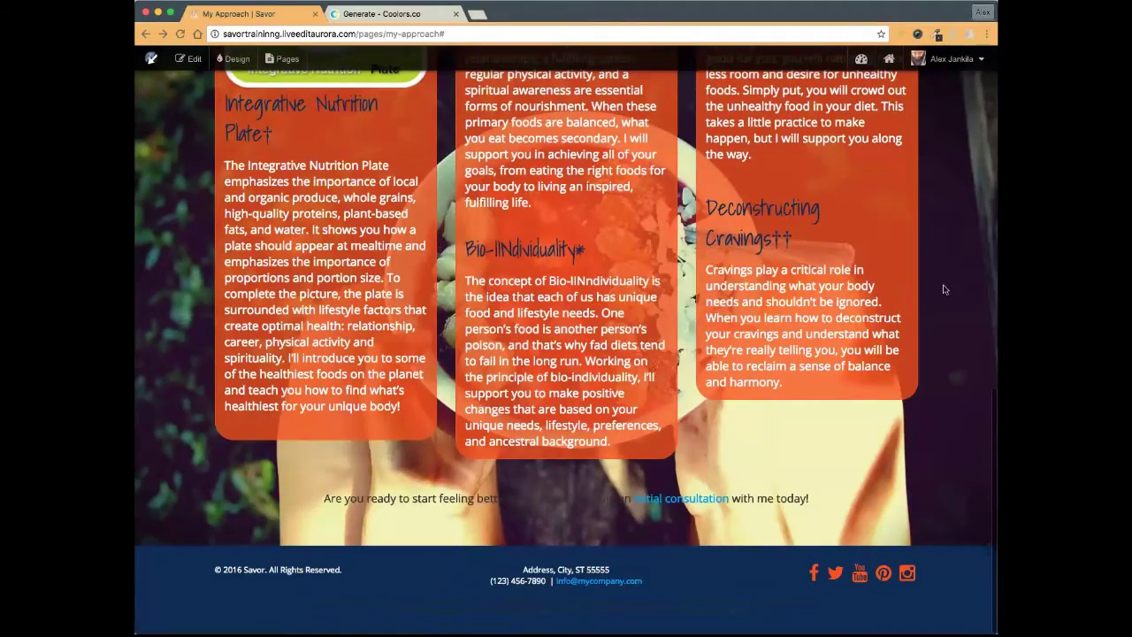
- Scroll through the live page and select the hidden footer disclaimer text
scroll(944, 289, up, 4)
scroll(942, 288, down, 3)
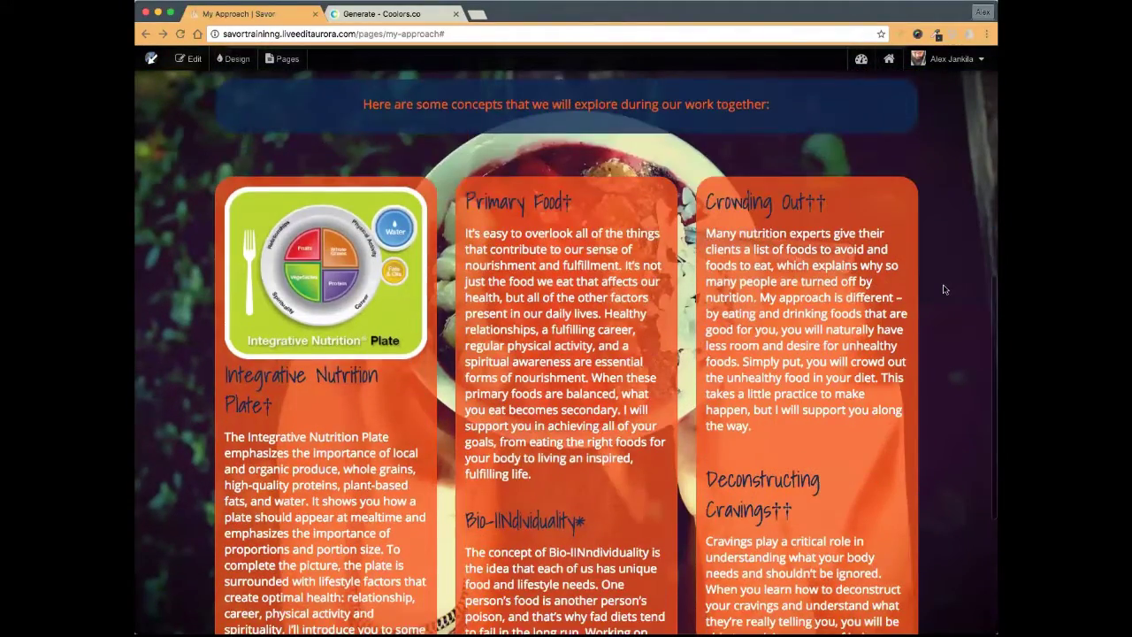
scroll(942, 289, down, 2)
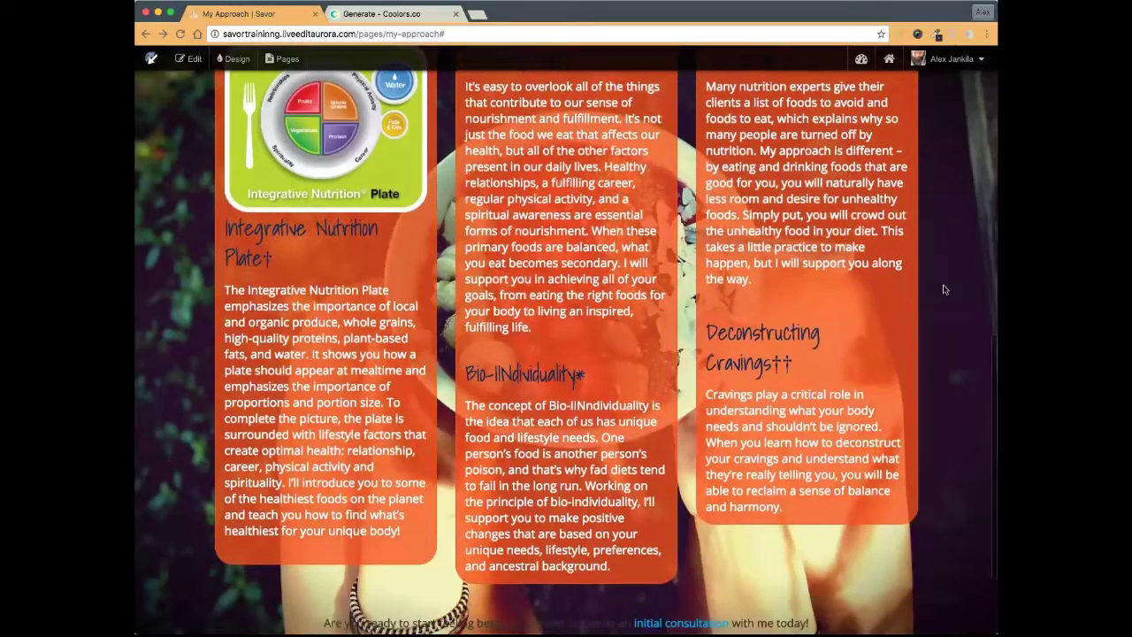
scroll(943, 289, up, 2)
scroll(943, 289, up, 1)
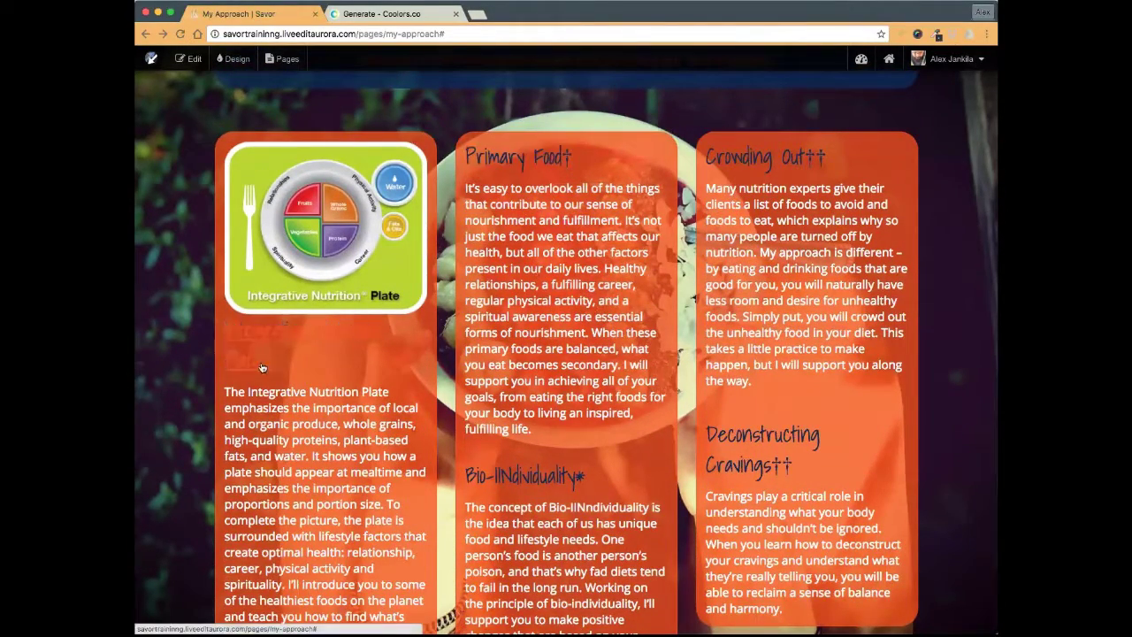
scroll(300, 359, down, 4)
scroll(300, 360, down, 1)
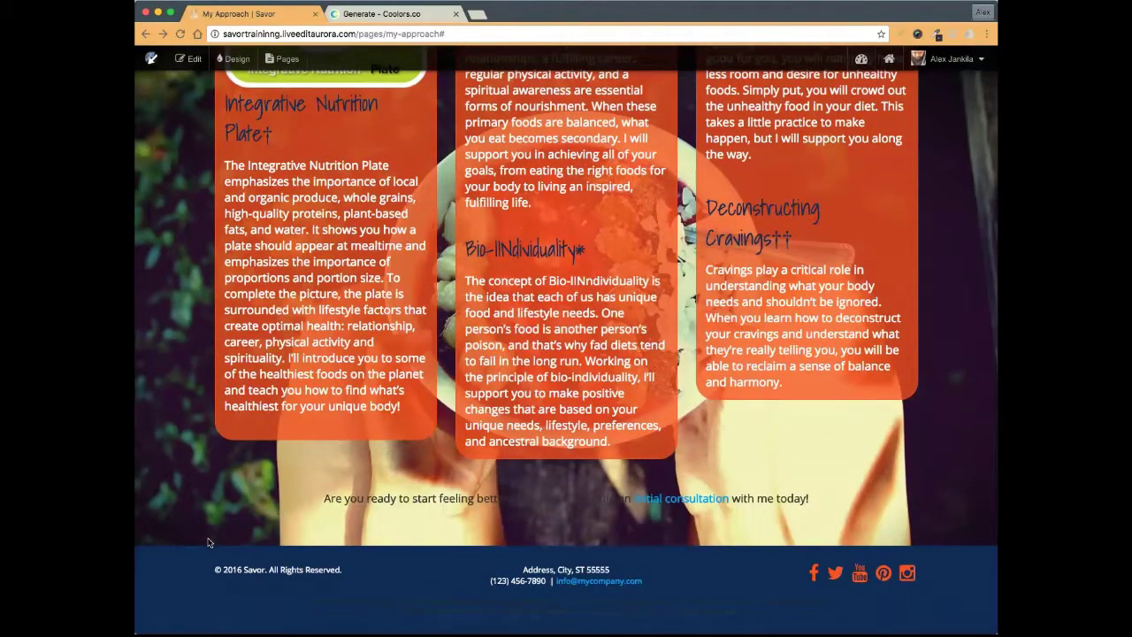
triple_click(292, 605)
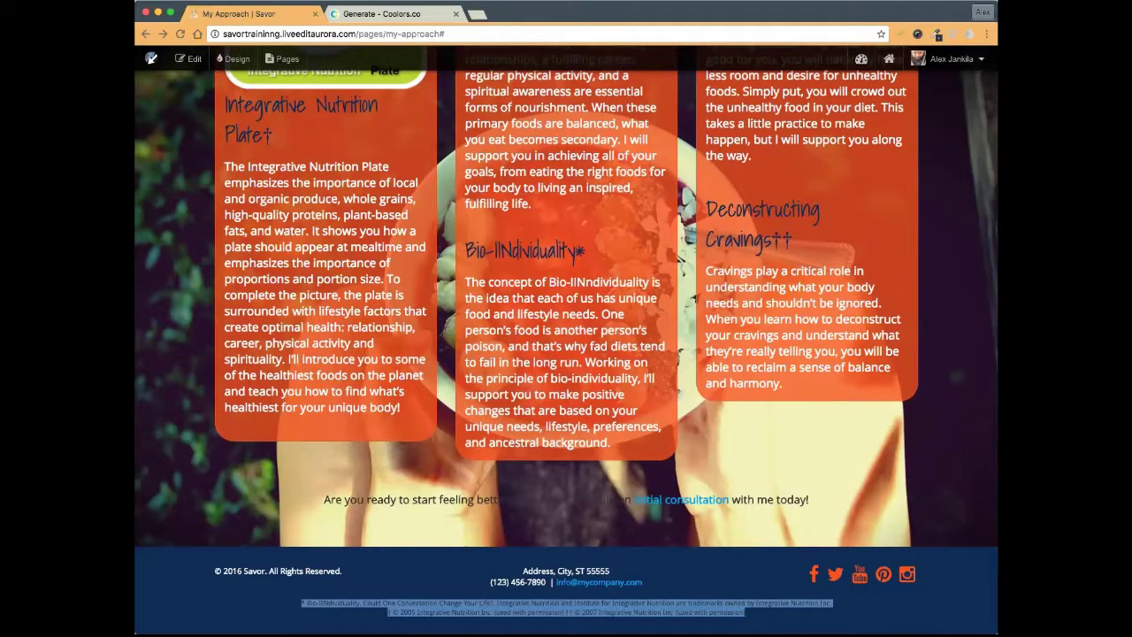
- Select the footer address and trademark lines, then clear the selection
scroll(818, 456, up, 3)
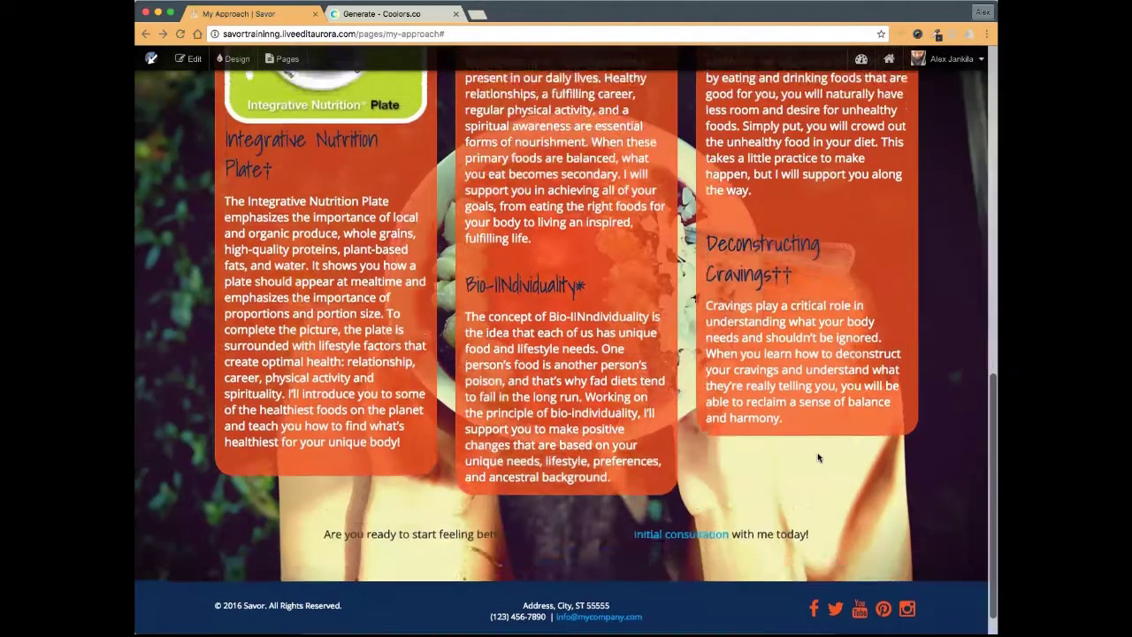
scroll(817, 452, up, 4)
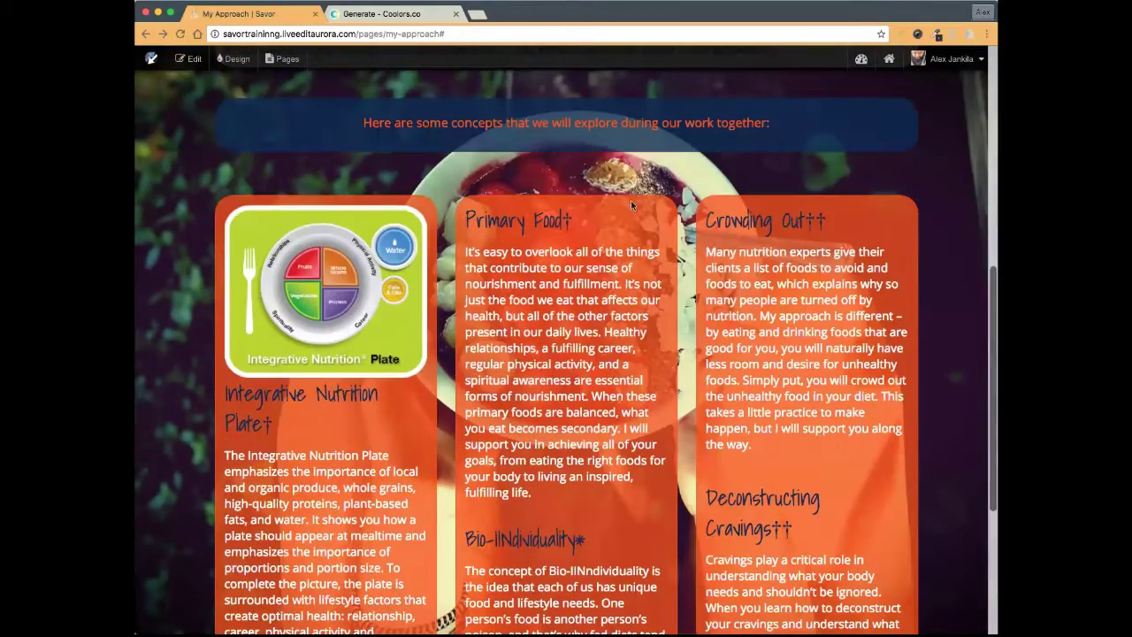
scroll(607, 478, down, 6)
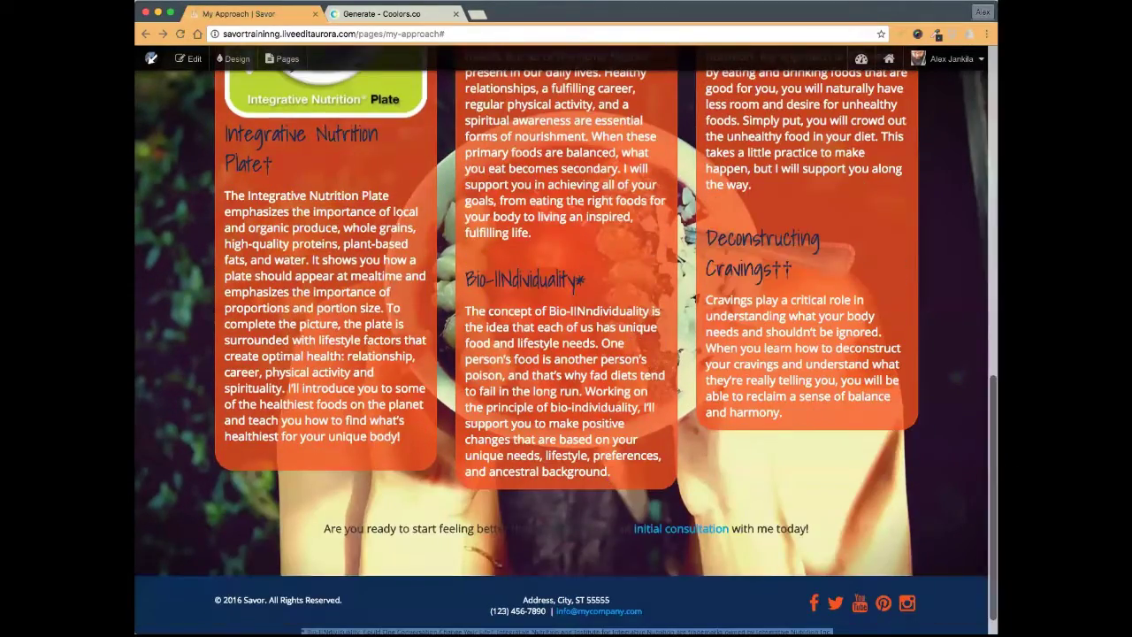
drag(290, 601, 747, 612)
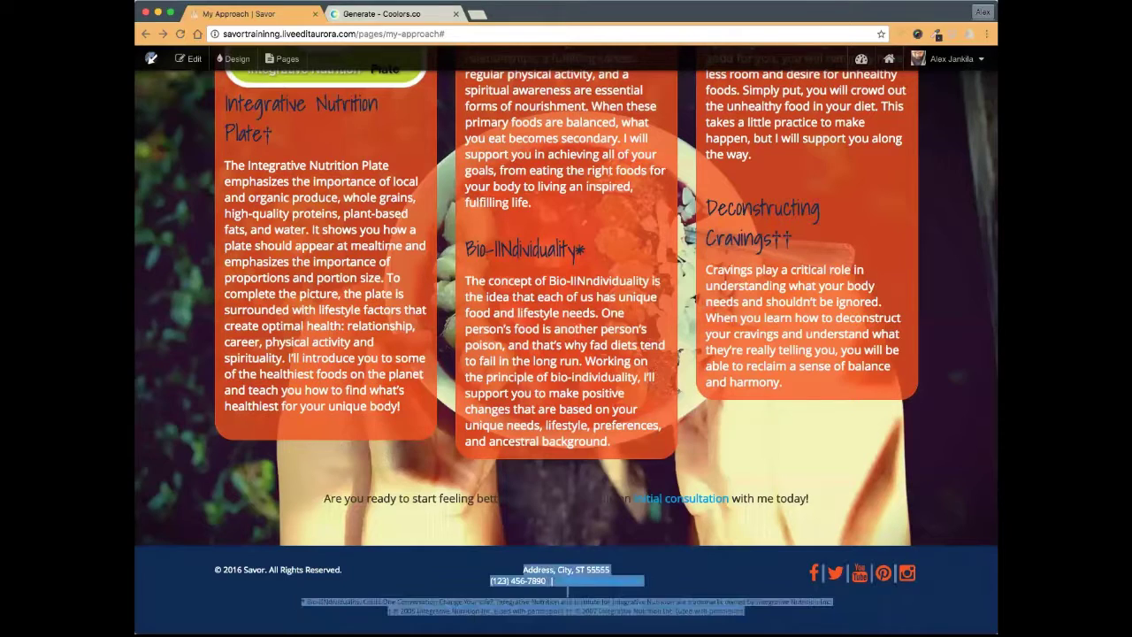
drag(567, 589, 744, 612)
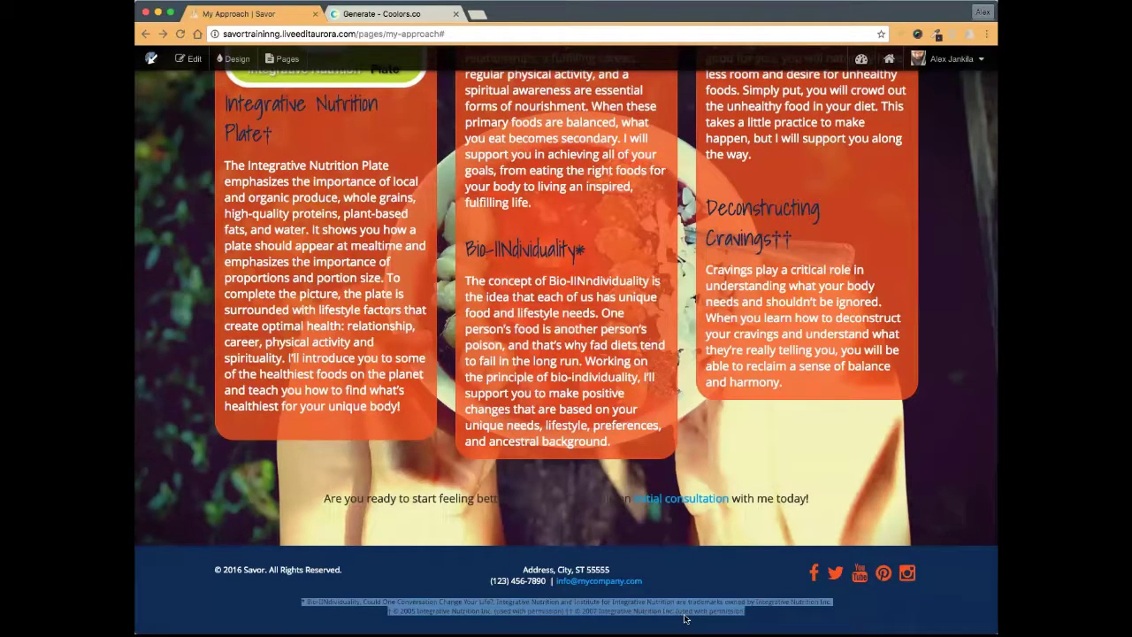
click(781, 618)
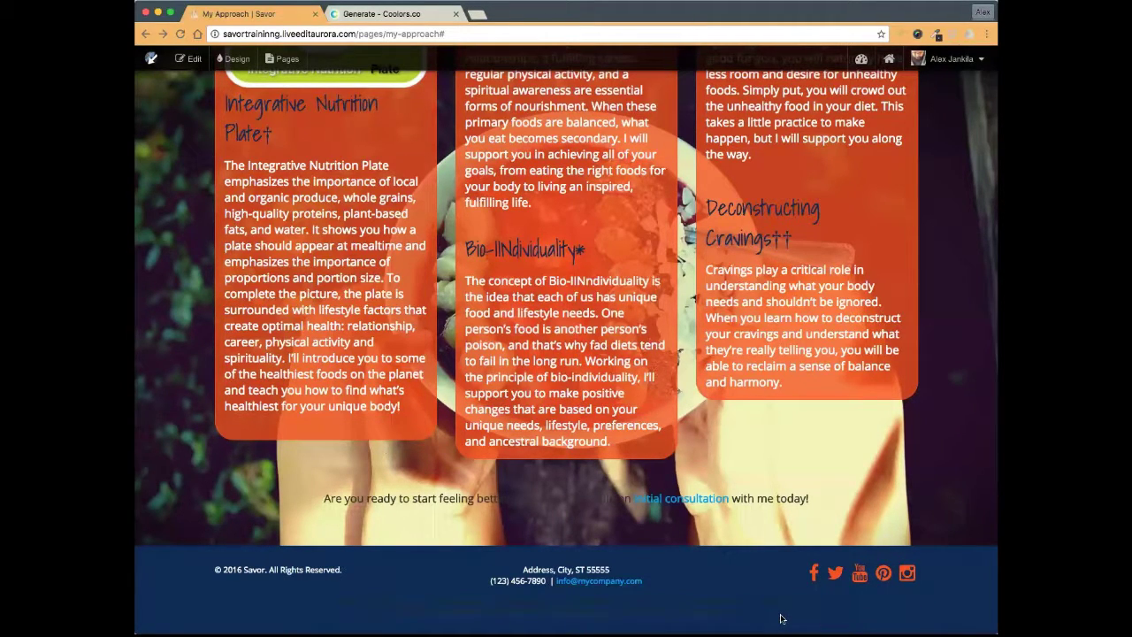
- Switch the My Approach page into edit mode
scroll(535, 513, up, 2)
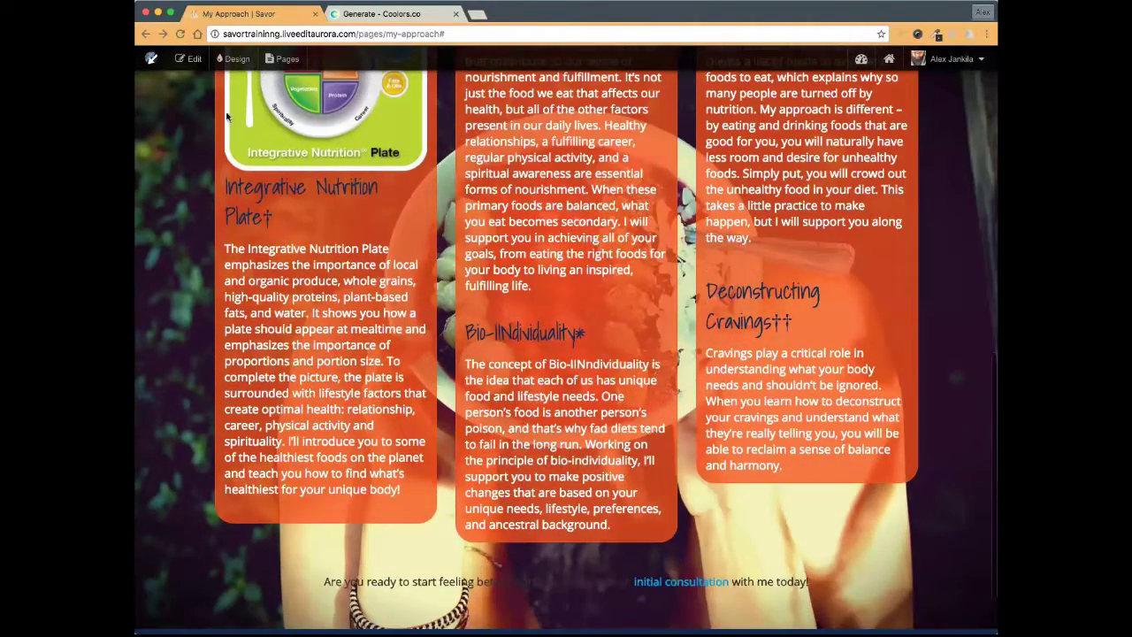
click(188, 59)
scroll(464, 367, down, 4)
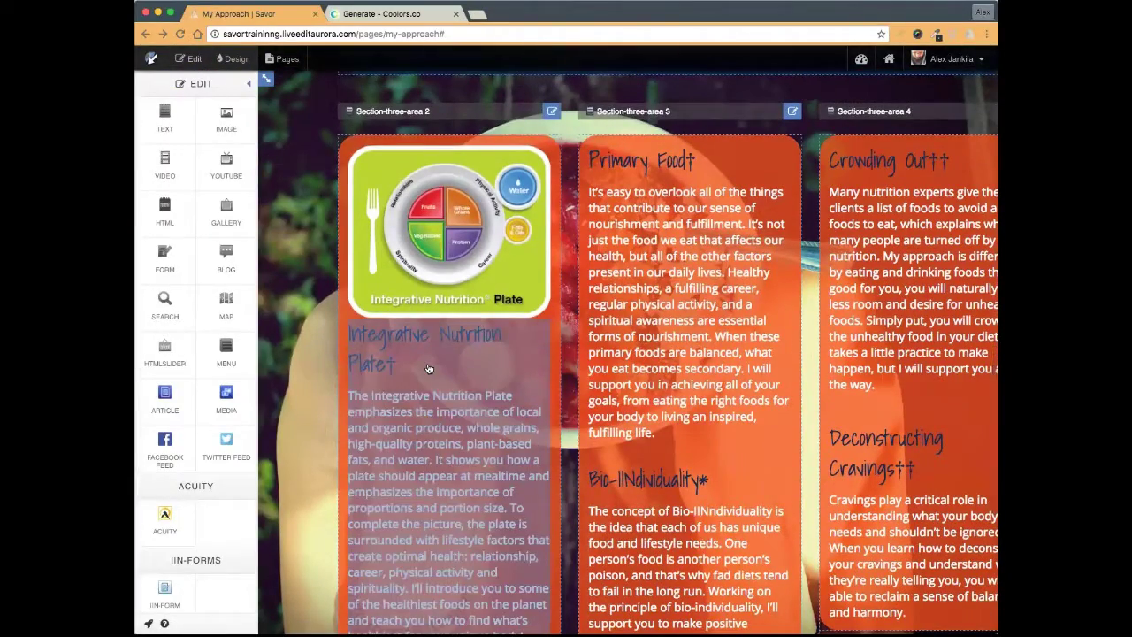
- Superscript the dagger after Integrative Nutrition Plate via Formats > Inline, and save
click(421, 361)
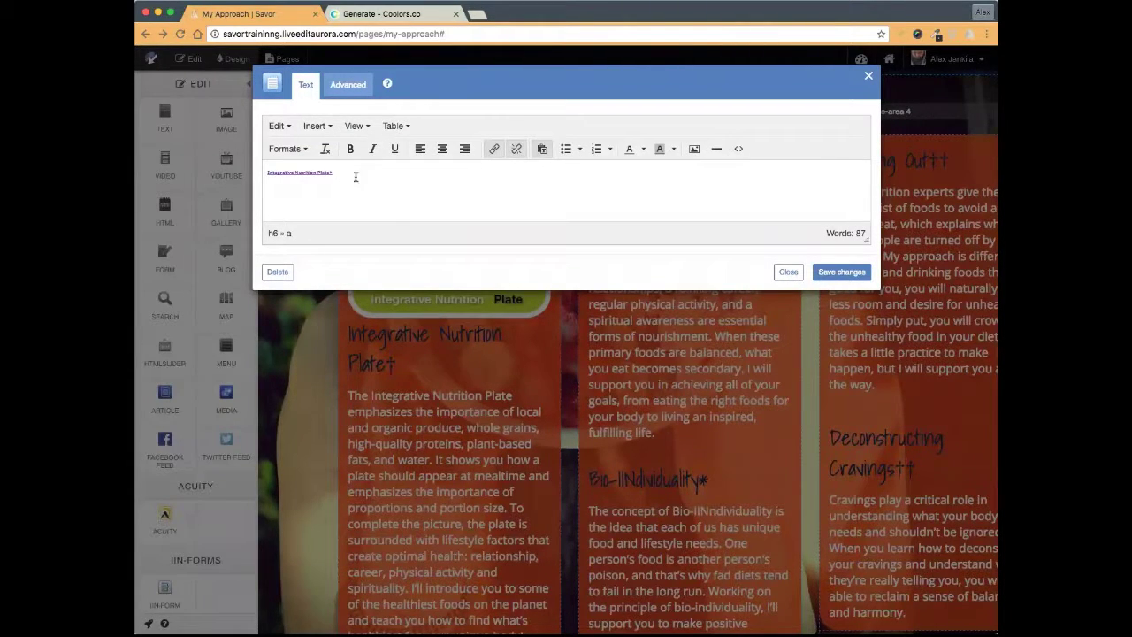
click(788, 272)
click(421, 376)
click(303, 149)
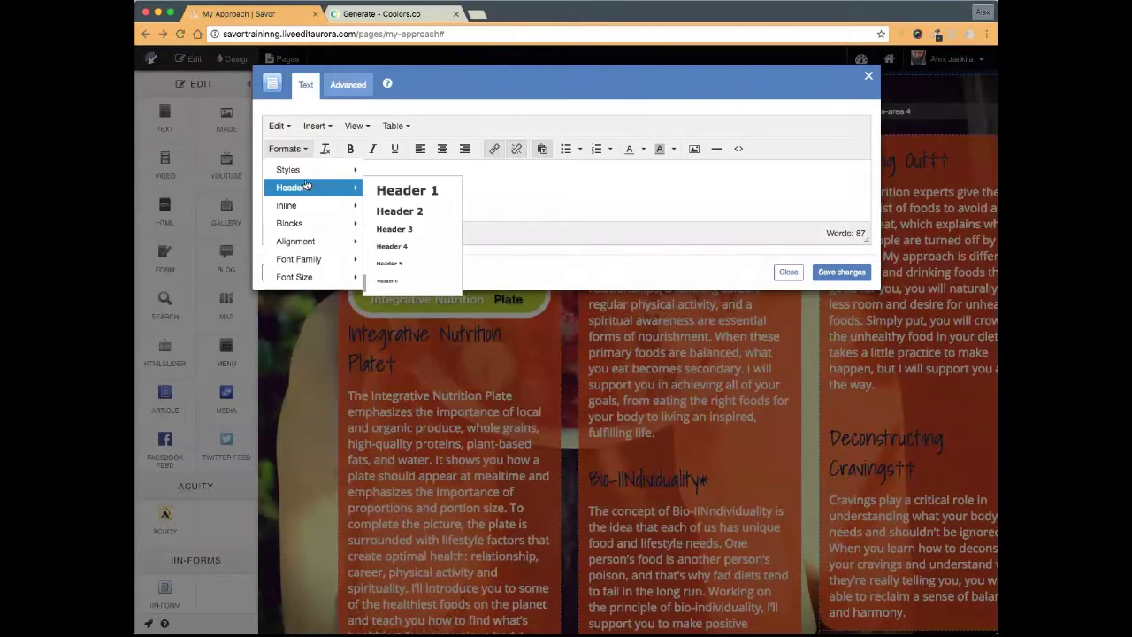
mouse_move(305, 214)
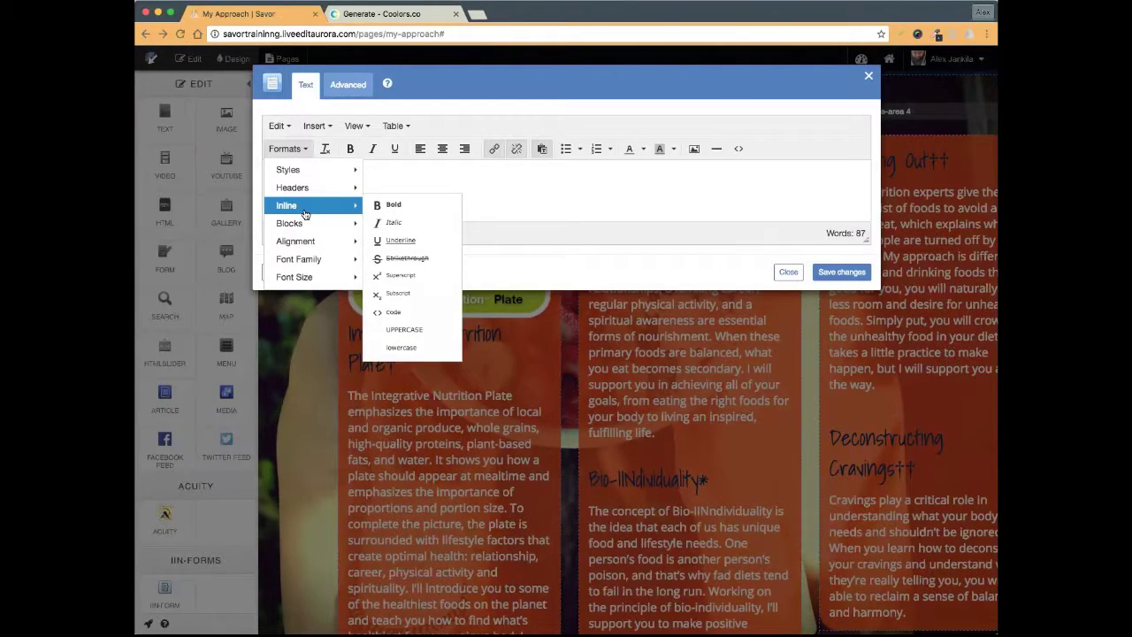
click(394, 277)
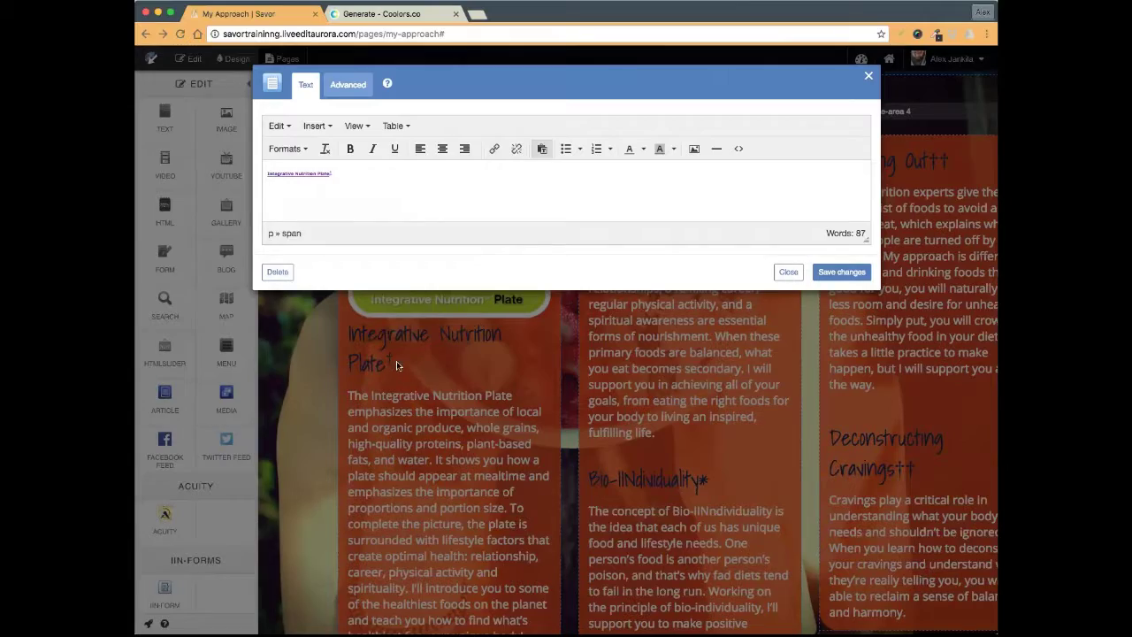
click(854, 272)
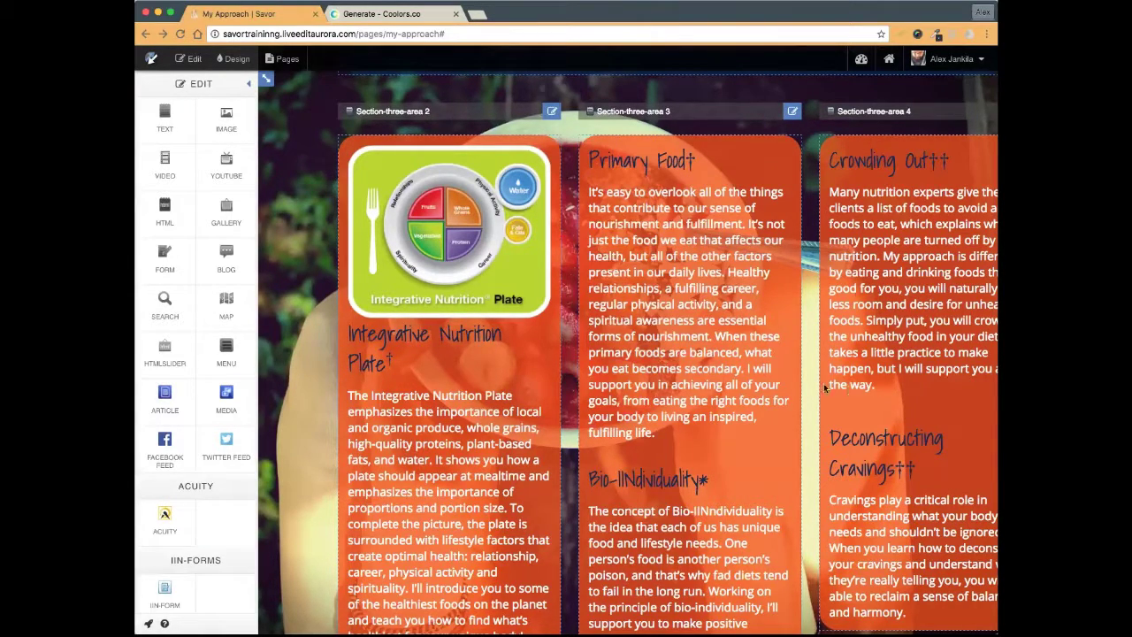
scroll(818, 385, down, 2)
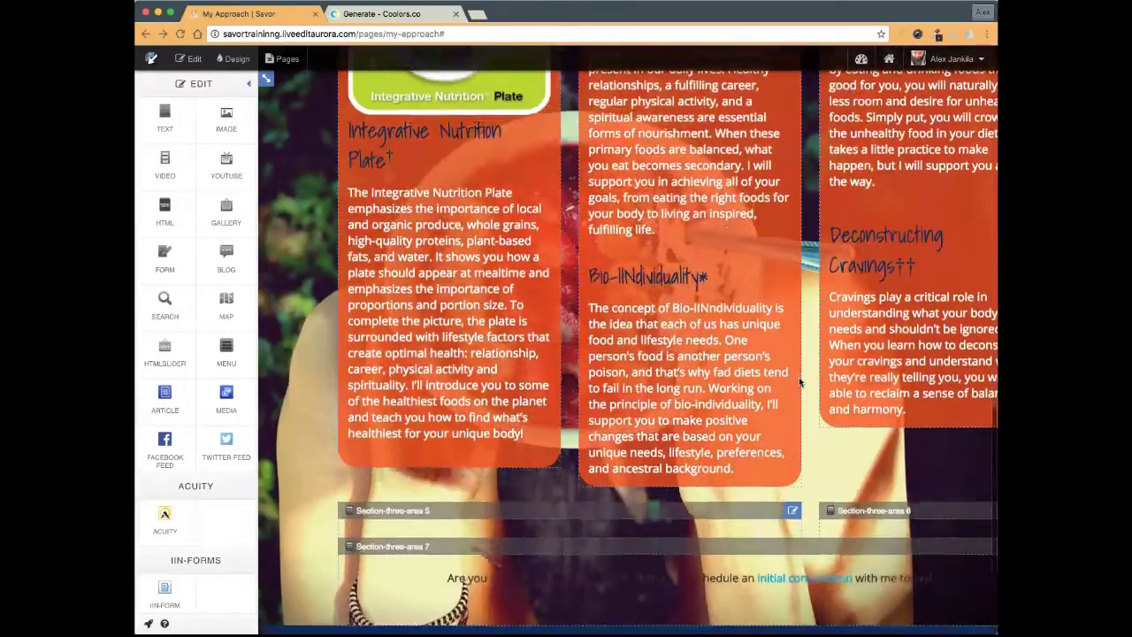
scroll(792, 354, up, 4)
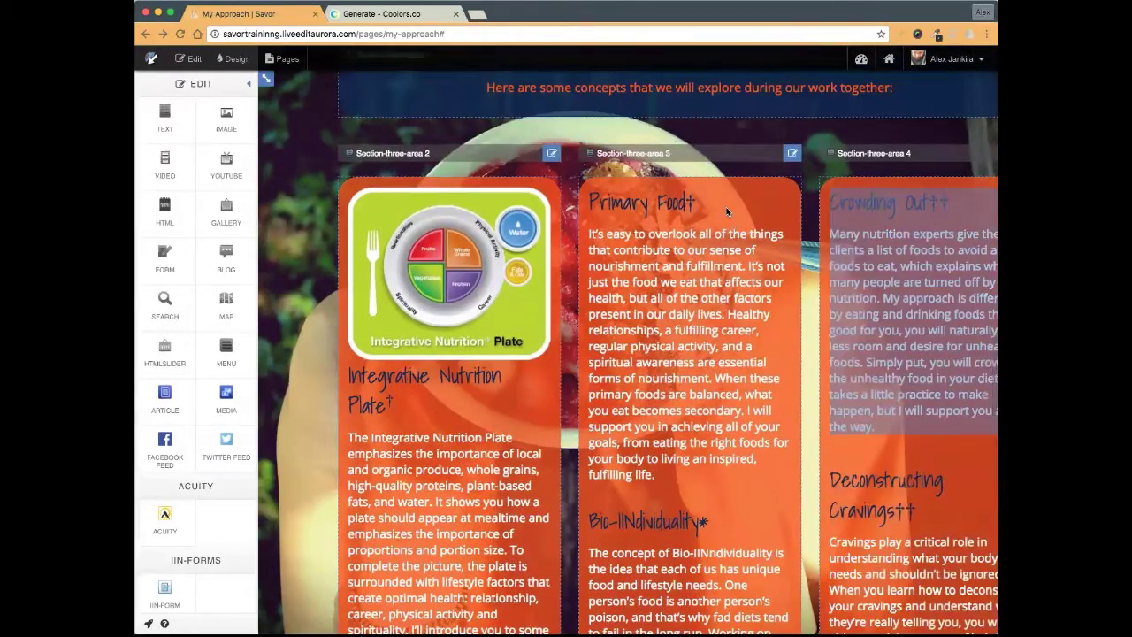
scroll(683, 215, down, 5)
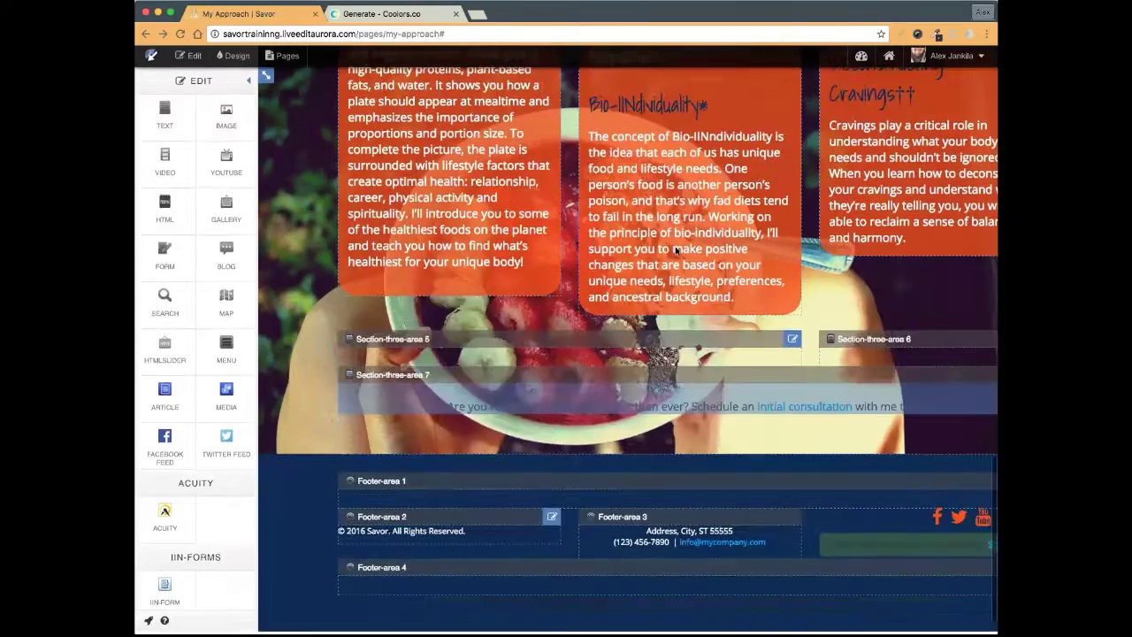
drag(416, 611, 865, 610)
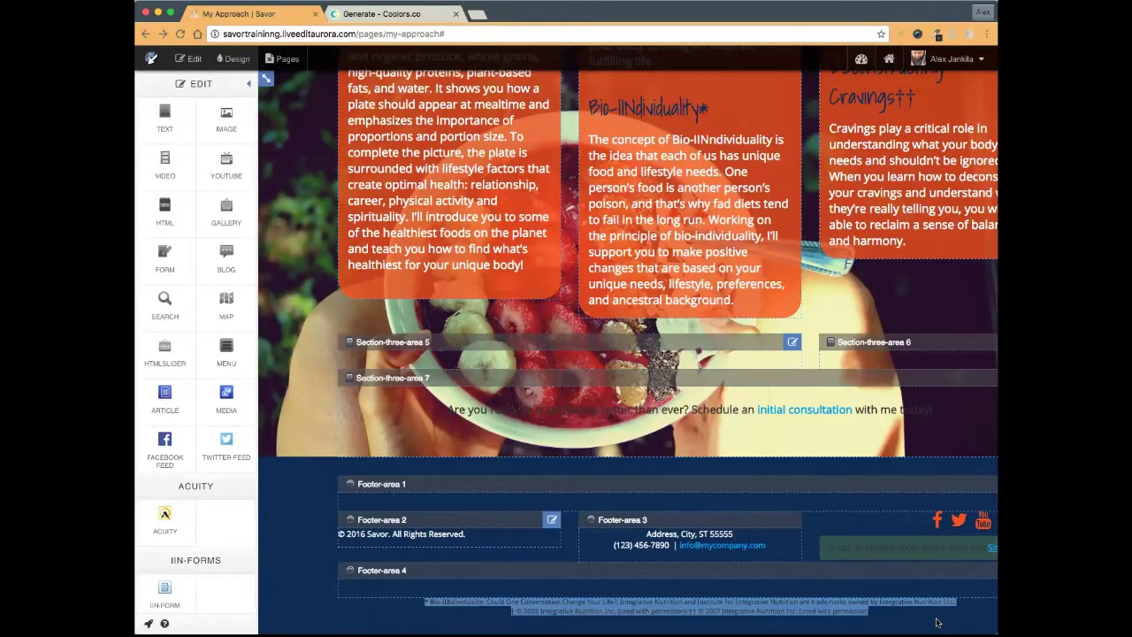
scroll(506, 283, up, 3)
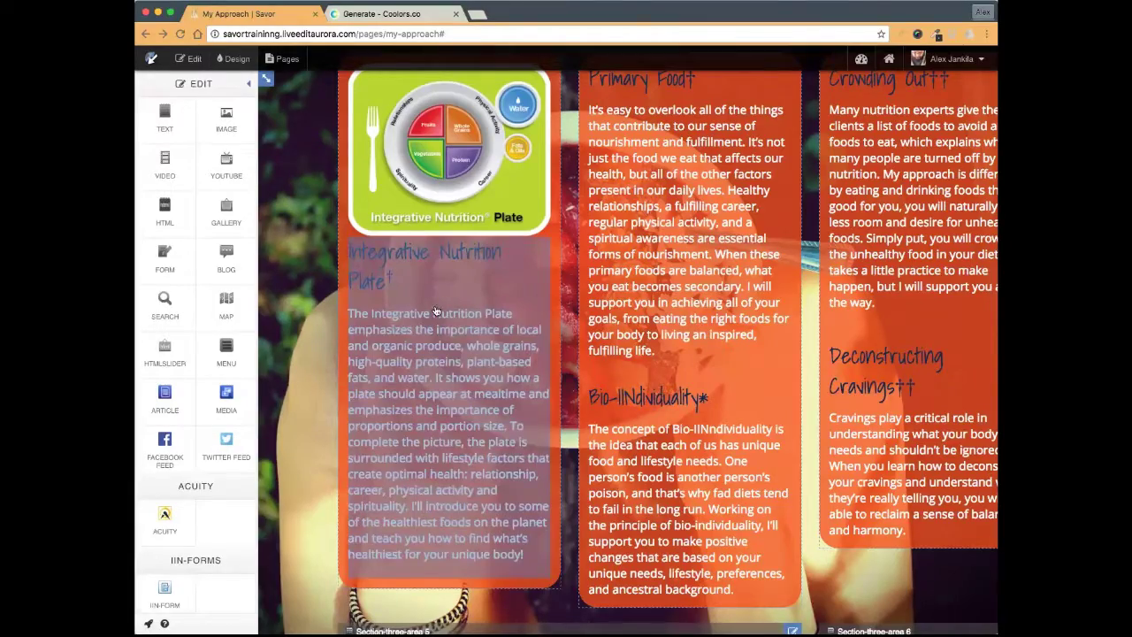
scroll(436, 311, down, 5)
scroll(436, 308, up, 3)
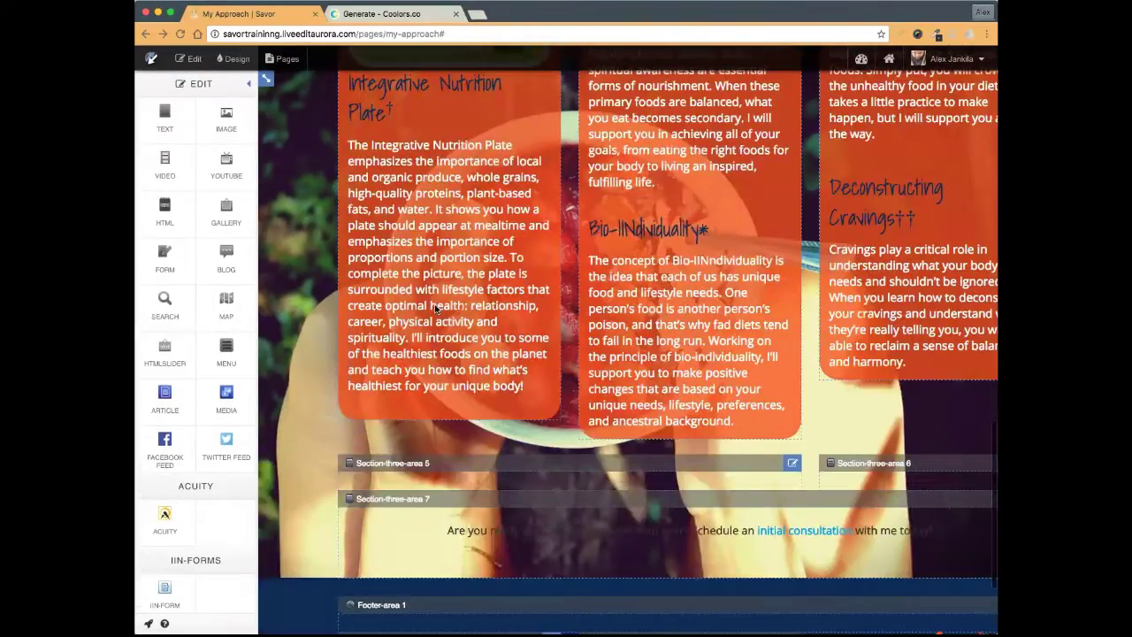
scroll(436, 308, up, 3)
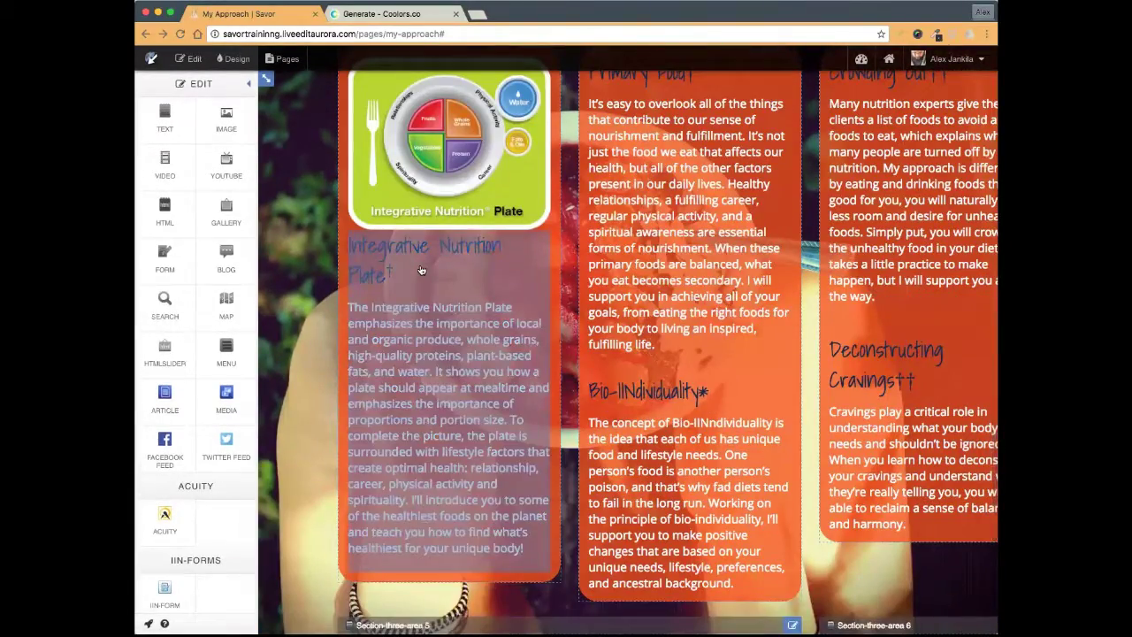
scroll(422, 270, down, 5)
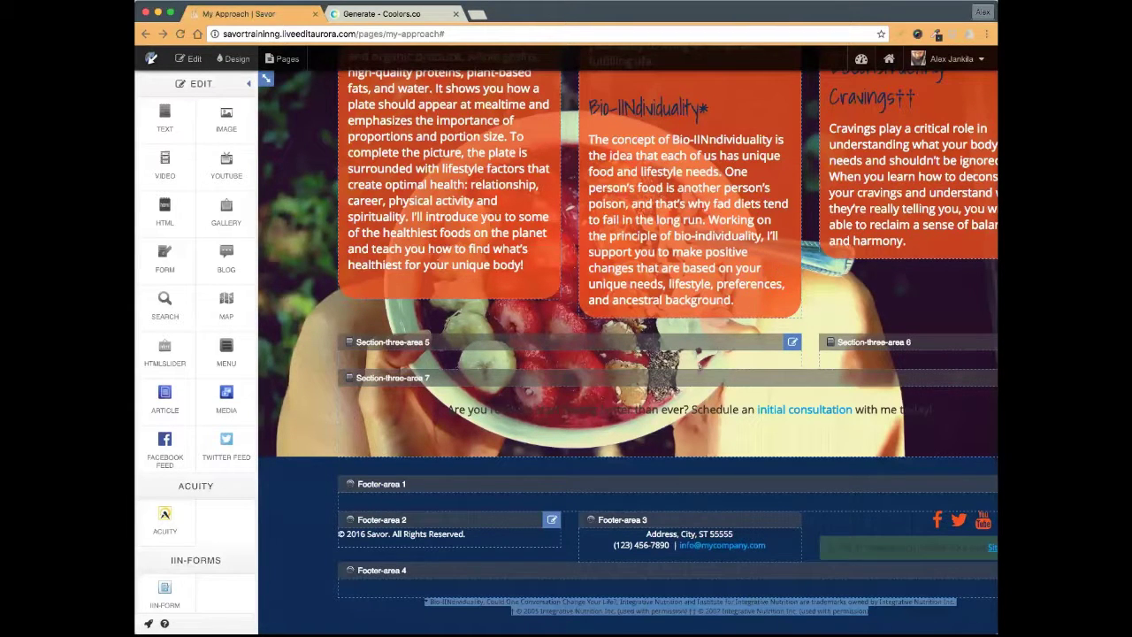
scroll(665, 141, up, 5)
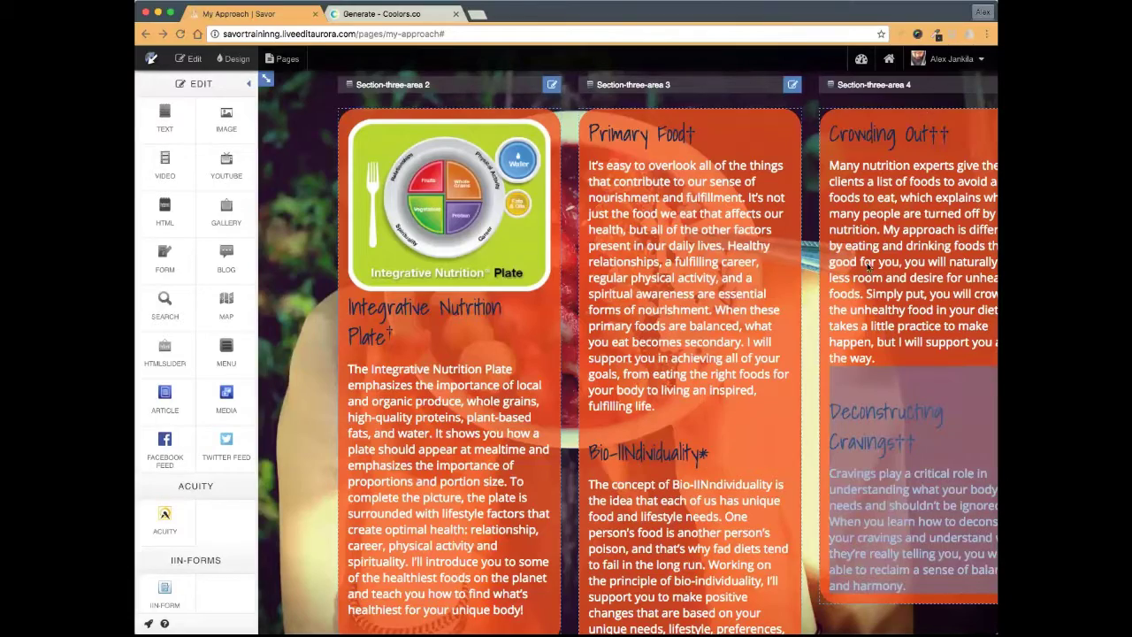
scroll(757, 415, down, 5)
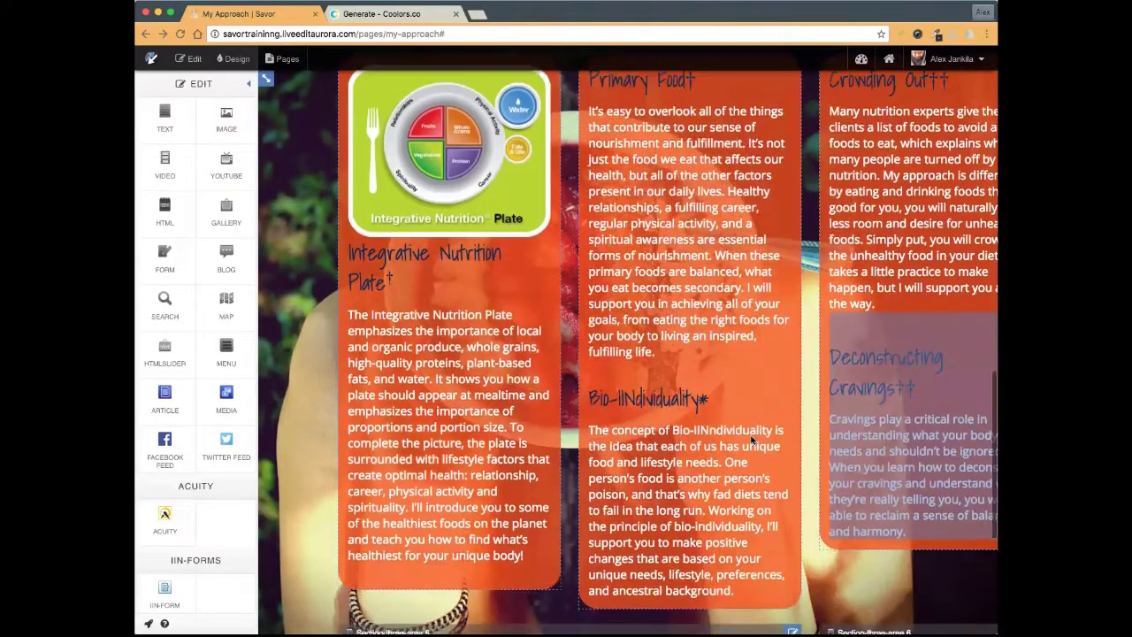
scroll(751, 439, down, 1)
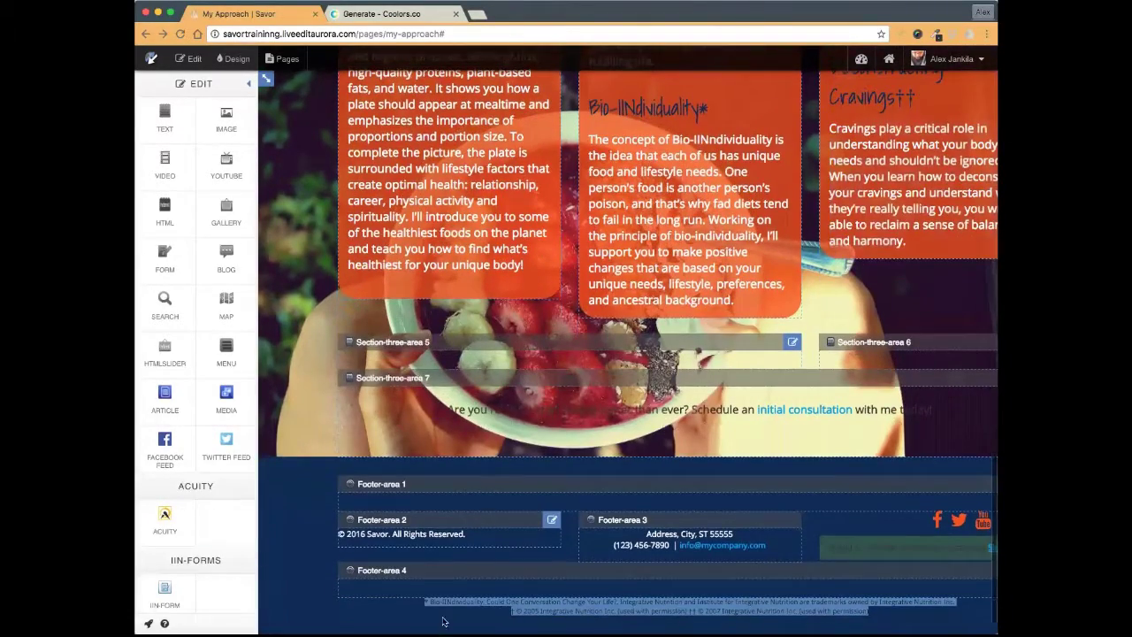
drag(420, 616, 907, 619)
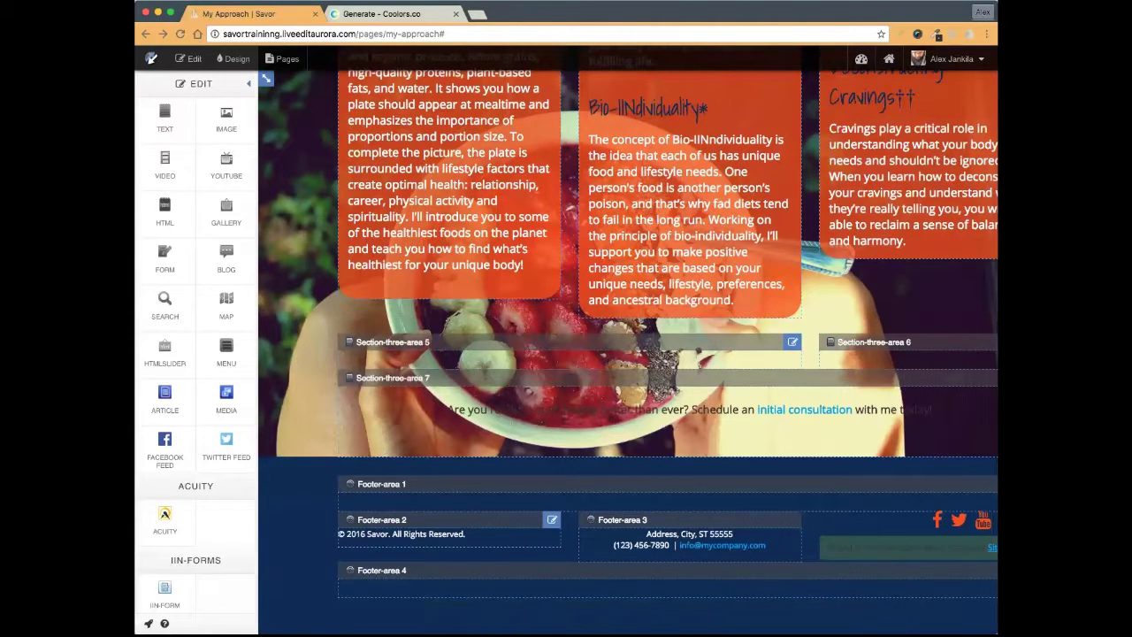
triple_click(893, 619)
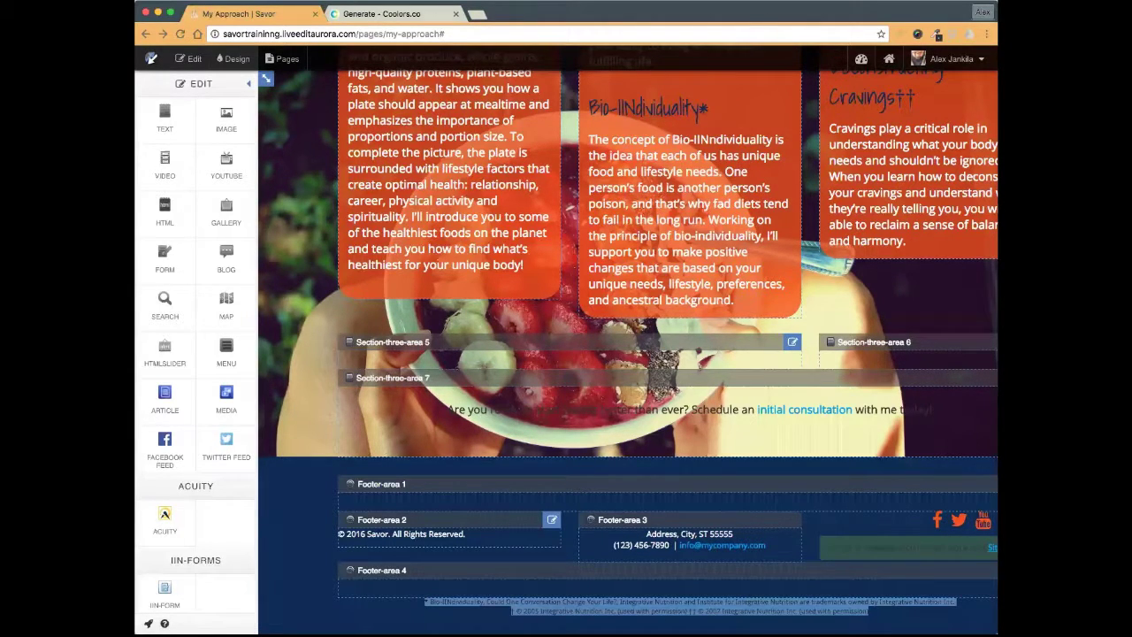
click(833, 310)
scroll(833, 304, up, 5)
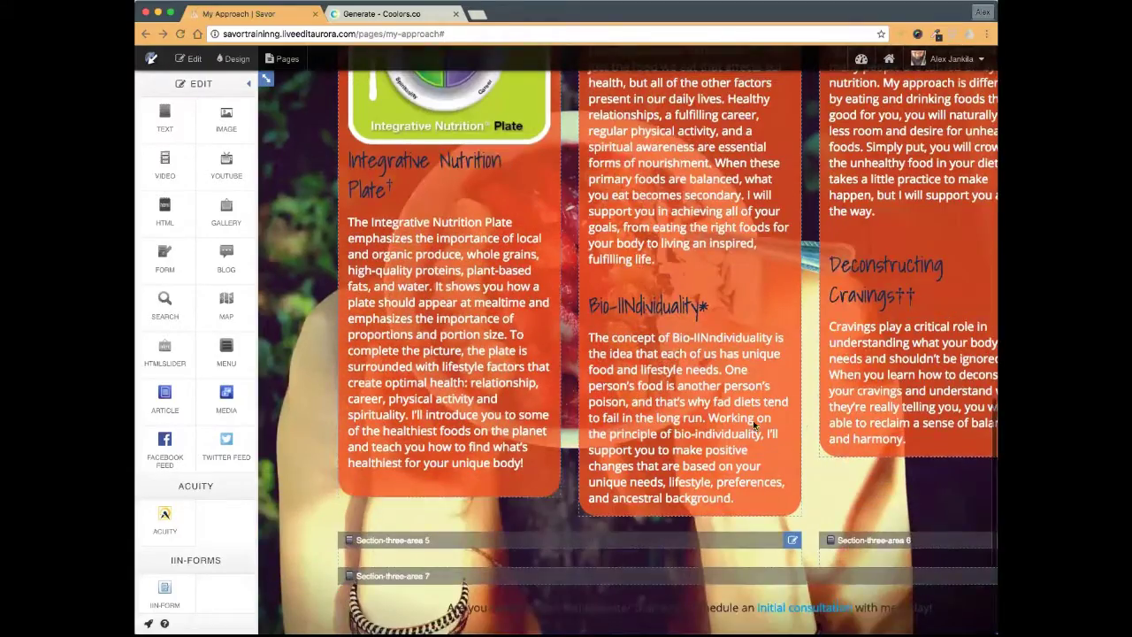
scroll(754, 424, up, 4)
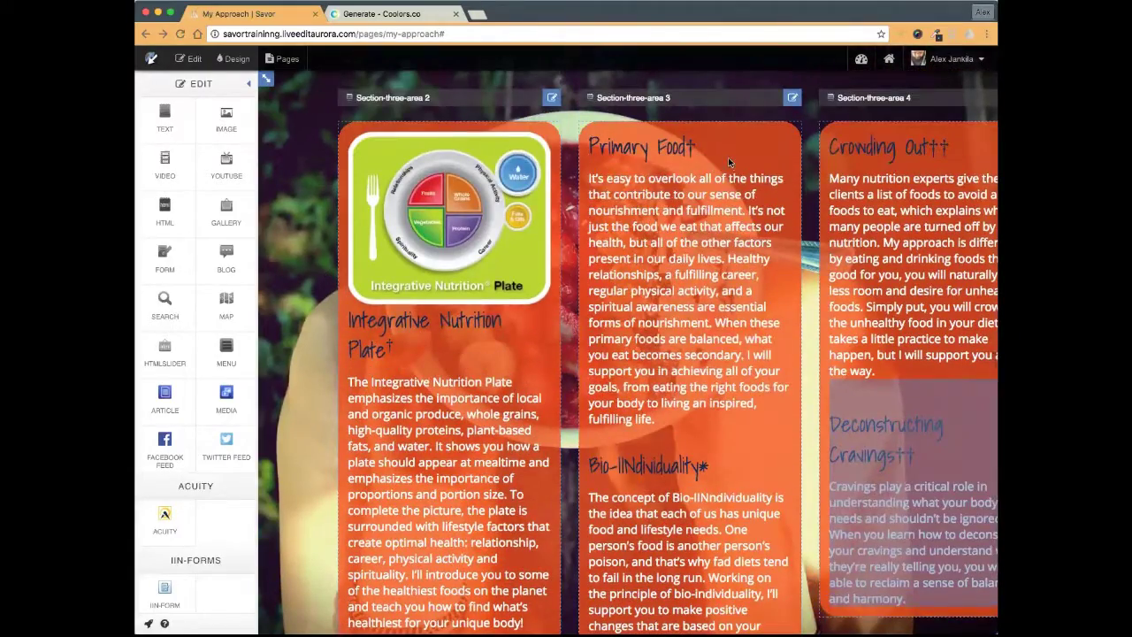
- Retype the dagger after Primary Food, superscript it, and save
double_click(716, 170)
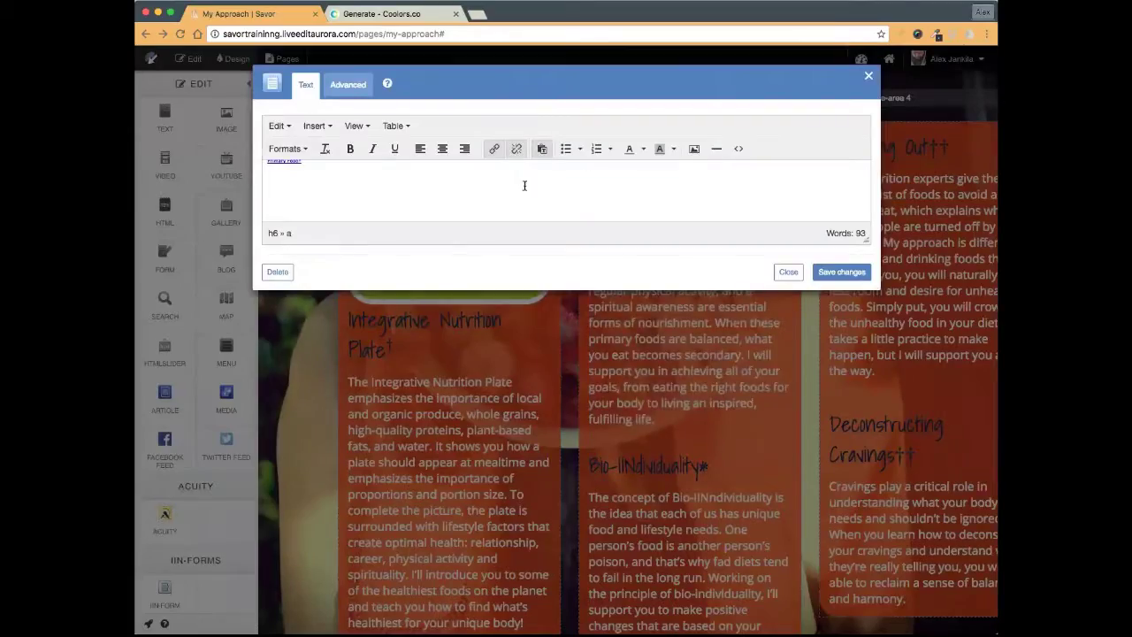
click(778, 271)
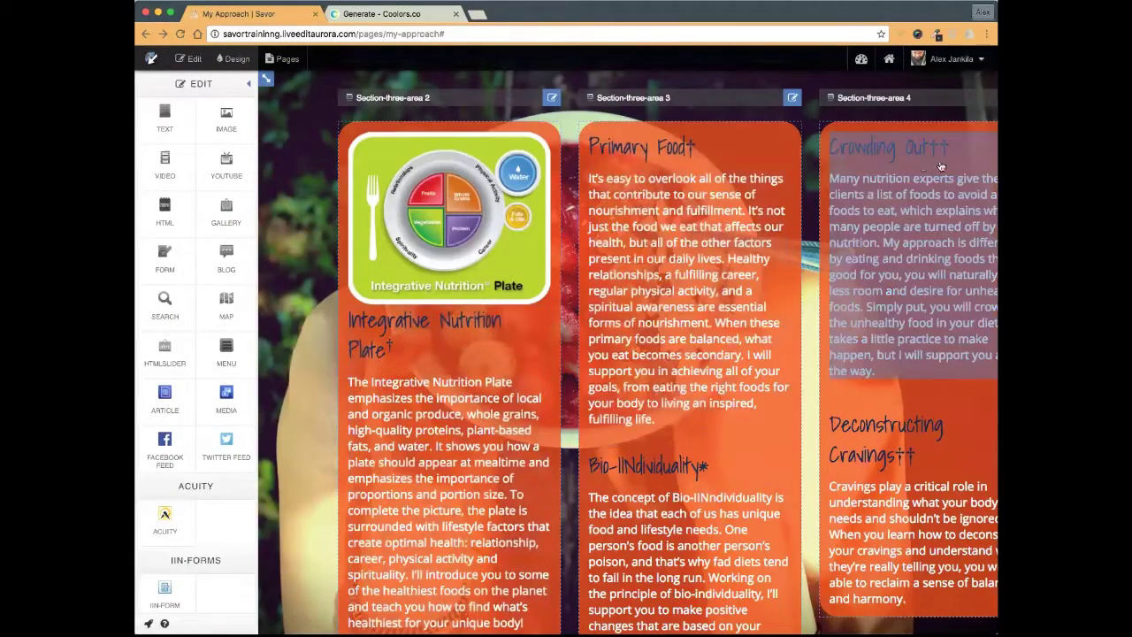
double_click(722, 150)
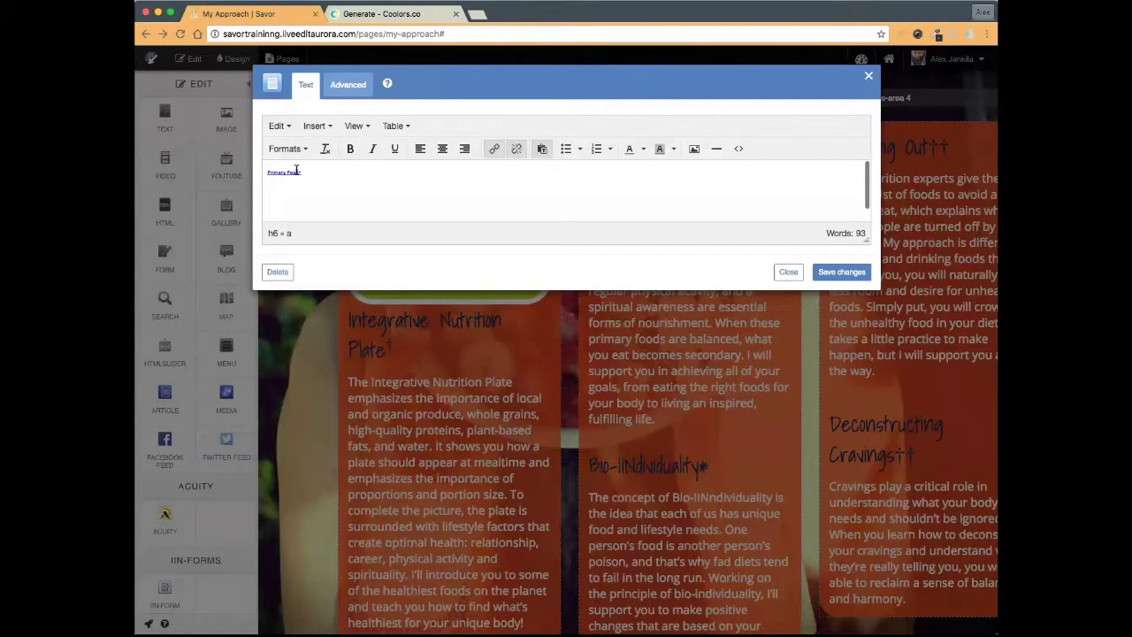
text(†)
click(303, 151)
mouse_move(305, 205)
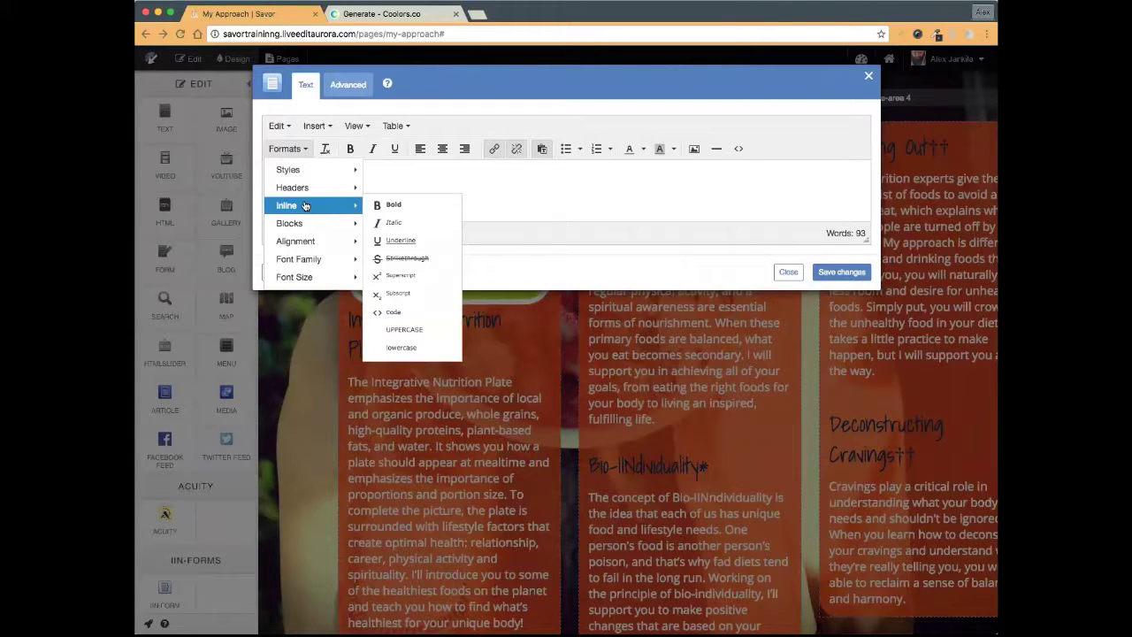
click(402, 278)
drag(632, 85, 692, 354)
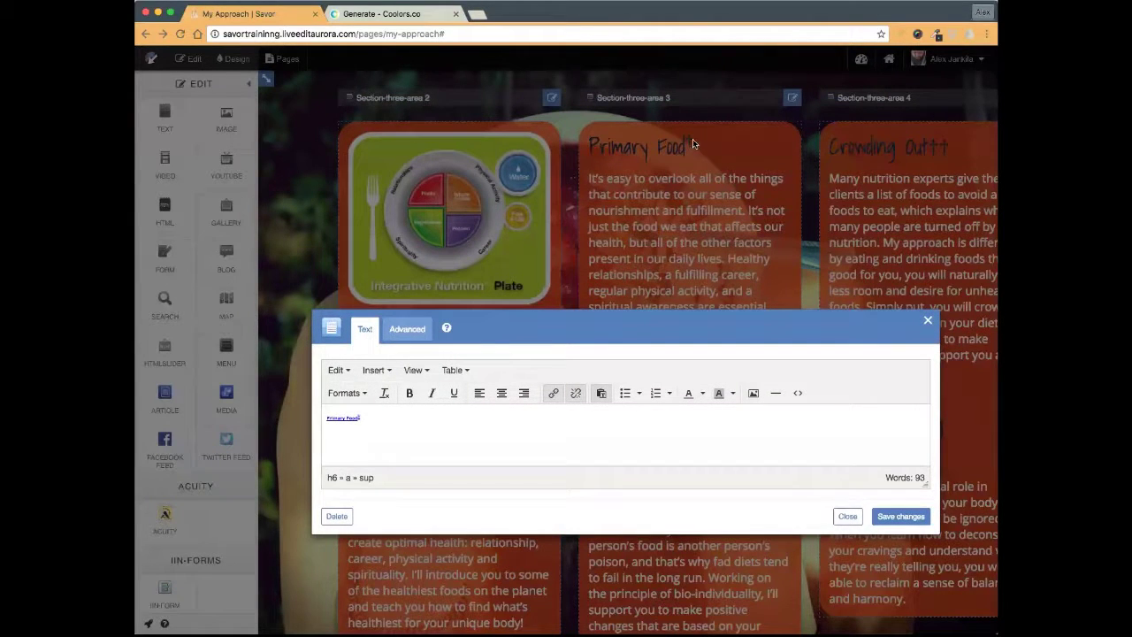
click(911, 517)
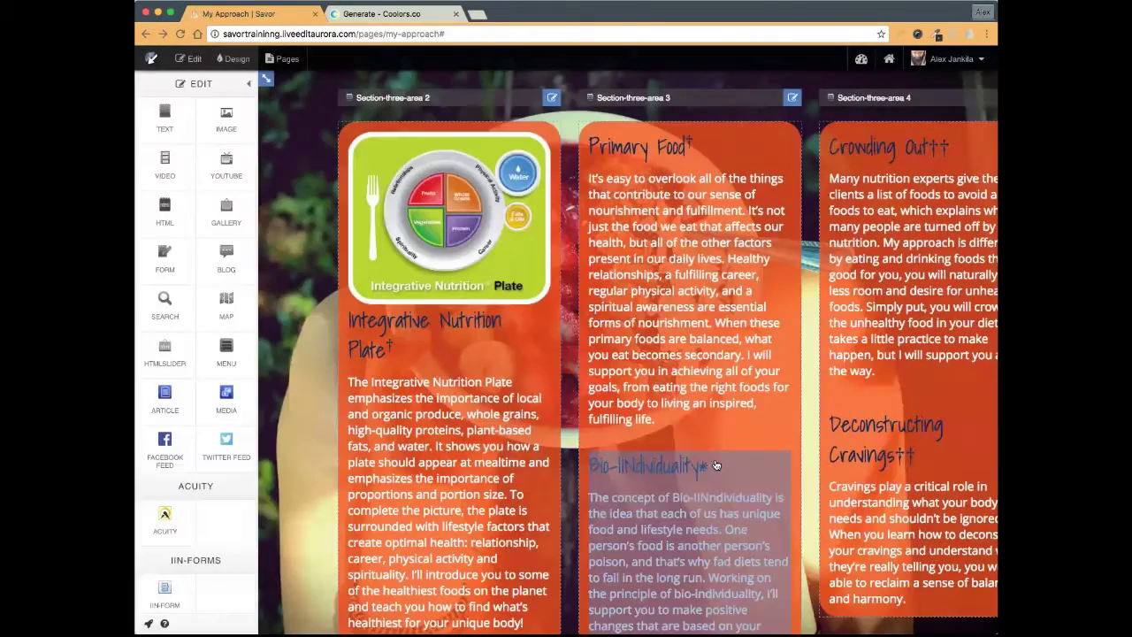
- Superscript the footnote mark after the Bio-Individuality heading and save
click(717, 465)
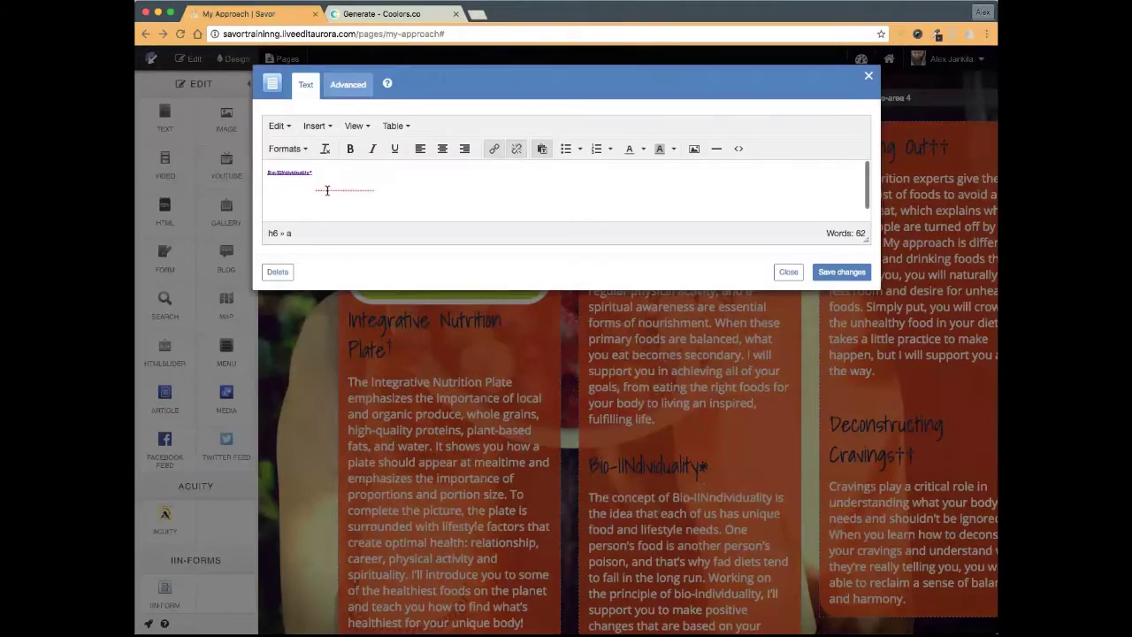
click(304, 151)
mouse_move(301, 205)
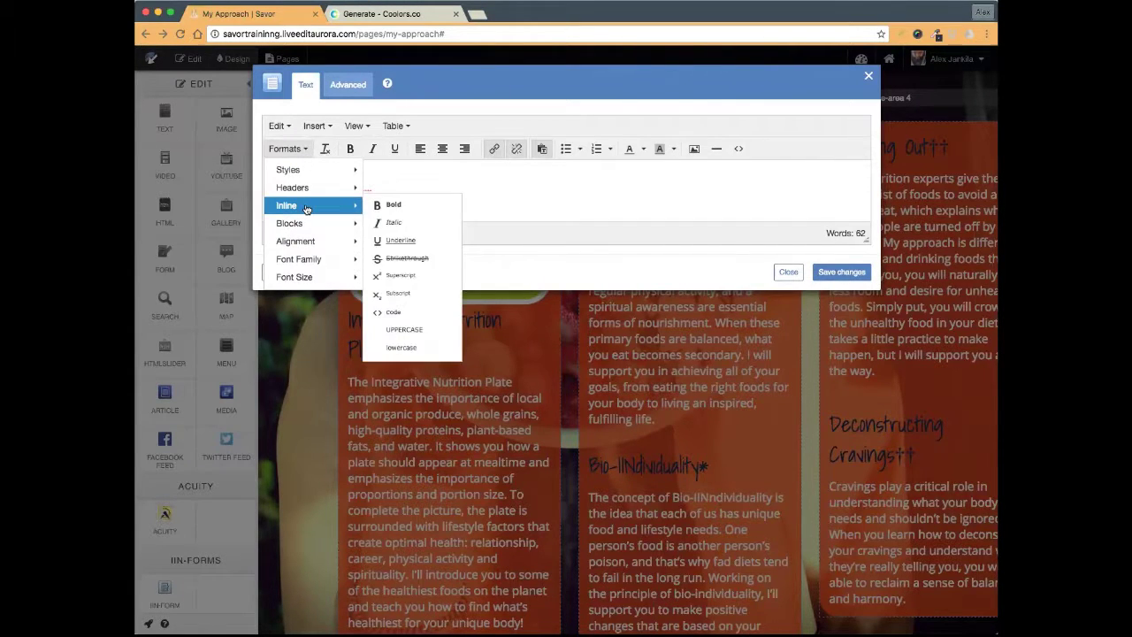
click(397, 276)
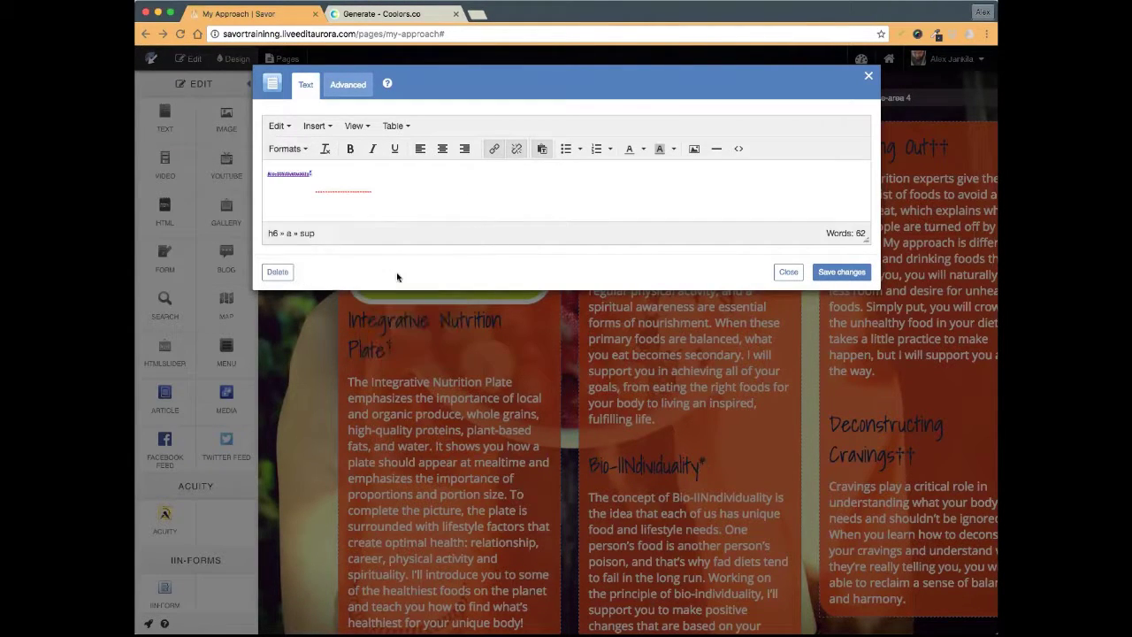
click(841, 272)
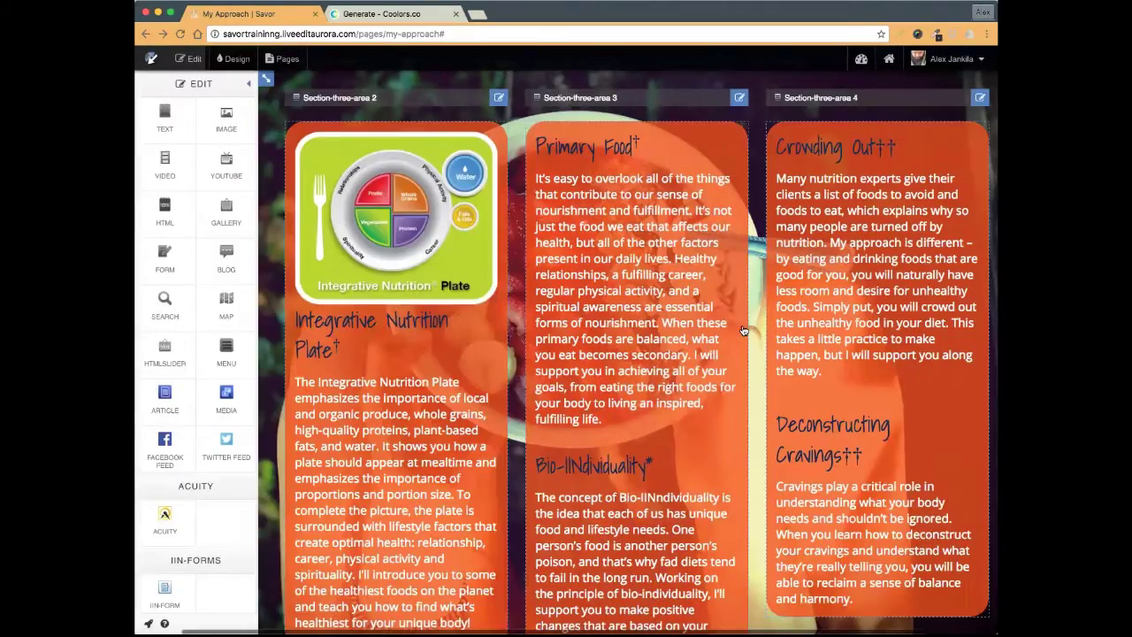
scroll(743, 330, right, 3)
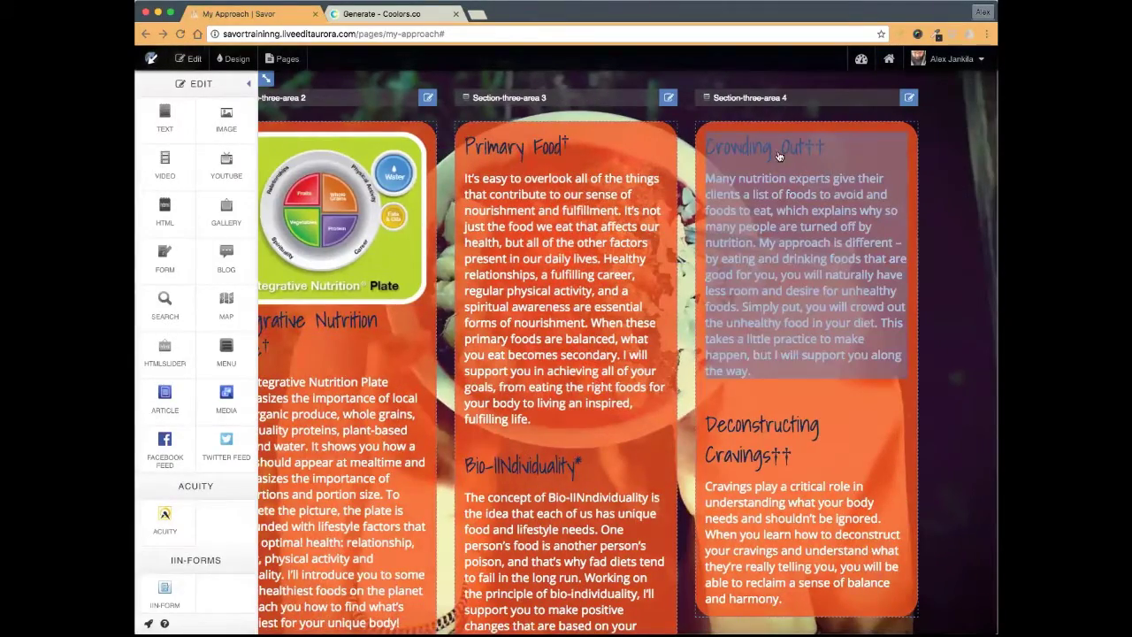
- Superscript the Crowding Out footnote marks and save
click(745, 155)
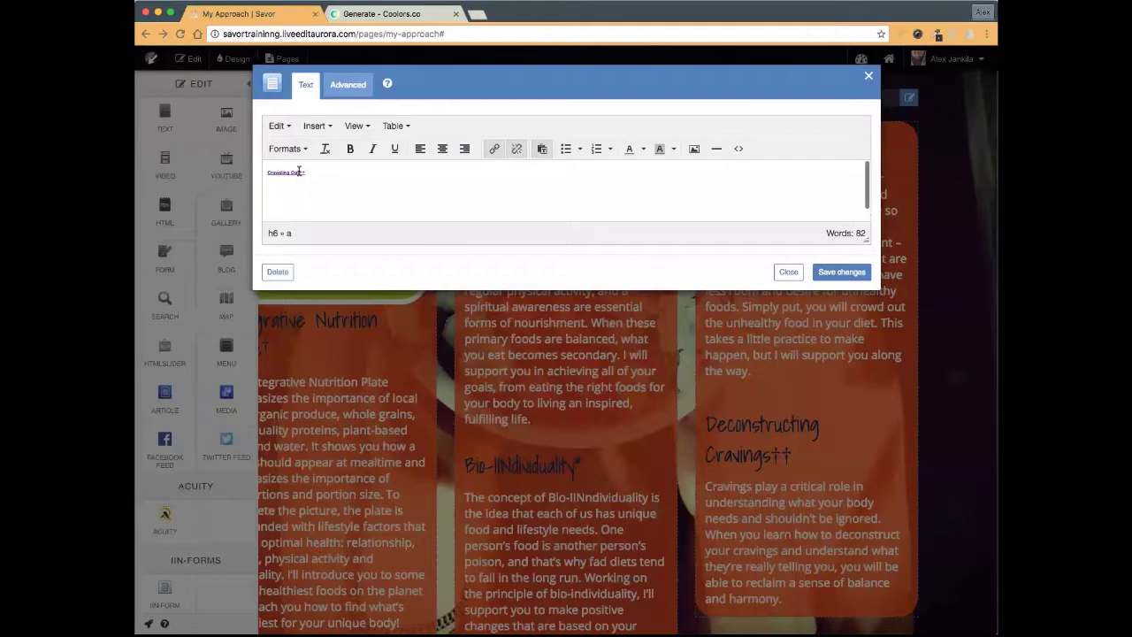
click(301, 149)
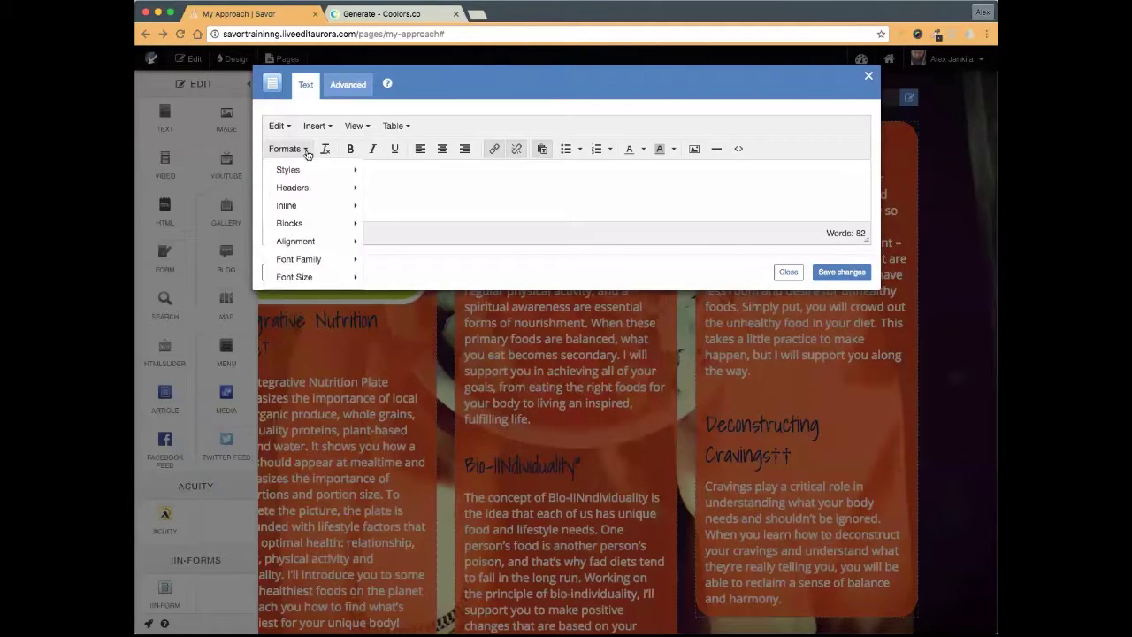
mouse_move(304, 193)
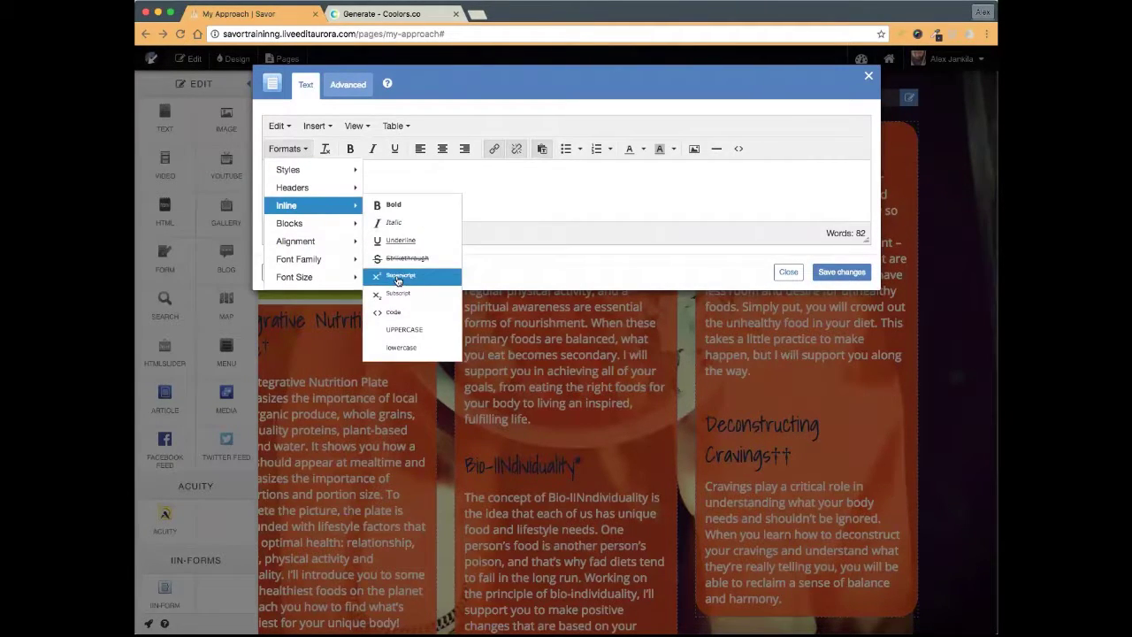
click(398, 279)
click(846, 271)
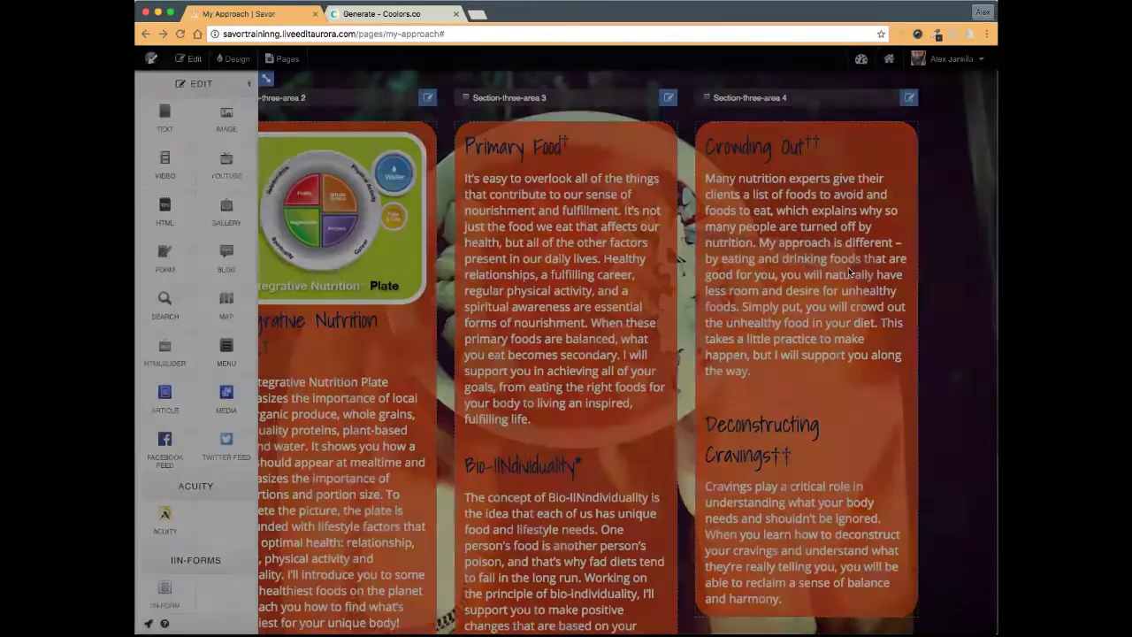
scroll(752, 363, down, 1)
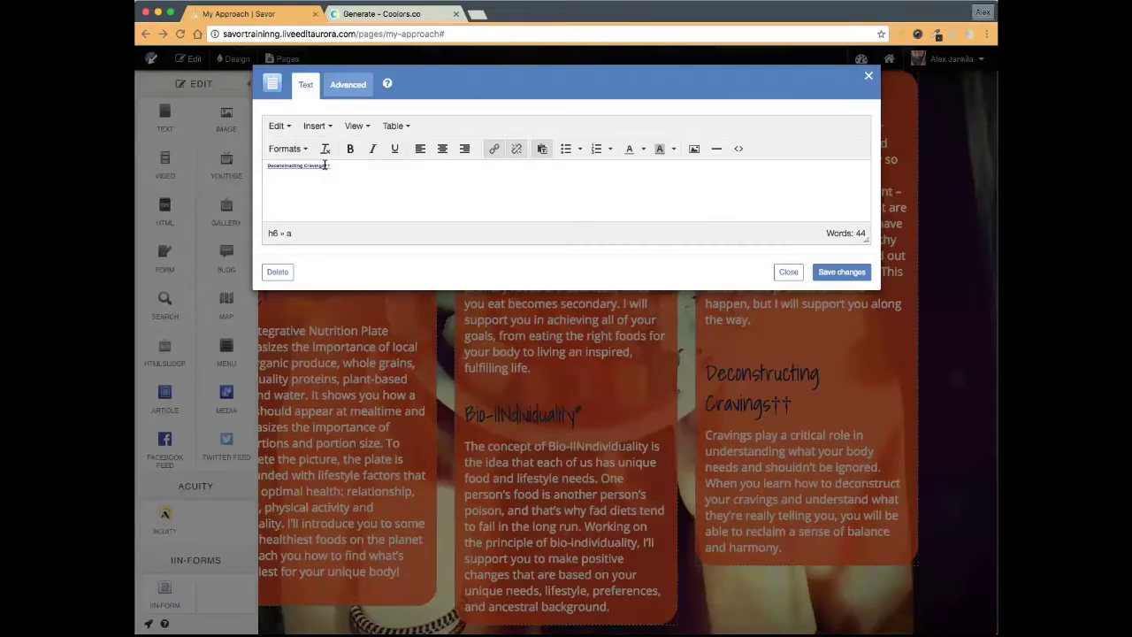
- Superscript the Deconstructing Cravings footnote marks and save
click(301, 149)
mouse_move(318, 205)
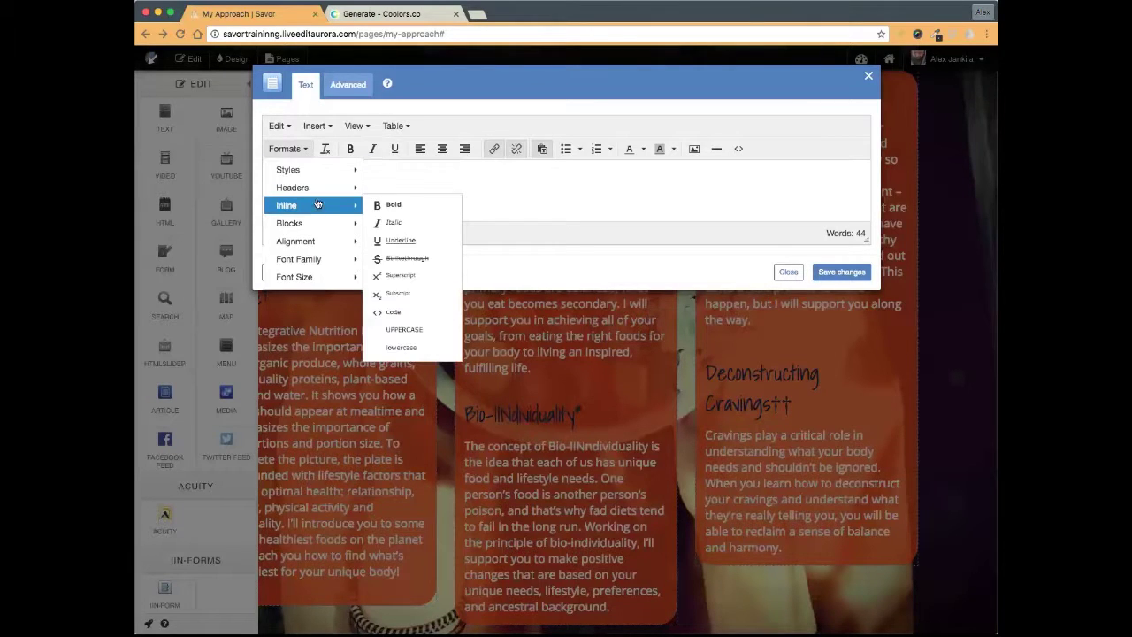
click(400, 275)
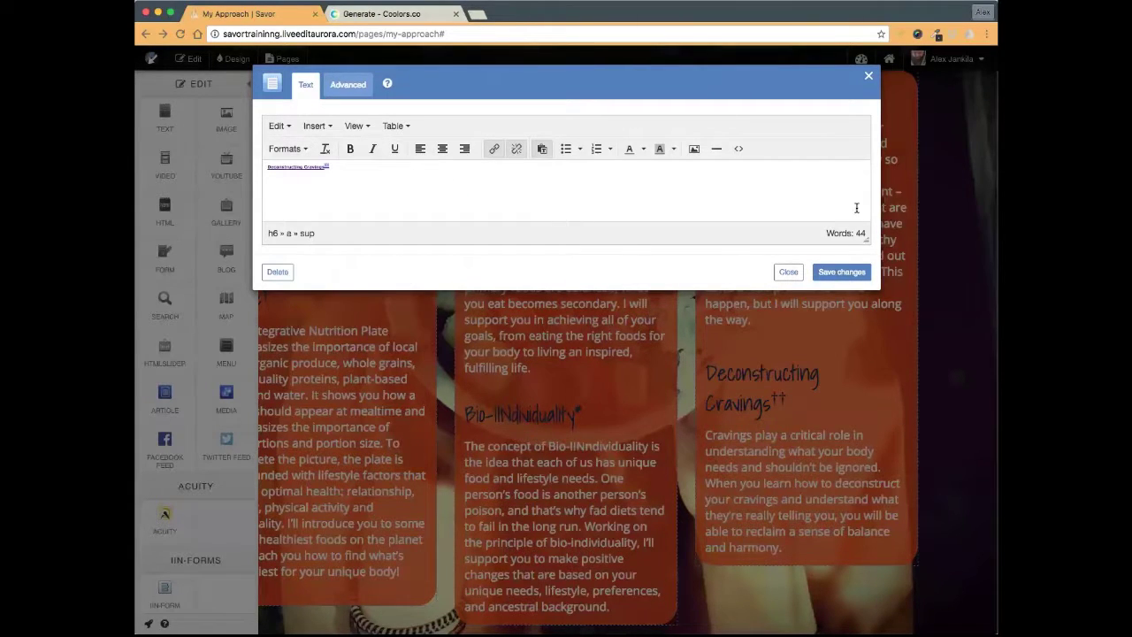
click(842, 271)
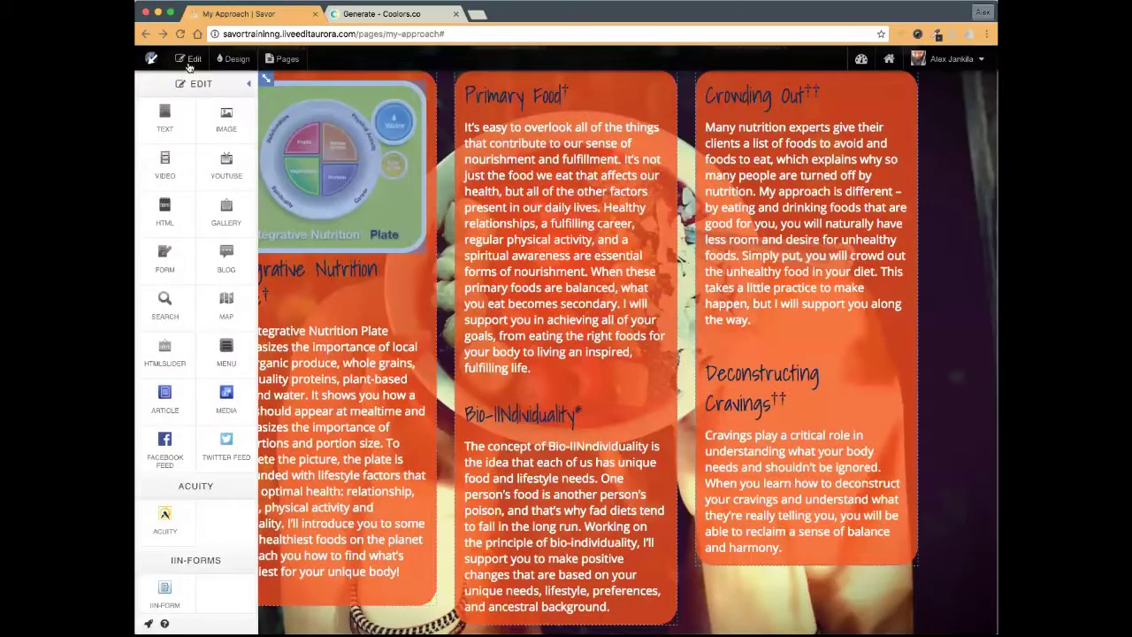
click(190, 62)
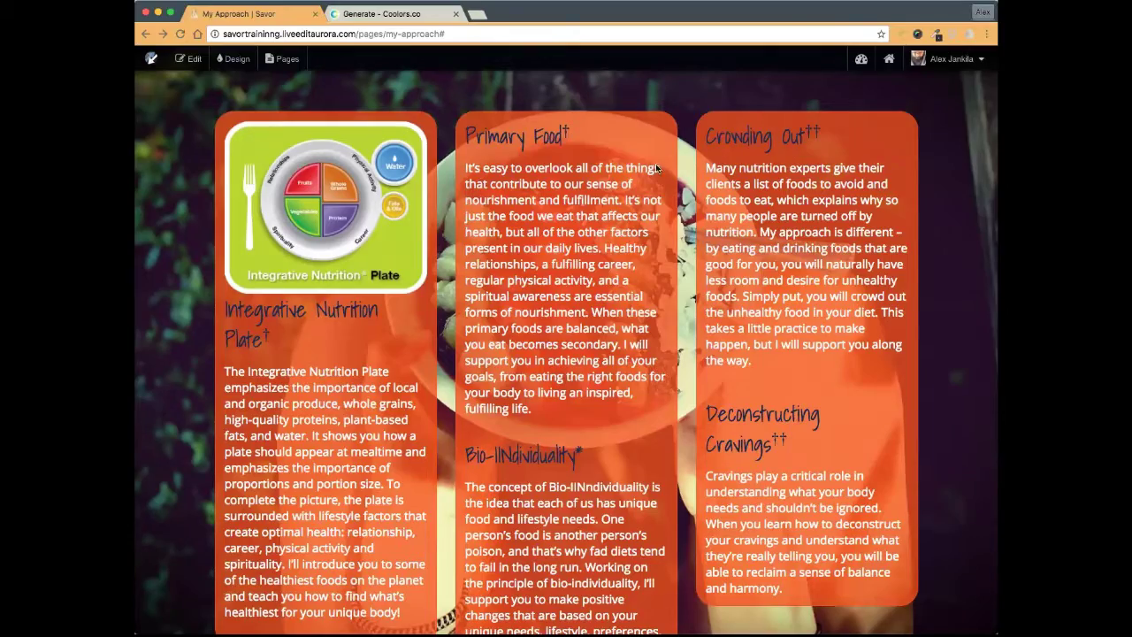
click(189, 59)
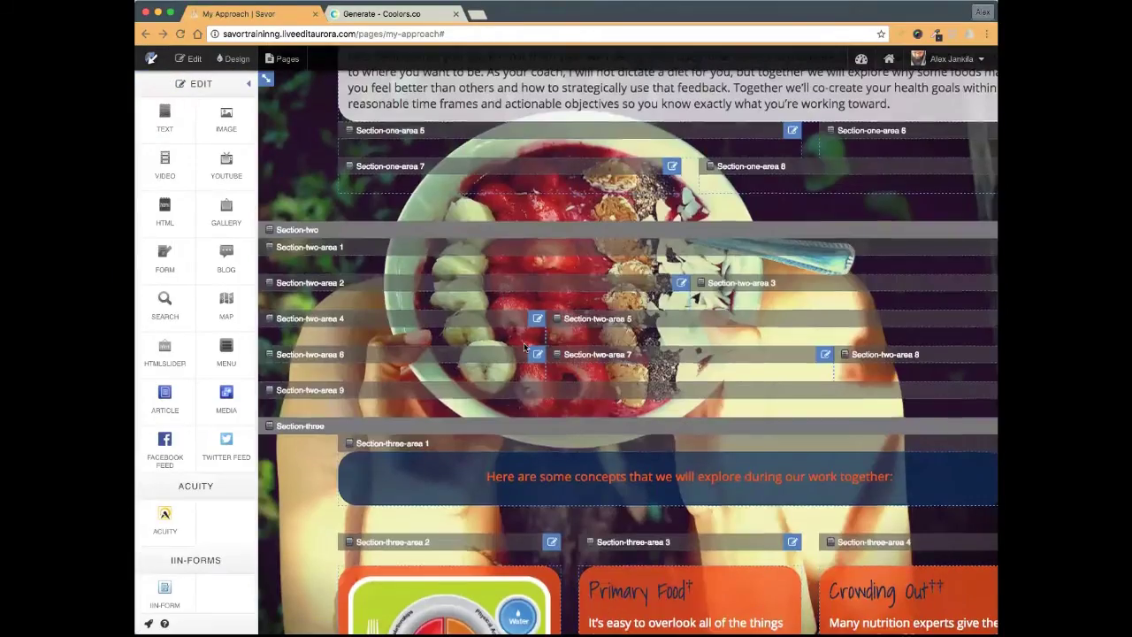
scroll(524, 345, down, 3)
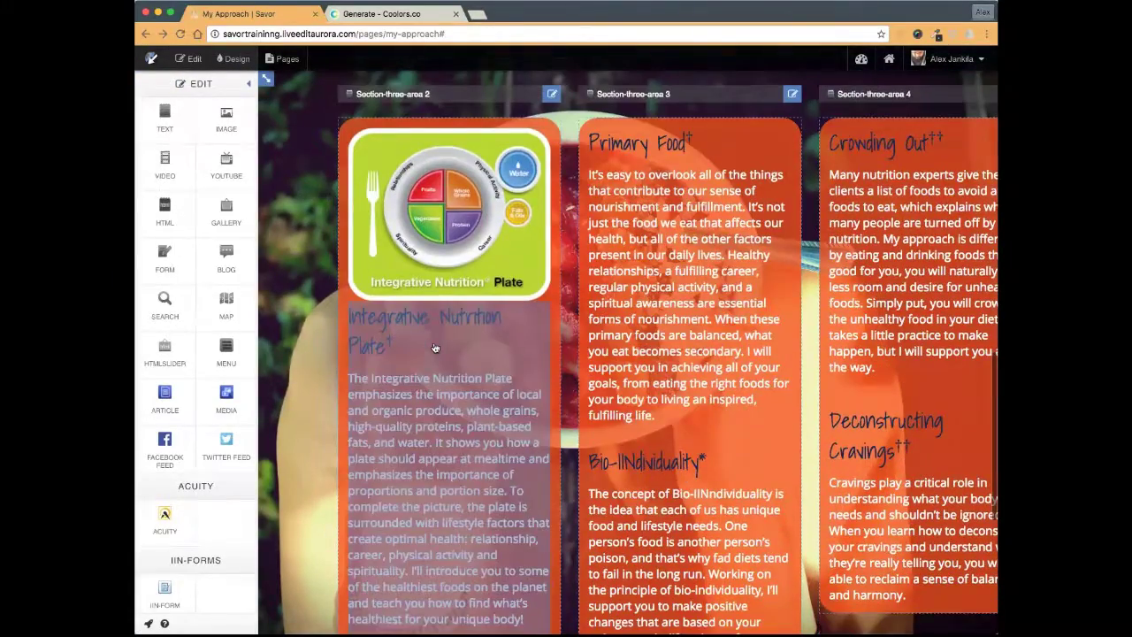
click(434, 347)
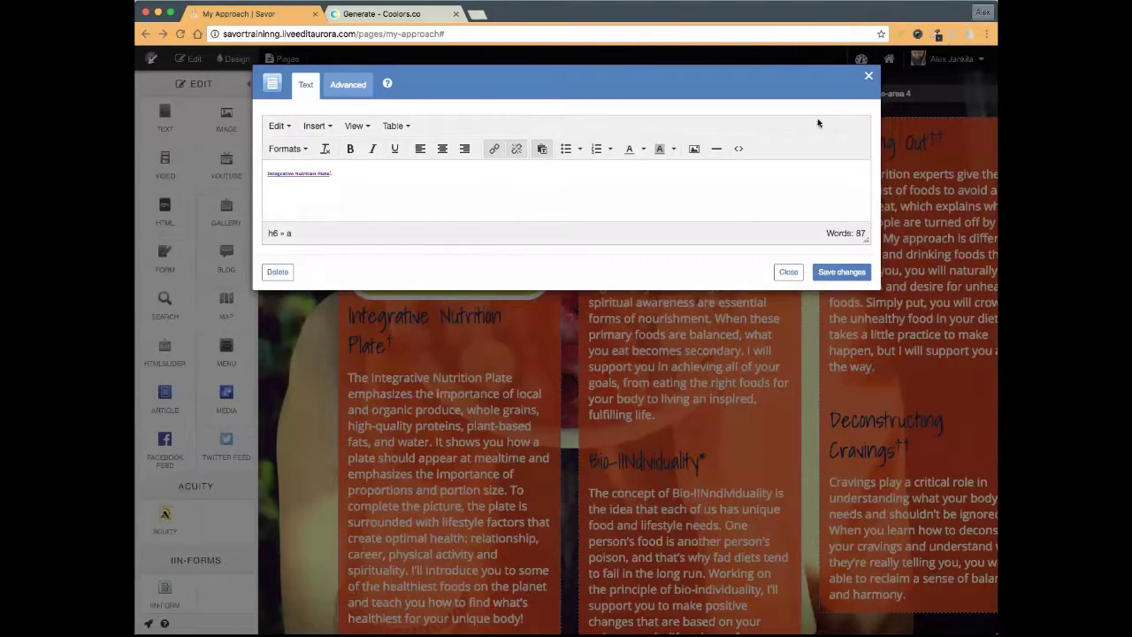
click(868, 75)
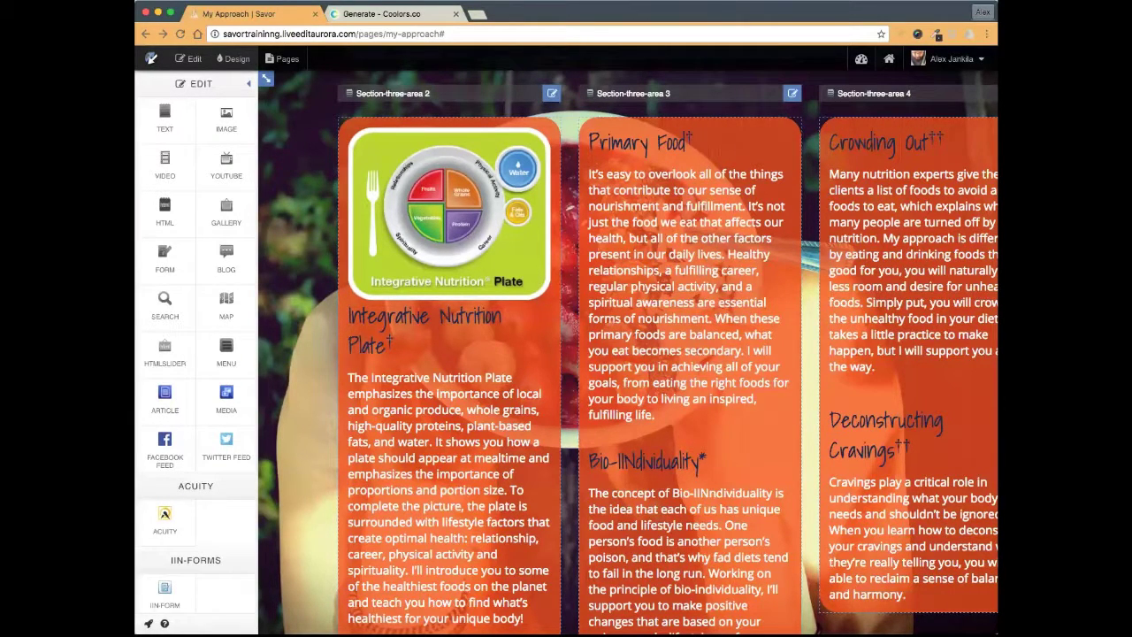
scroll(708, 425, up, 3)
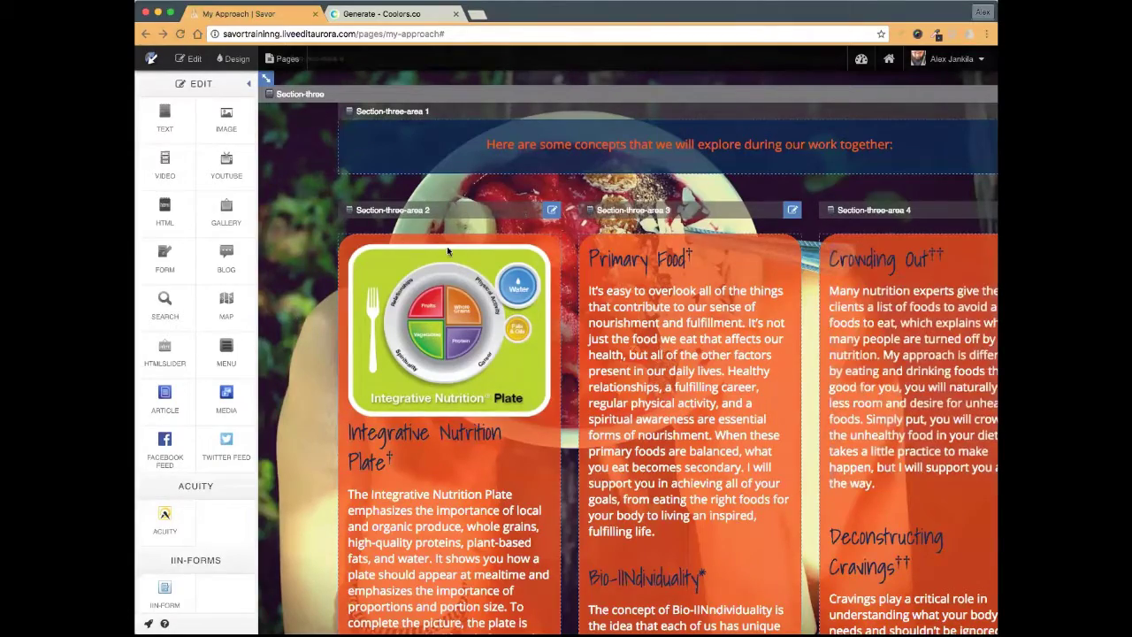
scroll(449, 254, down, 3)
scroll(448, 248, down, 5)
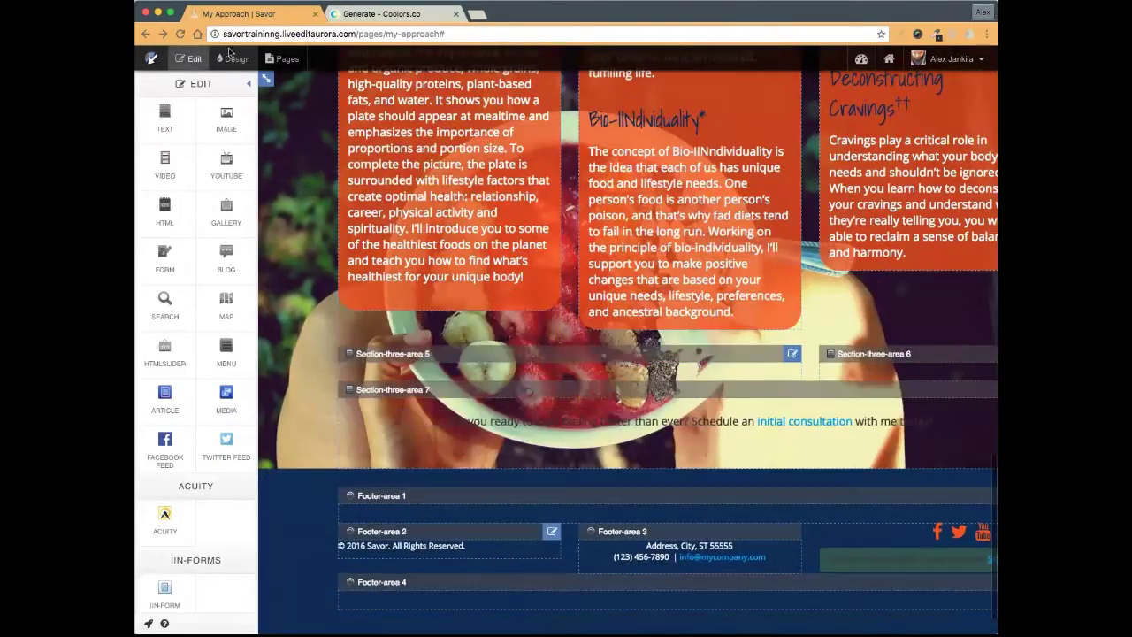
click(183, 66)
scroll(405, 180, up, 3)
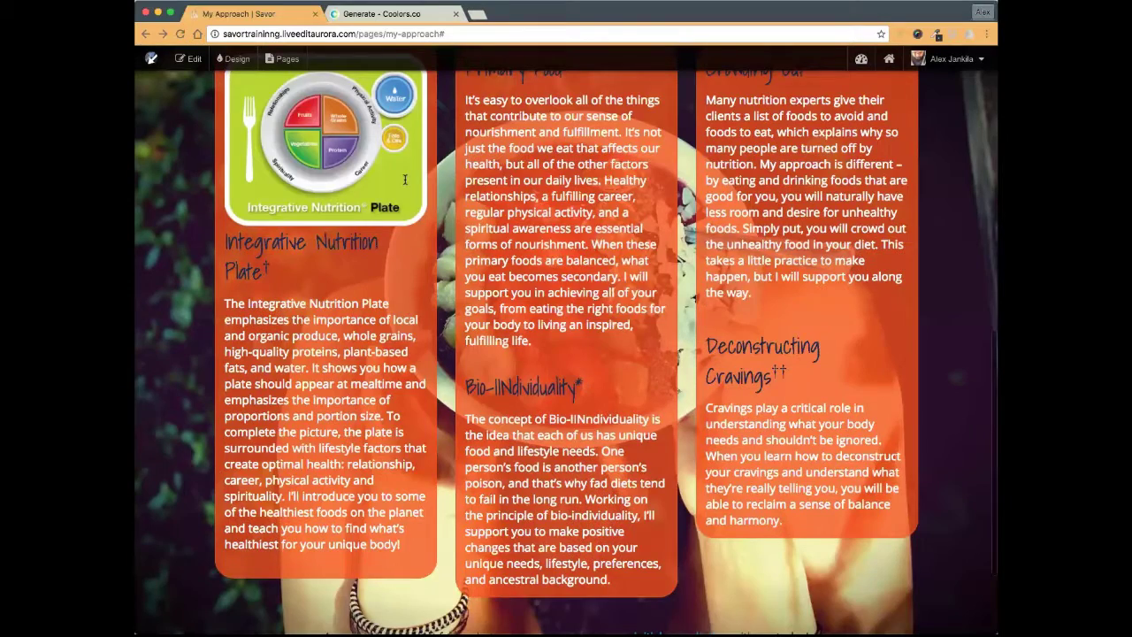
scroll(405, 179, down, 2)
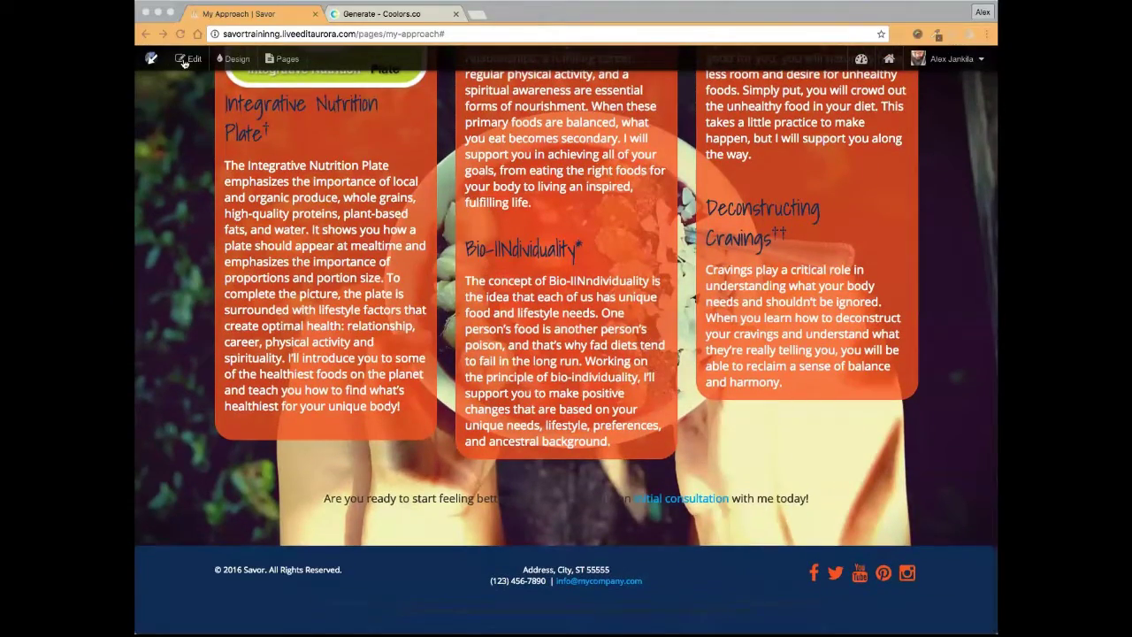
click(185, 60)
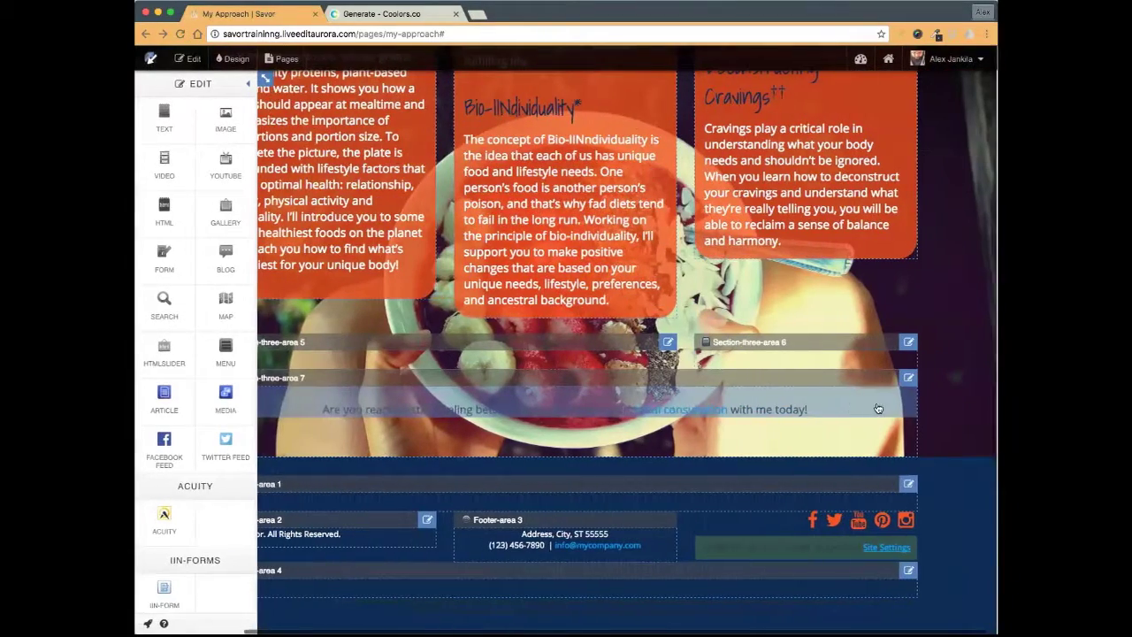
- Give Section-three-area 7 a white background at about 0.77 opacity
click(908, 378)
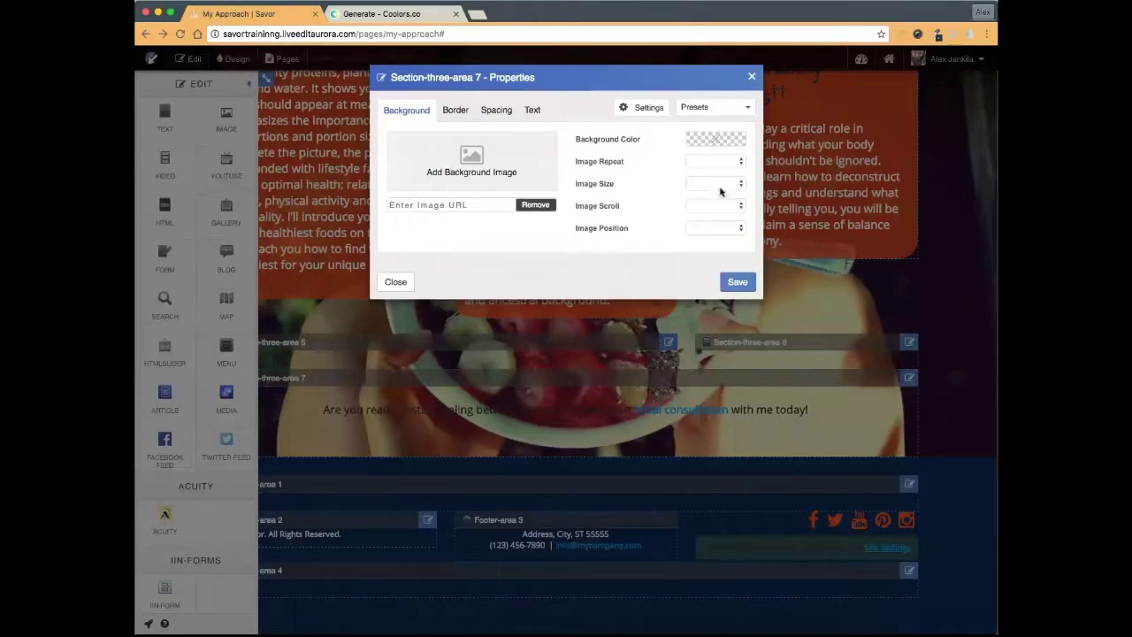
click(707, 143)
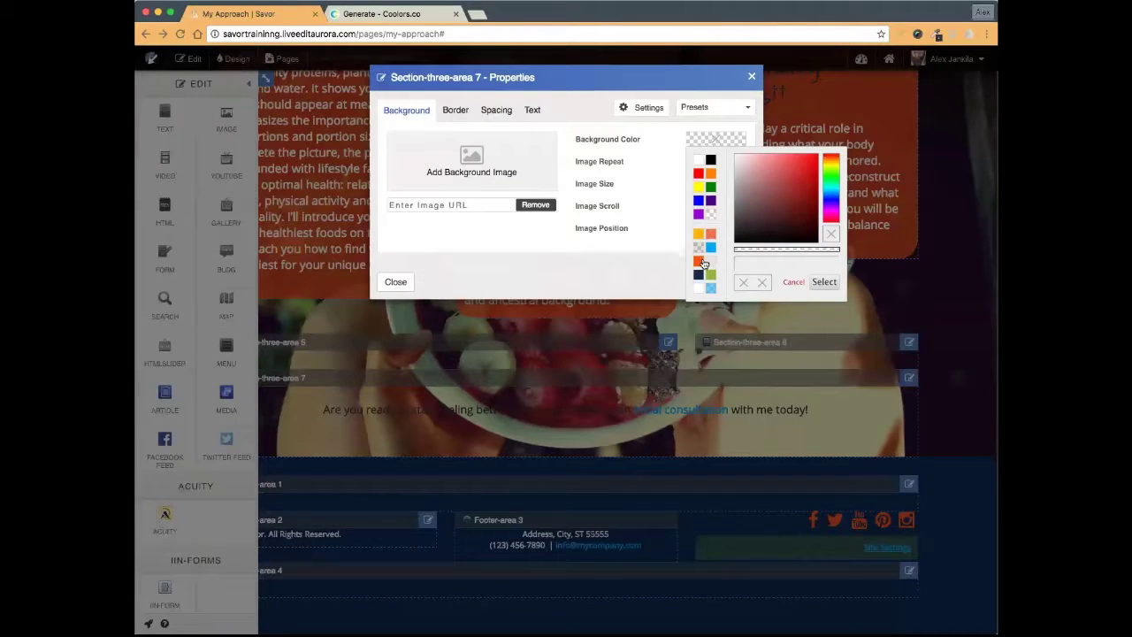
click(793, 281)
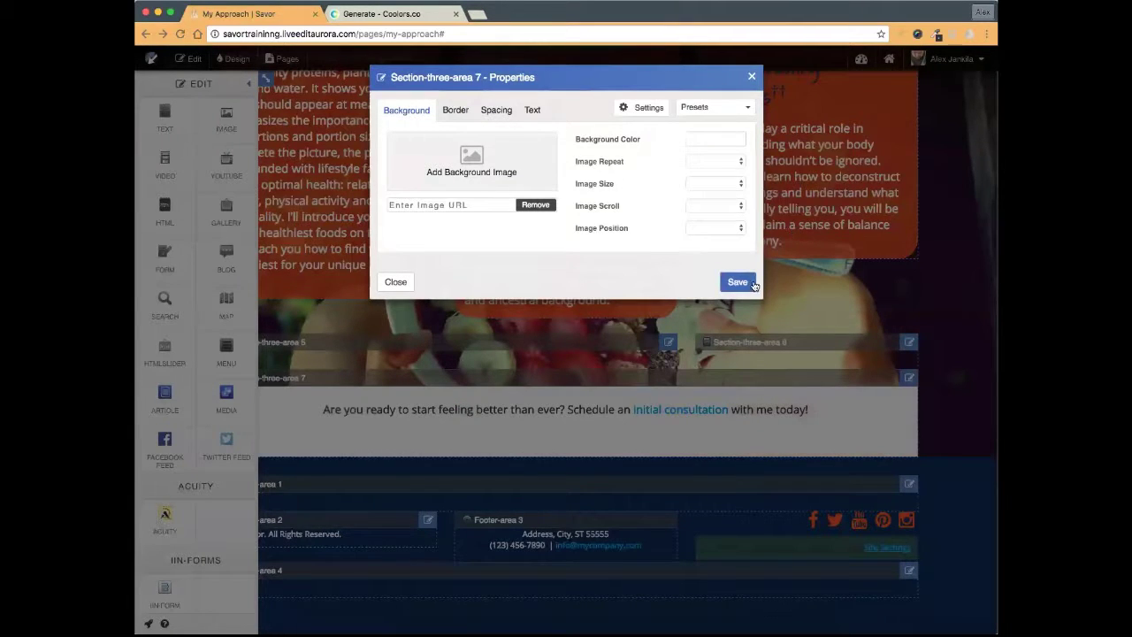
click(727, 140)
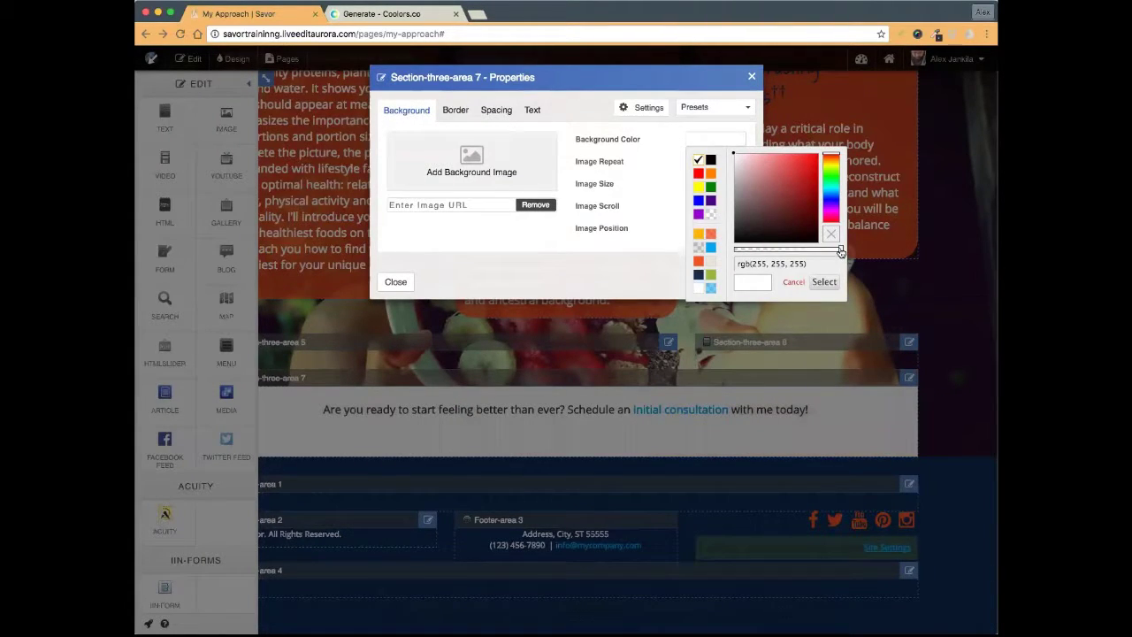
drag(841, 249, 814, 252)
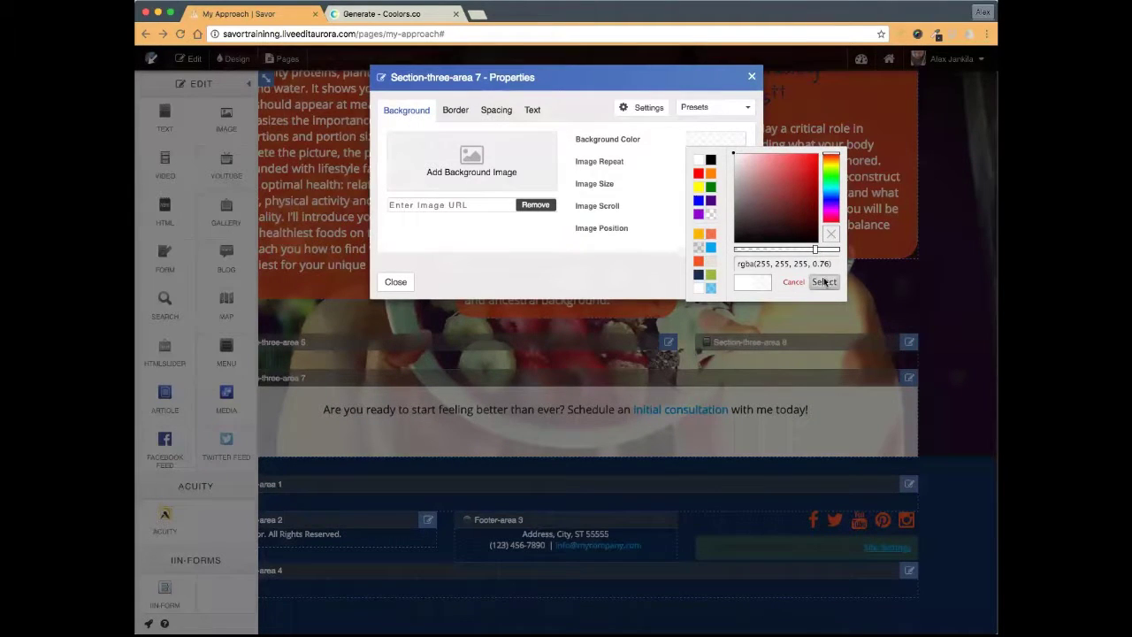
click(823, 281)
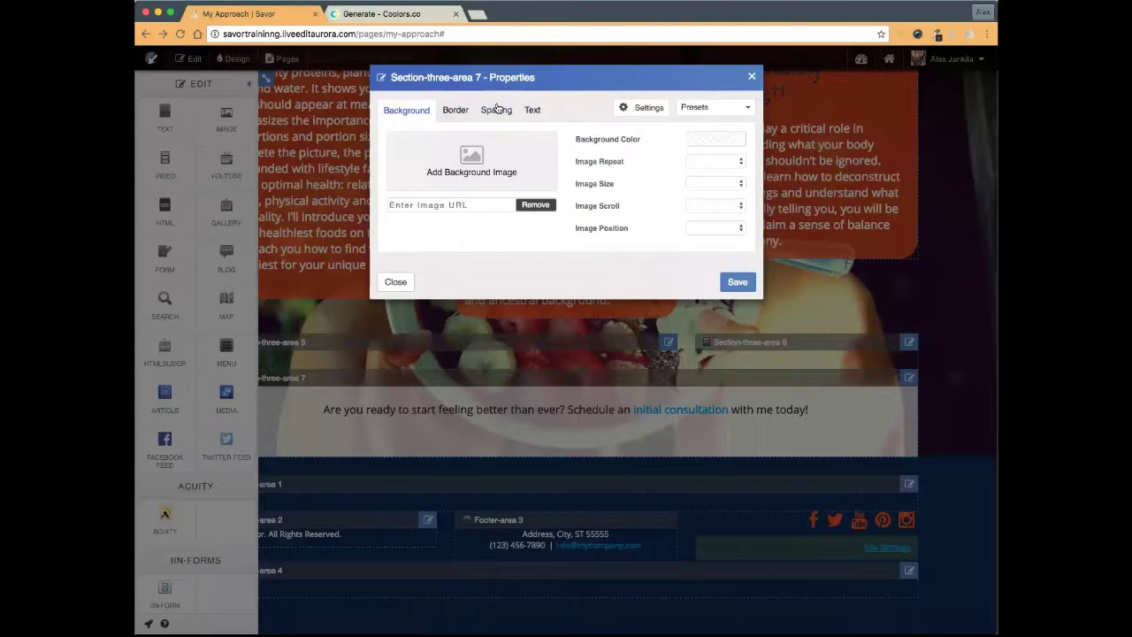
- Set a solid white border with width 1 and radius 30, then save
click(455, 109)
click(517, 138)
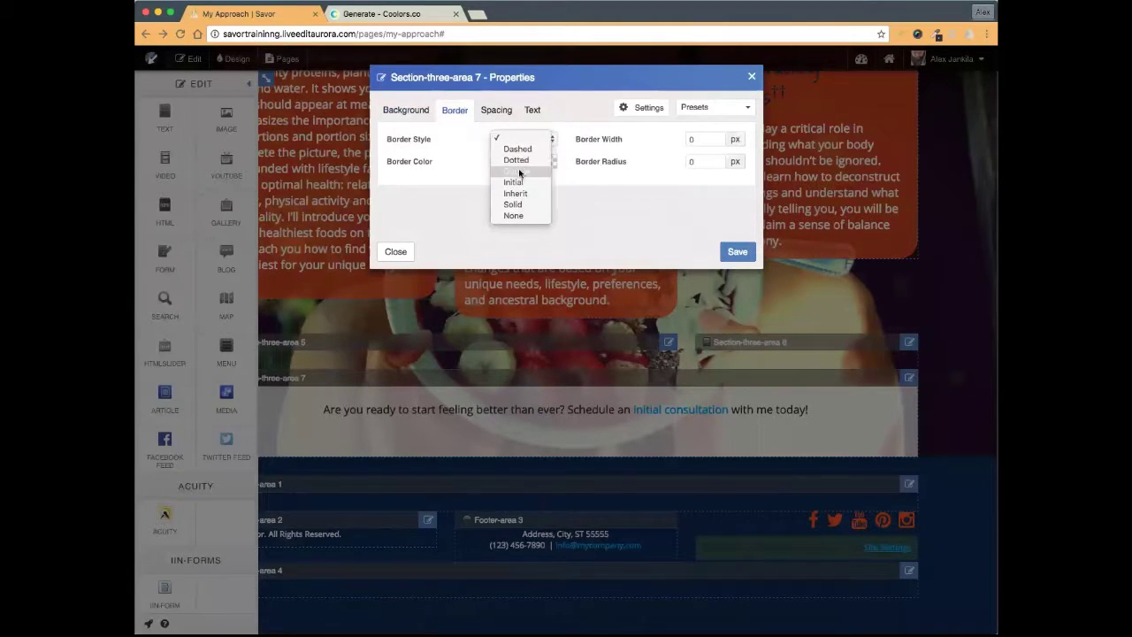
click(522, 203)
click(520, 166)
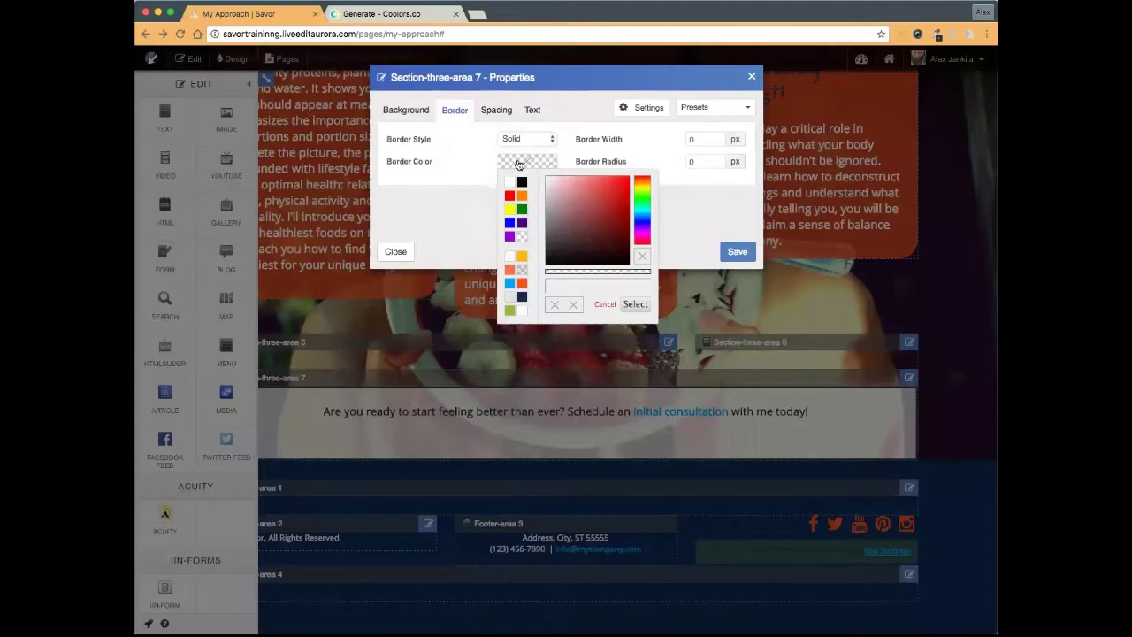
click(510, 255)
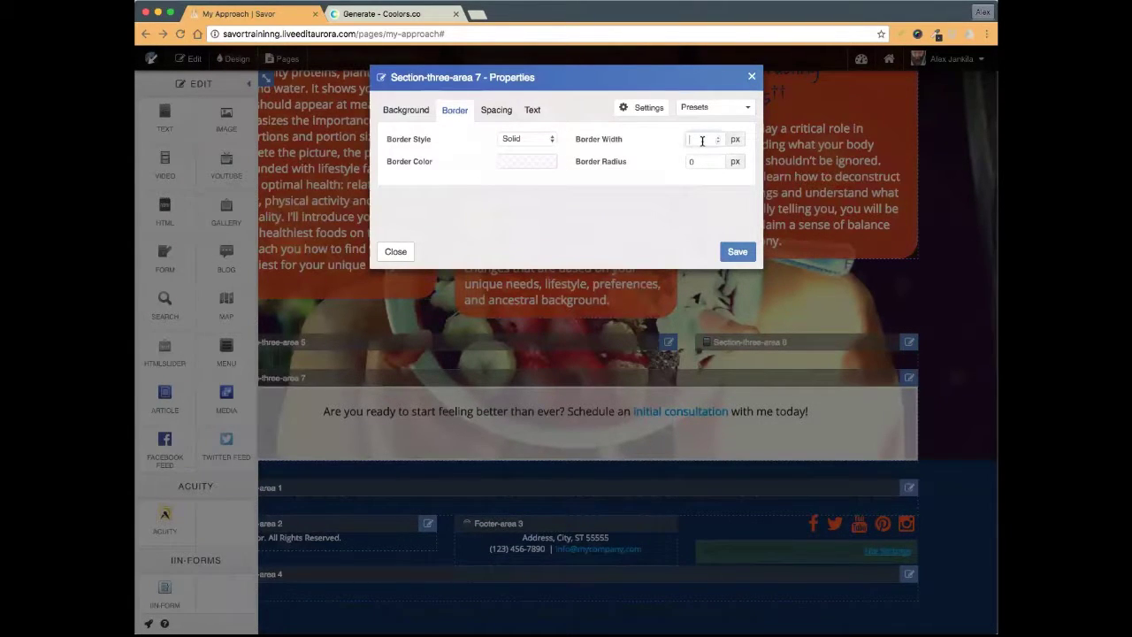
click(693, 139)
text(1)
key(Tab)
text(30)
key(Tab)
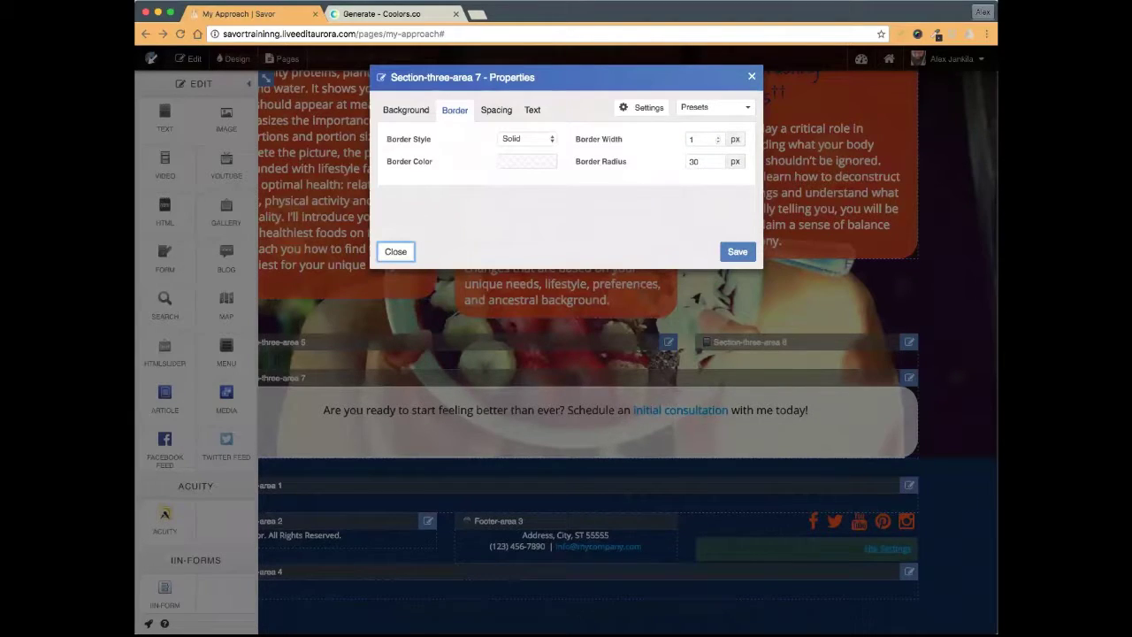
click(737, 252)
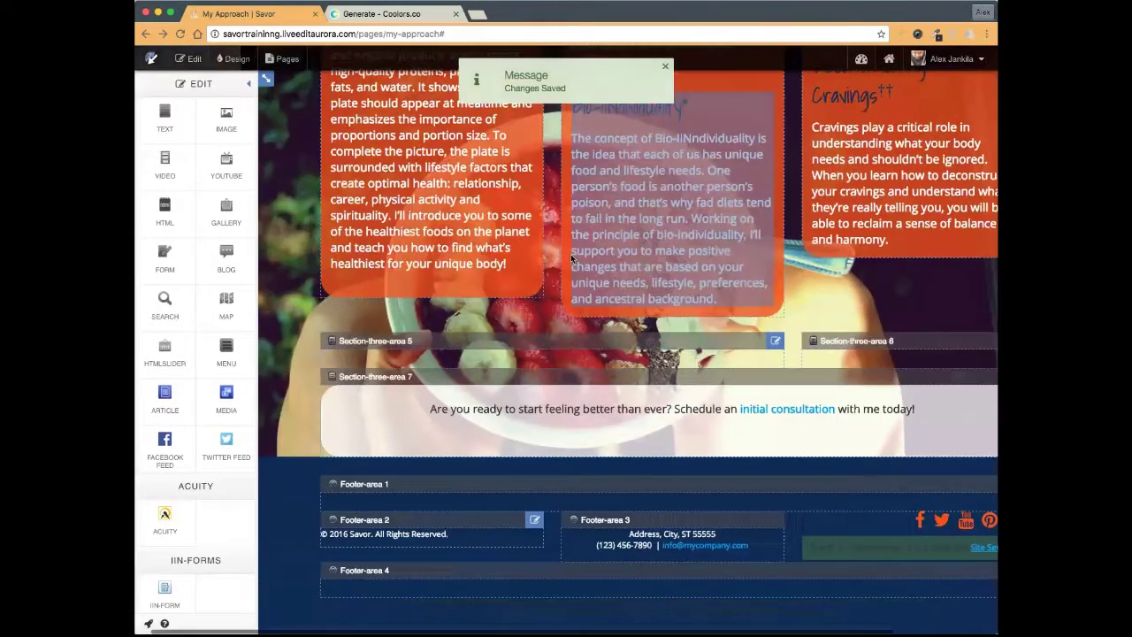
- Delete the empty text element below the consultation line in Section-three-area 7
click(189, 59)
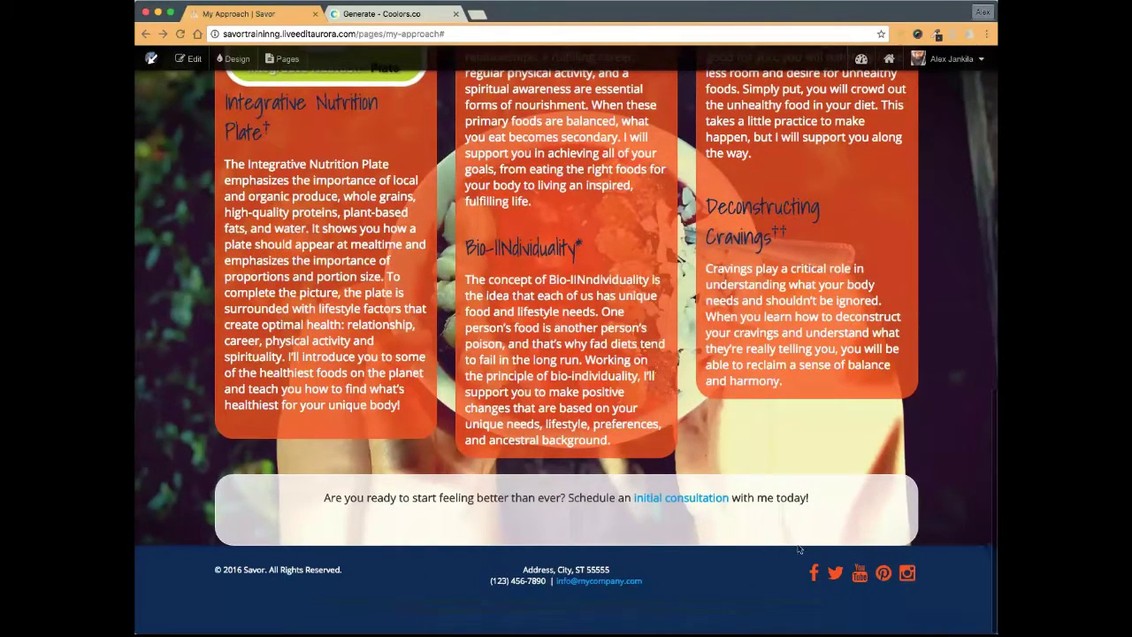
click(189, 59)
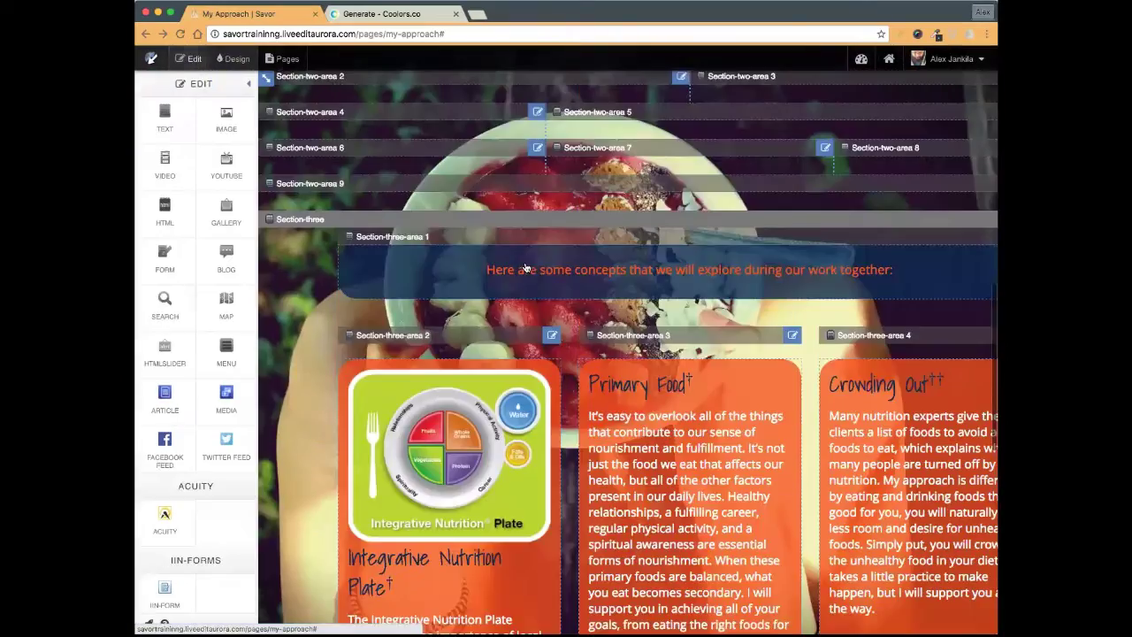
scroll(526, 268, down, 3)
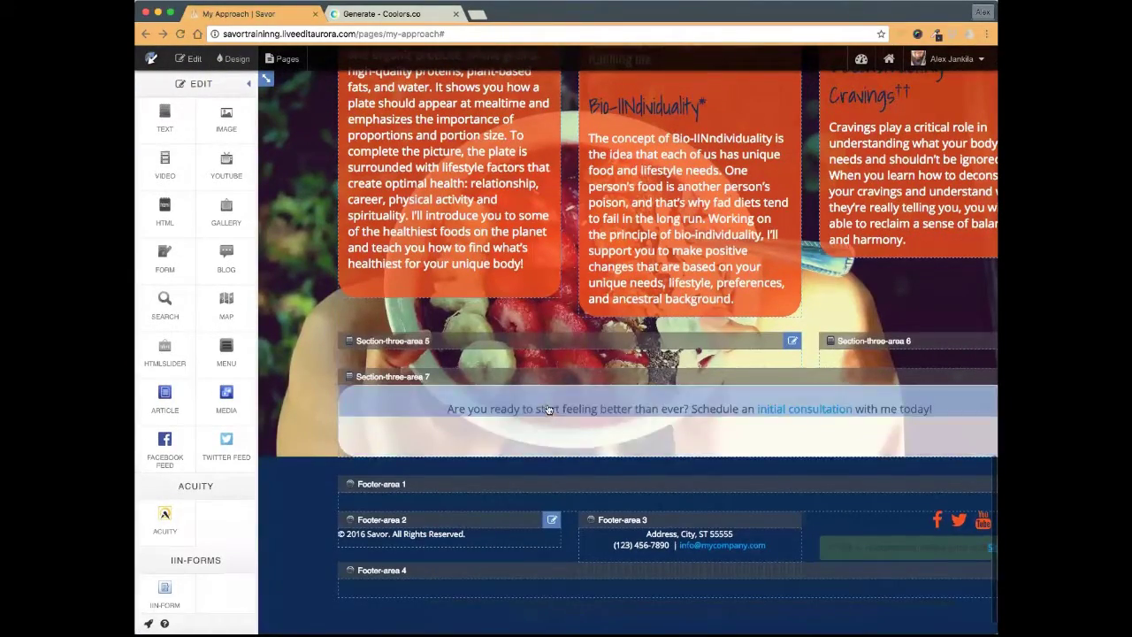
click(579, 442)
click(278, 272)
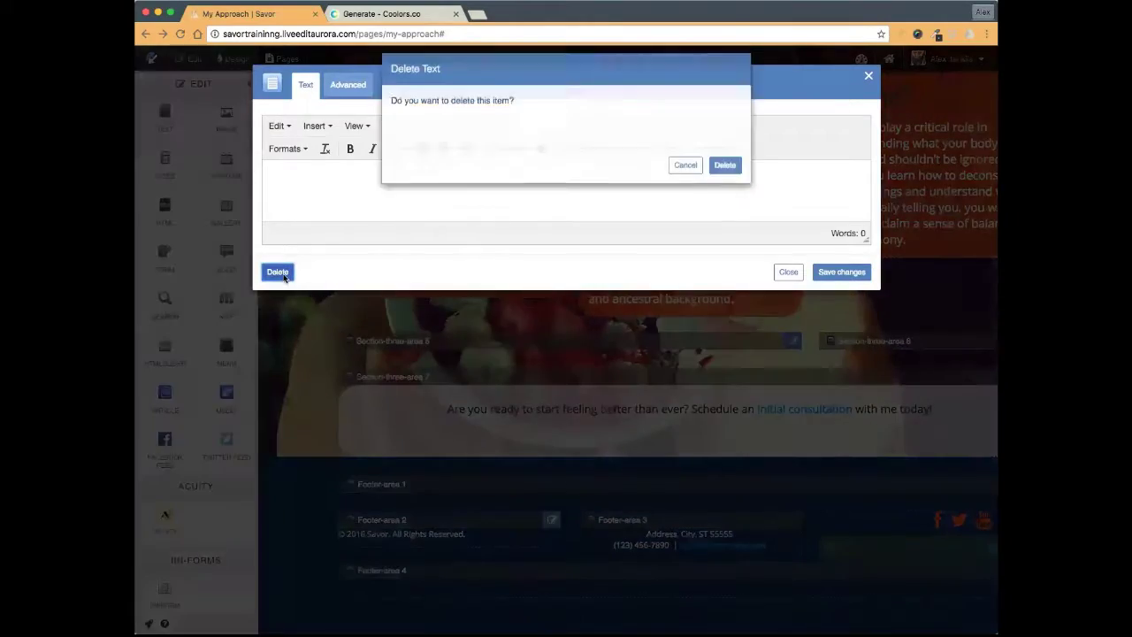
click(725, 167)
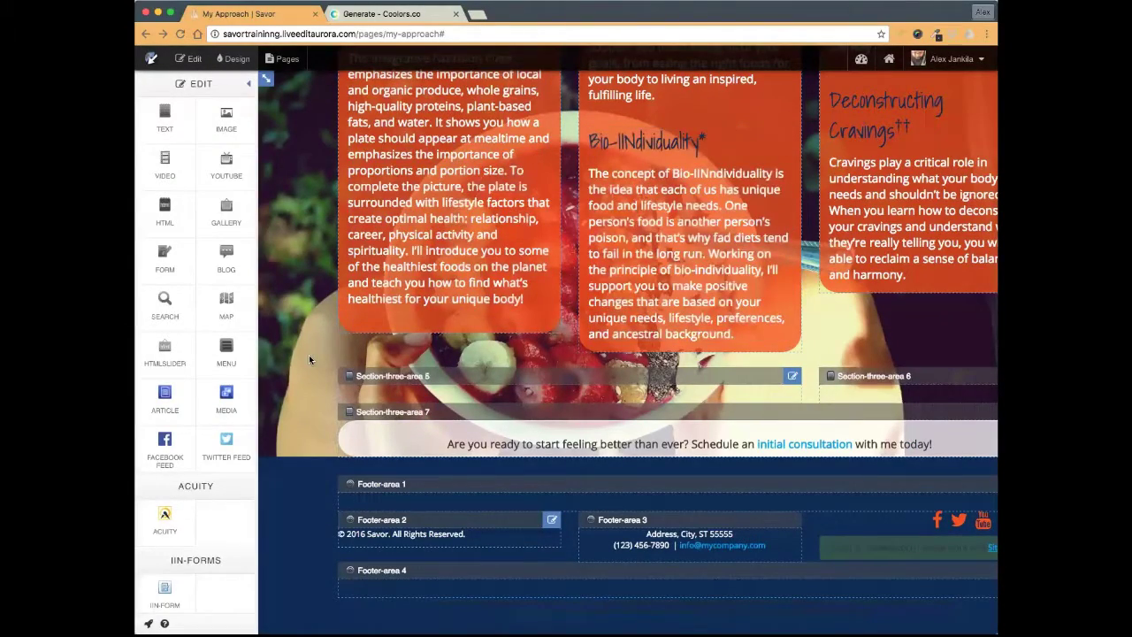
scroll(606, 410, right, 3)
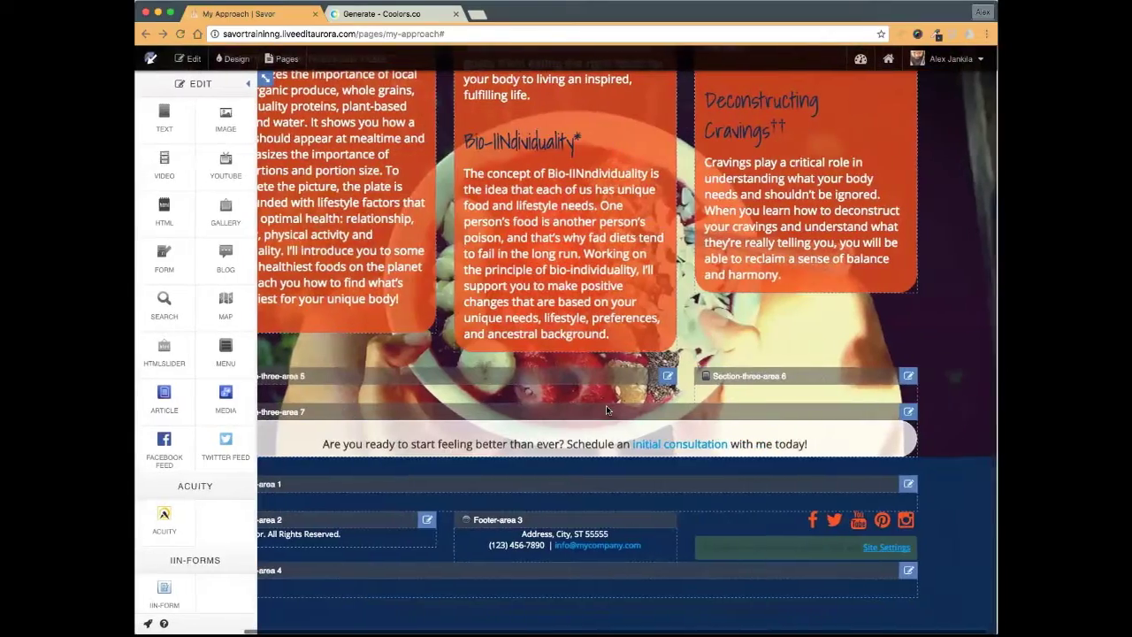
scroll(606, 410, left, 3)
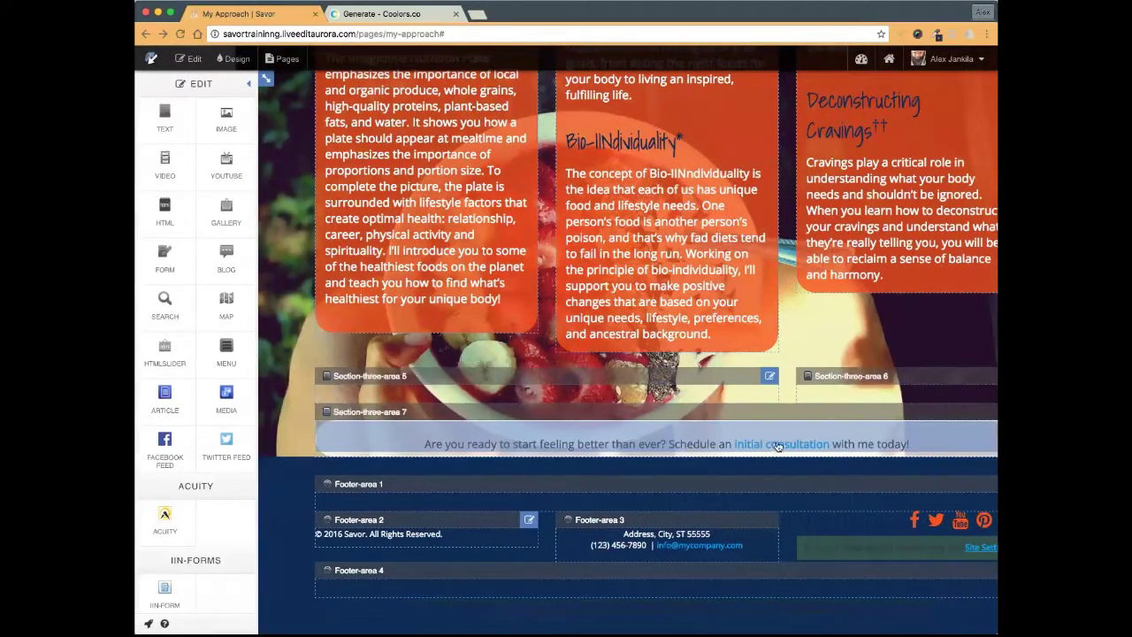
- Break the consultation text onto a new line after "ever?"
click(782, 439)
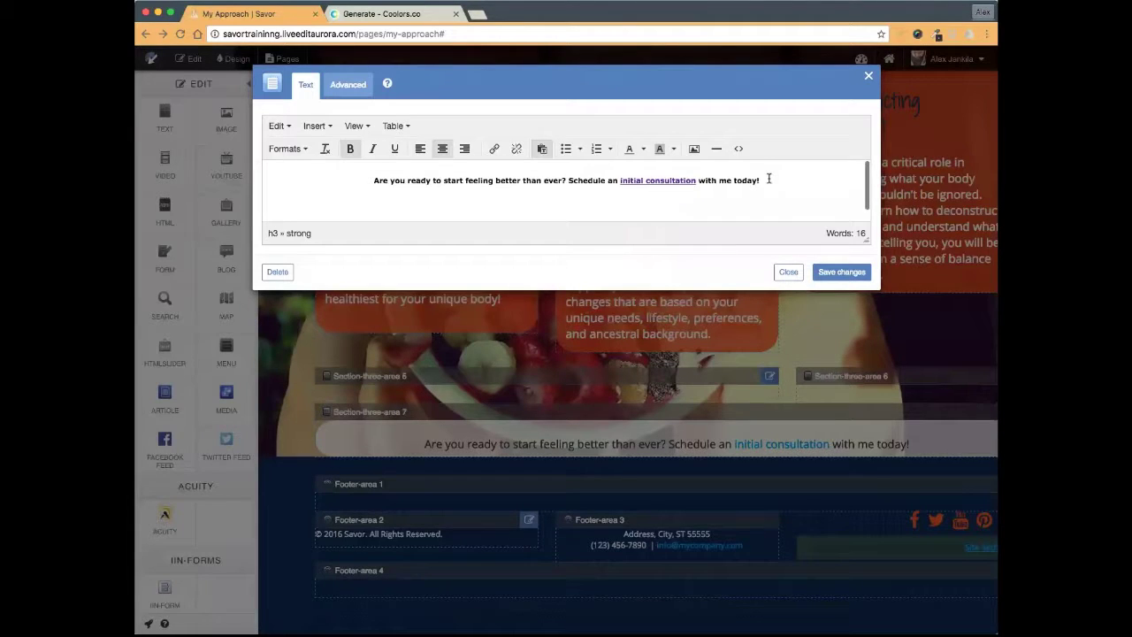
drag(768, 178, 366, 176)
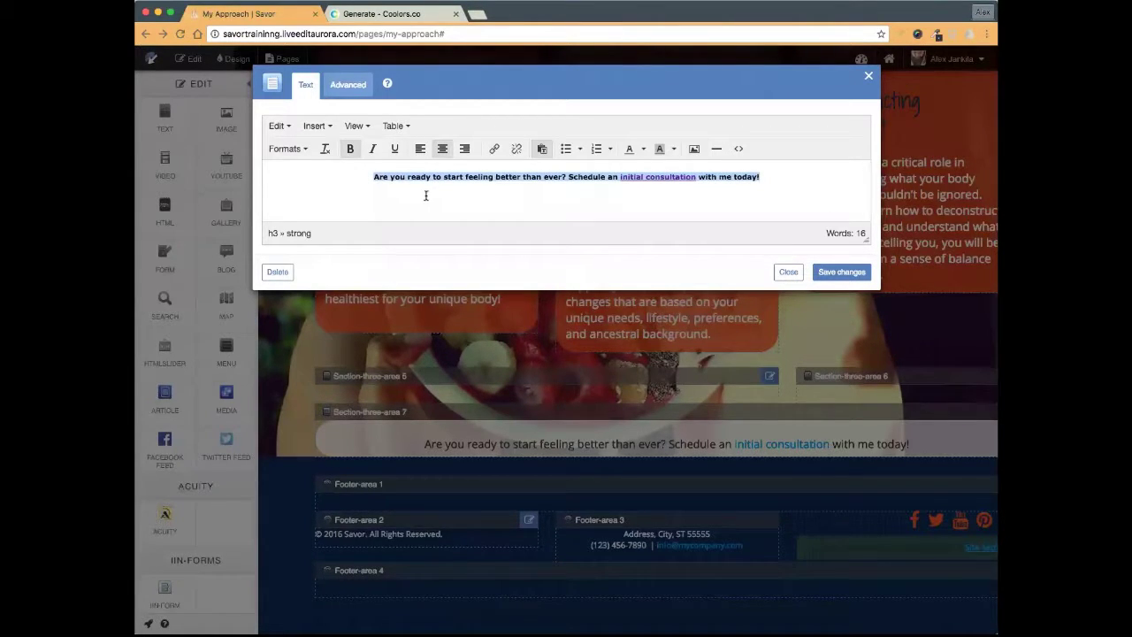
click(562, 177)
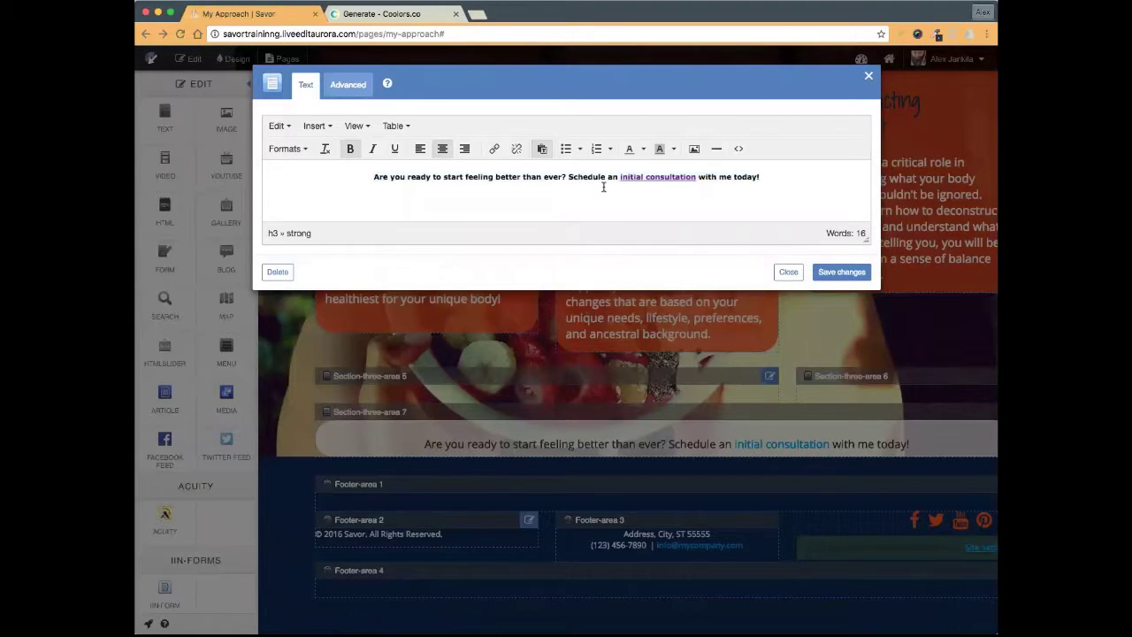
key(shift+Return)
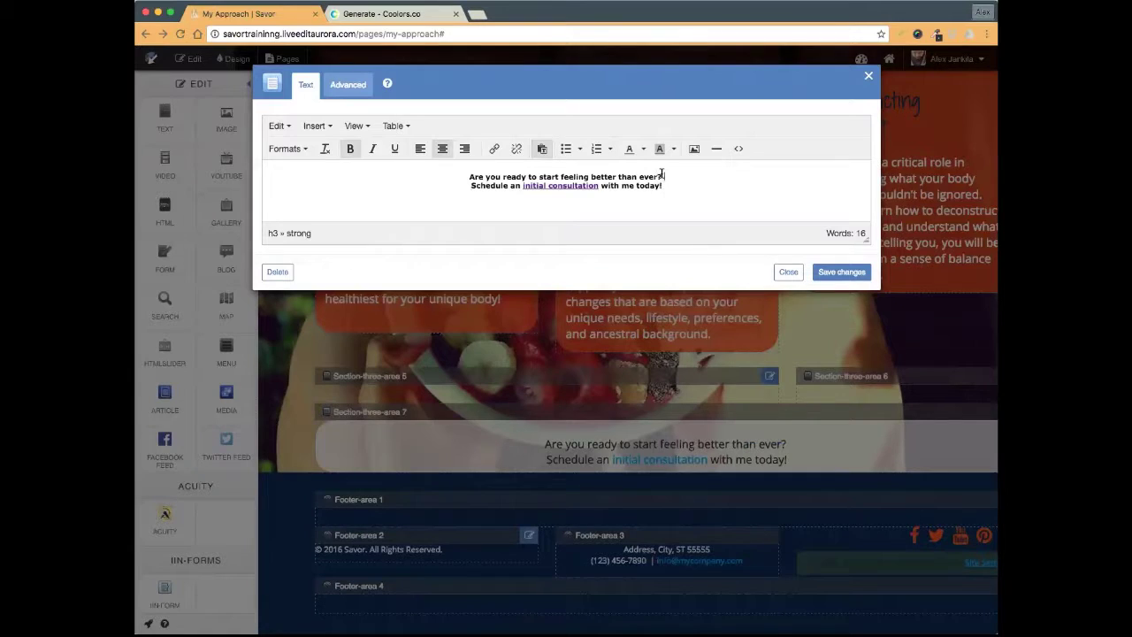
- Set the question line's font size to 36px, trying 24px first
drag(662, 175, 520, 167)
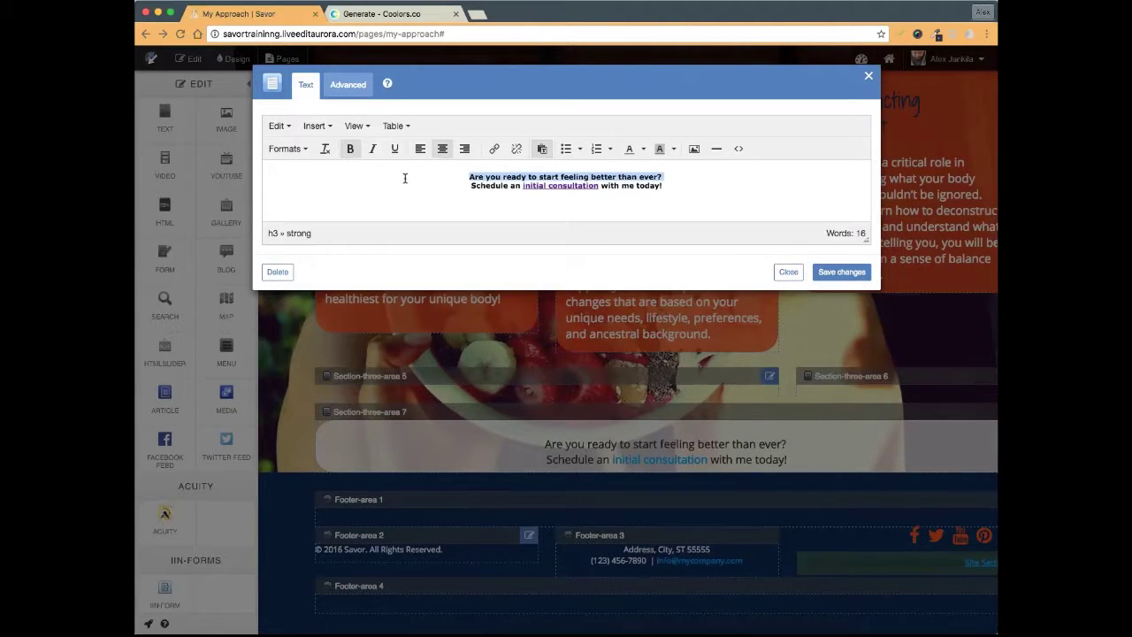
click(301, 149)
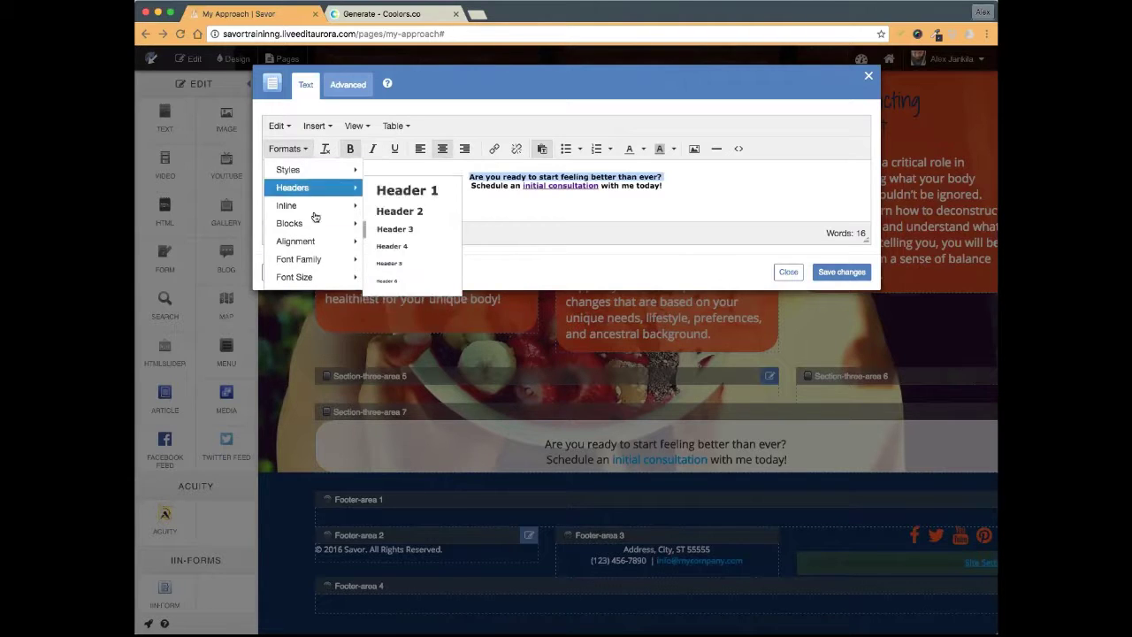
mouse_move(320, 279)
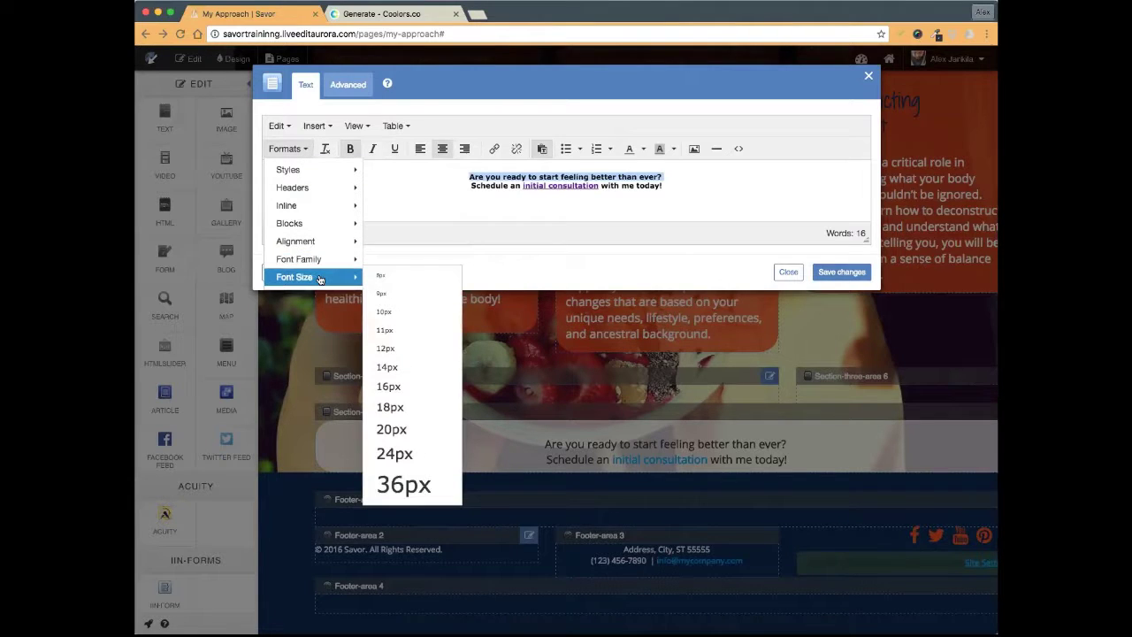
click(405, 454)
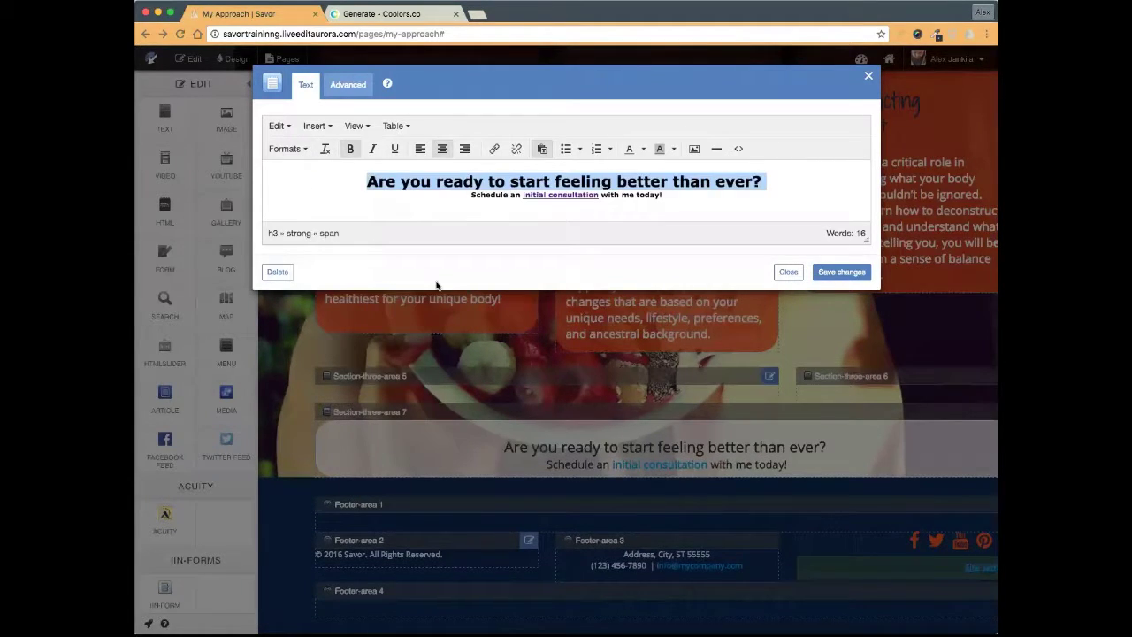
click(303, 148)
mouse_move(315, 277)
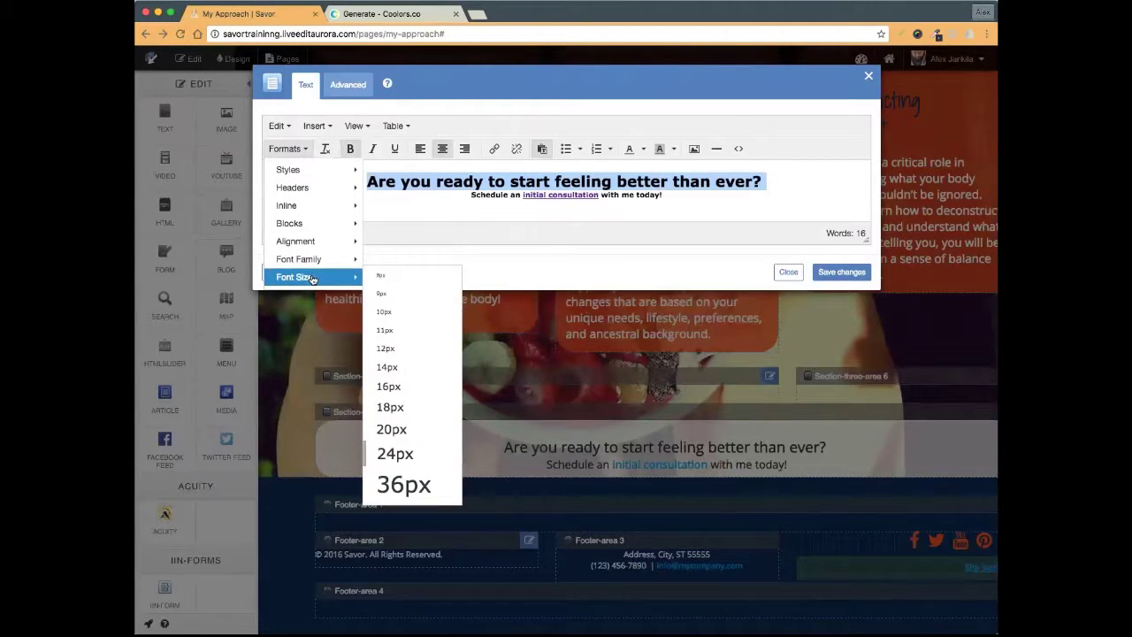
click(422, 483)
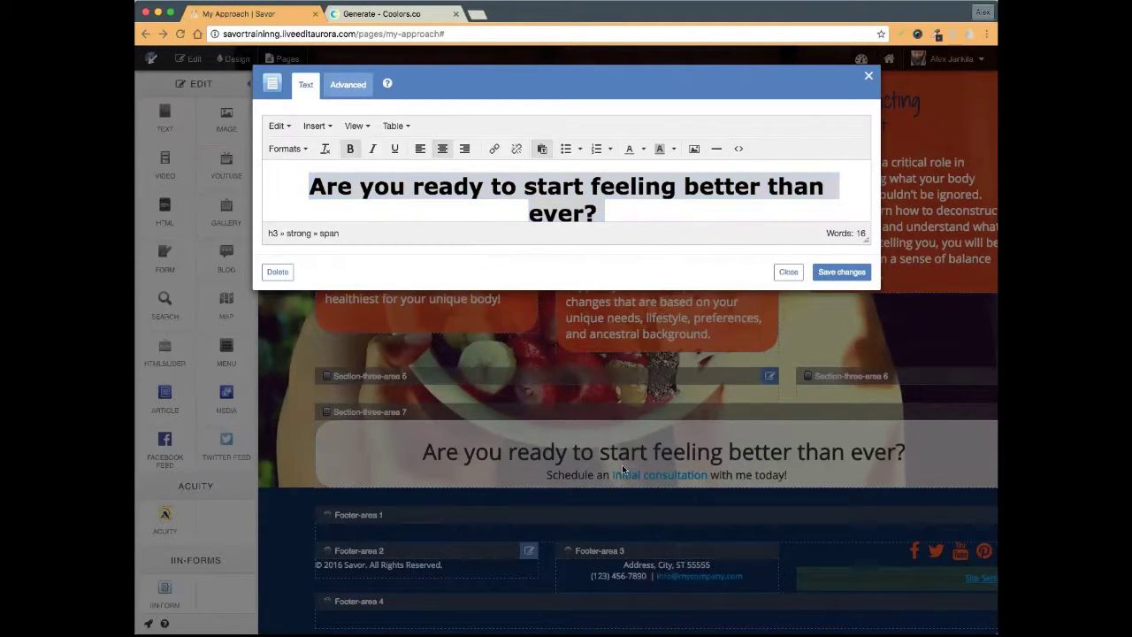
- Reselect the question to check its font size, leaving it unchanged
click(704, 216)
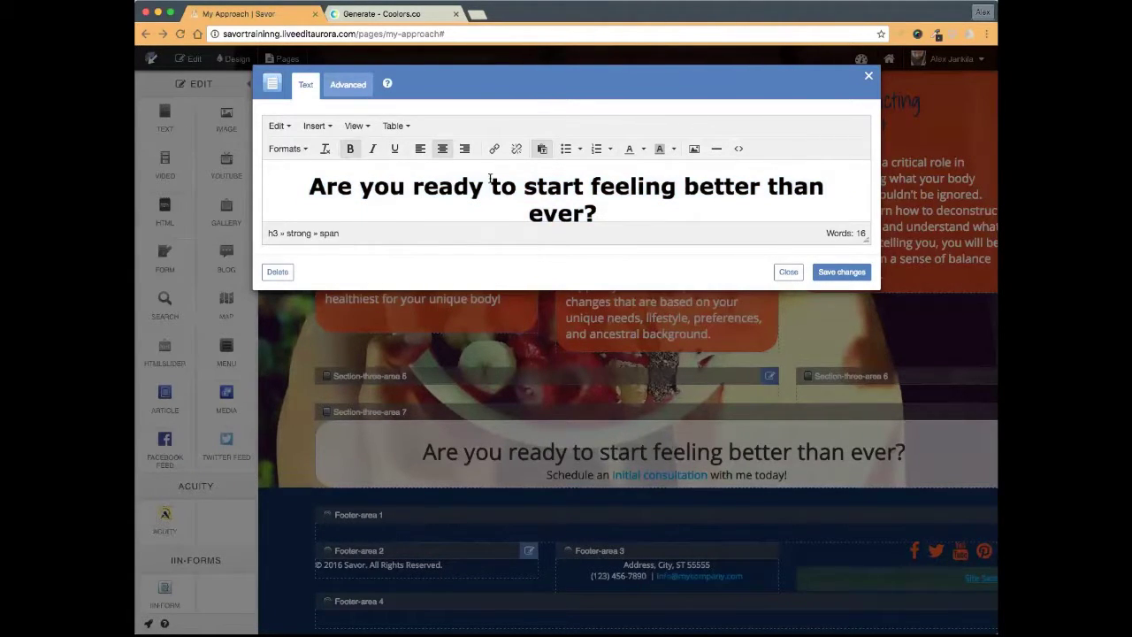
drag(603, 216, 310, 187)
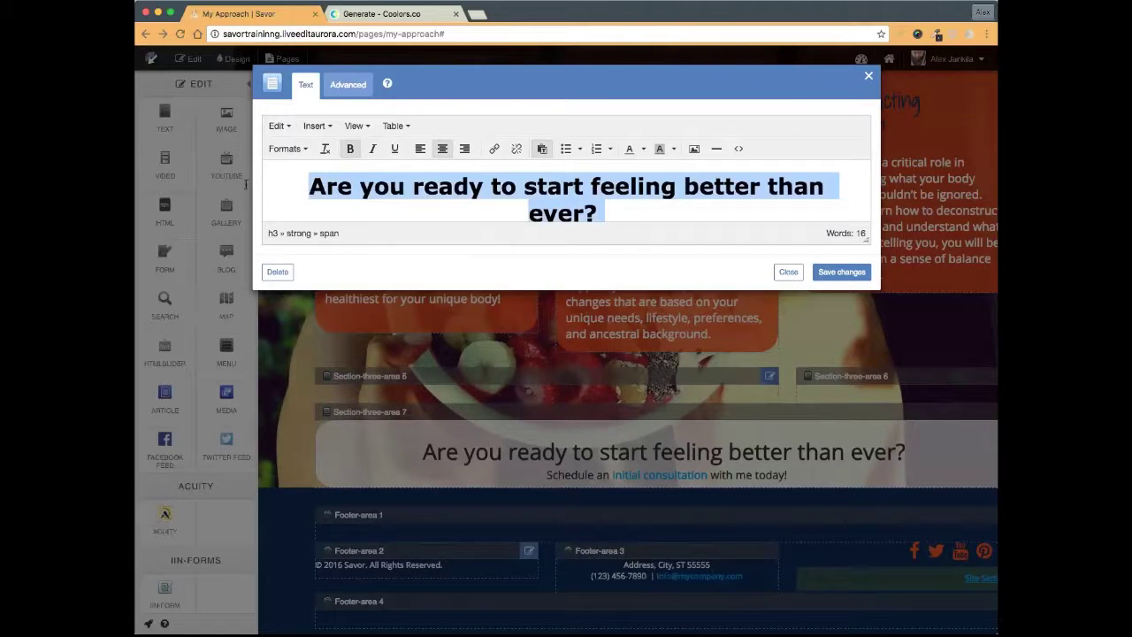
click(288, 149)
mouse_move(332, 281)
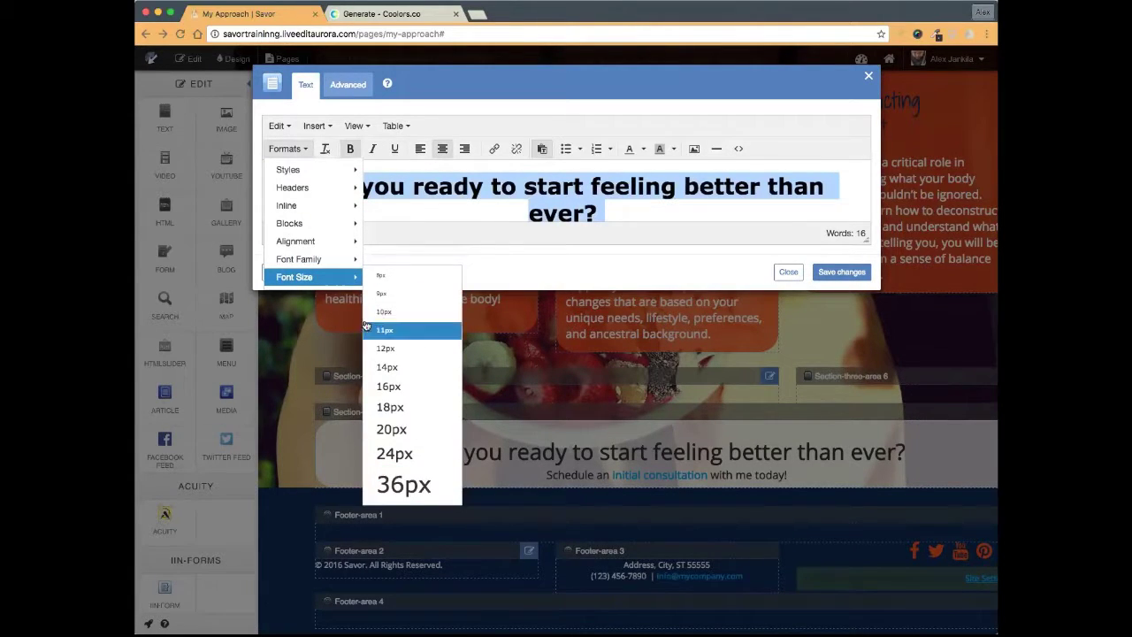
click(665, 215)
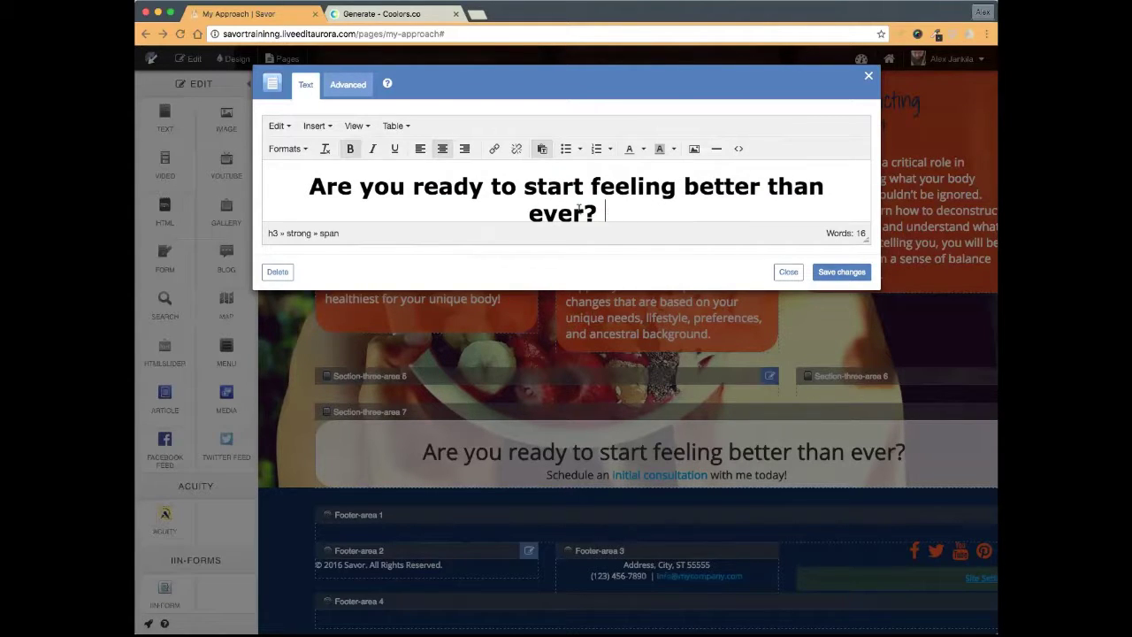
drag(609, 212, 301, 167)
scroll(336, 187, down, 1)
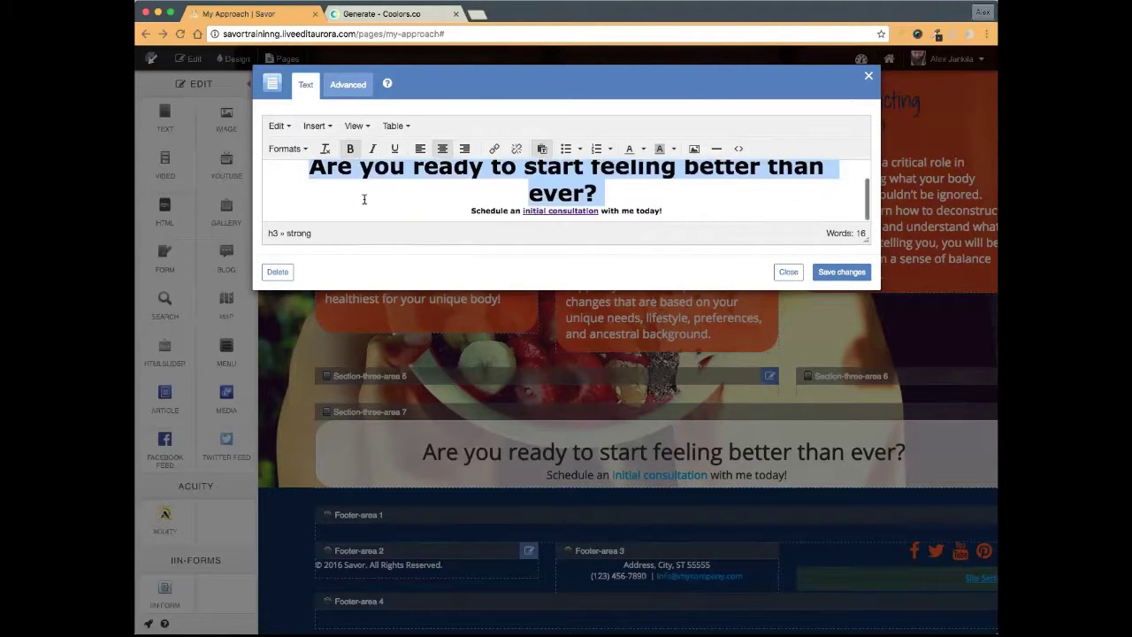
click(741, 204)
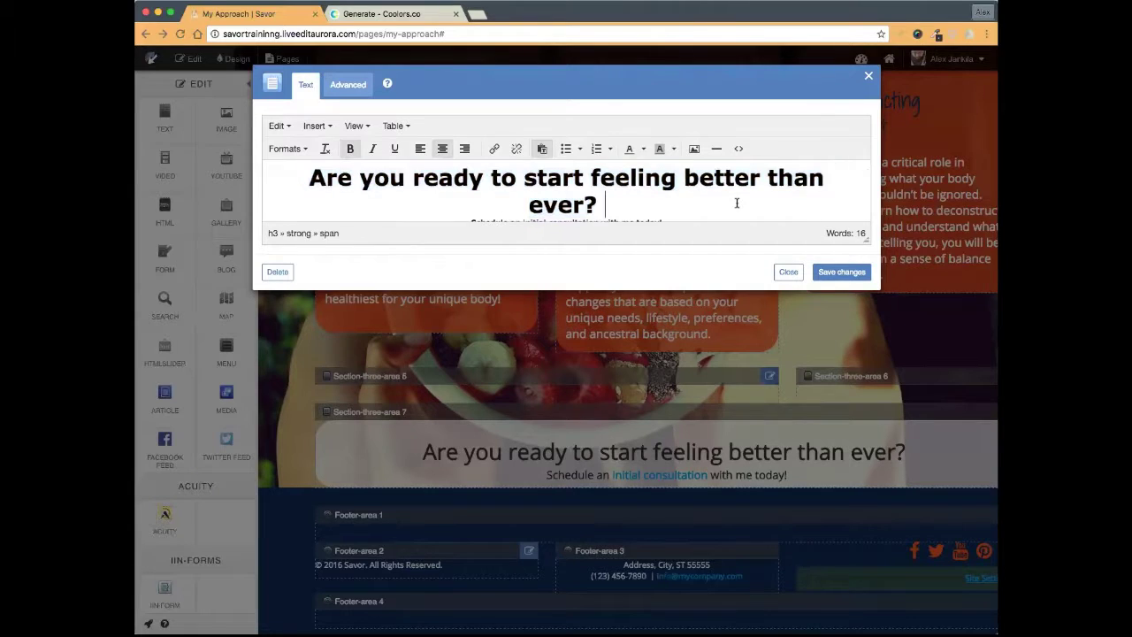
- Change the question's font-size from 36px to 30px in the HTML source, then save the text
click(739, 150)
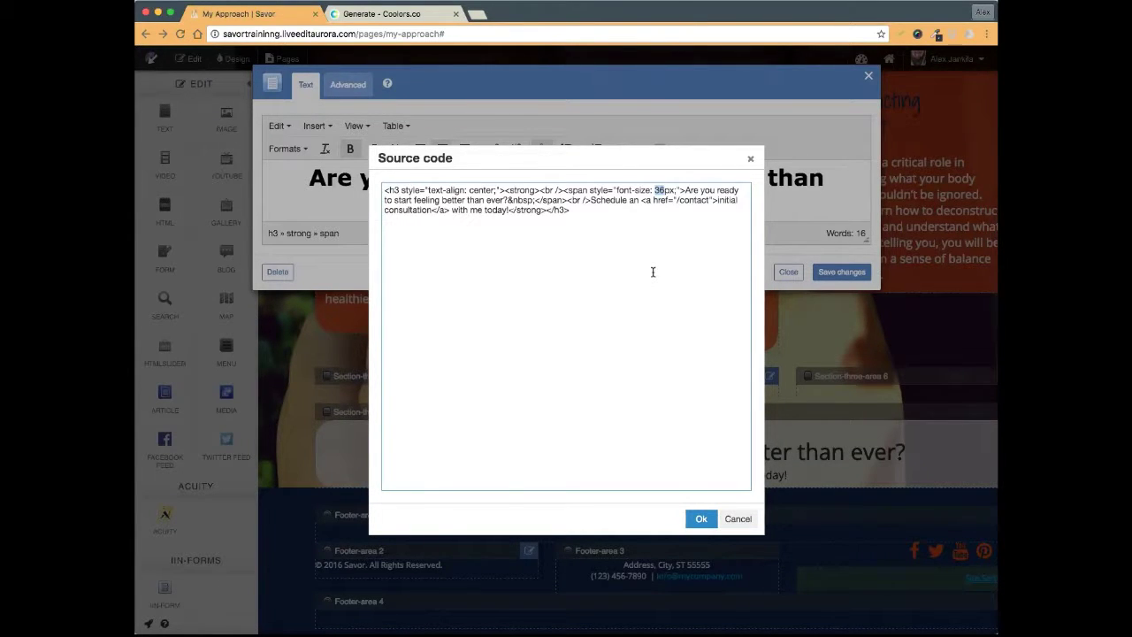
text(30)
click(701, 519)
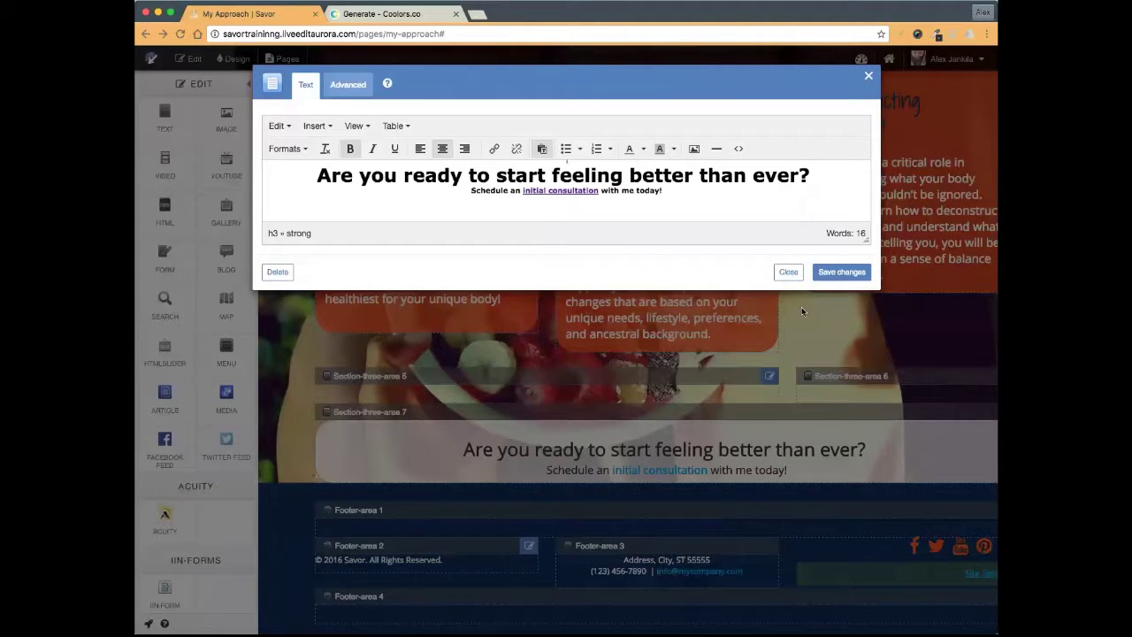
click(834, 272)
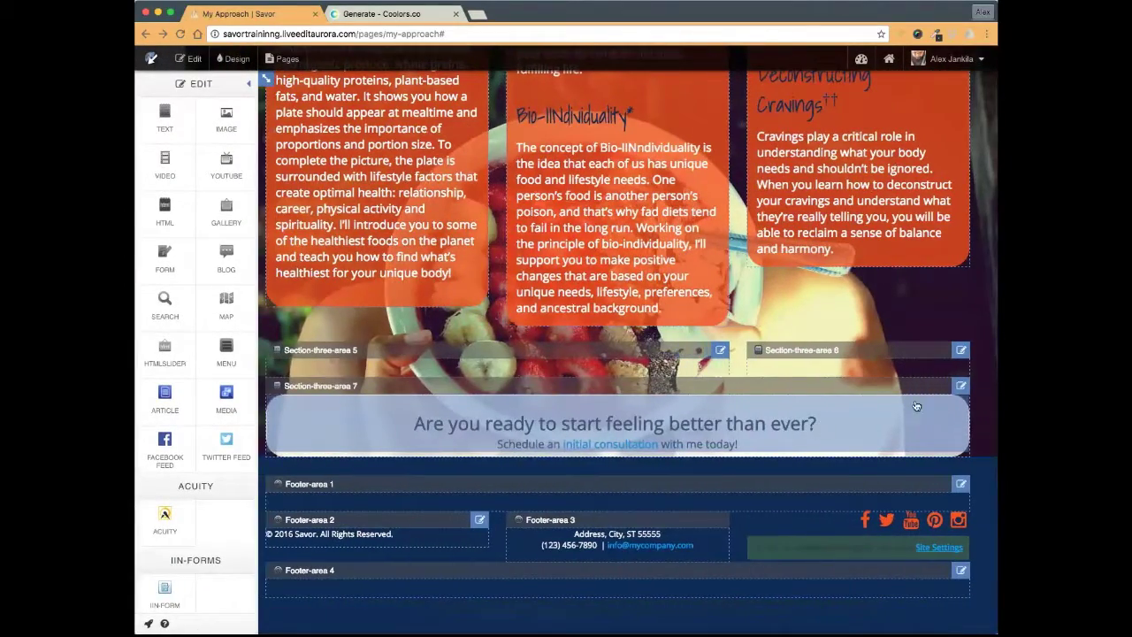
- Set Section-three-area 7's bottom padding to 10 px and bottom margin to 45 px, then save
click(962, 387)
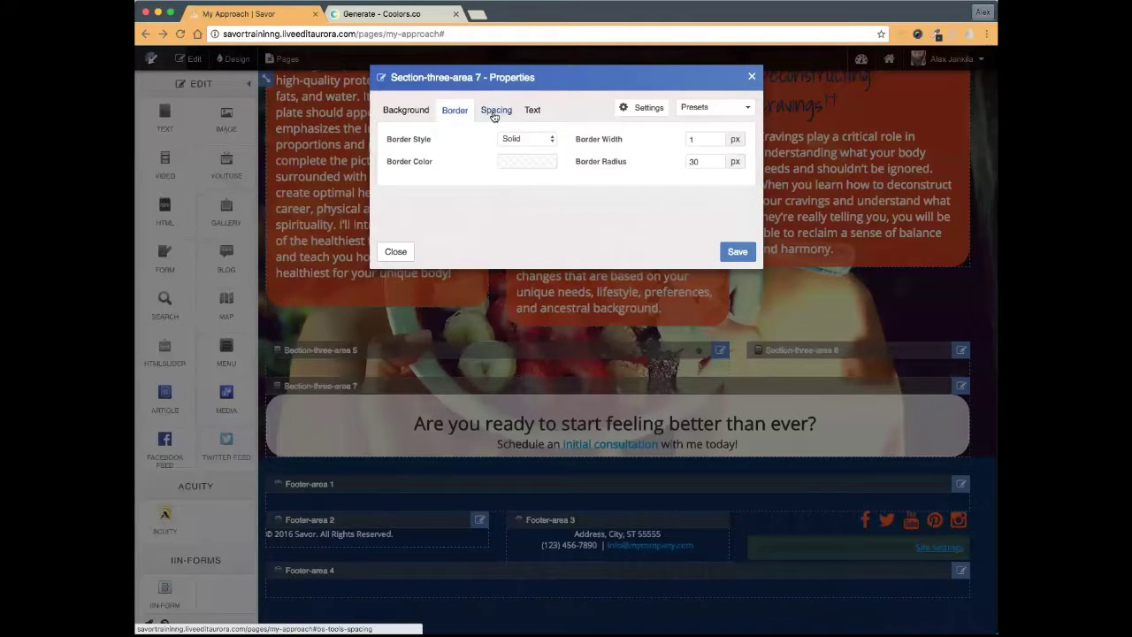
click(493, 112)
click(699, 204)
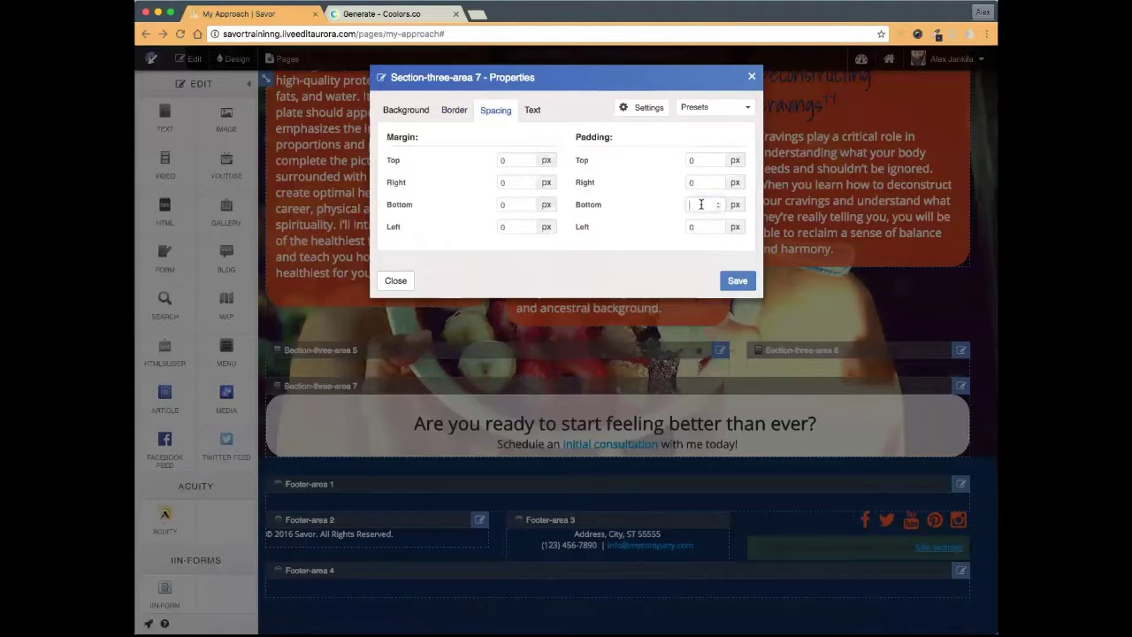
click(677, 268)
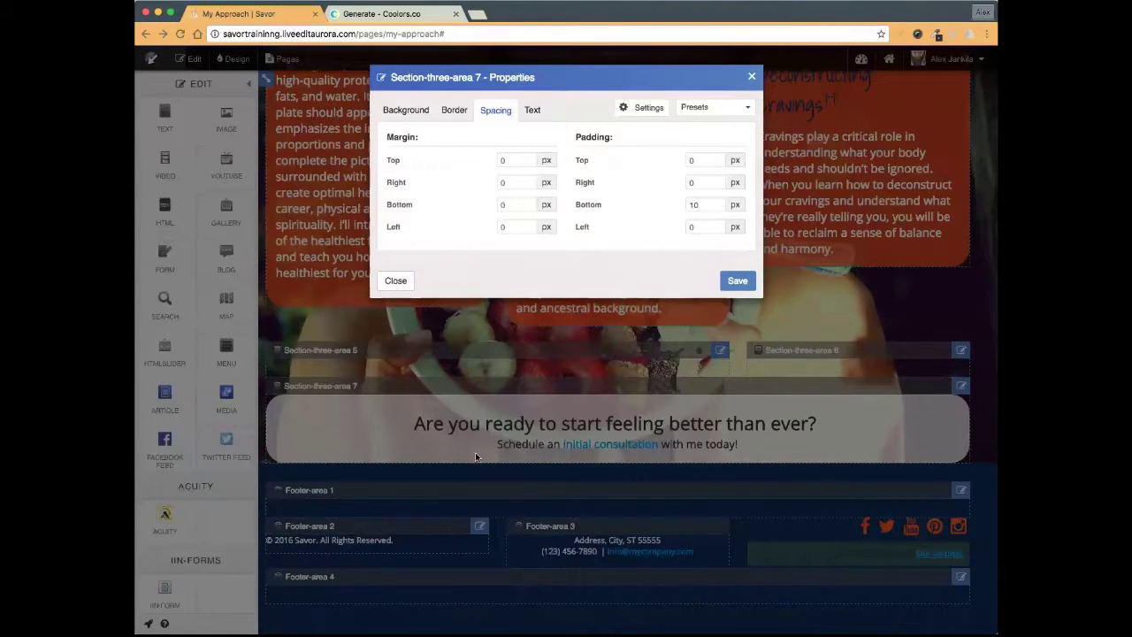
click(511, 207)
click(522, 274)
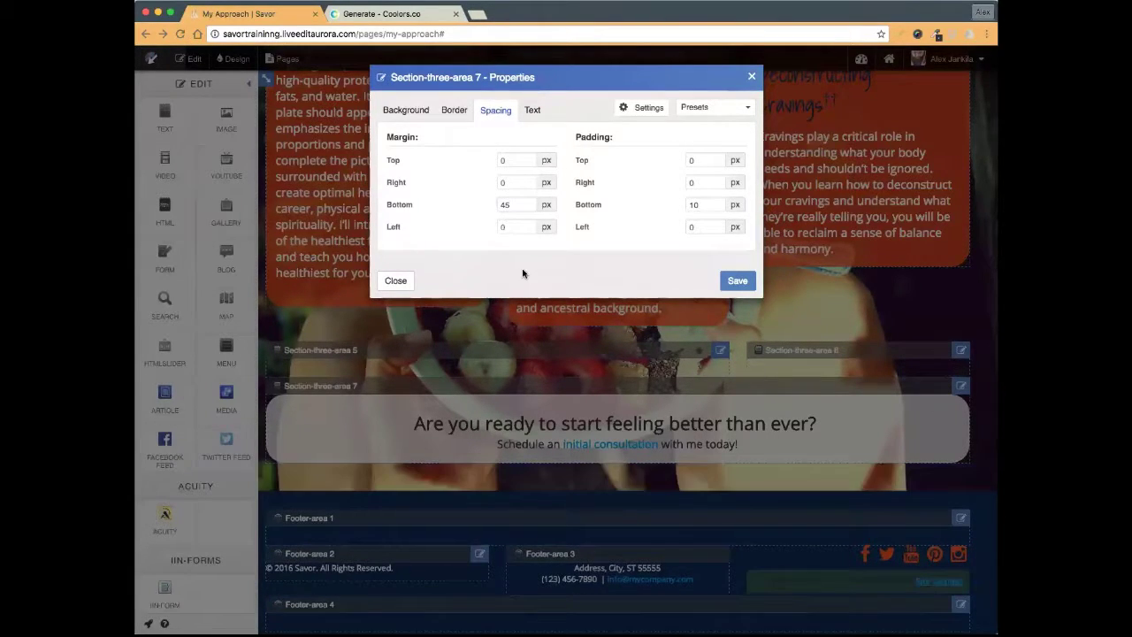
click(743, 281)
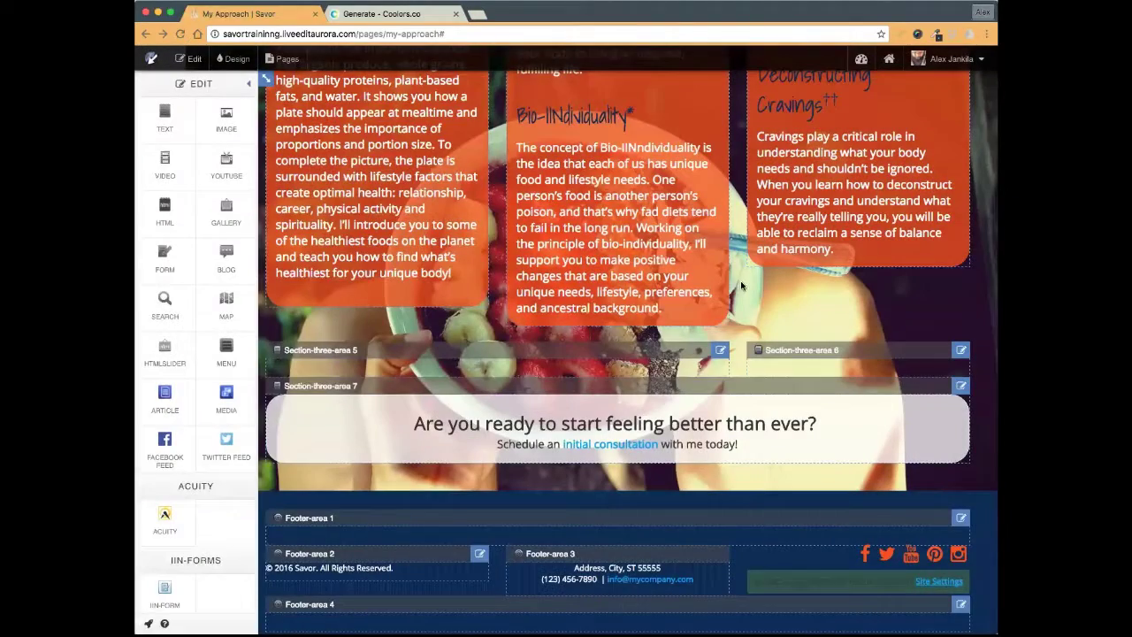
- Preview the My Approach page without the editing panel and scroll through to review the spacing
click(246, 83)
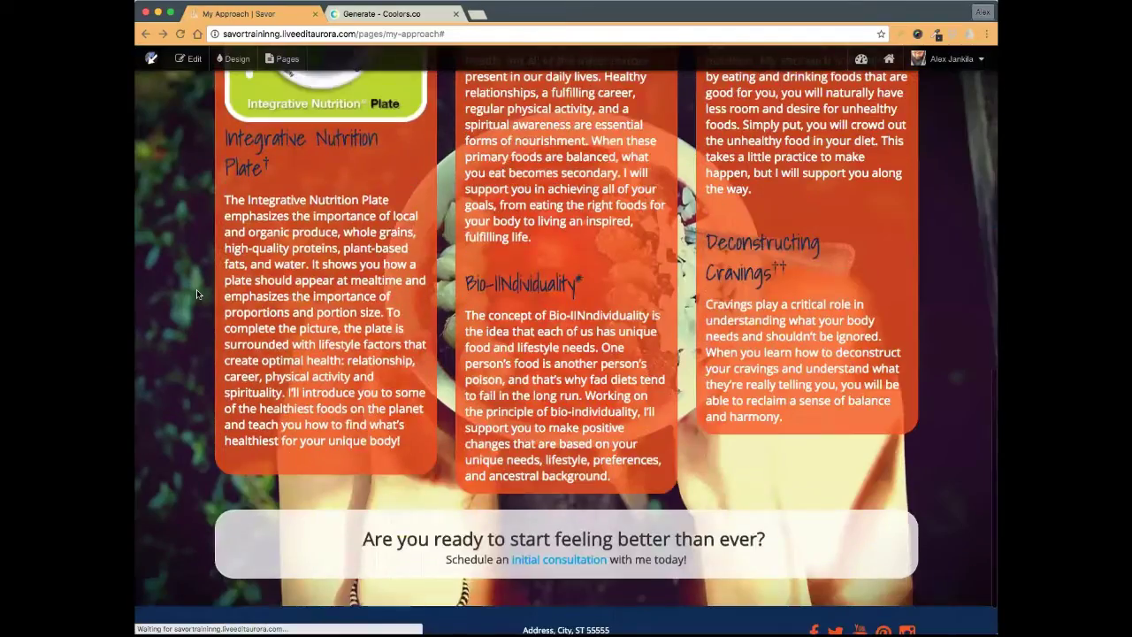
scroll(197, 295, down, 5)
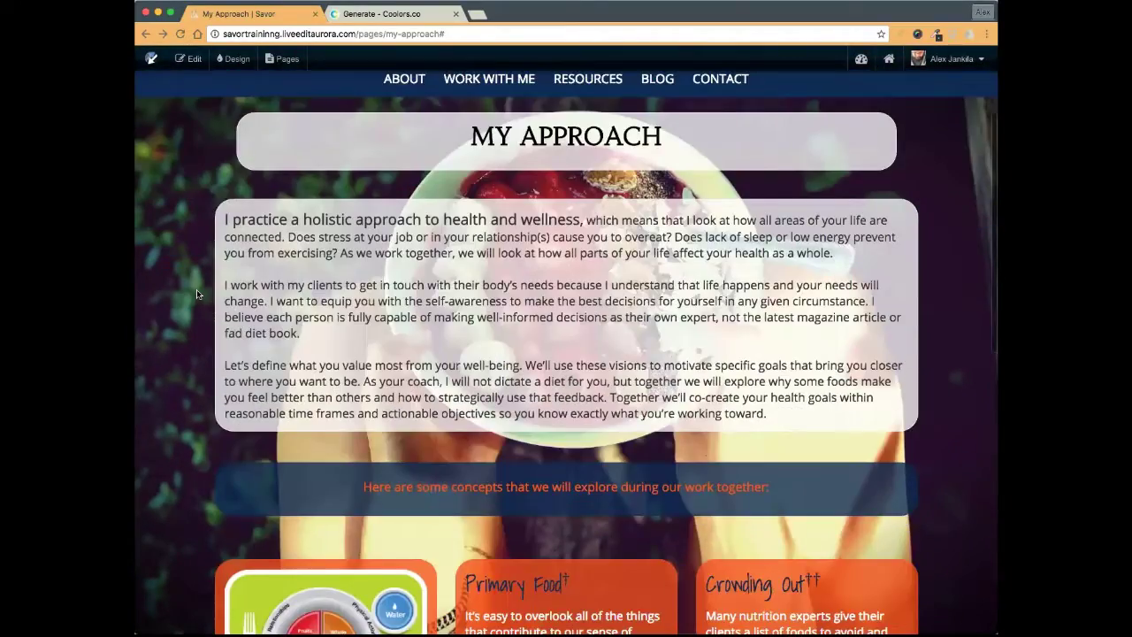
scroll(197, 295, down, 2)
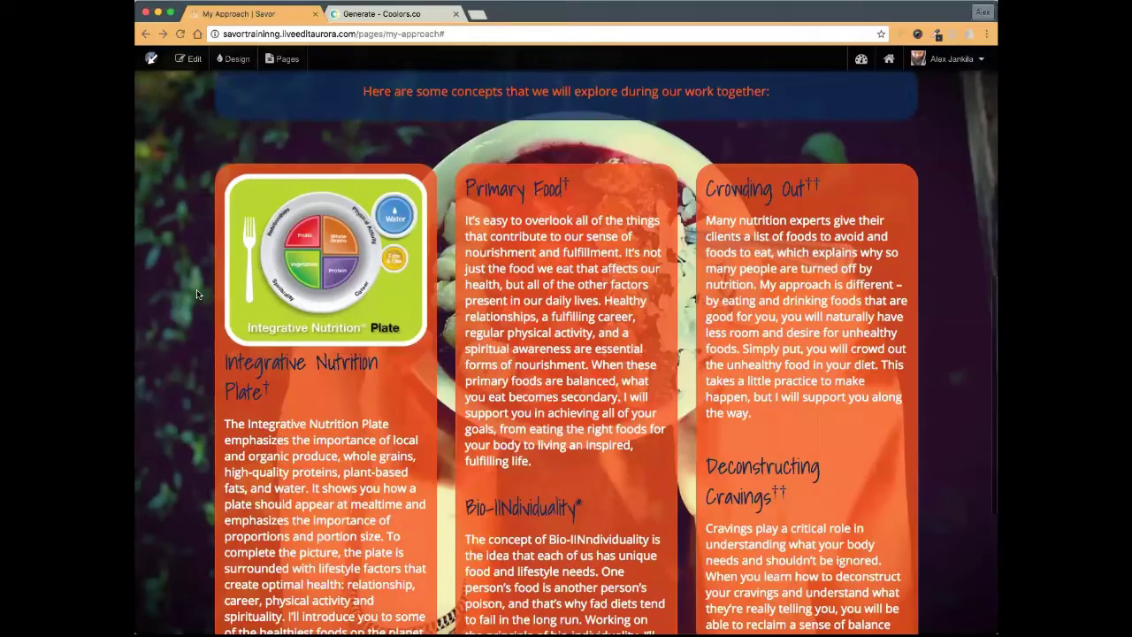
scroll(196, 294, down, 4)
scroll(197, 294, up, 4)
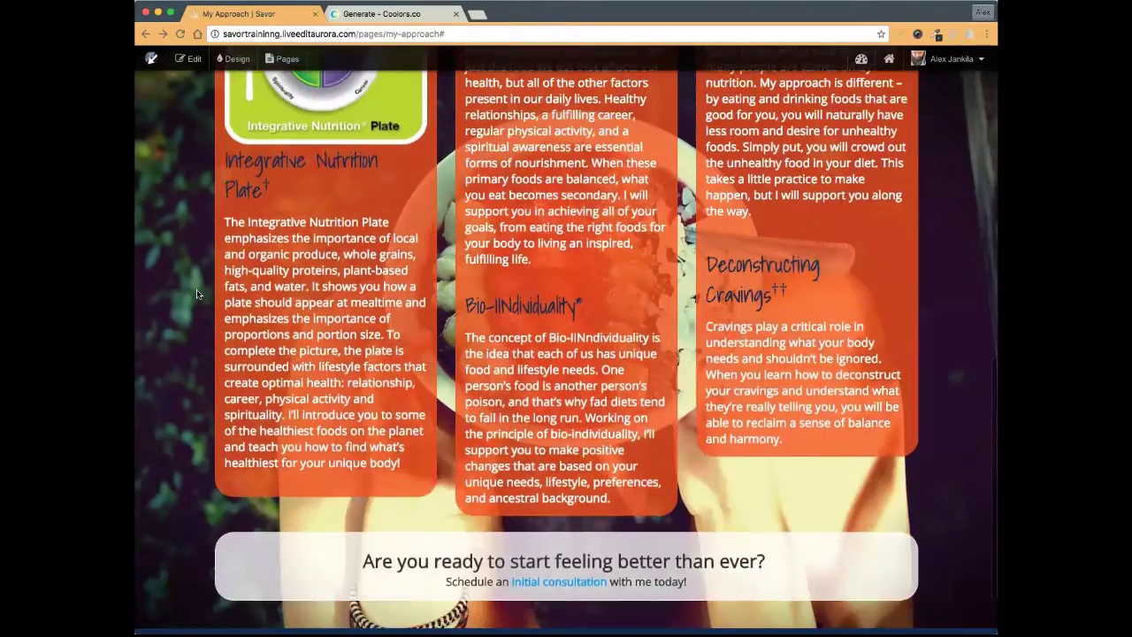
scroll(196, 295, up, 4)
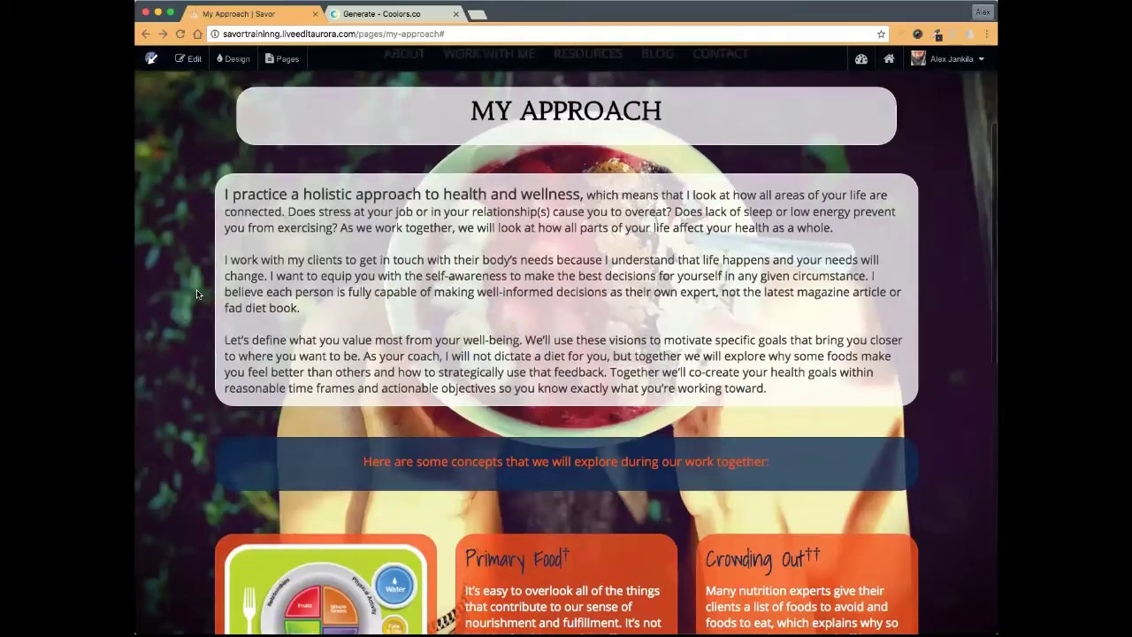
scroll(197, 294, up, 1)
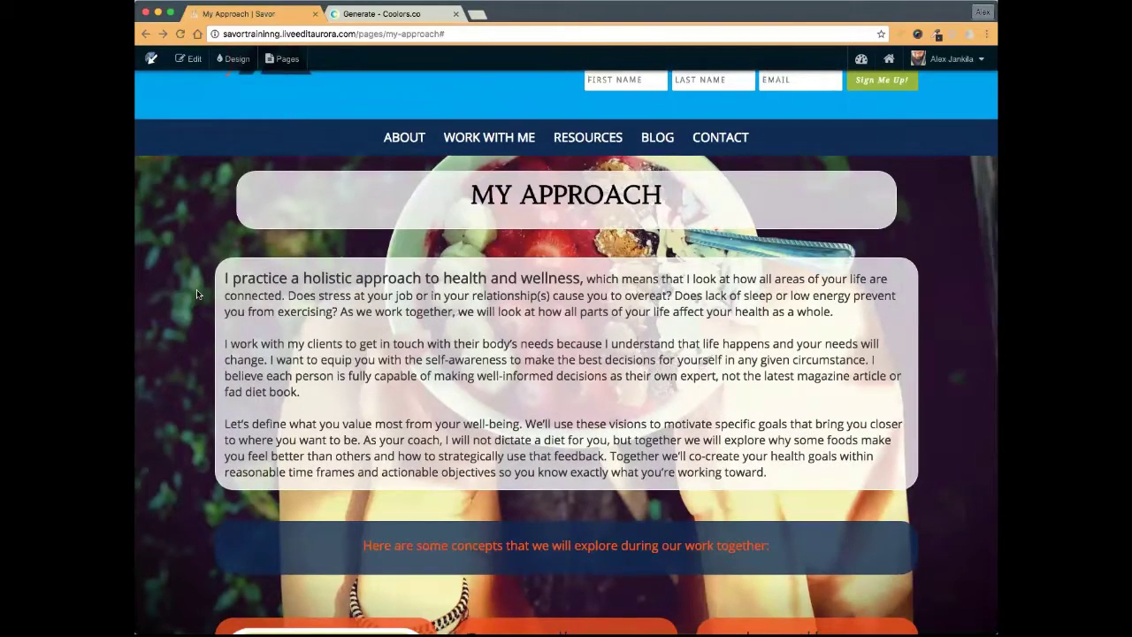
scroll(197, 295, down, 2)
scroll(197, 295, up, 2)
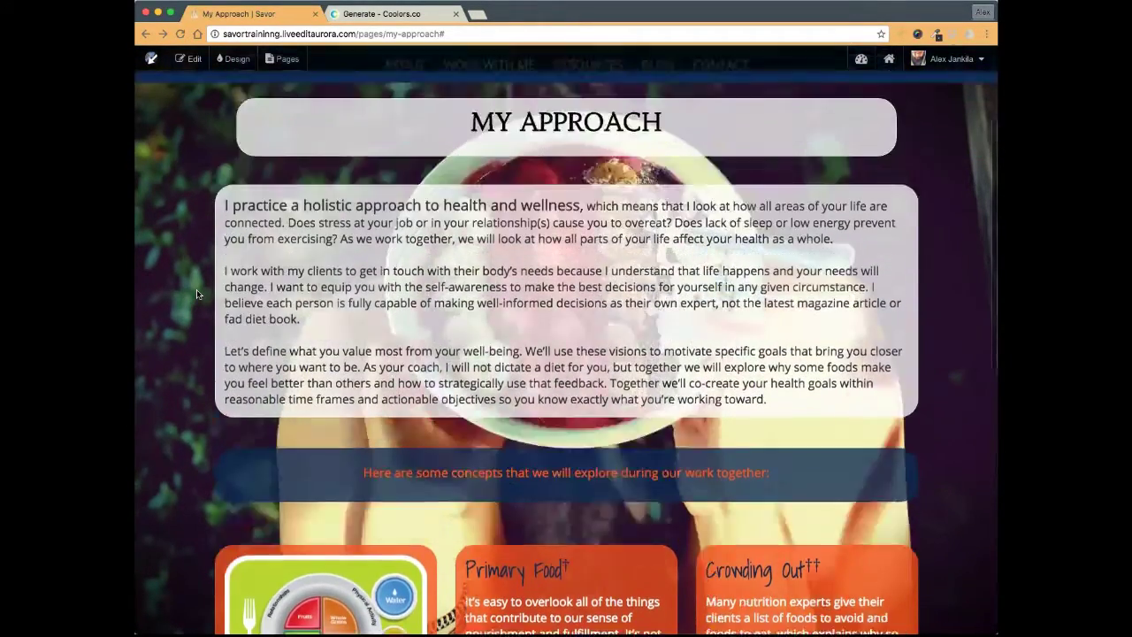
- Open the Savor Example site's My Approach page in a new tab from the bookmarks
right_click(259, 14)
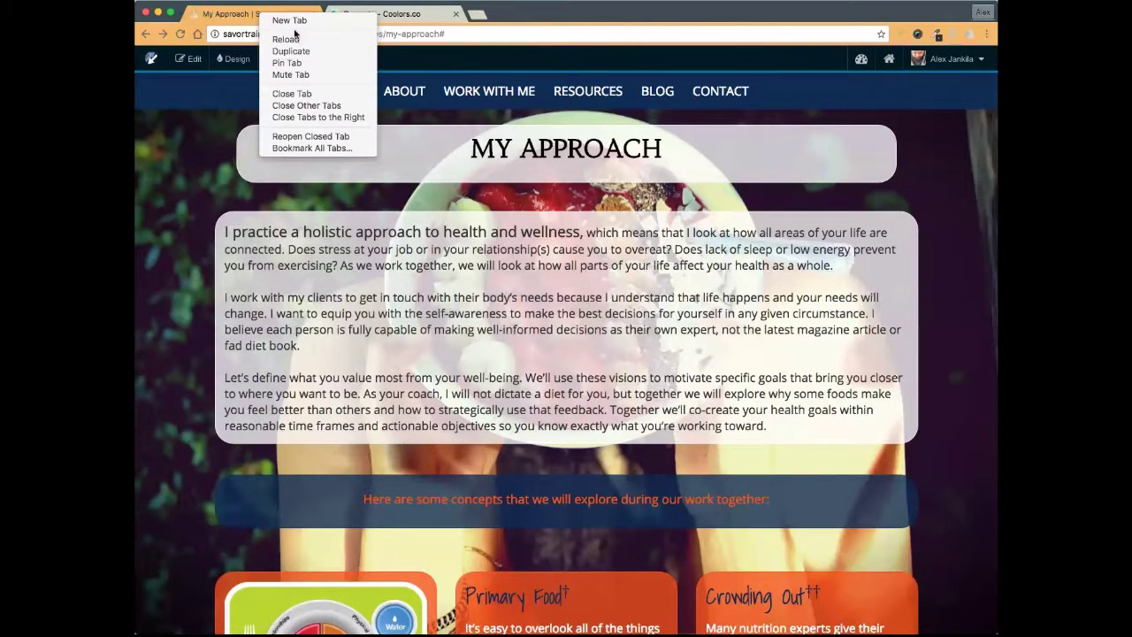
click(248, 12)
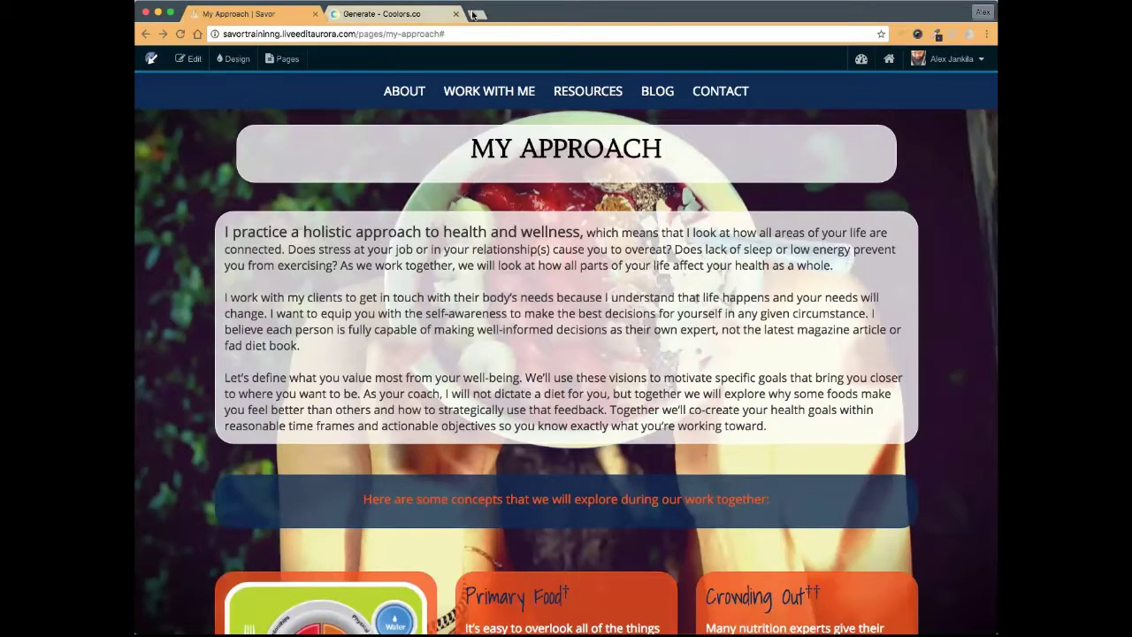
click(475, 14)
click(463, 58)
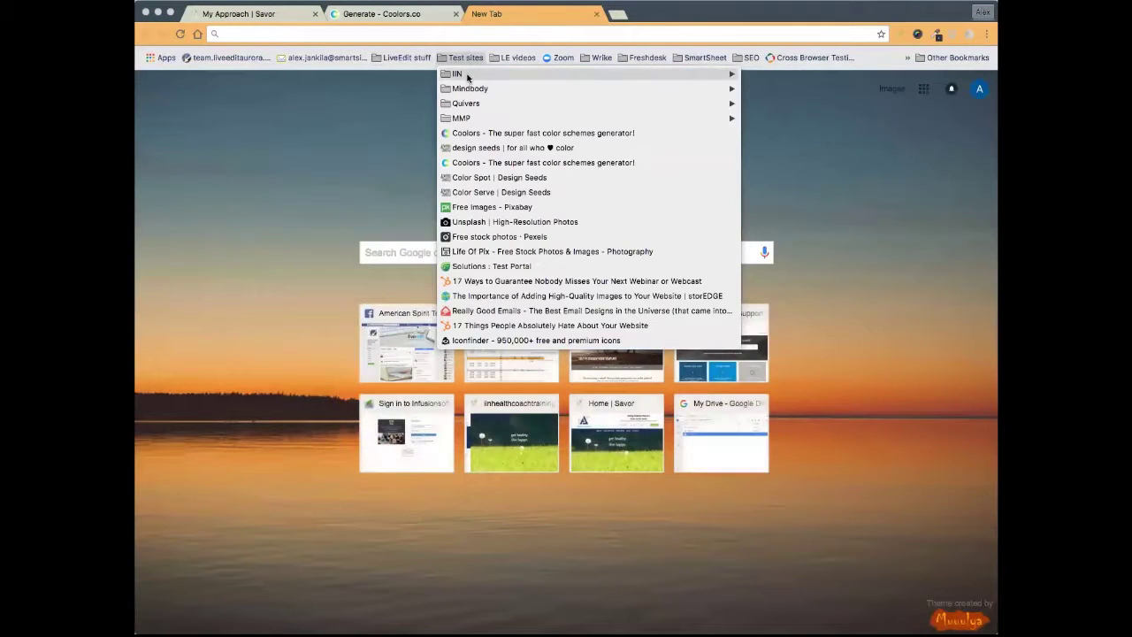
mouse_move(467, 77)
click(806, 252)
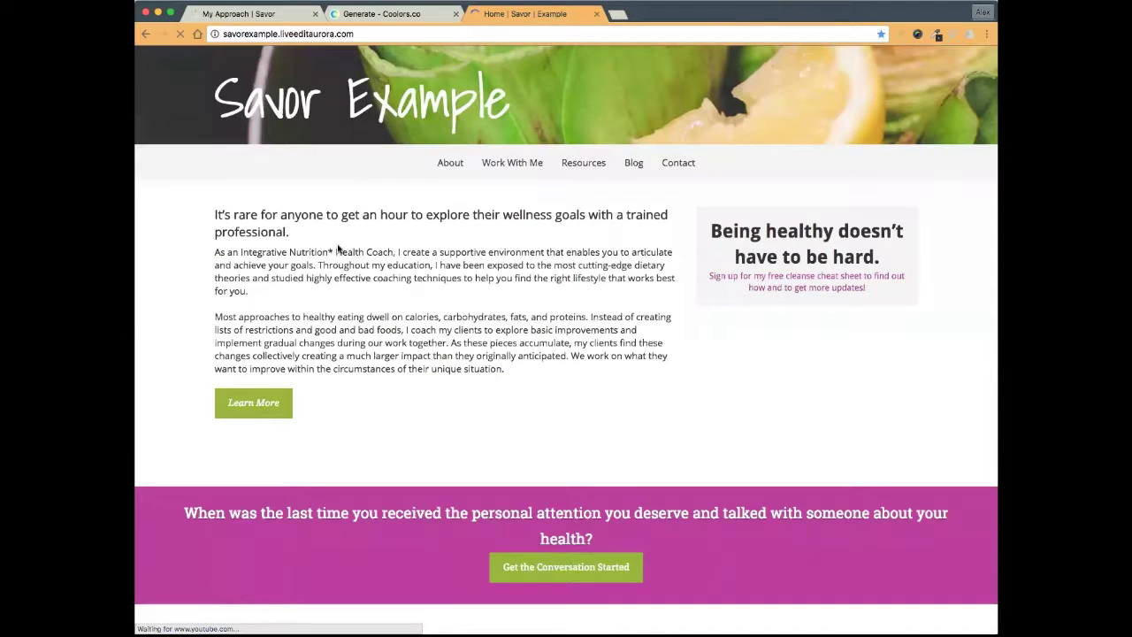
mouse_move(509, 165)
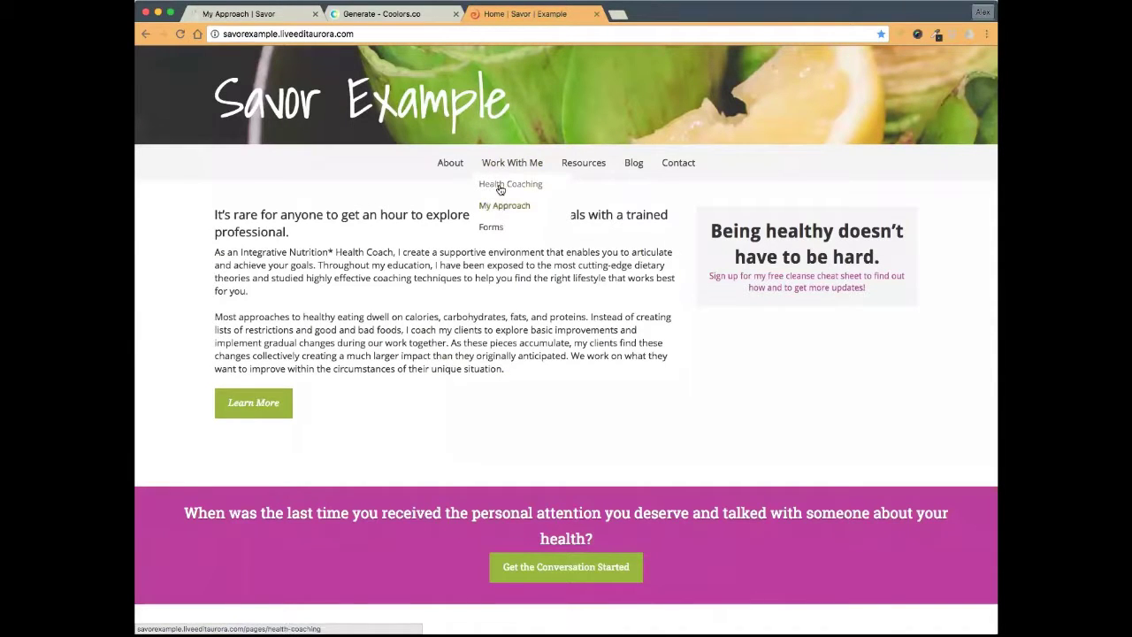
click(502, 205)
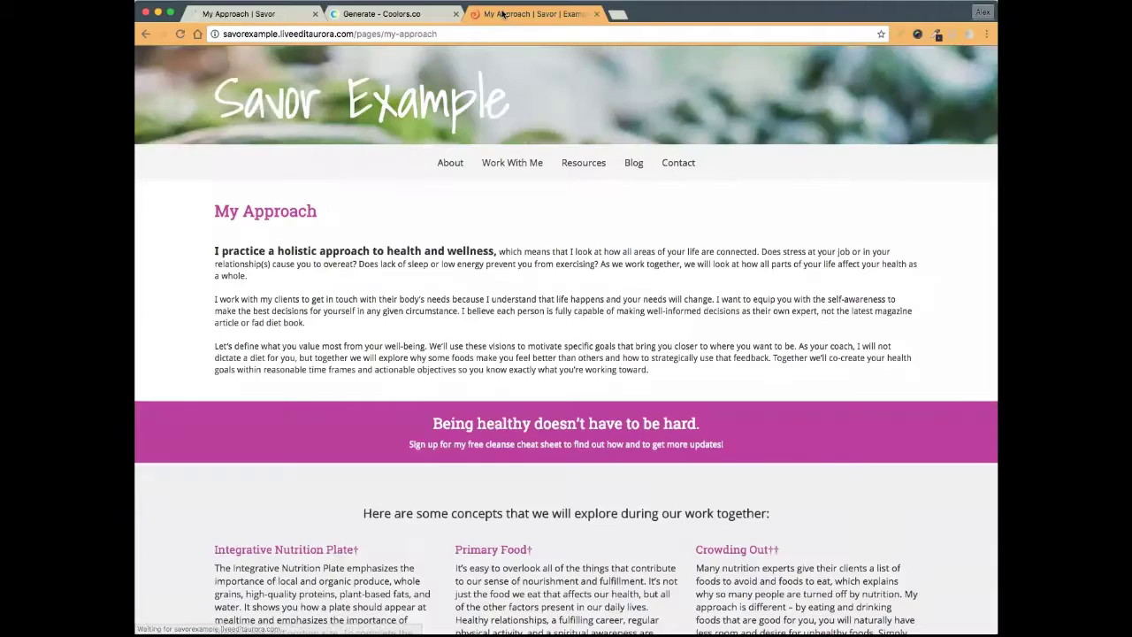
- Arrange the example and edited page tabs side by side, scrolling the example to compare
drag(502, 14, 362, 15)
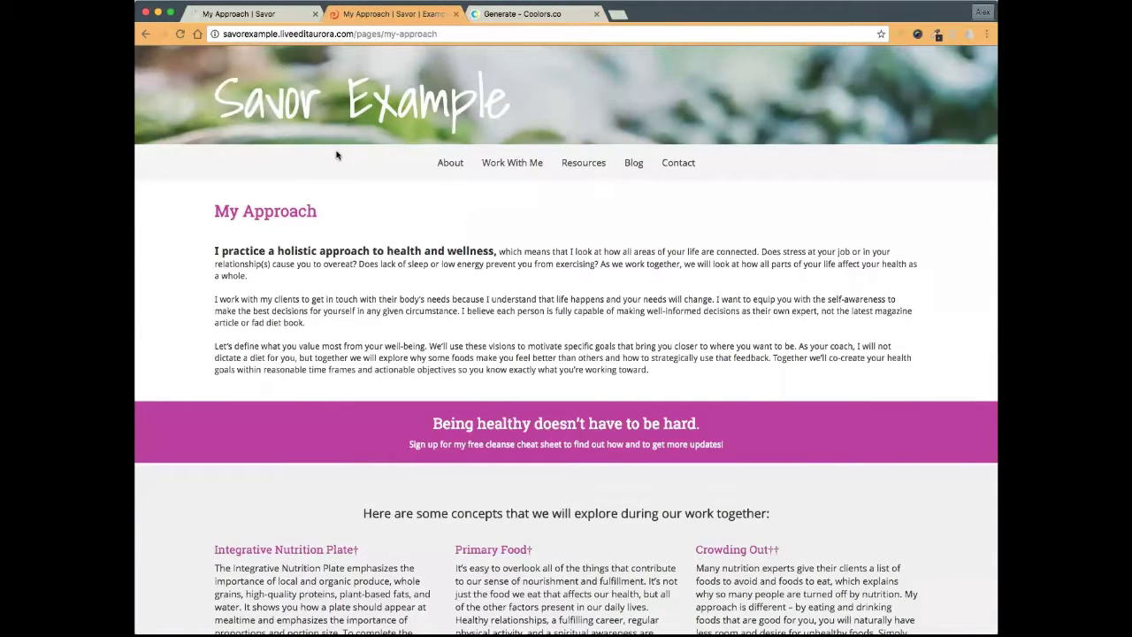
click(271, 13)
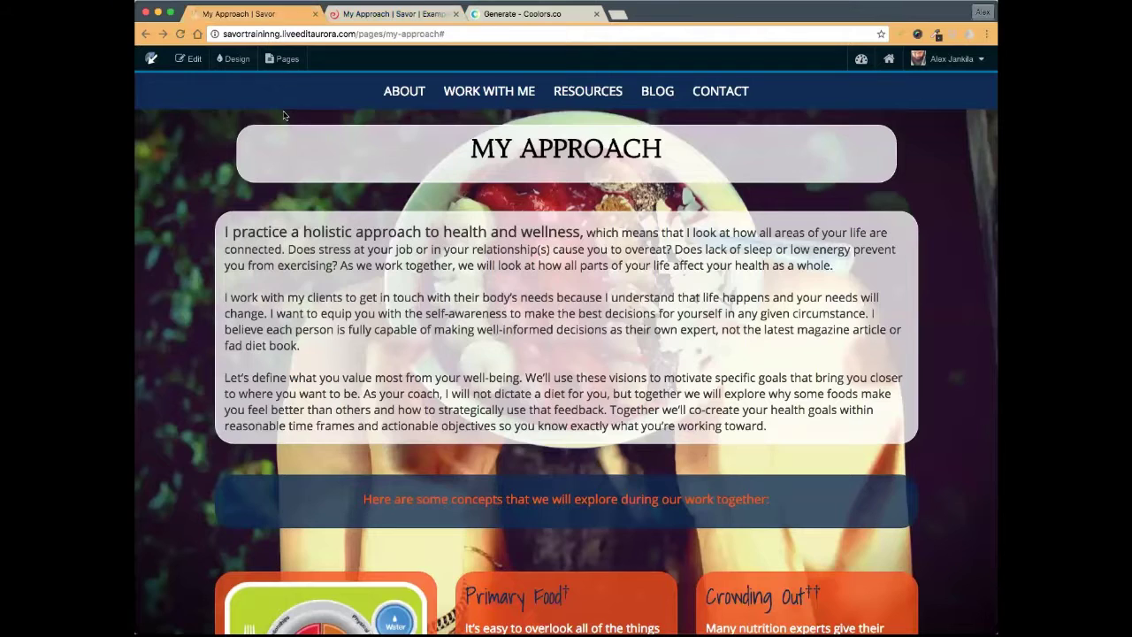
click(403, 14)
scroll(373, 188, down, 5)
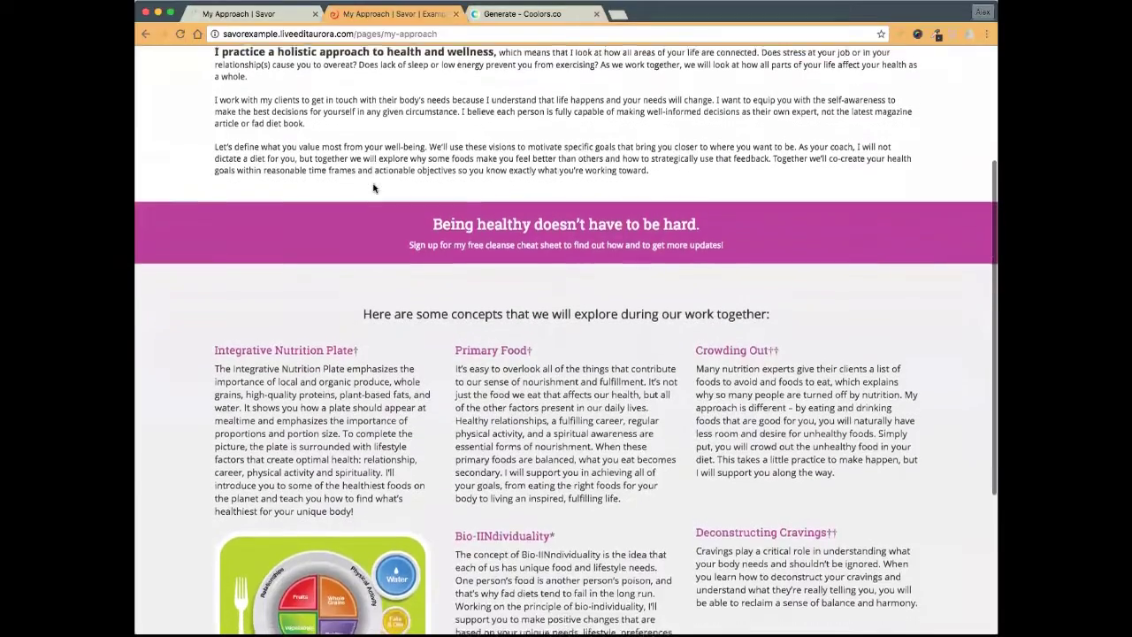
scroll(374, 187, down, 5)
scroll(373, 188, up, 3)
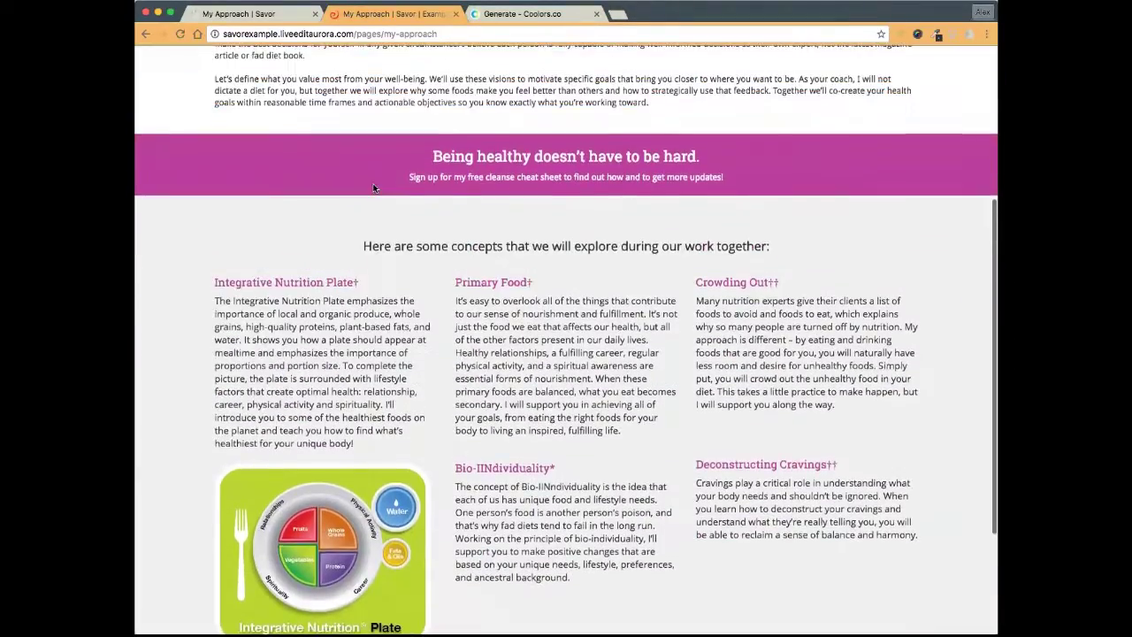
scroll(373, 188, up, 6)
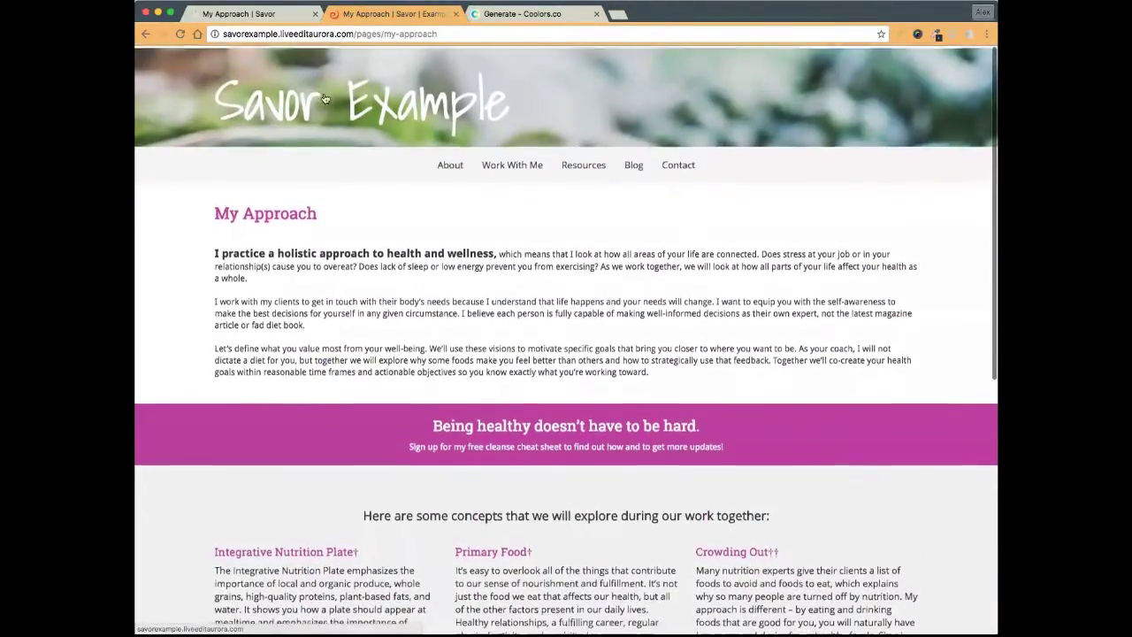
drag(252, 14, 397, 47)
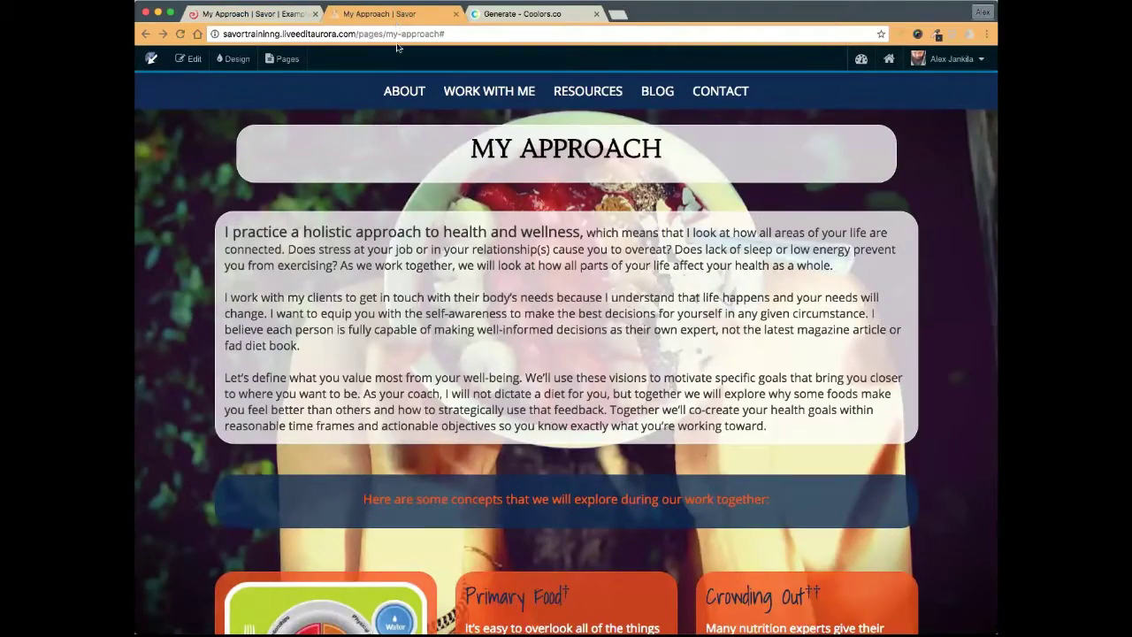
scroll(173, 154, down, 3)
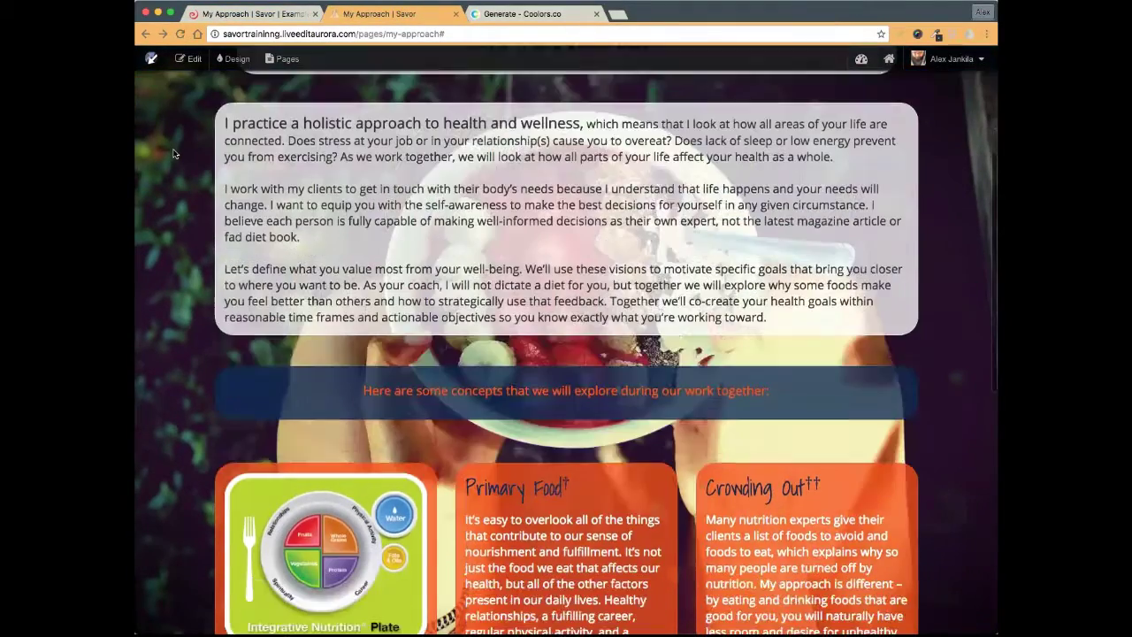
scroll(173, 153, down, 6)
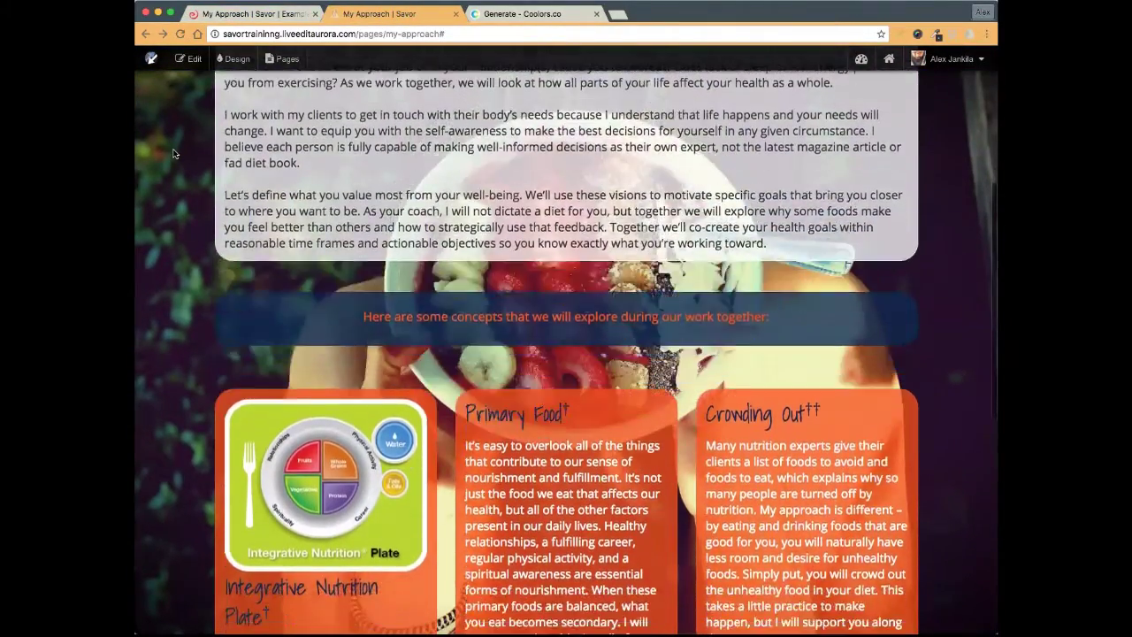
scroll(190, 186, down, 1)
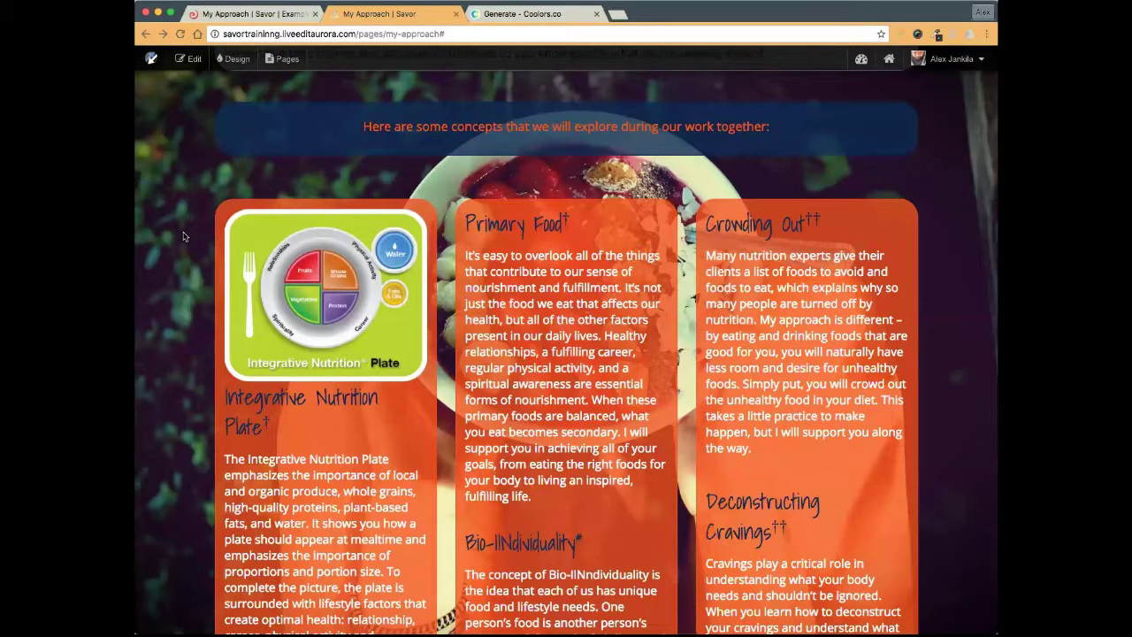
scroll(981, 458, down, 1)
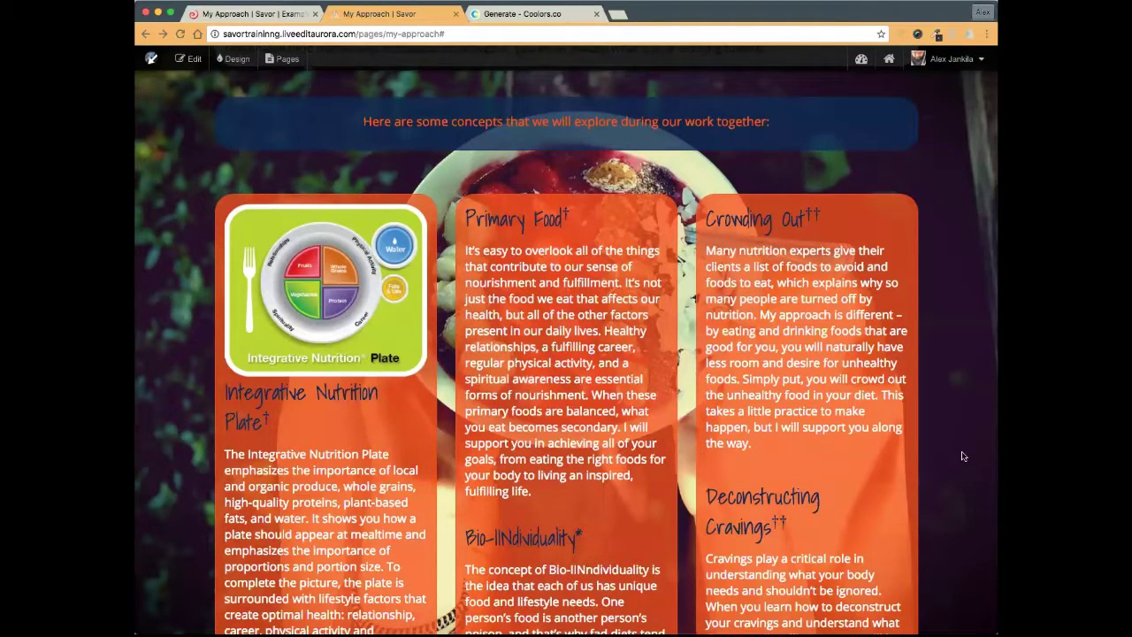
scroll(974, 451, down, 1)
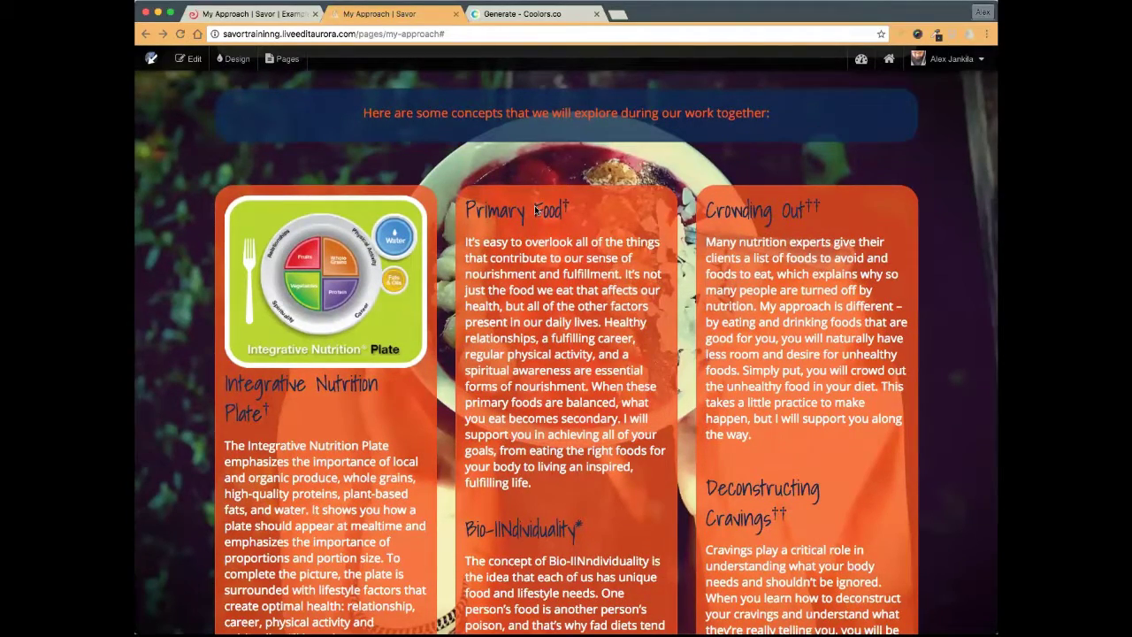
scroll(539, 216, down, 5)
scroll(553, 503, down, 1)
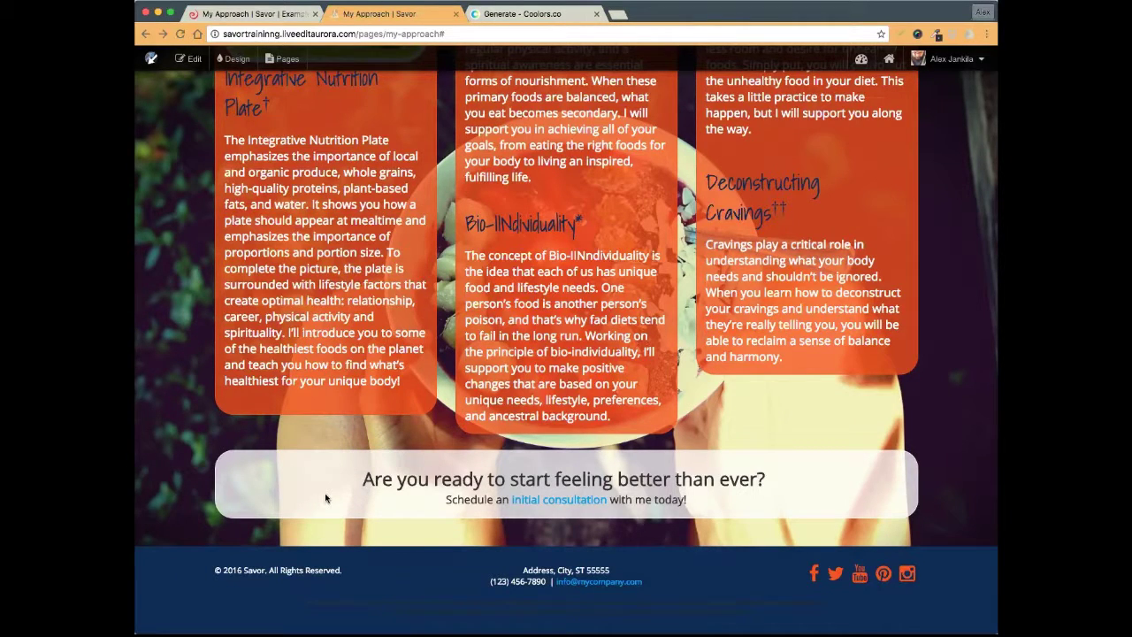
click(549, 502)
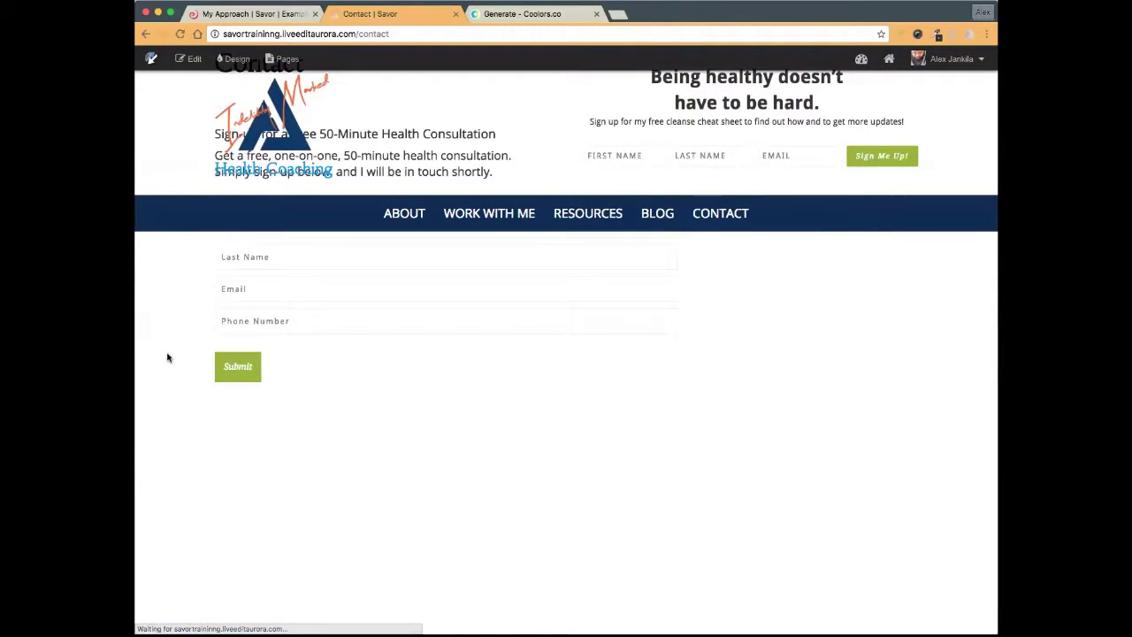
click(146, 34)
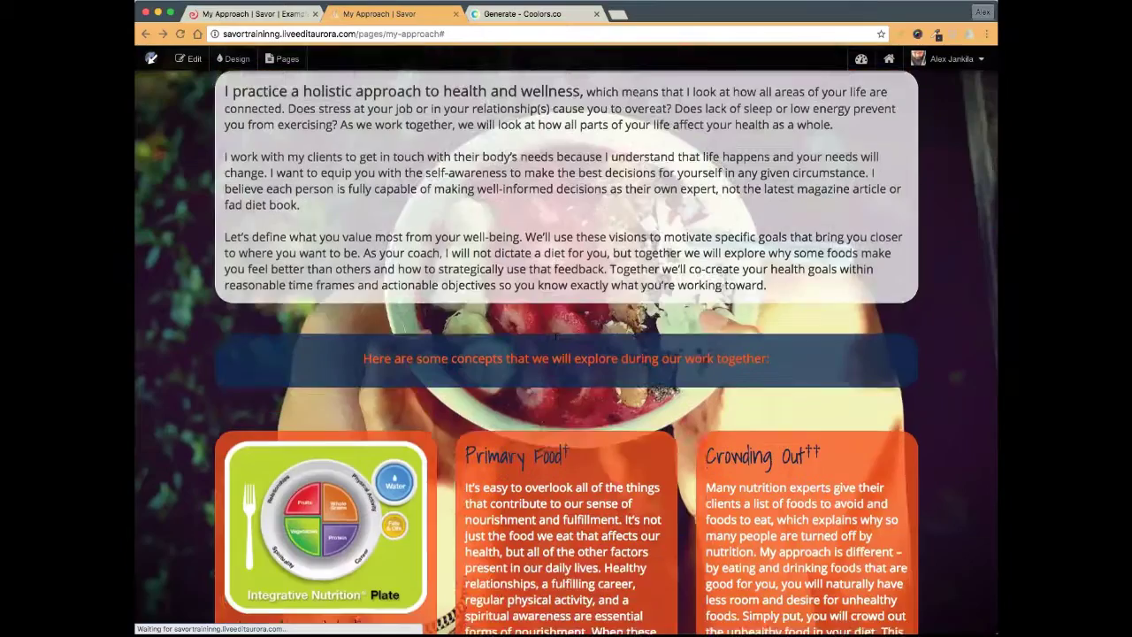
scroll(431, 341, down, 1)
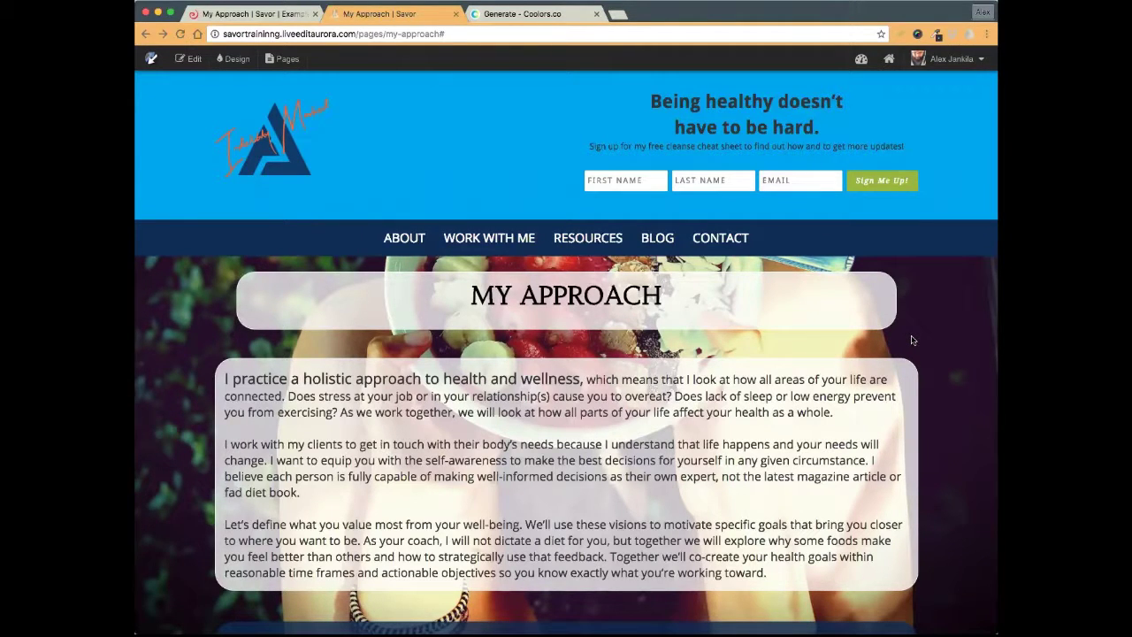
scroll(911, 340, down, 5)
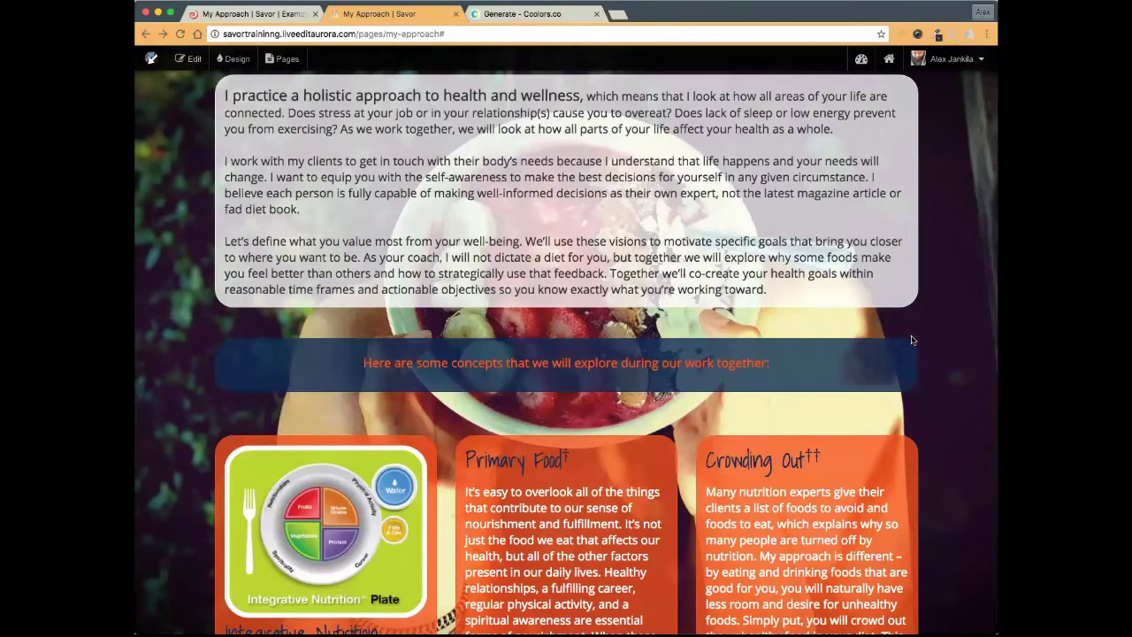
scroll(912, 339, down, 3)
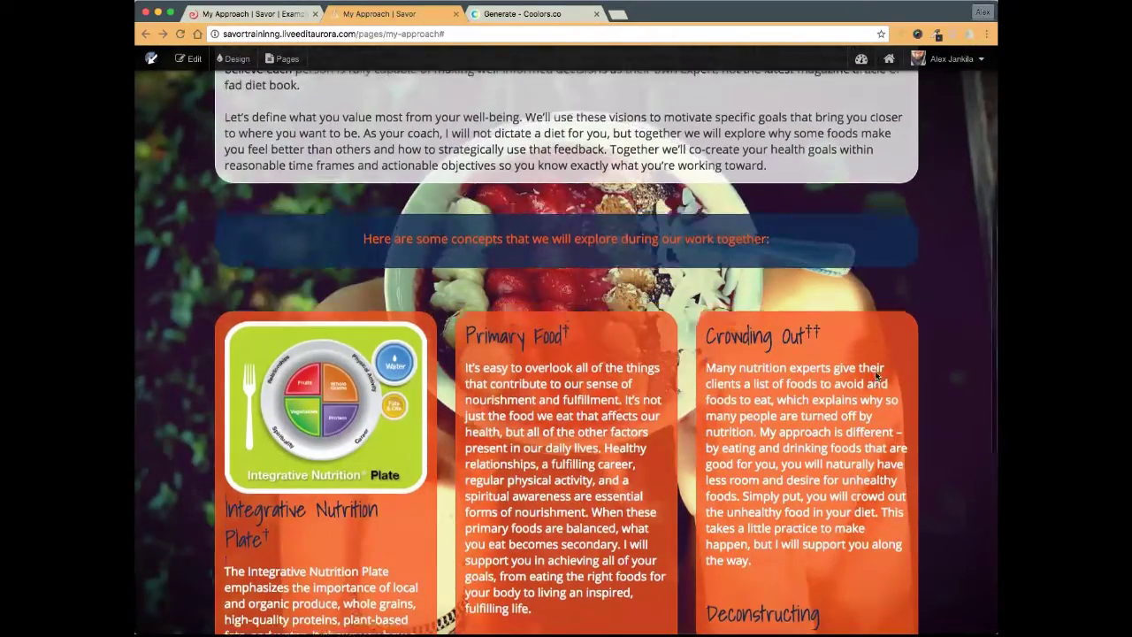
scroll(876, 376, down, 7)
scroll(877, 376, up, 3)
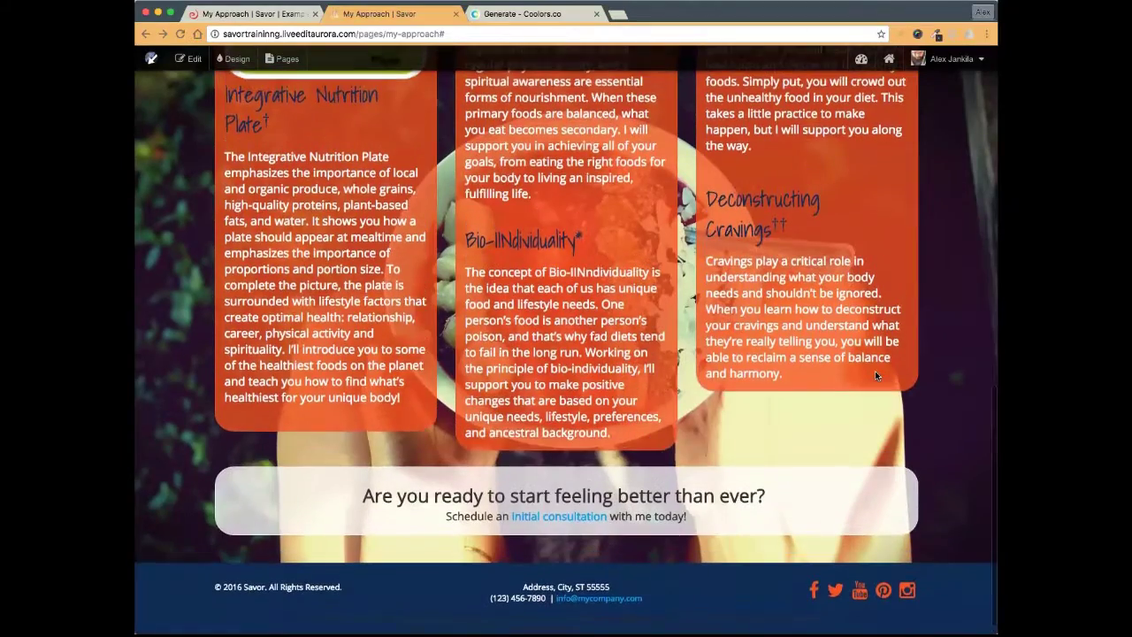
scroll(875, 371, up, 12)
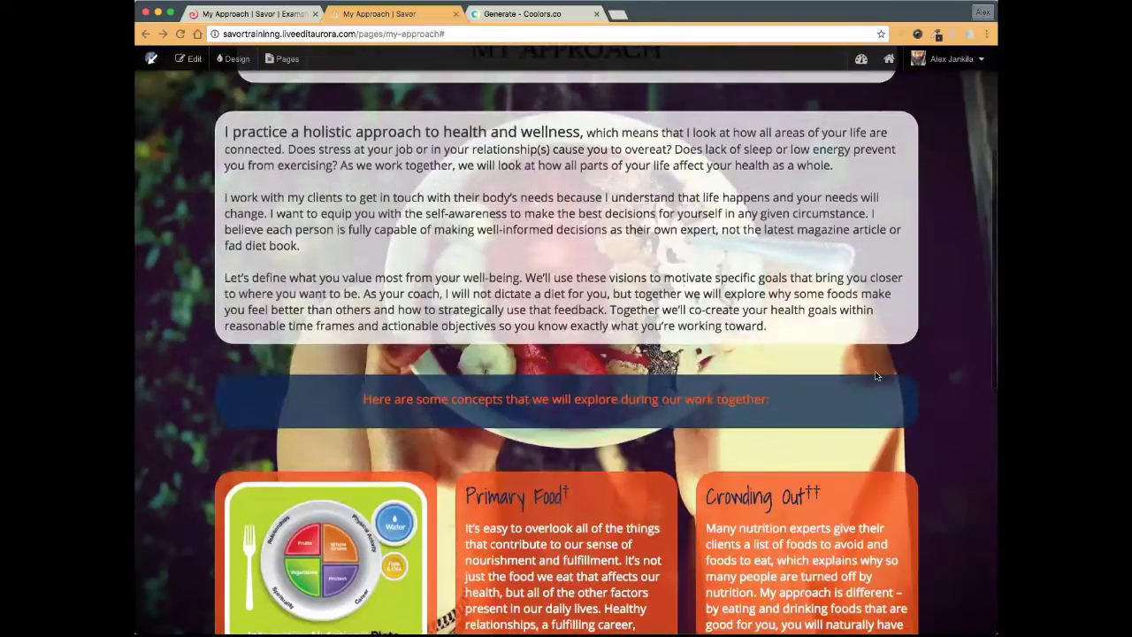
scroll(876, 376, down, 6)
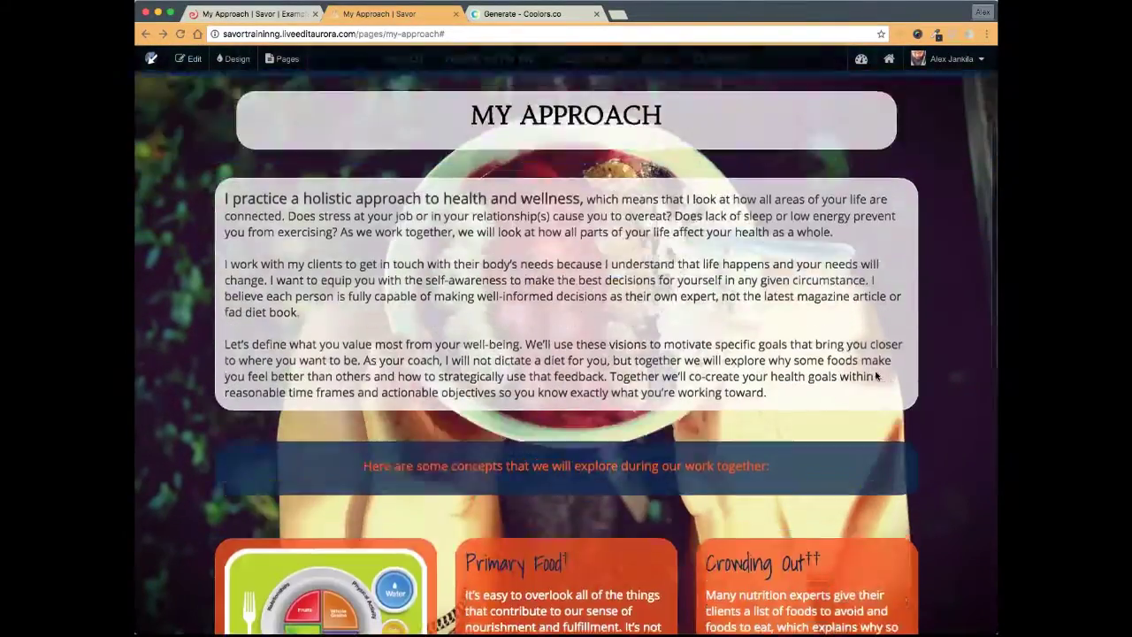
scroll(876, 376, up, 7)
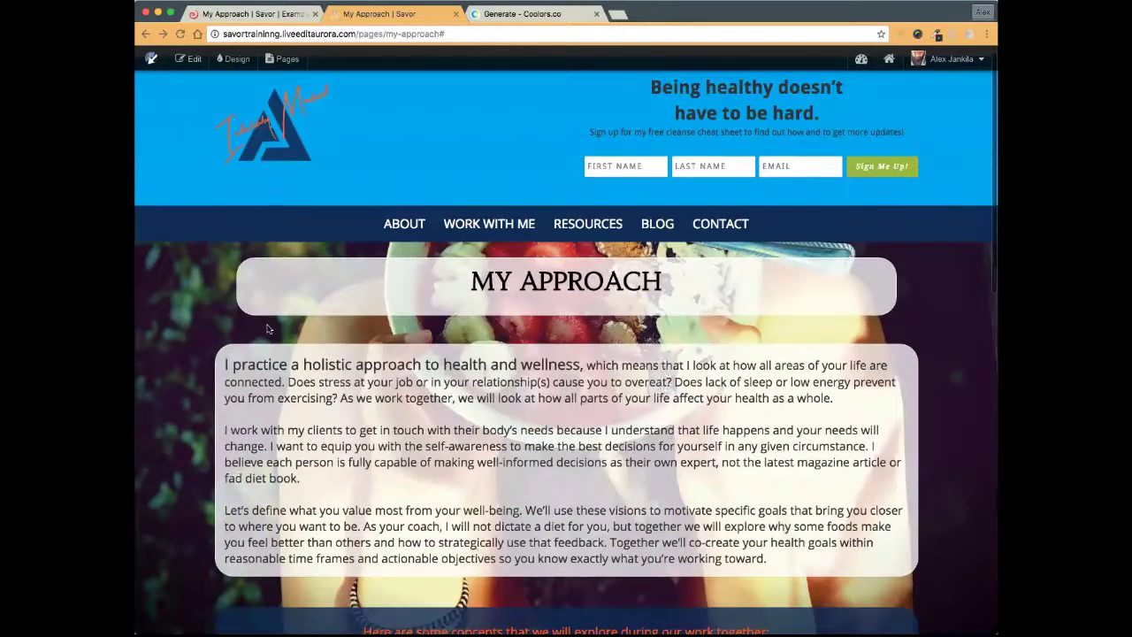
scroll(877, 375, up, 1)
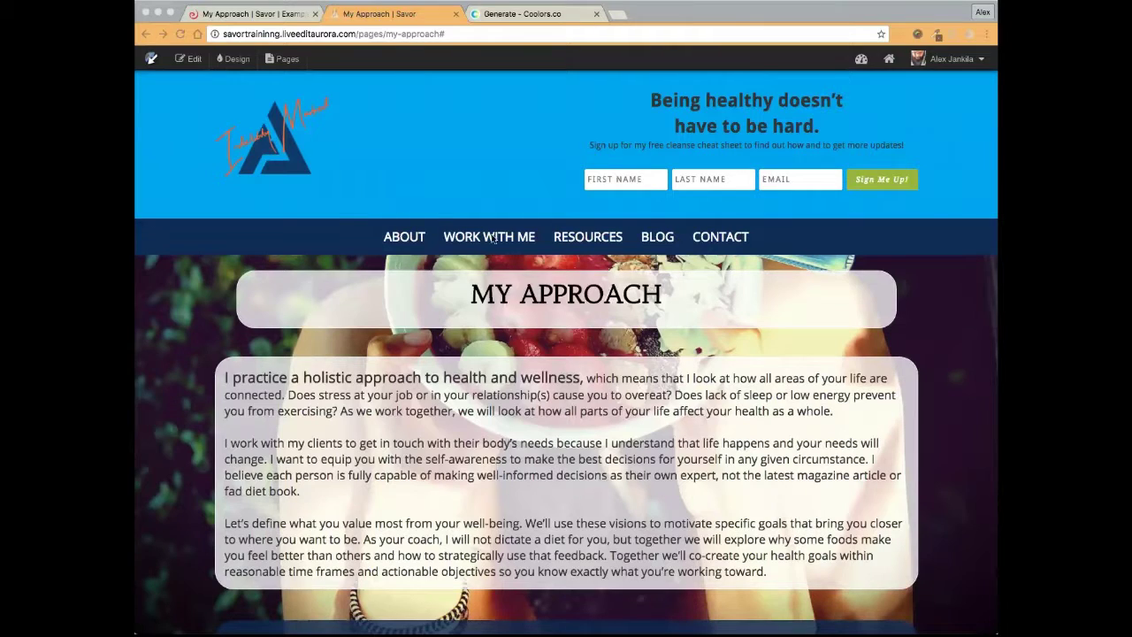
- Go to the FORMS page under WORK WITH ME and scroll through its content
click(309, 251)
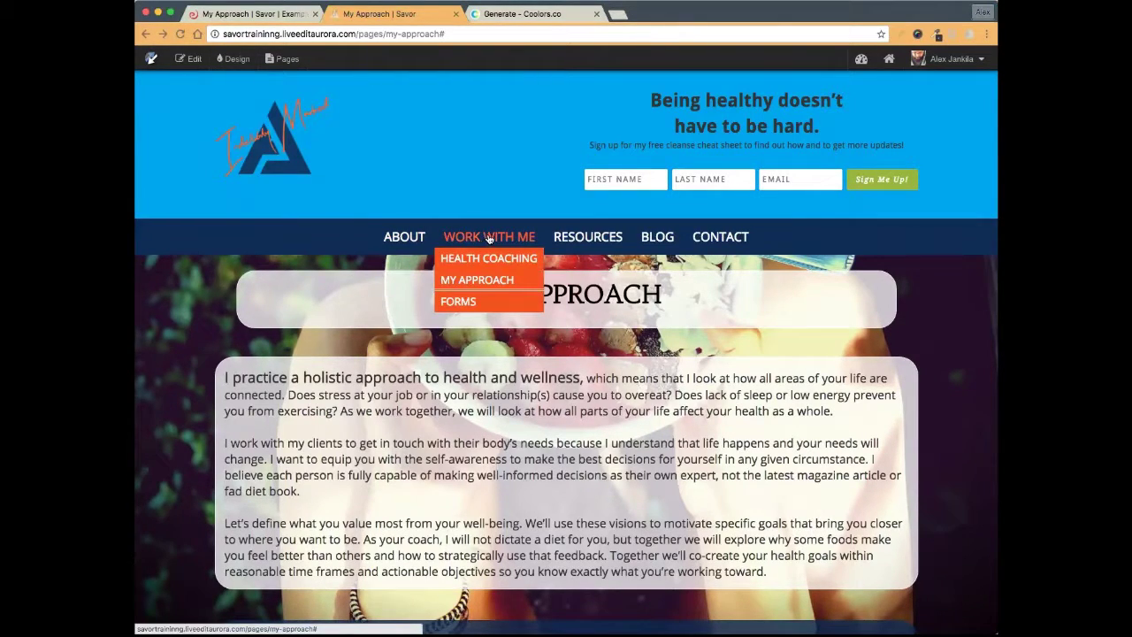
mouse_move(460, 309)
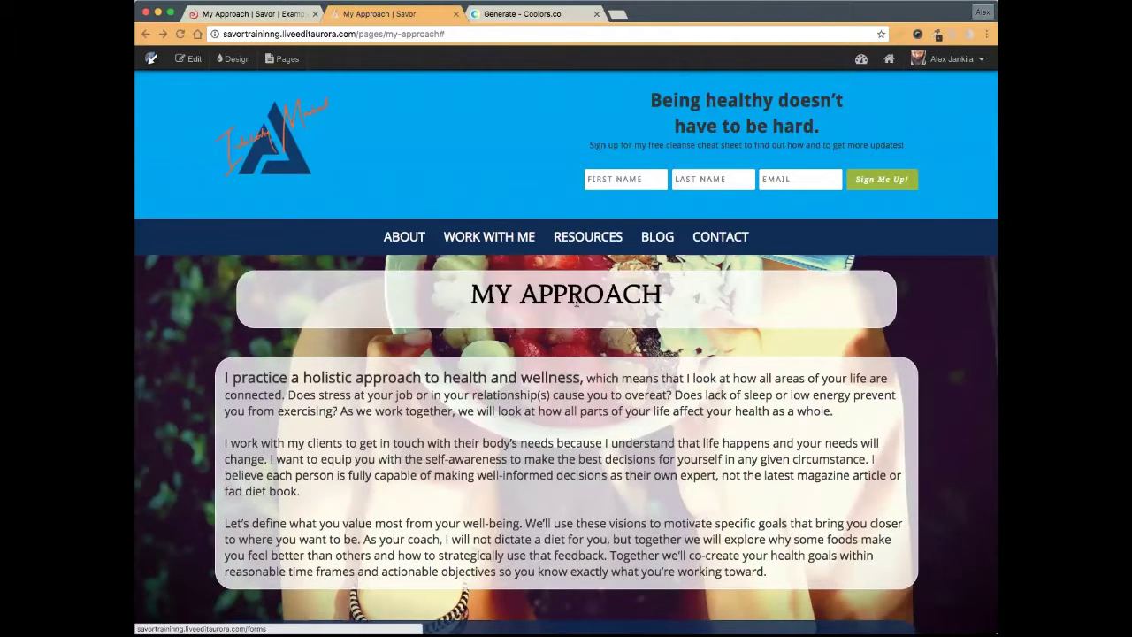
click(180, 35)
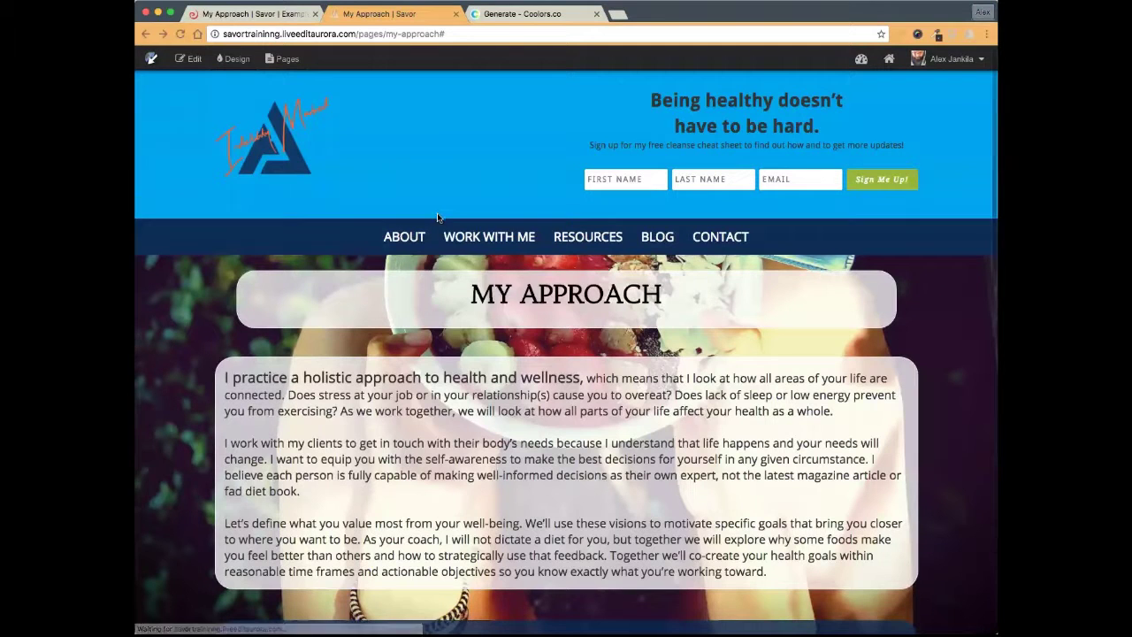
mouse_move(483, 284)
mouse_move(460, 301)
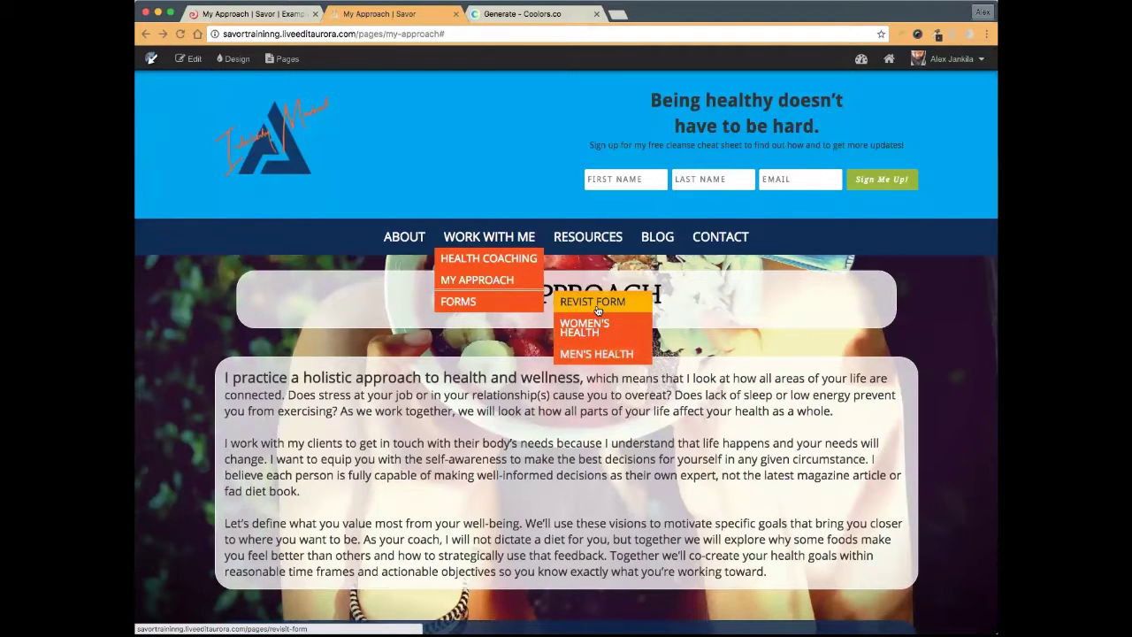
click(464, 304)
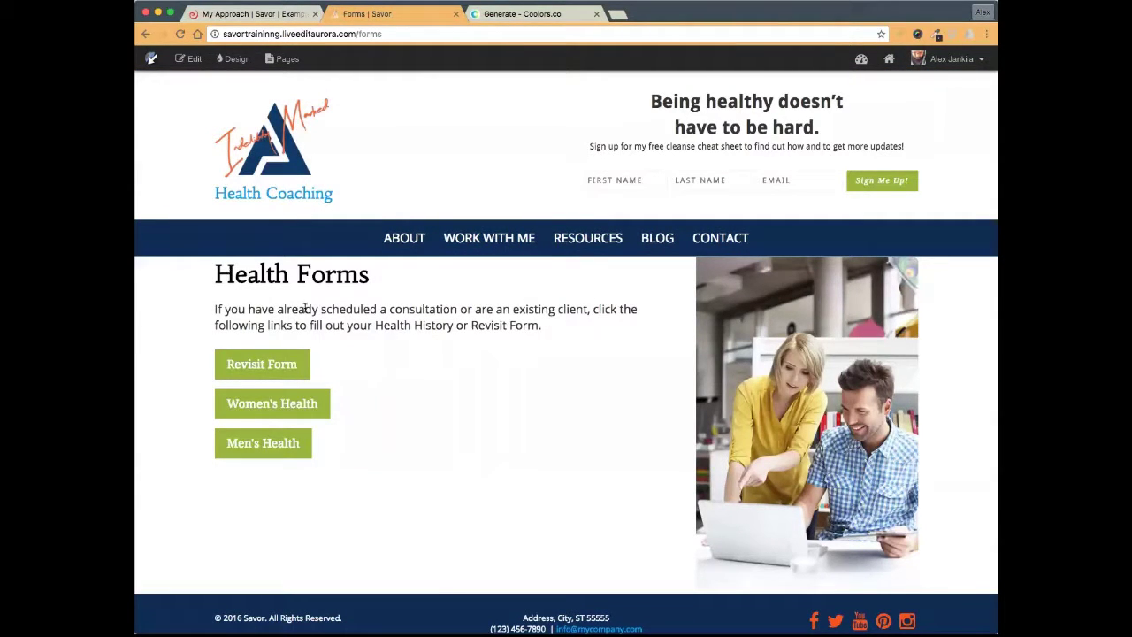
scroll(488, 350, down, 1)
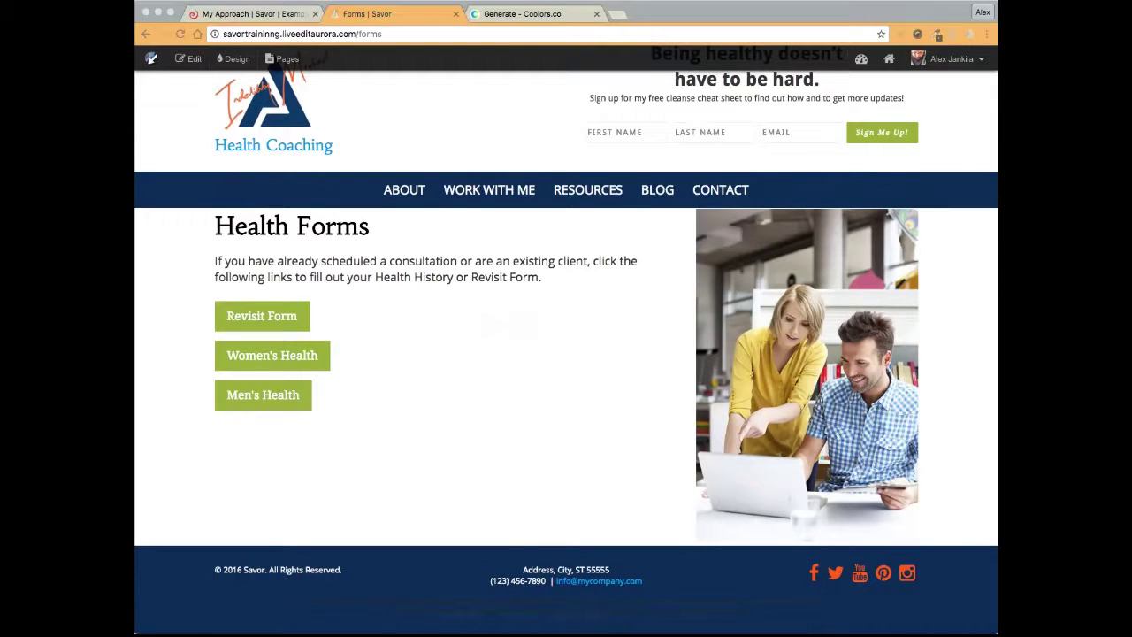
scroll(492, 291, down, 1)
scroll(579, 316, up, 1)
scroll(187, 160, up, 2)
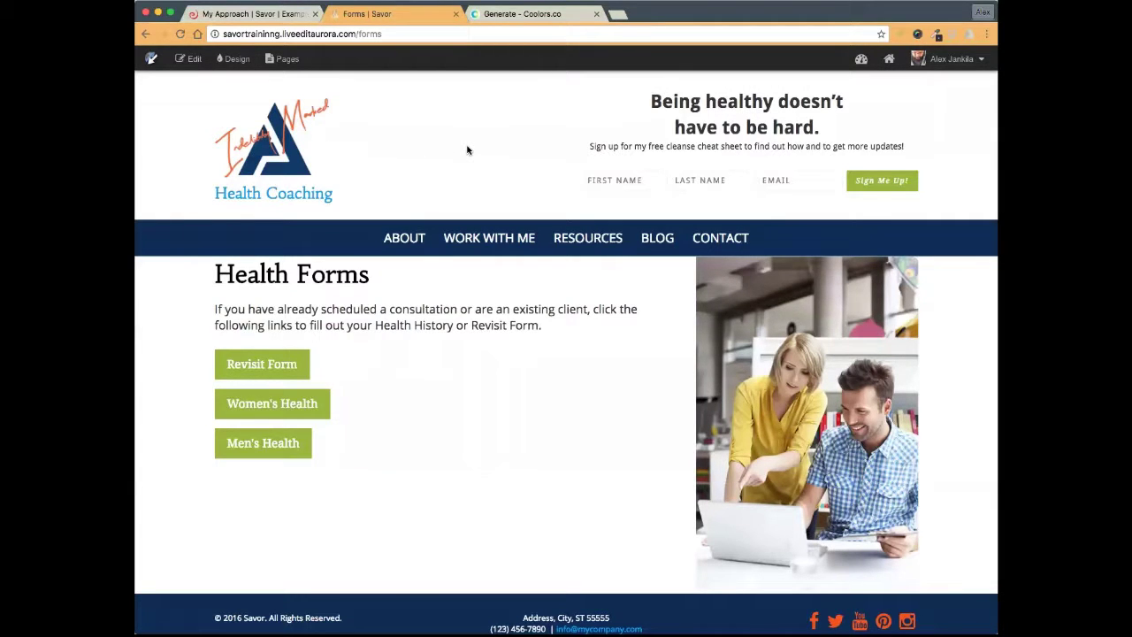
- In Edit mode, set the HeaderRegion background colour to orange and save
click(194, 59)
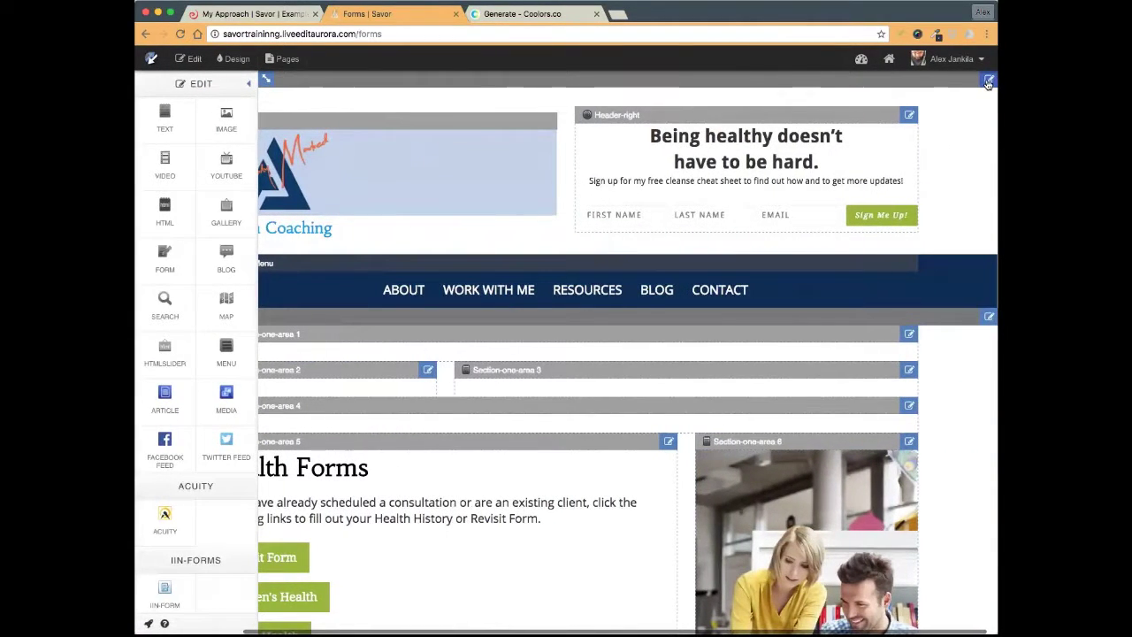
click(989, 81)
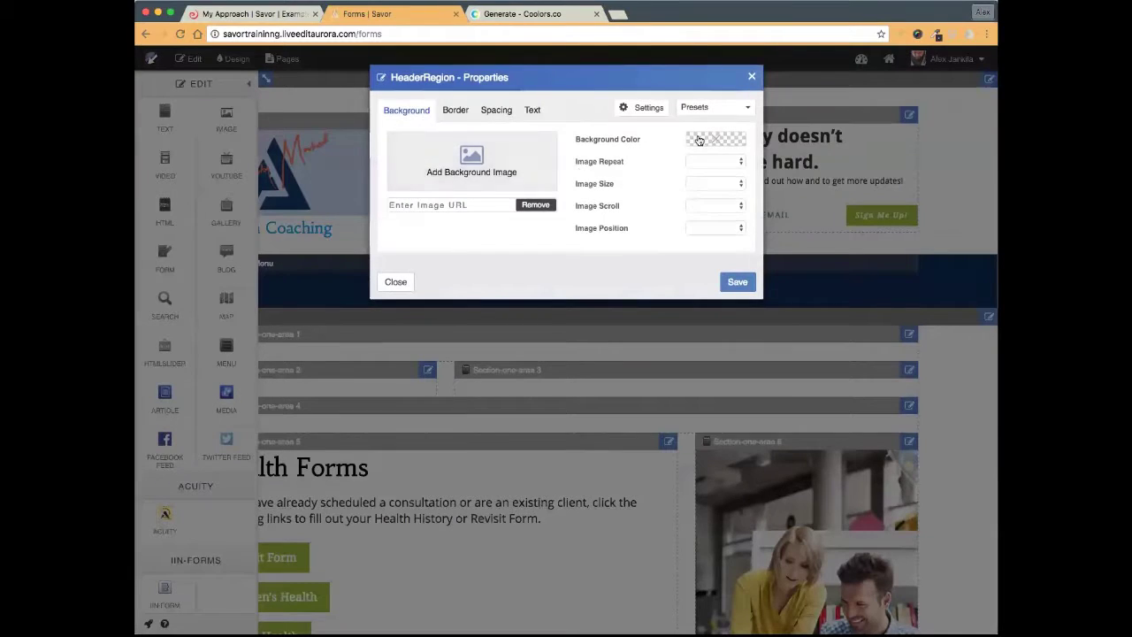
click(699, 139)
click(710, 237)
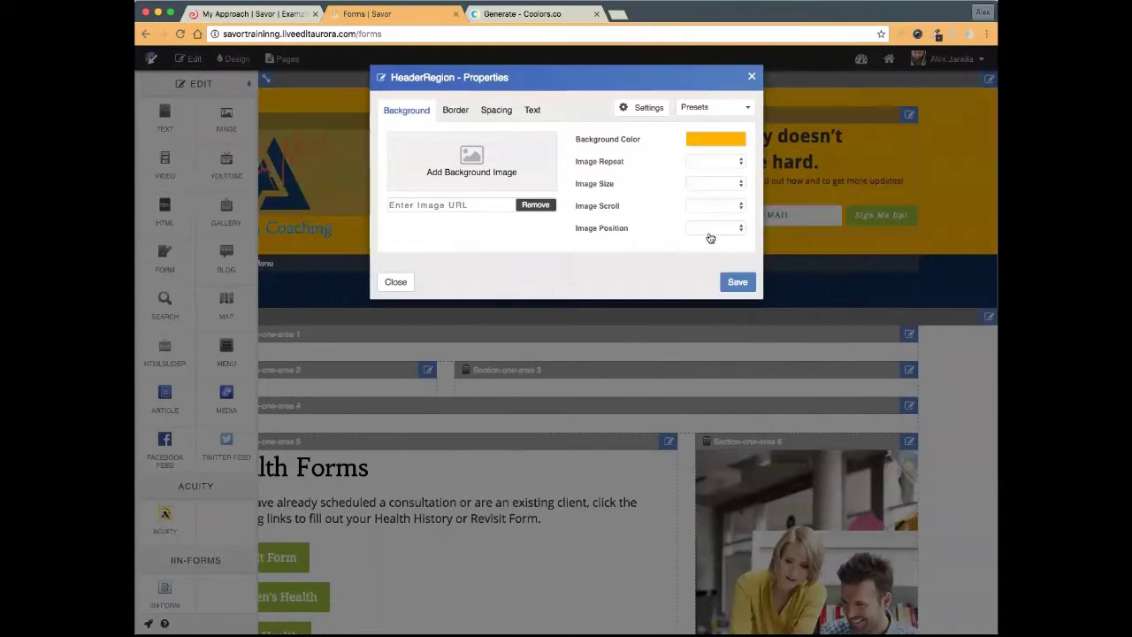
click(740, 286)
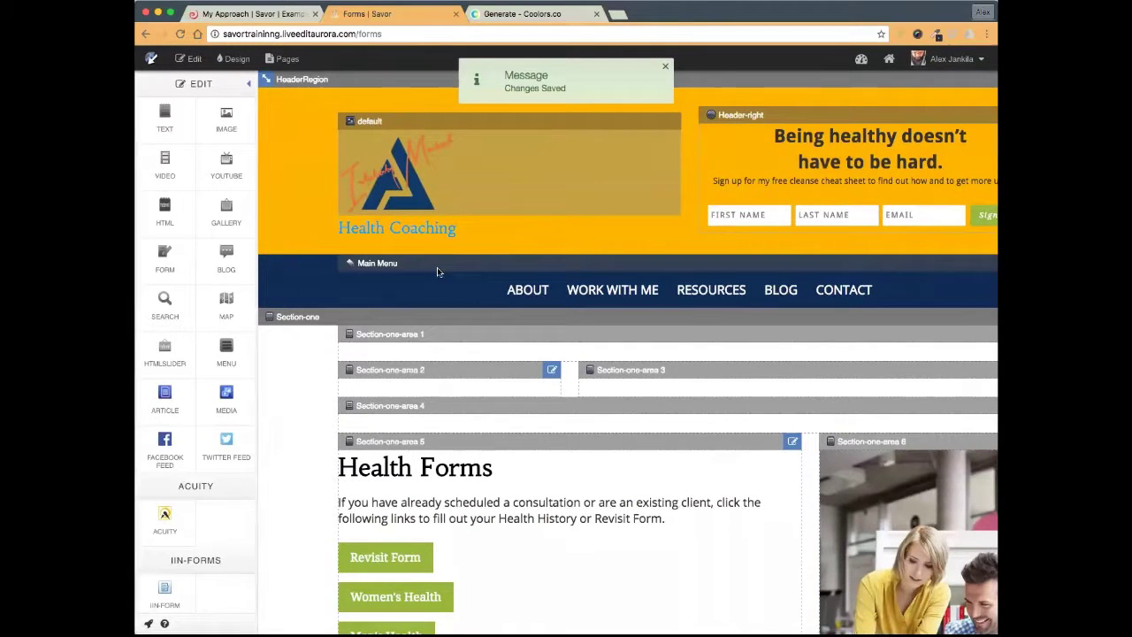
- Drag the heading into Section-one-area 1, retype it as "HEALTH FORMS", centre it, and save
scroll(294, 272, down, 5)
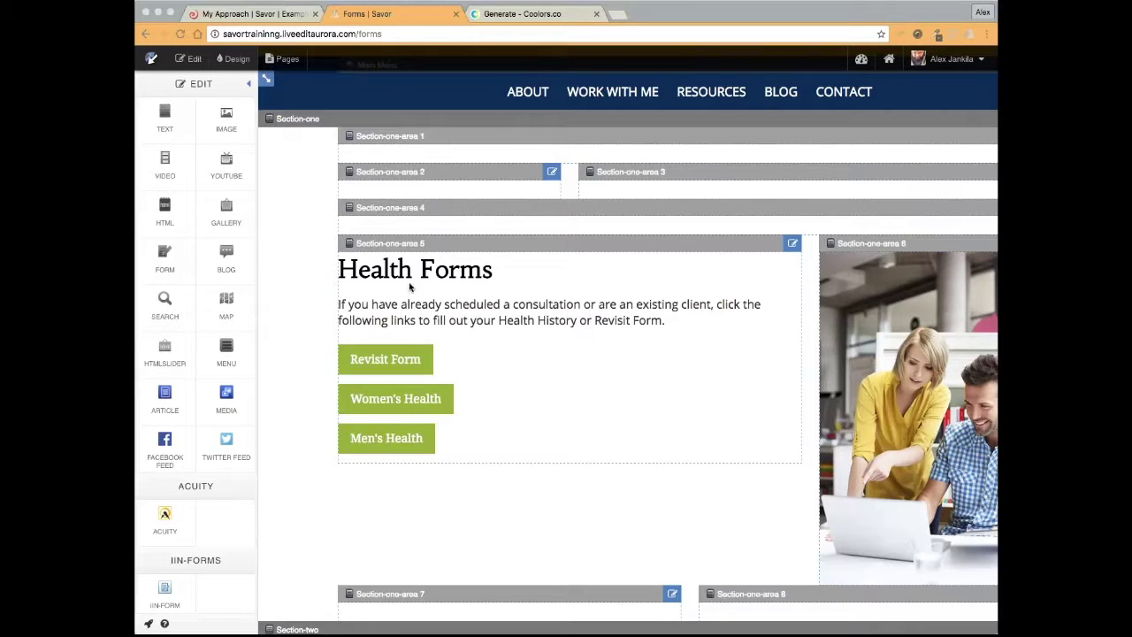
mouse_move(438, 272)
mouse_down()
mouse_move(574, 165)
mouse_move(495, 158)
mouse_up()
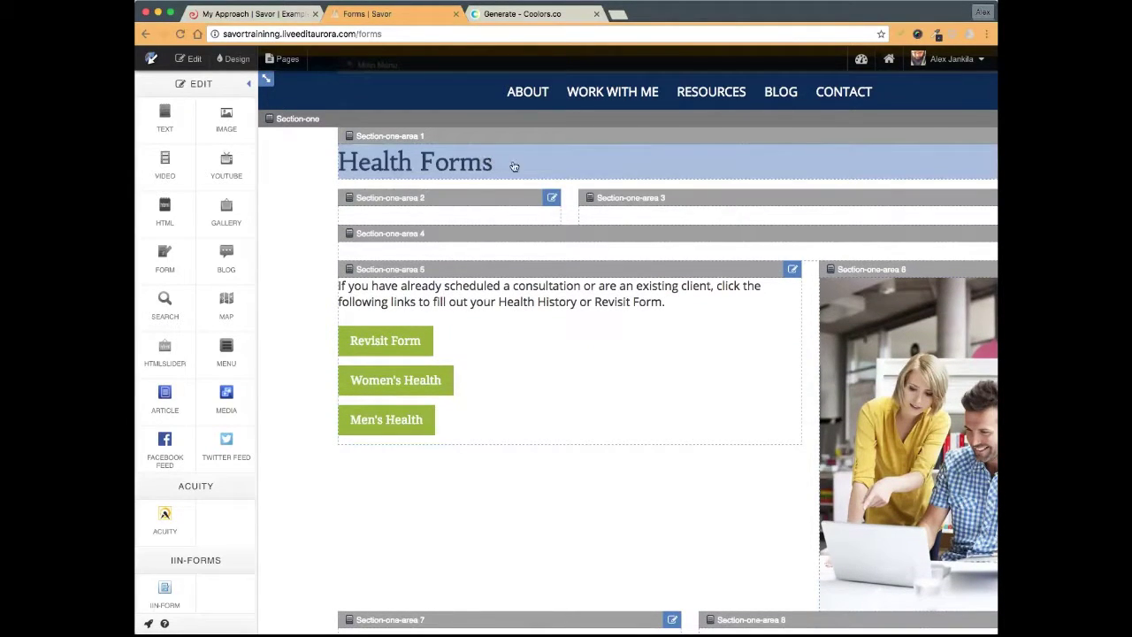
double_click(538, 165)
drag(378, 181, 176, 174)
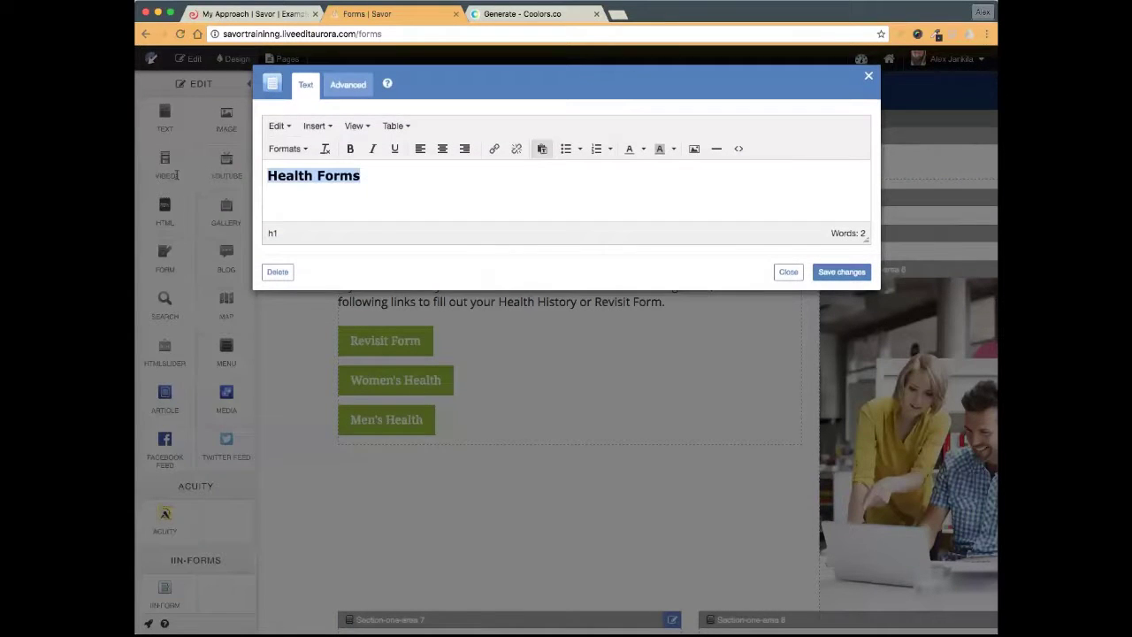
text(HELA)
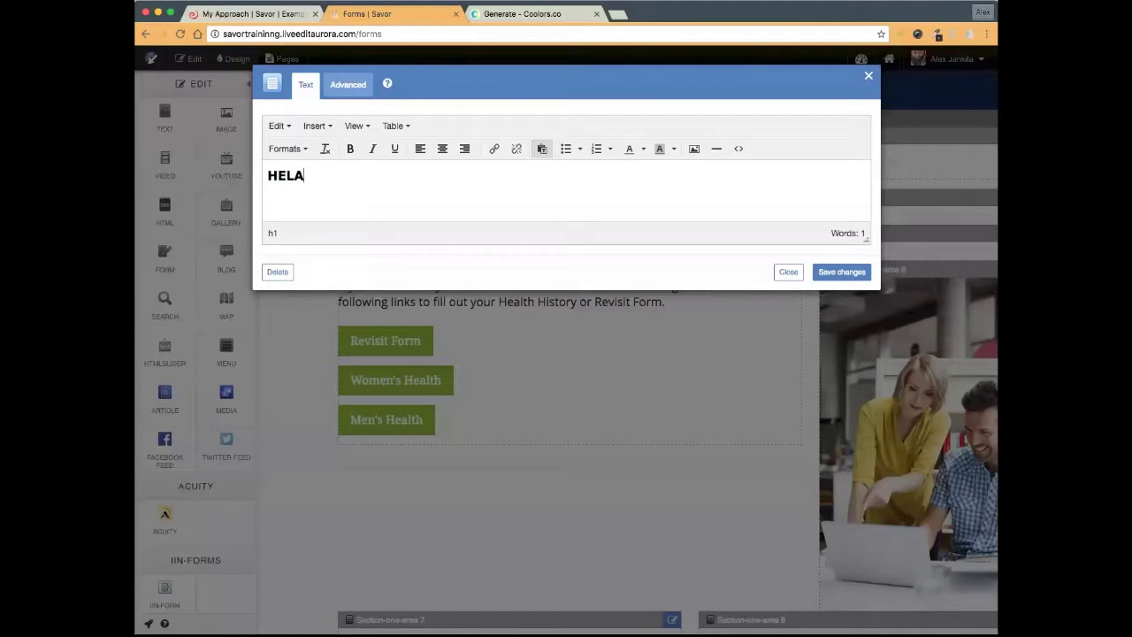
key(BackSpace)
key(BackSpace)
text(ALTH FORMS)
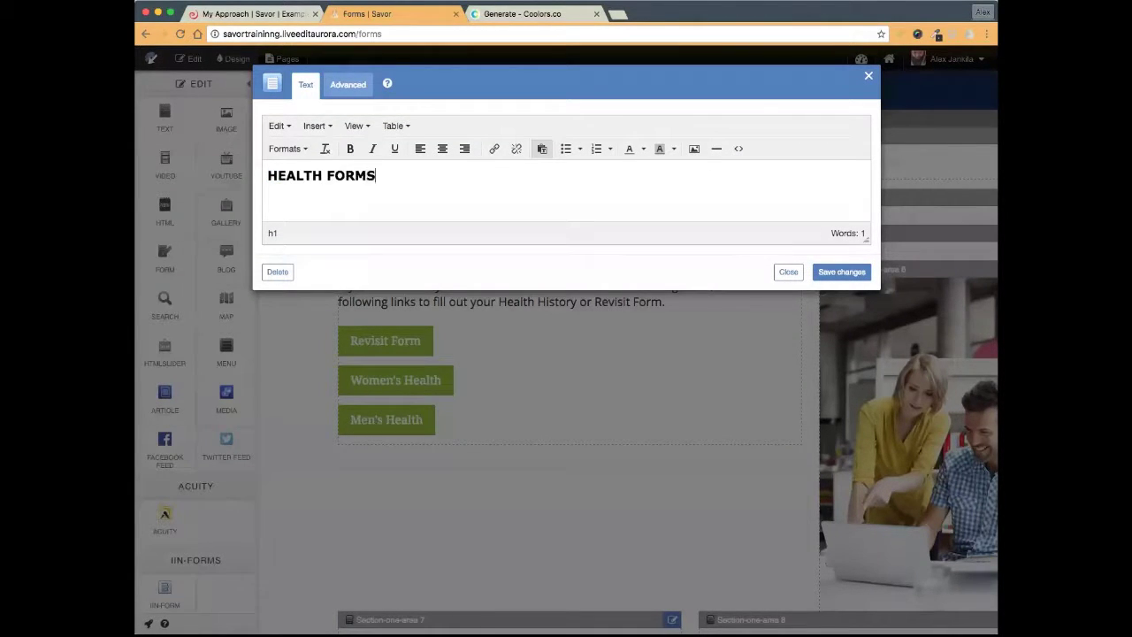
click(442, 149)
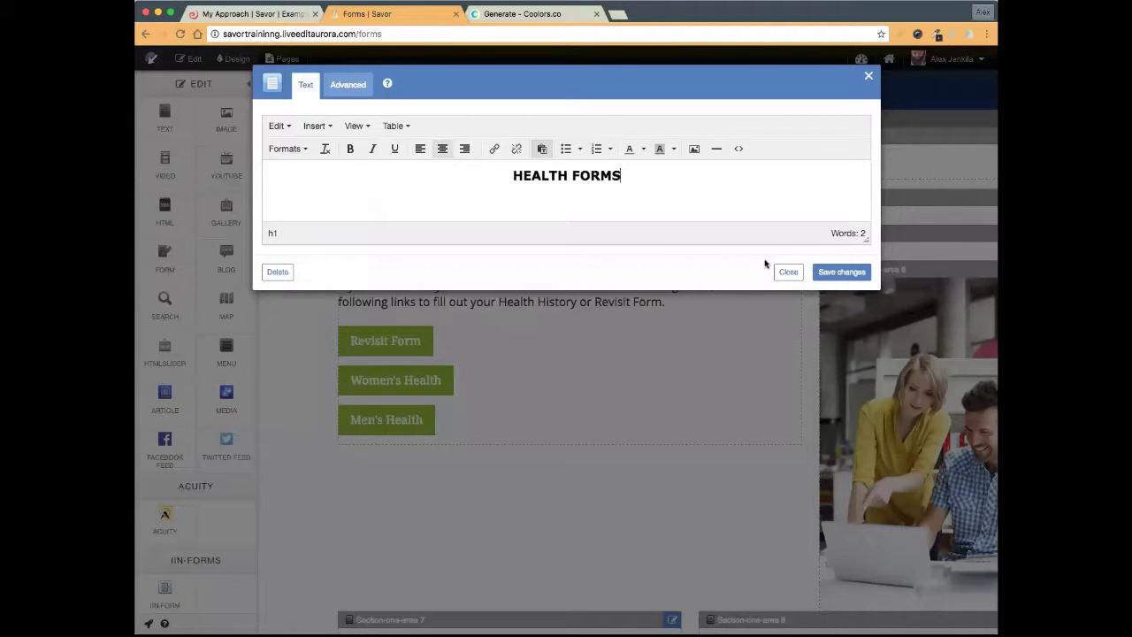
click(840, 272)
scroll(576, 280, down, 5)
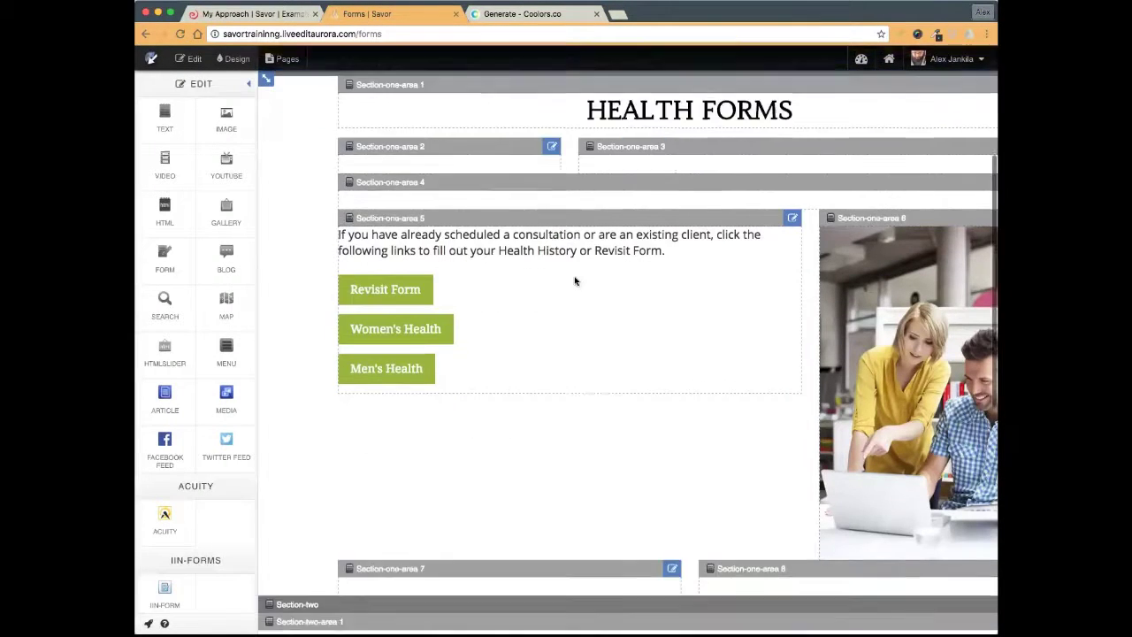
- Place the Women's Health and Men's Health buttons in Section-three areas 3 and 4 beside Revisit Form
scroll(575, 280, up, 2)
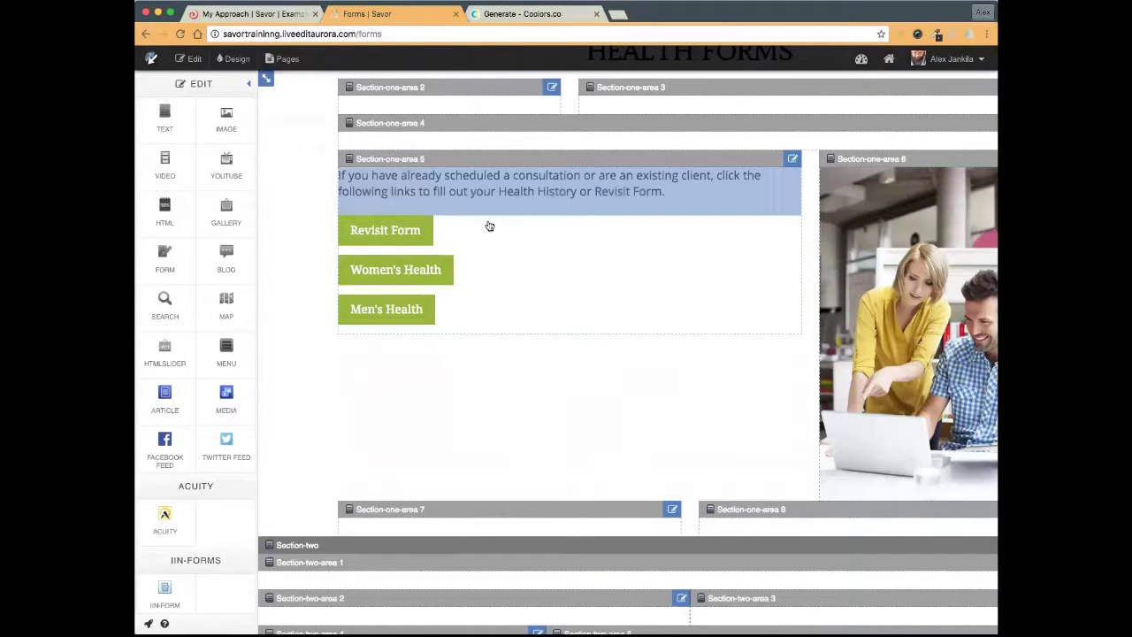
drag(488, 225, 568, 446)
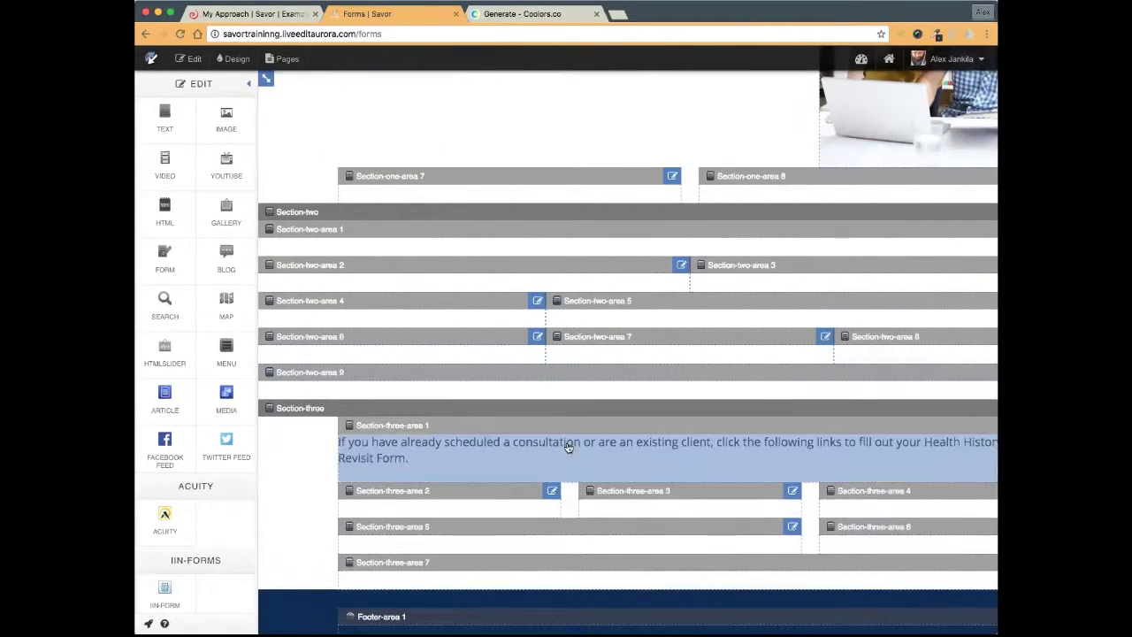
scroll(528, 296, up, 5)
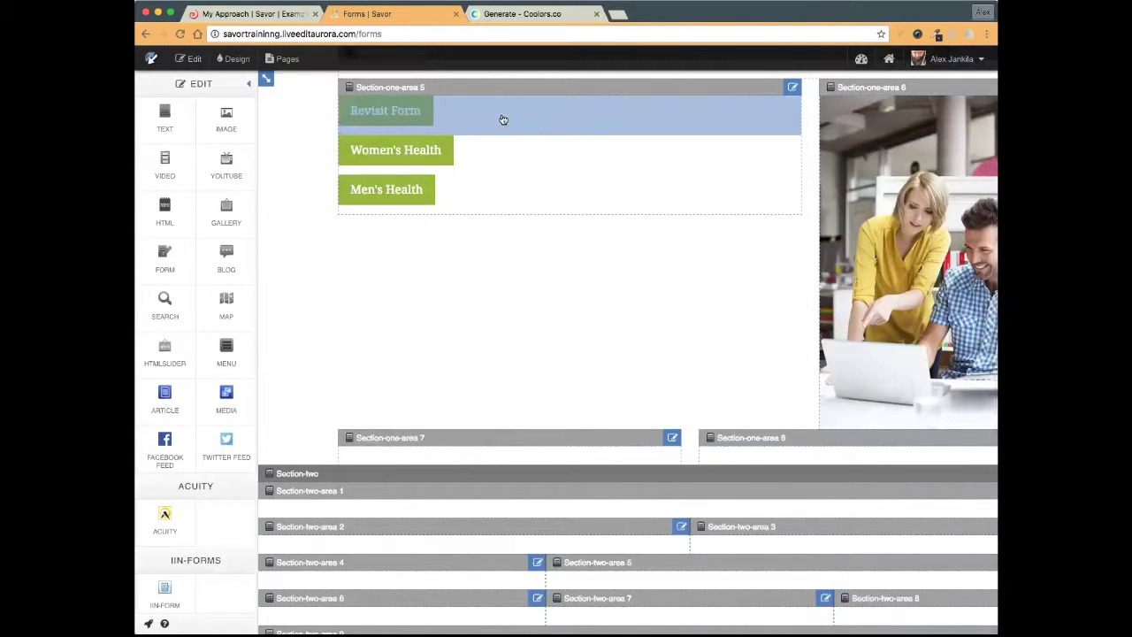
drag(500, 118, 426, 471)
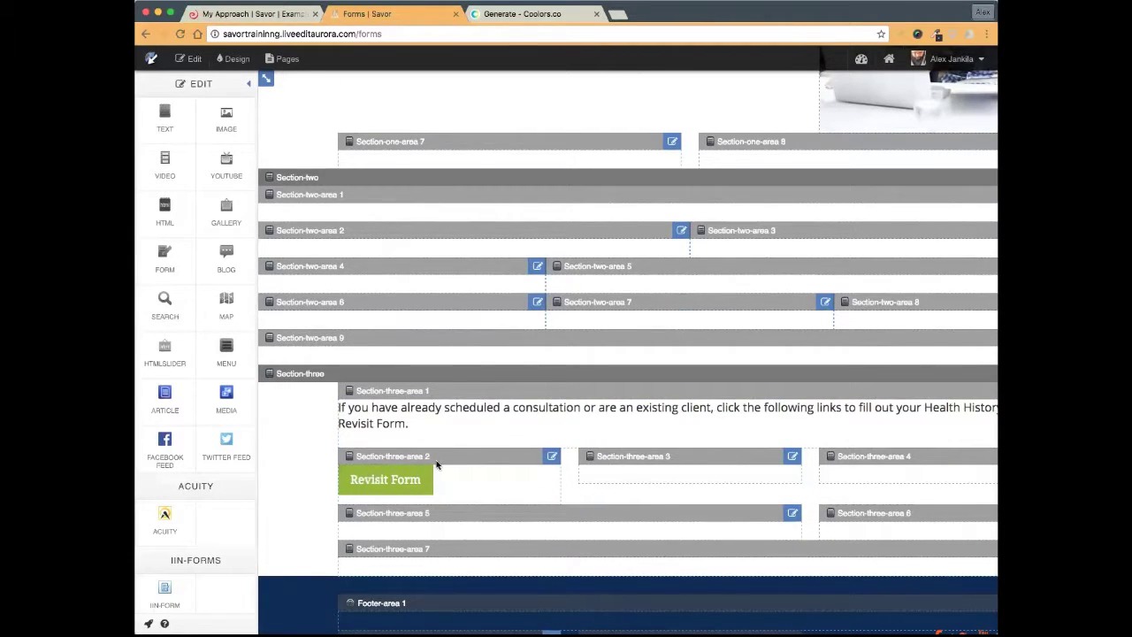
scroll(610, 466, up, 5)
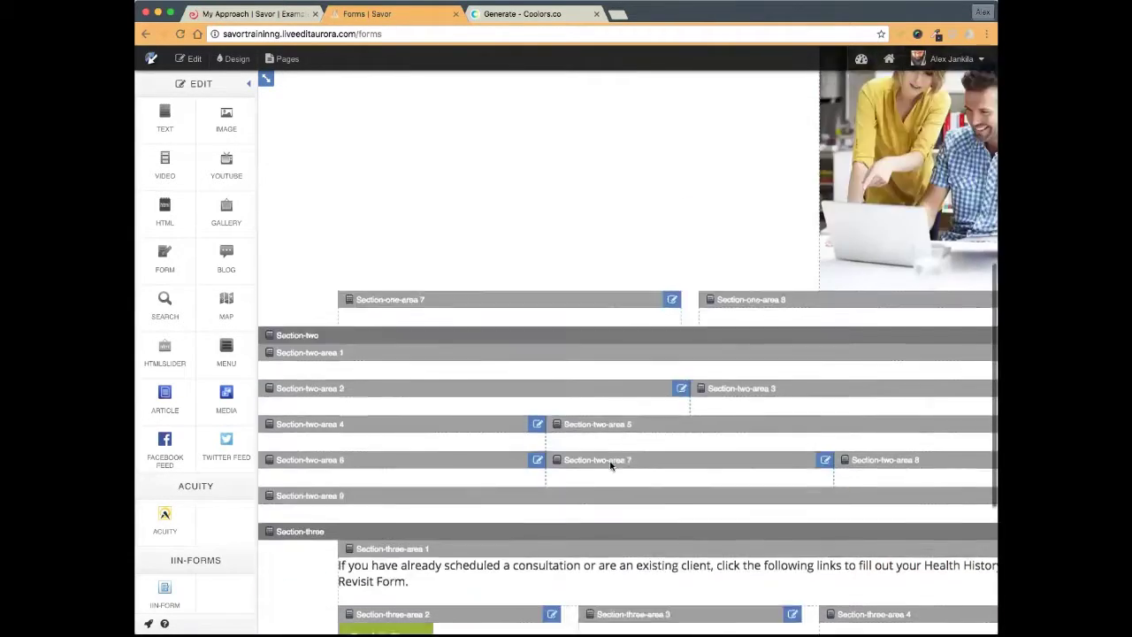
mouse_move(395, 124)
mouse_down()
mouse_move(614, 318)
mouse_move(639, 546)
mouse_up()
scroll(614, 353, down, 5)
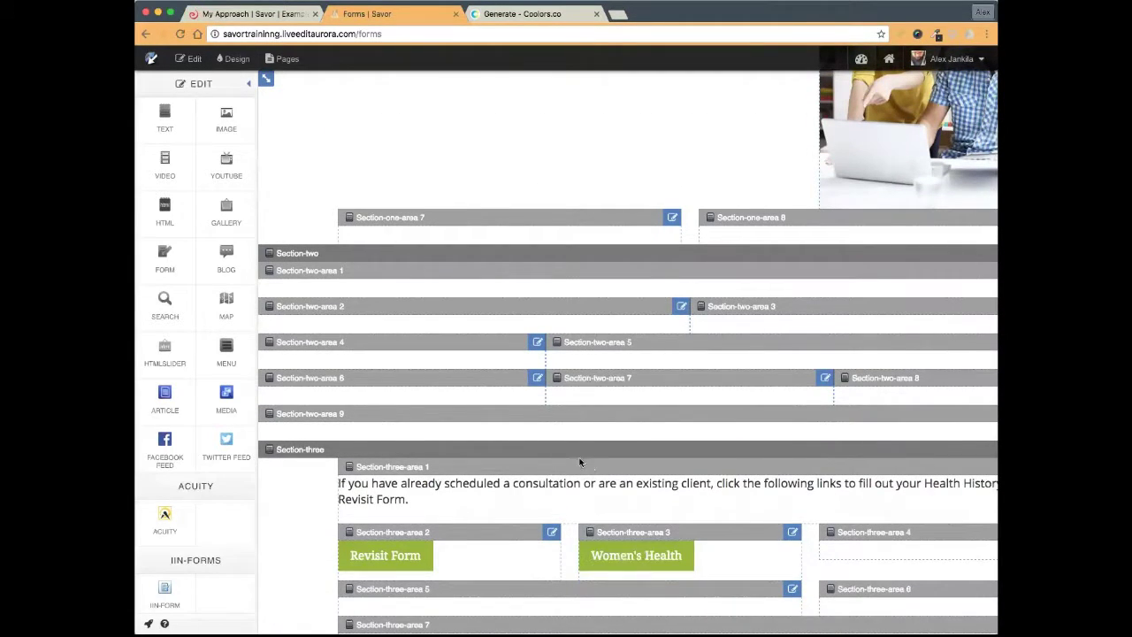
scroll(580, 462, up, 2)
scroll(580, 462, up, 2)
mouse_move(374, 118)
mouse_down()
mouse_move(698, 475)
mouse_move(822, 634)
mouse_move(841, 543)
mouse_move(859, 581)
mouse_move(858, 564)
mouse_move(831, 540)
mouse_up()
- Delete the two-person stock photo from the Forms page
scroll(601, 288, up, 5)
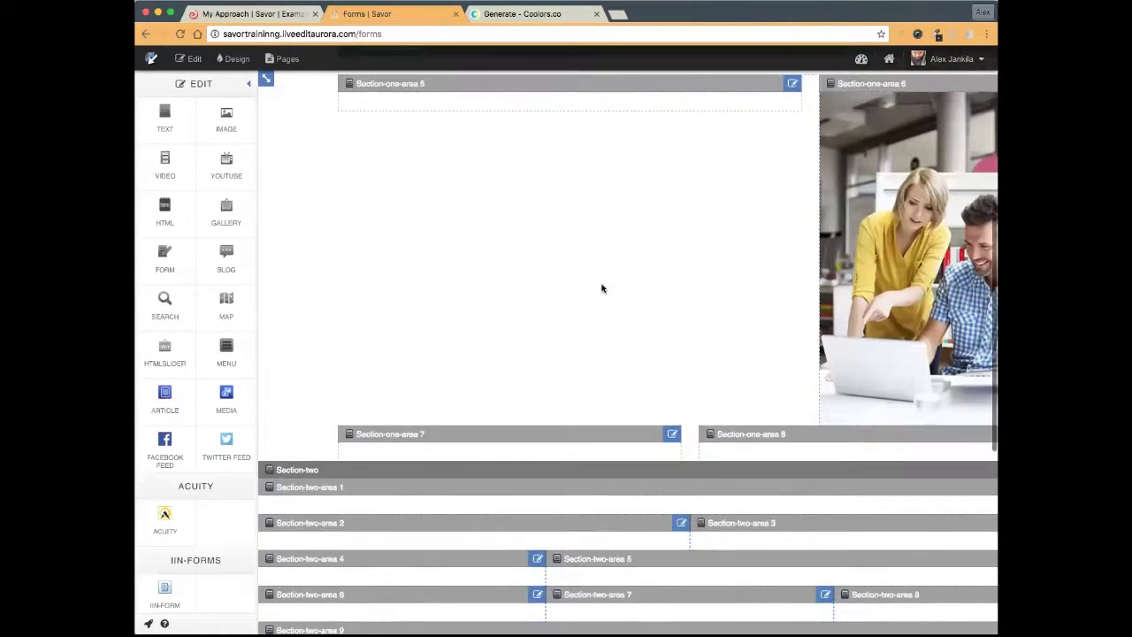
scroll(870, 257, right, 3)
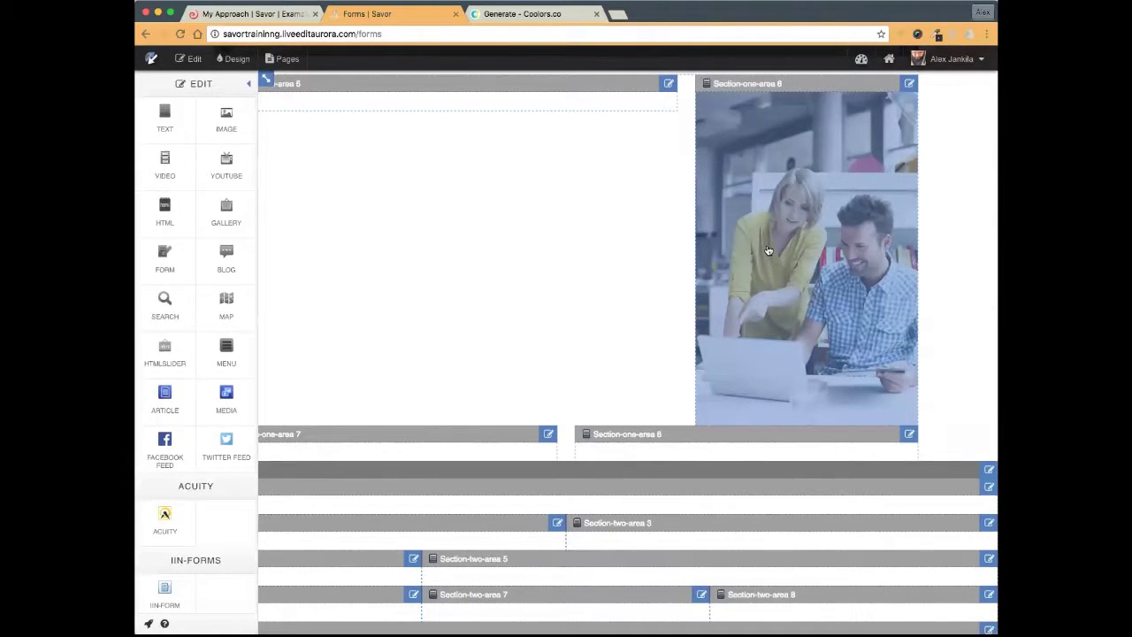
click(768, 250)
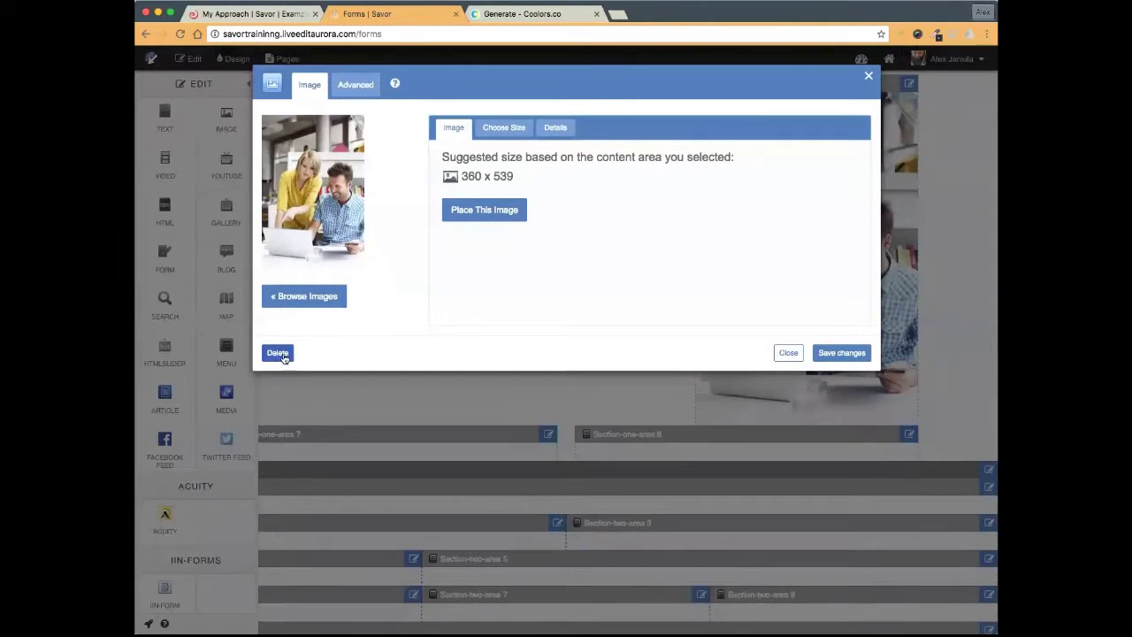
click(279, 356)
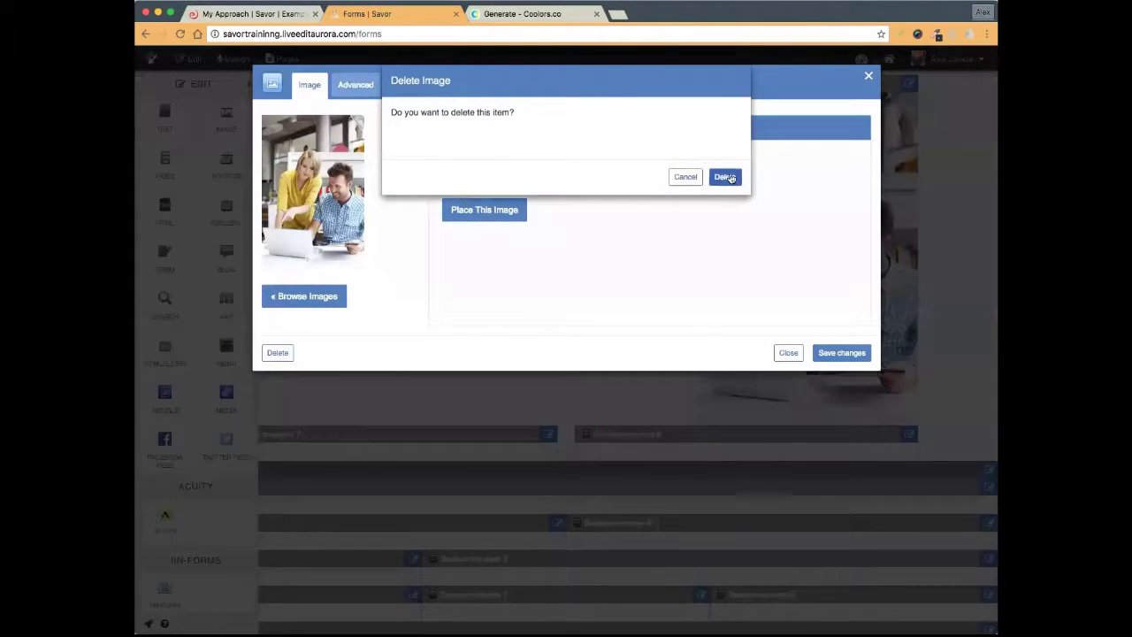
click(725, 177)
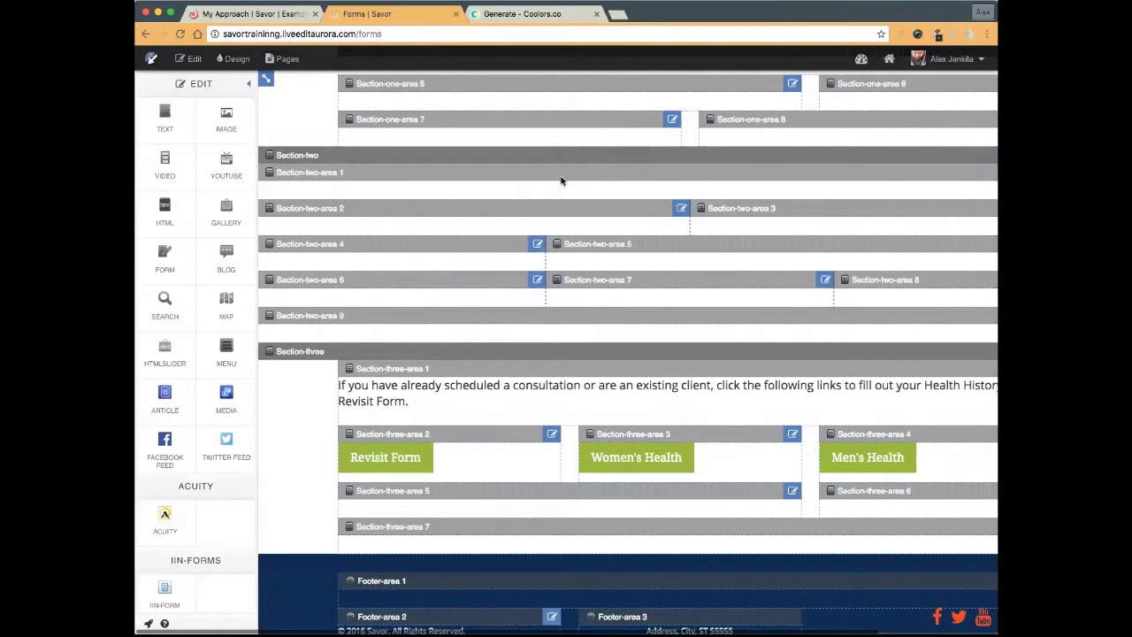
scroll(453, 202, up, 5)
- Preview the Forms page, then return to edit mode
click(190, 58)
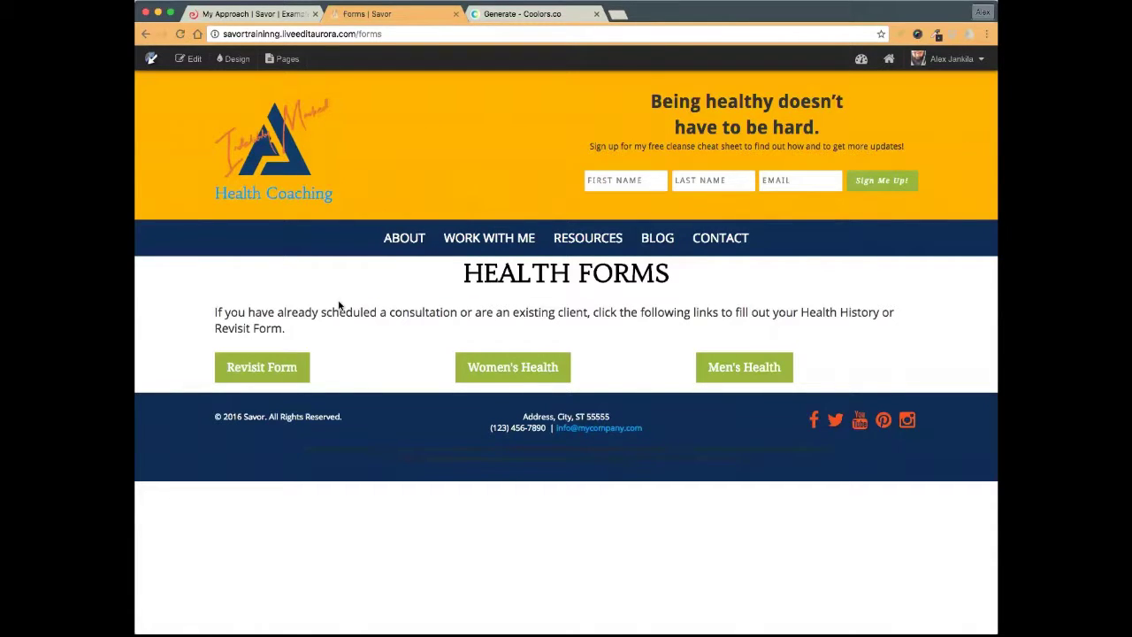
click(189, 58)
scroll(764, 221, down, 2)
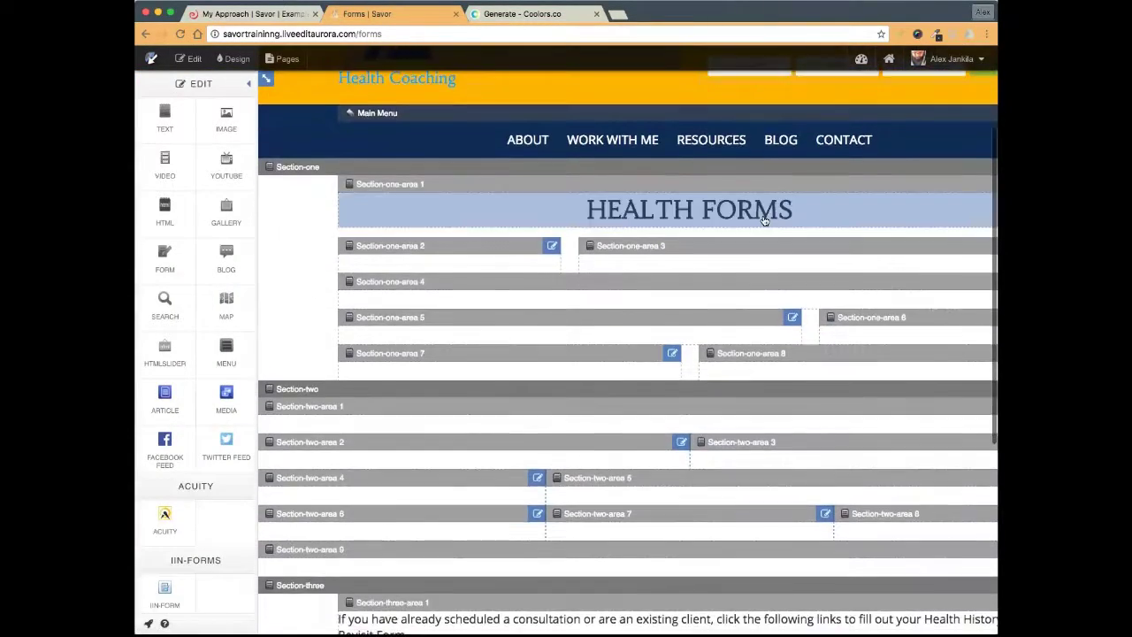
scroll(855, 204, right, 2)
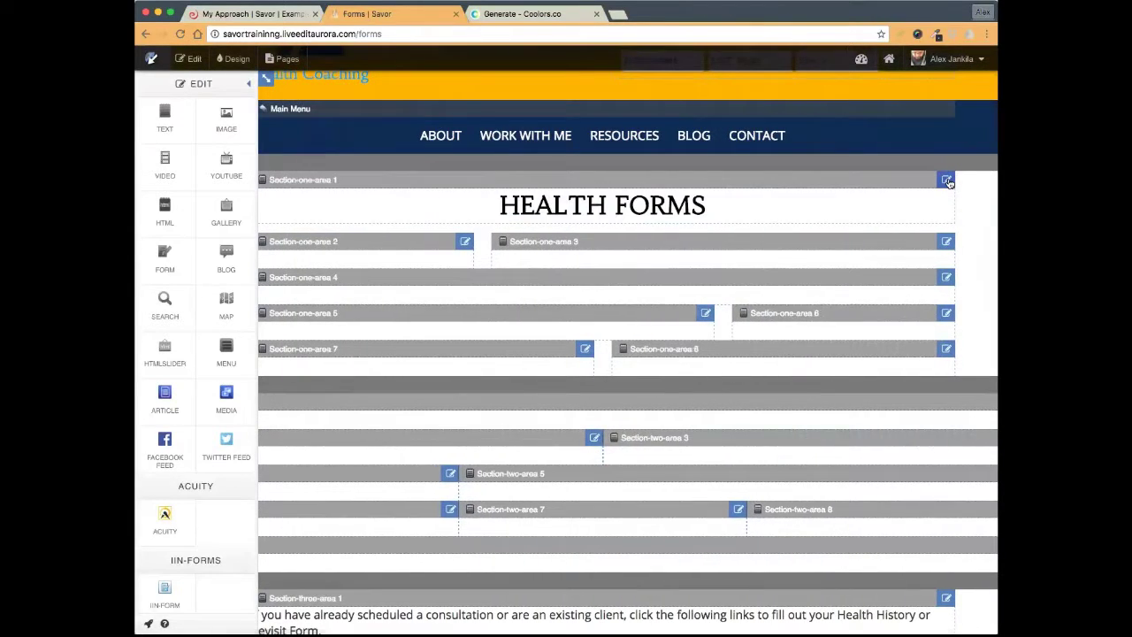
- Set Section-one-area 1's top and bottom padding to 15 px and save
click(946, 181)
click(495, 110)
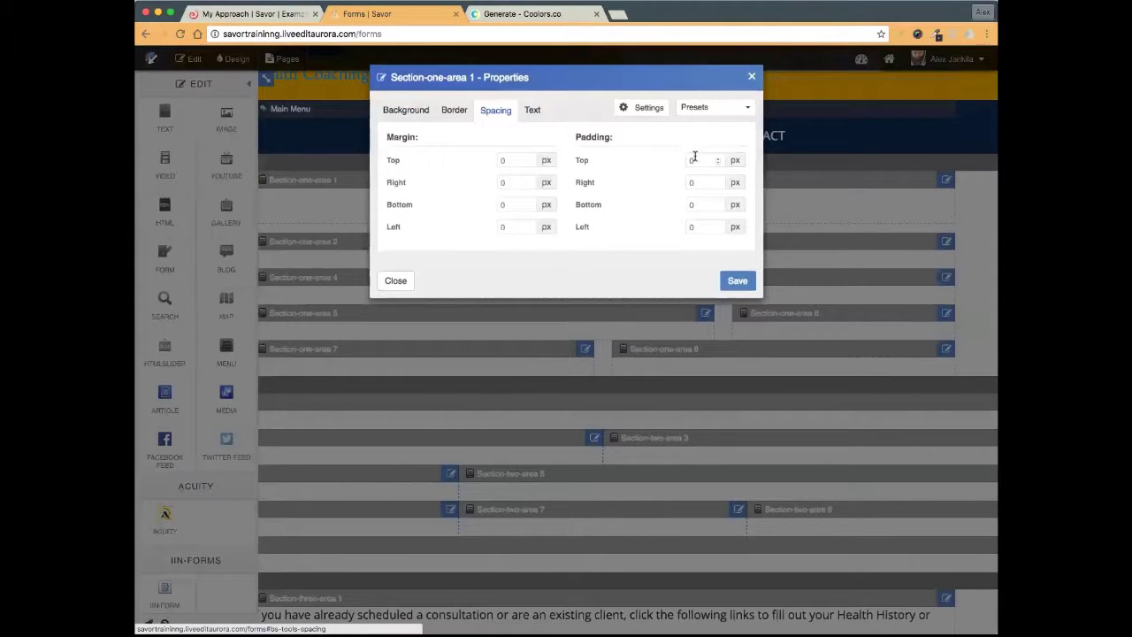
click(699, 159)
key(BackSpace)
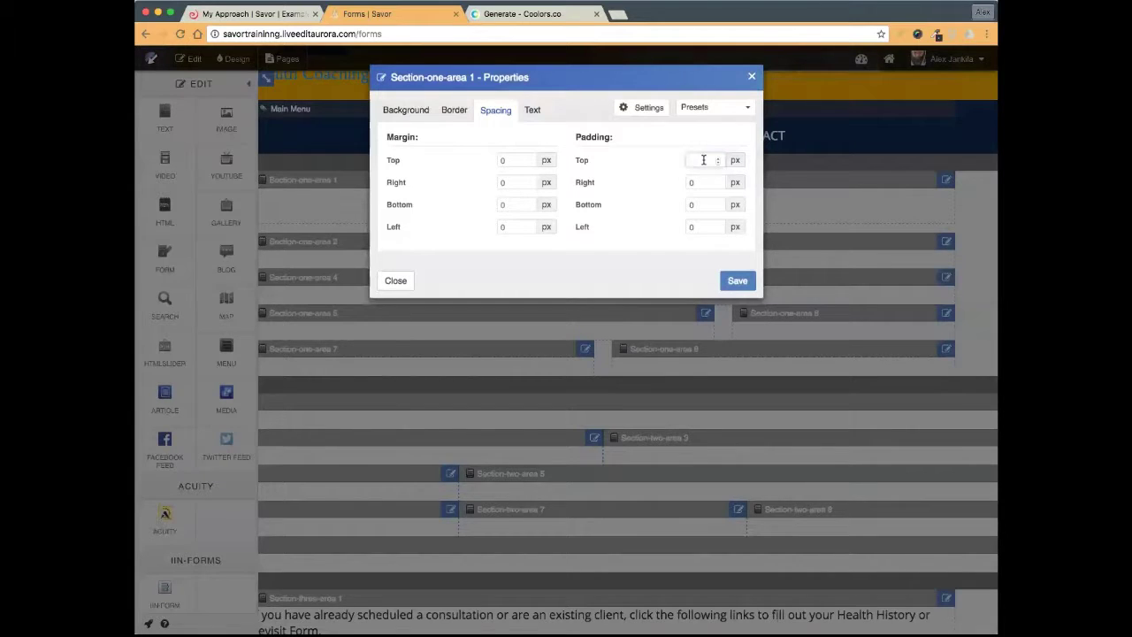
text(15)
key(Tab)
key(Tab)
text(15)
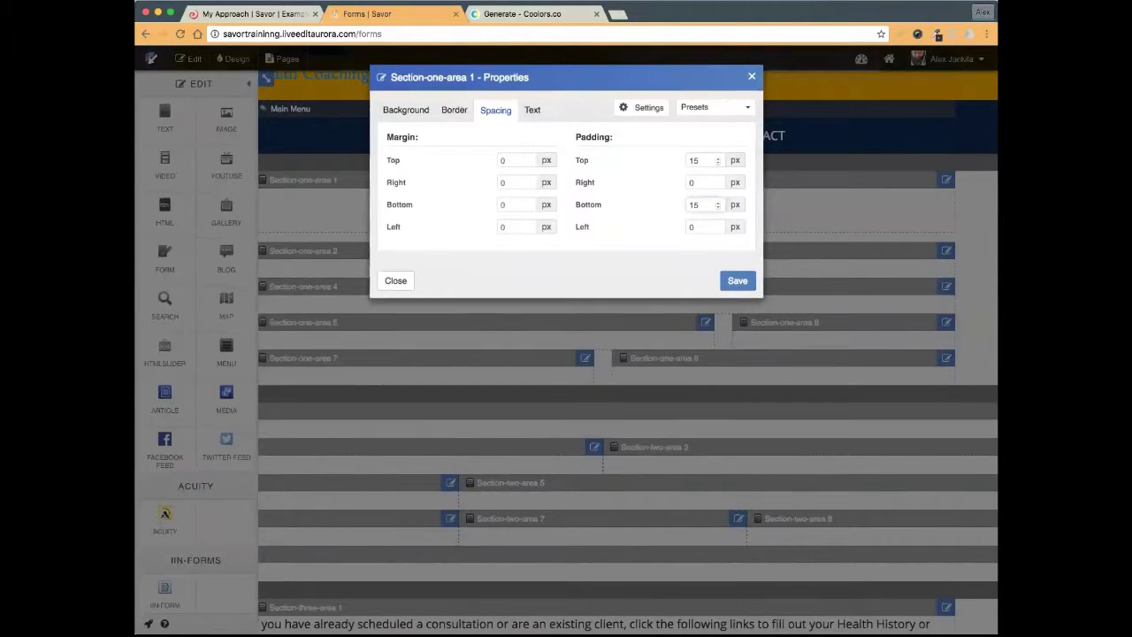
click(754, 283)
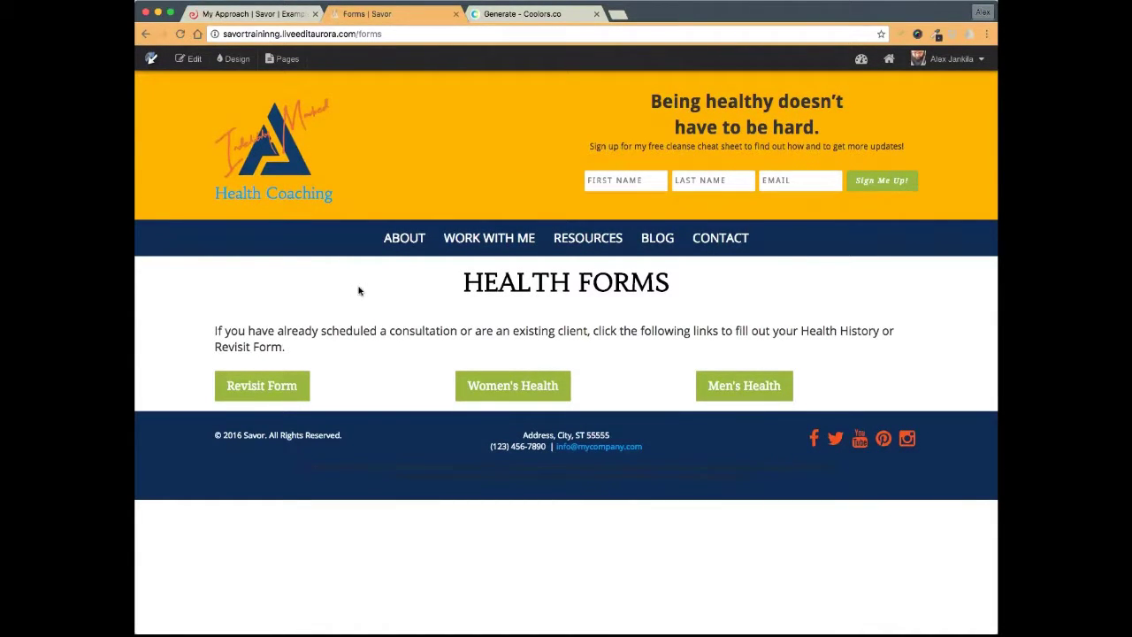
click(189, 58)
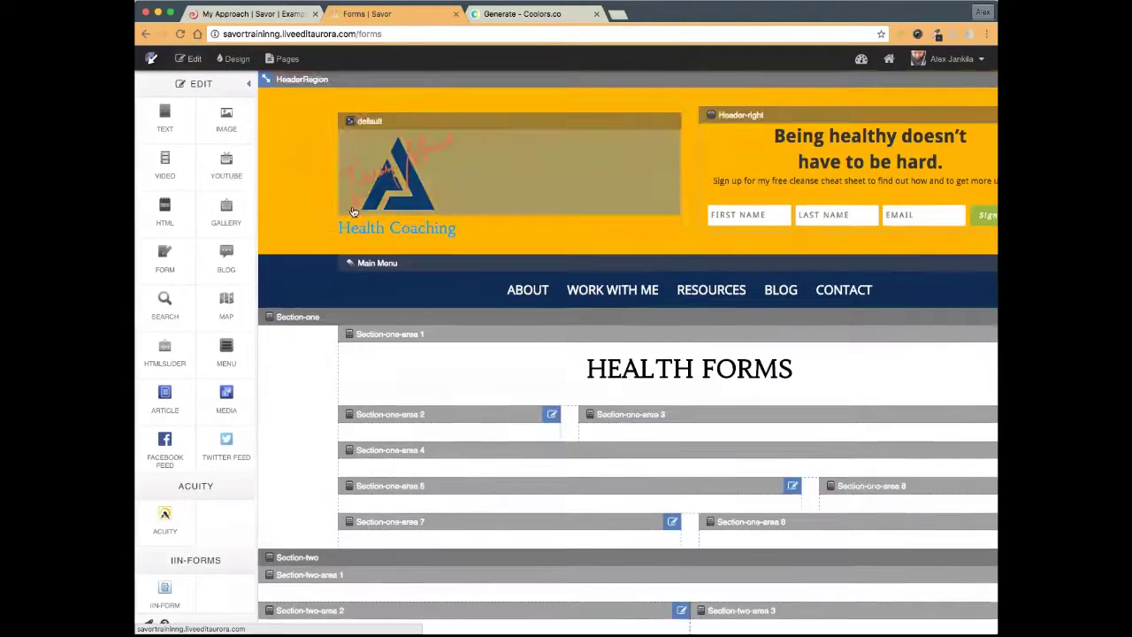
scroll(368, 298, down, 1)
scroll(377, 310, down, 3)
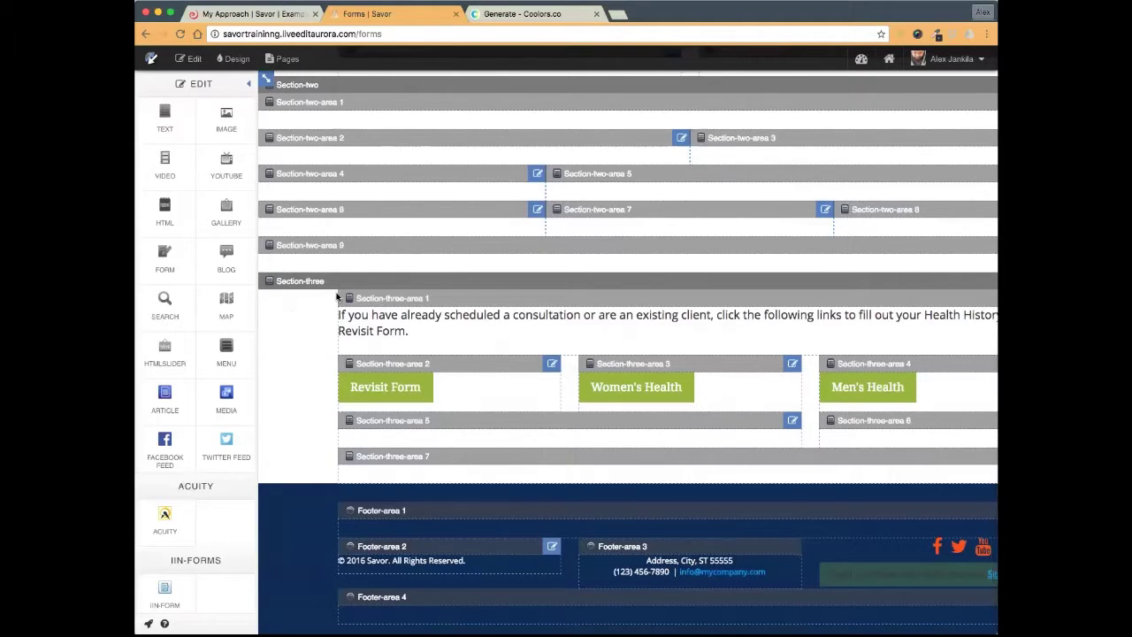
scroll(492, 281, right, 3)
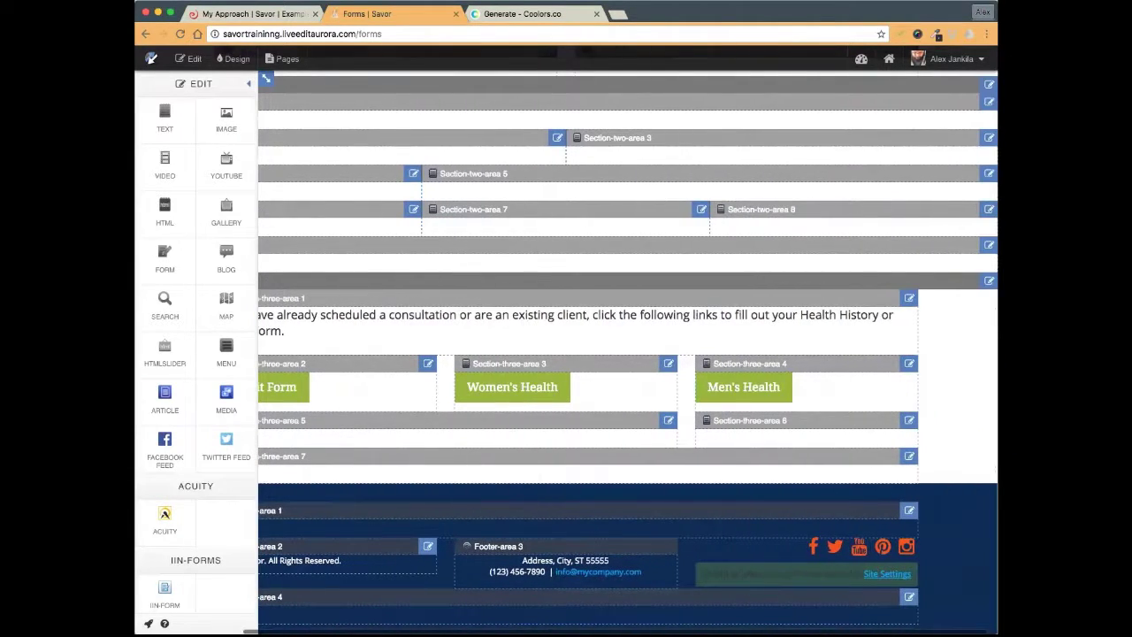
click(987, 282)
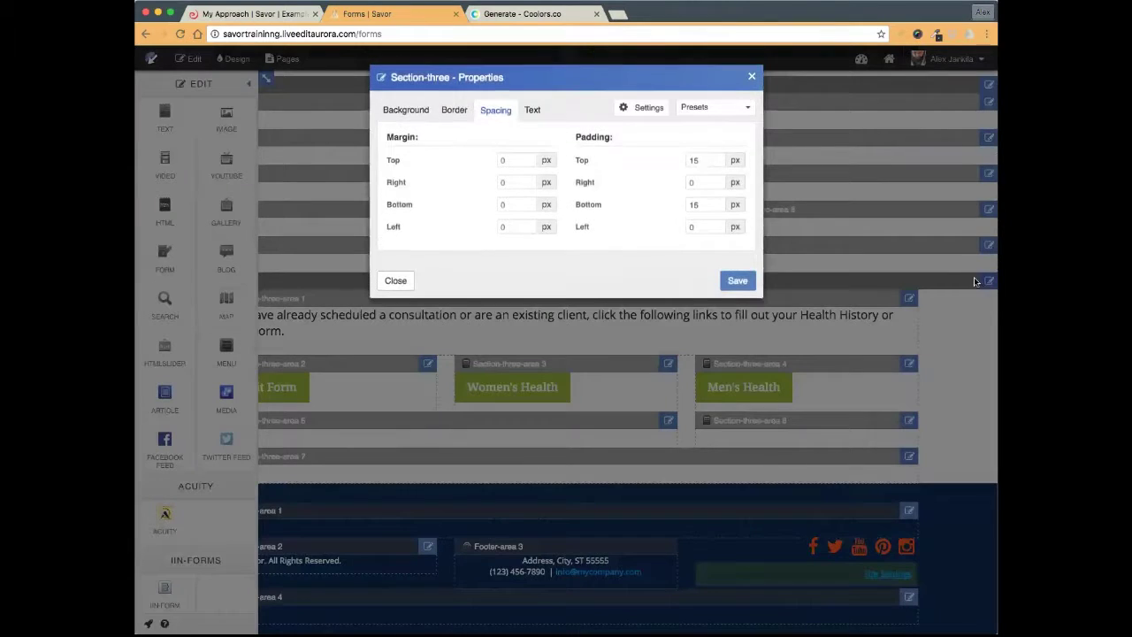
click(410, 111)
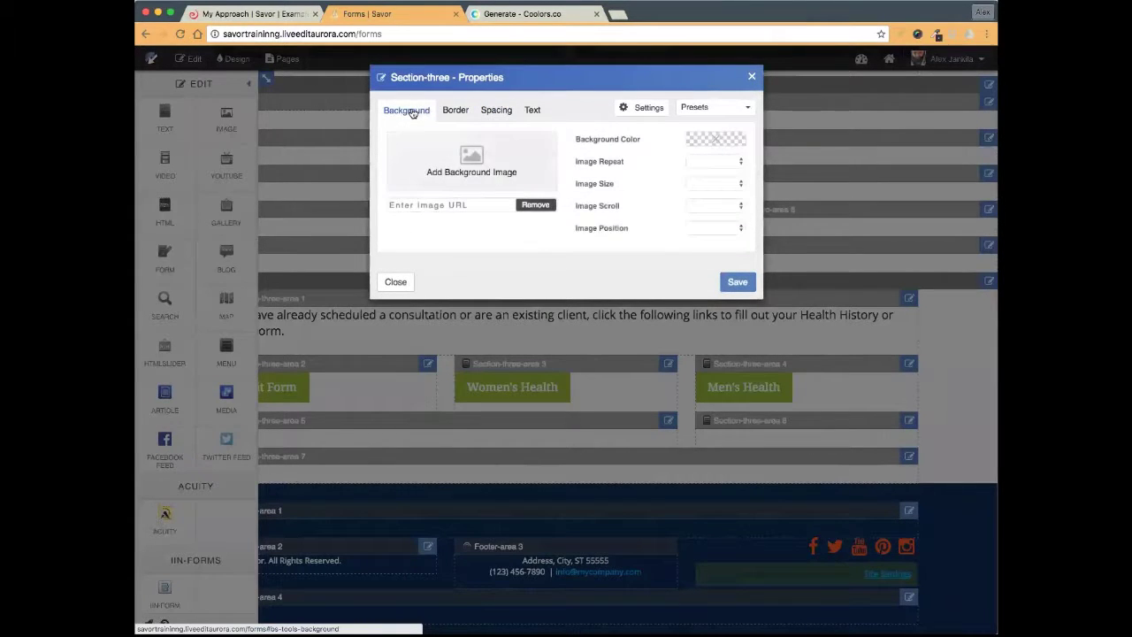
click(468, 161)
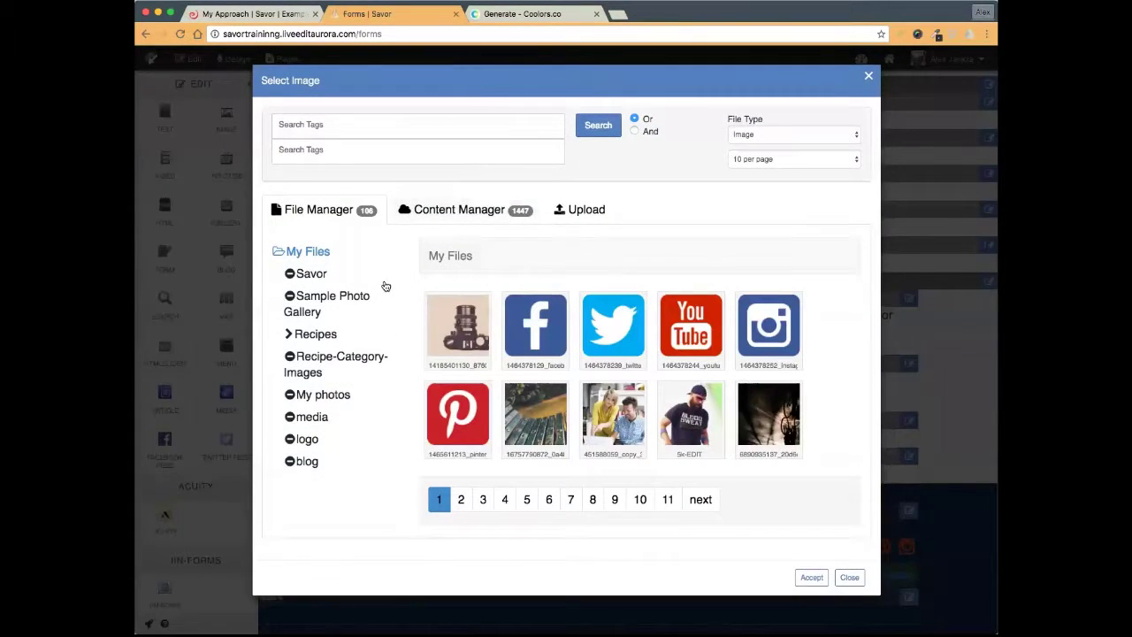
click(437, 217)
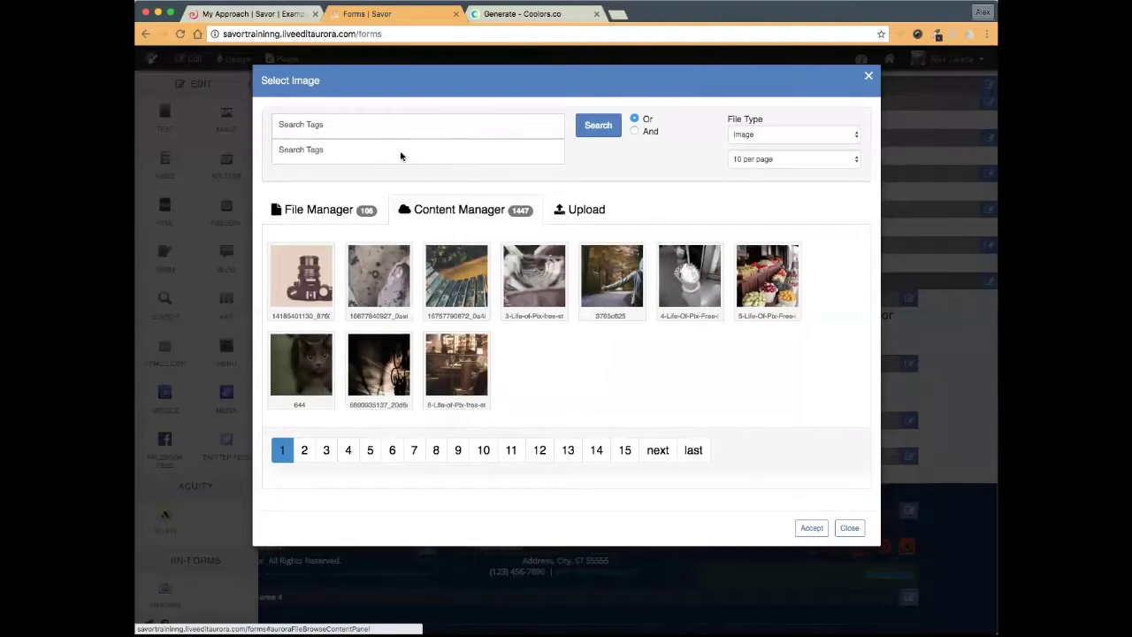
click(346, 124)
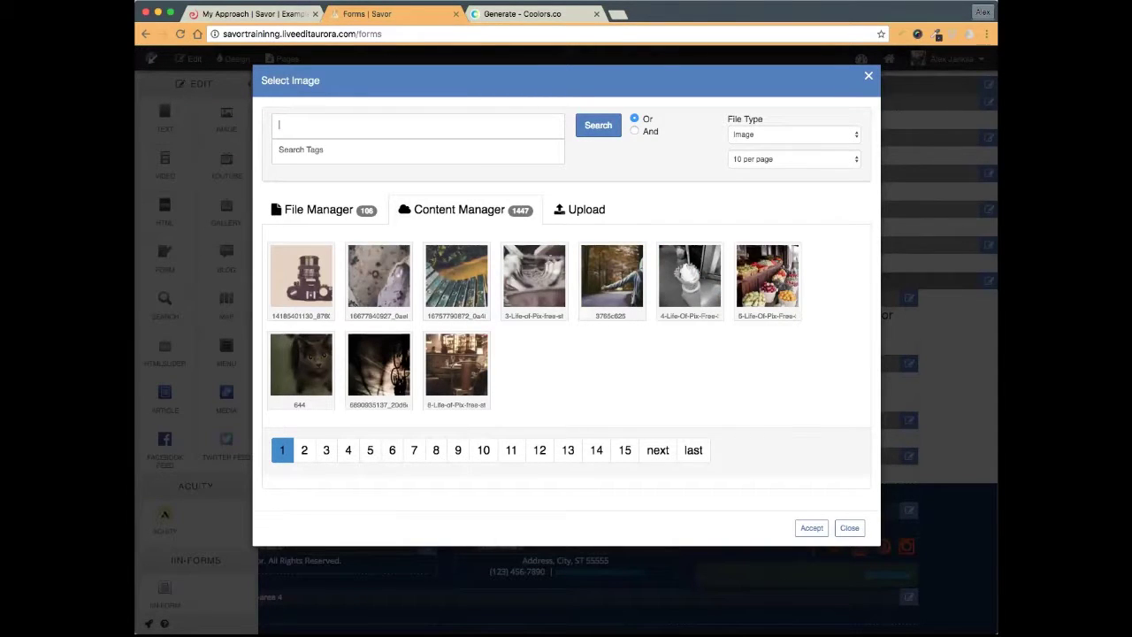
key(Return)
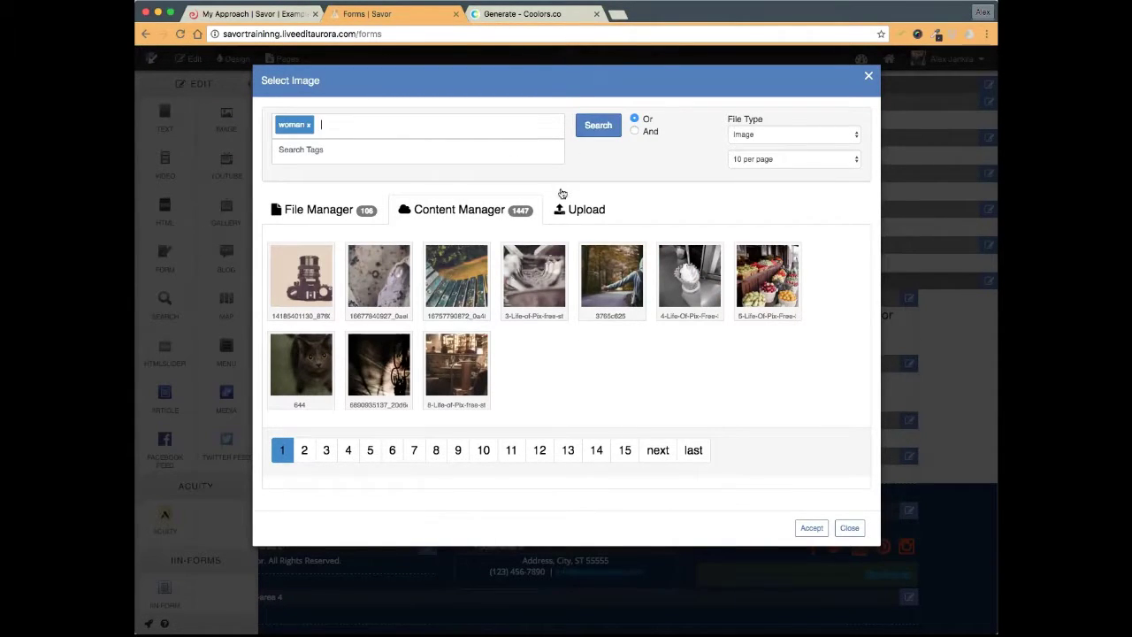
click(380, 266)
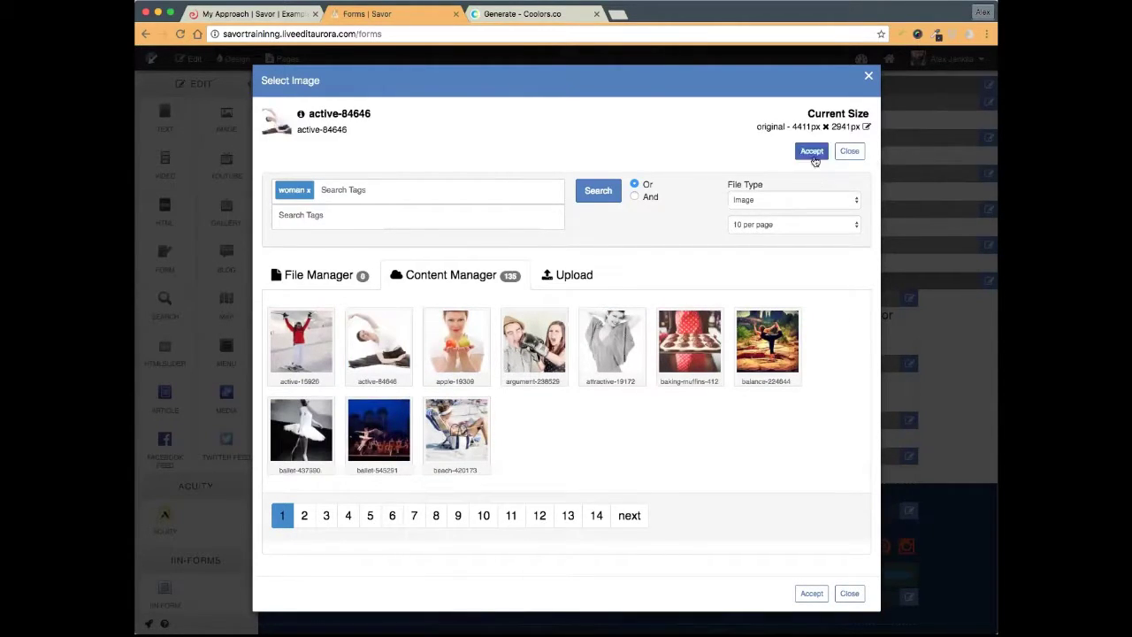
click(849, 151)
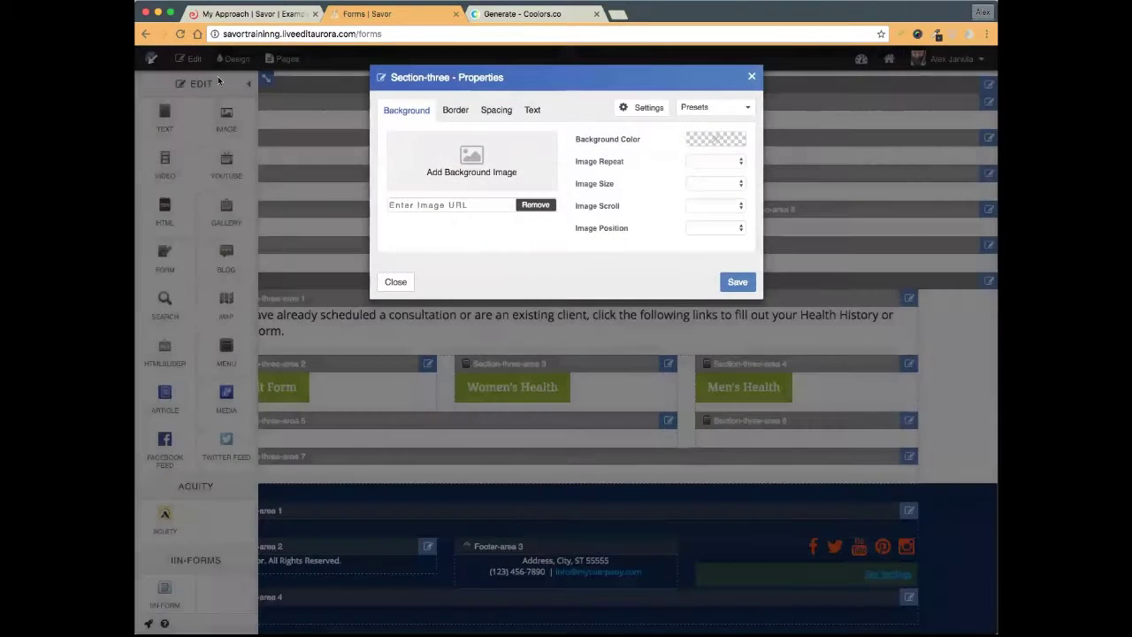
click(179, 33)
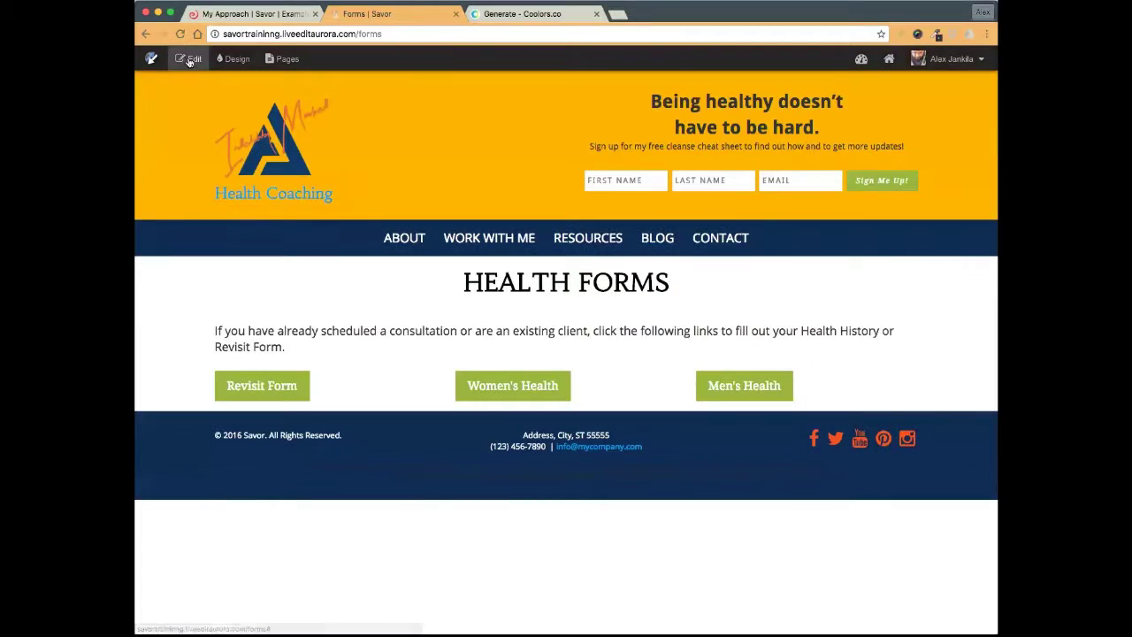
- Pick the yoga woman image active-84646 from My Files page 2 as Section-three's background
scroll(758, 257, right, 3)
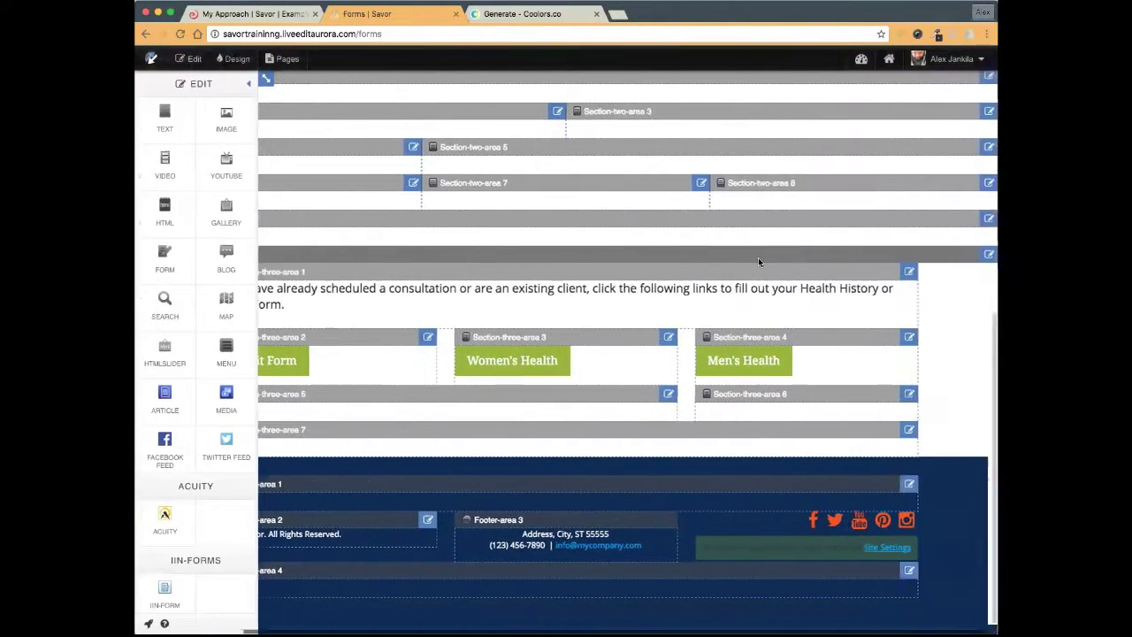
click(989, 255)
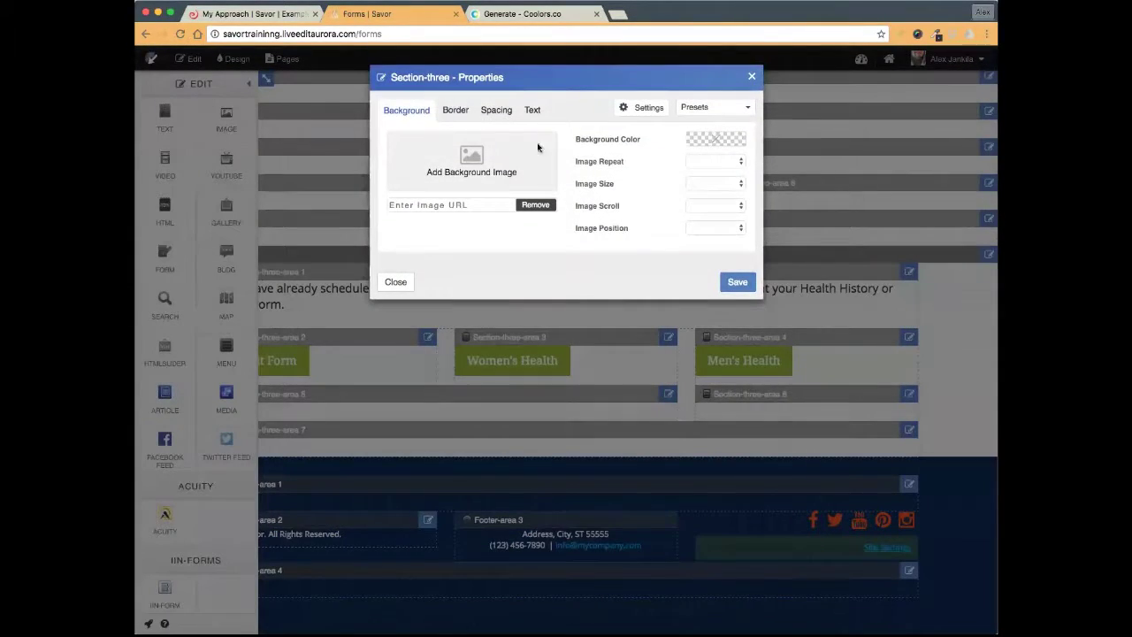
click(493, 173)
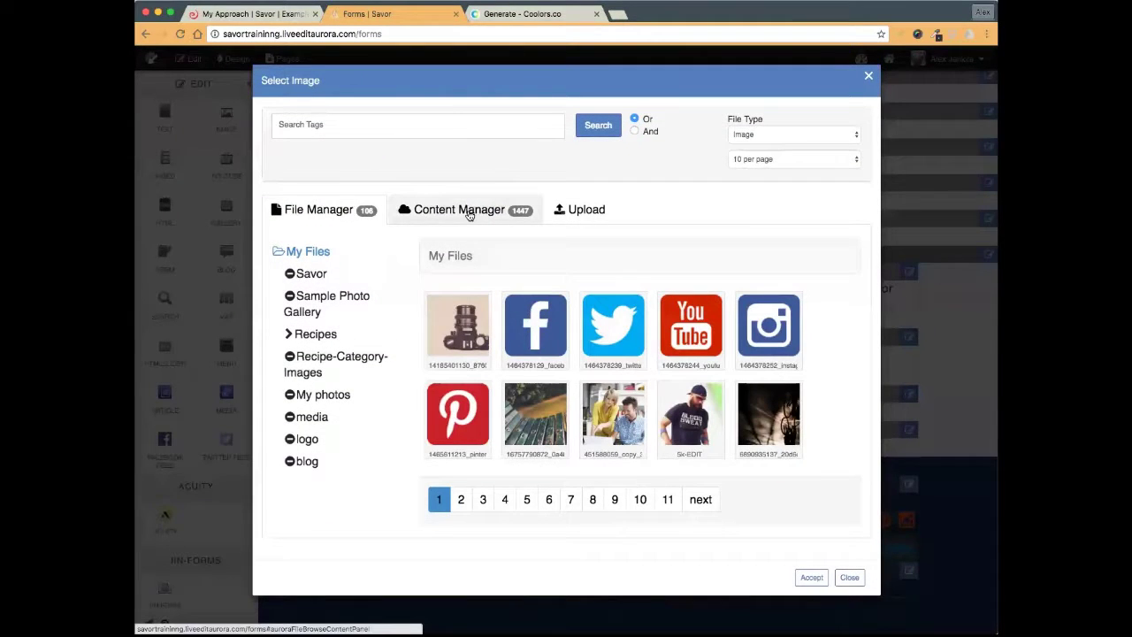
click(317, 396)
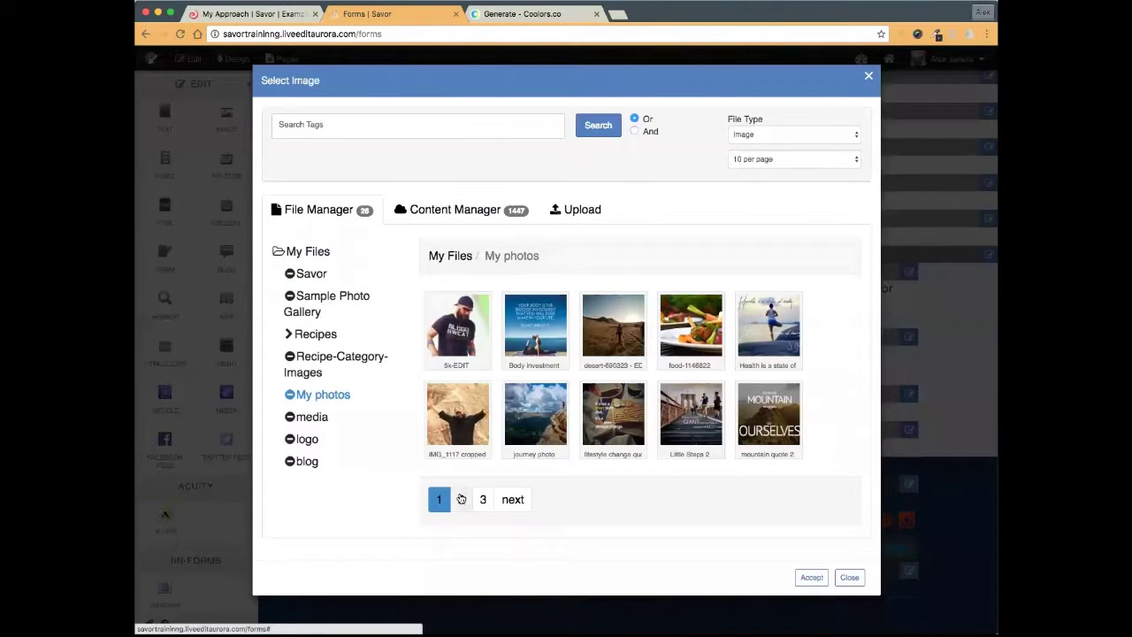
click(461, 499)
click(522, 500)
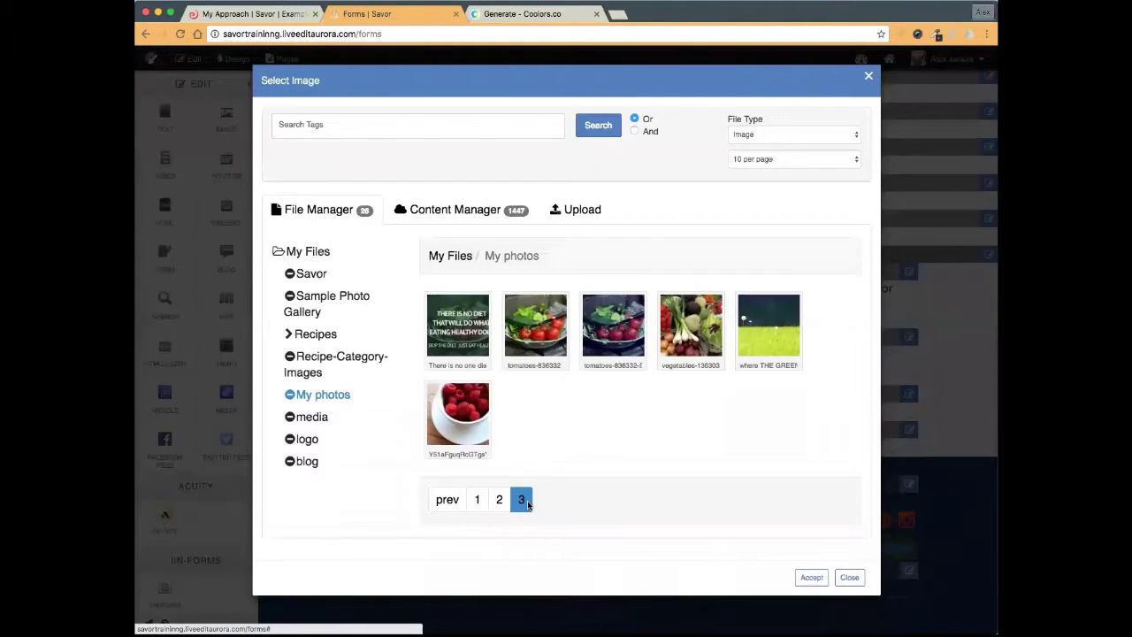
click(476, 499)
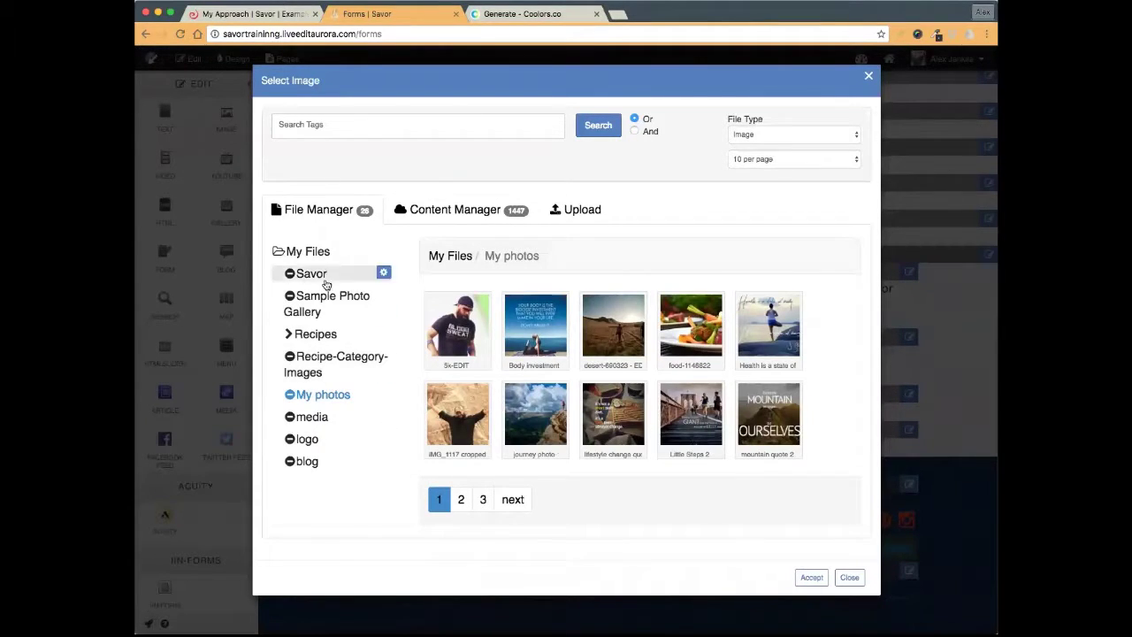
click(293, 252)
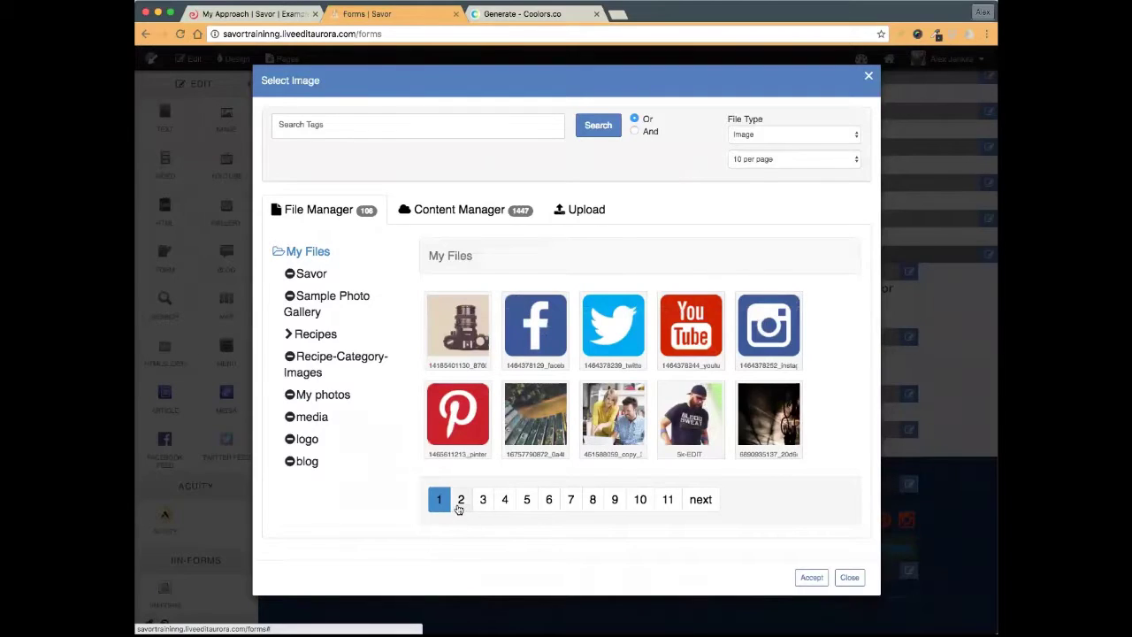
click(460, 501)
click(453, 338)
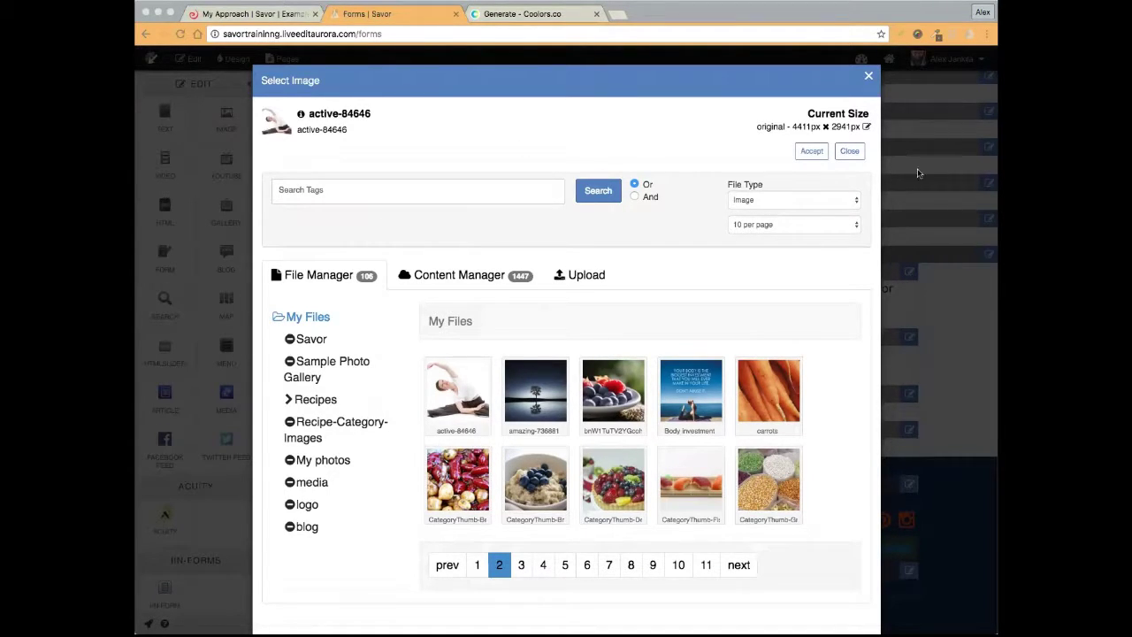
- Resize the chosen image to a 1900 px wide copy and accept it
click(867, 128)
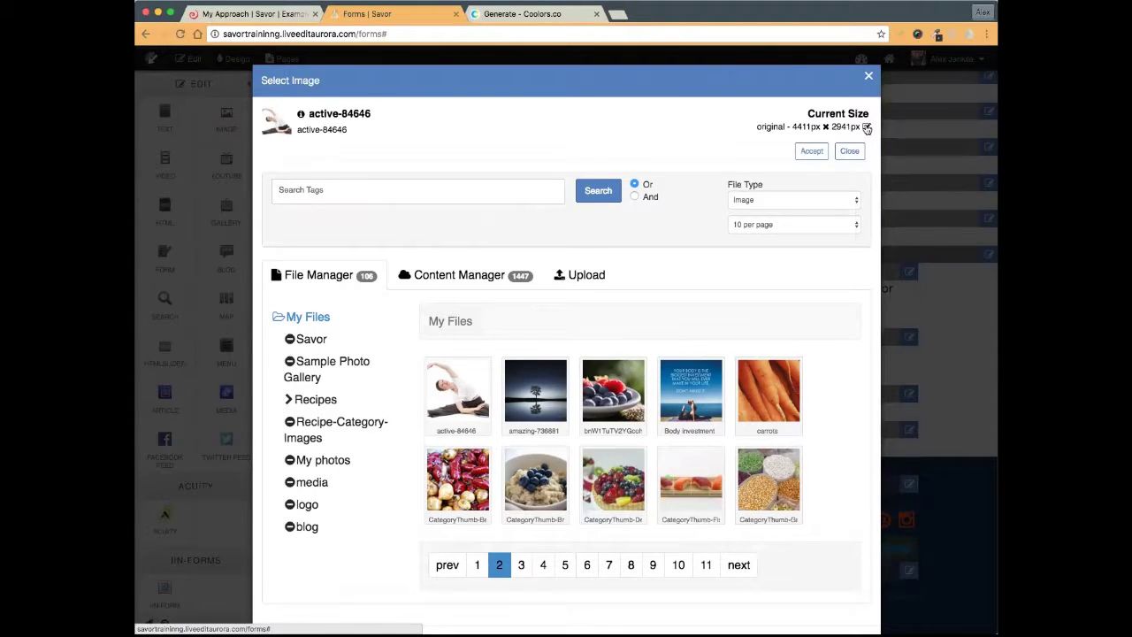
click(866, 128)
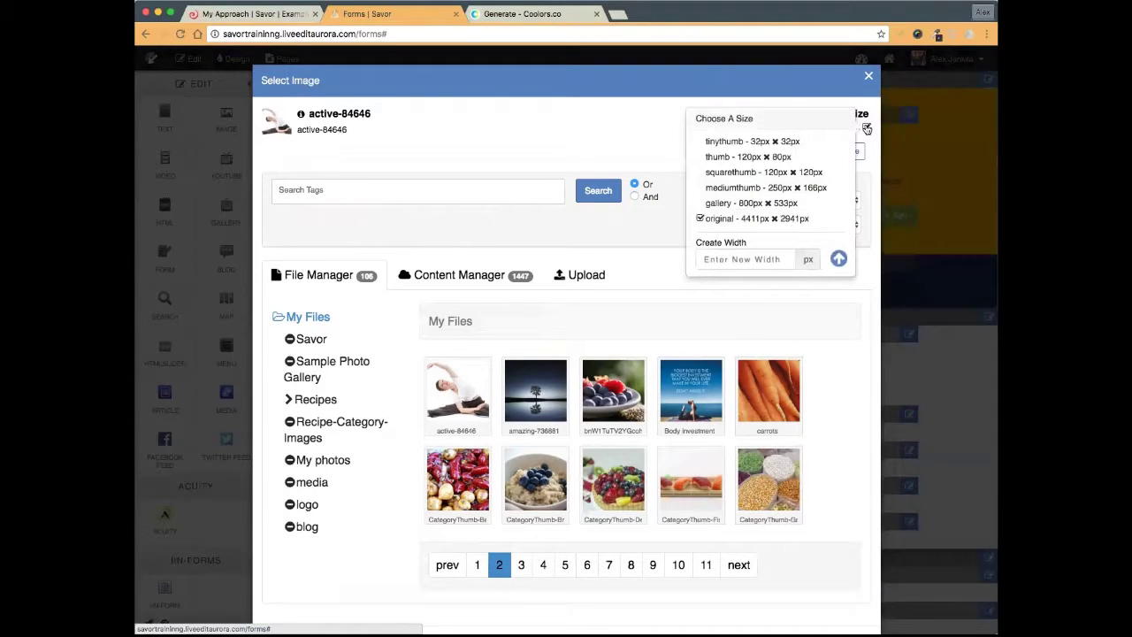
click(612, 134)
scroll(667, 271, down, 1)
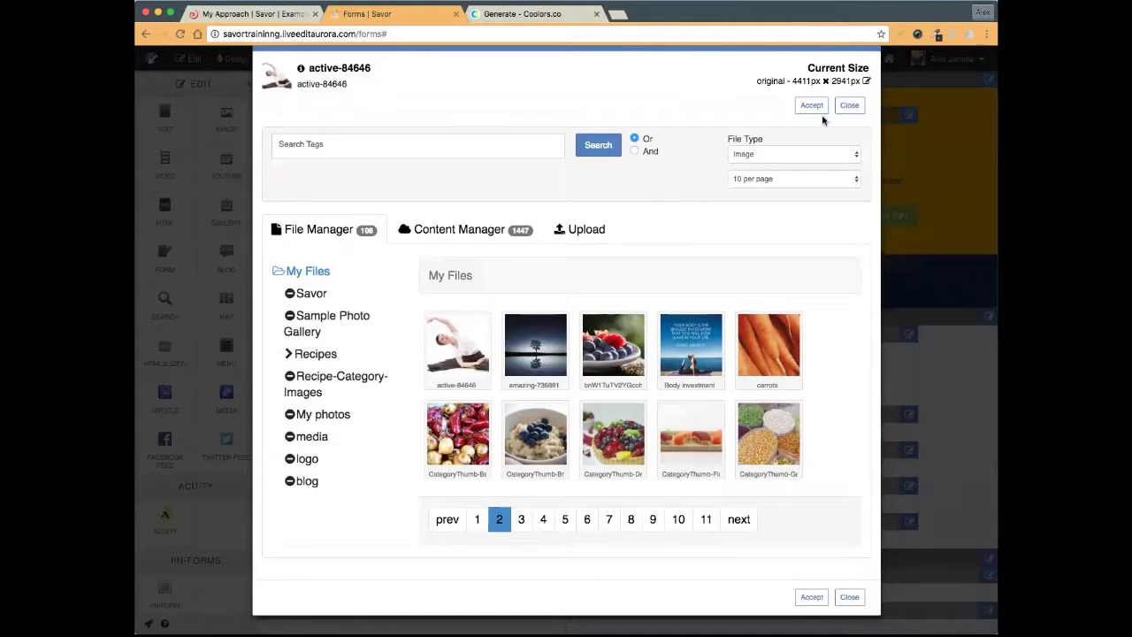
click(864, 82)
click(722, 218)
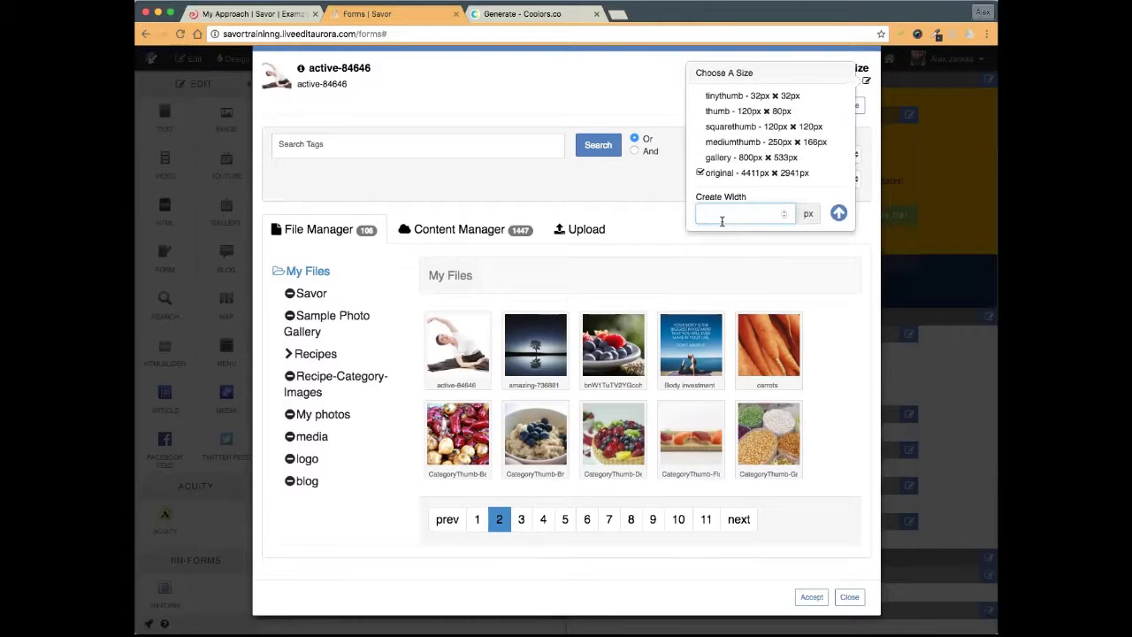
click(838, 213)
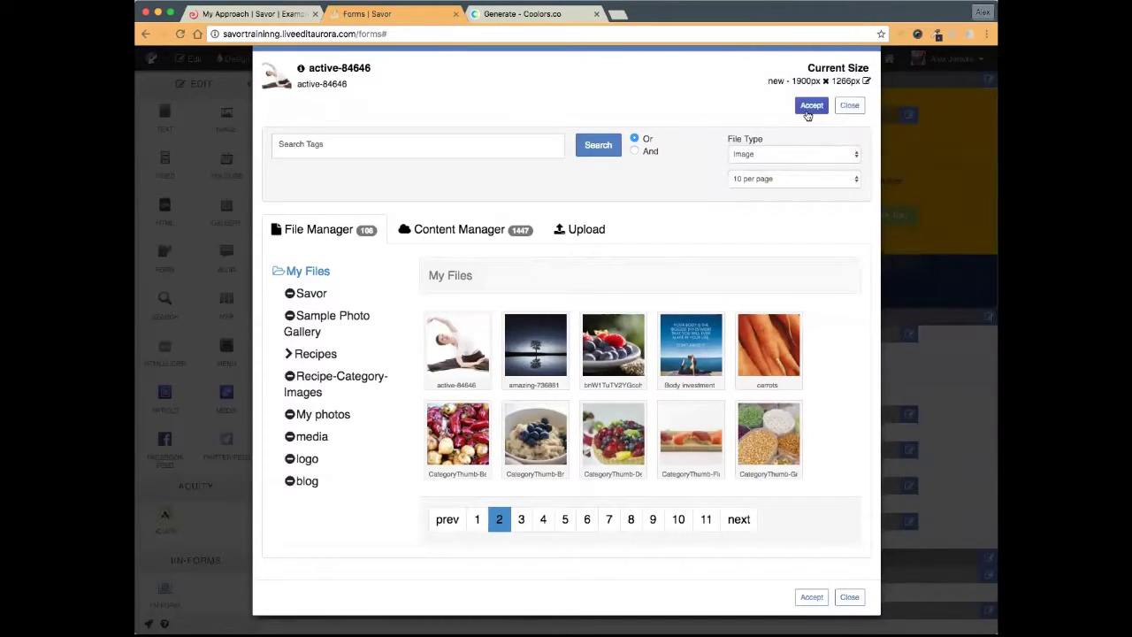
click(811, 105)
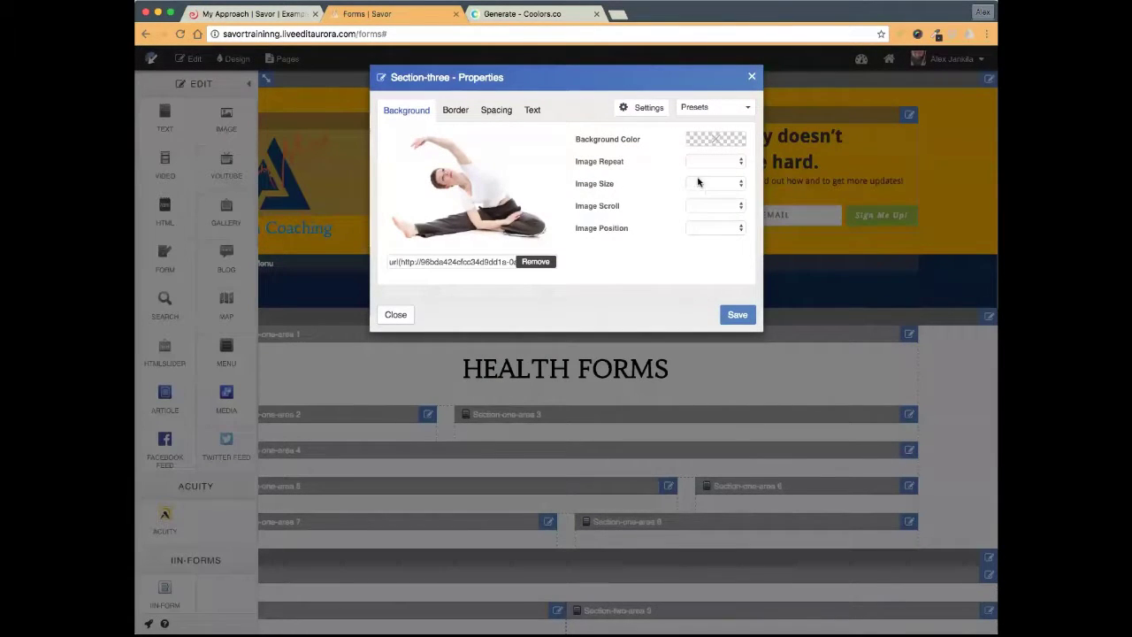
- Set the background image to no repeat, cover, scroll None, Top Center position, and save
click(717, 141)
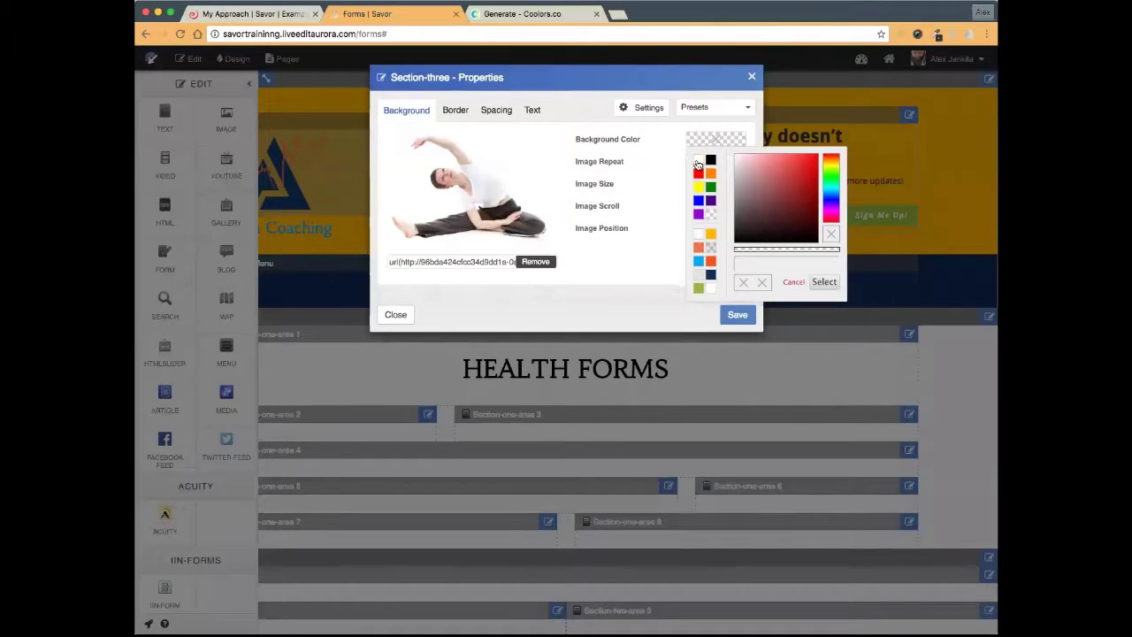
click(709, 215)
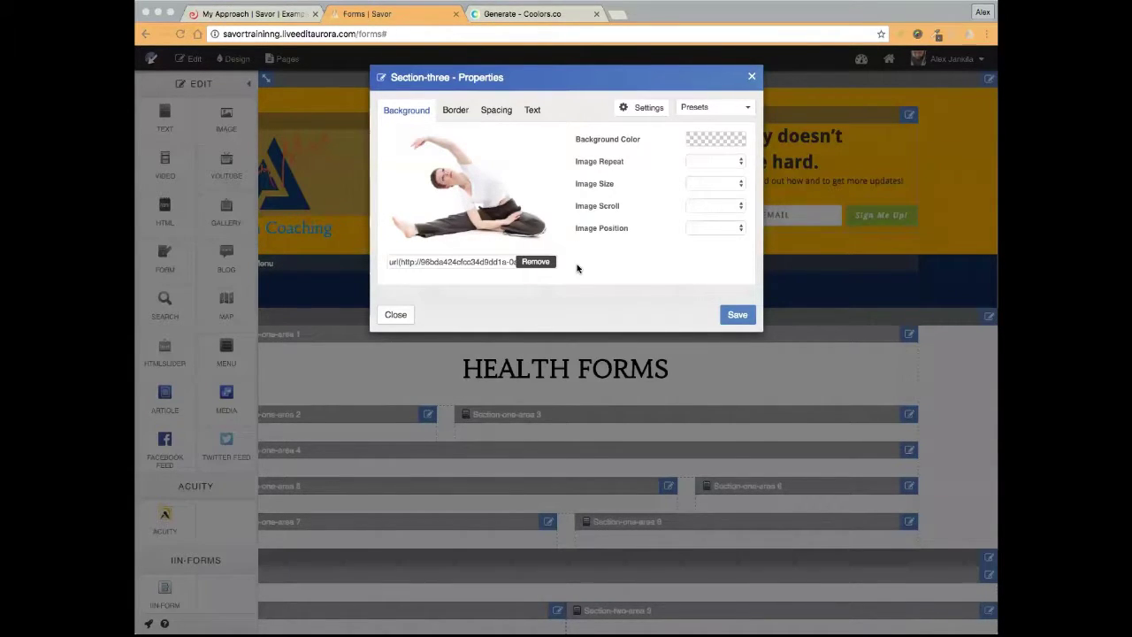
click(702, 160)
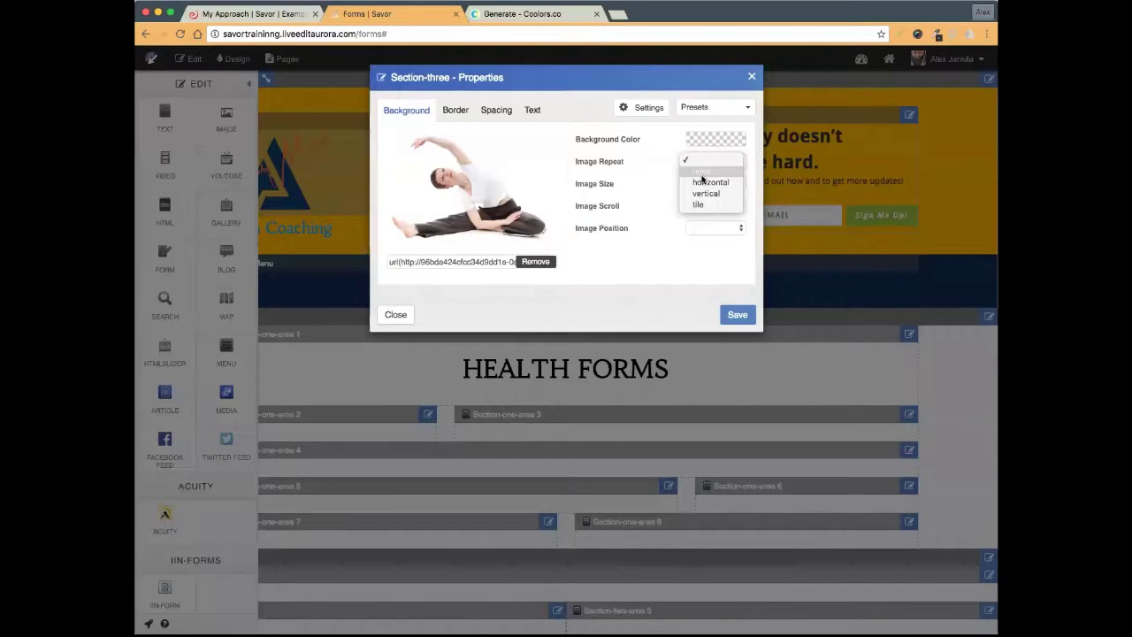
click(702, 179)
click(708, 184)
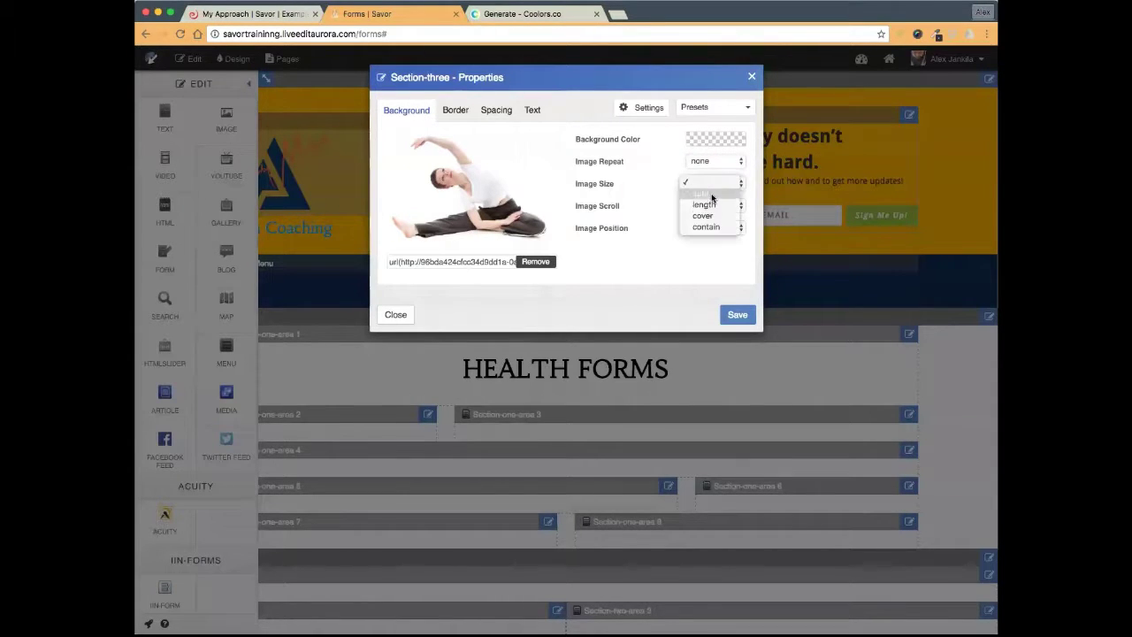
click(713, 222)
click(708, 208)
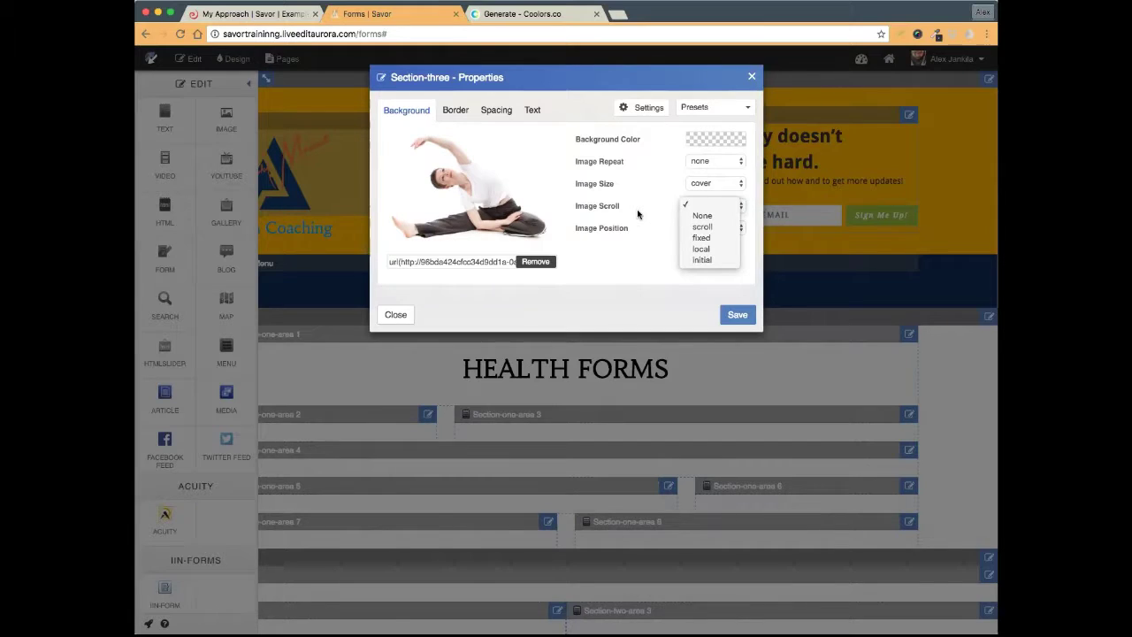
click(692, 217)
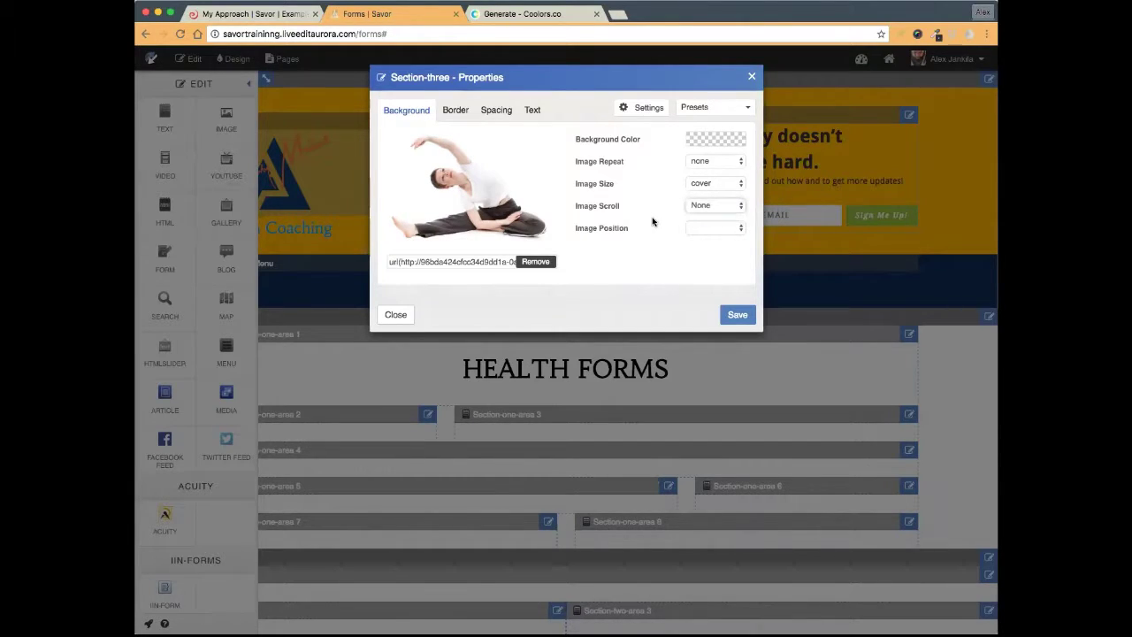
click(707, 229)
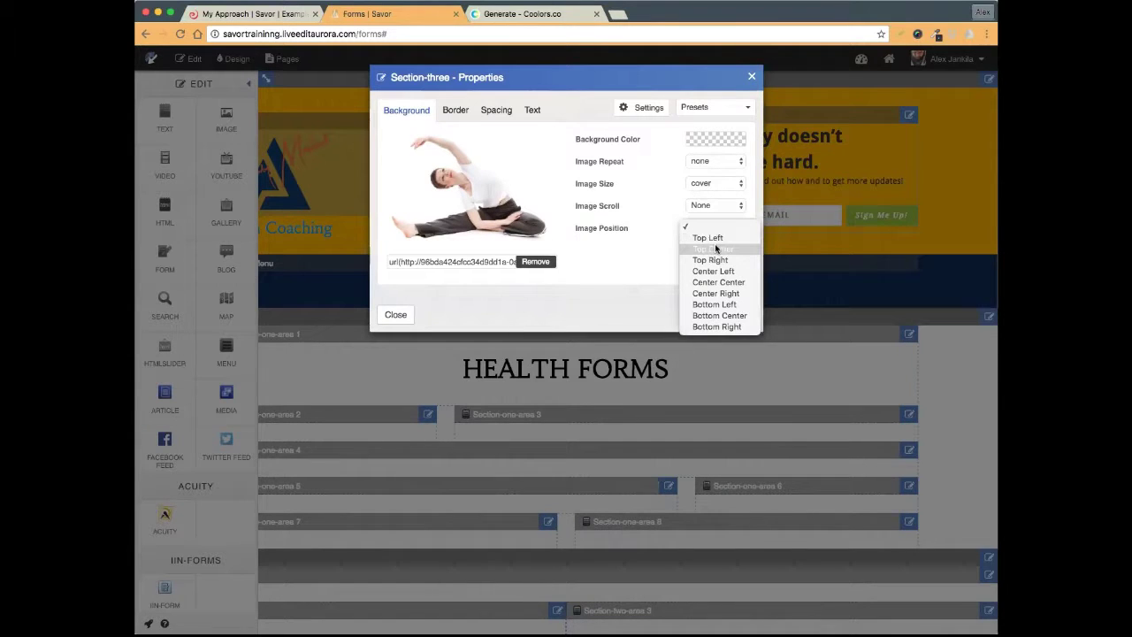
click(716, 249)
mouse_move(476, 146)
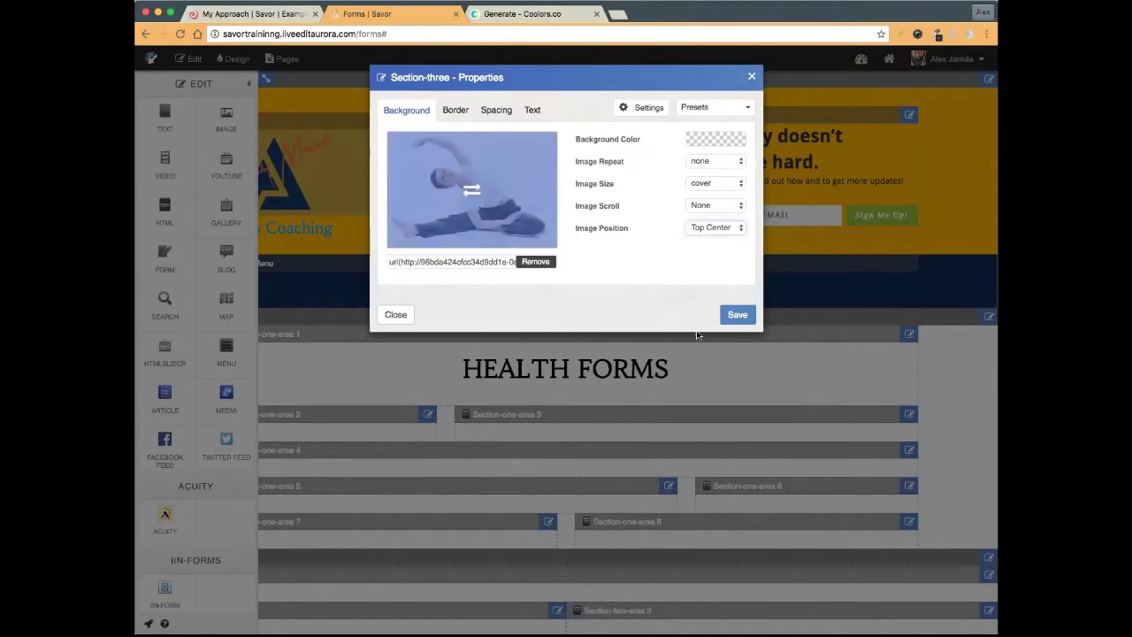
click(737, 314)
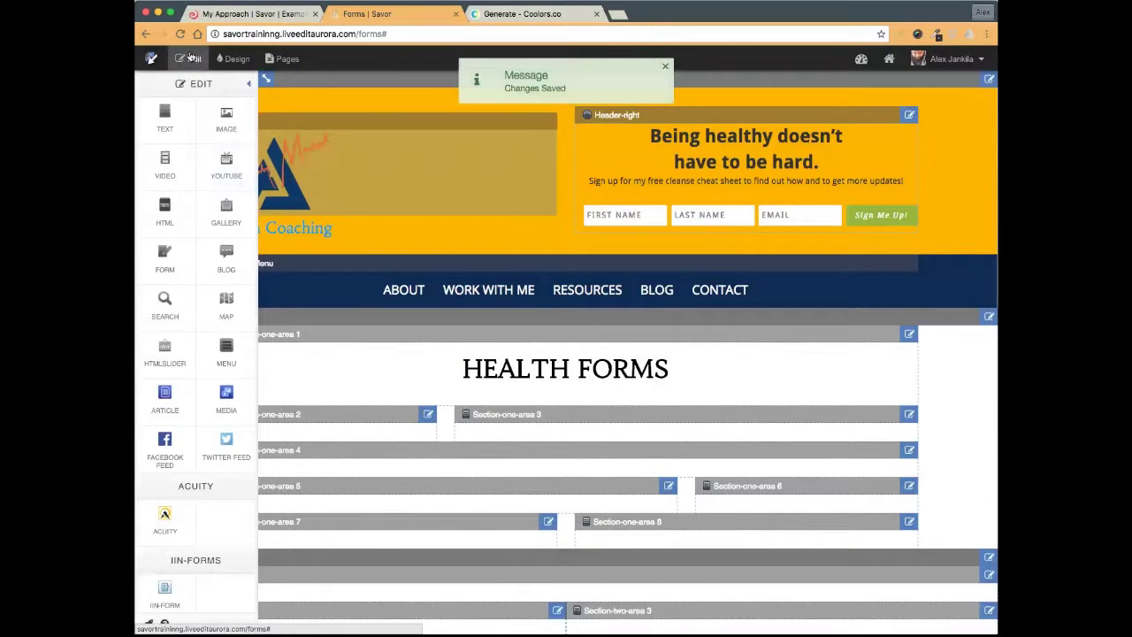
- Preview the page, then return to edit mode
click(188, 58)
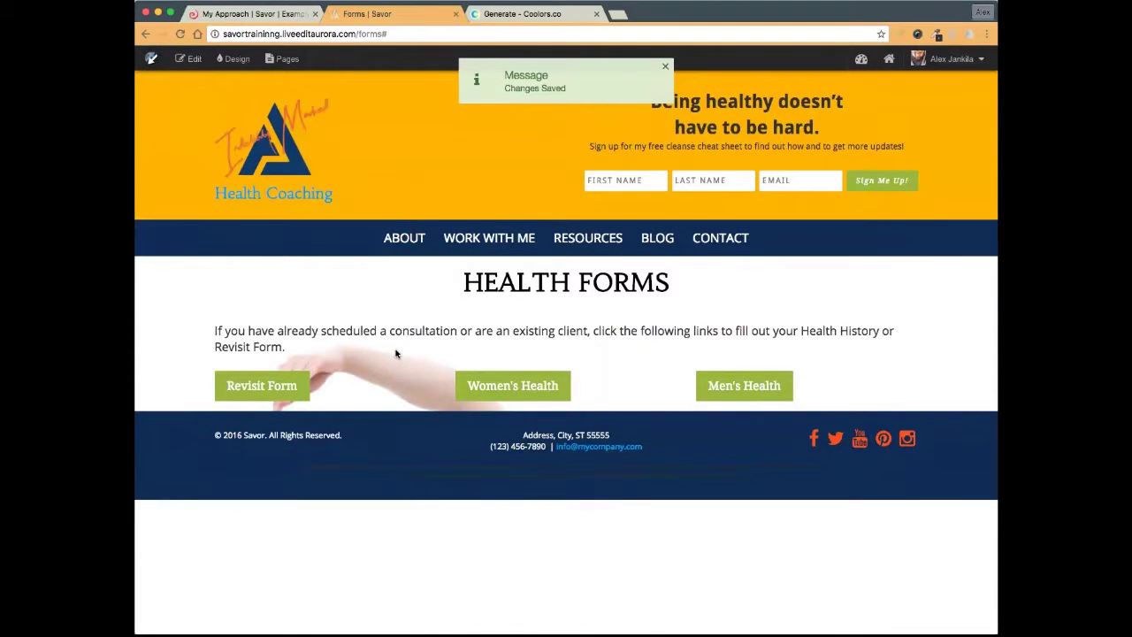
click(188, 58)
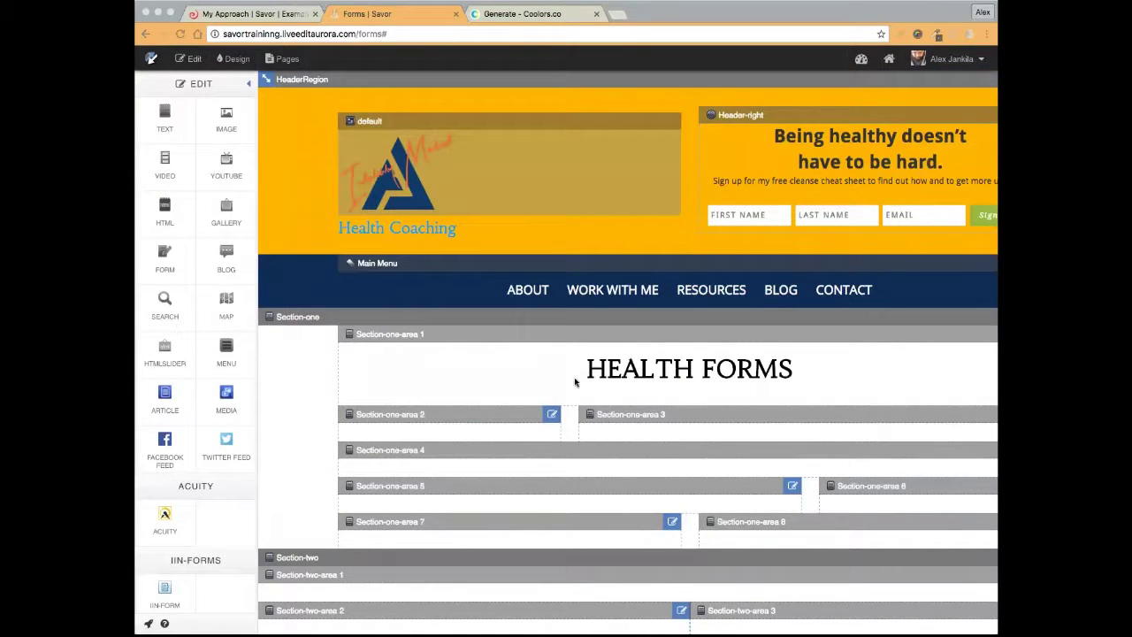
scroll(579, 379, down, 10)
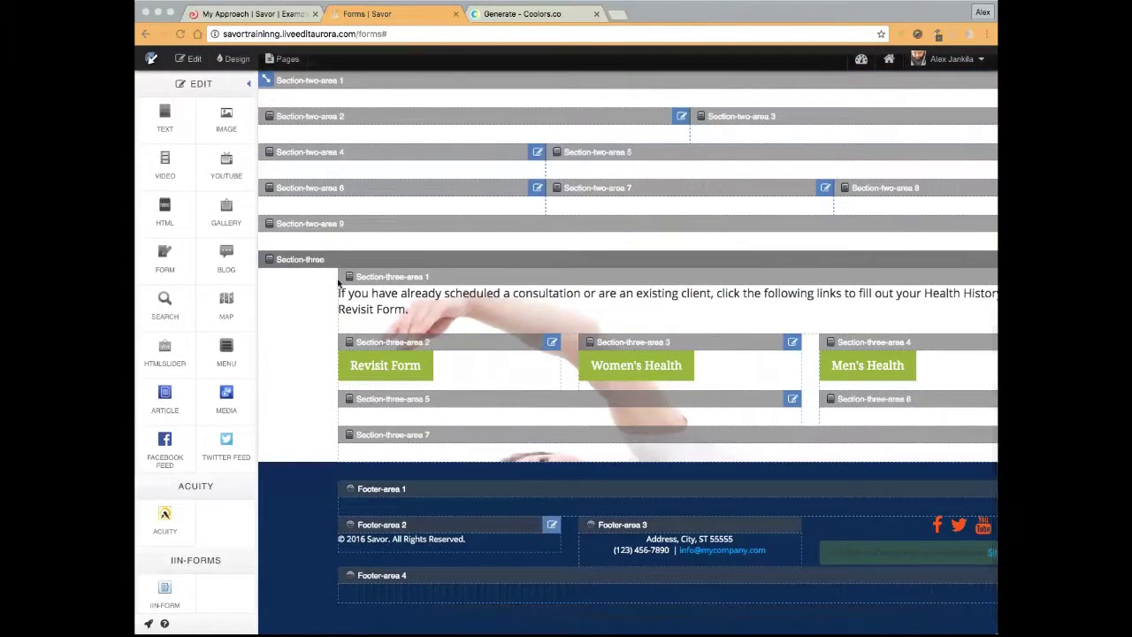
scroll(989, 261, right, 3)
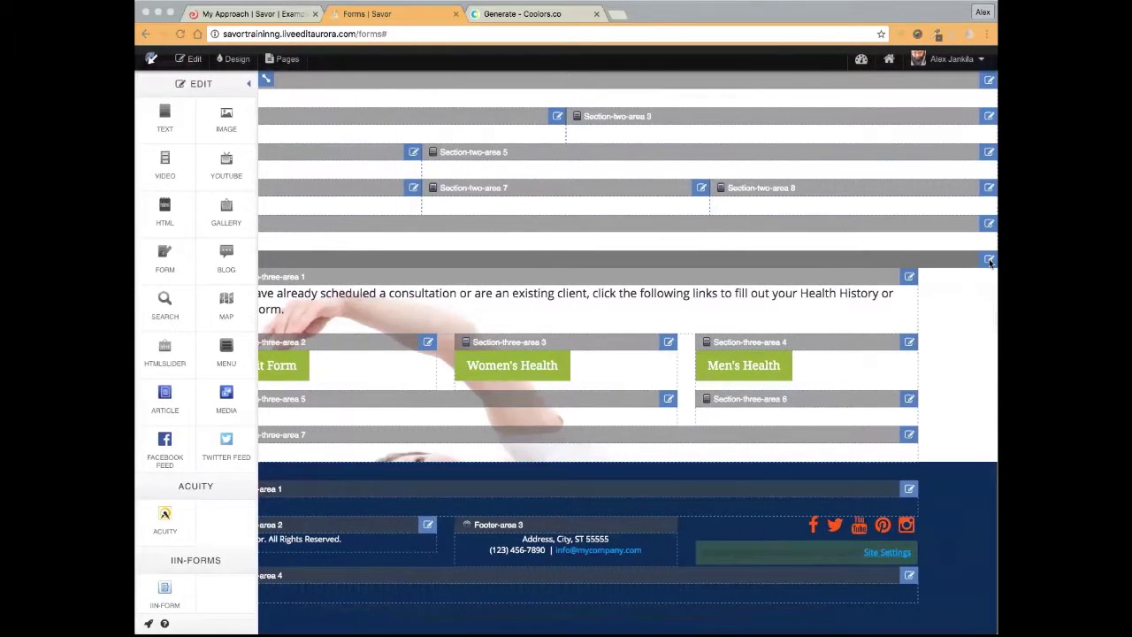
- Give Section-three 400 px top and 50 px bottom padding, save, and preview the page
click(989, 259)
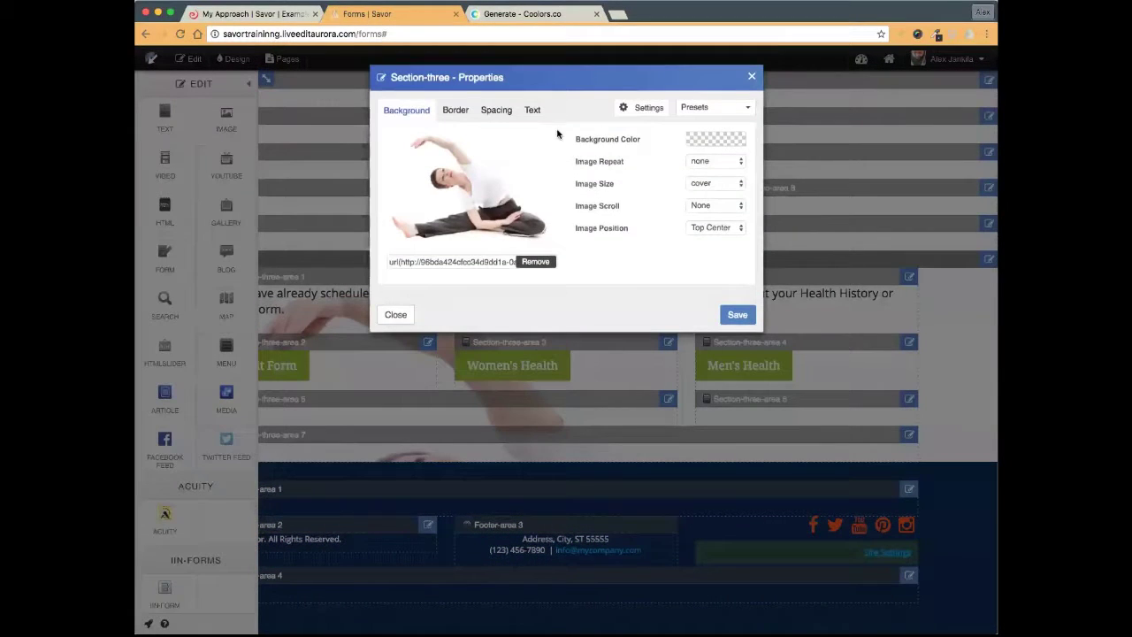
click(505, 113)
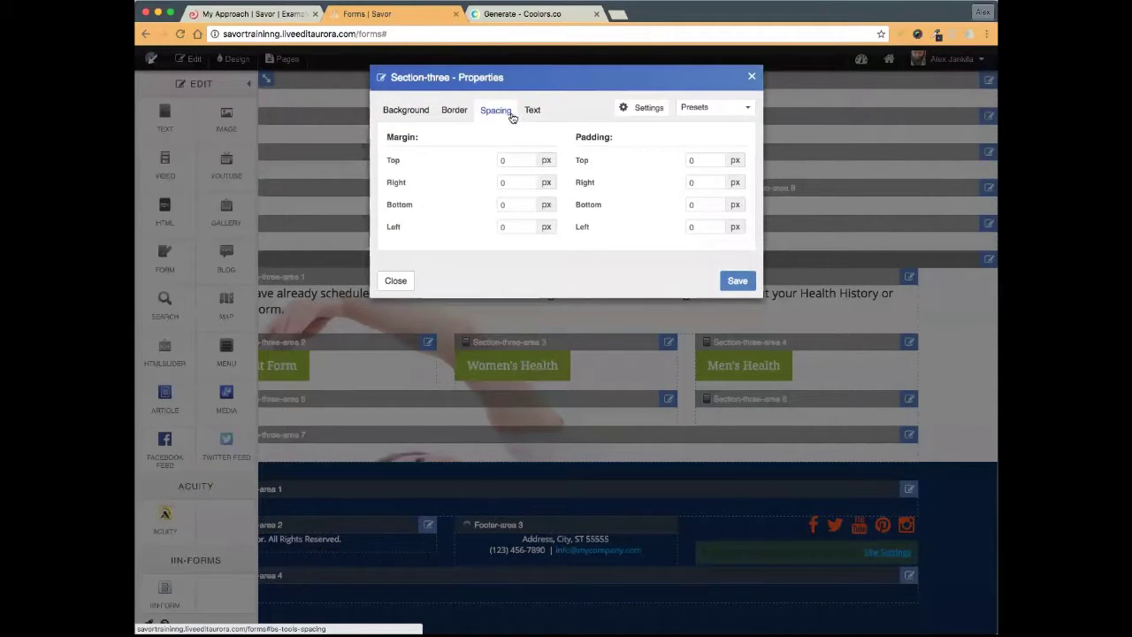
click(702, 159)
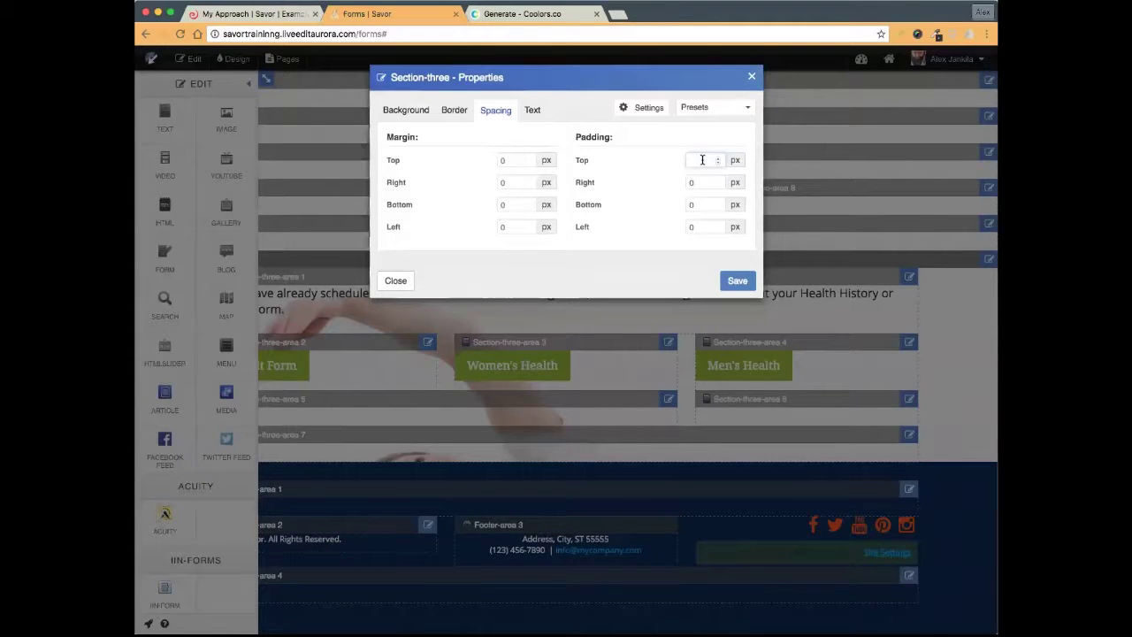
text(400)
click(652, 283)
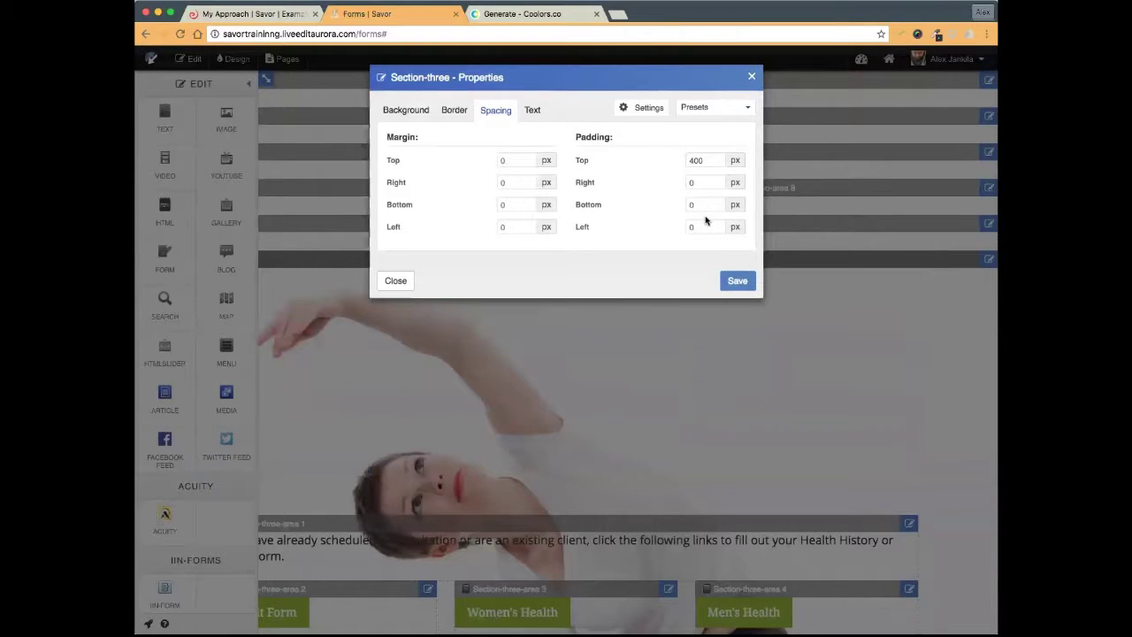
text(50)
click(738, 280)
click(179, 57)
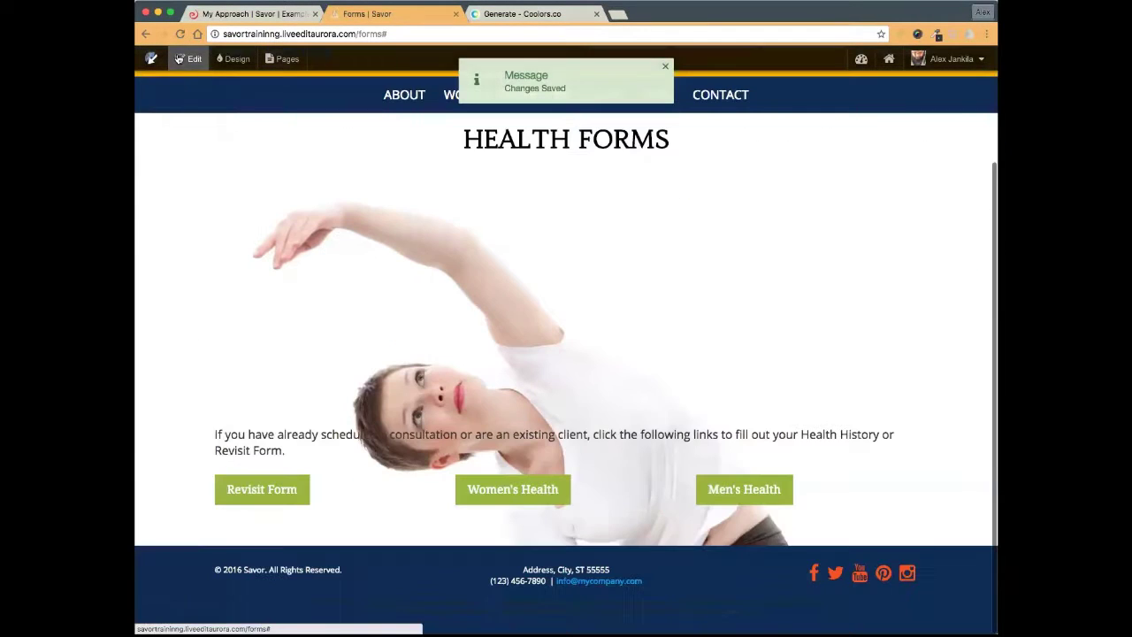
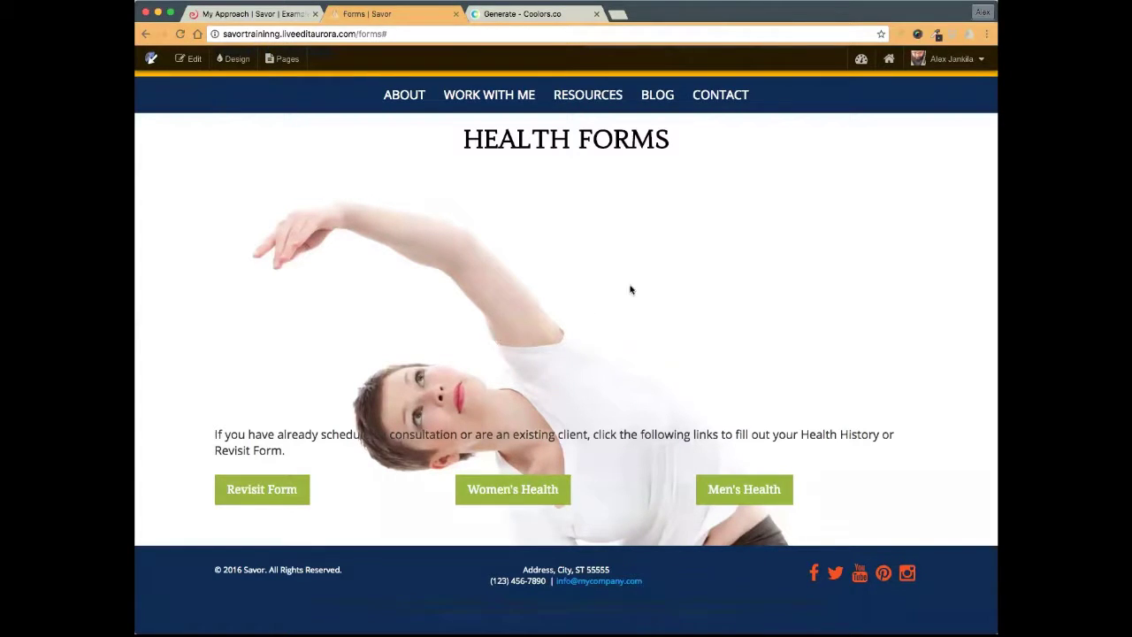
- Turn on editing for the Forms page and center the Health Forms intro paragraph
scroll(640, 286, down, 2)
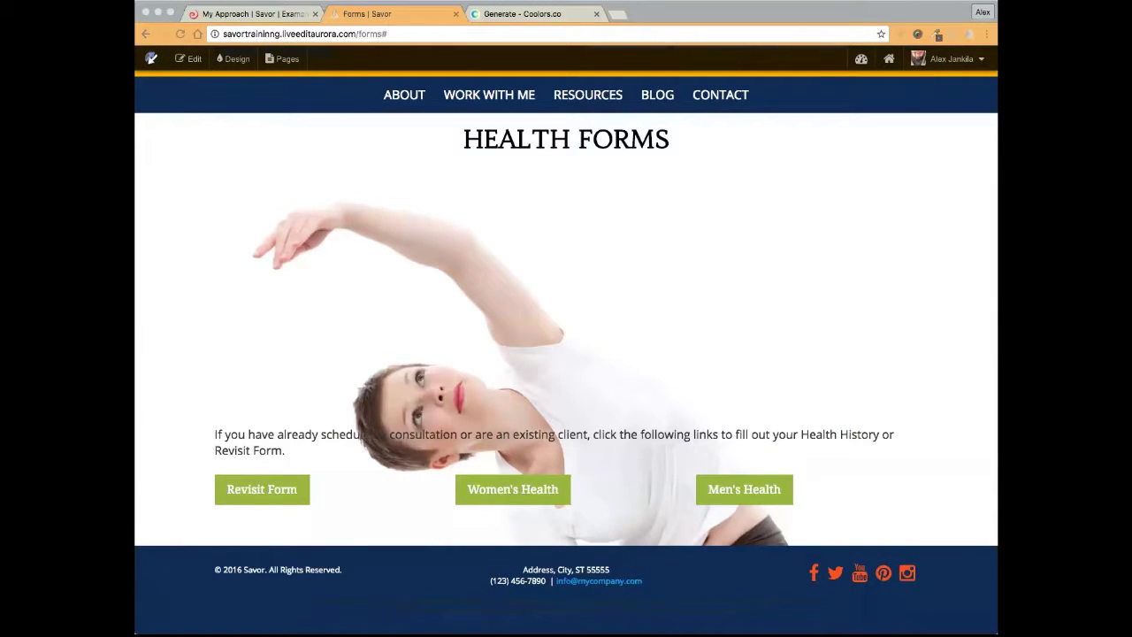
scroll(313, 241, down, 2)
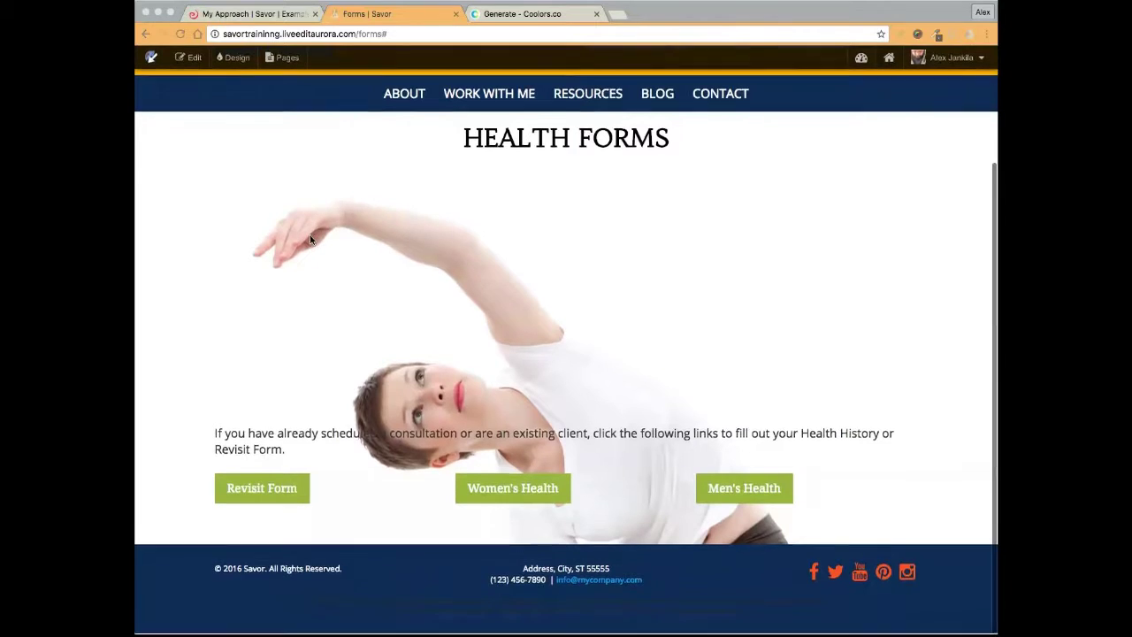
click(192, 74)
click(189, 58)
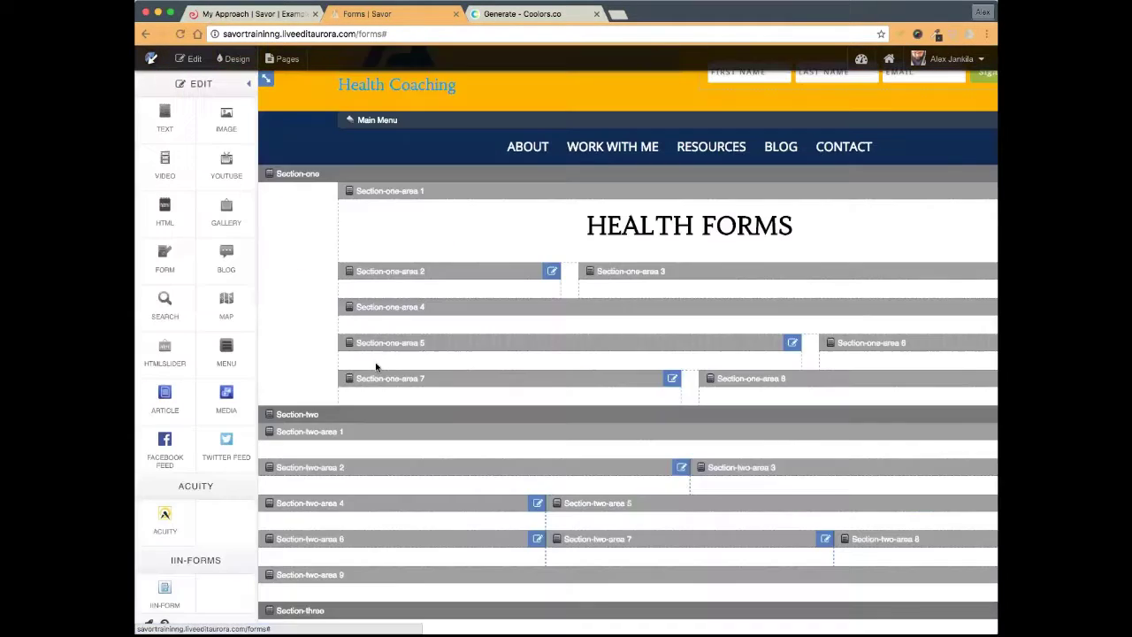
scroll(376, 367, down, 5)
scroll(376, 367, down, 3)
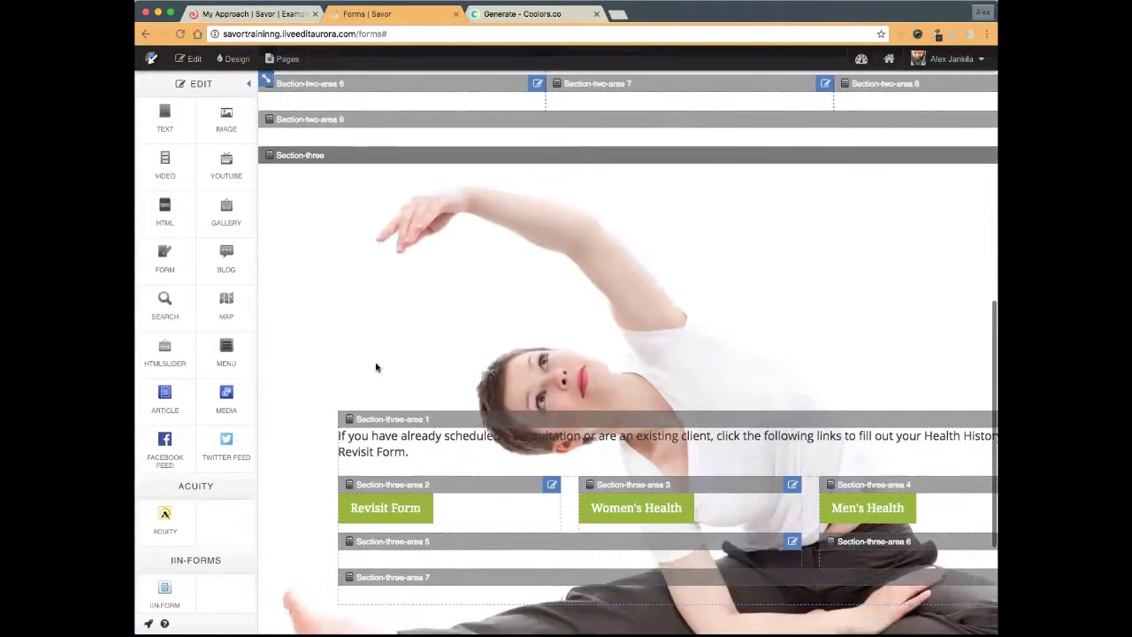
scroll(471, 427, down, 1)
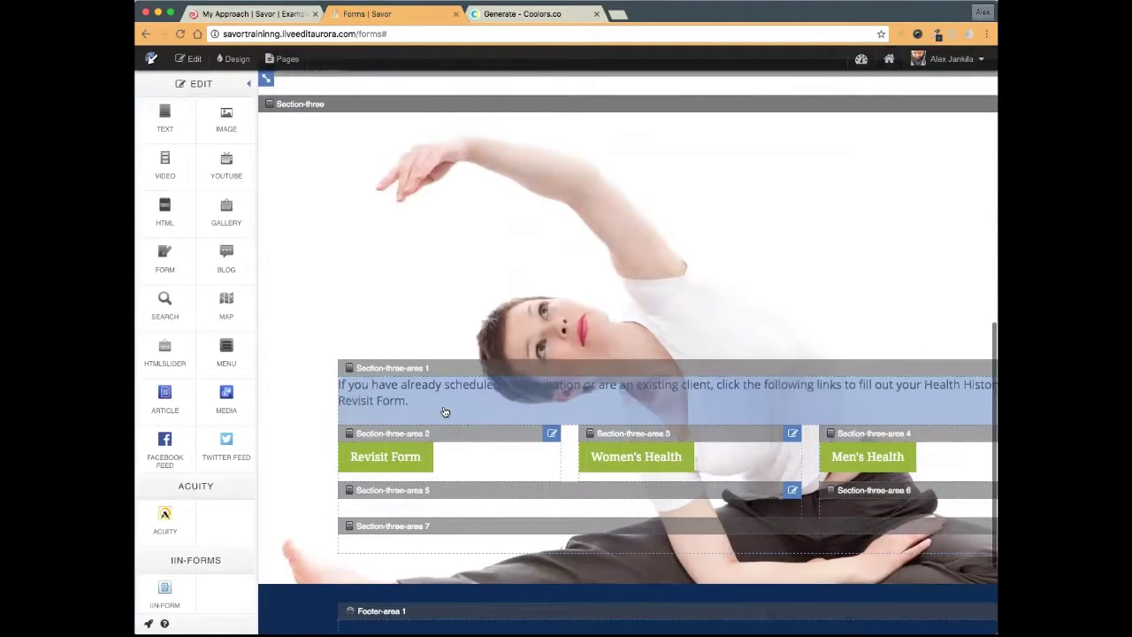
click(445, 413)
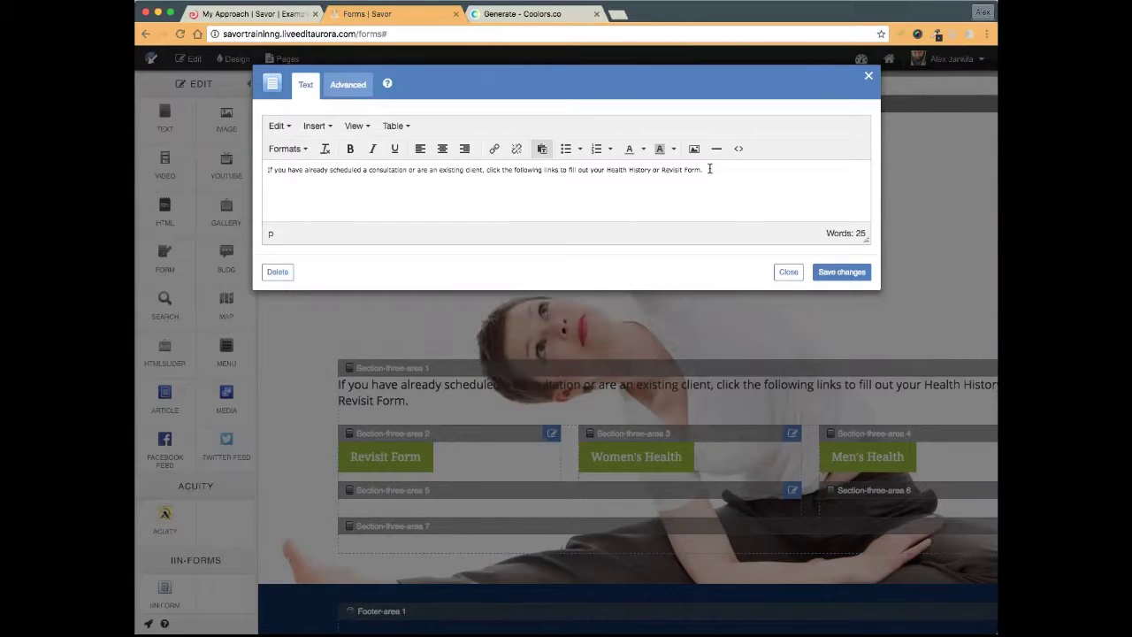
click(442, 148)
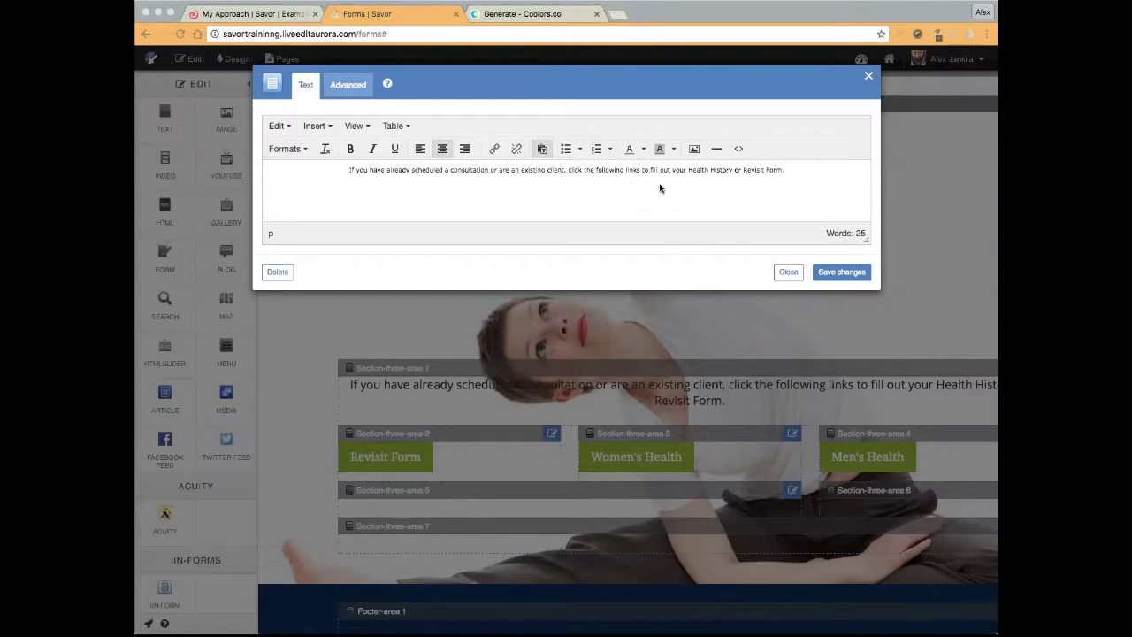
- Set the intro paragraph text to 24px font size, then bring up the Coolors palette
drag(804, 170, 334, 171)
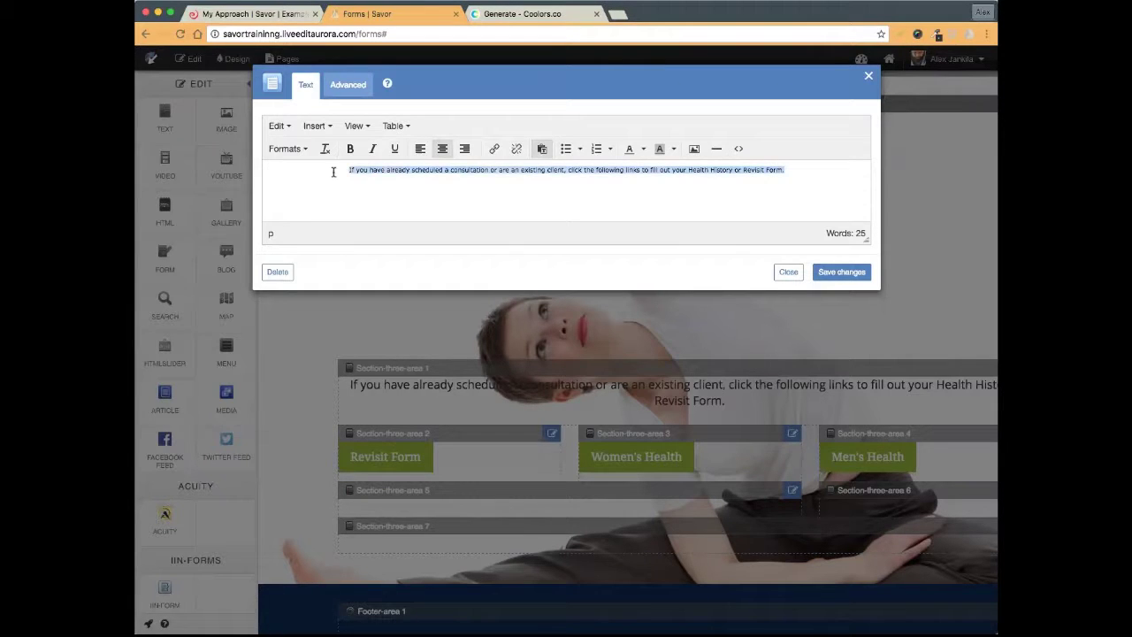
click(299, 151)
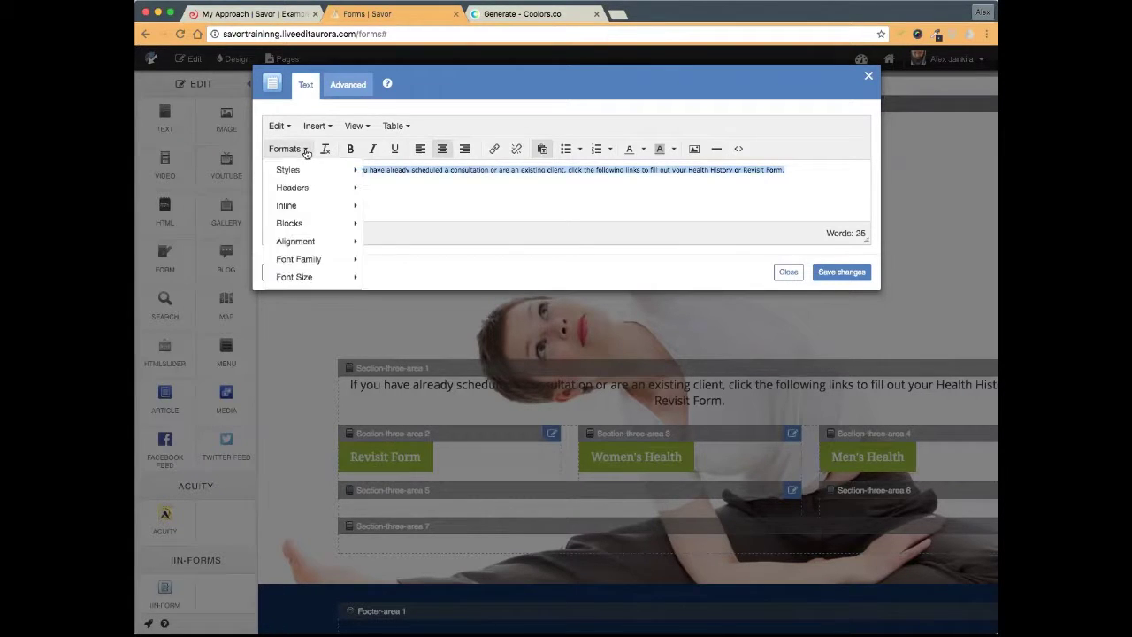
mouse_move(299, 259)
mouse_move(301, 278)
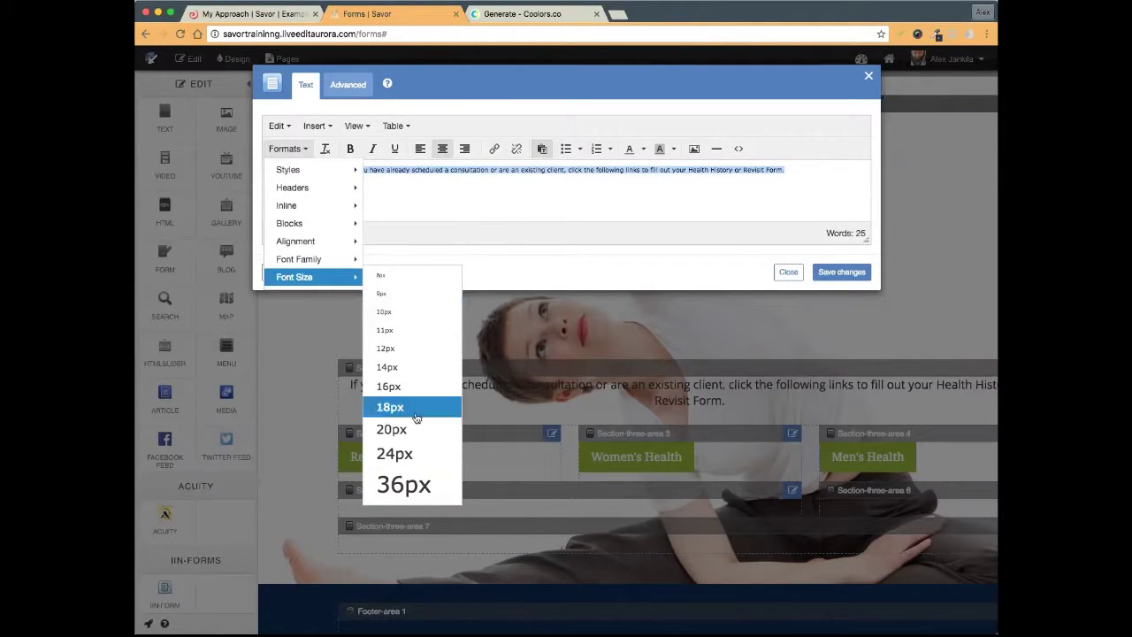
click(415, 454)
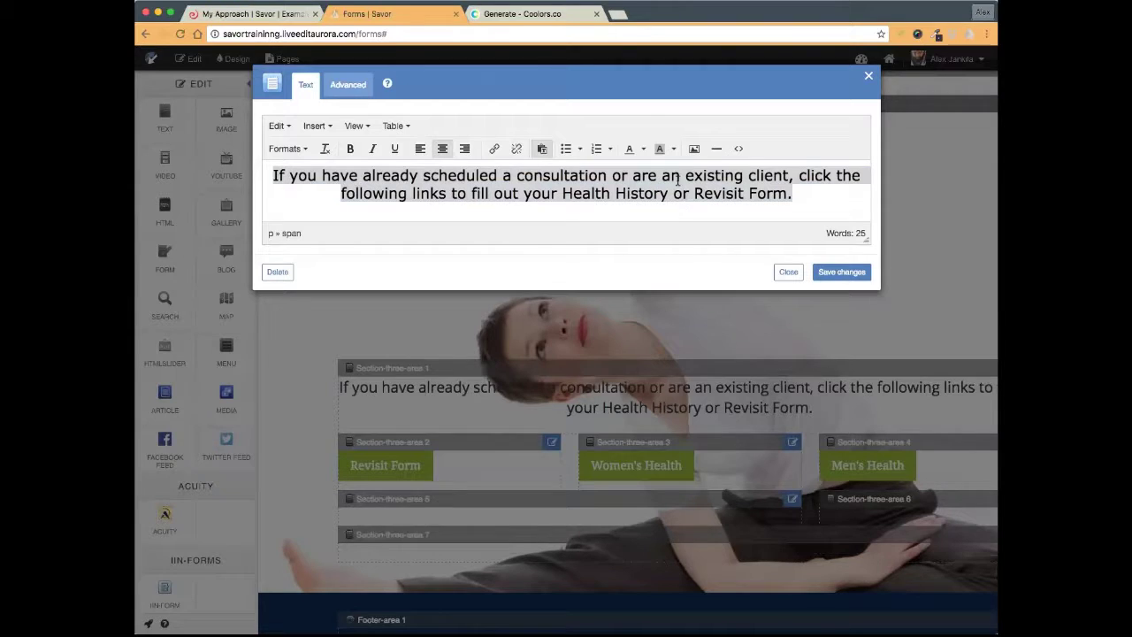
click(557, 14)
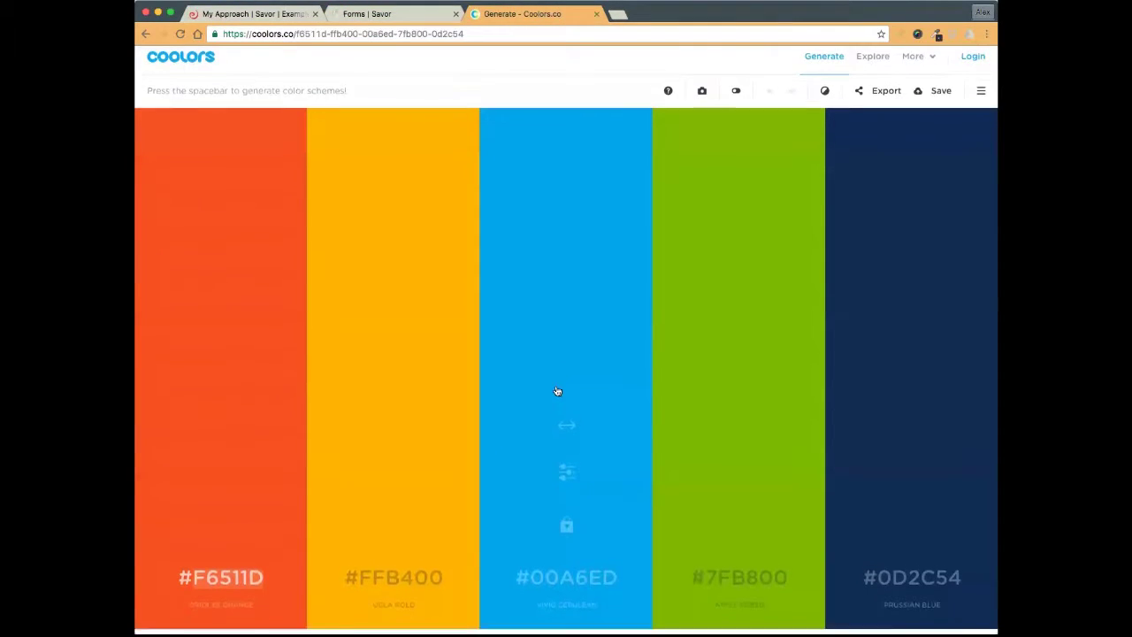
- Copy the blue hex code 00A6ED from the Coolors palette and head back to the site
click(623, 586)
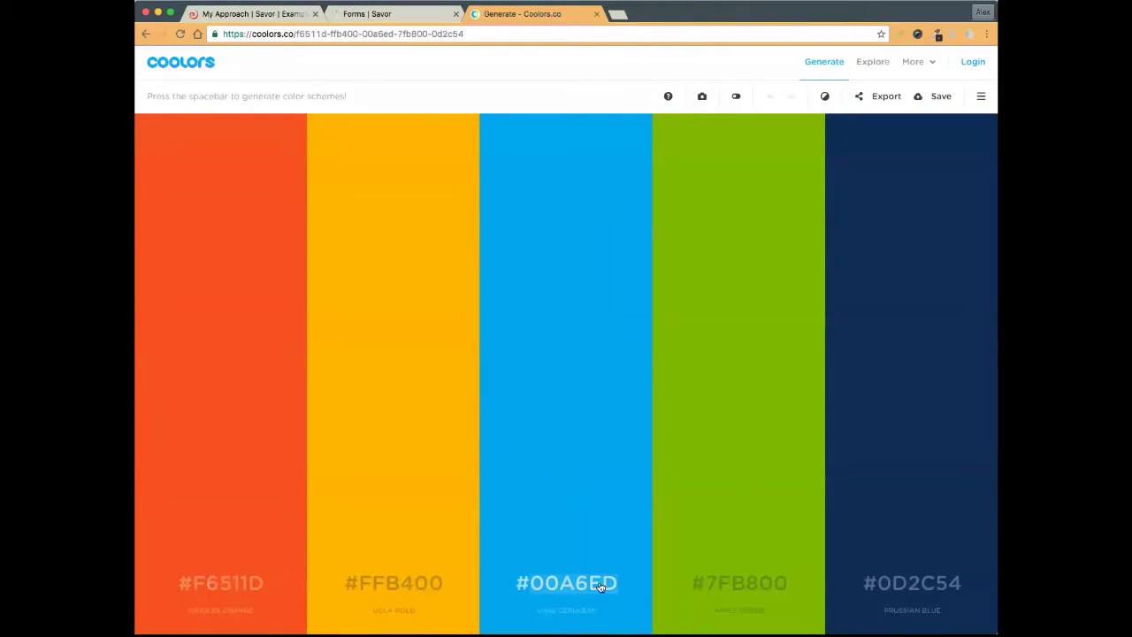
right_click(586, 584)
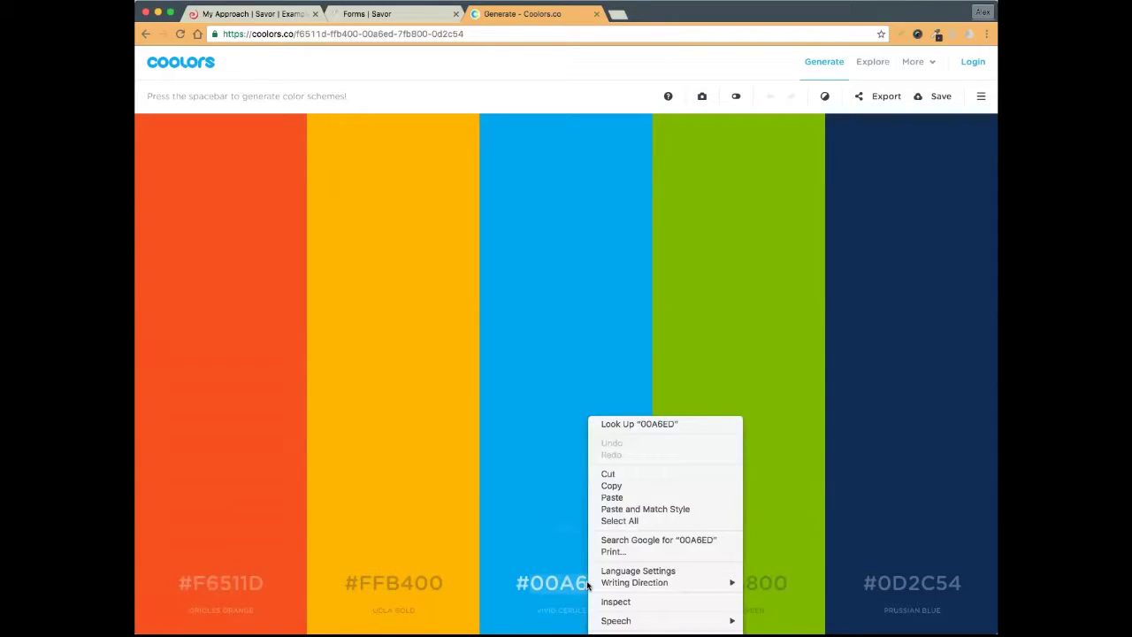
click(622, 488)
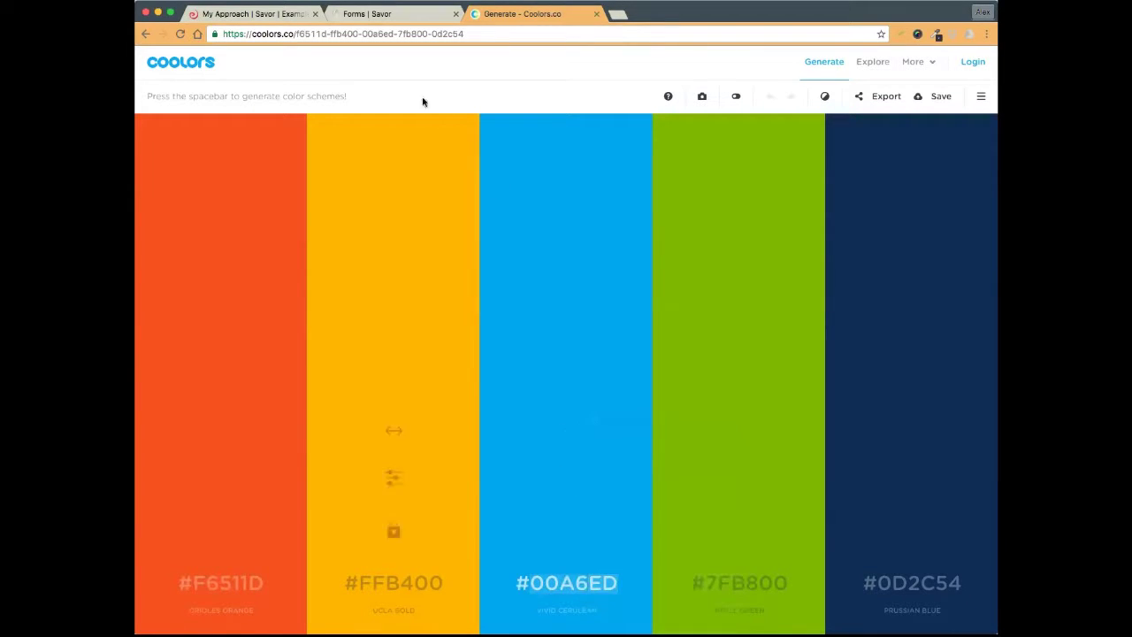
click(257, 15)
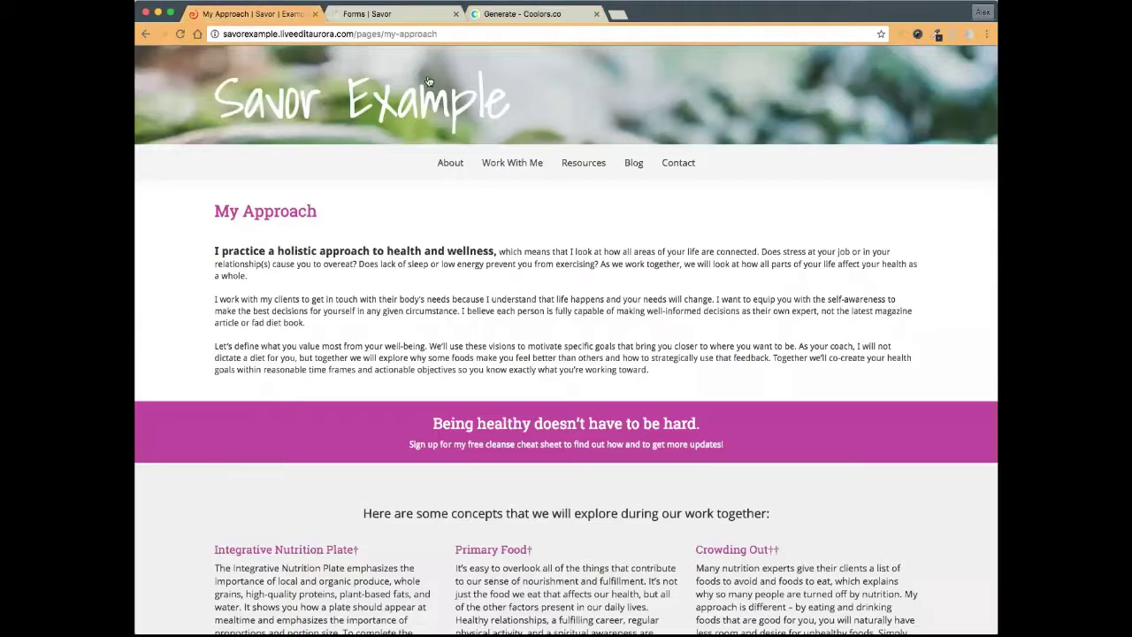
- Paste 00A6ED as a custom text colour for the intro paragraph and save it
click(364, 15)
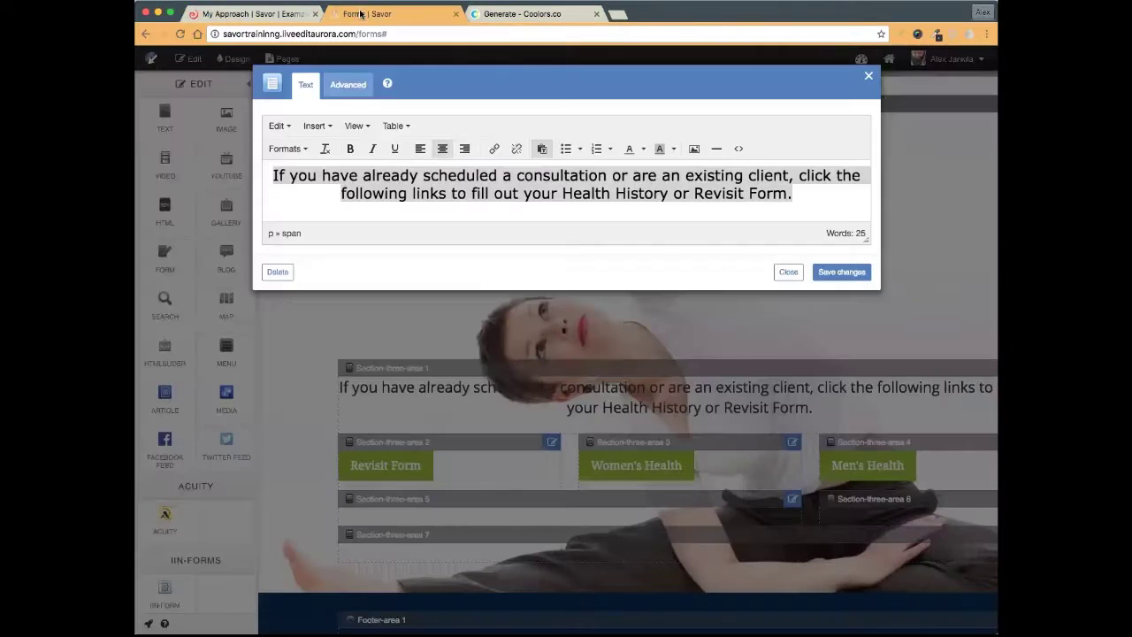
click(644, 150)
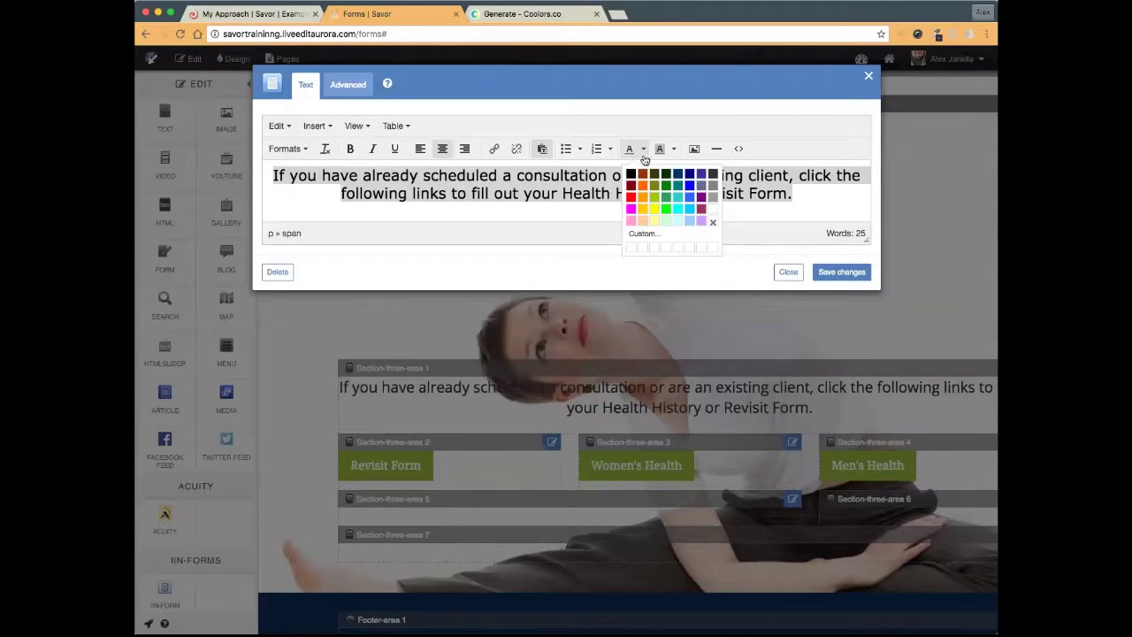
click(644, 235)
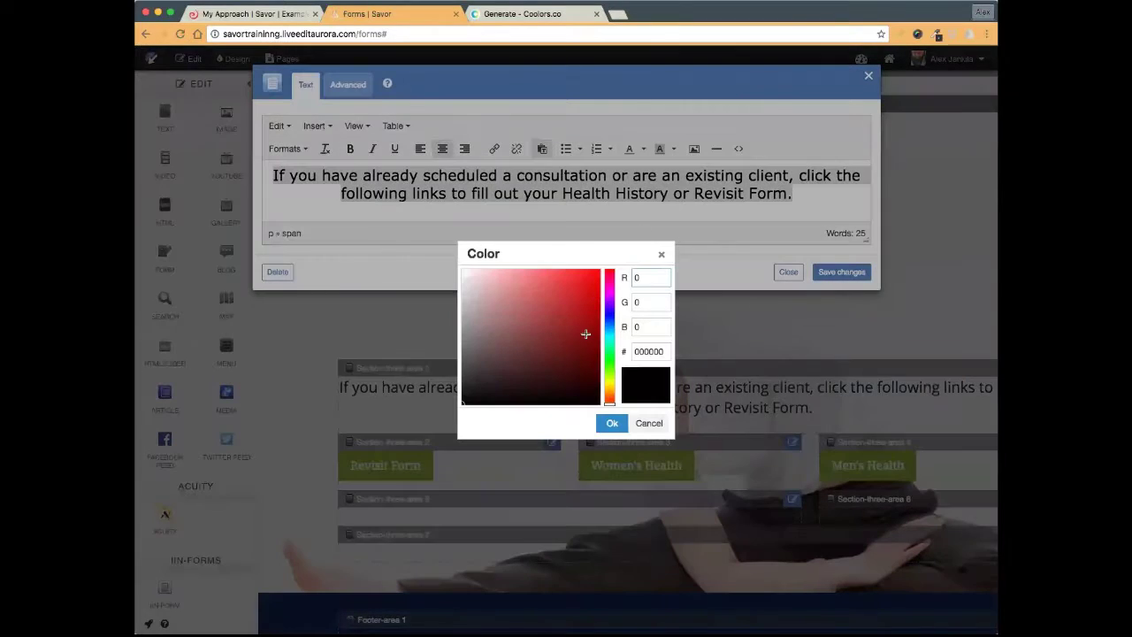
double_click(646, 352)
right_click(653, 352)
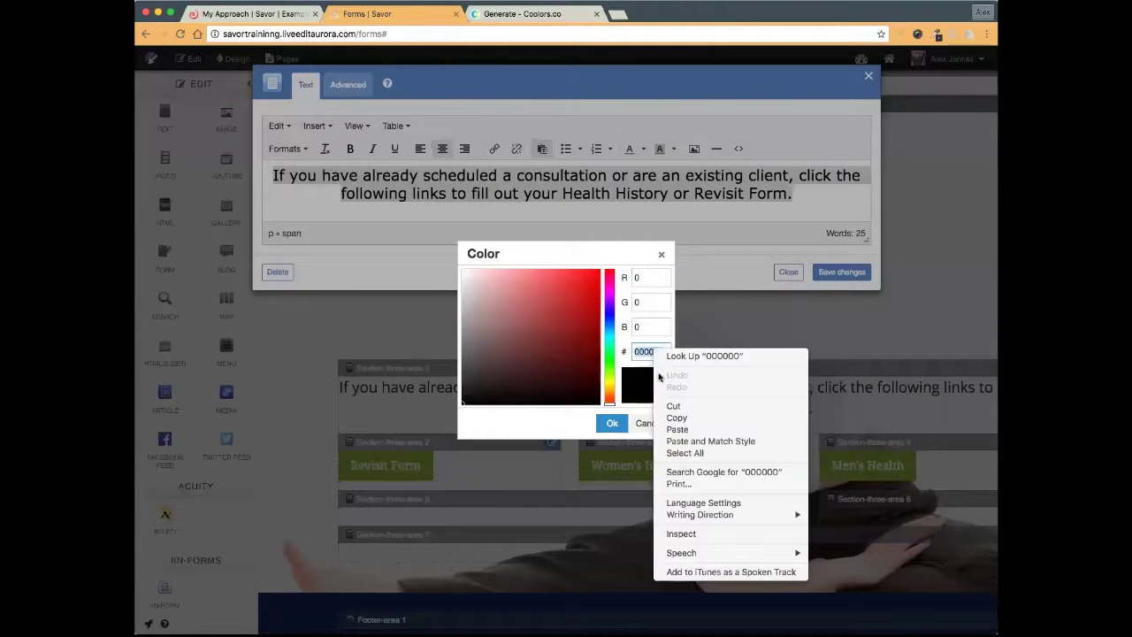
click(686, 425)
click(608, 424)
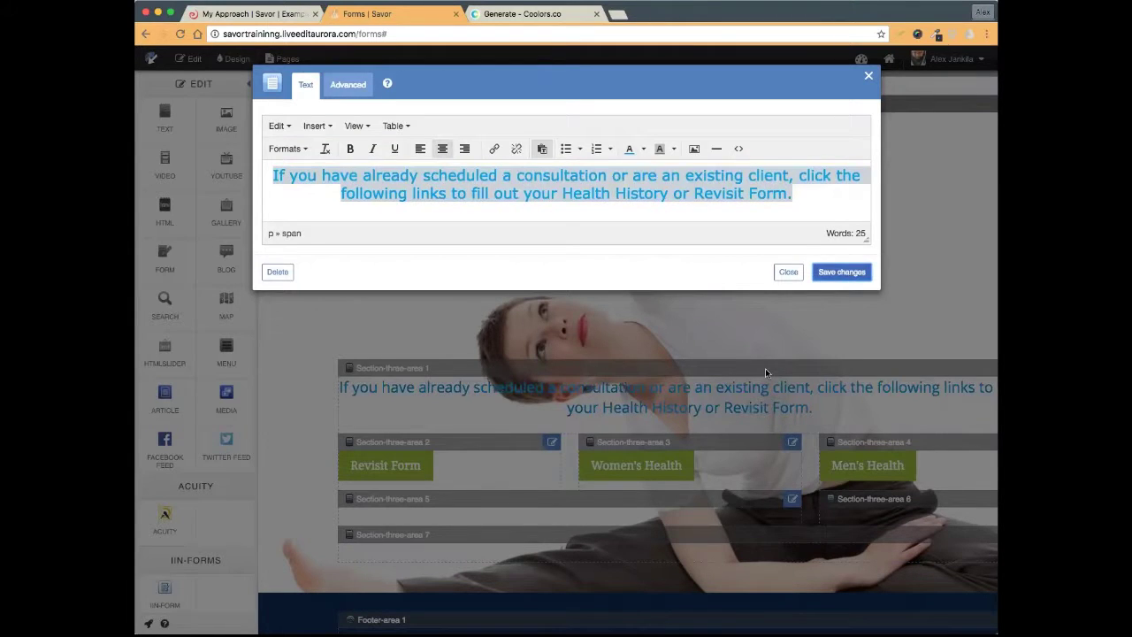
click(851, 273)
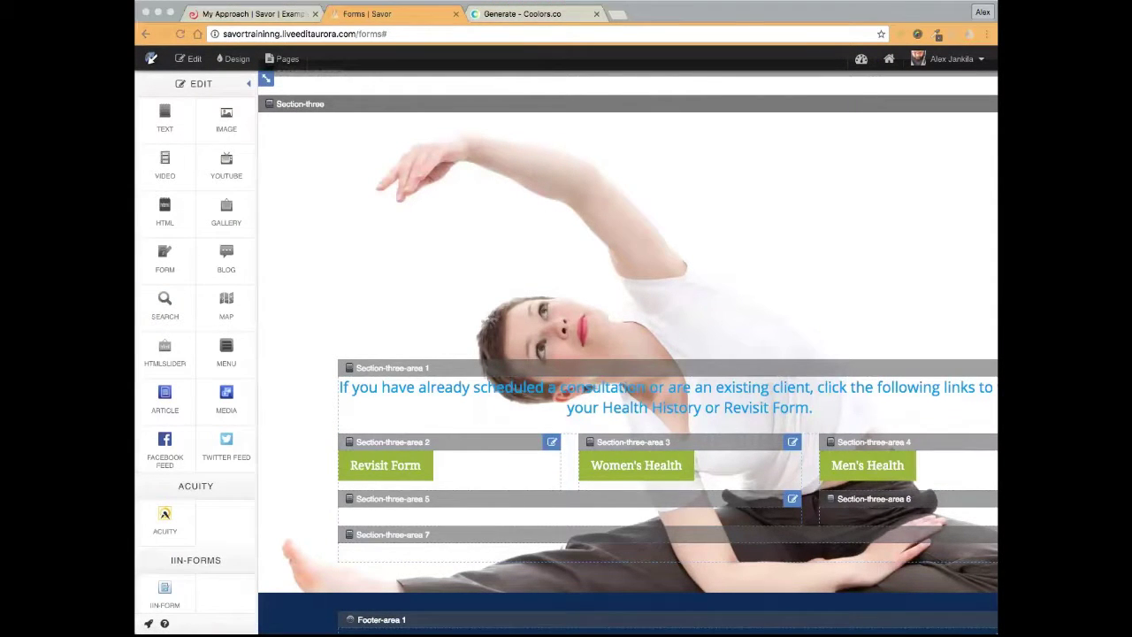
scroll(581, 310, down, 2)
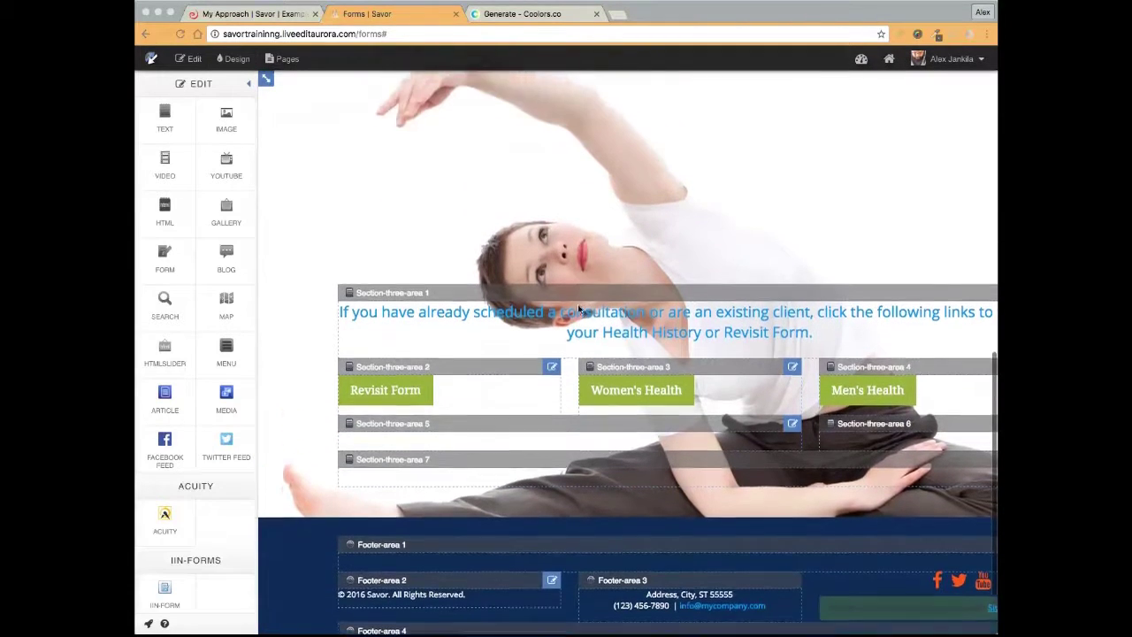
scroll(862, 365, right, 3)
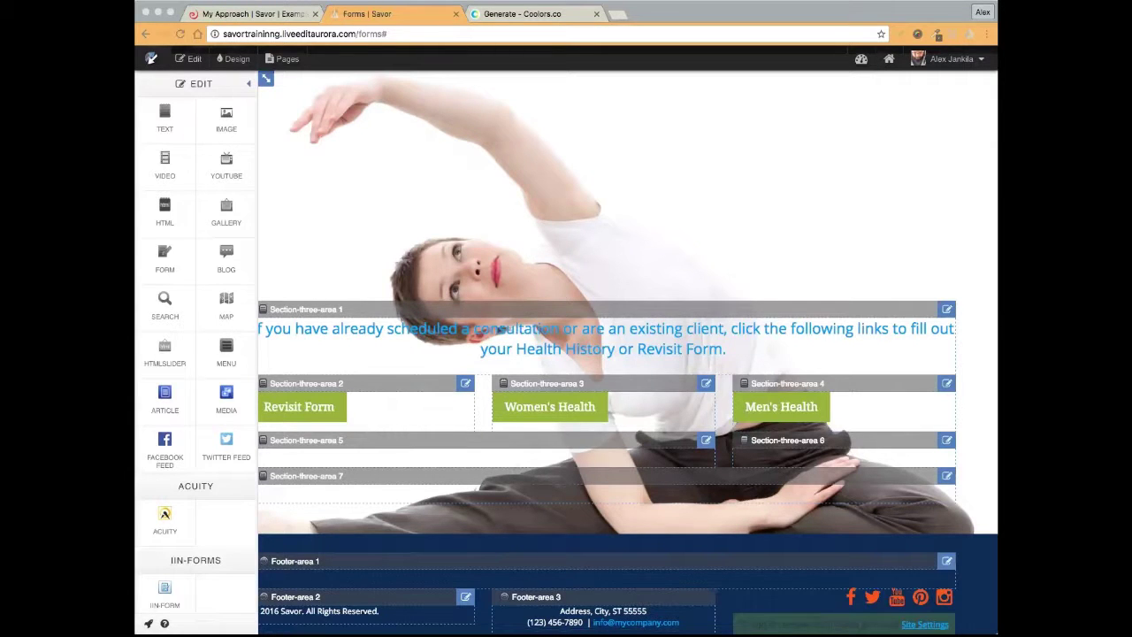
- Give the intro paragraph's area, Section-three-area 1, a light background colour
click(947, 311)
click(948, 311)
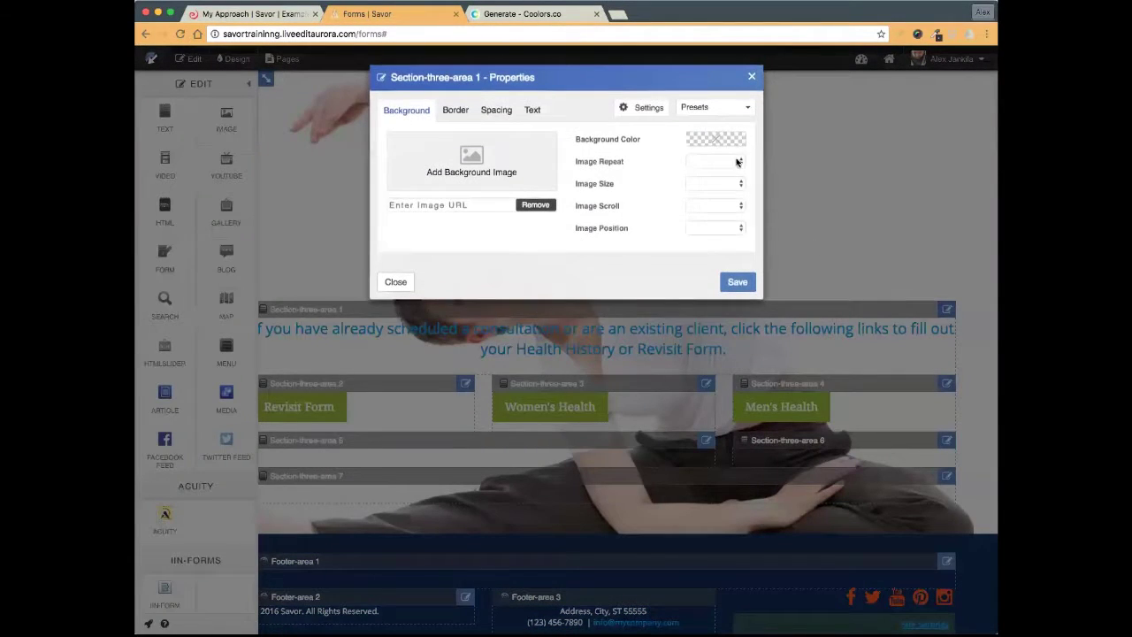
click(708, 139)
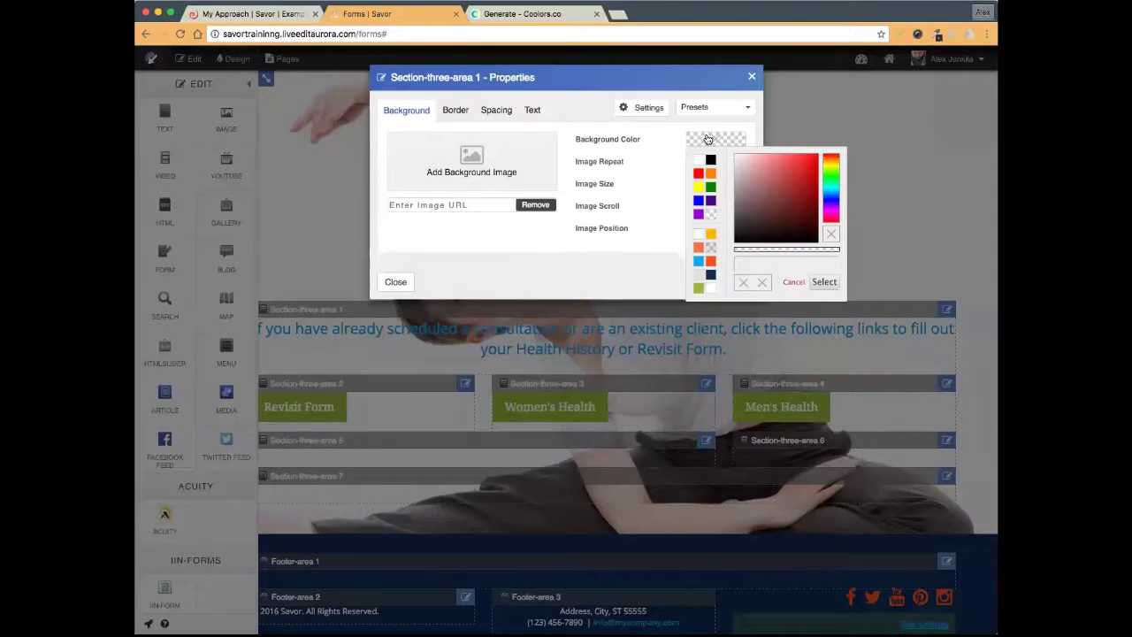
click(701, 237)
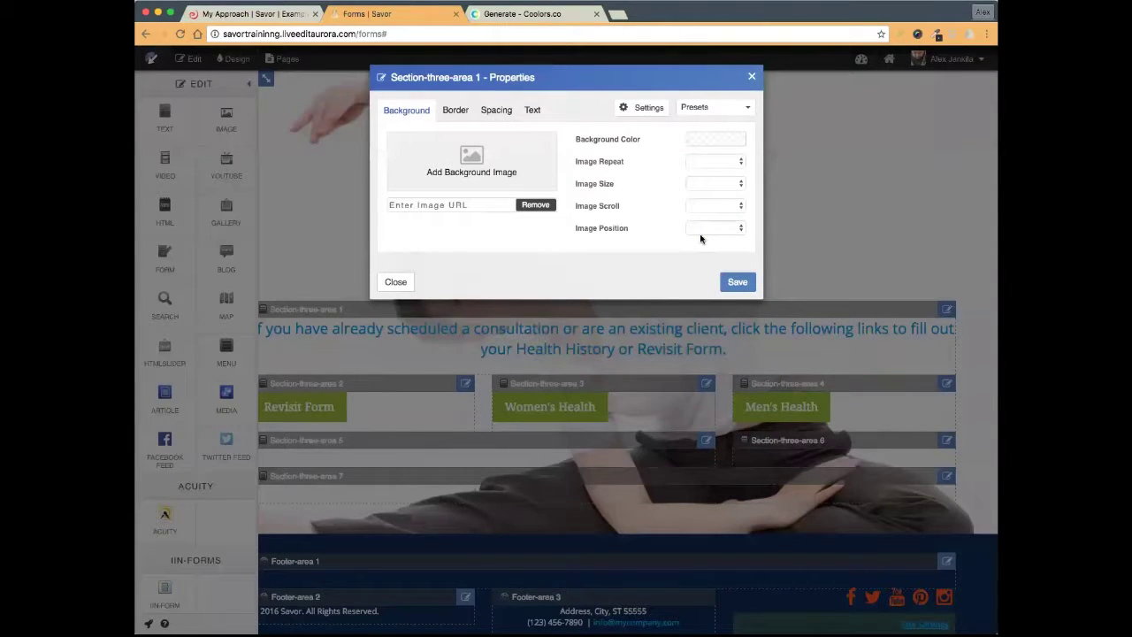
- Set the area's padding to 20 top and bottom, 10 left and right, and save
click(494, 111)
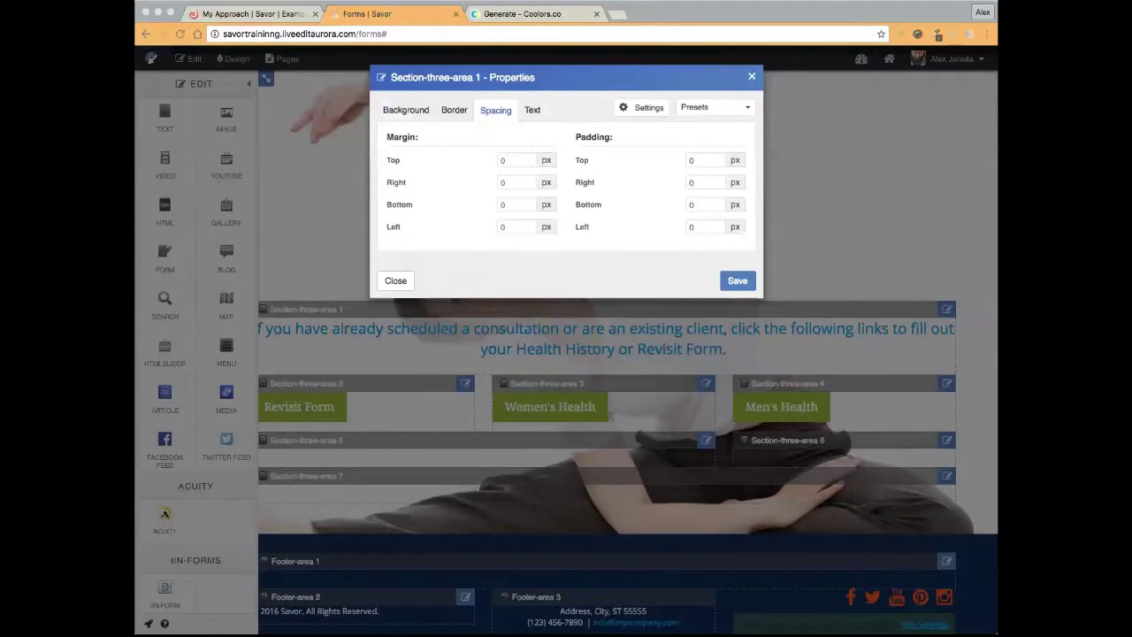
click(710, 161)
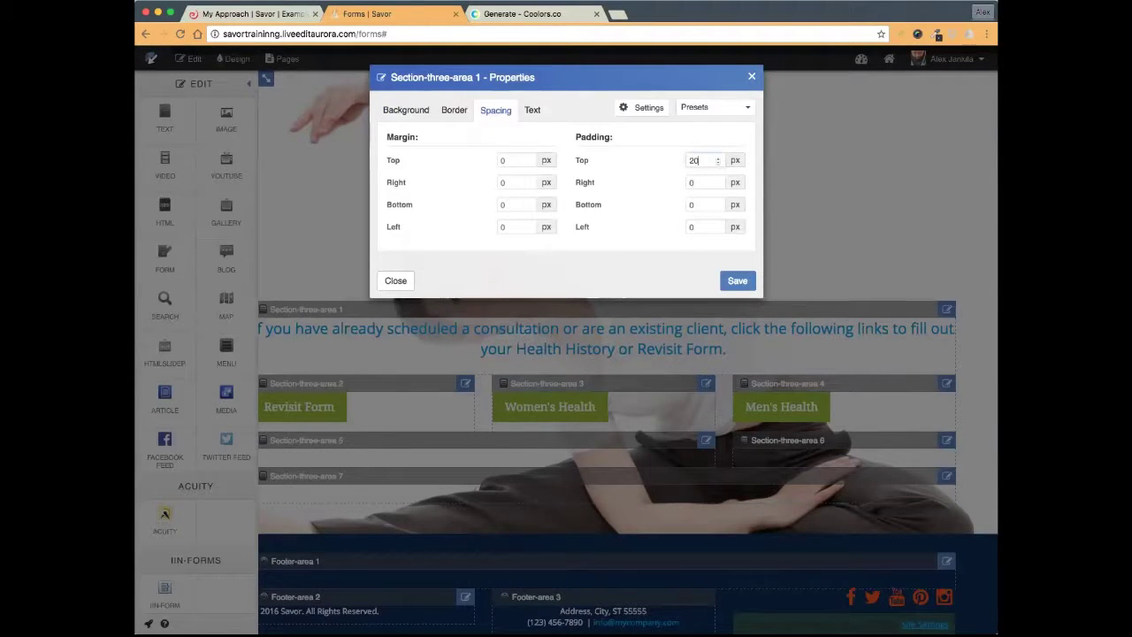
key(Tab)
text(10)
key(Tab)
text(1)
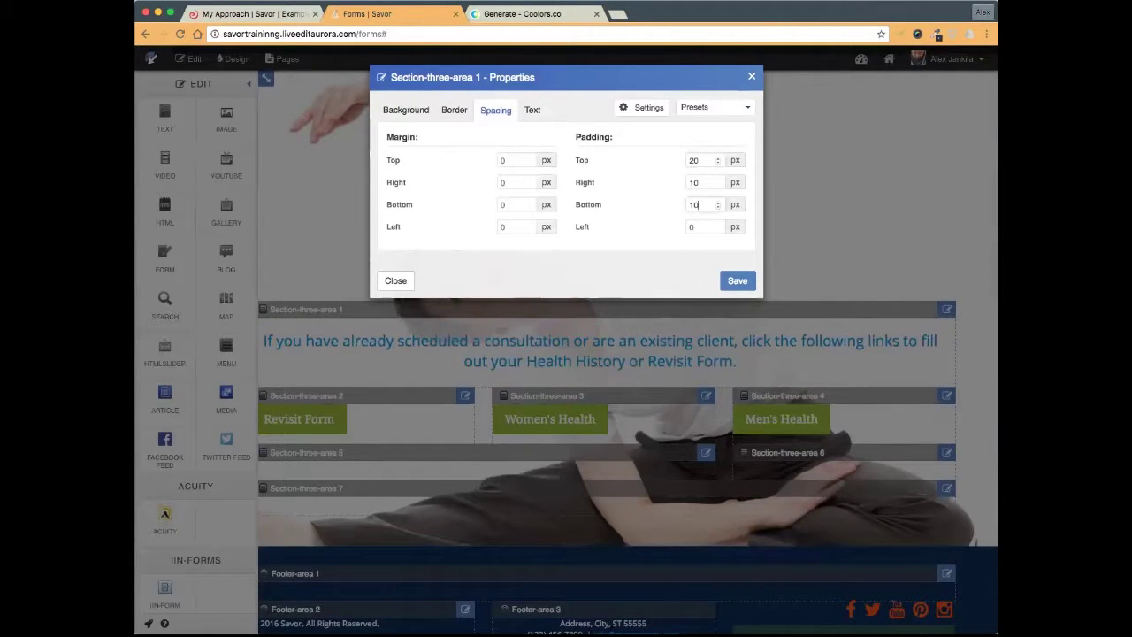
key(Tab)
key(BackSpace)
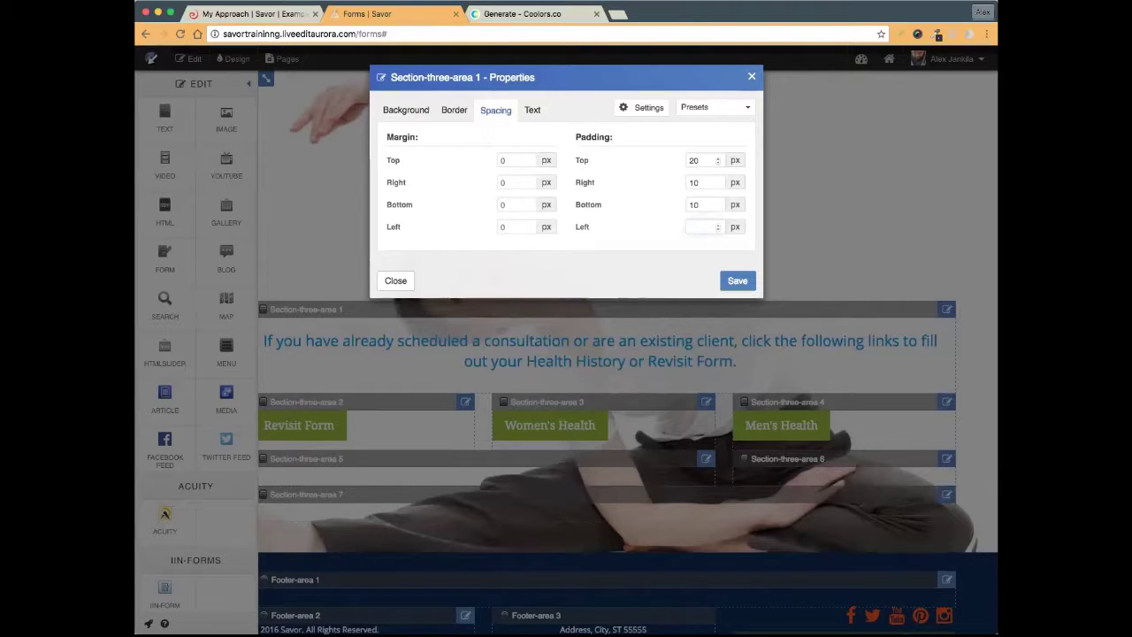
double_click(696, 204)
text(20)
key(Tab)
text(10)
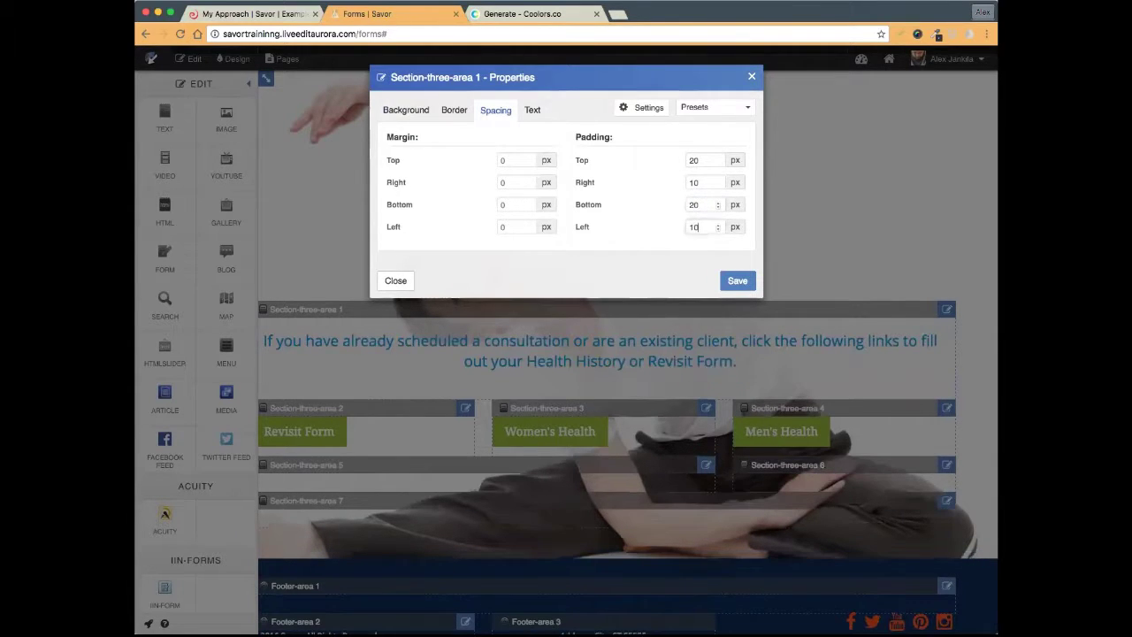
key(Tab)
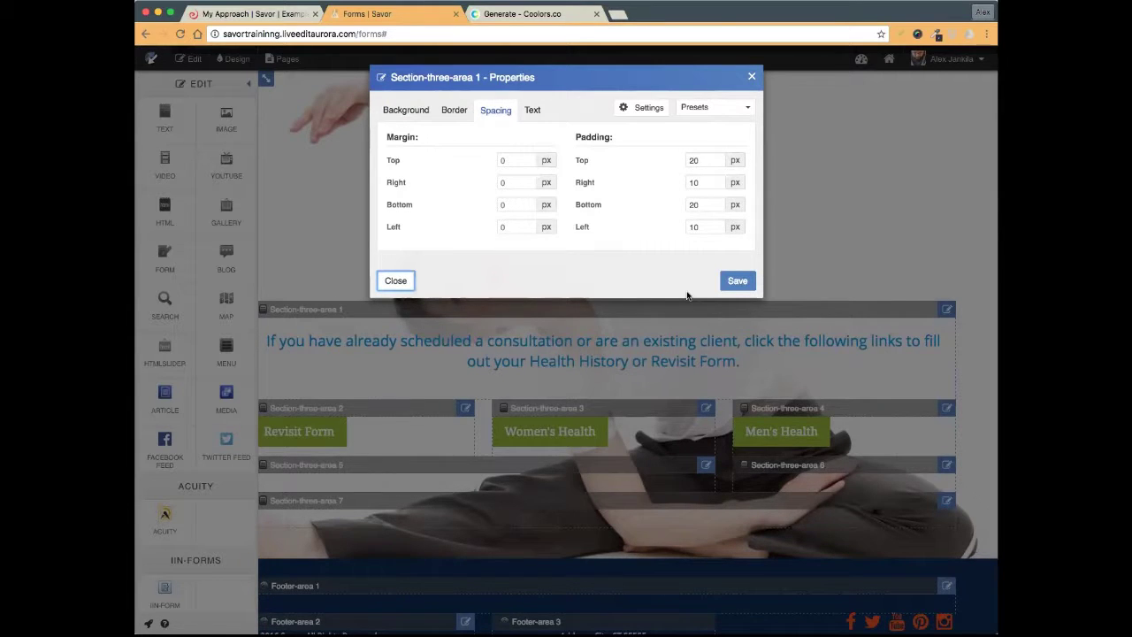
click(751, 281)
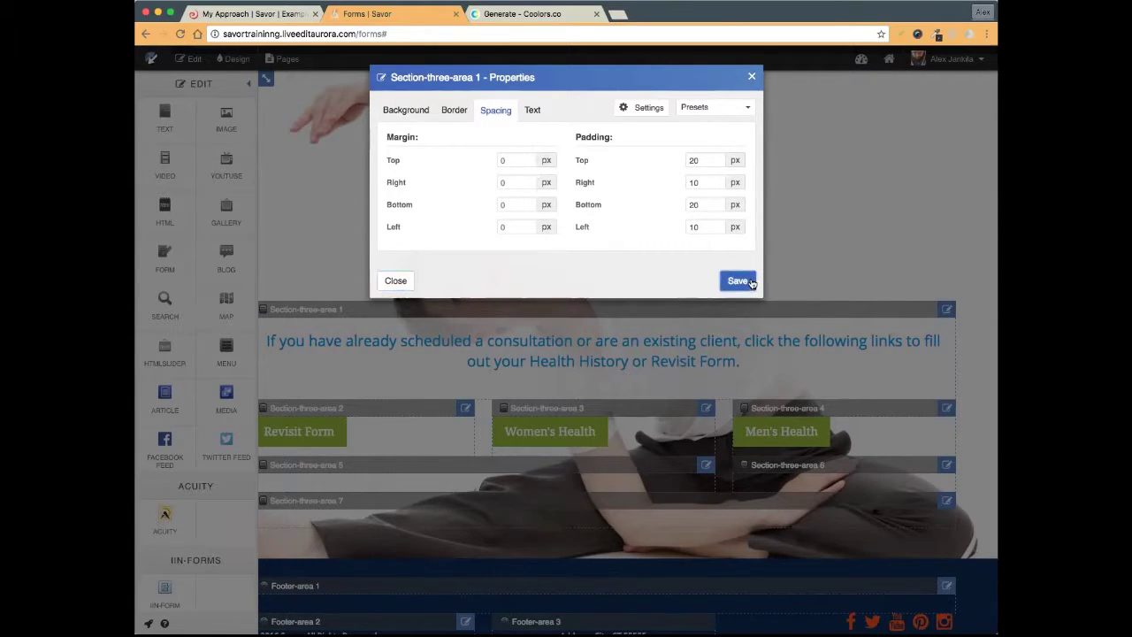
- Reload the Forms page preview and switch back into editing mode
click(186, 59)
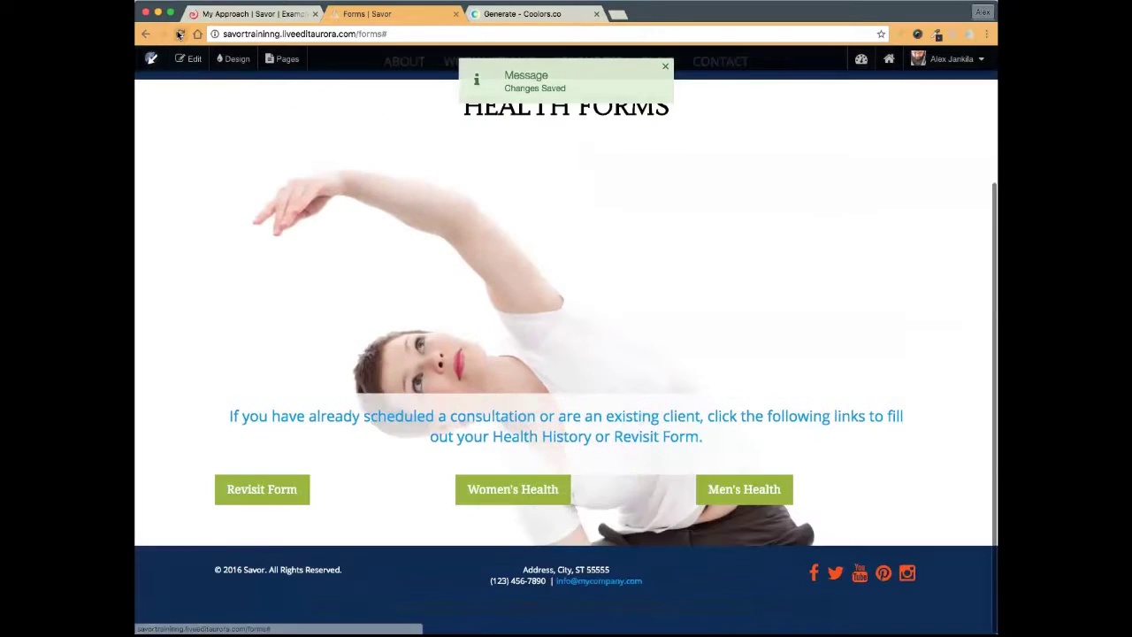
click(180, 34)
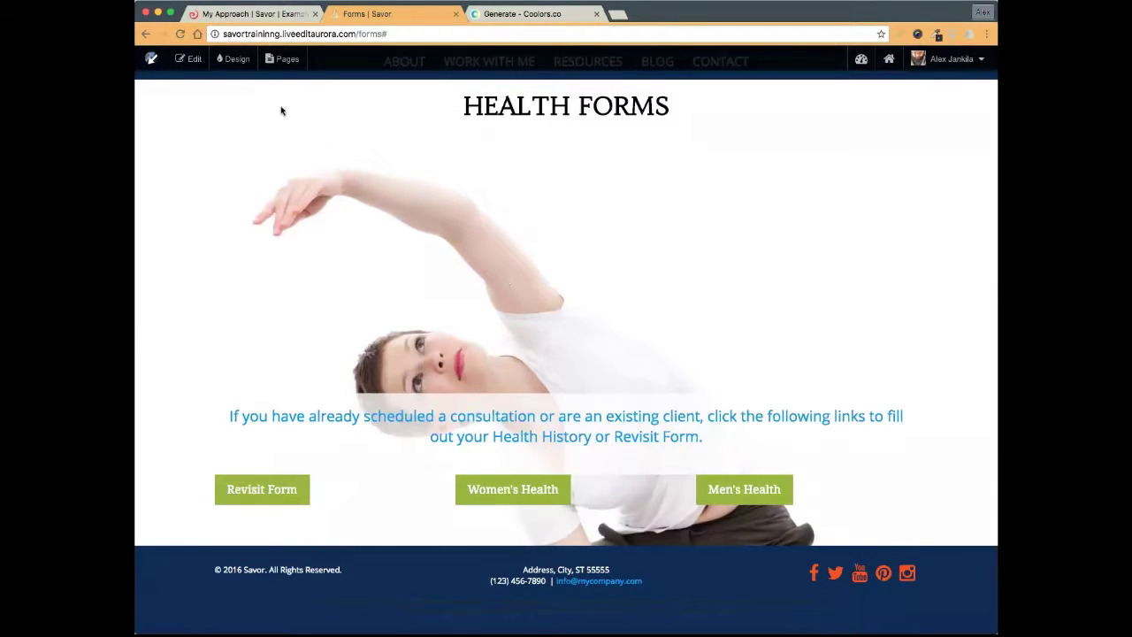
click(182, 60)
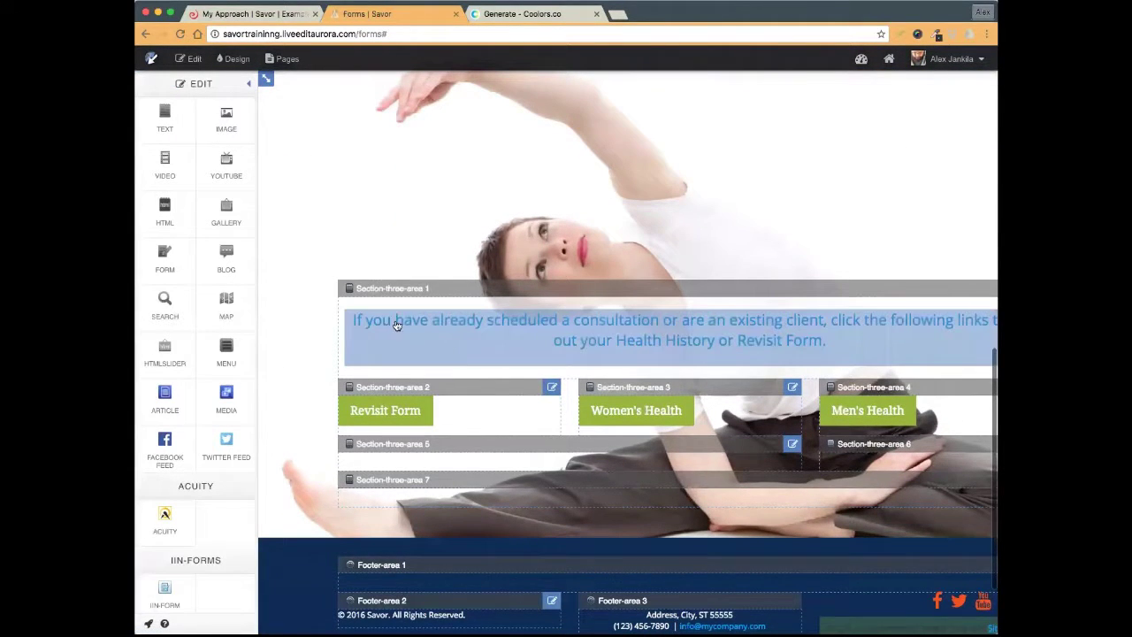
scroll(761, 350, right, 1)
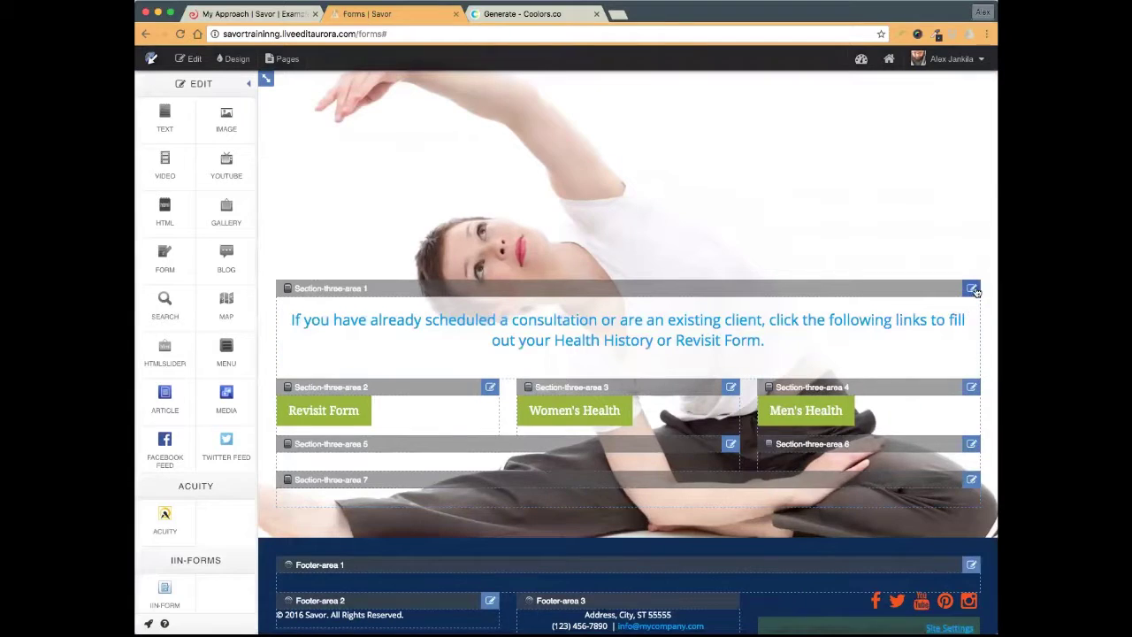
- Give the consultation area a 210 px top margin and 35 px bottom margin, and save
click(971, 288)
click(496, 110)
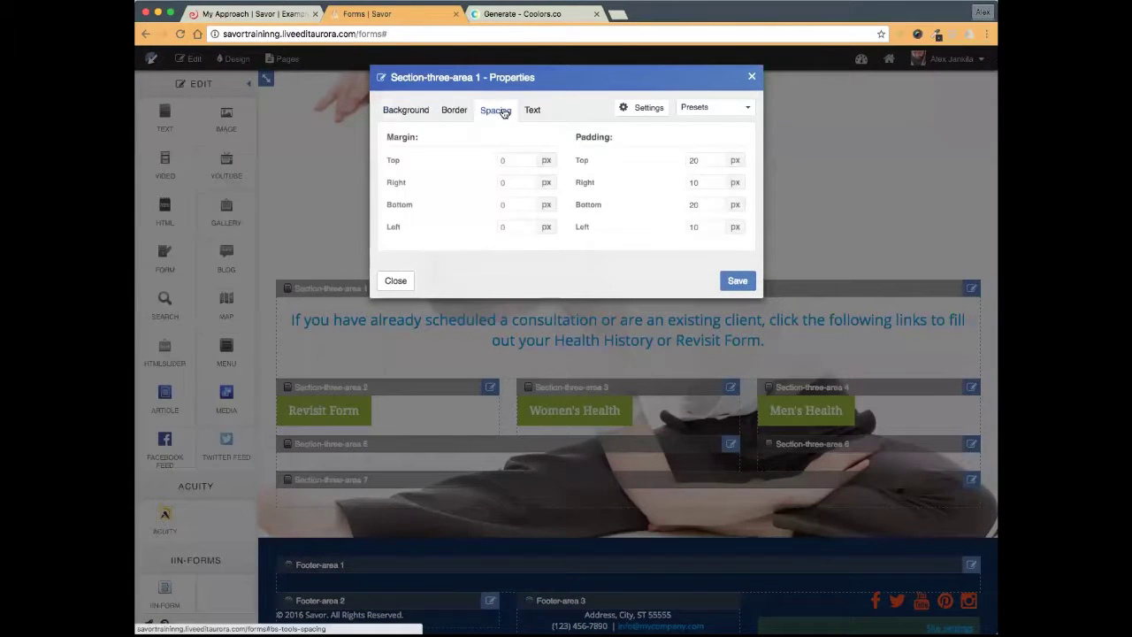
click(508, 160)
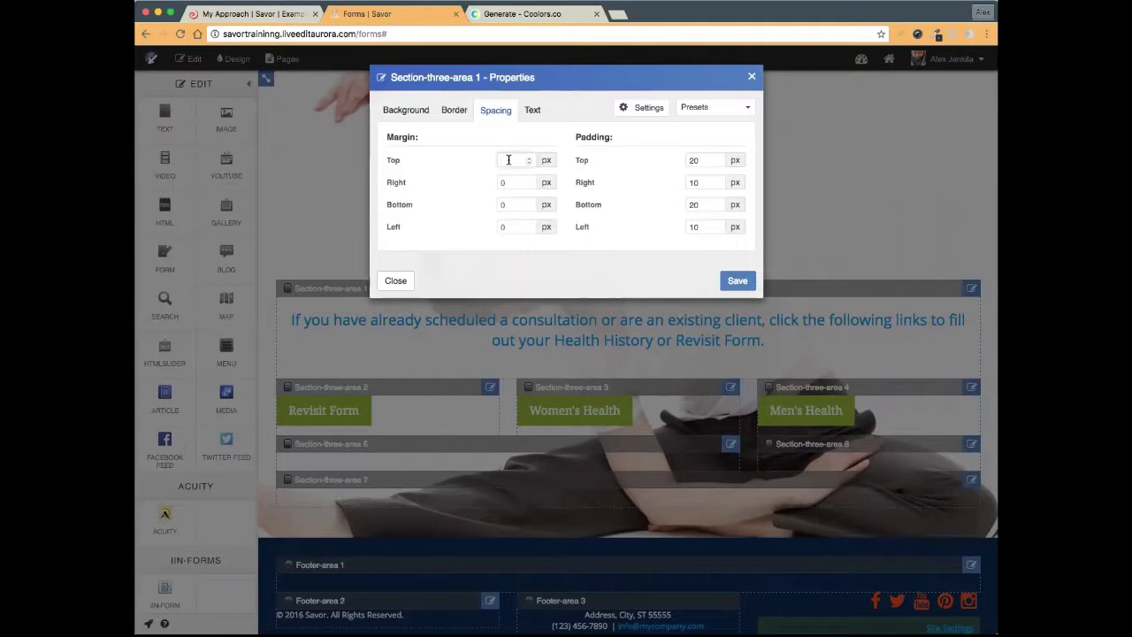
key(BackSpace)
key(BackSpace)
click(489, 282)
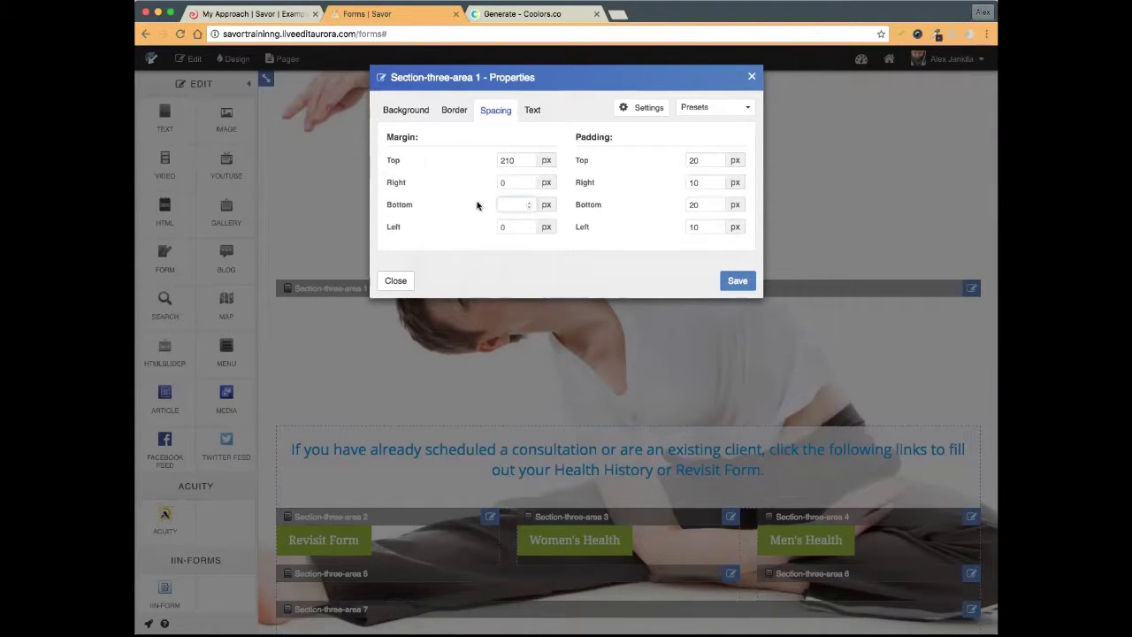
text(35)
click(482, 269)
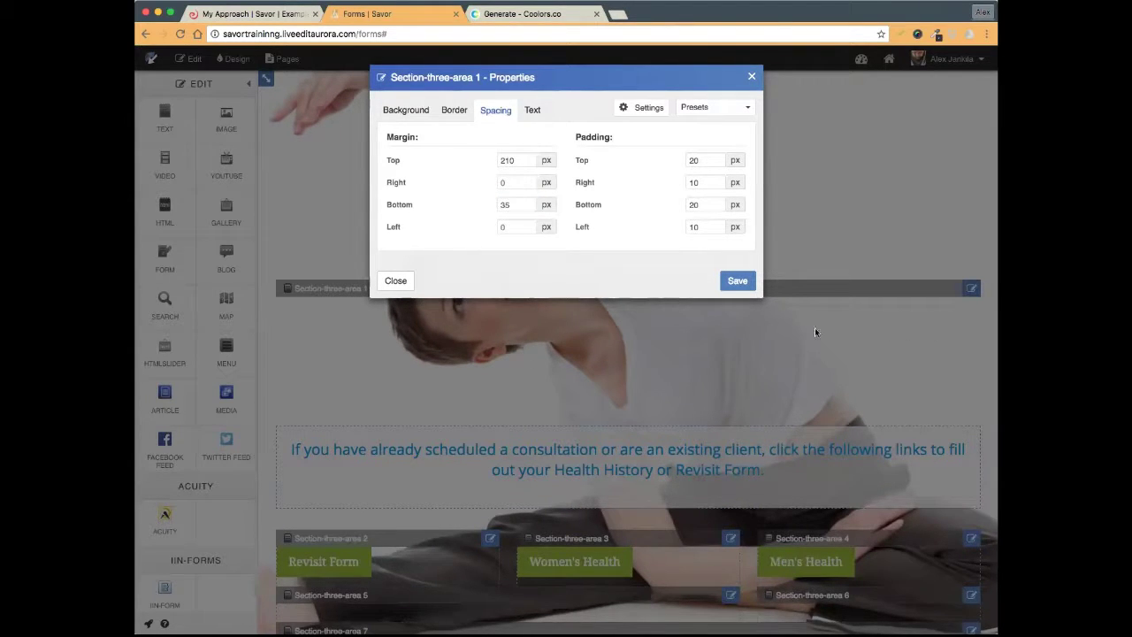
click(738, 280)
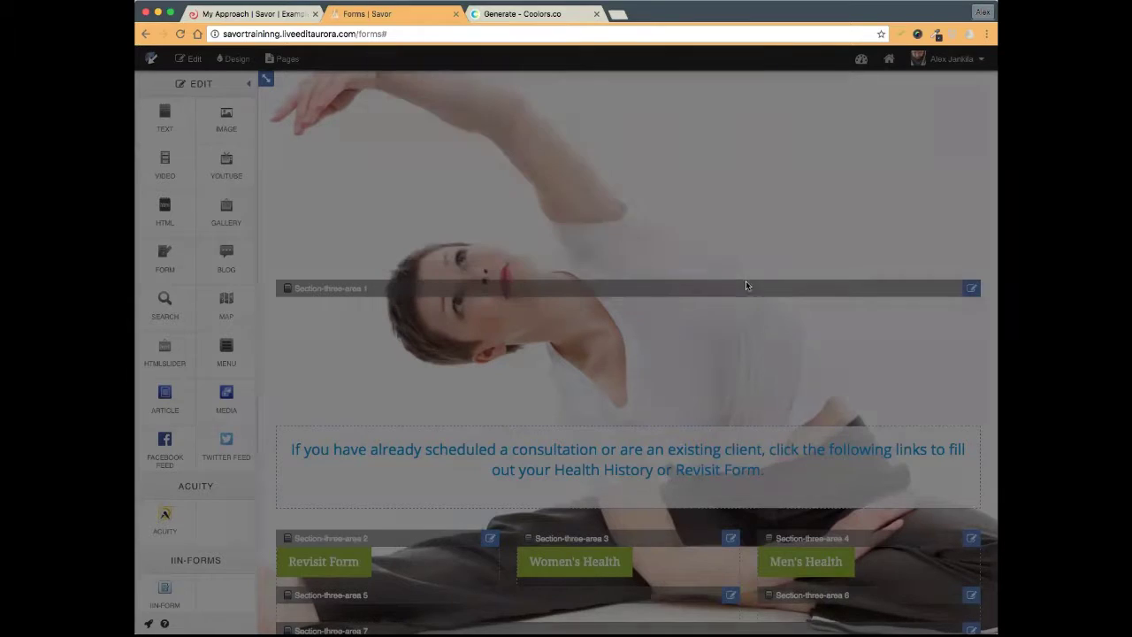
- Reload the page to check the saved margins and re-enter editing mode
click(187, 62)
click(180, 33)
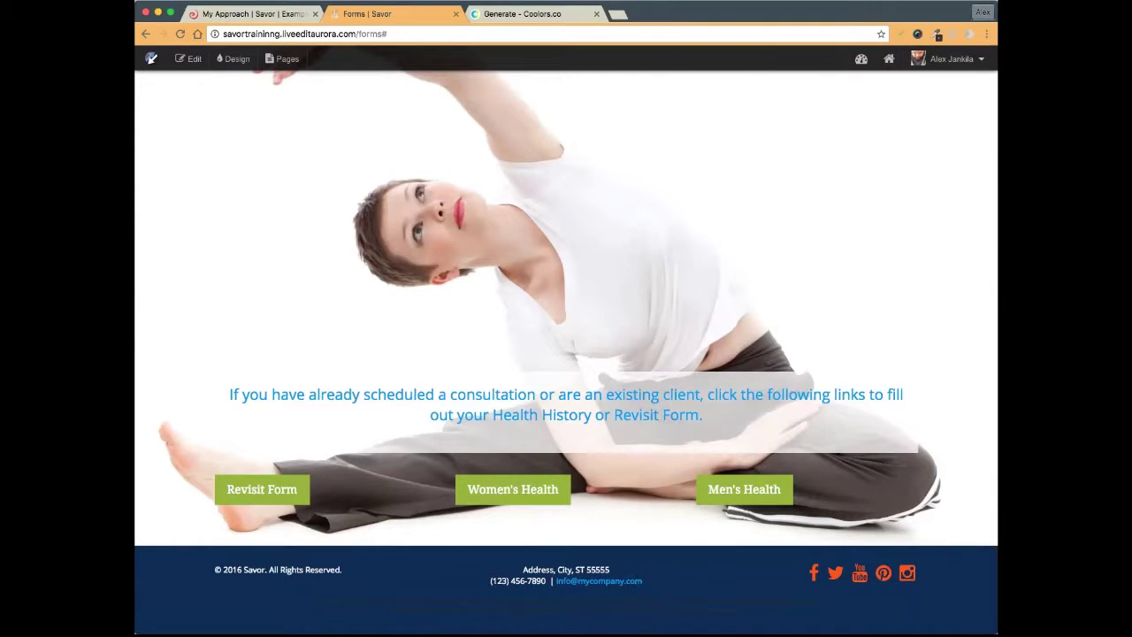
click(192, 59)
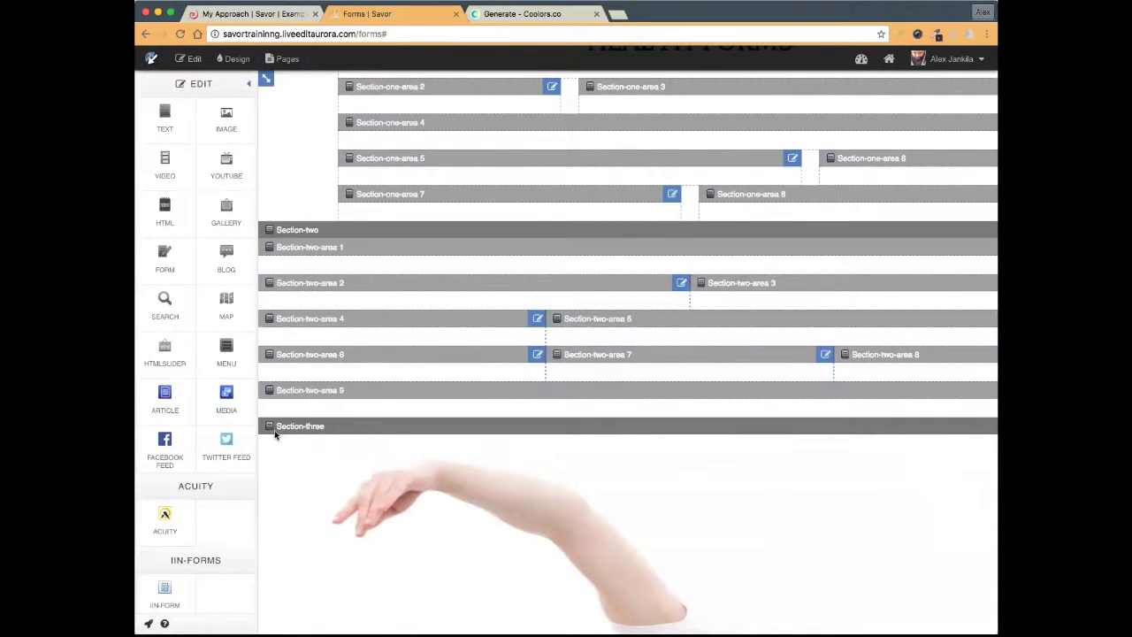
scroll(316, 434, down, 3)
scroll(316, 435, up, 3)
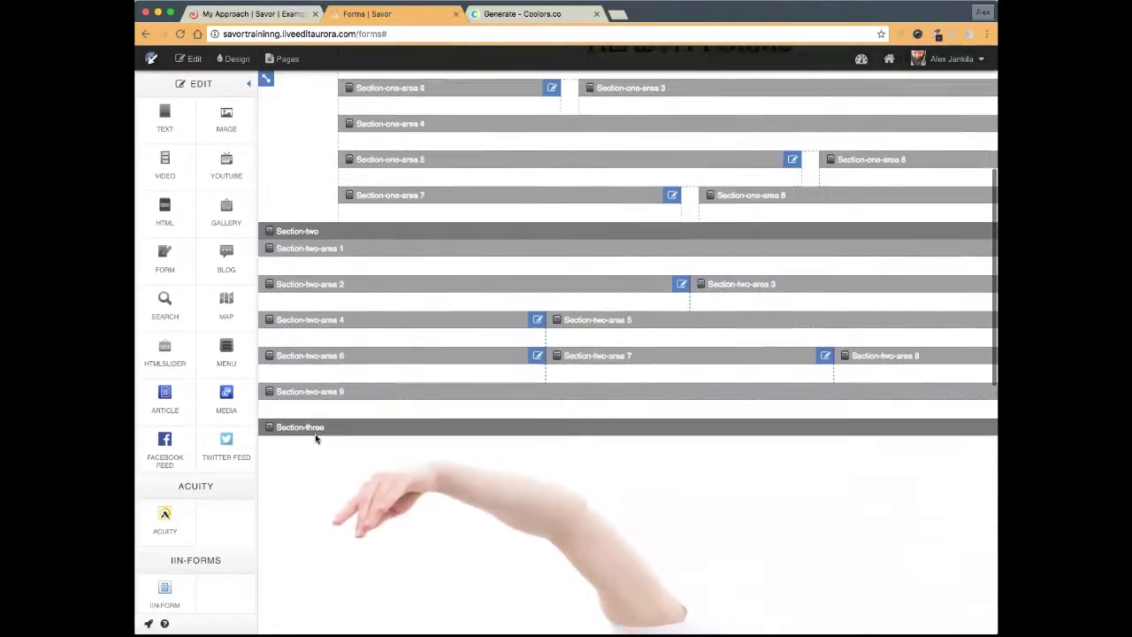
- Preview the page, return to editing, and open and close Section-three properties unchanged
scroll(316, 437, up, 5)
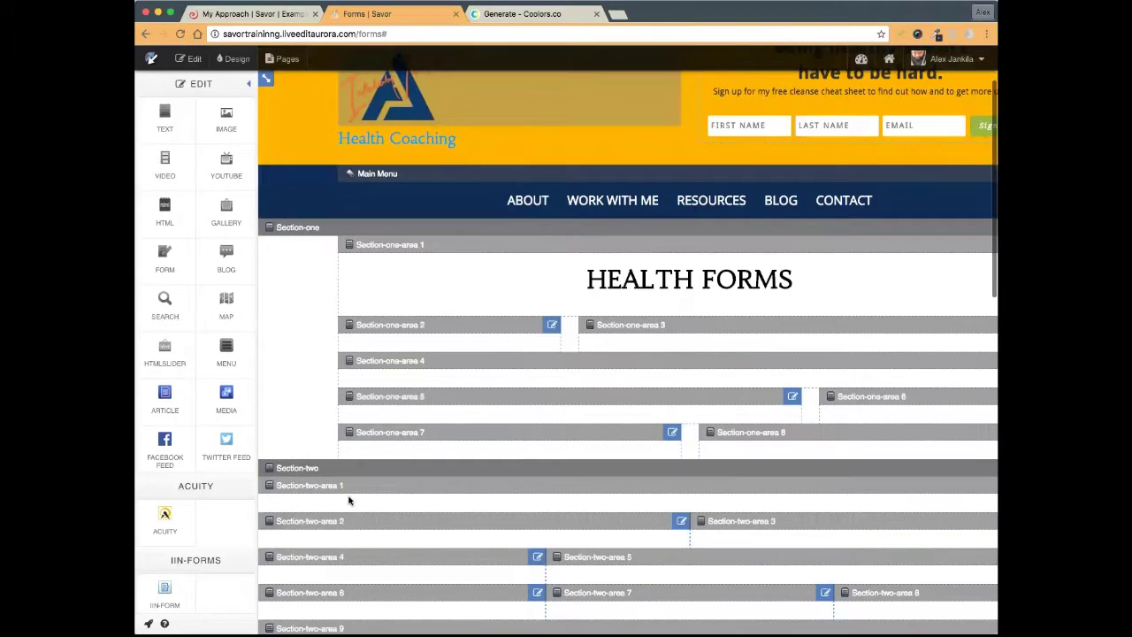
scroll(348, 500, down, 5)
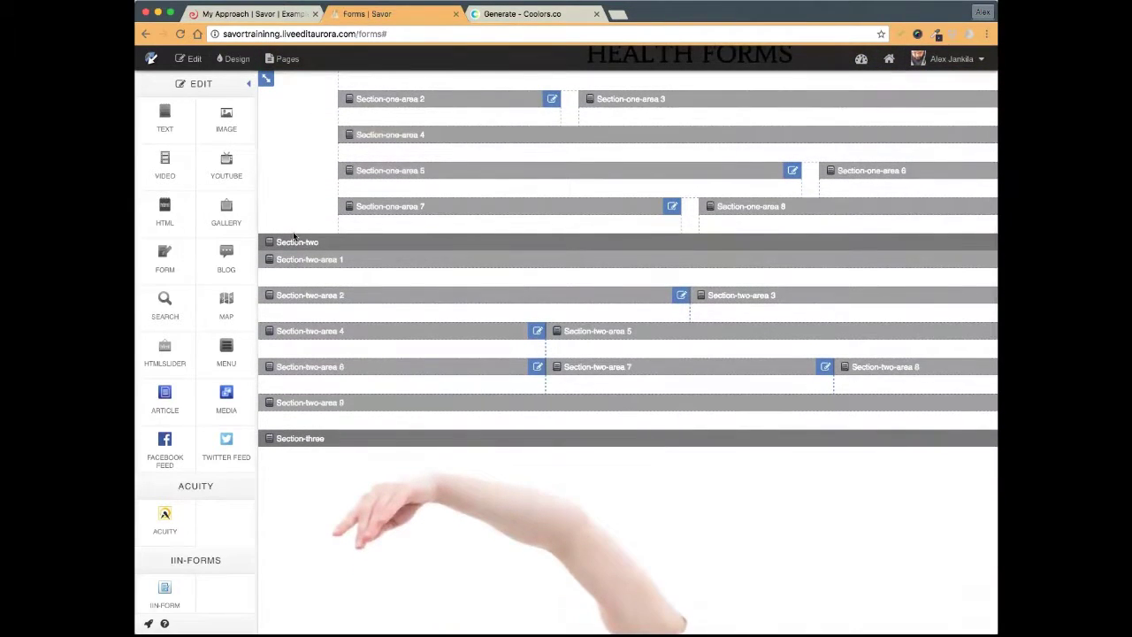
click(188, 58)
scroll(548, 386, up, 5)
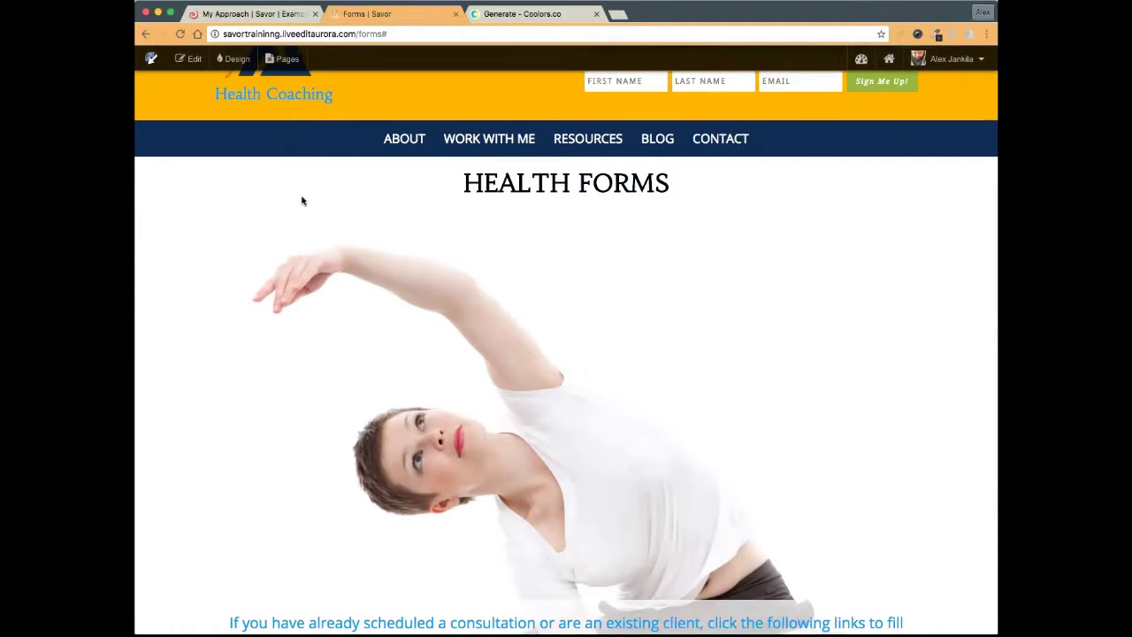
click(188, 58)
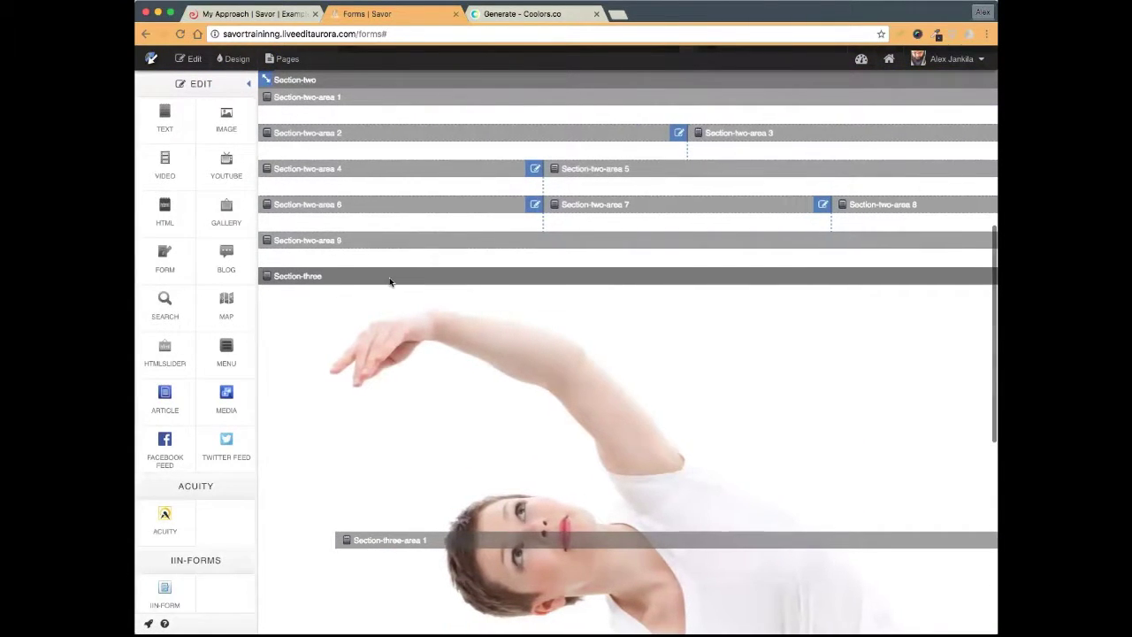
scroll(589, 271, right, 3)
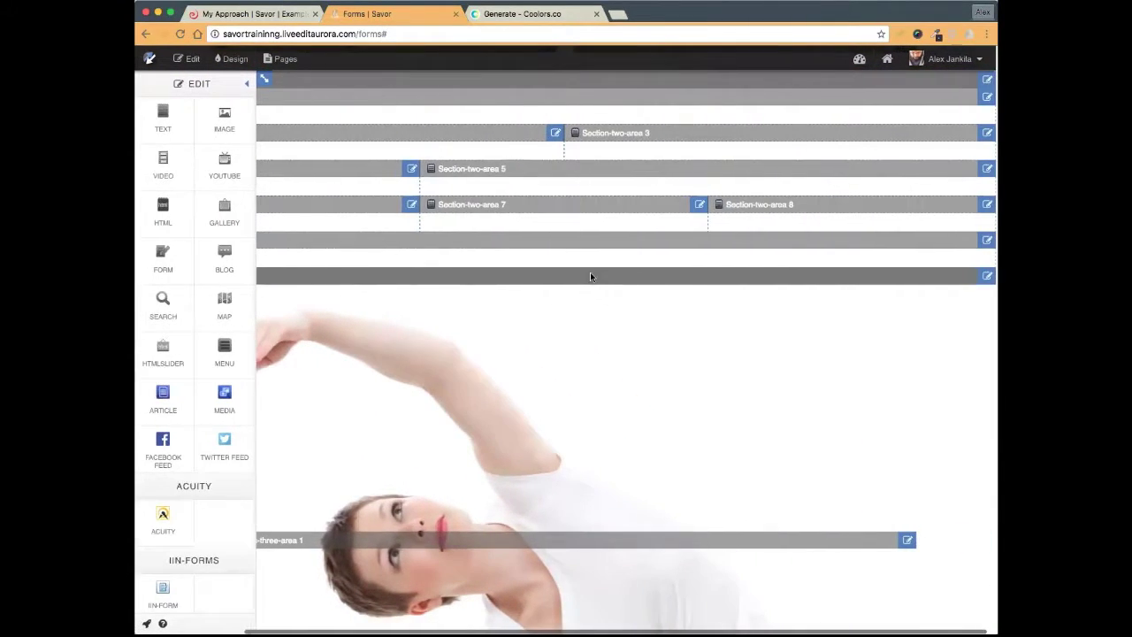
click(989, 276)
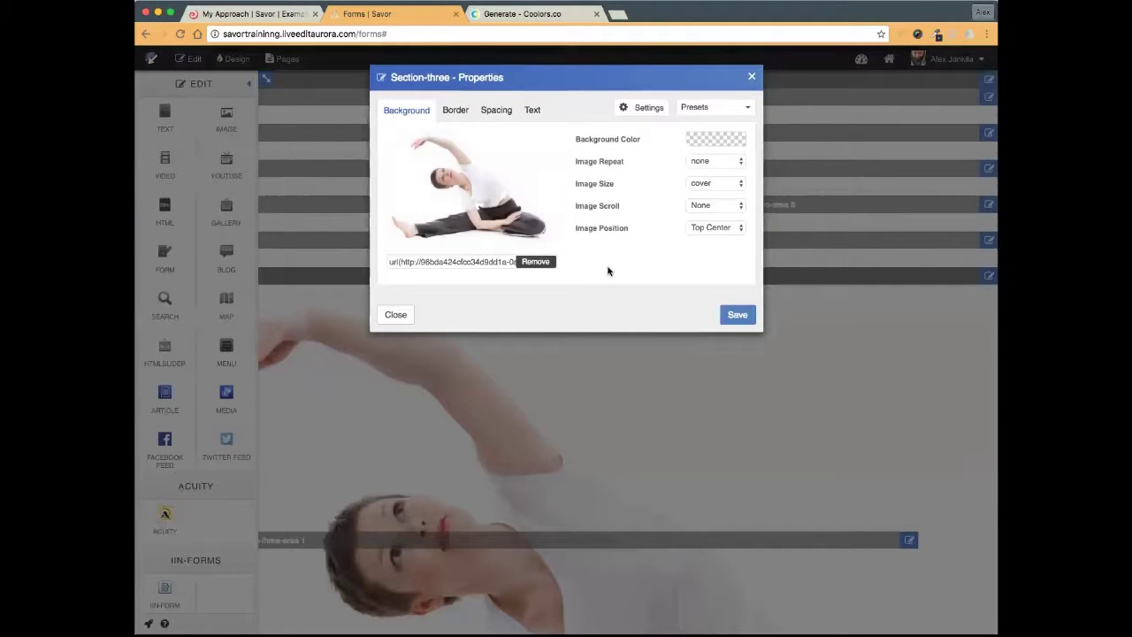
click(752, 77)
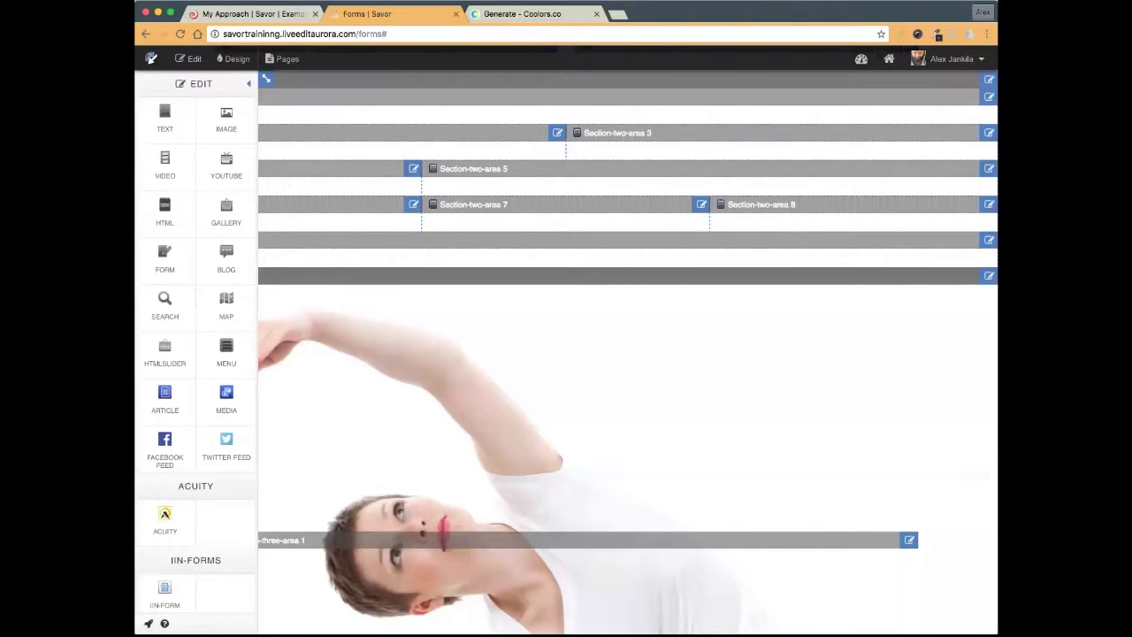
- Review the Forms page preview with the text above the three form buttons, then reopen editing
click(188, 59)
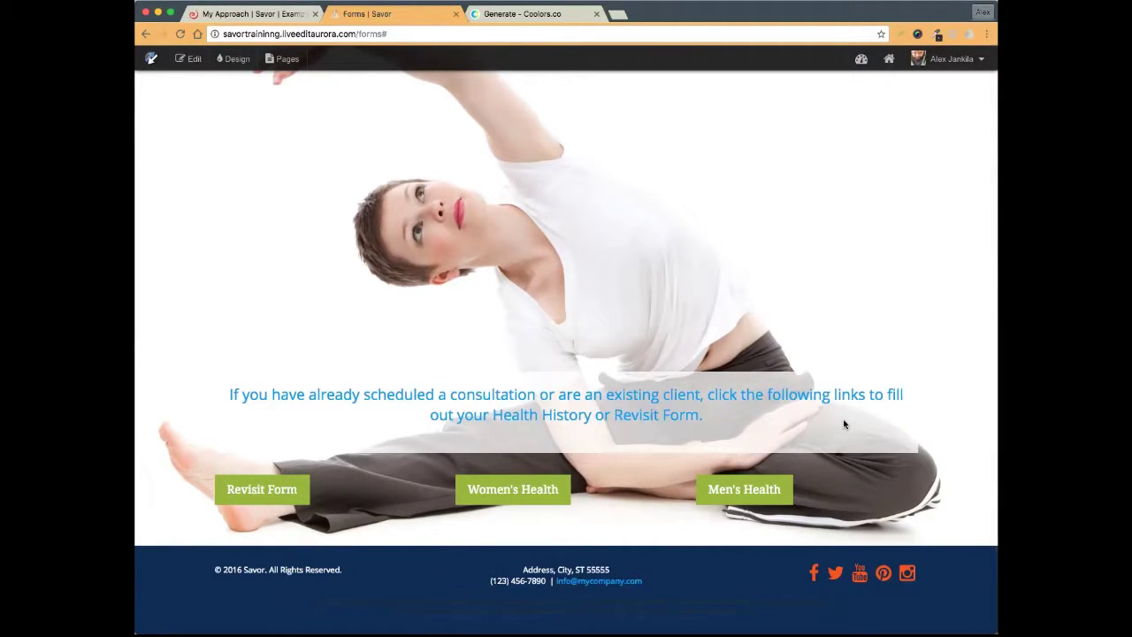
scroll(605, 306, up, 3)
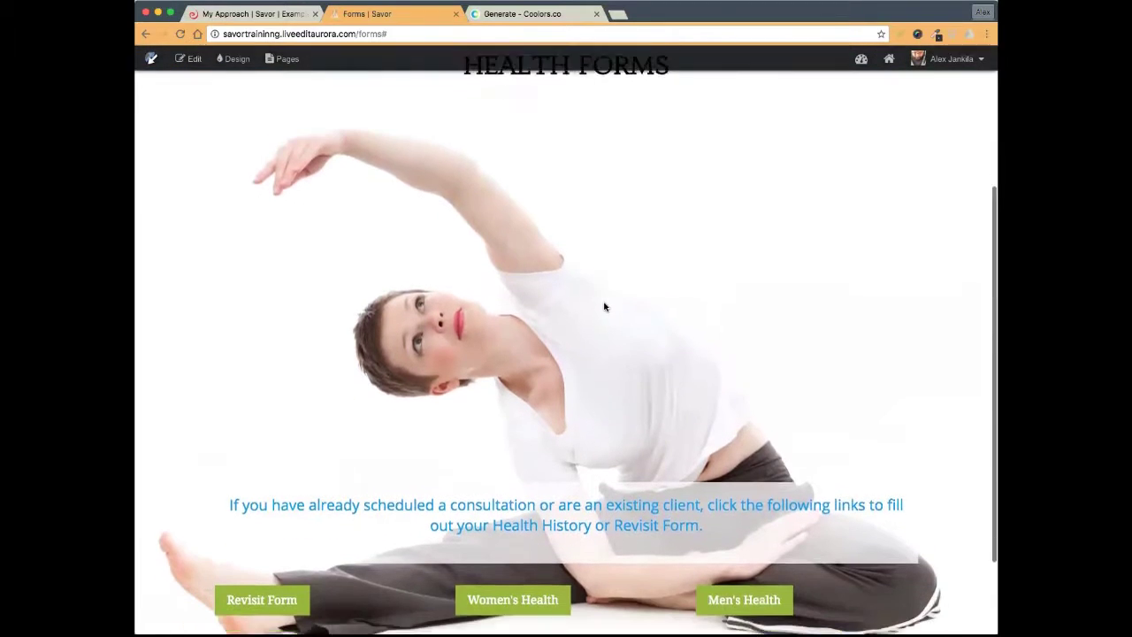
scroll(605, 307, down, 1)
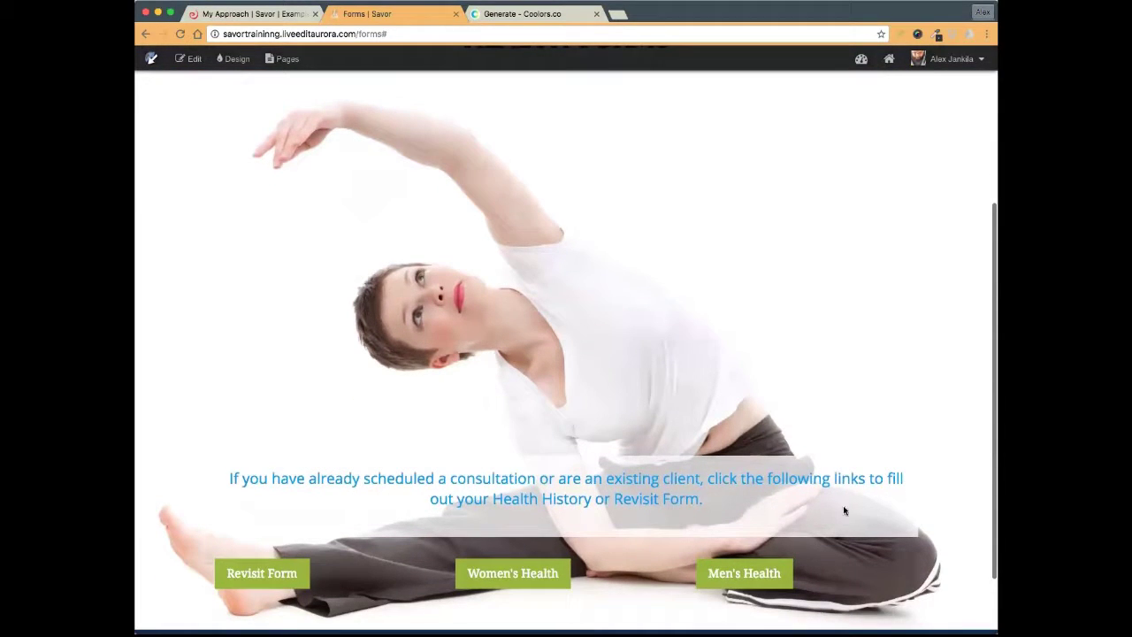
scroll(840, 509, down, 2)
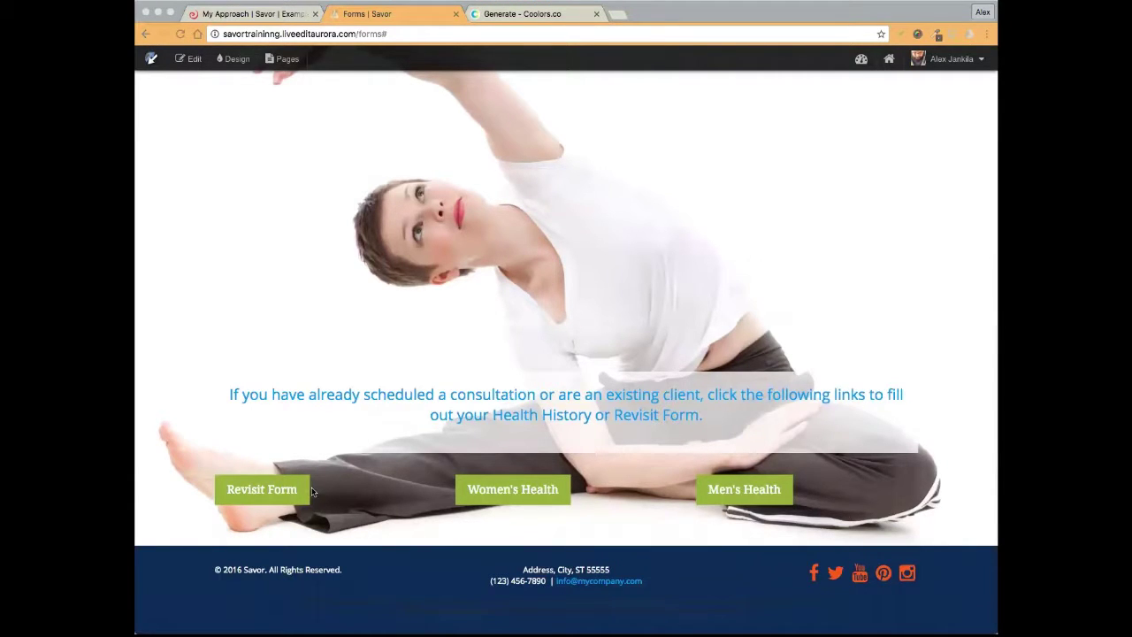
click(188, 58)
- Set the Revisit Form column's text alignment to Center and save
scroll(432, 390, down, 10)
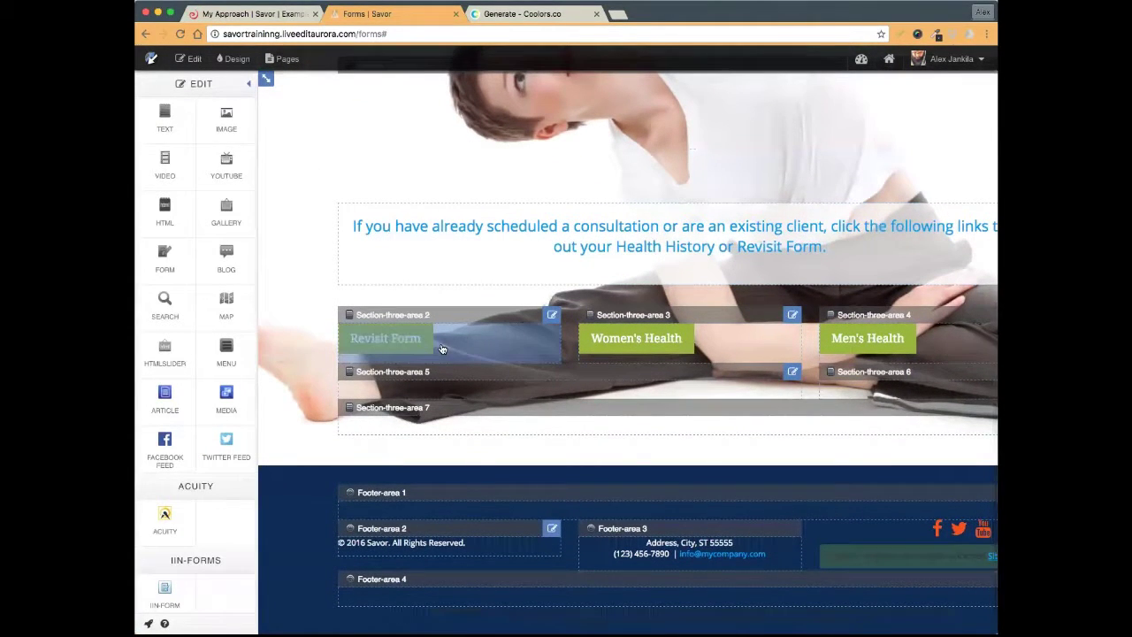
click(552, 317)
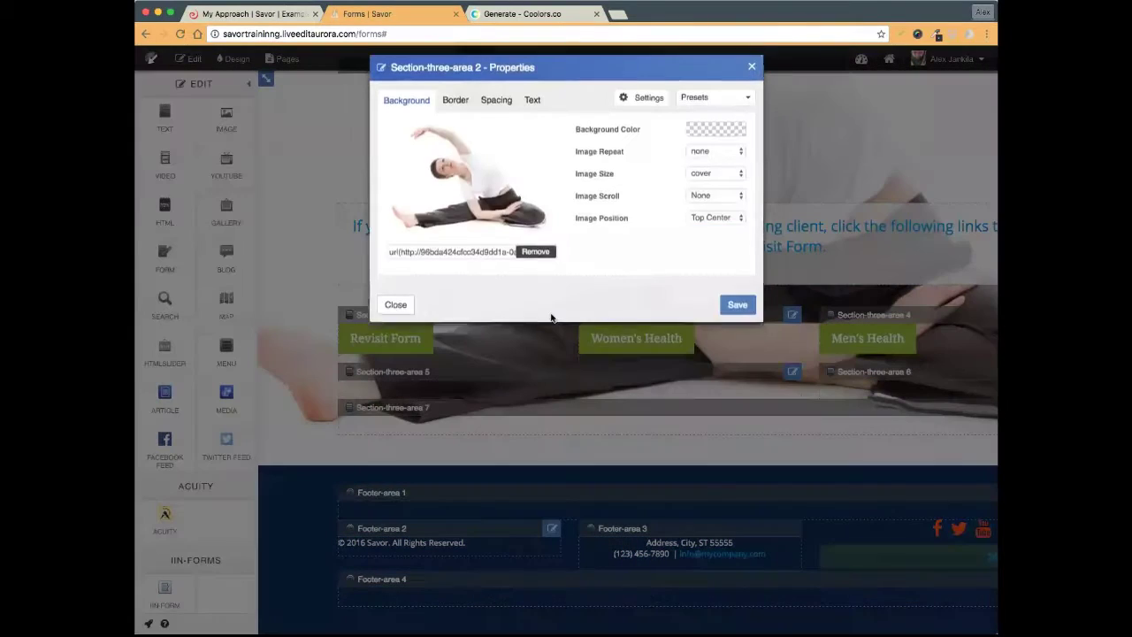
click(531, 111)
click(517, 206)
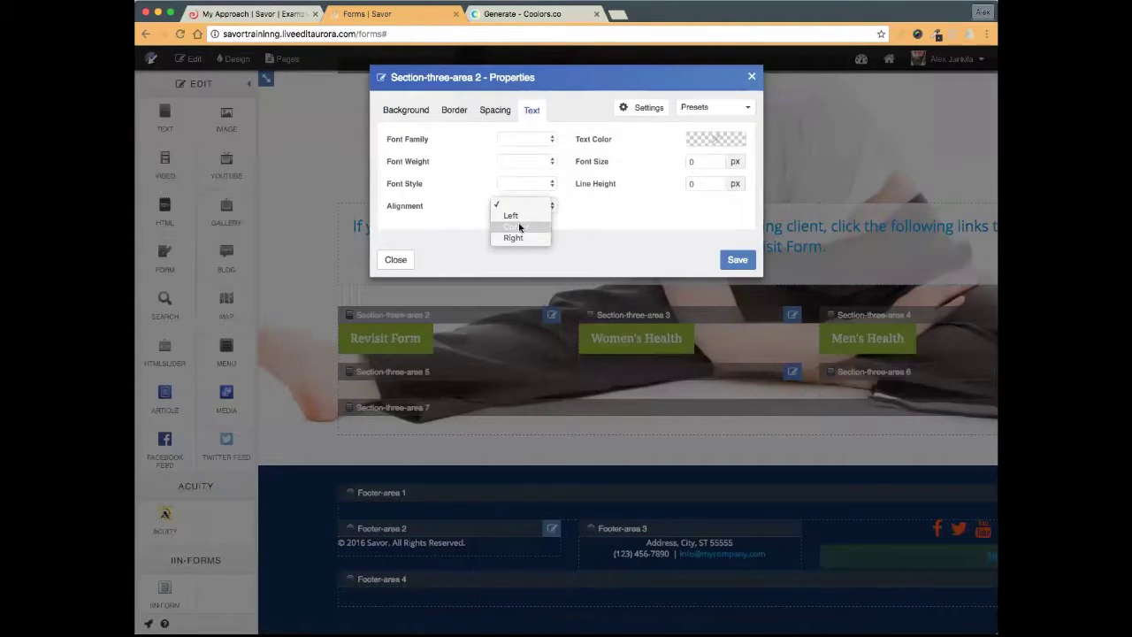
click(516, 226)
click(738, 262)
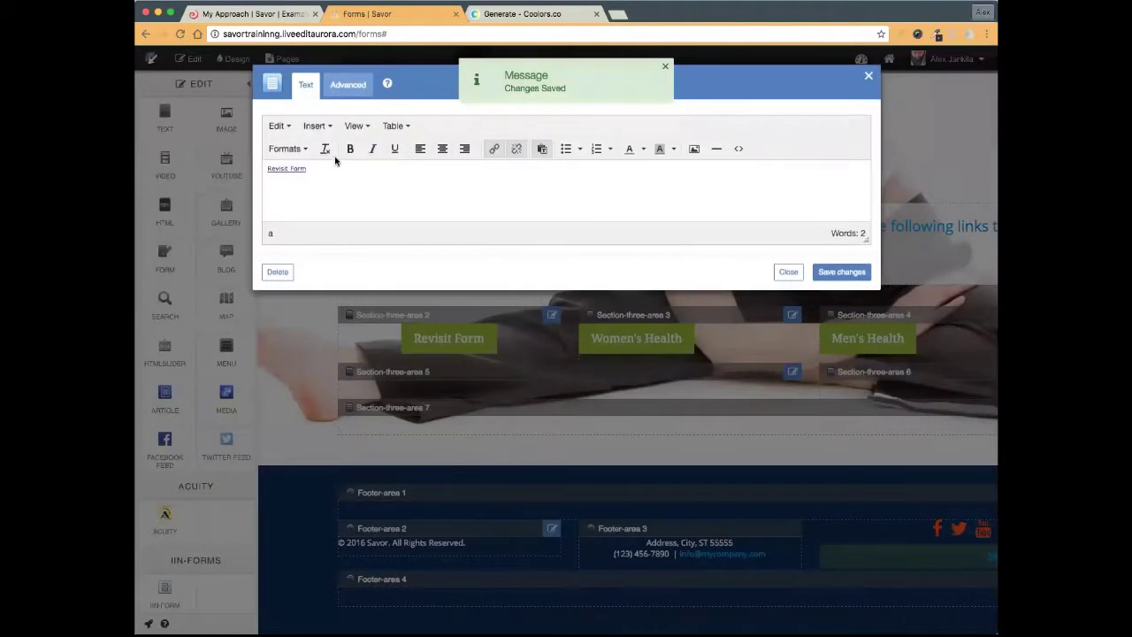
click(872, 81)
- Center the Women's Health and Men's Health columns the same way, then preview the page
click(793, 315)
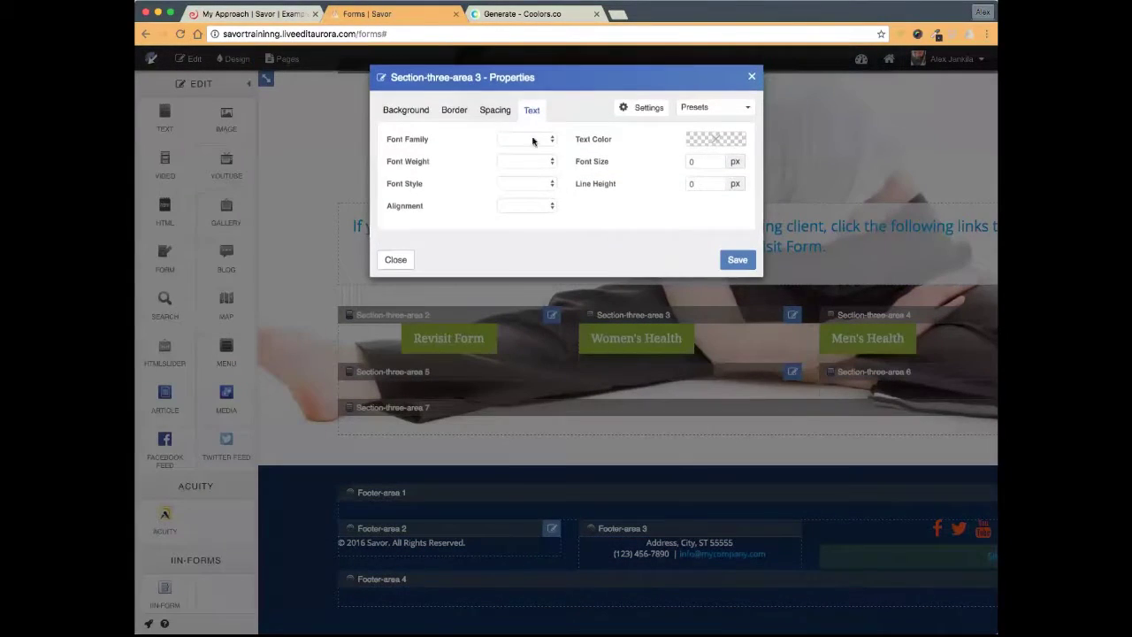
click(525, 208)
click(525, 228)
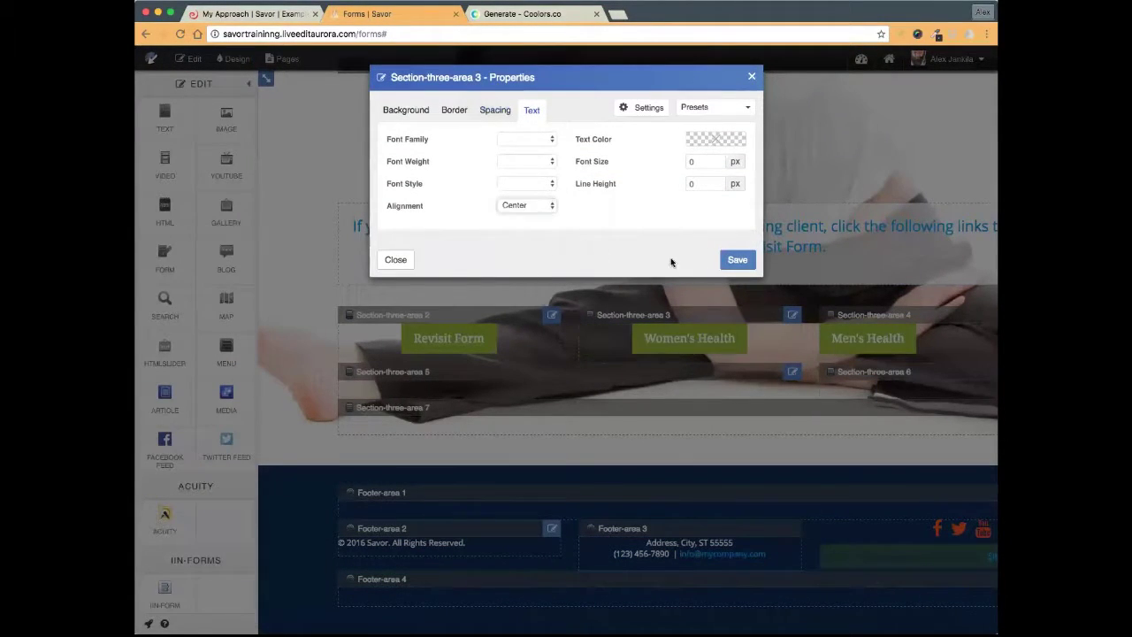
click(736, 258)
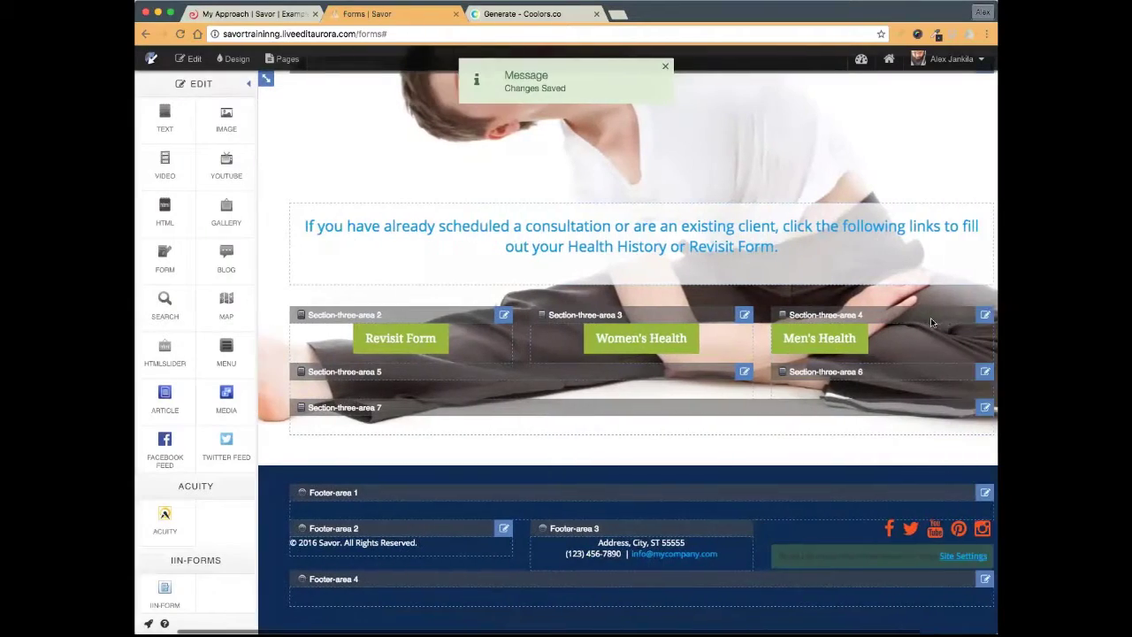
click(985, 315)
click(527, 206)
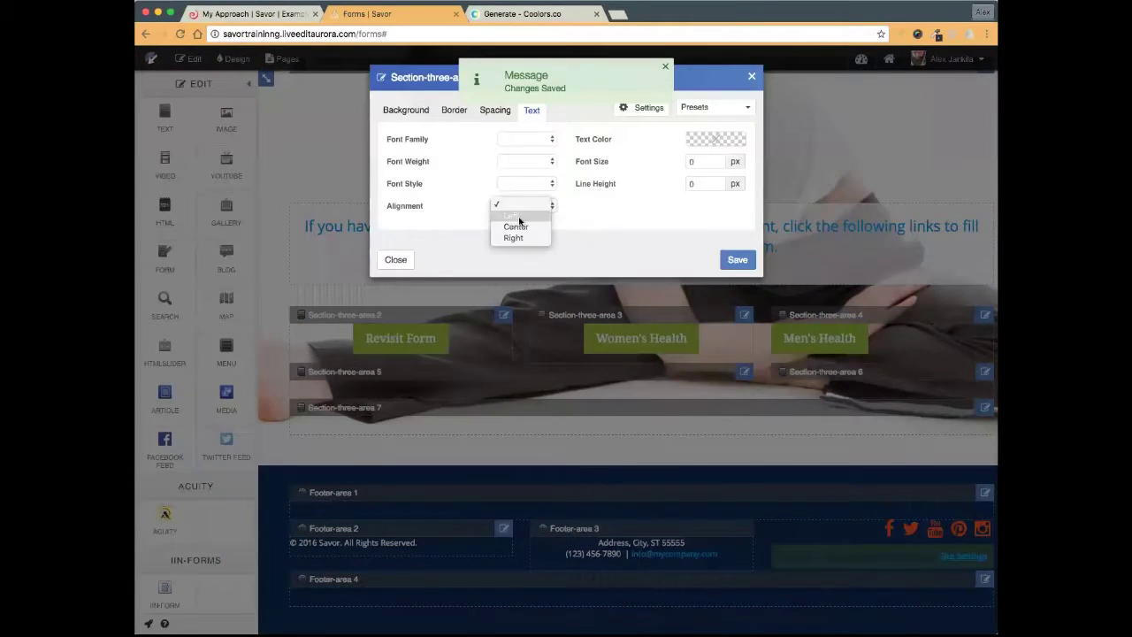
click(525, 227)
click(738, 259)
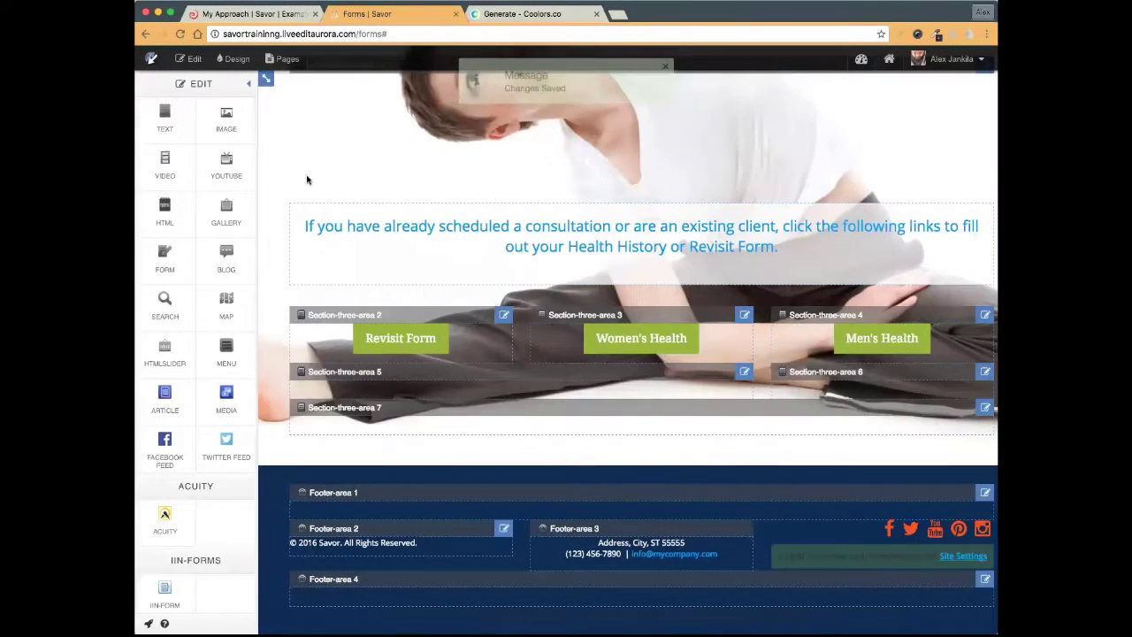
click(189, 59)
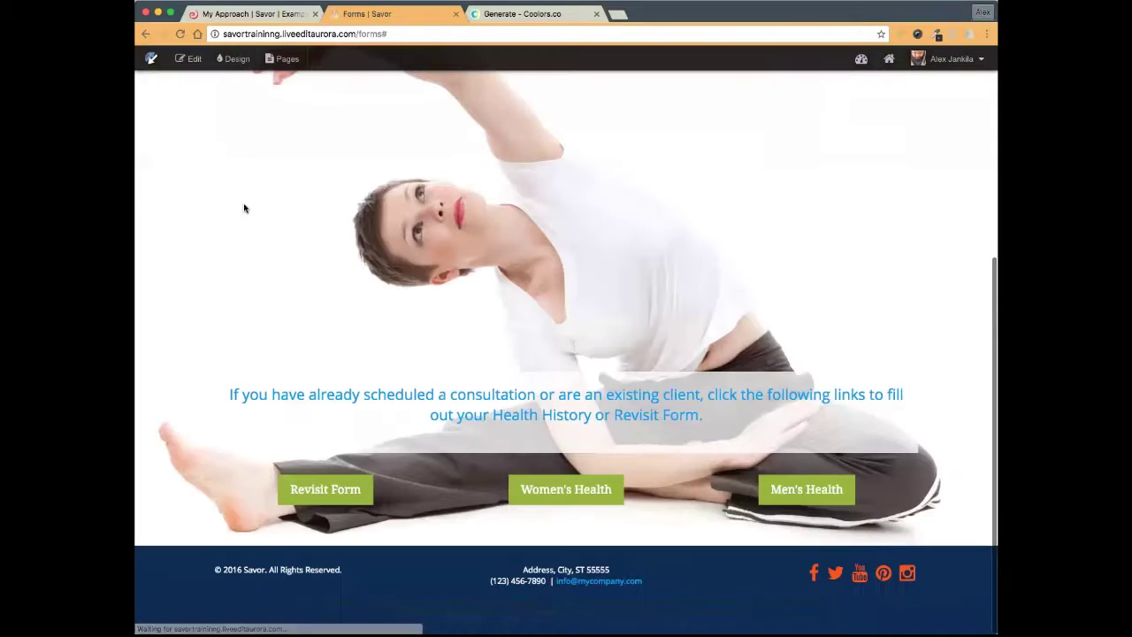
- Select the Revisit Form button's link text and open its link settings
click(188, 60)
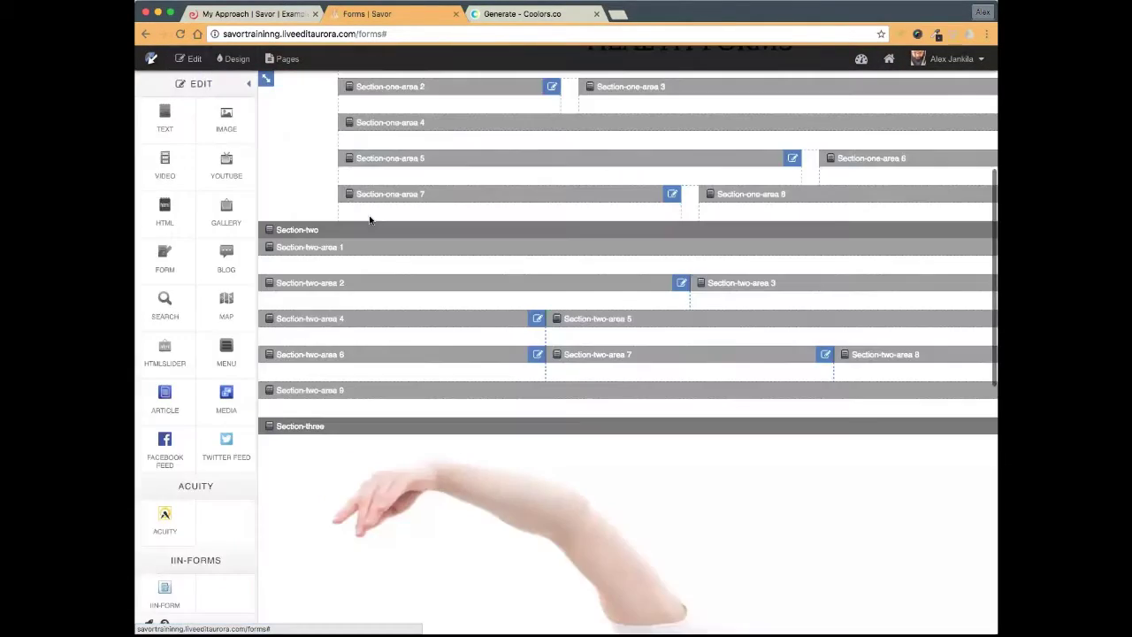
scroll(369, 220, down, 5)
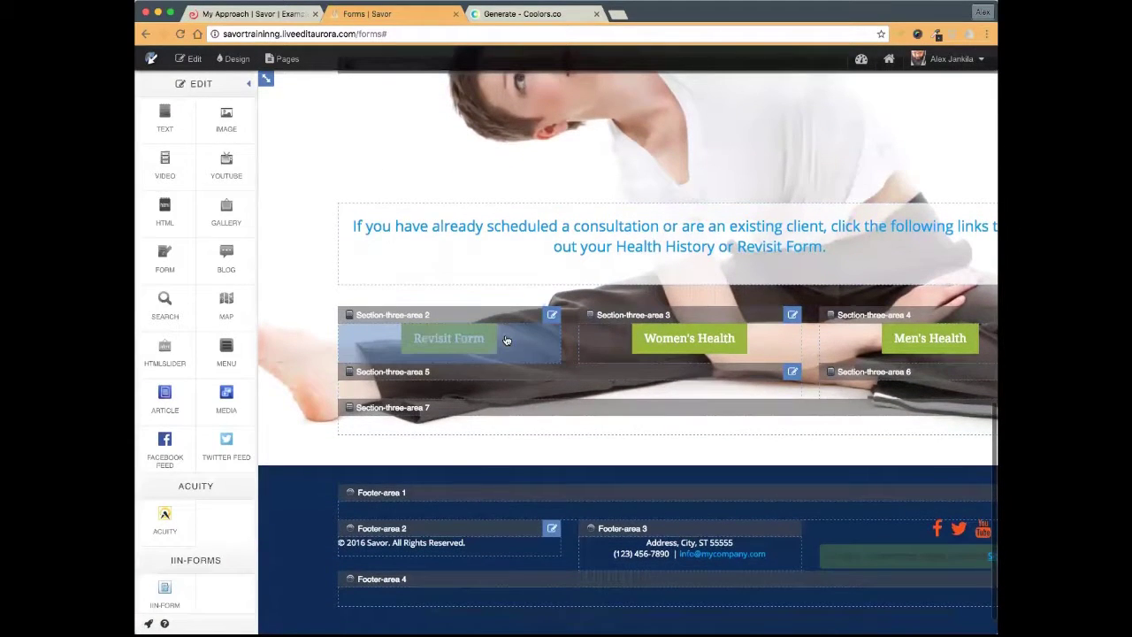
click(506, 339)
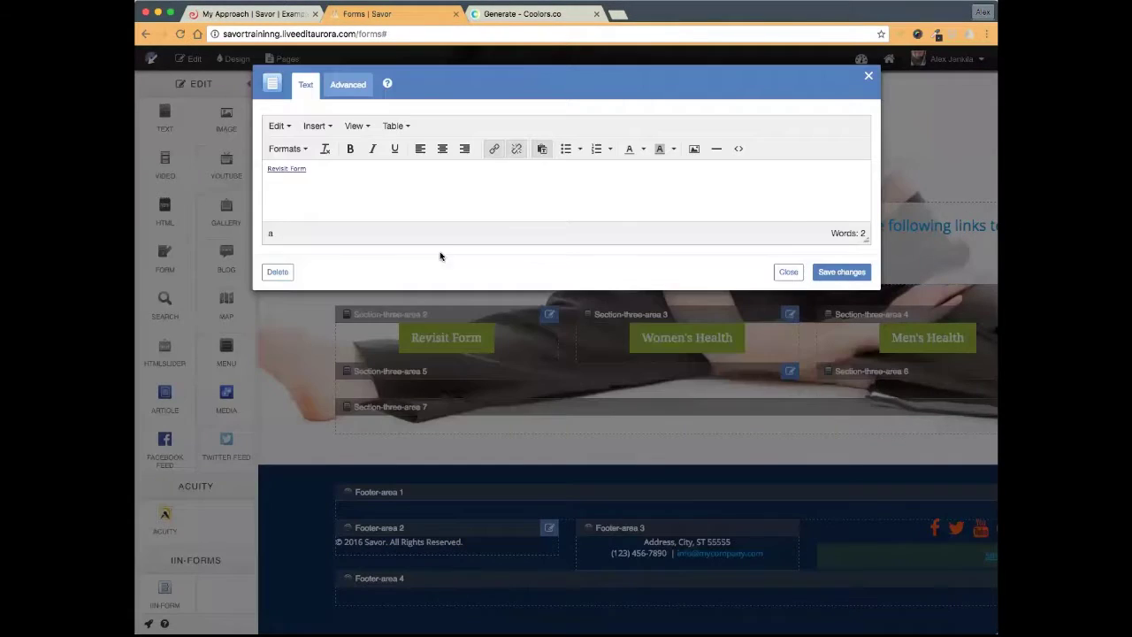
drag(307, 168, 261, 168)
click(495, 150)
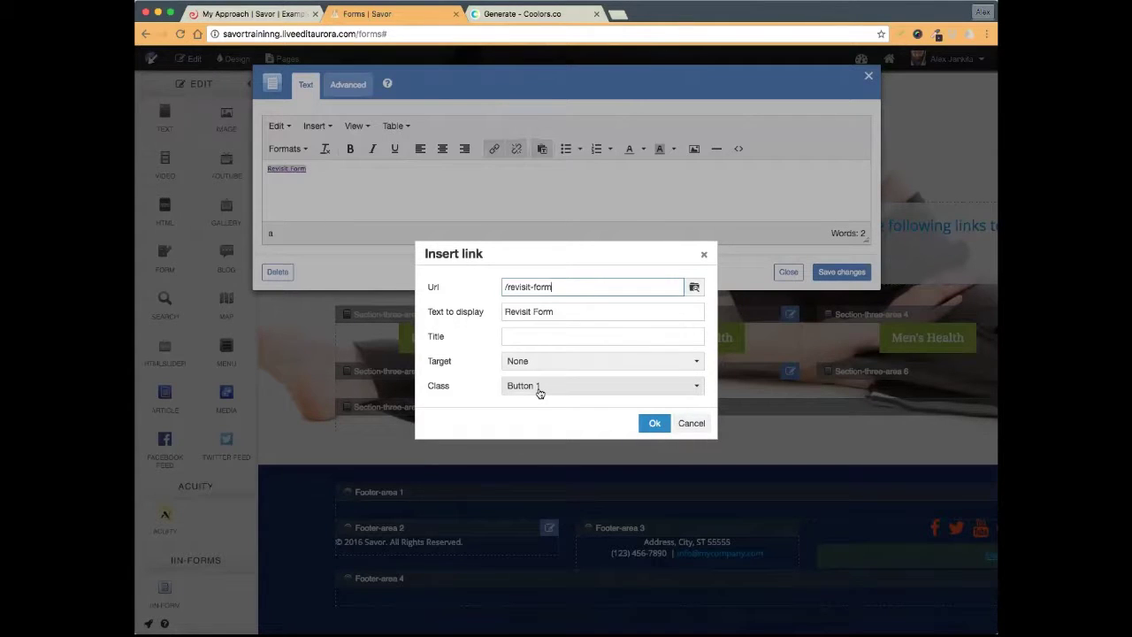
drag(528, 258, 470, 385)
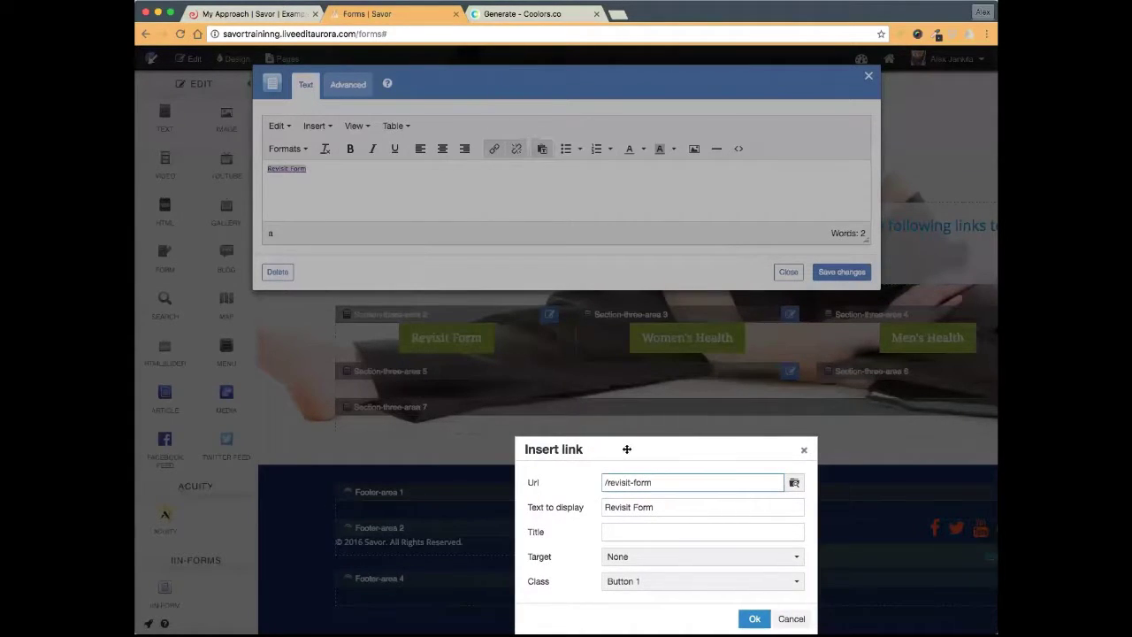
drag(625, 445, 578, 299)
- Apply the Full Width Button class to the Revisit Form link, save, and preview the result
click(591, 434)
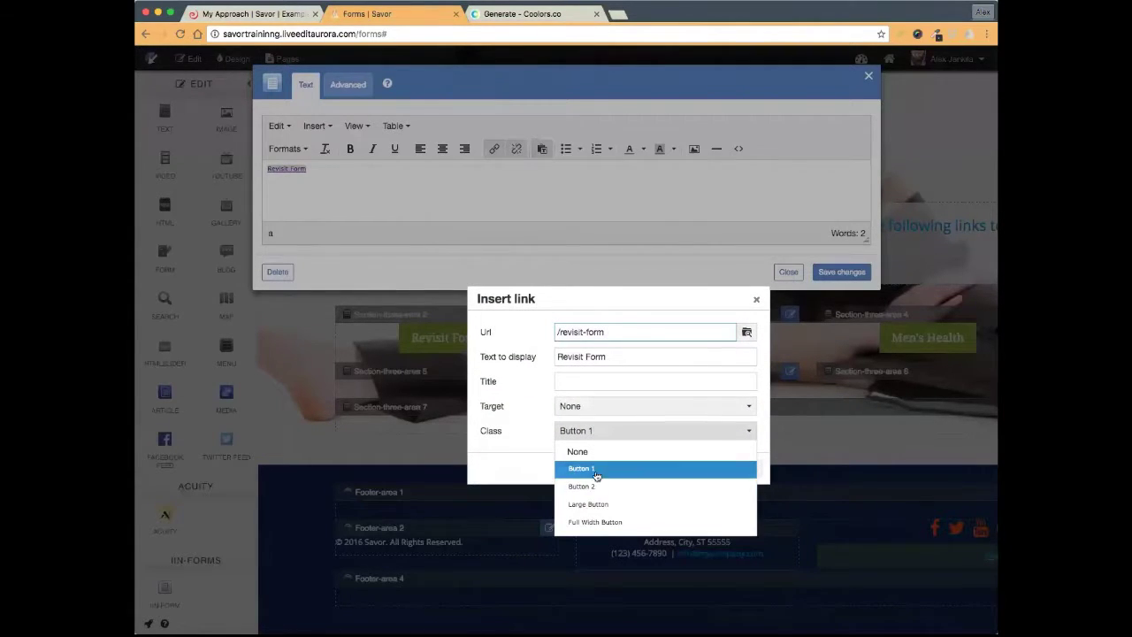
click(603, 524)
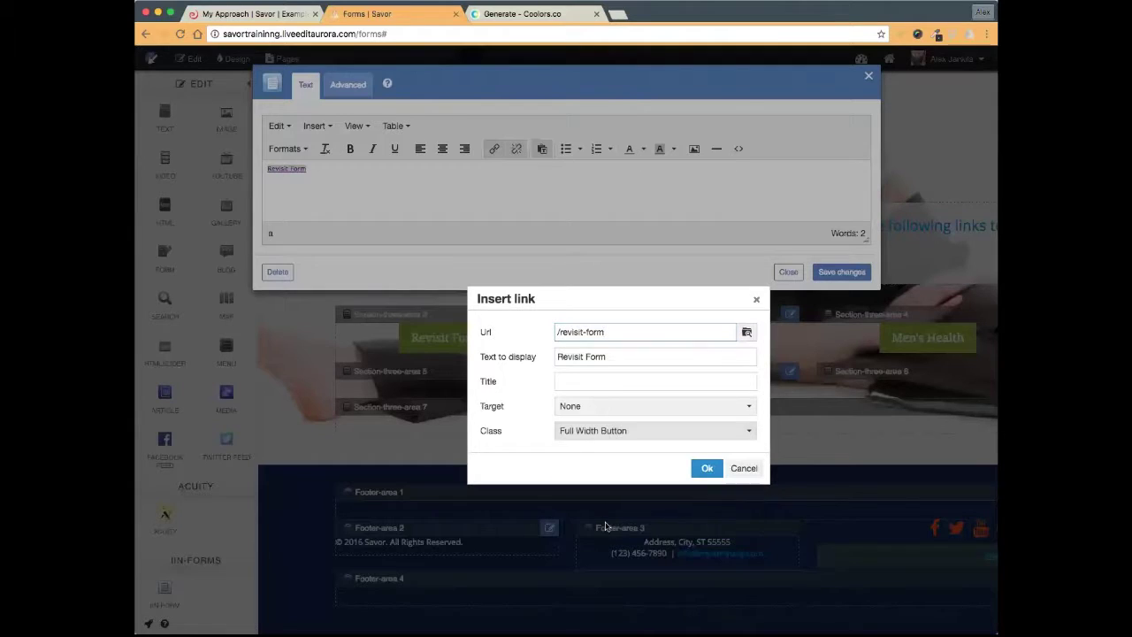
drag(573, 299, 579, 400)
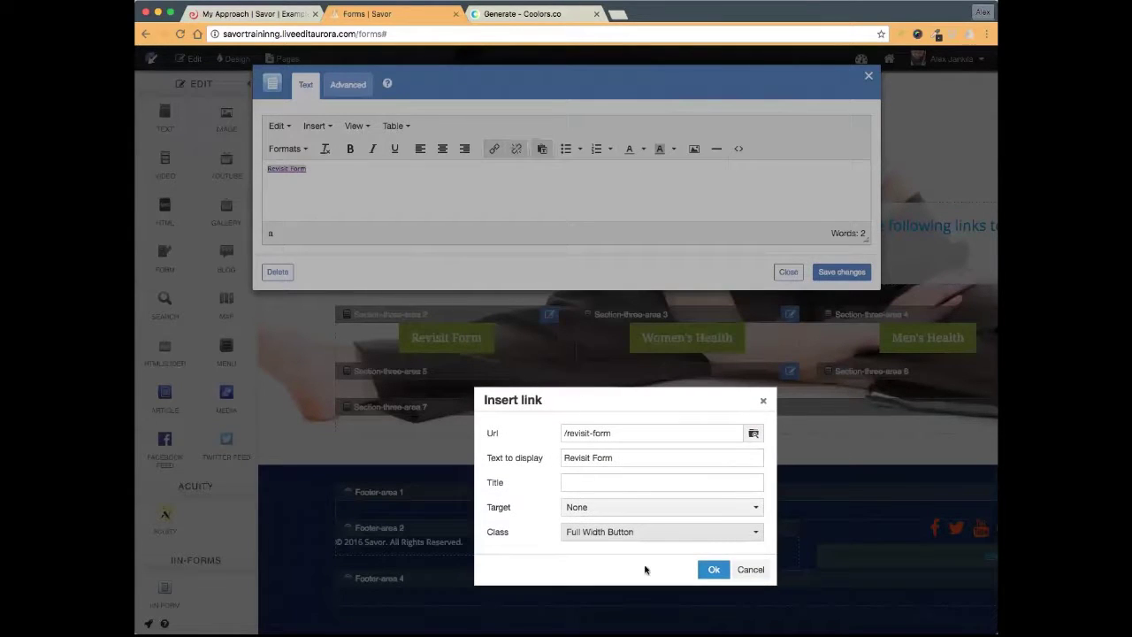
click(714, 569)
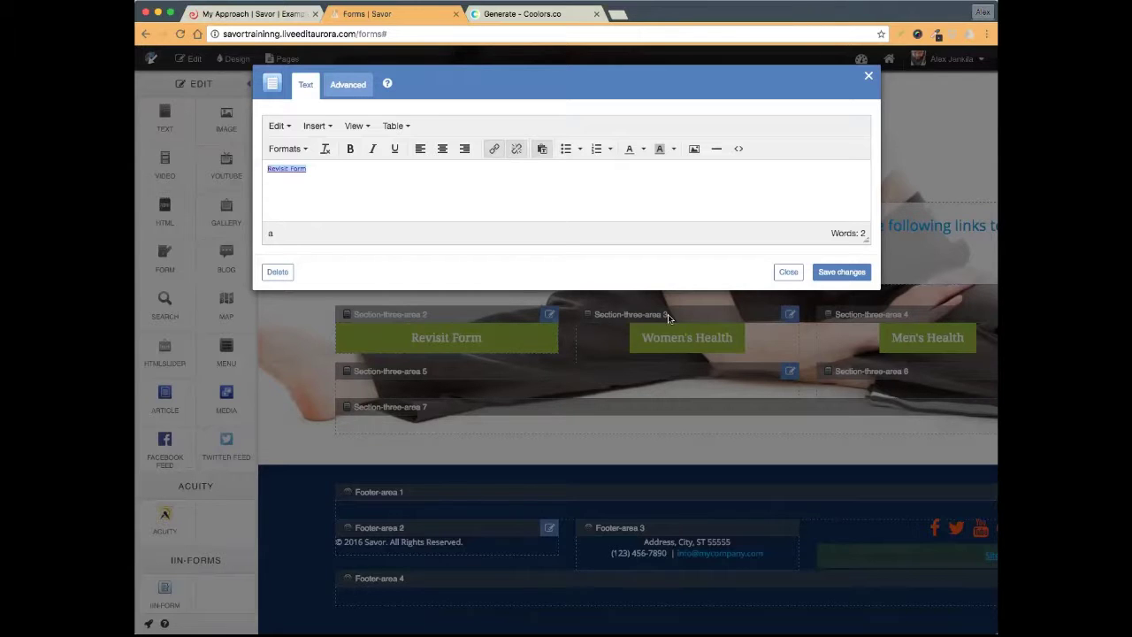
click(843, 272)
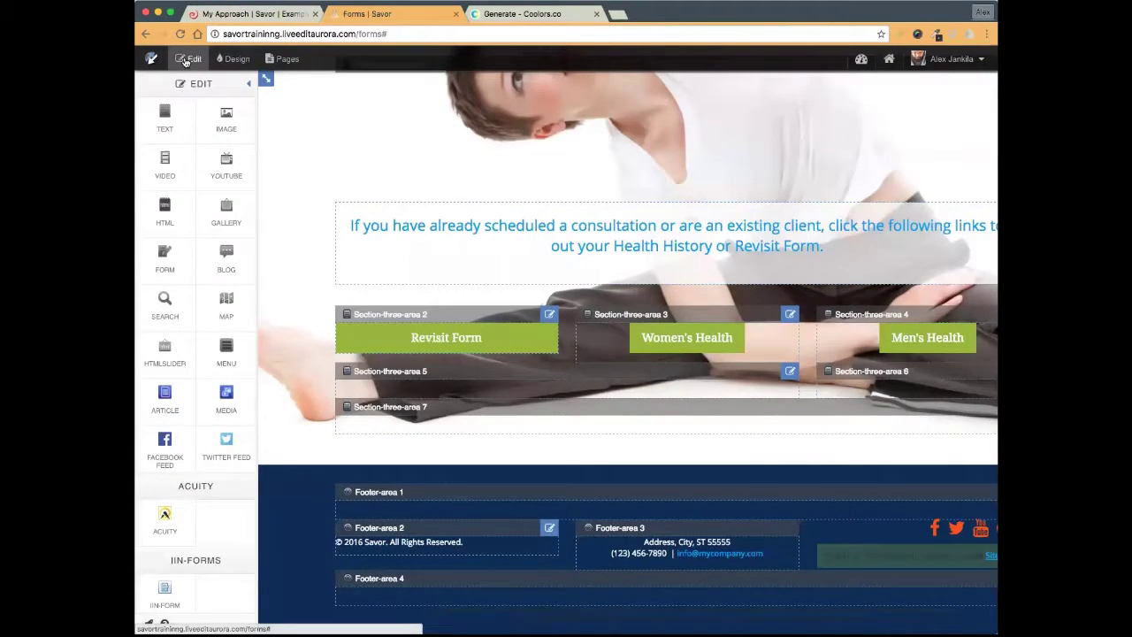
click(184, 60)
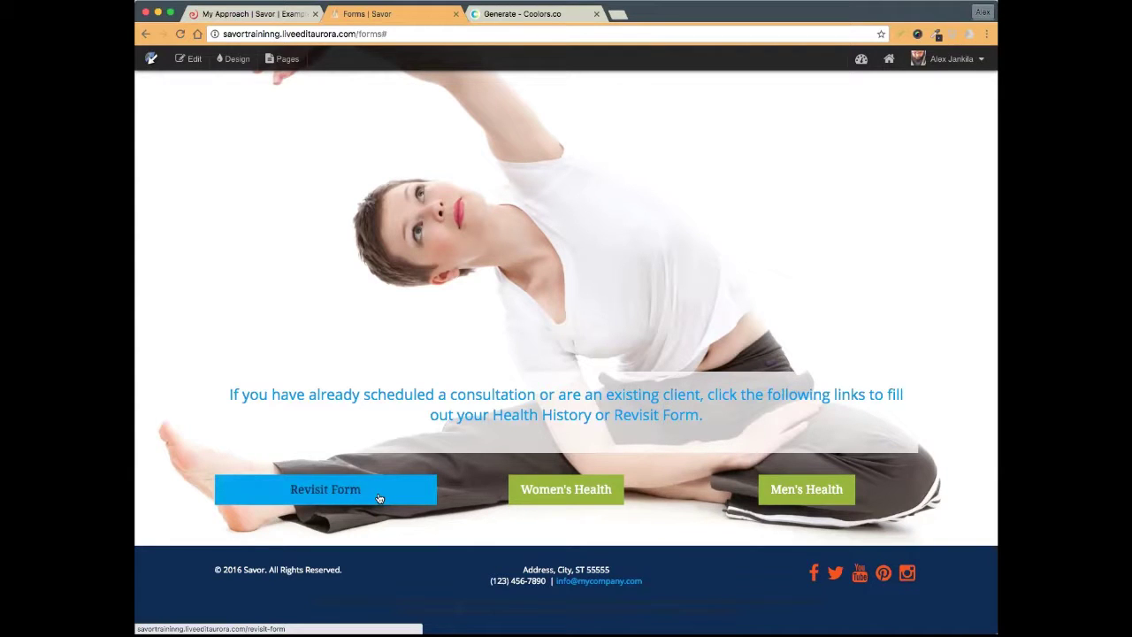
click(187, 59)
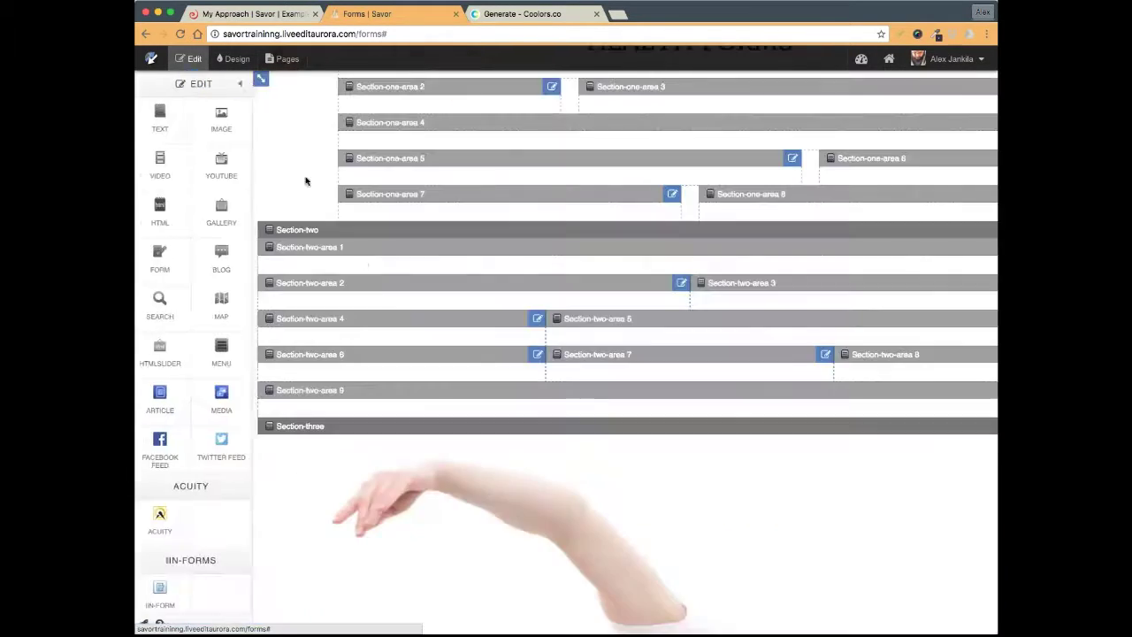
- Give the Women's Health link the Full Width Button class and save it
scroll(384, 284, down, 10)
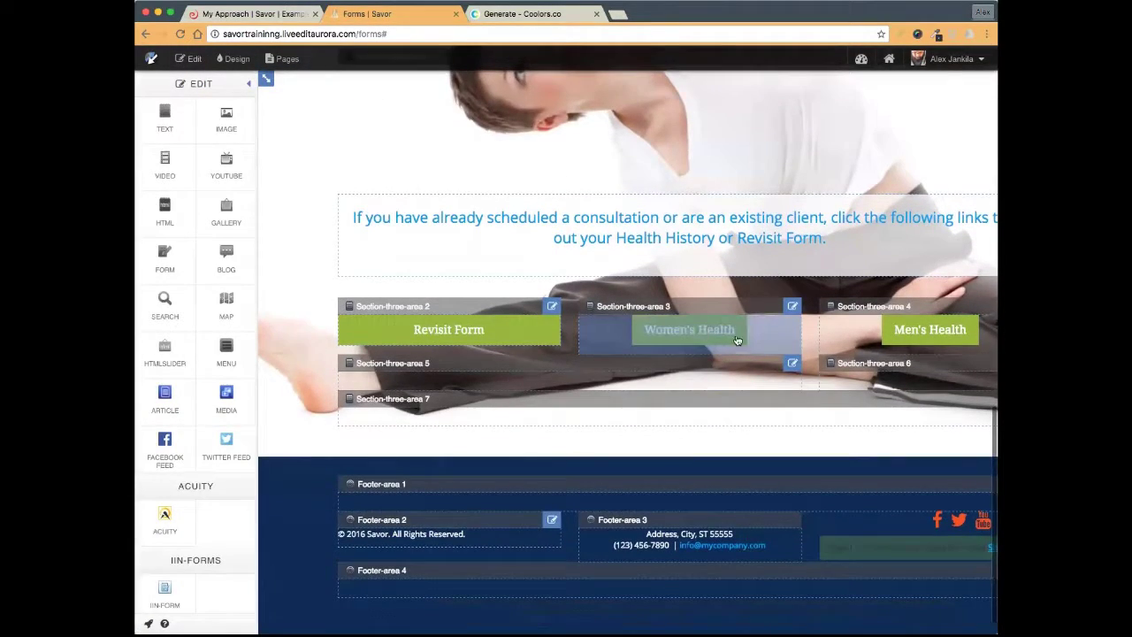
click(767, 333)
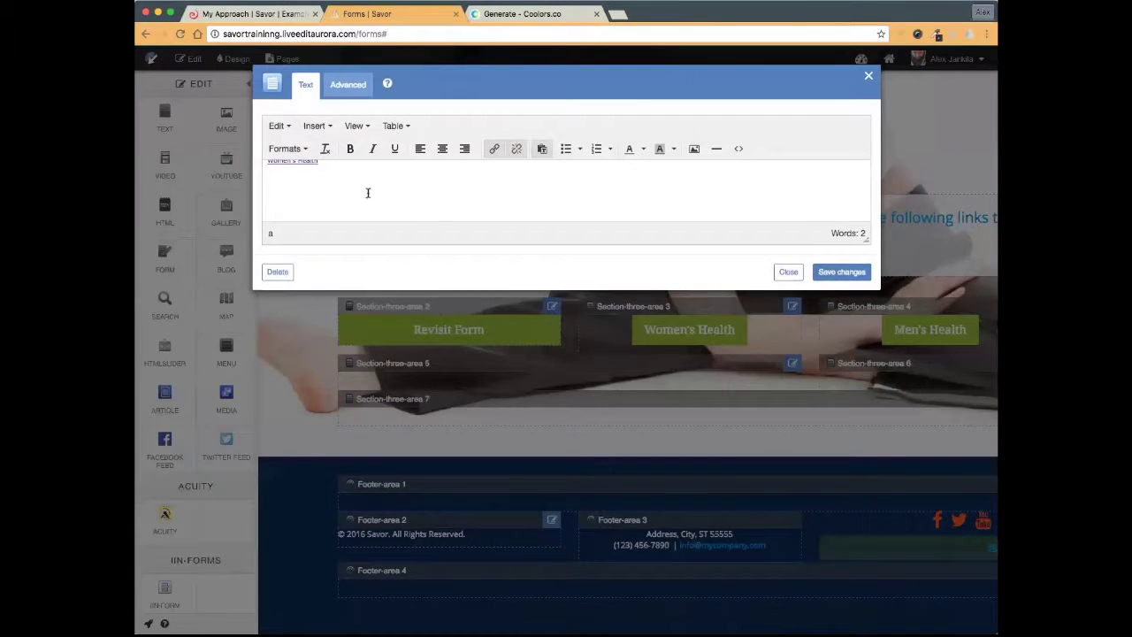
drag(321, 168, 257, 166)
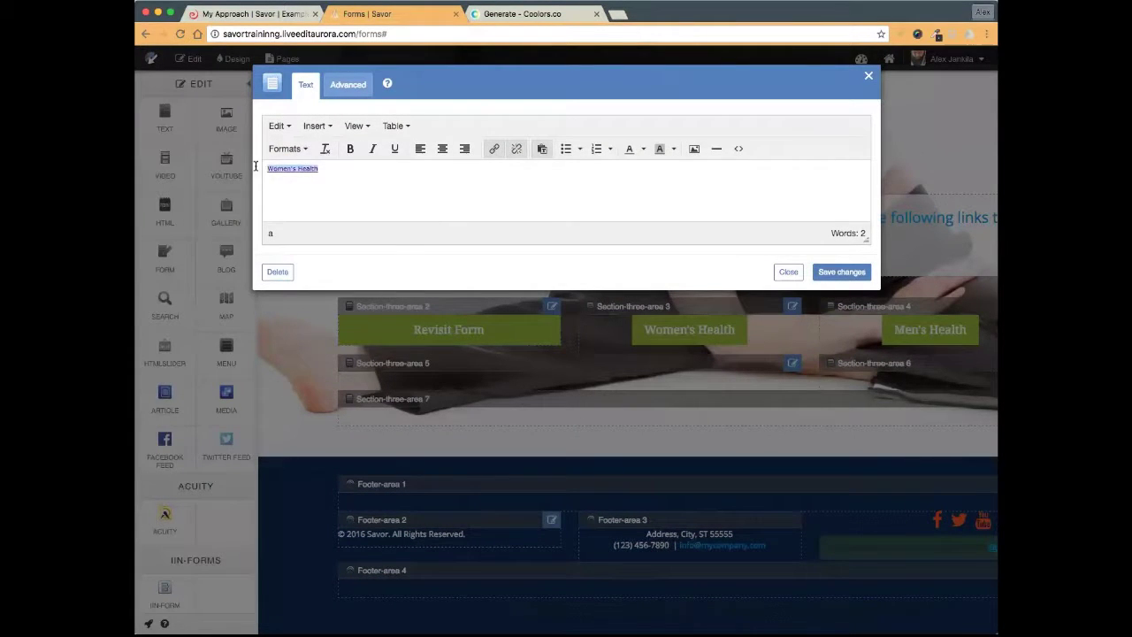
click(493, 150)
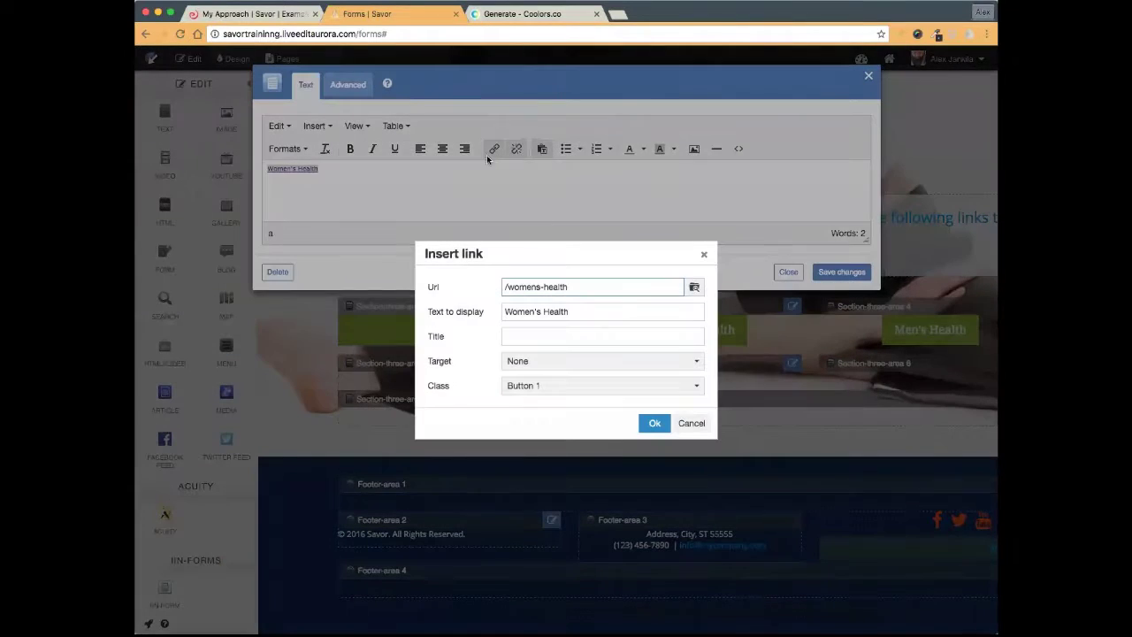
click(545, 387)
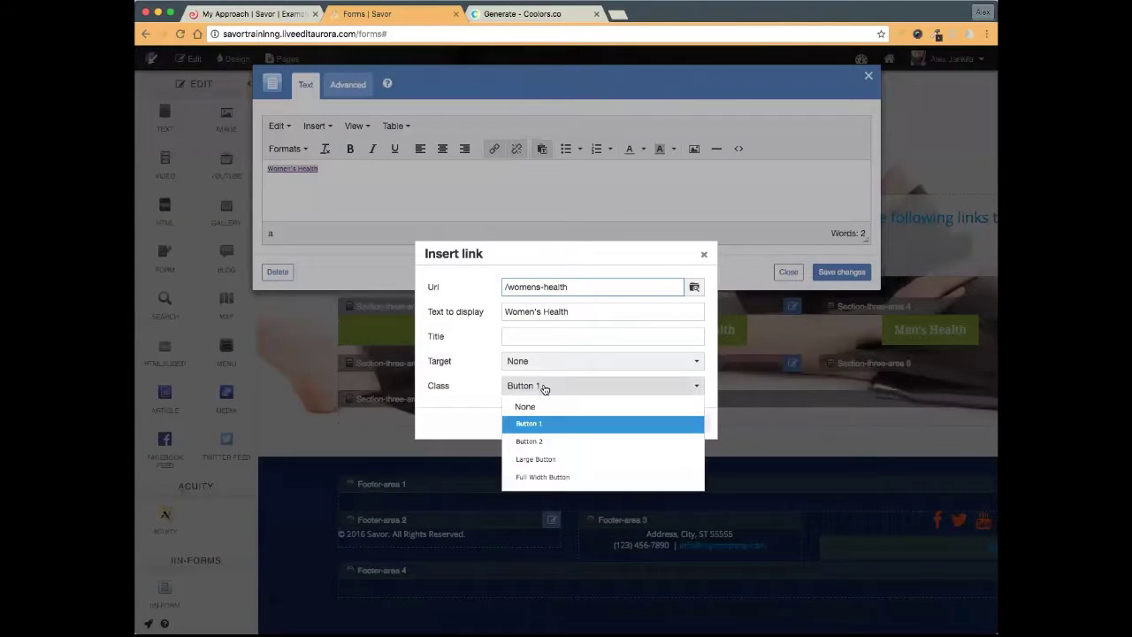
click(557, 480)
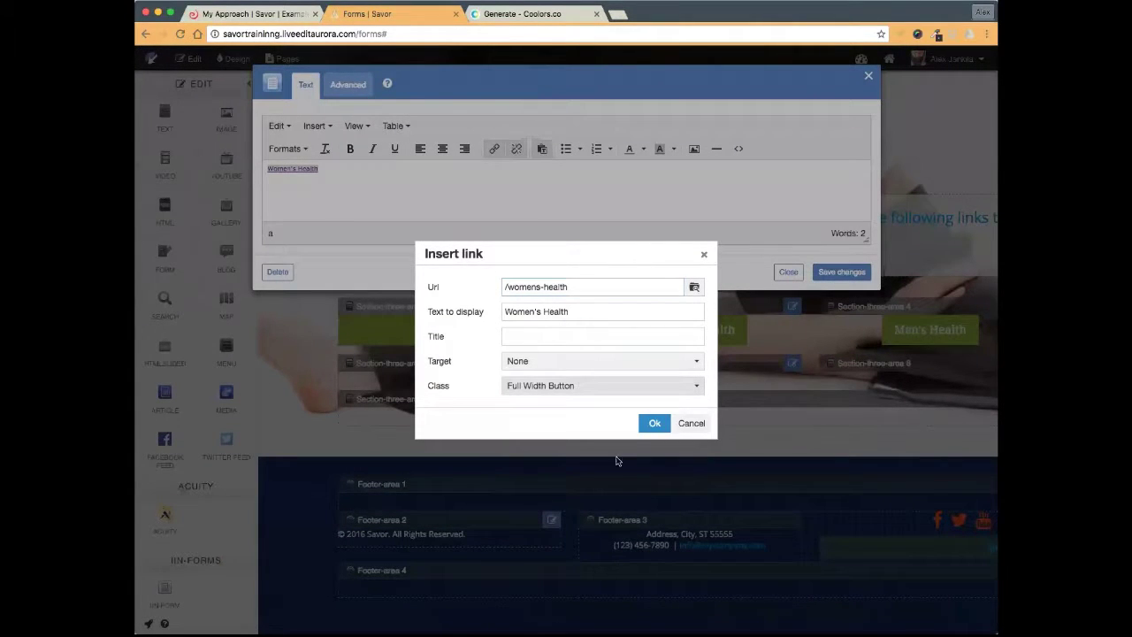
click(652, 426)
click(849, 273)
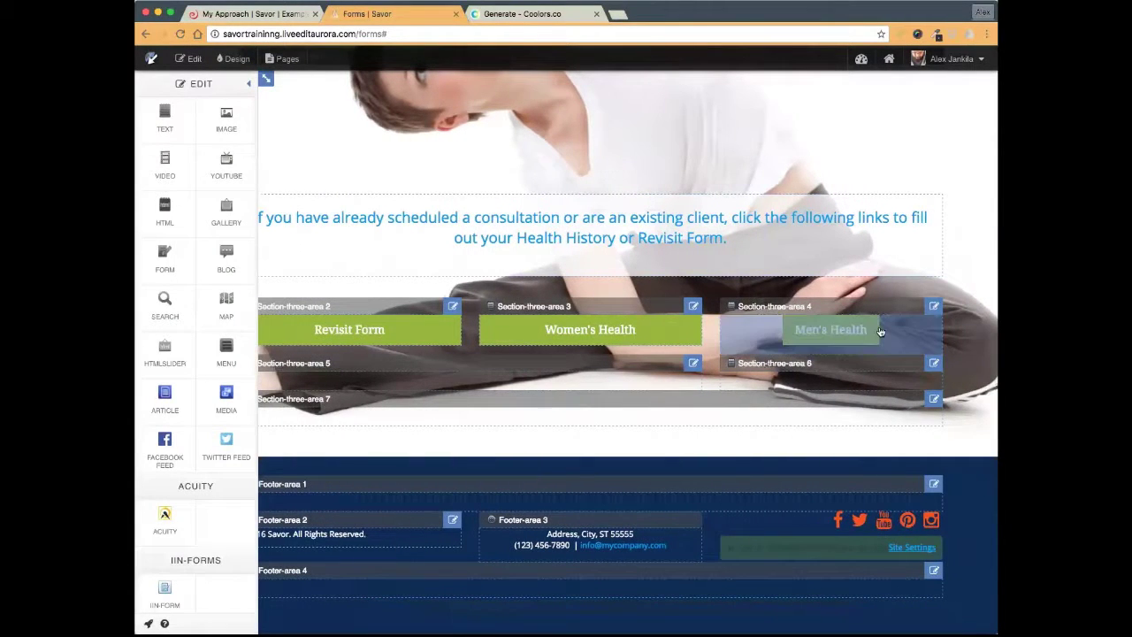
- Give the Men's Health link the Full Width Button class, save, and preview the Forms page
click(880, 331)
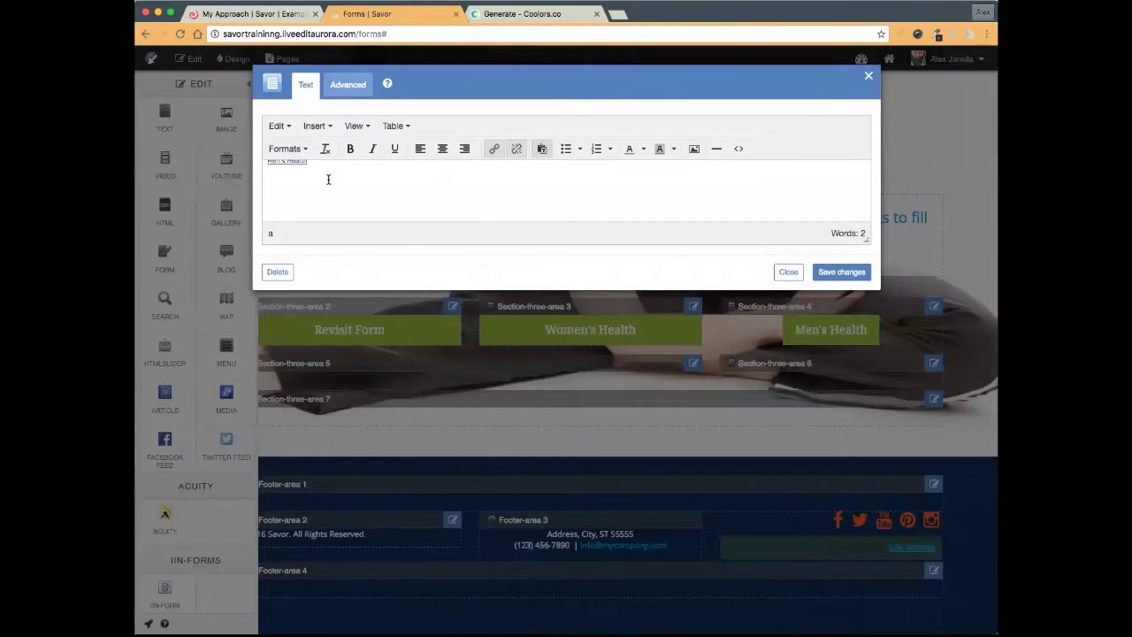
drag(309, 169, 266, 169)
click(496, 150)
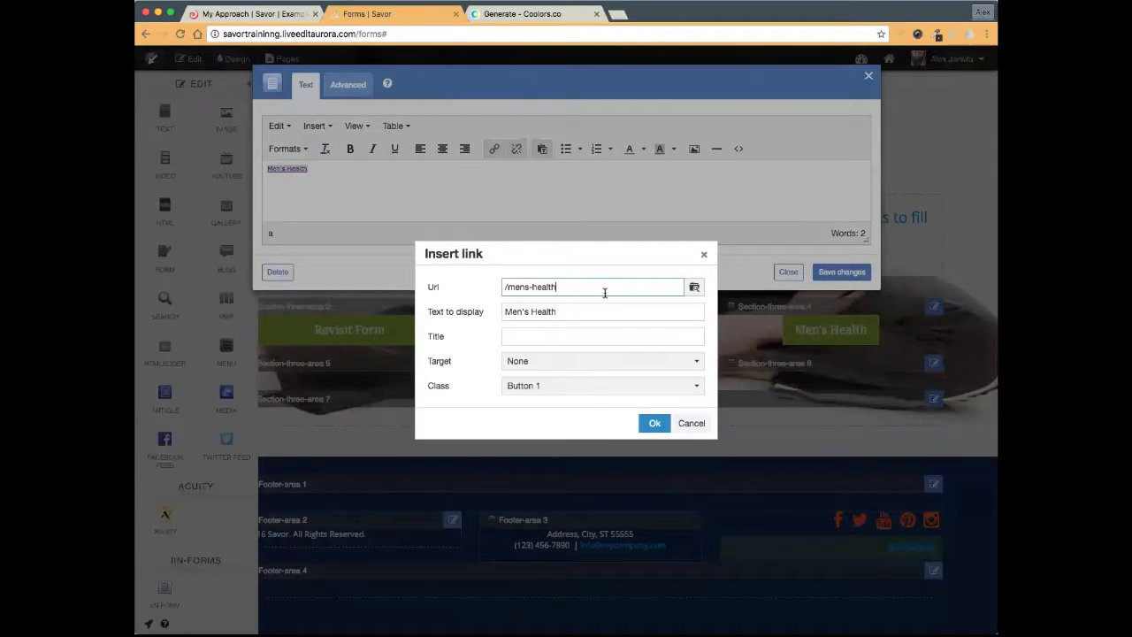
click(536, 387)
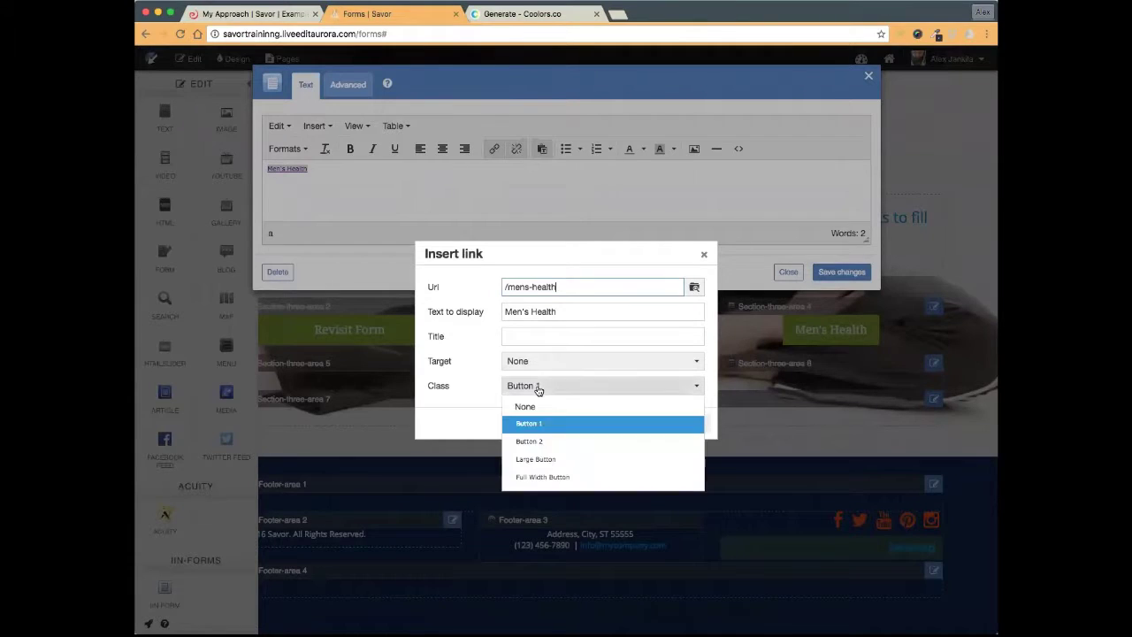
click(554, 479)
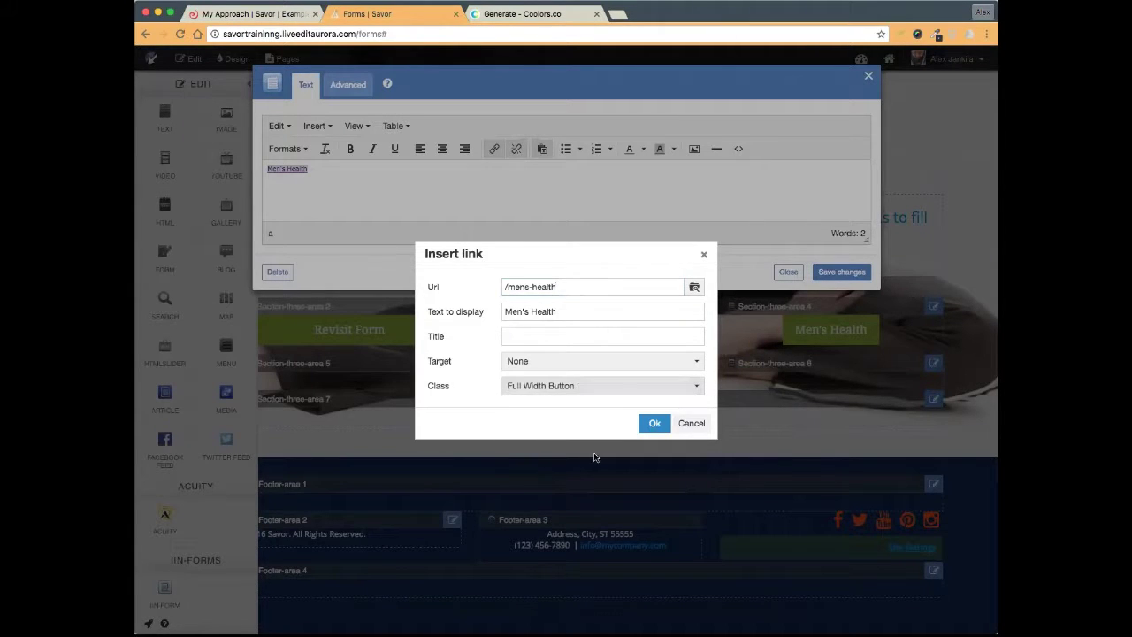
click(654, 423)
click(841, 272)
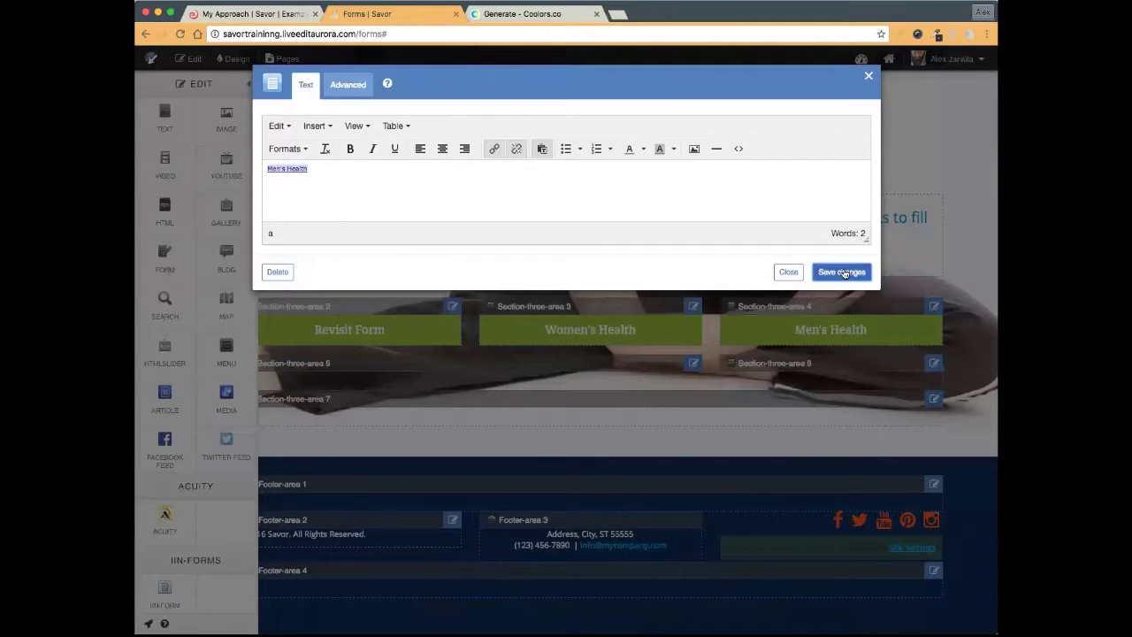
click(181, 59)
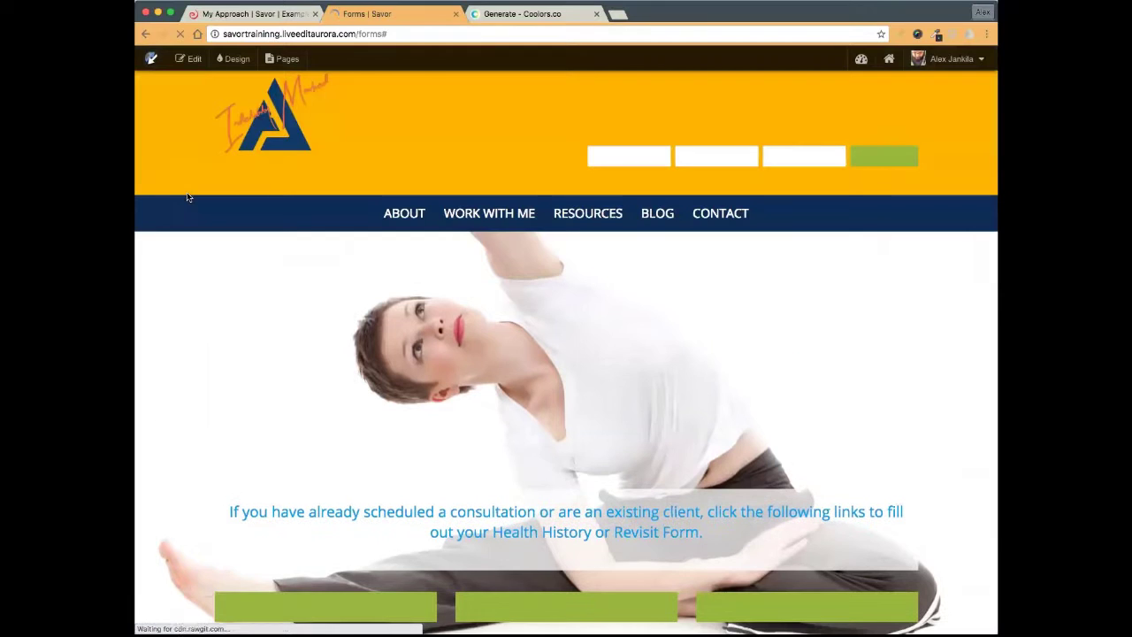
scroll(281, 271, up, 10)
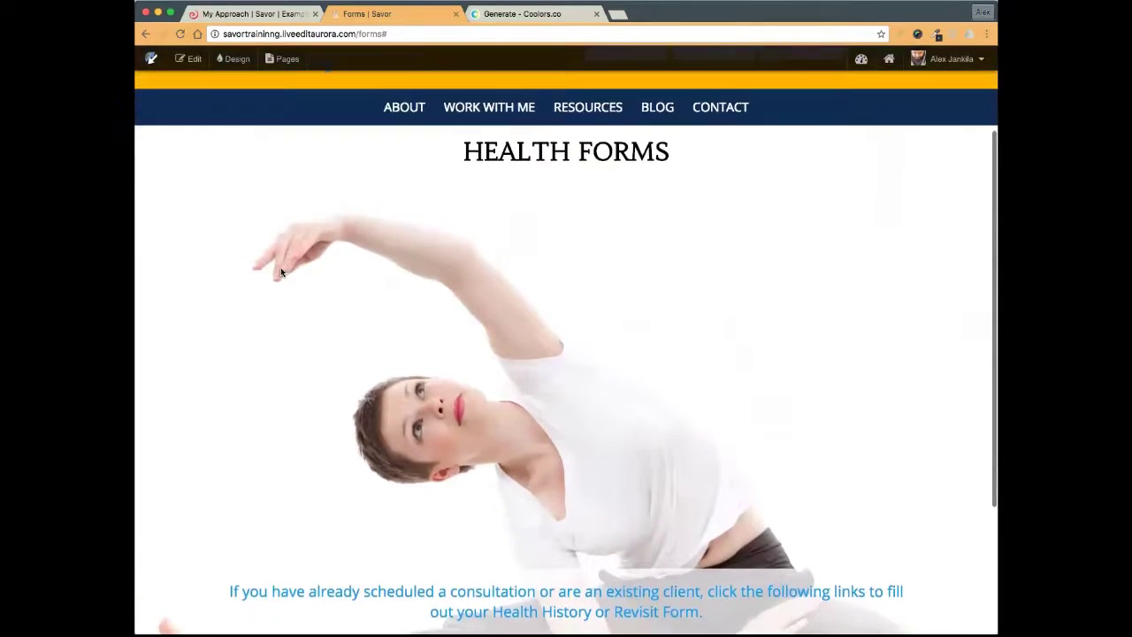
scroll(280, 272, down, 3)
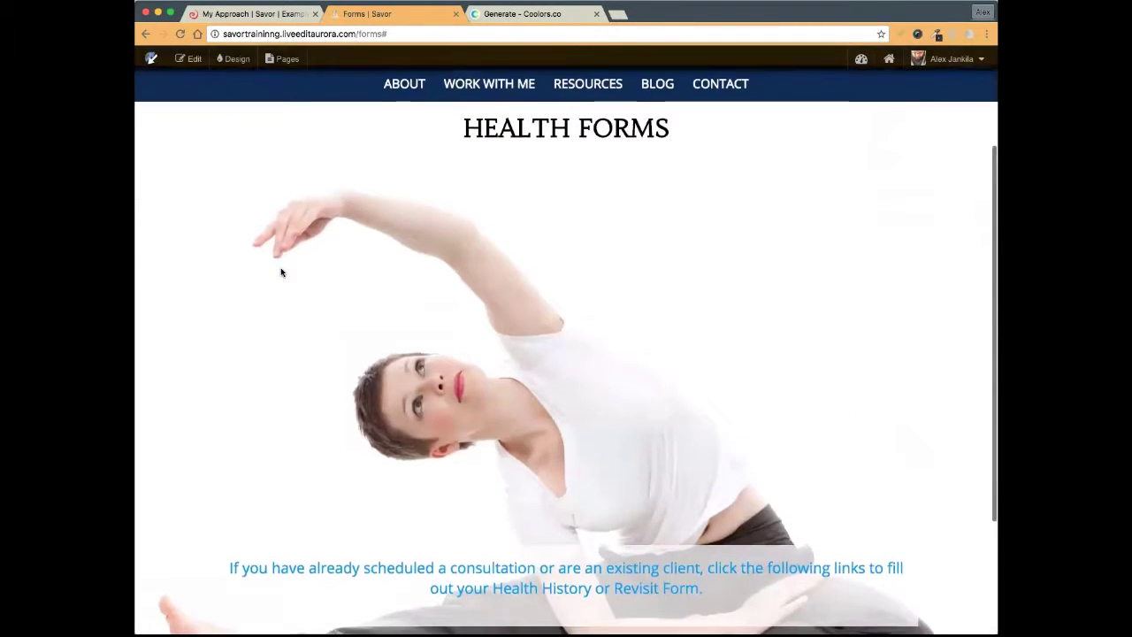
scroll(281, 271, down, 5)
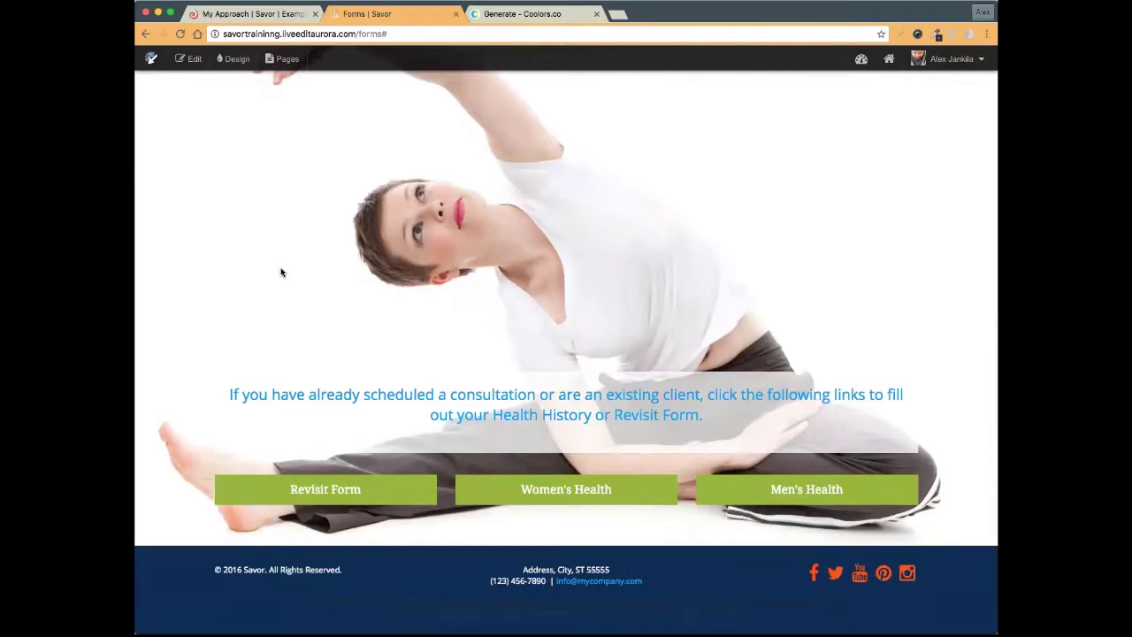
click(275, 15)
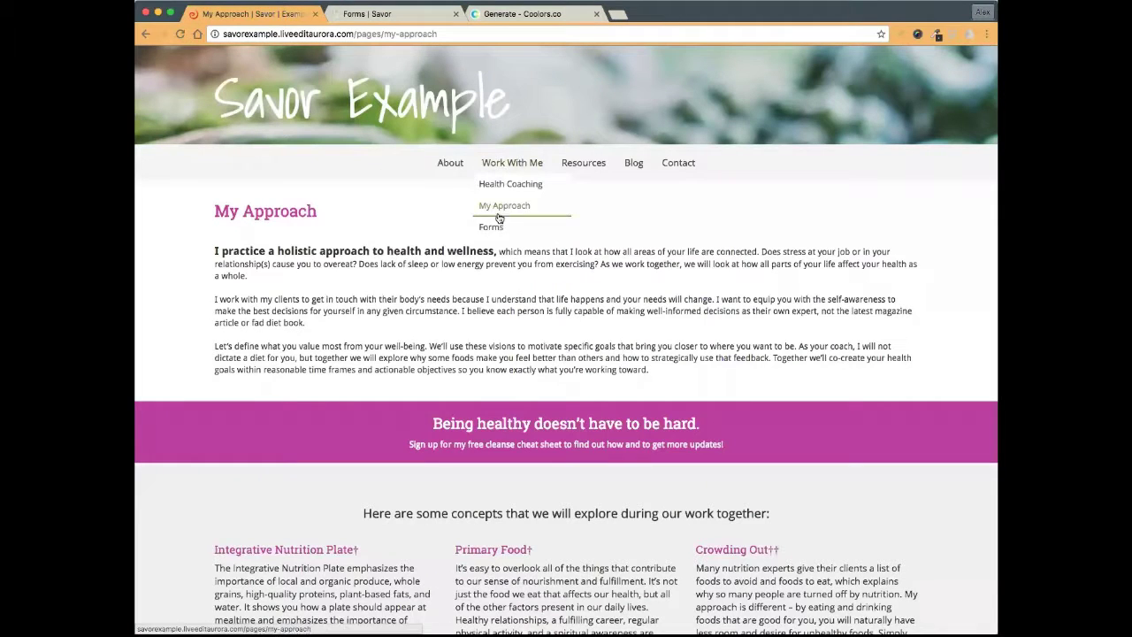
key(super+bracketleft)
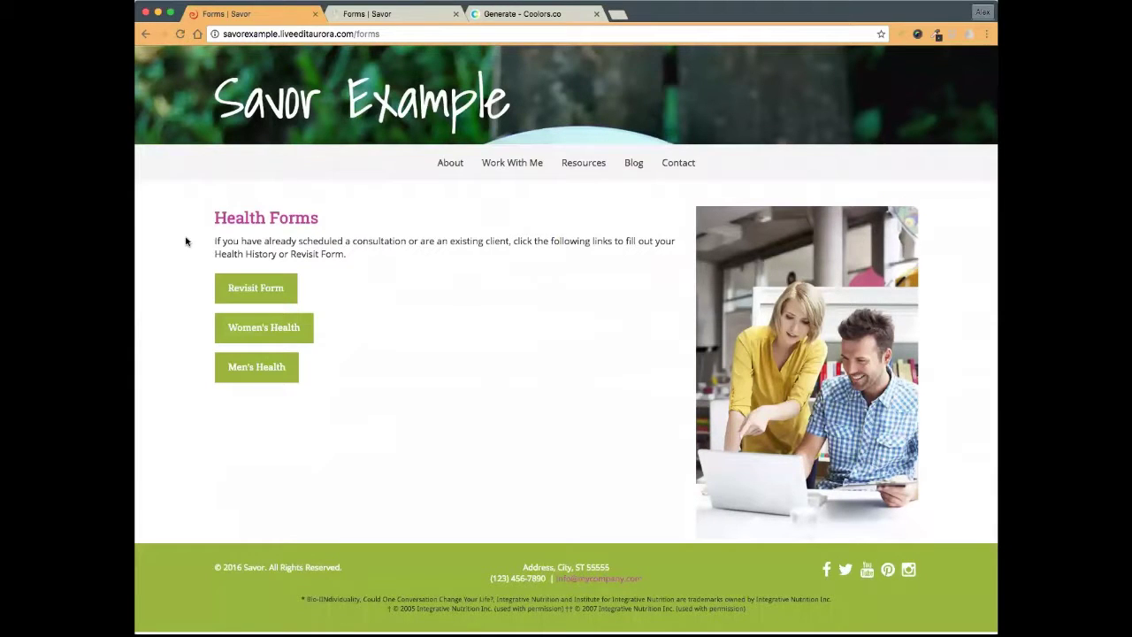
click(398, 16)
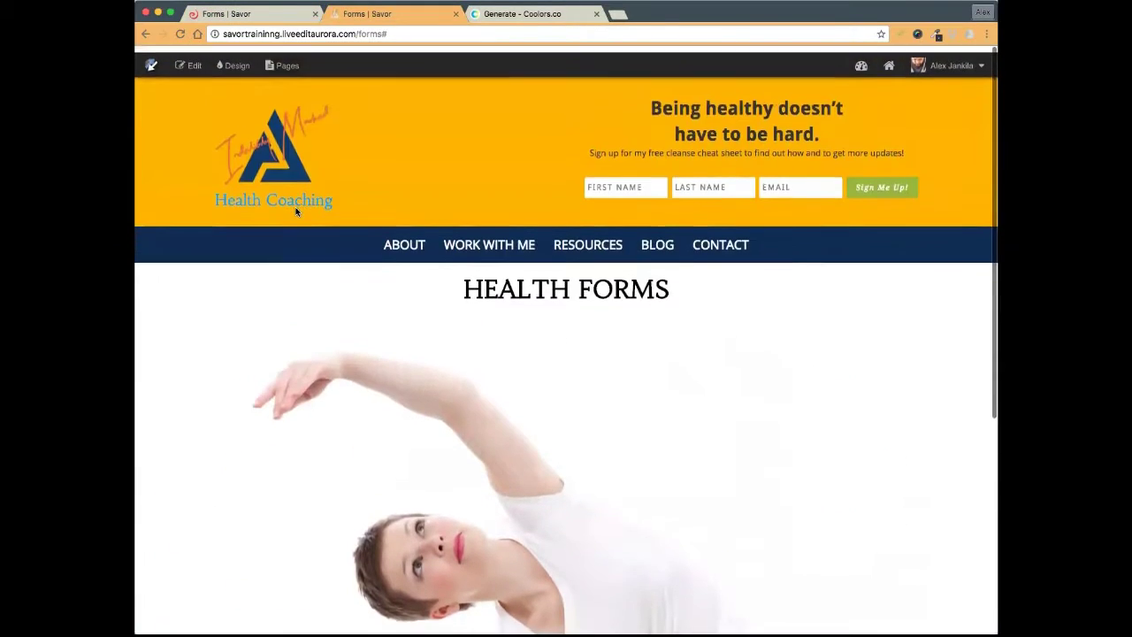
scroll(296, 211, down, 8)
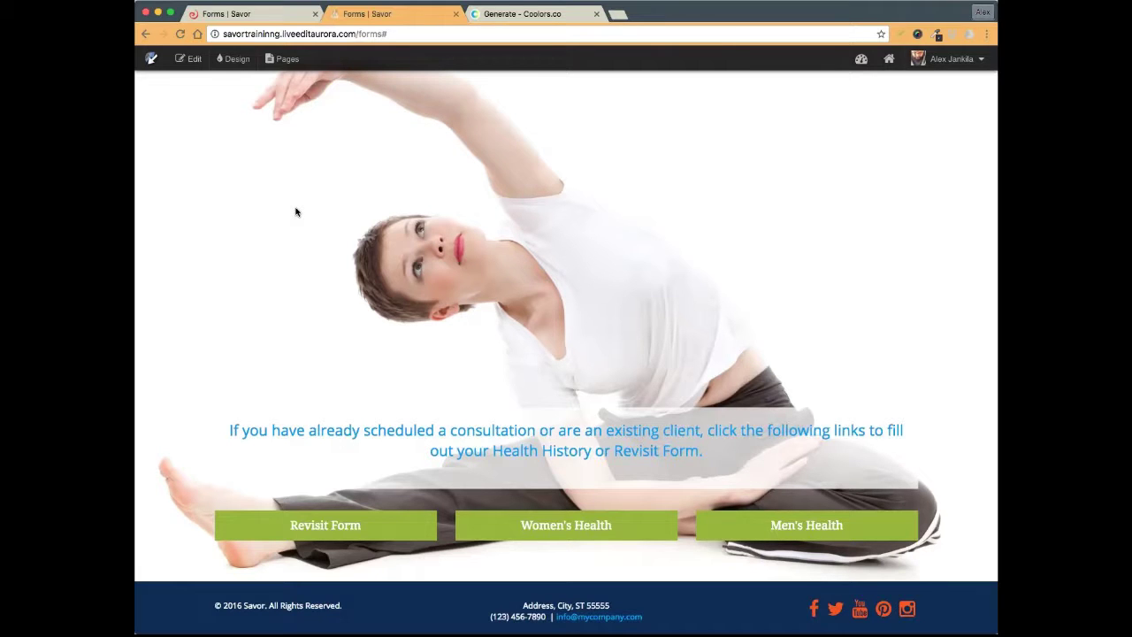
scroll(296, 211, up, 3)
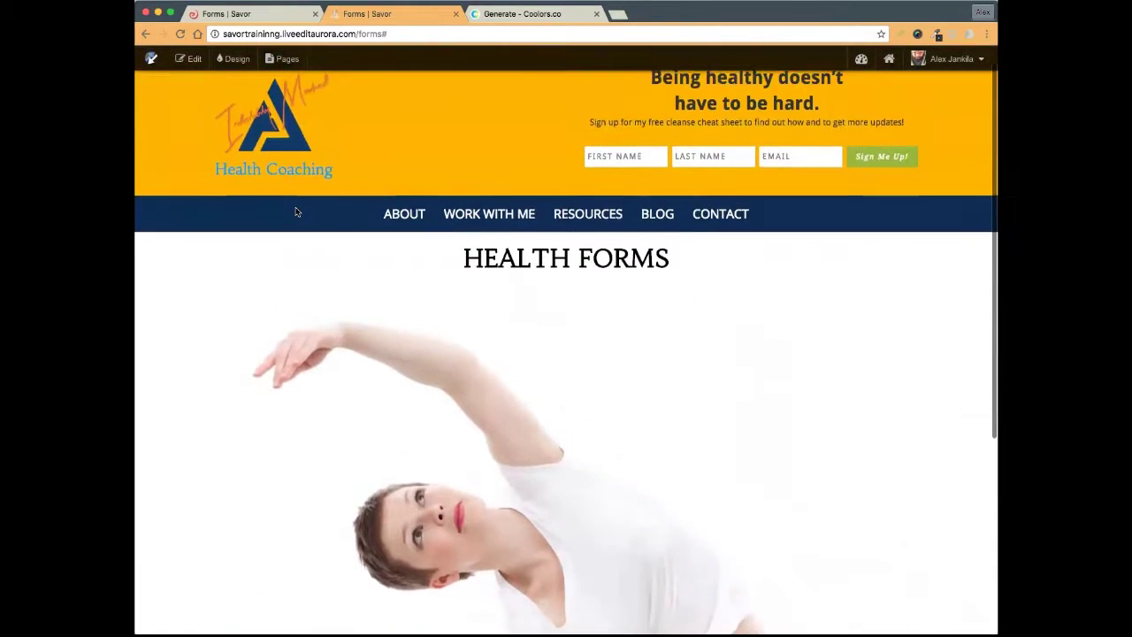
scroll(296, 211, down, 2)
scroll(296, 211, down, 3)
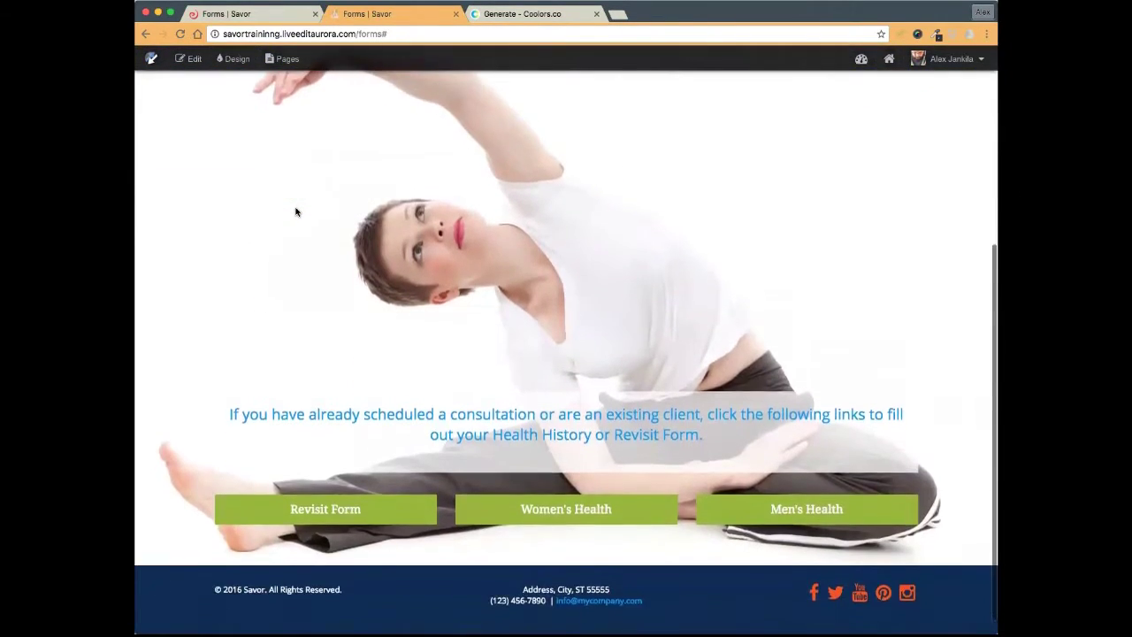
scroll(296, 212, up, 8)
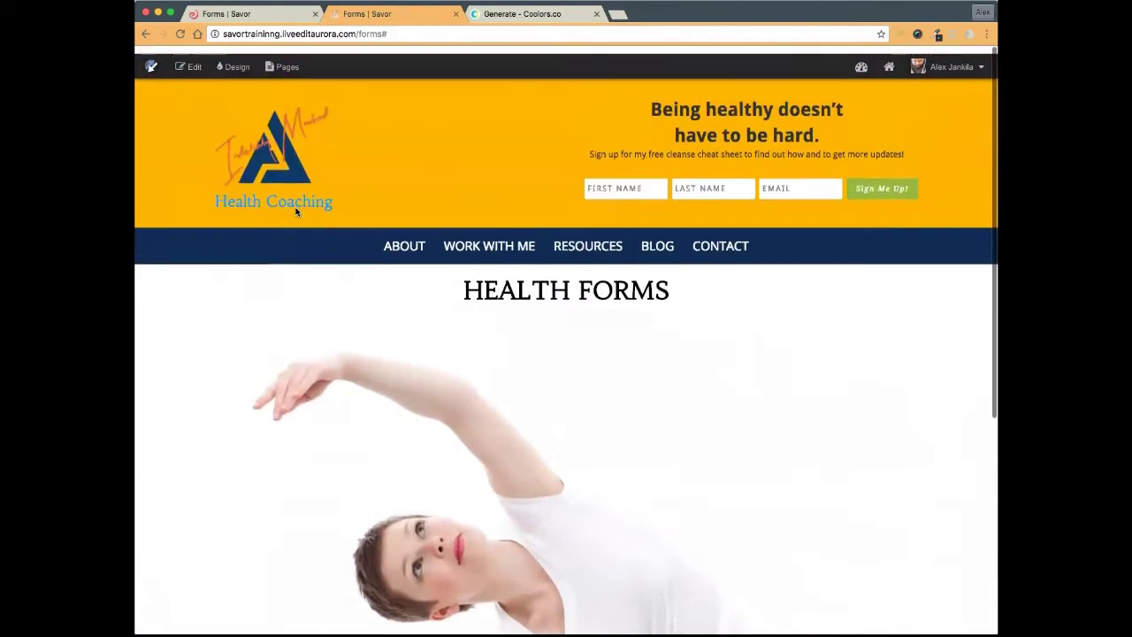
scroll(297, 211, down, 3)
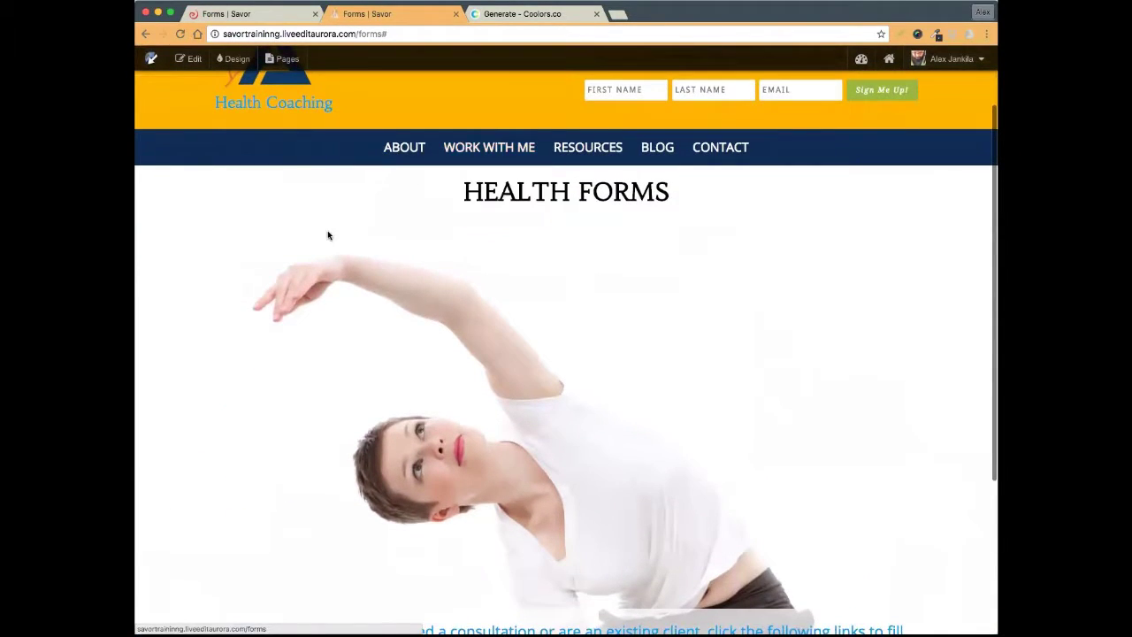
scroll(314, 235, down, 5)
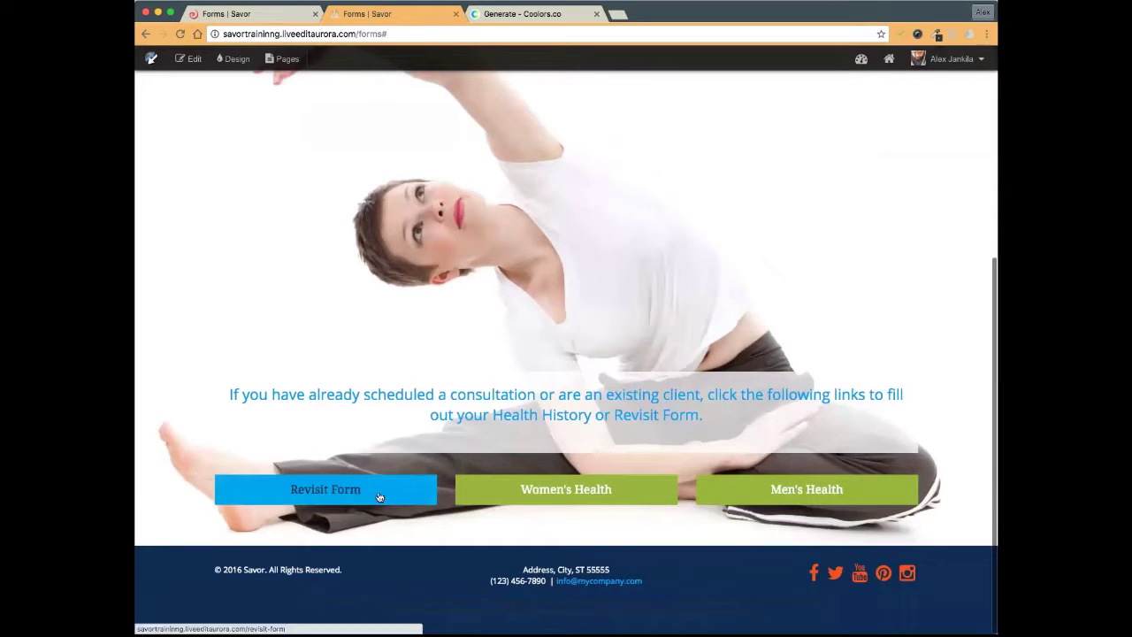
click(379, 495)
mouse_move(483, 209)
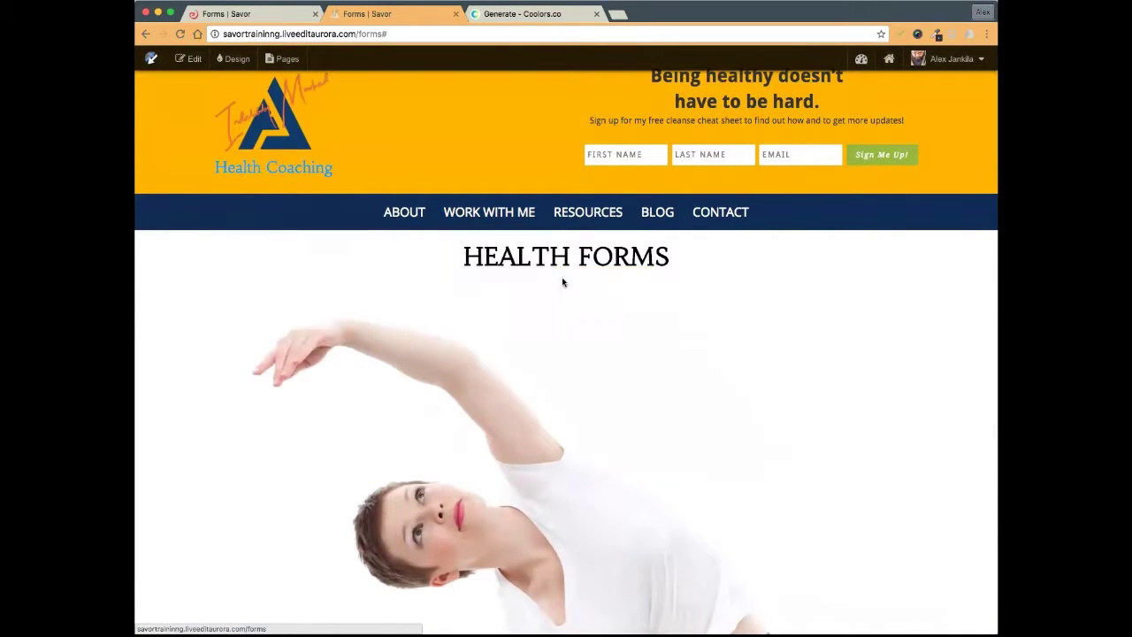
mouse_move(507, 282)
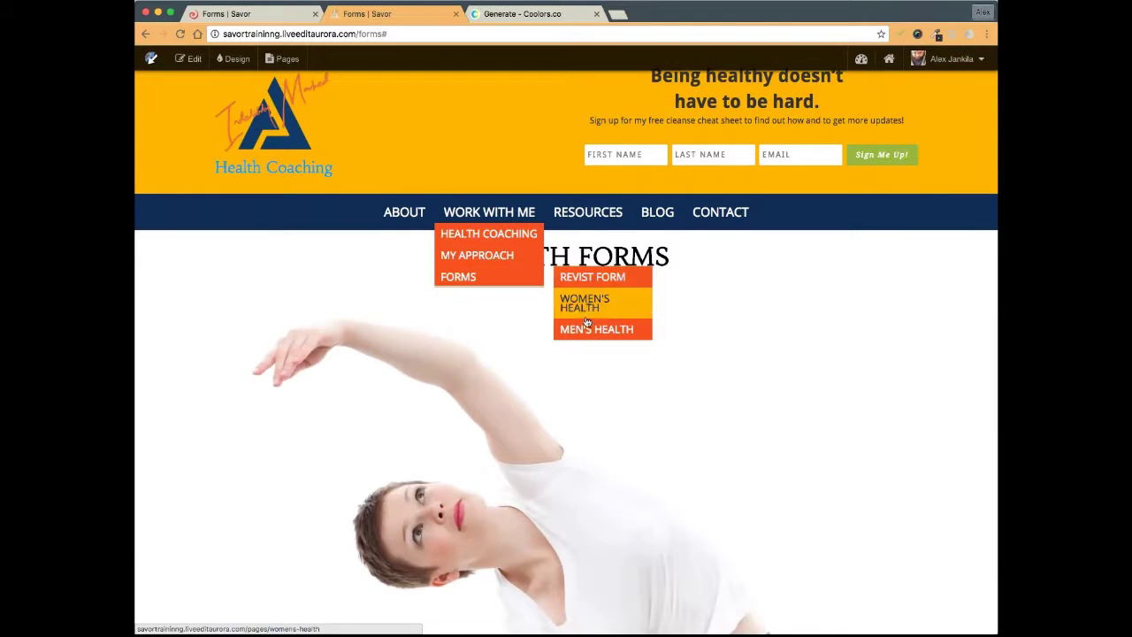
scroll(457, 276, down, 5)
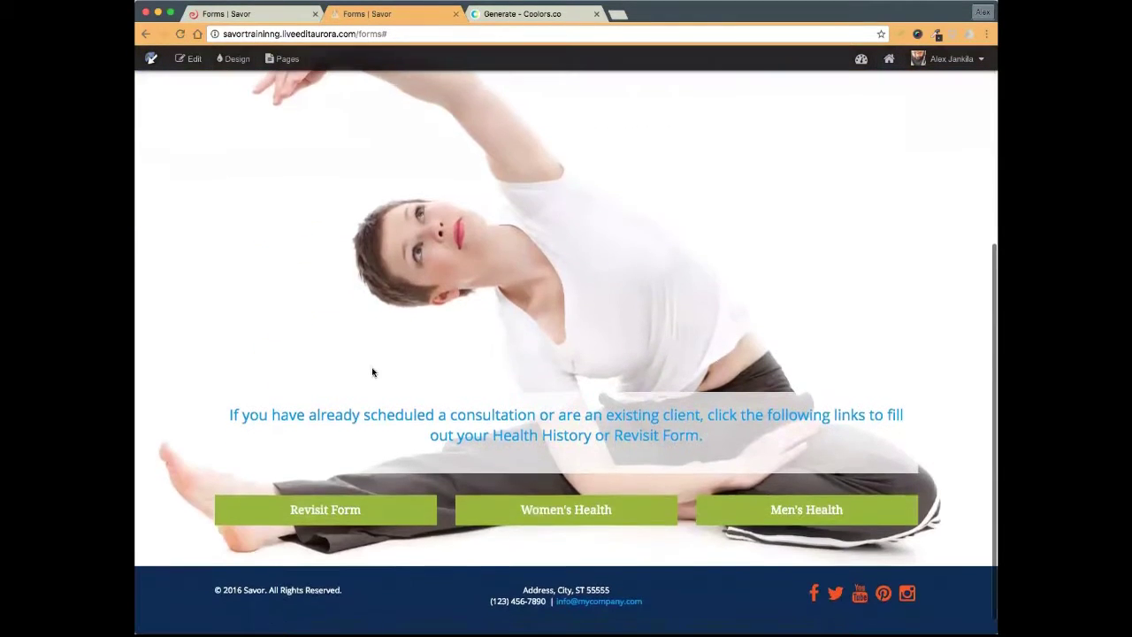
- Open the Revisit Form page and remove its existing embedded form
click(323, 489)
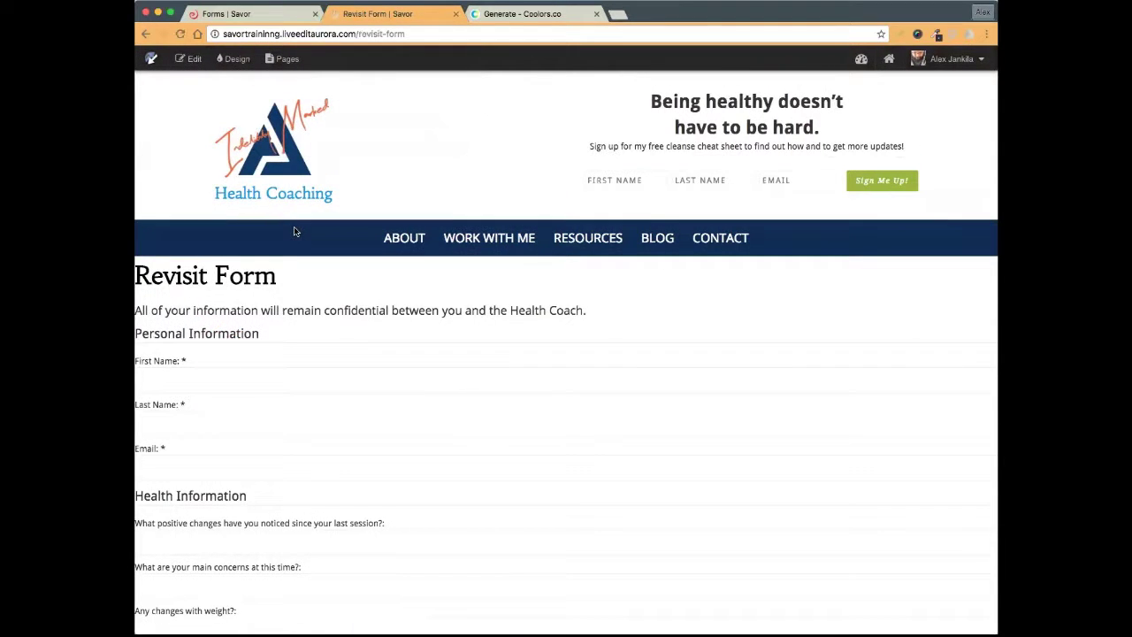
click(186, 61)
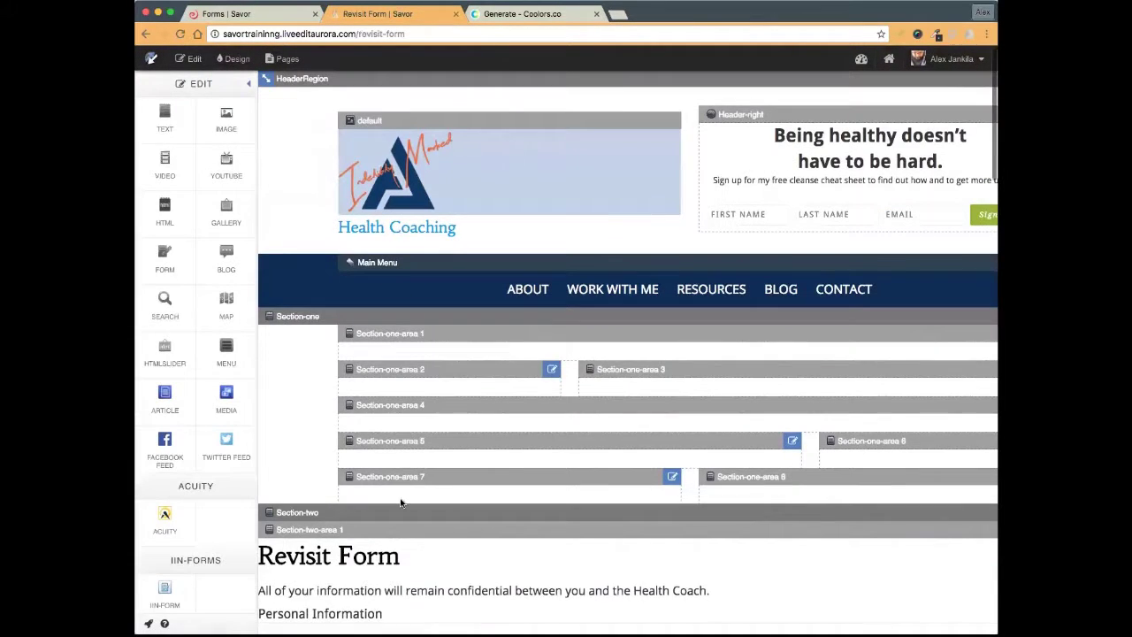
click(402, 540)
click(277, 241)
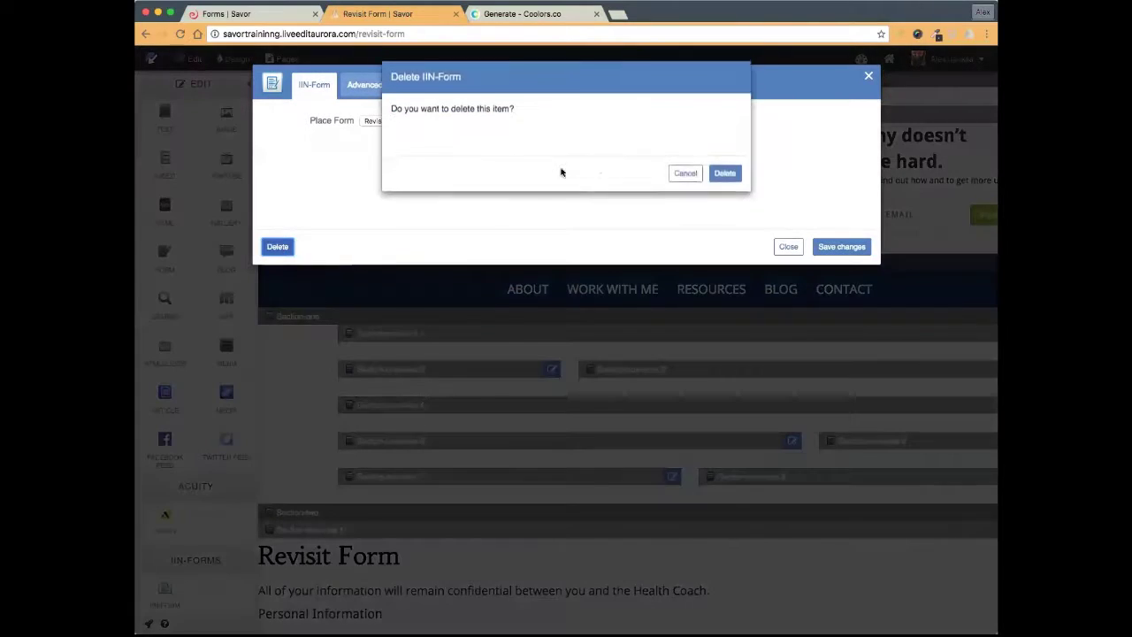
click(718, 181)
click(189, 60)
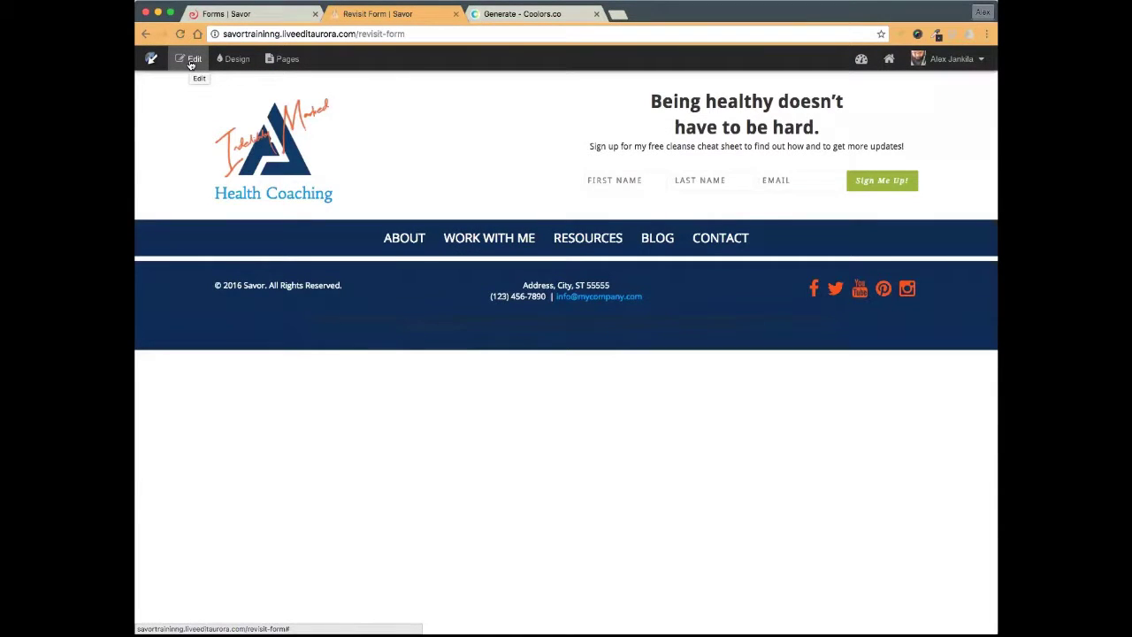
- Add a new IIN form block set to the Revisit form and save it
click(191, 60)
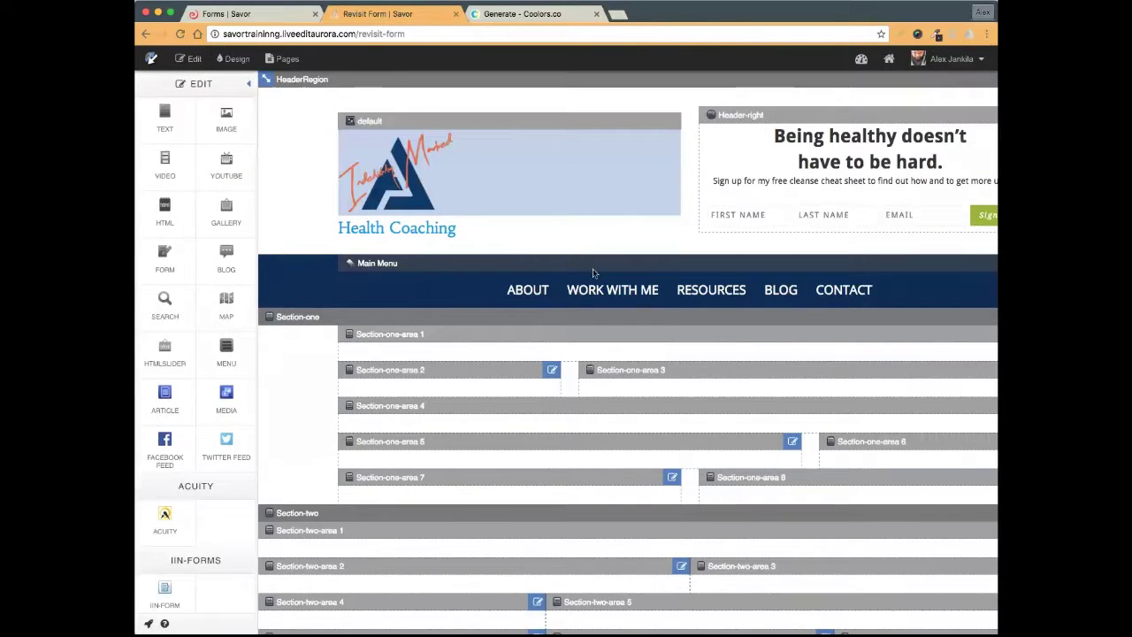
scroll(711, 296, down, 5)
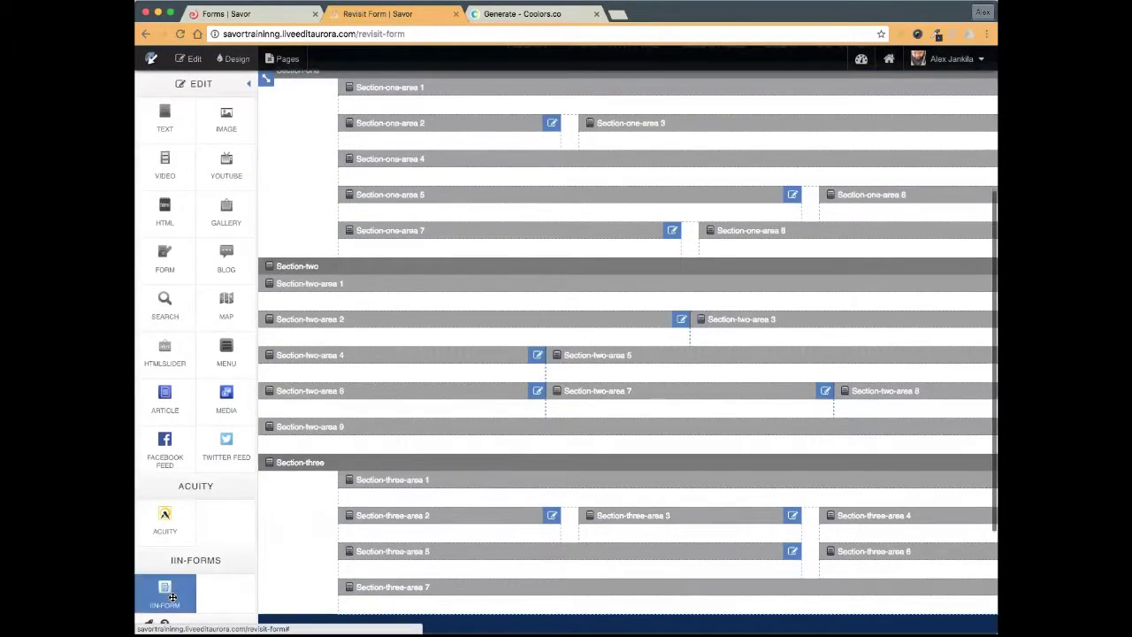
drag(174, 598, 411, 129)
click(409, 119)
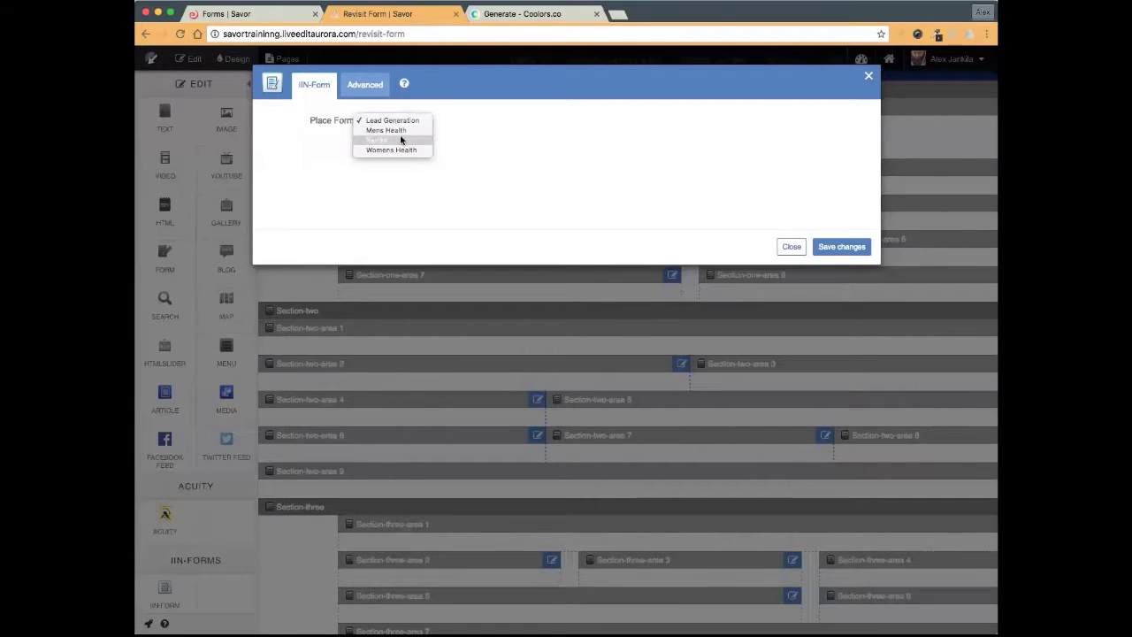
click(400, 141)
click(842, 248)
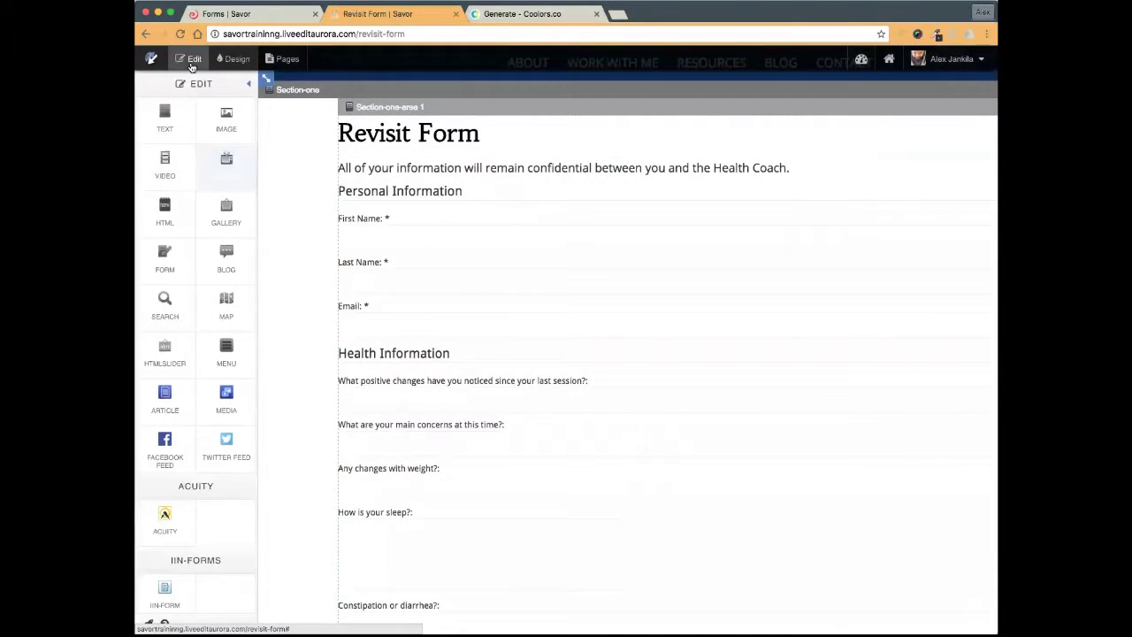
scroll(538, 273, up, 5)
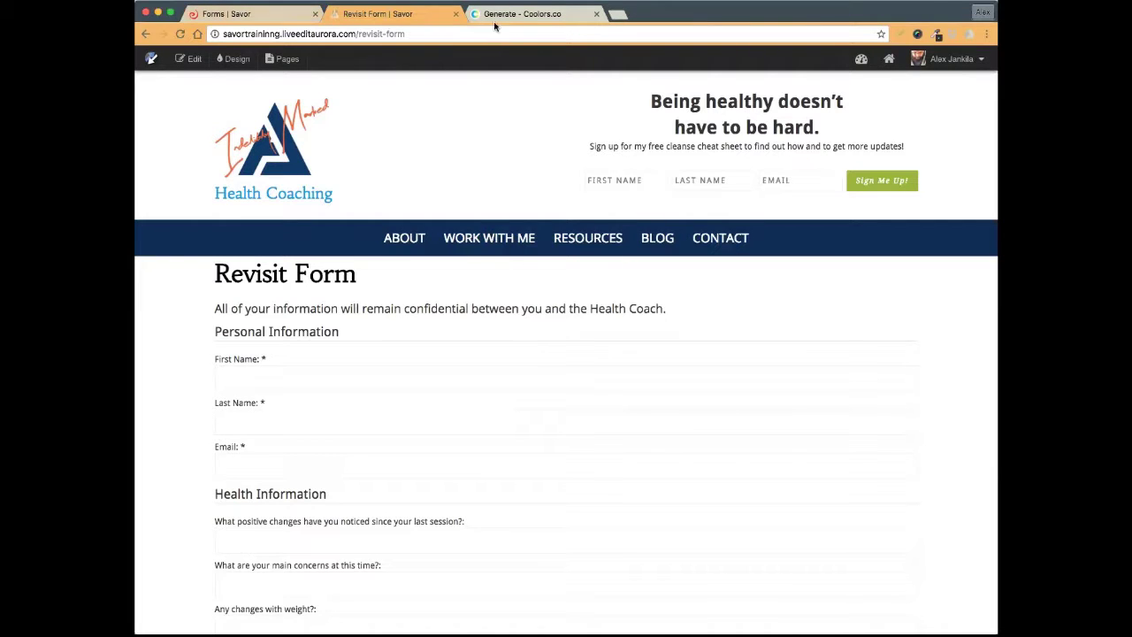
- Close the example Forms tab and open the site's Forms page down to its three form buttons
click(259, 16)
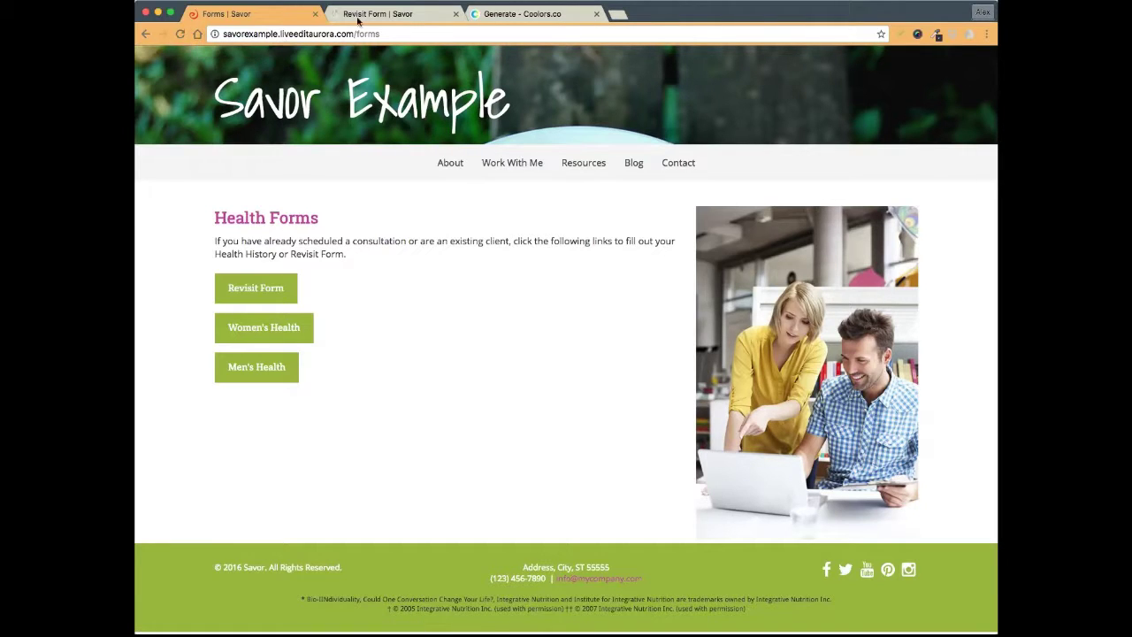
click(315, 14)
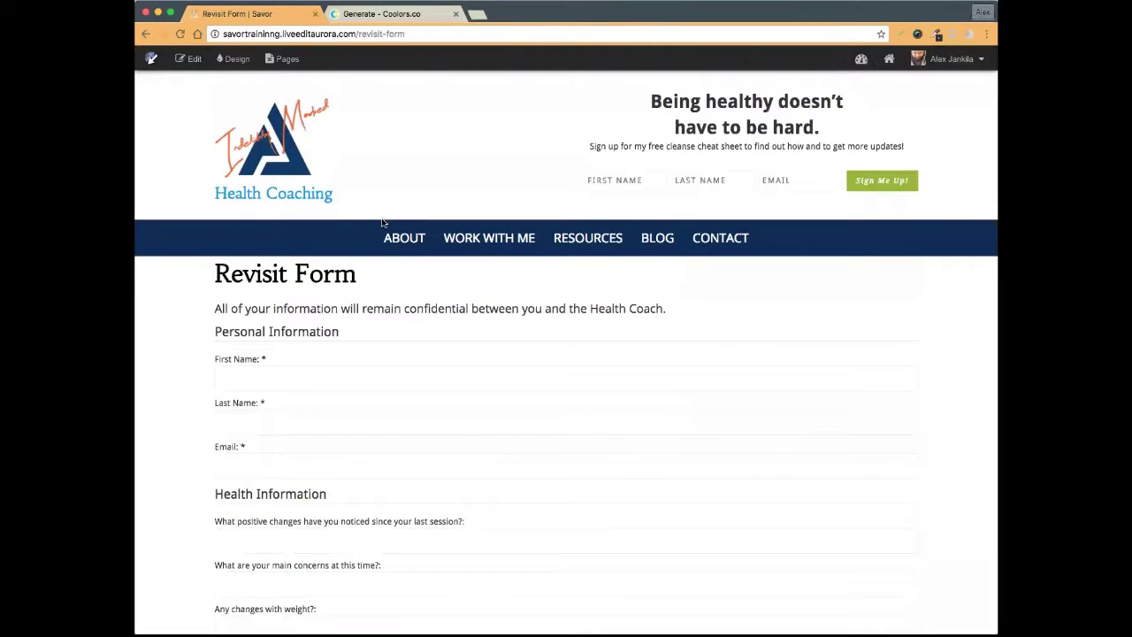
scroll(382, 222, down, 3)
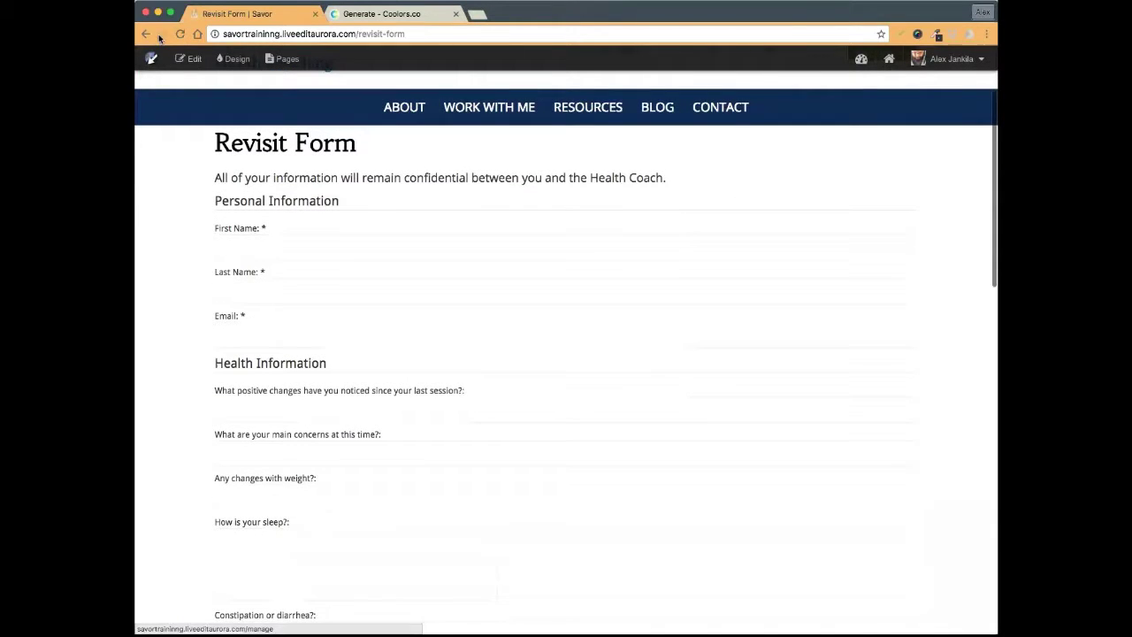
mouse_move(482, 108)
click(462, 169)
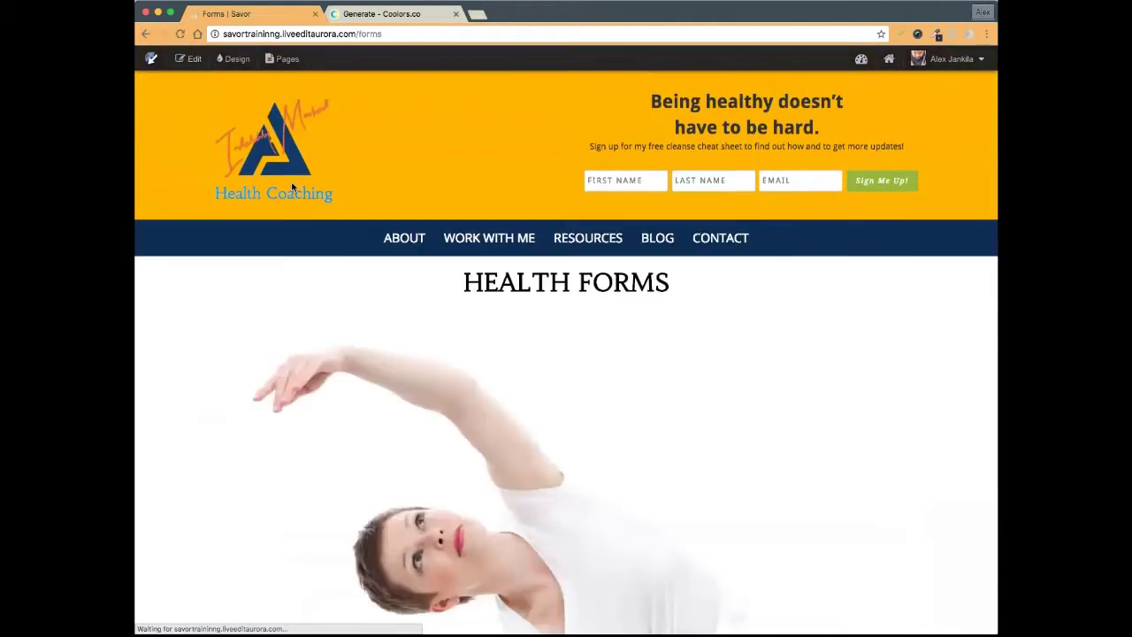
scroll(250, 162, down, 1)
scroll(472, 228, down, 6)
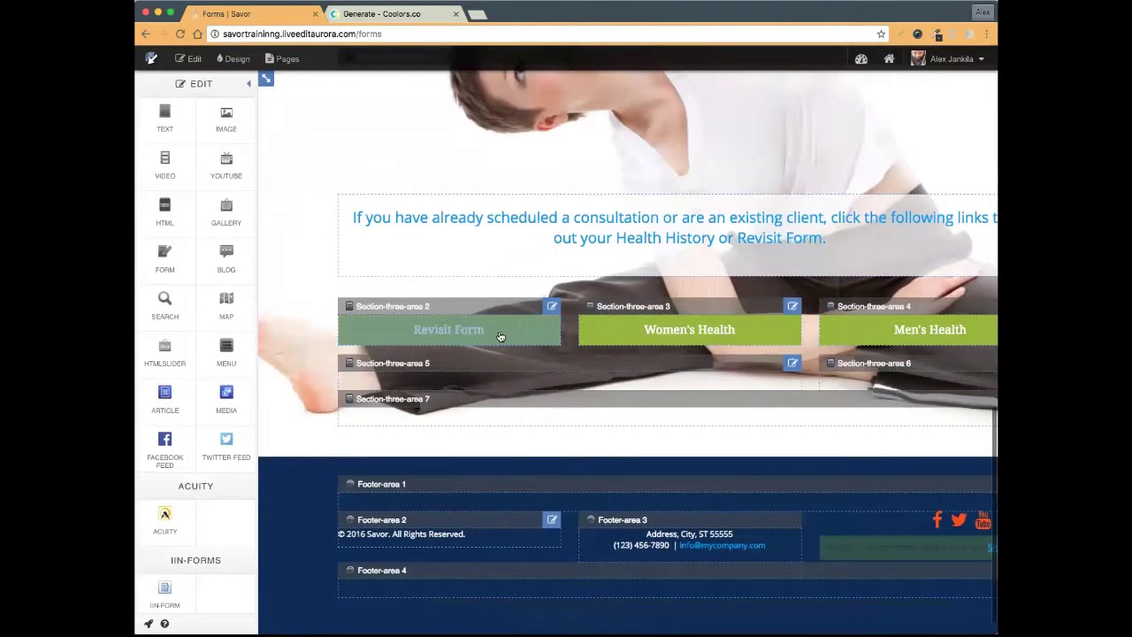
- Apply the Button 2 link class to the Revisit Form text, then close without saving
click(500, 336)
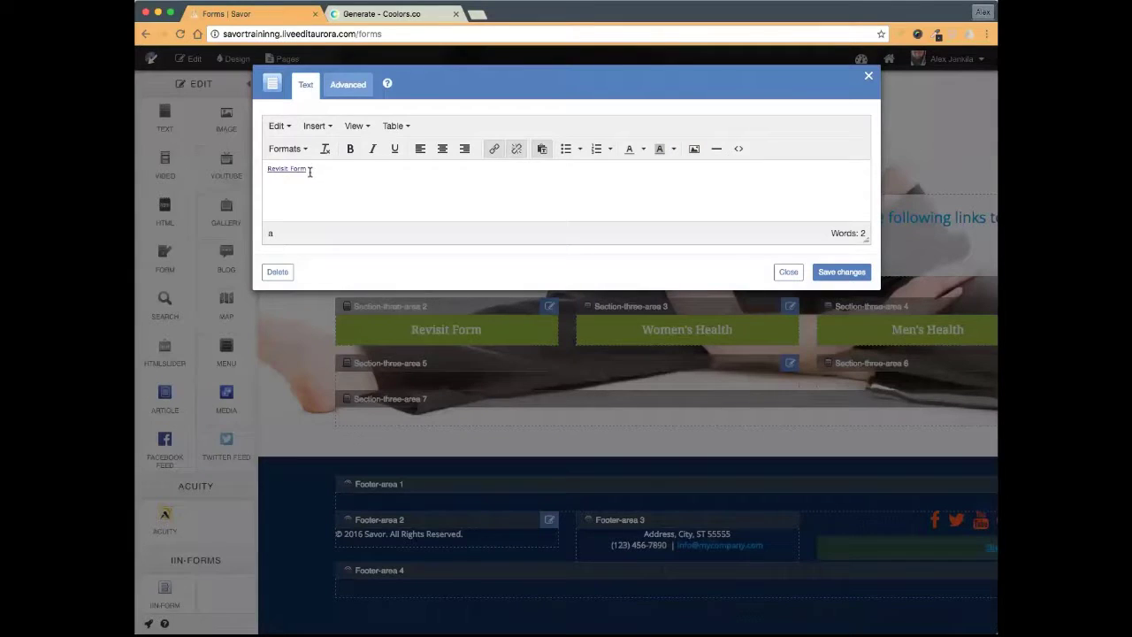
drag(308, 172, 250, 167)
click(493, 148)
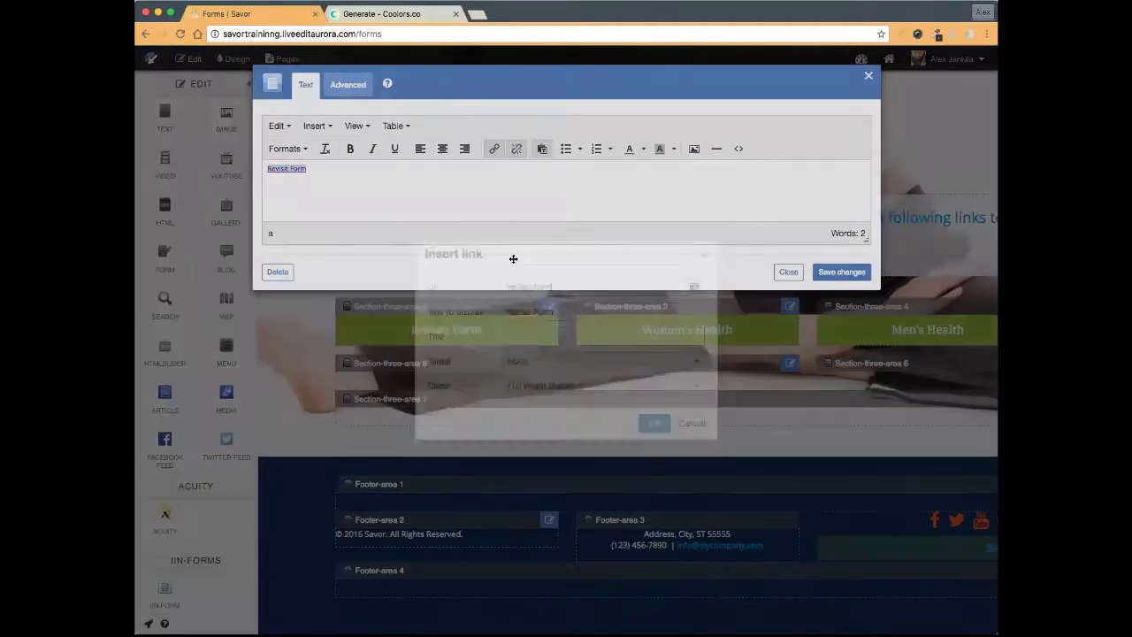
click(534, 382)
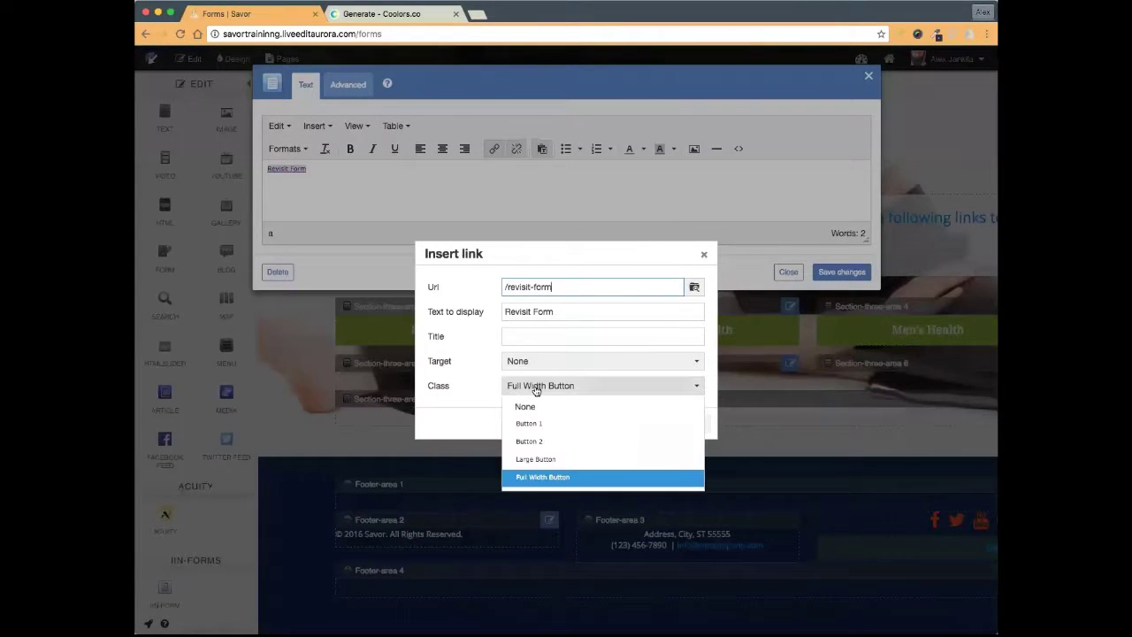
click(538, 442)
click(655, 423)
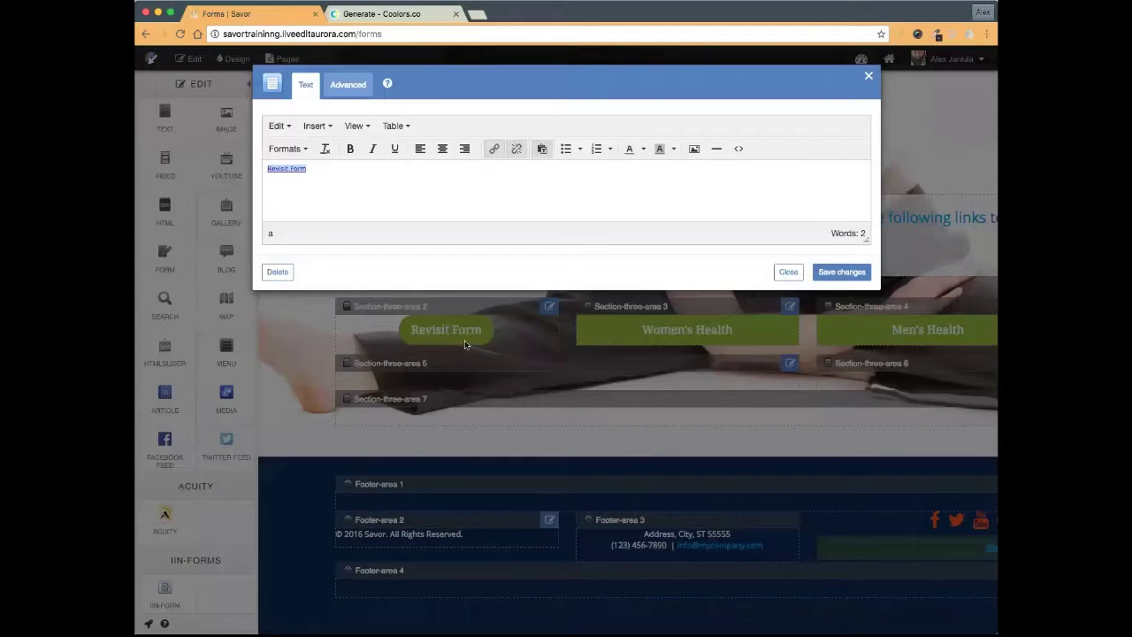
click(787, 274)
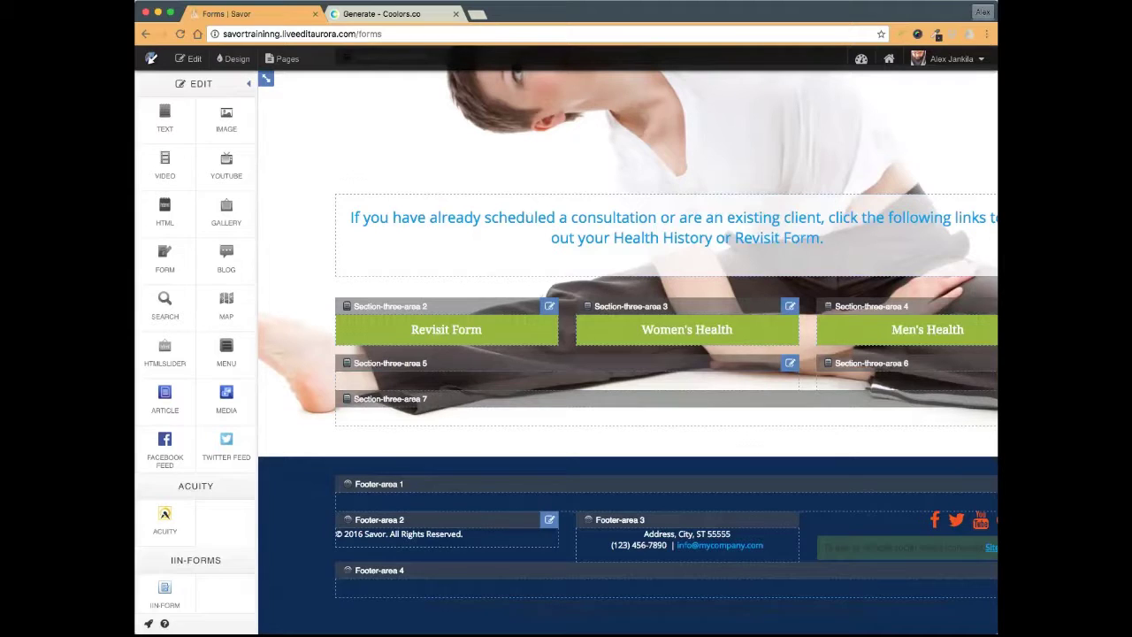
- Exit editing to preview the unchanged Forms page
scroll(885, 436, up, 5)
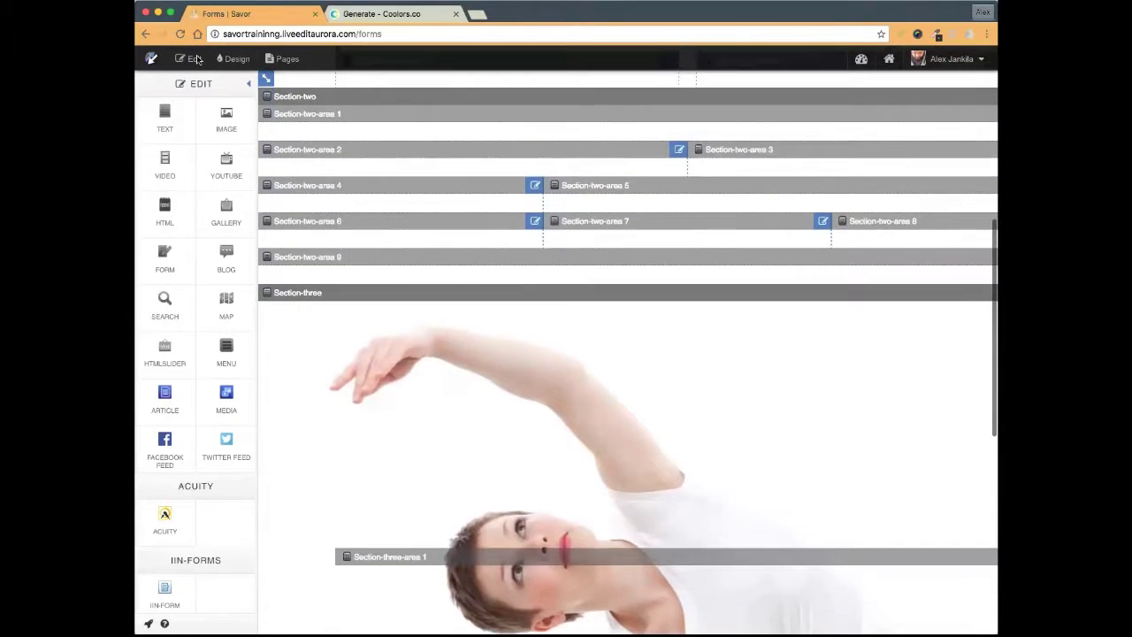
click(193, 59)
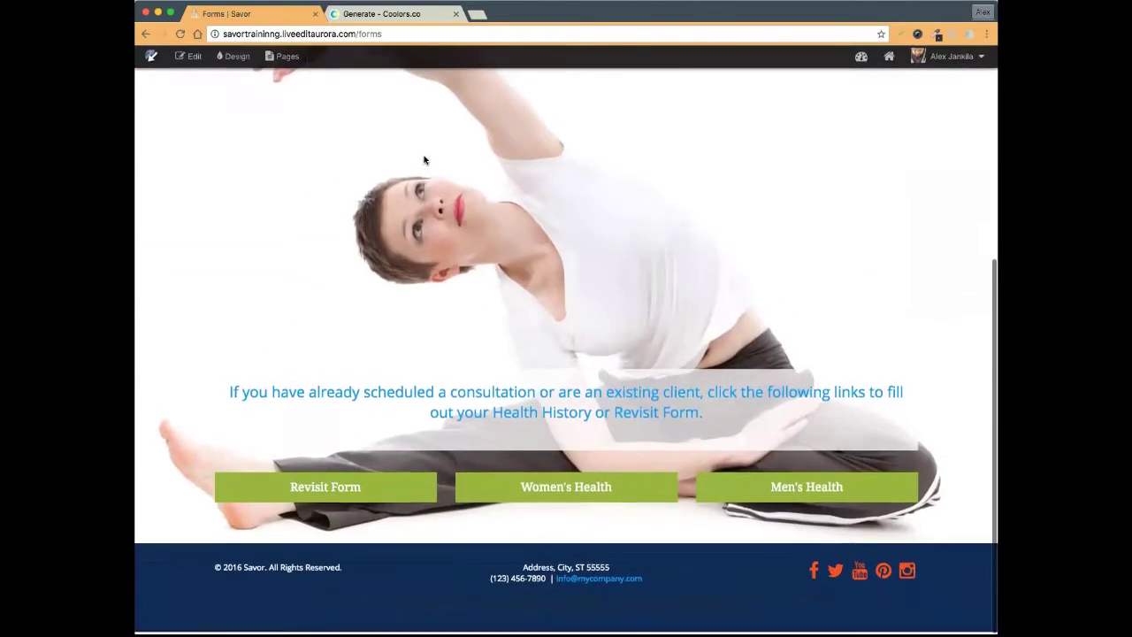
scroll(424, 160, up, 5)
- Open the Revisit Form page via WORK WITH ME > Forms > Revisit Form
click(389, 13)
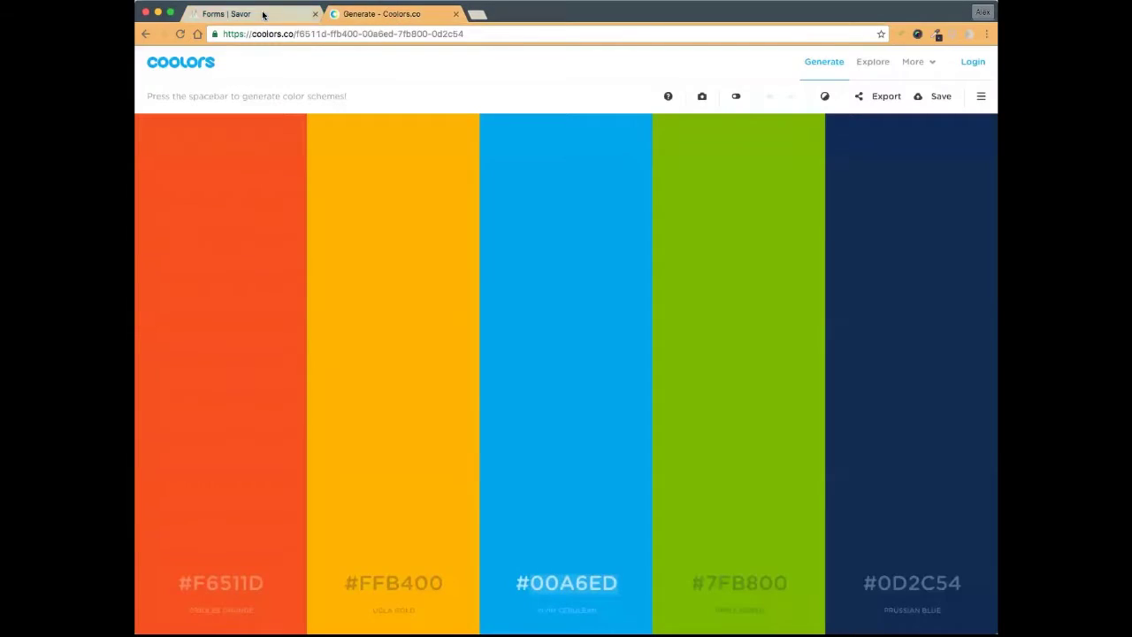
click(265, 15)
mouse_move(489, 237)
mouse_move(477, 301)
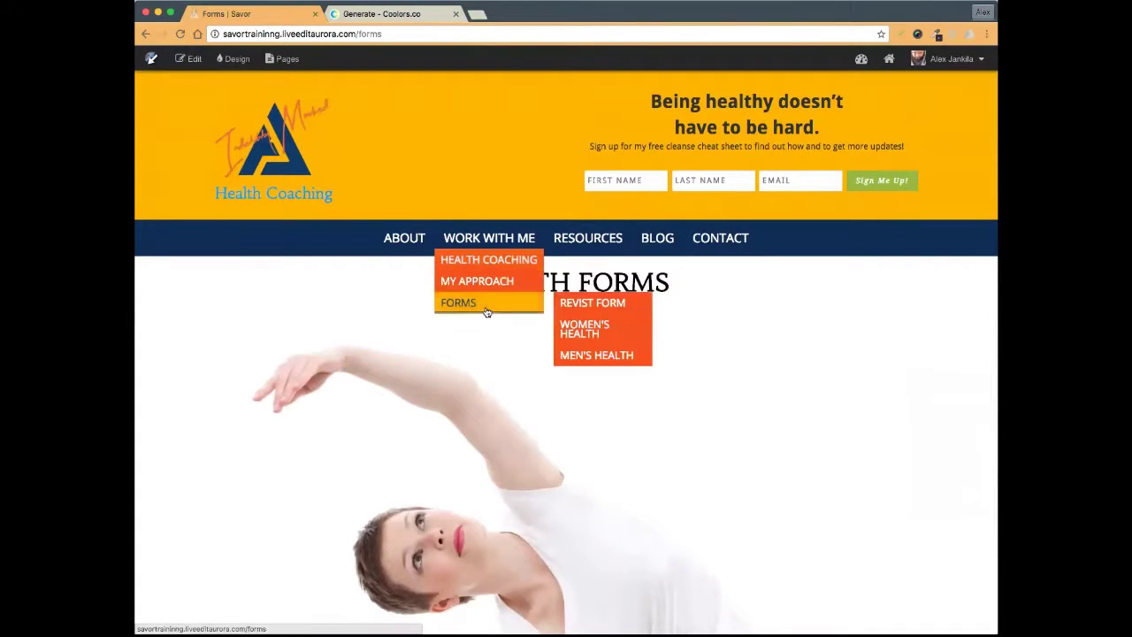
click(594, 302)
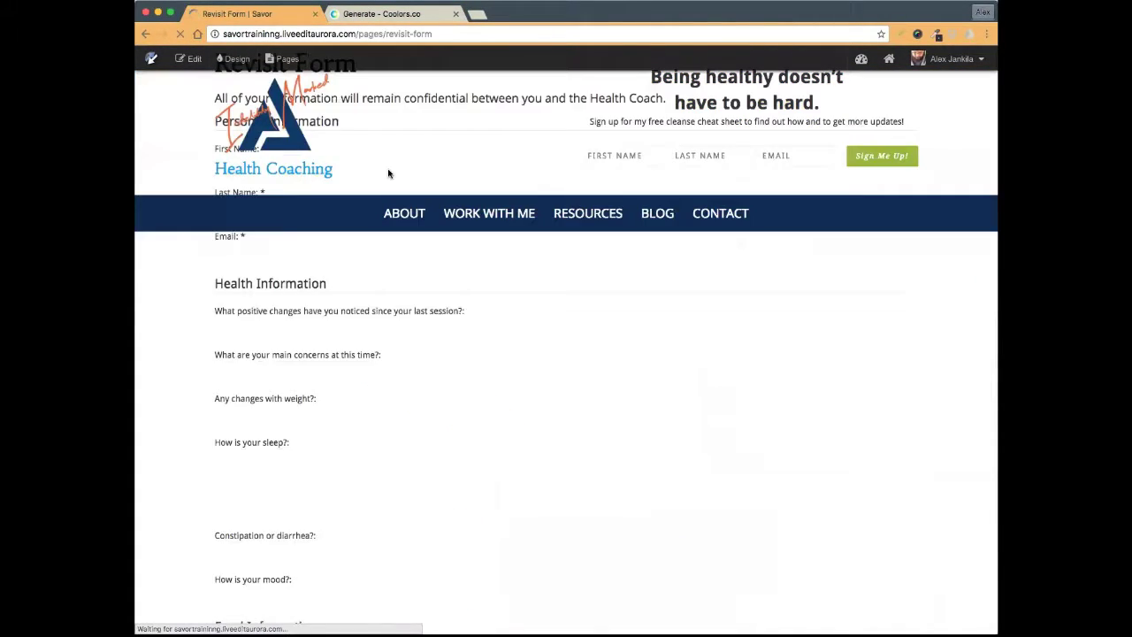
scroll(385, 203, down, 5)
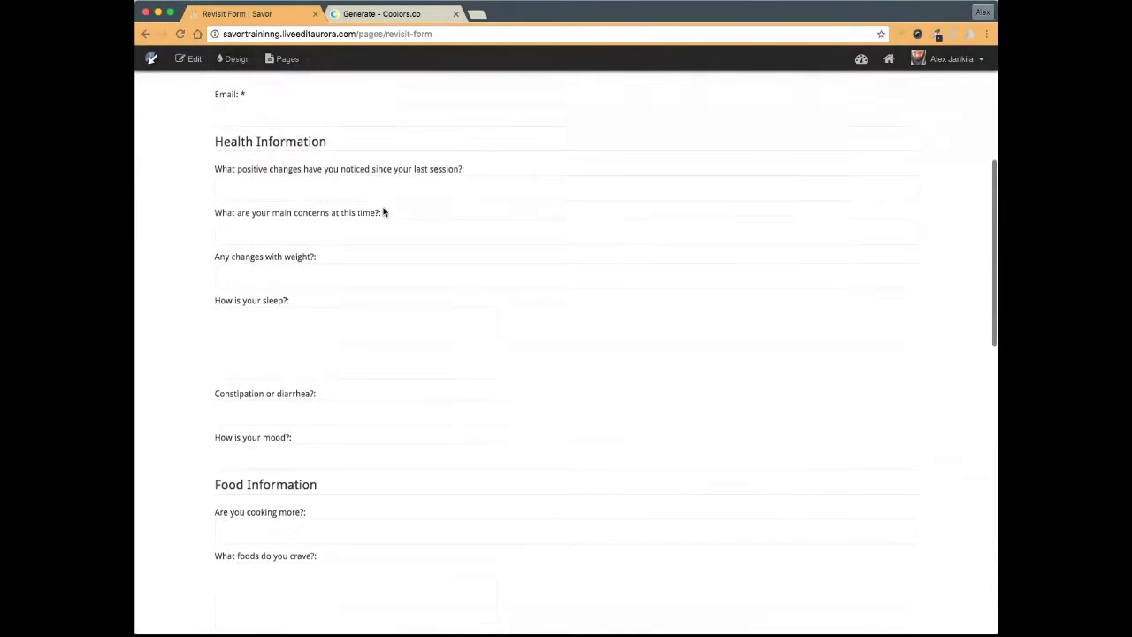
- Confirm the IIN-Form widget places the Revisit form, close it unchanged and exit editing
click(189, 58)
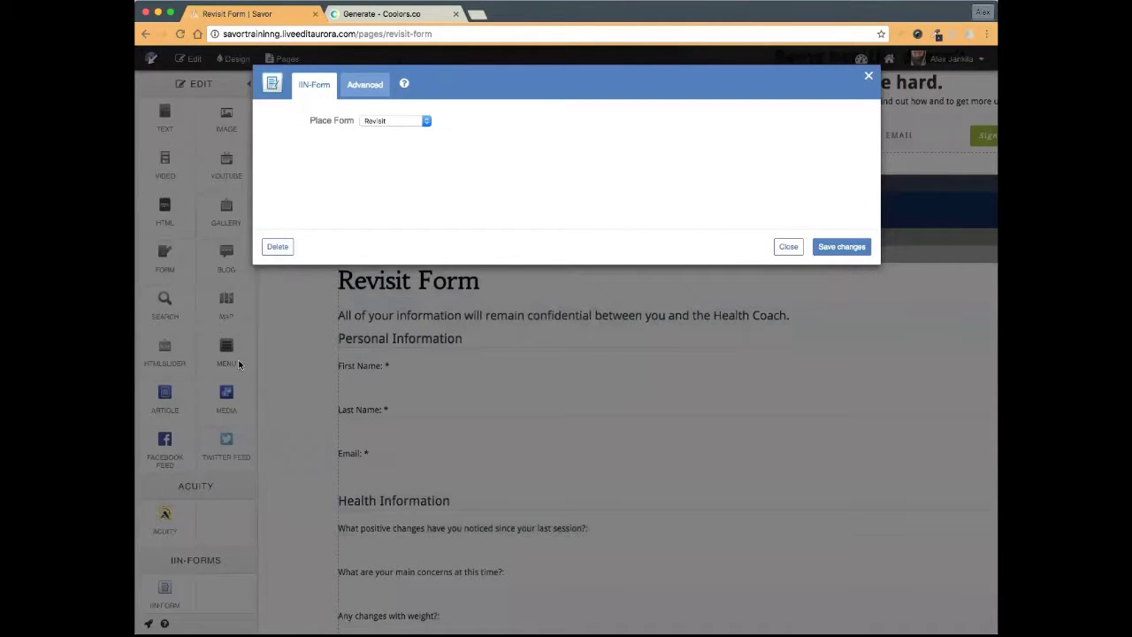
click(788, 247)
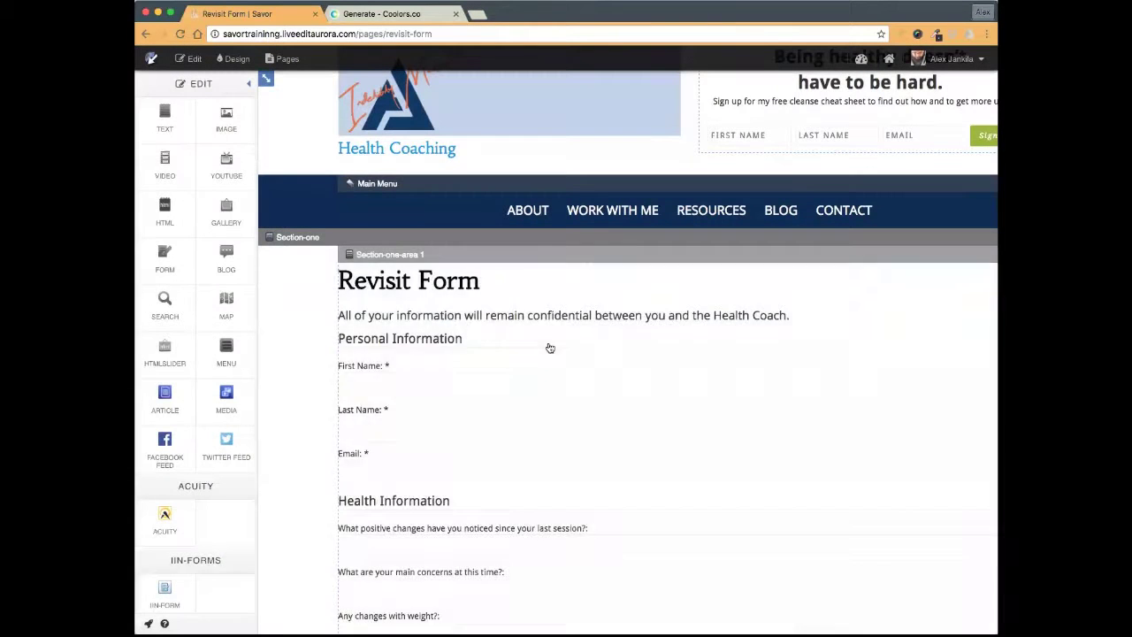
click(188, 58)
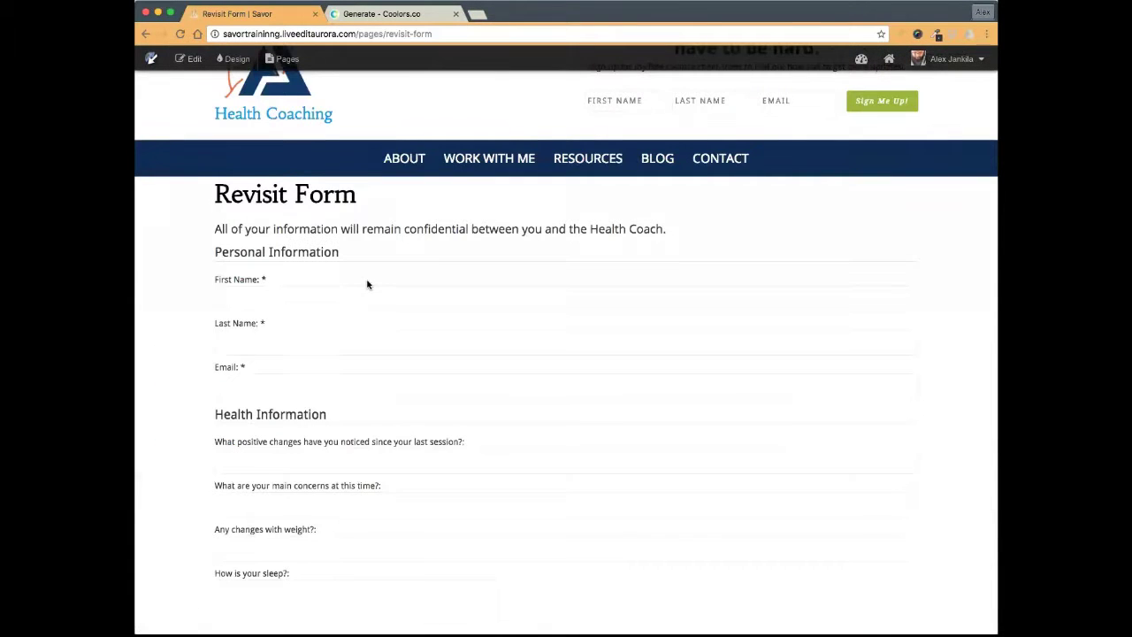
- Scroll through the previewed Revisit Form page to review the embedded form
scroll(368, 284, down, 1)
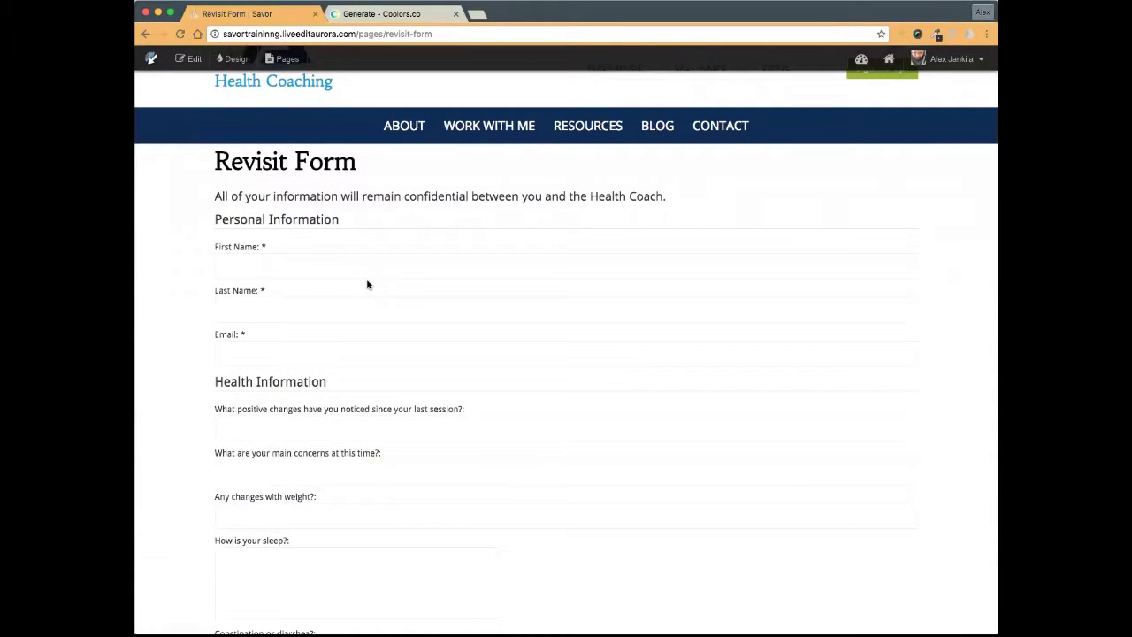
scroll(368, 284, down, 15)
scroll(367, 284, up, 10)
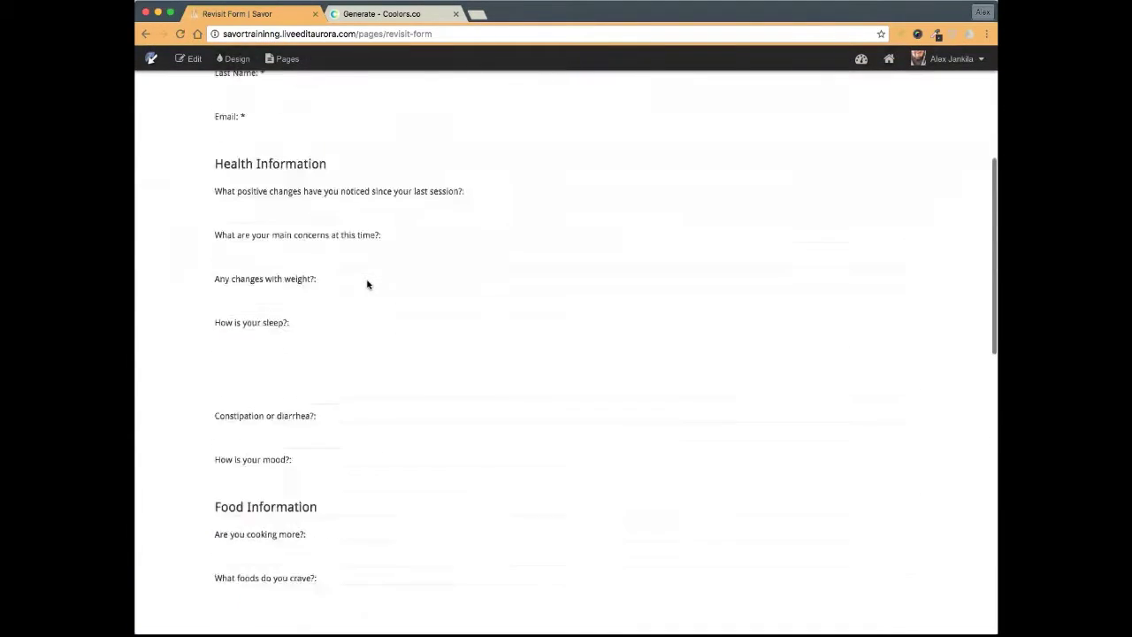
scroll(368, 283, up, 4)
scroll(368, 284, down, 5)
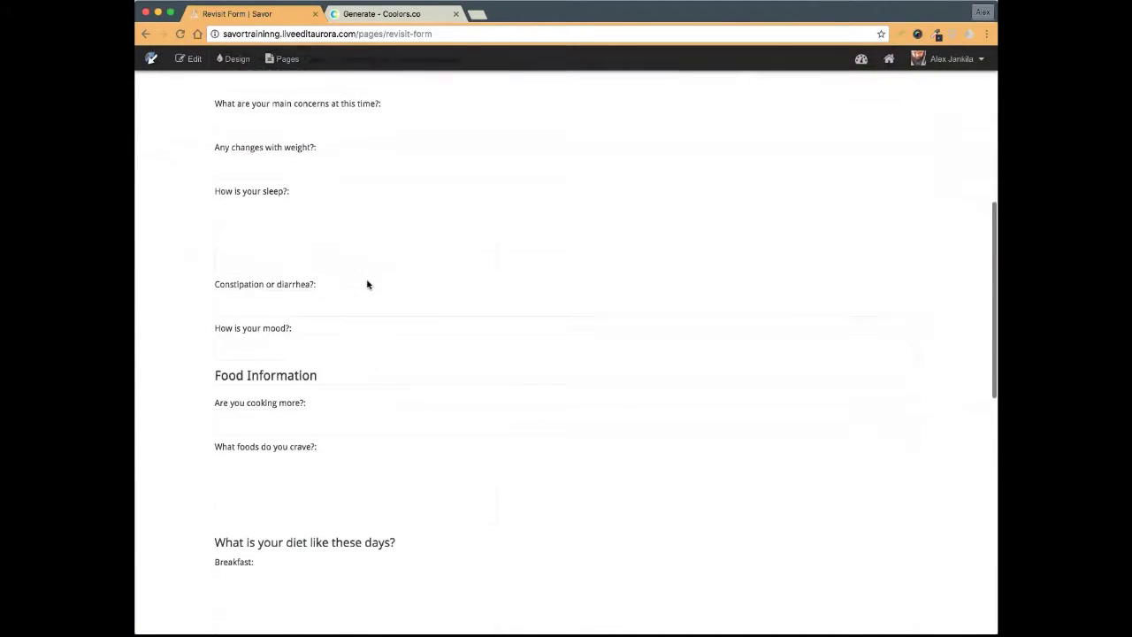
scroll(368, 284, down, 1)
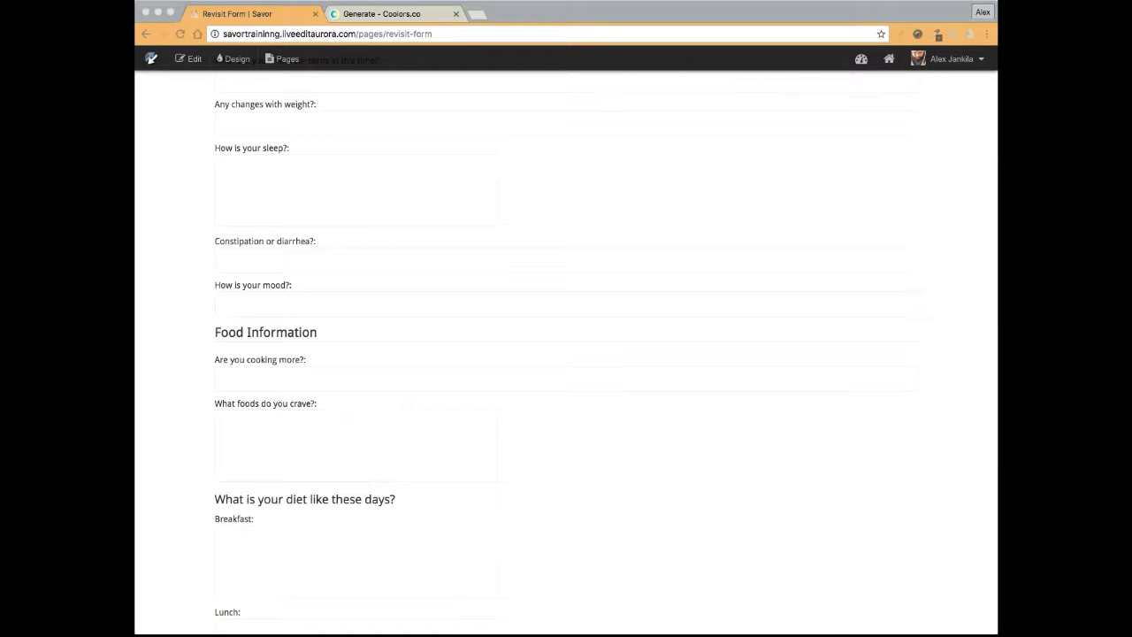
scroll(199, 123, up, 6)
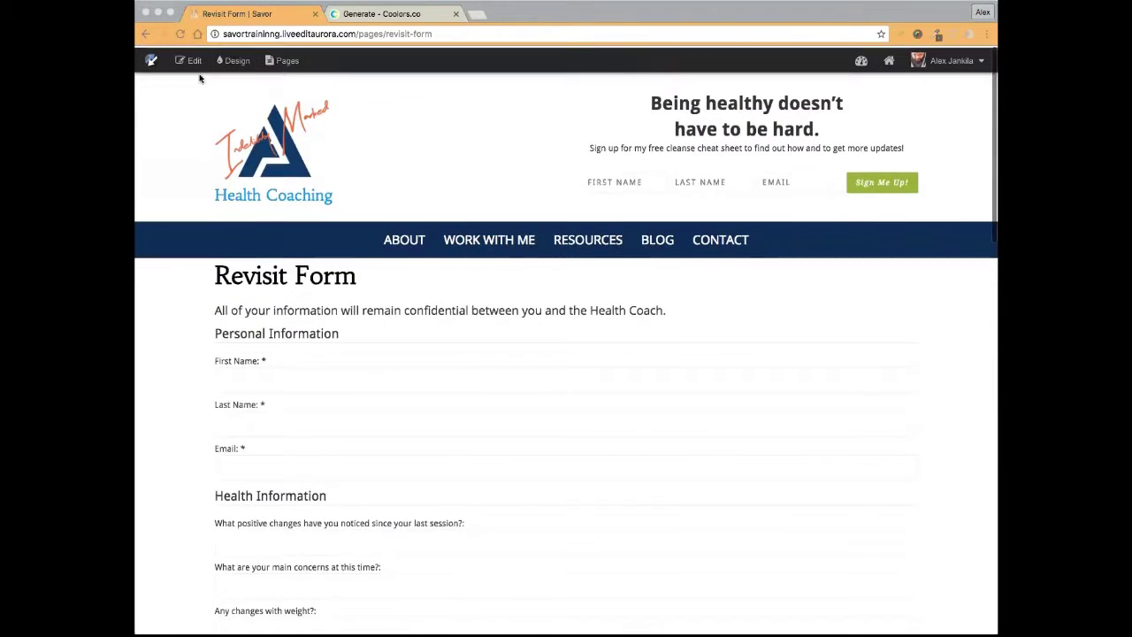
mouse_move(412, 290)
scroll(309, 195, down, 1)
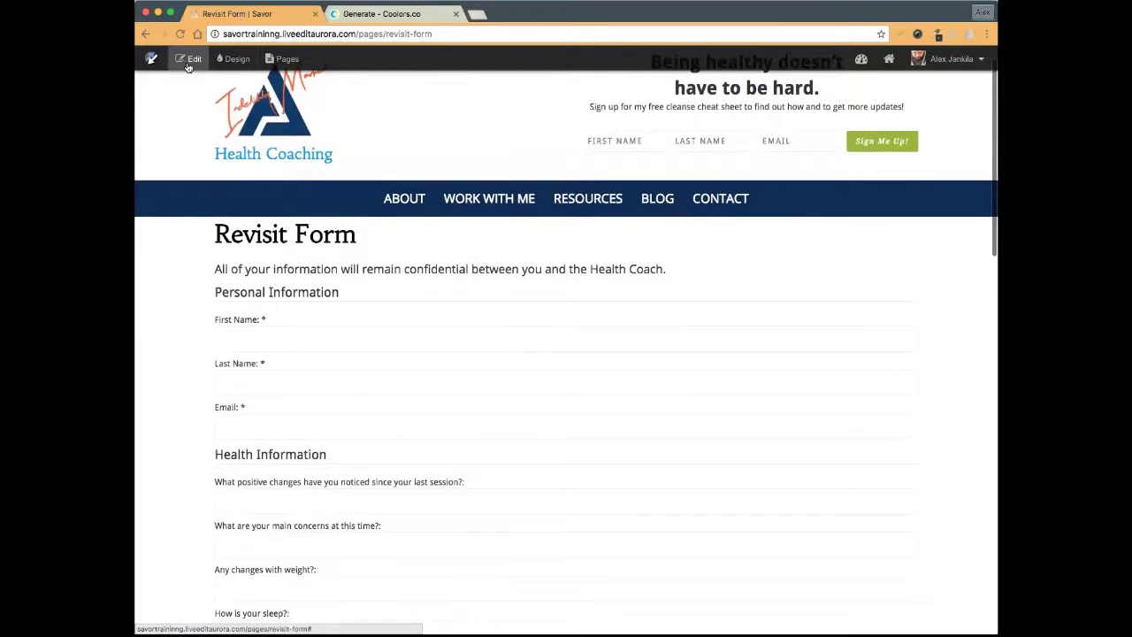
- Choose the raspberries photo from page 3 of My photos as Section-one's background
click(189, 58)
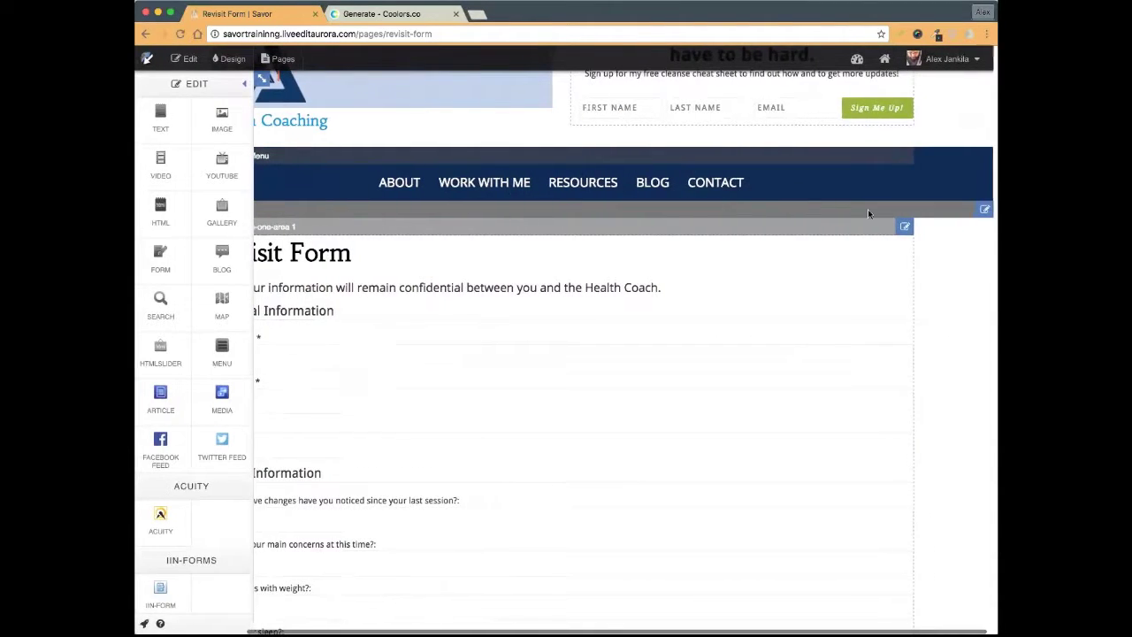
click(990, 212)
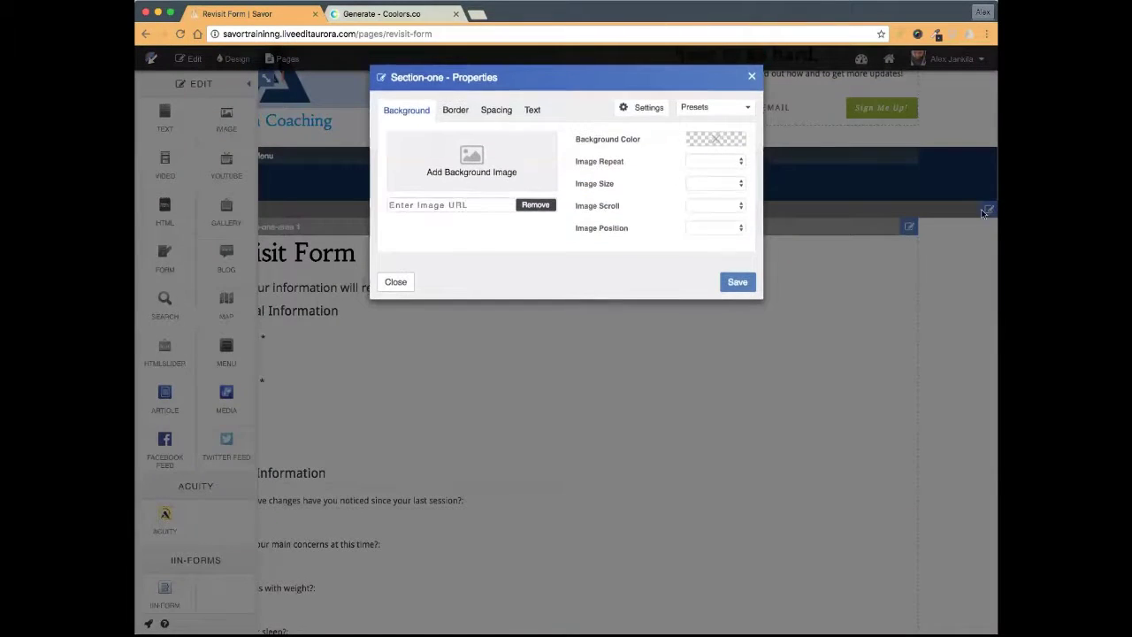
click(511, 171)
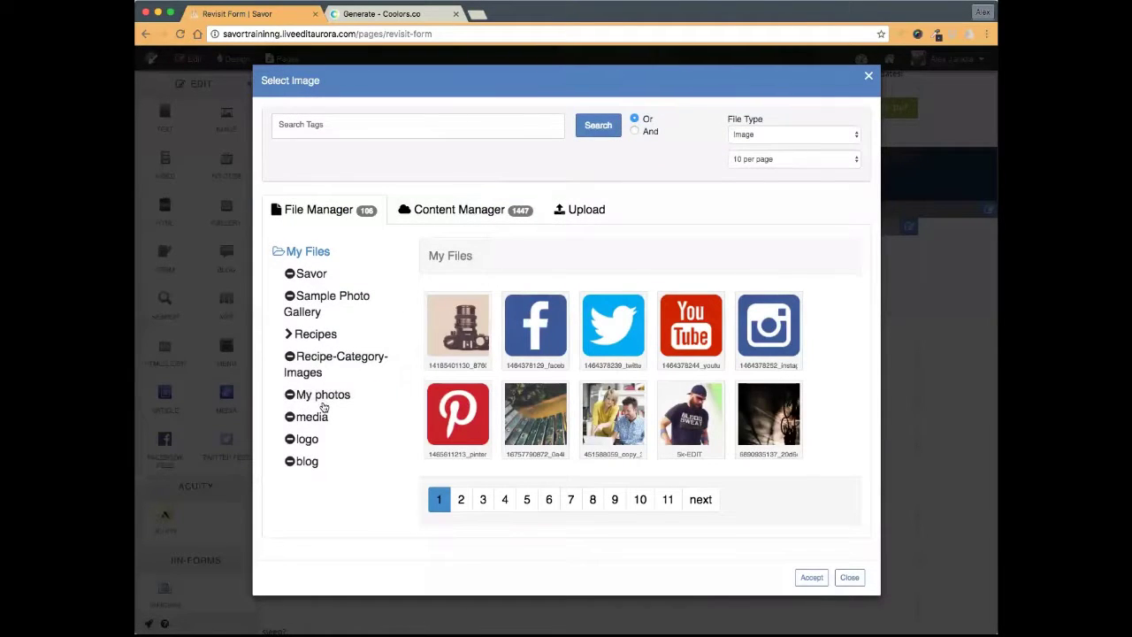
click(324, 394)
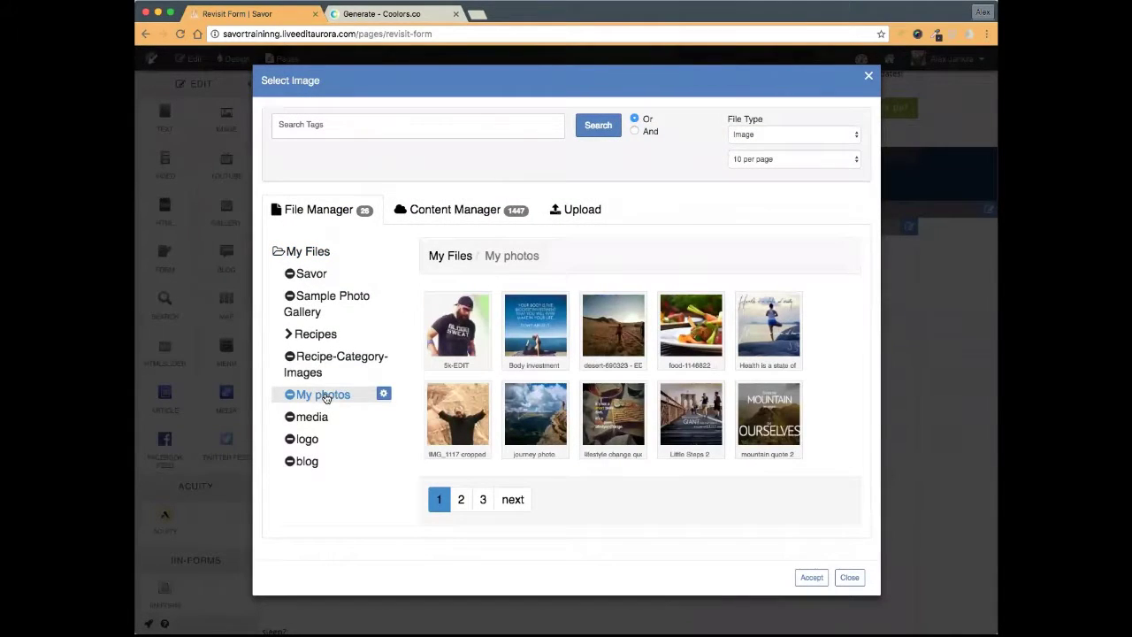
click(483, 500)
click(450, 428)
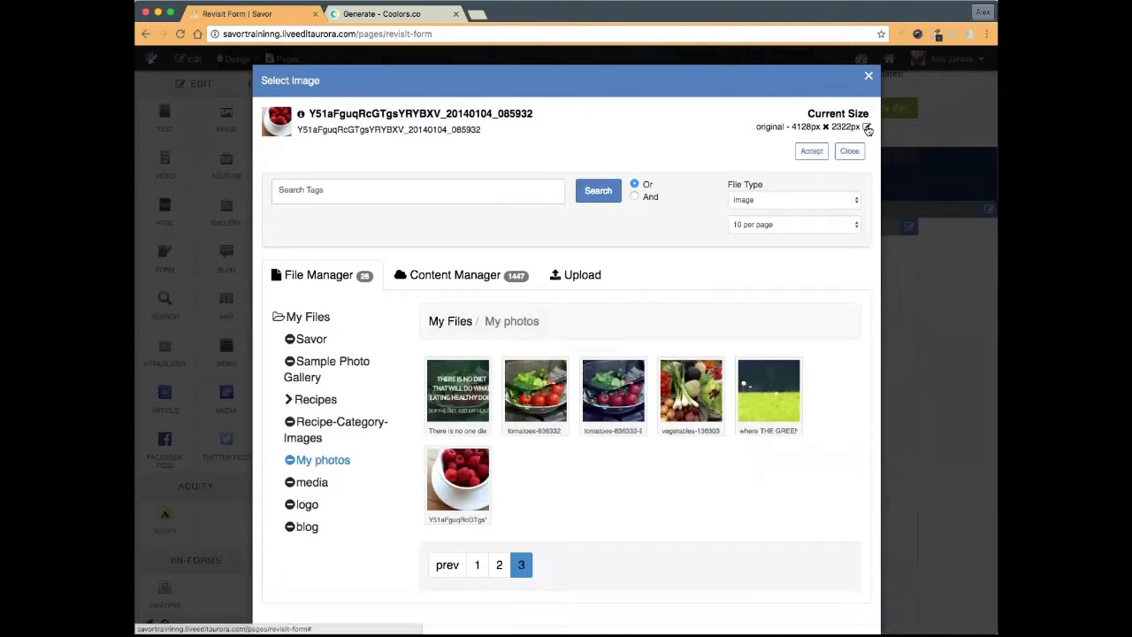
- Create a 1900 px wide version of the raspberries photo and accept it
click(867, 129)
click(729, 260)
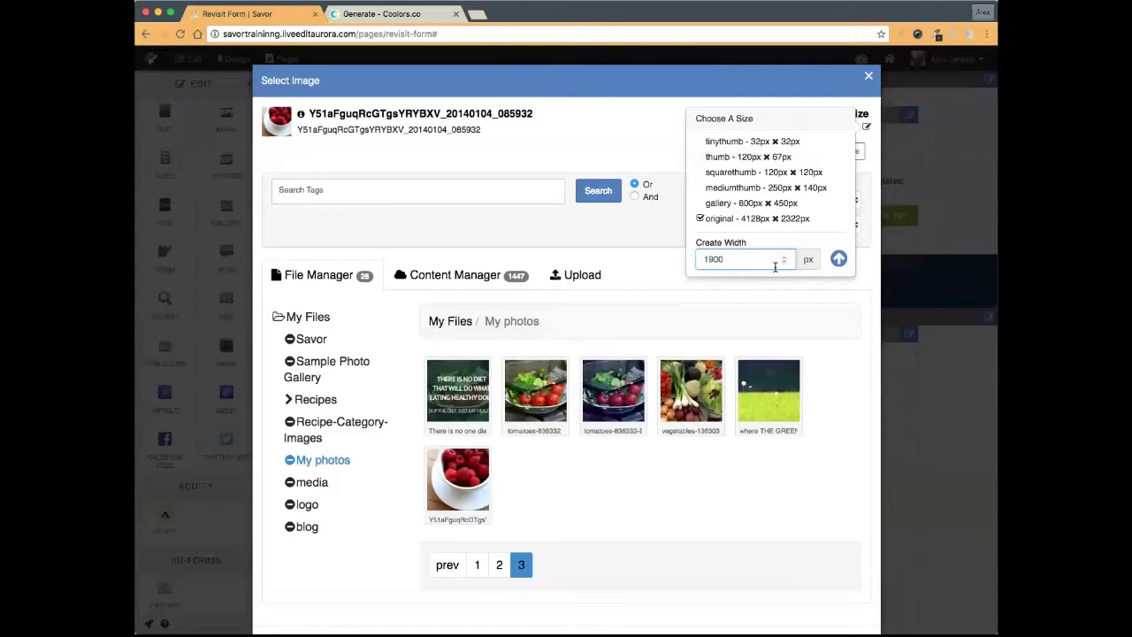
text(1900)
click(838, 259)
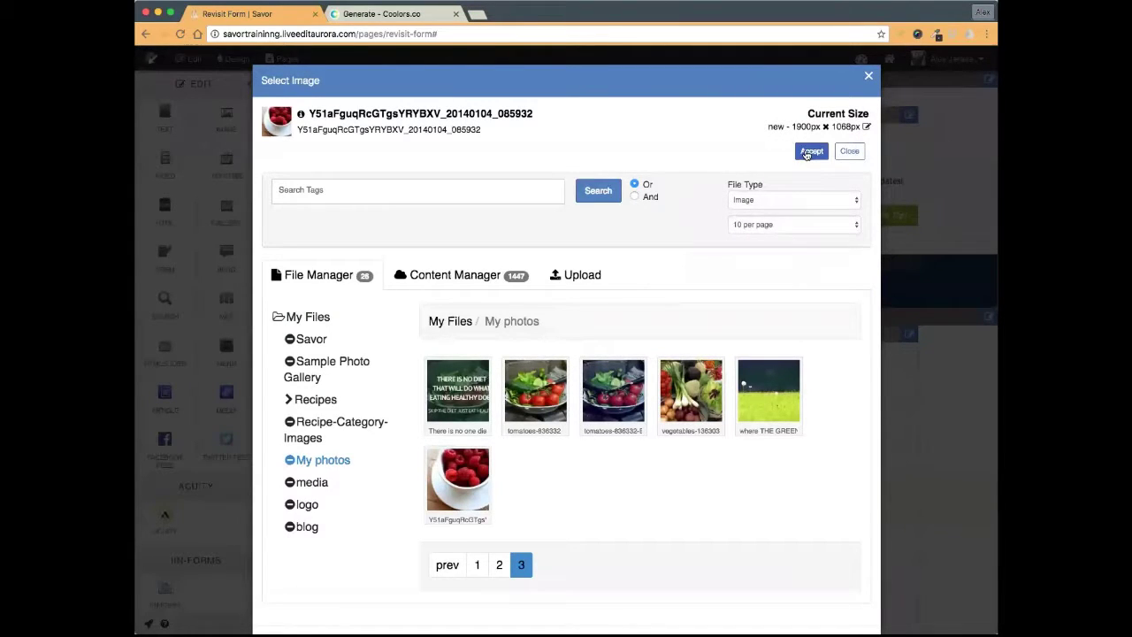
click(809, 152)
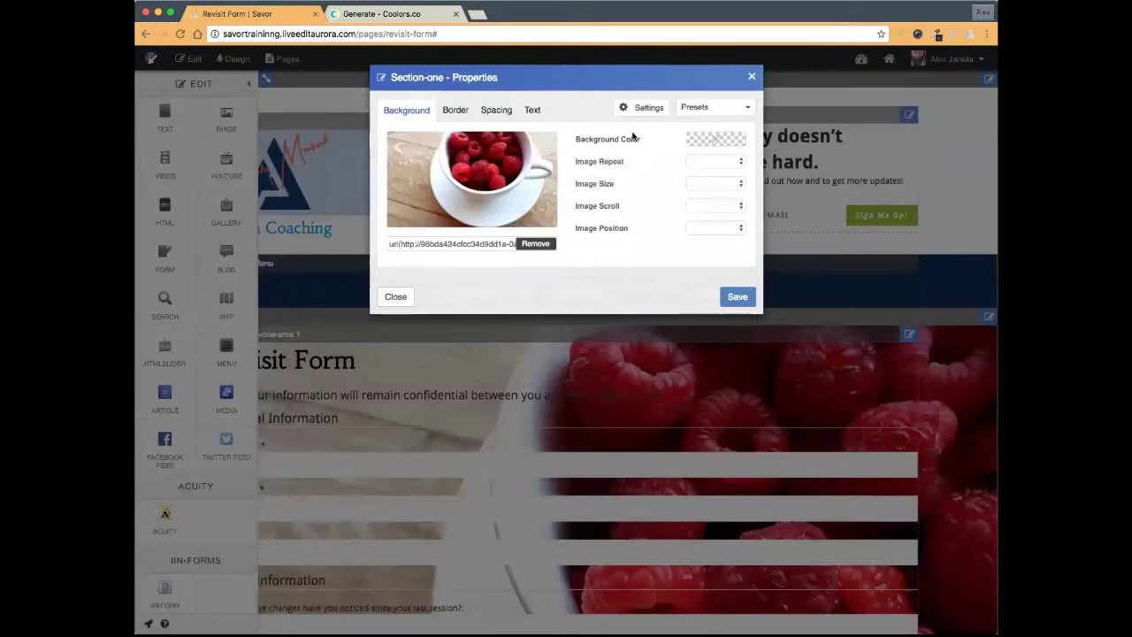
- Set the background image to no repeat, cover size, fixed scroll and Top Center position
click(713, 142)
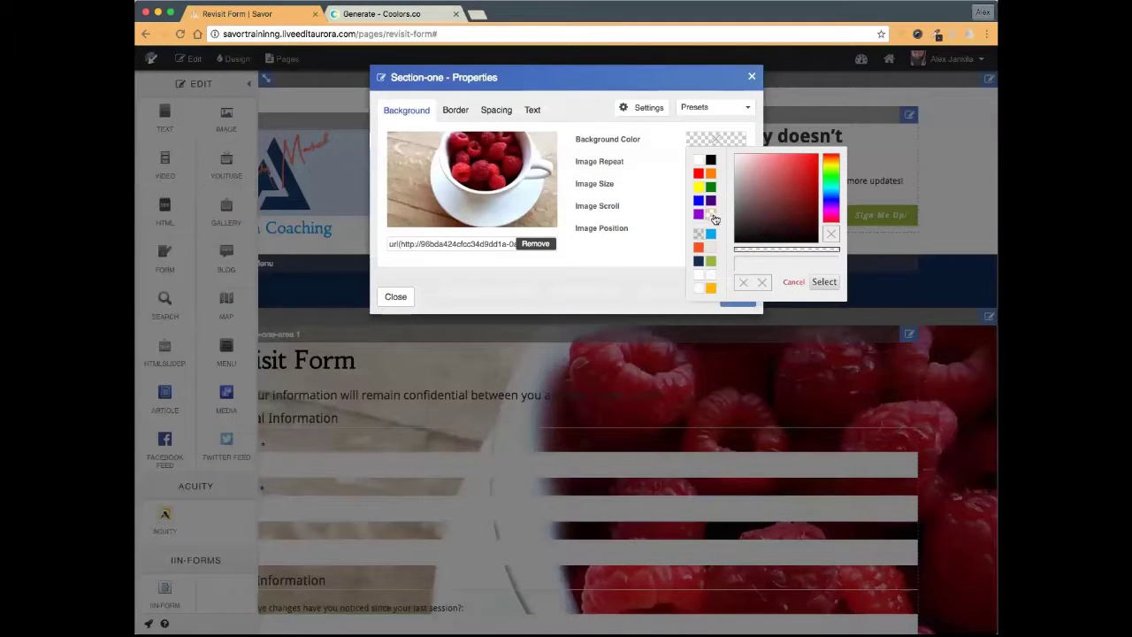
click(715, 218)
click(712, 162)
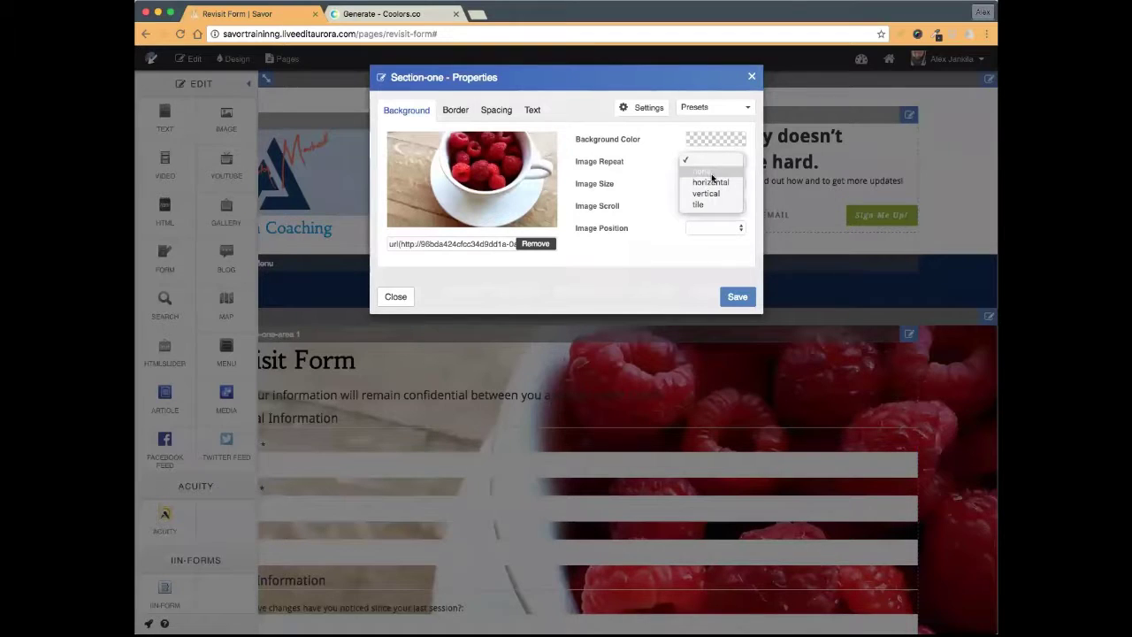
click(712, 179)
click(712, 183)
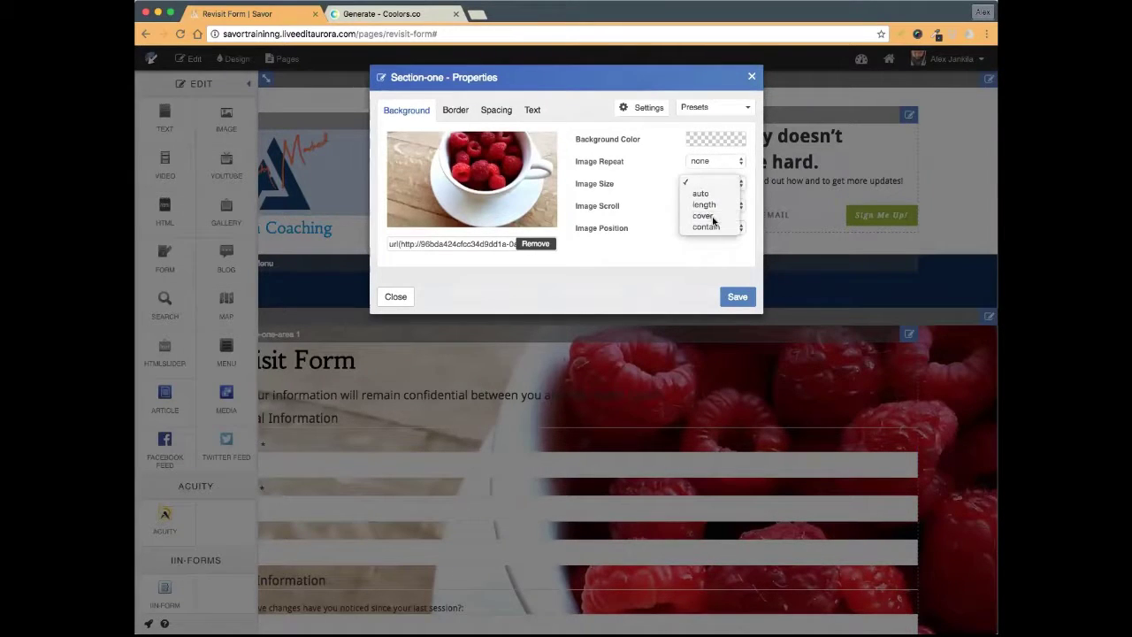
click(714, 221)
click(715, 217)
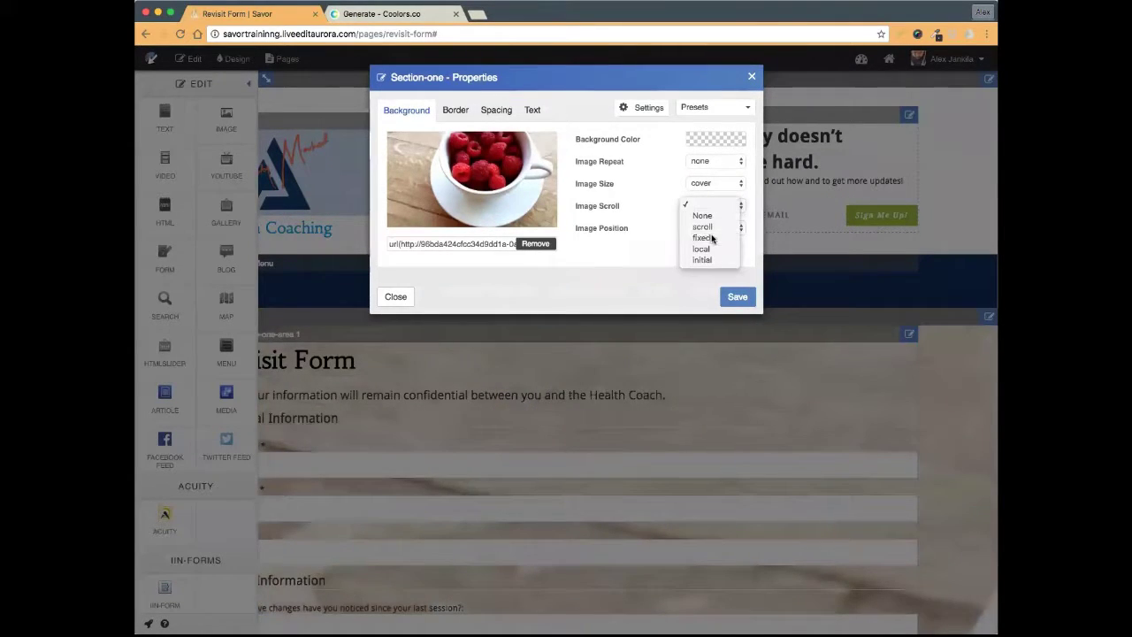
click(712, 237)
click(712, 229)
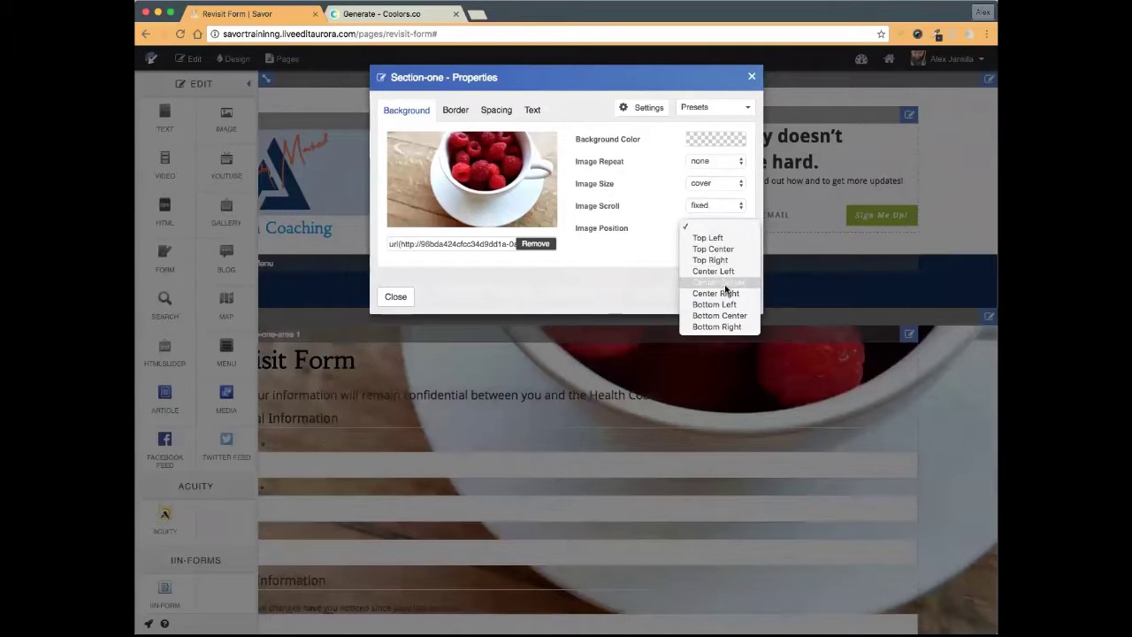
click(723, 291)
click(713, 228)
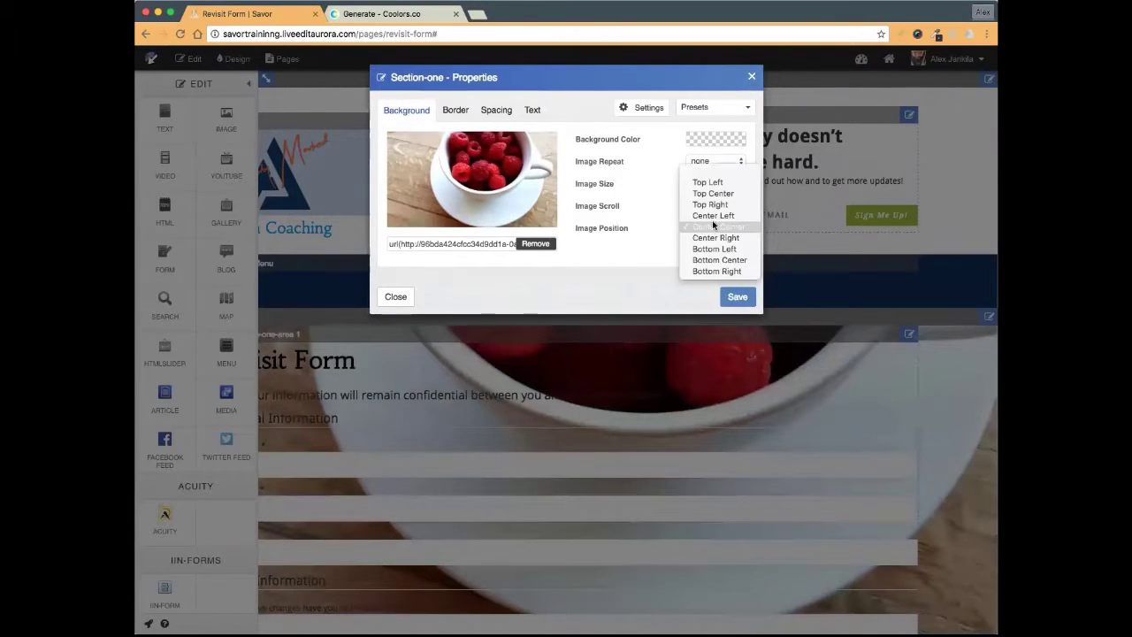
click(715, 193)
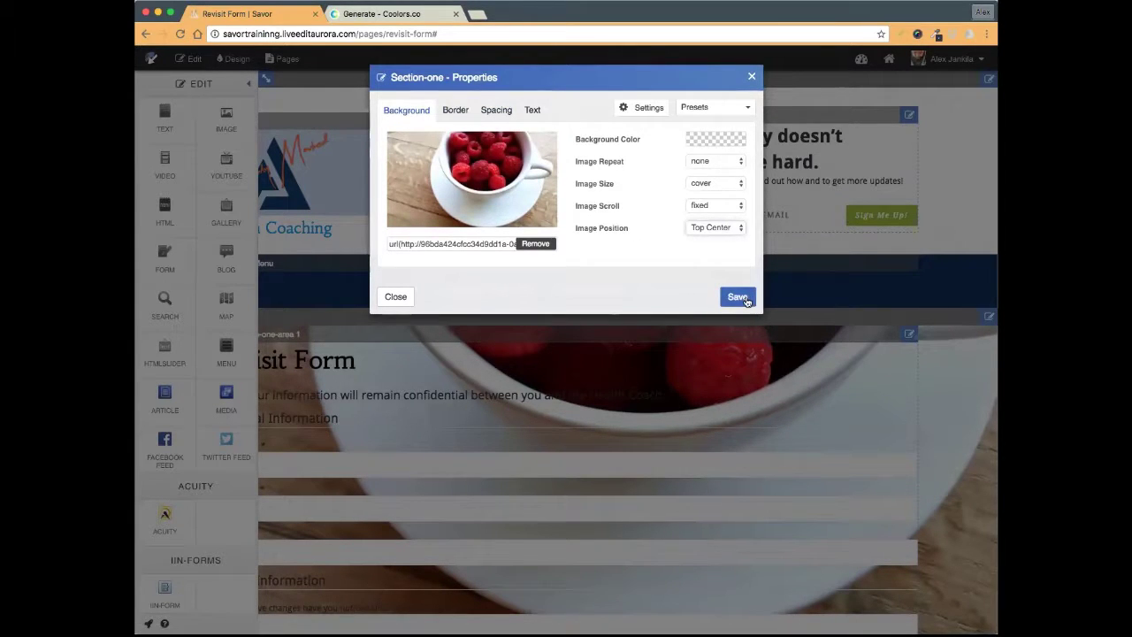
- Give Section-one 35 px top and bottom padding and save
click(492, 111)
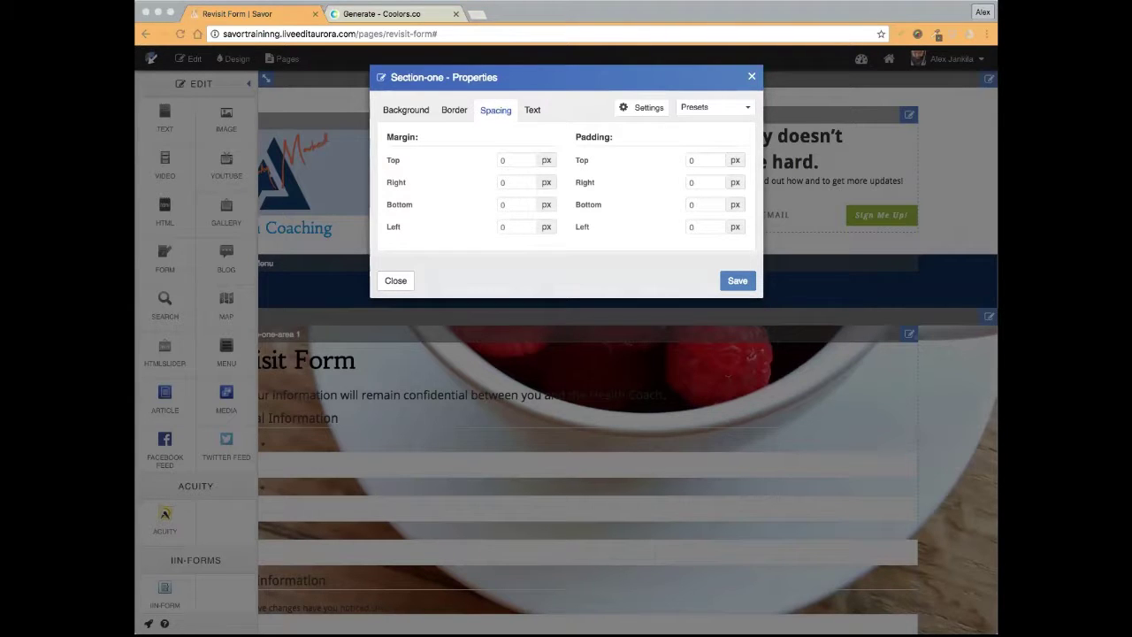
click(703, 161)
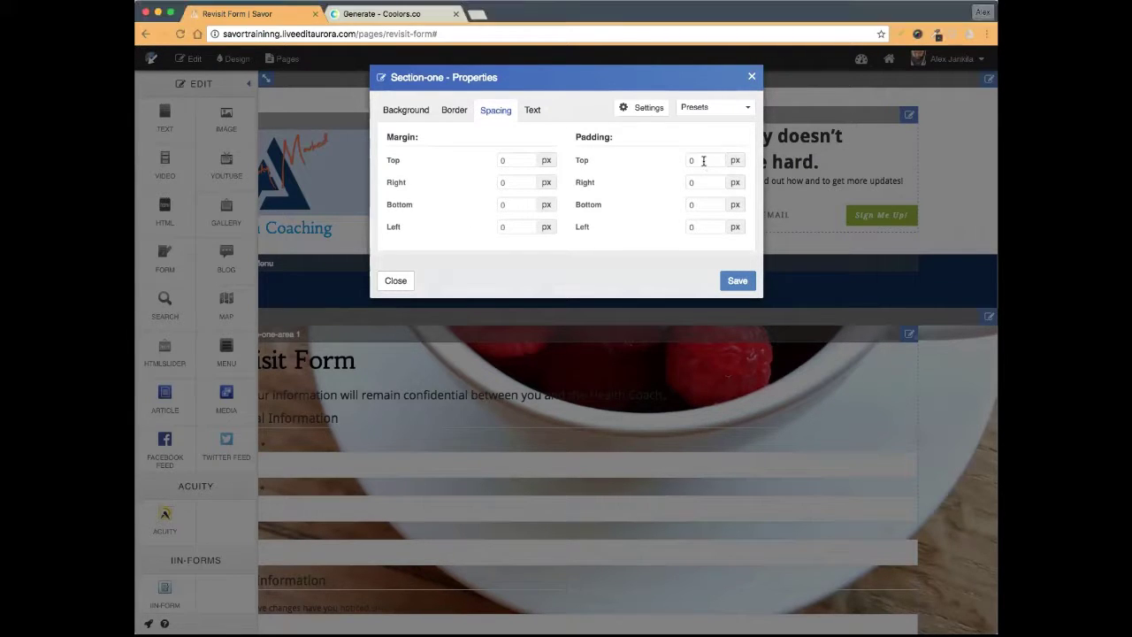
click(703, 204)
text(35)
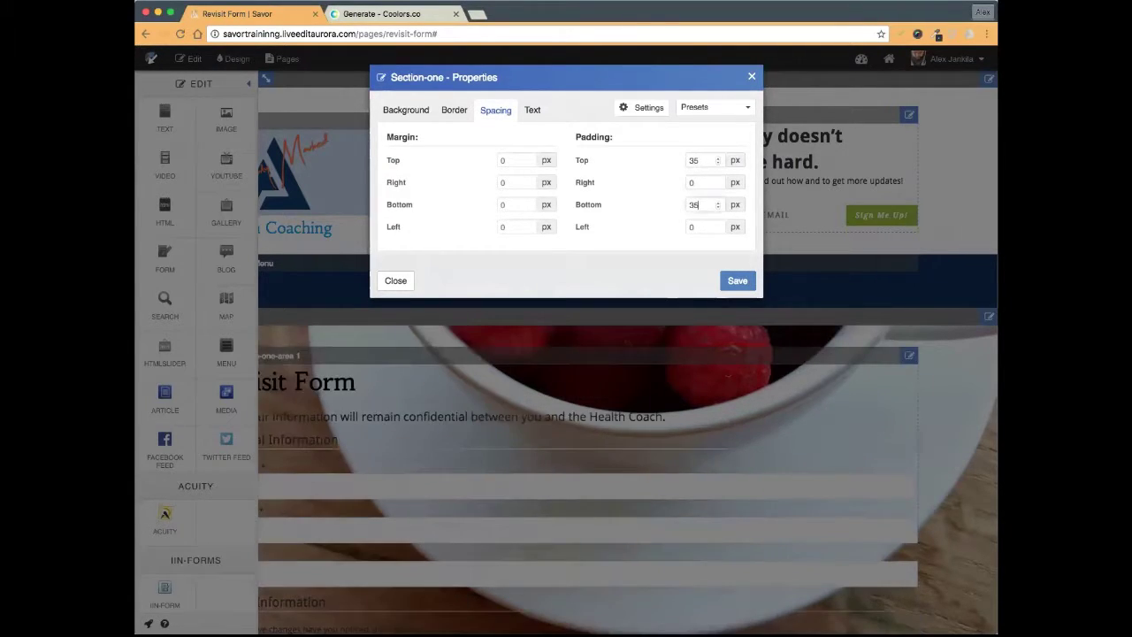
click(735, 280)
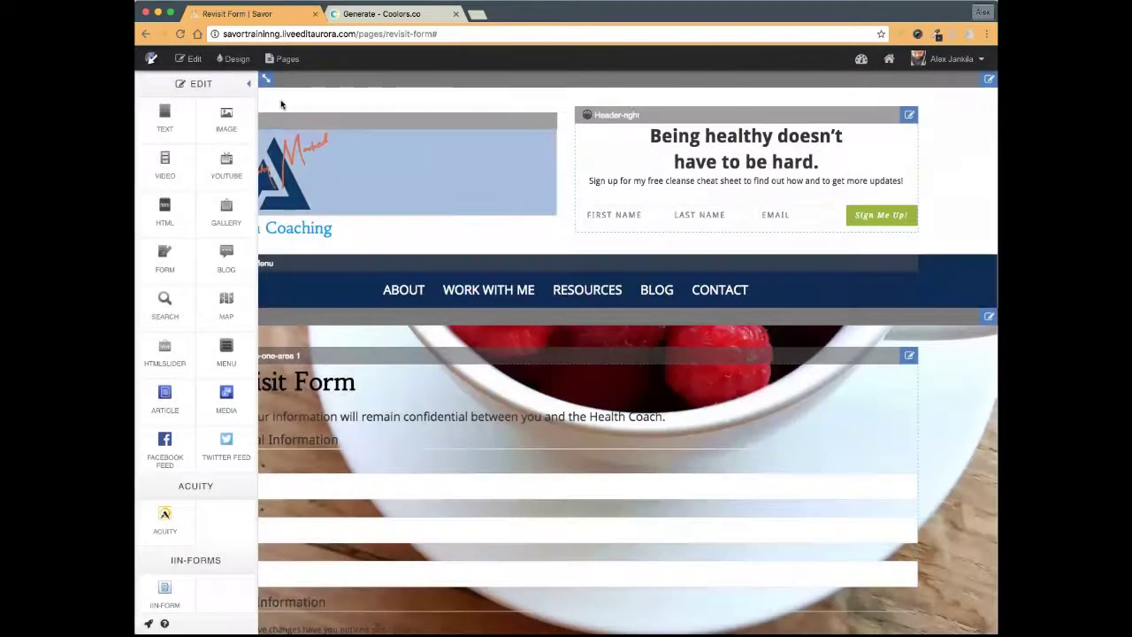
click(195, 59)
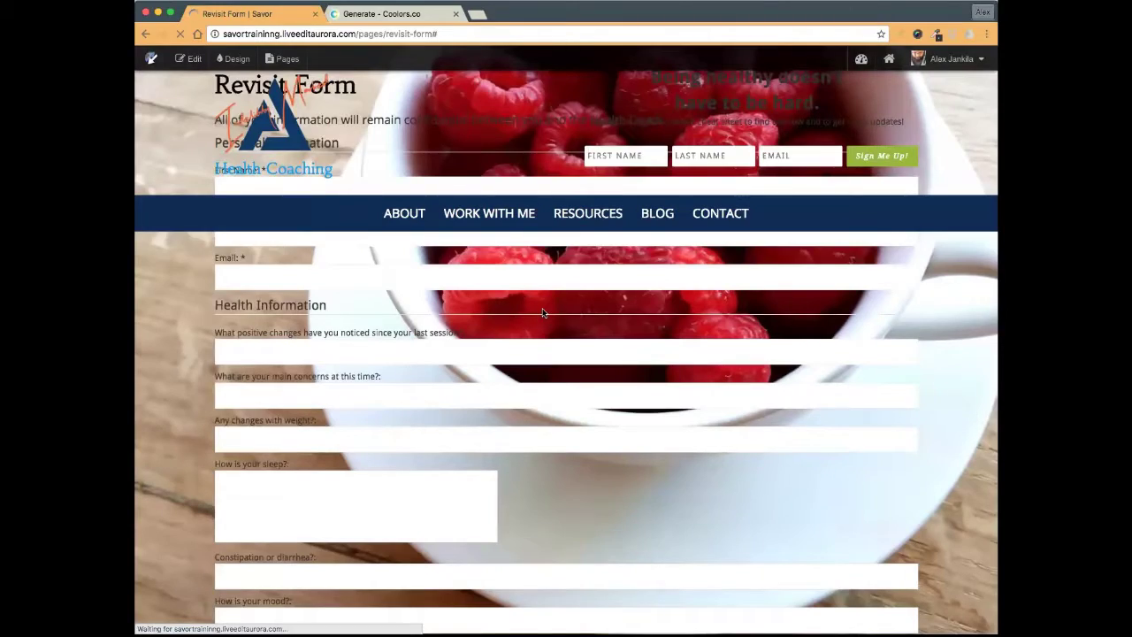
scroll(543, 313, down, 3)
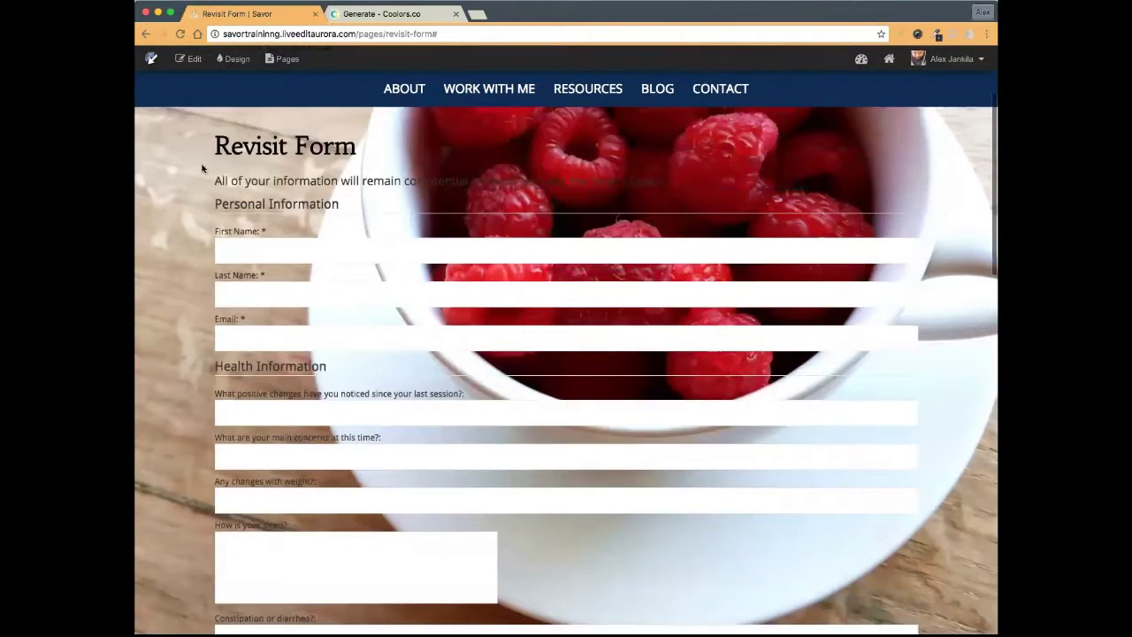
click(191, 59)
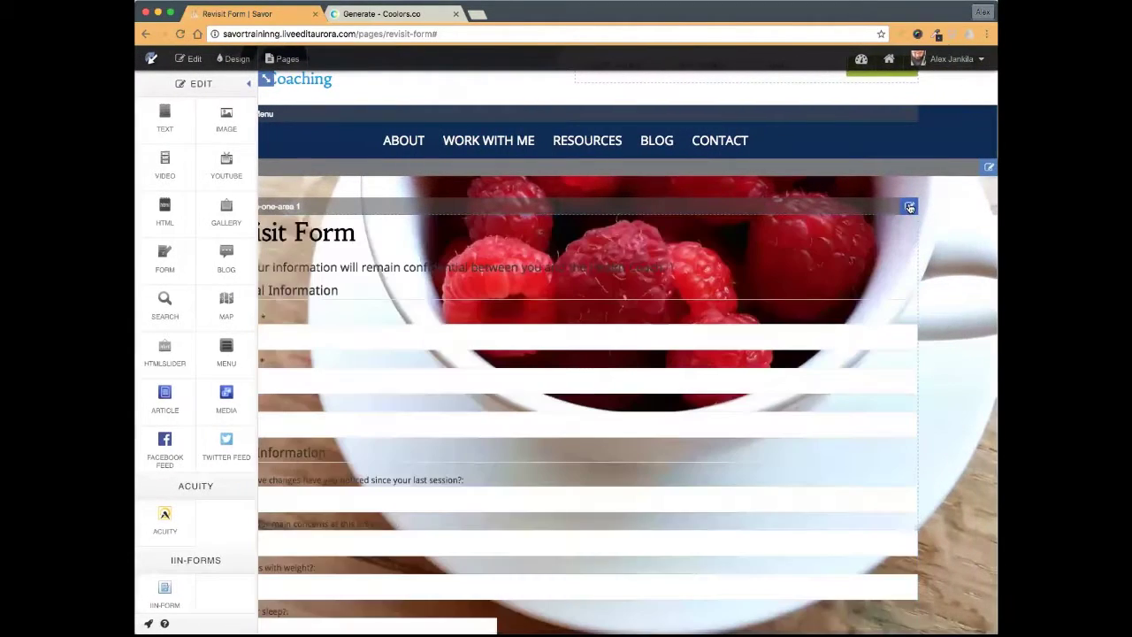
- Give Section-one-area 1 a light background colour swatch
click(910, 206)
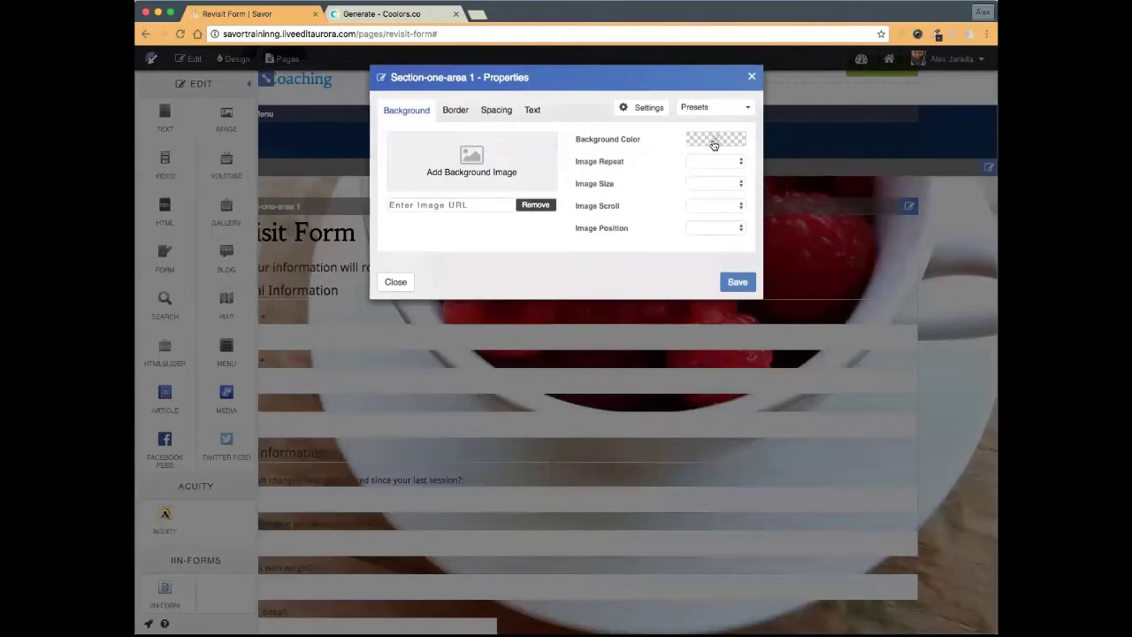
click(712, 145)
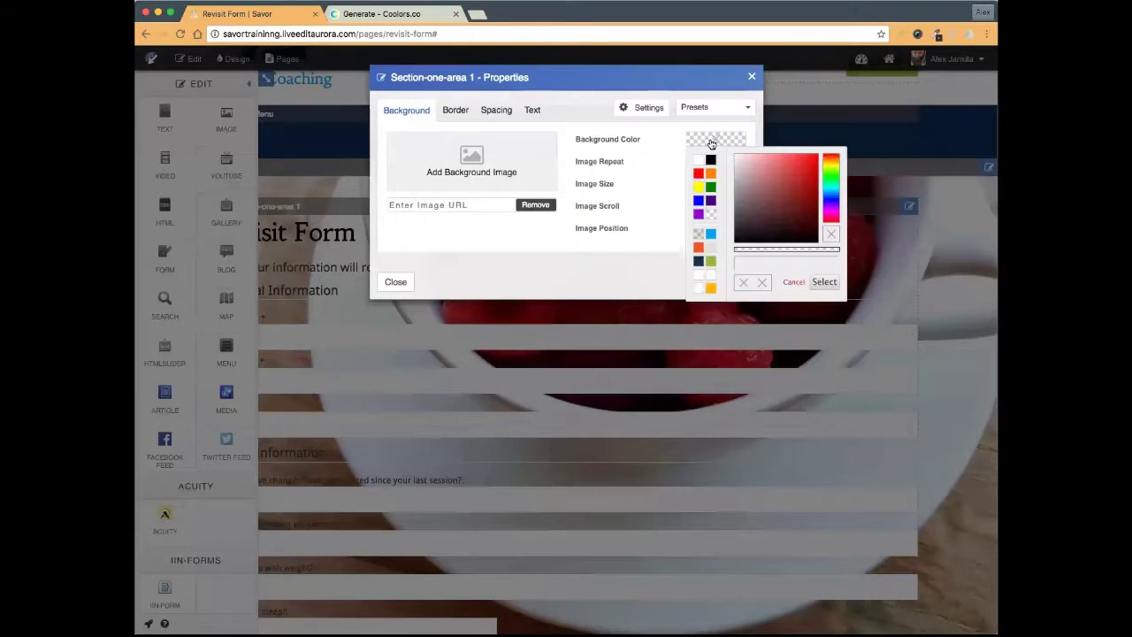
click(712, 276)
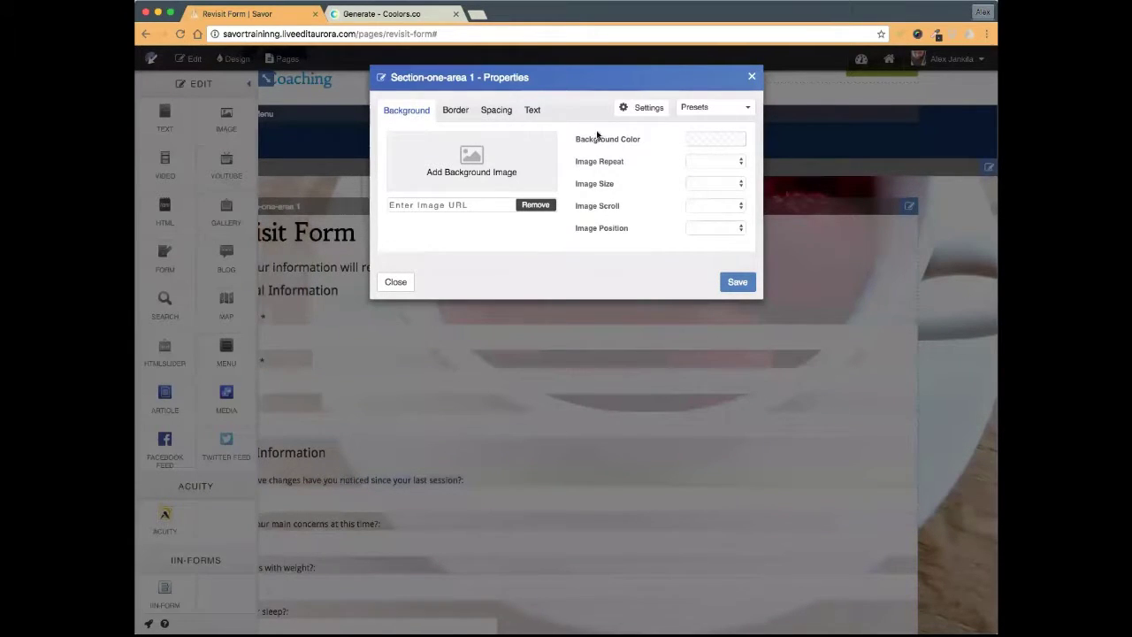
- Set all four padding fields of the form area to 15 and save
click(496, 110)
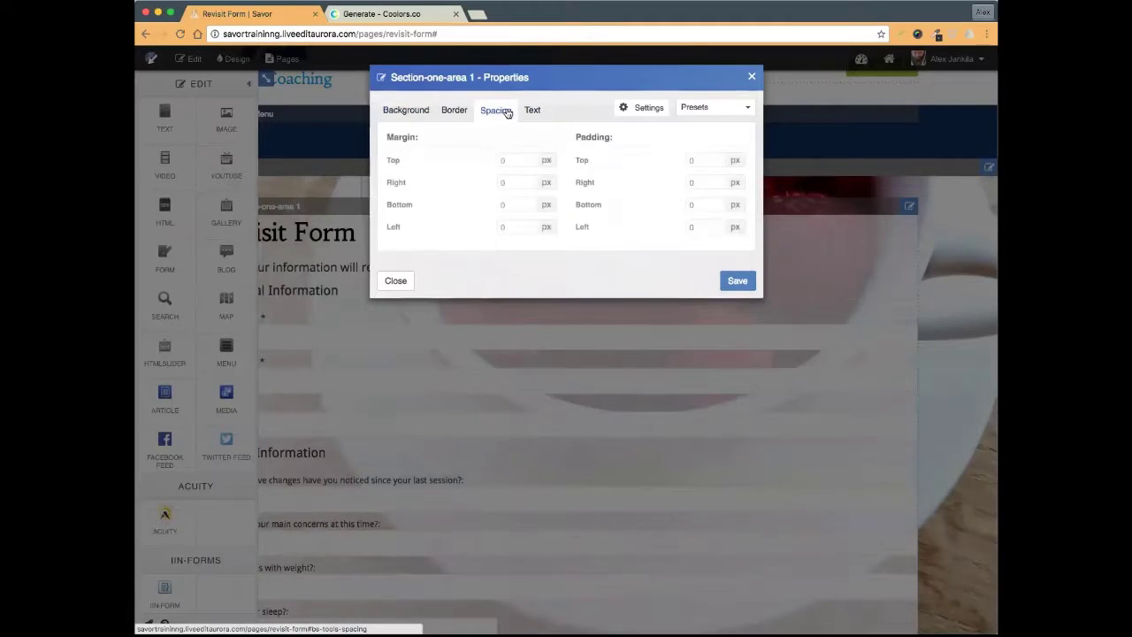
click(700, 157)
text(15)
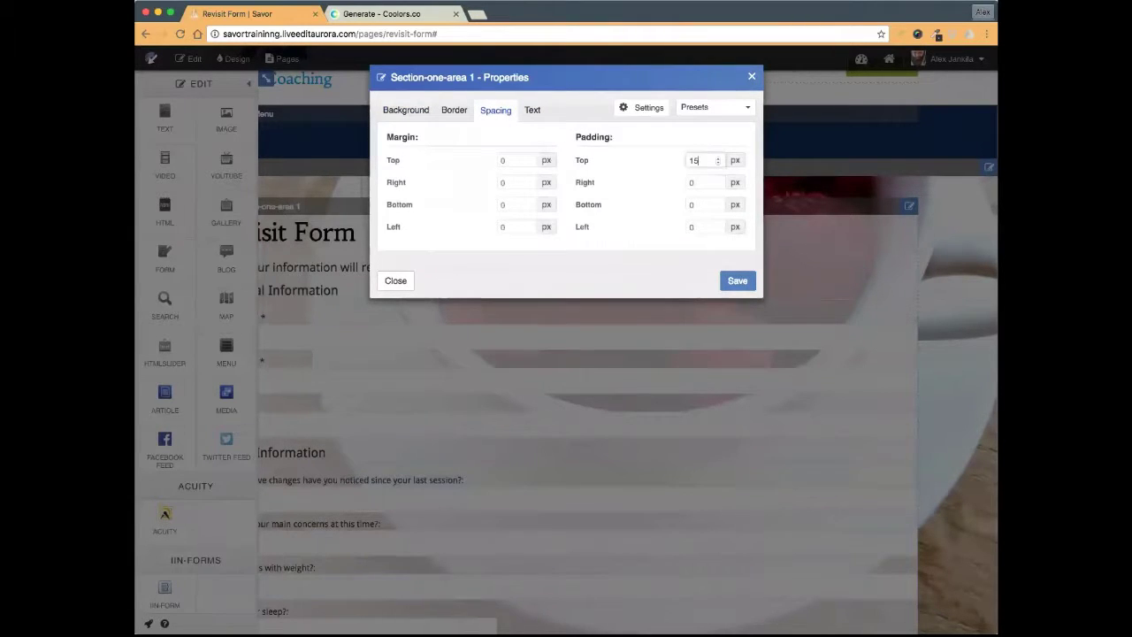
key(Tab)
text(15)
key(Tab)
text(15)
key(Tab)
text(15)
key(Tab)
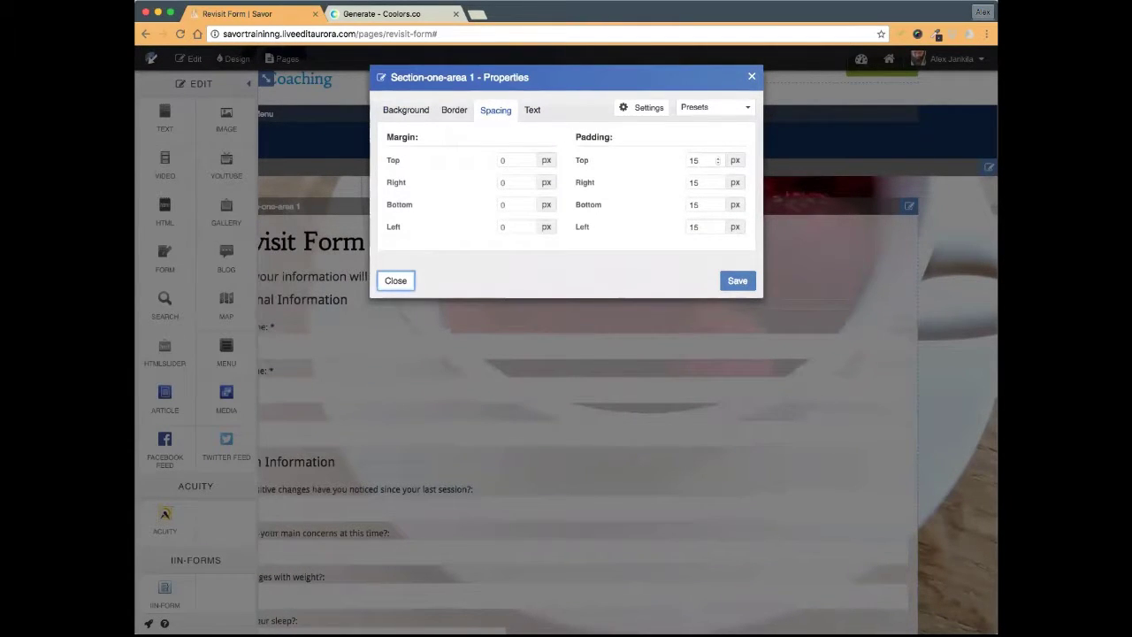
click(736, 280)
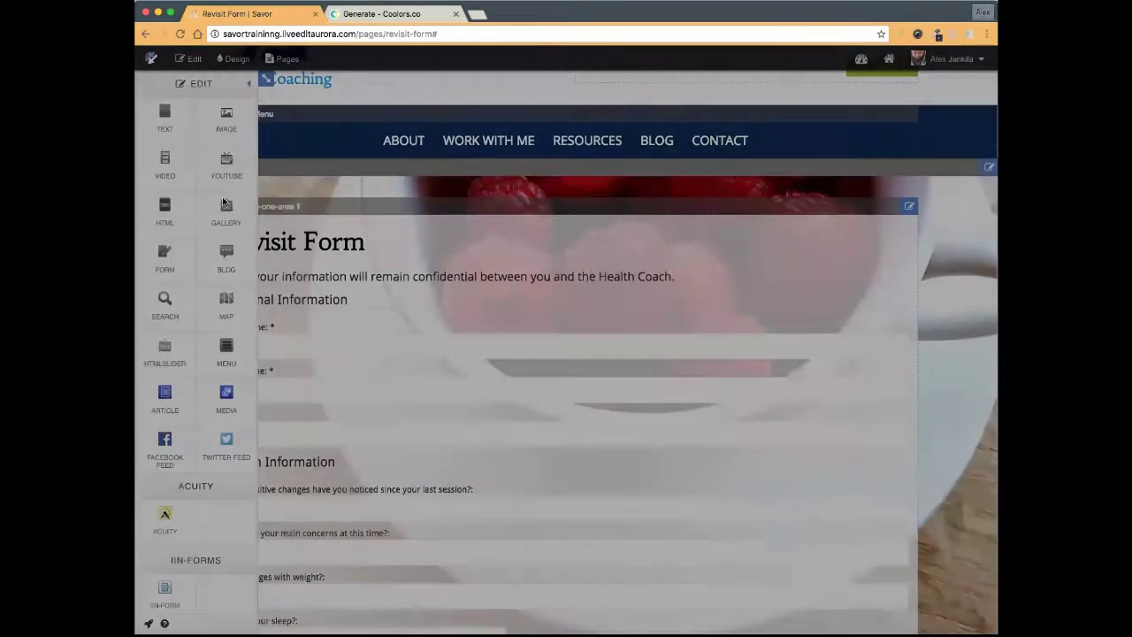
click(181, 60)
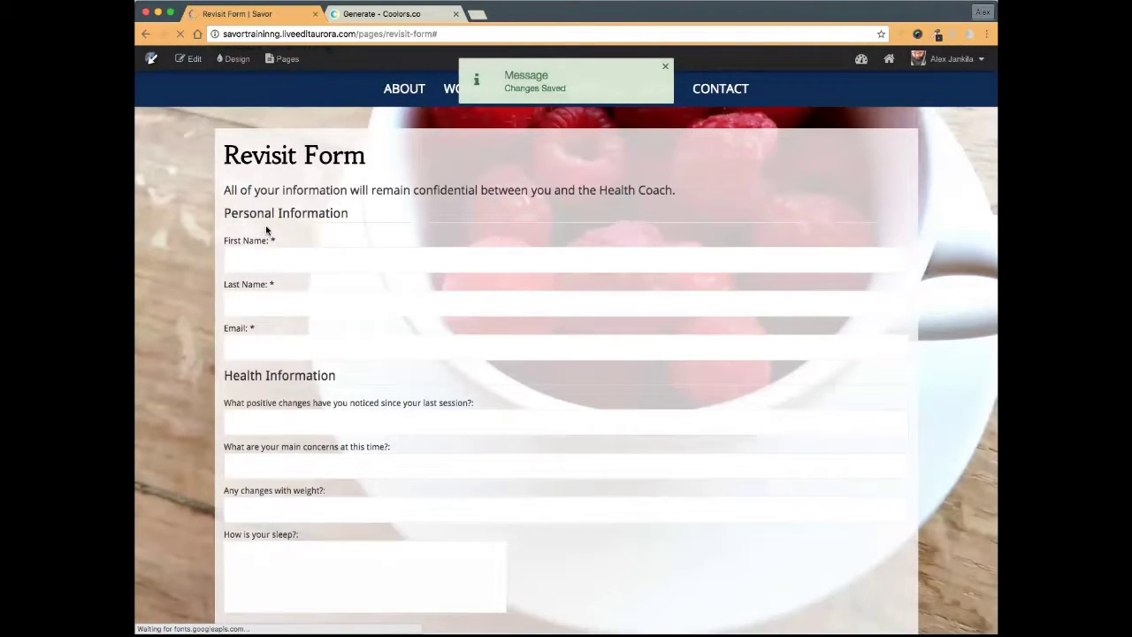
scroll(374, 205, down, 5)
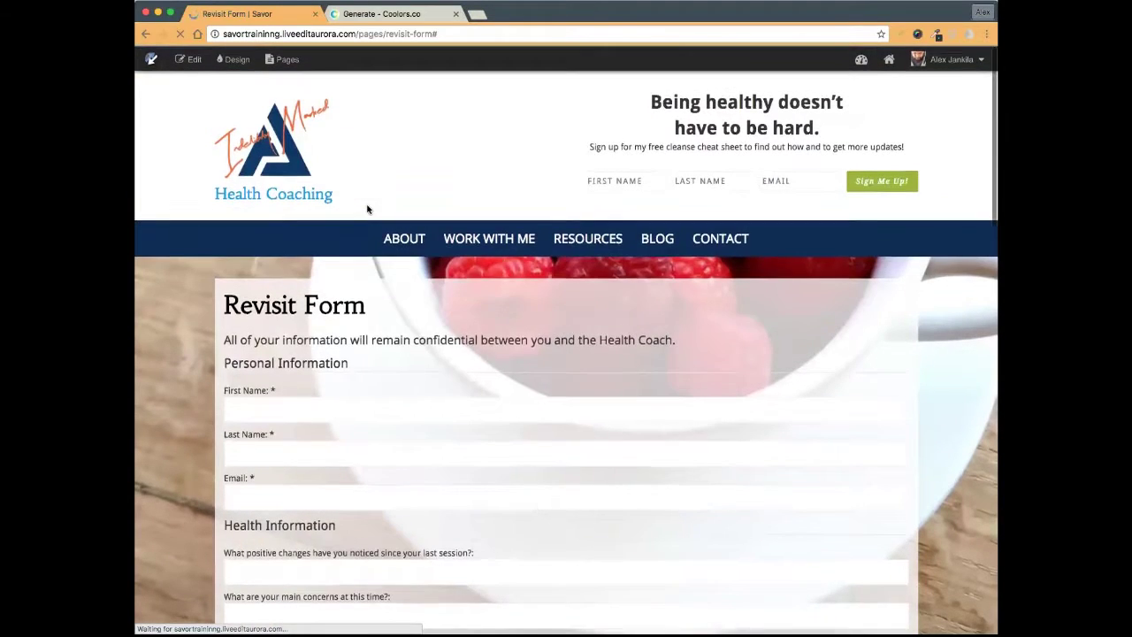
scroll(366, 207, down, 3)
scroll(182, 241, down, 10)
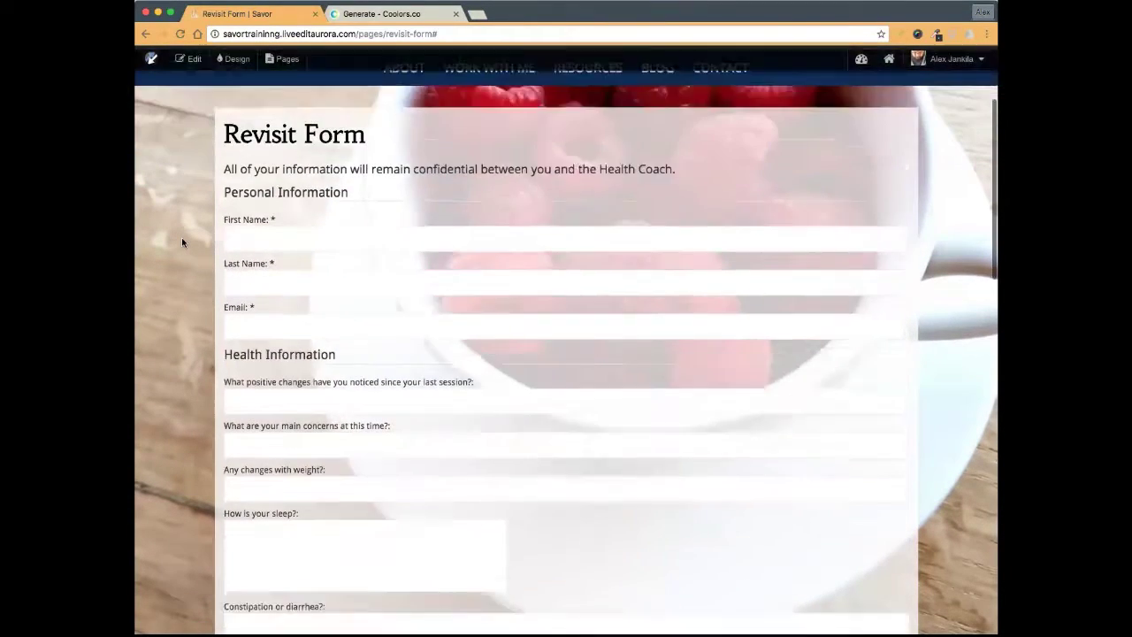
scroll(182, 241, down, 17)
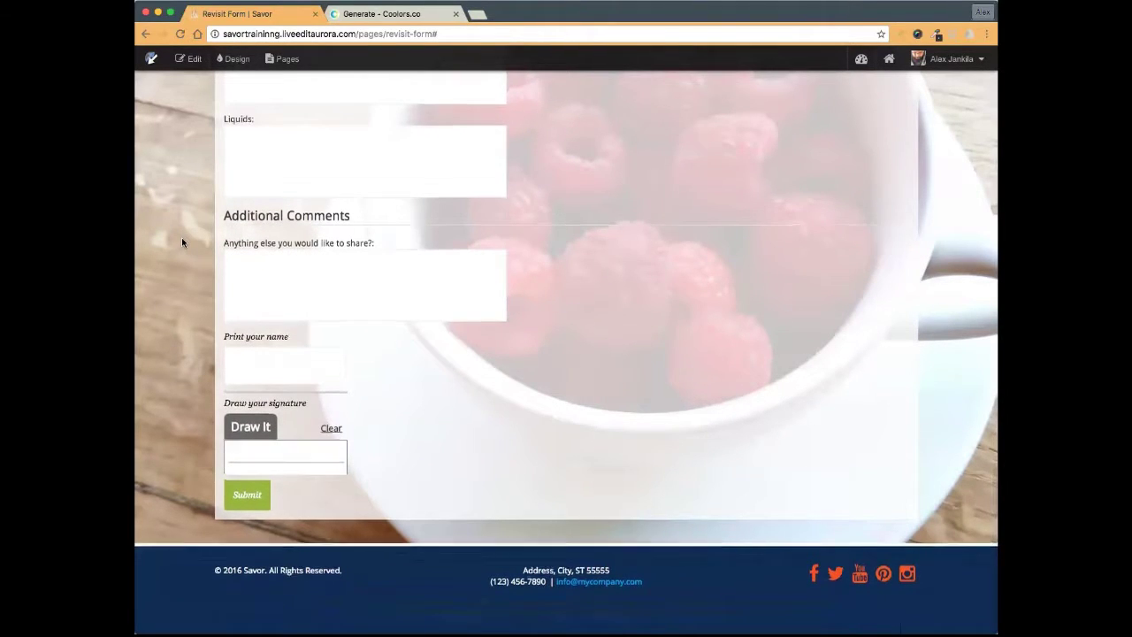
scroll(182, 241, up, 20)
scroll(182, 237, up, 4)
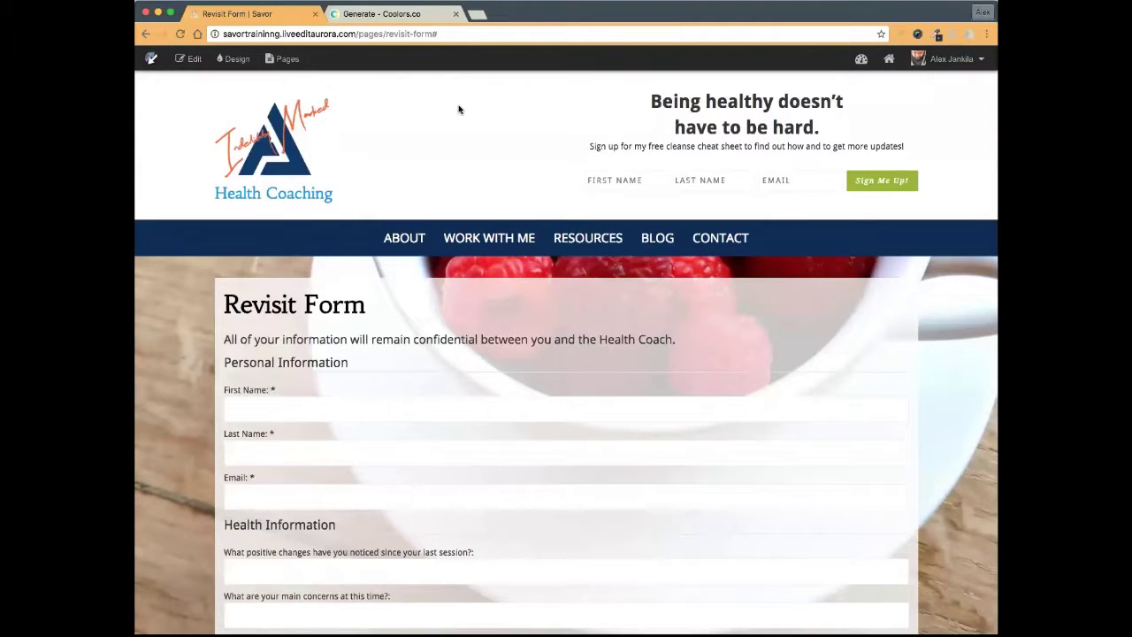
mouse_move(540, 236)
mouse_move(484, 303)
mouse_move(496, 237)
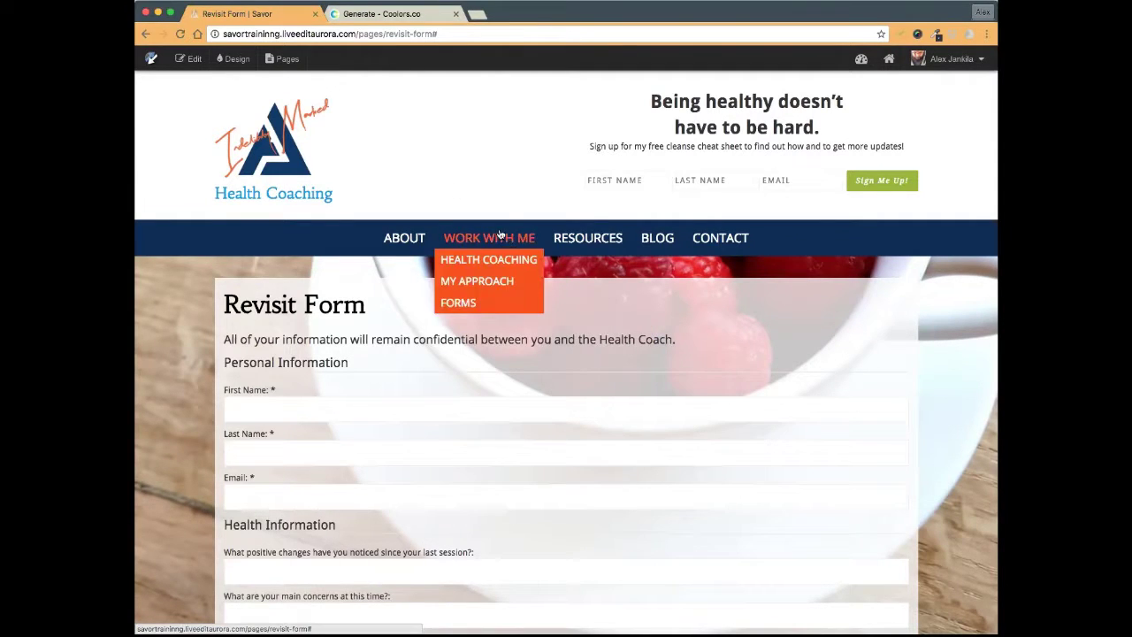
- Reload the Revisit Form page and go to the site's Contact page
click(180, 33)
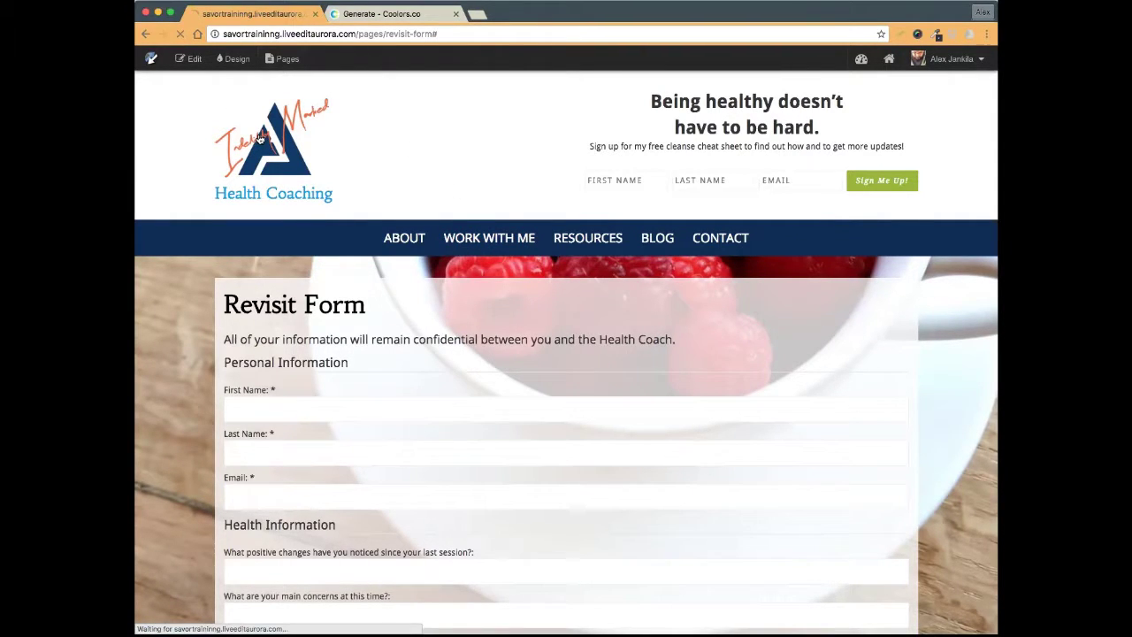
scroll(261, 137, down, 3)
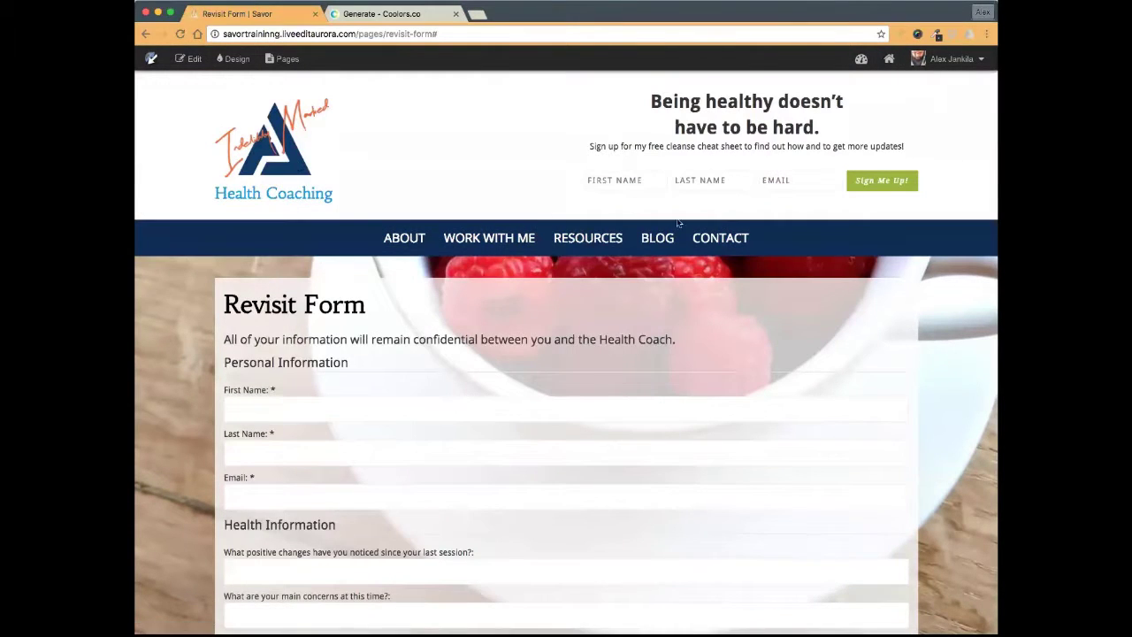
mouse_move(584, 232)
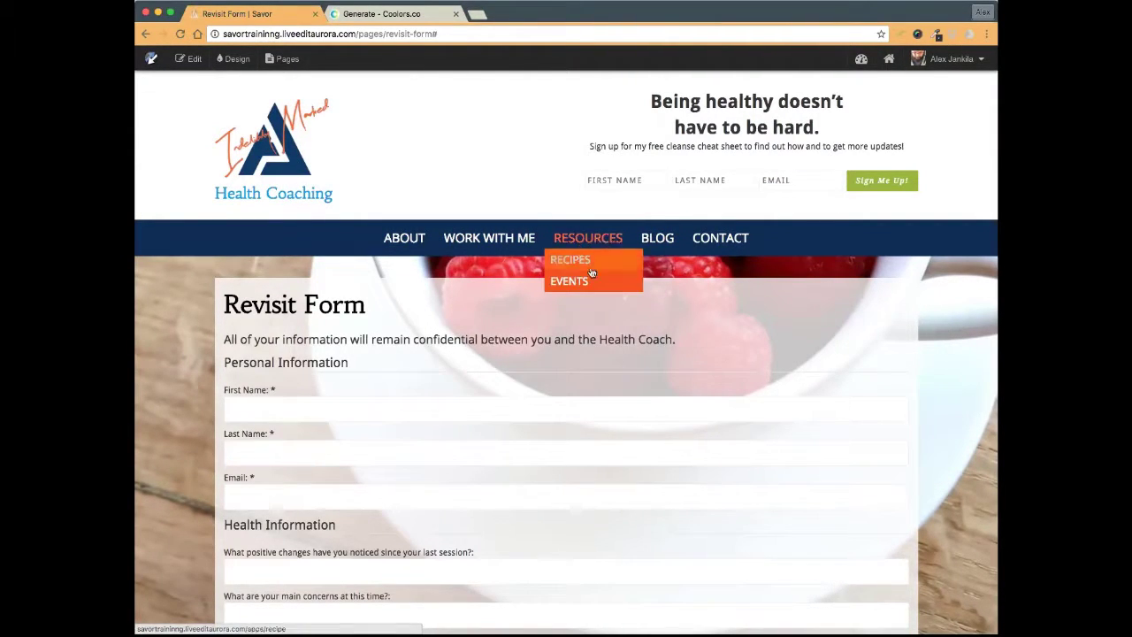
click(726, 242)
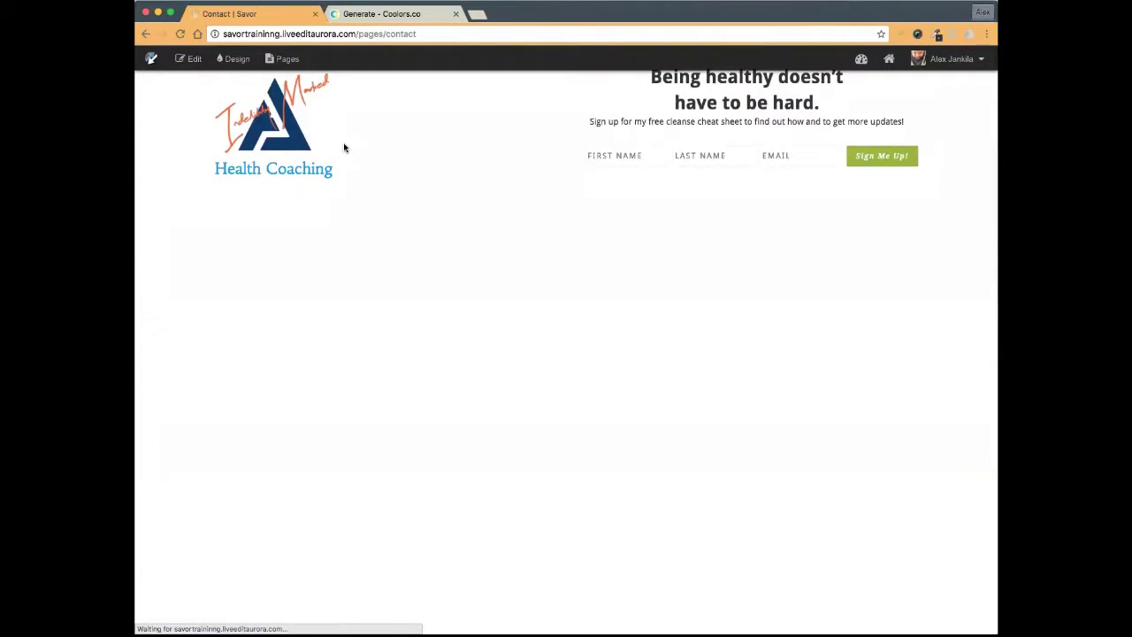
- Open WORK WITH ME > MY APPROACH and scroll through the page
mouse_move(518, 243)
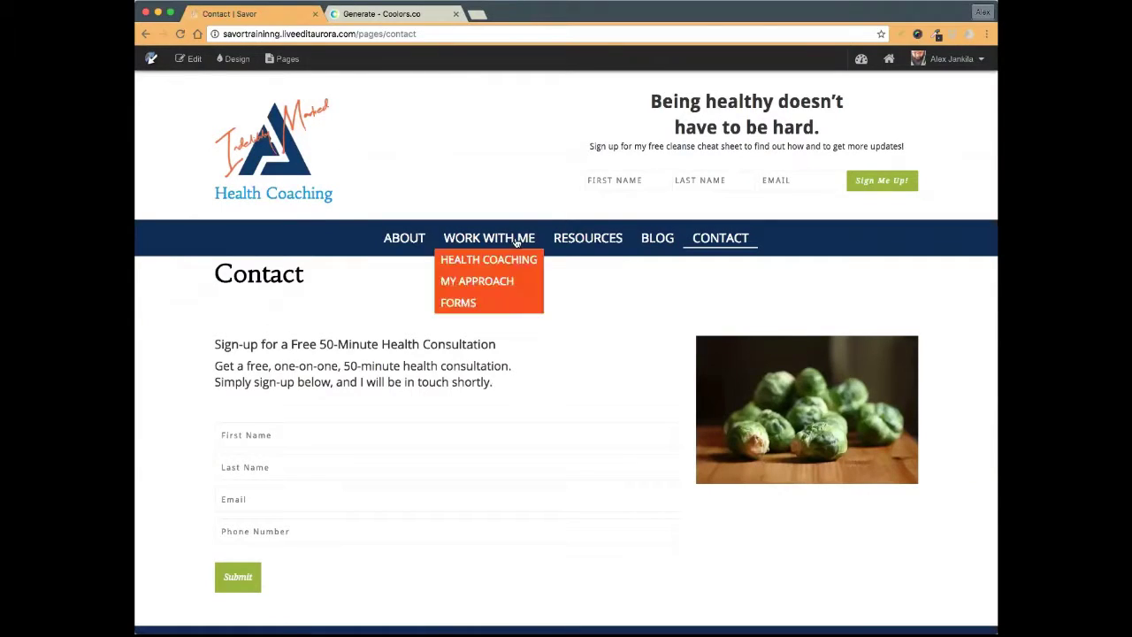
click(477, 279)
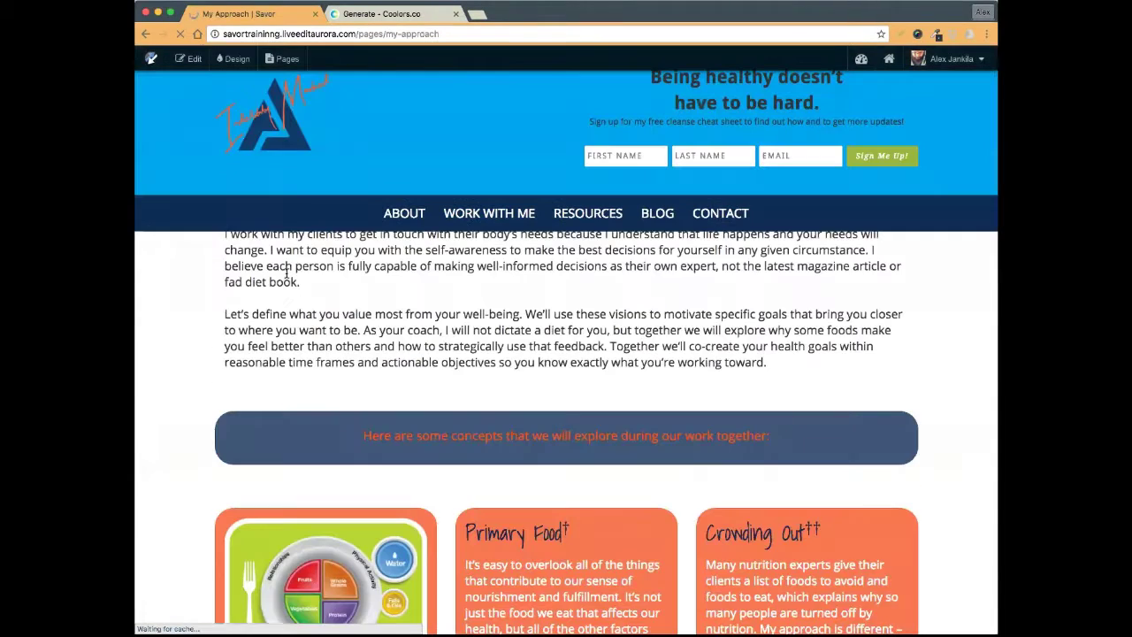
mouse_move(578, 268)
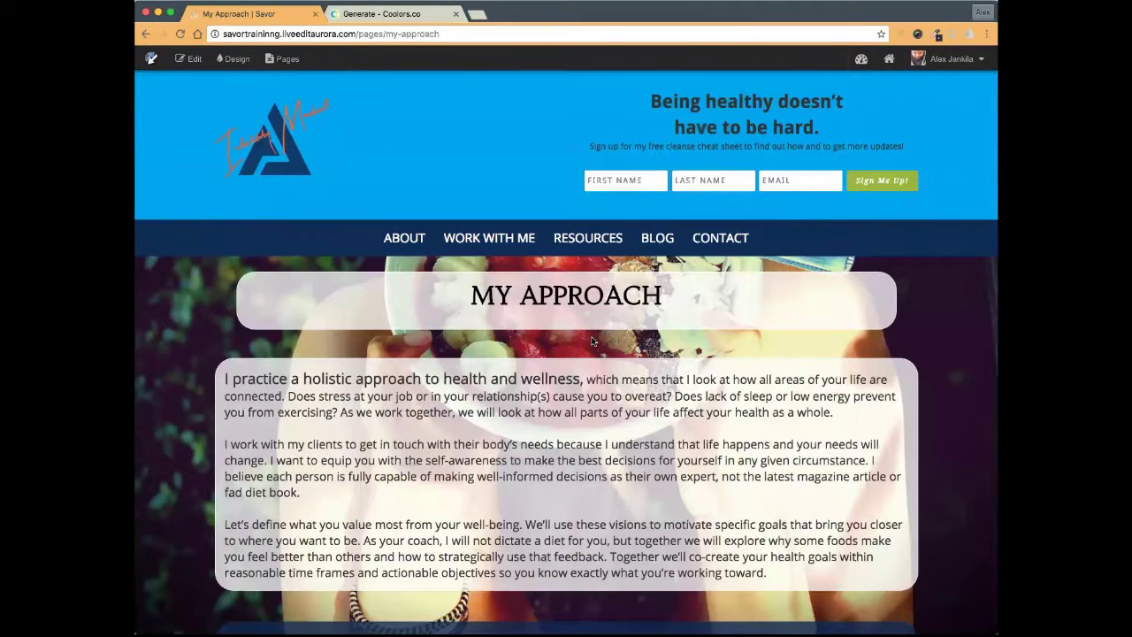
scroll(592, 341, down, 5)
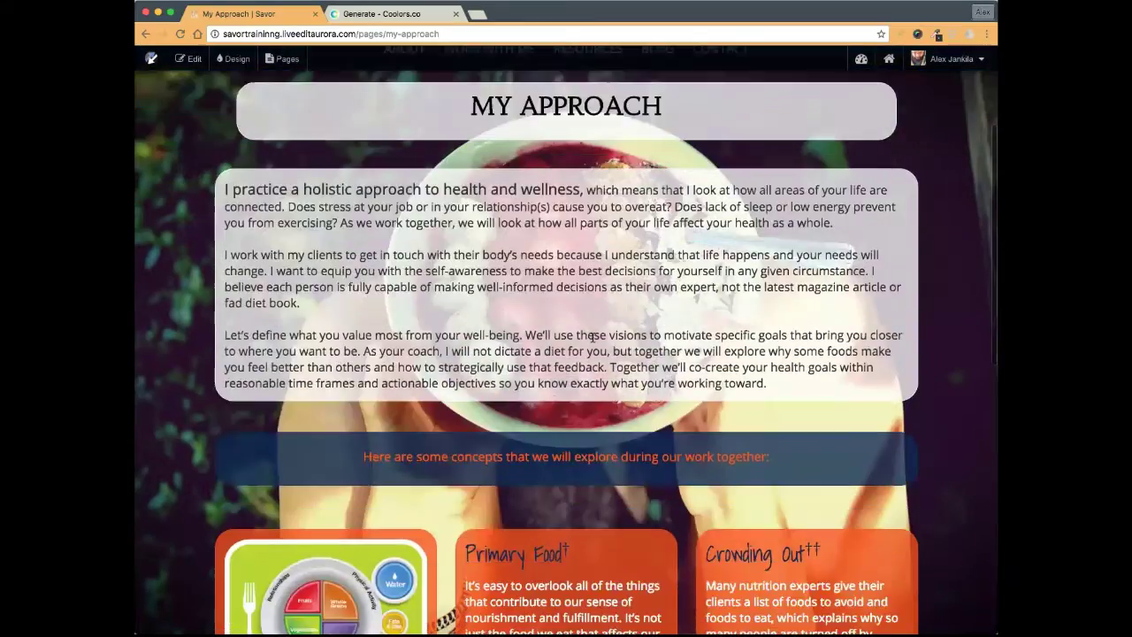
scroll(593, 335, down, 5)
scroll(592, 336, down, 3)
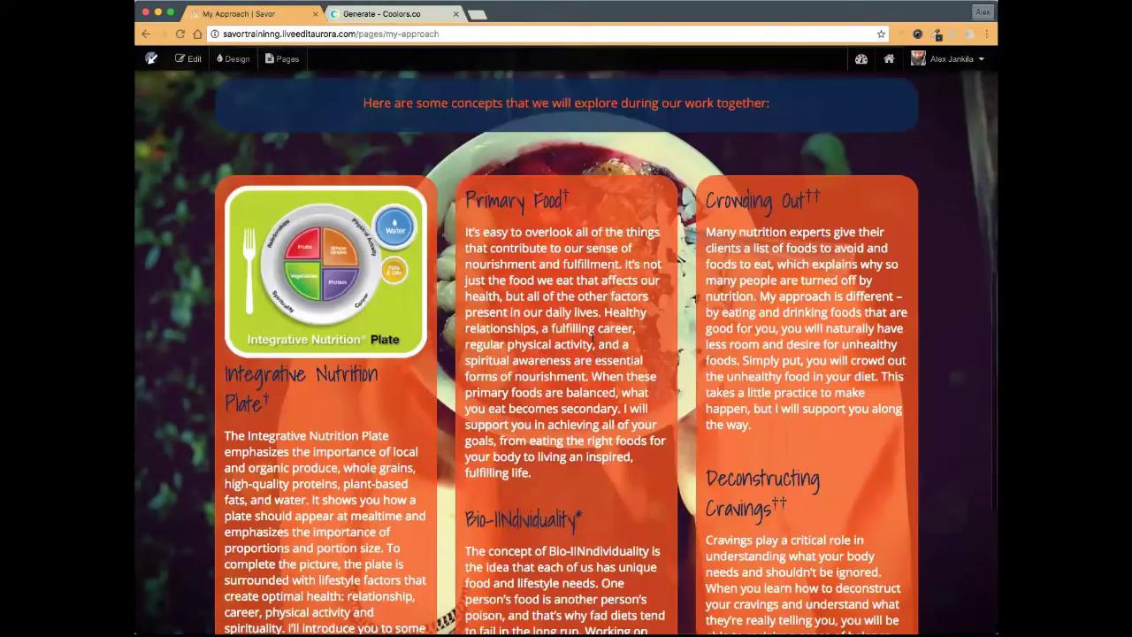
scroll(592, 337, up, 10)
- Open WORK WITH ME > FORMS and scroll down to the form buttons
mouse_move(489, 153)
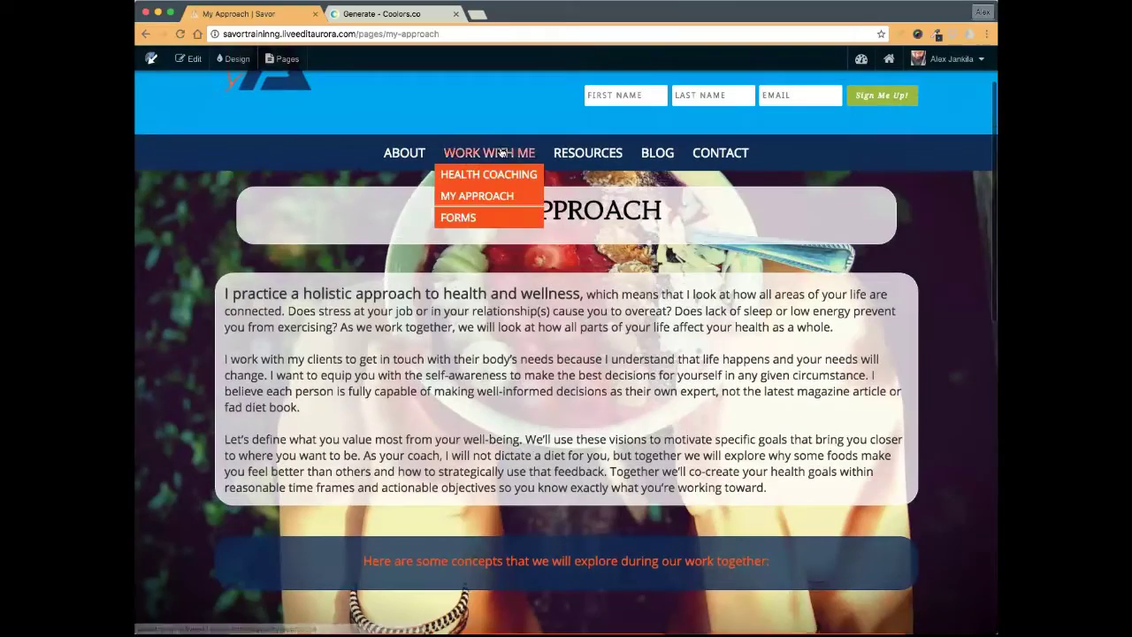
click(451, 217)
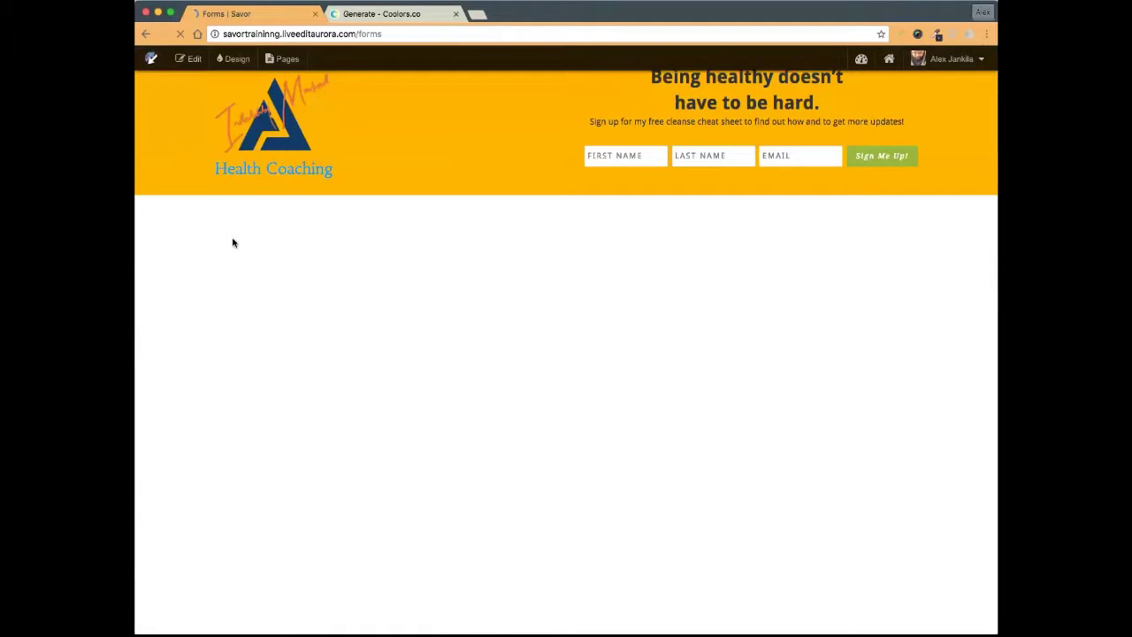
scroll(233, 242, down, 3)
scroll(233, 243, down, 5)
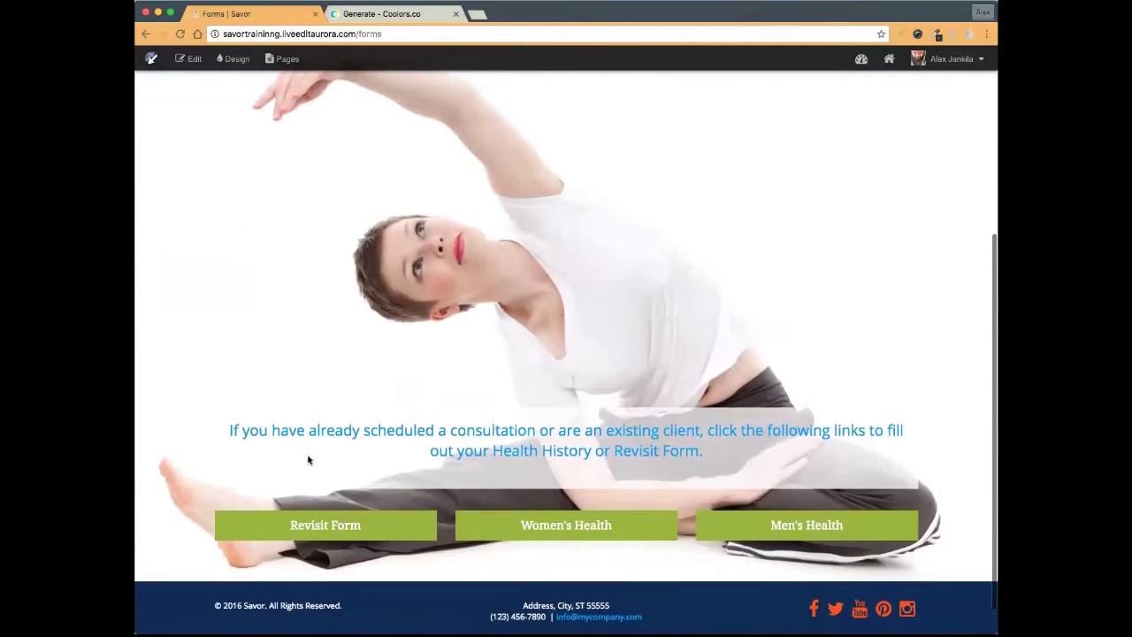
- Open the Revisit Form from its button, scroll through it, and return home via the logo
click(320, 525)
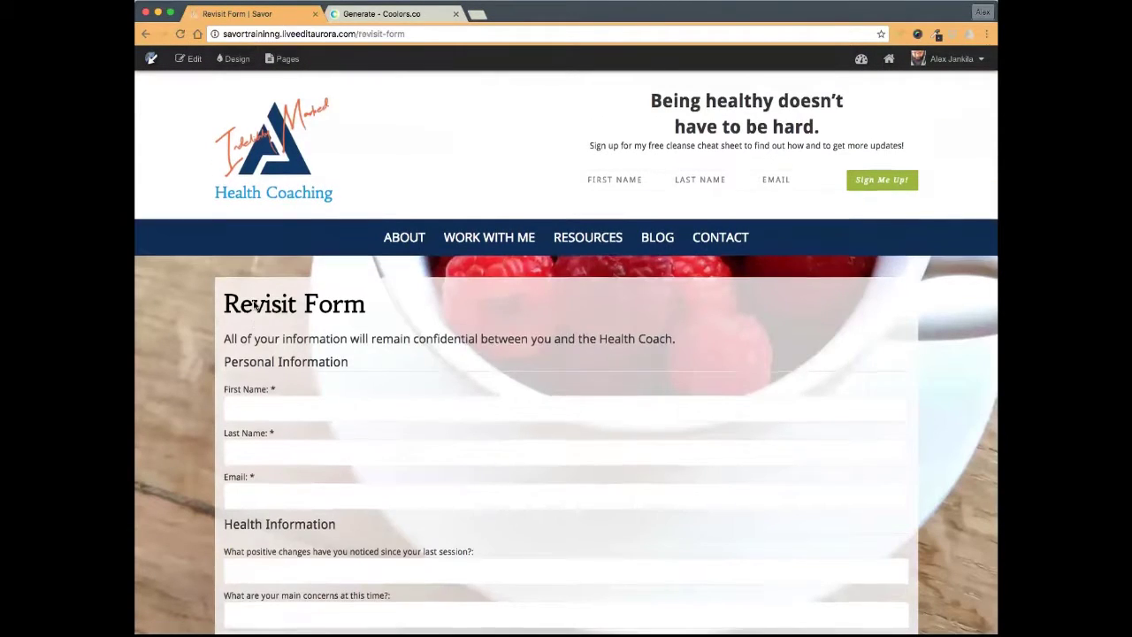
scroll(253, 305, down, 3)
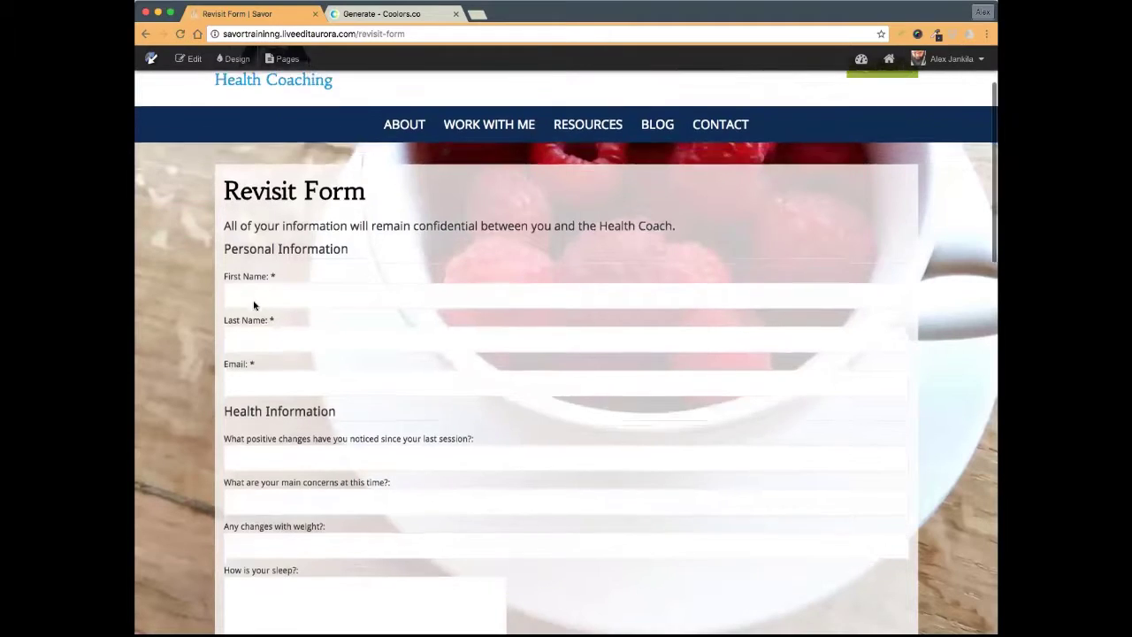
scroll(254, 305, down, 4)
scroll(254, 305, down, 10)
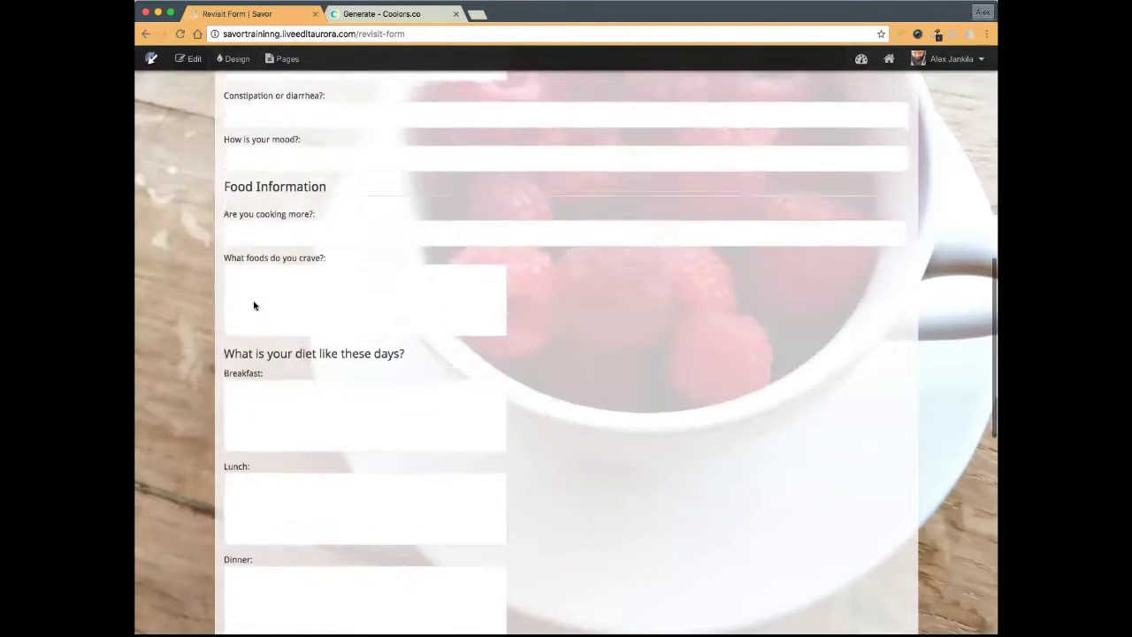
scroll(254, 306, down, 10)
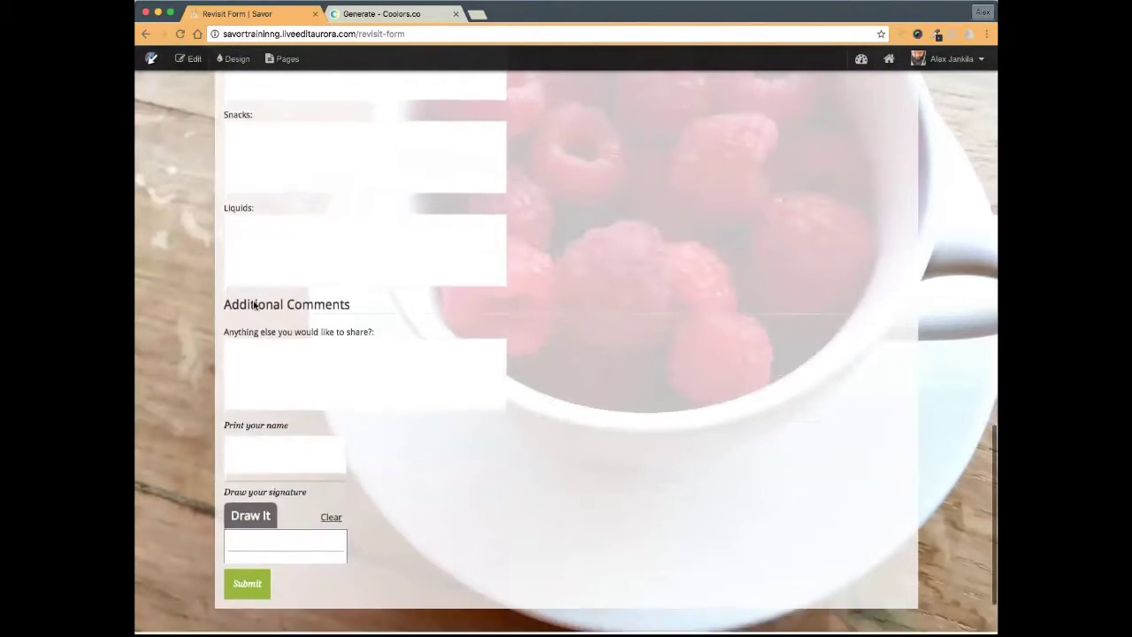
scroll(254, 305, up, 20)
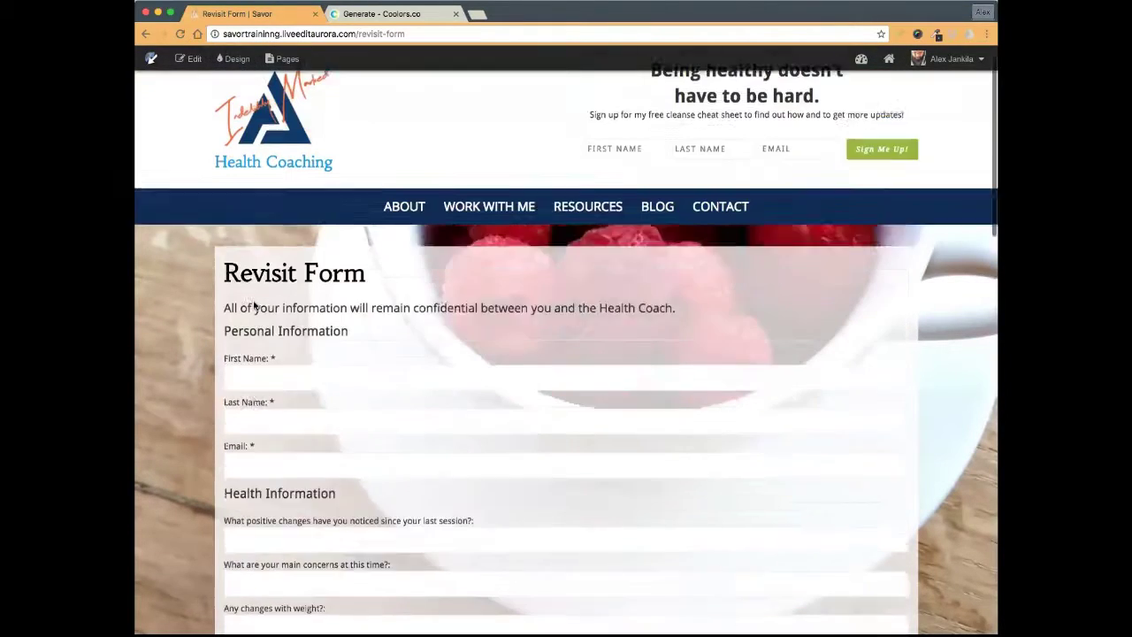
scroll(253, 305, up, 1)
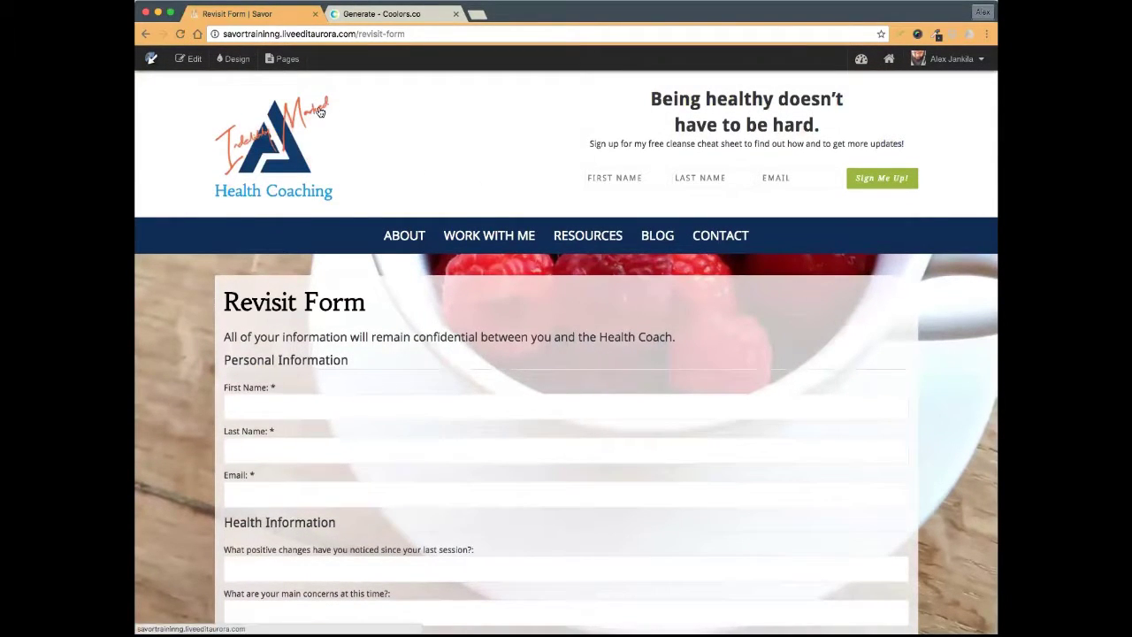
click(296, 148)
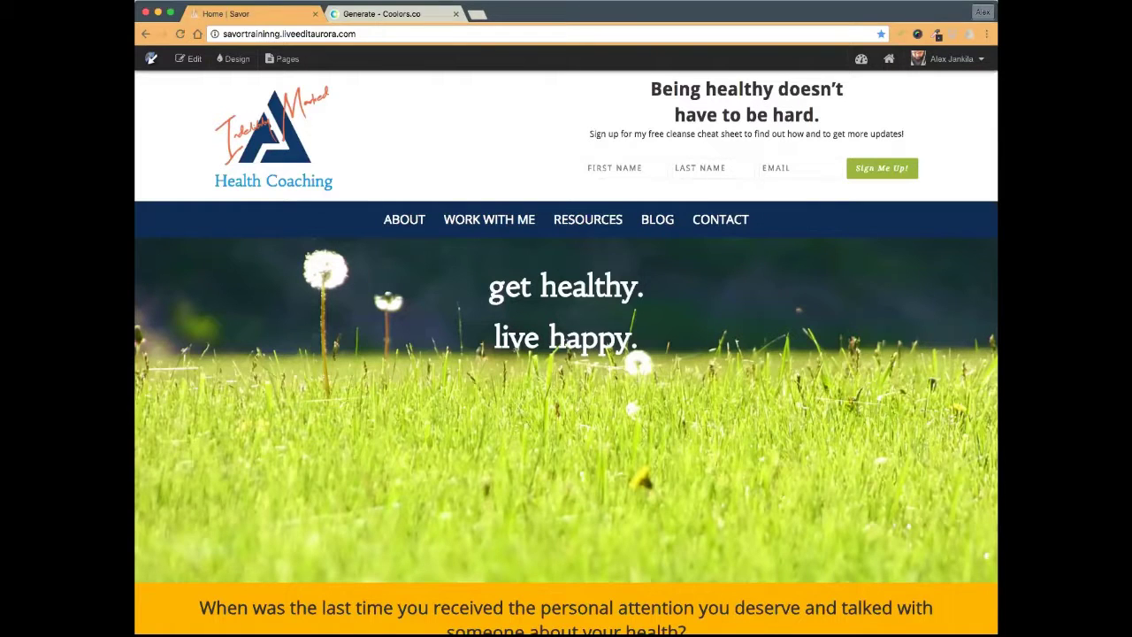
- Go back to the Revisit Form page, drag an IIN-FORM widget in editing mode, then exit editing
click(147, 37)
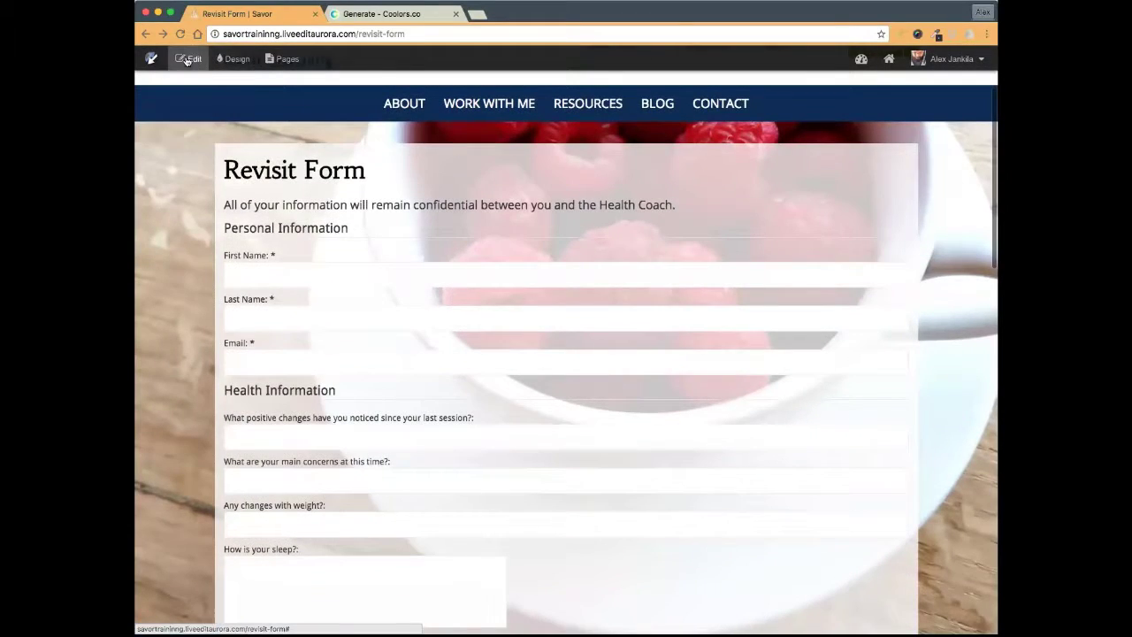
click(187, 60)
scroll(168, 398, down, 5)
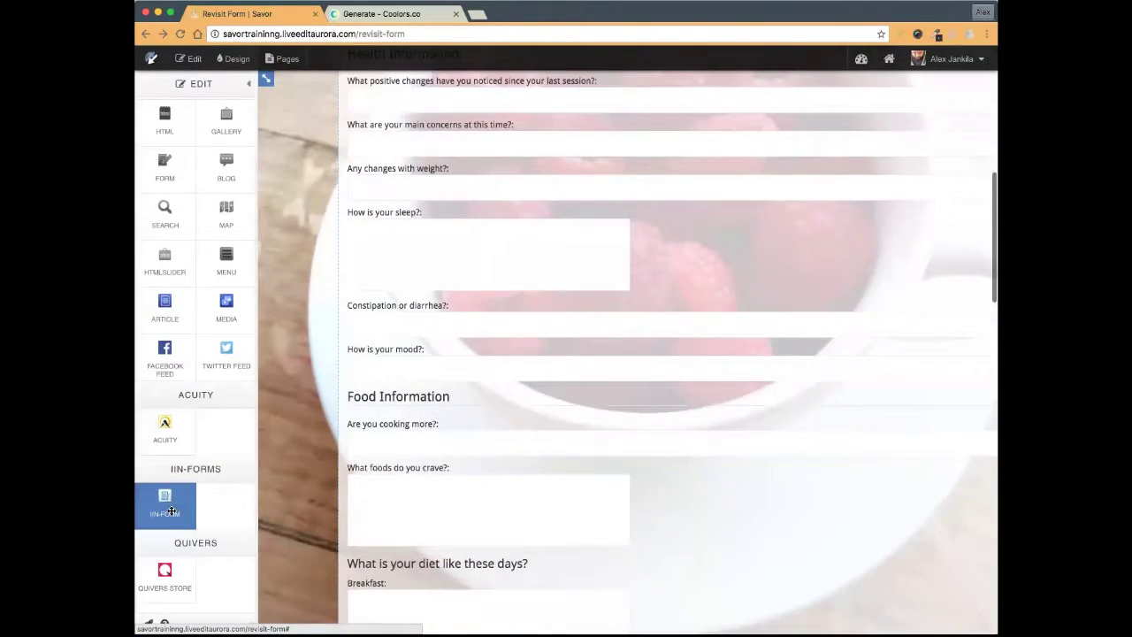
drag(171, 511, 498, 310)
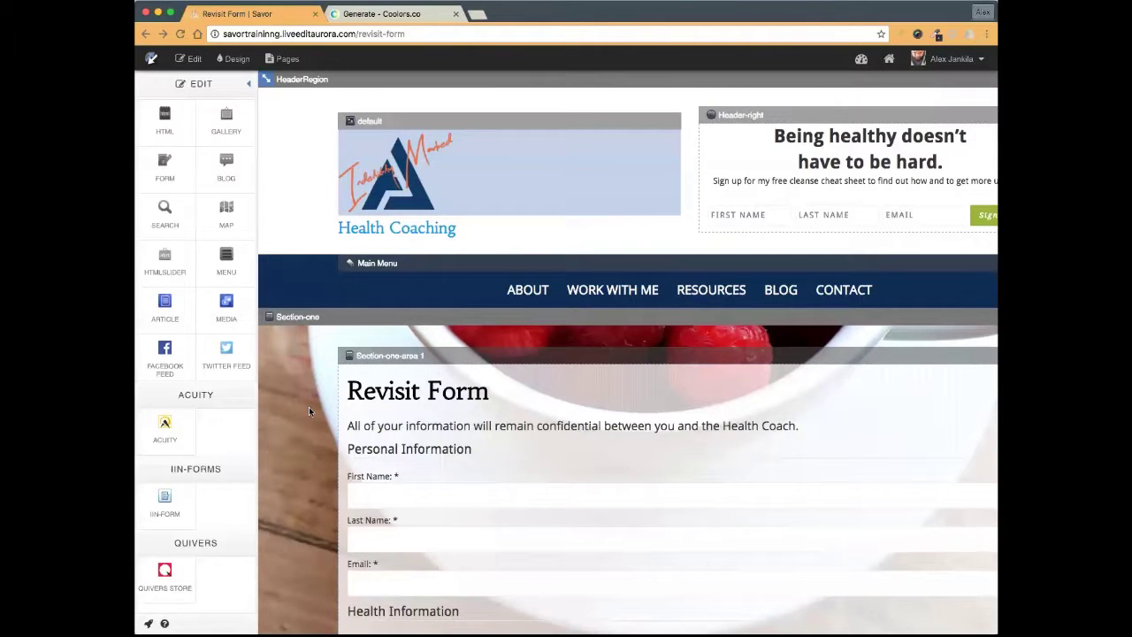
scroll(309, 406, down, 3)
click(188, 61)
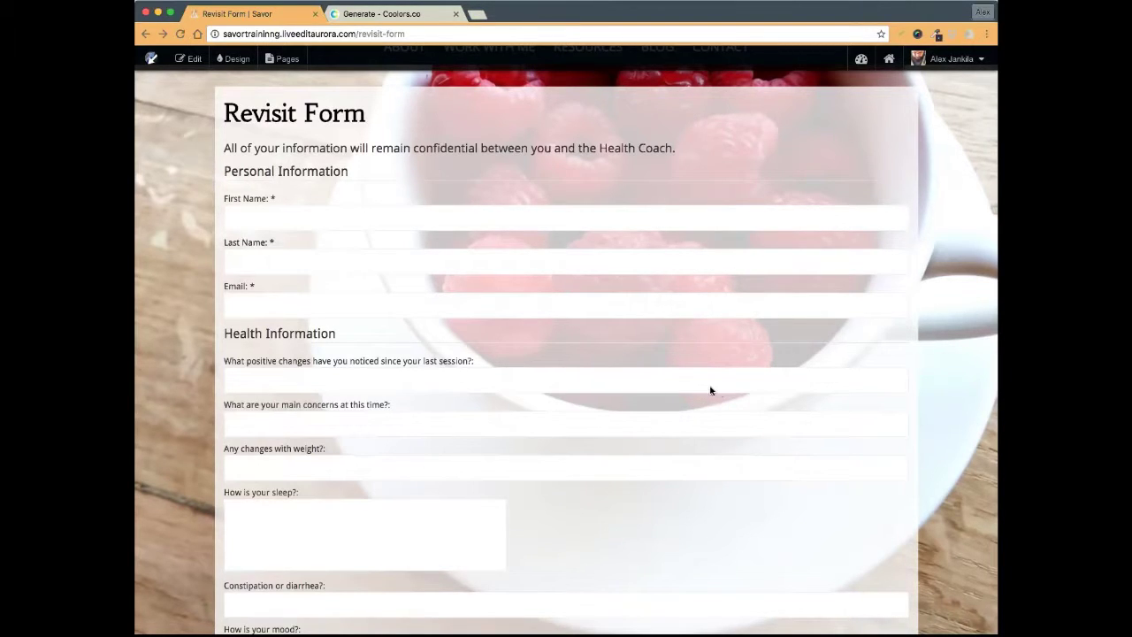
- Draw a test signature in the Revisit Form's signature pad, clear it, and scroll back up
scroll(703, 387, down, 15)
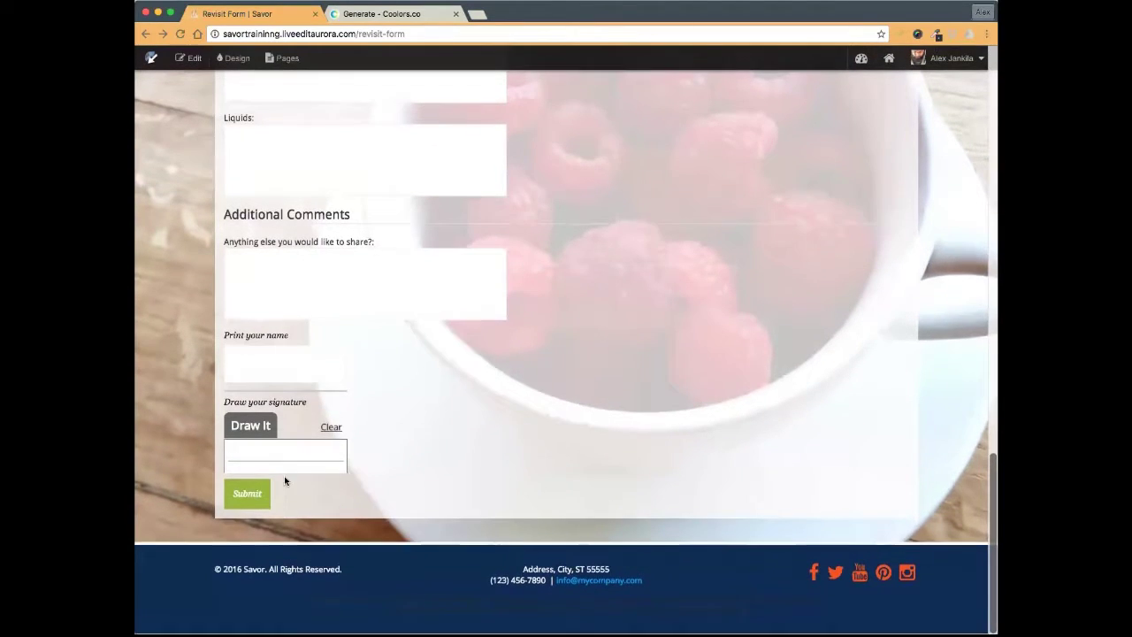
drag(239, 451, 333, 451)
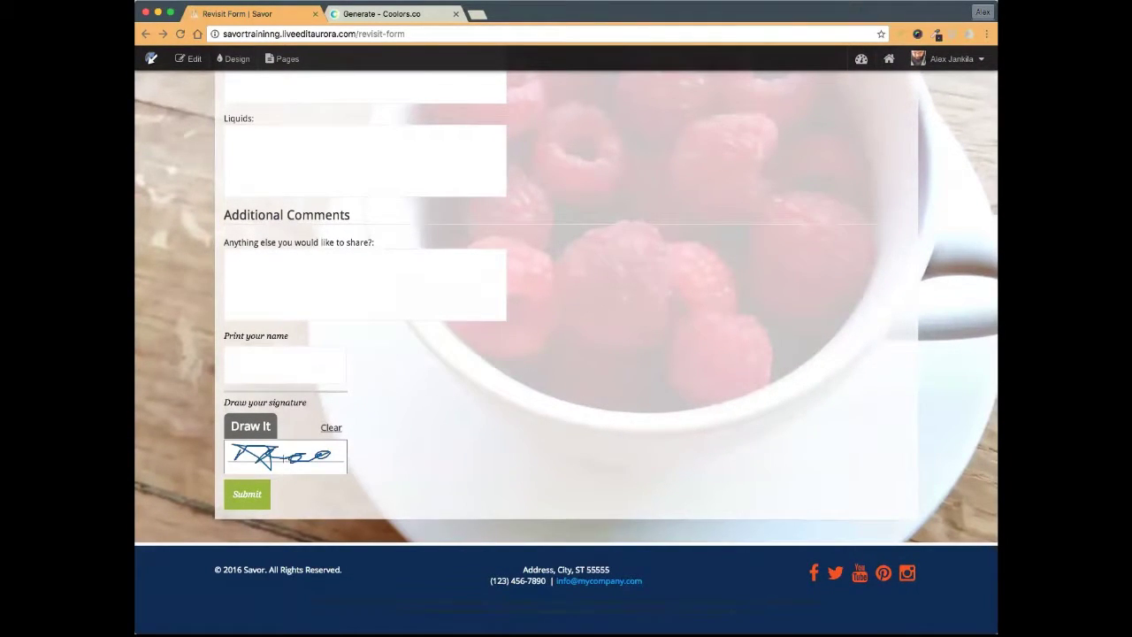
mouse_move(267, 467)
mouse_down()
mouse_move(283, 444)
mouse_move(310, 446)
mouse_move(285, 458)
mouse_move(331, 455)
mouse_move(256, 455)
mouse_move(317, 458)
mouse_up()
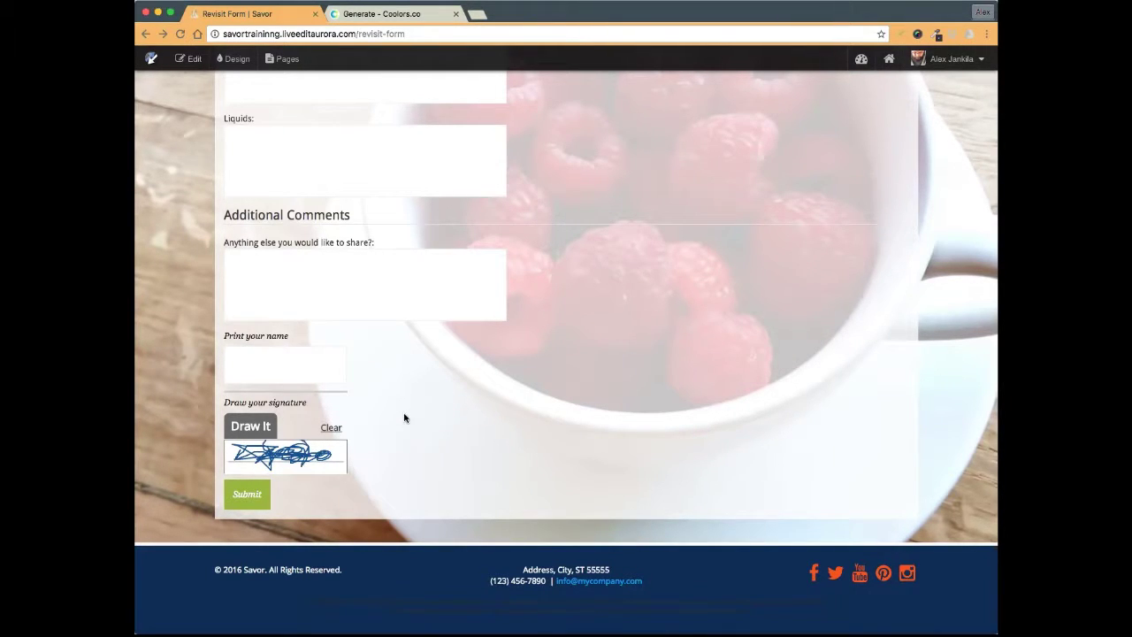
click(330, 428)
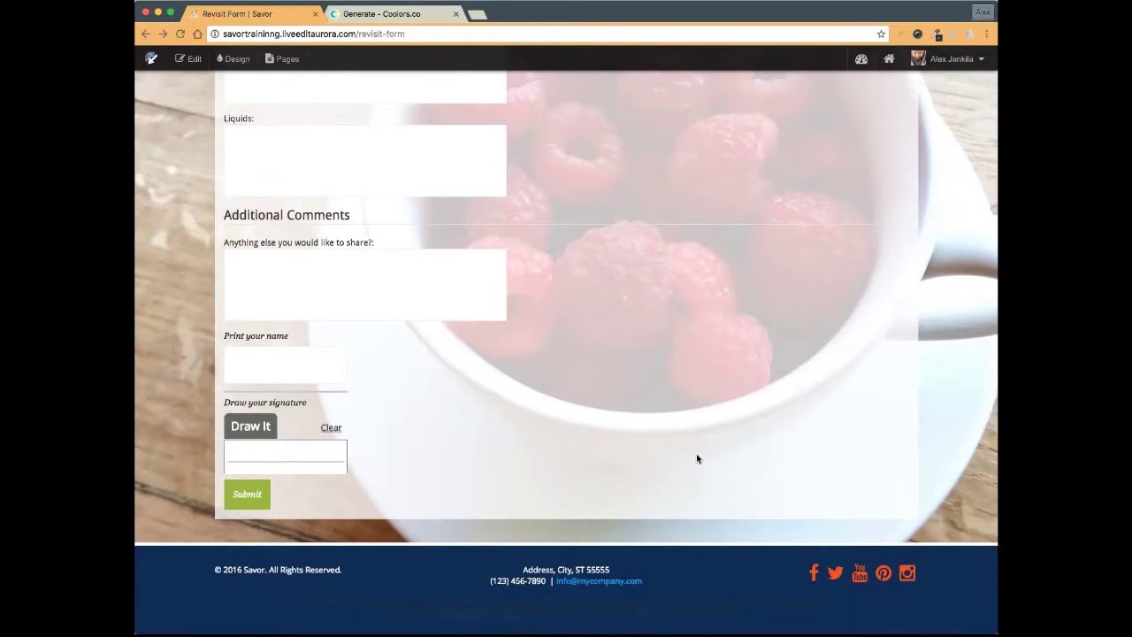
scroll(711, 443, up, 15)
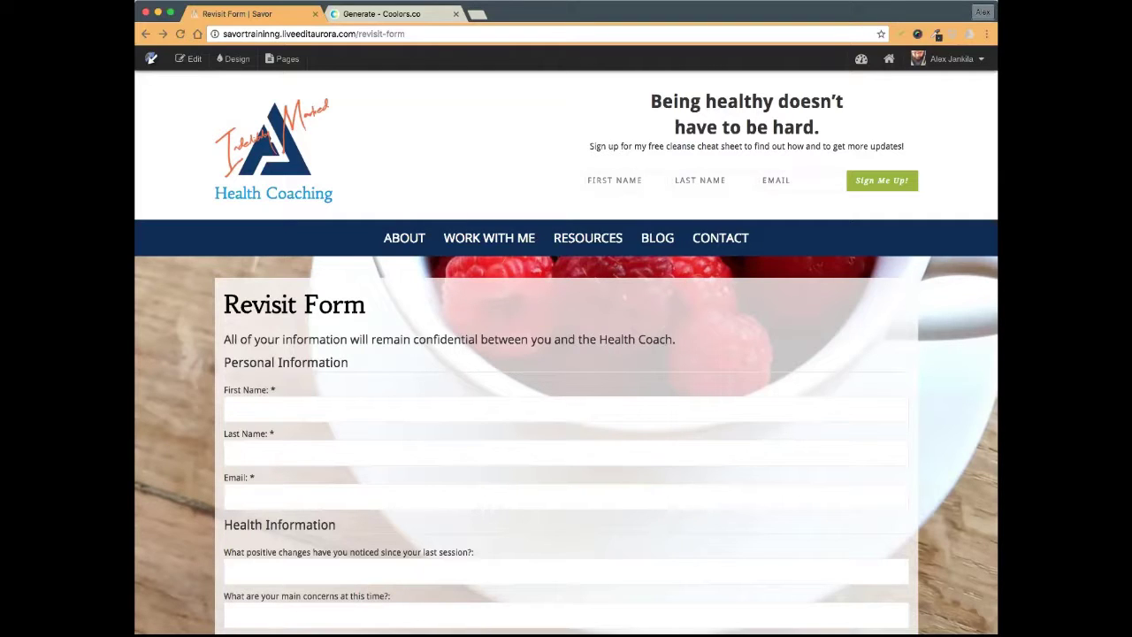
- Switch to Coolors, glance at the Explore schemes page, and return to the Coolors home page
click(402, 16)
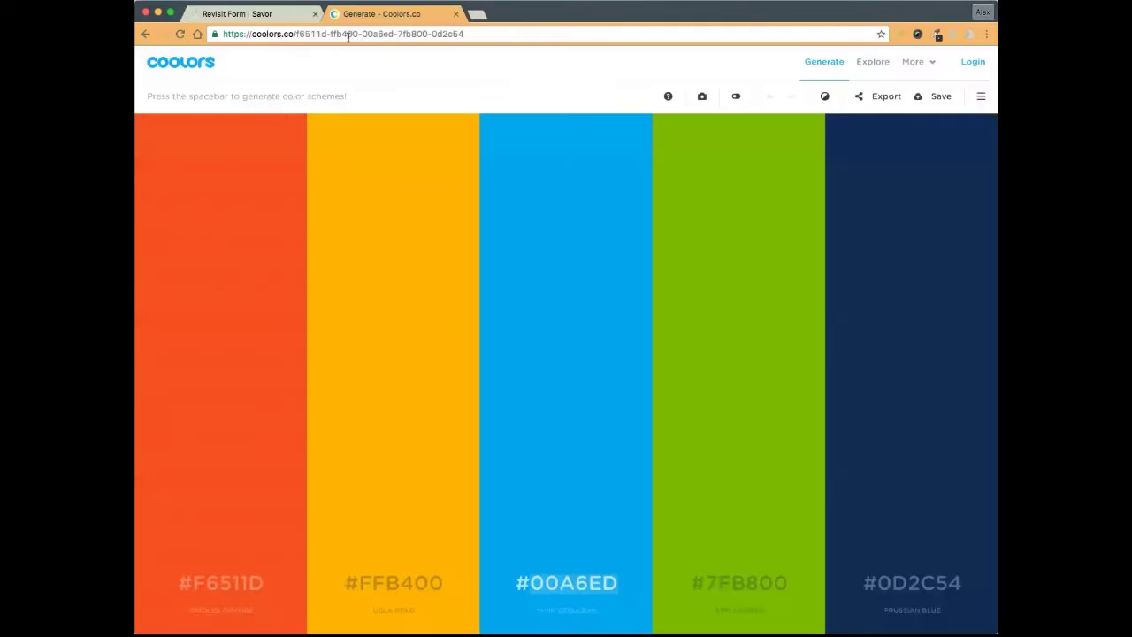
mouse_move(801, 349)
click(201, 66)
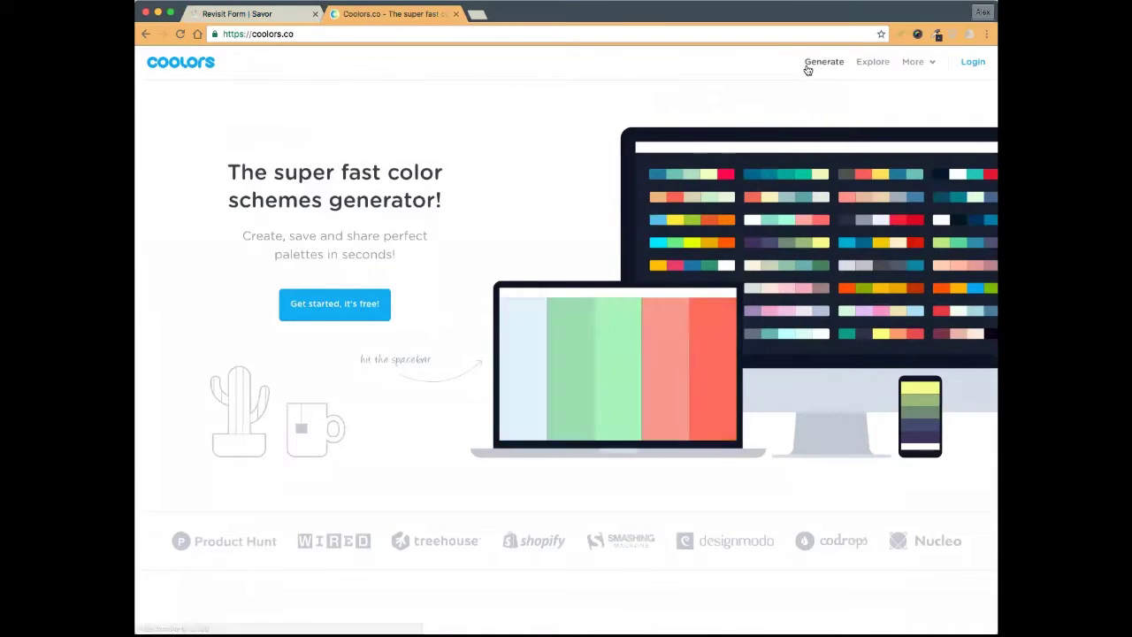
click(873, 64)
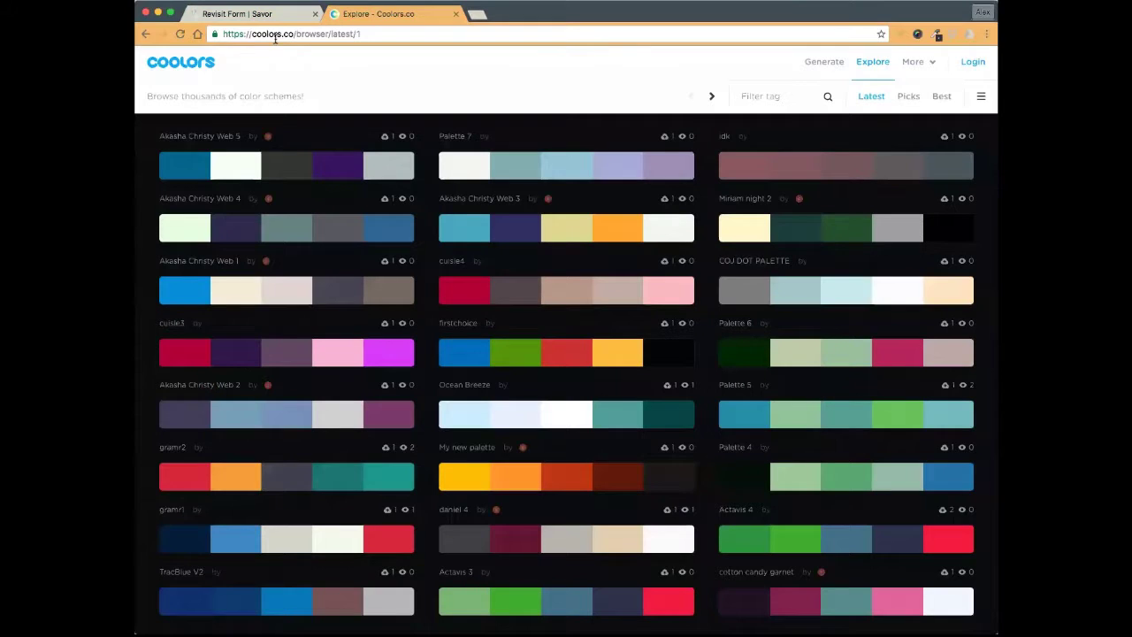
click(188, 63)
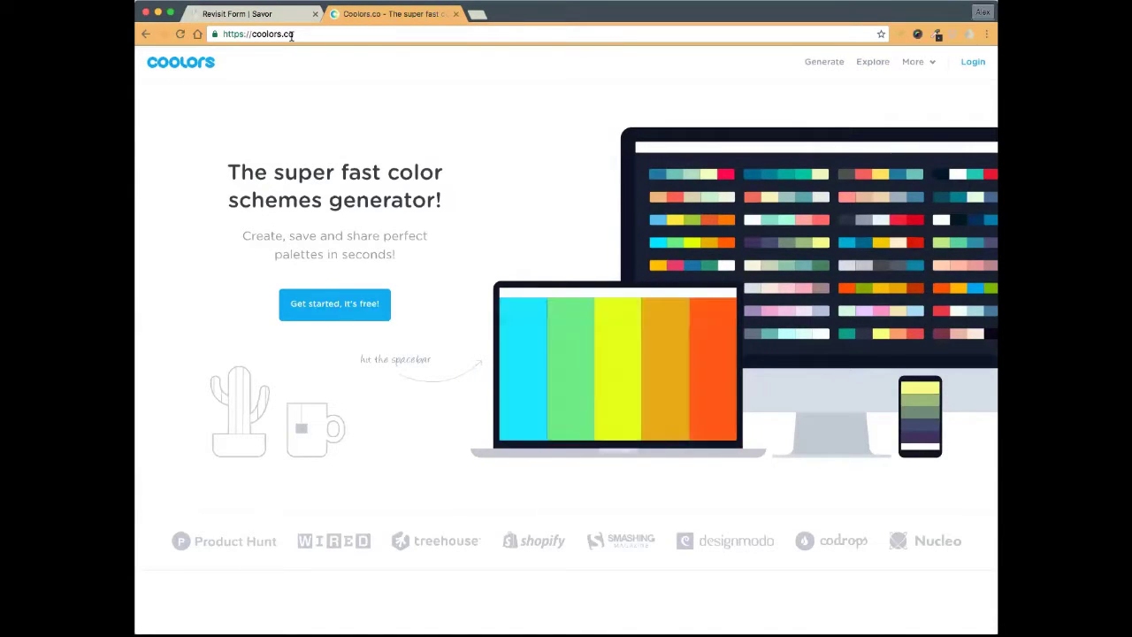
- Copy the coolors.co web address from the address bar
click(296, 33)
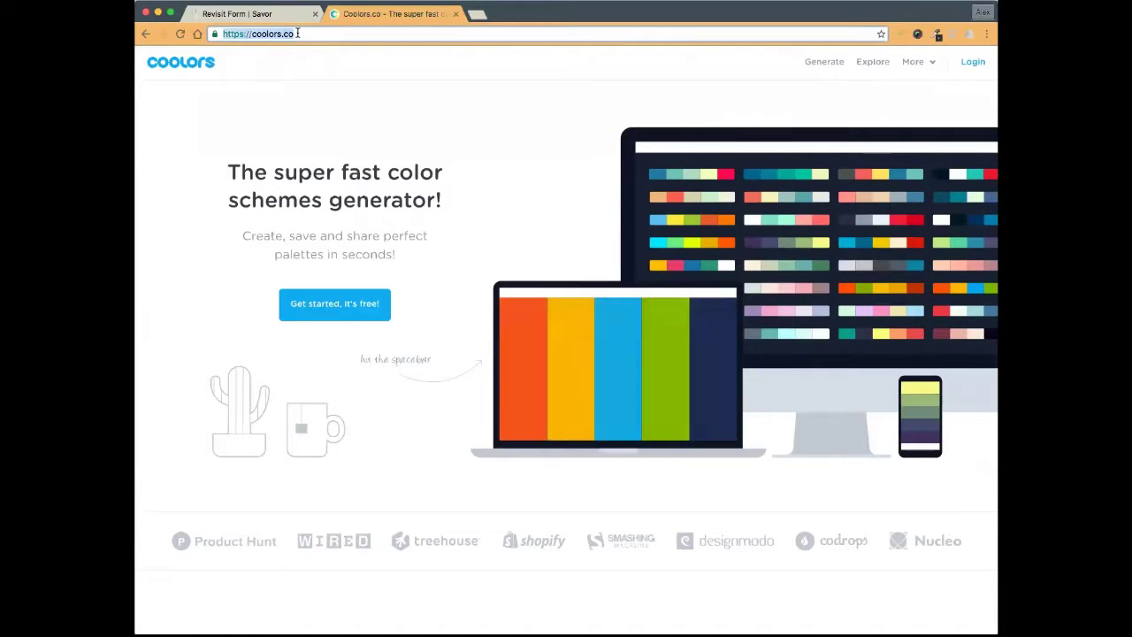
right_click(298, 35)
click(321, 49)
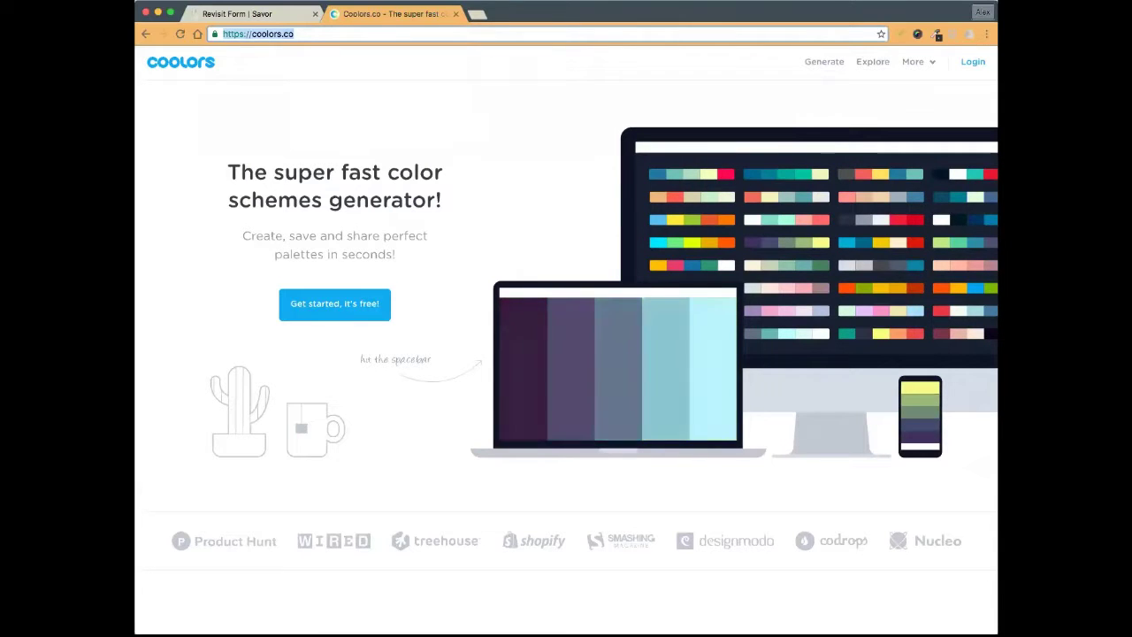
- Return to the Revisit Form | Savor page and scroll through its form fields, ending at the top
click(256, 13)
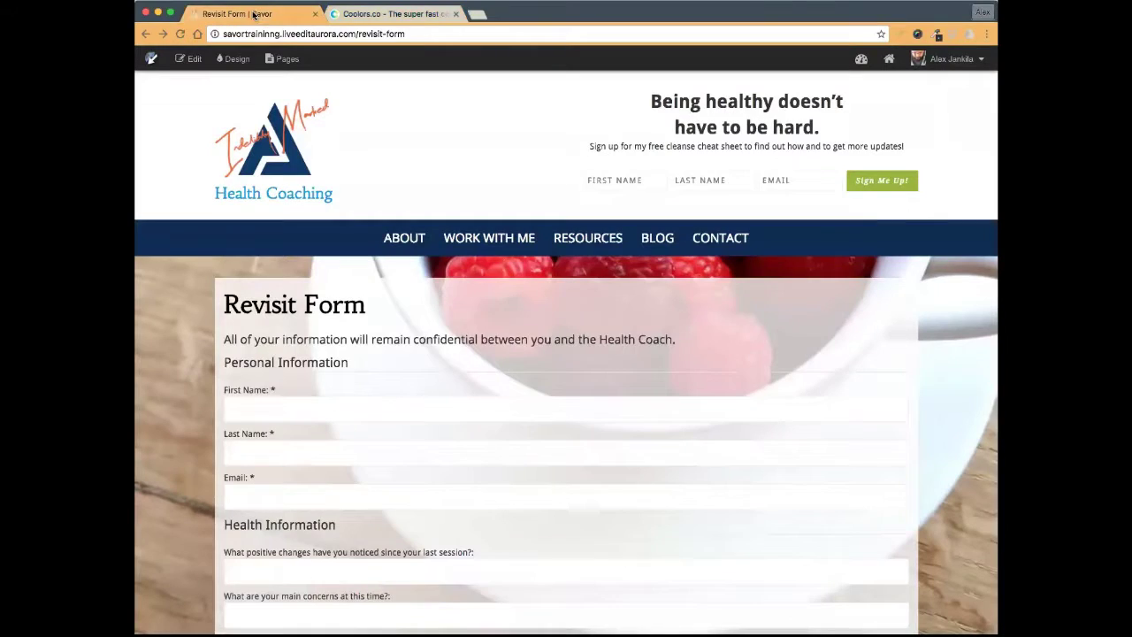
scroll(338, 265, down, 6)
scroll(339, 260, up, 1)
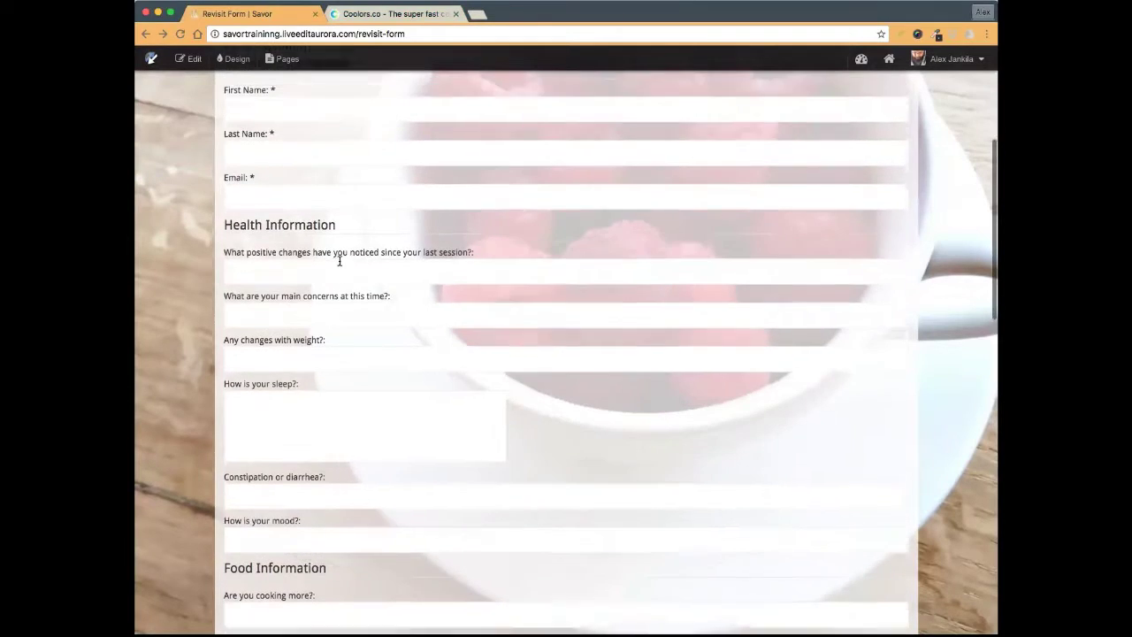
scroll(338, 260, up, 5)
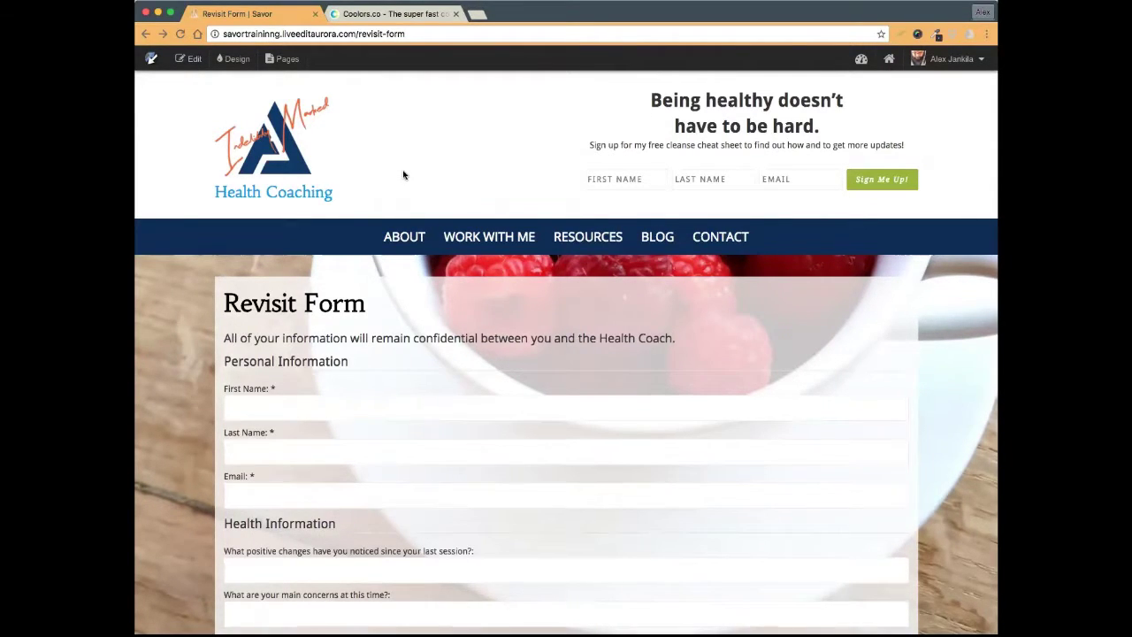
scroll(404, 174, down, 1)
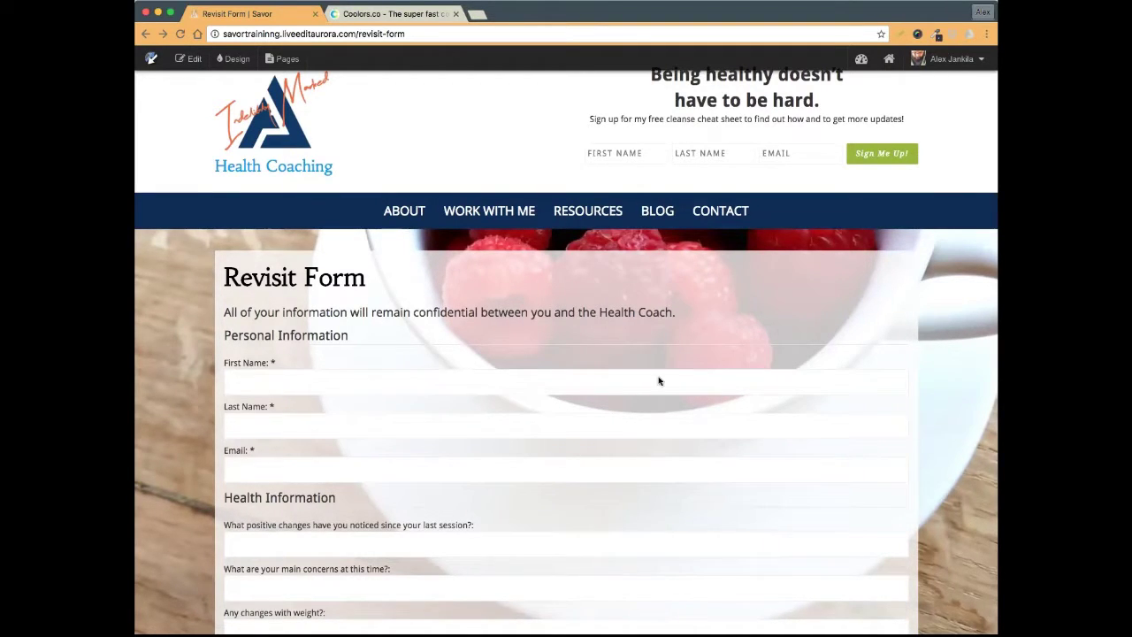
scroll(347, 121, up, 1)
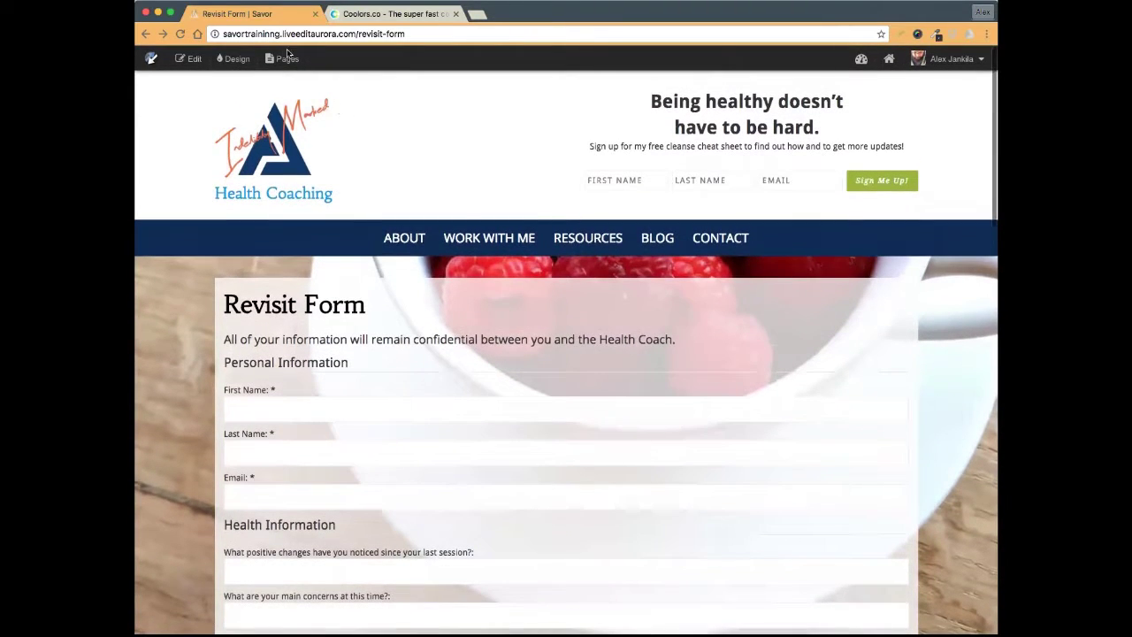
- Go to the site's home page via the logo and copy its web address
click(265, 146)
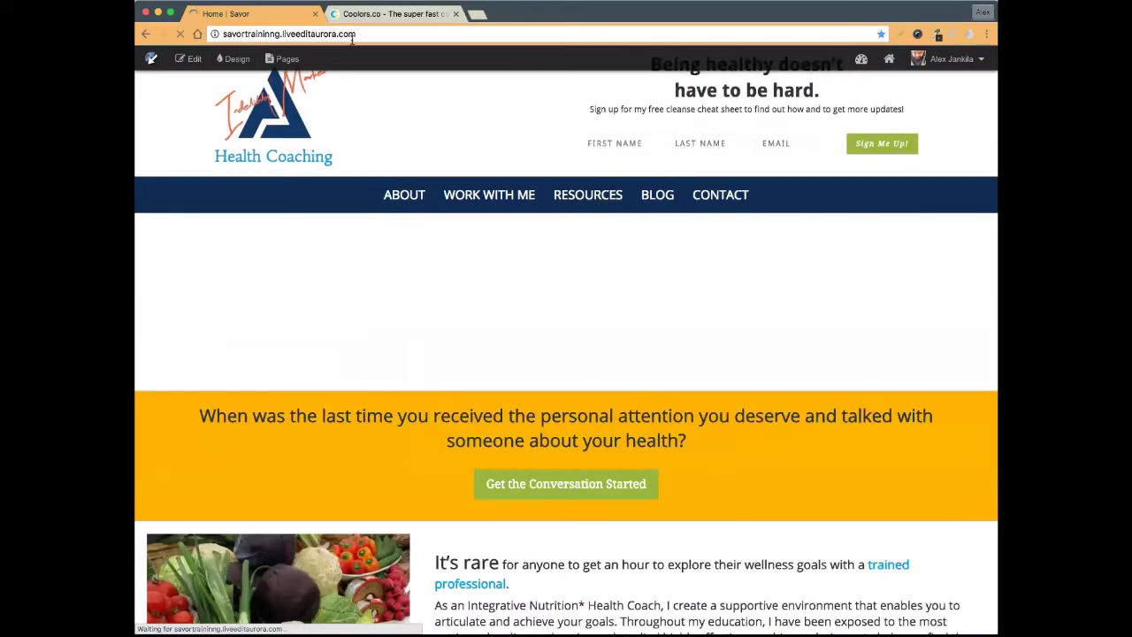
click(360, 34)
right_click(361, 35)
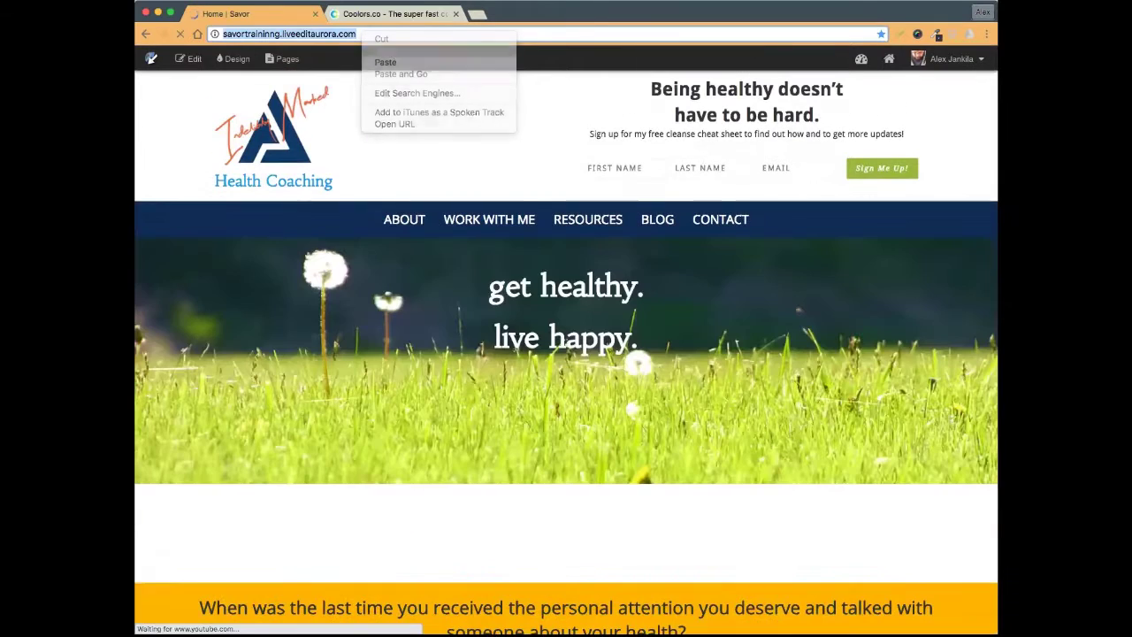
click(389, 49)
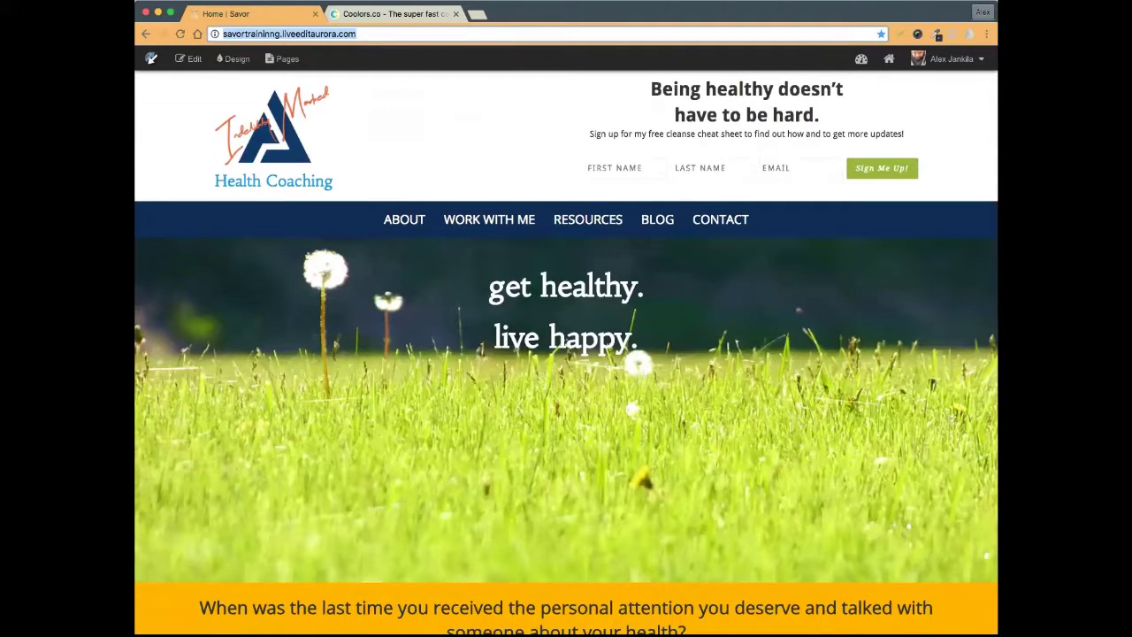
- Scroll down the home page past the meadow banner and consultation prompt, then back up
click(567, 142)
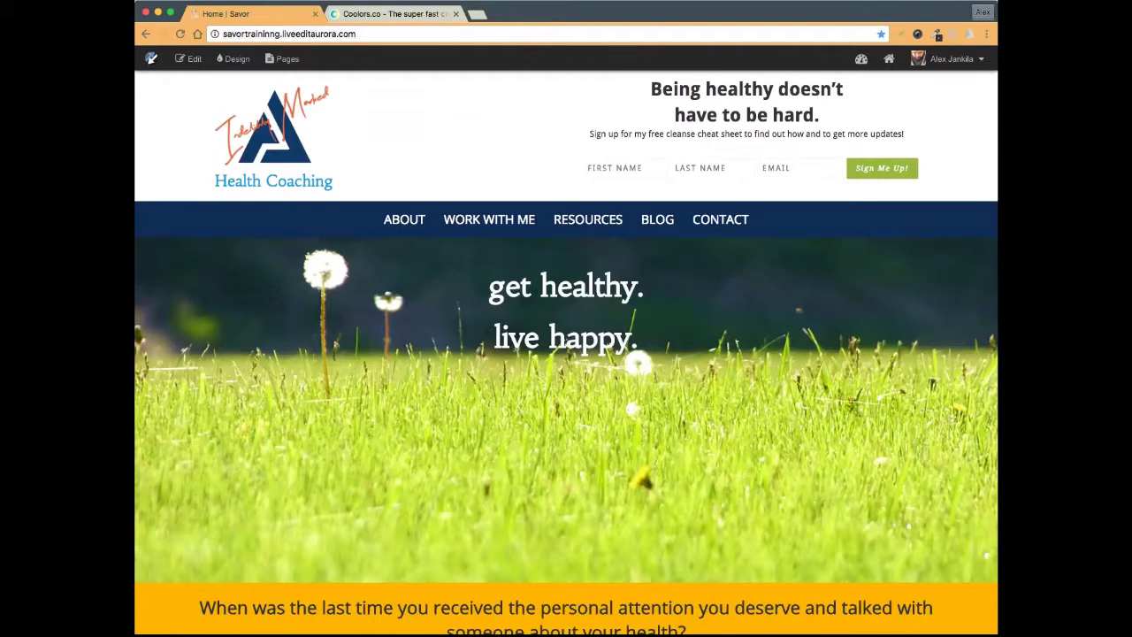
scroll(853, 339, down, 5)
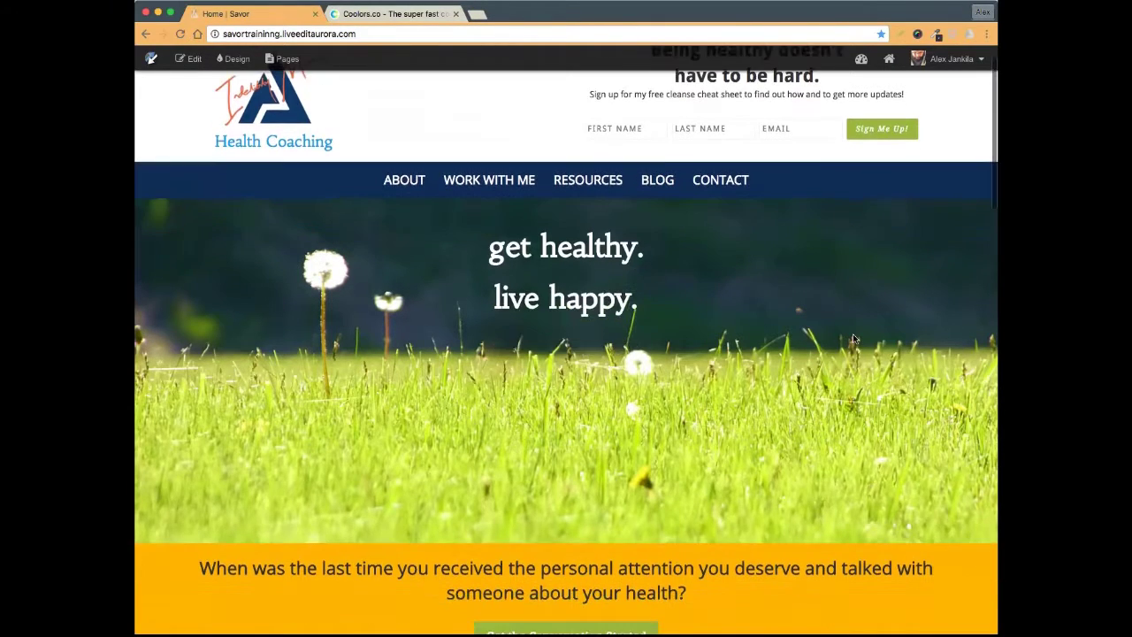
scroll(853, 339, down, 1)
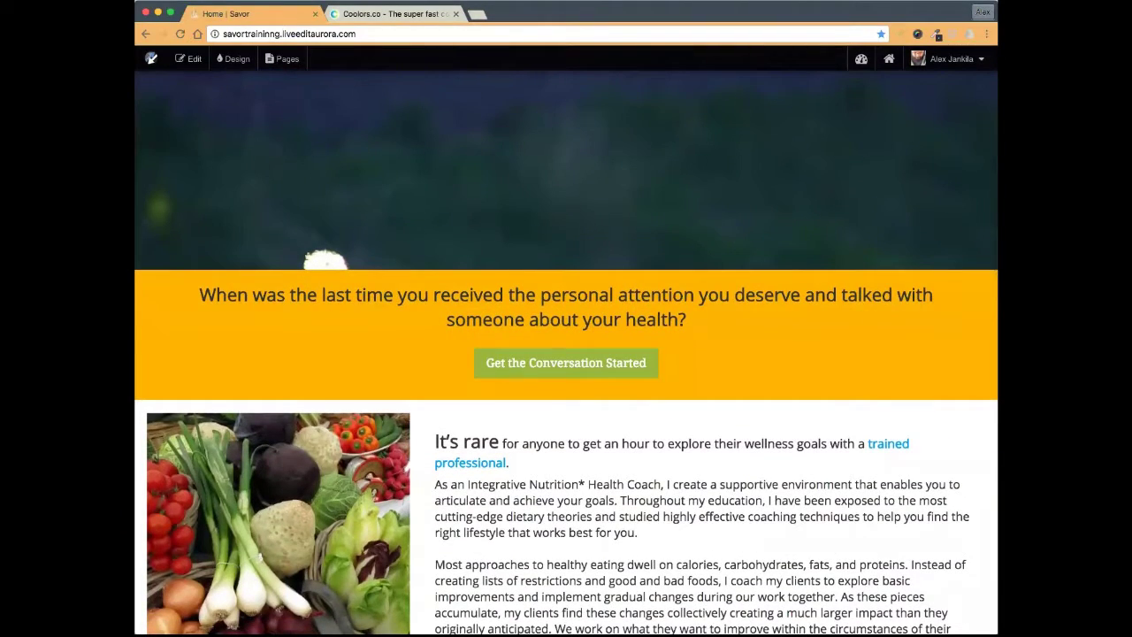
scroll(971, 482, down, 3)
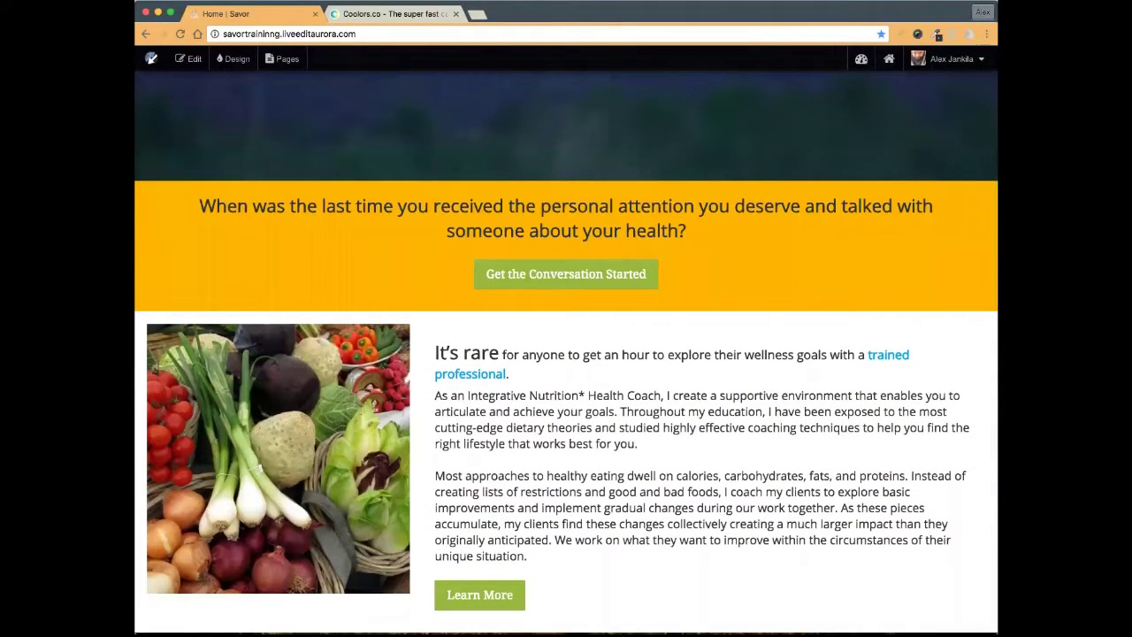
scroll(784, 331, up, 10)
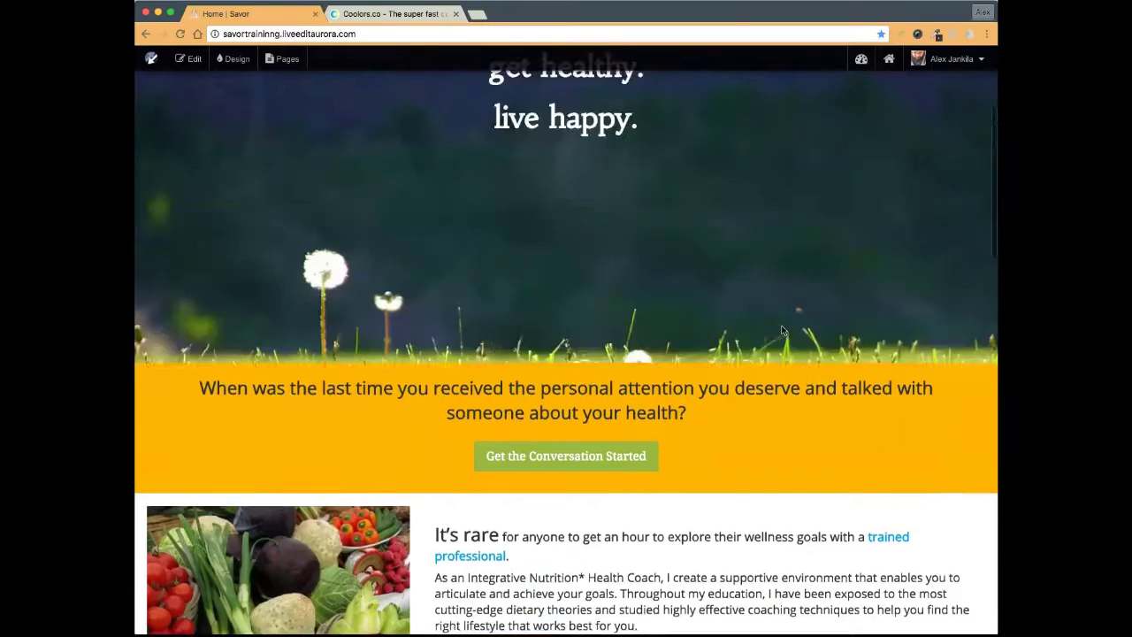